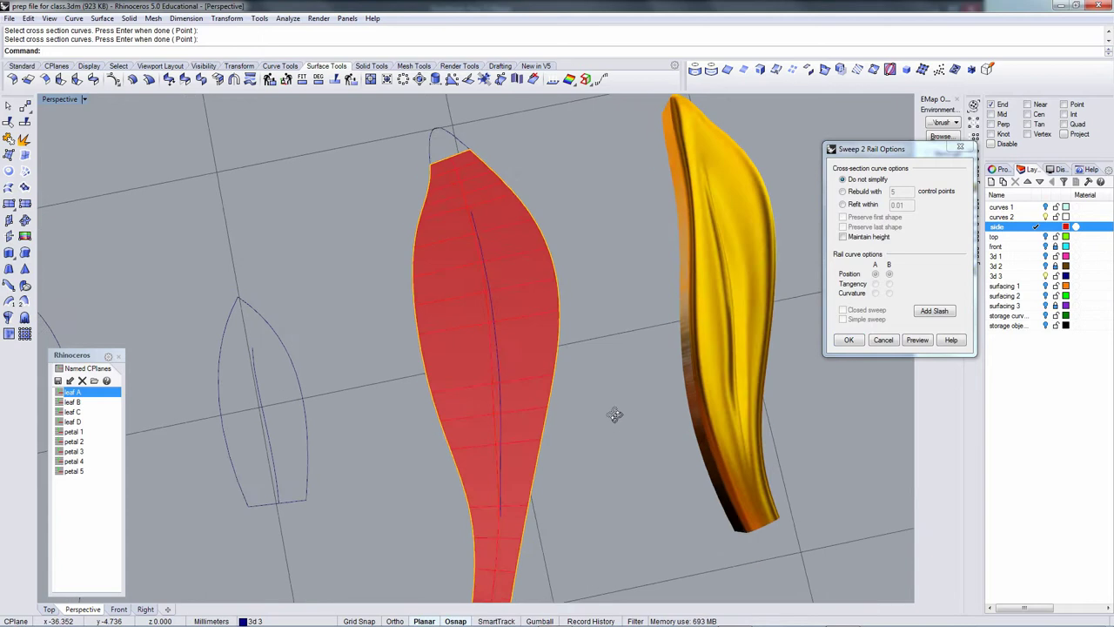
# Add a slash to the two-rail sweep, straight across the leaf's widest part from one edge to the other.
pyautogui.click(934, 311)
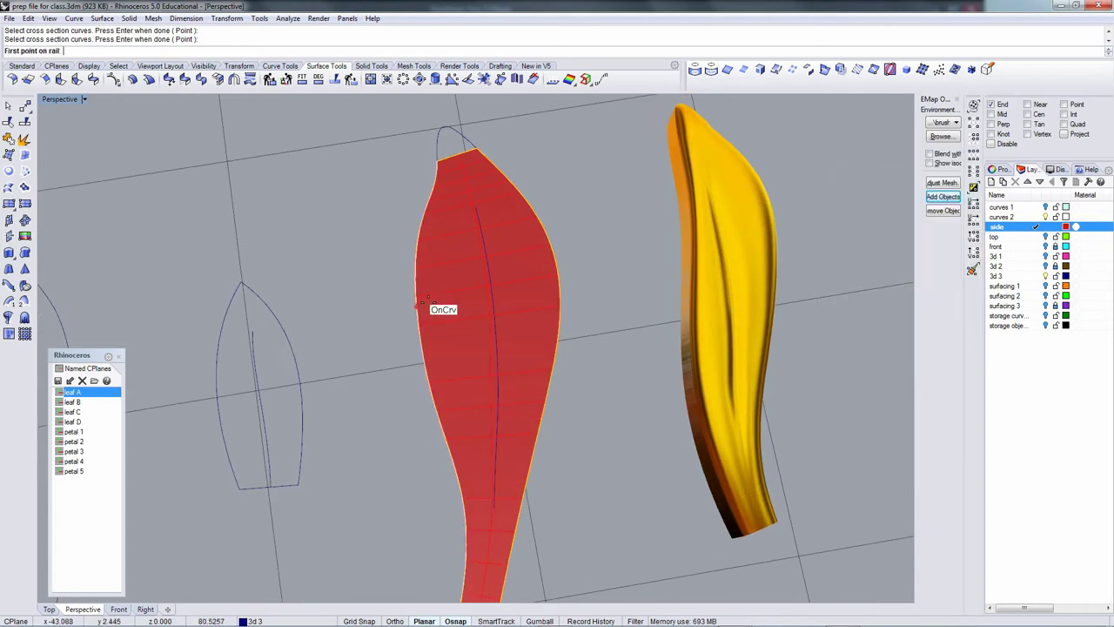
pyautogui.click(416, 304)
pyautogui.click(561, 302)
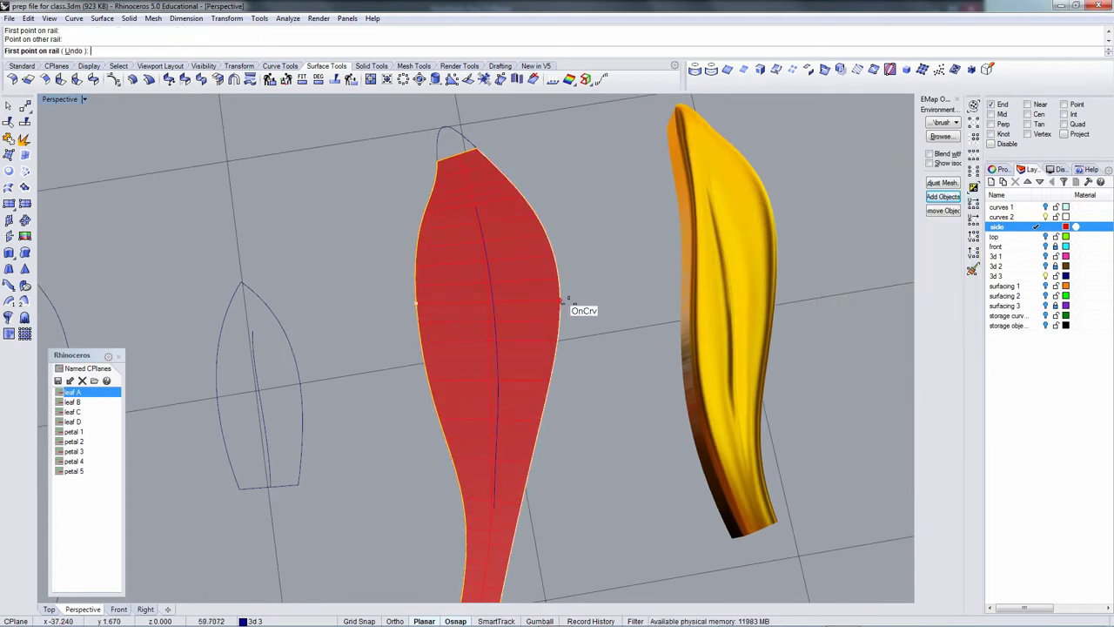
pyautogui.rightClick(567, 306)
pyautogui.scroll(-4, 567, 311)
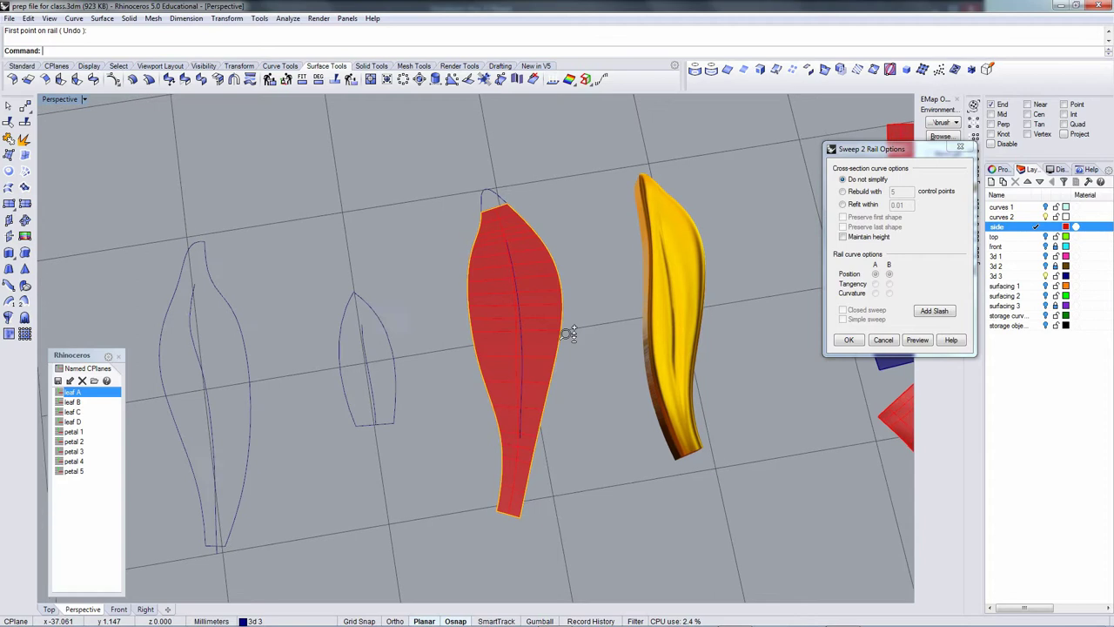
pyautogui.scroll(1, 567, 329)
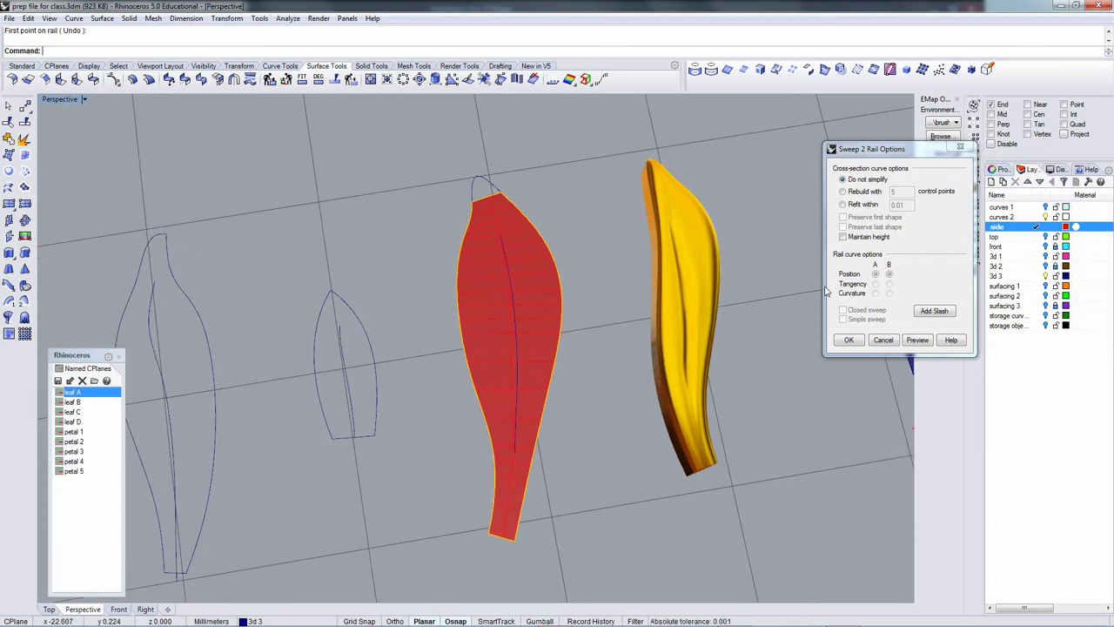
# Add a second slash across the narrow lower part of the leaf and complete the two-rail sweep.
pyautogui.click(948, 316)
pyautogui.click(502, 458)
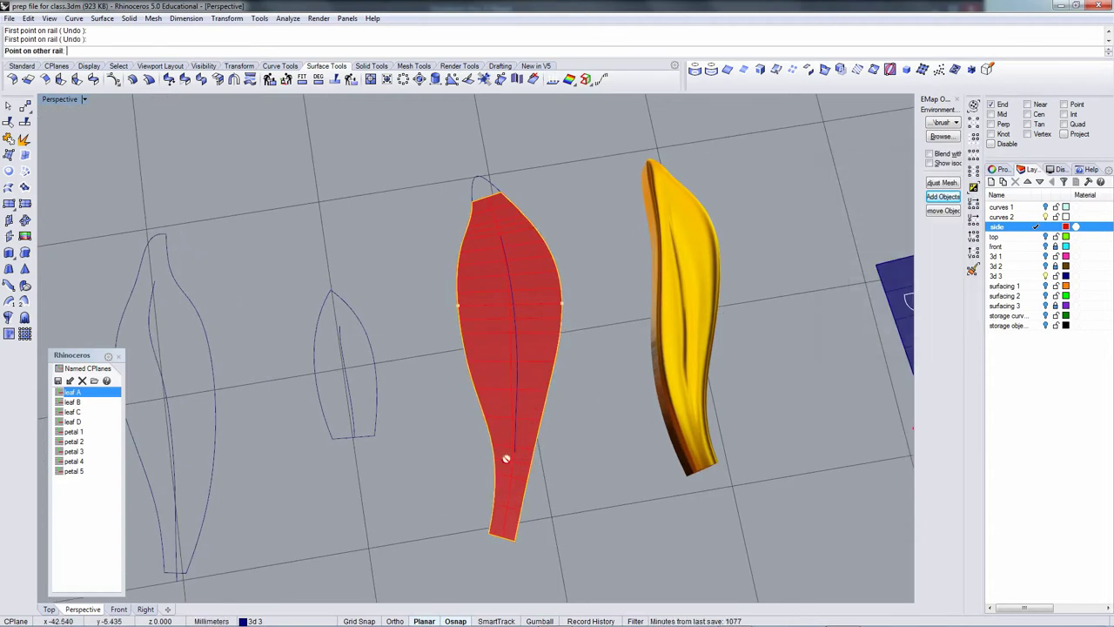
pyautogui.click(531, 460)
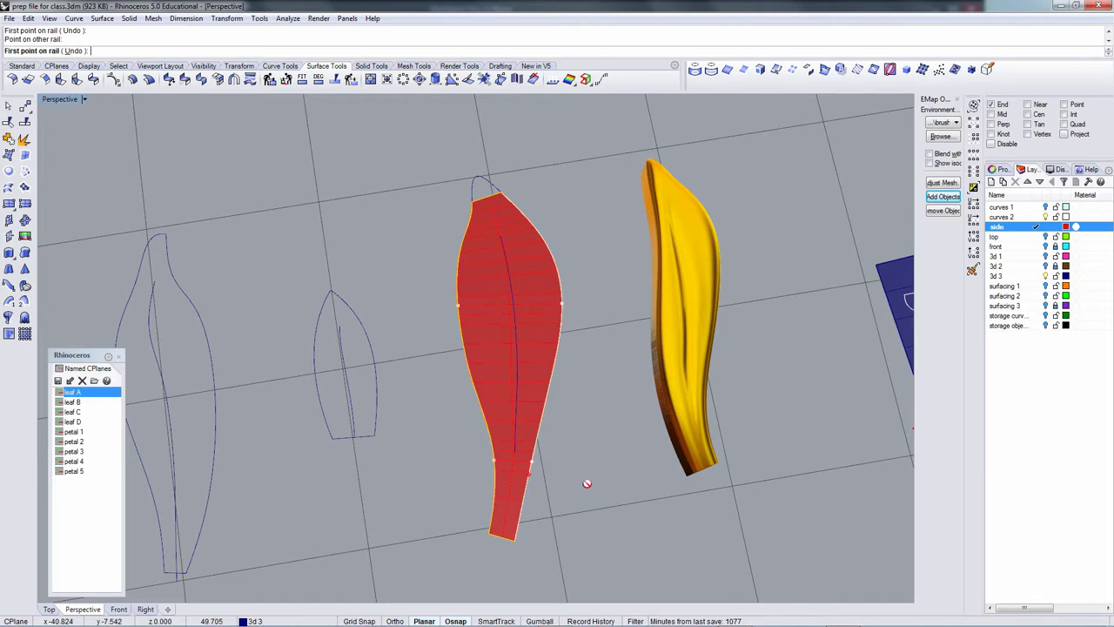
pyautogui.press('Return')
pyautogui.click(857, 344)
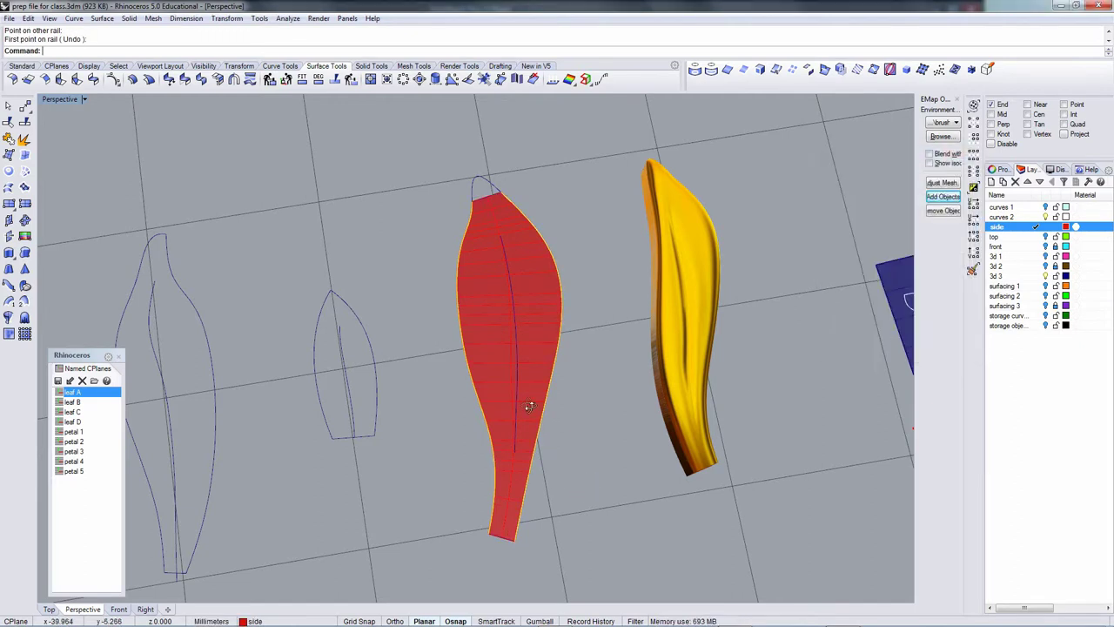
# Rebuild the swept leaf surface with 15 U and 7 V points at degree 3, deleting the input.
pyautogui.moveTo(527, 405); pyautogui.dragTo(543, 301, button='right')
pyautogui.scroll(5, 544, 289)
pyautogui.click(546, 310)
pyautogui.write('rebuild')
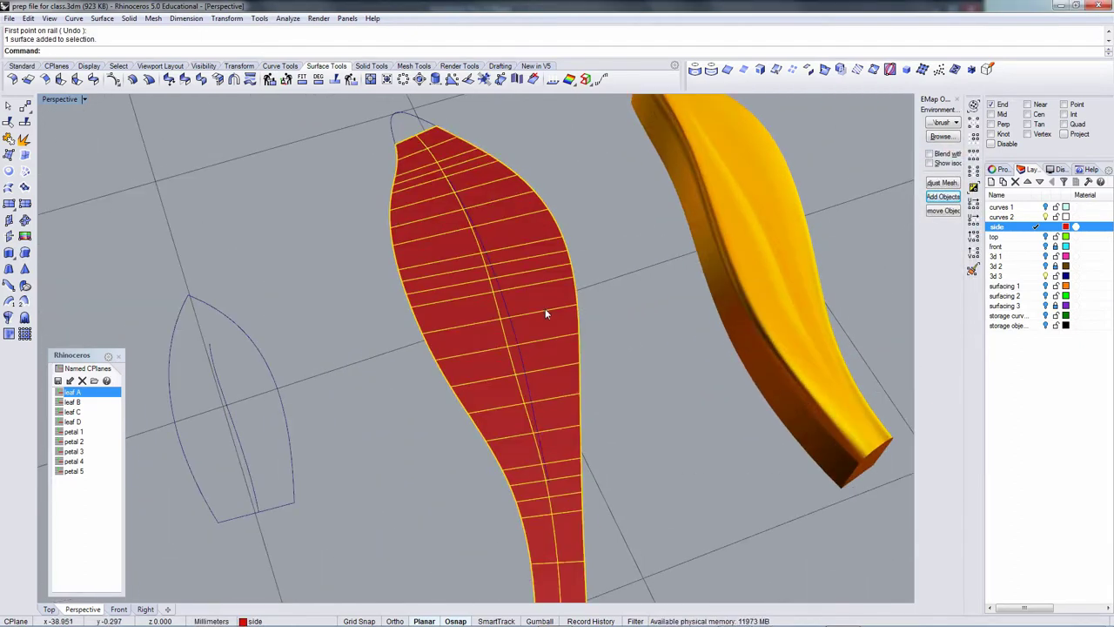
pyautogui.press('Return')
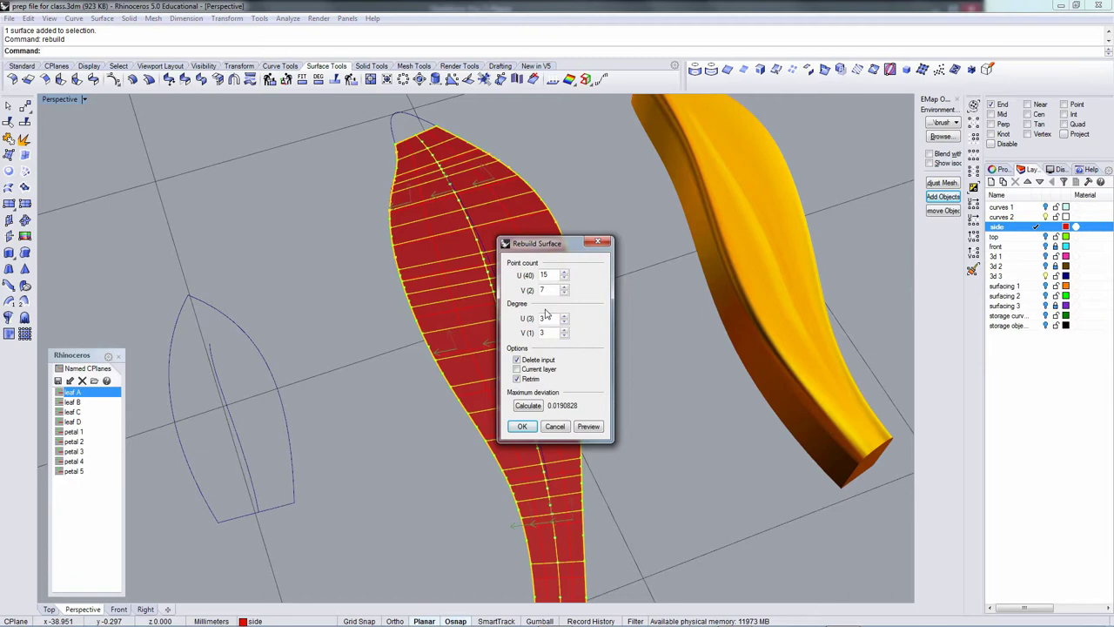
pyautogui.moveTo(438, 178); pyautogui.dragTo(420, 151, button='right')
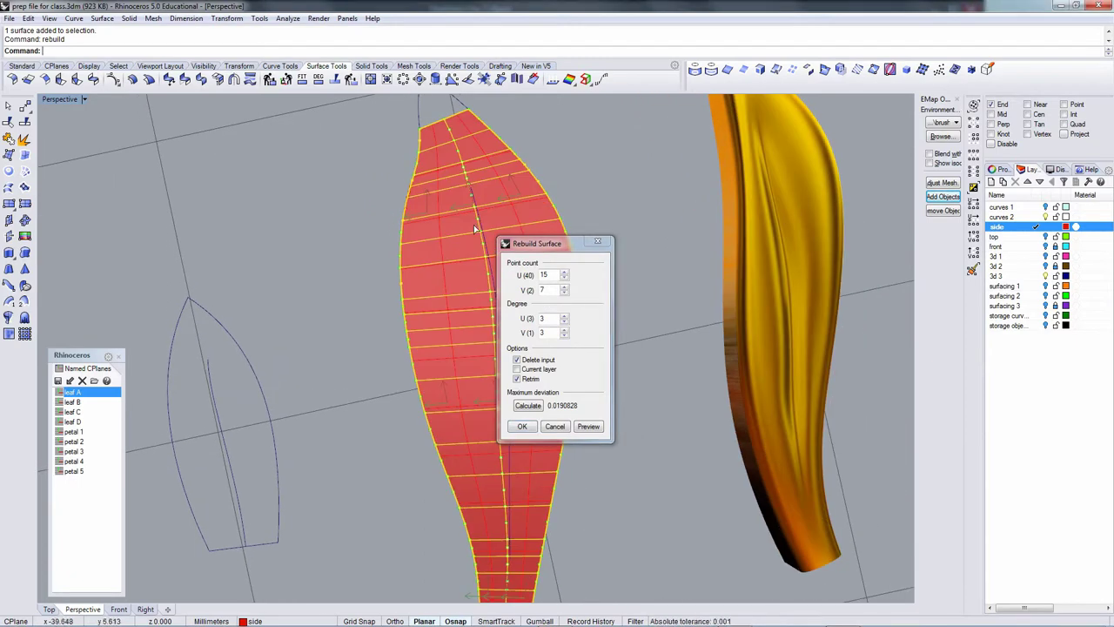
pyautogui.click(533, 426)
pyautogui.moveTo(540, 418); pyautogui.dragTo(503, 302, button='right')
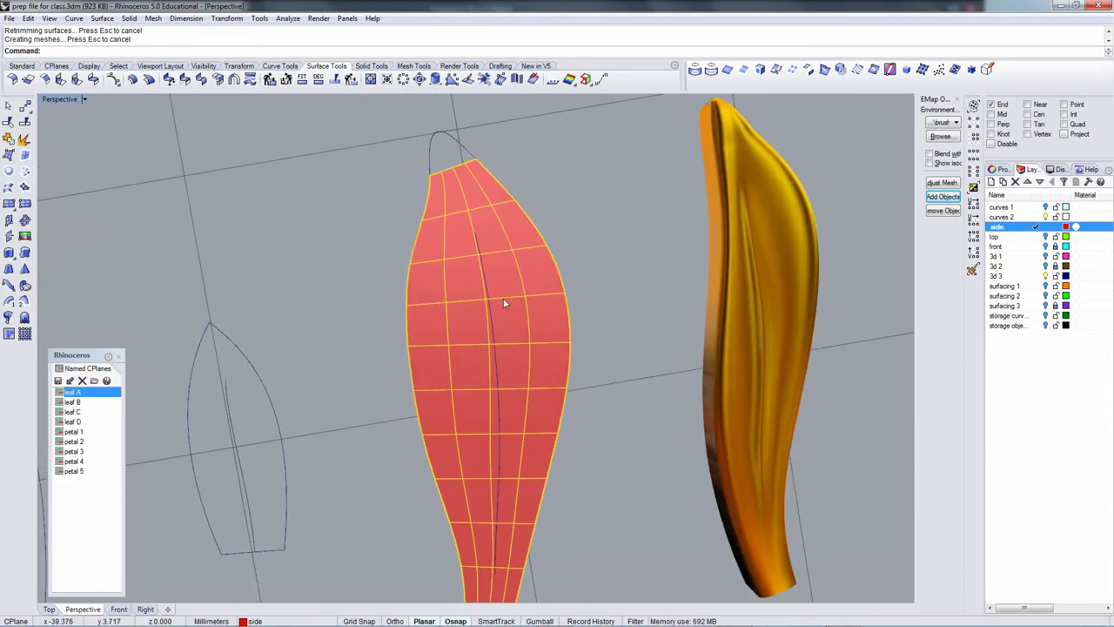
# Show the leaf surface's control points and move the two upper midline points about 0.1 mm sideways onto the centre curve.
pyautogui.press('F10')
pyautogui.scroll(2, 503, 289)
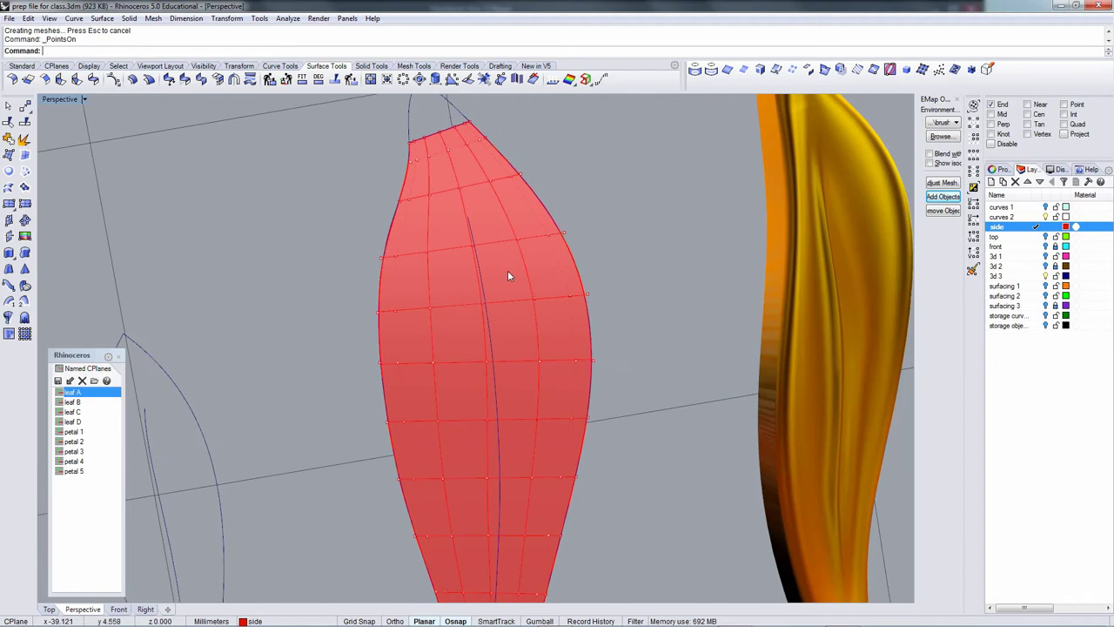
pyautogui.click(482, 305)
pyautogui.click(477, 254)
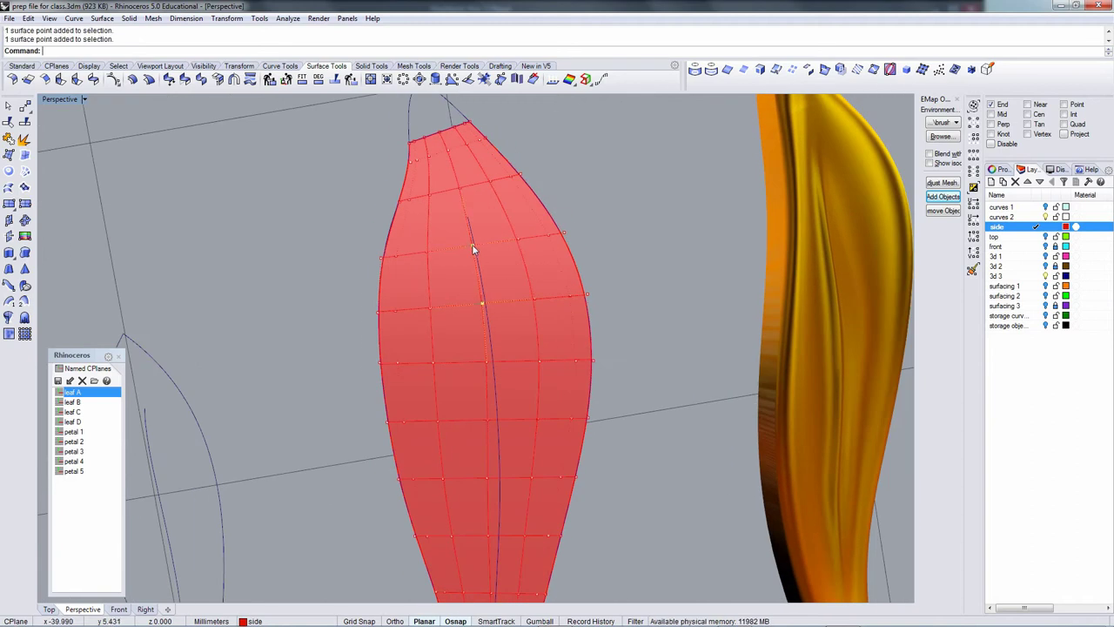
pyautogui.scroll(3, 513, 252)
pyautogui.write('m')
pyautogui.press('Return')
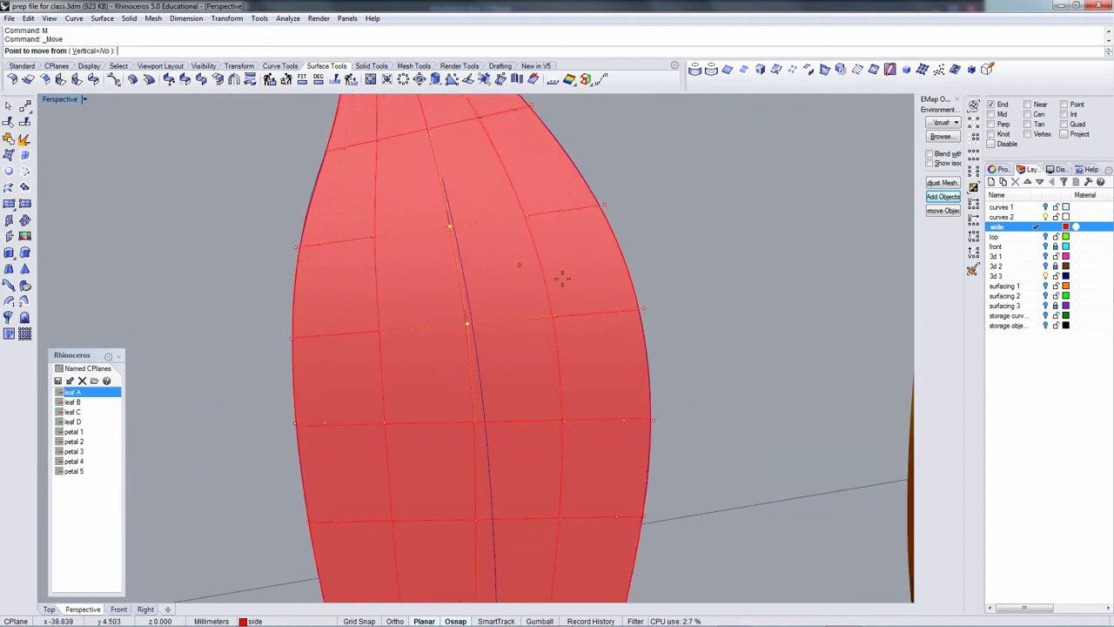
pyautogui.click(727, 324)
pyautogui.click(732, 324)
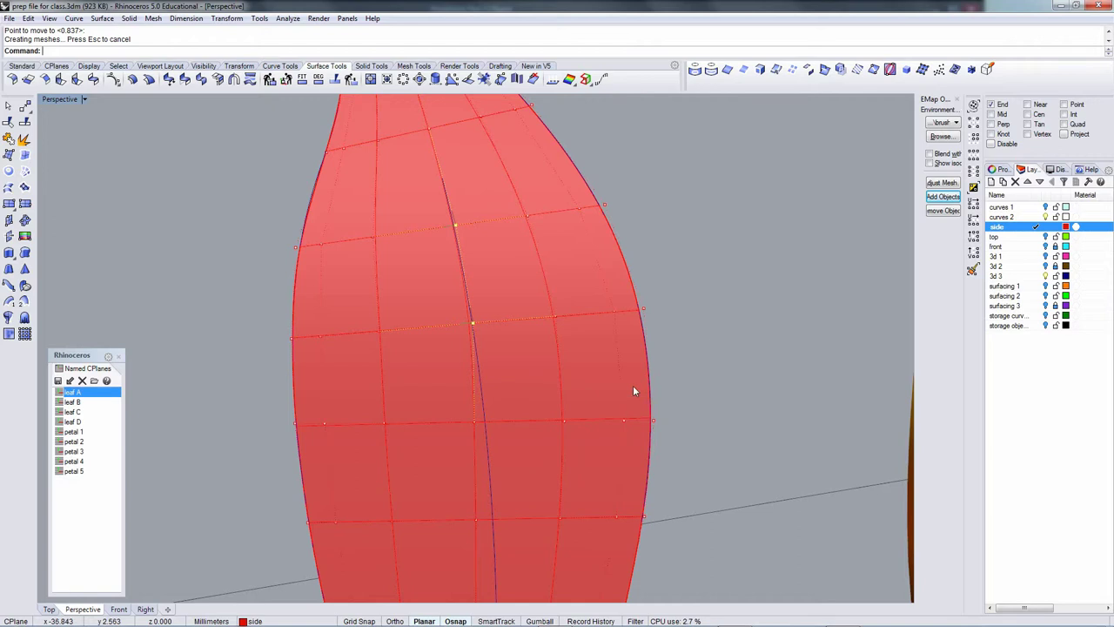
# Move the third midline control point about 0.17 mm sideways onto the centre curve.
pyautogui.click(477, 421)
pyautogui.press('Return')
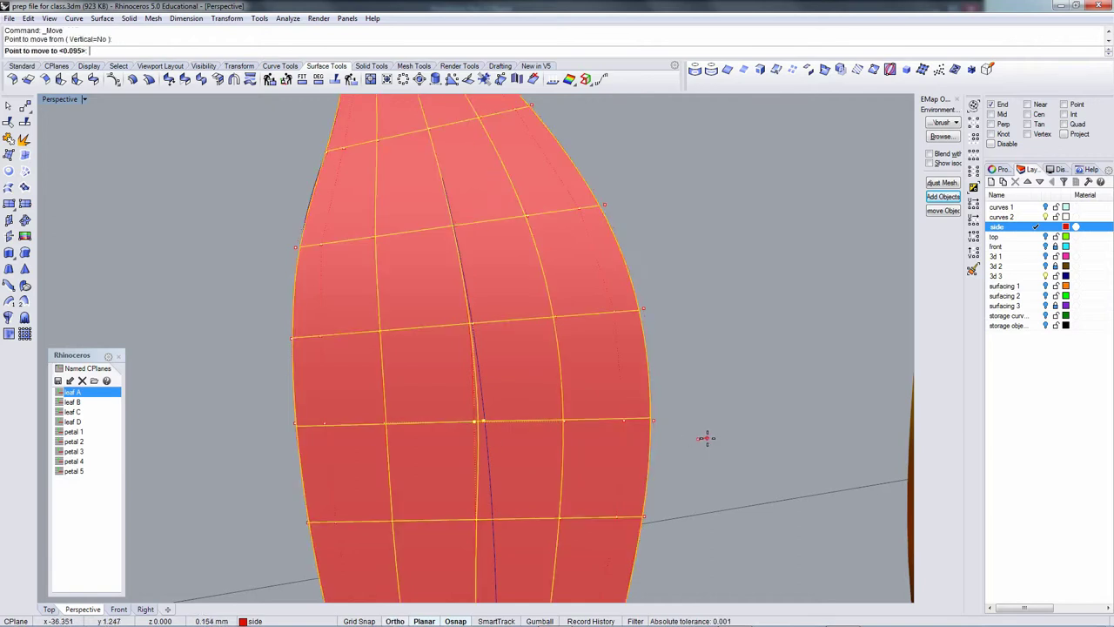
pyautogui.click(706, 441)
pyautogui.scroll(-4, 709, 440)
pyautogui.keyDown('shift'); pyautogui.moveTo(709, 440); pyautogui.dragTo(684, 340, button='right'); pyautogui.keyUp('shift')
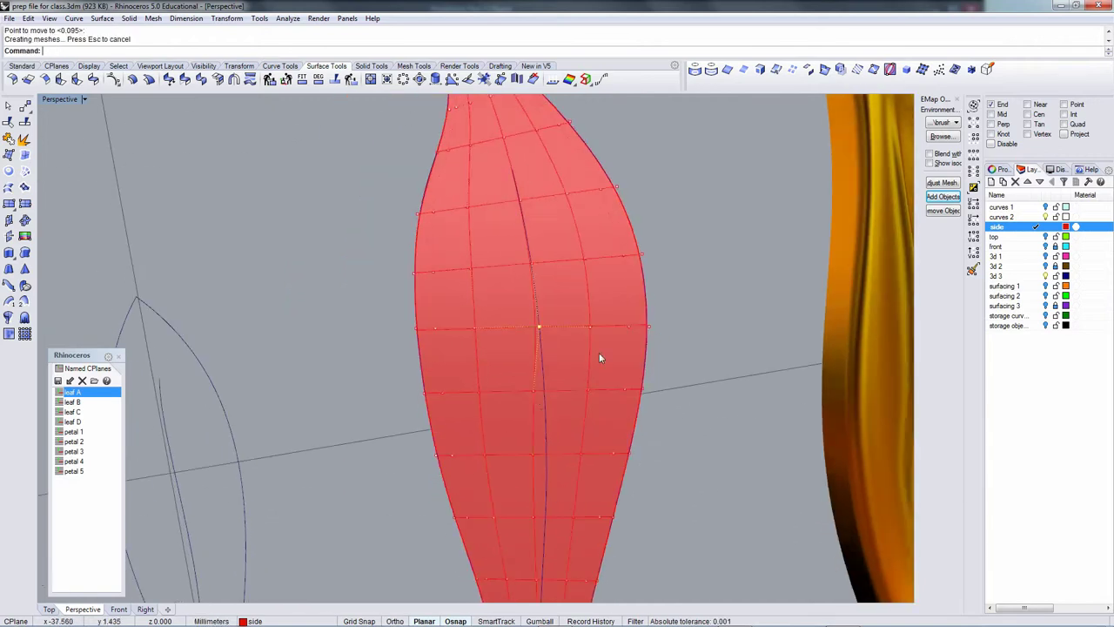
# Move the next two midline control points toward the base onto the centre curve, by about 0.27 mm and 0.39 mm.
pyautogui.click(533, 392)
pyautogui.press('Return')
pyautogui.click(693, 442)
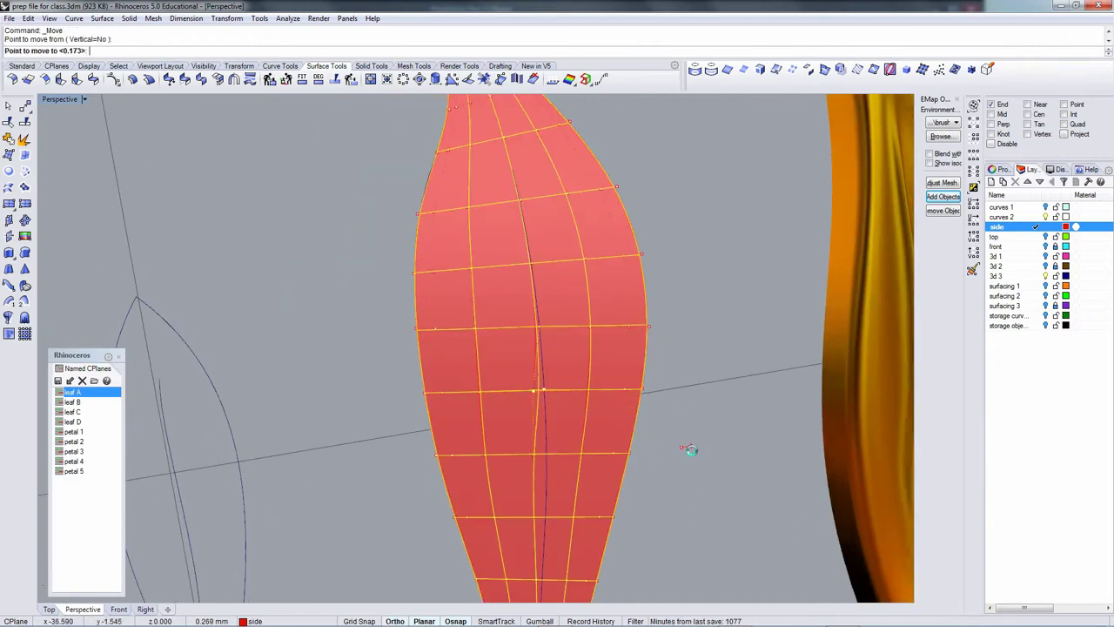
pyautogui.click(689, 450)
pyautogui.click(533, 453)
pyautogui.press('Return')
pyautogui.click(644, 488)
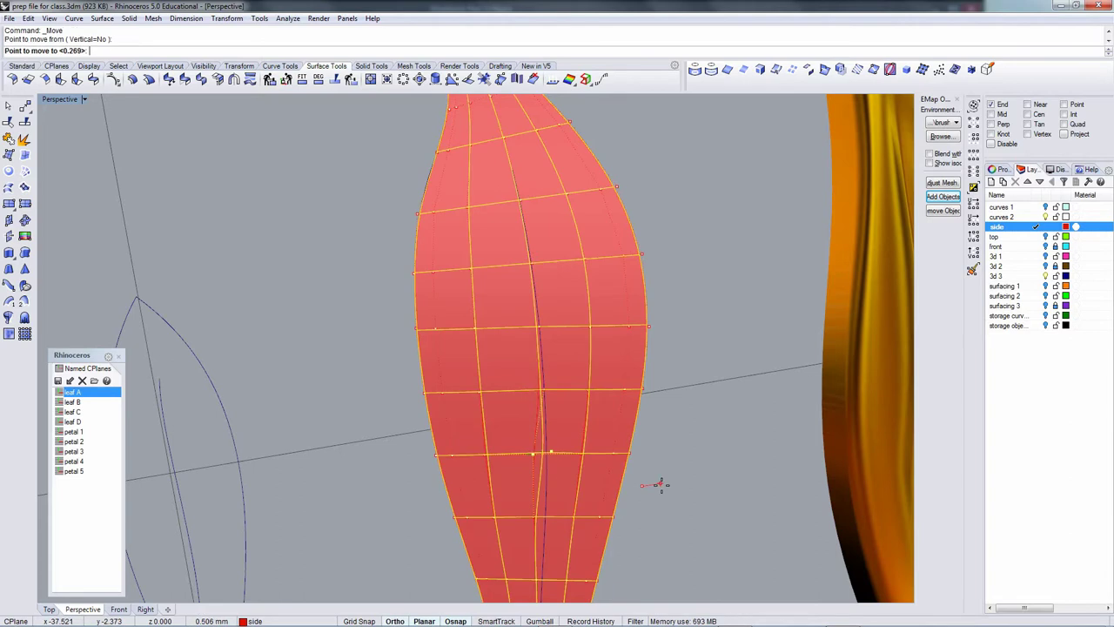
pyautogui.click(648, 498)
pyautogui.moveTo(644, 503); pyautogui.dragTo(595, 385, button='right')
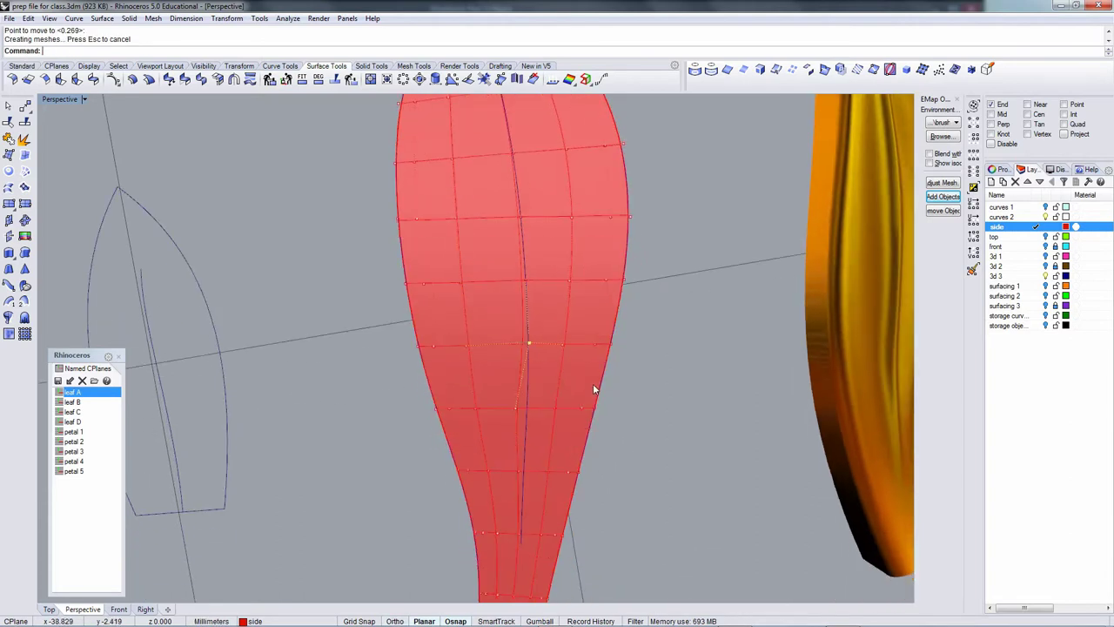
# Shift the following two midline control points on the tapering part onto the centre curve, by about 0.31 mm and 0.15 mm.
pyautogui.click(514, 407)
pyautogui.press('Return')
pyautogui.click(618, 457)
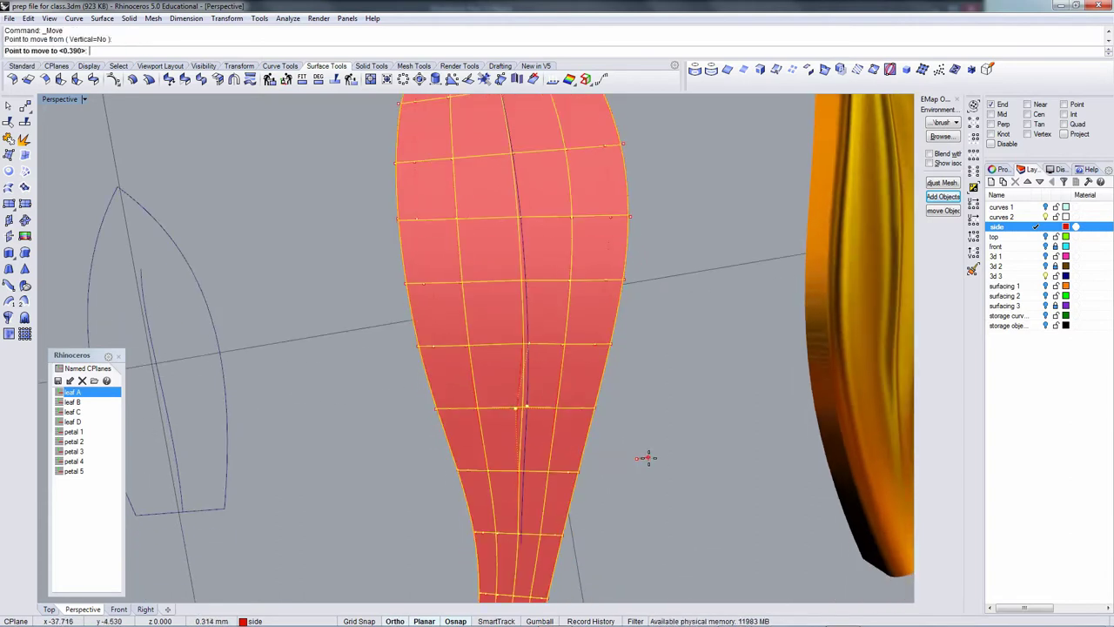
pyautogui.click(644, 457)
pyautogui.click(518, 471)
pyautogui.press('Return')
pyautogui.click(640, 497)
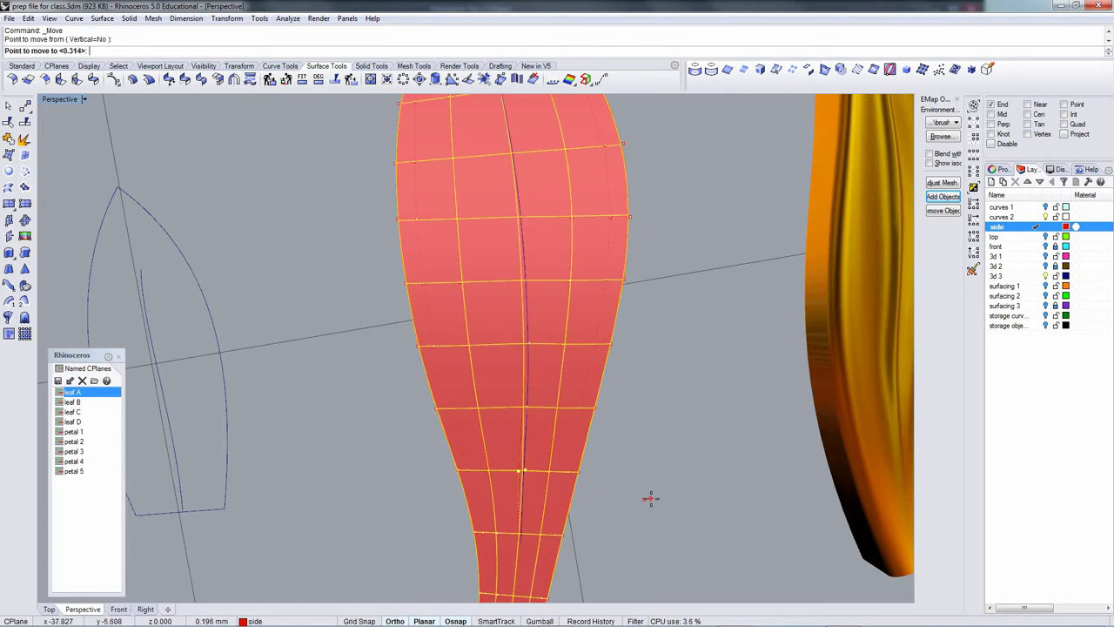
pyautogui.click(649, 500)
pyautogui.moveTo(594, 505)
pyautogui.keyDown('ctrl'); pyautogui.mouseDown(button='right')
pyautogui.moveTo(589, 522)
pyautogui.moveTo(560, 431)
pyautogui.moveTo(517, 407)
pyautogui.moveTo(529, 382)
pyautogui.moveTo(526, 397)
pyautogui.moveTo(540, 392)
pyautogui.mouseUp(button='right'); pyautogui.keyUp('ctrl')
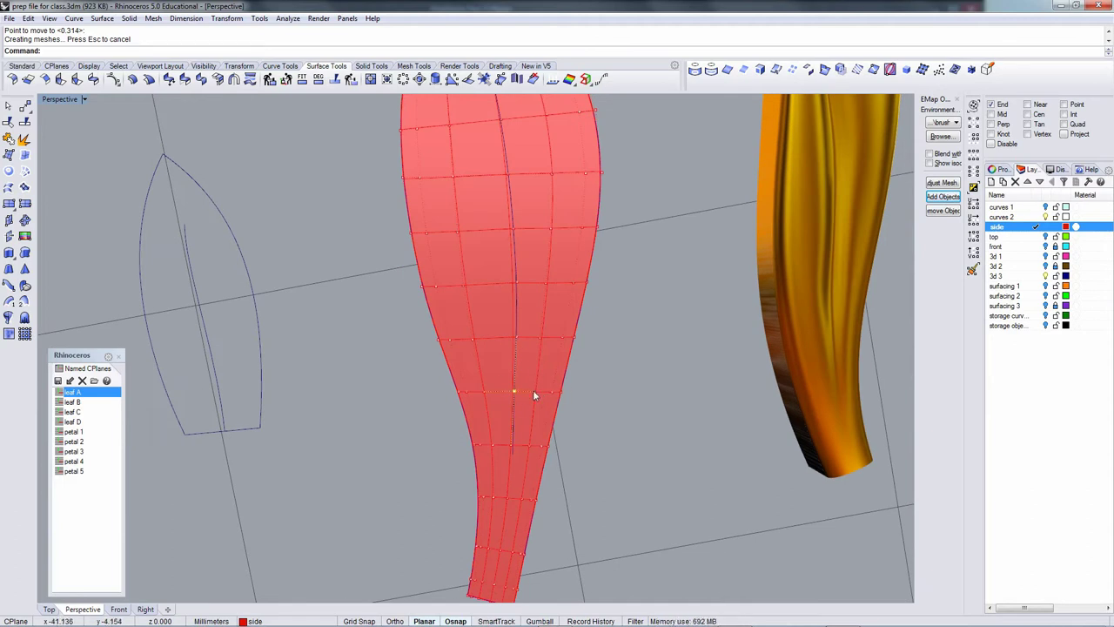
# Move the midline control point beside the centre curve's lower end about 0.07 mm onto the curve.
pyautogui.scroll(3, 533, 396)
pyautogui.write('m')
pyautogui.press('Return')
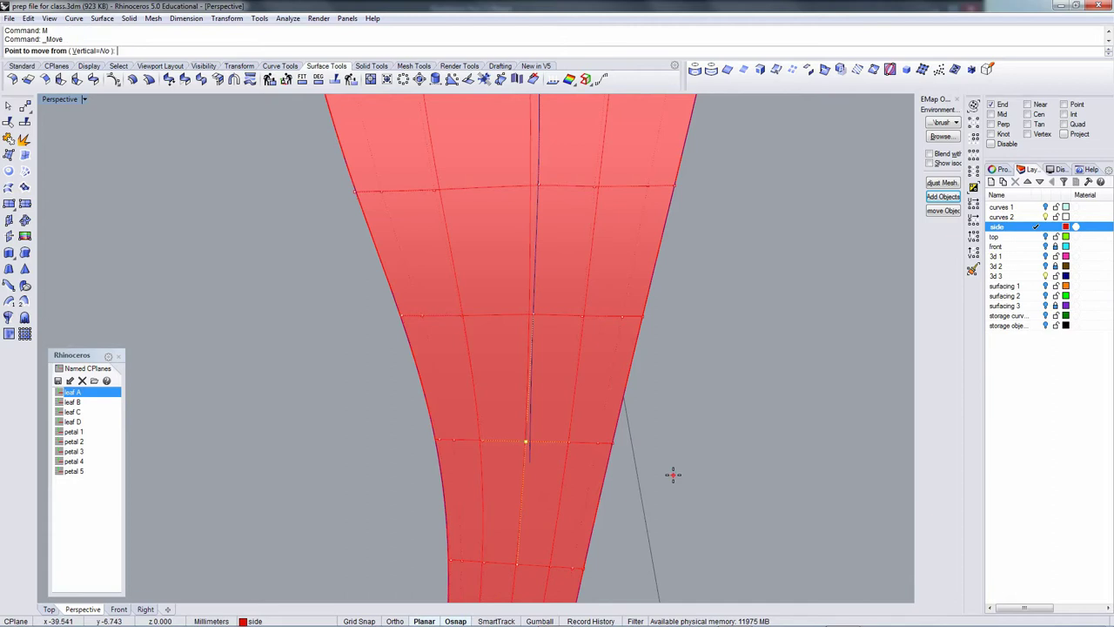
pyautogui.click(673, 474)
pyautogui.click(678, 475)
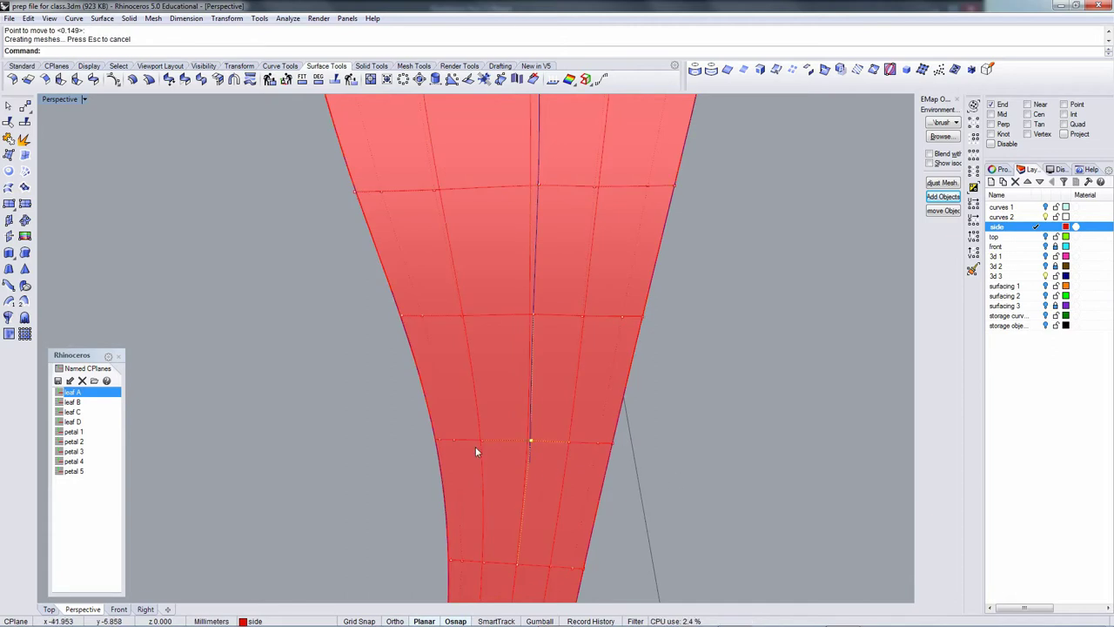
pyautogui.keyDown('shift'); pyautogui.moveTo(529, 501); pyautogui.dragTo(488, 410, button='right'); pyautogui.keyUp('shift')
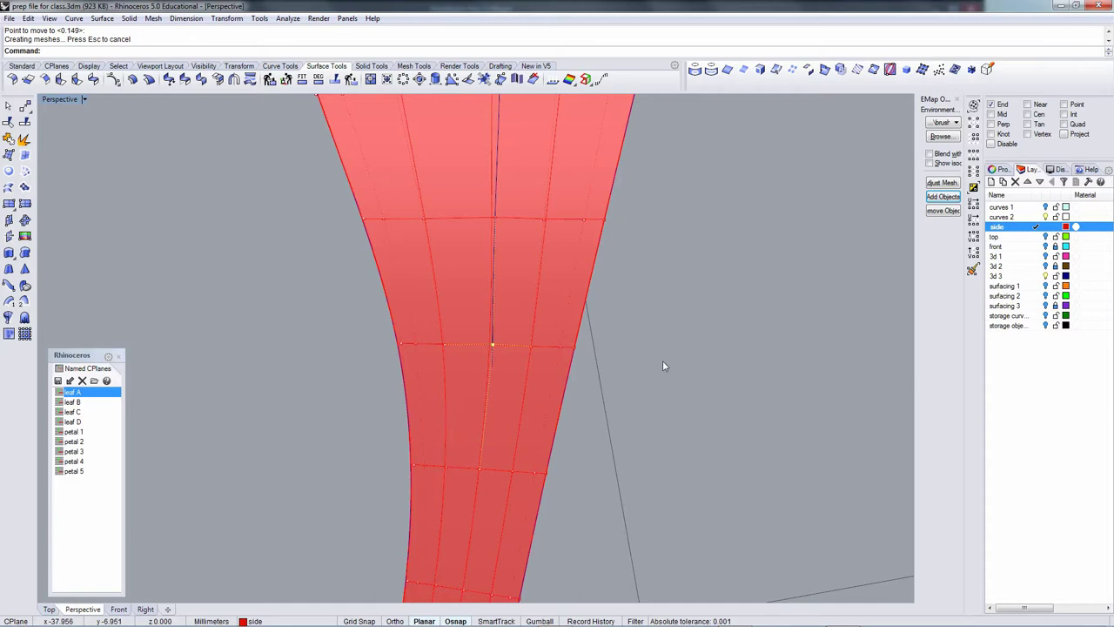
# Move the midline control point just below the centre curve's lower end about 0.06 mm sideways, in line with the curve.
pyautogui.click(481, 469)
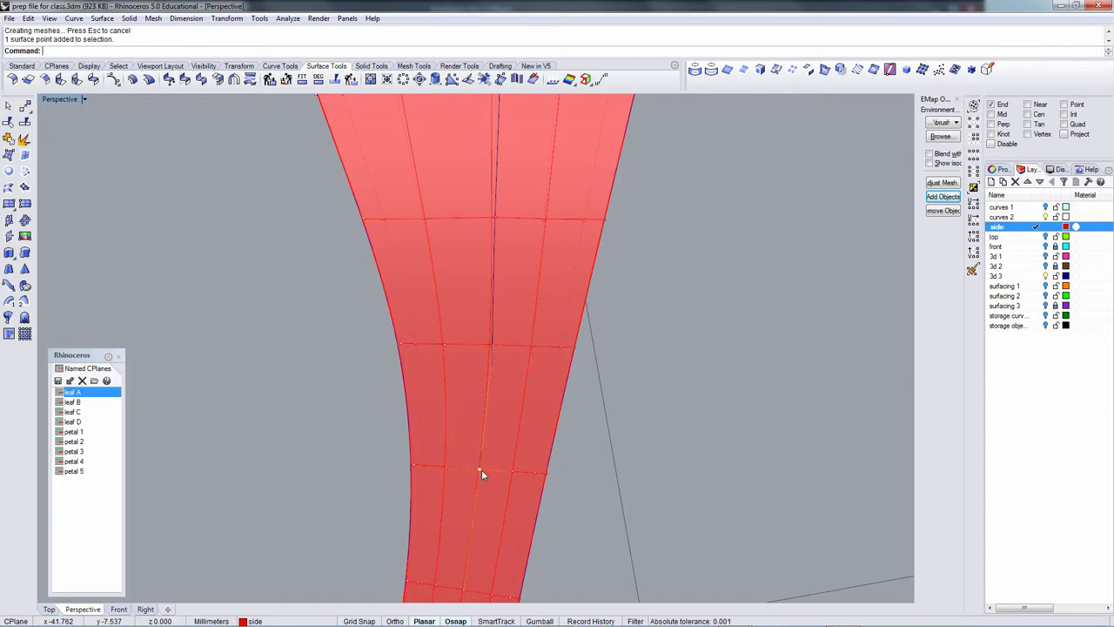
pyautogui.write('m')
pyautogui.press('Return')
pyautogui.click(653, 448)
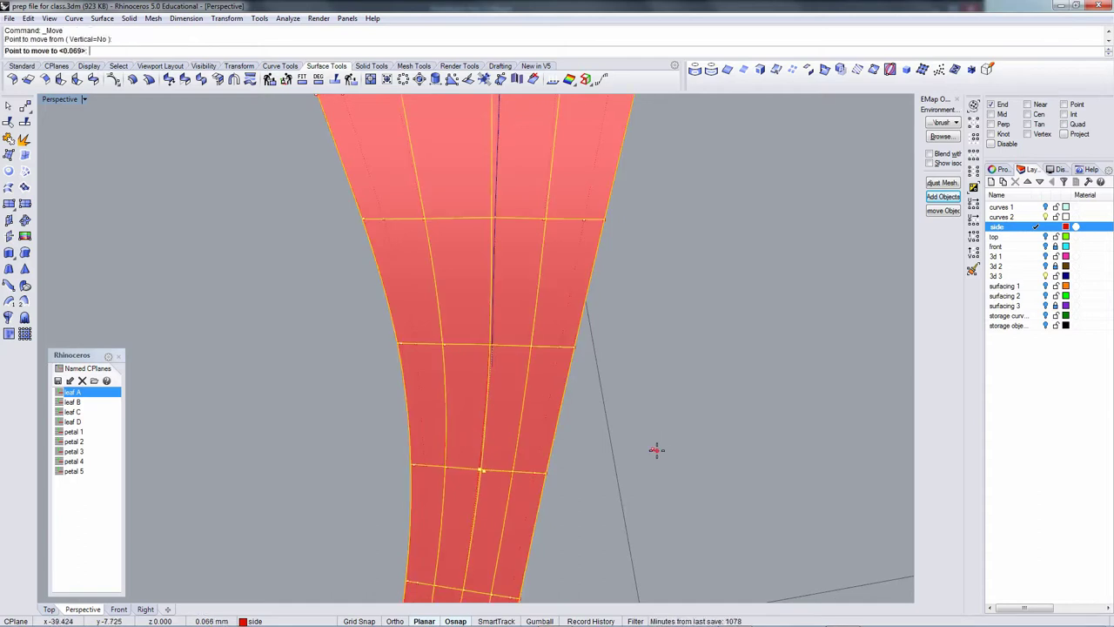
pyautogui.click(656, 451)
pyautogui.click(656, 449)
pyautogui.moveTo(498, 257); pyautogui.dragTo(474, 479, button='right')
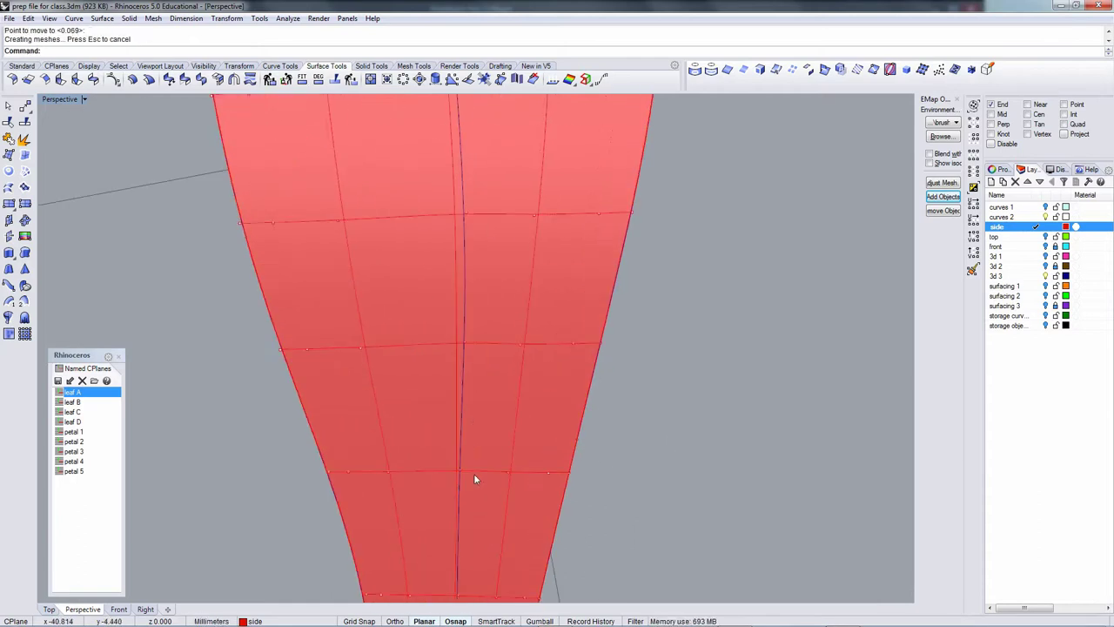
pyautogui.keyDown('shift'); pyautogui.moveTo(476, 264); pyautogui.dragTo(461, 377, button='right'); pyautogui.keyUp('shift')
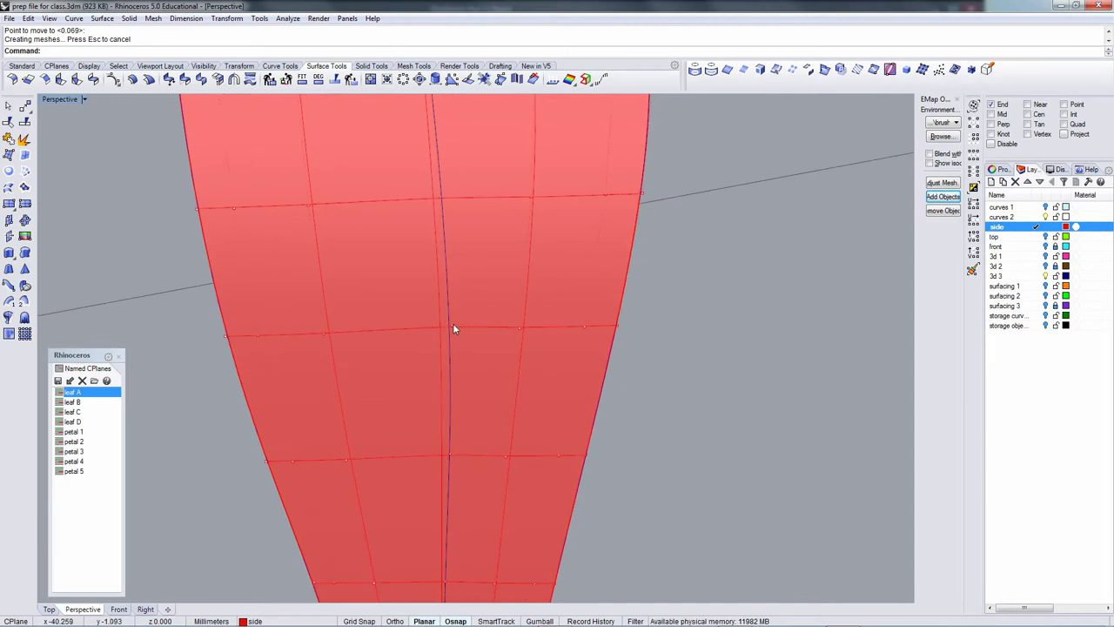
pyautogui.click(451, 324)
pyautogui.write('m')
pyautogui.press('Return')
pyautogui.click(476, 345)
pyautogui.press('Escape')
# Lock the 3d 3 layer and move the midline control point at mid-leaf about 0.08 mm along the centre curve toward the base.
pyautogui.click(452, 327)
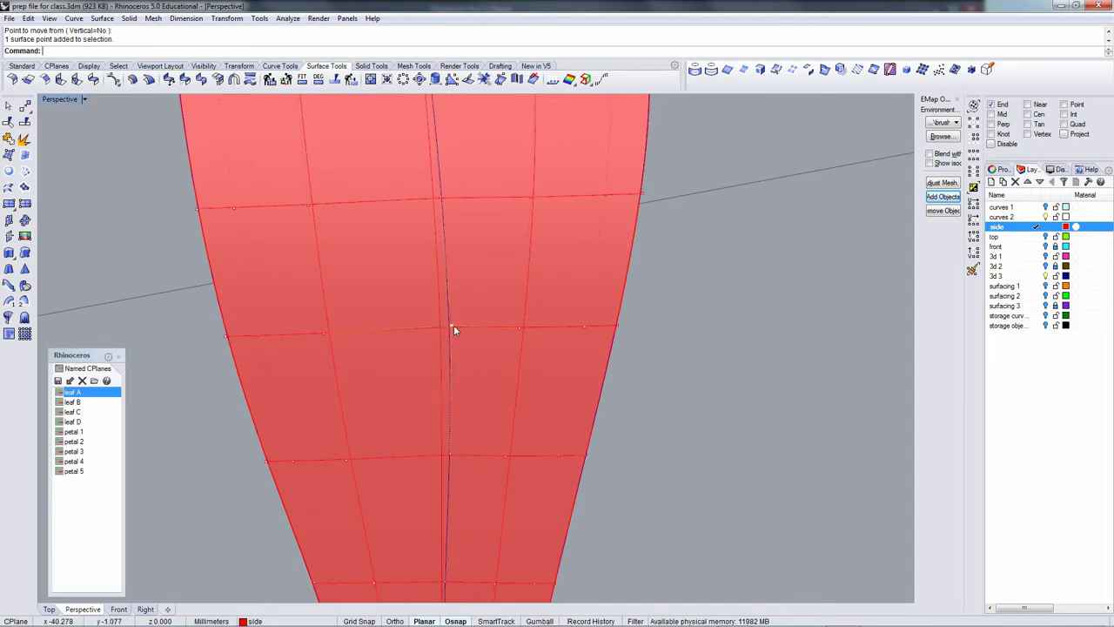
pyautogui.click(1025, 276)
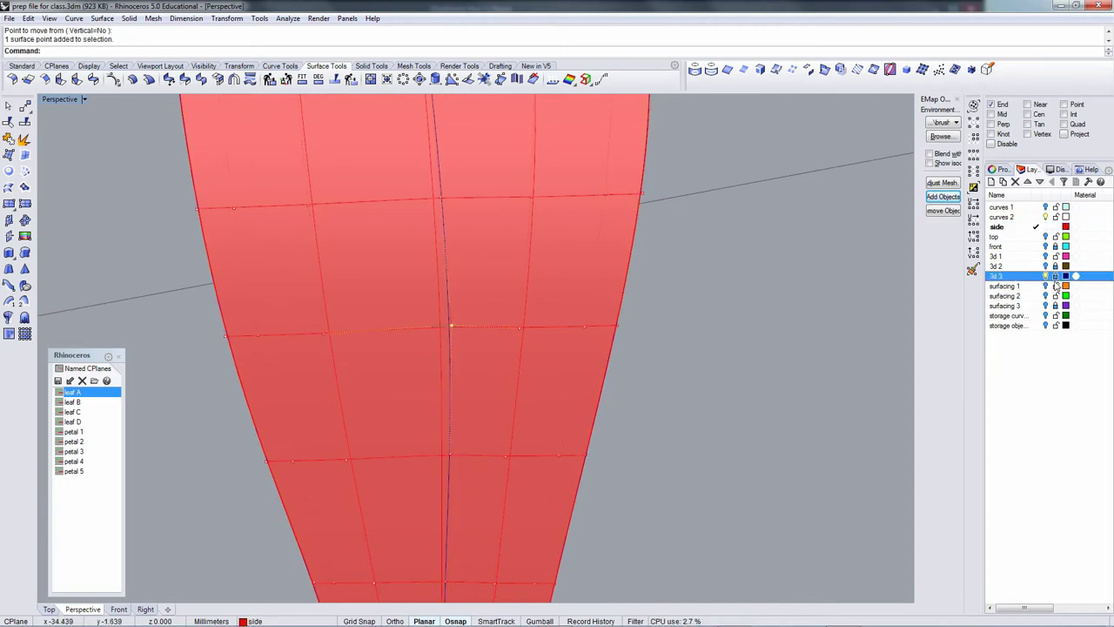
pyautogui.write('m')
pyautogui.press('Return')
pyautogui.click(710, 376)
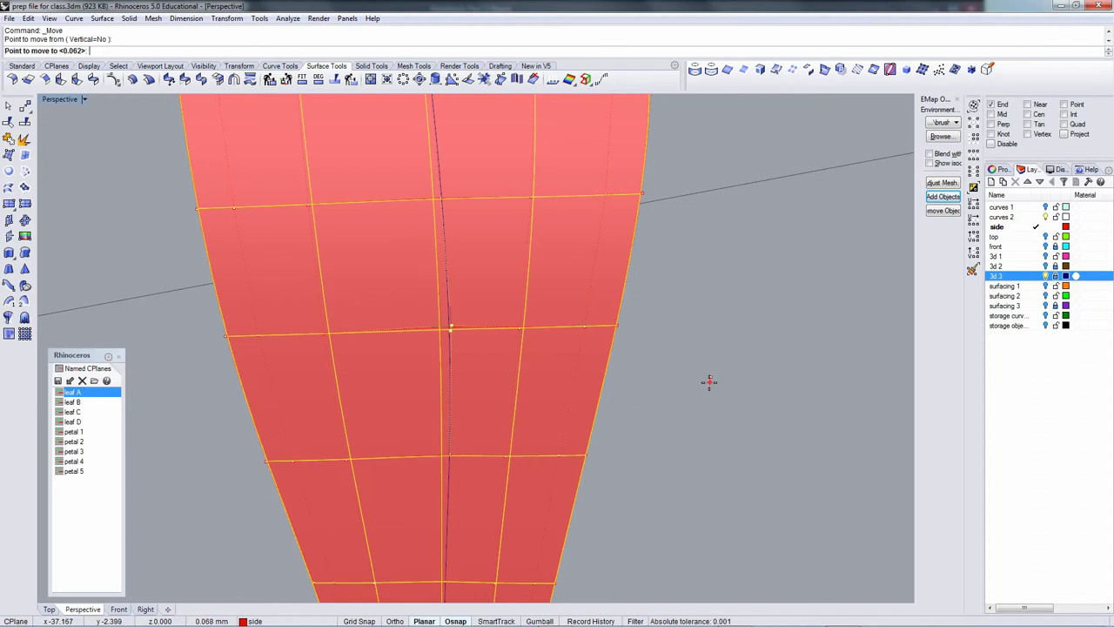
pyautogui.click(708, 388)
# Nudge the next midline control point below slightly toward the leaf's base along the centre curve.
pyautogui.click(450, 454)
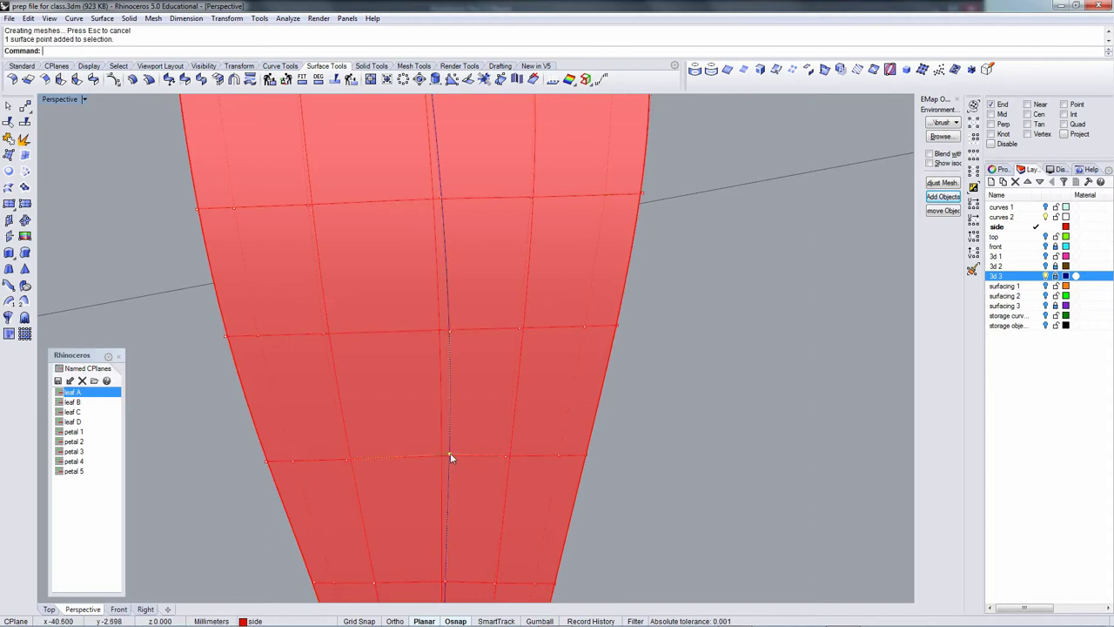
pyautogui.press('Return')
pyautogui.click(687, 426)
pyautogui.click(687, 430)
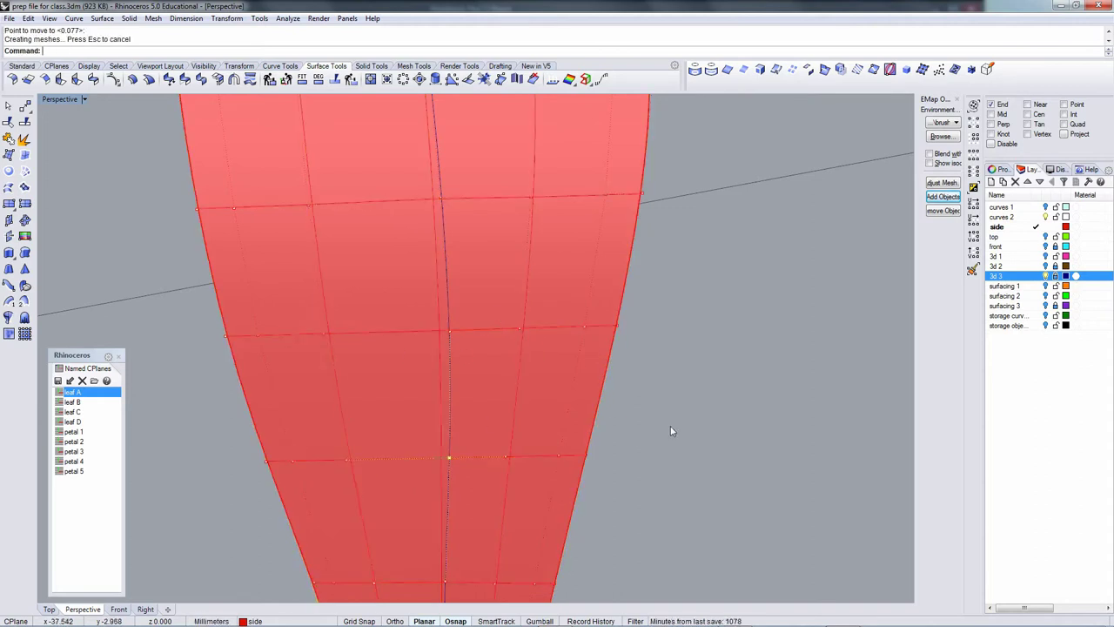
# Extrude the leaf's two long edge curves downward to the base corner of the yellow leaf.
pyautogui.moveTo(671, 433); pyautogui.dragTo(458, 408, button='right')
pyautogui.moveTo(458, 408); pyautogui.dragTo(530, 315, button='right')
pyautogui.moveTo(511, 399); pyautogui.dragTo(485, 360, button='right')
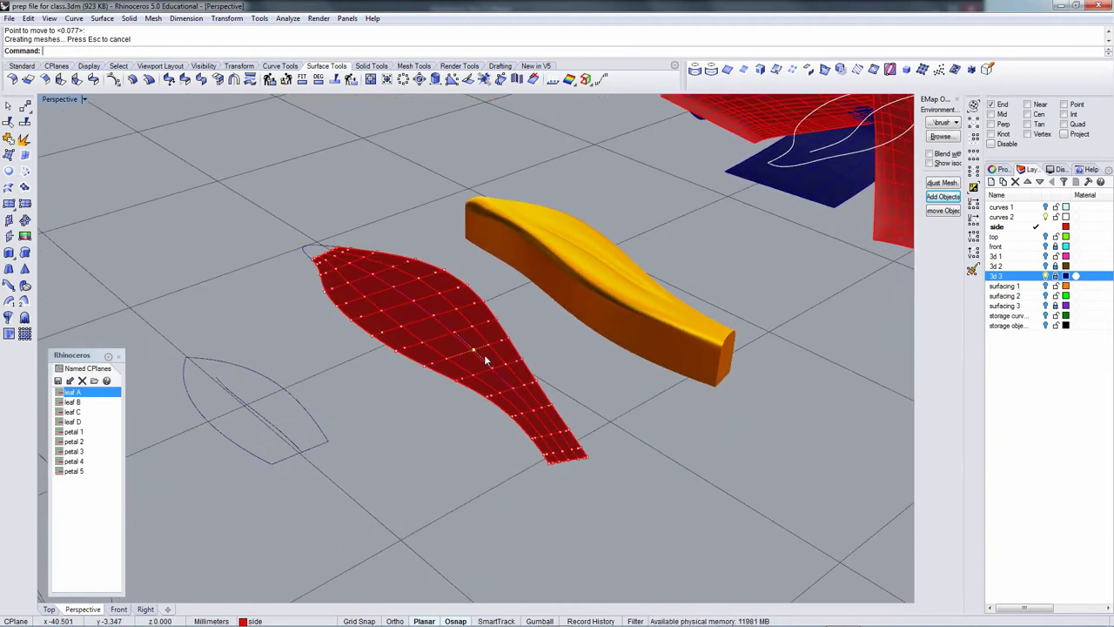
pyautogui.click(8, 253)
pyautogui.click(434, 372)
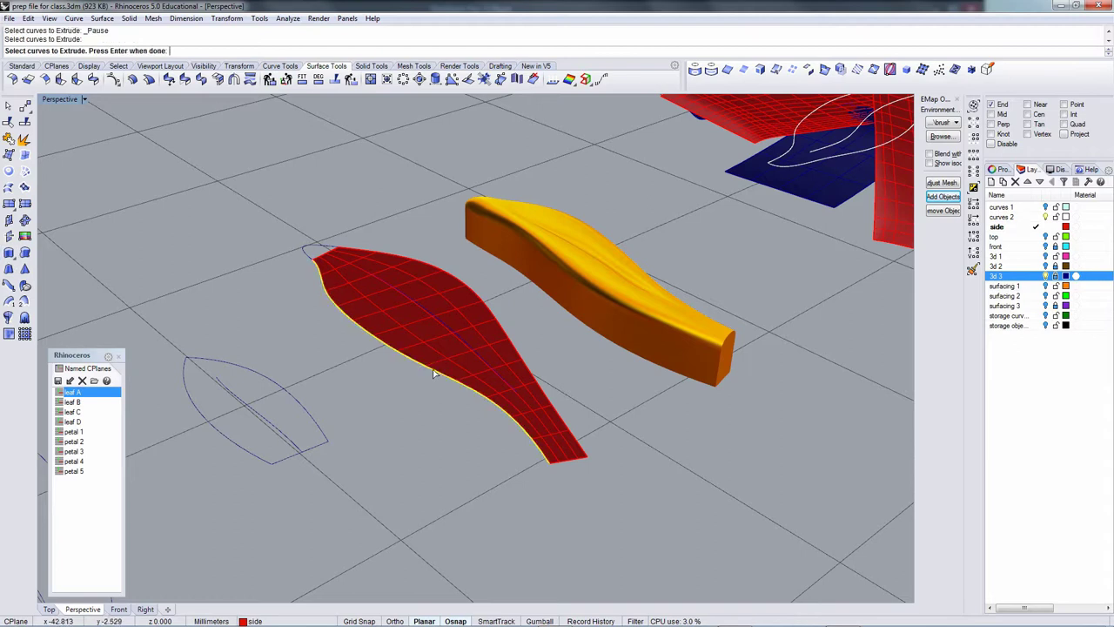
pyautogui.click(514, 351)
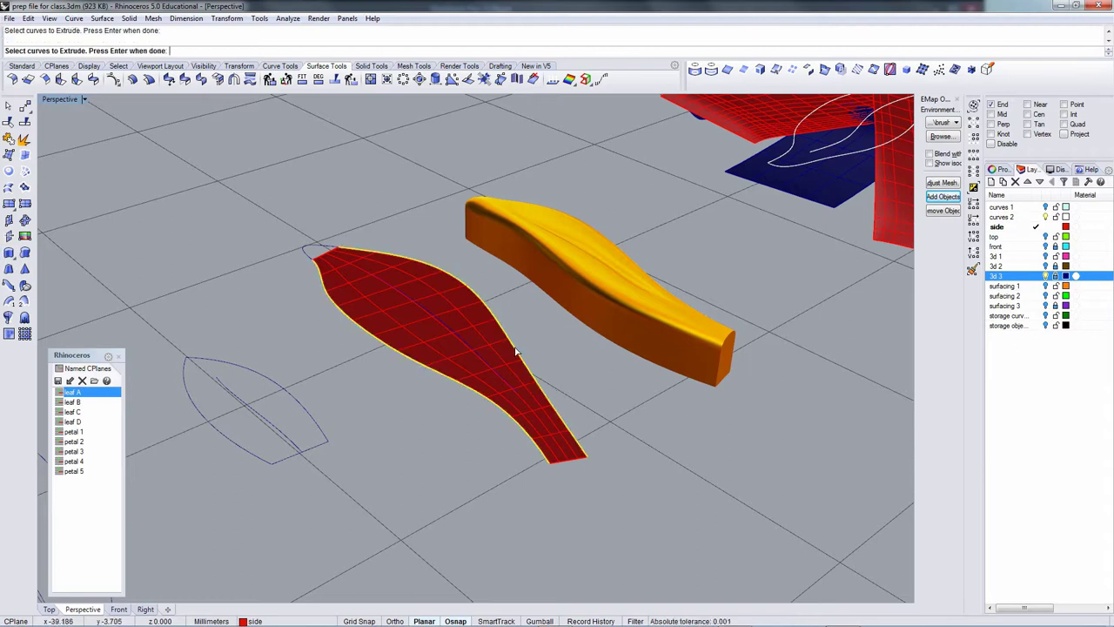
pyautogui.rightClick(514, 351)
pyautogui.moveTo(493, 429); pyautogui.dragTo(503, 352, button='right')
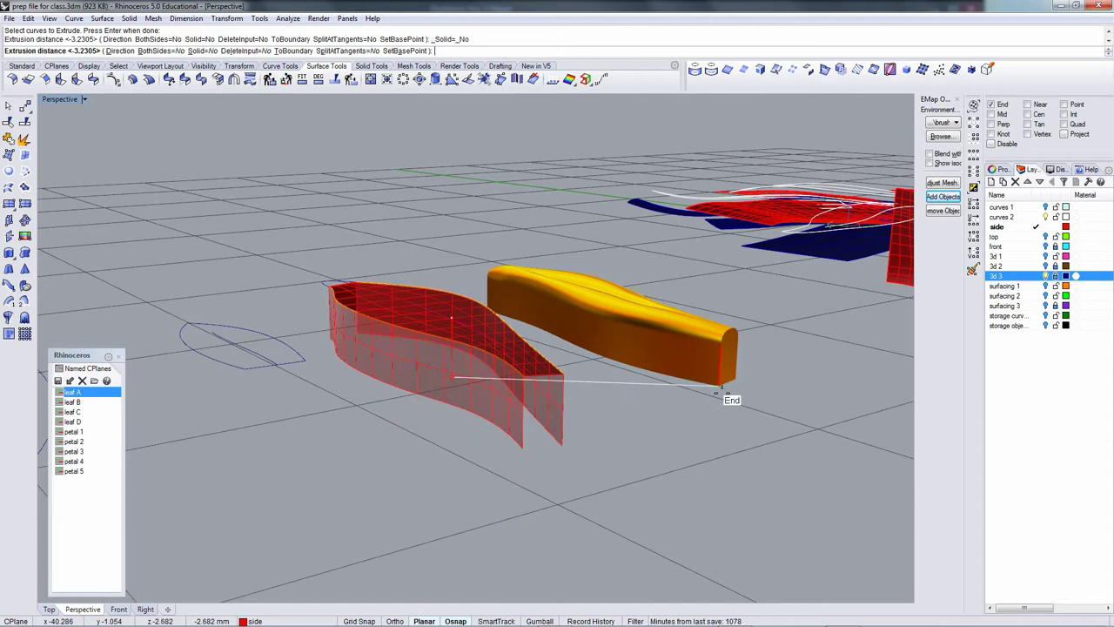
pyautogui.click(719, 385)
# Explode the two extruded side walls into surfaces and turn on their control points.
pyautogui.moveTo(701, 413); pyautogui.dragTo(578, 426, button='right')
pyautogui.click(503, 458)
pyautogui.keyDown('shift'); pyautogui.click(522, 483); pyautogui.keyUp('shift')
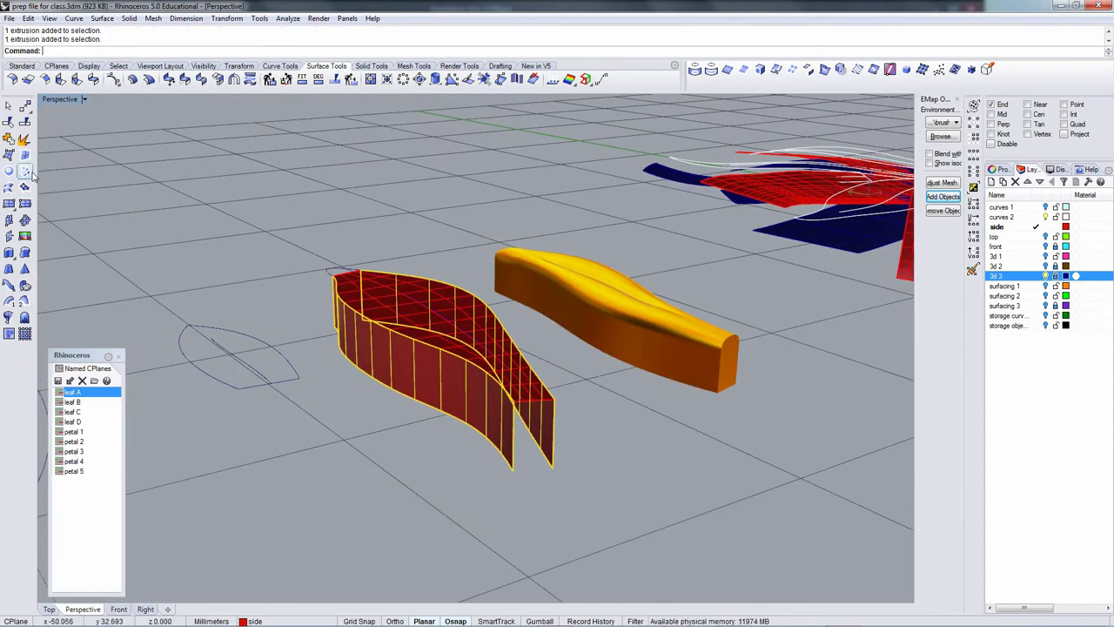
pyautogui.click(24, 143)
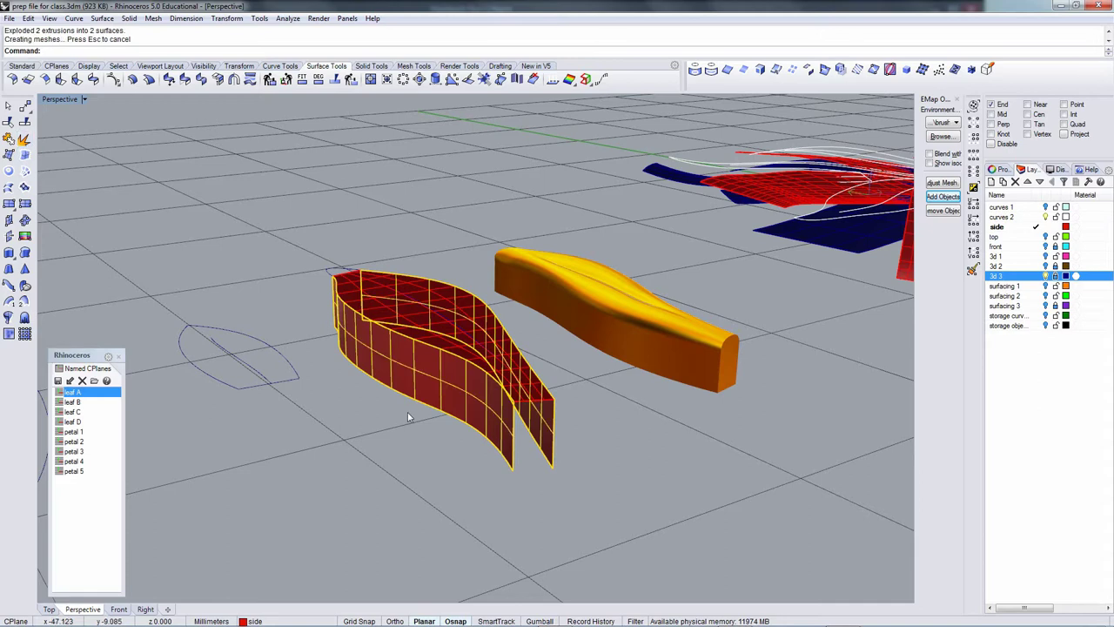
pyautogui.press('F10')
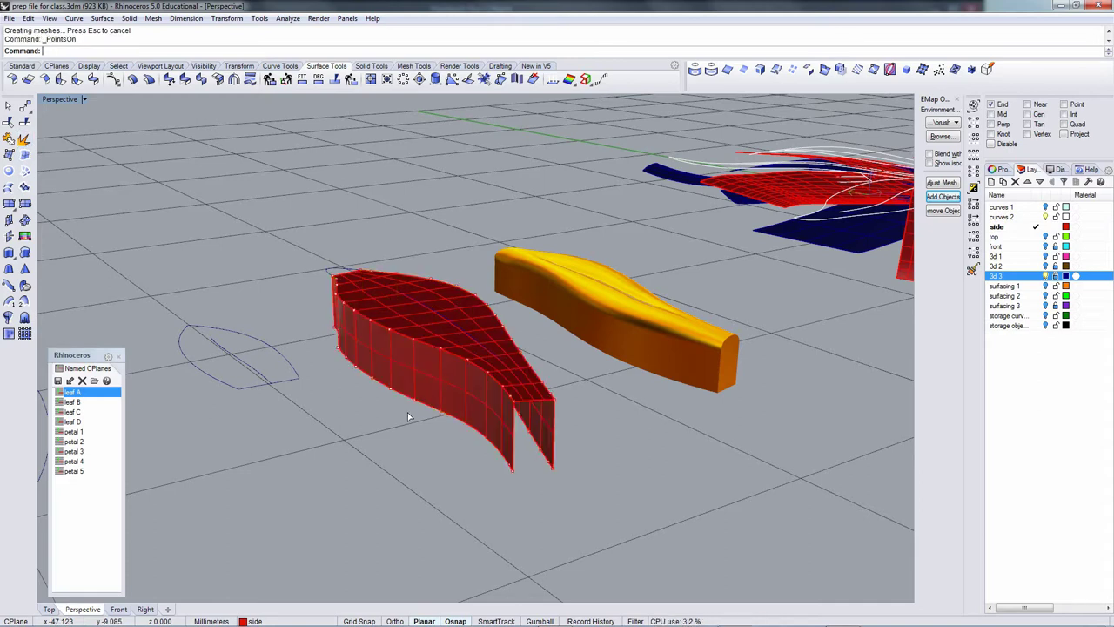
# Set the construction plane to world Front and move both side walls' entire upper control point rows straight down about 0.79 mm.
pyautogui.click(489, 372)
pyautogui.keyDown('shift'); pyautogui.click(530, 367); pyautogui.keyUp('shift')
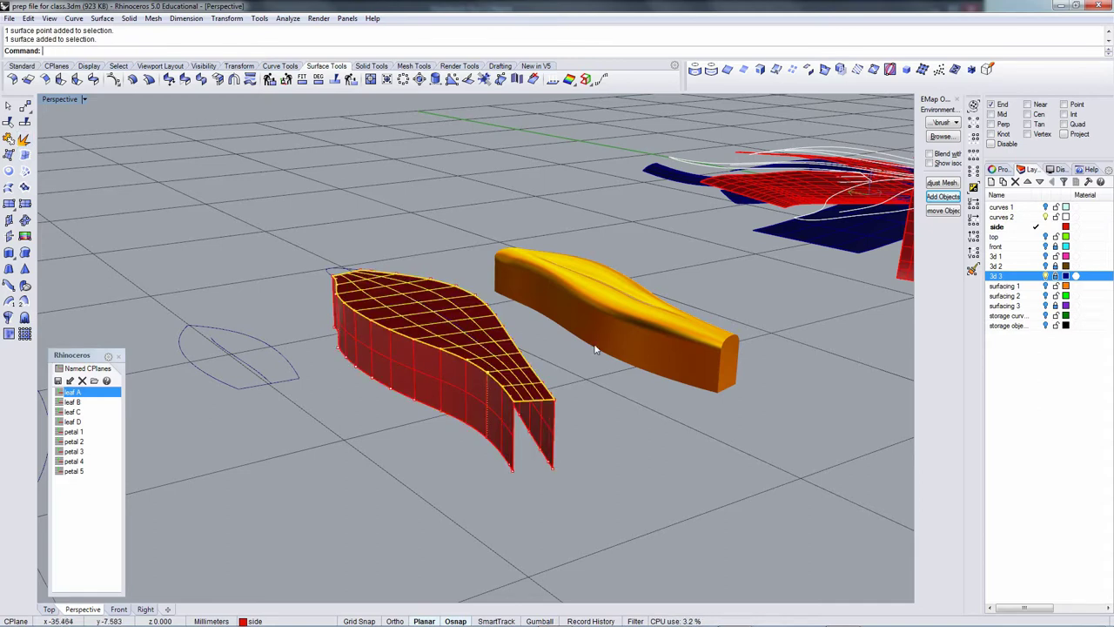
pyautogui.keyDown('shift'); pyautogui.click(531, 365); pyautogui.keyUp('shift')
pyautogui.keyDown('ctrl'); pyautogui.click(509, 372); pyautogui.keyUp('ctrl')
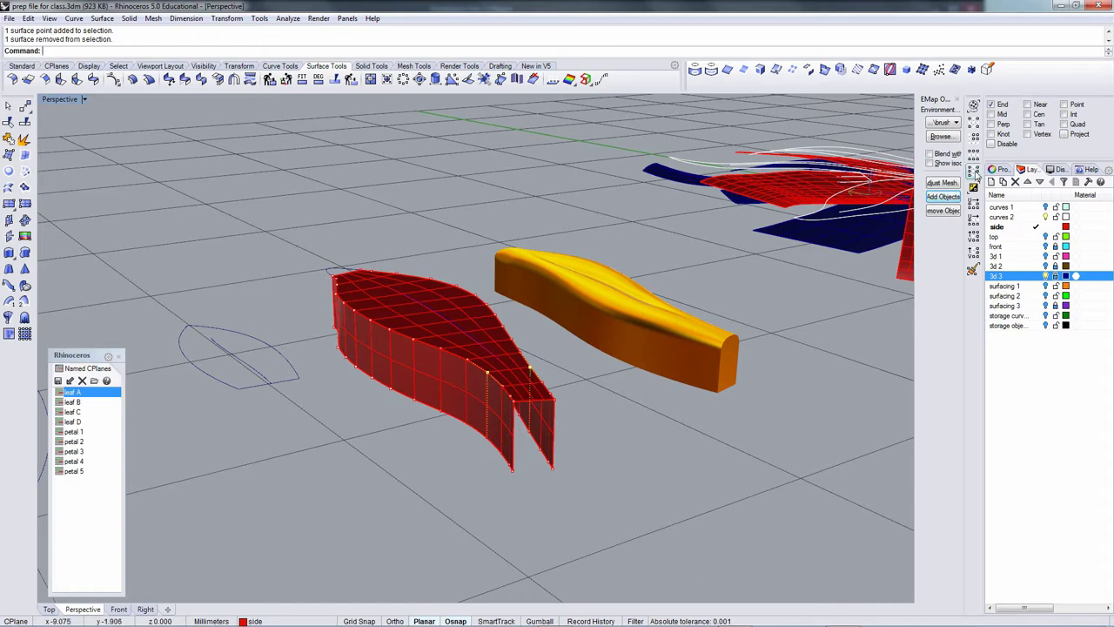
pyautogui.click(976, 158)
pyautogui.moveTo(496, 391); pyautogui.dragTo(469, 301, button='right')
pyautogui.scroll(2, 523, 355)
pyautogui.press('F5')
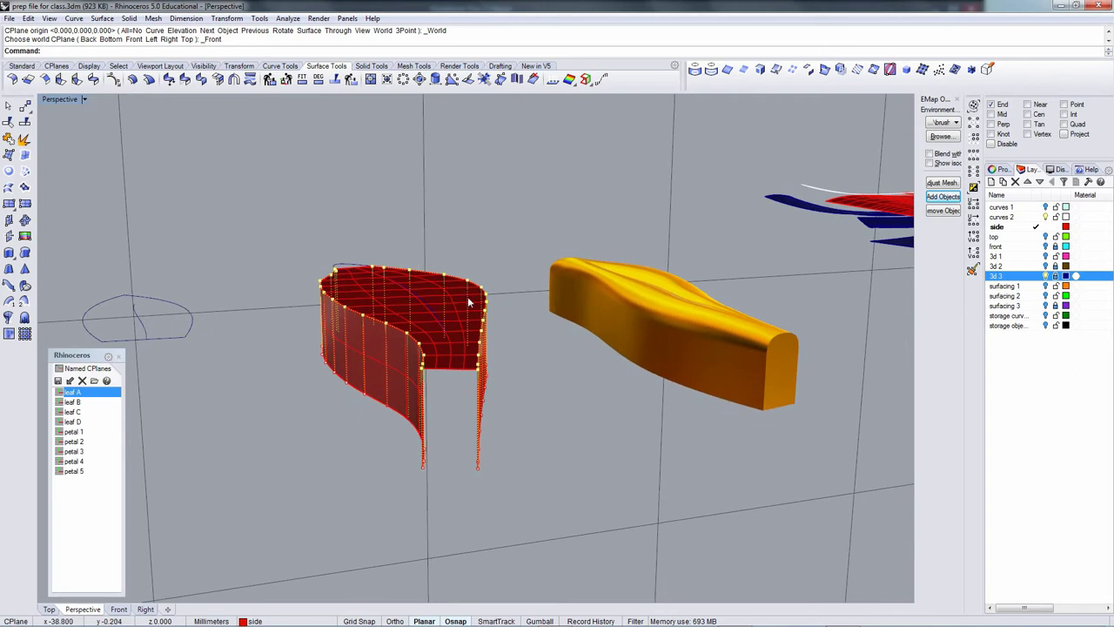
pyautogui.write('m')
pyautogui.press('Return')
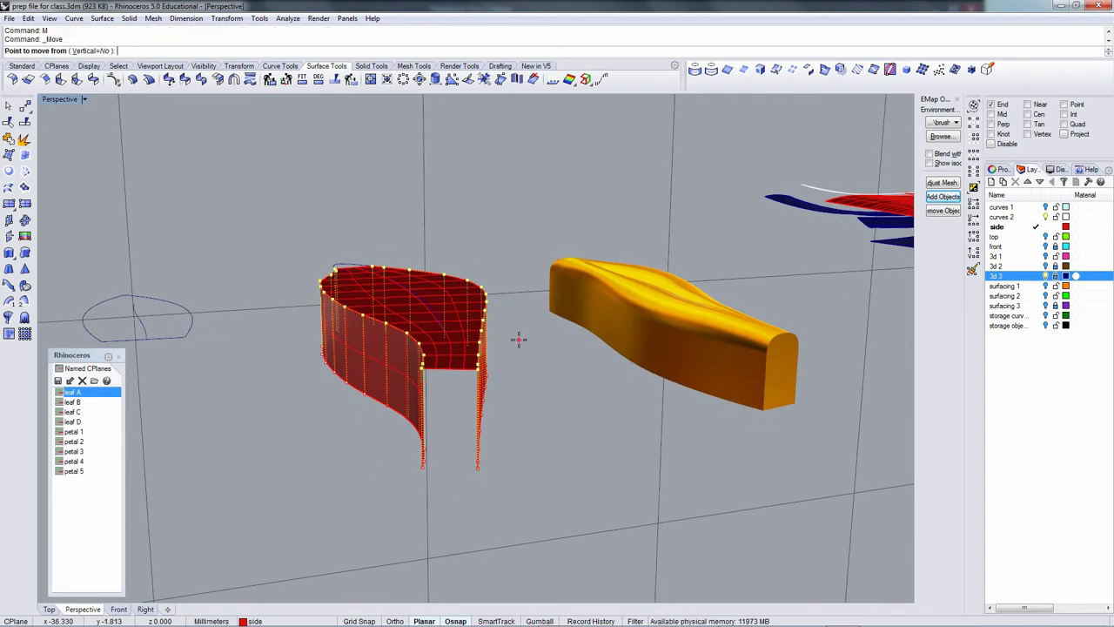
pyautogui.click(268, 396)
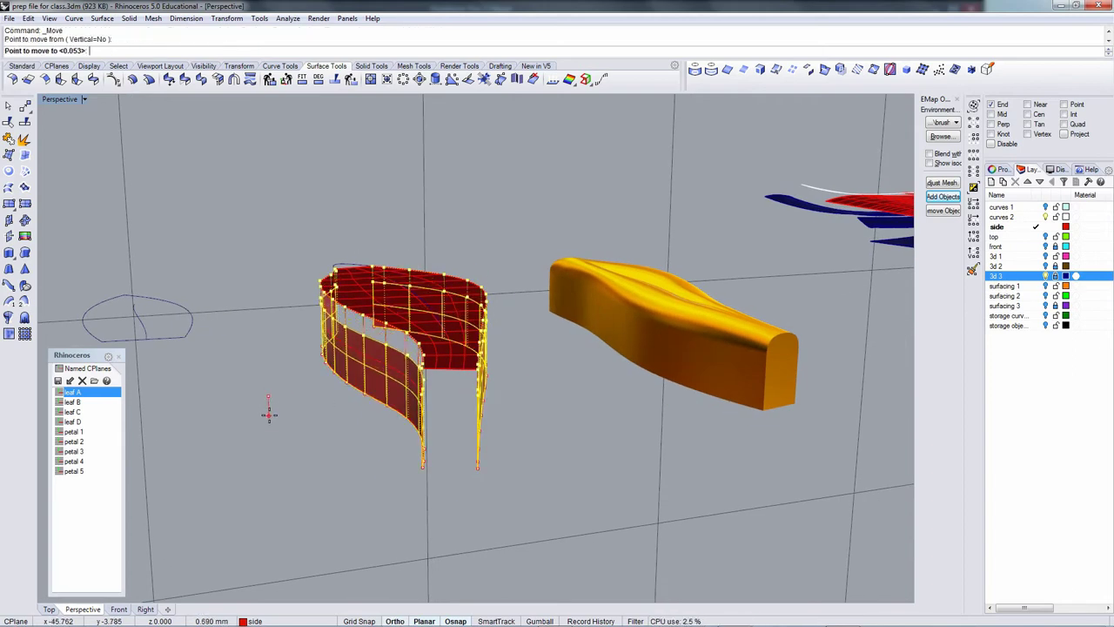
pyautogui.click(269, 418)
# Deselect the mid-leaf control points of both walls' upper rows and raise the remaining points toward the tip and base about 0.065 mm.
pyautogui.moveTo(269, 418); pyautogui.dragTo(488, 386, button='right')
pyautogui.scroll(6, 214, 363)
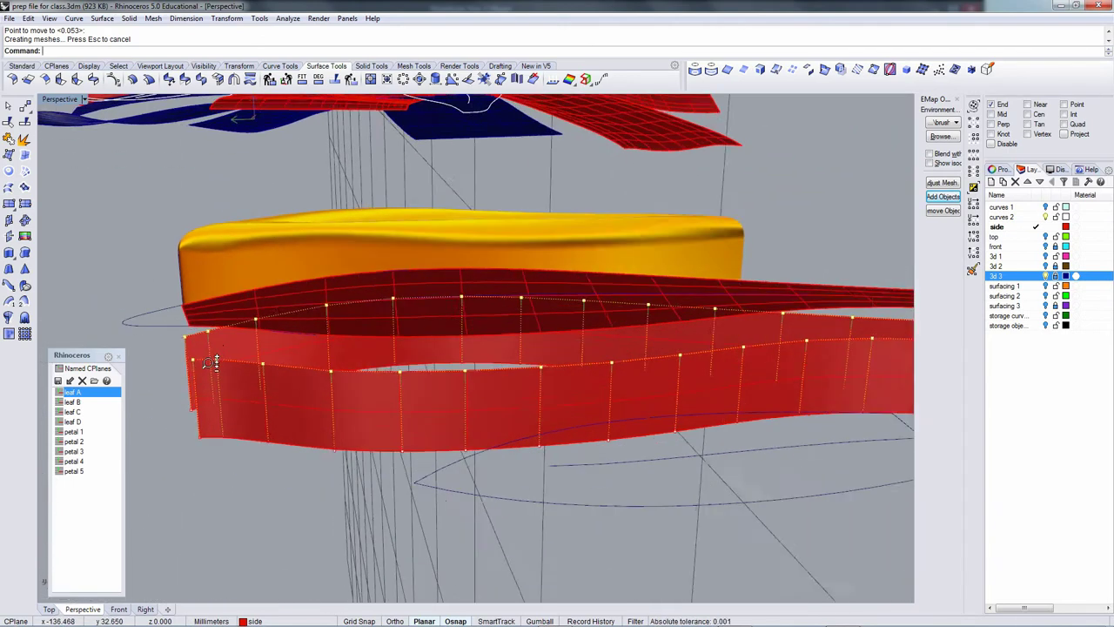
pyautogui.moveTo(192, 358); pyautogui.dragTo(368, 381, button='right')
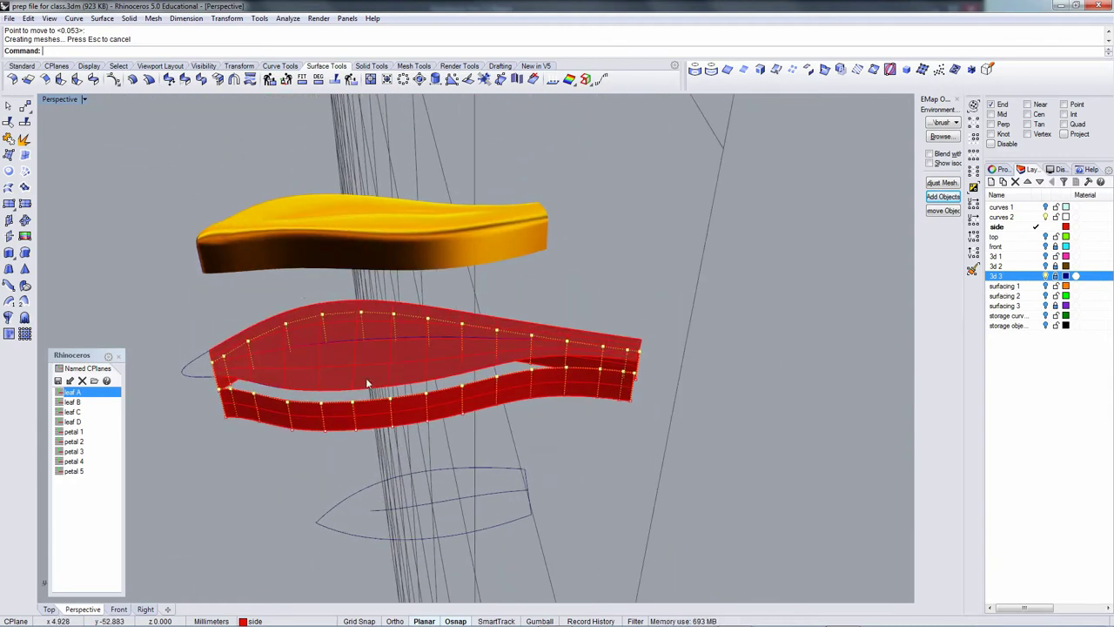
pyautogui.moveTo(496, 389); pyautogui.dragTo(356, 327, button='right')
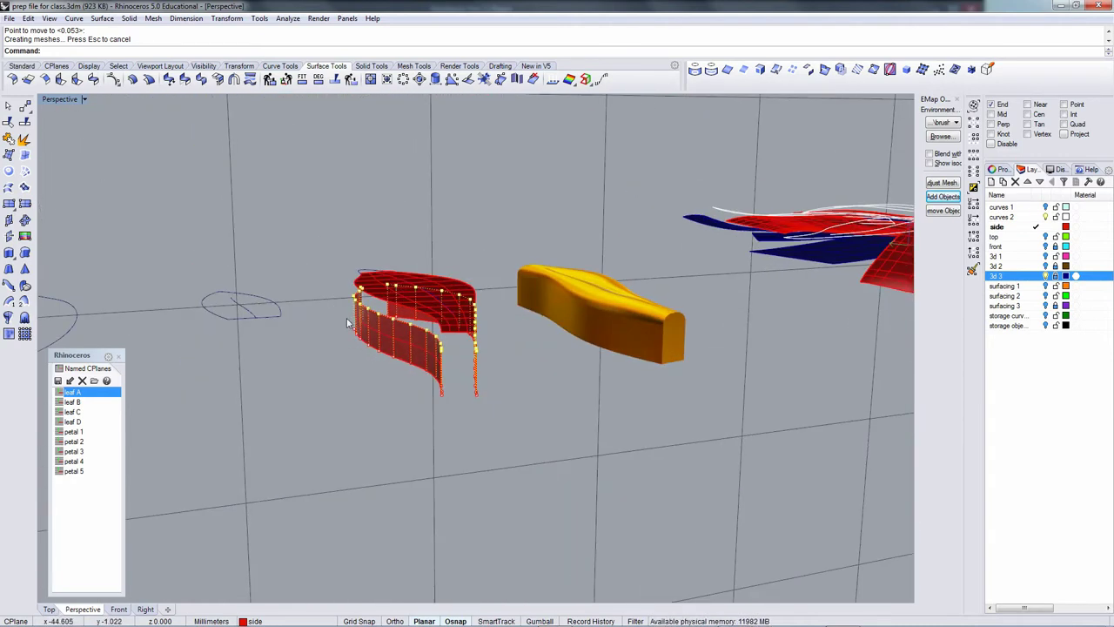
pyautogui.moveTo(402, 299); pyautogui.dragTo(390, 392, button='right')
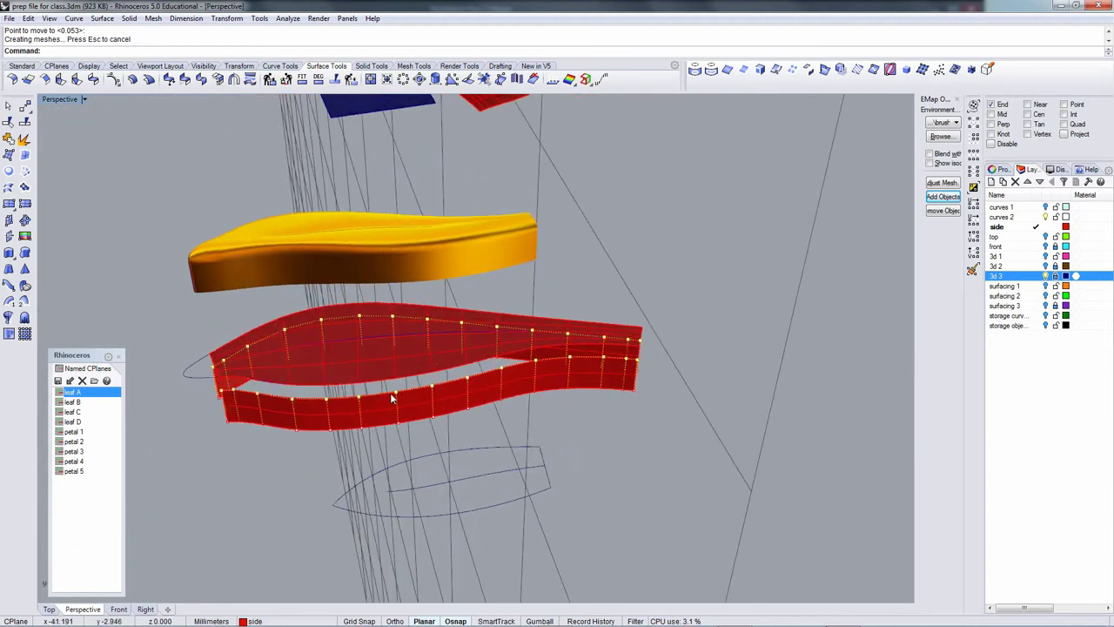
pyautogui.moveTo(313, 338); pyautogui.dragTo(322, 374, button='right')
pyautogui.moveTo(270, 310); pyautogui.dragTo(383, 400)
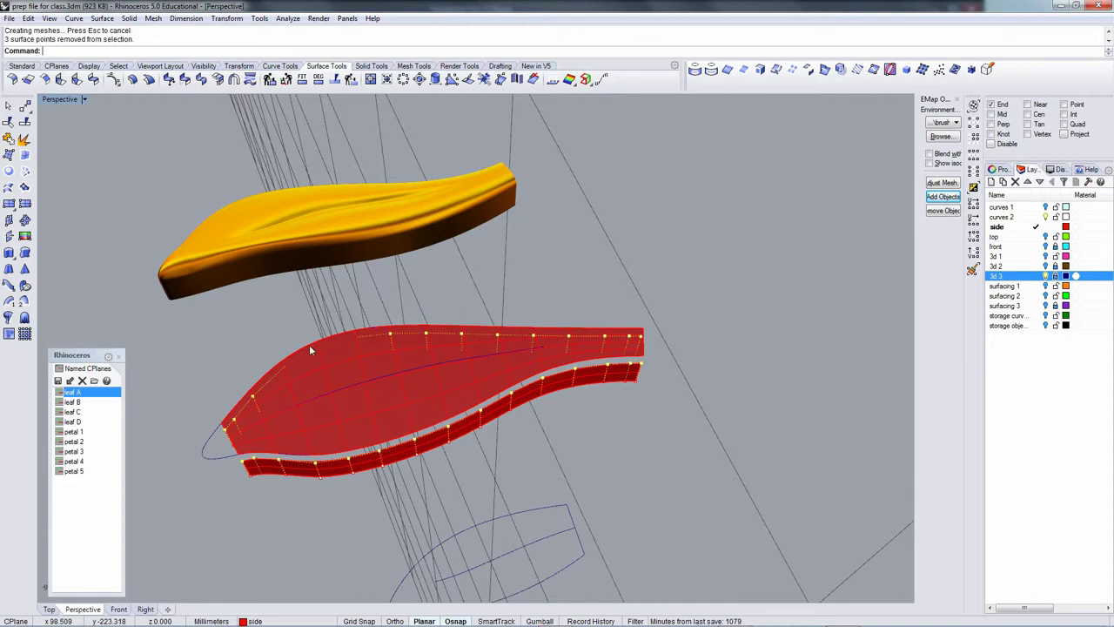
pyautogui.moveTo(287, 317); pyautogui.dragTo(488, 472)
pyautogui.moveTo(528, 450); pyautogui.dragTo(633, 358, button='right')
pyautogui.write('m')
pyautogui.press('Return')
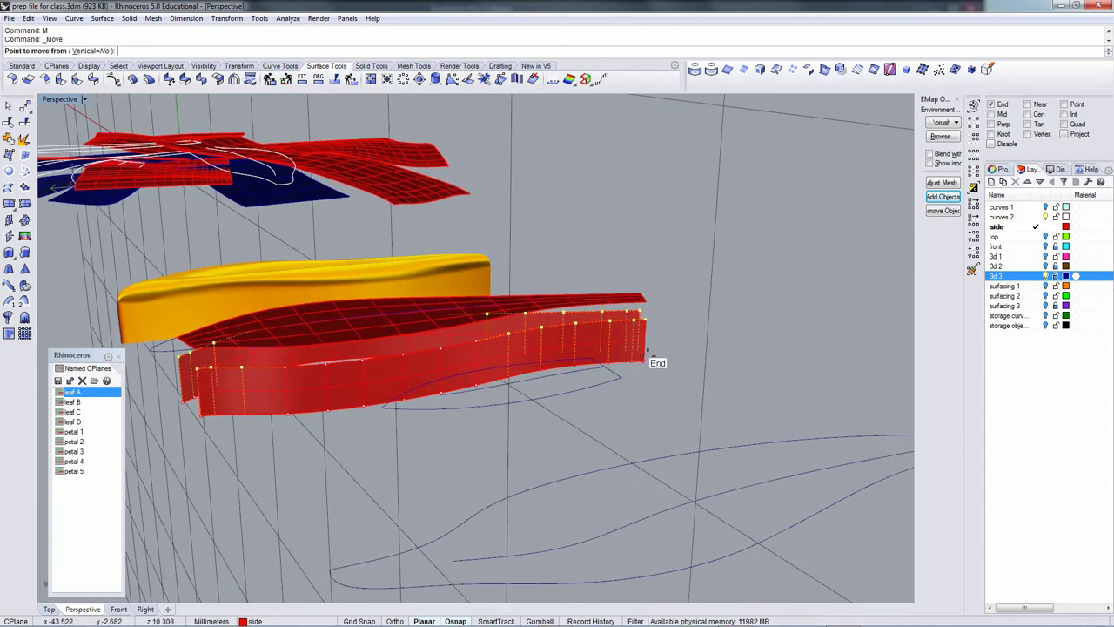
pyautogui.click(706, 363)
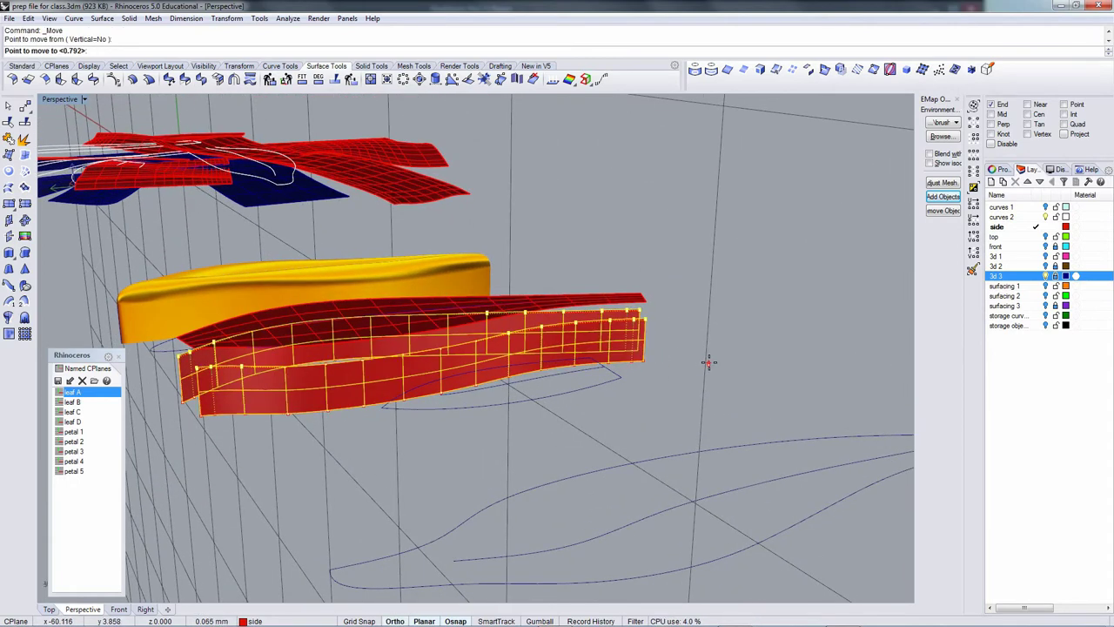
pyautogui.click(707, 364)
# Deselect the innermost control point pair at each end of the walls' upper rows and raise the remaining points about 0.1 mm.
pyautogui.moveTo(692, 362); pyautogui.dragTo(673, 420, button='right')
pyautogui.keyDown('ctrl'); pyautogui.moveTo(471, 271); pyautogui.dragTo(515, 401); pyautogui.keyUp('ctrl')
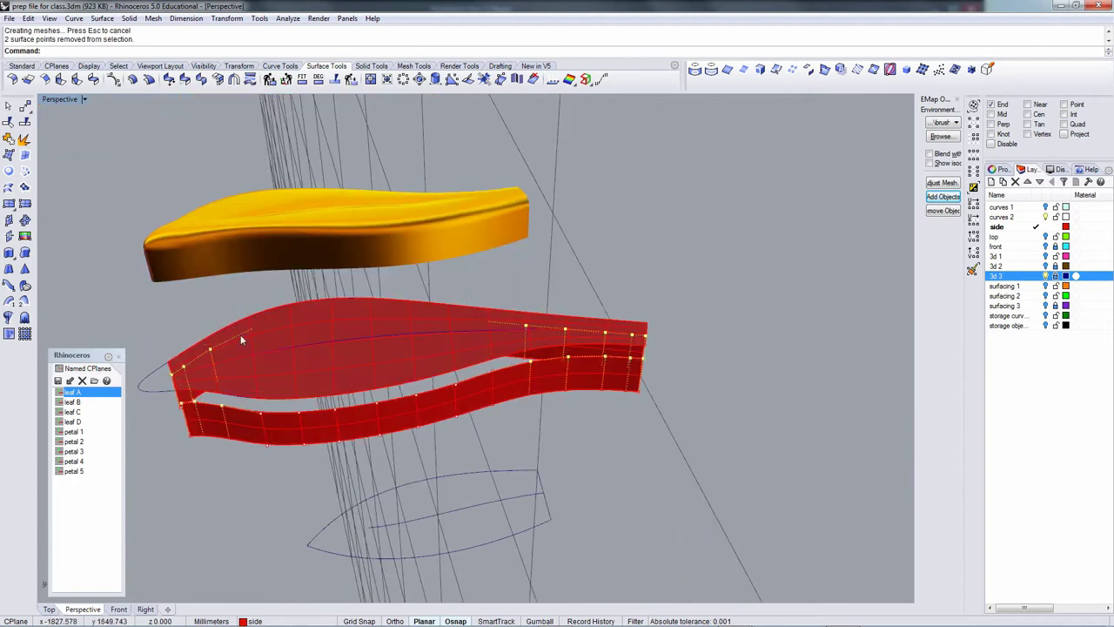
pyautogui.keyDown('ctrl'); pyautogui.moveTo(222, 340); pyautogui.dragTo(260, 419); pyautogui.keyUp('ctrl')
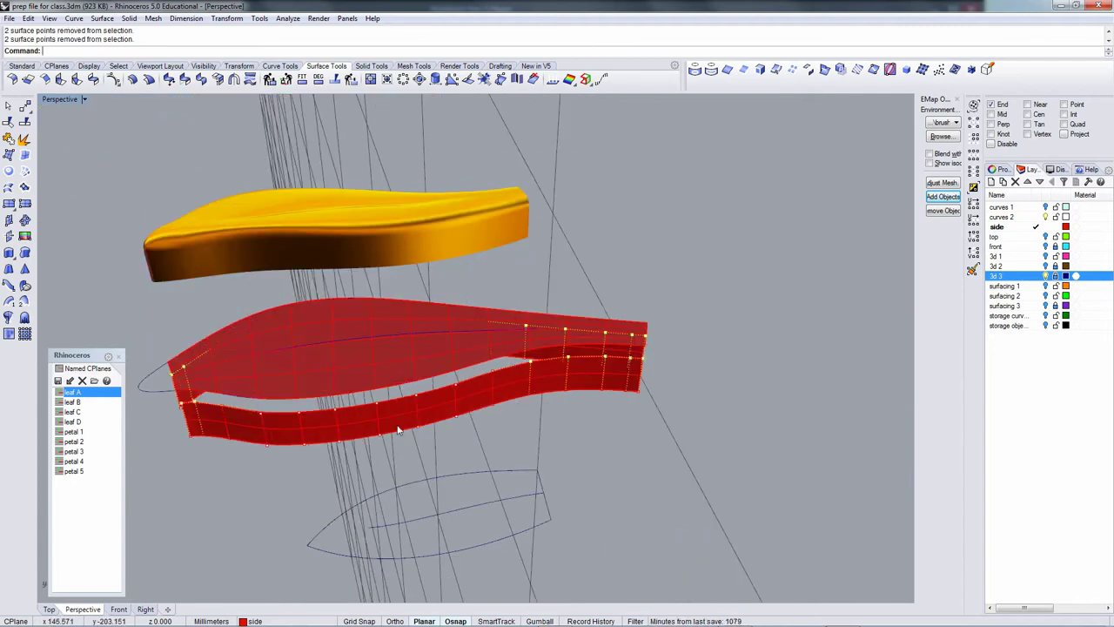
pyautogui.moveTo(398, 427); pyautogui.dragTo(490, 354, button='right')
pyautogui.write('m')
pyautogui.press('Return')
pyautogui.click(704, 394)
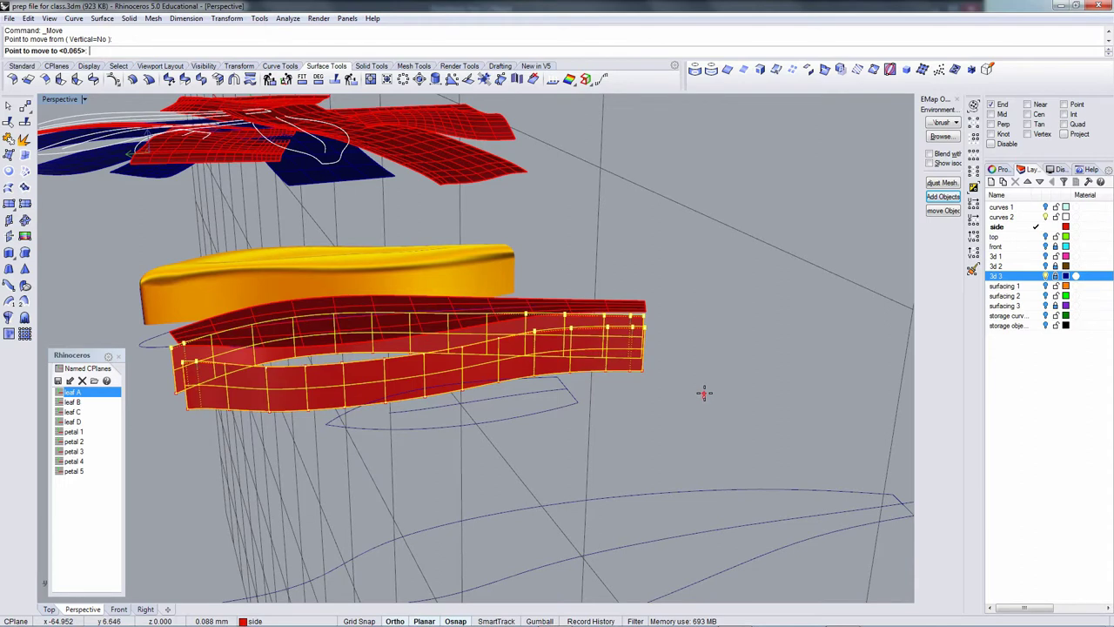
pyautogui.click(704, 392)
# Deselect one more inner point pair at each end, set the construction plane to world Right, and raise the remaining wall points about 0.11 mm.
pyautogui.moveTo(409, 383); pyautogui.dragTo(300, 402, button='right')
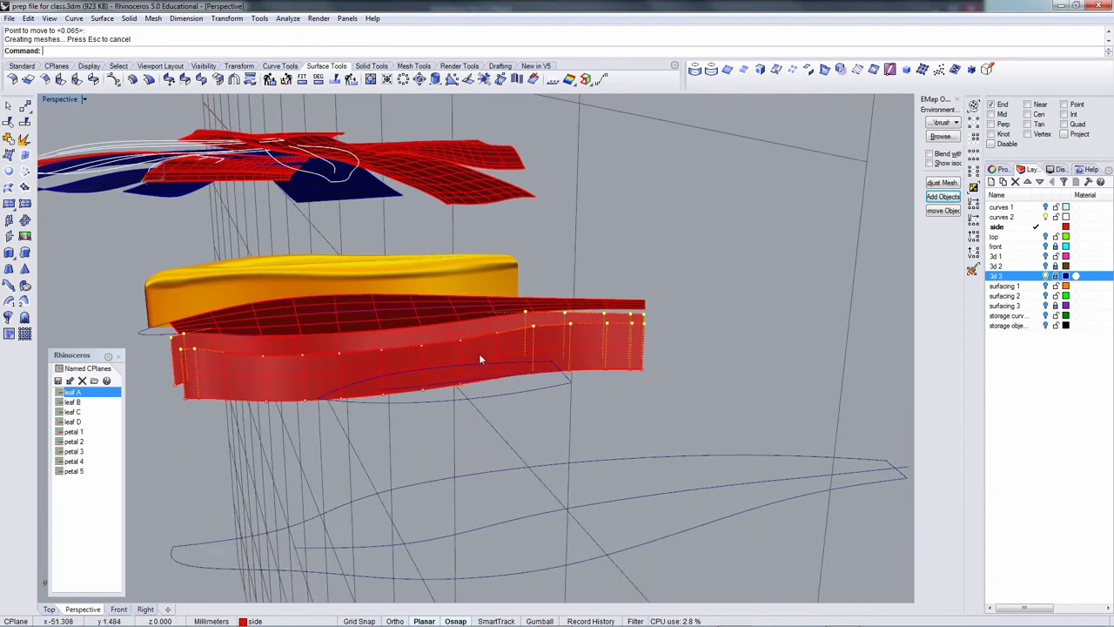
pyautogui.moveTo(478, 355); pyautogui.dragTo(260, 343, button='right')
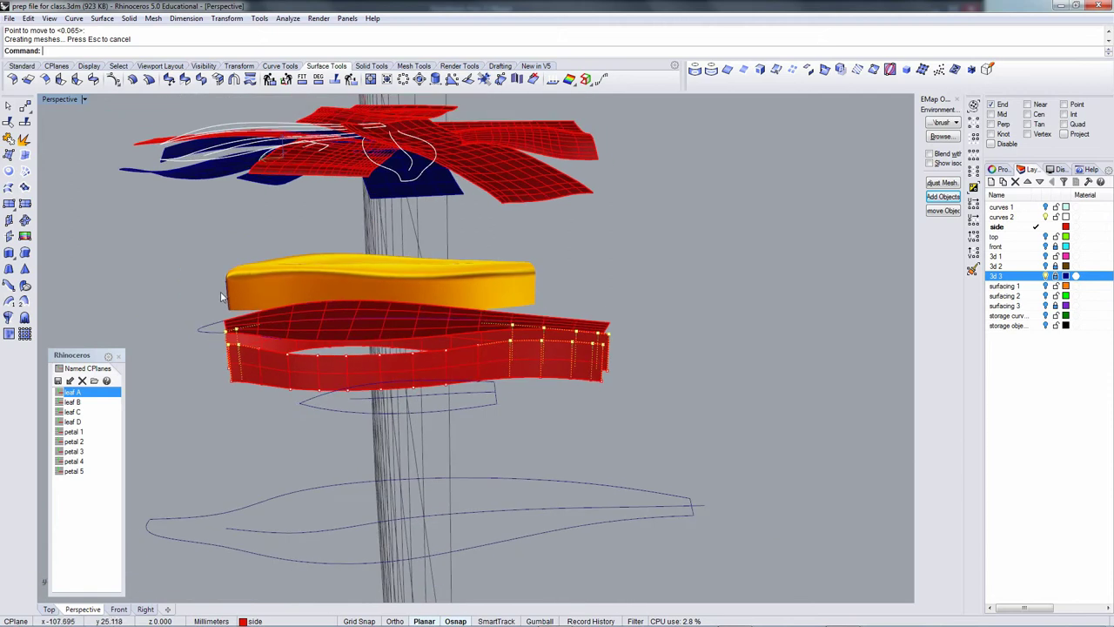
pyautogui.moveTo(198, 295); pyautogui.dragTo(322, 364, button='right')
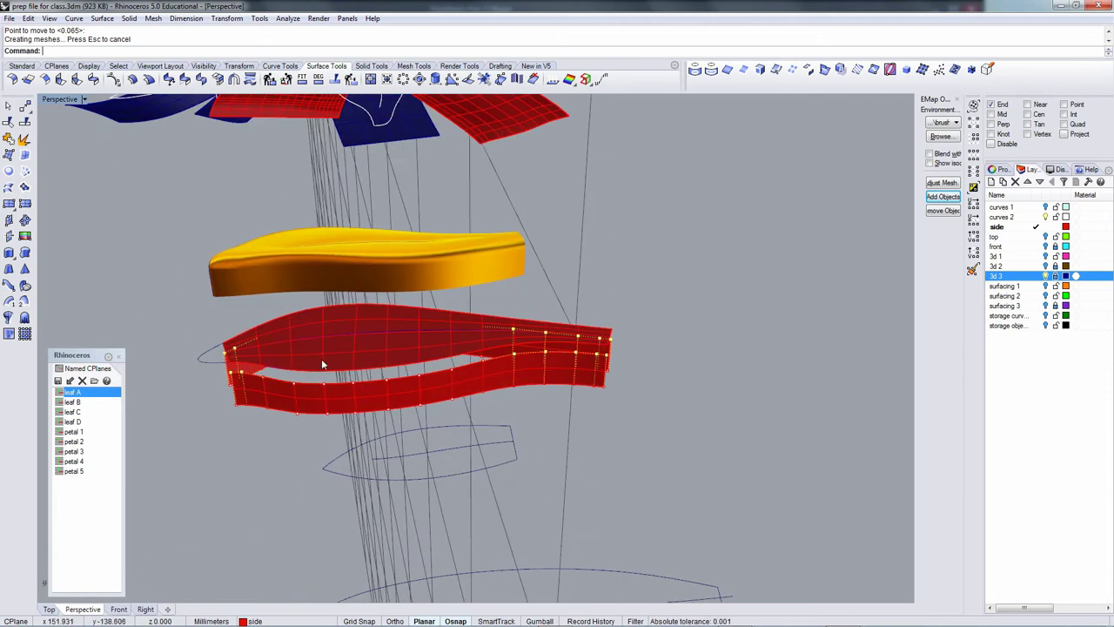
pyautogui.moveTo(233, 318); pyautogui.dragTo(322, 388, button='right')
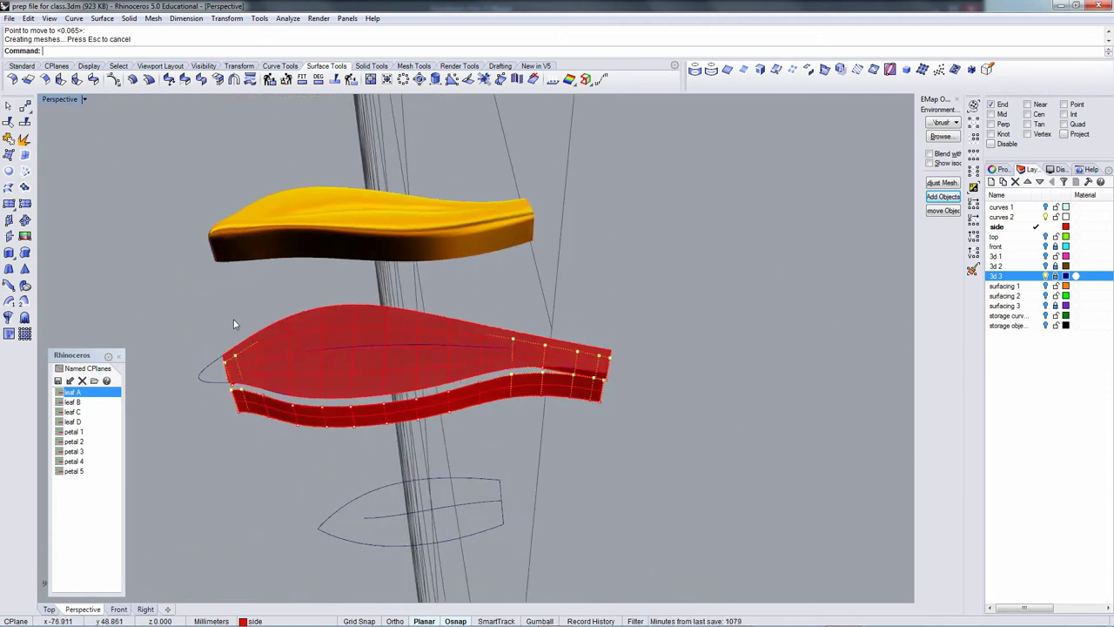
pyautogui.moveTo(234, 326); pyautogui.dragTo(278, 369, button='right')
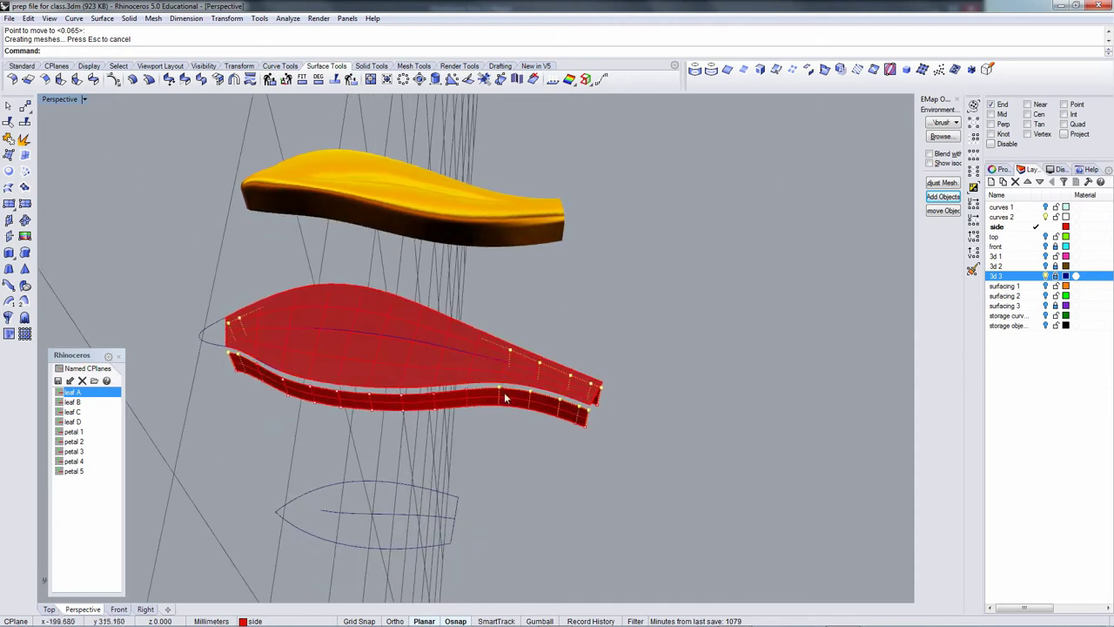
pyautogui.keyDown('ctrl'); pyautogui.moveTo(279, 364); pyautogui.dragTo(283, 379); pyautogui.keyUp('ctrl')
pyautogui.moveTo(505, 402); pyautogui.dragTo(548, 366, button='right')
pyautogui.scroll(4, 557, 365)
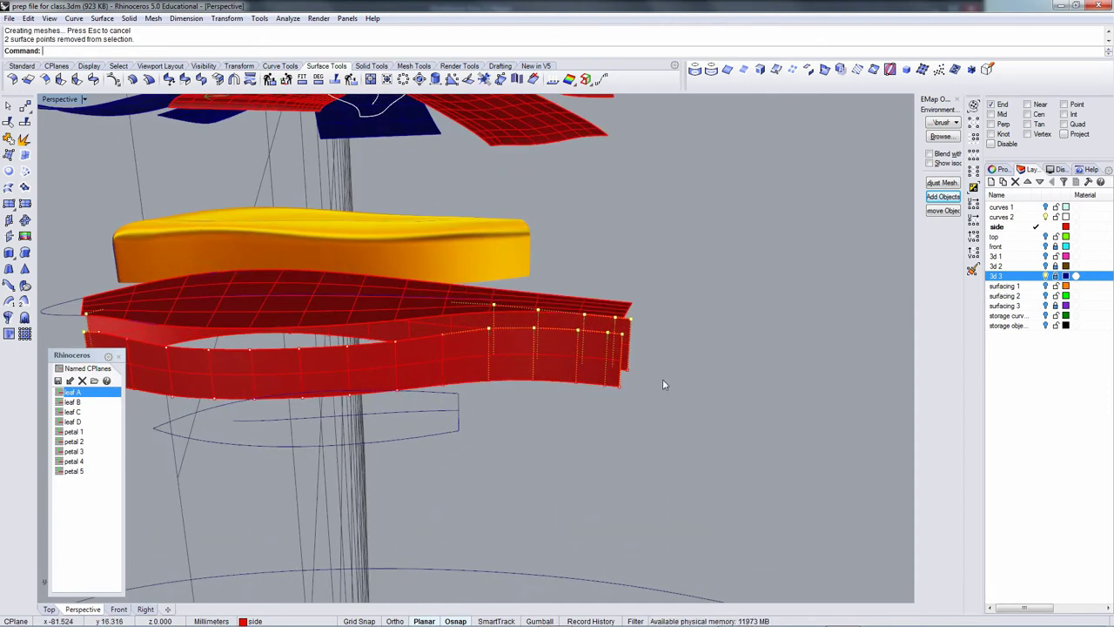
pyautogui.keyDown('ctrl'); pyautogui.moveTo(480, 234); pyautogui.dragTo(502, 359); pyautogui.keyUp('ctrl')
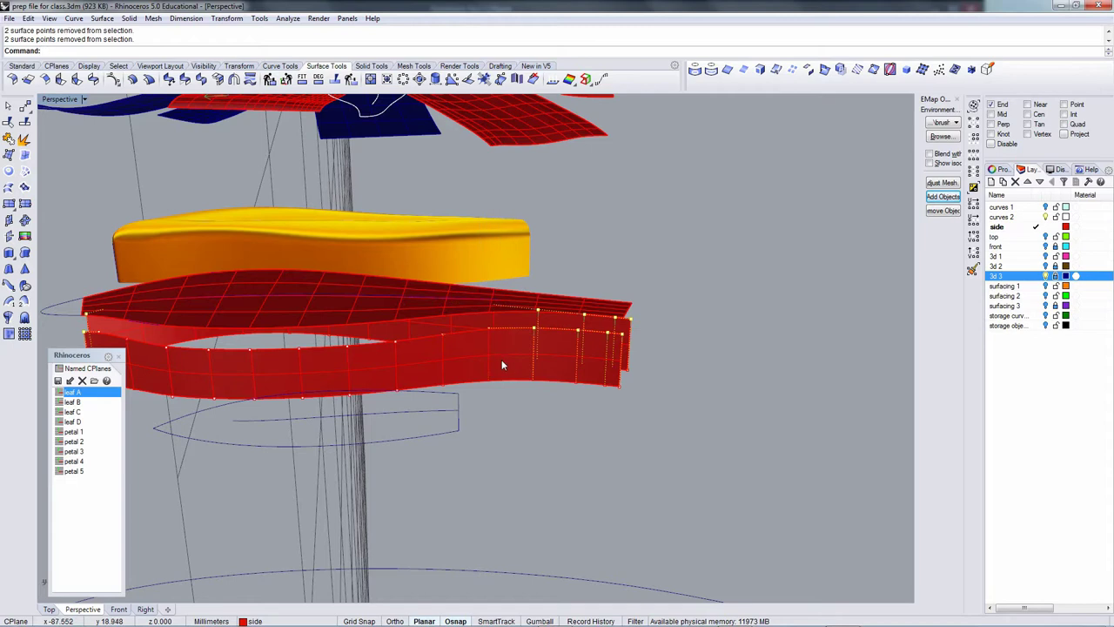
pyautogui.write('M')
pyautogui.press('Return')
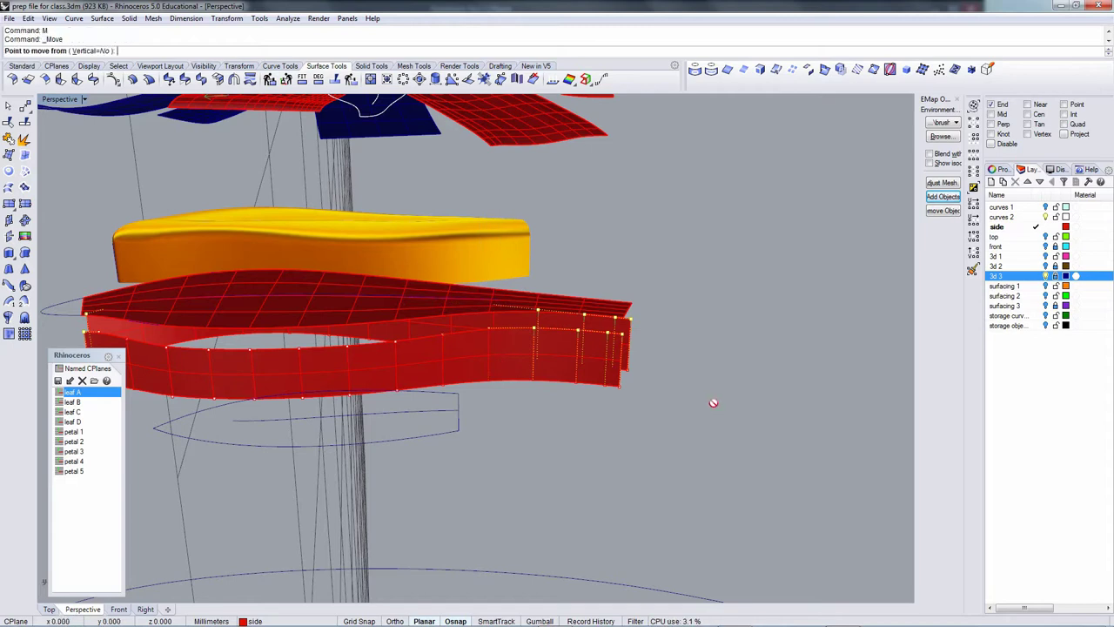
pyautogui.moveTo(712, 396); pyautogui.dragTo(638, 422, button='right')
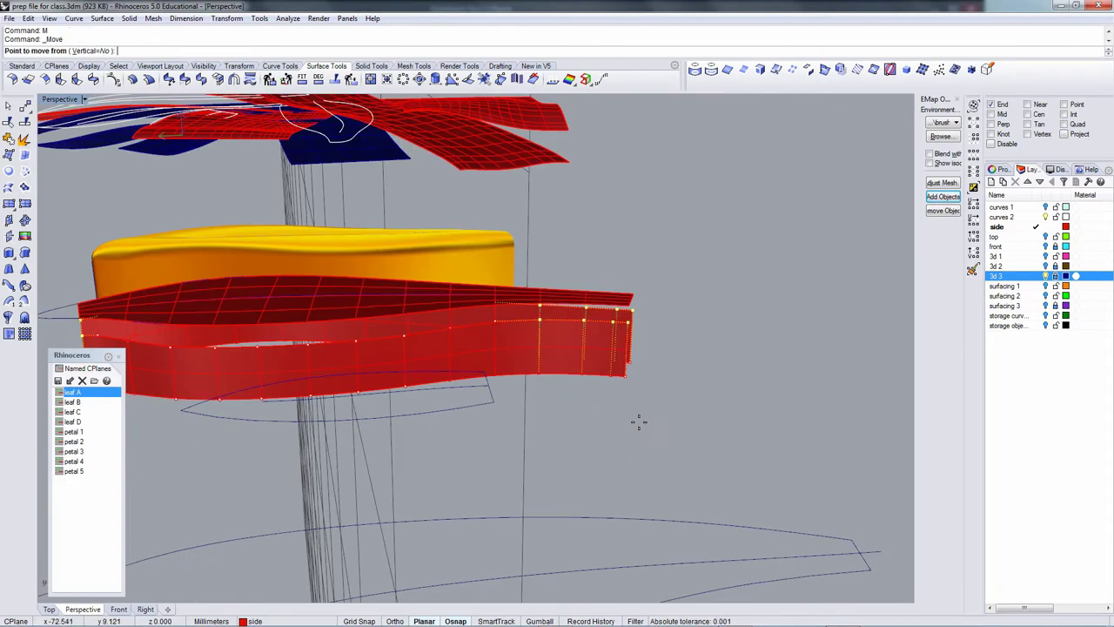
pyautogui.press('F3')
pyautogui.click(679, 413)
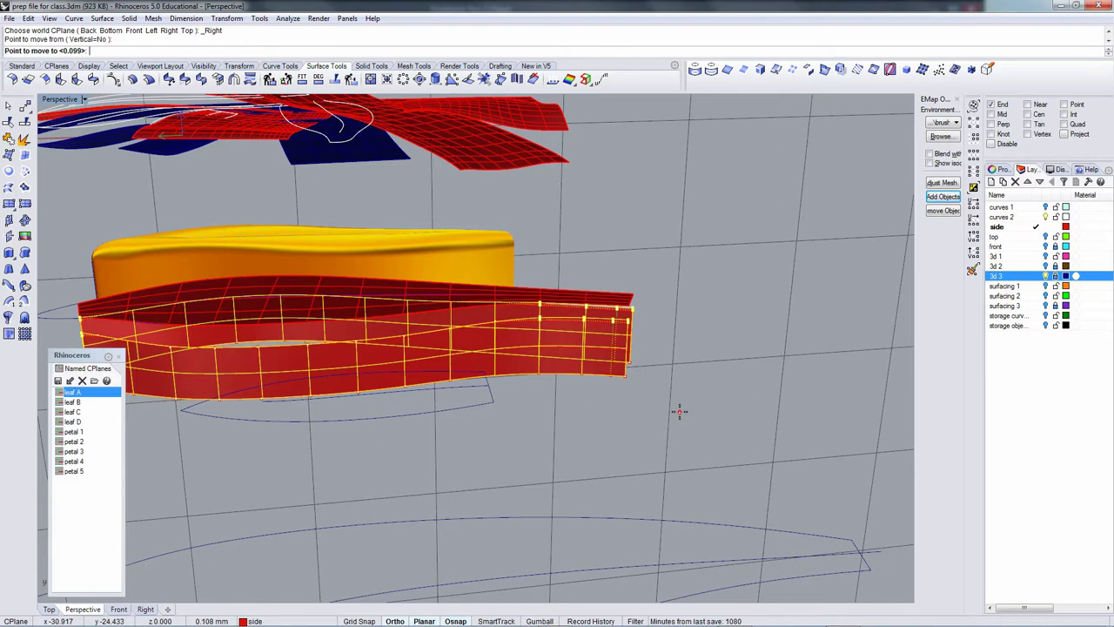
pyautogui.click(680, 412)
pyautogui.moveTo(679, 411); pyautogui.dragTo(540, 376, button='right')
pyautogui.moveTo(514, 361)
pyautogui.mouseDown(button='right')
pyautogui.moveTo(649, 383)
pyautogui.moveTo(515, 367)
pyautogui.mouseUp(button='right')
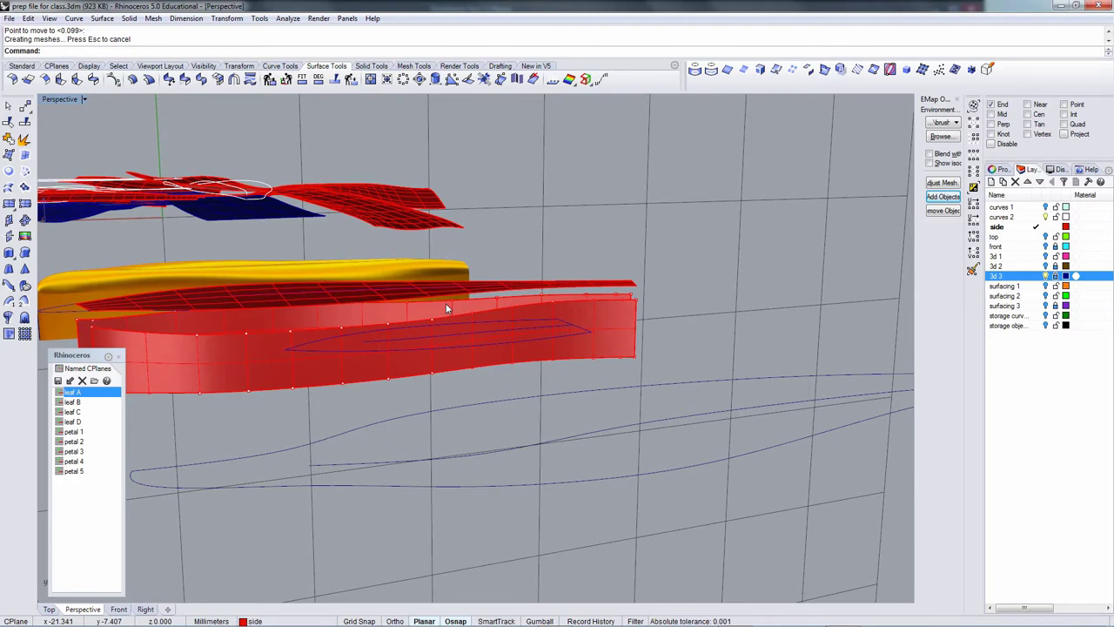
pyautogui.moveTo(445, 308); pyautogui.dragTo(539, 323, button='right')
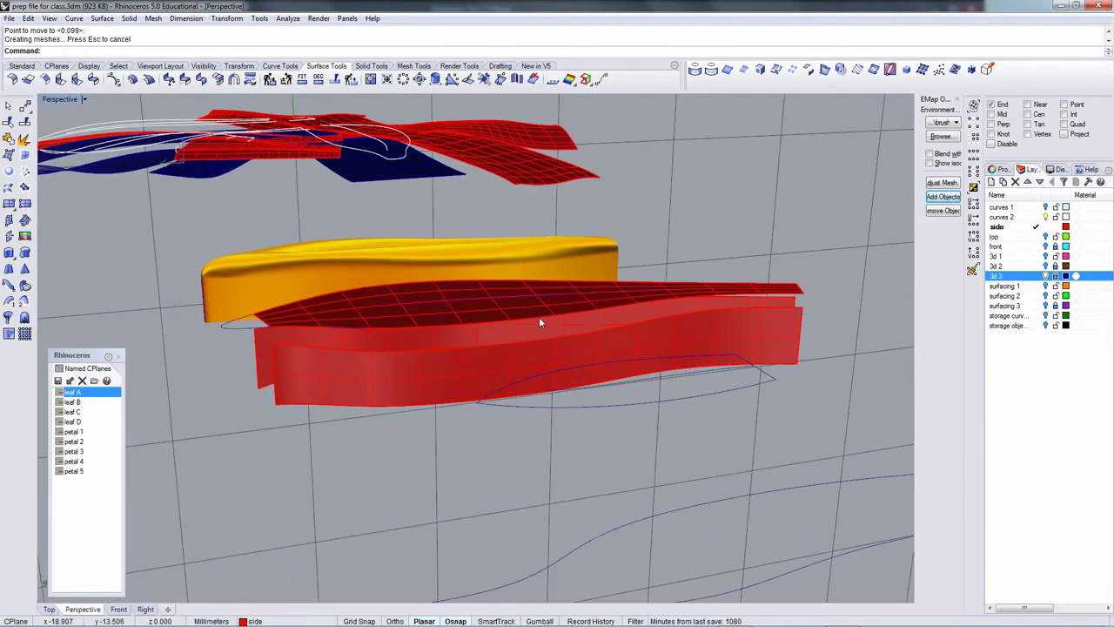
pyautogui.click(533, 322)
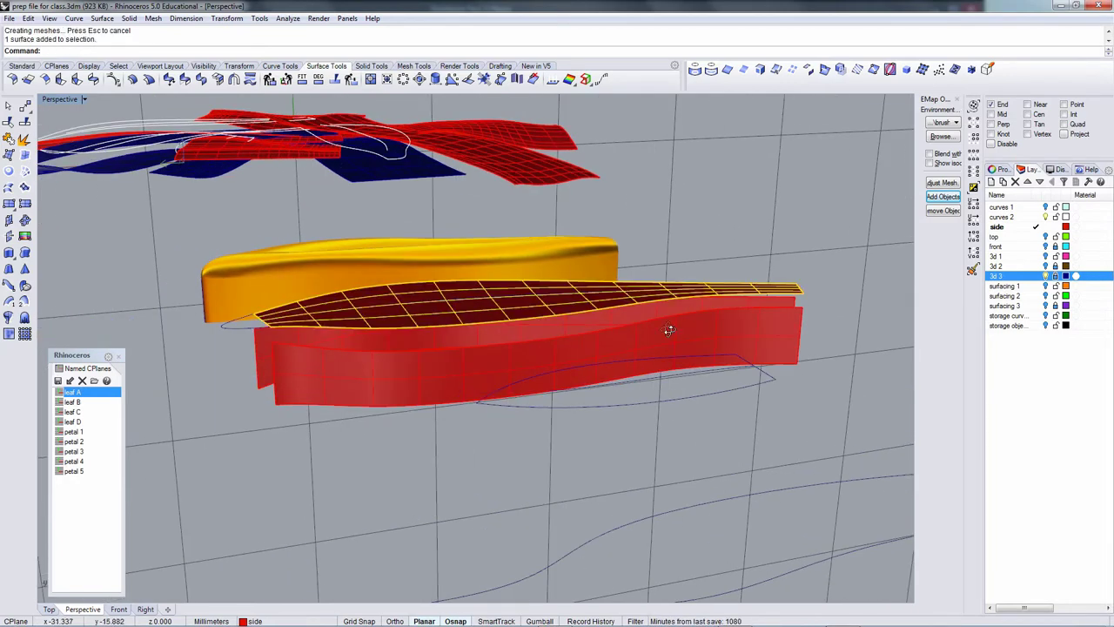
pyautogui.moveTo(666, 323); pyautogui.dragTo(579, 356, button='right')
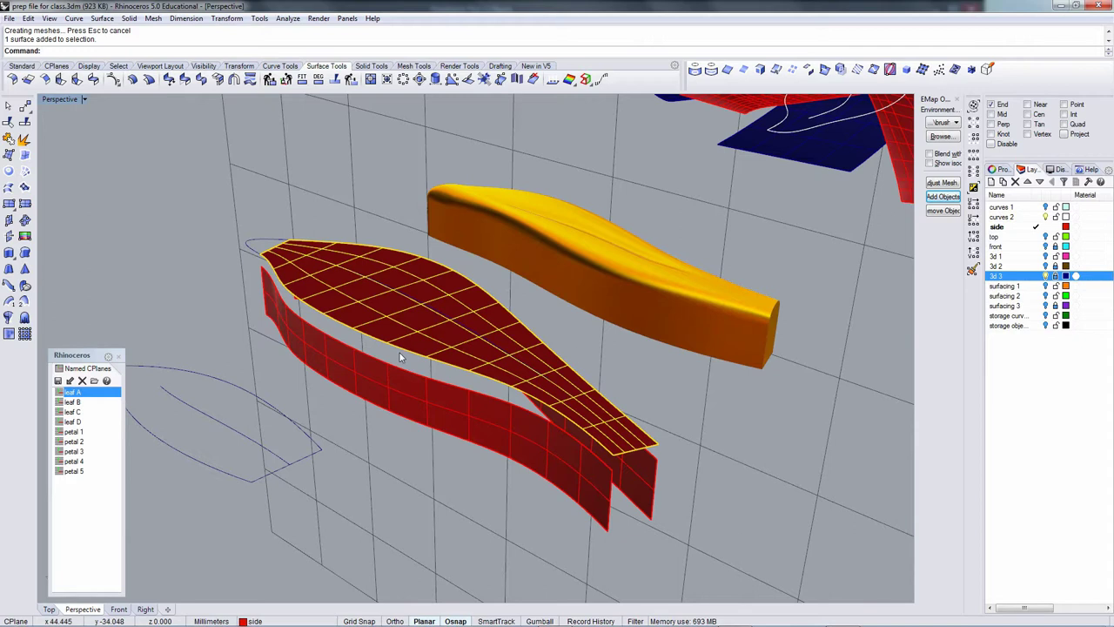
pyautogui.click(95, 19)
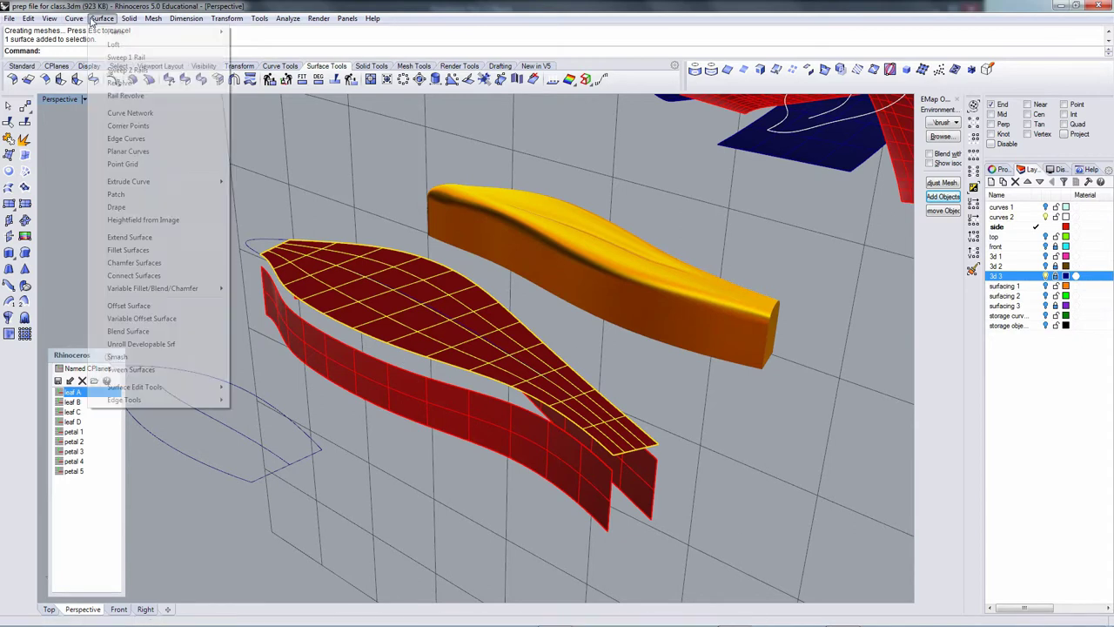
pyautogui.moveTo(175, 394)
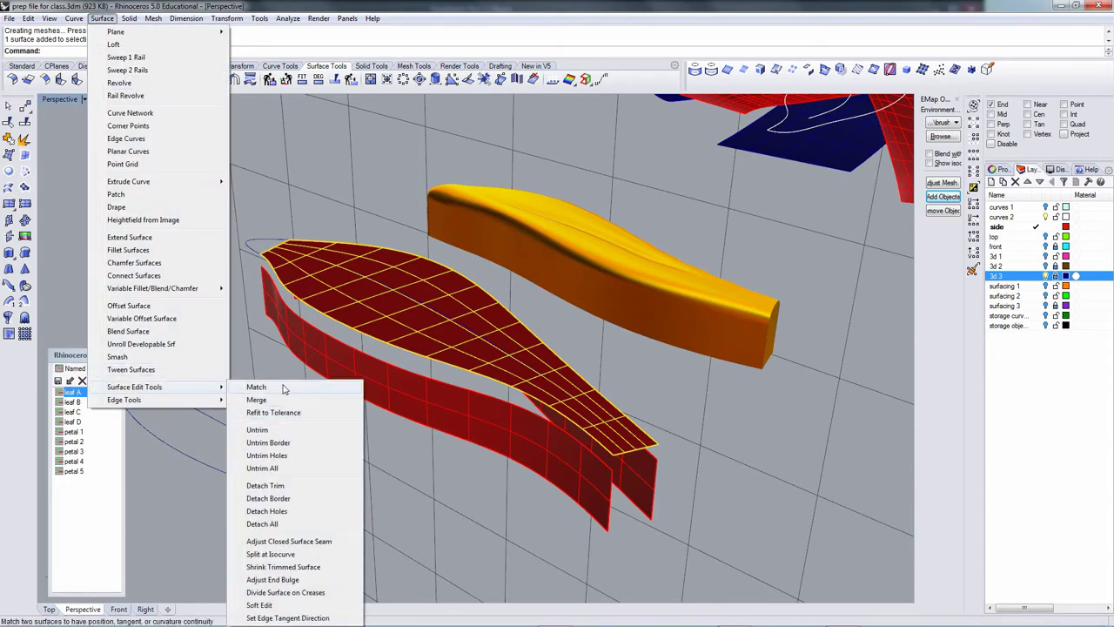
pyautogui.click(283, 386)
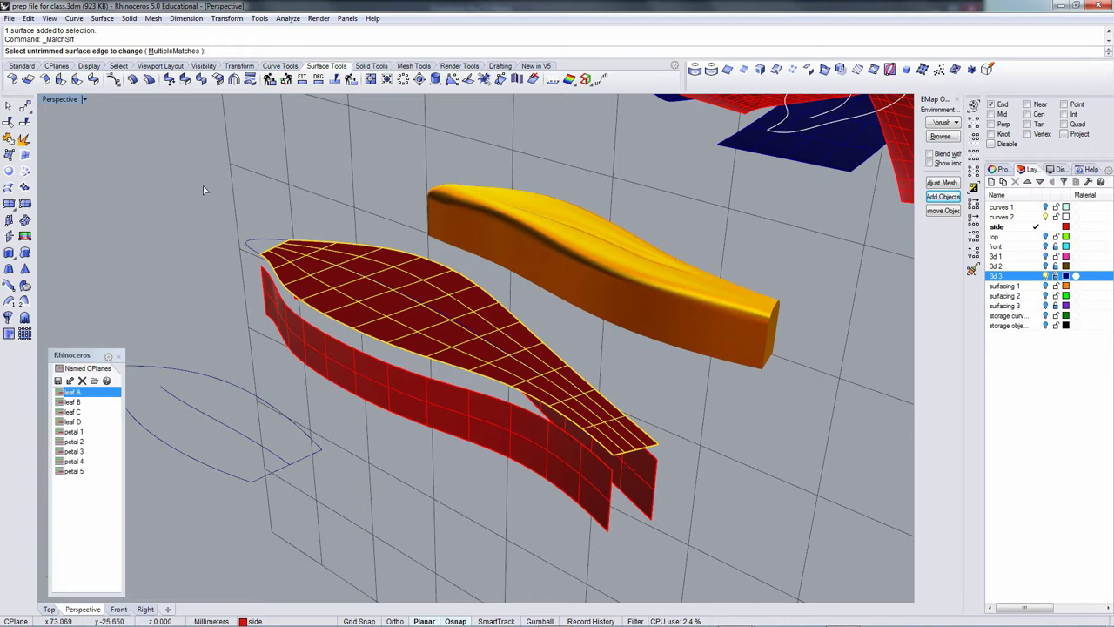
pyautogui.press('Escape')
# Match the top surface's long edge to the adjacent side wall's upper edge with Tangency continuity, preserving Tangency at the other end.
pyautogui.click(102, 18)
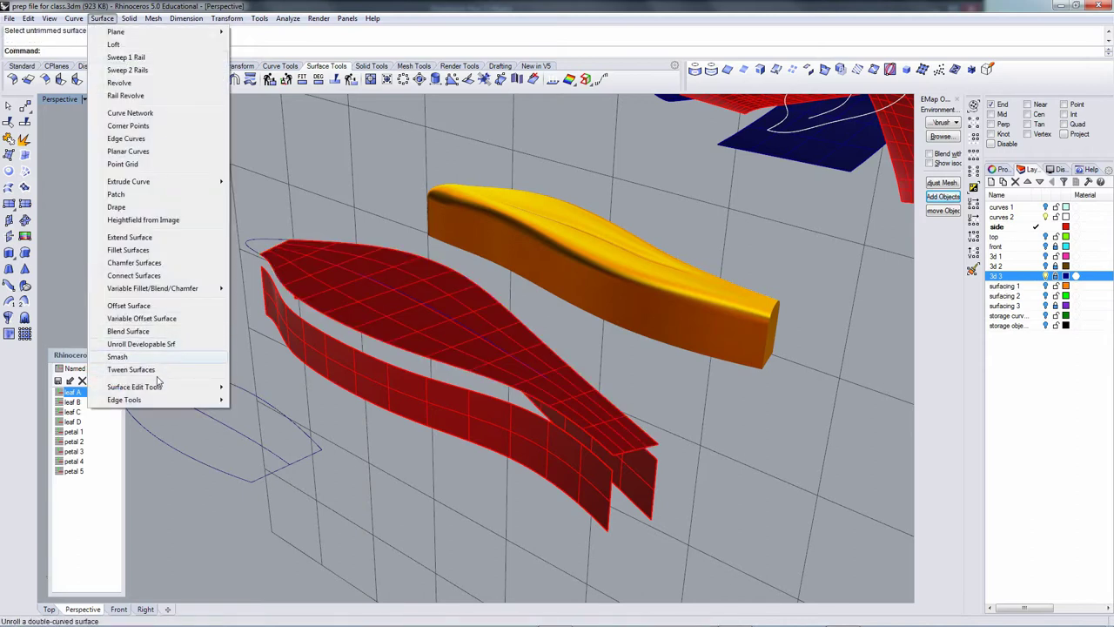
pyautogui.moveTo(157, 387)
pyautogui.click(257, 388)
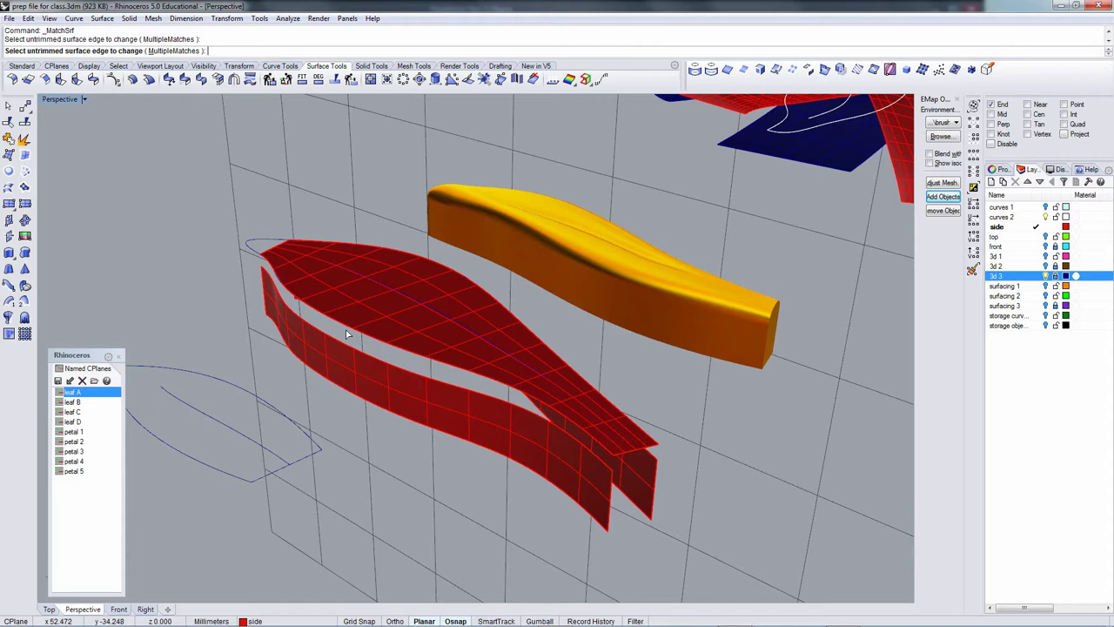
pyautogui.click(346, 330)
pyautogui.click(343, 350)
pyautogui.press('Return')
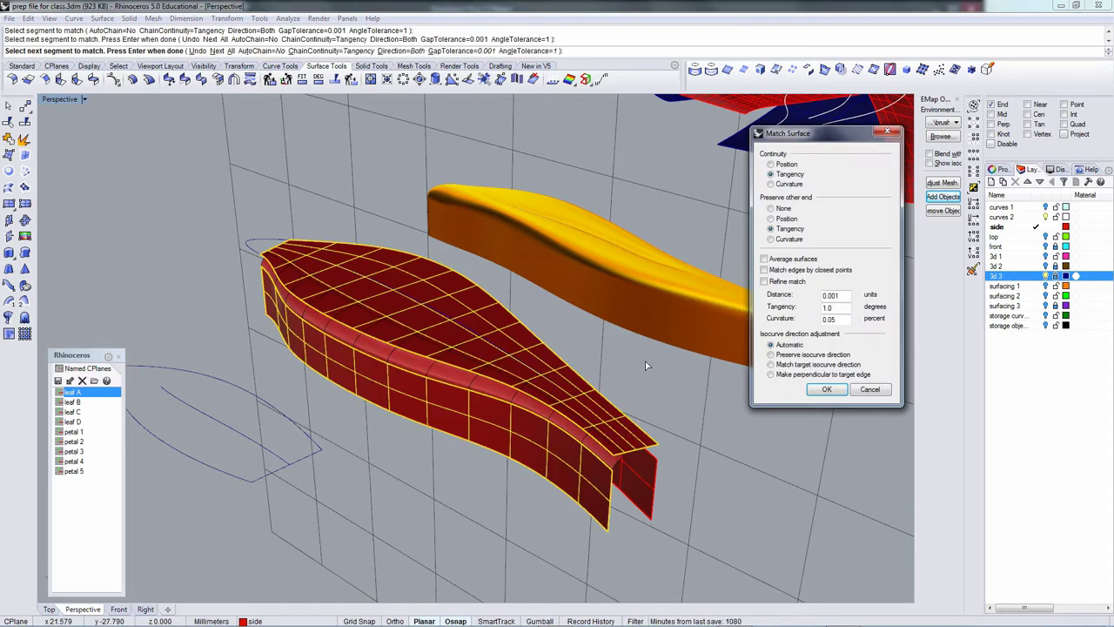
pyautogui.click(826, 389)
# Match the top surface's opposite long edge to the other side wall's upper edge.
pyautogui.moveTo(826, 389); pyautogui.dragTo(489, 368, button='right')
pyautogui.rightClick(490, 369)
pyautogui.click(445, 334)
pyautogui.click(453, 344)
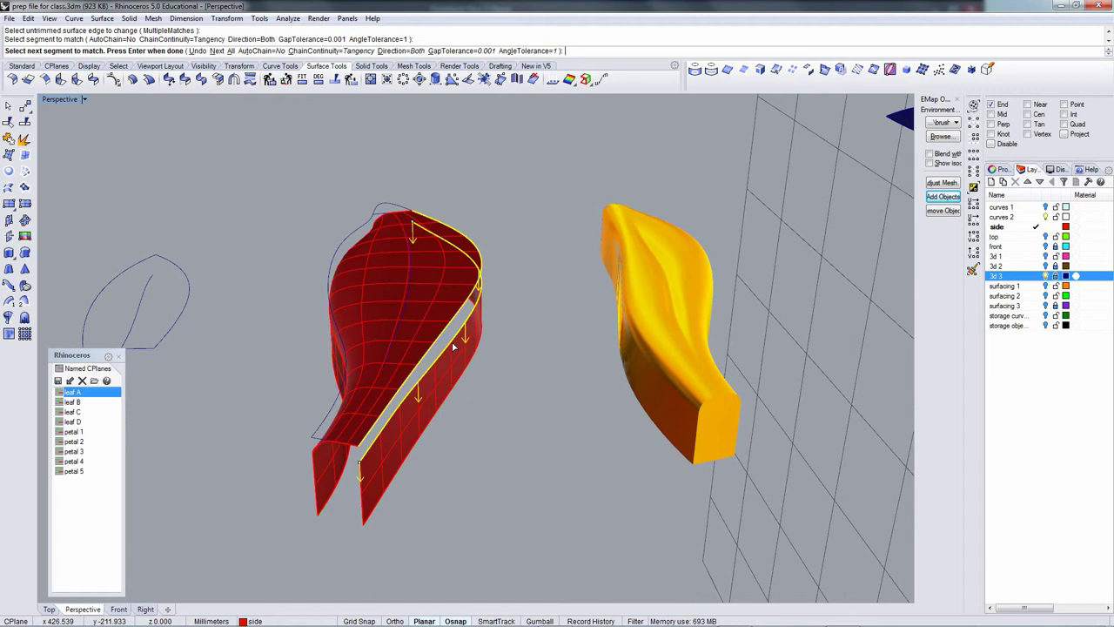
pyautogui.press('Return')
pyautogui.press('Return')
# Show the top surface's control points, set the construction plane to world Front, and raise the full rows just inside both long edges about 0.08 mm.
pyautogui.moveTo(438, 363); pyautogui.dragTo(369, 316, button='right')
pyautogui.click(435, 341)
pyautogui.press('F10')
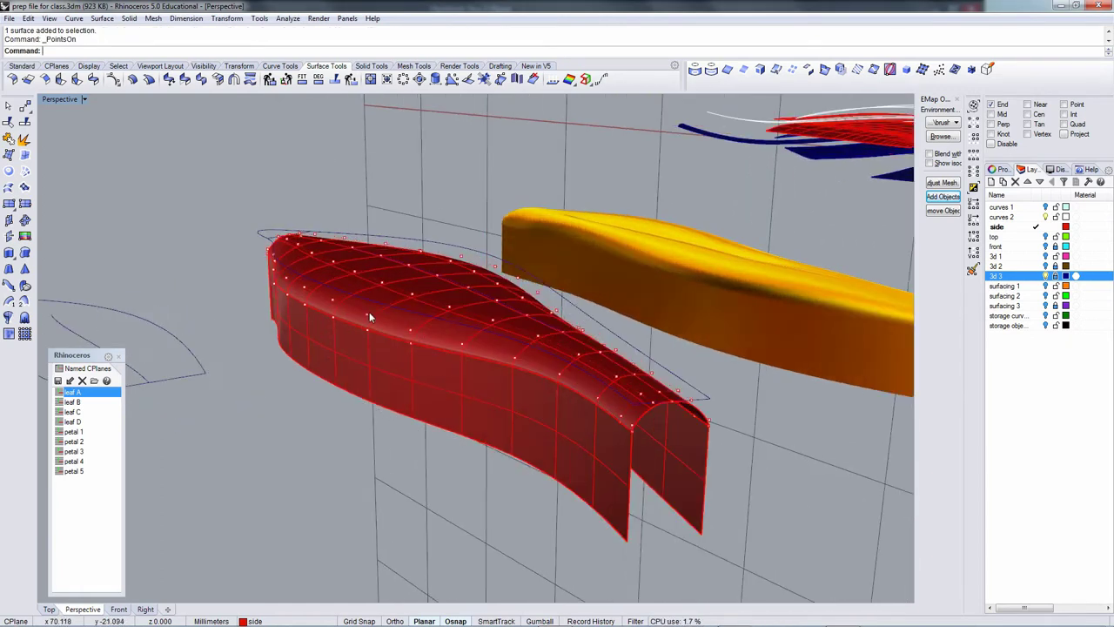
pyautogui.click(368, 313)
pyautogui.keyDown('shift'); pyautogui.click(494, 266); pyautogui.keyUp('shift')
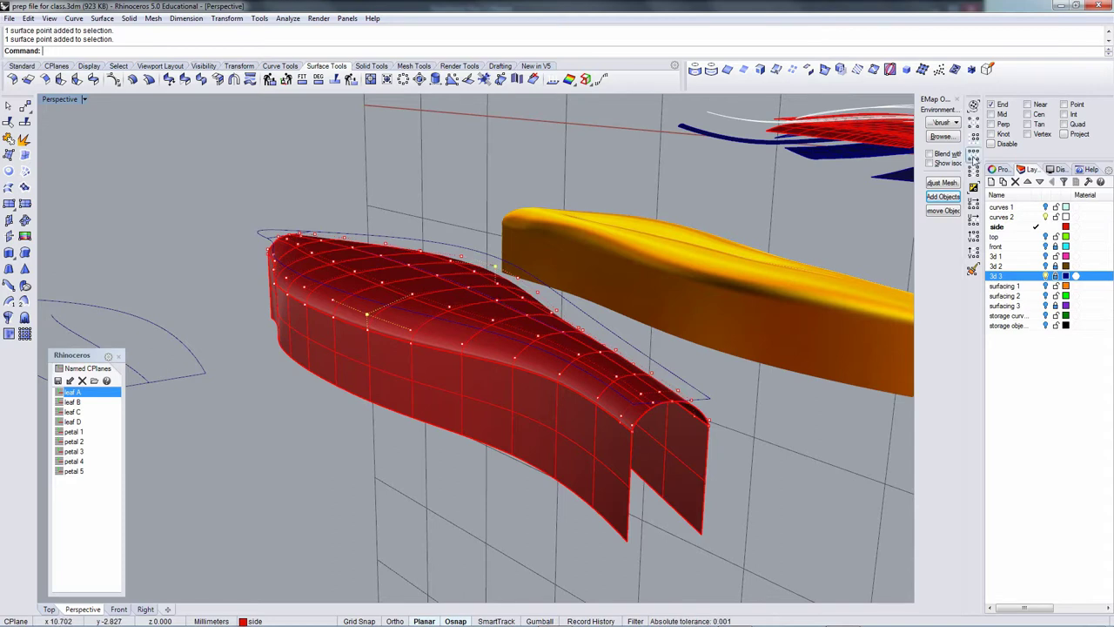
pyautogui.click(973, 157)
pyautogui.moveTo(430, 254); pyautogui.dragTo(450, 235, button='right')
pyautogui.press('F4')
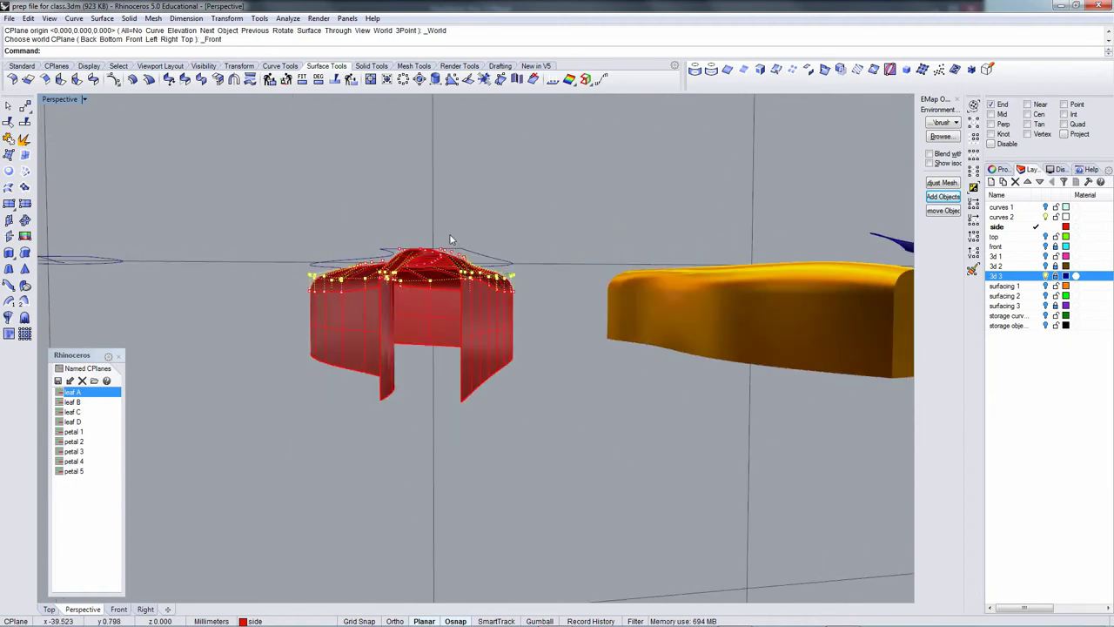
pyautogui.write('m')
pyautogui.press('Return')
pyautogui.click(563, 237)
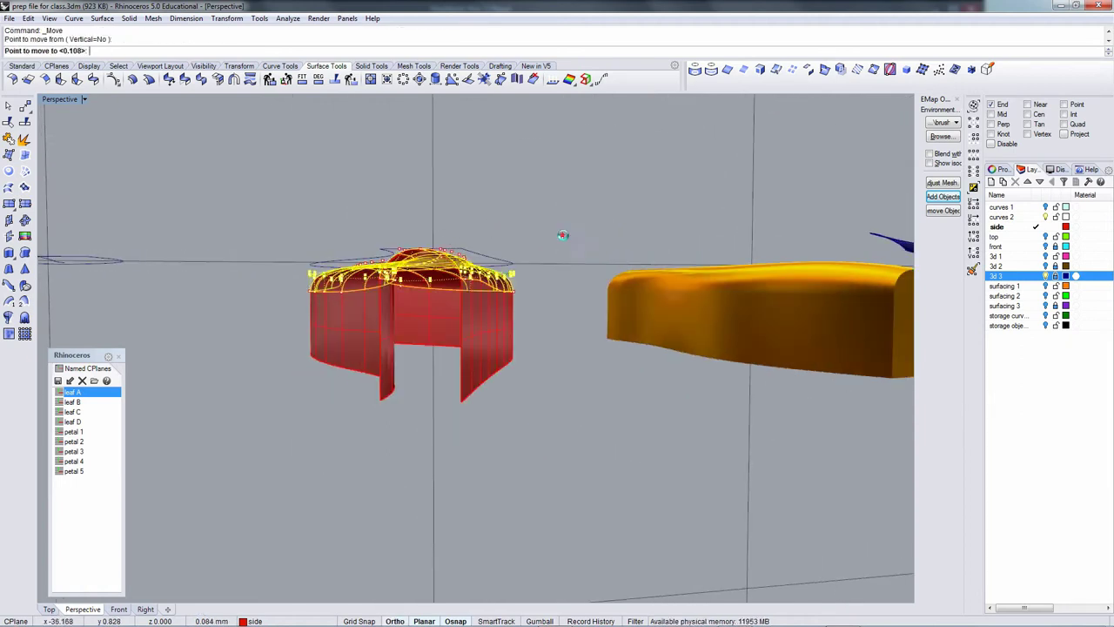
pyautogui.keyDown('shift'); pyautogui.click(563, 235); pyautogui.keyUp('shift')
pyautogui.moveTo(340, 271); pyautogui.dragTo(584, 397, button='right')
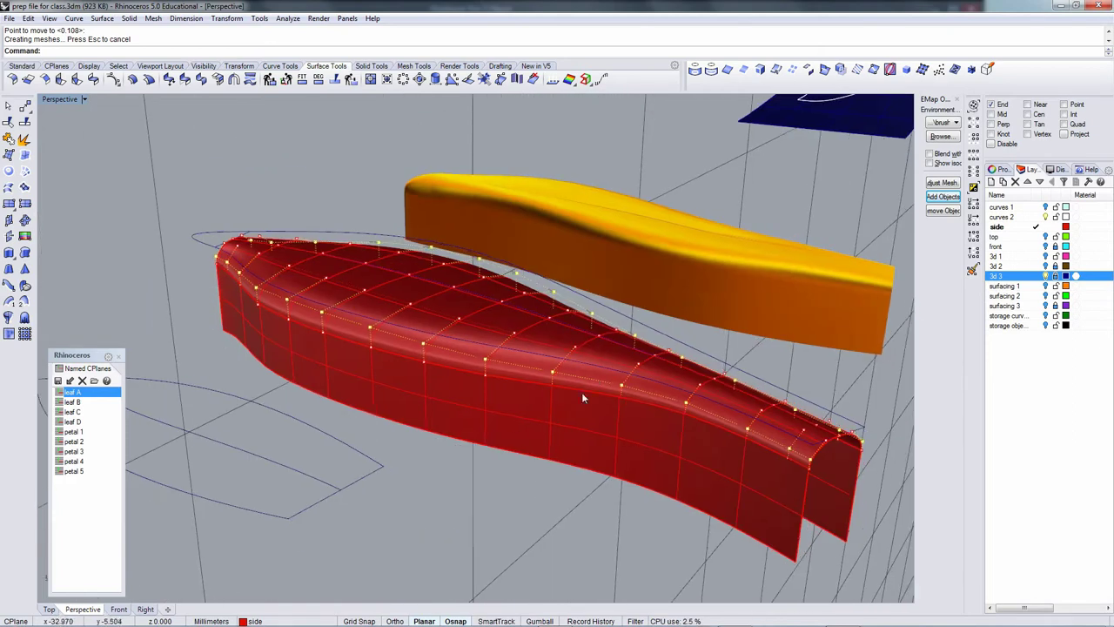
# Show the side walls' control points and select the two upper points in four neighbouring columns along one wall's widest part.
pyautogui.click(486, 407)
pyautogui.moveTo(489, 411); pyautogui.dragTo(502, 385, button='right')
pyautogui.press('F10')
pyautogui.moveTo(380, 363); pyautogui.dragTo(440, 412, button='right')
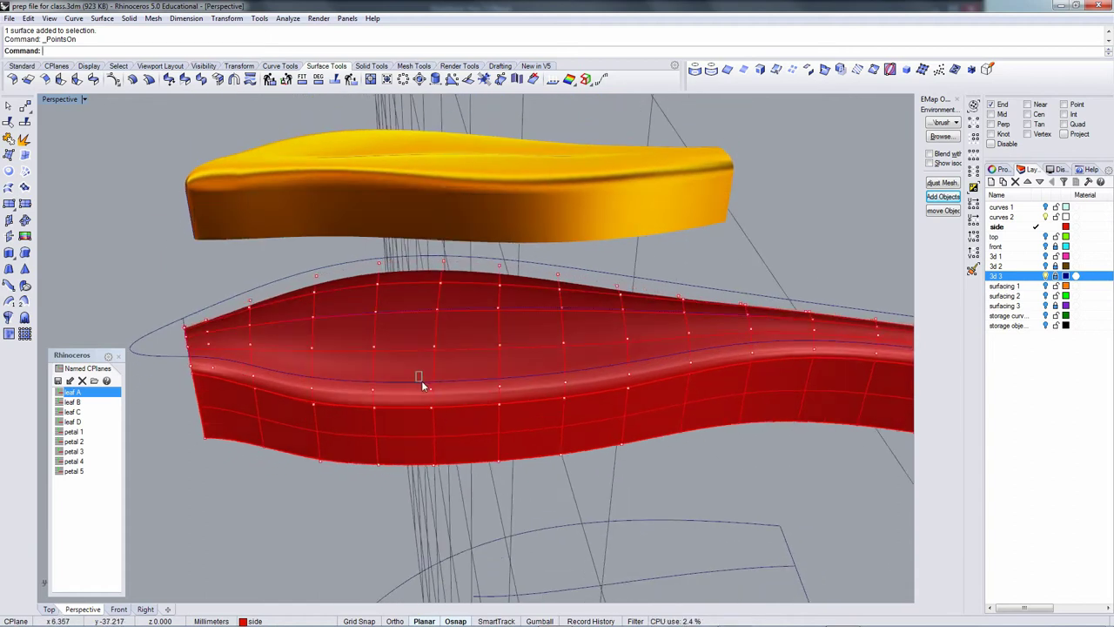
pyautogui.moveTo(451, 418); pyautogui.dragTo(452, 418)
pyautogui.moveTo(463, 425); pyautogui.dragTo(474, 394, button='right')
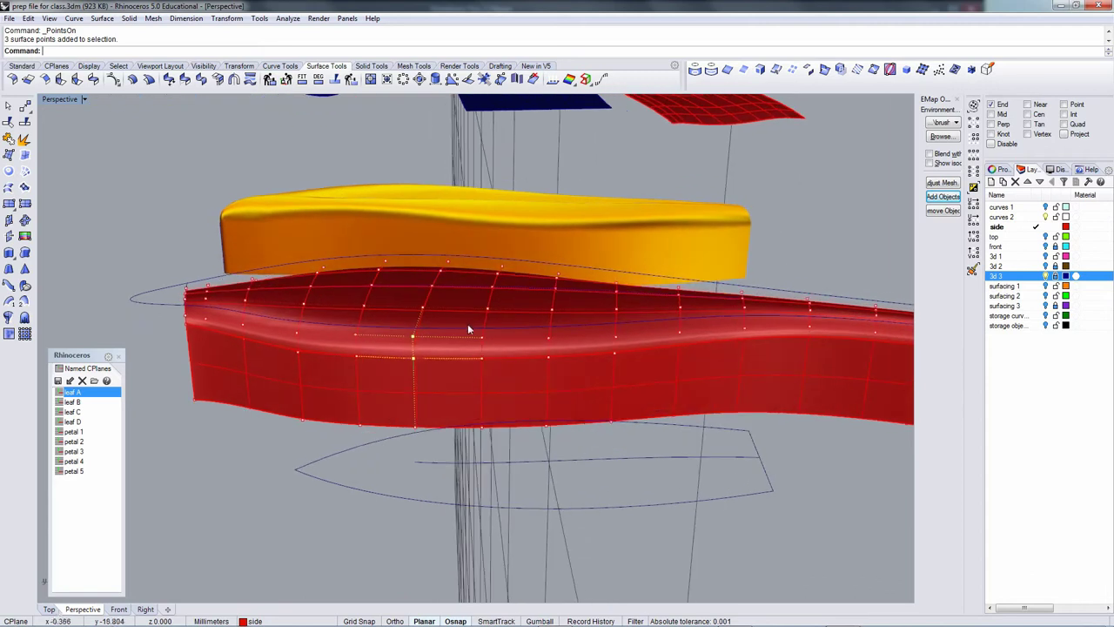
pyautogui.moveTo(501, 376); pyautogui.dragTo(501, 376)
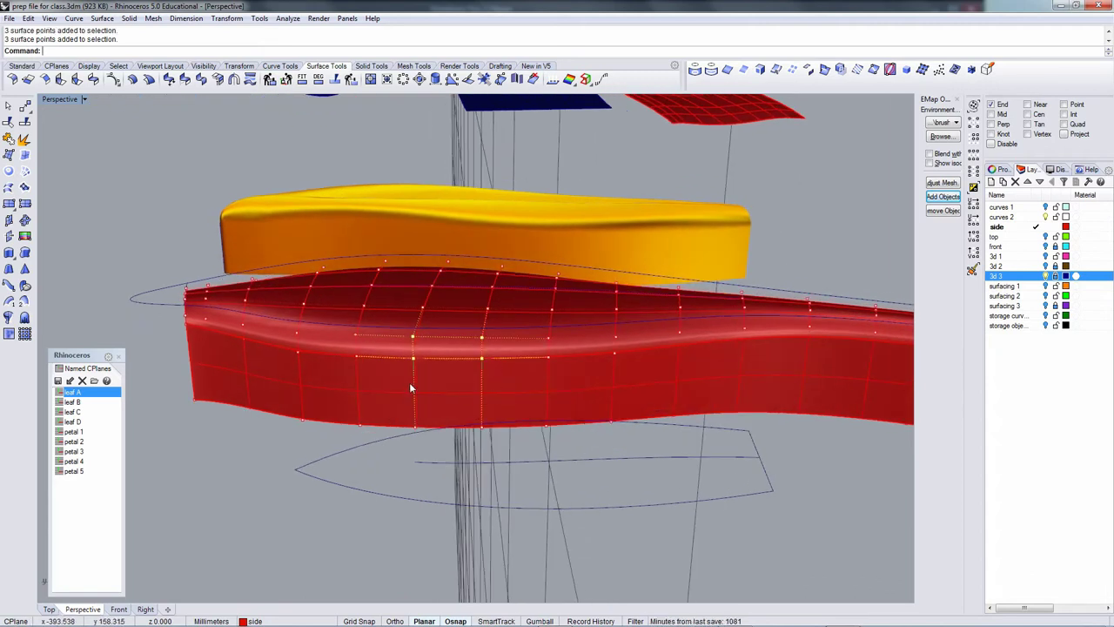
pyautogui.moveTo(344, 327); pyautogui.dragTo(381, 372)
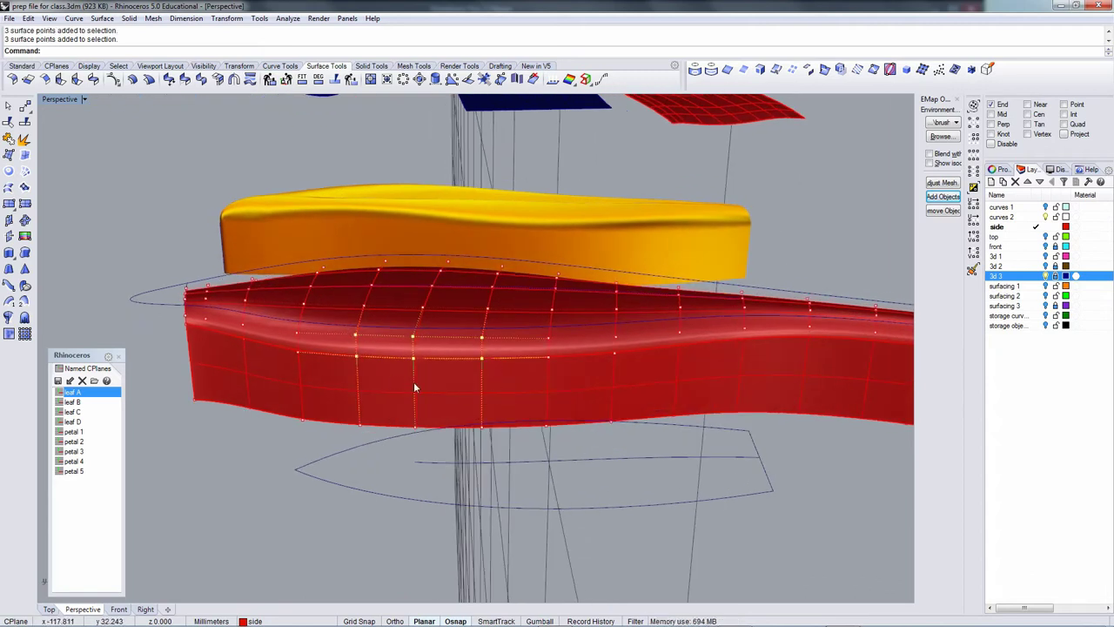
pyautogui.moveTo(539, 331); pyautogui.dragTo(566, 374)
pyautogui.moveTo(576, 341); pyautogui.dragTo(445, 377, button='right')
pyautogui.keyDown('ctrl'); pyautogui.click(558, 356); pyautogui.keyUp('ctrl')
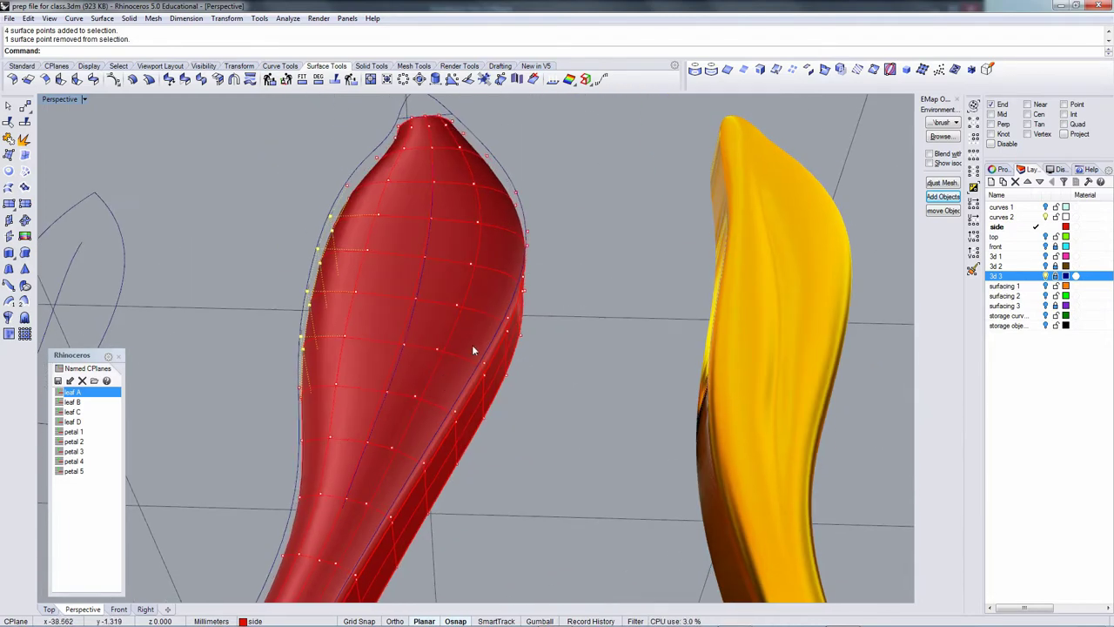
# Add the two upper control points of the four corresponding columns on the opposite side wall to the selection.
pyautogui.moveTo(471, 345); pyautogui.dragTo(521, 341)
pyautogui.moveTo(578, 374); pyautogui.dragTo(496, 346, button='right')
pyautogui.keyDown('ctrl'); pyautogui.click(498, 379); pyautogui.keyUp('ctrl')
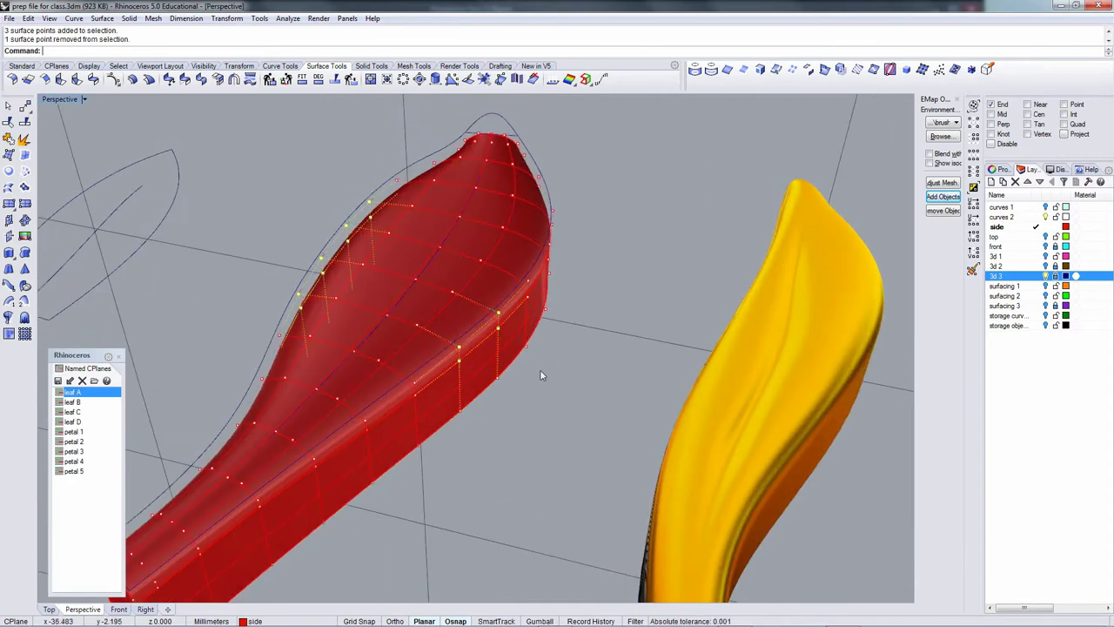
pyautogui.moveTo(541, 375); pyautogui.dragTo(495, 323, button='right')
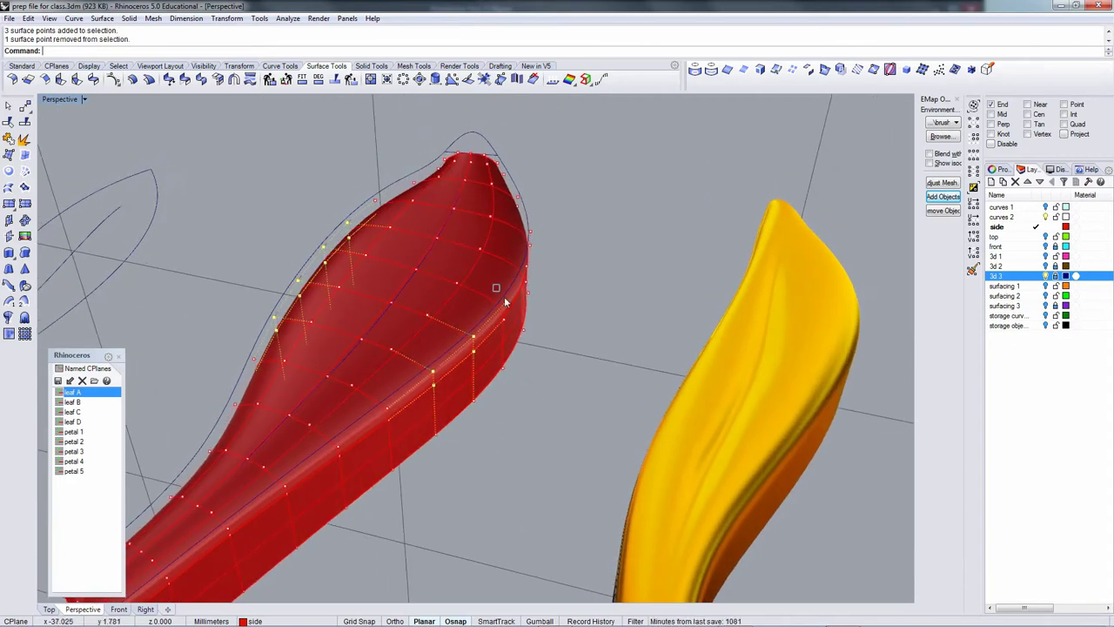
pyautogui.keyDown('shift'); pyautogui.moveTo(494, 288); pyautogui.dragTo(529, 332); pyautogui.keyUp('shift')
pyautogui.moveTo(559, 334); pyautogui.dragTo(531, 321, button='right')
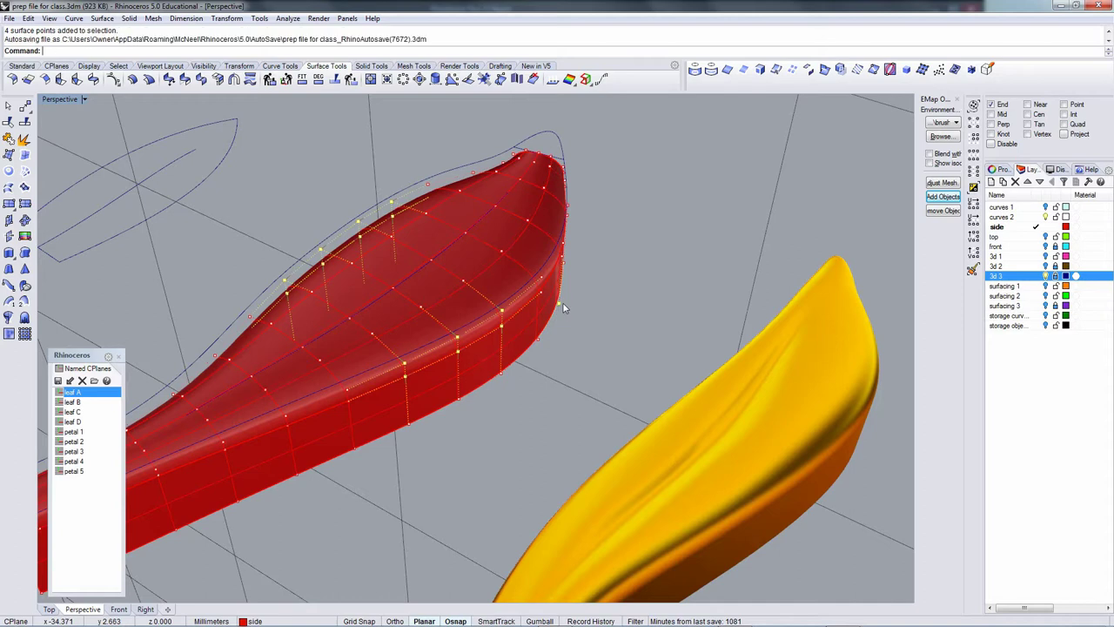
pyautogui.keyDown('ctrl'); pyautogui.click(558, 304); pyautogui.keyUp('ctrl')
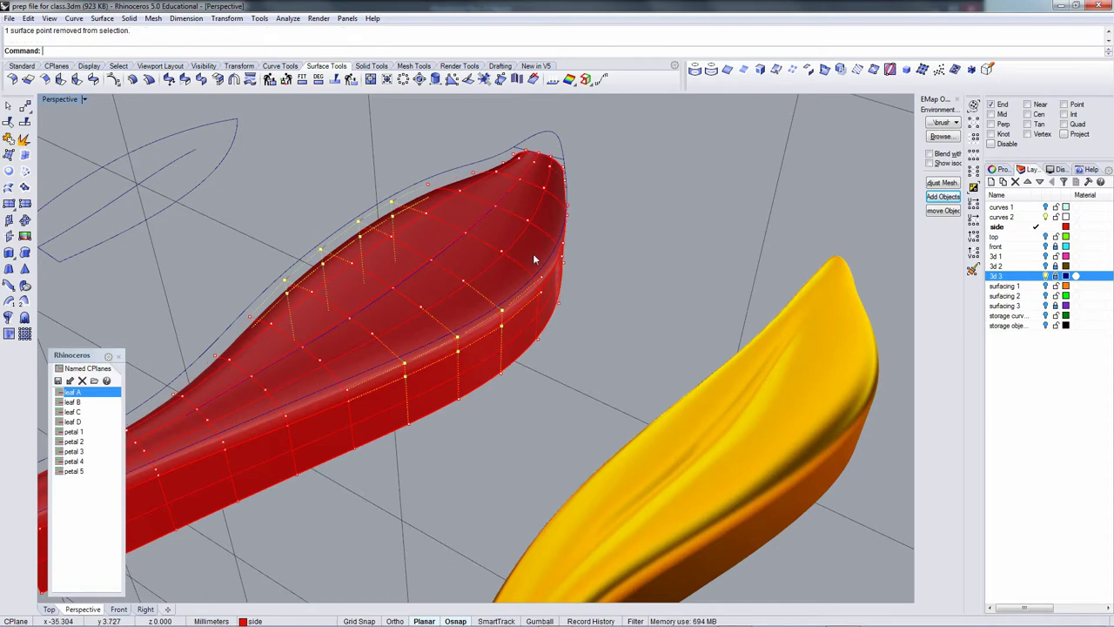
pyautogui.keyDown('shift'); pyautogui.moveTo(531, 253); pyautogui.dragTo(560, 318); pyautogui.keyUp('shift')
pyautogui.moveTo(560, 318); pyautogui.dragTo(604, 310, button='right')
# Deselect the edge points along the top and move the remaining second-row points of both side walls straight down about 0.15 mm.
pyautogui.moveTo(419, 367); pyautogui.dragTo(410, 303, button='right')
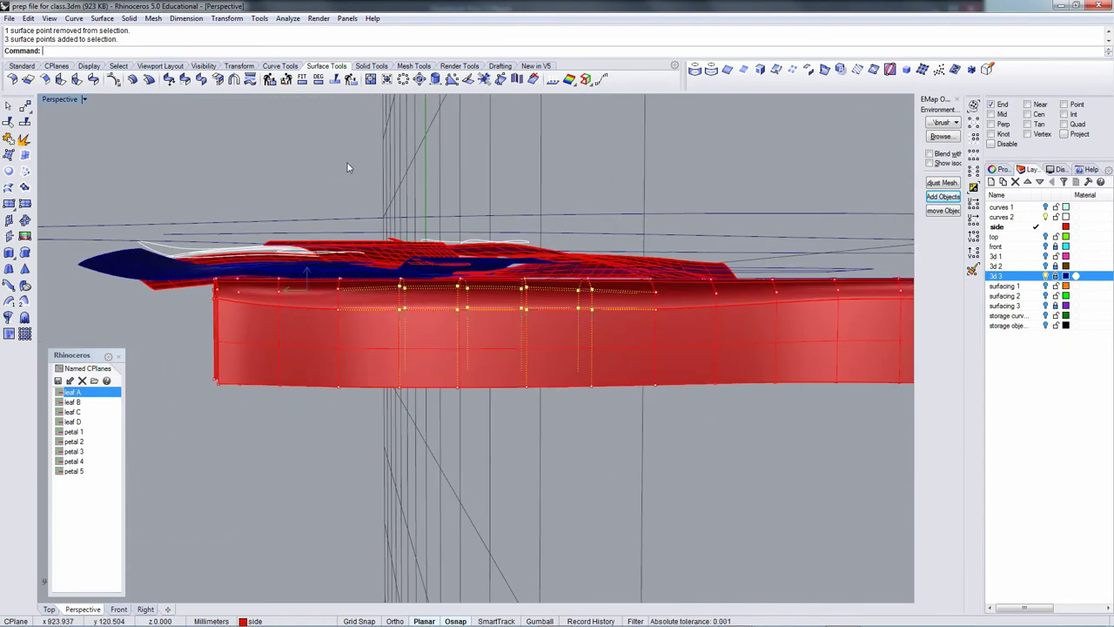
pyautogui.keyDown('ctrl'); pyautogui.moveTo(347, 218); pyautogui.dragTo(632, 299); pyautogui.keyUp('ctrl')
pyautogui.moveTo(633, 300); pyautogui.dragTo(547, 372, button='right')
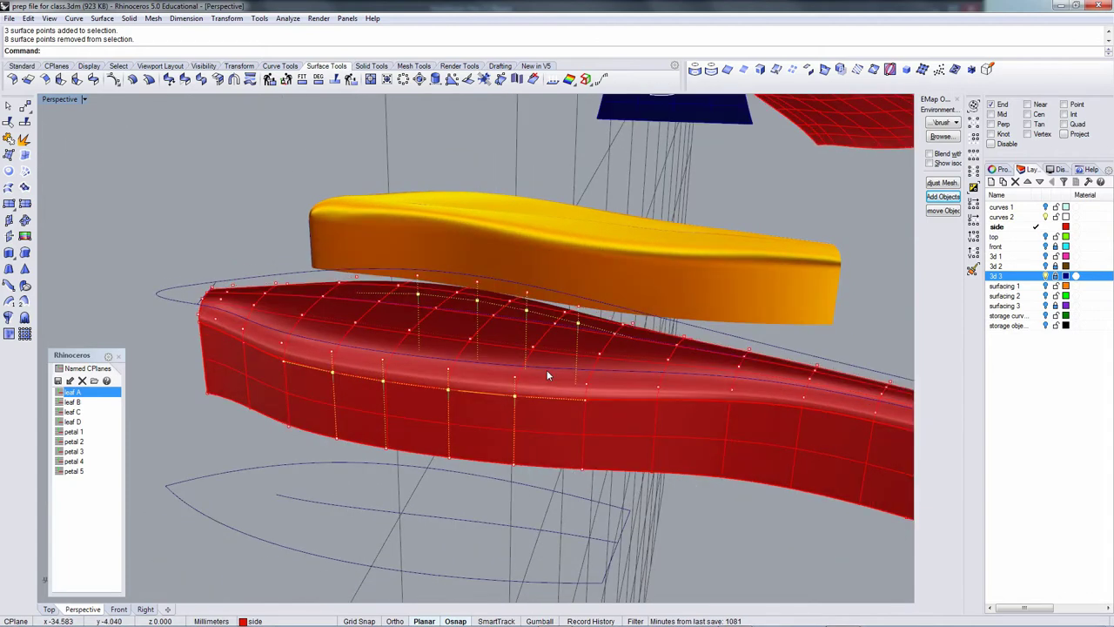
pyautogui.write('m')
pyautogui.press('Return')
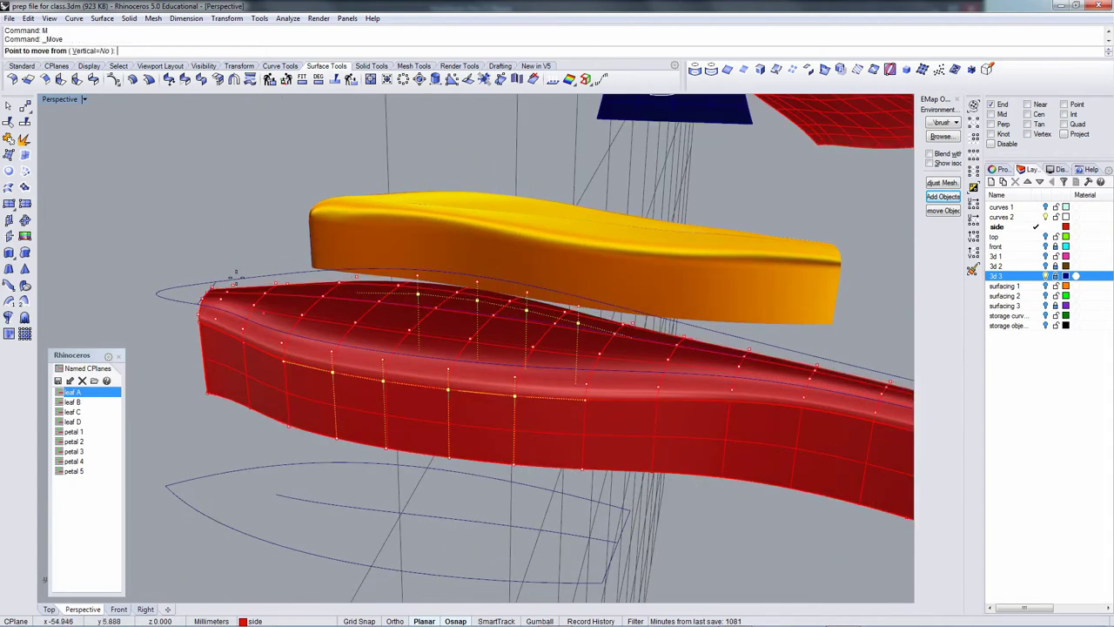
pyautogui.click(207, 190)
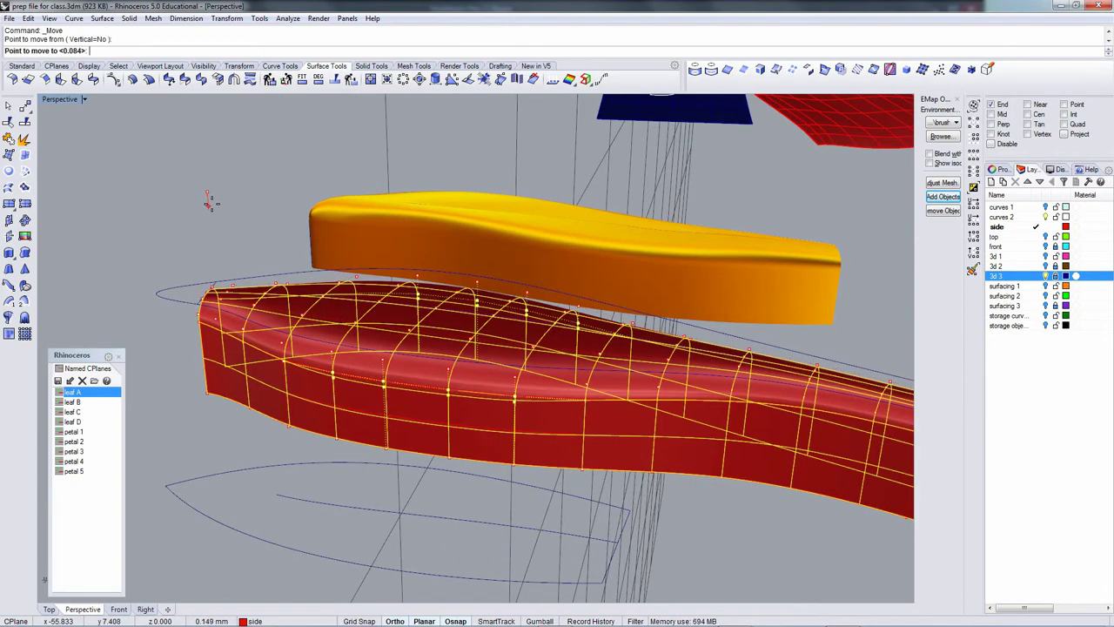
pyautogui.keyDown('shift'); pyautogui.click(209, 206); pyautogui.keyUp('shift')
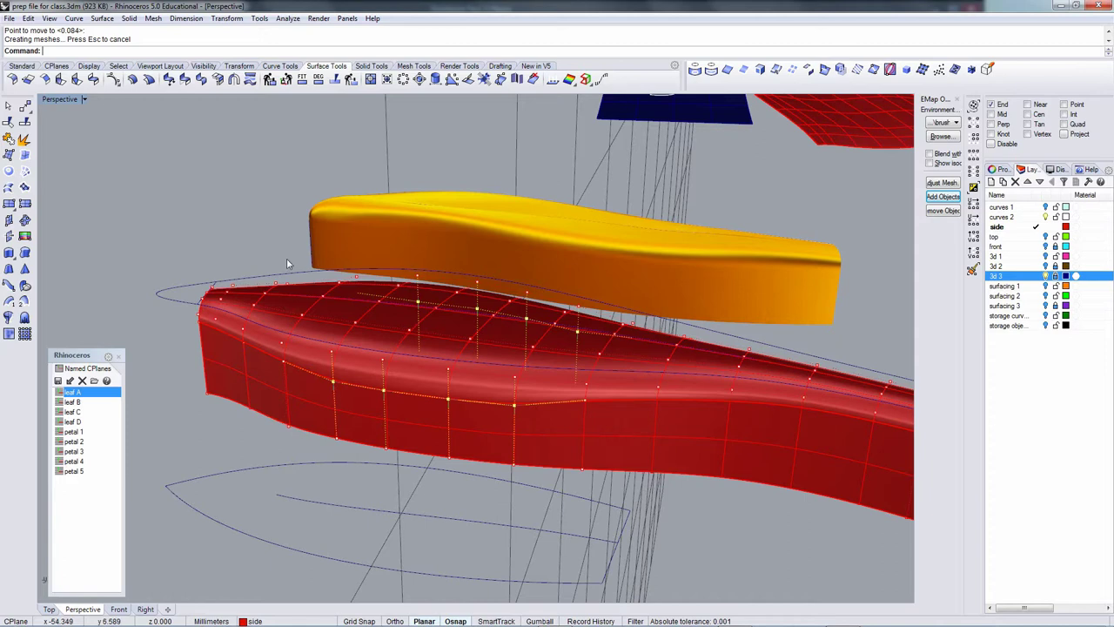
# Reduce the point selection to the second-row points of the two middle columns on each side wall.
pyautogui.keyDown('ctrl'); pyautogui.moveTo(271, 293); pyautogui.dragTo(348, 393); pyautogui.keyUp('ctrl')
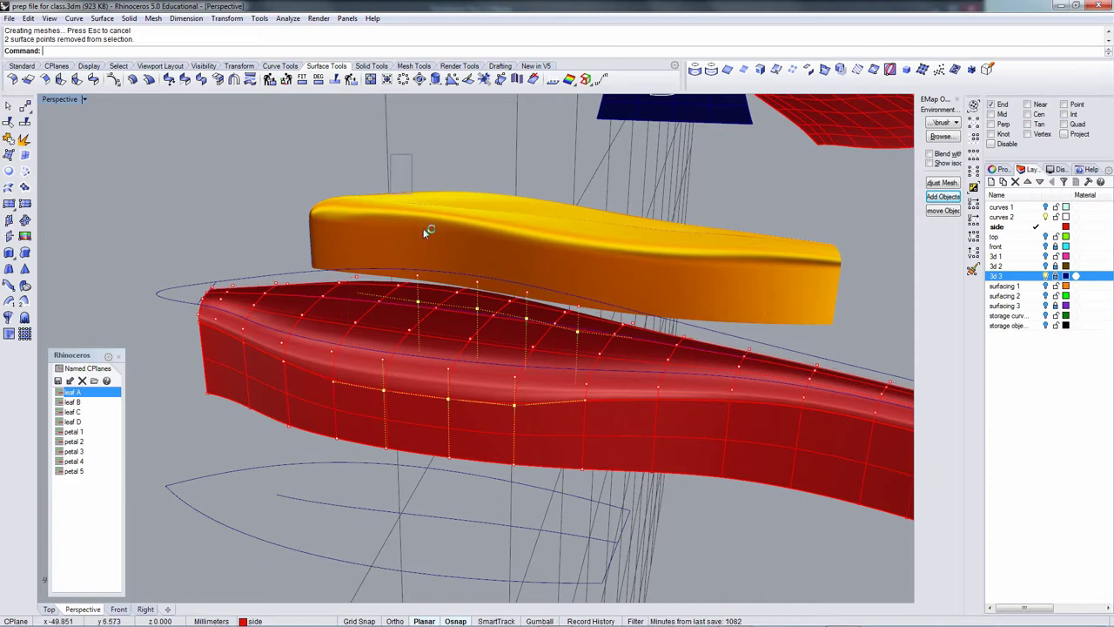
pyautogui.keyDown('ctrl'); pyautogui.moveTo(413, 156); pyautogui.dragTo(428, 311); pyautogui.keyUp('ctrl')
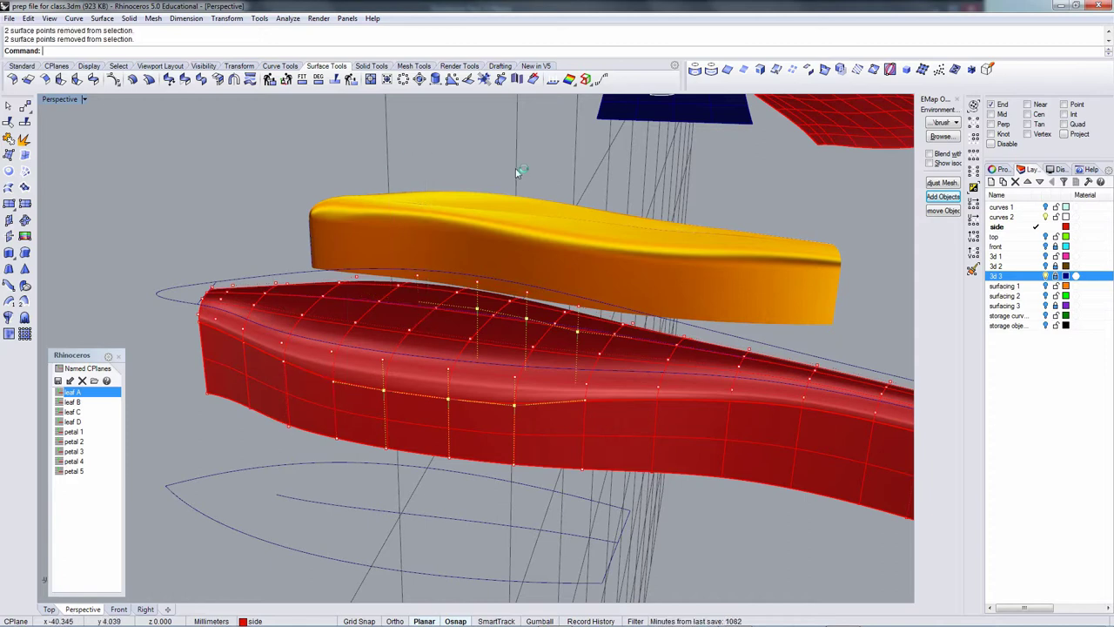
pyautogui.keyDown('ctrl'); pyautogui.moveTo(515, 168); pyautogui.dragTo(552, 322); pyautogui.keyUp('ctrl')
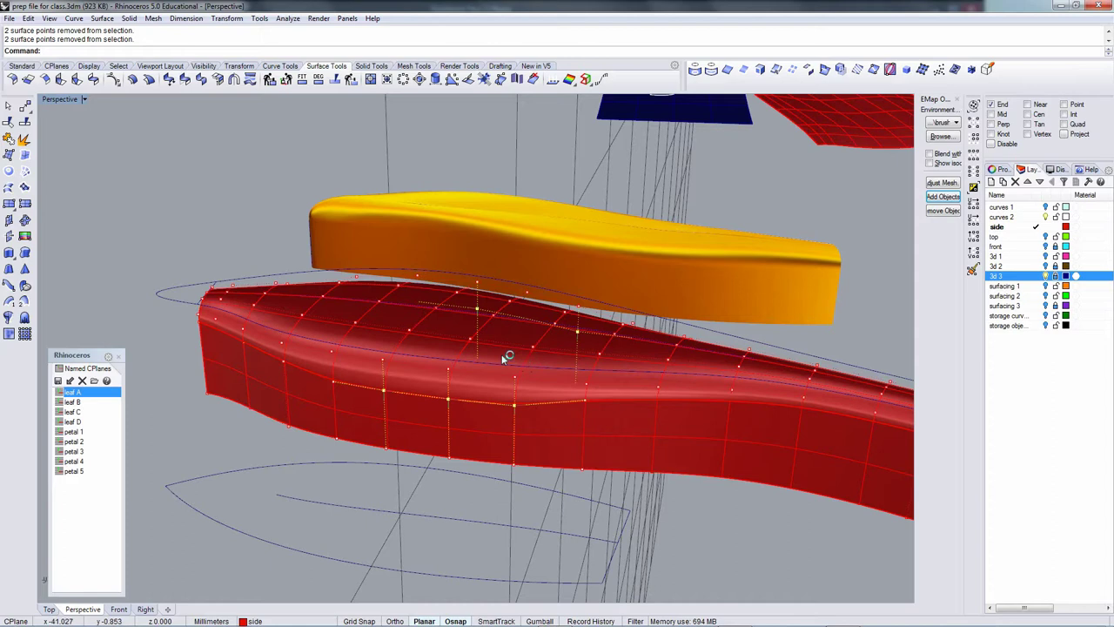
pyautogui.keyDown('ctrl'); pyautogui.moveTo(502, 355); pyautogui.dragTo(528, 421); pyautogui.keyUp('ctrl')
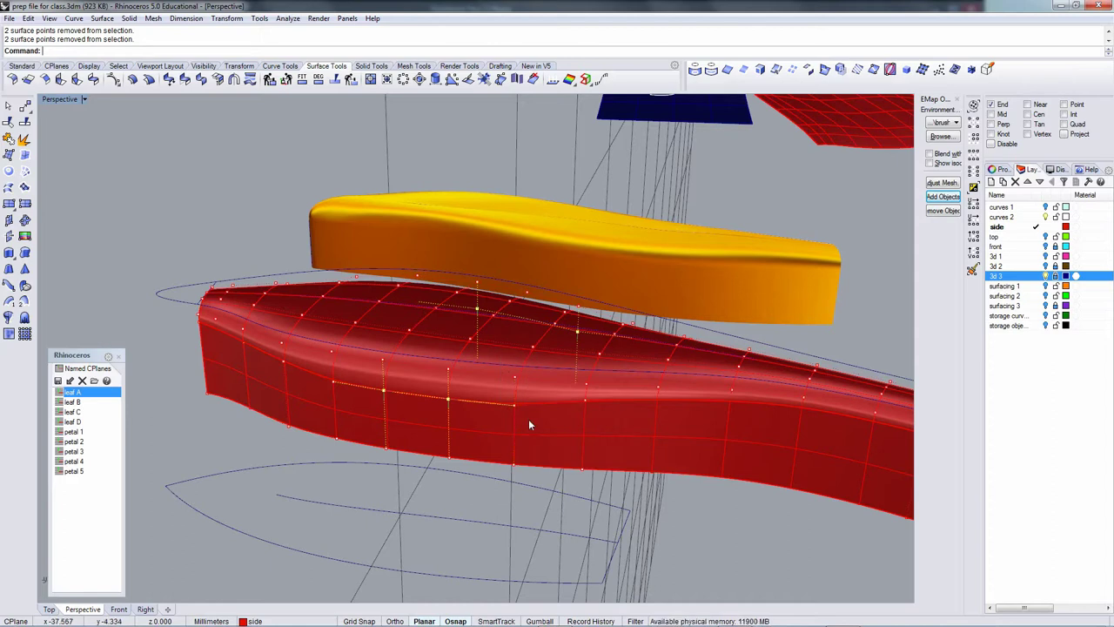
pyautogui.moveTo(528, 423); pyautogui.dragTo(372, 421, button='right')
pyautogui.moveTo(469, 354); pyautogui.dragTo(449, 312, button='right')
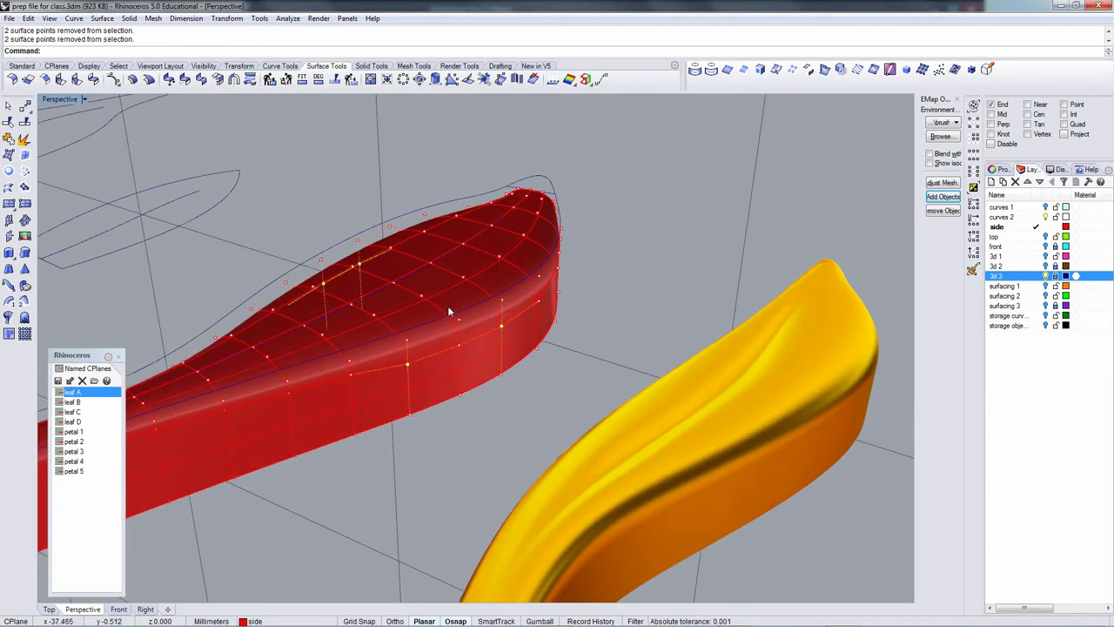
pyautogui.keyDown('shift'); pyautogui.moveTo(449, 294); pyautogui.dragTo(471, 352); pyautogui.keyUp('shift')
pyautogui.keyDown('ctrl'); pyautogui.click(460, 321); pyautogui.keyUp('ctrl')
pyautogui.keyDown('ctrl'); pyautogui.click(407, 369); pyautogui.keyUp('ctrl')
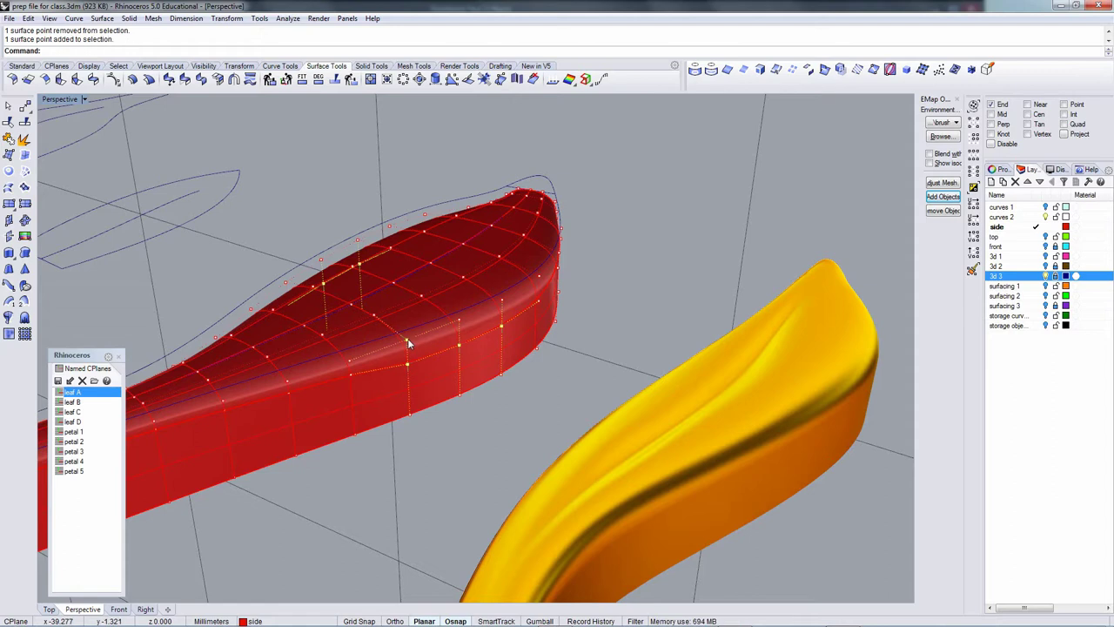
pyautogui.keyDown('shift'); pyautogui.click(407, 349); pyautogui.keyUp('shift')
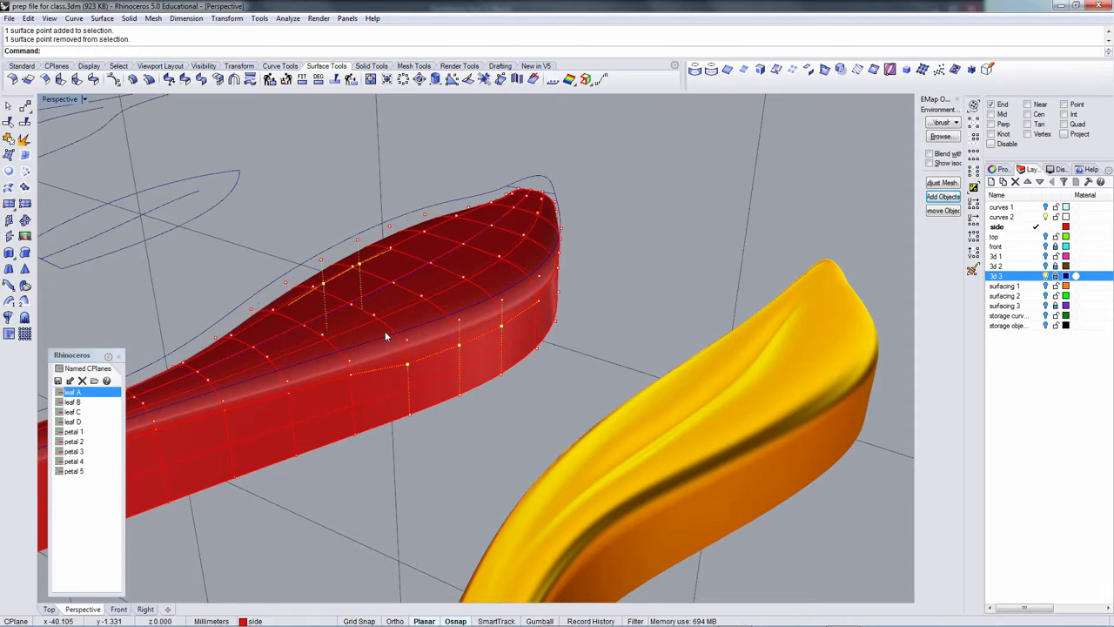
pyautogui.keyDown('ctrl'); pyautogui.moveTo(385, 332); pyautogui.dragTo(419, 377); pyautogui.keyUp('ctrl')
# Move the four selected second-row points of the side walls straight down about 0.11 mm.
pyautogui.moveTo(406, 383); pyautogui.dragTo(527, 396, button='right')
pyautogui.press('Return')
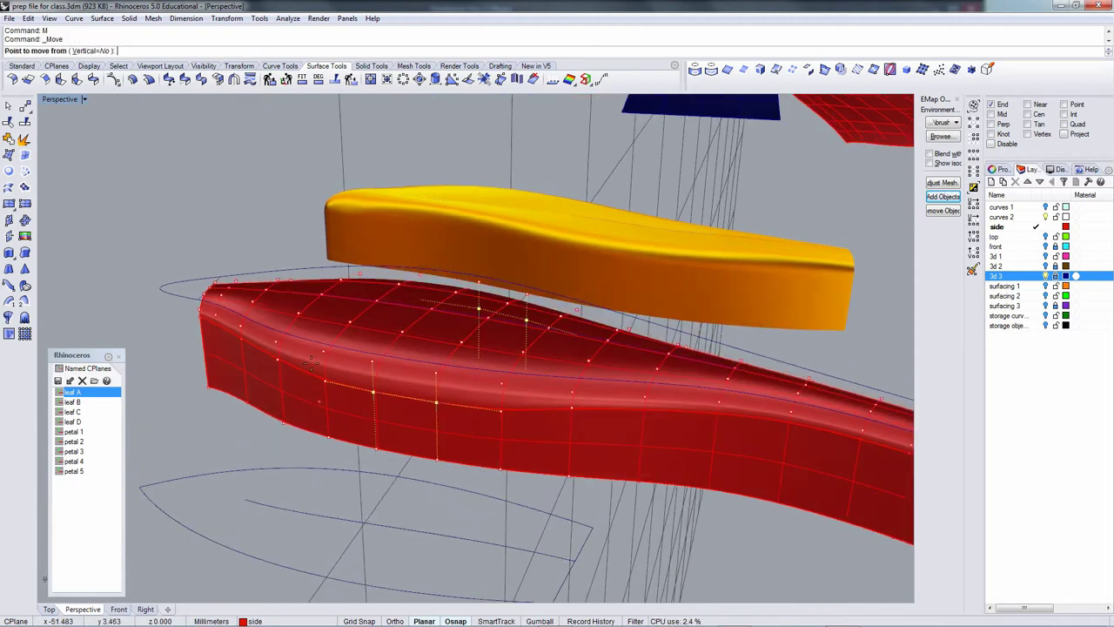
pyautogui.click(254, 200)
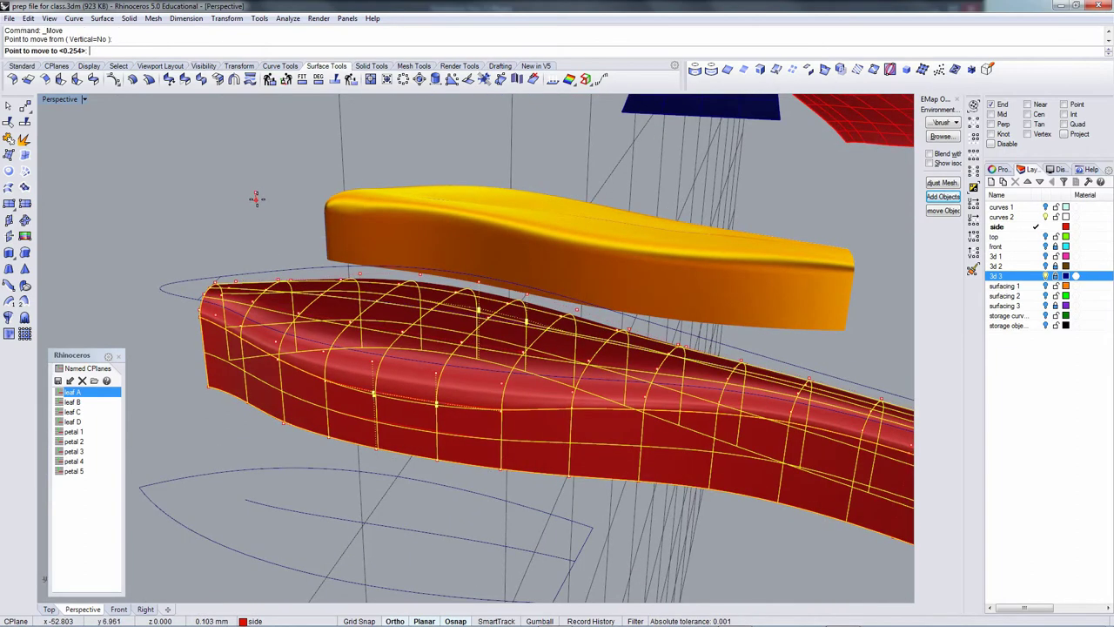
pyautogui.keyDown('shift'); pyautogui.click(255, 199); pyautogui.keyUp('shift')
# Set the construction plane to world Top and turn on the 3d 2 layer.
pyautogui.moveTo(514, 377); pyautogui.dragTo(566, 347, button='right')
pyautogui.moveTo(708, 327); pyautogui.dragTo(431, 361, button='right')
pyautogui.scroll(-8, 478, 348)
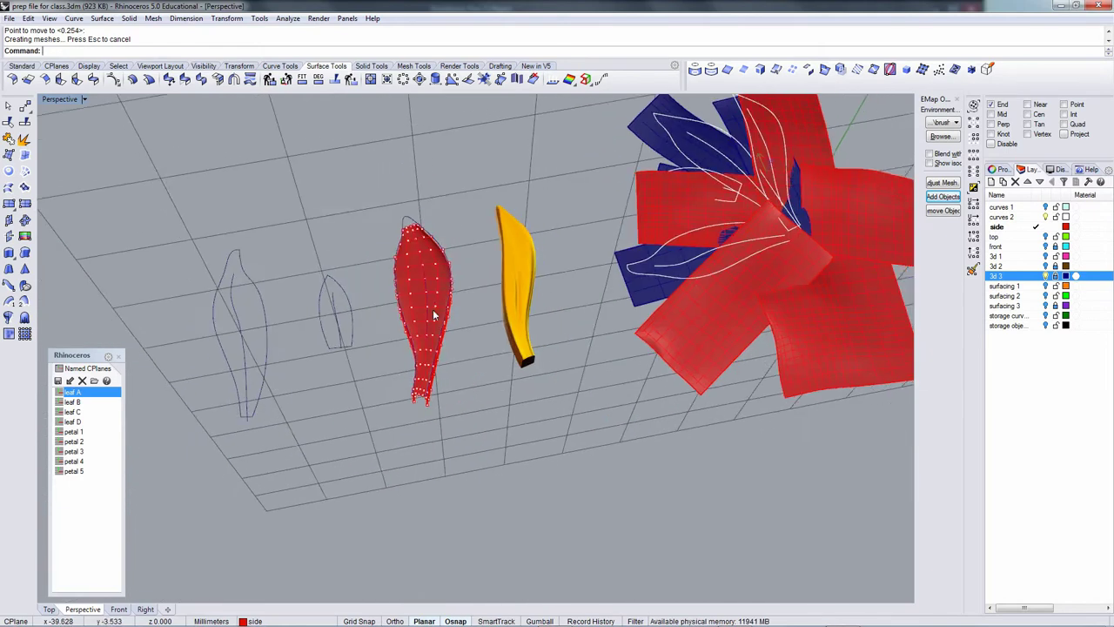
pyautogui.keyDown('shift'); pyautogui.moveTo(432, 314); pyautogui.dragTo(460, 343, button='right'); pyautogui.keyUp('shift')
pyautogui.press('F4')
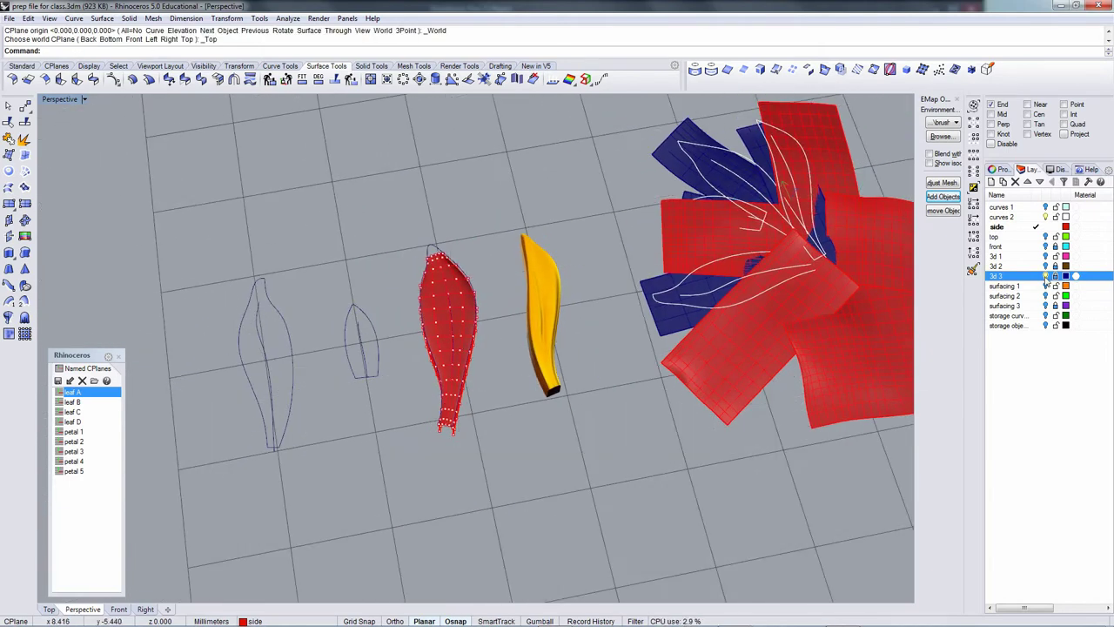
pyautogui.click(1045, 266)
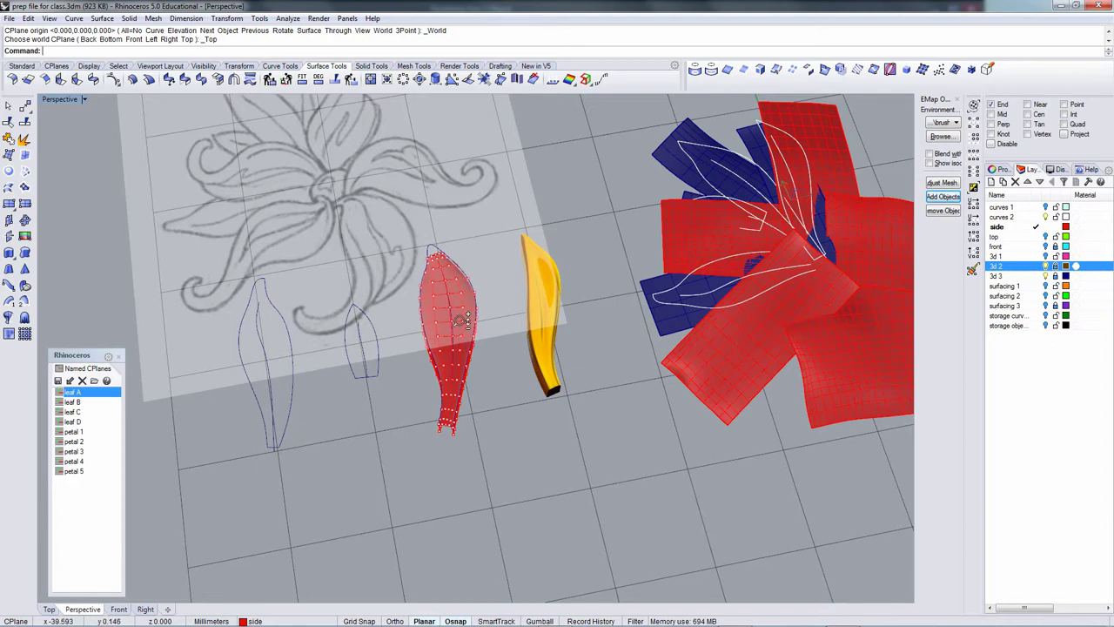
# Select the centre-row control points of the leaf's top surface, from near the tip through the wide part toward the stem.
pyautogui.scroll(2, 459, 315)
pyautogui.scroll(2, 462, 305)
pyautogui.scroll(3, 452, 332)
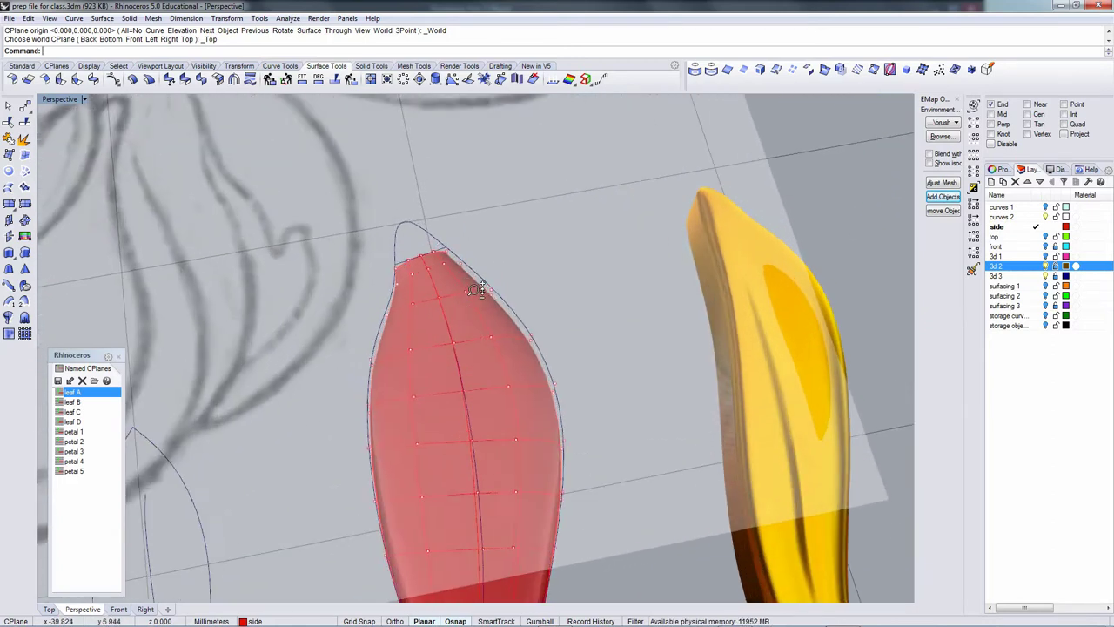
pyautogui.click(439, 297)
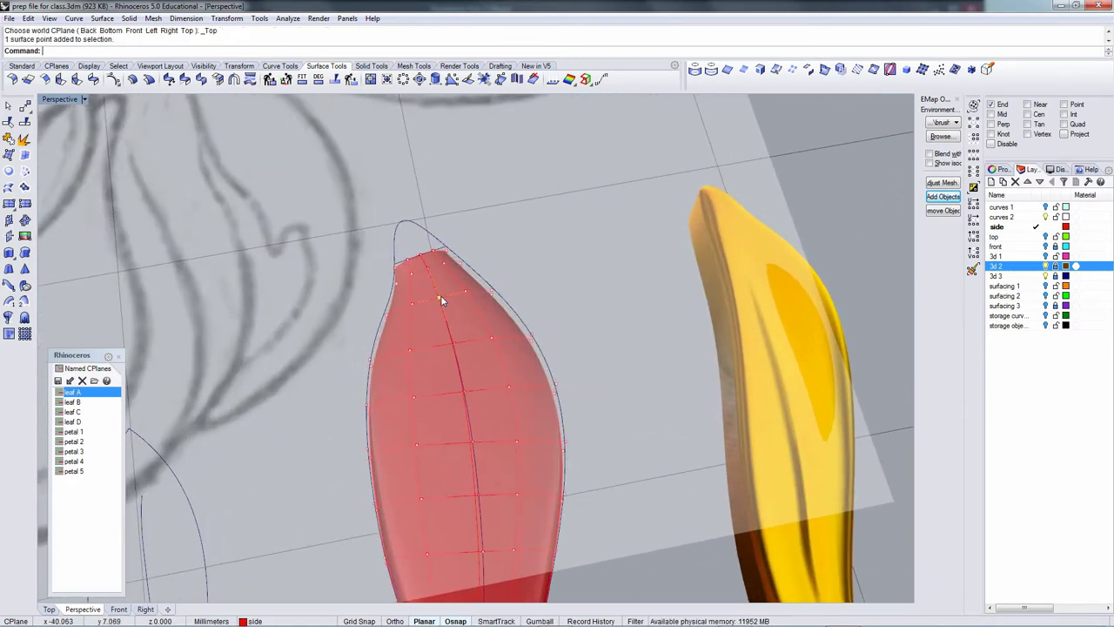
pyautogui.click(453, 343)
pyautogui.scroll(-4, 494, 376)
pyautogui.keyDown('shift'); pyautogui.moveTo(494, 376); pyautogui.dragTo(496, 309, button='right'); pyautogui.keyUp('shift')
pyautogui.keyDown('shift'); pyautogui.click(483, 350); pyautogui.keyUp('shift')
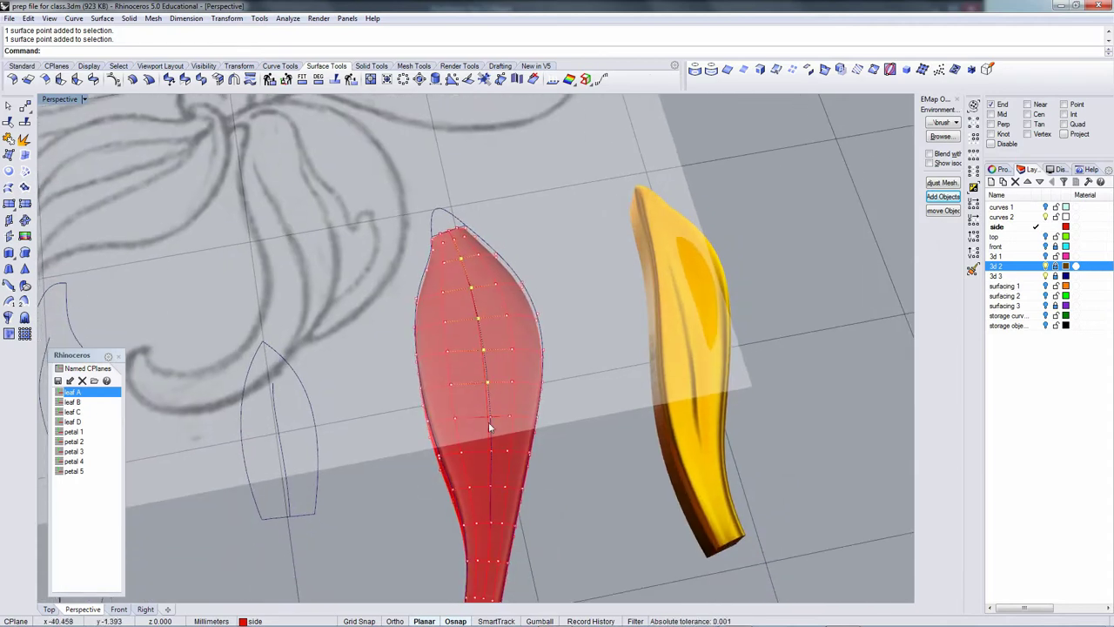
pyautogui.scroll(-3, 510, 430)
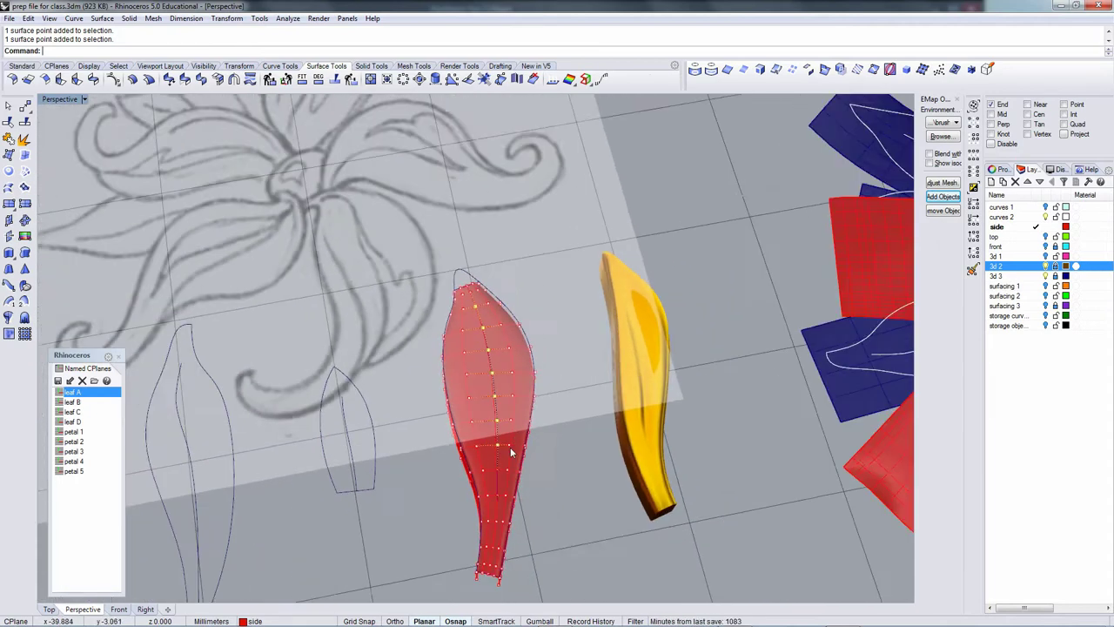
pyautogui.keyDown('shift'); pyautogui.moveTo(512, 453); pyautogui.dragTo(531, 248, button='right'); pyautogui.keyUp('shift')
# Set the construction plane to world Front and move the selected centre-row points straight down about 0.3 mm.
pyautogui.scroll(3, 494, 440)
pyautogui.scroll(-2, 510, 423)
pyautogui.scroll(-4, 515, 433)
pyautogui.scroll(4, 514, 436)
pyautogui.scroll(4, 559, 373)
pyautogui.press('F2')
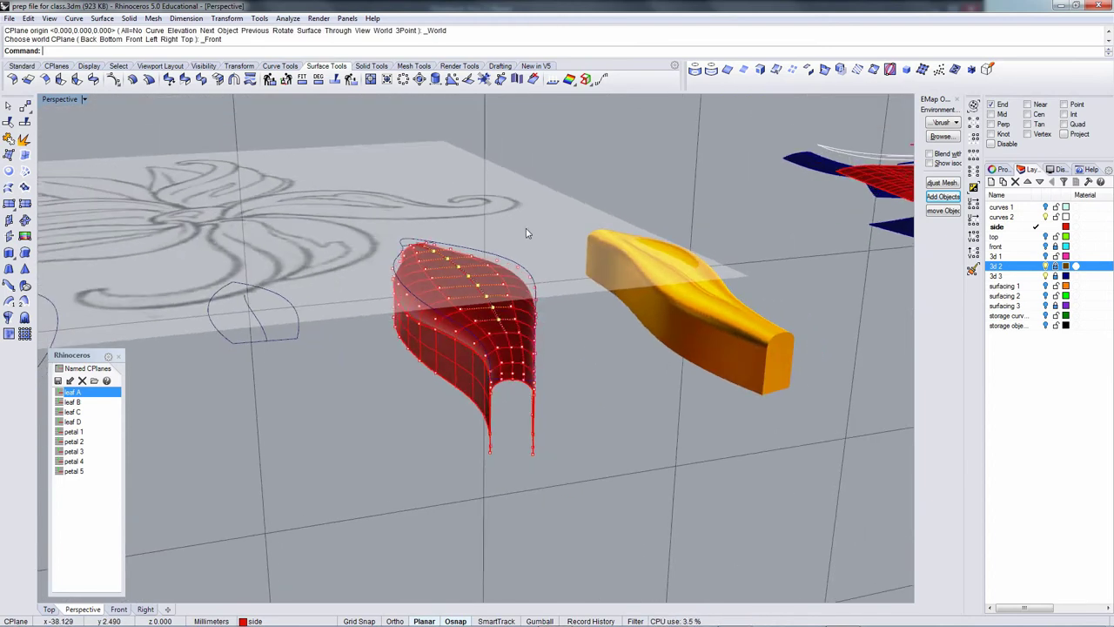
pyautogui.write('m')
pyautogui.press('Return')
pyautogui.click(566, 184)
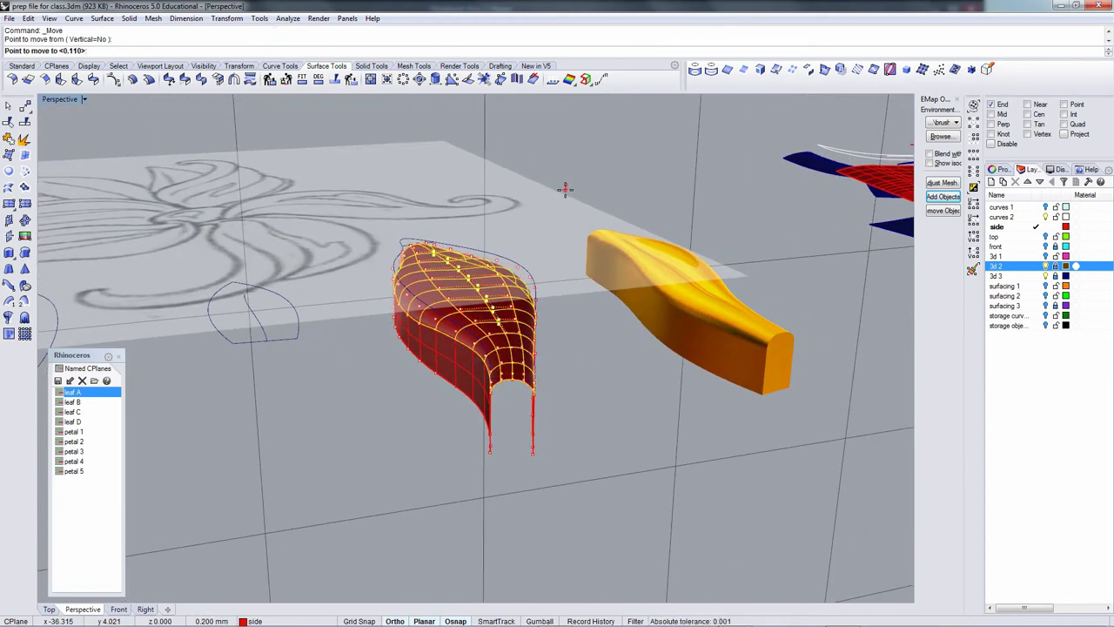
pyautogui.click(565, 193)
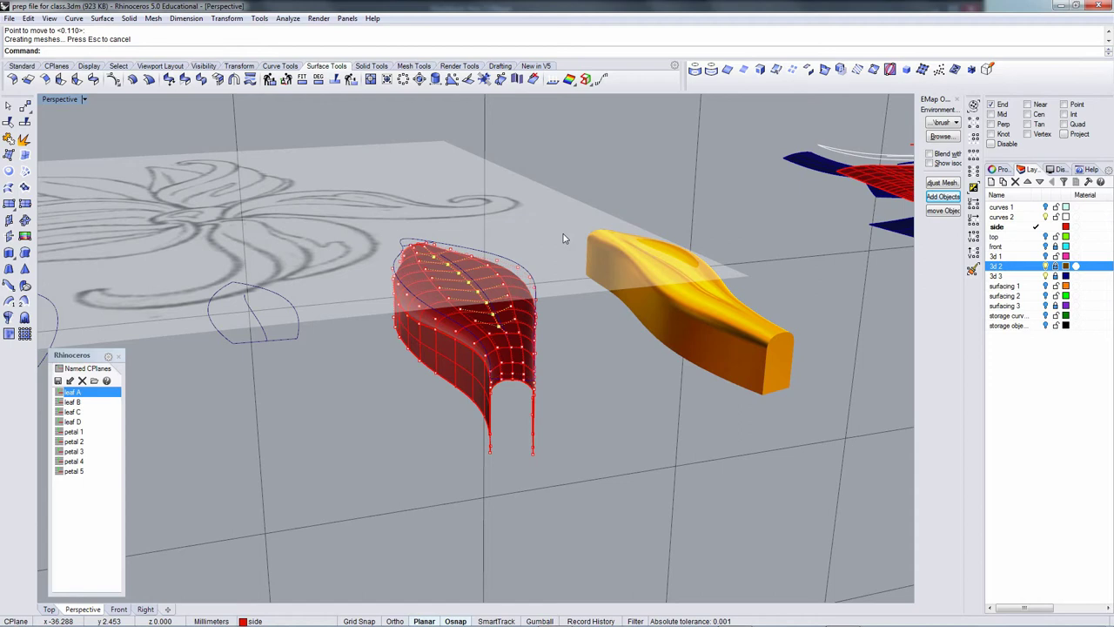
# Deselect the centre-row points at both ends of the selection and lower the remaining six about 0.22 mm.
pyautogui.moveTo(563, 238); pyautogui.dragTo(597, 341, button='right')
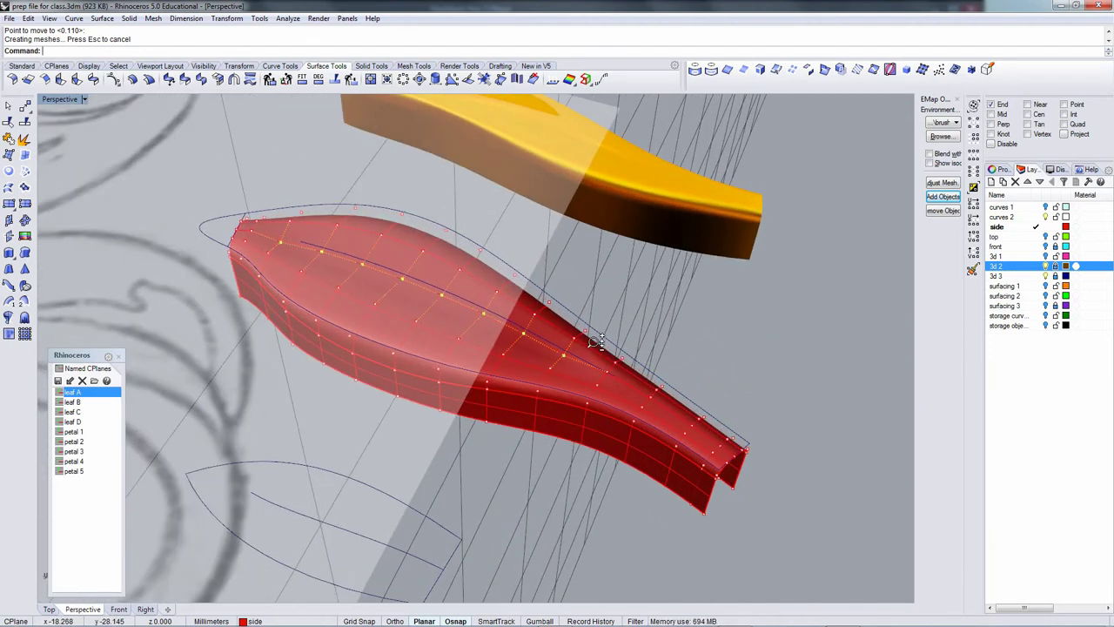
pyautogui.keyDown('ctrl'); pyautogui.click(563, 355); pyautogui.keyUp('ctrl')
pyautogui.keyDown('ctrl'); pyautogui.click(280, 241); pyautogui.keyUp('ctrl')
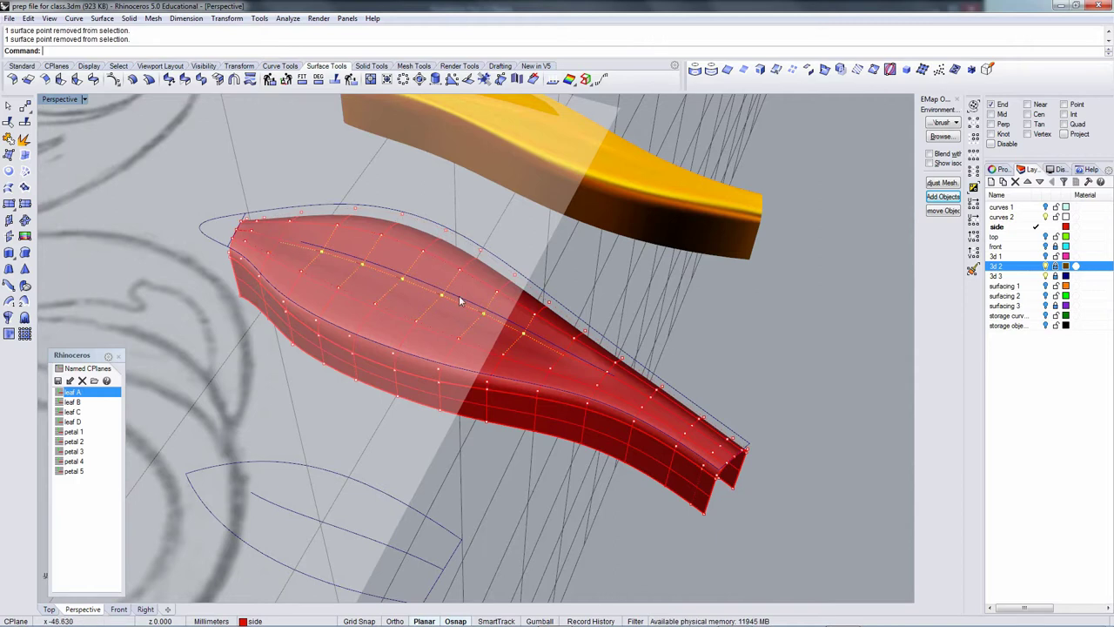
pyautogui.write('M')
pyautogui.press('Return')
pyautogui.moveTo(606, 299); pyautogui.dragTo(549, 258, button='right')
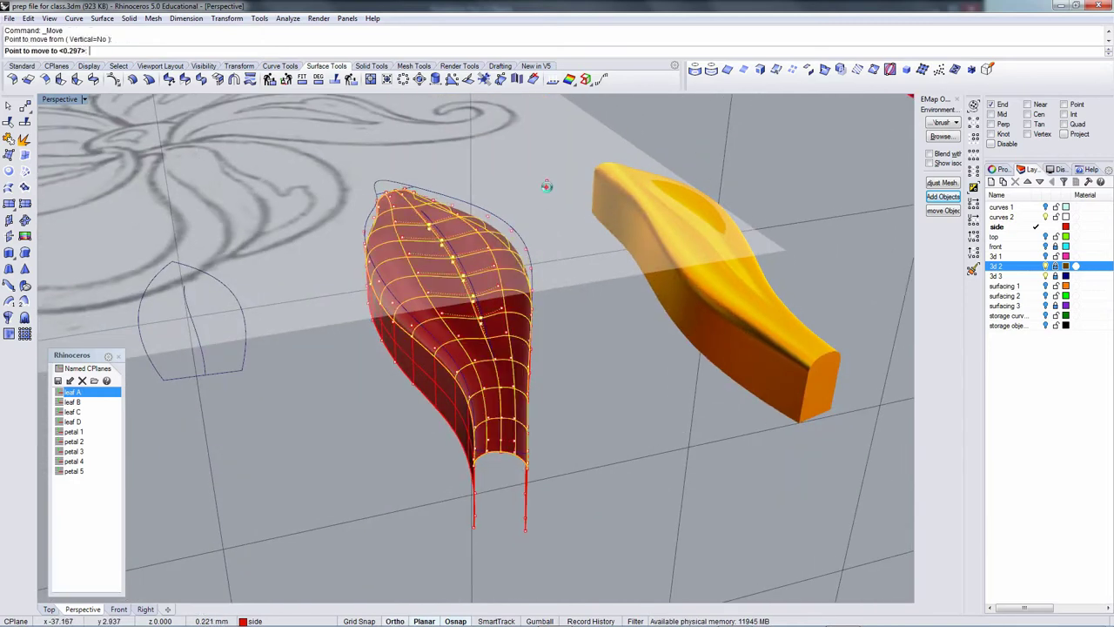
pyautogui.click(546, 183)
# Move the single centre-row point where the leaf narrows into the stem vertically by about 0.14 mm.
pyautogui.moveTo(496, 260); pyautogui.dragTo(637, 313, button='right')
pyautogui.write('M')
pyautogui.press('Return')
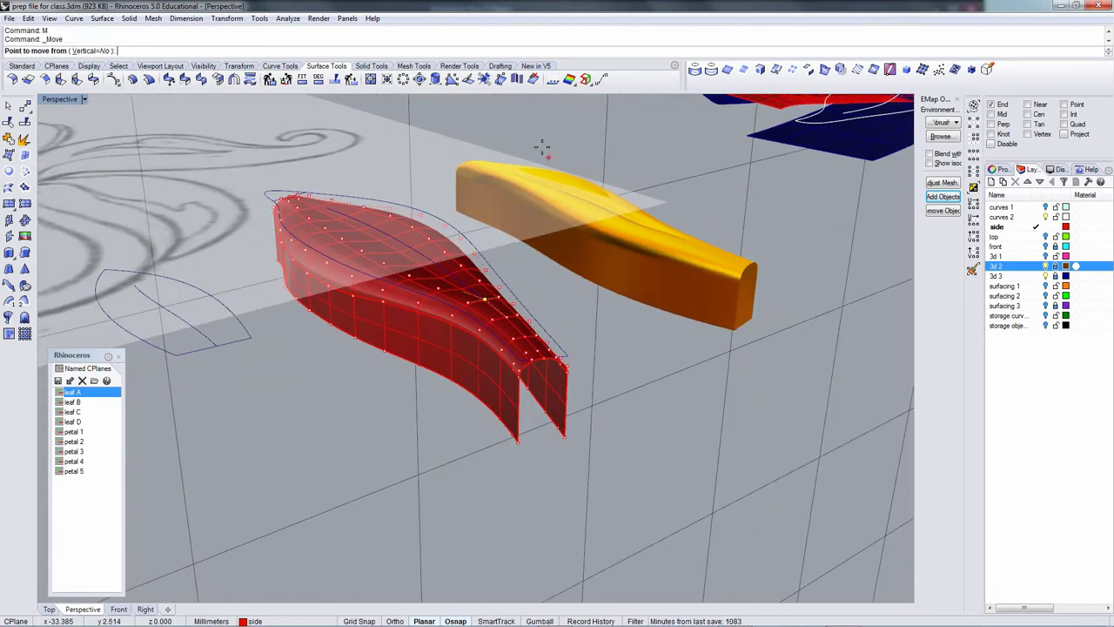
pyautogui.click(542, 148)
pyautogui.click(530, 142)
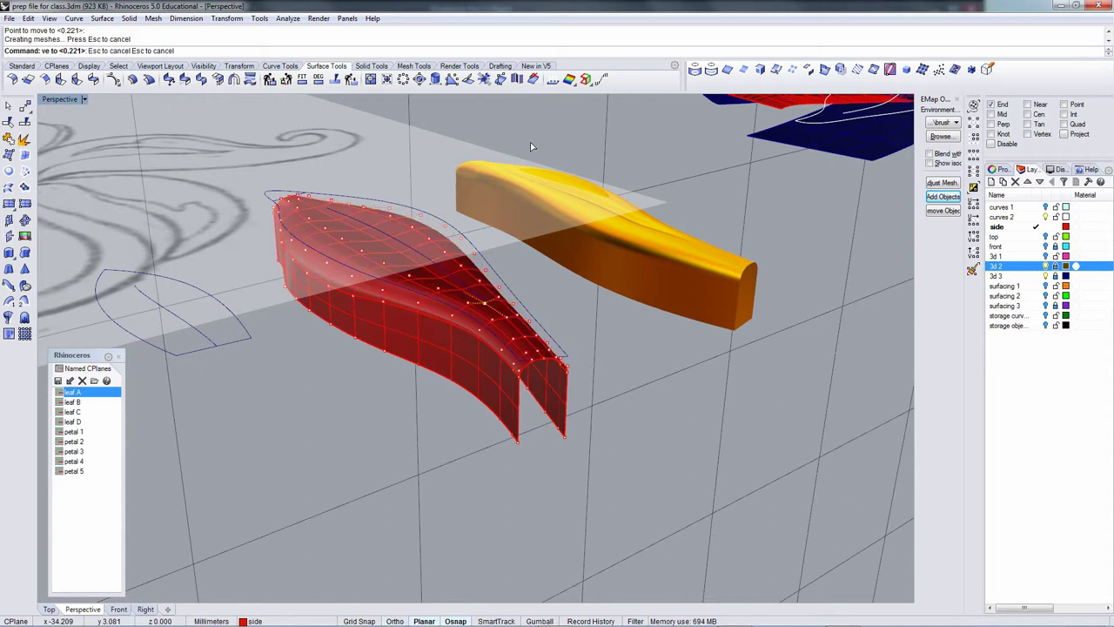
# Examine the dip along the leaf's centre beside the yellow leaf, and switch to the Top view framed on the red leaf.
pyautogui.moveTo(531, 142); pyautogui.dragTo(447, 233, button='right')
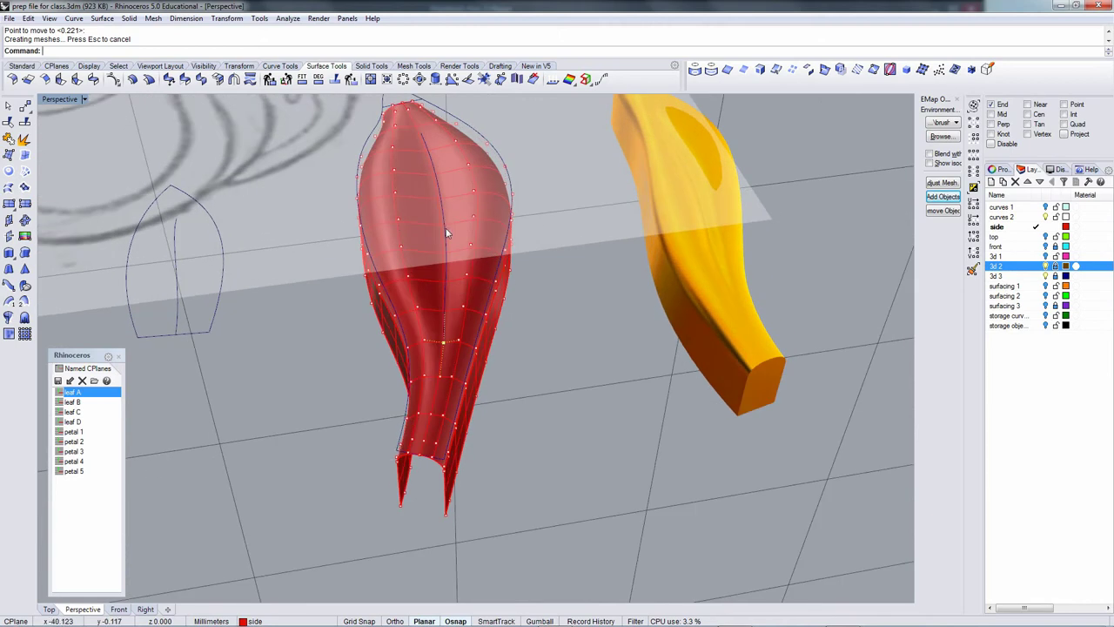
pyautogui.moveTo(500, 266); pyautogui.dragTo(496, 290, button='right')
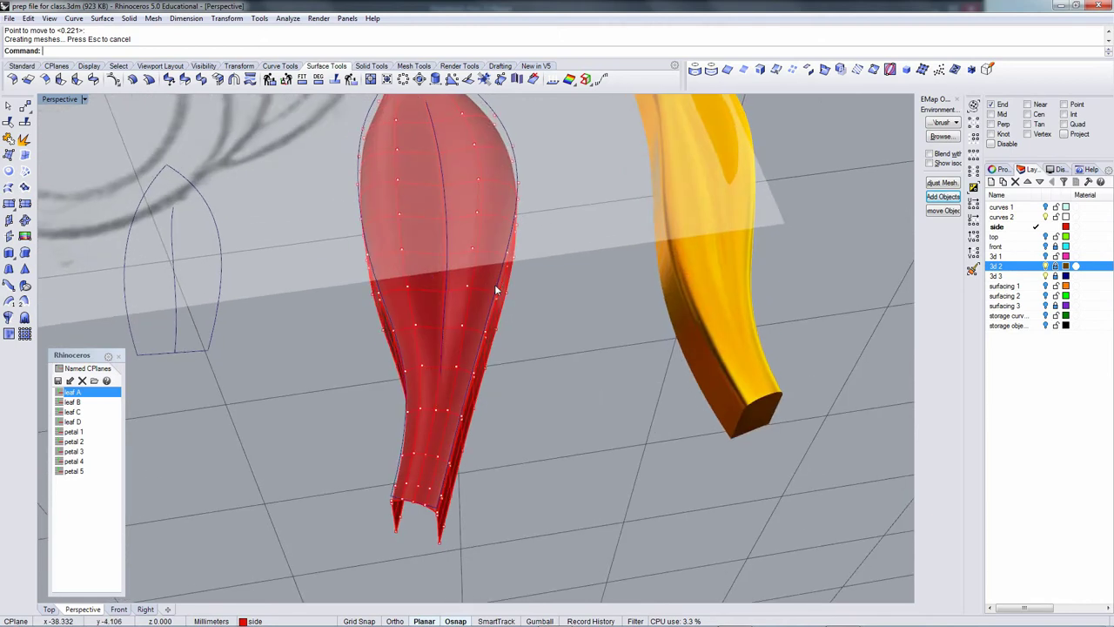
pyautogui.moveTo(480, 230); pyautogui.dragTo(463, 338, button='right')
pyautogui.scroll(7, 441, 317)
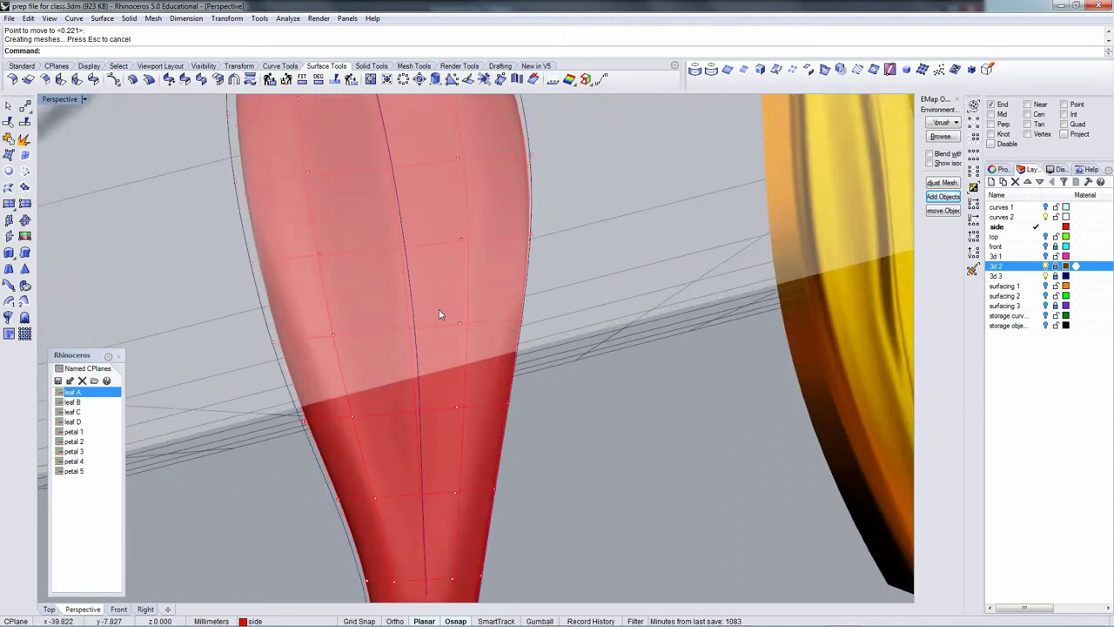
pyautogui.hotkey('ctrl', 'F2')
pyautogui.hotkey('ctrl', 'F1')
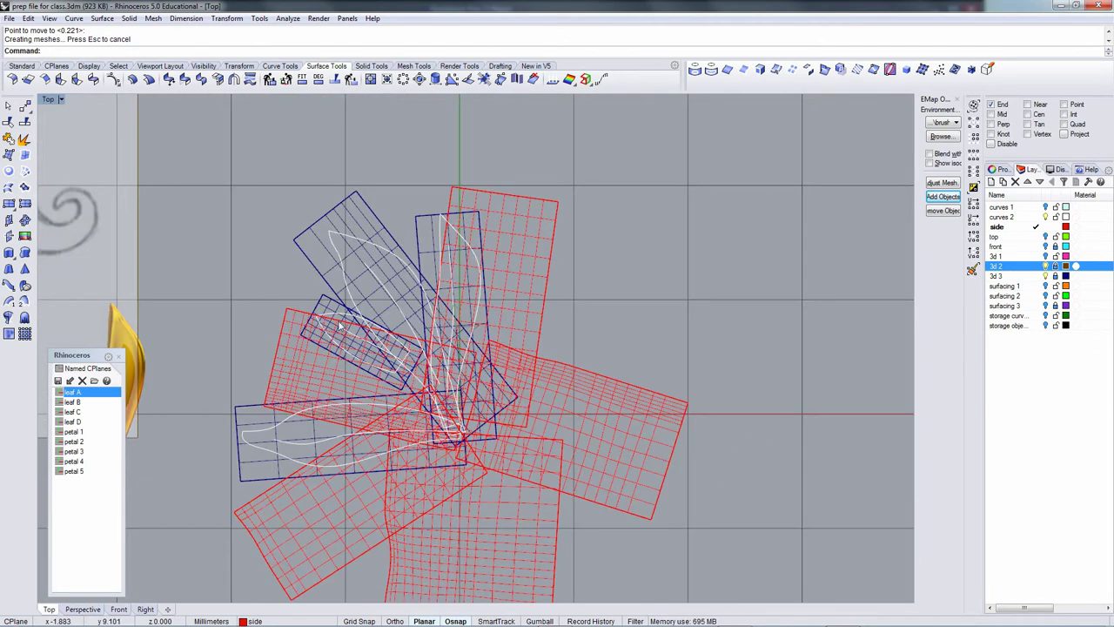
pyautogui.moveTo(232, 291); pyautogui.dragTo(677, 293, button='right')
pyautogui.keyDown('ctrl'); pyautogui.moveTo(451, 389); pyautogui.dragTo(468, 327, button='right'); pyautogui.keyUp('ctrl')
pyautogui.moveTo(468, 420); pyautogui.dragTo(468, 375, button='right')
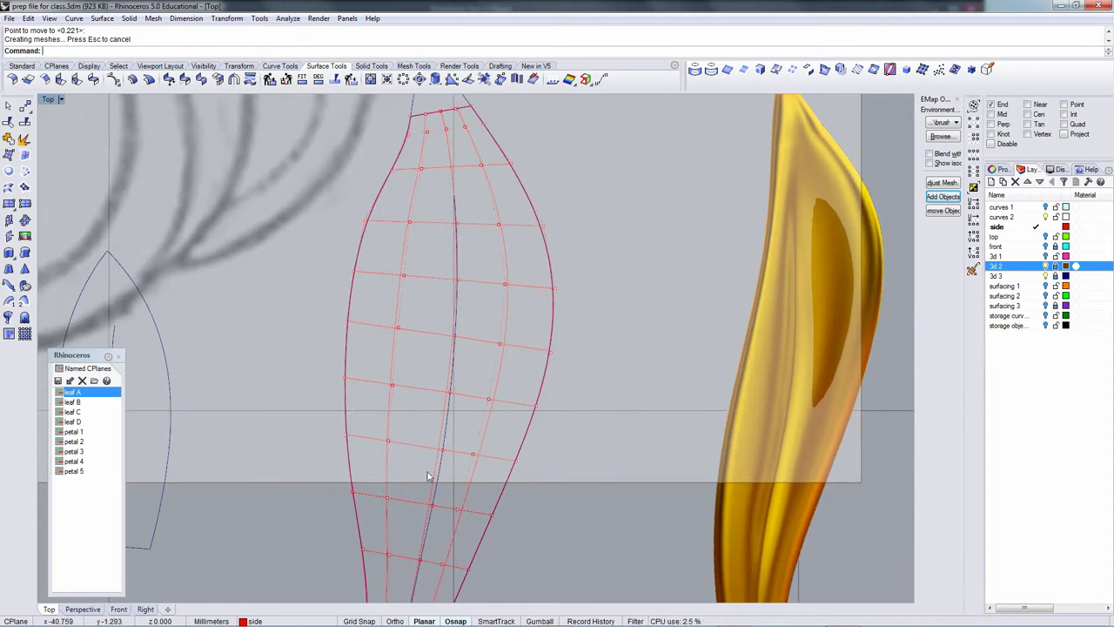
# Move the left inner-row control point at the leaf's mid-length about 0.19 mm toward the centre curve.
pyautogui.click(392, 386)
pyautogui.scroll(1, 431, 408)
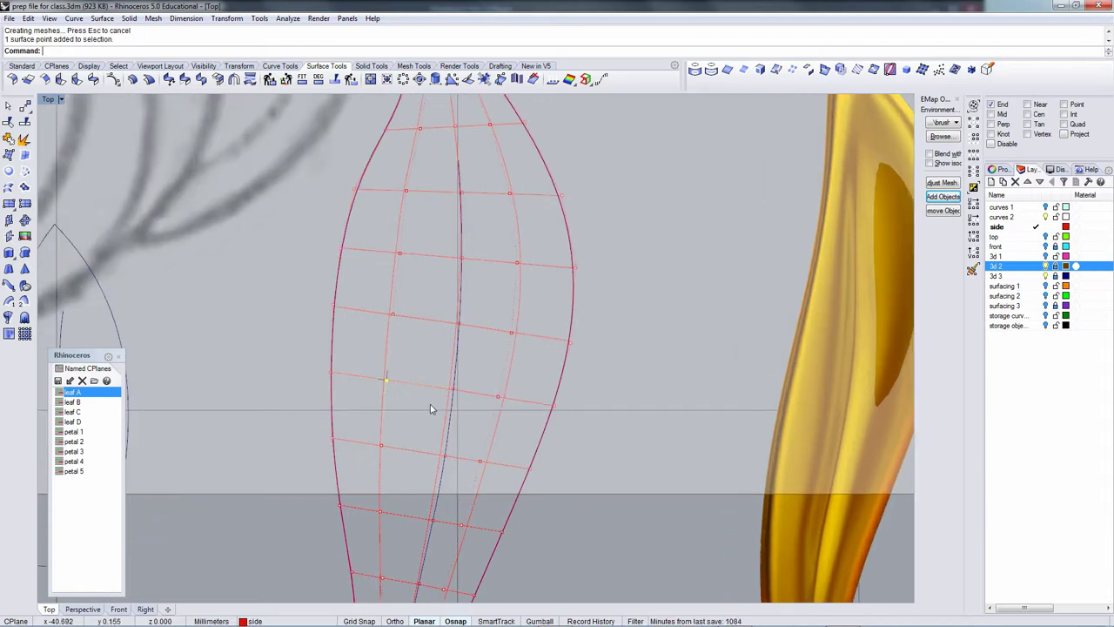
pyautogui.write('m')
pyautogui.press('Return')
pyautogui.click(262, 369)
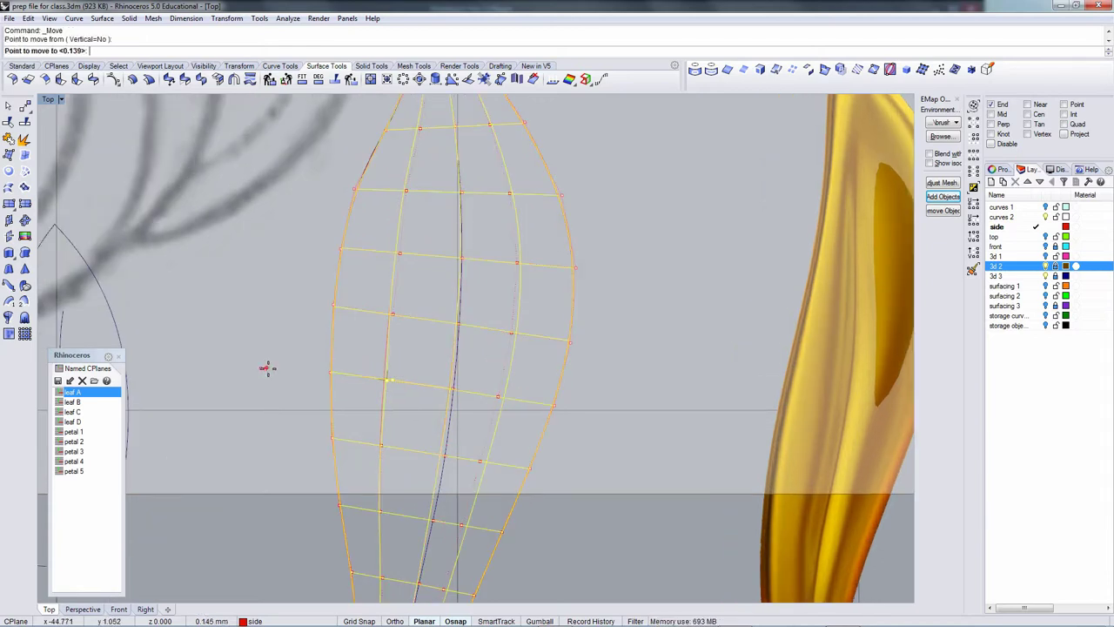
pyautogui.click(268, 368)
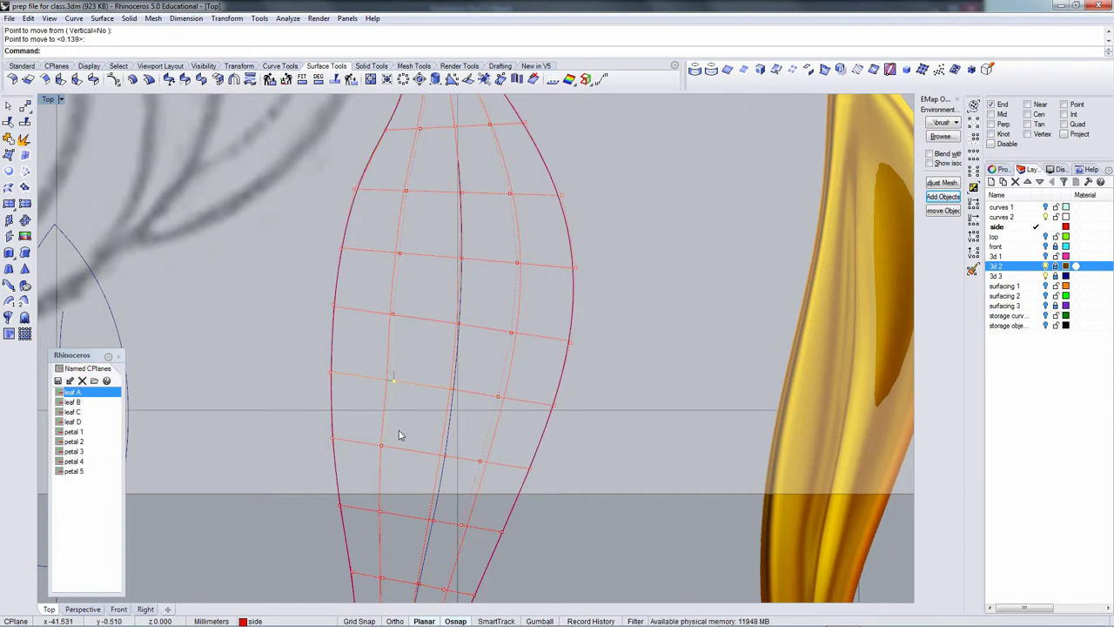
# Move the right inner-row control point in the same cross row about 0.15 mm outward, away from the centre curve.
pyautogui.click(498, 397)
pyautogui.press('Return')
pyautogui.click(612, 454)
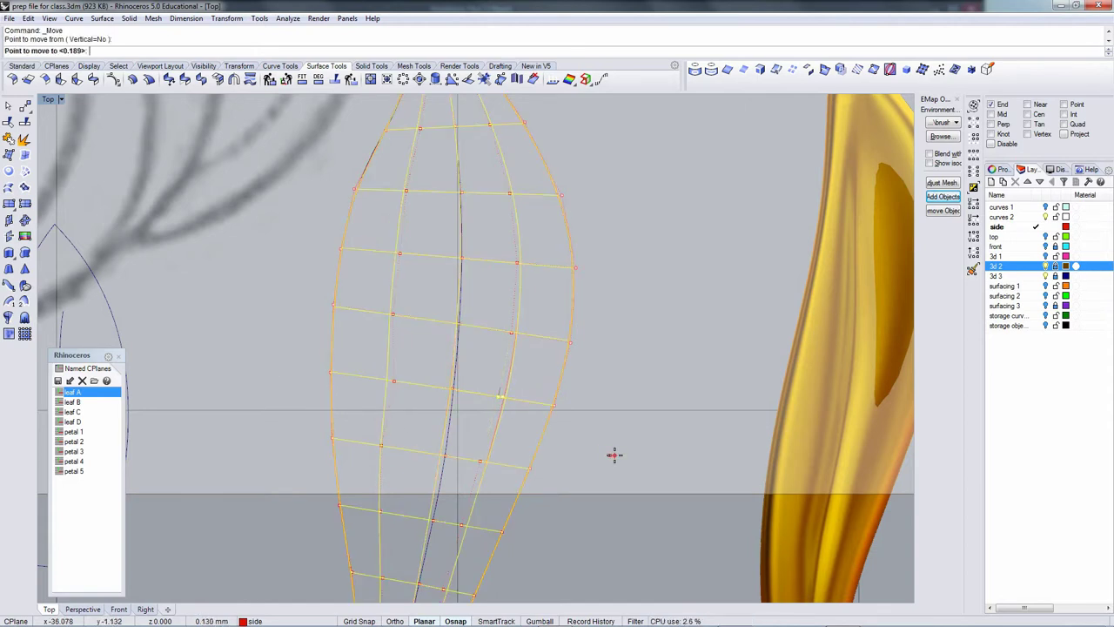
pyautogui.click(615, 457)
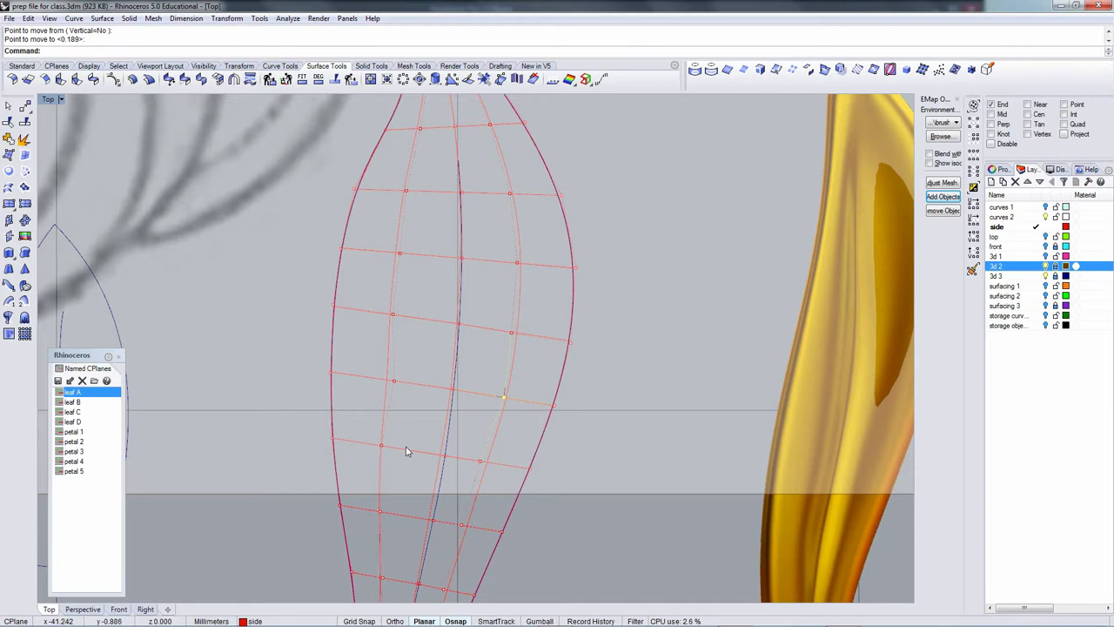
# In the next cross row toward the stem, move the left inner control point about 0.22 mm inward and the right one about 0.12 mm outward.
pyautogui.click(381, 446)
pyautogui.press('Return')
pyautogui.click(246, 454)
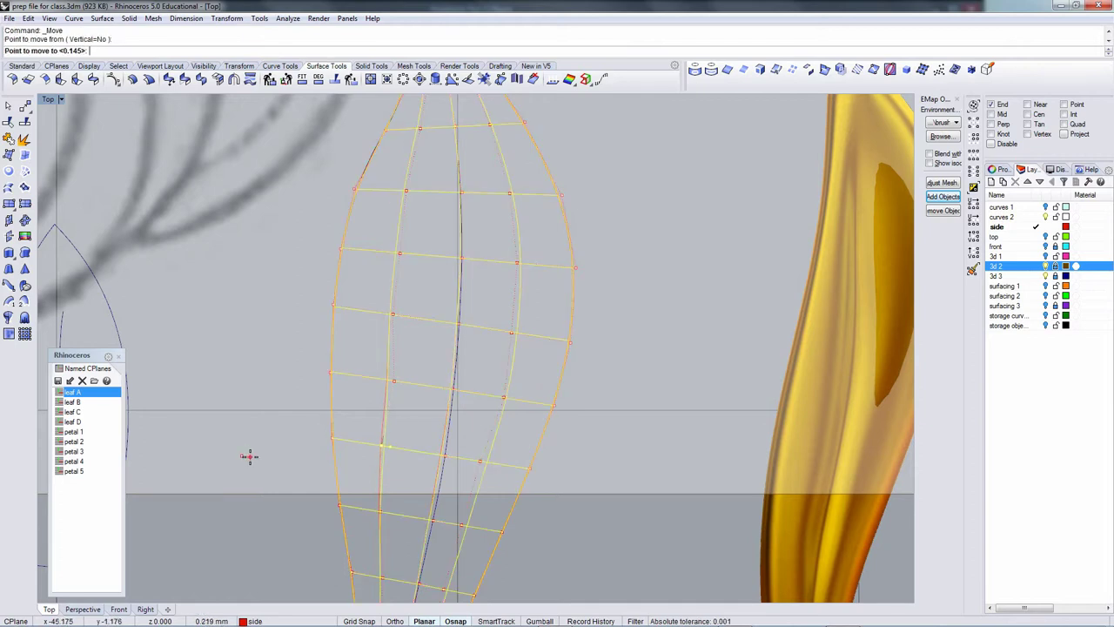
pyautogui.click(250, 456)
pyautogui.click(480, 460)
pyautogui.press('Return')
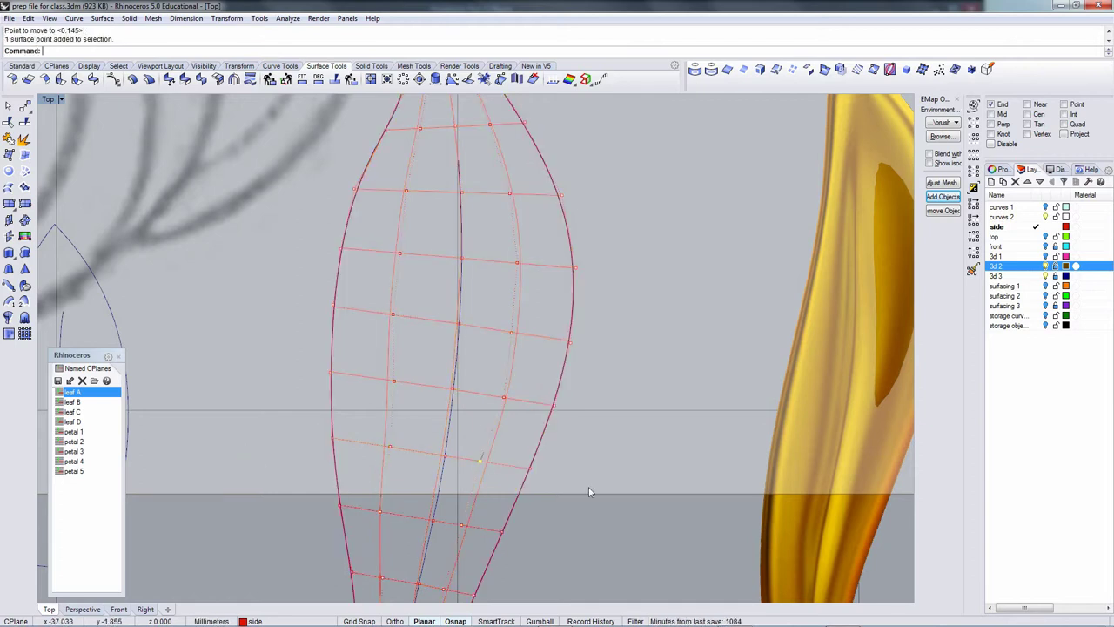
pyautogui.click(593, 490)
pyautogui.click(603, 490)
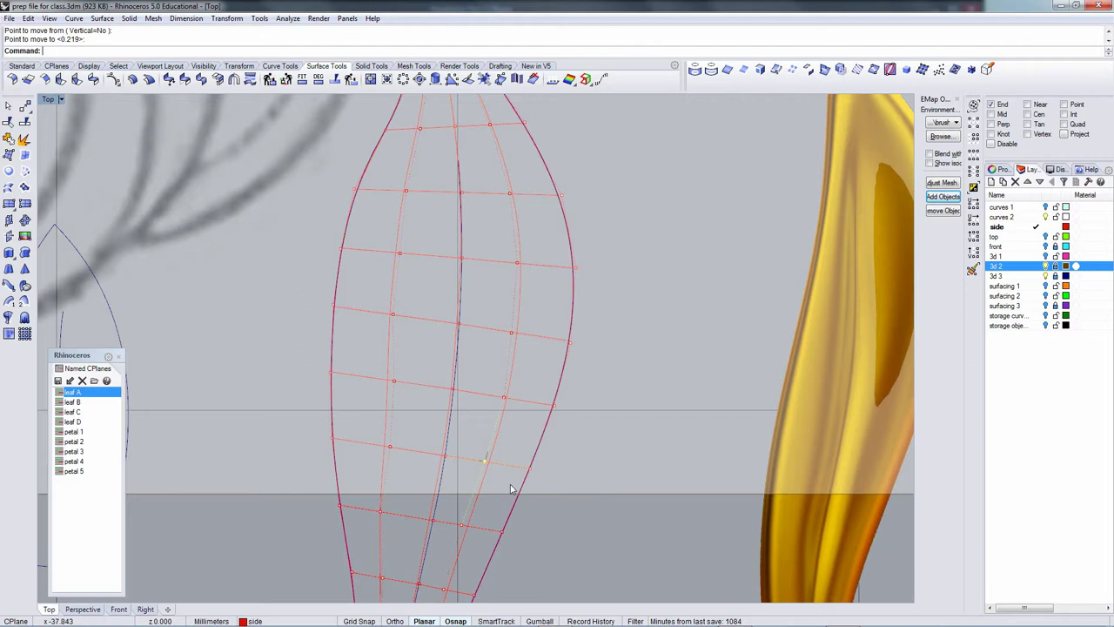
# One cross row further toward the stem, move the left inner control point about 0.15 mm inward and the right one about 0.165 mm outward.
pyautogui.click(381, 511)
pyautogui.write('m')
pyautogui.press('Return')
pyautogui.click(250, 500)
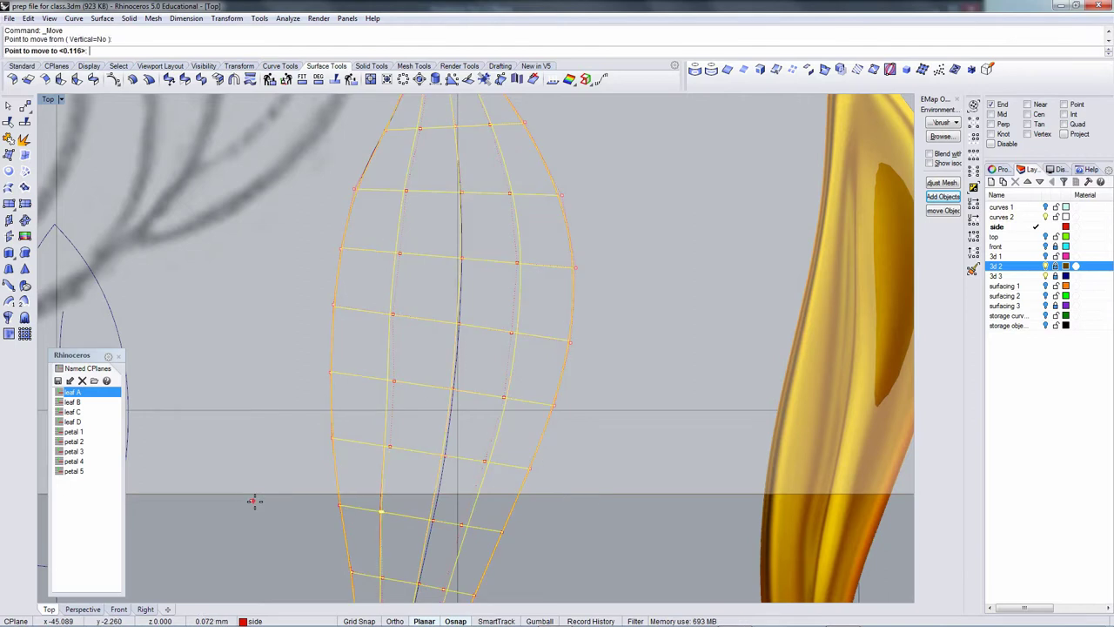
pyautogui.click(255, 504)
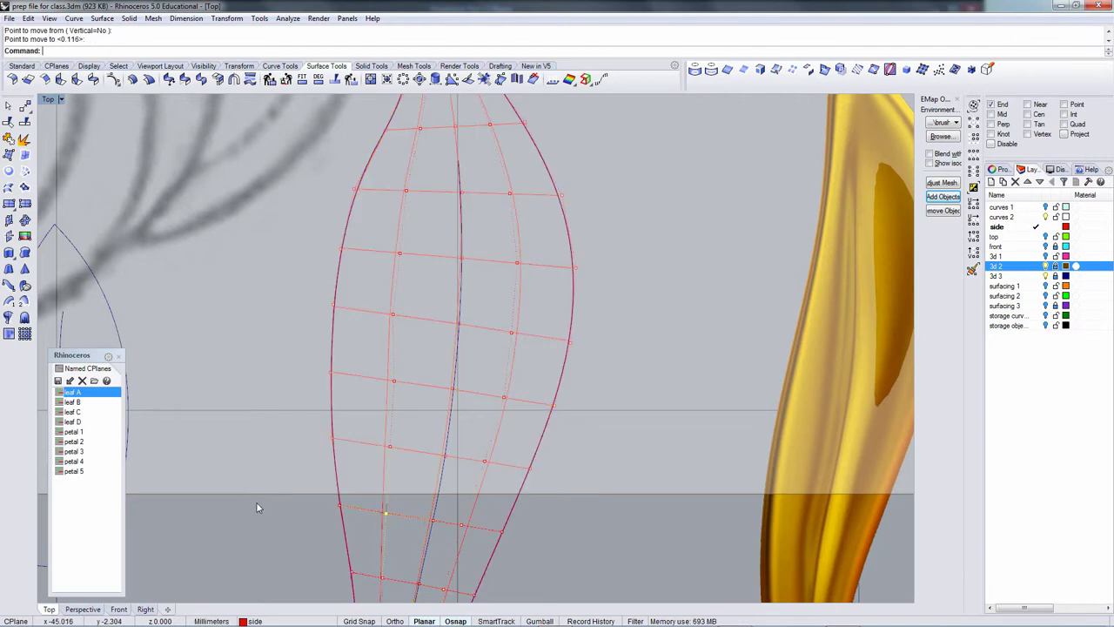
pyautogui.click(461, 527)
pyautogui.press('Return')
pyautogui.click(548, 547)
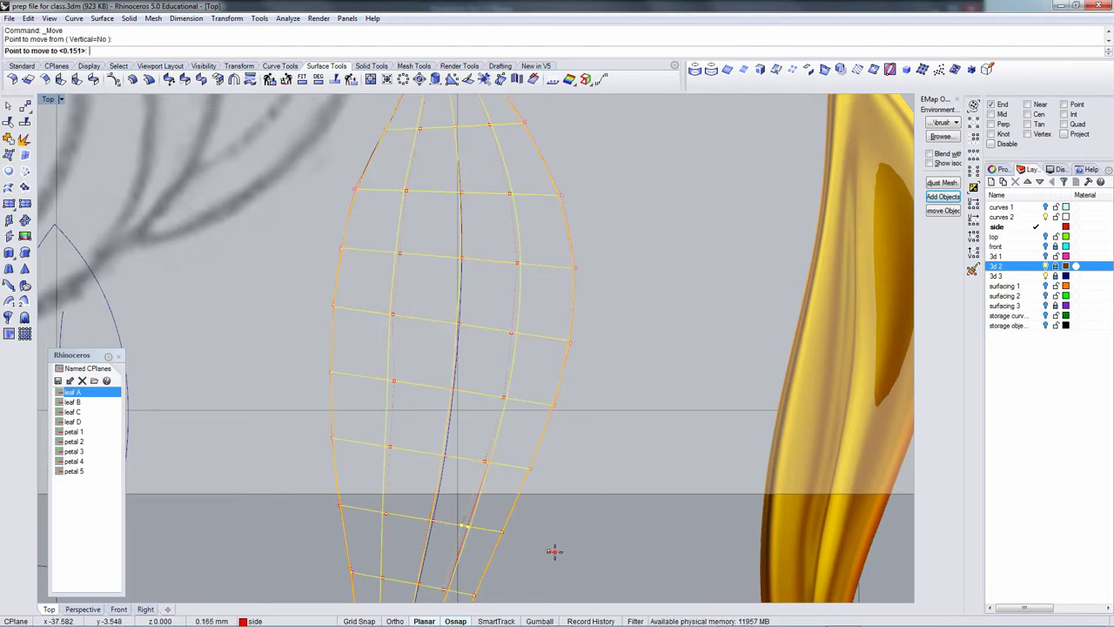
pyautogui.click(554, 550)
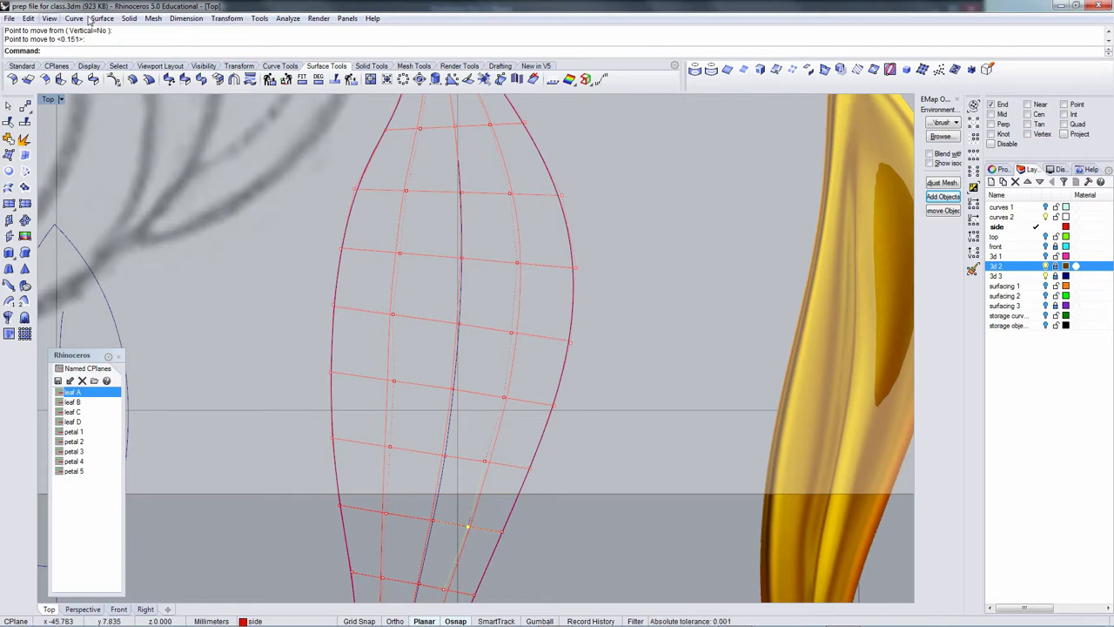
# Insert symmetrical U-direction knots in the leaf surface, between the inner isocurves and the centre curve.
pyautogui.click(29, 18)
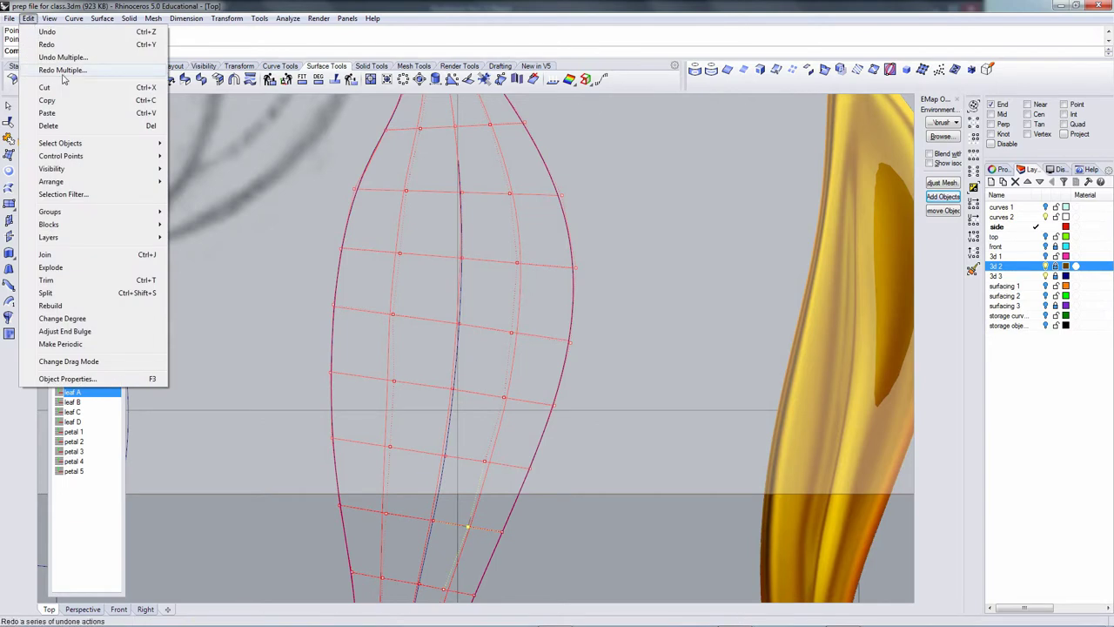
pyautogui.moveTo(90, 158)
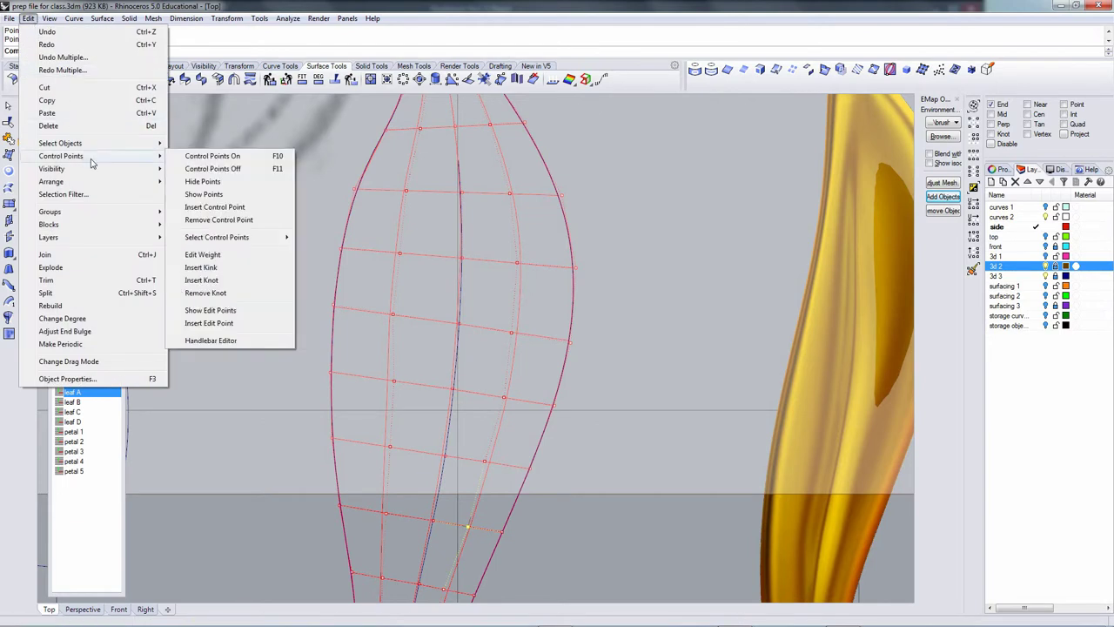
pyautogui.click(229, 281)
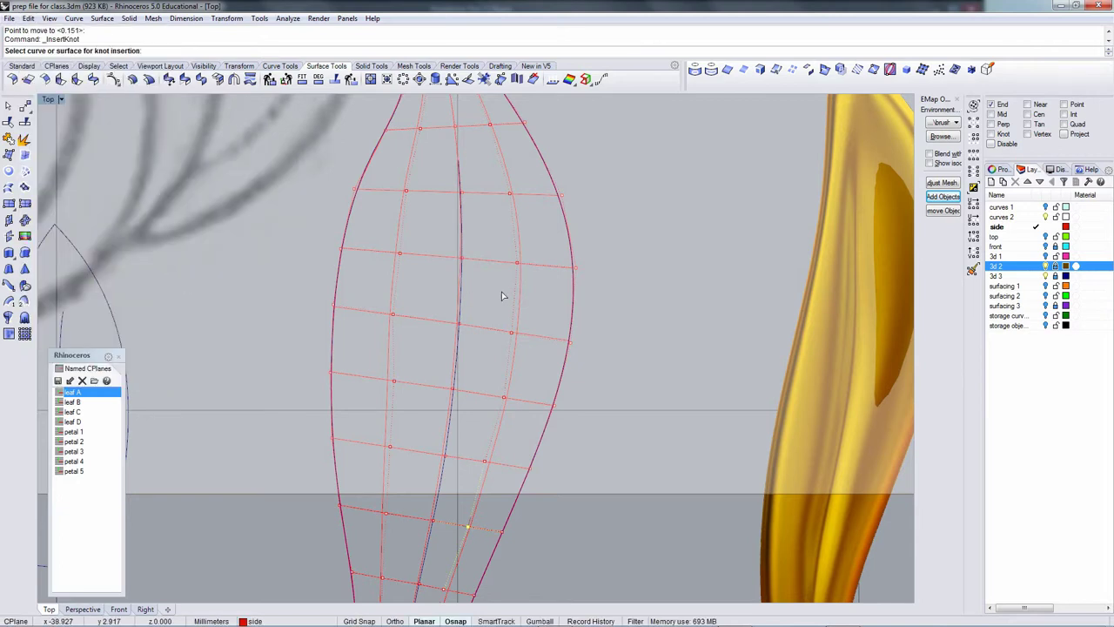
pyautogui.click(513, 272)
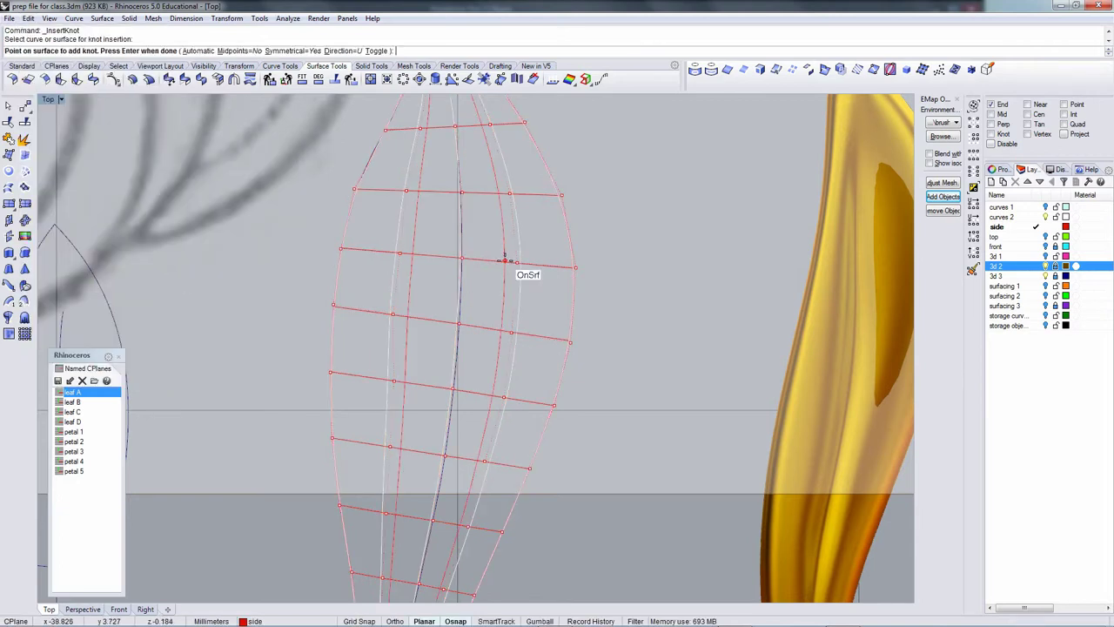
pyautogui.click(497, 317)
pyautogui.press('Return')
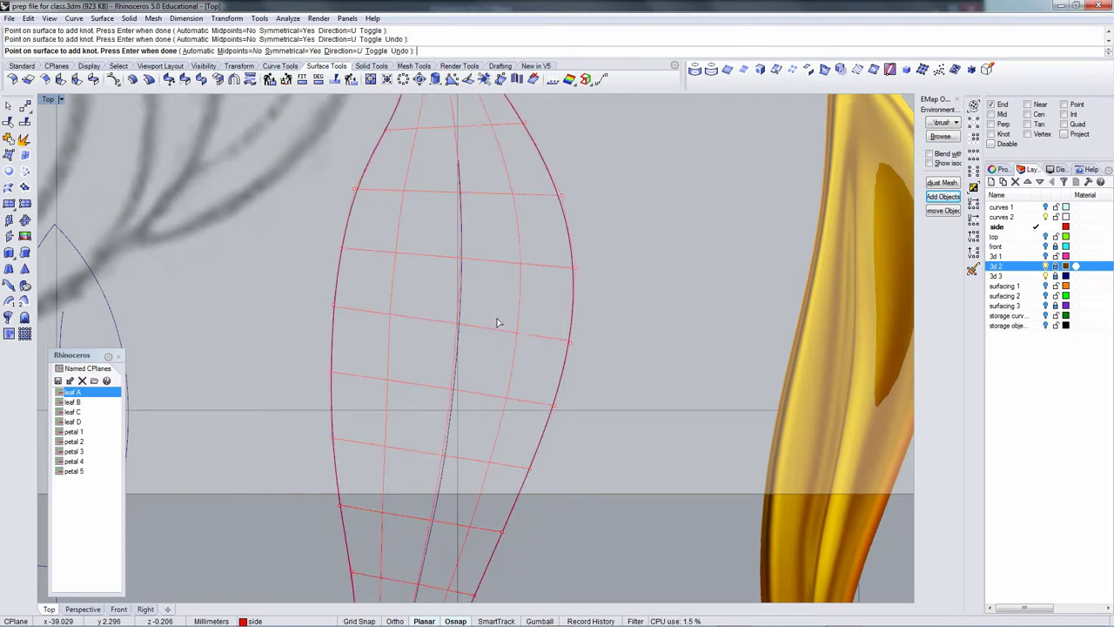
pyautogui.click(414, 448)
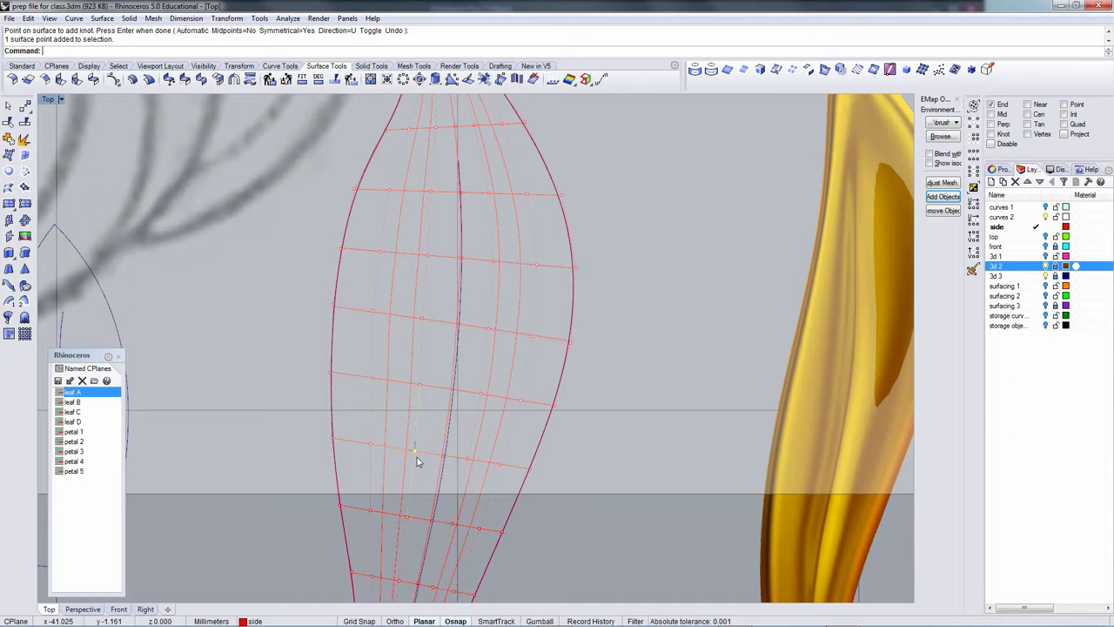
pyautogui.write('m')
pyautogui.press('Return')
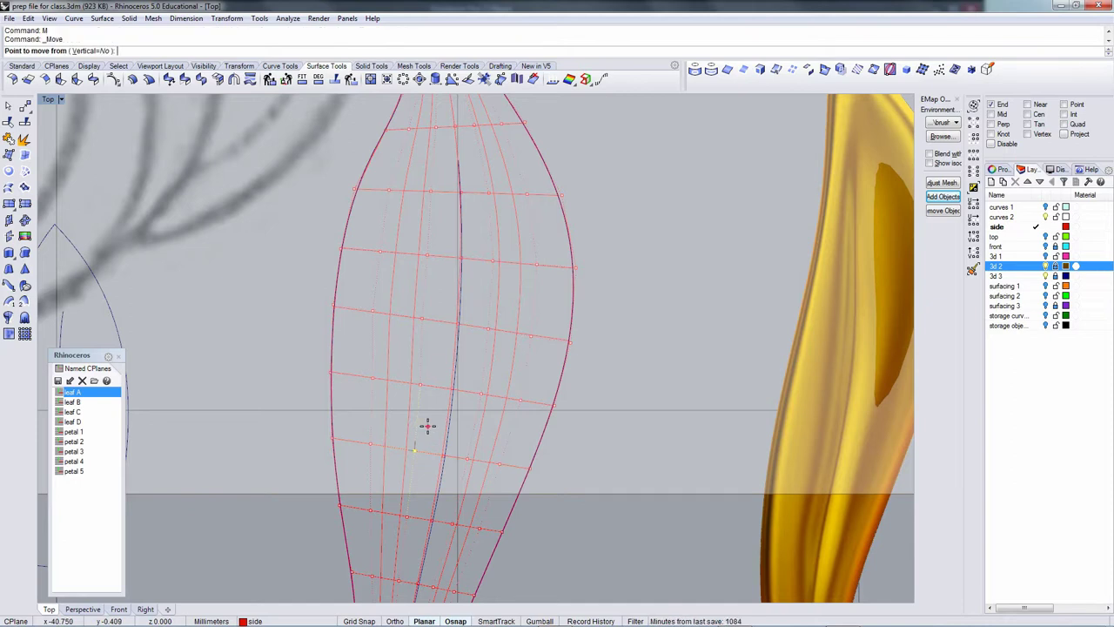
pyautogui.press('Escape')
pyautogui.press('Escape')
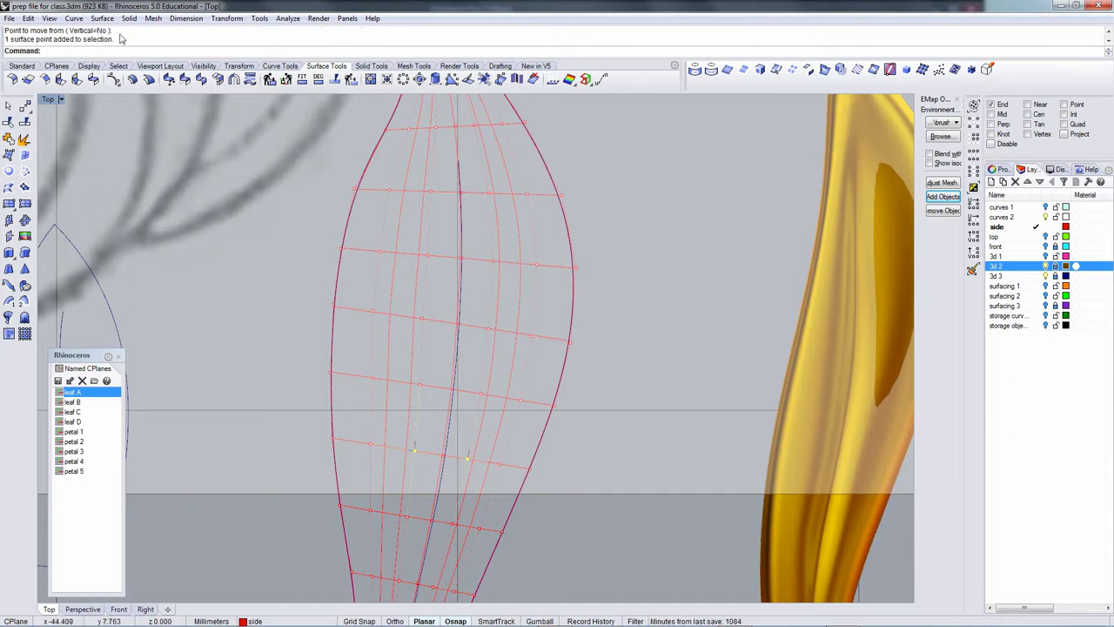
# Scale the two points flanking the centre curve below mid-length in 2D about their centre control point, by a factor of about 0.48.
pyautogui.click(237, 66)
pyautogui.click(93, 79)
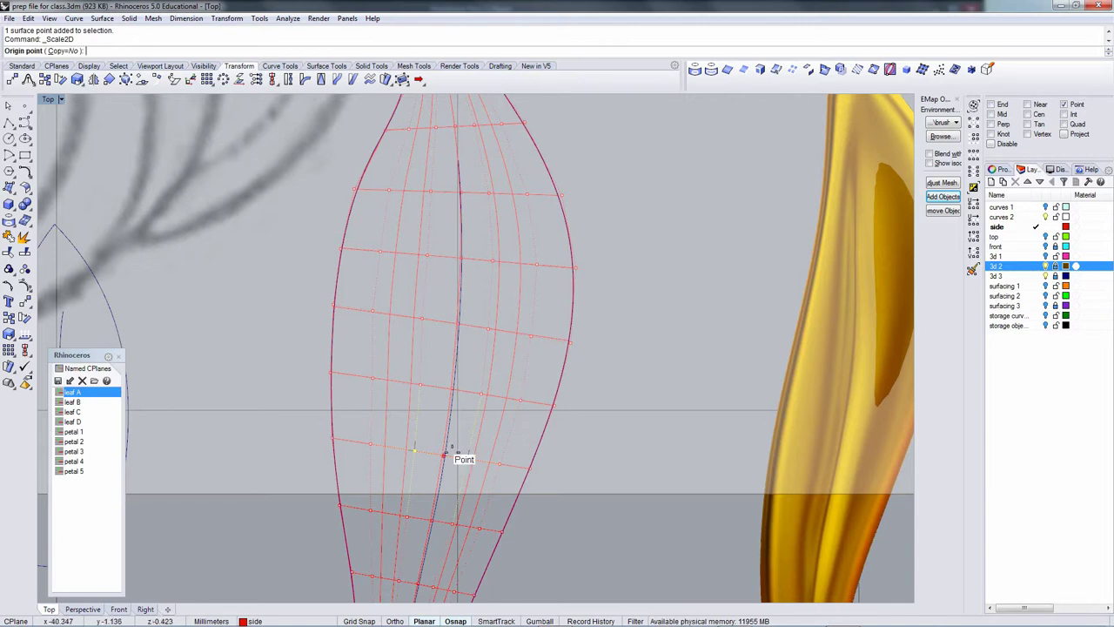
pyautogui.click(444, 455)
pyautogui.click(681, 375)
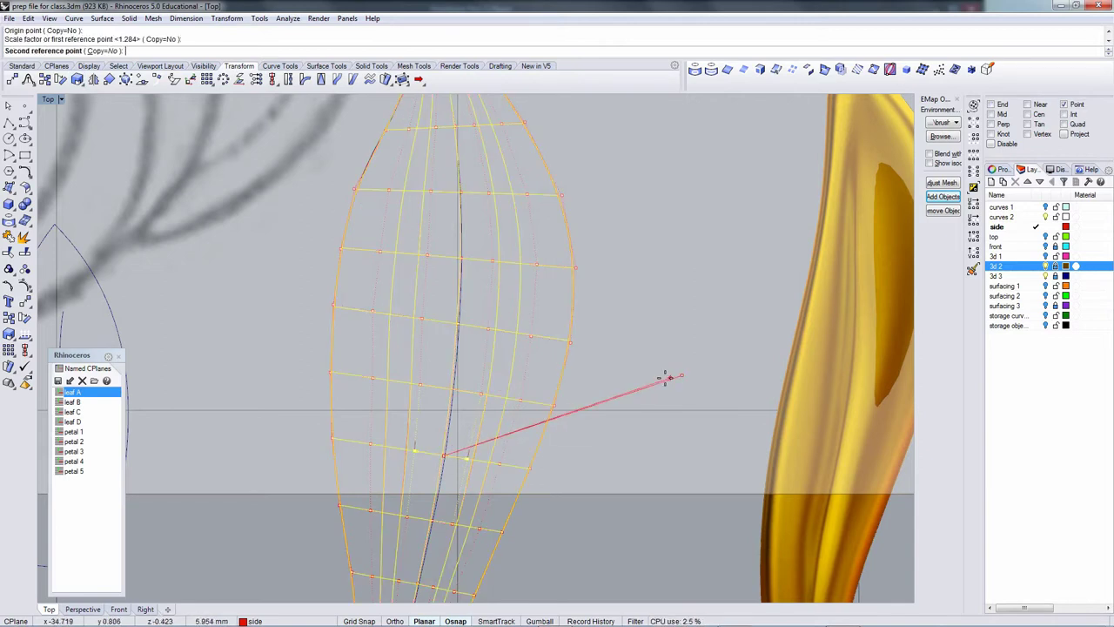
pyautogui.click(547, 398)
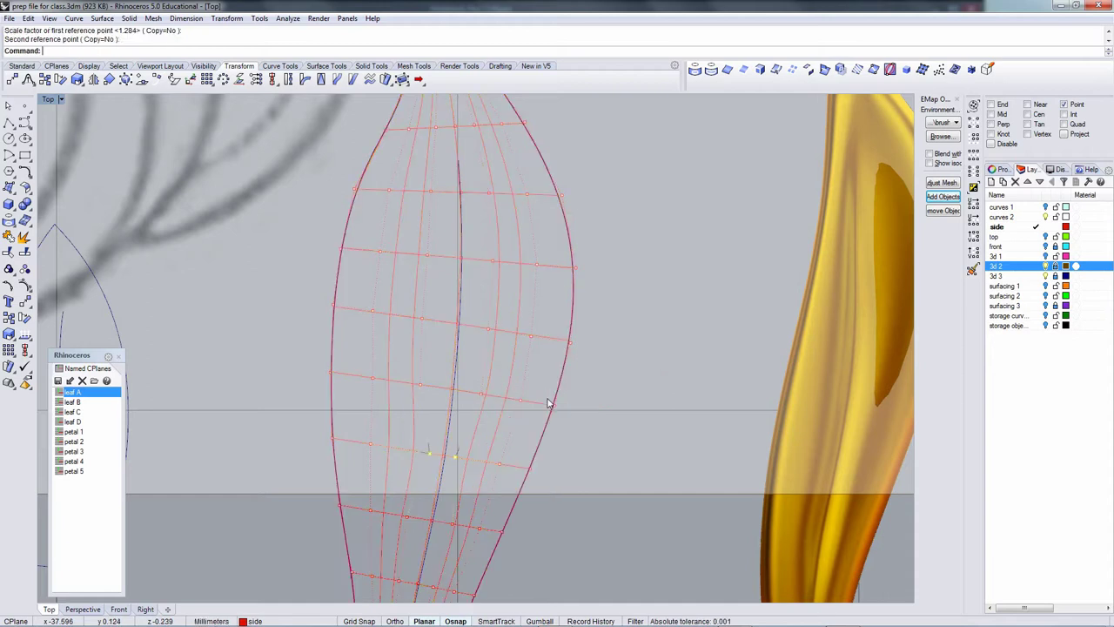
# Add that row's centre control point to the two scaled points and move all three about 0.048 mm sideways to align with the centre curve.
pyautogui.scroll(3, 464, 481)
pyautogui.click(433, 446)
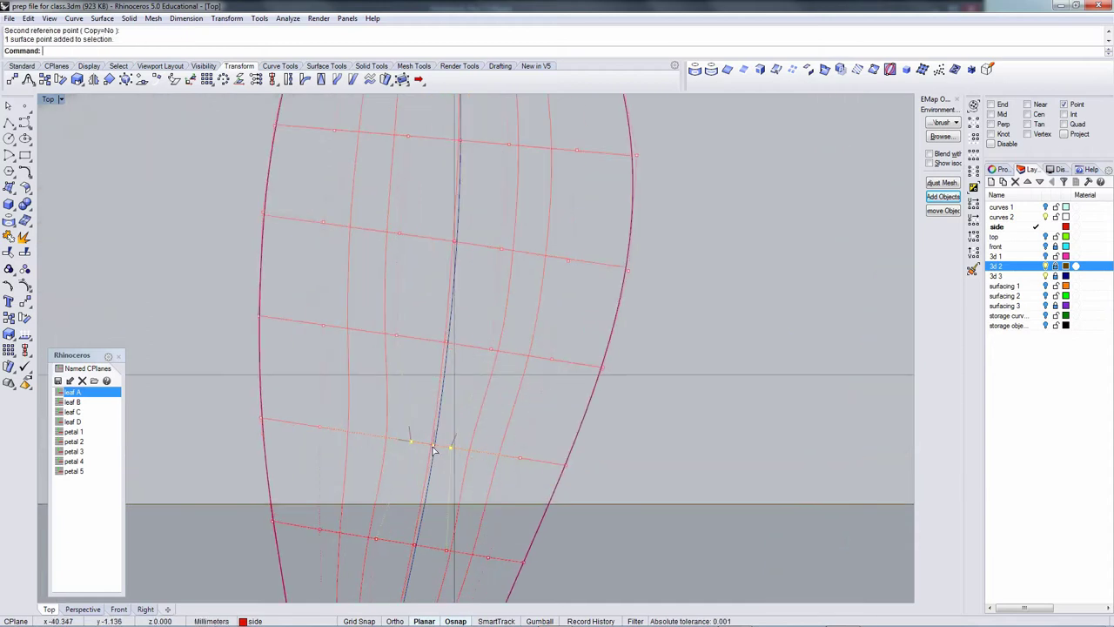
pyautogui.write('m')
pyautogui.press('Return')
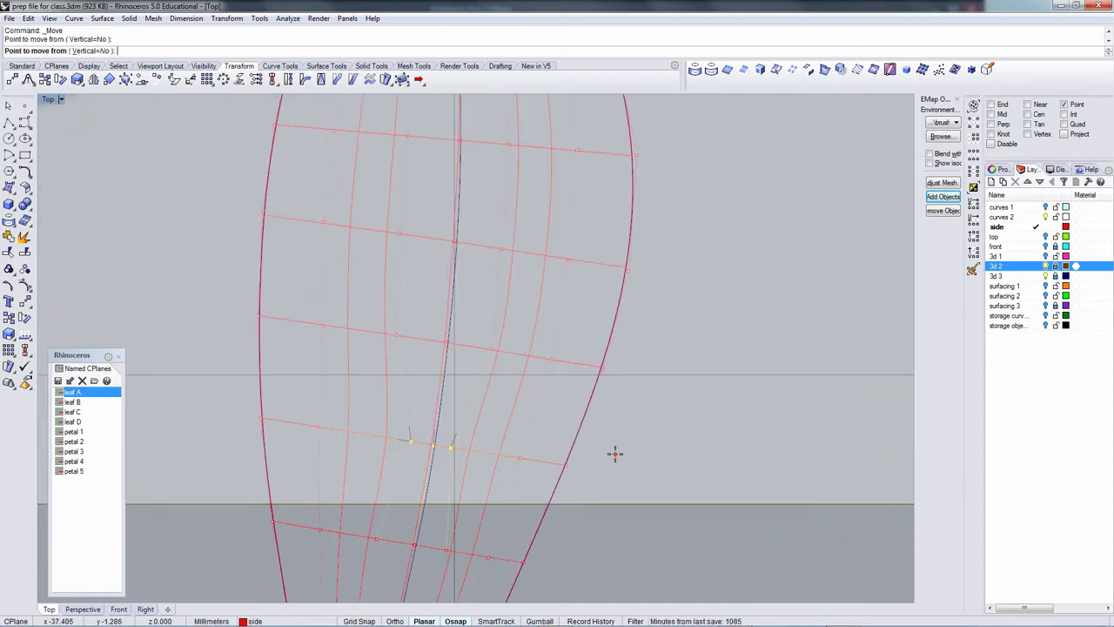
pyautogui.click(617, 458)
pyautogui.click(618, 458)
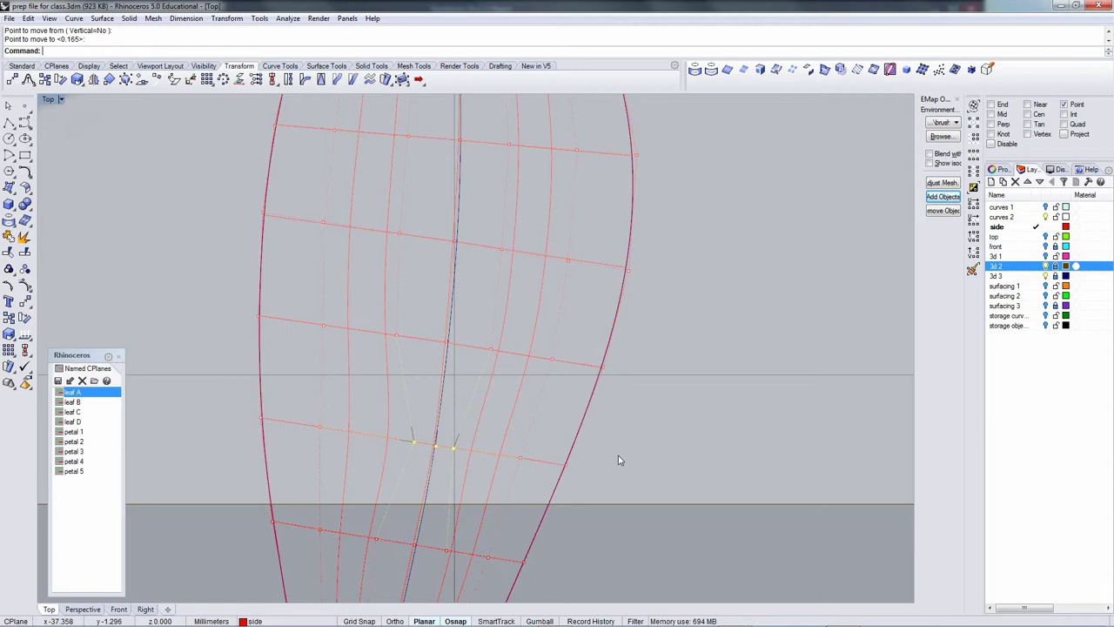
# Move the centre control point of the next cross row toward the stem about 0.047 mm to align it with the centre curve.
pyautogui.moveTo(472, 496); pyautogui.dragTo(461, 403, button='right')
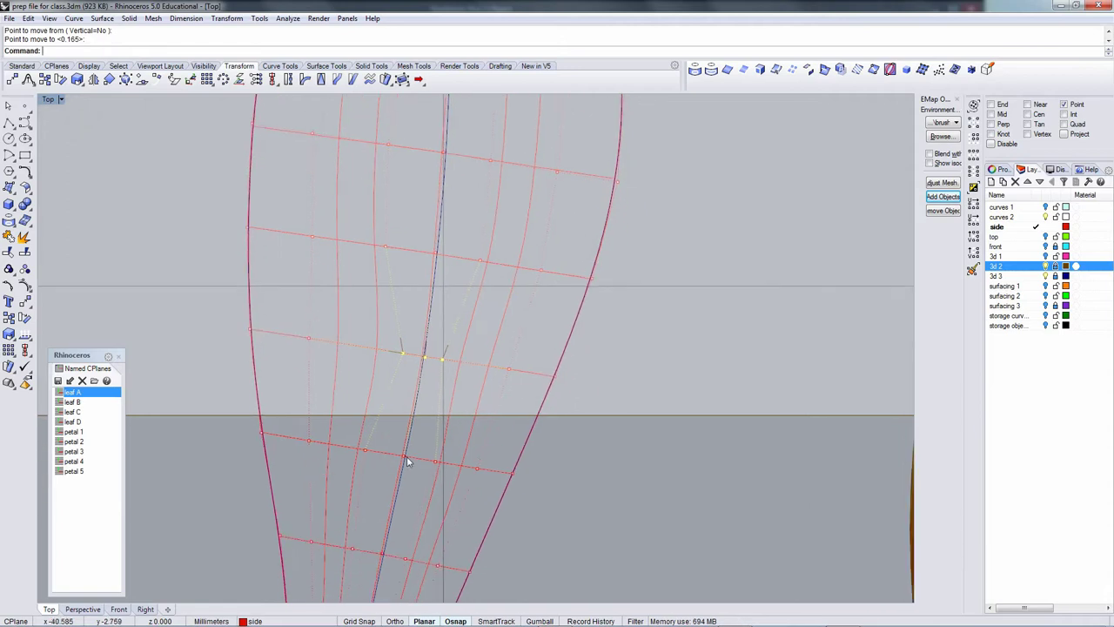
pyautogui.click(405, 456)
pyautogui.press('Return')
pyautogui.click(611, 466)
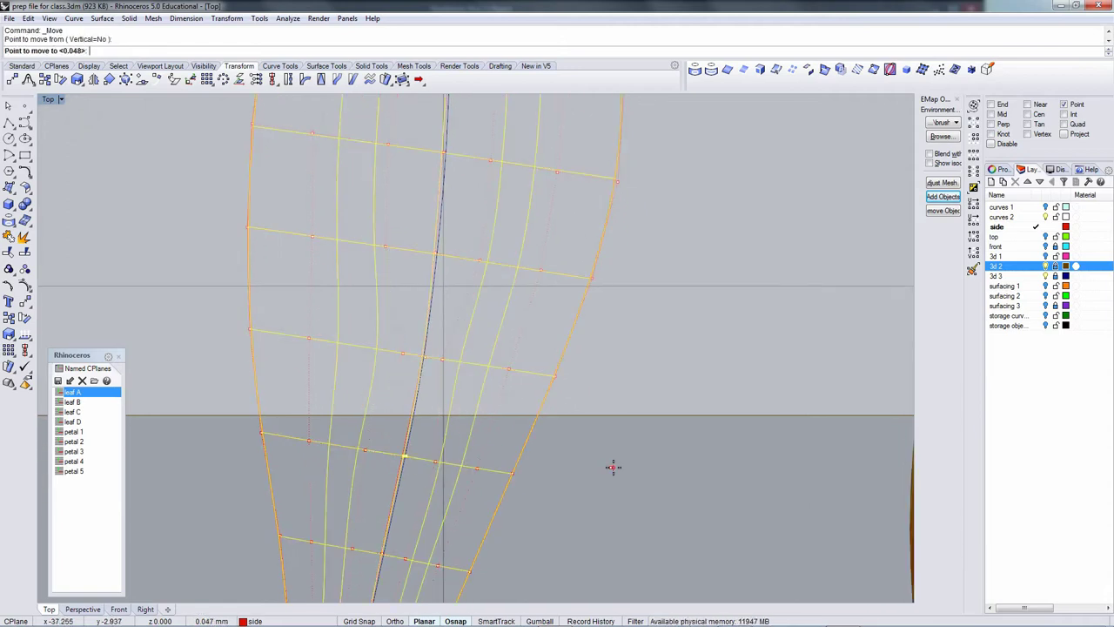
pyautogui.click(613, 468)
# Switch to the Perspective view and select the two points flanking the centre control point in the row just adjusted.
pyautogui.scroll(-3, 550, 418)
pyautogui.hotkey('ctrl', 'Tab')
pyautogui.moveTo(549, 425)
pyautogui.mouseDown(button='right')
pyautogui.moveTo(565, 411)
pyautogui.moveTo(555, 356)
pyautogui.moveTo(544, 472)
pyautogui.moveTo(532, 440)
pyautogui.moveTo(541, 455)
pyautogui.mouseUp(button='right')
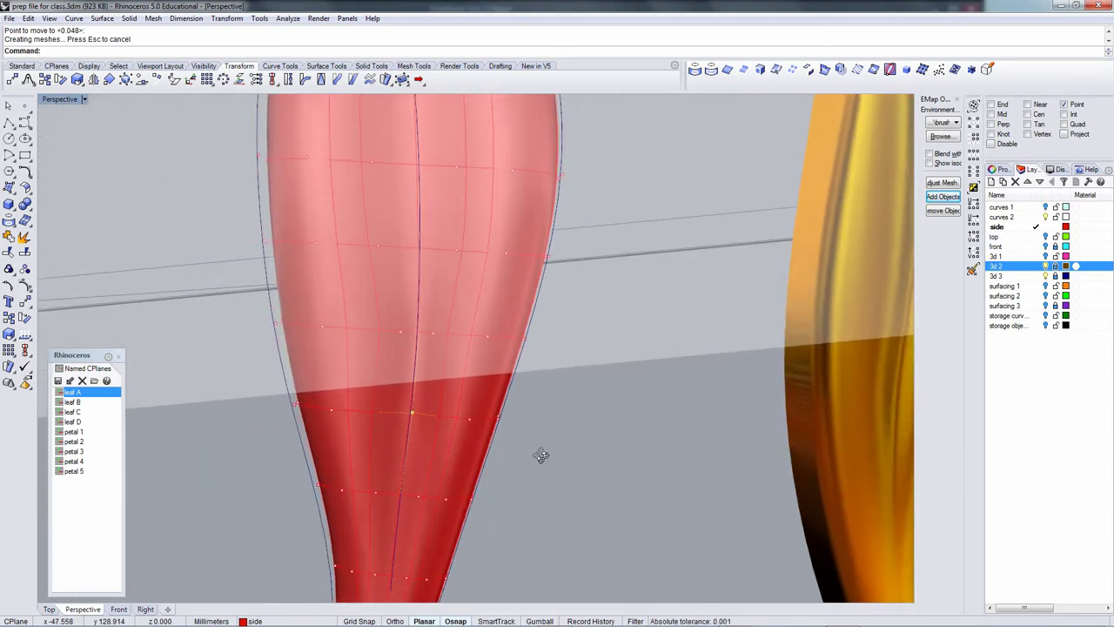
pyautogui.moveTo(445, 400); pyautogui.dragTo(454, 375, button='right')
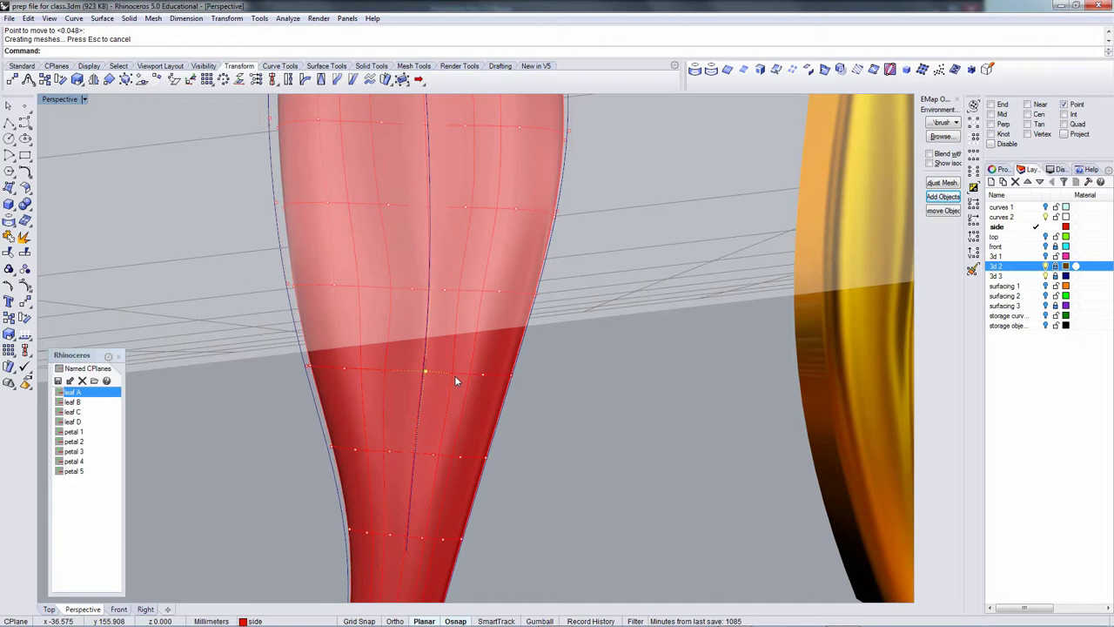
pyautogui.click(453, 374)
pyautogui.keyDown('shift'); pyautogui.click(389, 374); pyautogui.keyUp('shift')
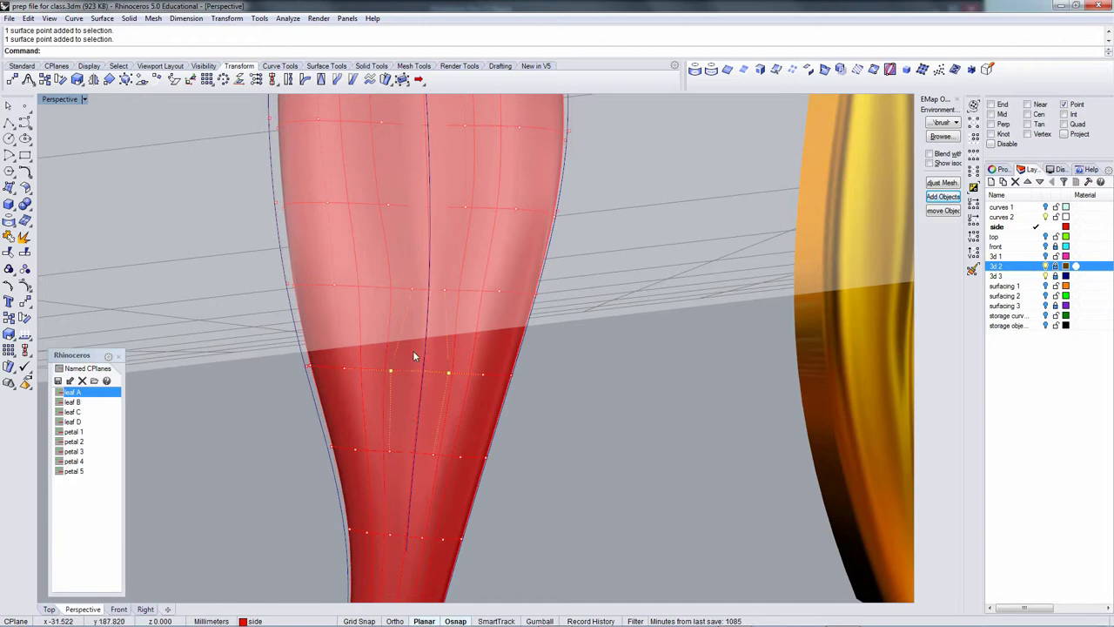
pyautogui.rightClick(228, 50)
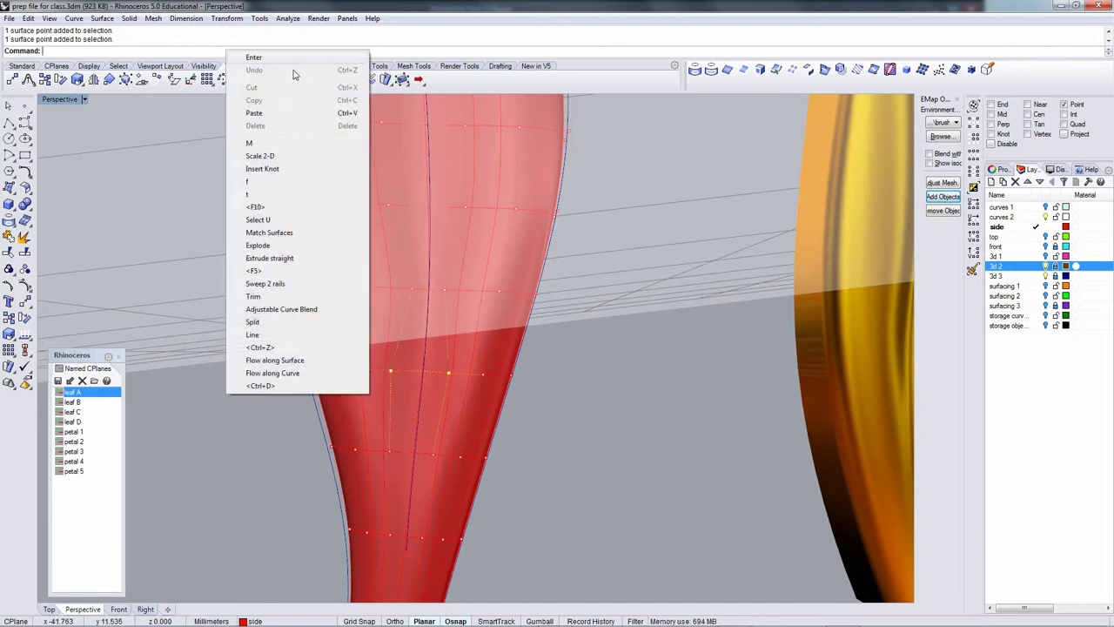
pyautogui.click(265, 158)
pyautogui.click(470, 373)
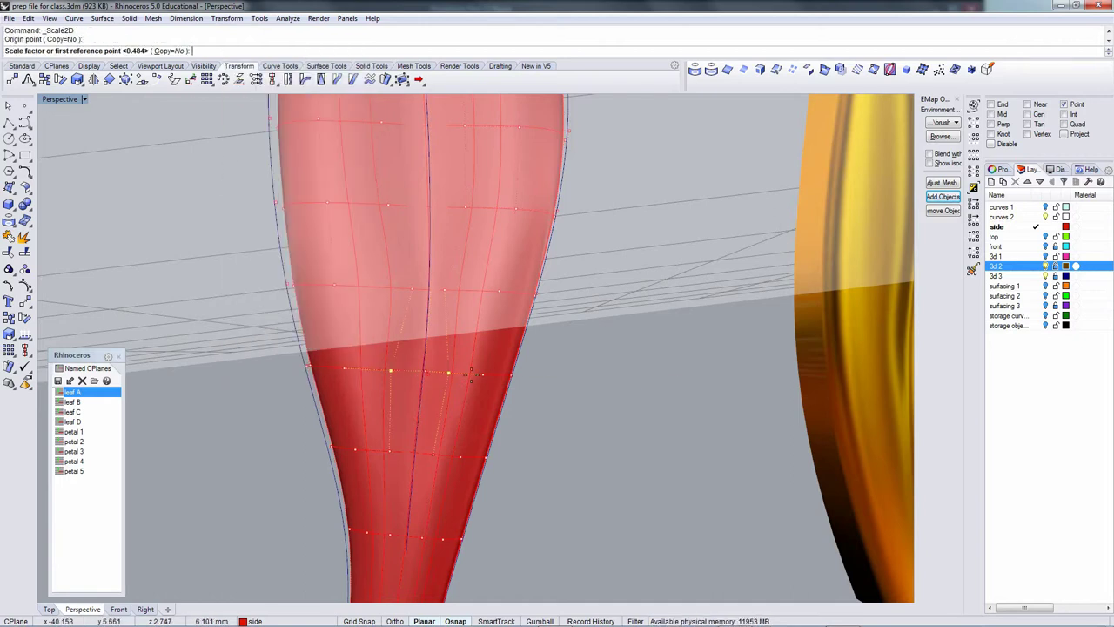
pyautogui.click(684, 384)
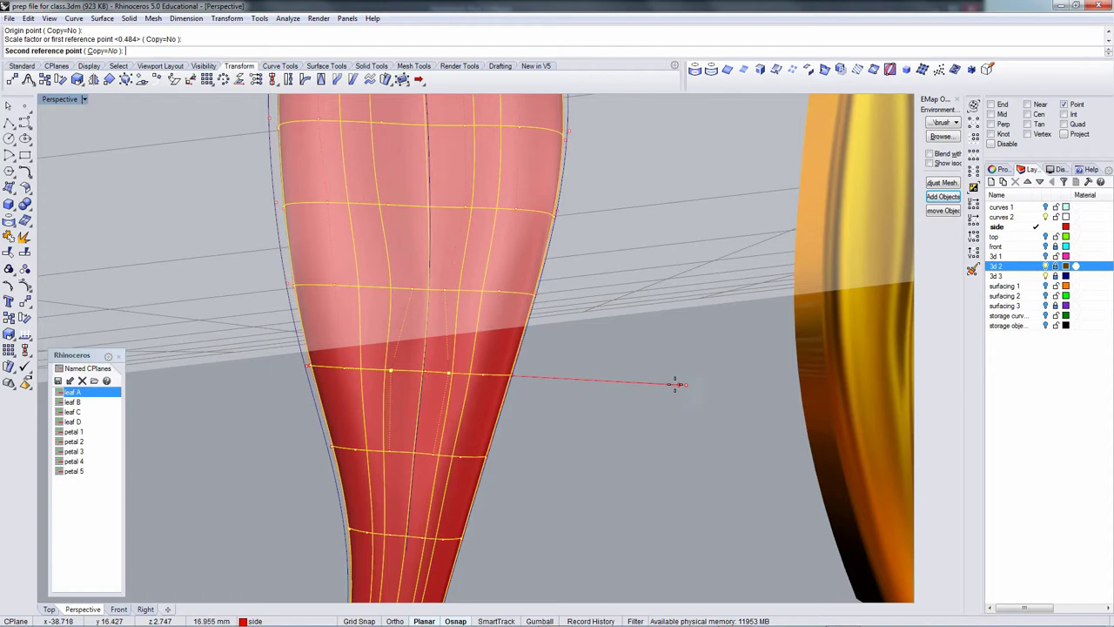
pyautogui.click(559, 414)
# Set the construction plane to World Top and scale the two selected points in 2D toward their centre point by a factor of about 0.495.
pyautogui.press('Return')
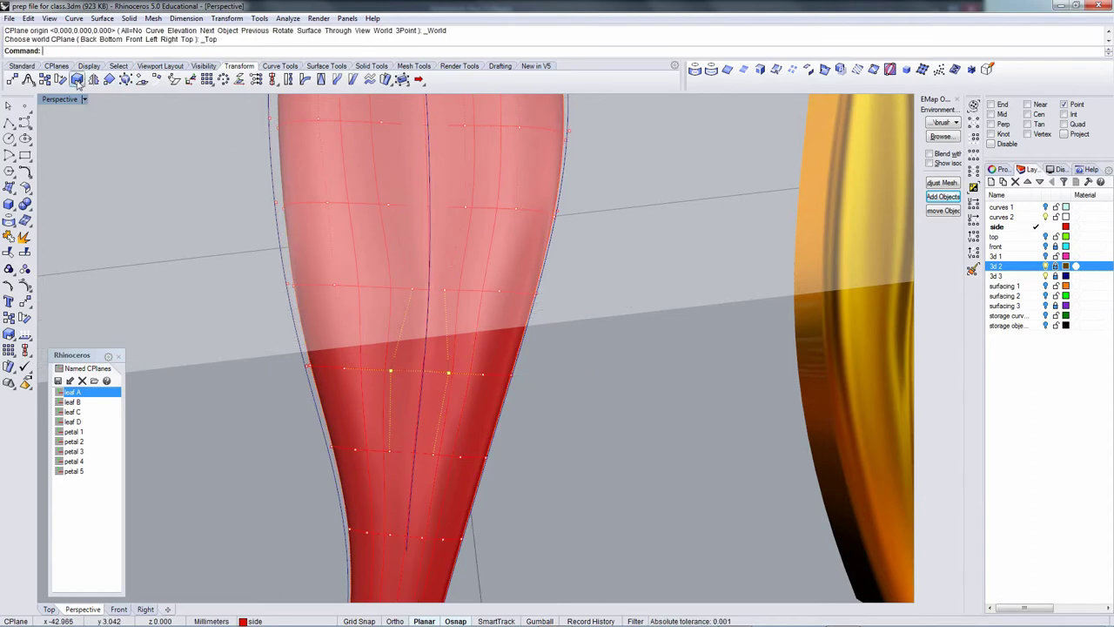
pyautogui.click(77, 81)
pyautogui.click(424, 361)
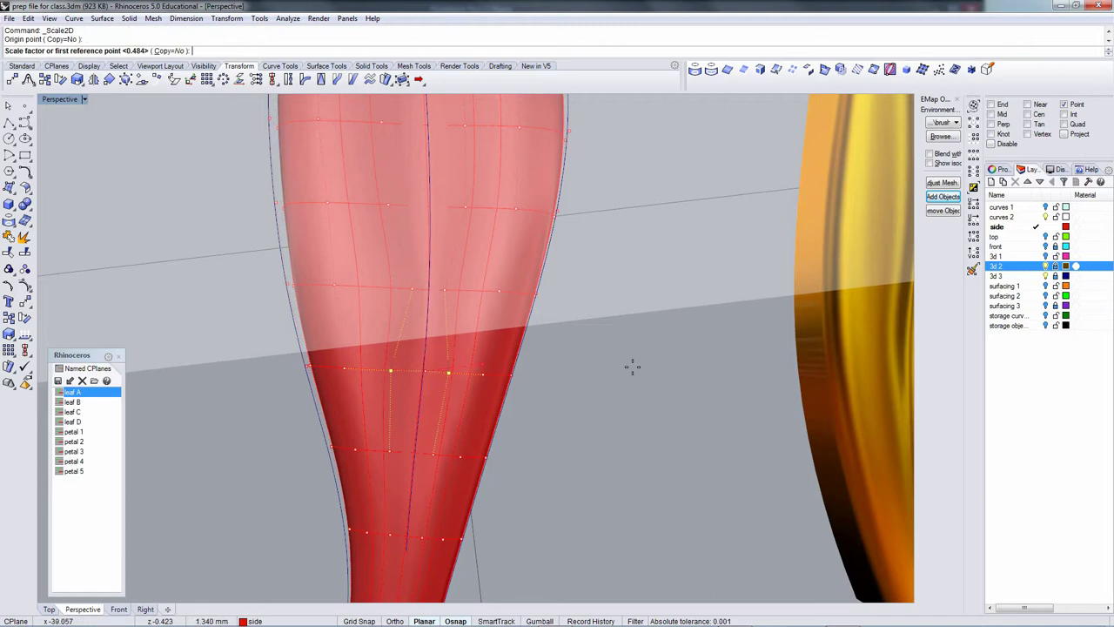
pyautogui.click(711, 374)
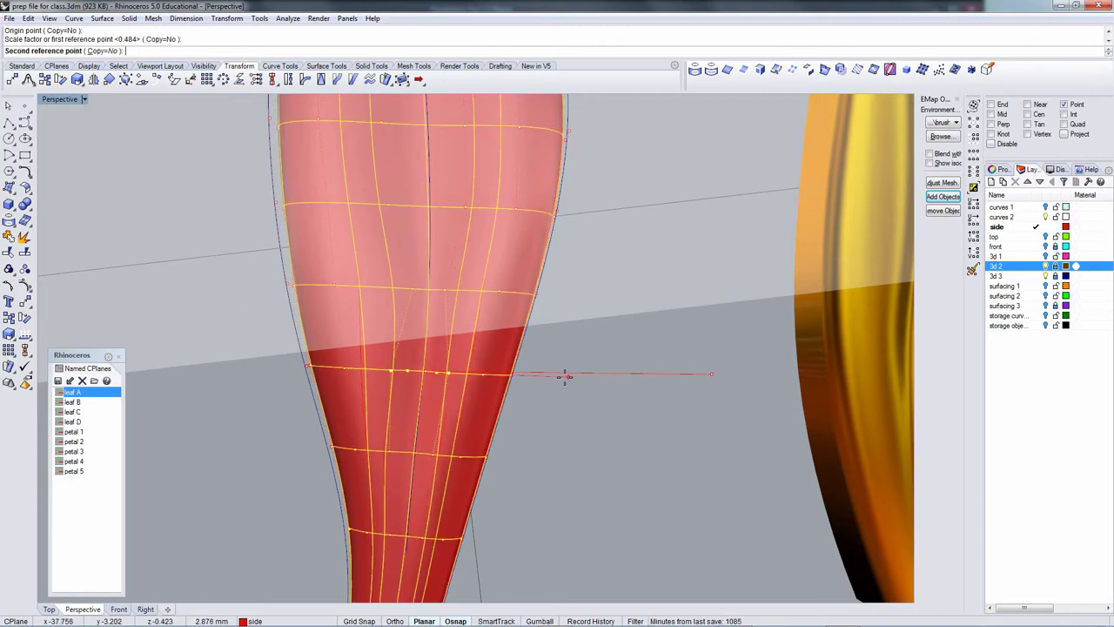
pyautogui.click(566, 376)
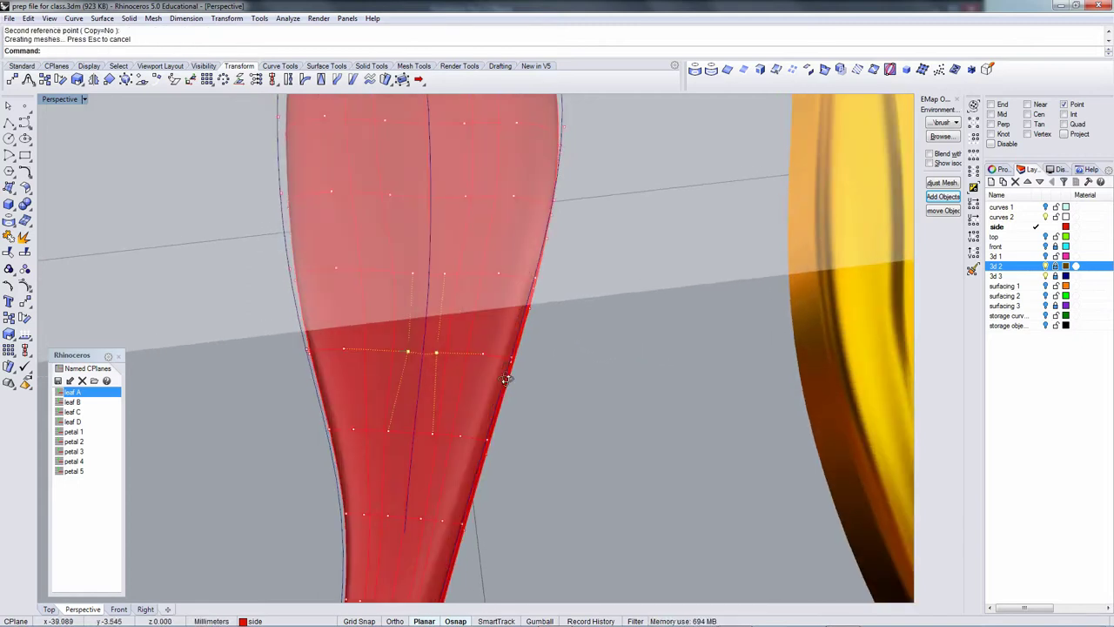
# Scale the two control points flanking the centre in the next row toward the stem in 2D by a factor of about 0.5.
pyautogui.click(392, 428)
pyautogui.keyDown('shift'); pyautogui.click(434, 429); pyautogui.keyUp('shift')
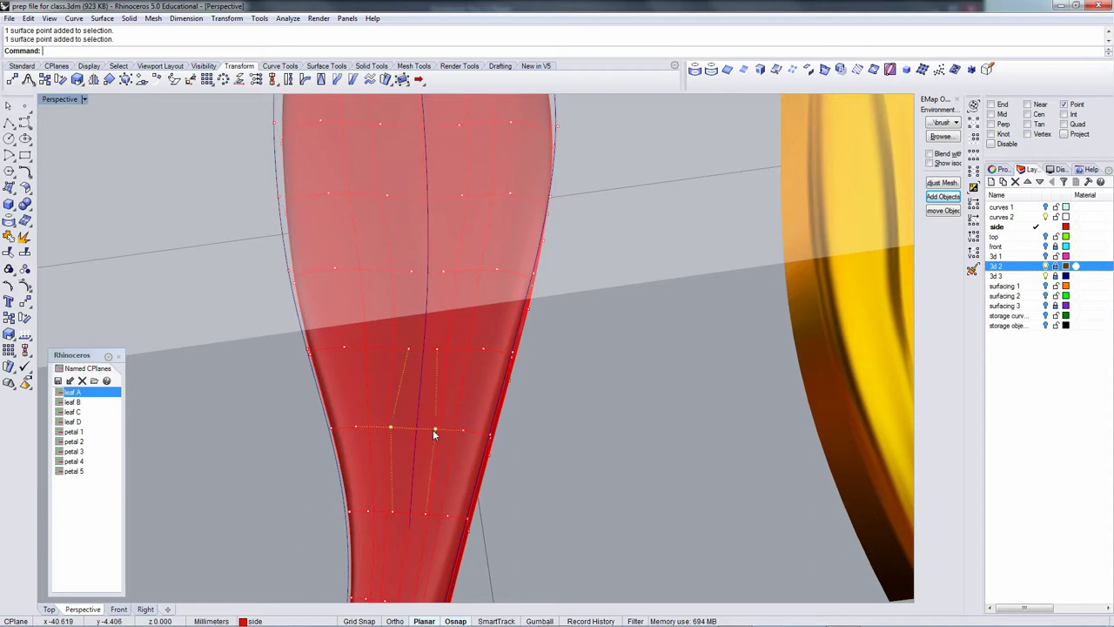
pyautogui.rightClick(434, 429)
pyautogui.click(416, 428)
pyautogui.click(649, 415)
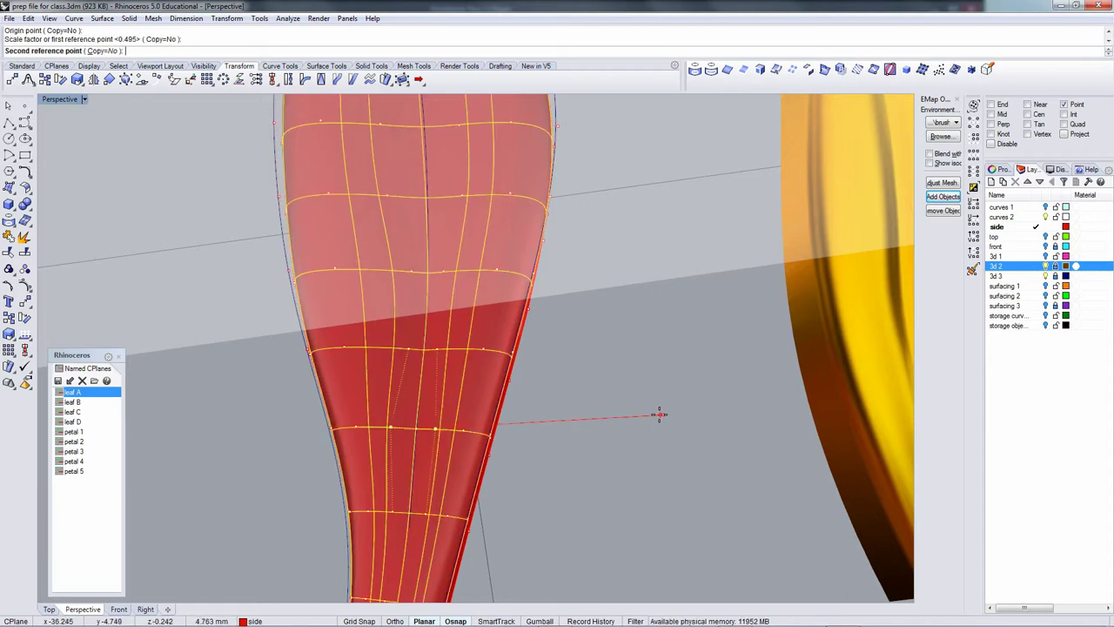
pyautogui.click(535, 433)
# Scale the two valley-flanking points of a row in the leaf's middle toward their centre point by a factor of about 0.591.
pyautogui.moveTo(453, 429); pyautogui.dragTo(438, 324, button='right')
pyautogui.keyDown('shift'); pyautogui.moveTo(425, 279); pyautogui.dragTo(400, 418, button='right'); pyautogui.keyUp('shift')
pyautogui.moveTo(397, 375); pyautogui.dragTo(415, 391, button='right')
pyautogui.click(361, 355)
pyautogui.keyDown('shift'); pyautogui.click(432, 359); pyautogui.keyUp('shift')
pyautogui.rightClick(432, 363)
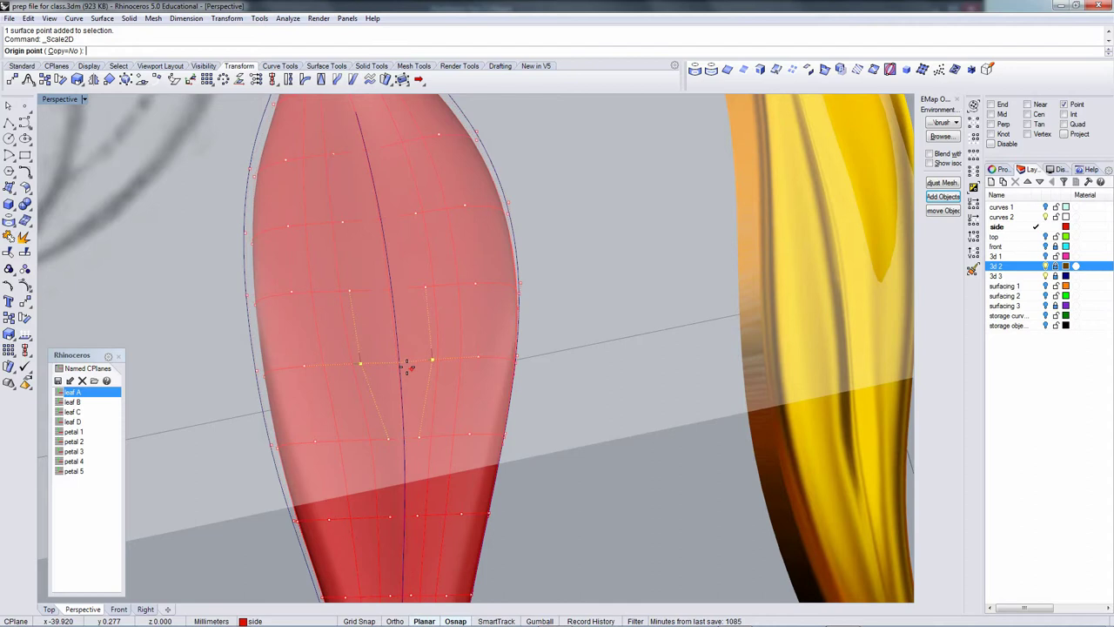
pyautogui.click(404, 365)
pyautogui.click(617, 345)
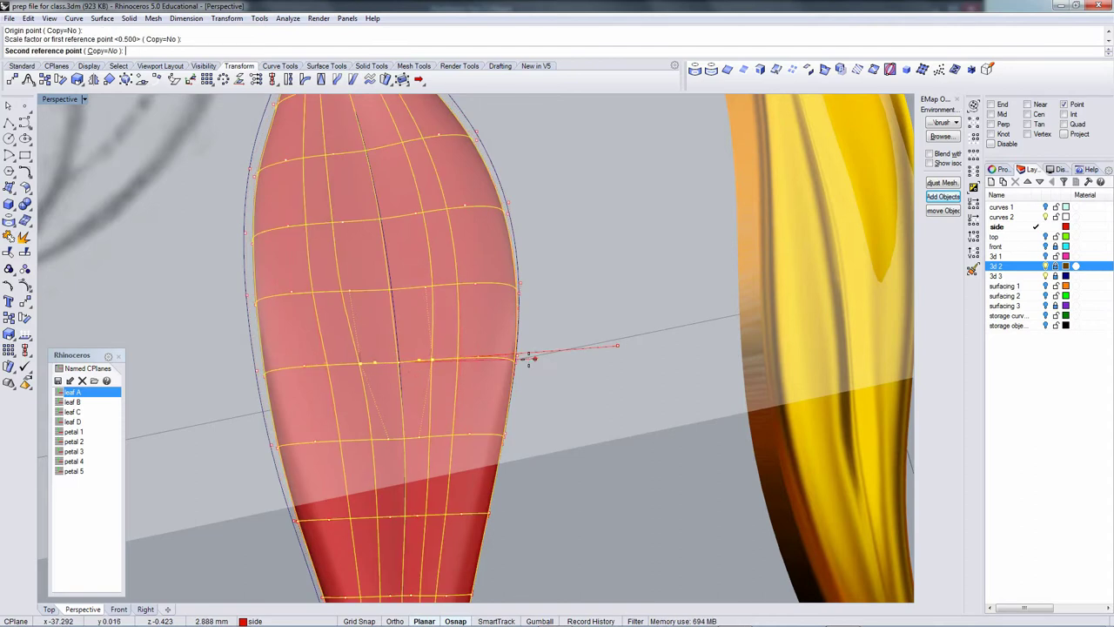
pyautogui.click(528, 356)
# Scale the two centre-flanking points of the following row toward the tip in 2D by a factor of about 0.663.
pyautogui.moveTo(528, 356); pyautogui.dragTo(445, 410, button='right')
pyautogui.click(342, 298)
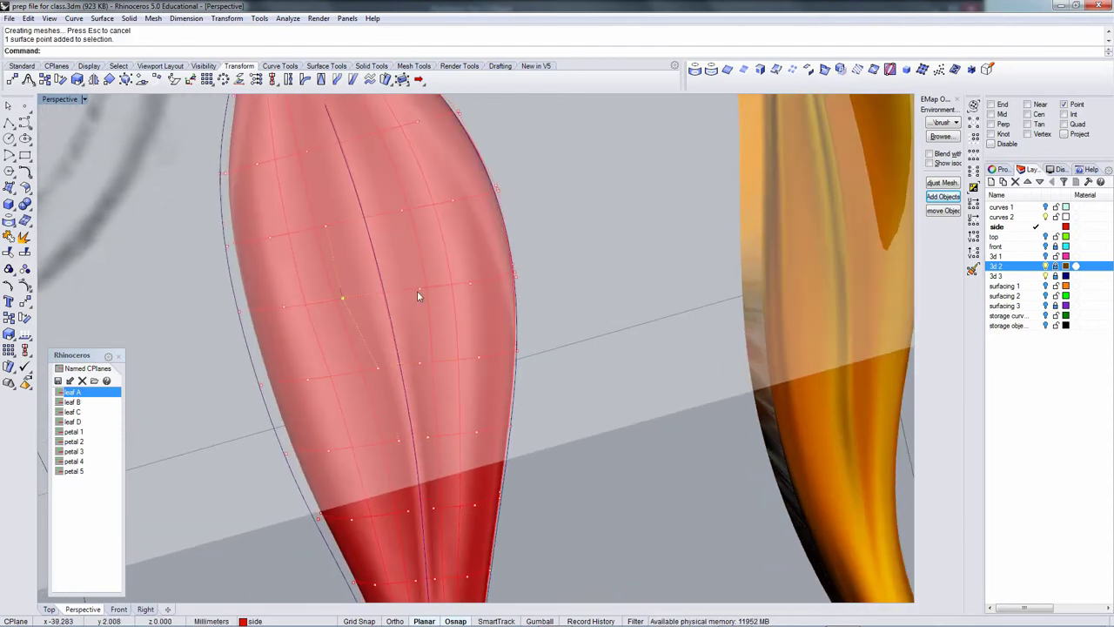
pyautogui.keyDown('shift'); pyautogui.click(417, 289); pyautogui.keyUp('shift')
pyautogui.press('Return')
pyautogui.click(383, 294)
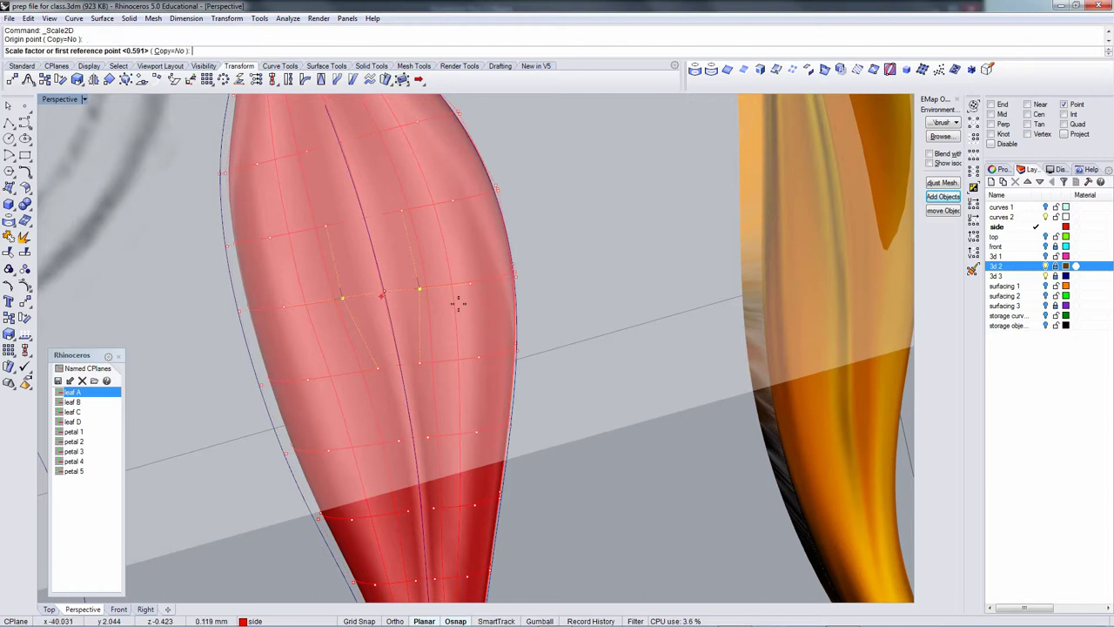
pyautogui.click(636, 307)
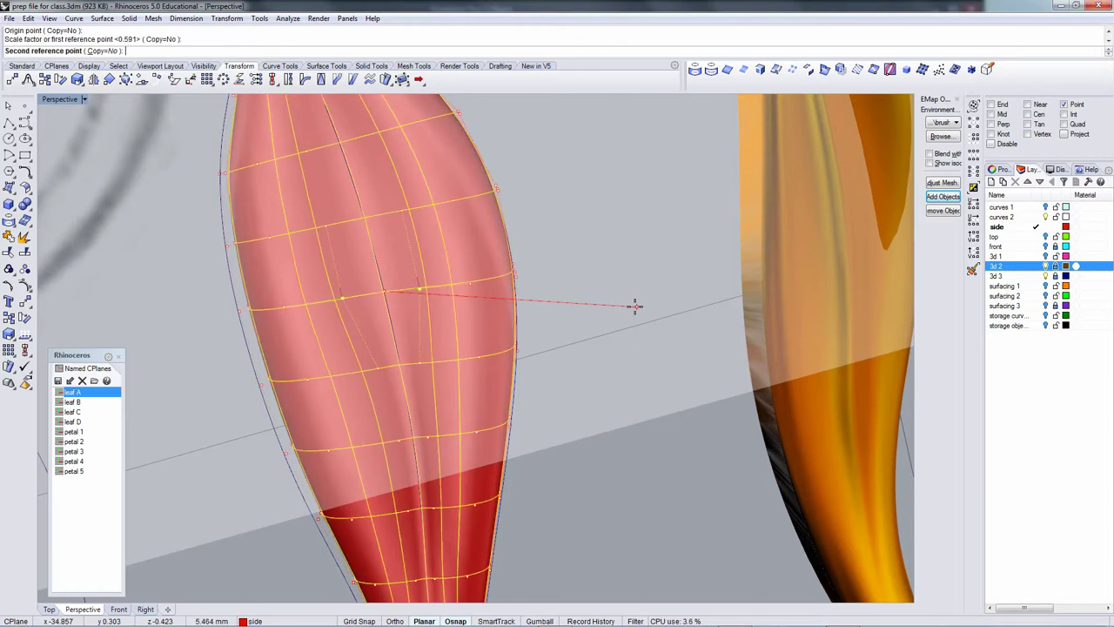
pyautogui.click(549, 320)
# Select the flanking points of the next unscaled row toward the tip and scale them toward the centre curve by about 0.423.
pyautogui.moveTo(437, 356); pyautogui.dragTo(337, 295, button='right')
pyautogui.click(296, 299)
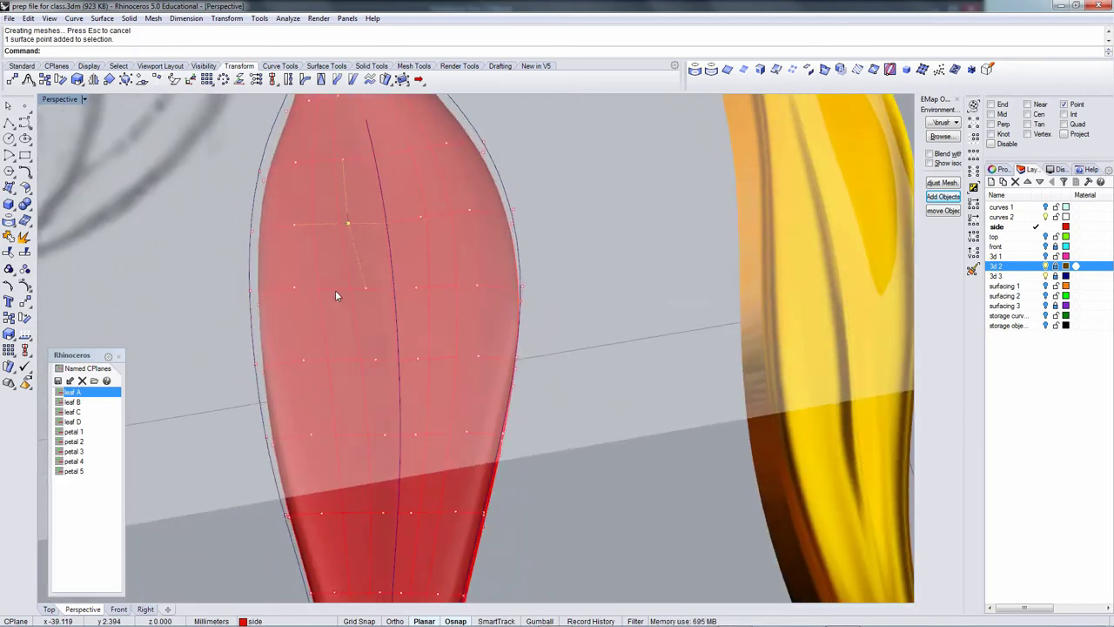
pyautogui.scroll(-10, 377, 272)
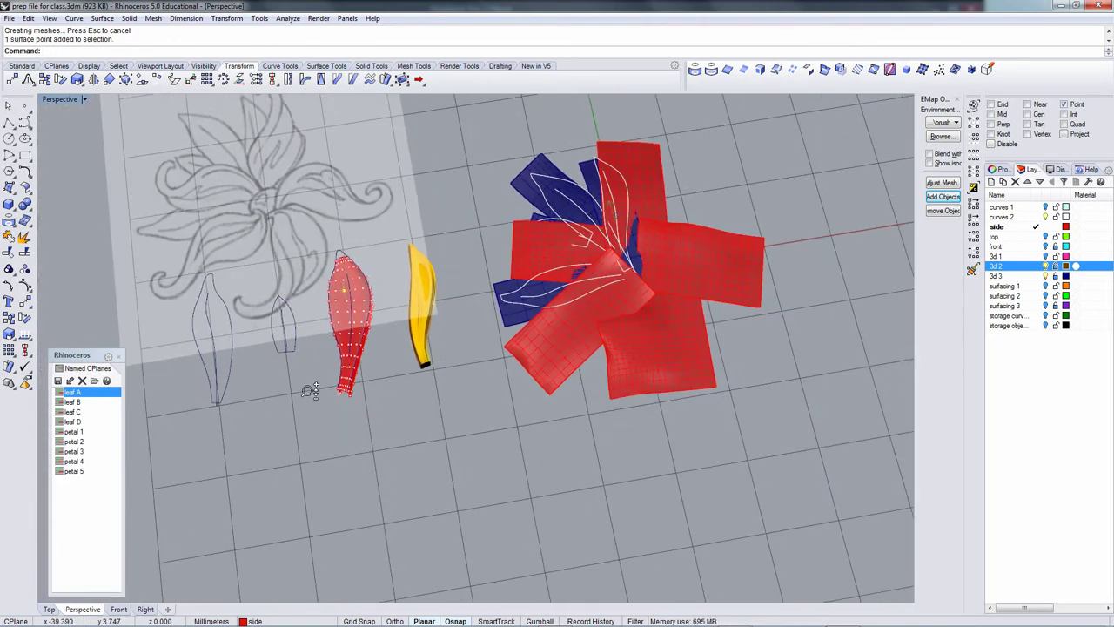
pyautogui.scroll(8, 311, 388)
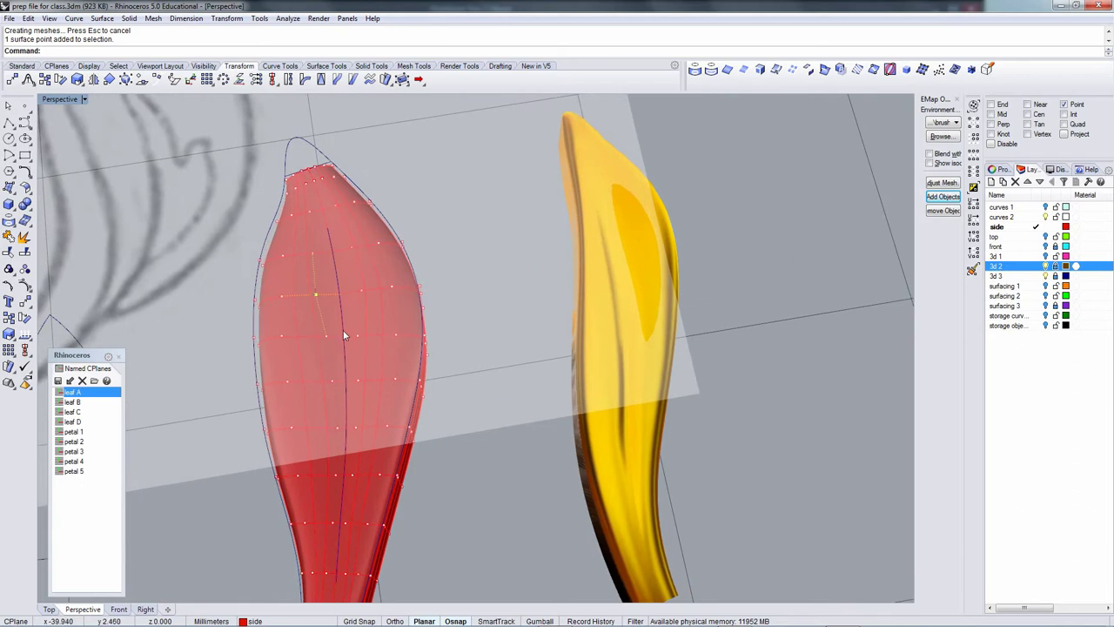
pyautogui.click(361, 339)
pyautogui.keyDown('shift'); pyautogui.click(322, 338); pyautogui.keyUp('shift')
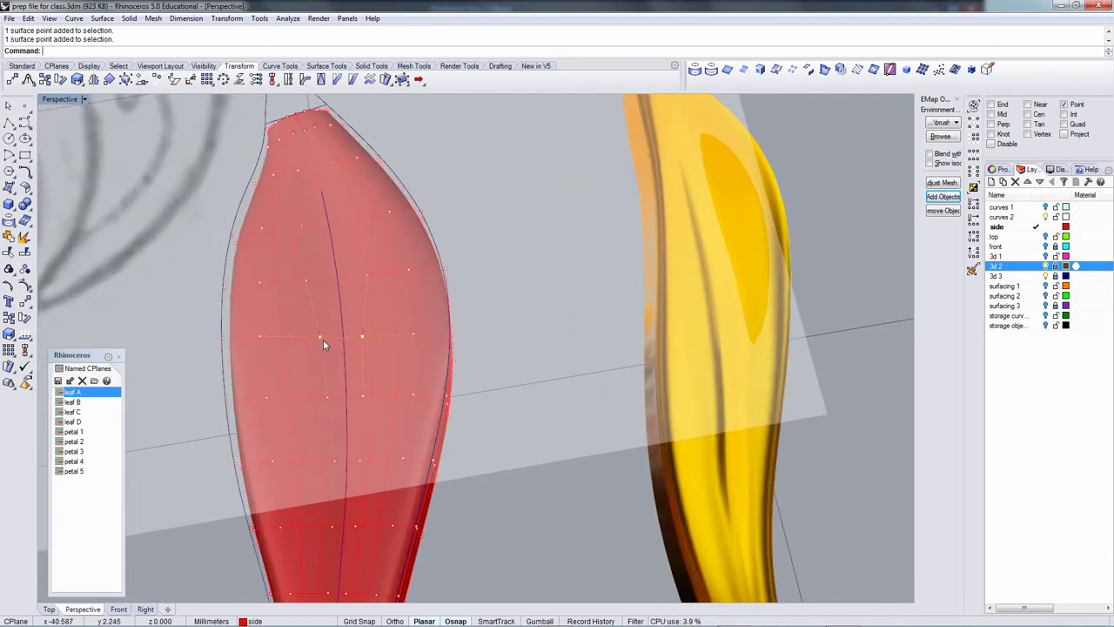
pyautogui.rightClick(324, 340)
pyautogui.click(344, 337)
pyautogui.click(547, 342)
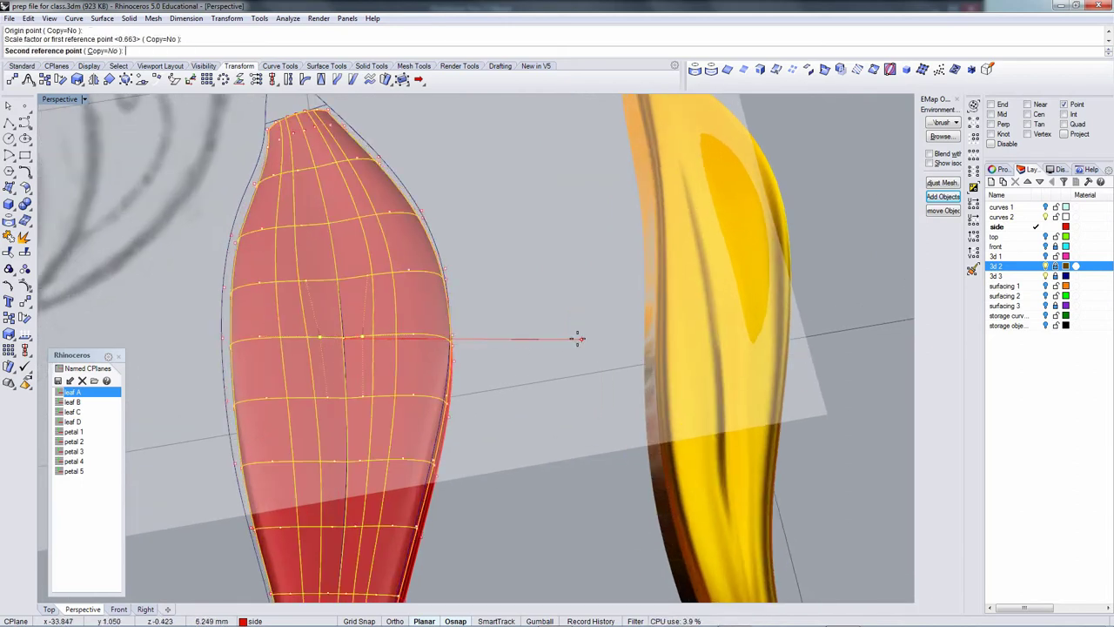
pyautogui.click(442, 356)
# Pull the flanking points of the next row in the leaf's upper part toward their centre point with a 2D scale of about 0.279.
pyautogui.moveTo(442, 356); pyautogui.dragTo(344, 320, button='right')
pyautogui.scroll(5, 344, 321)
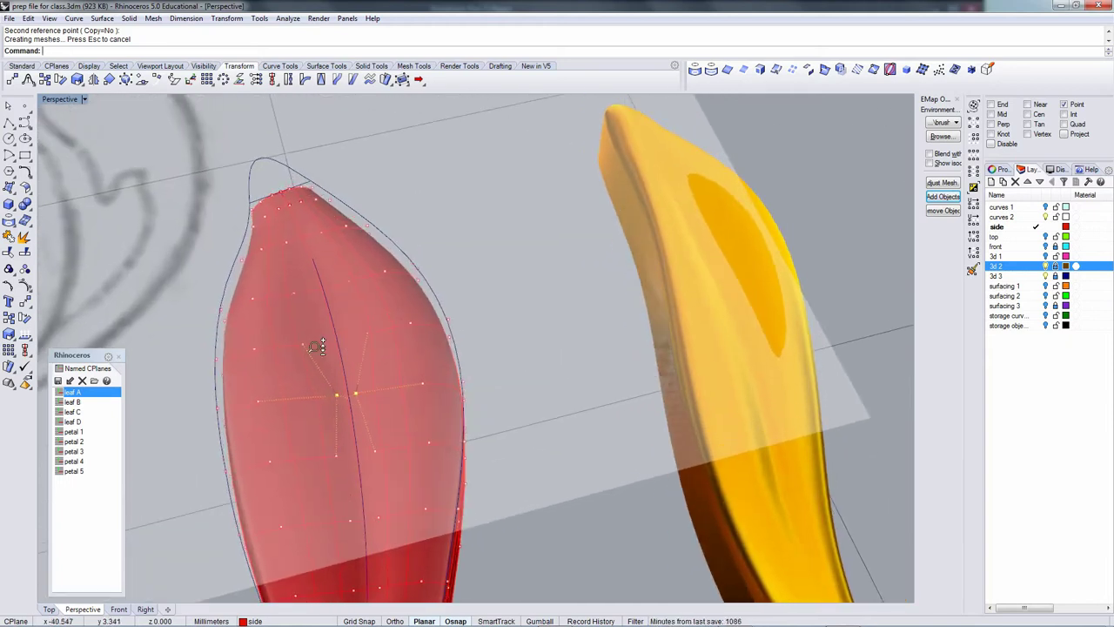
pyautogui.click(296, 337)
pyautogui.keyDown('shift'); pyautogui.click(401, 321); pyautogui.keyUp('shift')
pyautogui.press('Return')
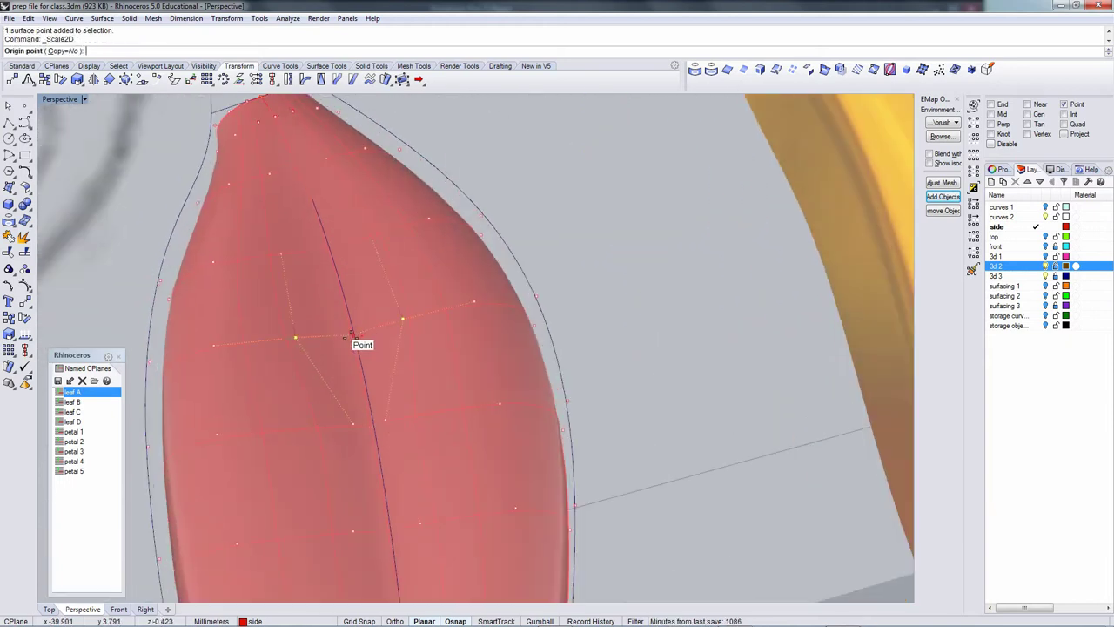
pyautogui.click(352, 333)
pyautogui.click(646, 320)
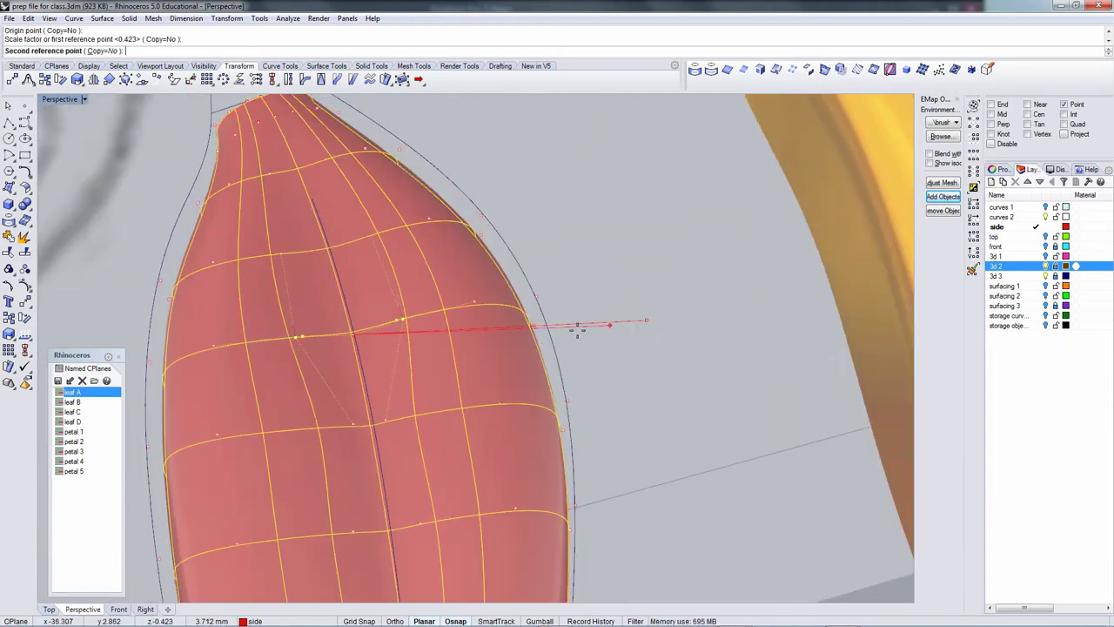
pyautogui.click(431, 340)
# Scale the two flanking points of the row near the centre curve's tip end inward in 2D about their centre point.
pyautogui.click(280, 254)
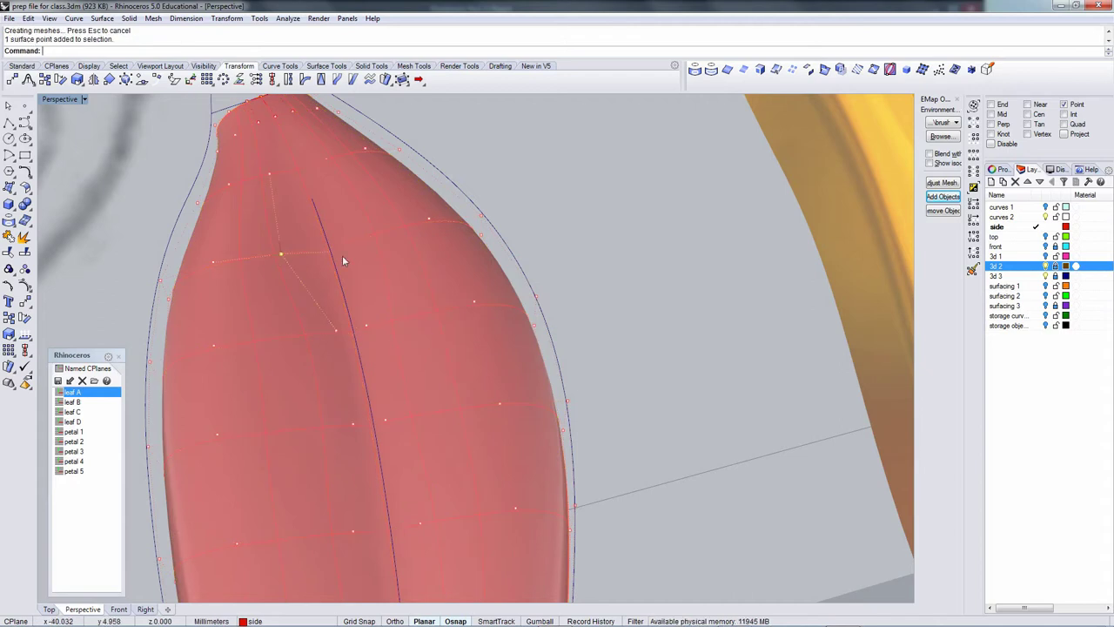
pyautogui.keyDown('shift'); pyautogui.click(369, 236); pyautogui.keyUp('shift')
pyautogui.rightClick(380, 251)
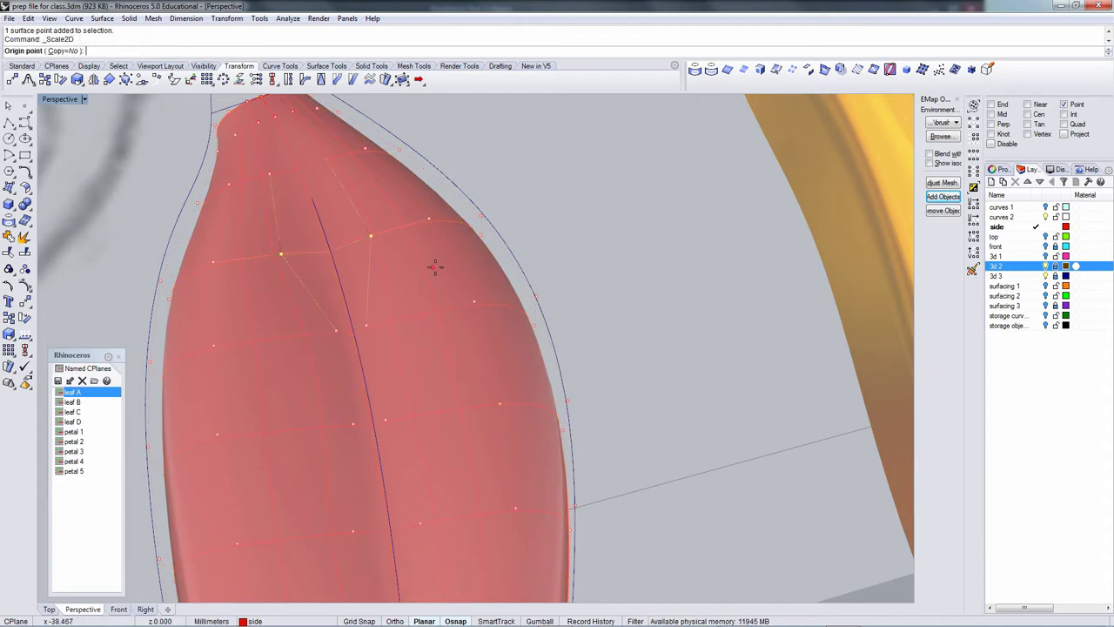
pyautogui.click(330, 252)
pyautogui.click(618, 233)
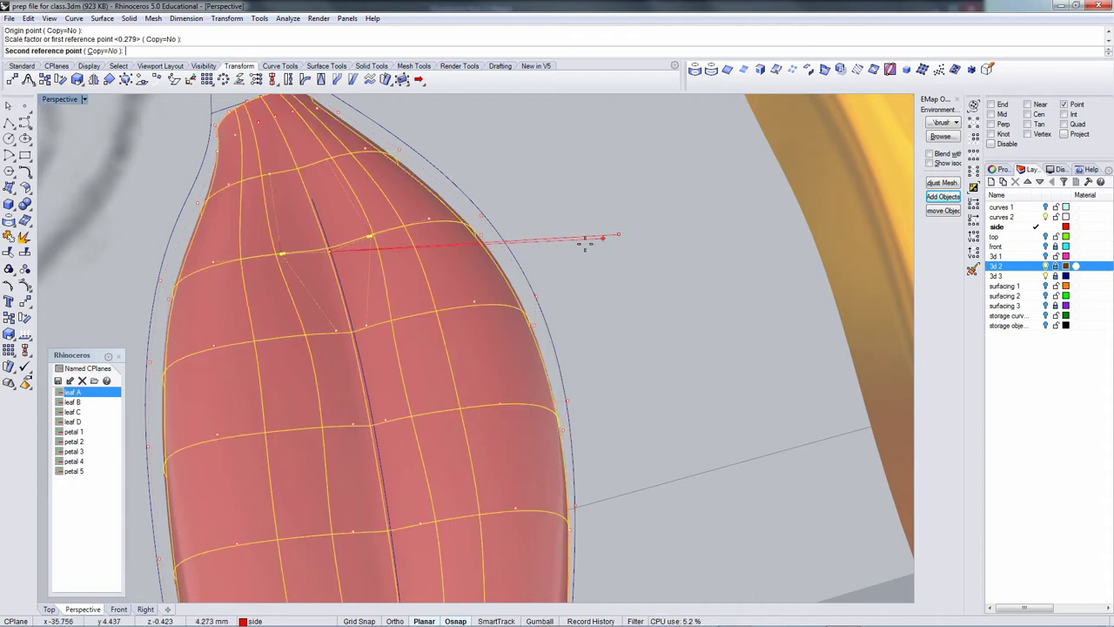
pyautogui.click(442, 277)
# Select two neighbouring centre control points along the valley and lower them slightly with the gumball to deepen it.
pyautogui.moveTo(442, 281); pyautogui.dragTo(385, 387, button='right')
pyautogui.scroll(3, 385, 388)
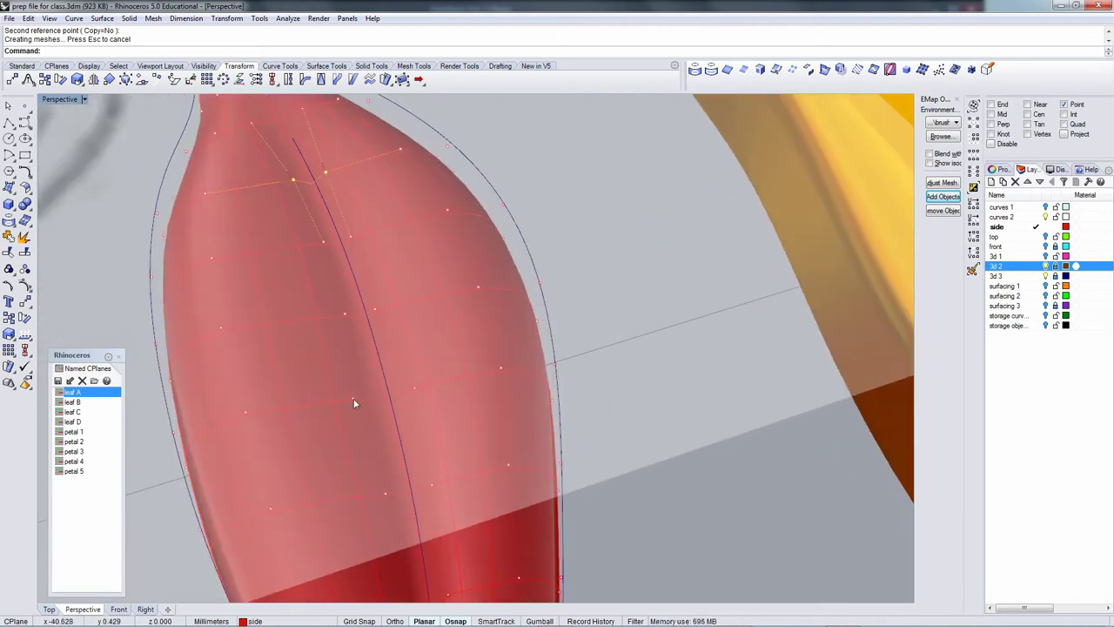
pyautogui.click(519, 373)
pyautogui.click(638, 392)
pyautogui.moveTo(629, 403); pyautogui.dragTo(490, 350, button='right')
pyautogui.scroll(3, 392, 396)
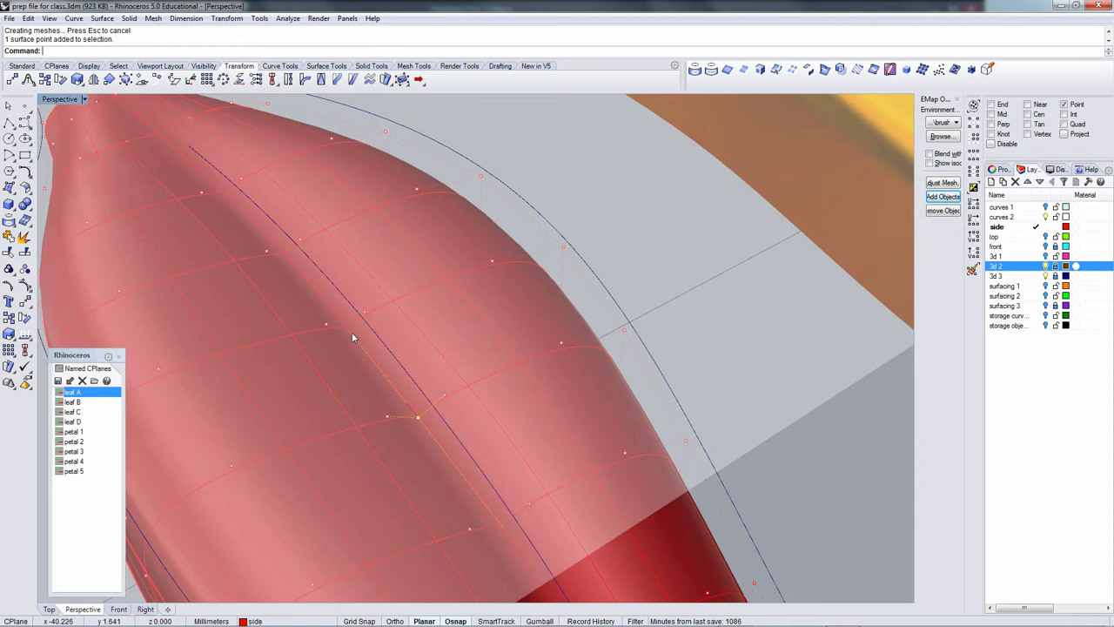
pyautogui.moveTo(352, 342); pyautogui.dragTo(428, 333, button='right')
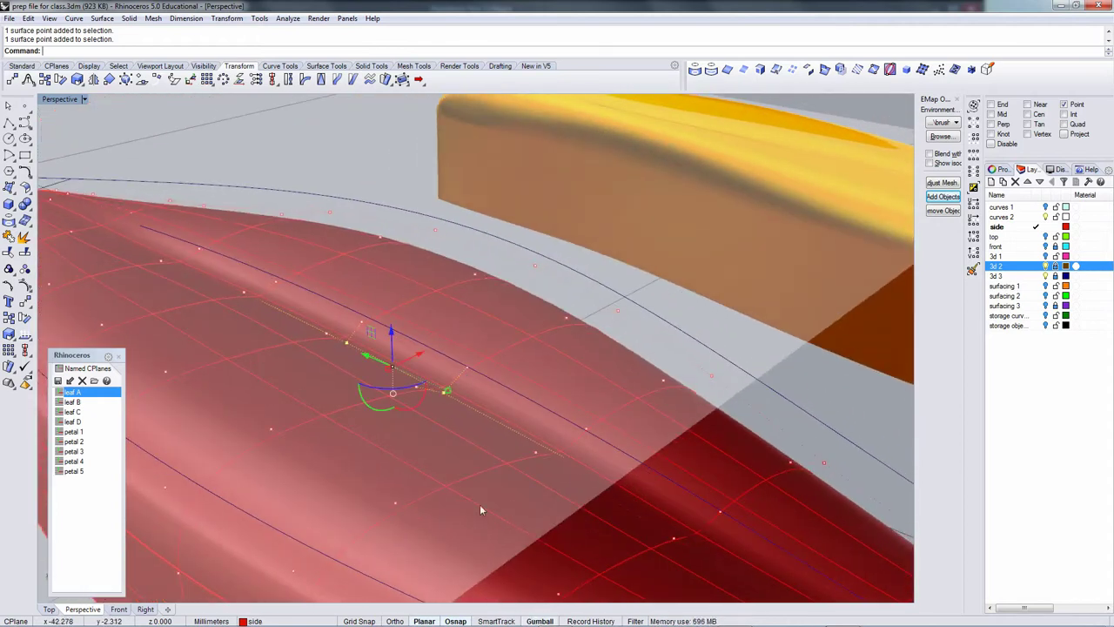
pyautogui.moveTo(391, 331); pyautogui.dragTo(393, 348)
# Lower the centre control point nearer the leaf's tip vertically with the gumball to continue the deeper valley.
pyautogui.moveTo(497, 368); pyautogui.dragTo(322, 315, button='right')
pyautogui.click(320, 312)
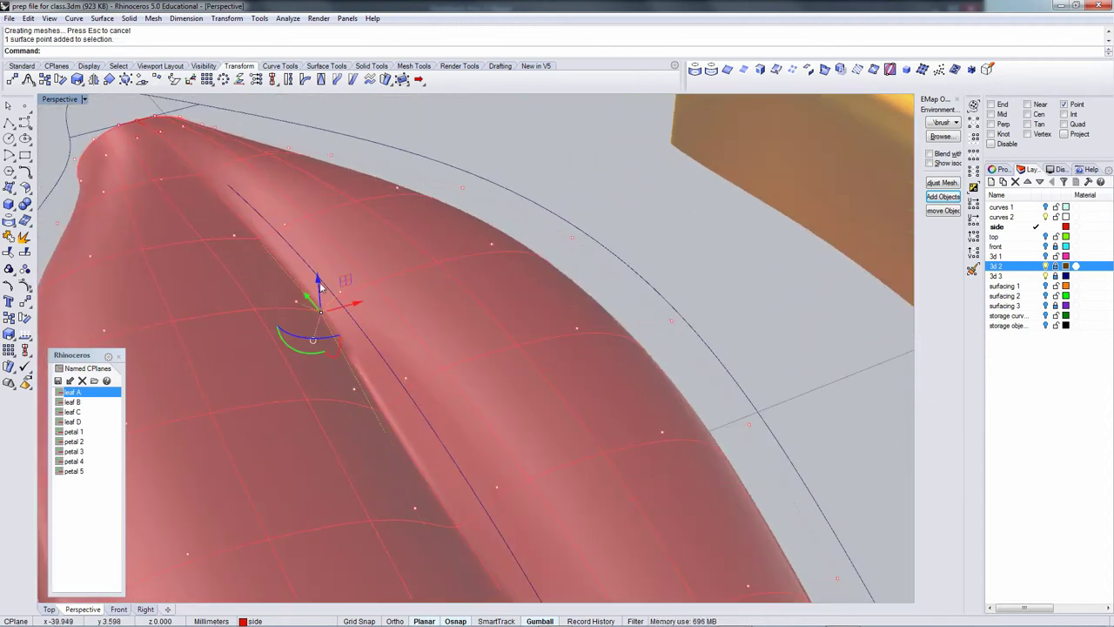
pyautogui.moveTo(319, 283); pyautogui.dragTo(319, 302)
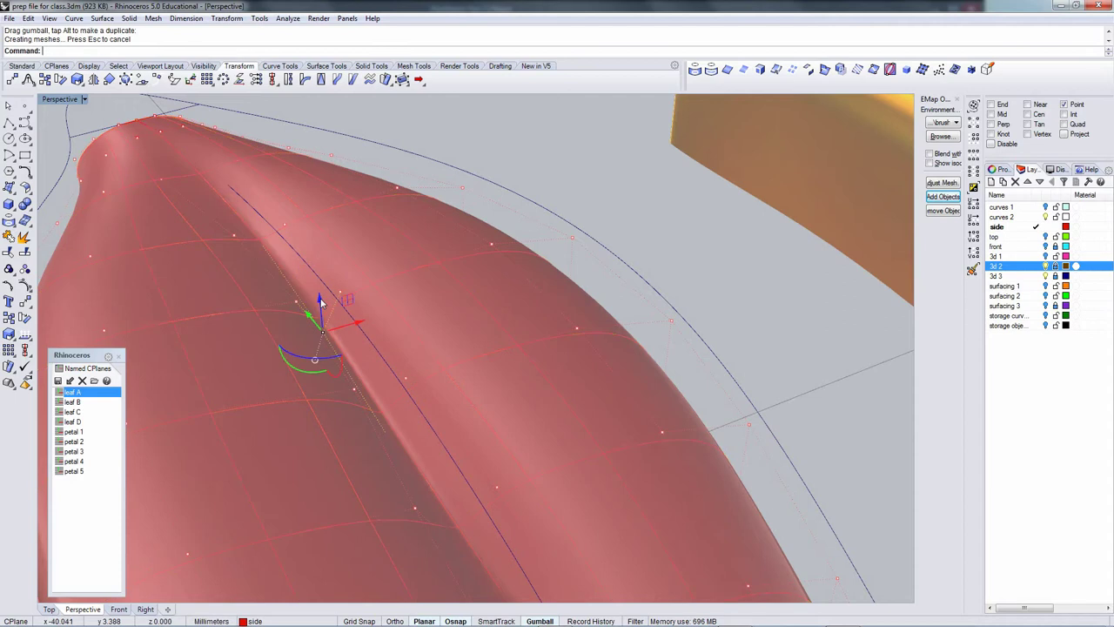
# Lower the valley's centre control point toward the stem slightly with the gumball and turn off the surface's control points.
pyautogui.moveTo(319, 301); pyautogui.dragTo(293, 288, button='right')
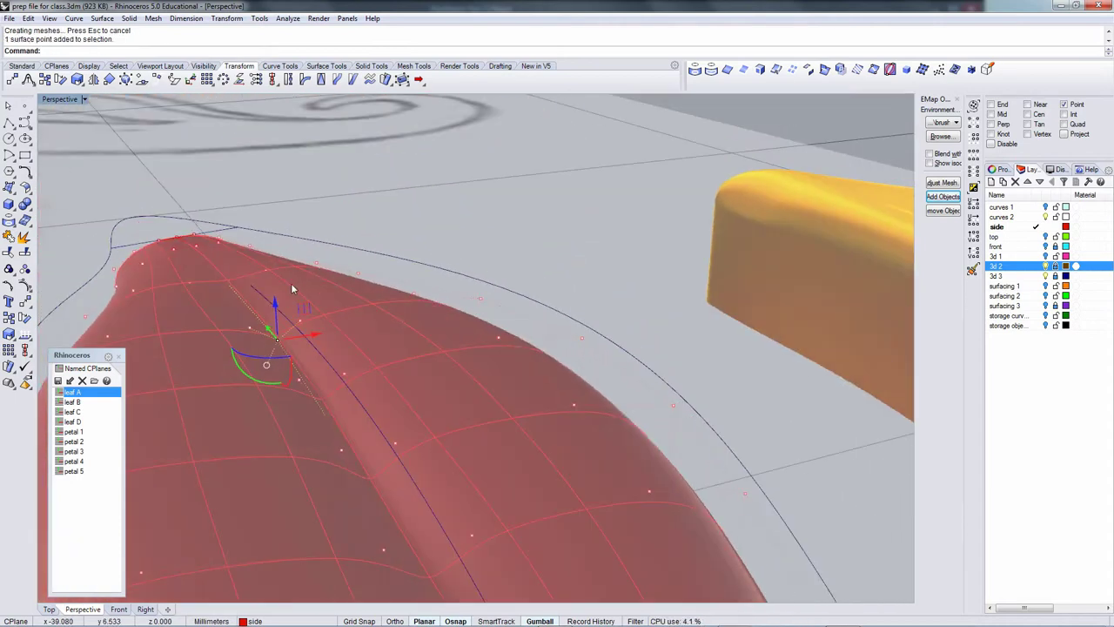
pyautogui.moveTo(373, 323); pyautogui.dragTo(414, 372, button='right')
pyautogui.scroll(2, 381, 412)
pyautogui.click(384, 416)
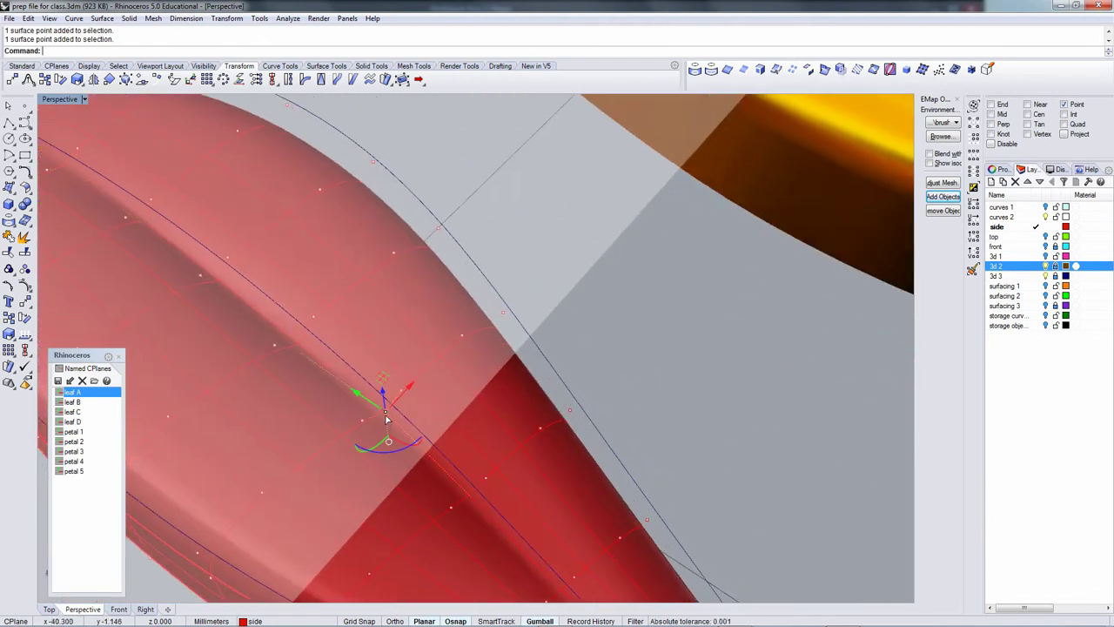
pyautogui.moveTo(388, 422); pyautogui.dragTo(377, 370, button='right')
pyautogui.moveTo(369, 329); pyautogui.dragTo(369, 339)
pyautogui.moveTo(369, 340)
pyautogui.mouseDown(button='right')
pyautogui.moveTo(513, 444)
pyautogui.moveTo(561, 417)
pyautogui.moveTo(548, 435)
pyautogui.moveTo(615, 426)
pyautogui.moveTo(533, 476)
pyautogui.moveTo(349, 356)
pyautogui.moveTo(381, 381)
pyautogui.moveTo(388, 412)
pyautogui.moveTo(381, 323)
pyautogui.moveTo(329, 307)
pyautogui.mouseUp(button='right')
pyautogui.scroll(-6, 561, 418)
pyautogui.press('Escape')
pyautogui.press('Escape')
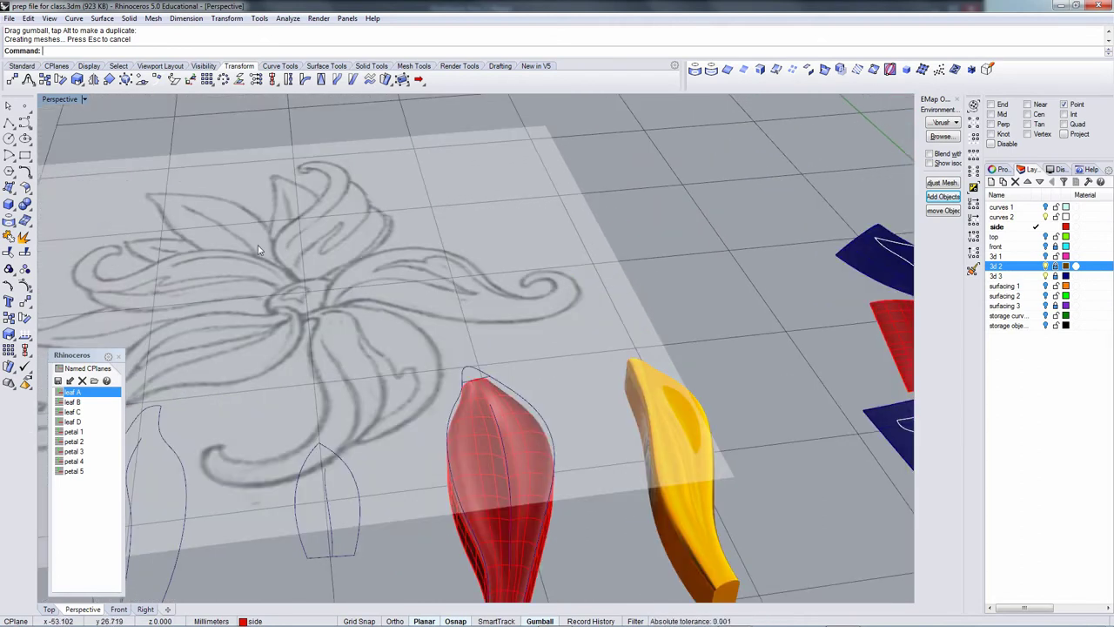
# Select the leaf's top surface and show the surfacing 1 layer in place of the 3d 2 layer.
pyautogui.moveTo(576, 420)
pyautogui.mouseDown(button='right')
pyautogui.moveTo(566, 351)
pyautogui.moveTo(495, 362)
pyautogui.moveTo(522, 427)
pyautogui.moveTo(641, 438)
pyautogui.moveTo(623, 442)
pyautogui.moveTo(741, 356)
pyautogui.moveTo(592, 363)
pyautogui.moveTo(515, 346)
pyautogui.mouseUp(button='right')
pyautogui.click(473, 402)
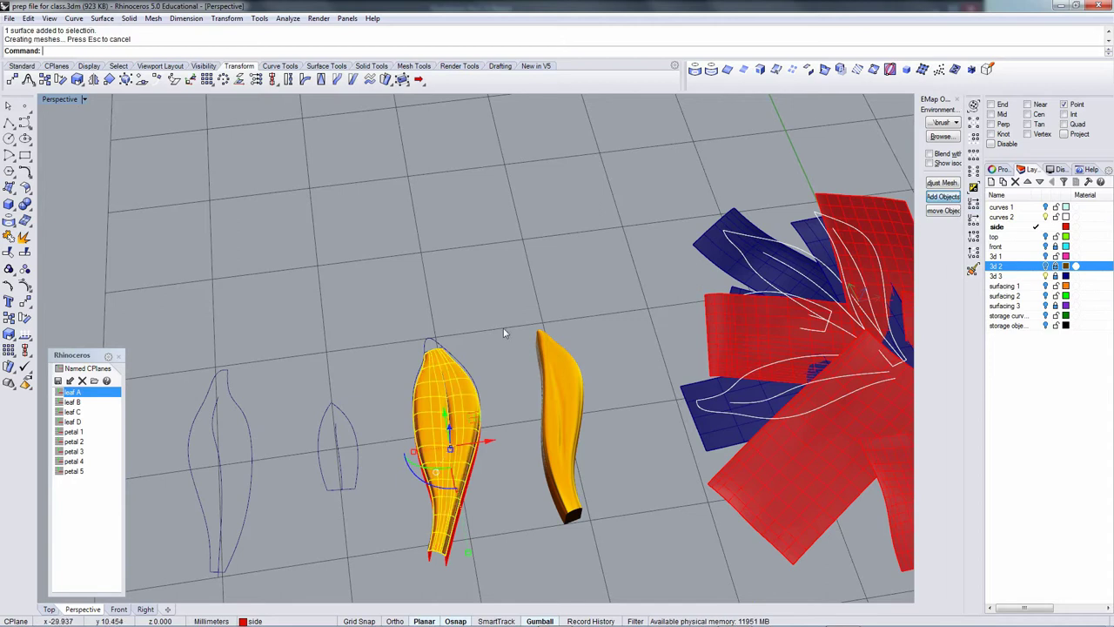
pyautogui.moveTo(519, 310); pyautogui.dragTo(412, 336, button='right')
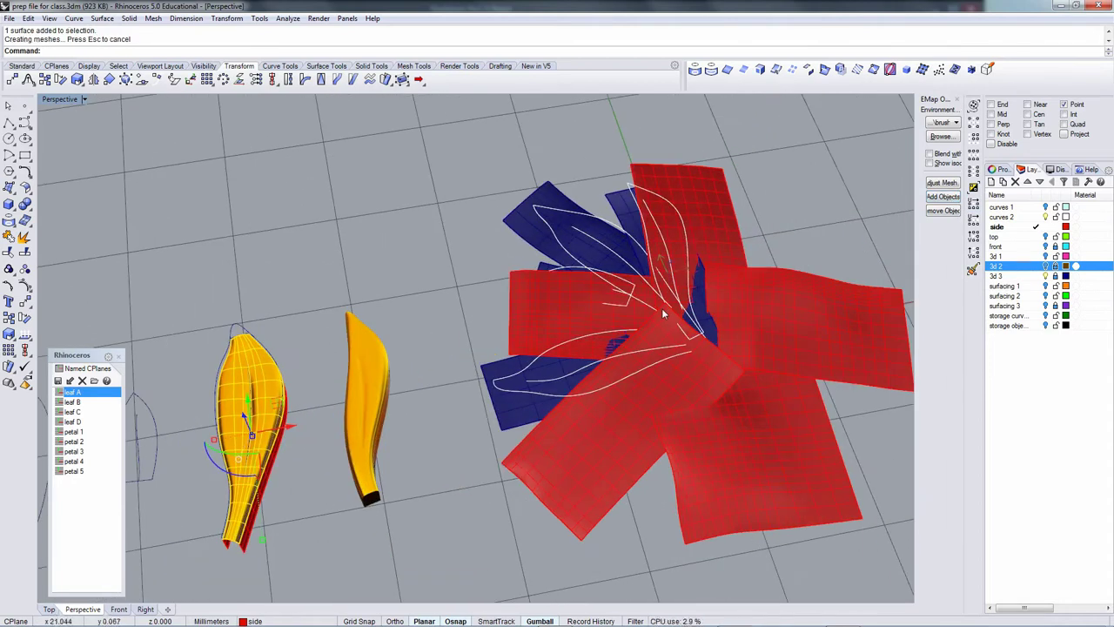
pyautogui.click(1047, 286)
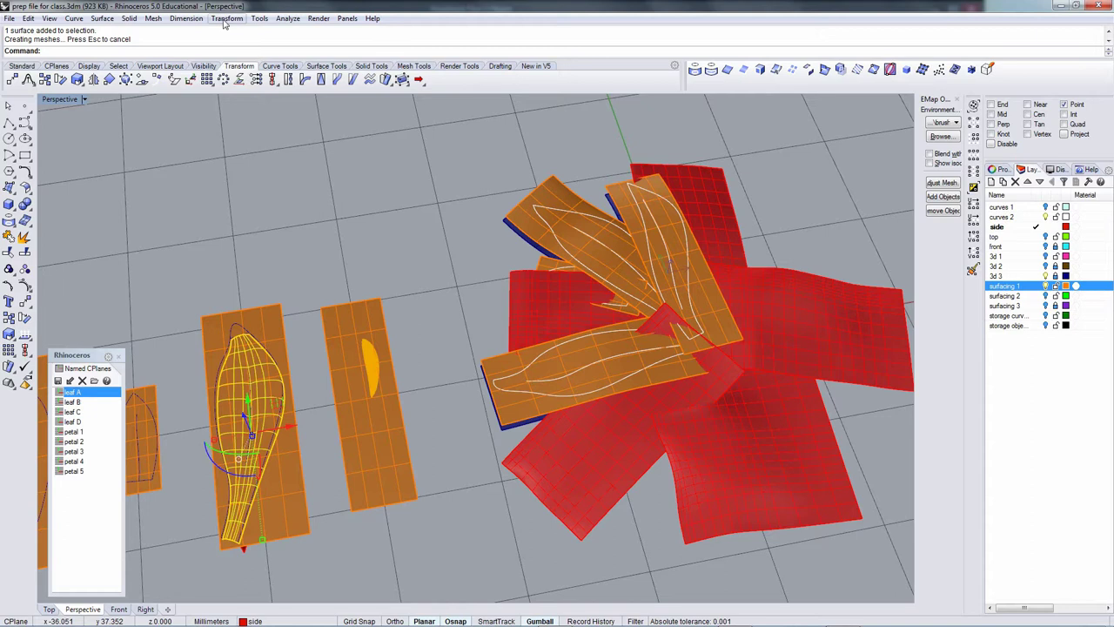
# Flow a copy of the leaf's top surface from its flat base rectangle onto the matching curved leaf surface in the flower, non-rigid.
pyautogui.click(225, 19)
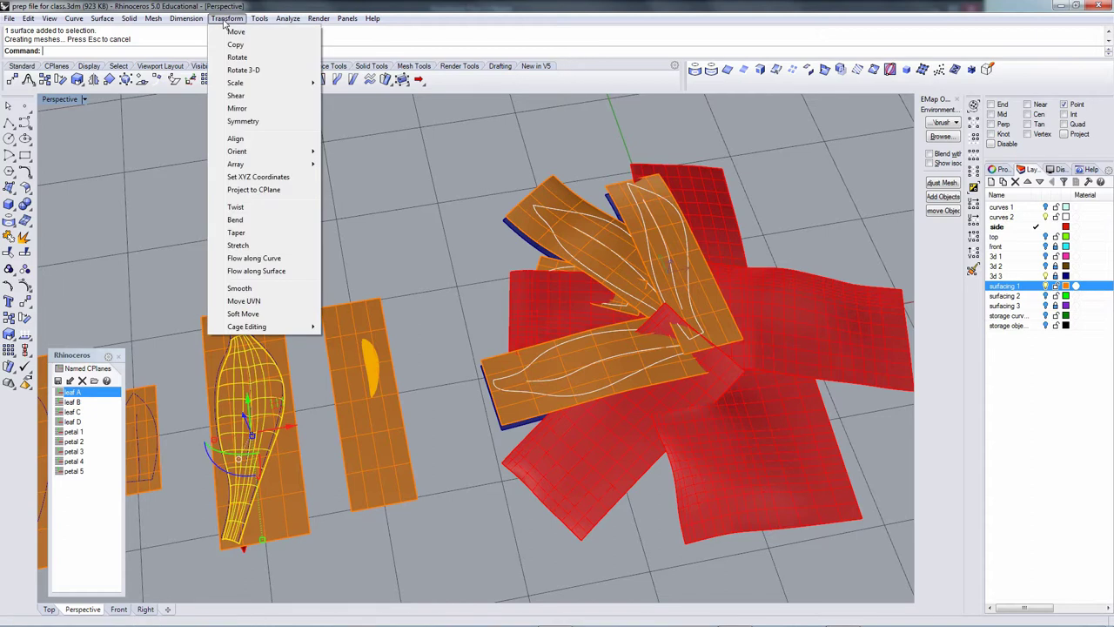
pyautogui.click(261, 272)
pyautogui.click(207, 322)
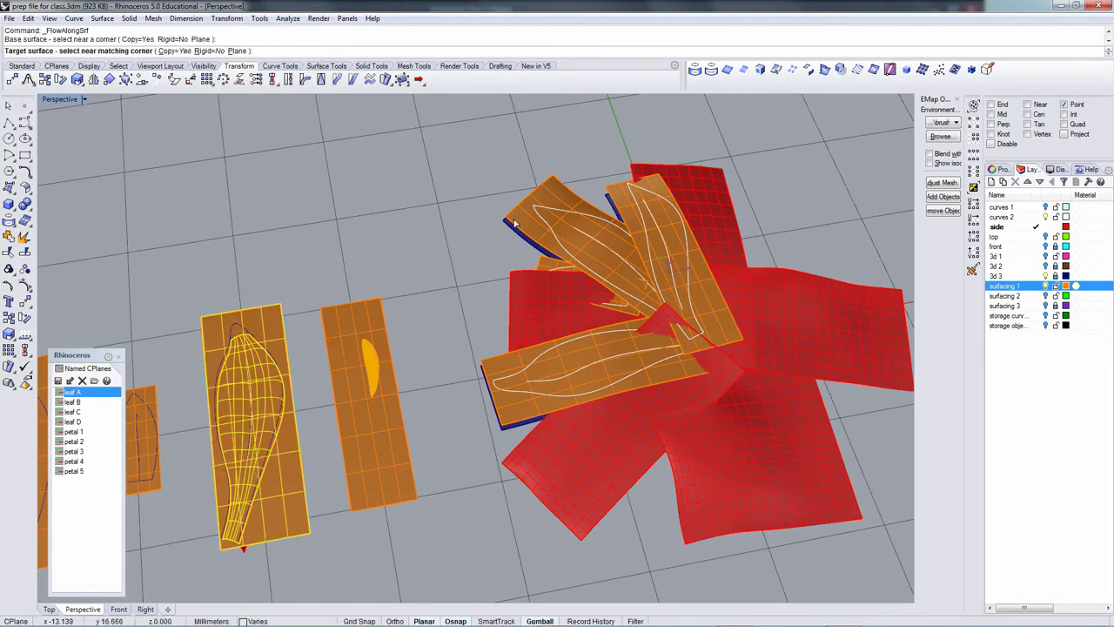
pyautogui.click(513, 224)
pyautogui.moveTo(501, 242); pyautogui.dragTo(783, 275, button='right')
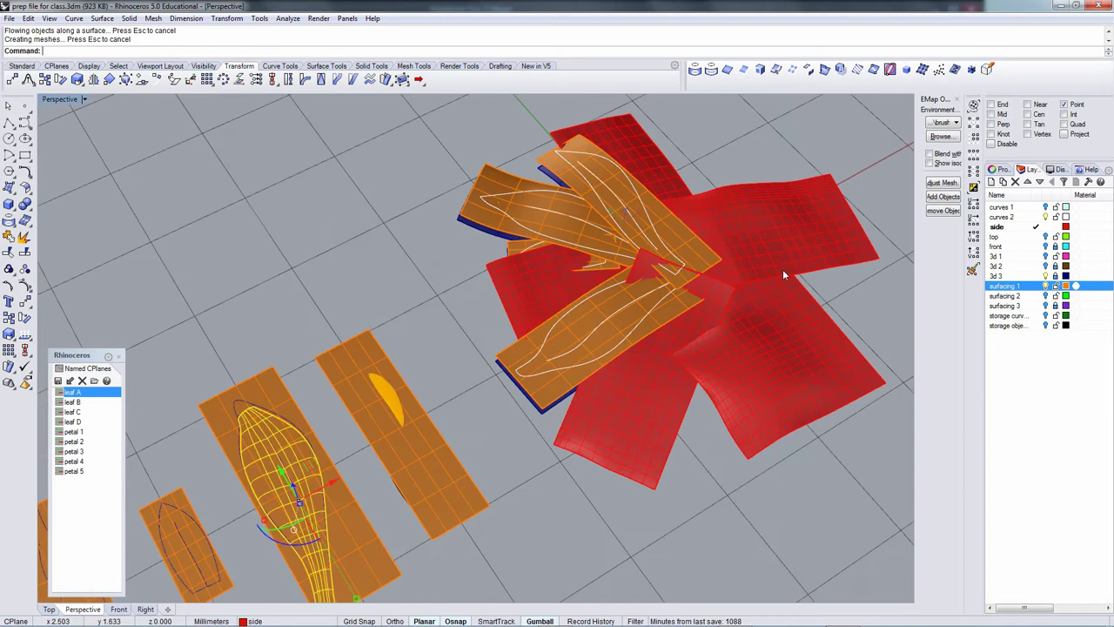
# Hide the surfacing 1 layer and inspect the flowed leaf surface on the flower from several angles.
pyautogui.click(1045, 286)
pyautogui.moveTo(885, 288); pyautogui.dragTo(714, 276, button='right')
pyautogui.scroll(6, 374, 266)
pyautogui.moveTo(377, 266); pyautogui.dragTo(446, 214, button='right')
pyautogui.scroll(-4, 439, 213)
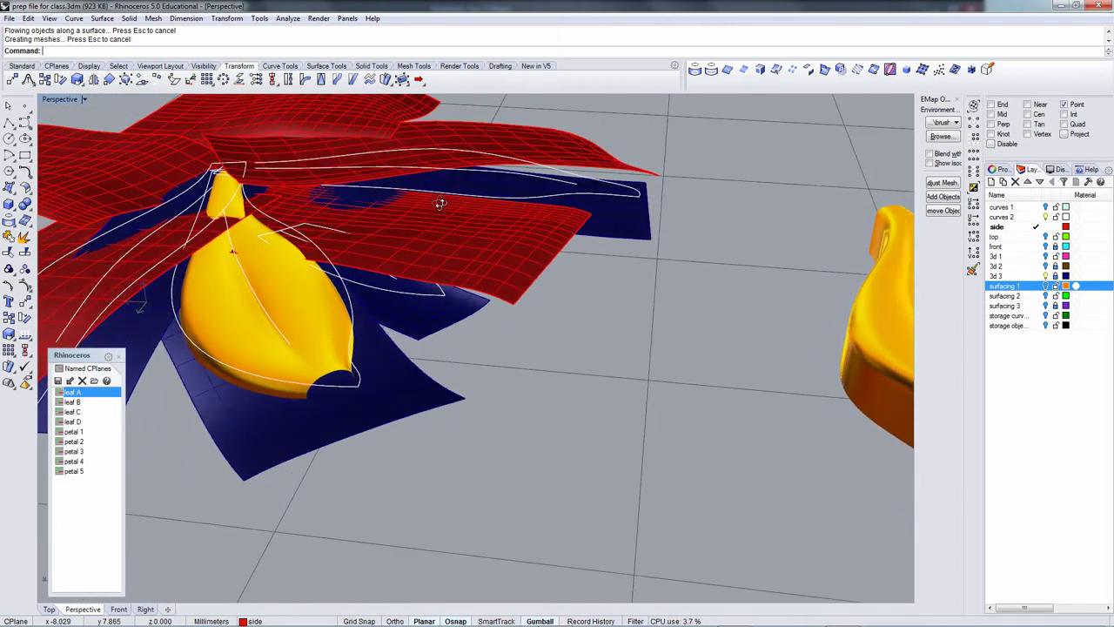
pyautogui.moveTo(772, 298); pyautogui.dragTo(454, 287, button='right')
pyautogui.scroll(-3, 442, 281)
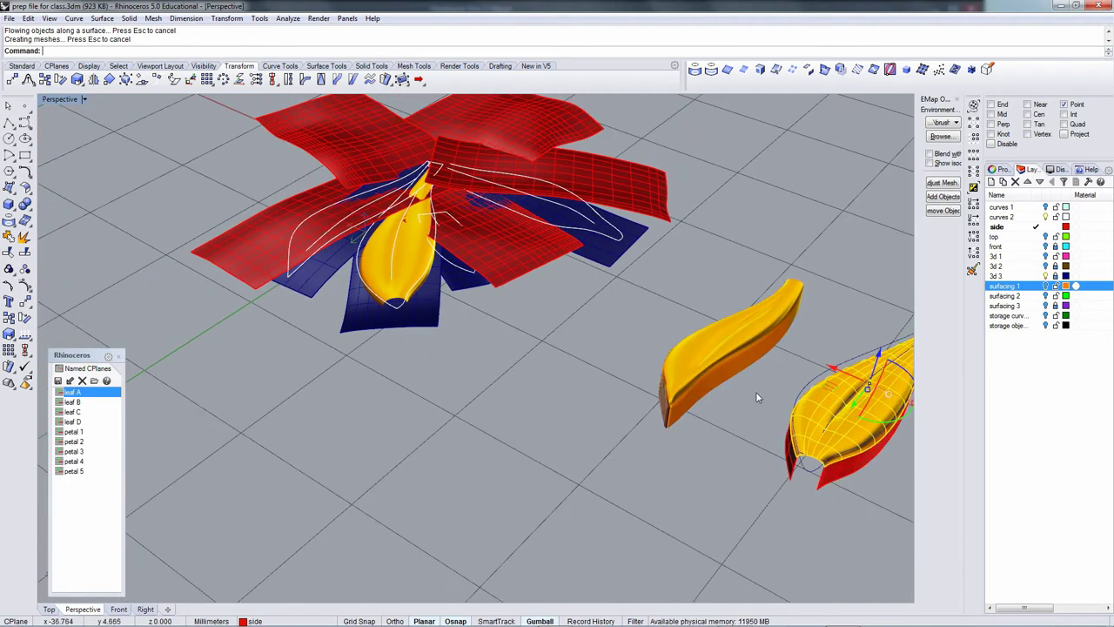
# Flow a copy of the orange solid leaf from its flat rectangle onto the neighbouring curved leaf surface and hide the surfacing 1 layer.
pyautogui.click(699, 374)
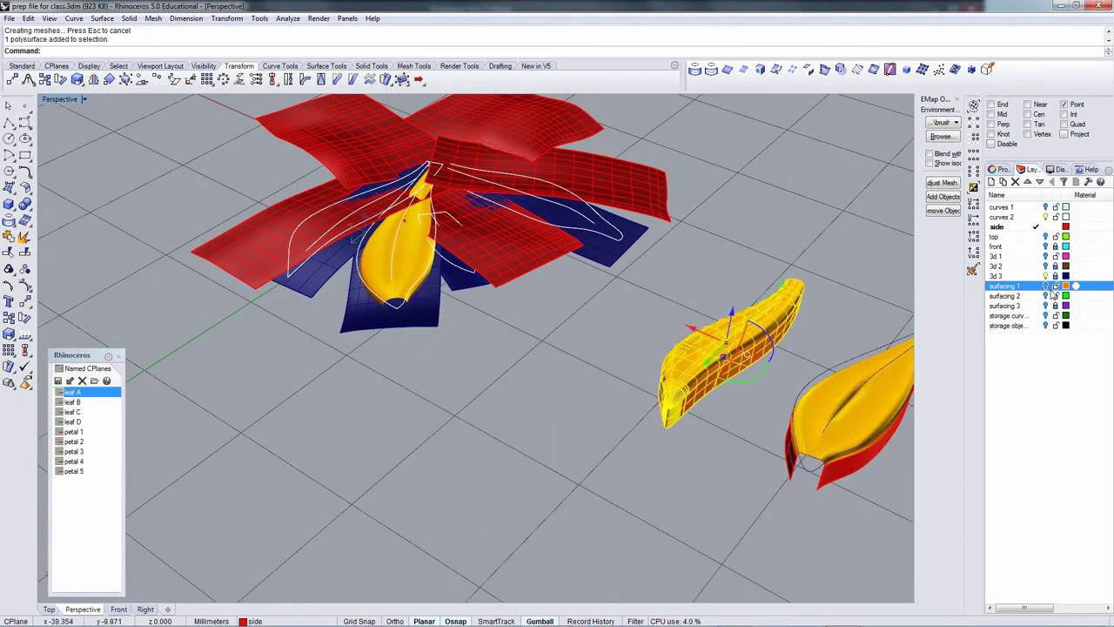
pyautogui.click(1046, 287)
pyautogui.rightClick(429, 55)
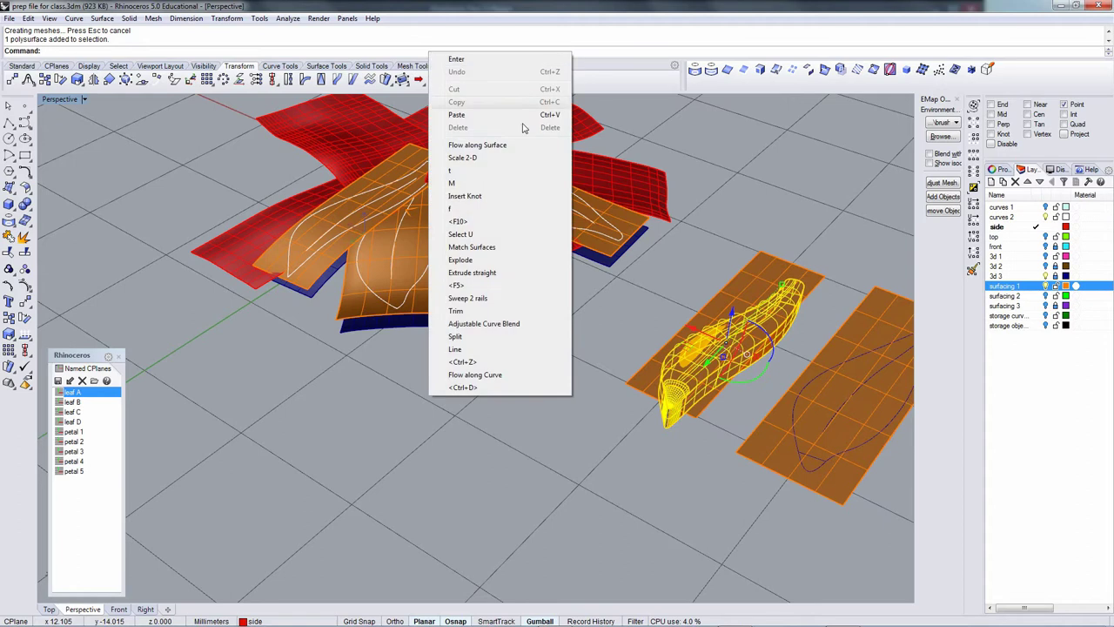
pyautogui.click(480, 145)
pyautogui.click(702, 418)
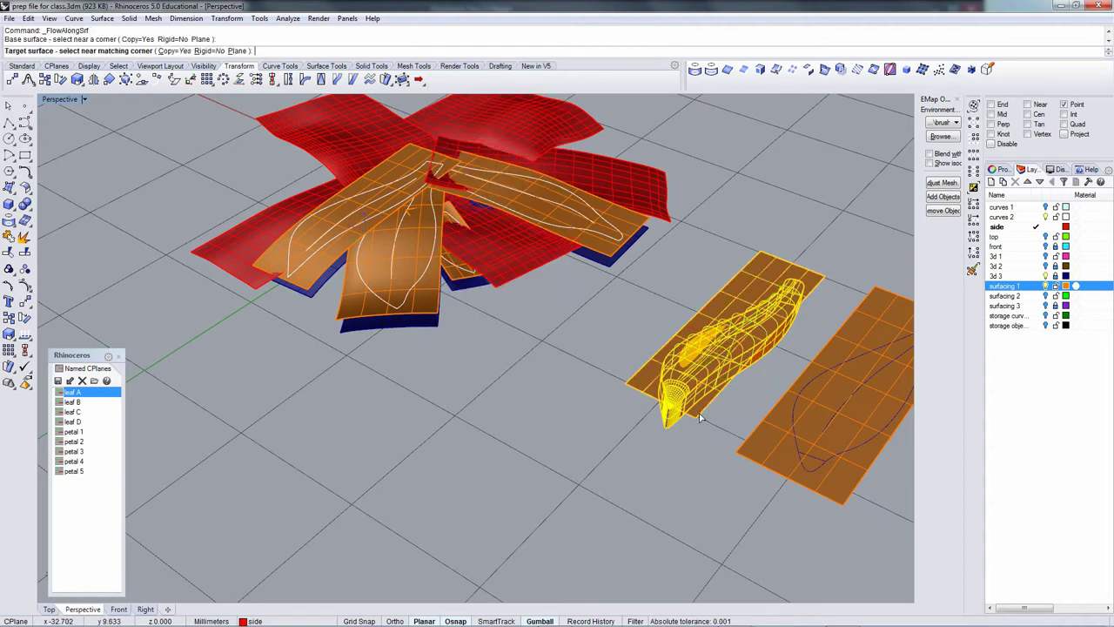
pyautogui.click(302, 290)
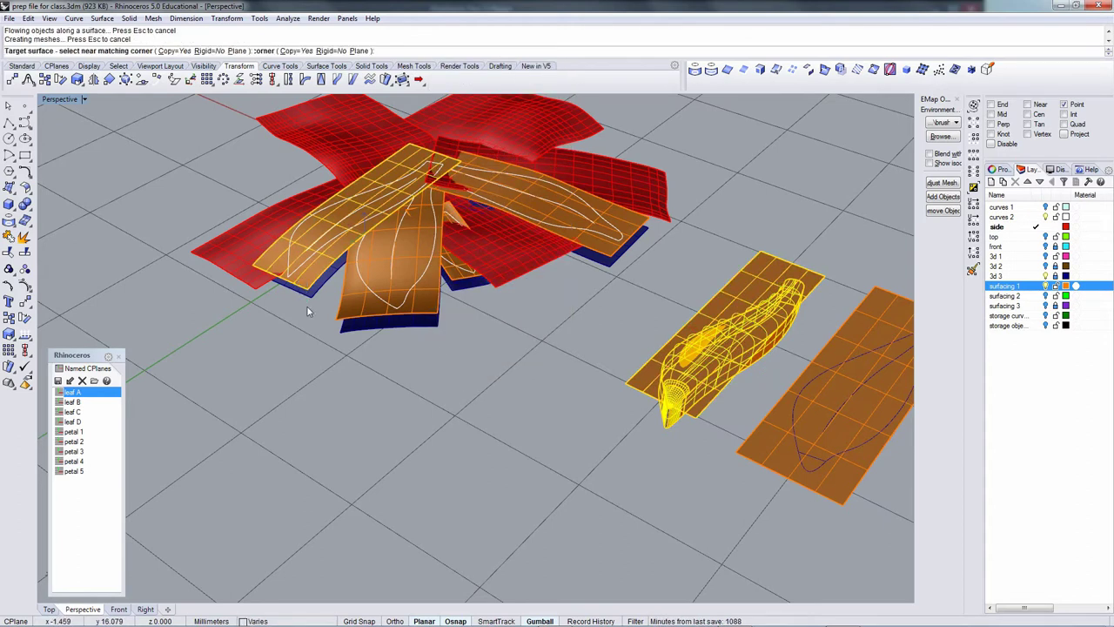
pyautogui.click(1045, 287)
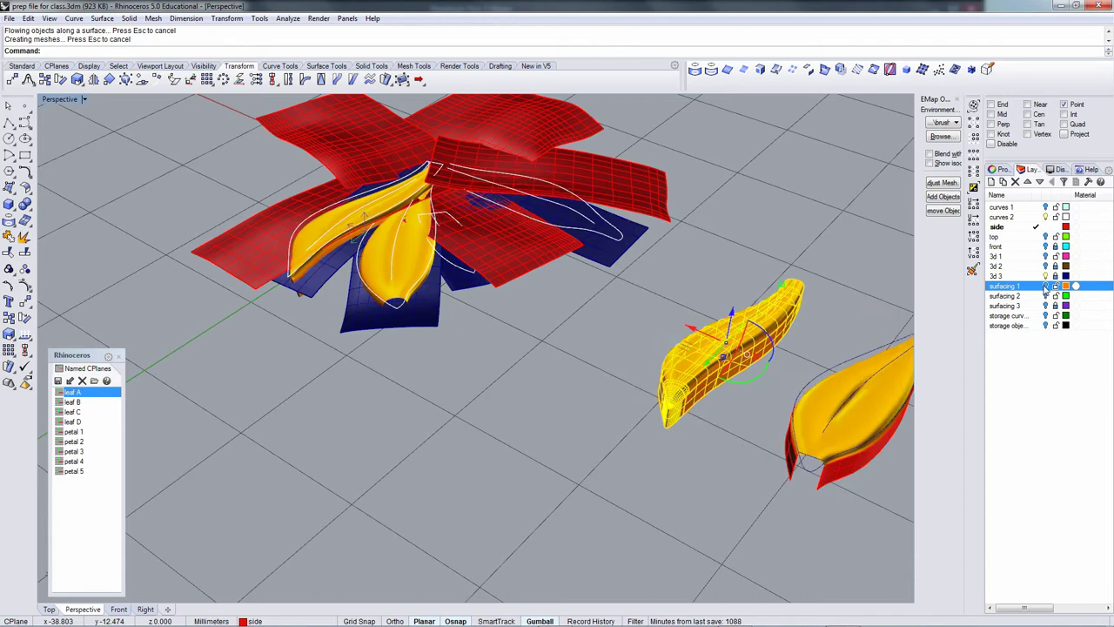
# Hide the 3d 3 layer and inspect both flowed leaves on the flower from above and from the side.
pyautogui.moveTo(380, 246); pyautogui.dragTo(753, 313, button='right')
pyautogui.scroll(2, 659, 338)
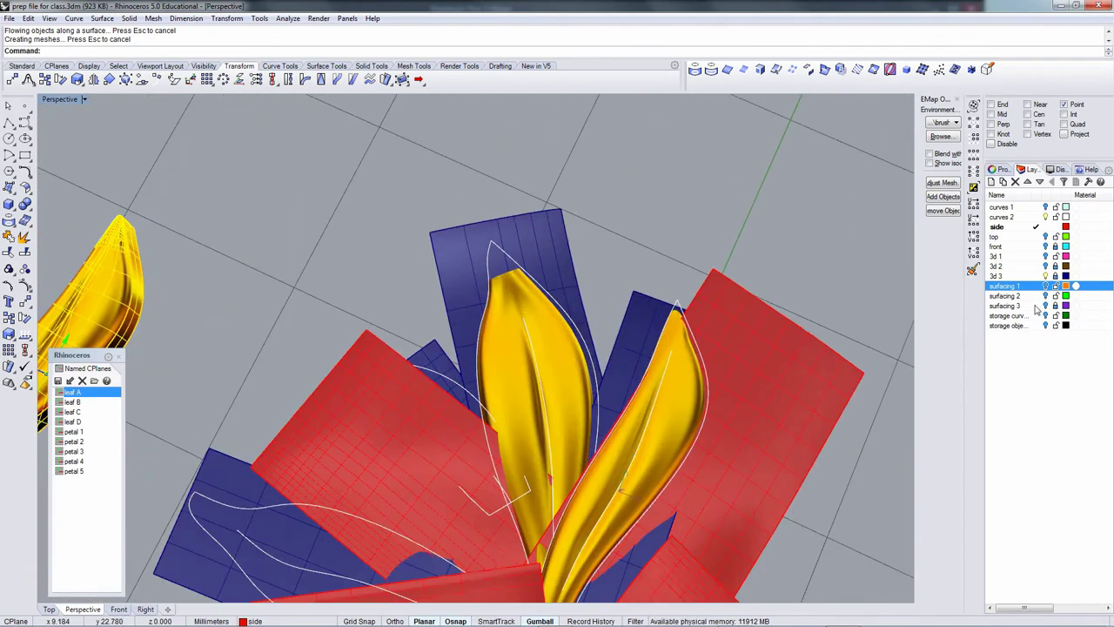
pyautogui.click(1046, 277)
pyautogui.moveTo(642, 346); pyautogui.dragTo(819, 215, button='right')
pyautogui.scroll(6, 800, 235)
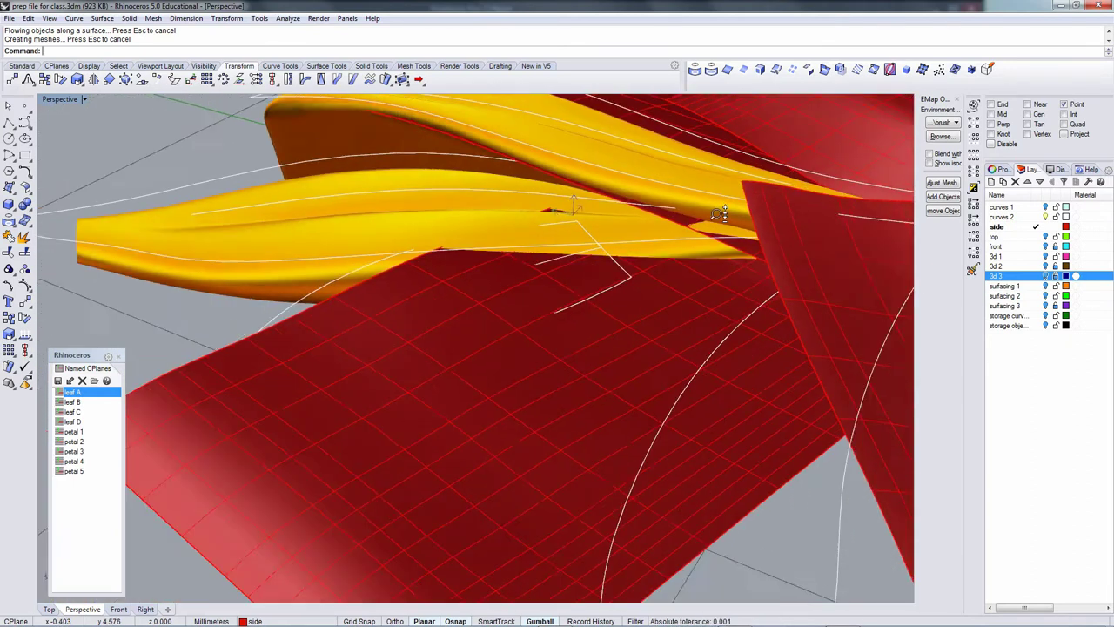
pyautogui.scroll(-5, 718, 214)
pyautogui.moveTo(705, 218); pyautogui.dragTo(427, 313, button='right')
# Undo both leaf flows and hide the surfacing 1 layer to expose the flat leaf models.
pyautogui.hotkey('ctrl', 'z')
pyautogui.hotkey('ctrl', 'z')
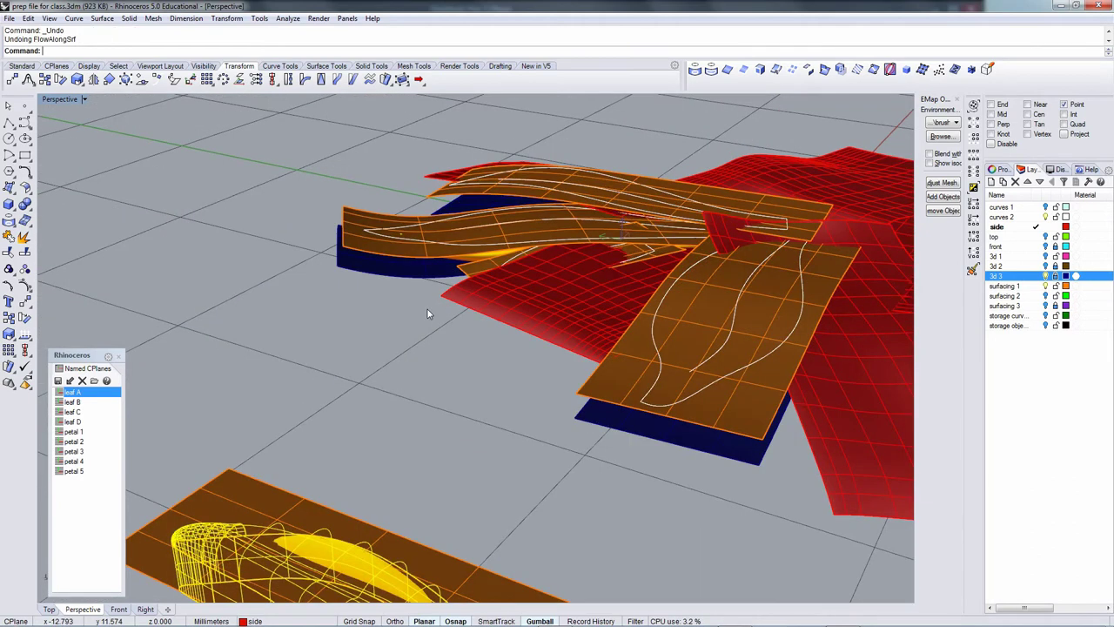
pyautogui.hotkey('ctrl', 'z')
pyautogui.hotkey('ctrl', 'z')
pyautogui.moveTo(428, 313); pyautogui.dragTo(475, 250, button='right')
pyautogui.hotkey('ctrl', 'z')
pyautogui.scroll(-8, 474, 251)
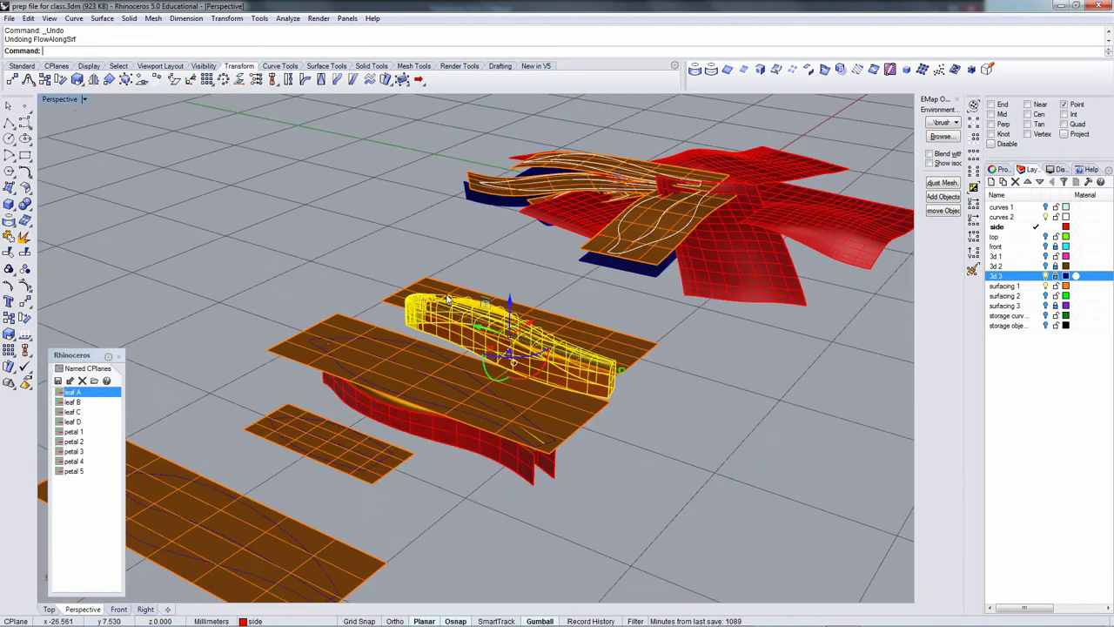
pyautogui.moveTo(446, 301); pyautogui.dragTo(467, 314, button='right')
pyautogui.click(1046, 285)
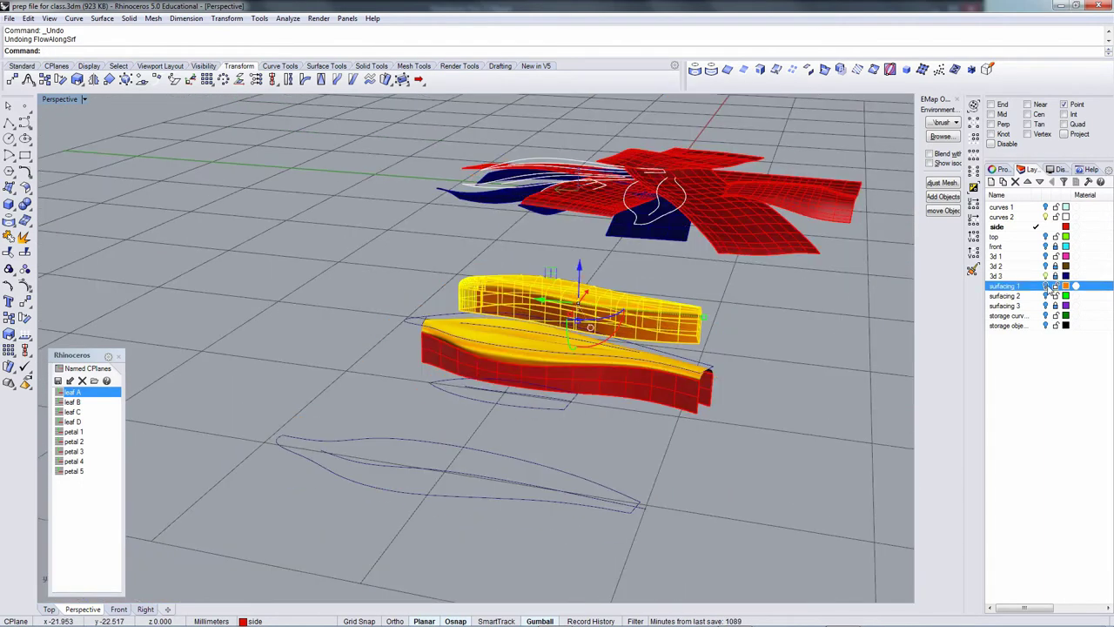
# Remove the environment map display from the top surface of the leaf with red side walls.
pyautogui.scroll(6, 410, 315)
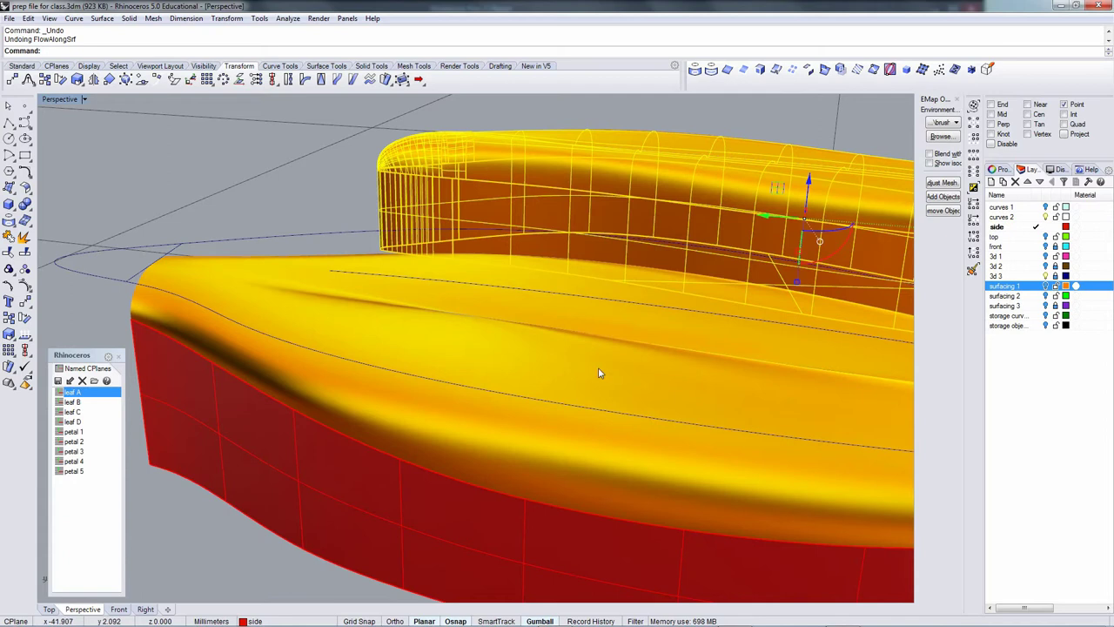
pyautogui.click(599, 373)
pyautogui.click(940, 212)
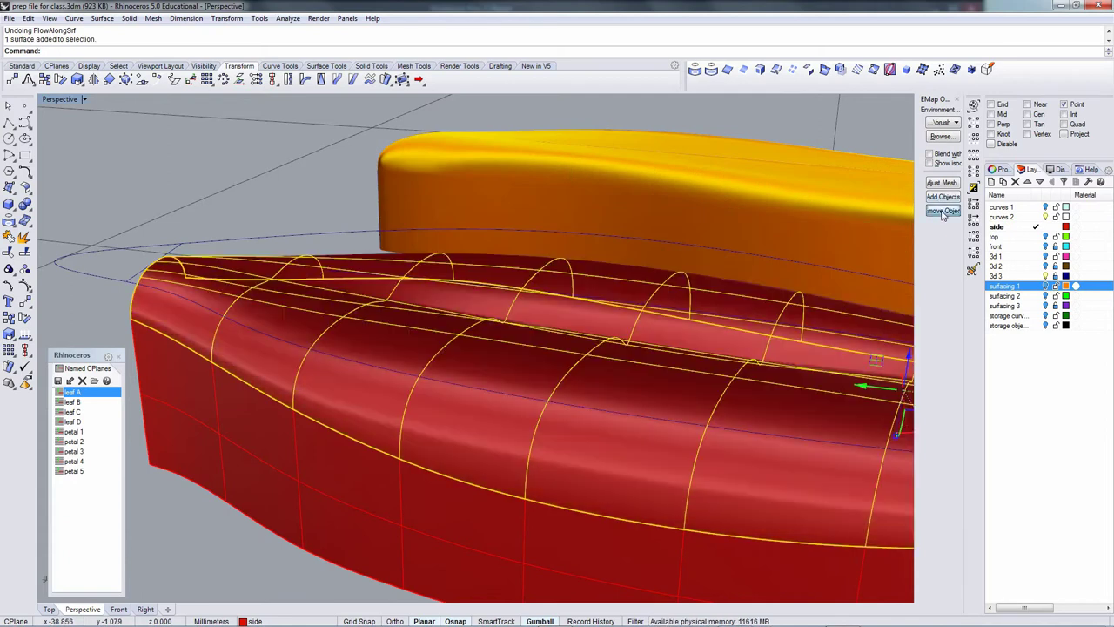
# Turn on the control points of the leaf's top surface and its side walls at the open tip end.
pyautogui.moveTo(363, 326); pyautogui.dragTo(581, 319, button='right')
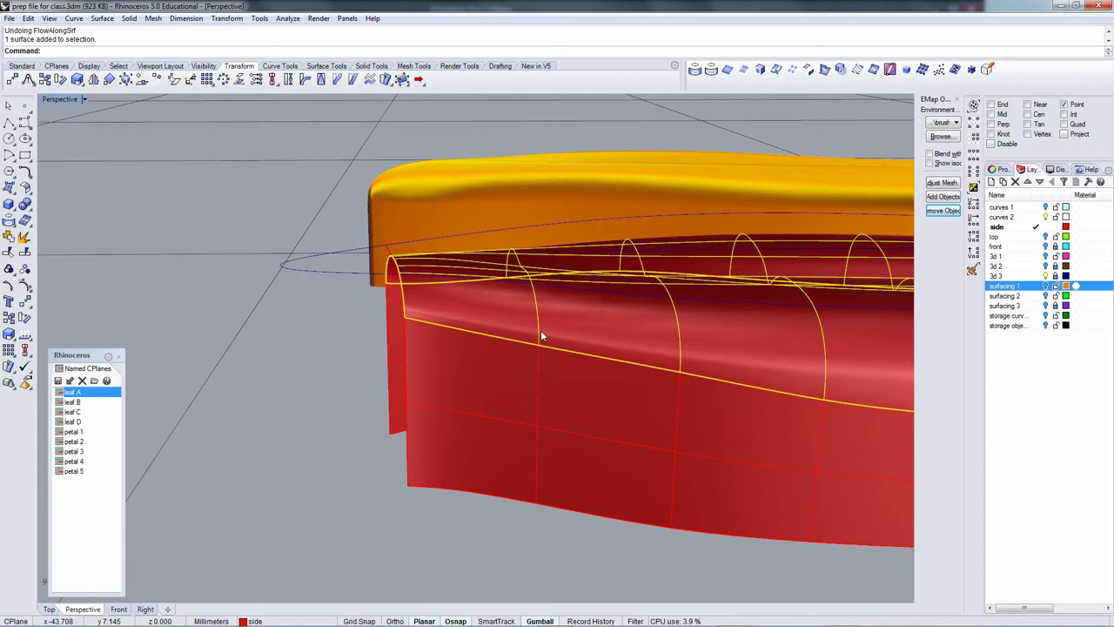
pyautogui.click(503, 375)
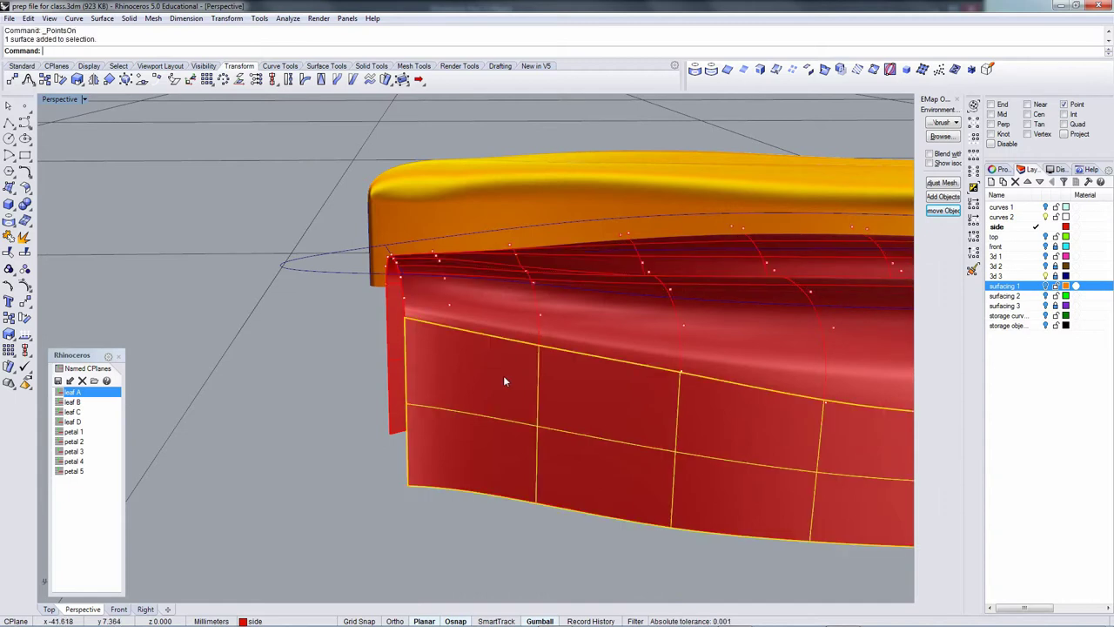
pyautogui.moveTo(503, 375); pyautogui.dragTo(416, 294, button='right')
pyautogui.press('F10')
pyautogui.click(408, 292)
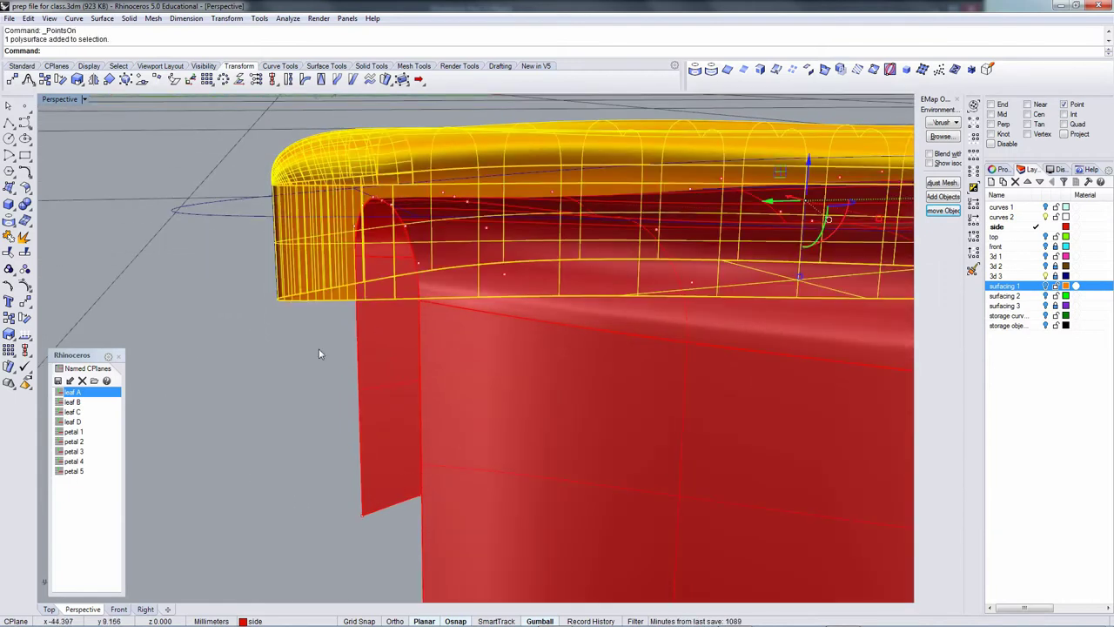
pyautogui.moveTo(319, 354); pyautogui.dragTo(483, 301, button='right')
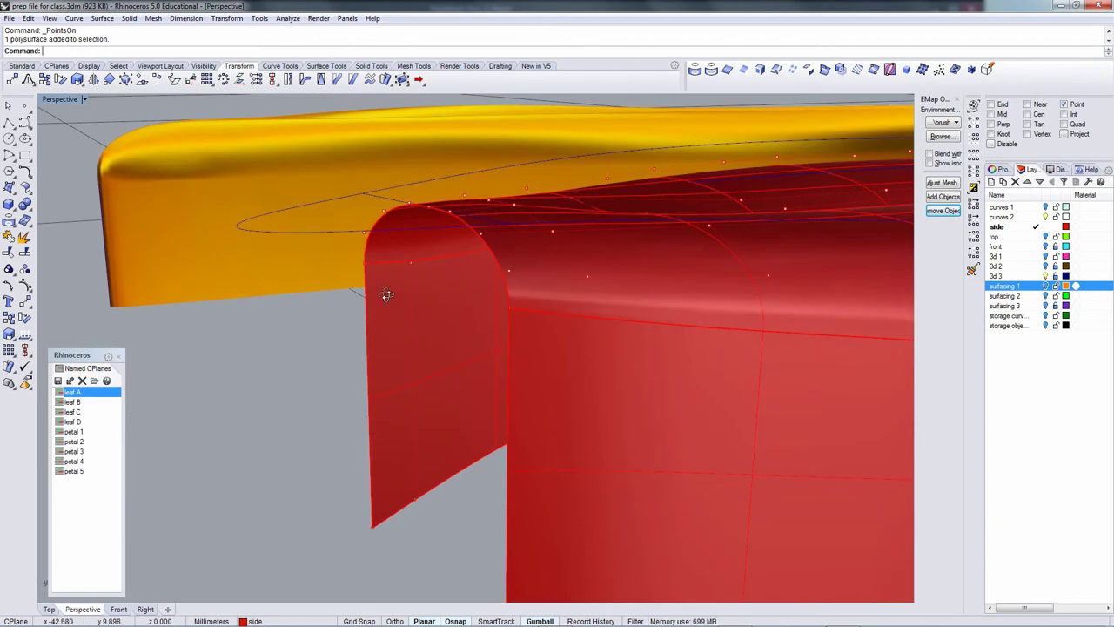
pyautogui.moveTo(386, 295); pyautogui.dragTo(414, 305, button='right')
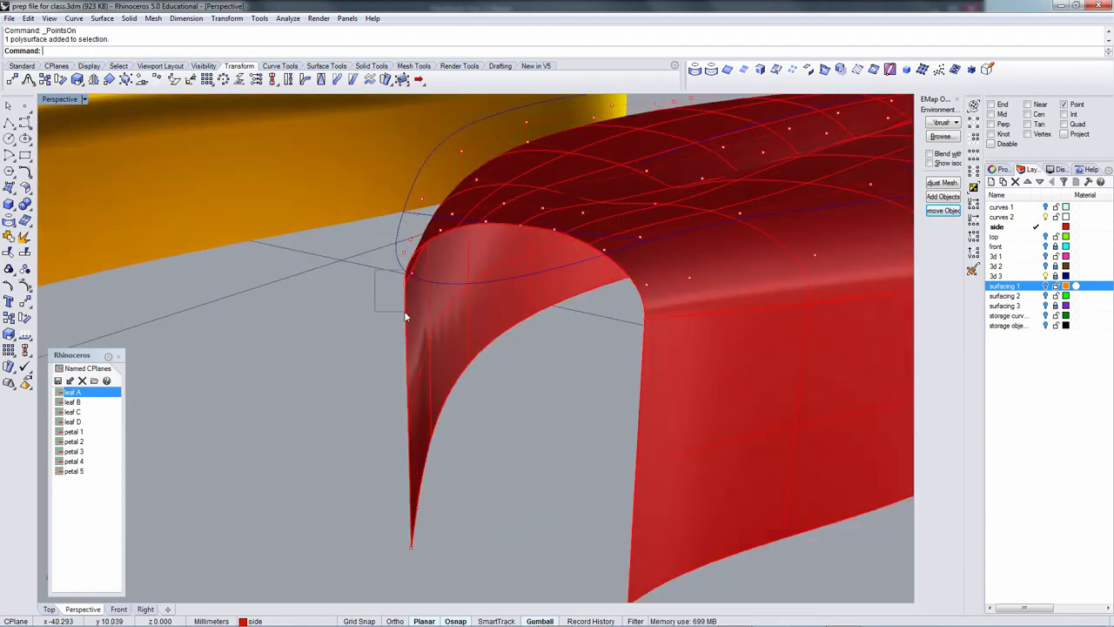
# Select the first two pairs of seam control points on both sides of the leaf's open end and lower them with the gumball.
pyautogui.moveTo(411, 314); pyautogui.dragTo(442, 306)
pyautogui.moveTo(604, 343); pyautogui.dragTo(622, 342, button='right')
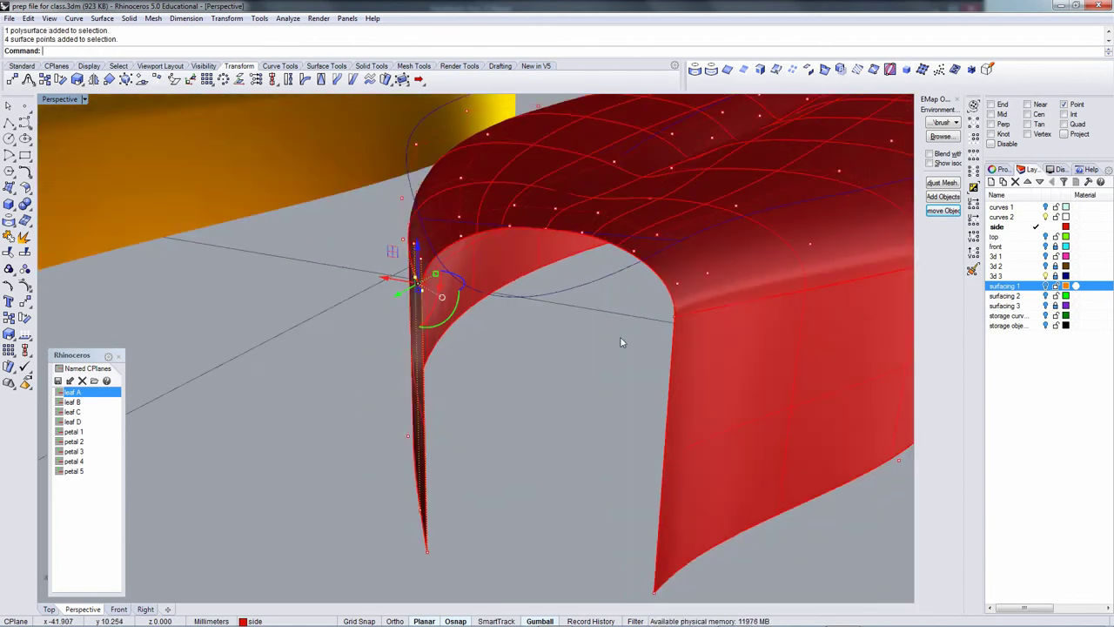
pyautogui.moveTo(637, 300); pyautogui.dragTo(738, 337)
pyautogui.moveTo(738, 337); pyautogui.dragTo(611, 302, button='right')
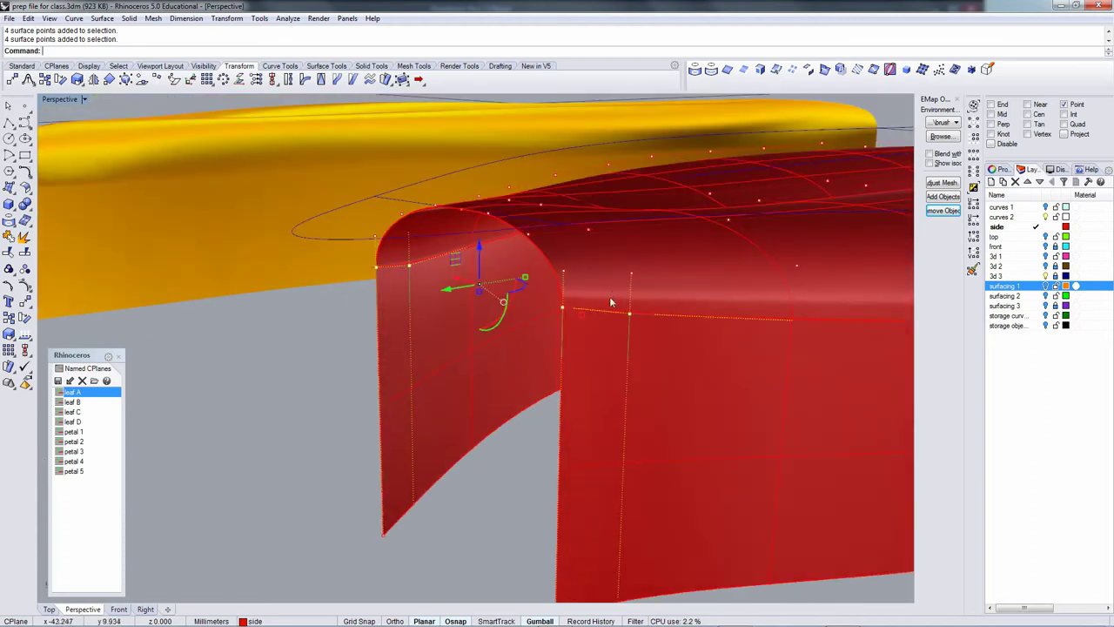
pyautogui.moveTo(657, 349); pyautogui.dragTo(514, 320, button='right')
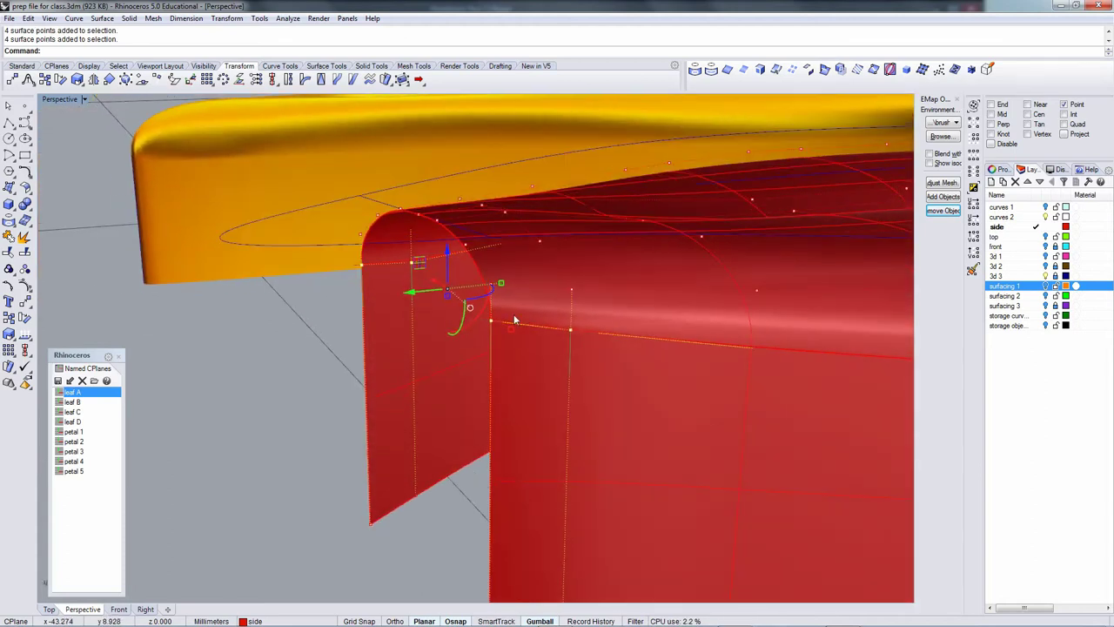
pyautogui.moveTo(447, 255); pyautogui.dragTo(447, 294)
pyautogui.moveTo(535, 325); pyautogui.dragTo(447, 326, button='right')
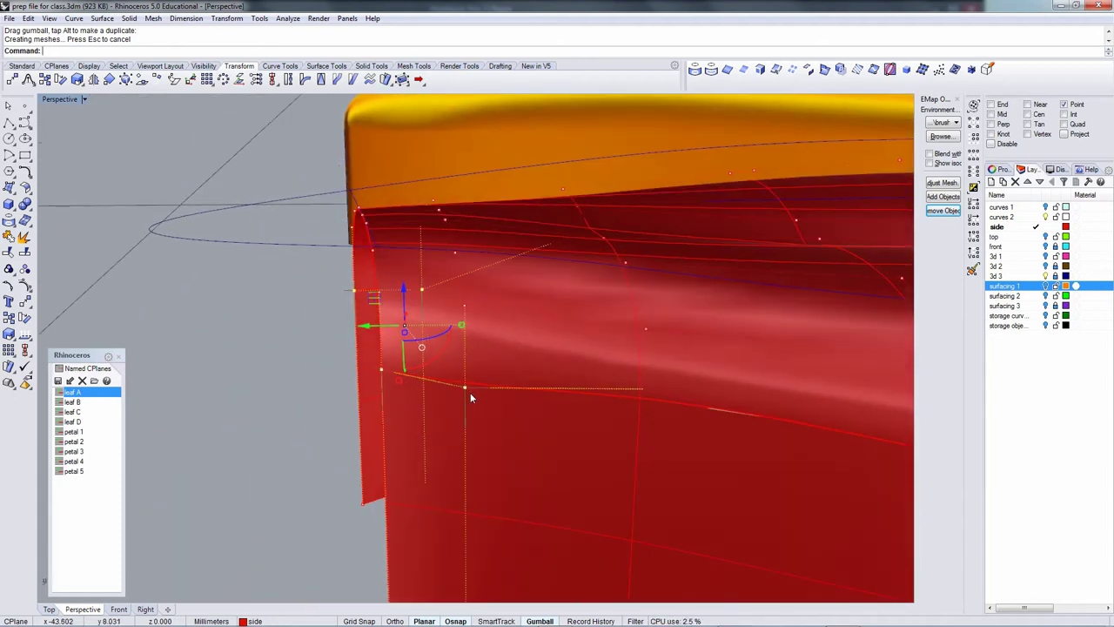
pyautogui.moveTo(468, 390); pyautogui.dragTo(396, 182, button='right')
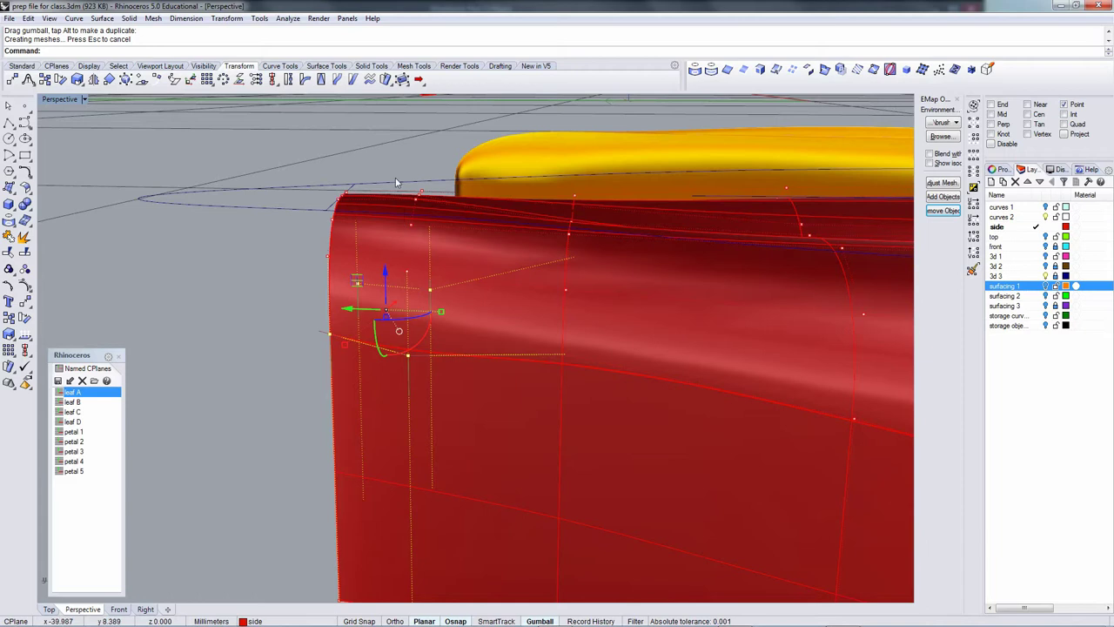
# Deselect the inner seam points and fine-tune the outermost pair at the leaf's open end, lowering it slightly overall.
pyautogui.keyDown('ctrl'); pyautogui.moveTo(421, 332); pyautogui.dragTo(446, 391); pyautogui.keyUp('ctrl')
pyautogui.moveTo(451, 395); pyautogui.dragTo(393, 290, button='right')
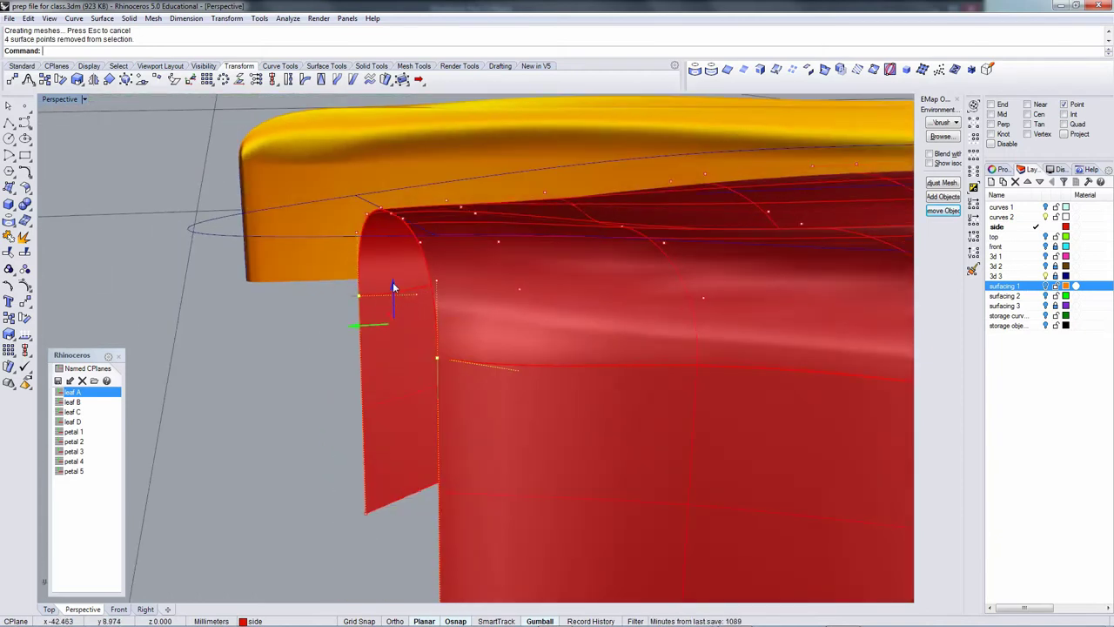
pyautogui.moveTo(392, 288); pyautogui.dragTo(392, 301)
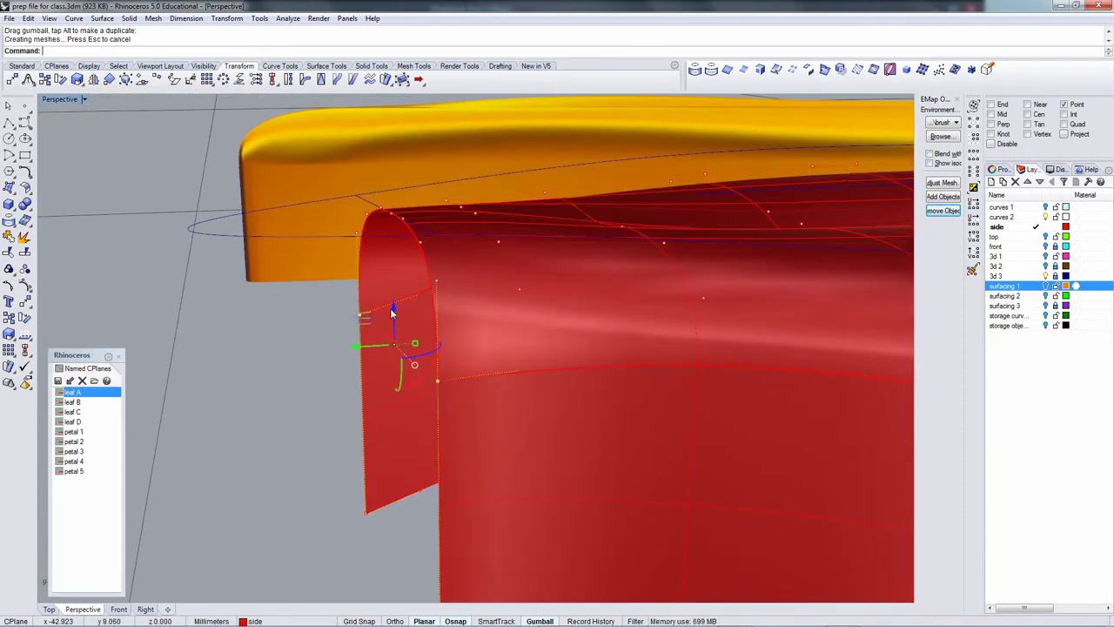
pyautogui.moveTo(392, 307)
pyautogui.mouseDown(button='right')
pyautogui.moveTo(535, 322)
pyautogui.moveTo(518, 302)
pyautogui.mouseUp(button='right')
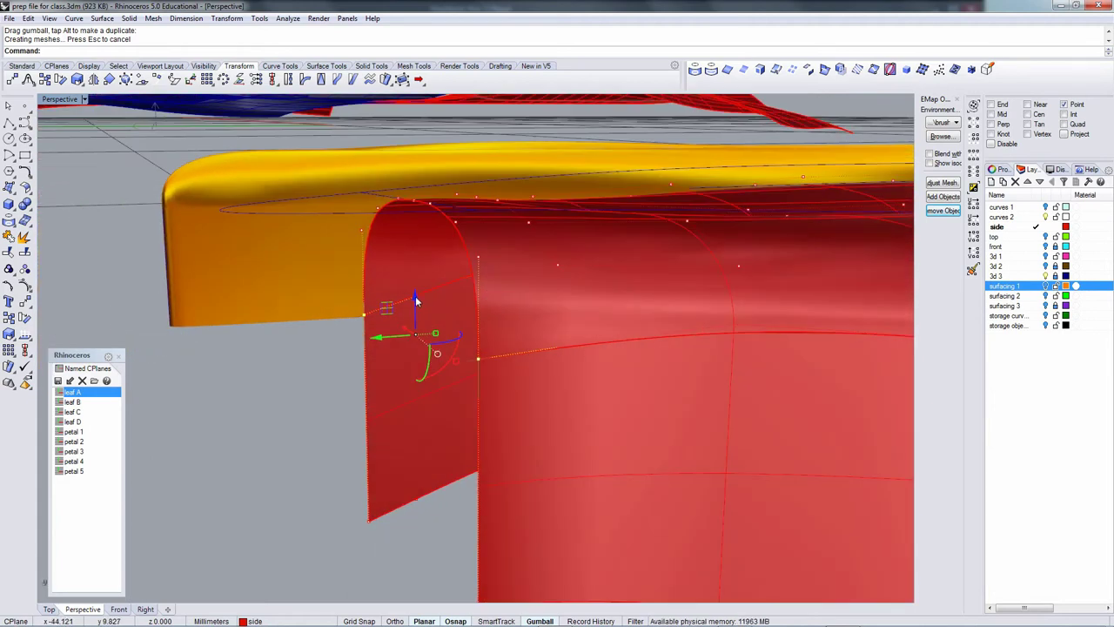
pyautogui.moveTo(416, 300); pyautogui.dragTo(416, 297)
pyautogui.moveTo(628, 352); pyautogui.dragTo(514, 325, button='right')
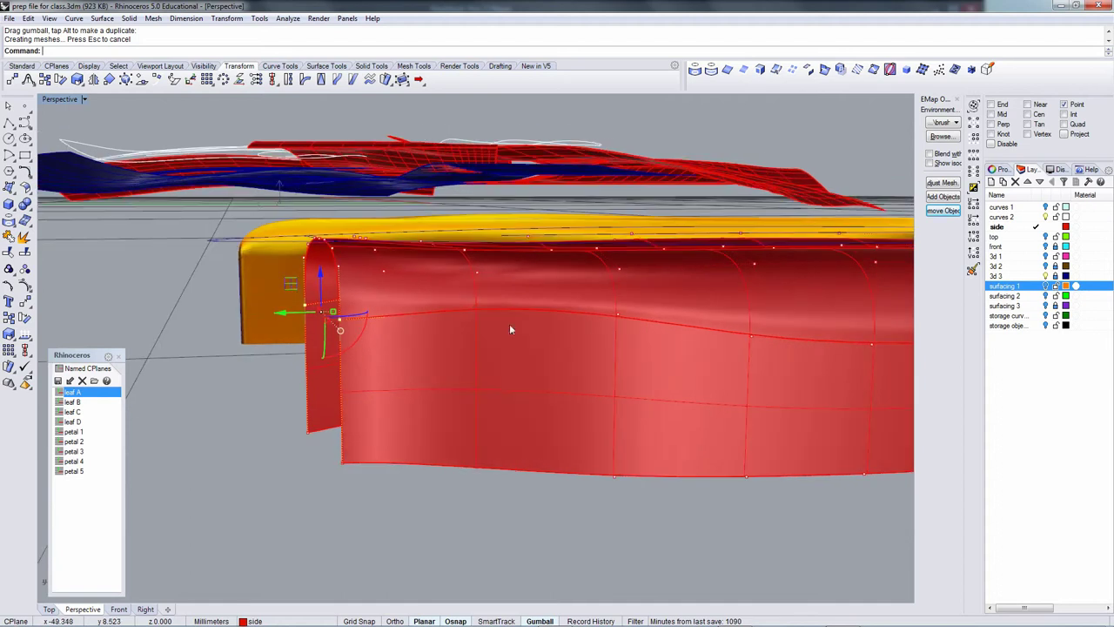
# Lower the next two seam control points on both sides of the leaf slightly and turn off the control points.
pyautogui.click(464, 291)
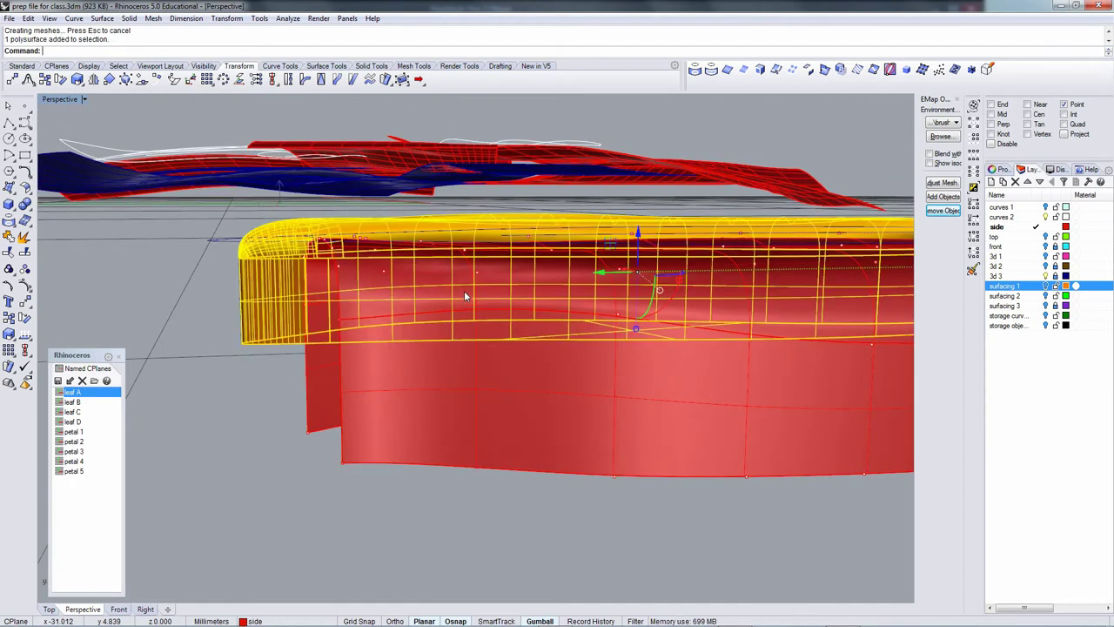
pyautogui.moveTo(463, 416); pyautogui.dragTo(309, 480, button='right')
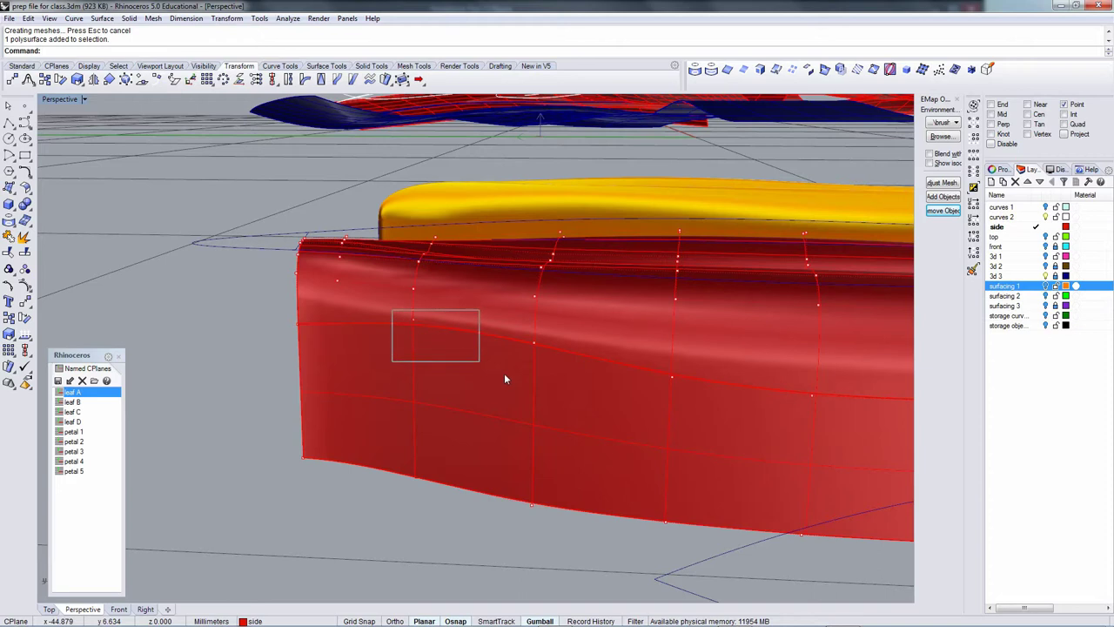
pyautogui.moveTo(504, 379); pyautogui.dragTo(552, 392)
pyautogui.moveTo(422, 358); pyautogui.dragTo(693, 364, button='right')
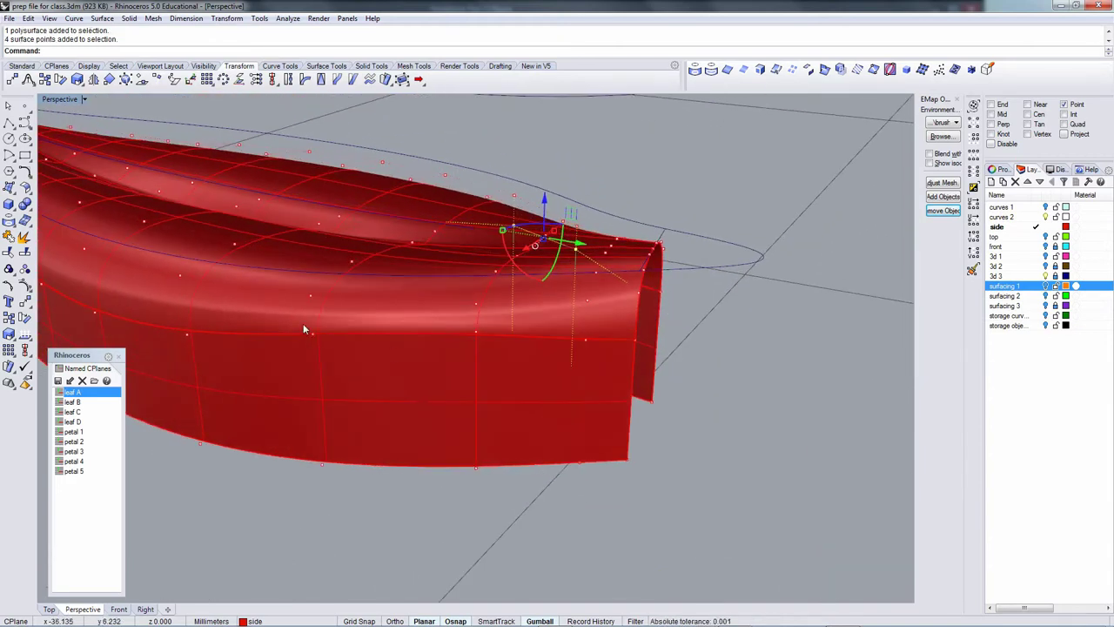
pyautogui.moveTo(304, 324); pyautogui.dragTo(516, 366)
pyautogui.moveTo(516, 365)
pyautogui.mouseDown(button='right')
pyautogui.moveTo(522, 339)
pyautogui.moveTo(523, 362)
pyautogui.mouseUp(button='right')
pyautogui.keyDown('ctrl'); pyautogui.click(510, 381); pyautogui.keyUp('ctrl')
pyautogui.moveTo(597, 372); pyautogui.dragTo(526, 387, button='right')
pyautogui.moveTo(493, 252); pyautogui.dragTo(494, 262)
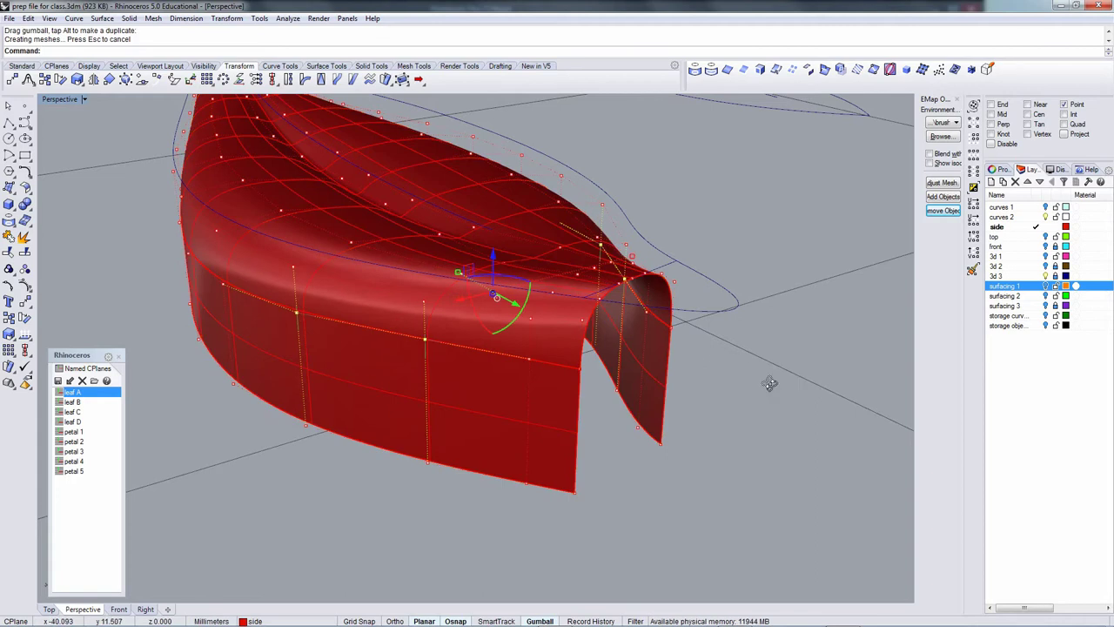
pyautogui.moveTo(770, 384); pyautogui.dragTo(426, 342, button='right')
pyautogui.press('Escape')
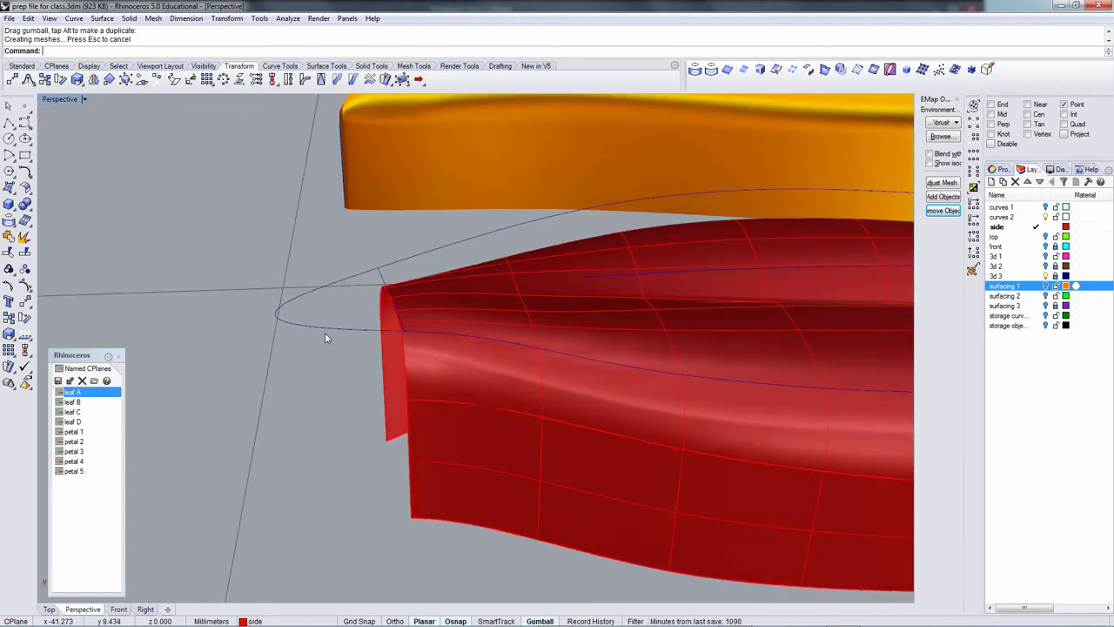
# Unlock layer 3d 3 and extrude the rounded tip curve down to the side wall's bottom corner using End snap.
pyautogui.click(1059, 275)
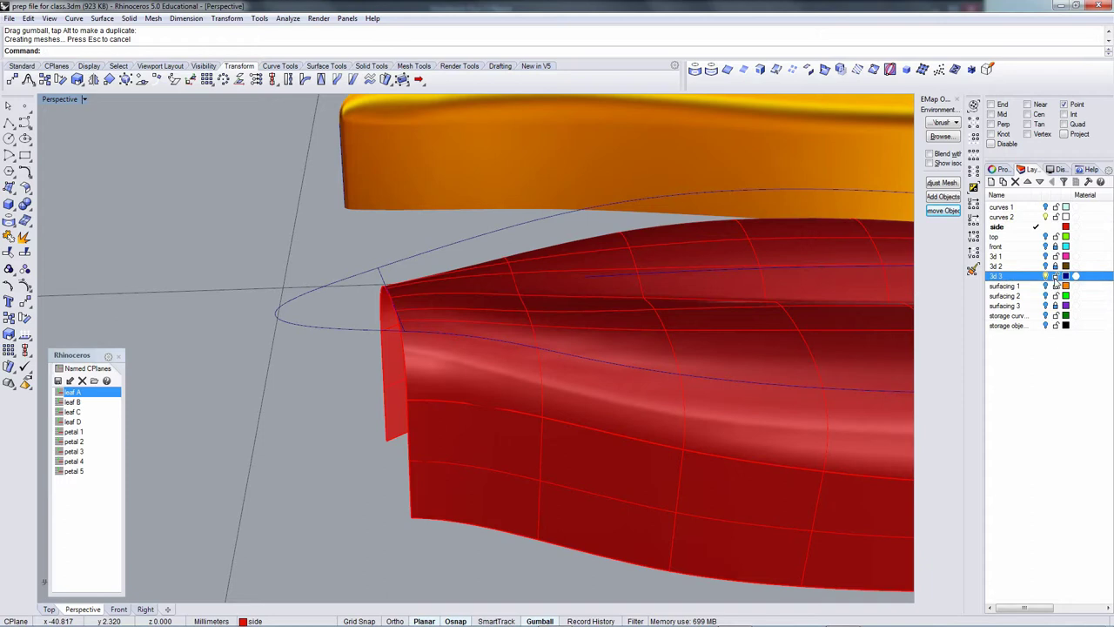
pyautogui.click(383, 326)
pyautogui.click(422, 356)
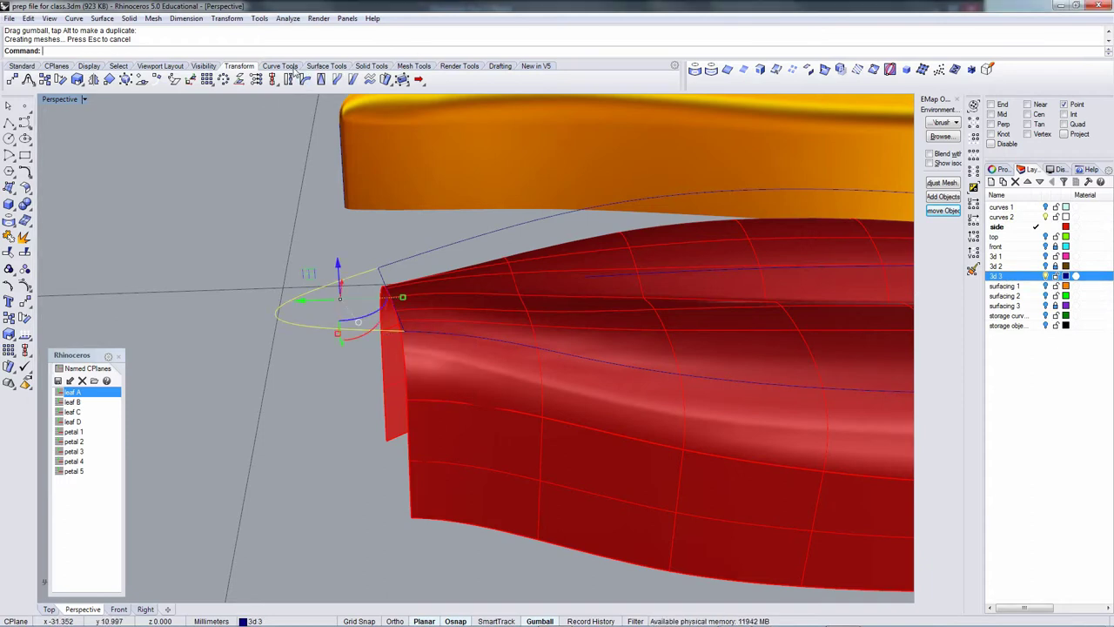
pyautogui.click(326, 66)
pyautogui.click(10, 253)
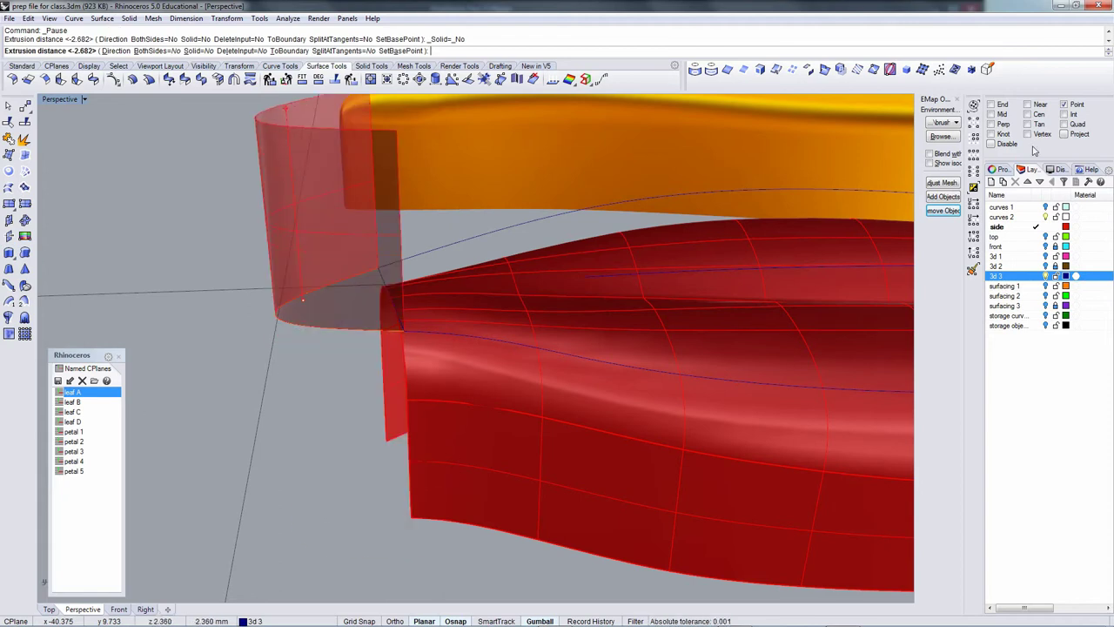
pyautogui.click(990, 105)
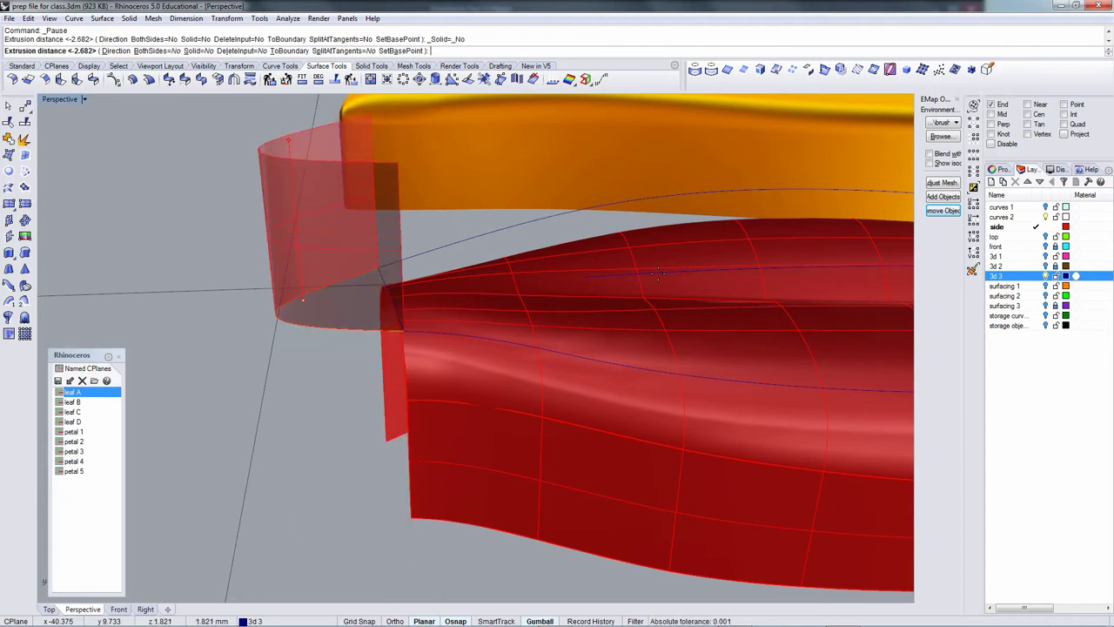
pyautogui.click(406, 512)
pyautogui.moveTo(402, 493); pyautogui.dragTo(395, 448, button='right')
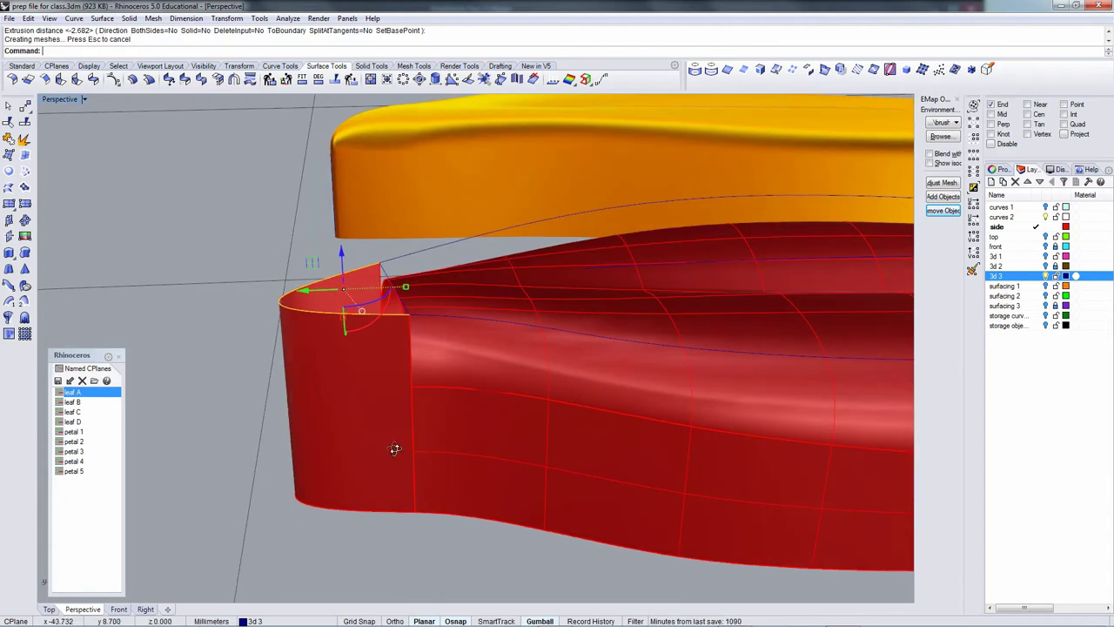
pyautogui.click(160, 369)
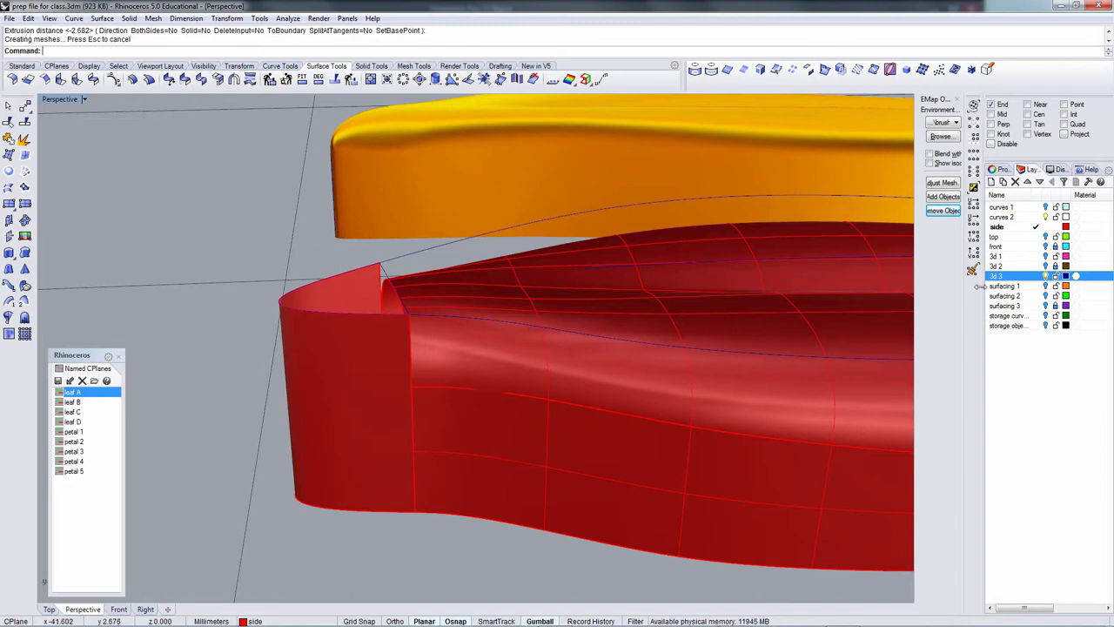
# Make 3d 3 the current layer and set up an adjustable curve blend between the side seam edges across the leaf tip.
pyautogui.click(1037, 276)
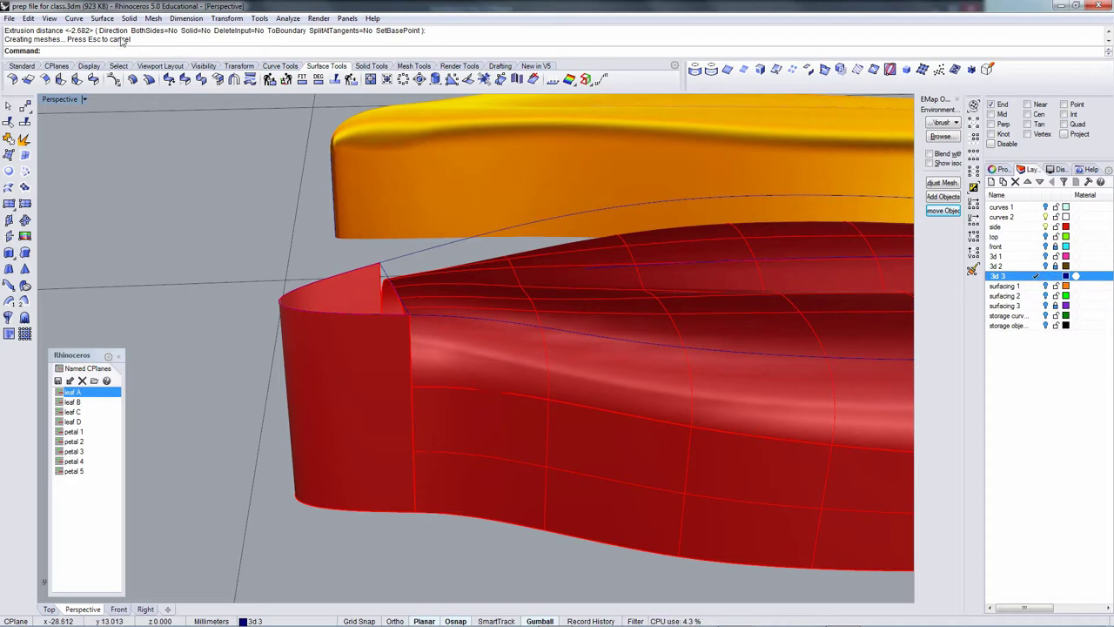
pyautogui.click(73, 19)
pyautogui.moveTo(144, 318)
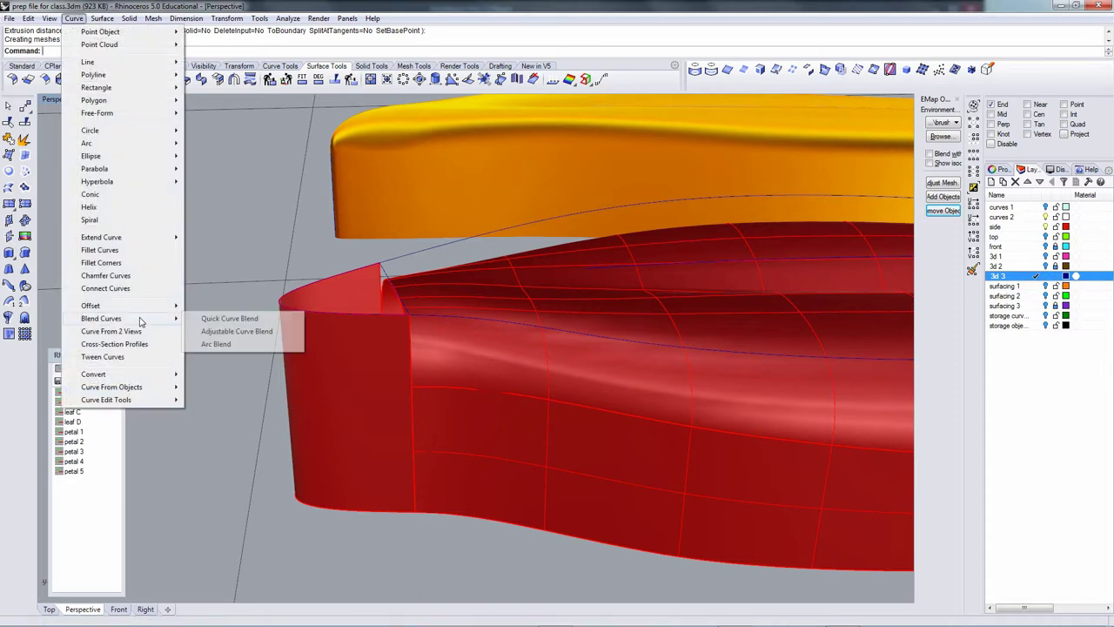
pyautogui.click(238, 331)
pyautogui.click(425, 388)
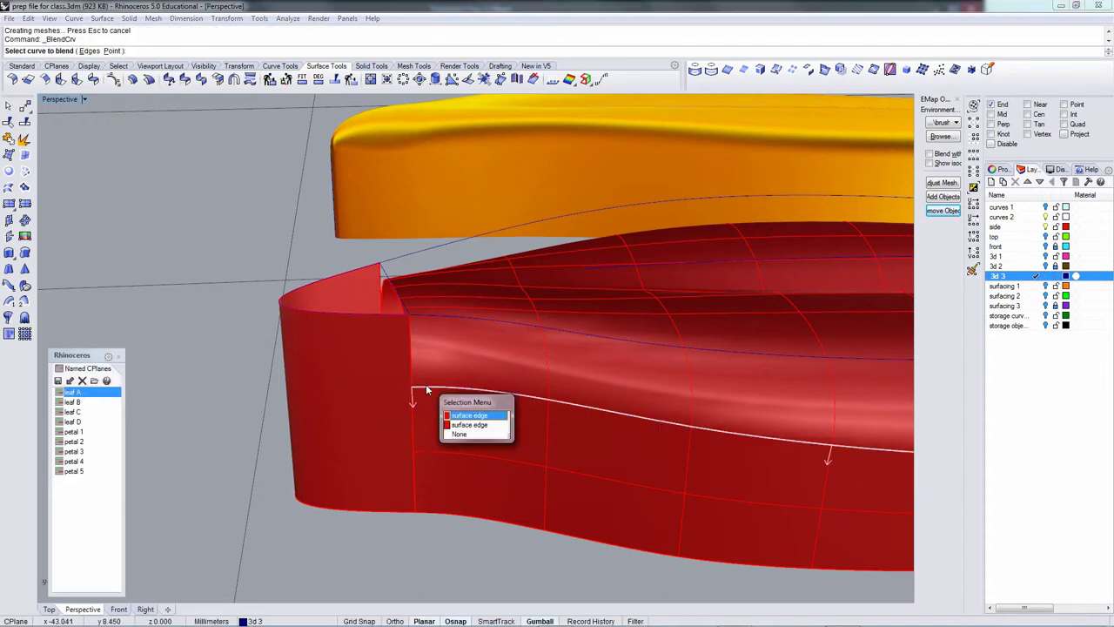
pyautogui.click(425, 385)
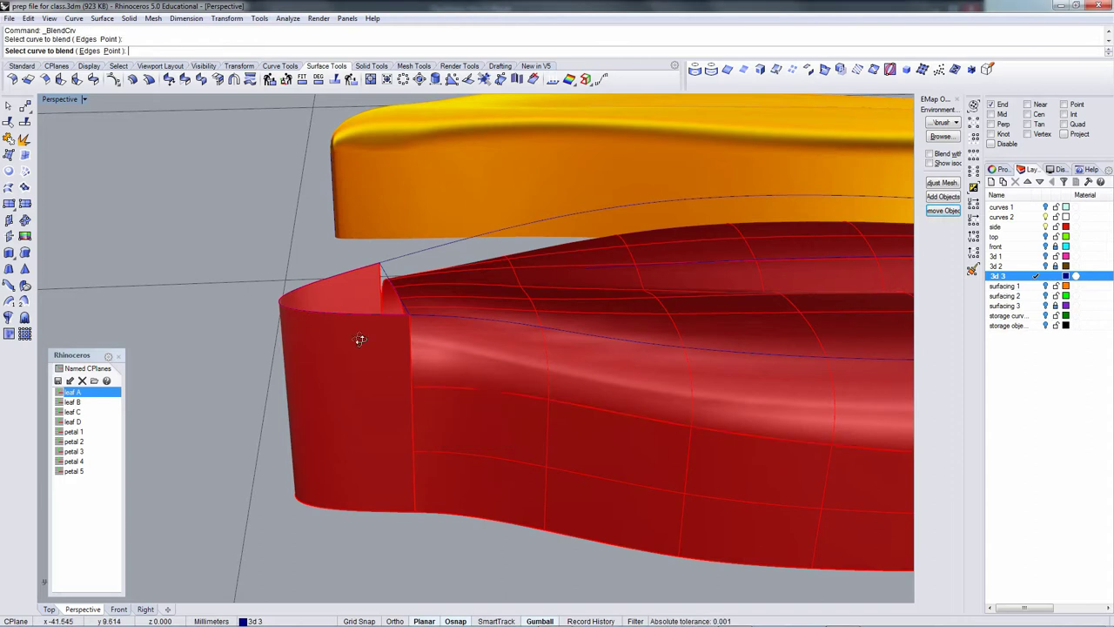
pyautogui.moveTo(360, 339); pyautogui.dragTo(511, 348, button='right')
pyautogui.click(511, 348)
pyautogui.press('Return')
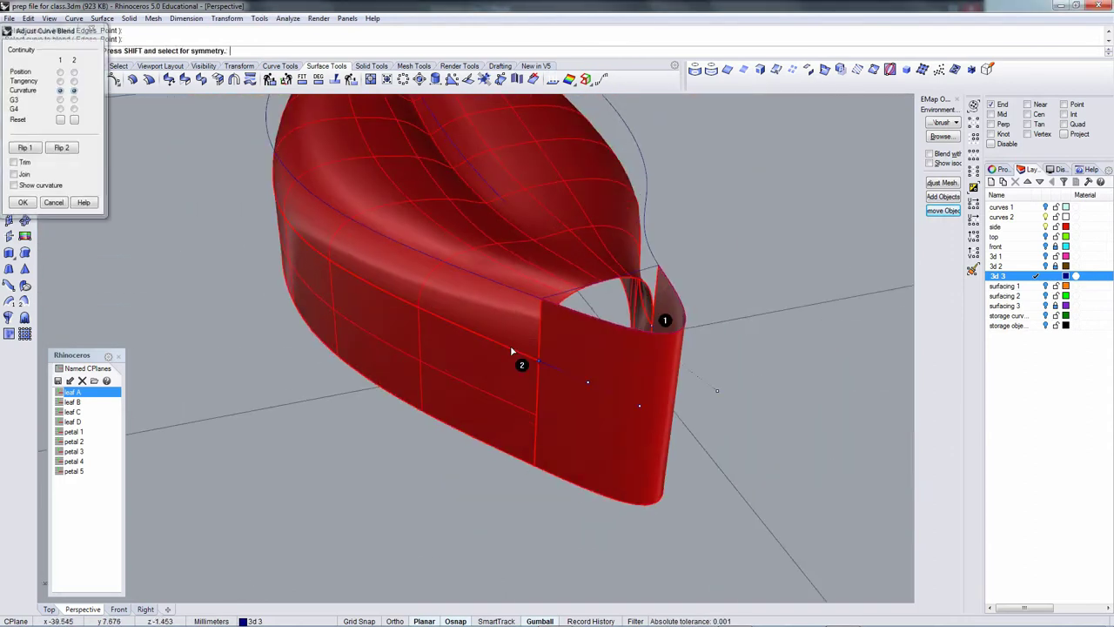
# Adjust the blend curve's handle points to follow the rounded tip wall more closely and accept the blend.
pyautogui.moveTo(597, 385); pyautogui.dragTo(388, 456, button='right')
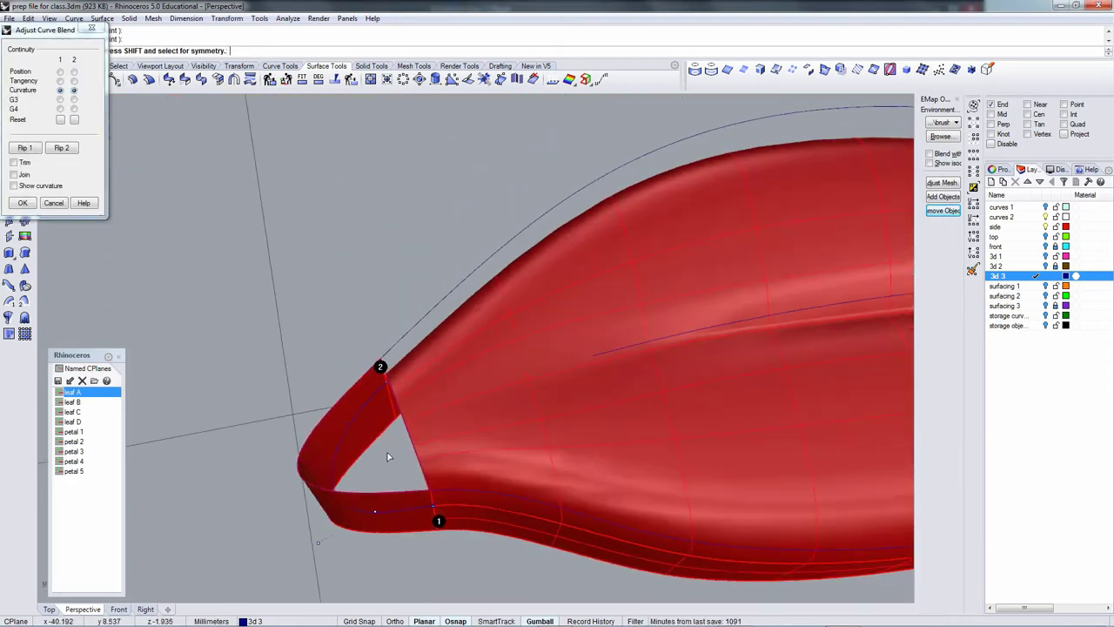
pyautogui.moveTo(314, 459); pyautogui.dragTo(462, 479, button='right')
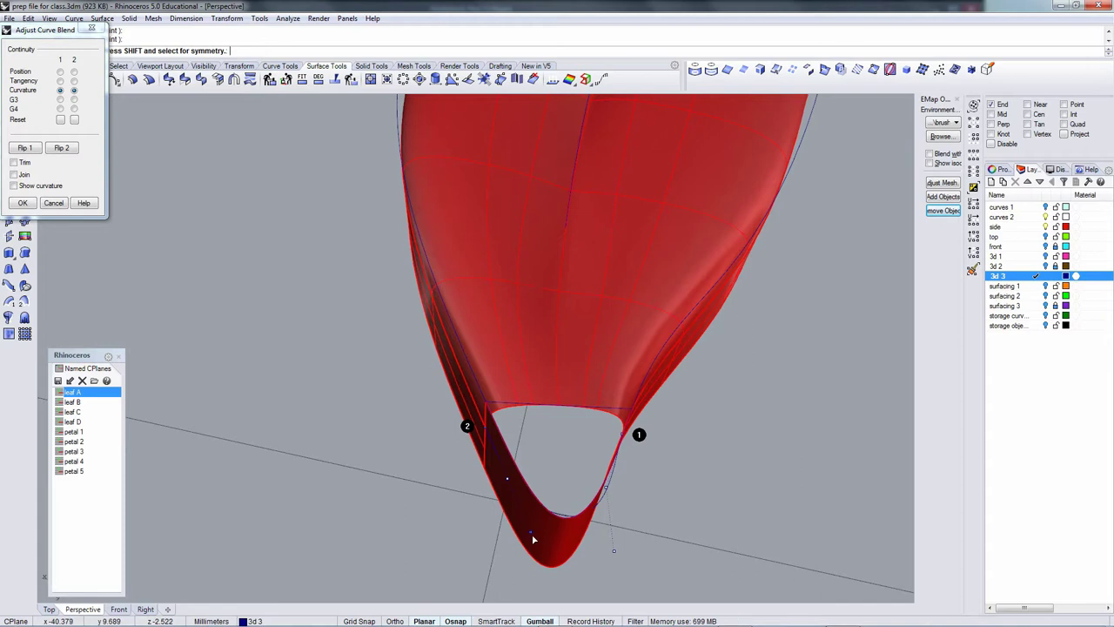
pyautogui.moveTo(547, 577); pyautogui.dragTo(549, 576)
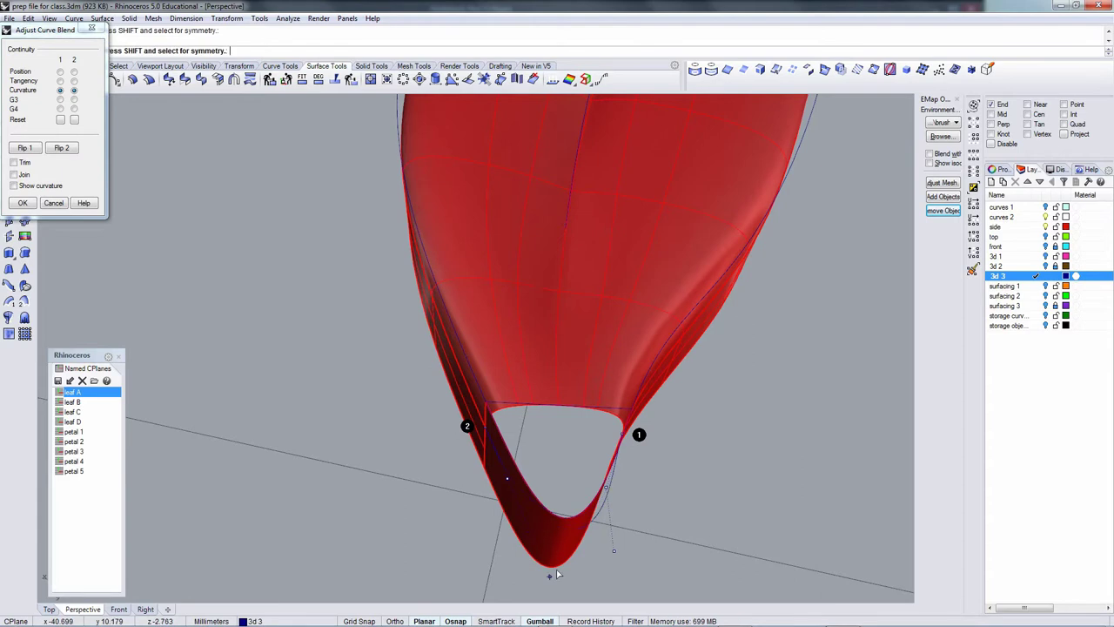
pyautogui.rightClick(617, 555)
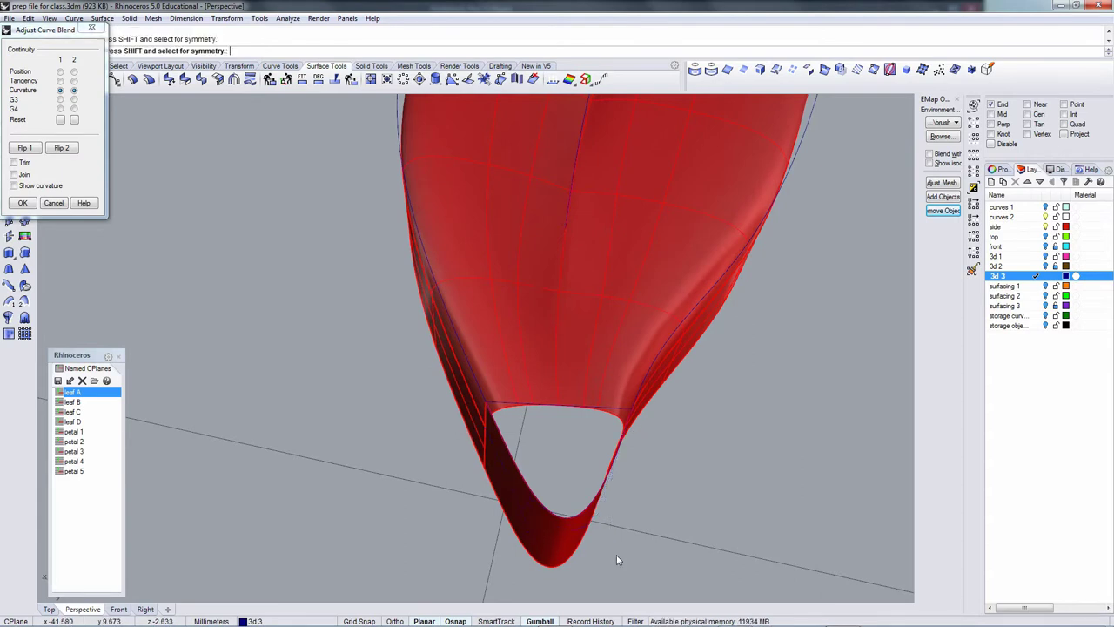
# Pull the blend curve onto the extruded tip wall surface.
pyautogui.click(606, 509)
pyautogui.moveTo(607, 505); pyautogui.dragTo(485, 442, button='right')
pyautogui.click(710, 71)
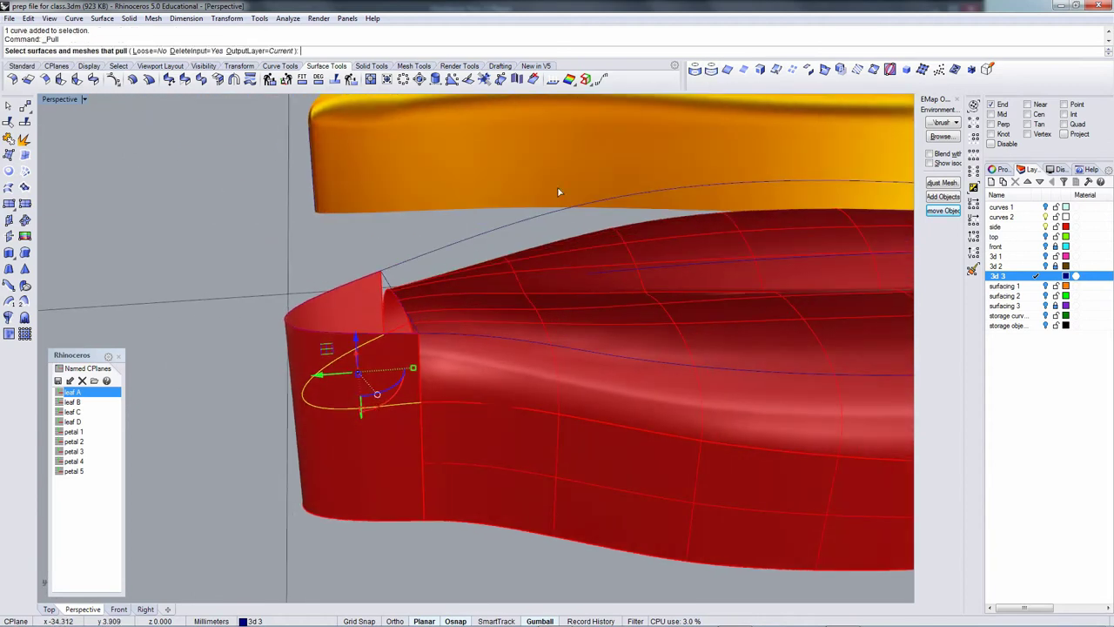
pyautogui.click(364, 289)
pyautogui.press('Return')
pyautogui.moveTo(362, 285)
pyautogui.mouseDown(button='right')
pyautogui.moveTo(438, 352)
pyautogui.moveTo(467, 274)
pyautogui.moveTo(373, 280)
pyautogui.moveTo(368, 292)
pyautogui.mouseUp(button='right')
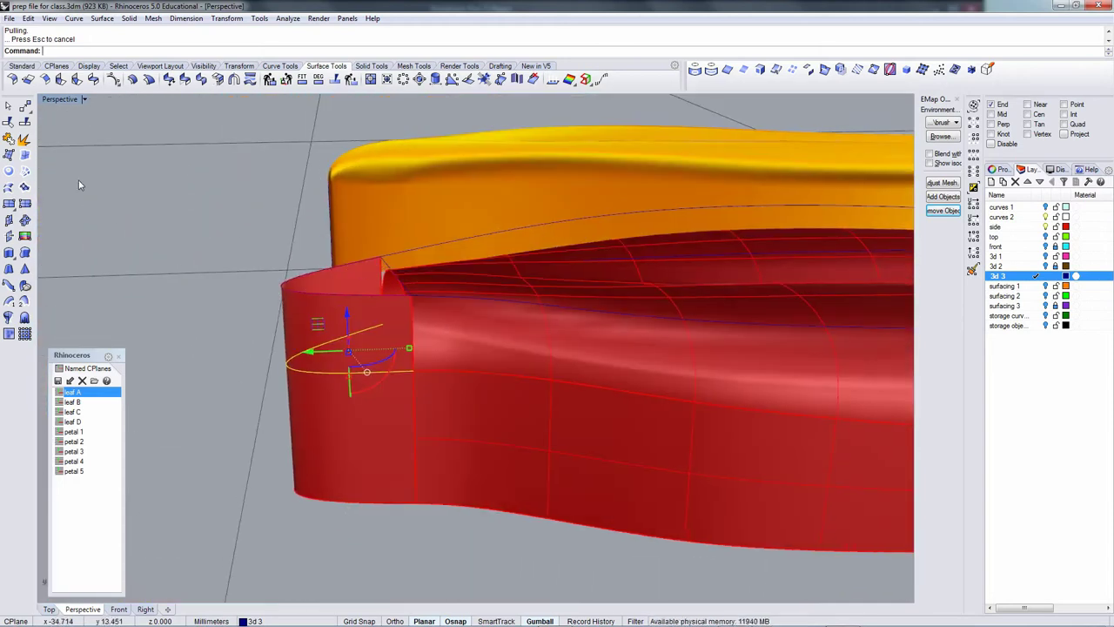
# Trim away the tip wall above the pulled curve, then delete the cutting curve.
pyautogui.click(8, 122)
pyautogui.click(300, 288)
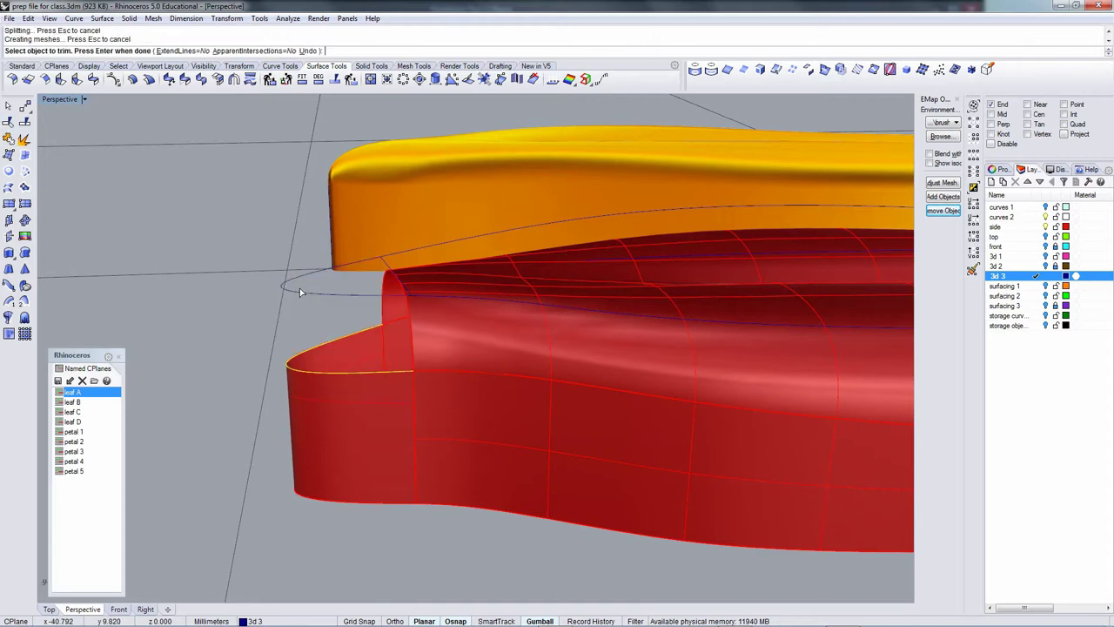
pyautogui.moveTo(398, 391); pyautogui.dragTo(400, 388, button='right')
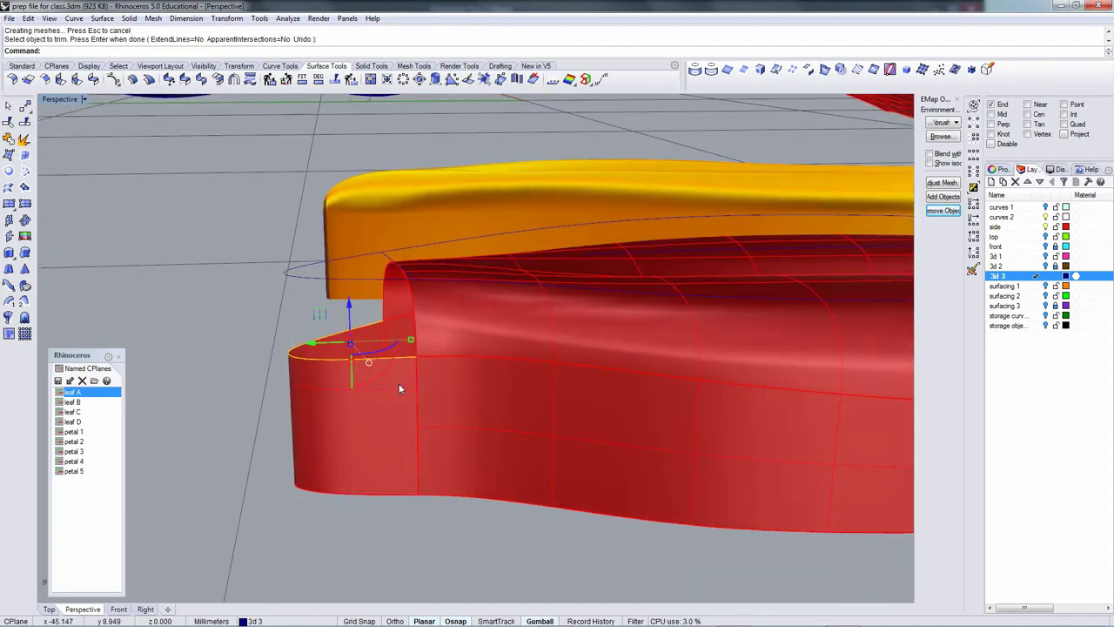
pyautogui.press('Delete')
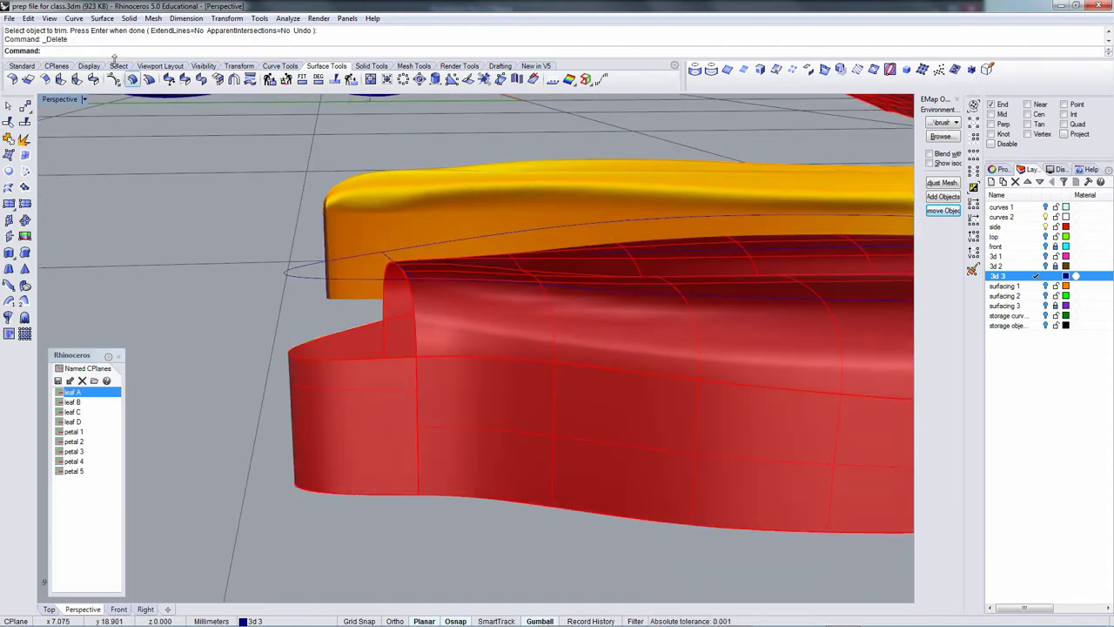
pyautogui.click(101, 19)
pyautogui.moveTo(164, 393)
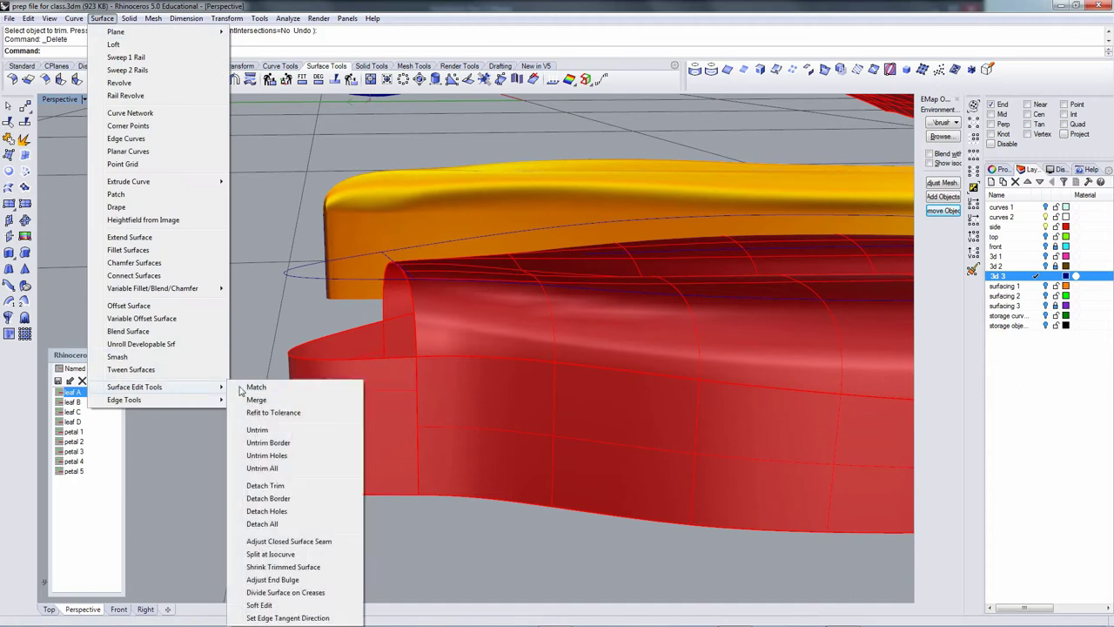
pyautogui.click(342, 386)
pyautogui.click(418, 386)
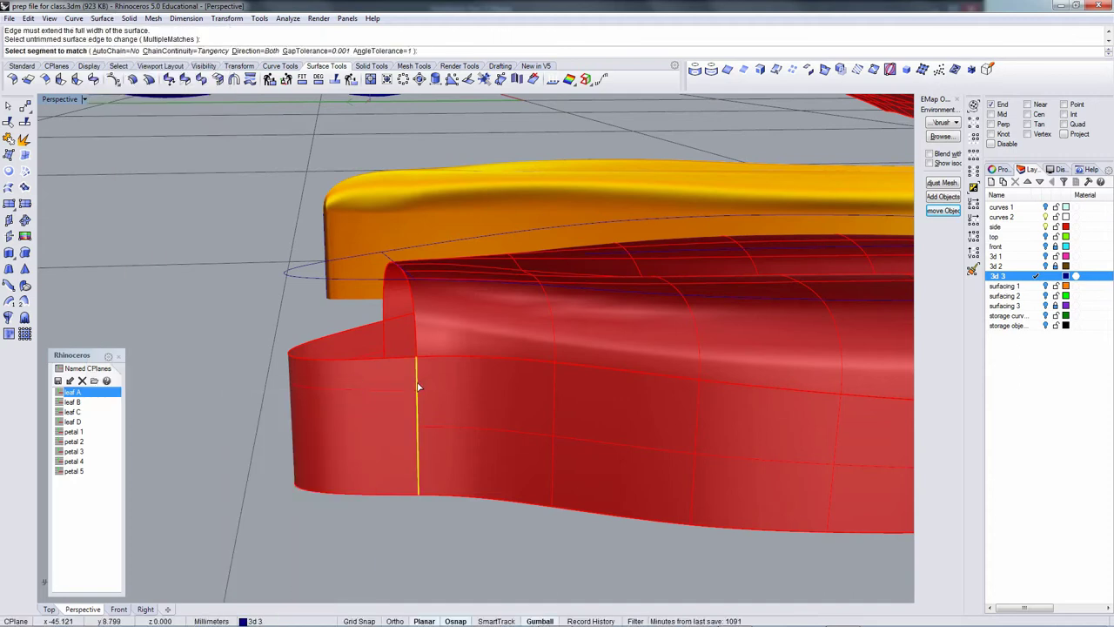
pyautogui.click(417, 386)
pyautogui.press('Escape')
pyautogui.rightClick(418, 386)
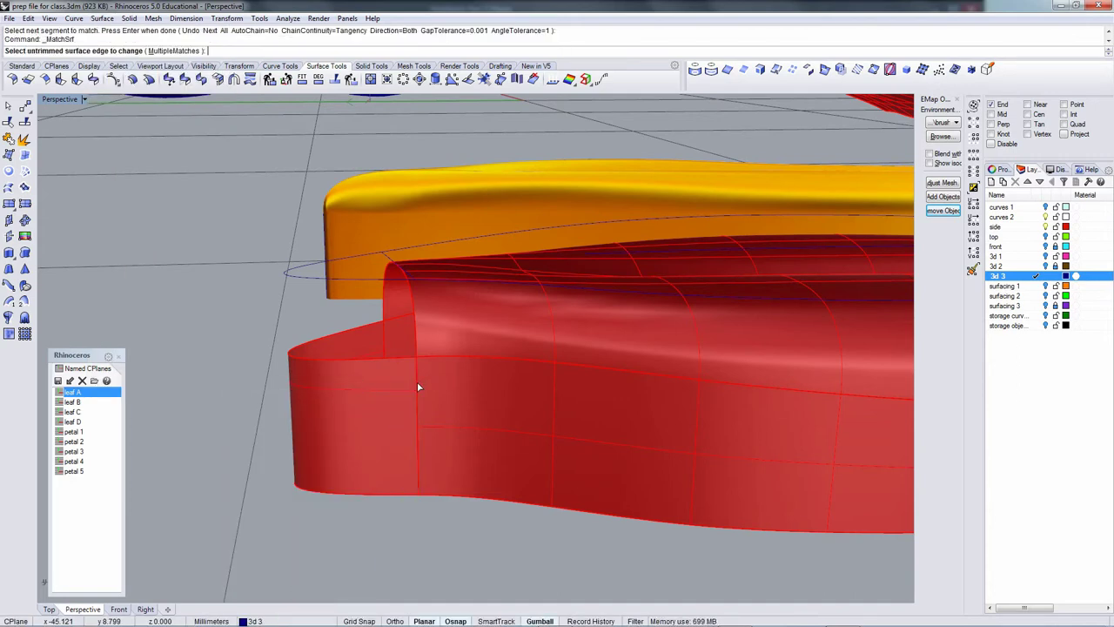
pyautogui.click(418, 386)
pyautogui.click(418, 386)
pyautogui.click(417, 386)
pyautogui.press('Escape')
pyautogui.rightClick(418, 387)
pyautogui.click(417, 386)
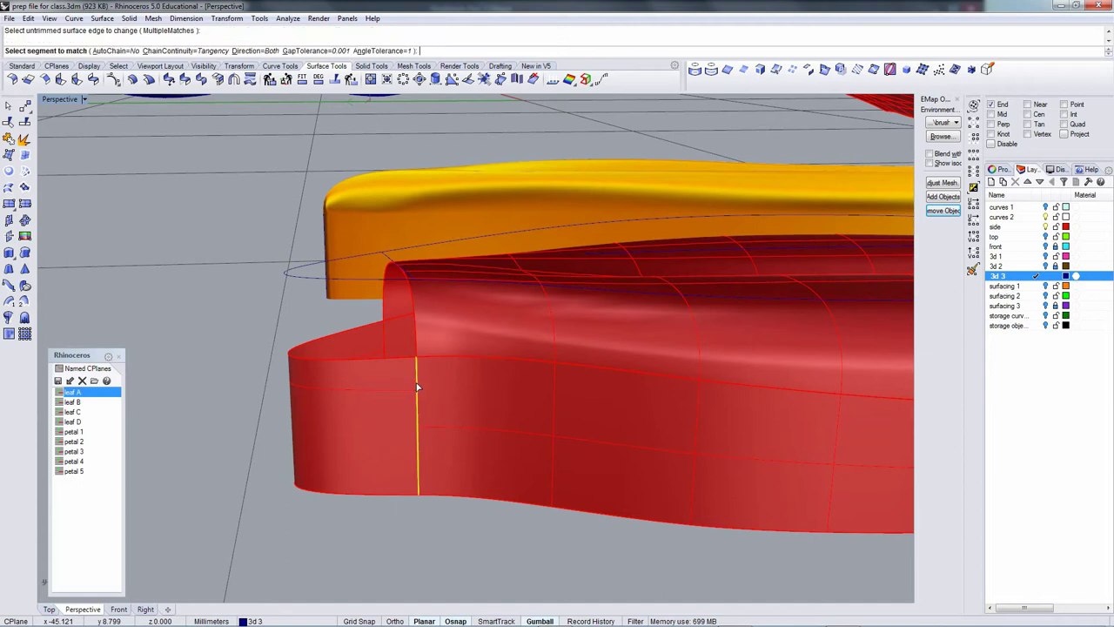
pyautogui.press('Escape')
pyautogui.moveTo(417, 386); pyautogui.dragTo(449, 359, button='right')
pyautogui.click(452, 377)
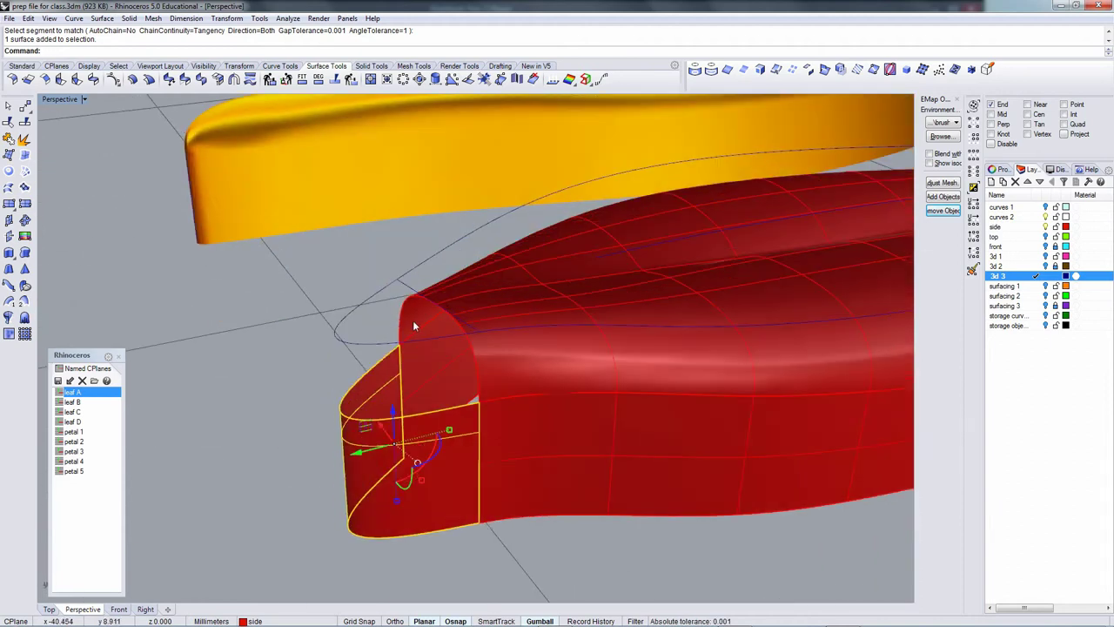
pyautogui.moveTo(415, 325); pyautogui.dragTo(427, 355, button='right')
pyautogui.press('Escape')
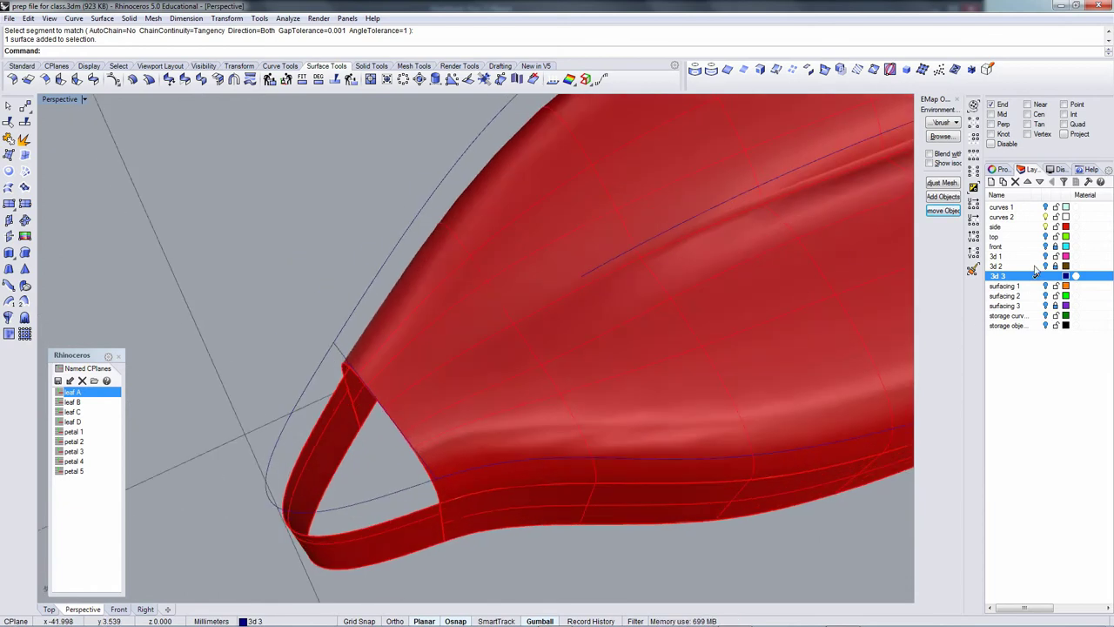
# Extract a lengthwise isocurve from the leaf's top surface at the midpoint of its open tip edge using Mid snap.
pyautogui.click(776, 71)
pyautogui.click(549, 292)
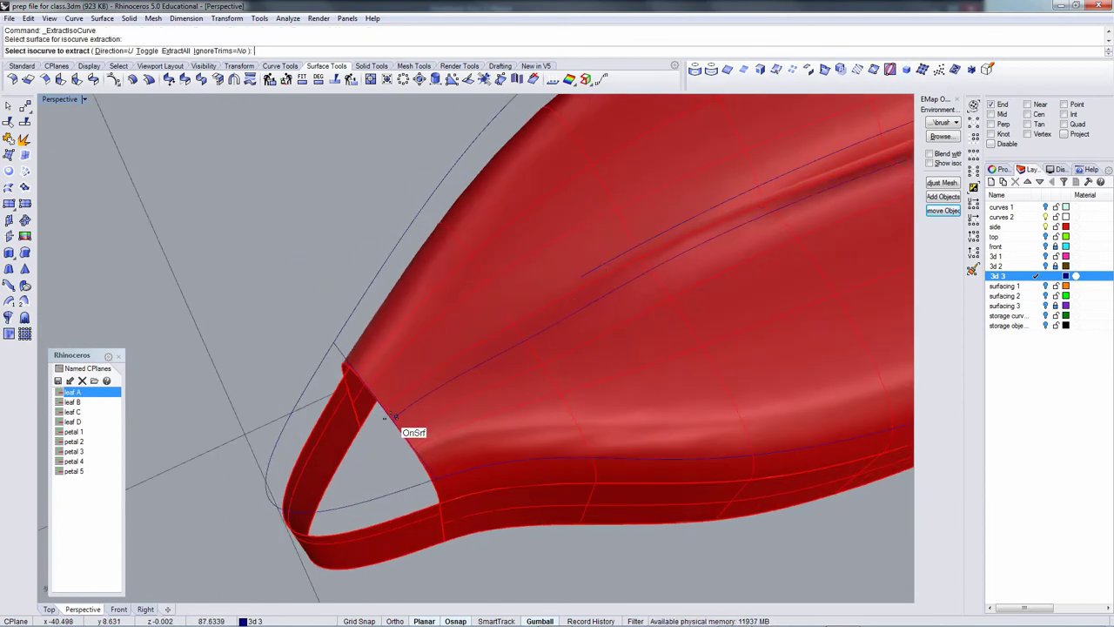
pyautogui.click(991, 114)
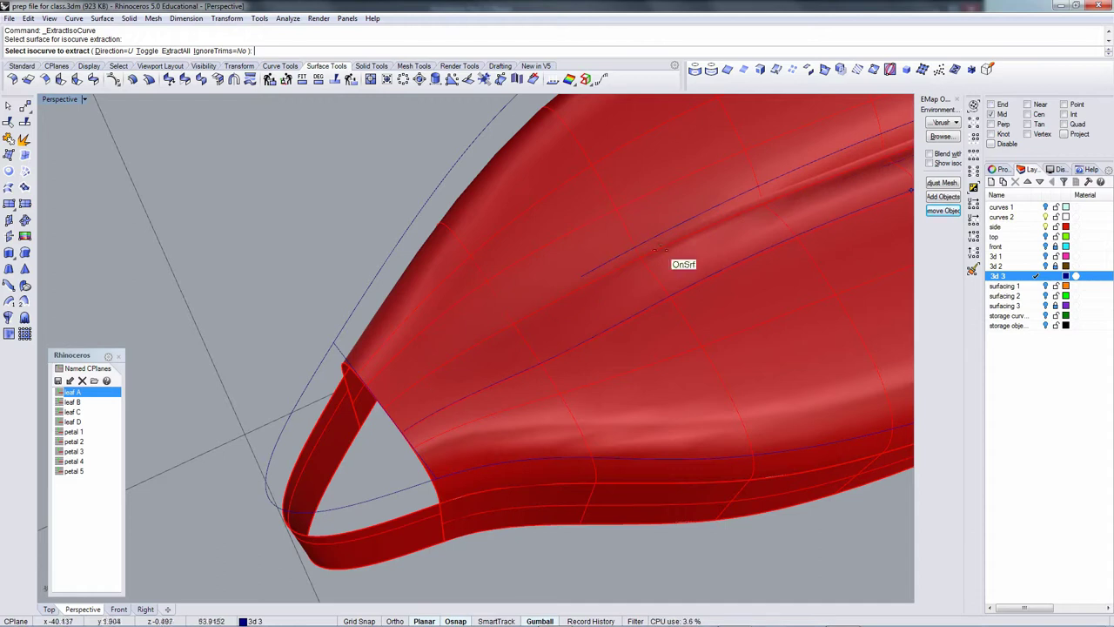
pyautogui.click(383, 409)
pyautogui.press('Return')
# Extract a vertical V-direction isocurve from the tip wall at the midpoint of its rounded front.
pyautogui.moveTo(417, 427); pyautogui.dragTo(551, 439, button='right')
pyautogui.rightClick(551, 436)
pyautogui.click(549, 448)
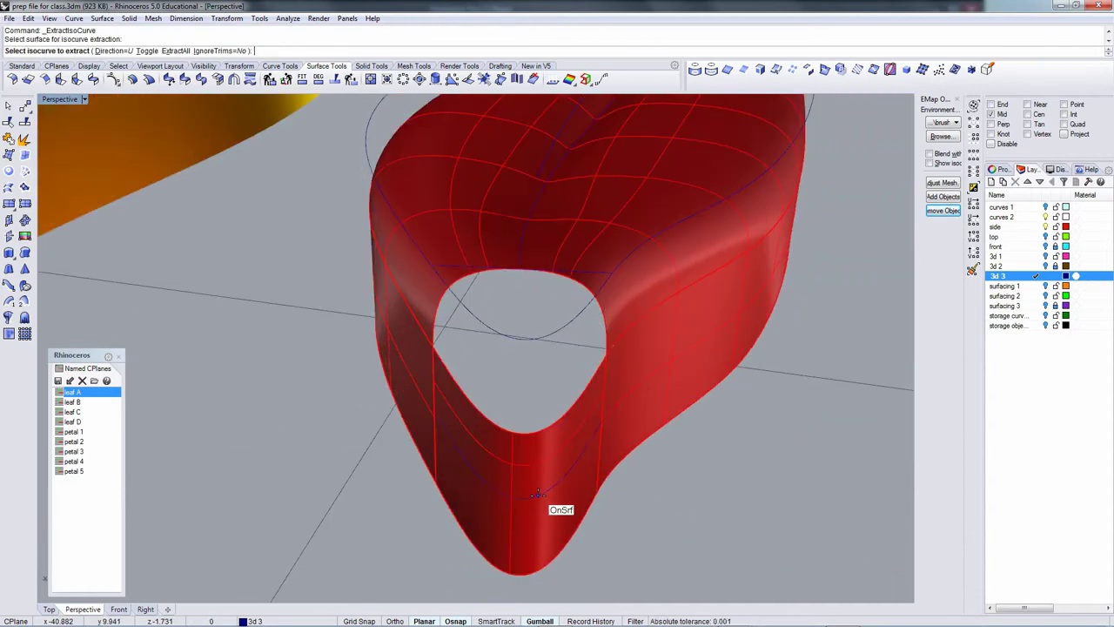
pyautogui.write('t')
pyautogui.press('Return')
pyautogui.click(522, 483)
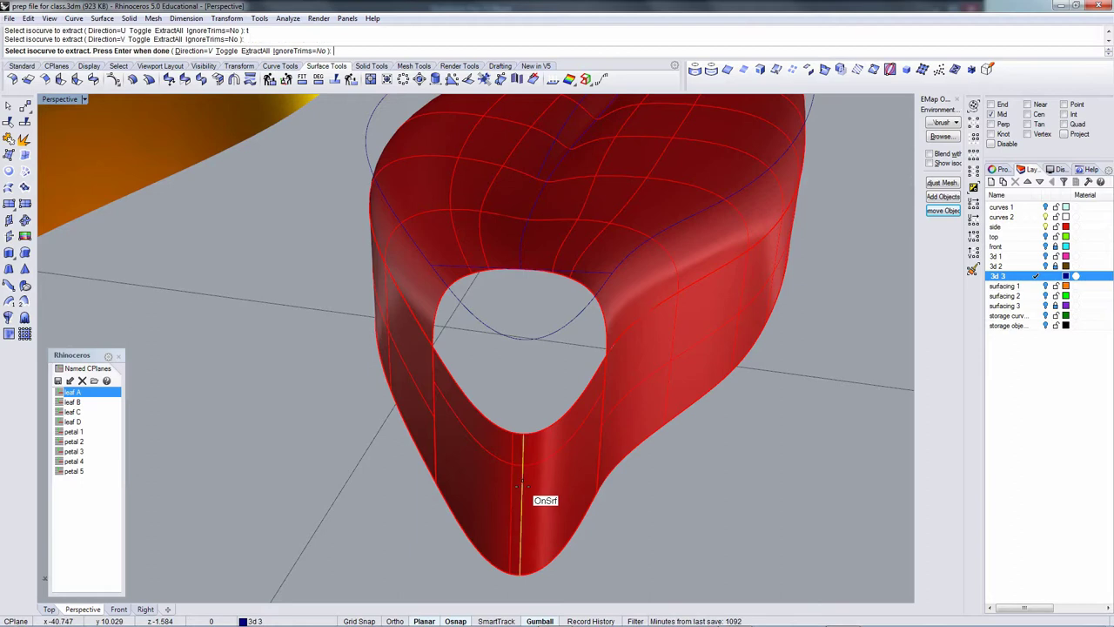
pyautogui.press('Return')
# Create an adjustable curve blend between the tip wall's vertical isocurve and the top surface's central isocurve.
pyautogui.moveTo(522, 488); pyautogui.dragTo(460, 470, button='right')
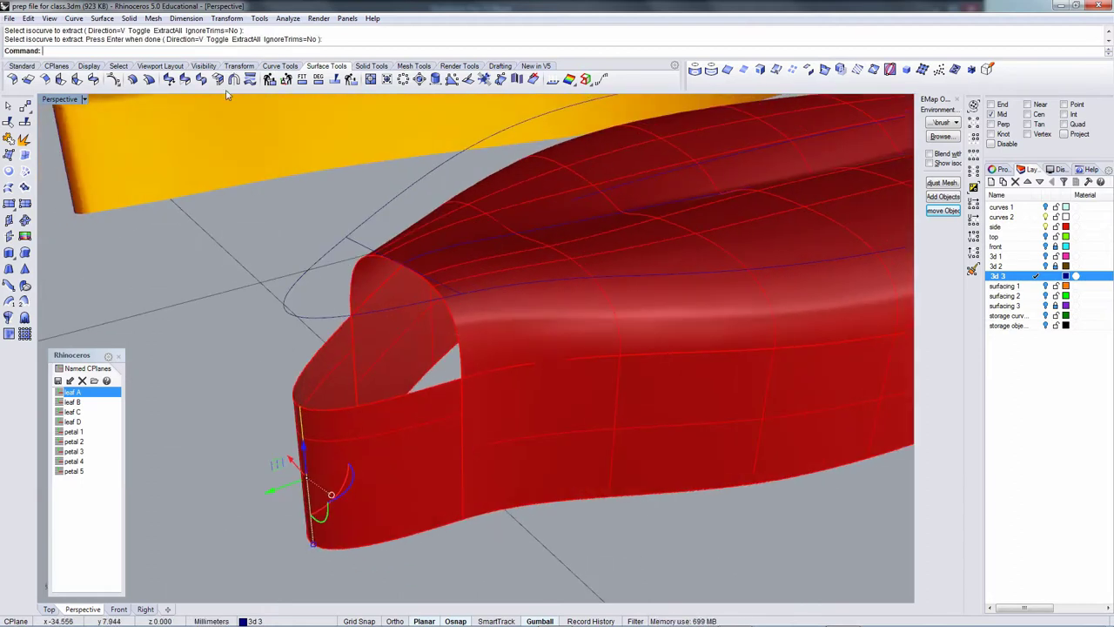
pyautogui.click(74, 19)
pyautogui.moveTo(102, 317)
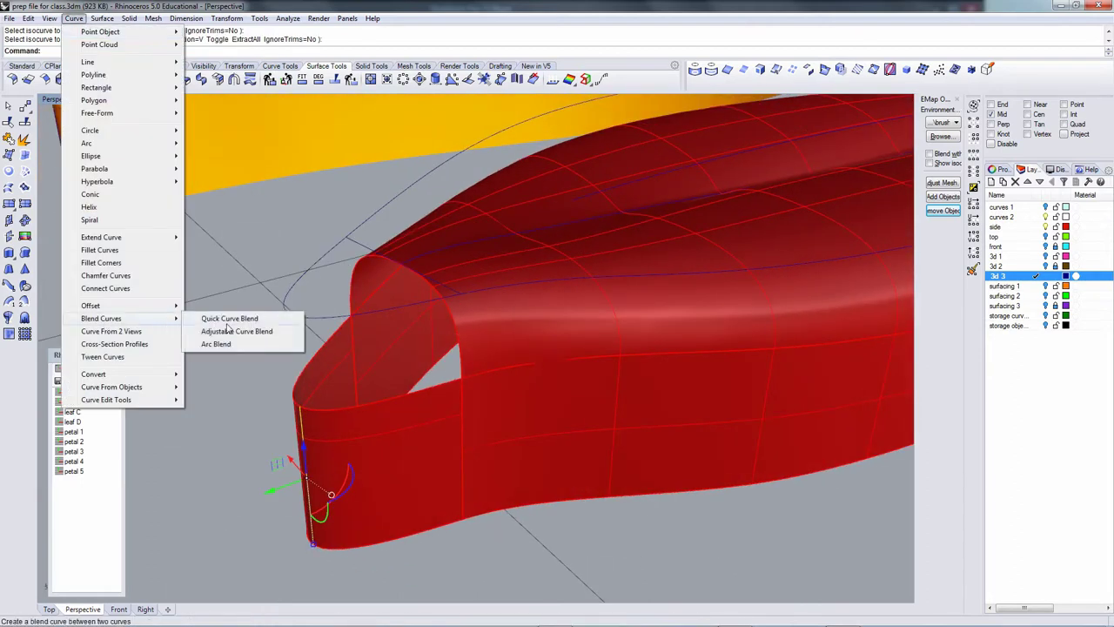
pyautogui.click(230, 328)
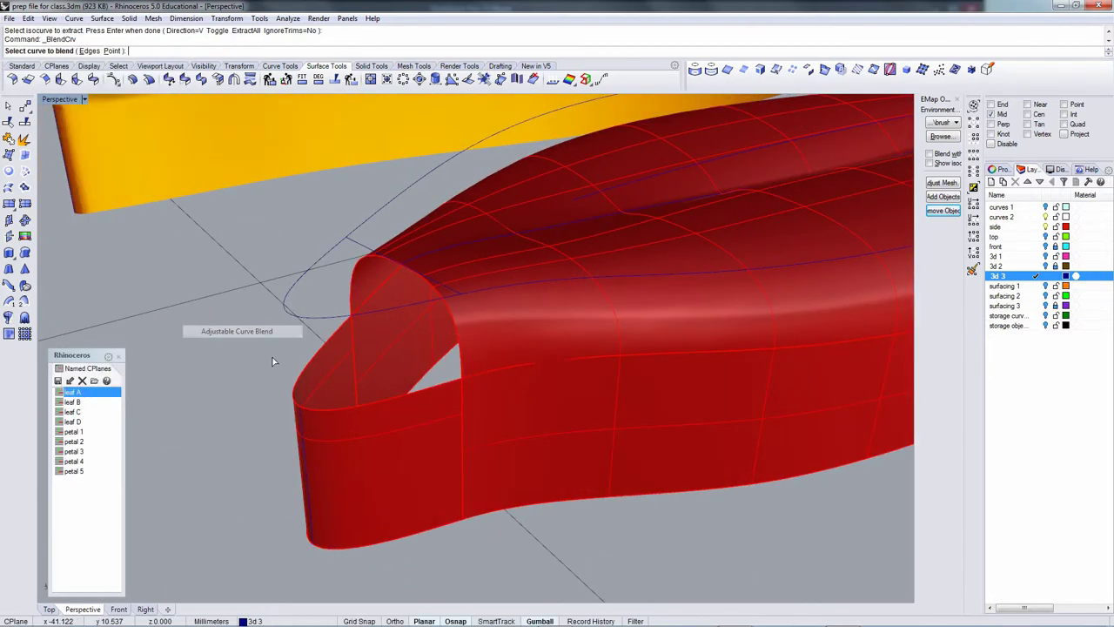
pyautogui.click(409, 263)
pyautogui.rightClick(409, 264)
pyautogui.moveTo(412, 268); pyautogui.dragTo(362, 357, button='right')
pyautogui.rightClick(267, 256)
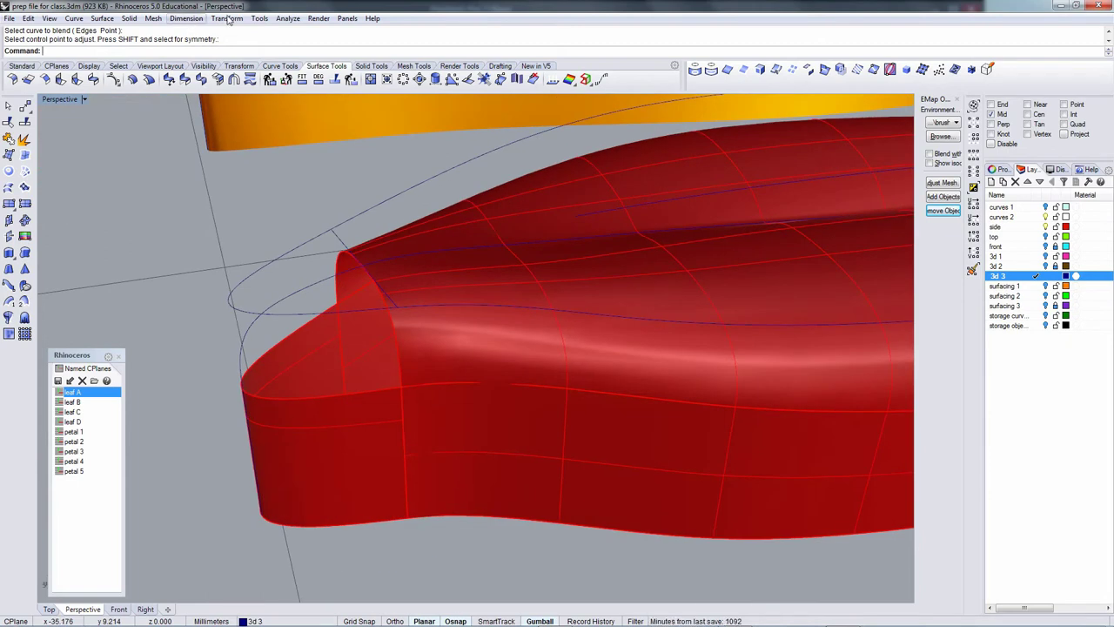
# Split the tip wall's upper edge where it meets the central blend curve, using End snap.
pyautogui.click(102, 19)
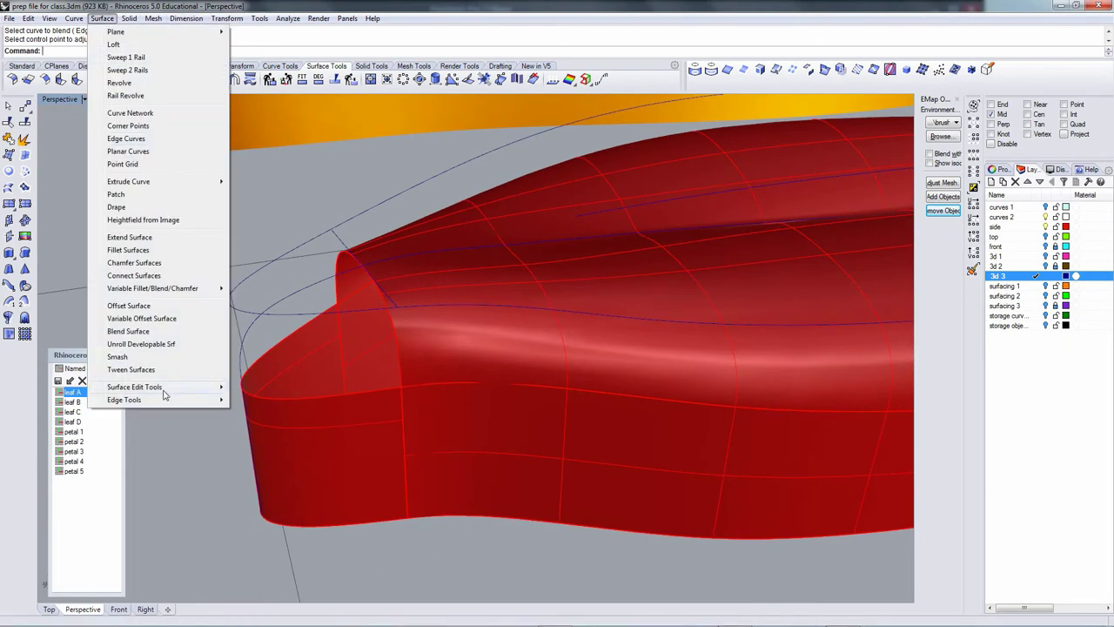
pyautogui.moveTo(135, 387)
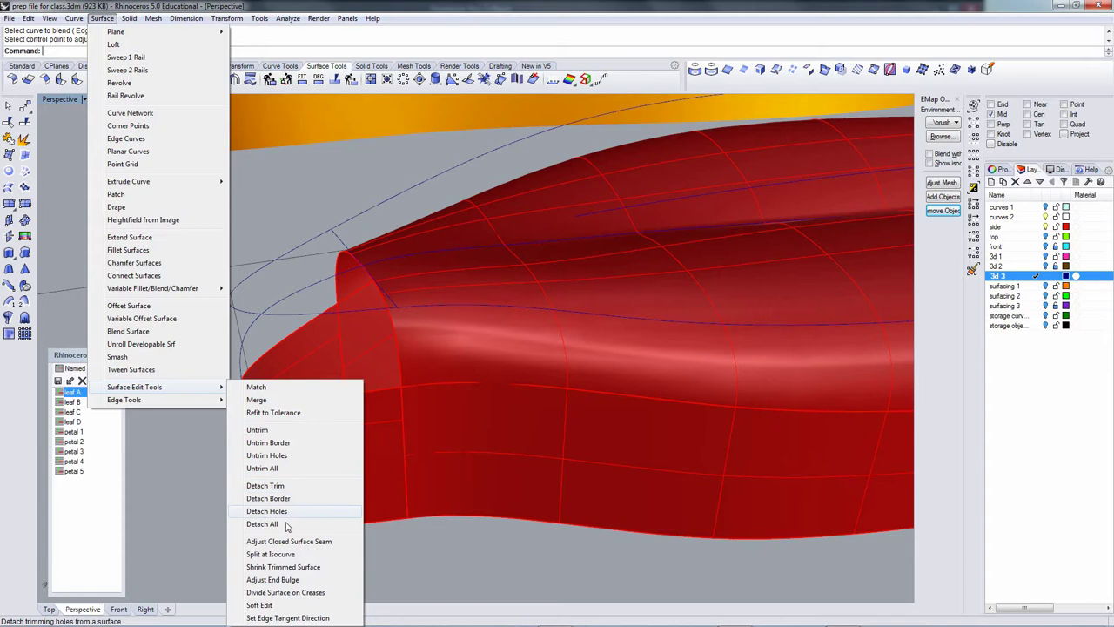
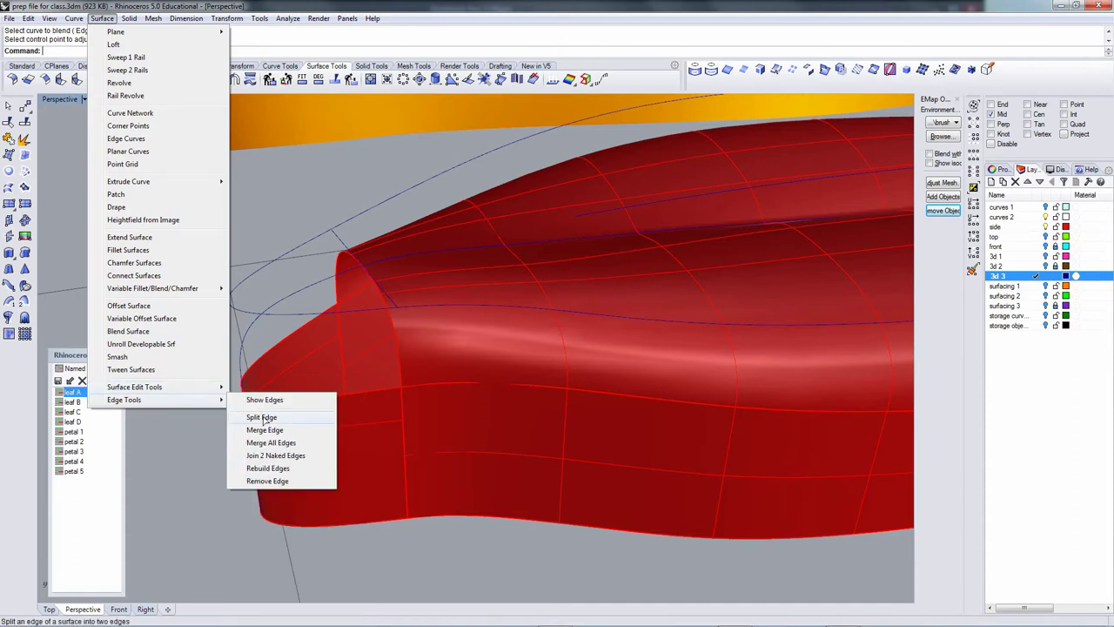
pyautogui.click(261, 417)
pyautogui.moveTo(261, 417); pyautogui.dragTo(321, 341, button='right')
pyautogui.click(273, 372)
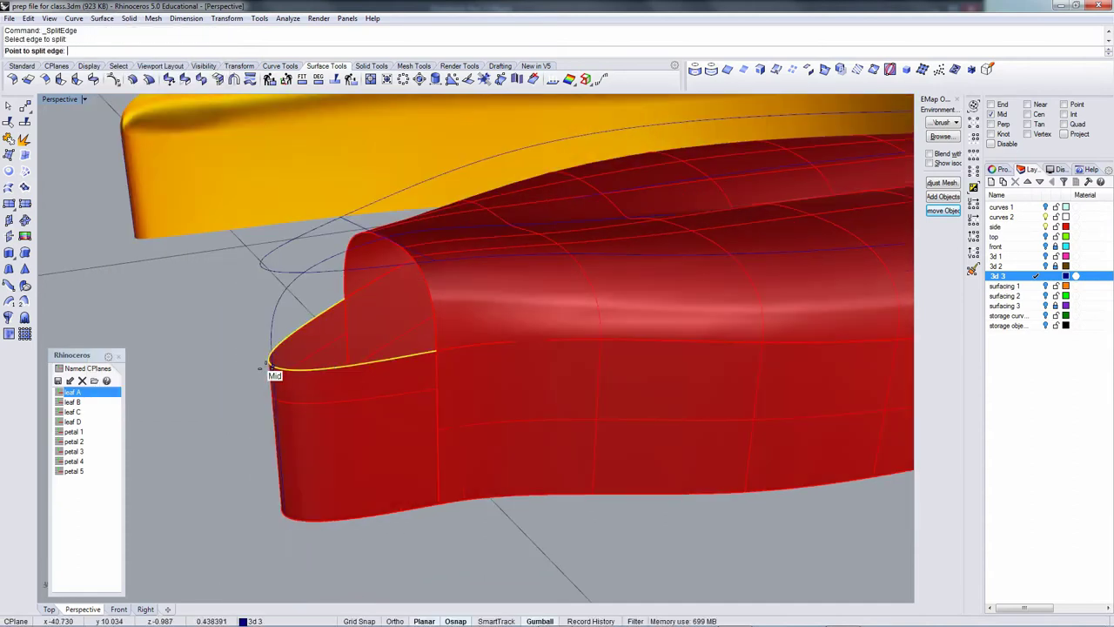
pyautogui.click(994, 106)
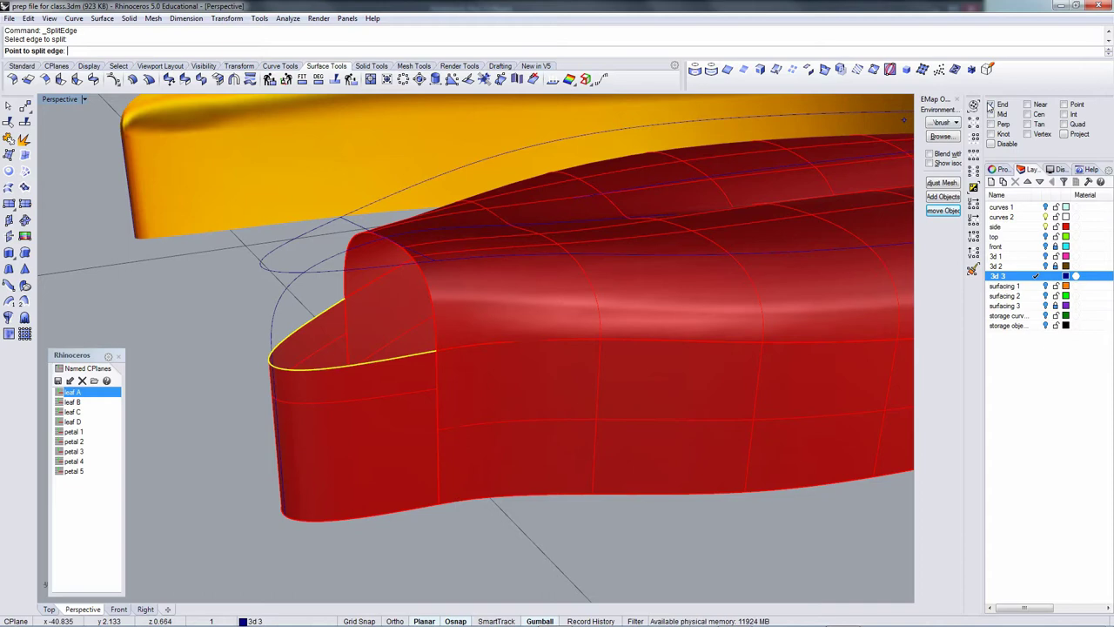
pyautogui.click(271, 365)
pyautogui.press('Return')
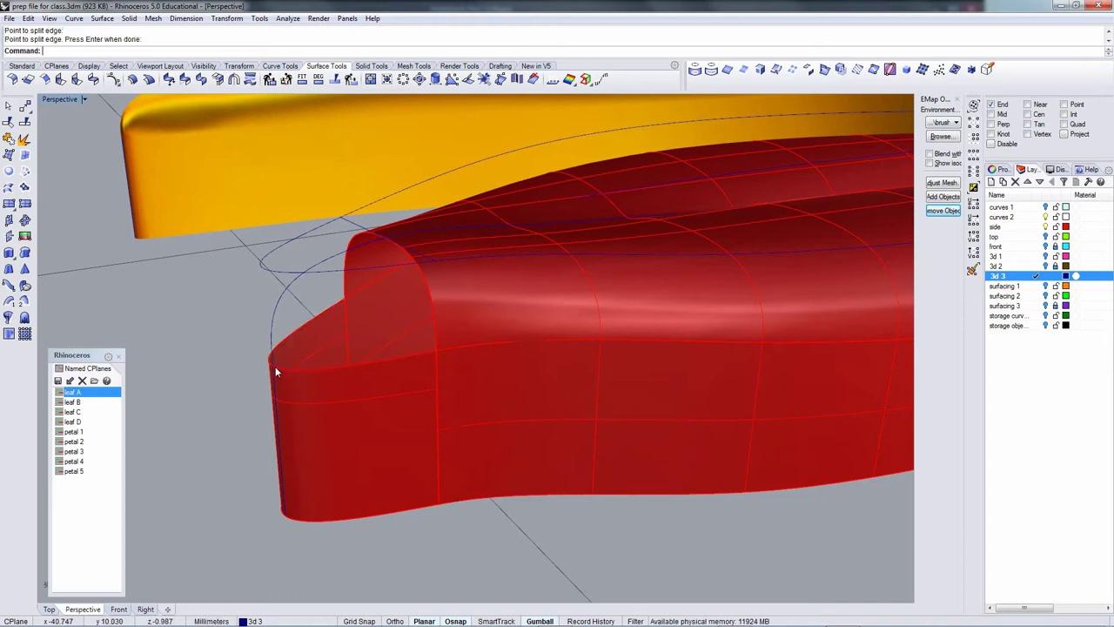
# Build a network surface over the open tip from the split wall edges, blend curve and top surface edge, with Tangency edge matching.
pyautogui.moveTo(275, 366); pyautogui.dragTo(302, 396, button='right')
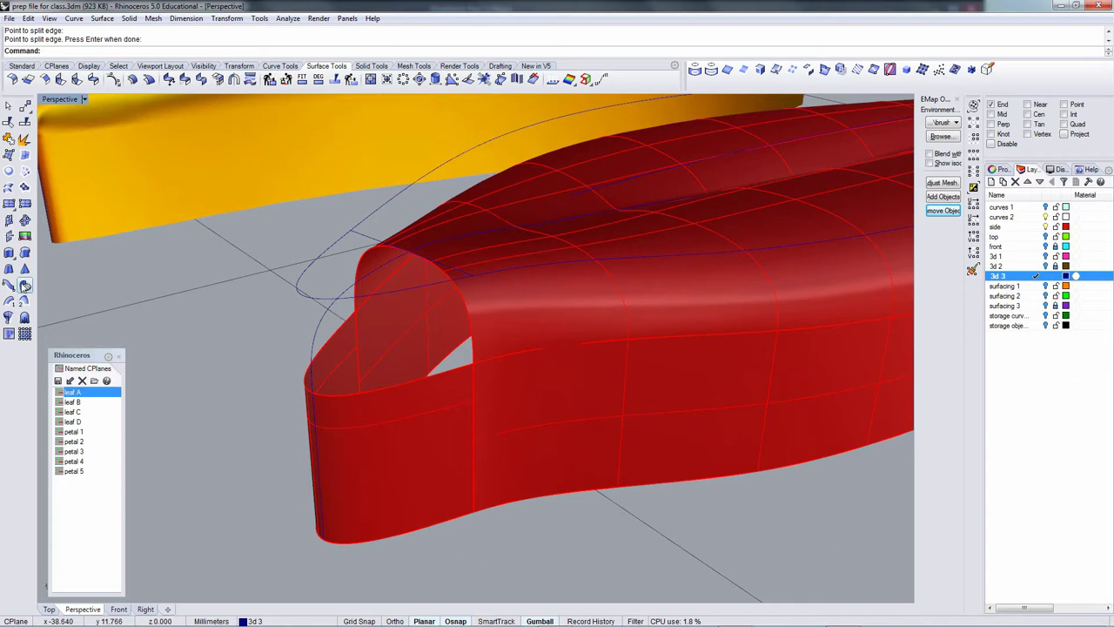
pyautogui.click(26, 173)
pyautogui.click(438, 380)
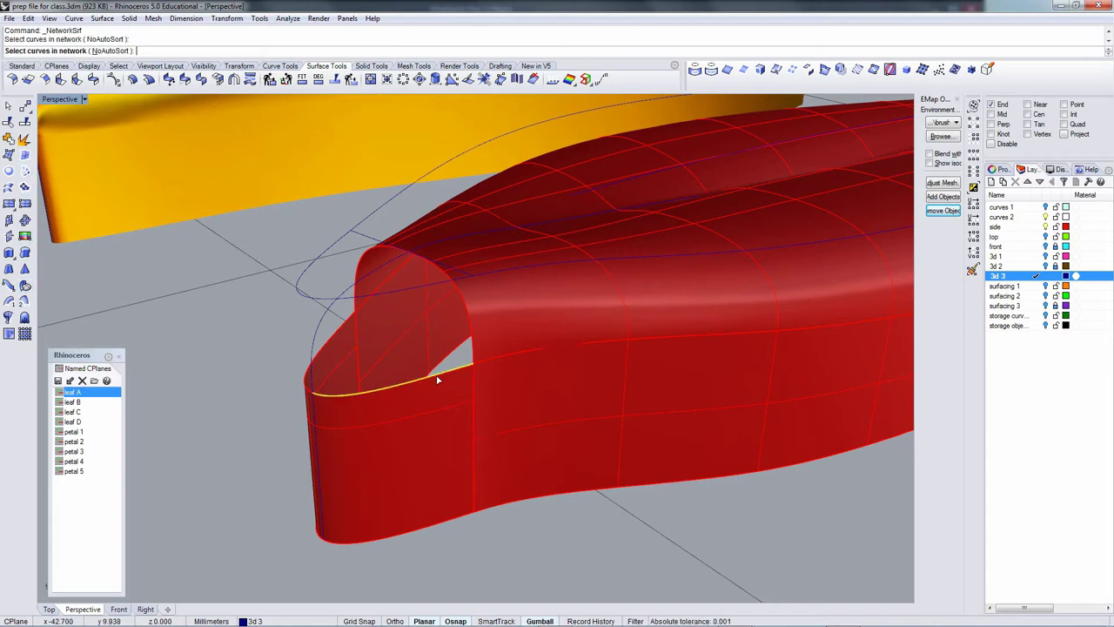
pyautogui.click(318, 357)
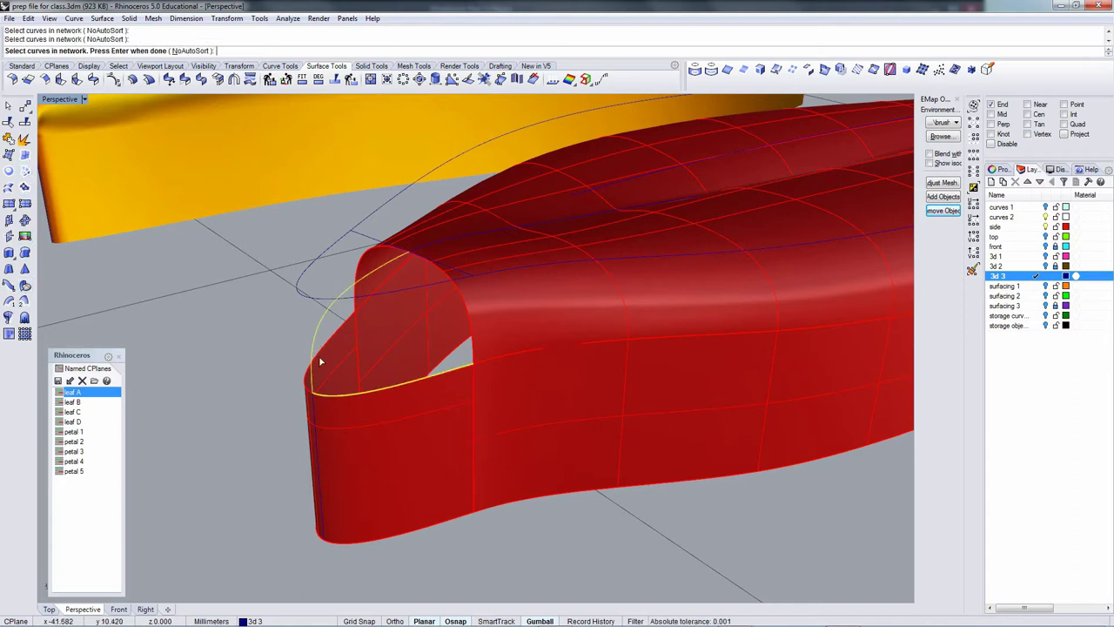
pyautogui.click(479, 327)
pyautogui.press('Return')
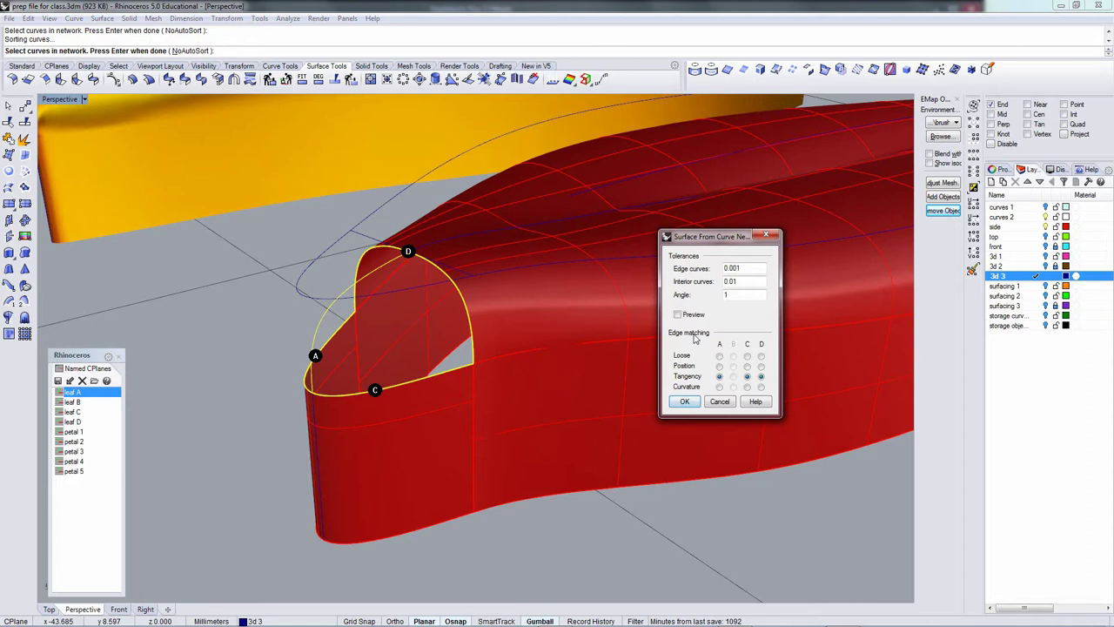
pyautogui.click(678, 315)
pyautogui.moveTo(374, 331); pyautogui.dragTo(601, 358, button='right')
pyautogui.click(680, 402)
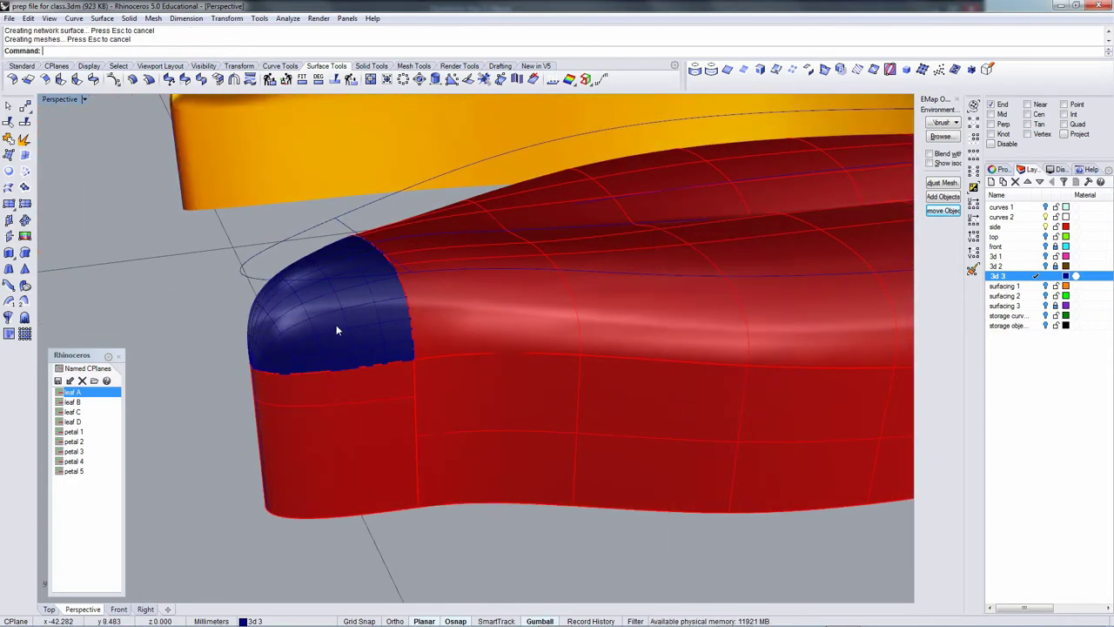
# Join the new tip surface to the leaf's top surface and add the joined polysurface to the environment map display.
pyautogui.moveTo(336, 325); pyautogui.dragTo(148, 350, button='right')
pyautogui.click(8, 139)
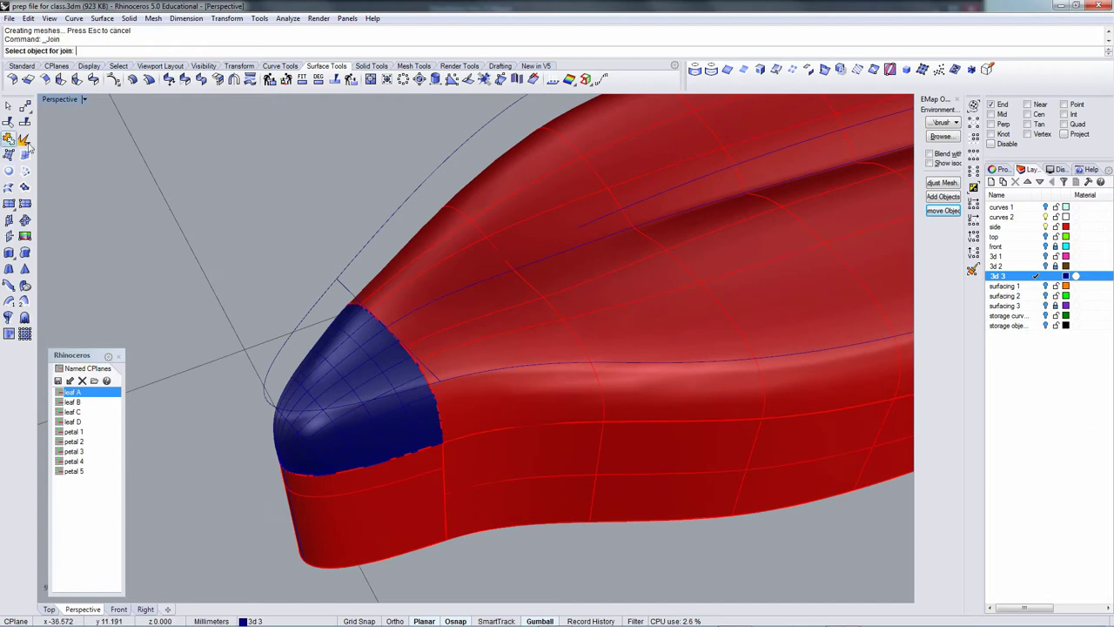
pyautogui.click(483, 334)
pyautogui.click(360, 369)
pyautogui.rightClick(360, 369)
pyautogui.click(482, 361)
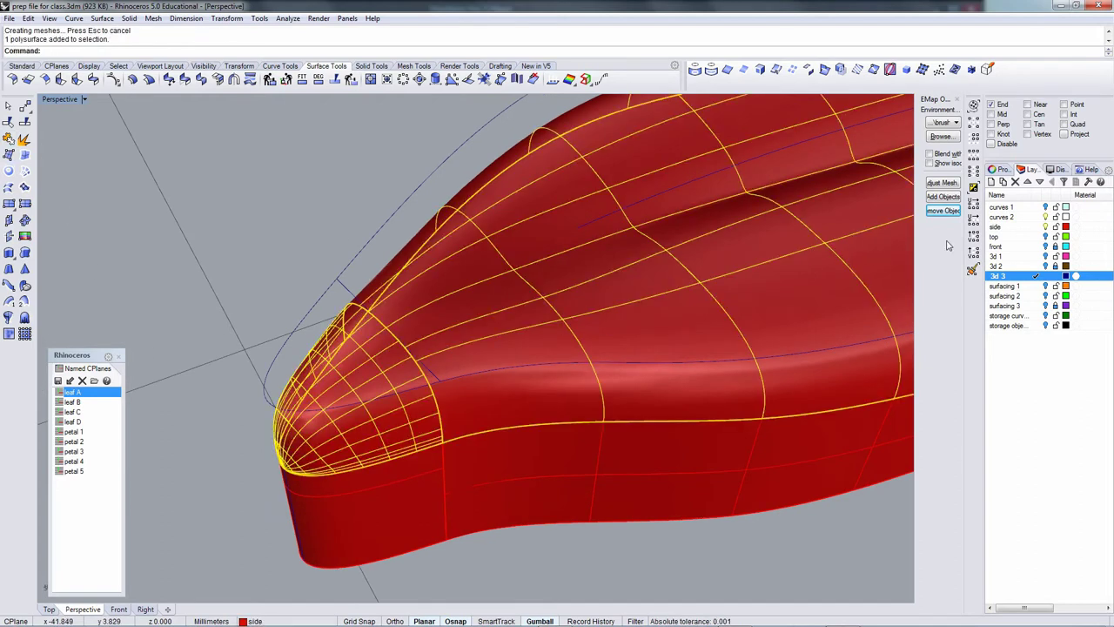
pyautogui.click(948, 198)
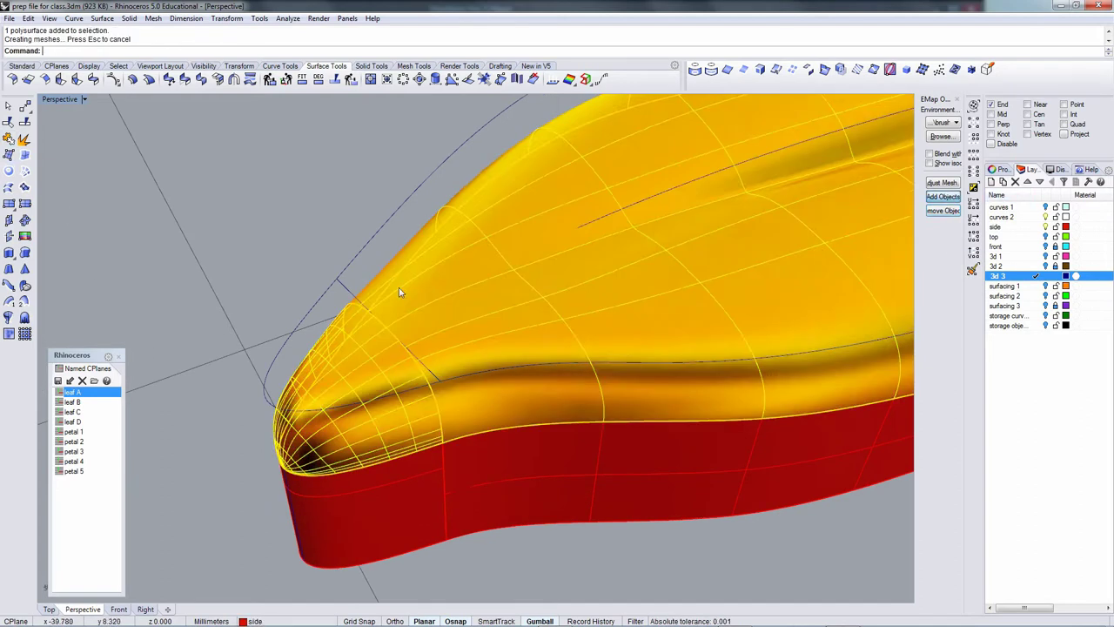
pyautogui.click(284, 299)
# Join the leaf's top polysurface with its side walls and rounded tip wall.
pyautogui.moveTo(284, 298); pyautogui.dragTo(436, 239, button='right')
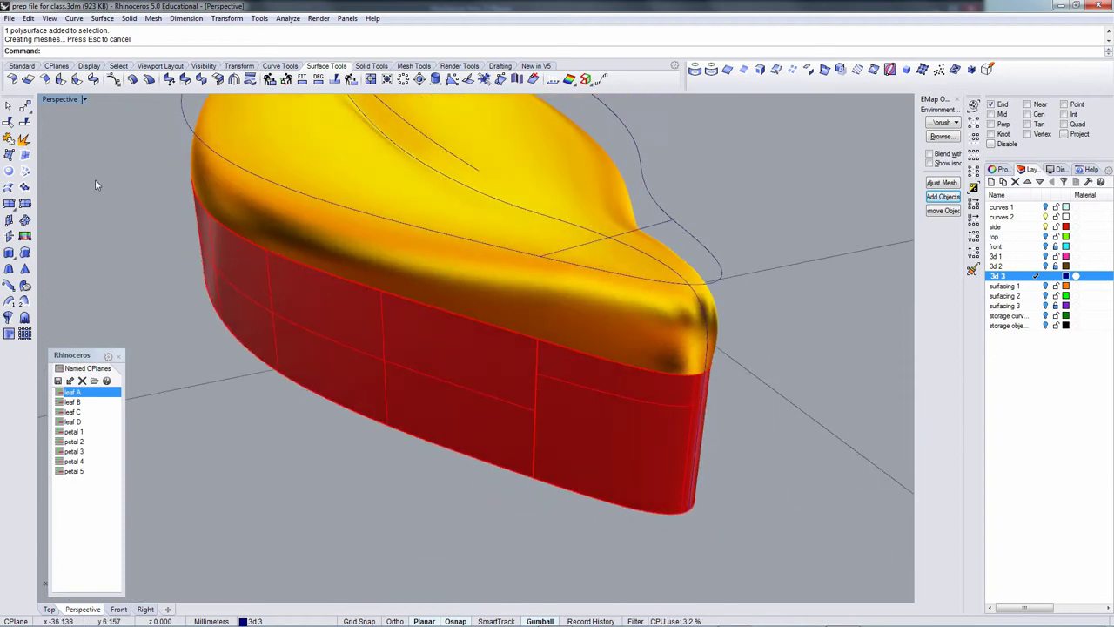
pyautogui.click(23, 138)
pyautogui.click(246, 181)
pyautogui.click(417, 345)
pyautogui.click(634, 413)
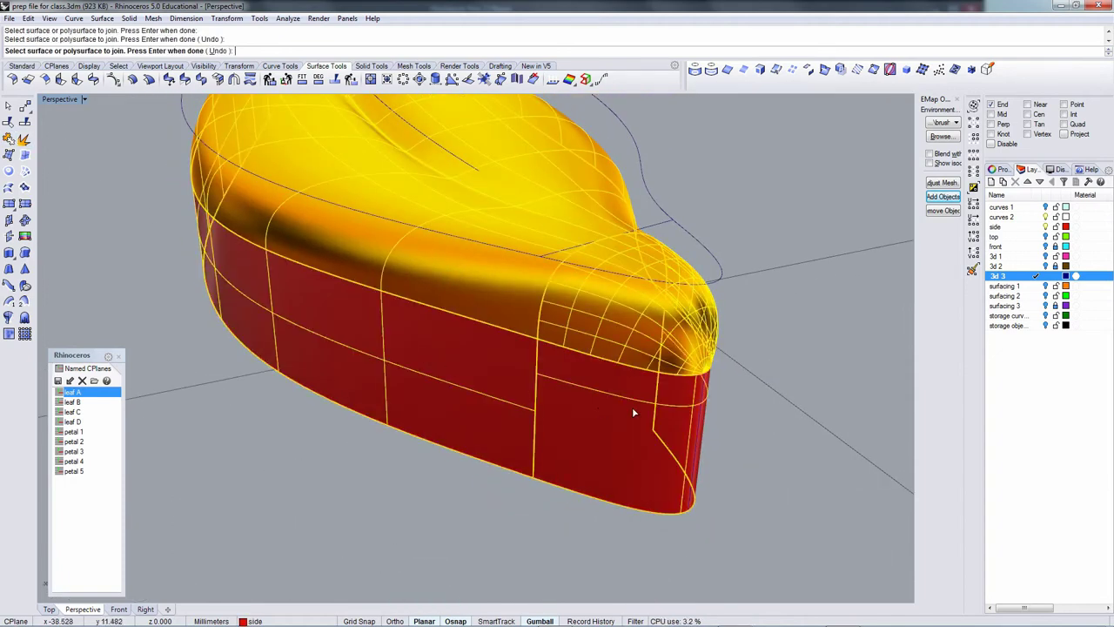
pyautogui.click(652, 398)
pyautogui.rightClick(651, 397)
# Make side the current layer and hide the 3d 3 layer to inspect the joined leaf's reflections.
pyautogui.moveTo(650, 398); pyautogui.dragTo(930, 297, button='right')
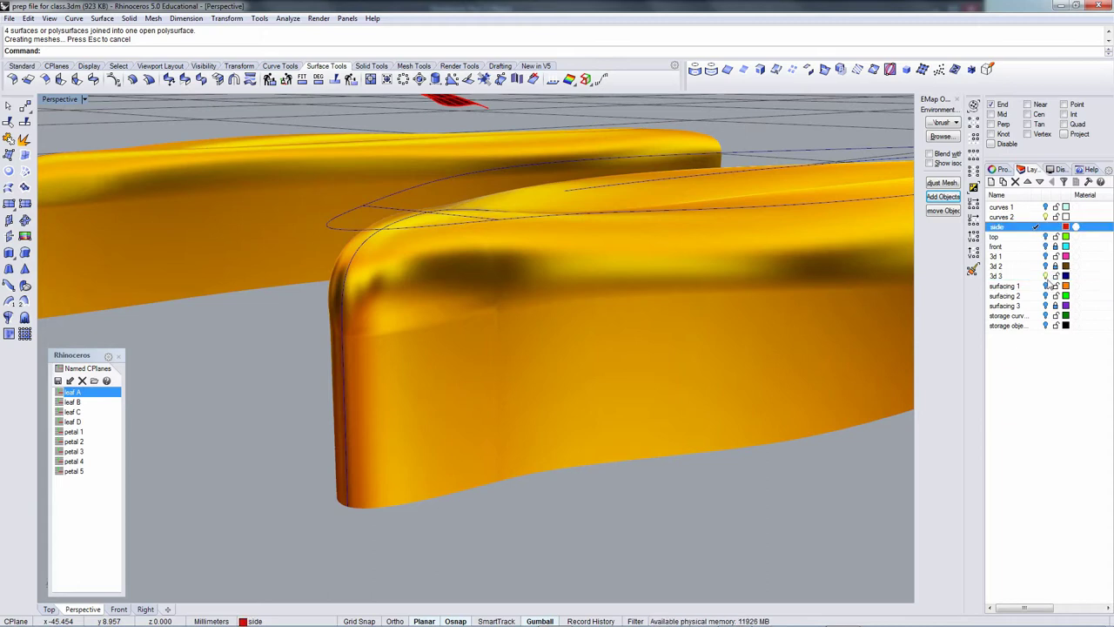
pyautogui.click(1046, 277)
pyautogui.moveTo(458, 301)
pyautogui.mouseDown(button='right')
pyautogui.moveTo(676, 293)
pyautogui.moveTo(681, 314)
pyautogui.moveTo(501, 319)
pyautogui.moveTo(467, 291)
pyautogui.moveTo(467, 247)
pyautogui.moveTo(563, 346)
pyautogui.moveTo(582, 423)
pyautogui.moveTo(528, 428)
pyautogui.moveTo(456, 346)
pyautogui.moveTo(455, 368)
pyautogui.moveTo(499, 433)
pyautogui.moveTo(506, 342)
pyautogui.moveTo(548, 279)
pyautogui.moveTo(594, 255)
pyautogui.moveTo(757, 271)
pyautogui.moveTo(819, 316)
pyautogui.moveTo(567, 368)
pyautogui.moveTo(478, 328)
pyautogui.moveTo(450, 296)
pyautogui.mouseUp(button='right')
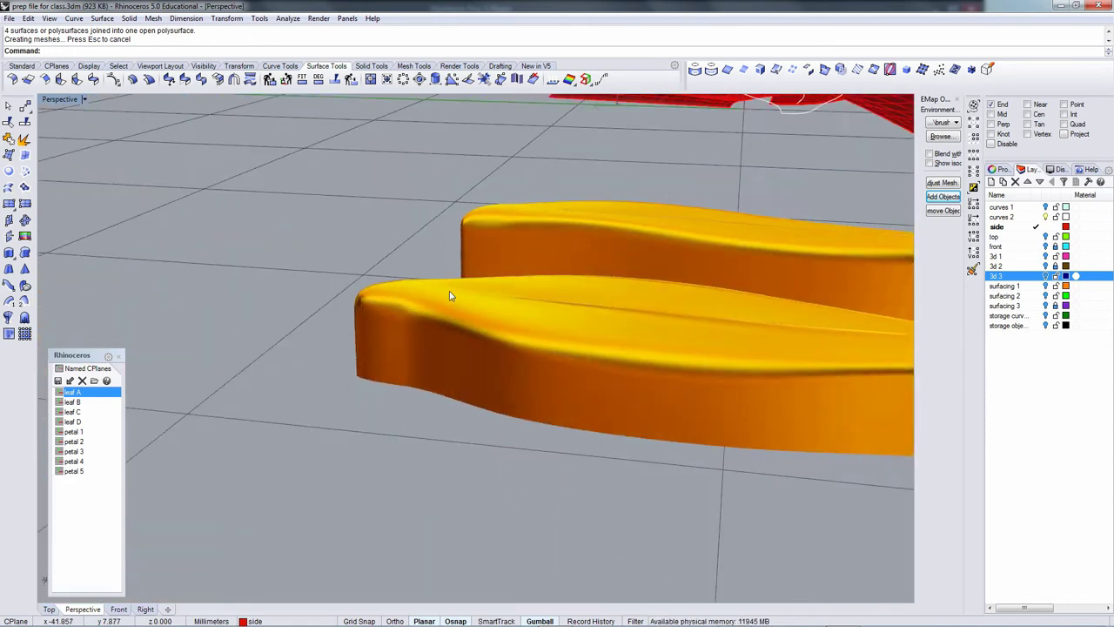
pyautogui.scroll(-6, 449, 295)
pyautogui.keyDown('shift'); pyautogui.moveTo(649, 337); pyautogui.dragTo(341, 315, button='right'); pyautogui.keyUp('shift')
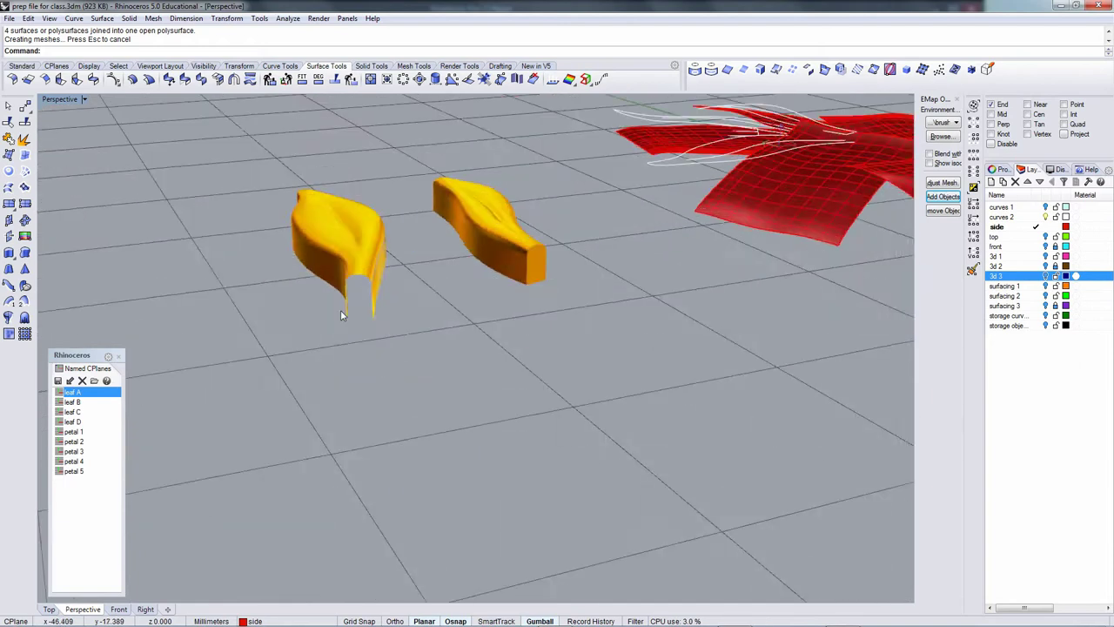
pyautogui.scroll(3, 341, 315)
# Show the 3d 3 layer and extrude the straight curve at the leaf's open end down to the side walls' bottom corner.
pyautogui.click(1047, 277)
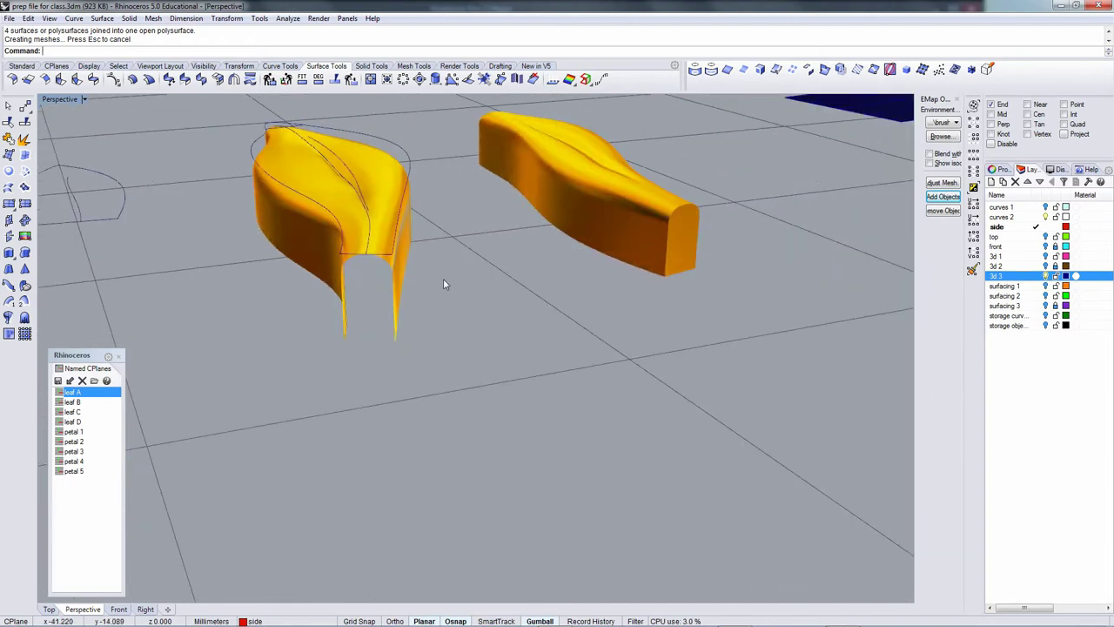
pyautogui.moveTo(445, 283); pyautogui.dragTo(427, 275, button='right')
pyautogui.scroll(6, 429, 273)
pyautogui.click(453, 235)
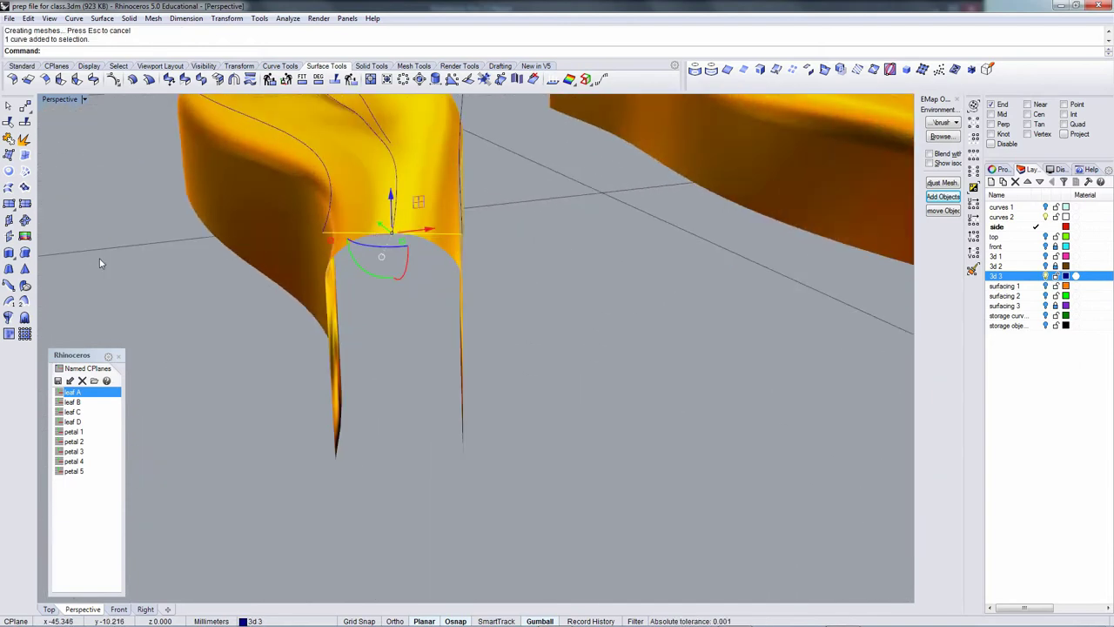
pyautogui.click(8, 252)
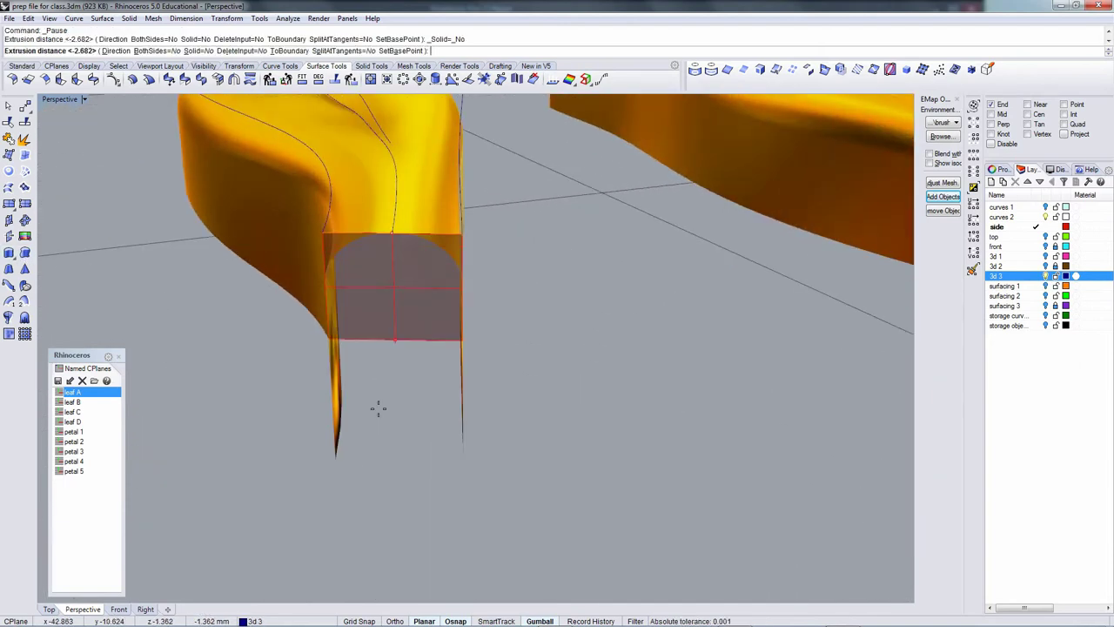
pyautogui.click(335, 459)
# Trim both upper corners of the end wall protruding beyond the leaf's rounded profile, and turn off the Gumball.
pyautogui.moveTo(366, 350); pyautogui.dragTo(406, 236, button='right')
pyautogui.click(406, 236)
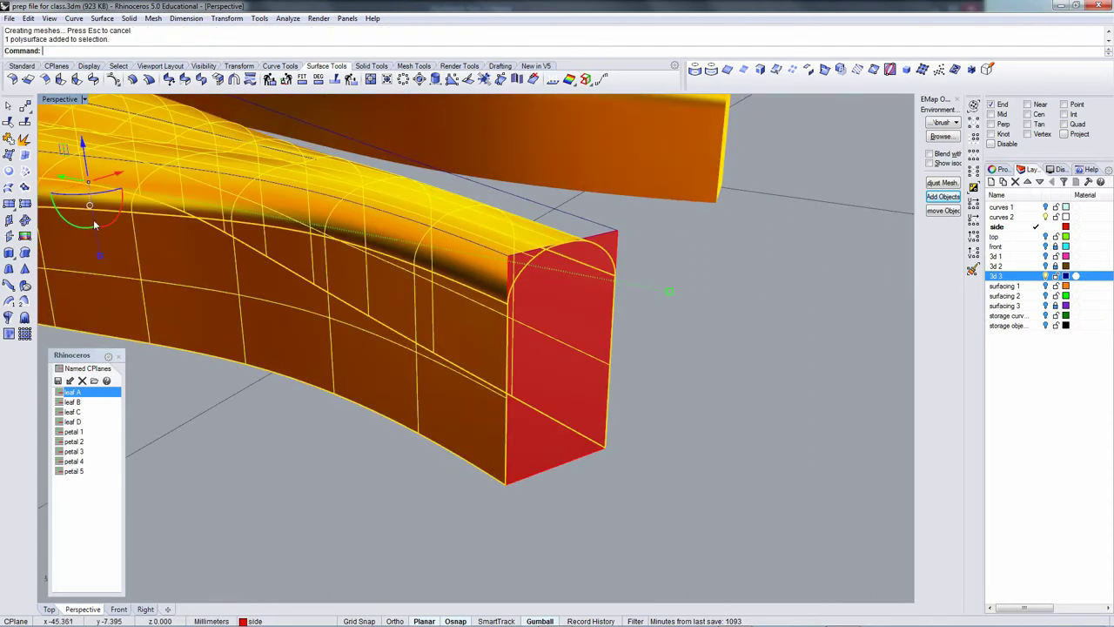
pyautogui.click(8, 122)
pyautogui.click(612, 244)
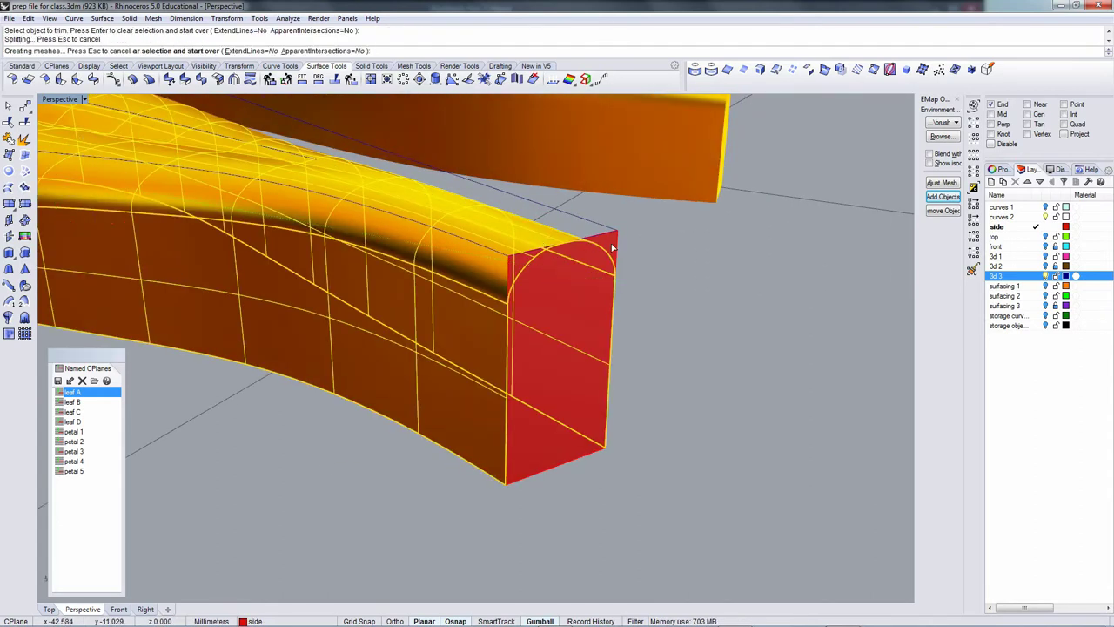
pyautogui.click(520, 263)
pyautogui.rightClick(568, 583)
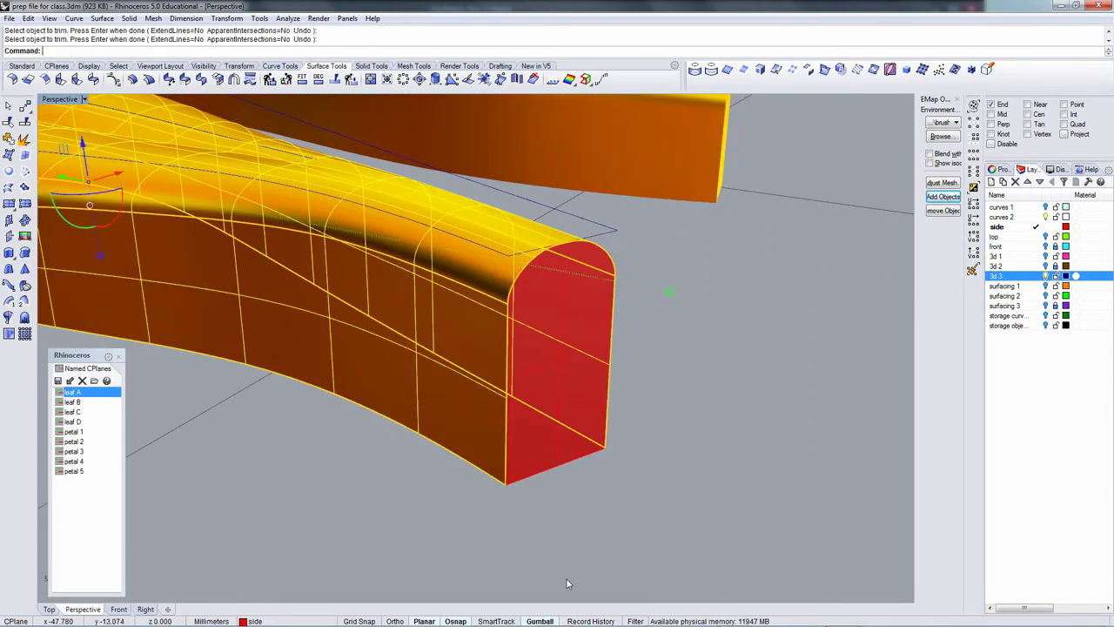
pyautogui.click(544, 622)
# Join the trimmed end wall to the leaf and cap the polysurface's open planar bottom.
pyautogui.moveTo(636, 557); pyautogui.dragTo(676, 496, button='right')
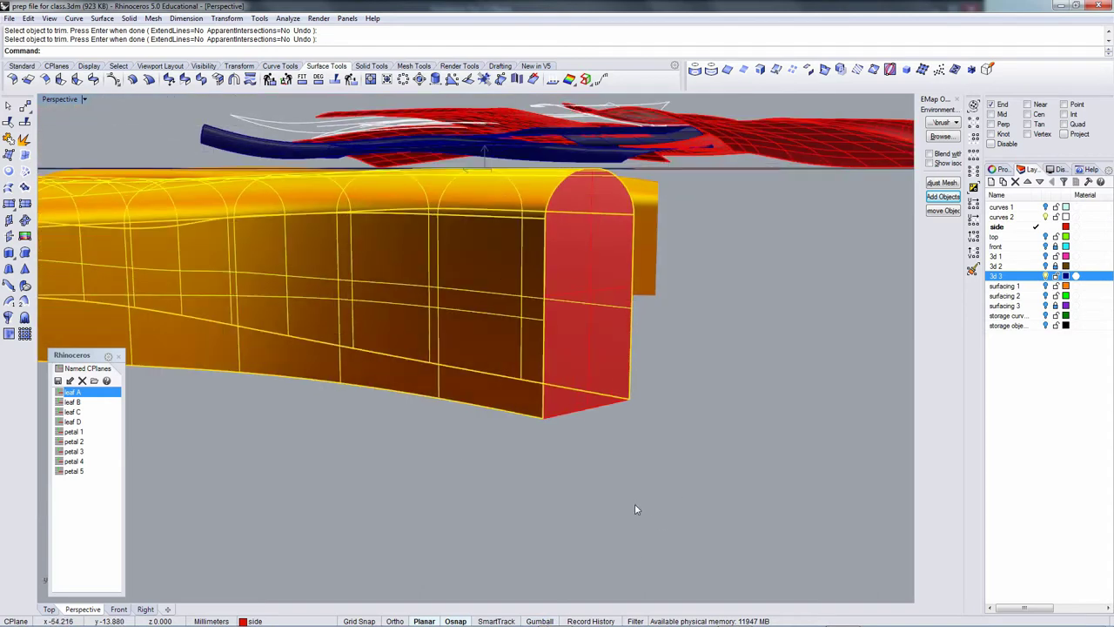
pyautogui.click(9, 140)
pyautogui.click(567, 293)
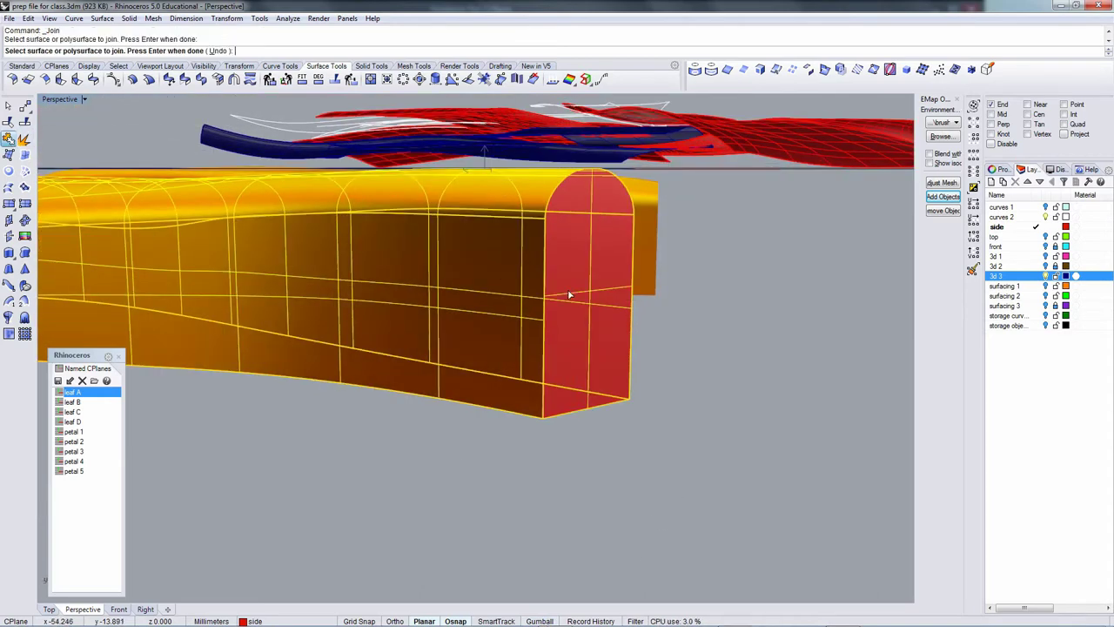
pyautogui.press('Return')
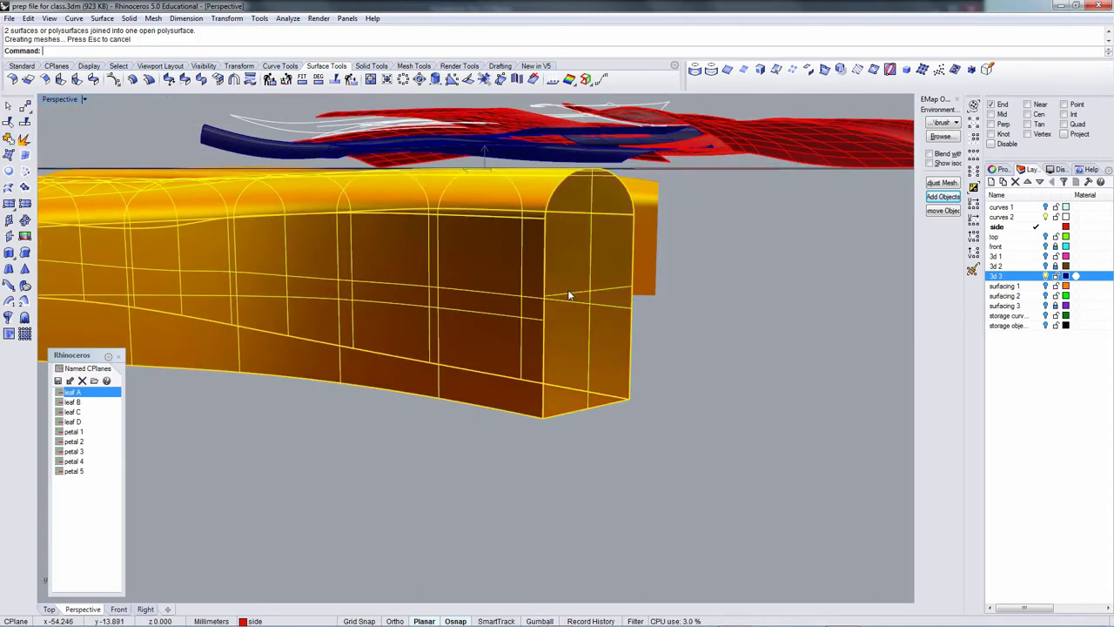
pyautogui.click(128, 18)
pyautogui.click(187, 319)
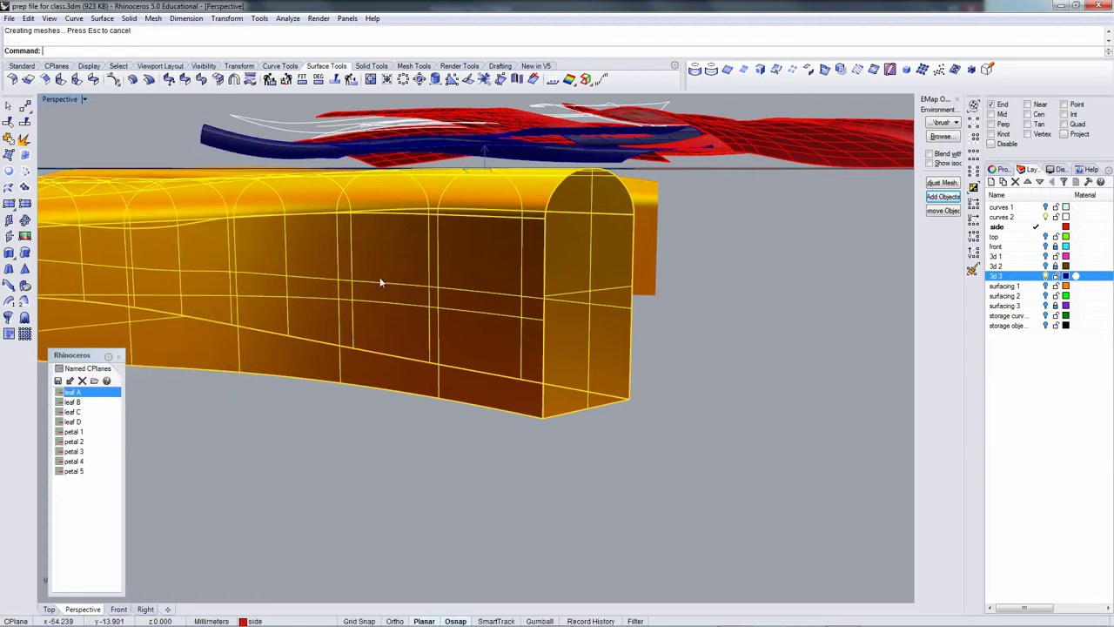
# Show the surfacing 1 layer and flow a copy of the capped leaf from its flat base rectangle onto the matching curved flower surface.
pyautogui.scroll(-6, 438, 301)
pyautogui.moveTo(425, 289); pyautogui.dragTo(419, 326, button='right')
pyautogui.scroll(-6, 419, 326)
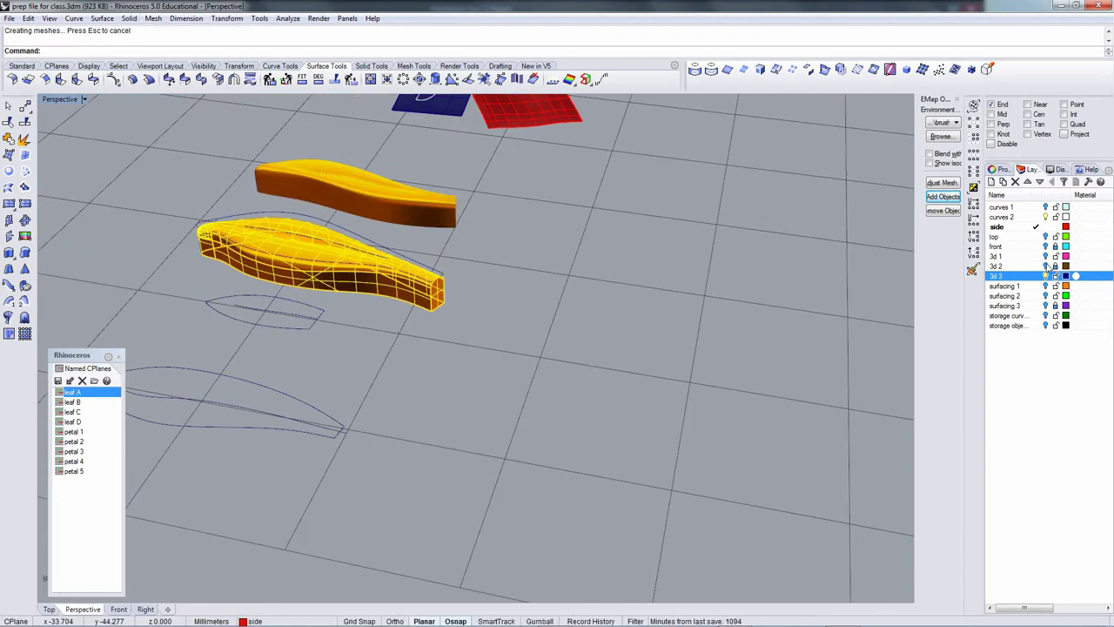
pyautogui.click(1047, 287)
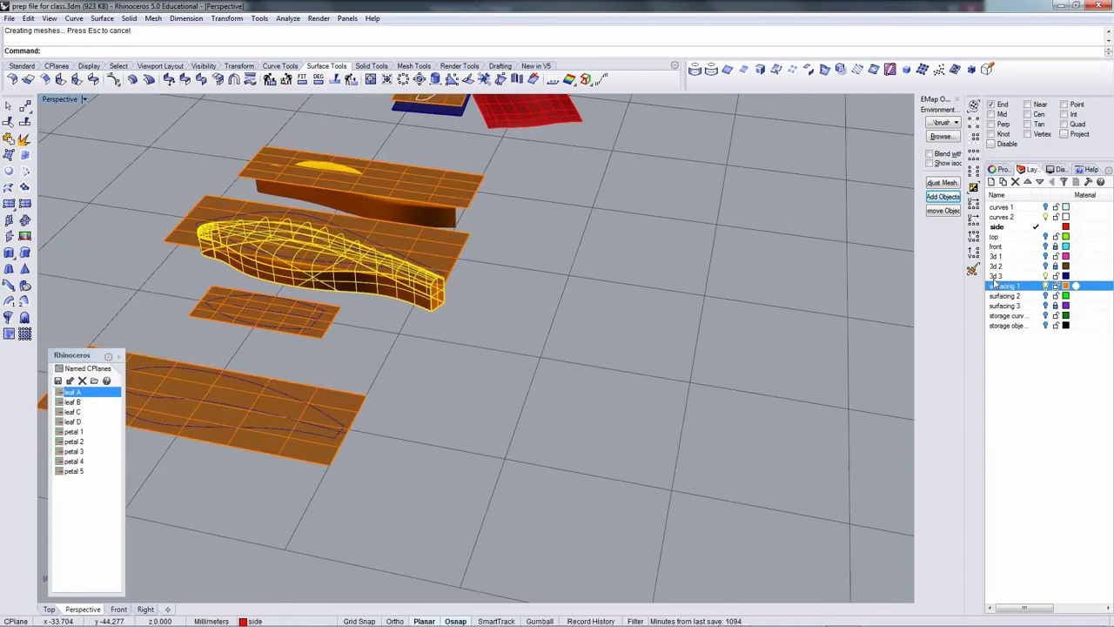
pyautogui.click(226, 18)
pyautogui.click(266, 271)
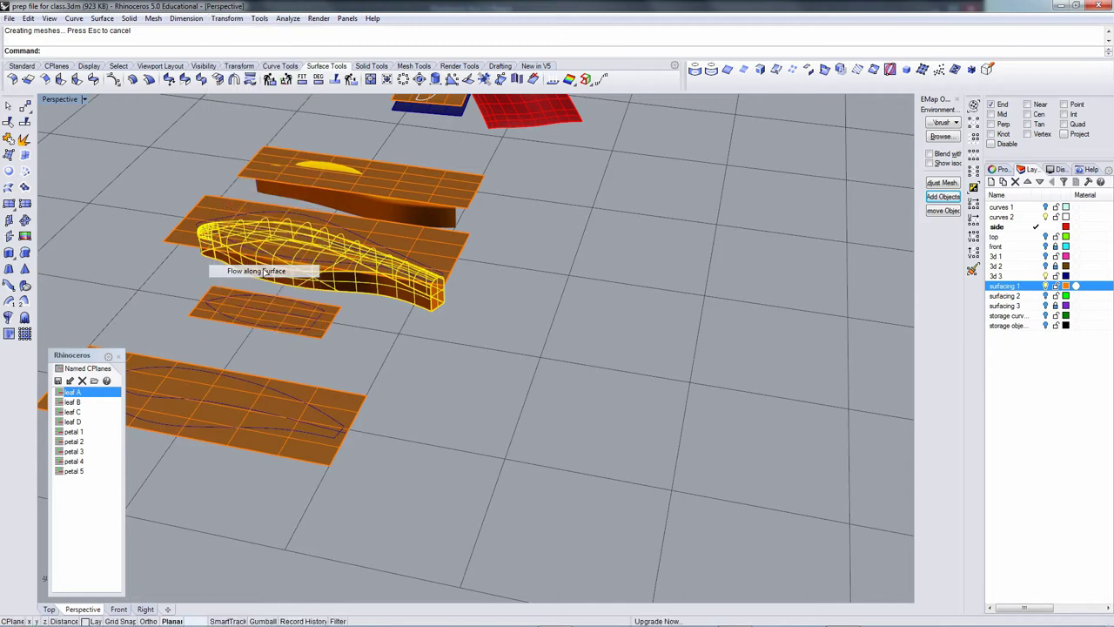
pyautogui.click(180, 235)
pyautogui.keyDown('shift'); pyautogui.moveTo(357, 173); pyautogui.dragTo(361, 348, button='right'); pyautogui.keyUp('shift')
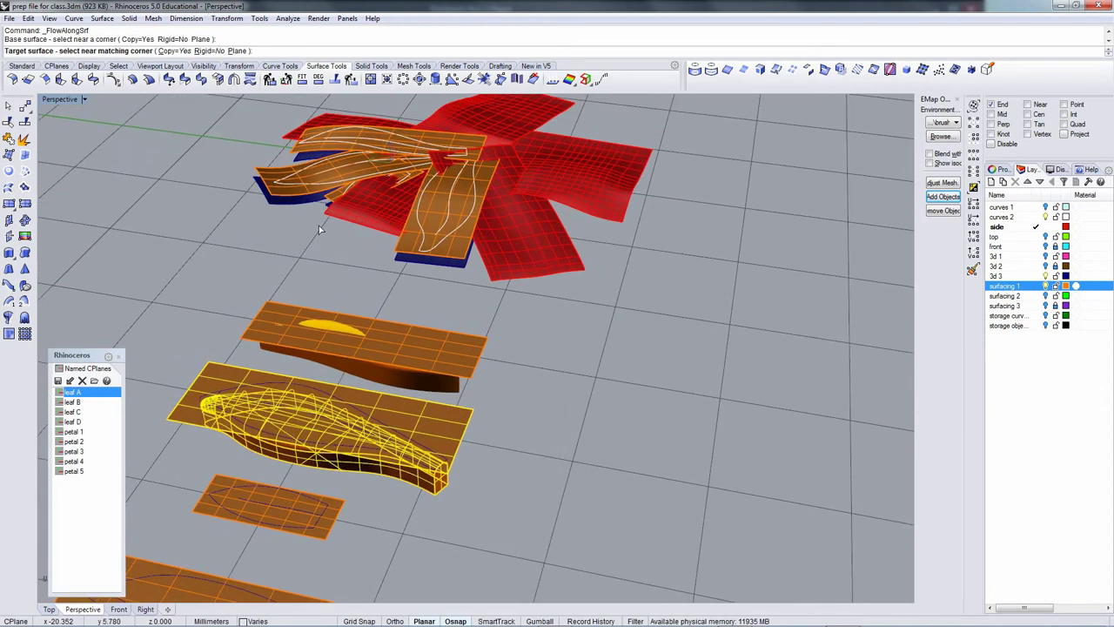
pyautogui.click(283, 200)
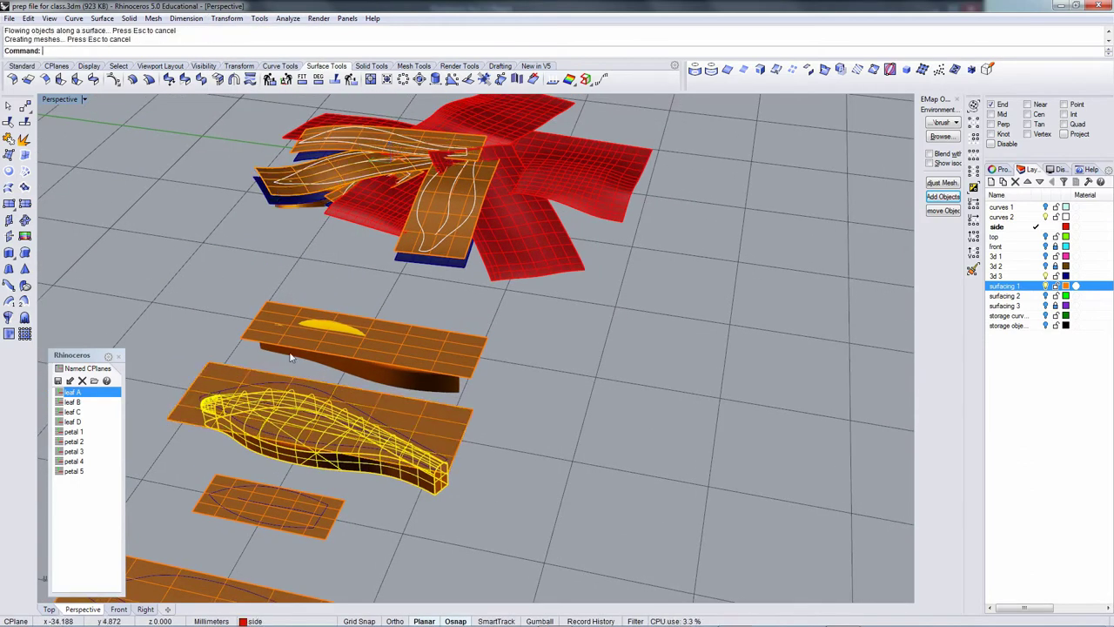
# Flow a copy of the narrower leaf from its flat base rectangle onto the matching curved flower surface.
pyautogui.click(314, 324)
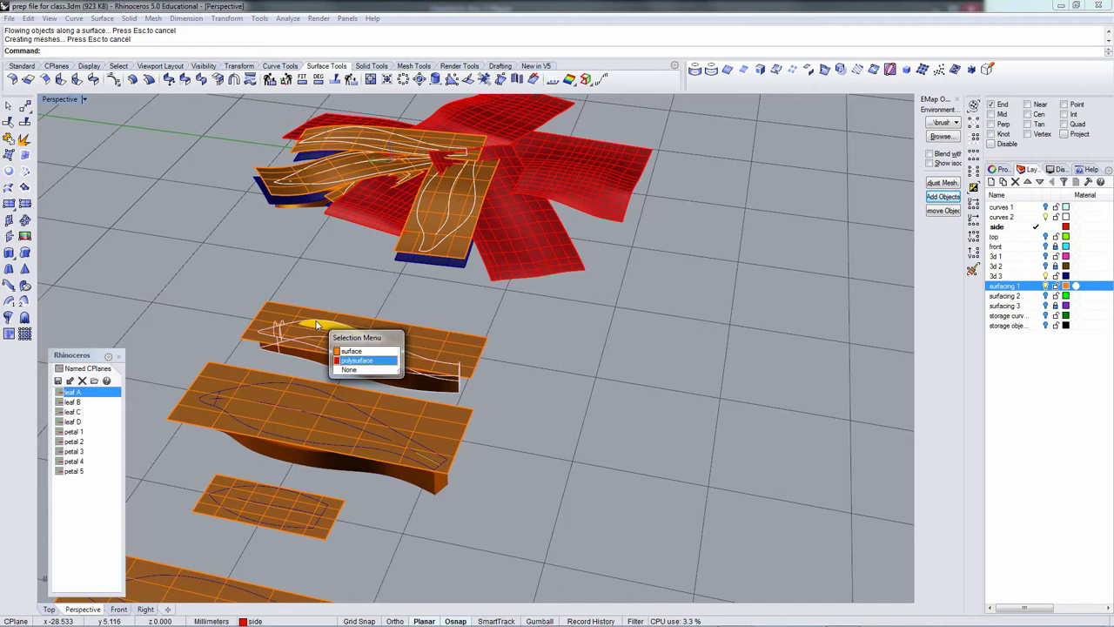
pyautogui.click(350, 360)
pyautogui.press('Return')
pyautogui.click(244, 339)
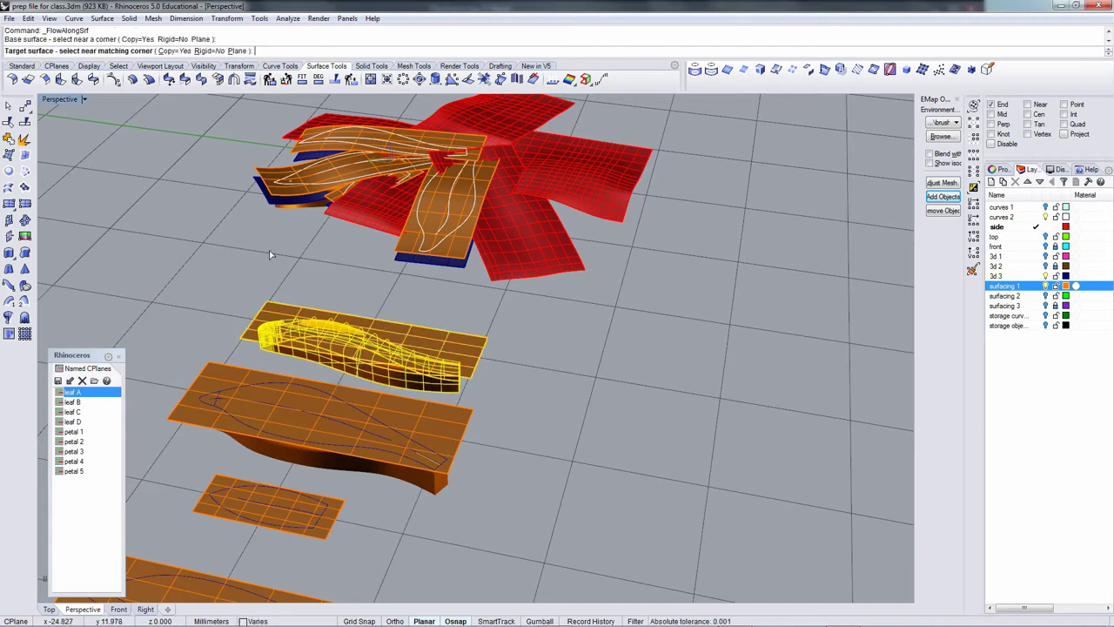
pyautogui.click(295, 157)
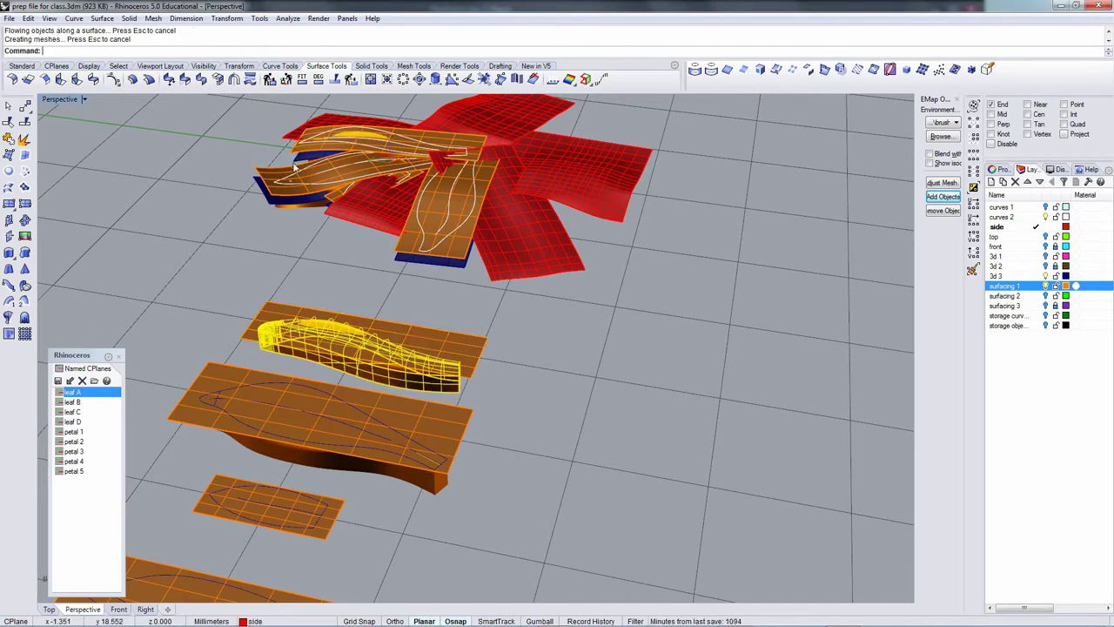
# Hide the surfacing 1, 3d 3 and curves 2 layers to examine the flowed leaves on the flower, and show 3d 3 again.
pyautogui.click(1046, 285)
pyautogui.moveTo(228, 174); pyautogui.dragTo(622, 217, button='right')
pyautogui.click(1046, 276)
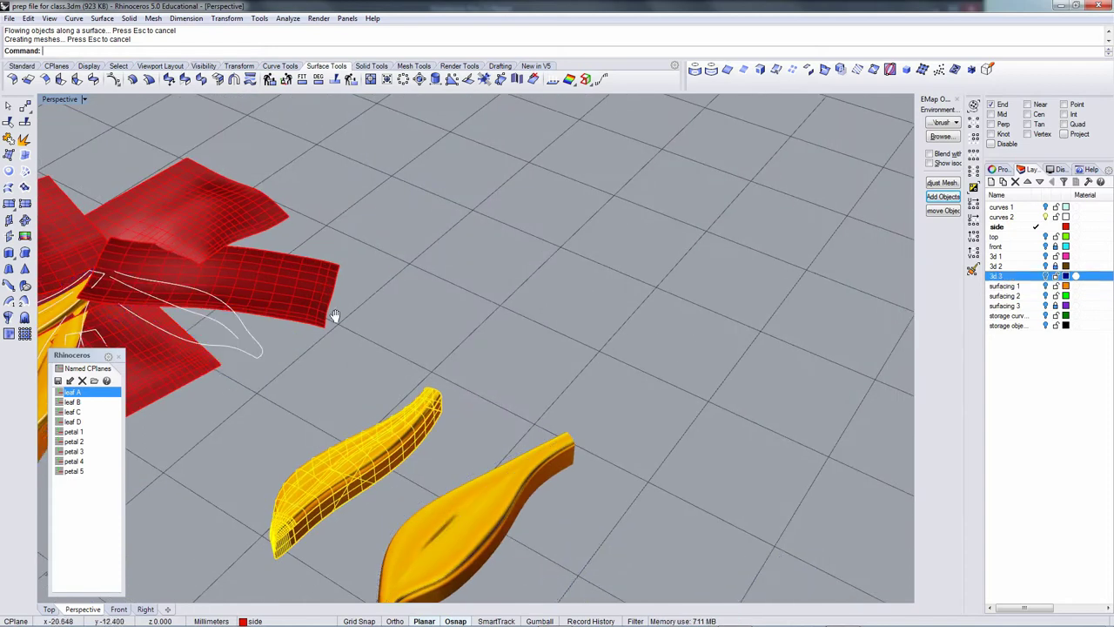
pyautogui.keyDown('shift'); pyautogui.moveTo(331, 308); pyautogui.dragTo(784, 228, button='right'); pyautogui.keyUp('shift')
pyautogui.scroll(2, 547, 346)
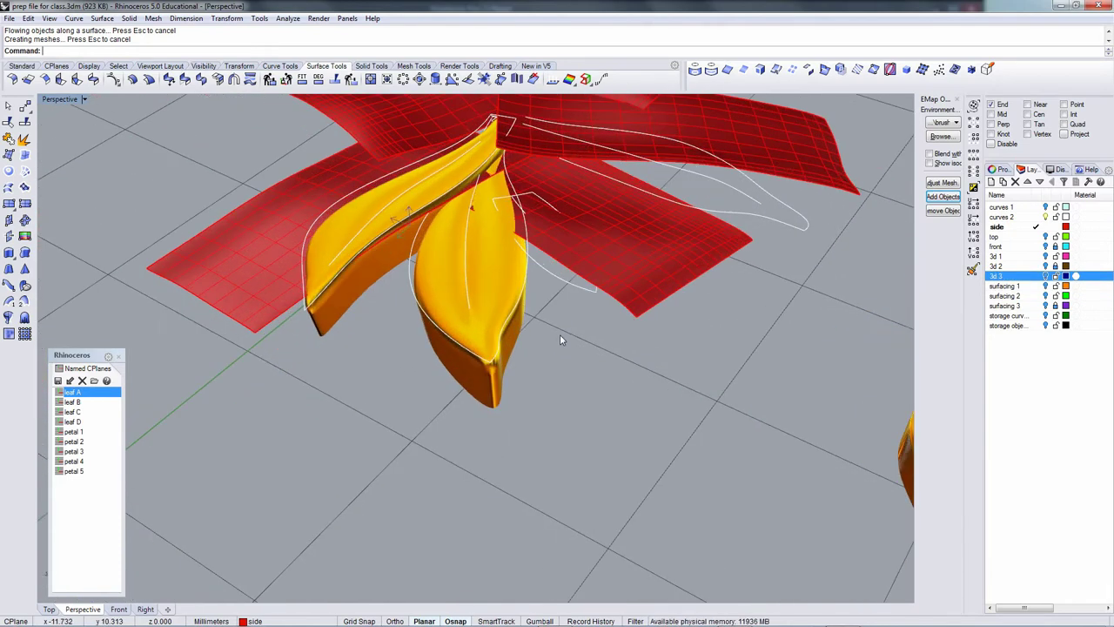
pyautogui.moveTo(560, 334); pyautogui.dragTo(733, 268, button='right')
pyautogui.click(1046, 217)
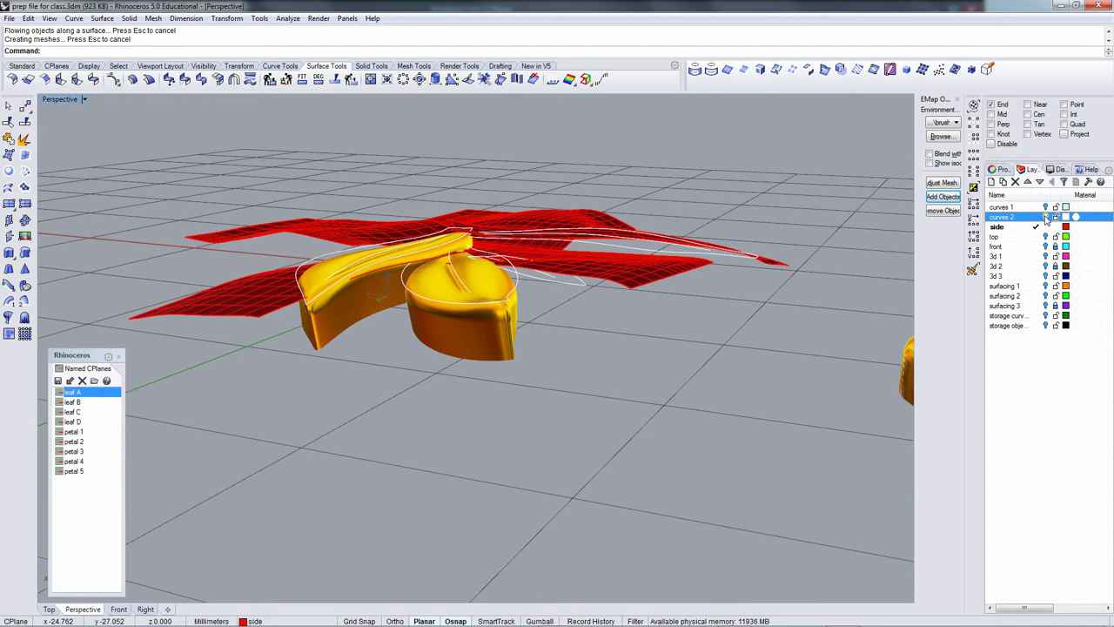
pyautogui.moveTo(616, 253); pyautogui.dragTo(609, 358, button='right')
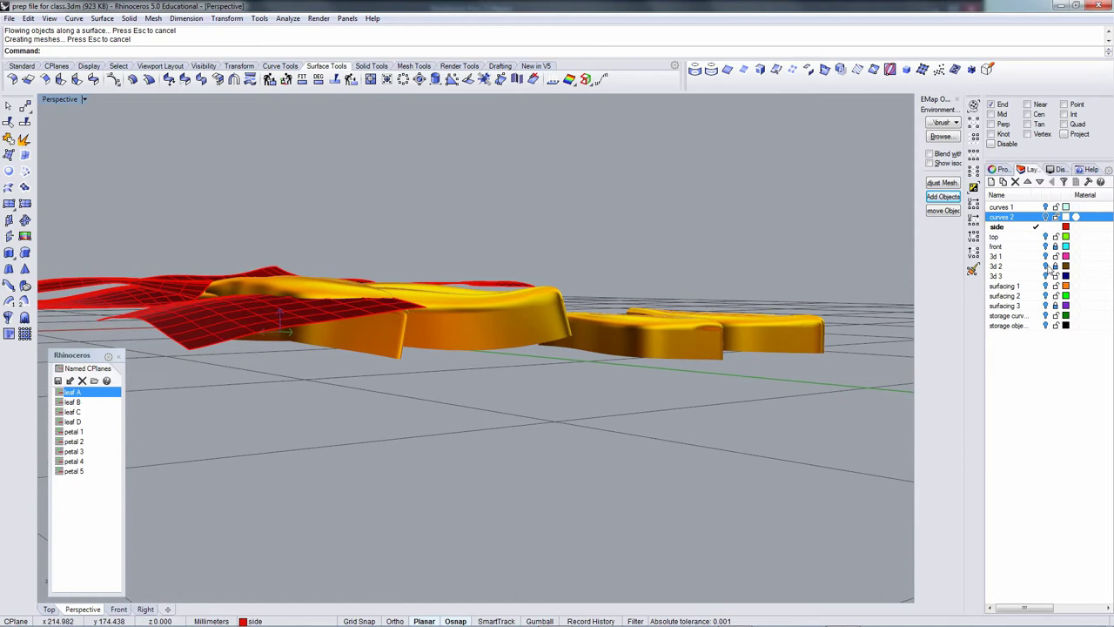
pyautogui.click(1046, 277)
pyautogui.moveTo(645, 282); pyautogui.dragTo(796, 393, button='right')
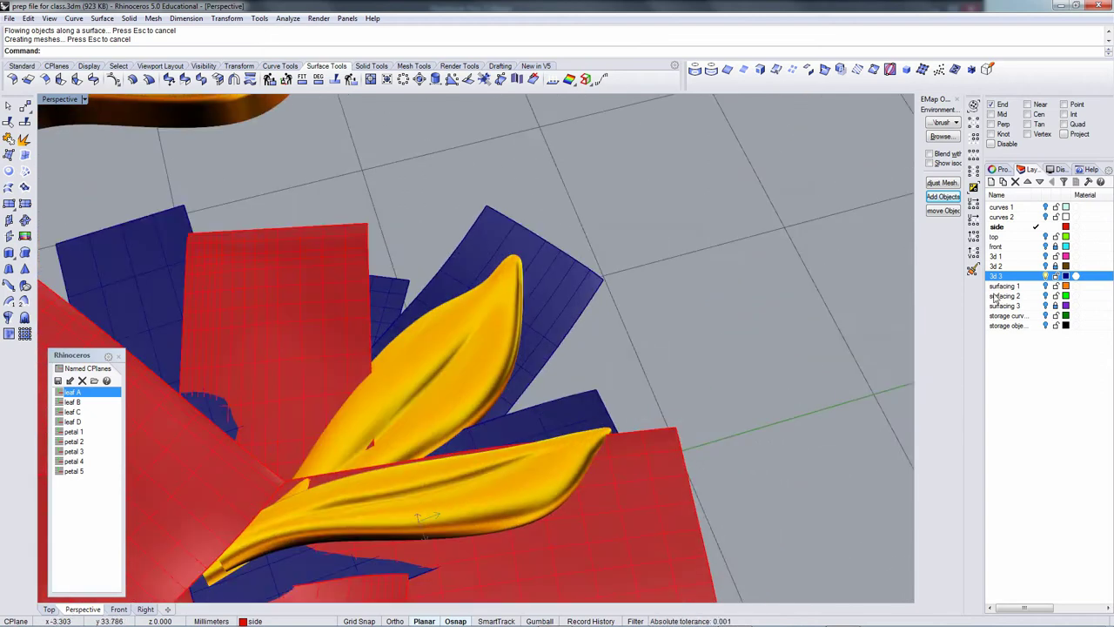
# Undo the layer visibility changes and the last flow of a leaf onto the flower surface.
pyautogui.hotkey('ctrl', 'z')
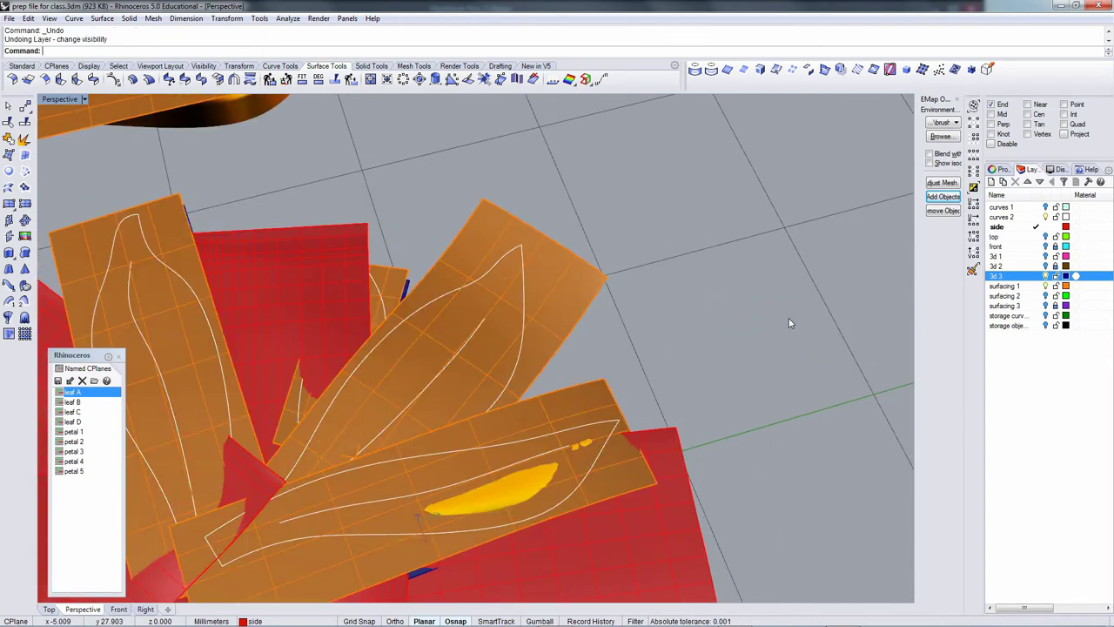
pyautogui.moveTo(569, 299); pyautogui.dragTo(604, 338, button='right')
pyautogui.scroll(-6, 604, 338)
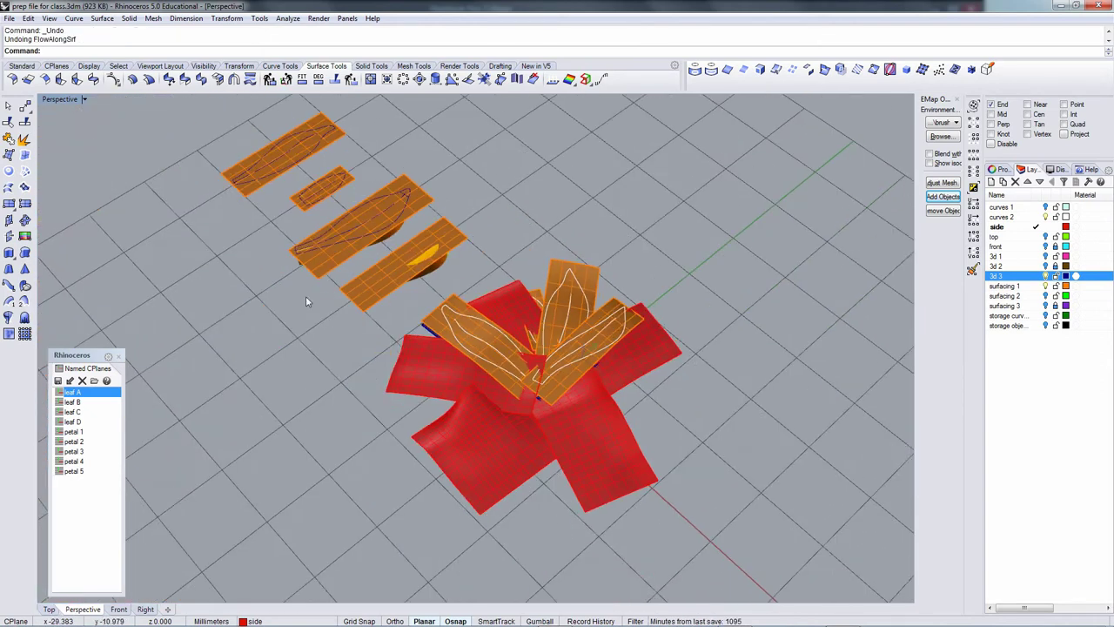
pyautogui.moveTo(306, 296); pyautogui.dragTo(487, 339, button='right')
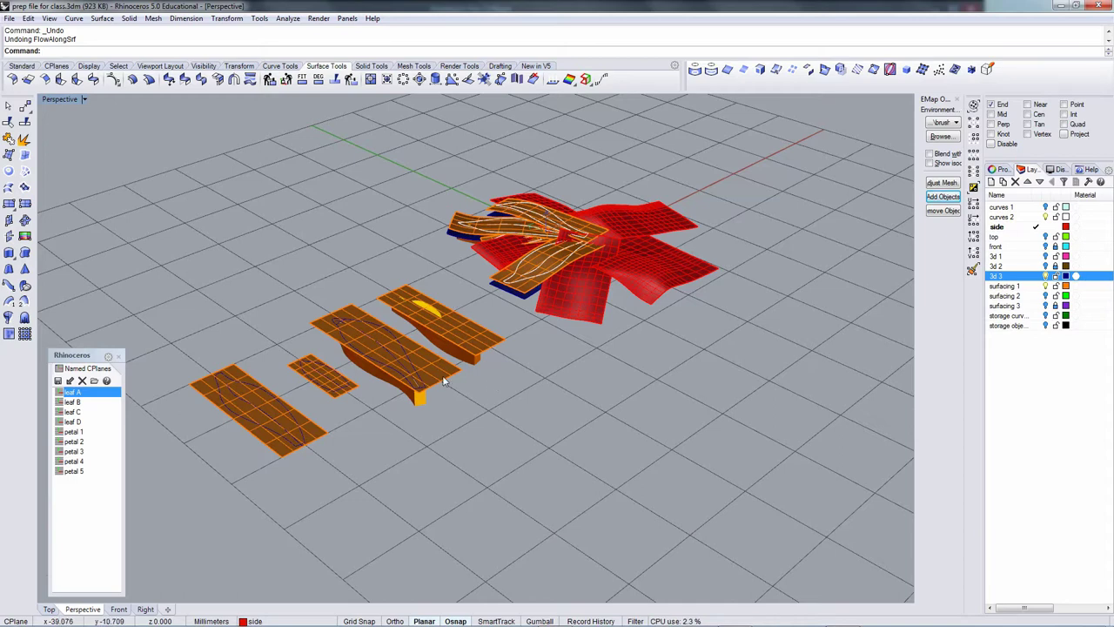
# Hide the surfacing 1 layer and delete the long centre curve running over the wide leaf from its tip to its stem end.
pyautogui.scroll(5, 444, 381)
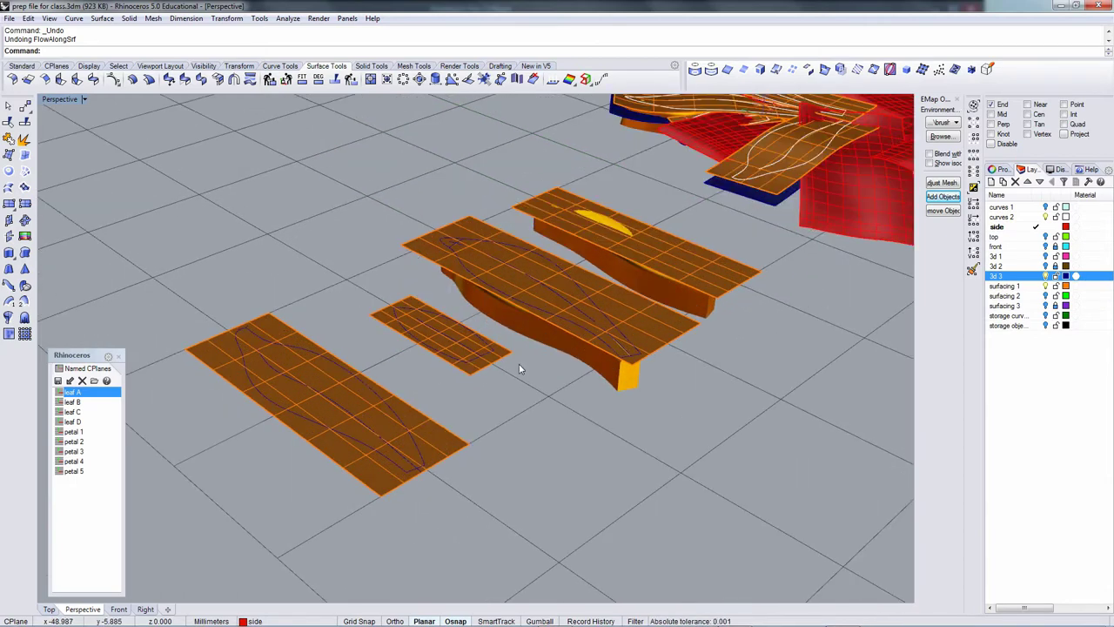
pyautogui.moveTo(520, 368); pyautogui.dragTo(432, 365, button='right')
pyautogui.click(1047, 287)
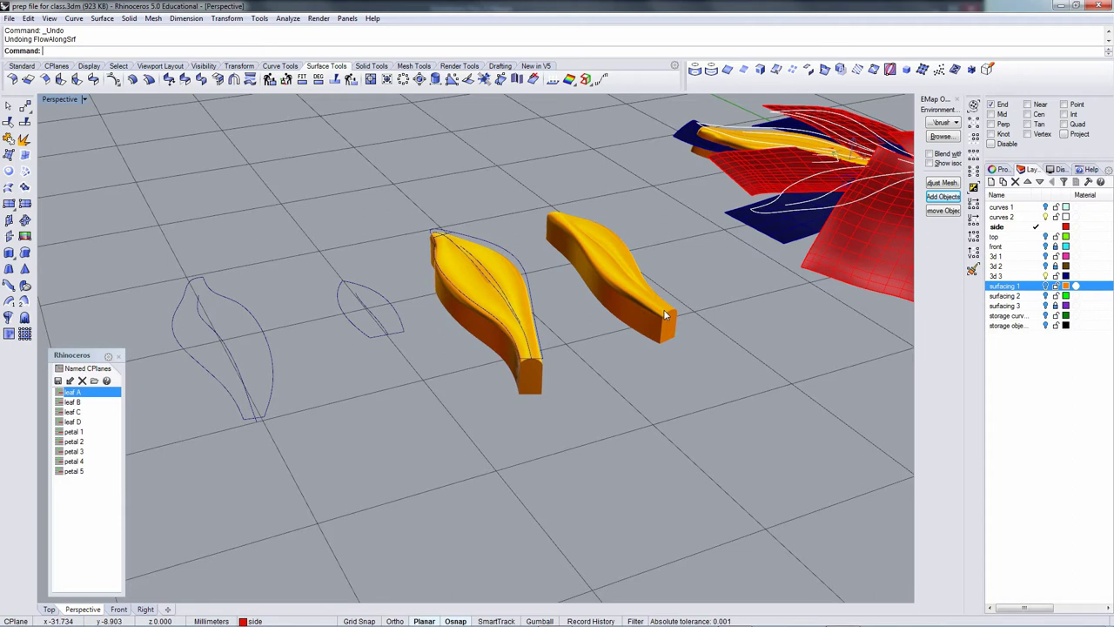
pyautogui.moveTo(462, 305); pyautogui.dragTo(83, 288, button='right')
pyautogui.scroll(5, 389, 375)
pyautogui.click(431, 320)
pyautogui.moveTo(287, 217); pyautogui.dragTo(531, 176, button='right')
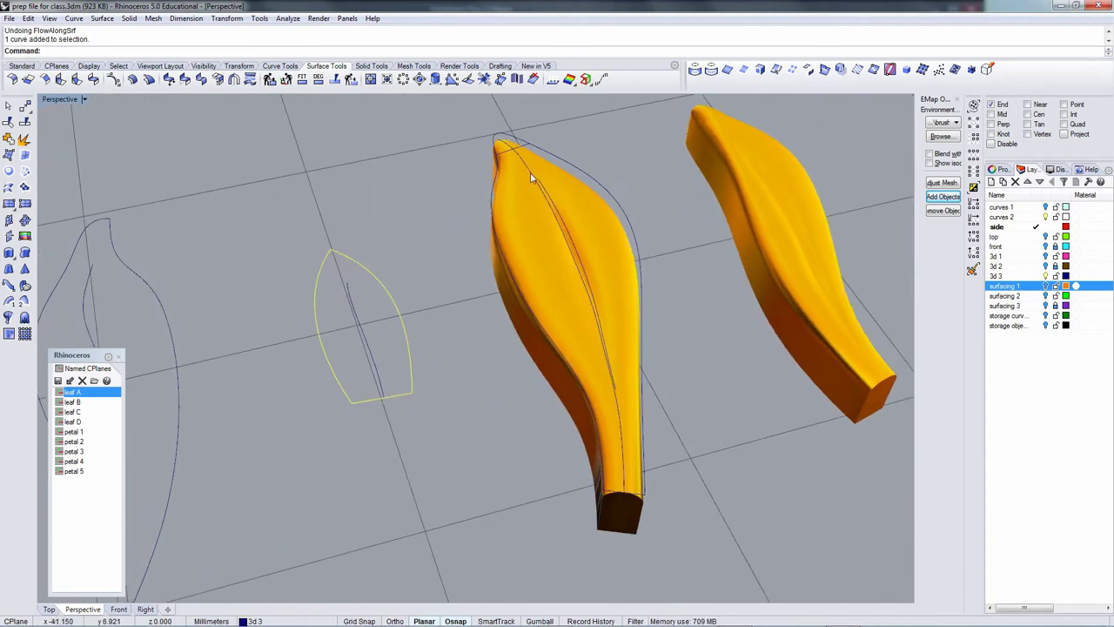
pyautogui.click(525, 164)
pyautogui.rightClick(525, 165)
pyautogui.press('Delete')
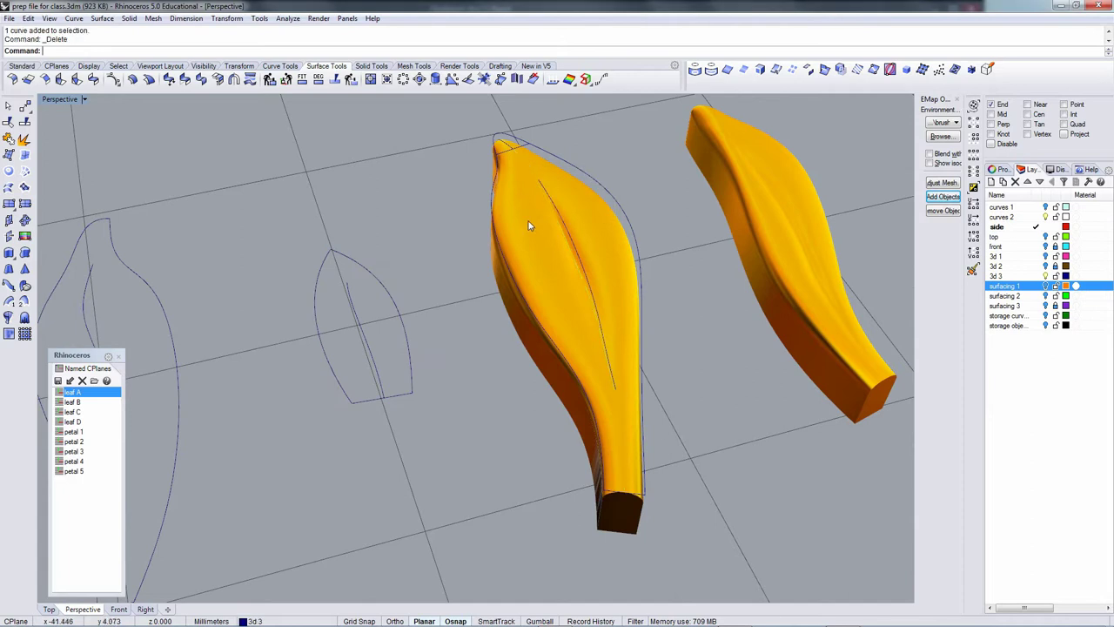
# Select the remaining construction curves around the wide leaf and group them.
pyautogui.moveTo(529, 223); pyautogui.dragTo(374, 324, button='right')
pyautogui.moveTo(374, 325); pyautogui.dragTo(371, 299, button='right')
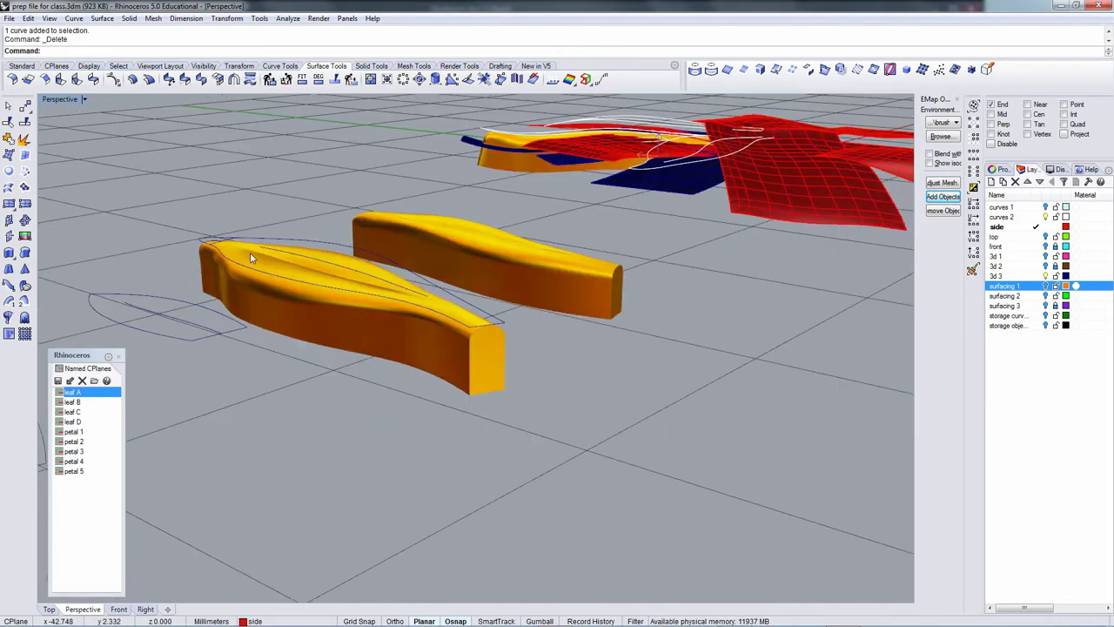
pyautogui.moveTo(339, 290); pyautogui.dragTo(529, 334)
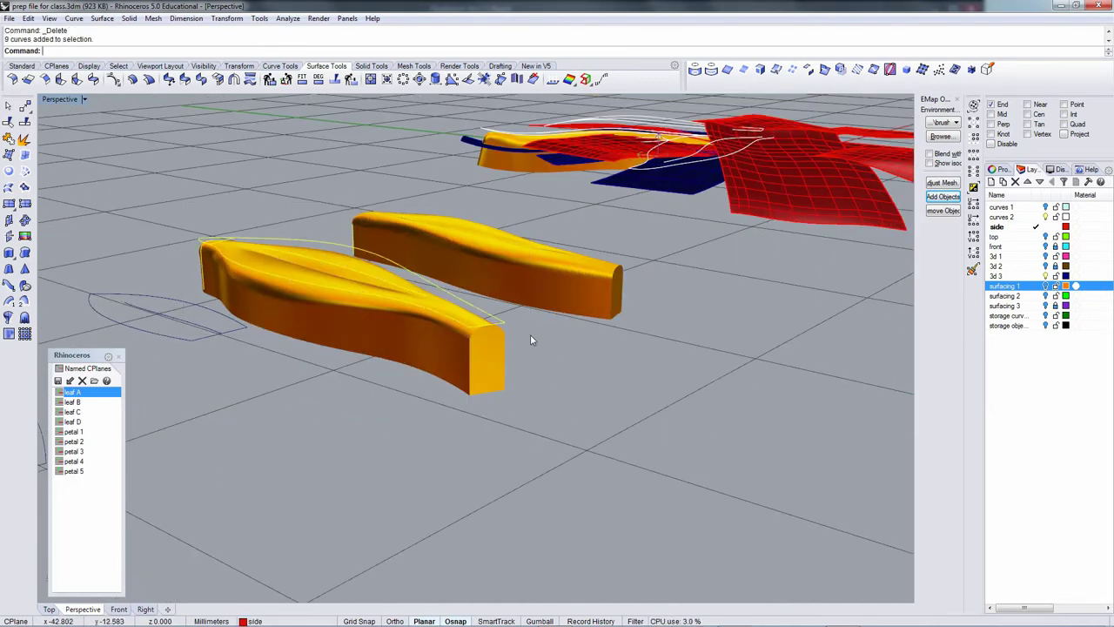
pyautogui.moveTo(529, 334); pyautogui.dragTo(427, 351, button='right')
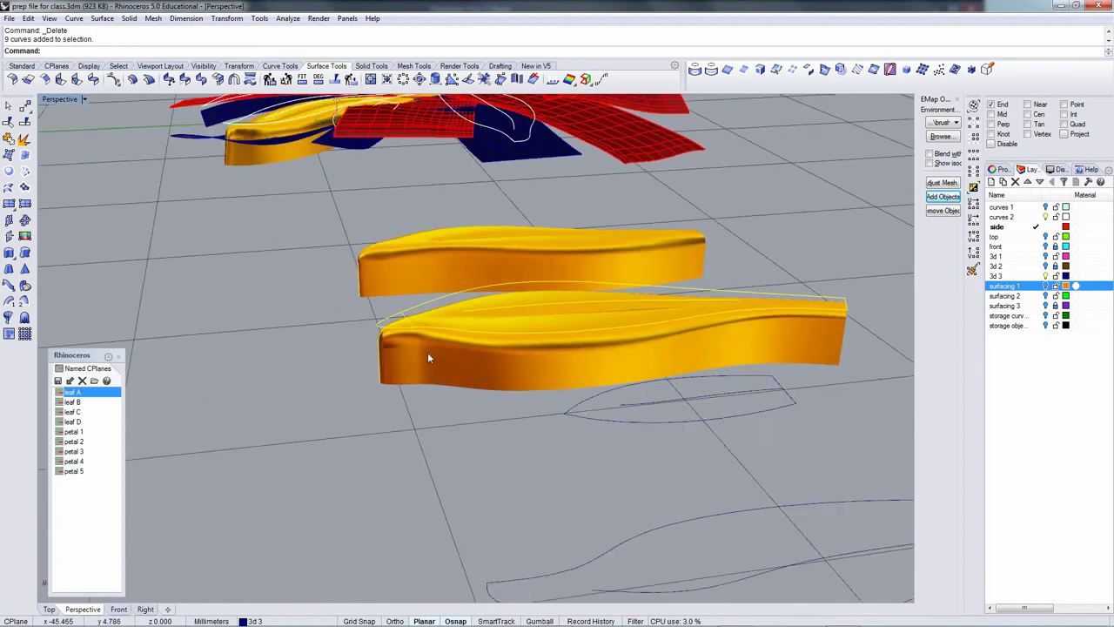
pyautogui.scroll(6, 427, 351)
pyautogui.scroll(-6, 415, 320)
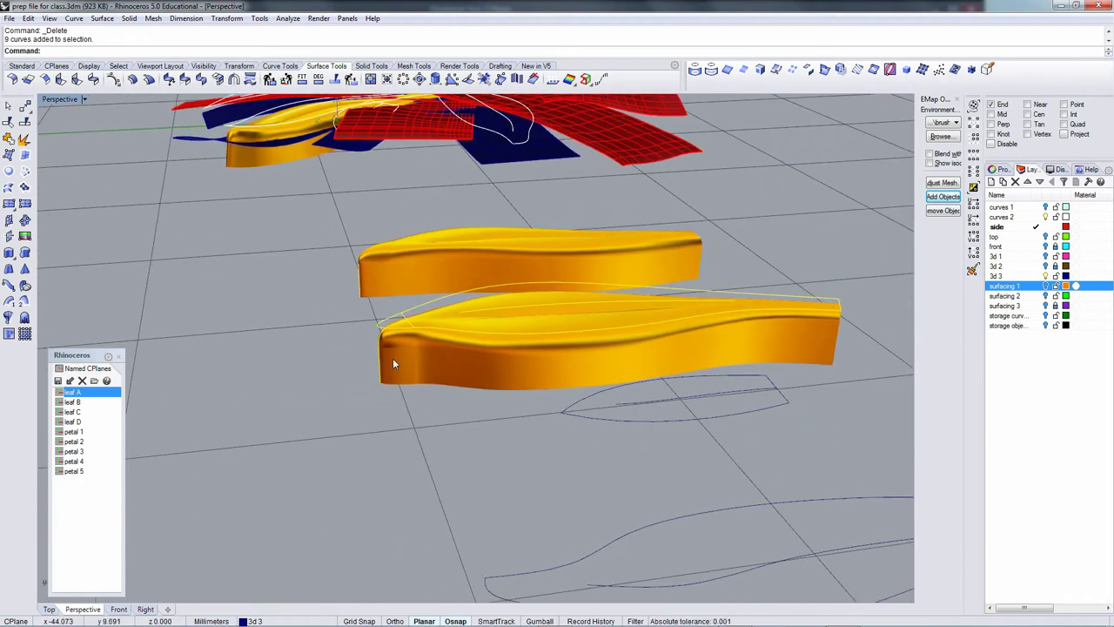
pyautogui.hotkey('ctrl', 'g')
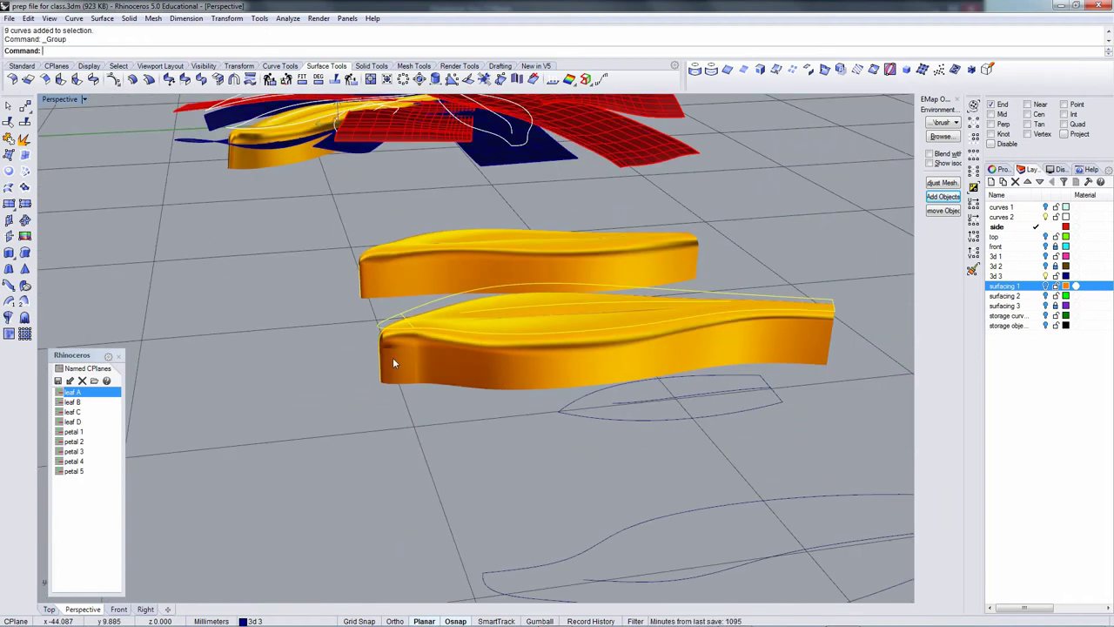
# Move the wide leaf's grouped curves to the storage curves layer.
pyautogui.moveTo(392, 363); pyautogui.dragTo(466, 365, button='right')
pyautogui.hotkey('ctrl', 'l')
pyautogui.moveTo(625, 283); pyautogui.dragTo(625, 304)
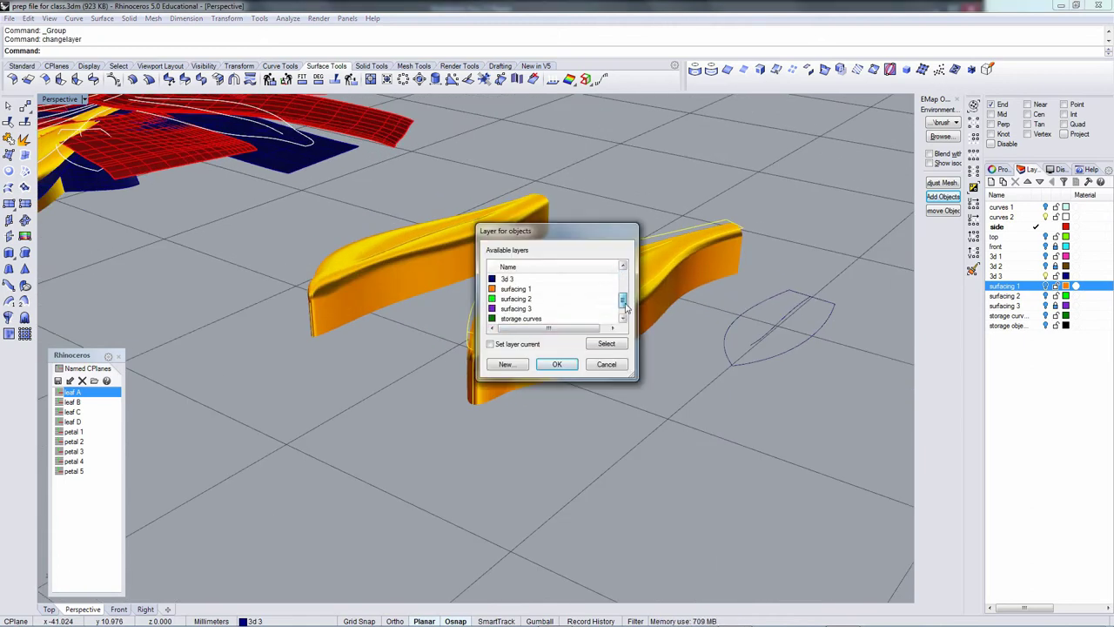
pyautogui.click(525, 318)
pyautogui.click(556, 363)
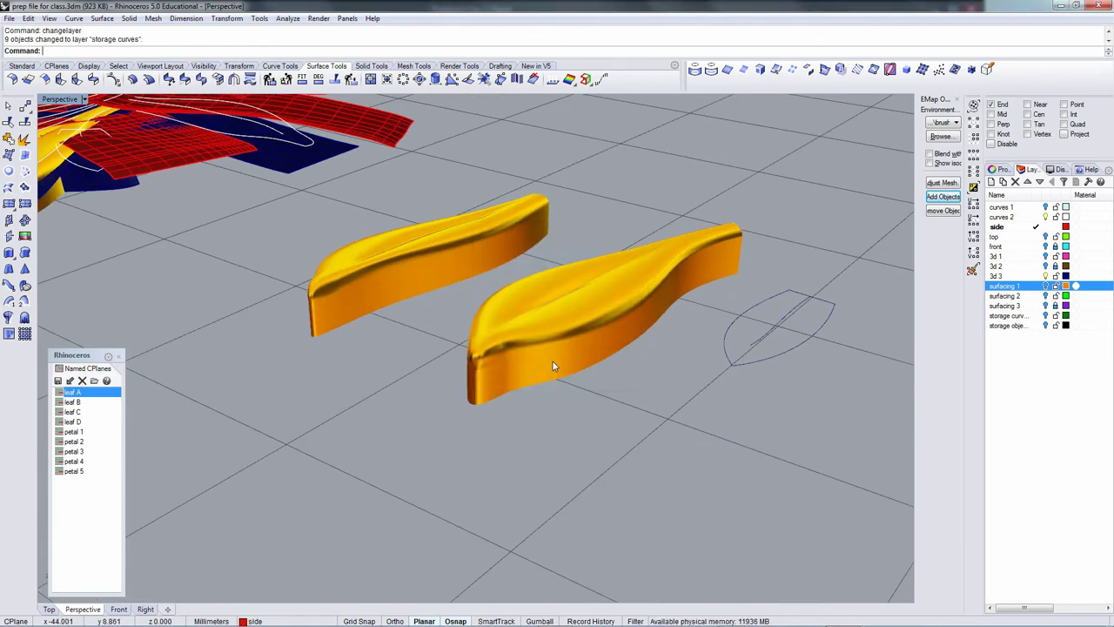
# Make 3d 3 the current layer and draw a BothSides line across the small leaf outline near its tip, about 4.5 mm to each side.
pyautogui.moveTo(552, 368); pyautogui.dragTo(55, 305, button='right')
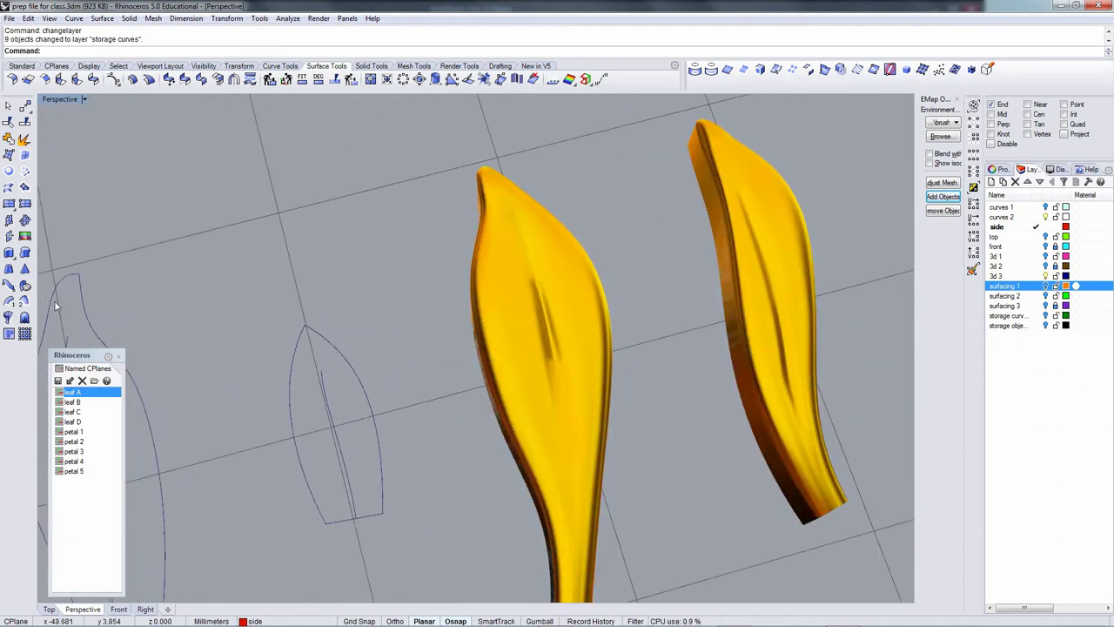
pyautogui.click(1037, 276)
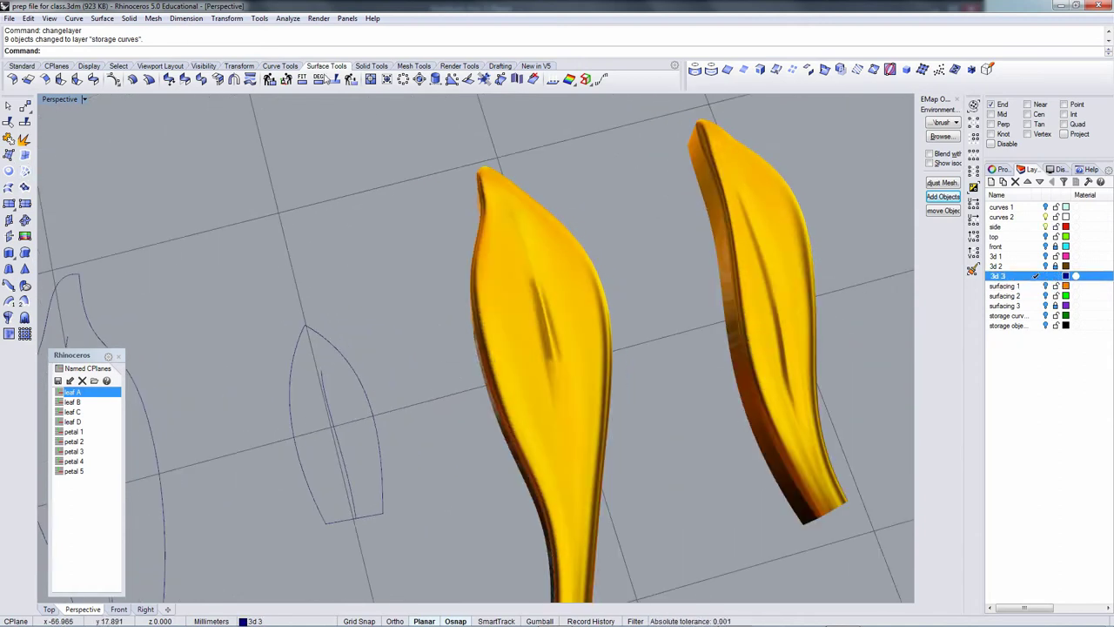
pyautogui.click(360, 67)
pyautogui.click(277, 67)
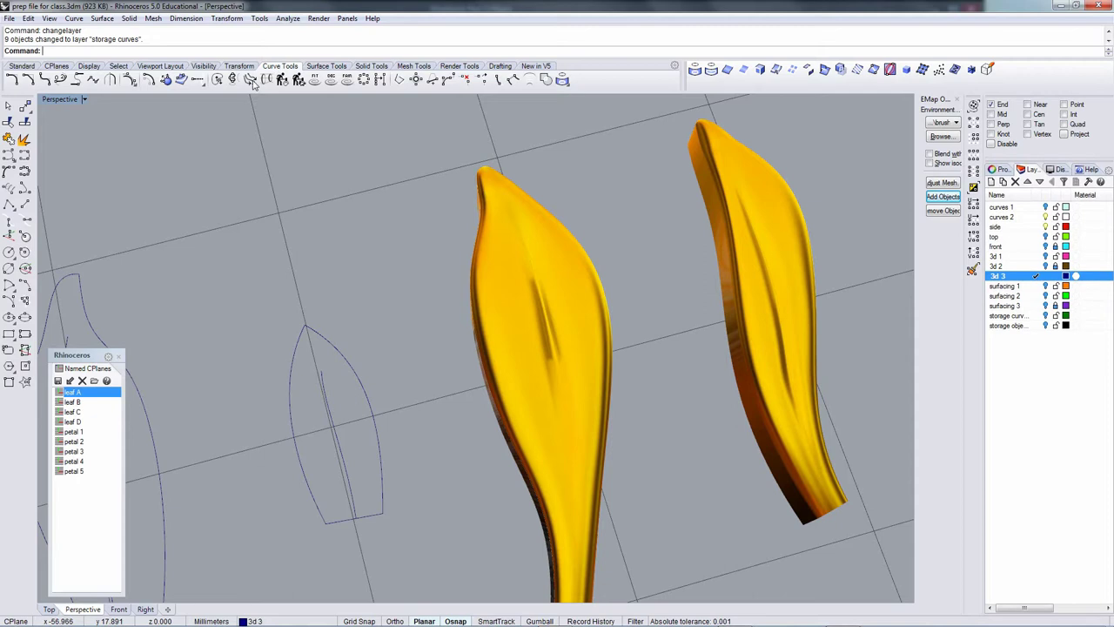
pyautogui.click(24, 204)
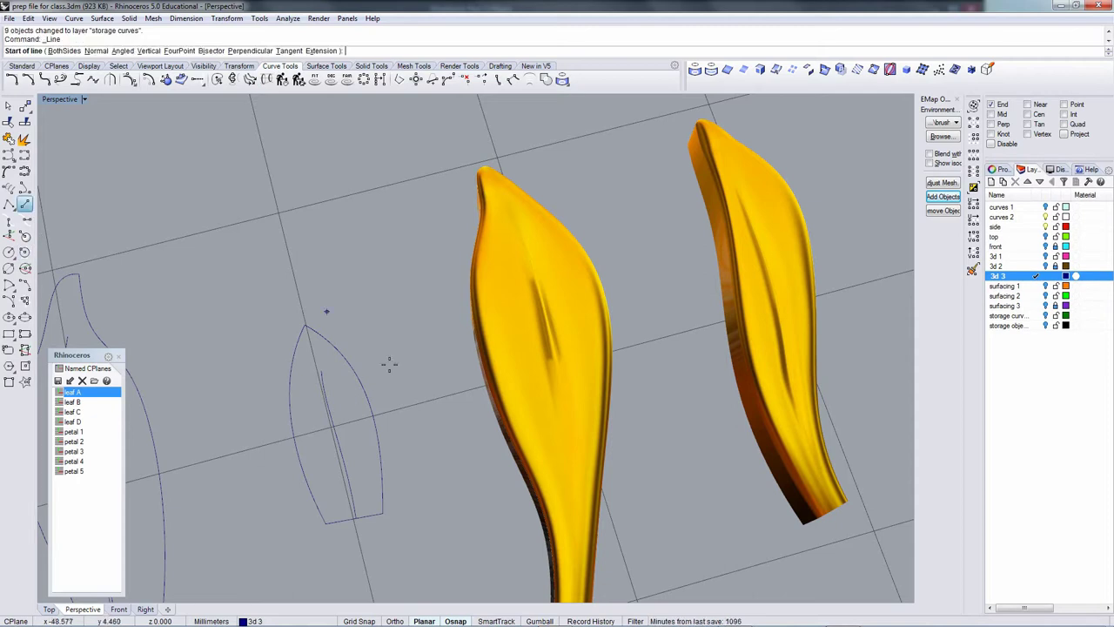
pyautogui.click(311, 350)
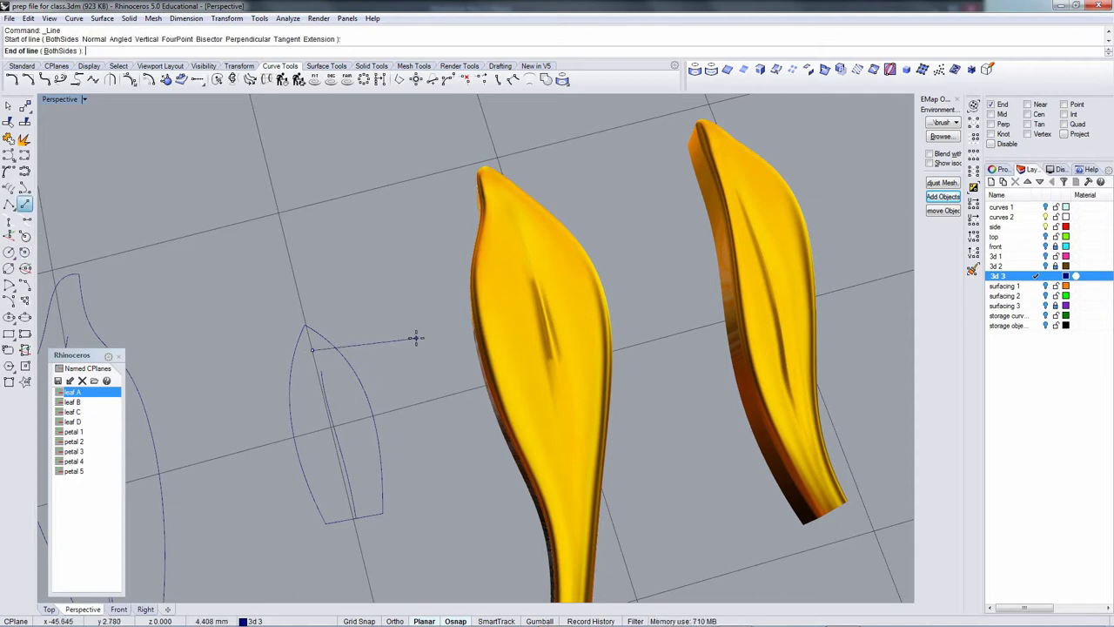
pyautogui.write('b')
pyautogui.press('Return')
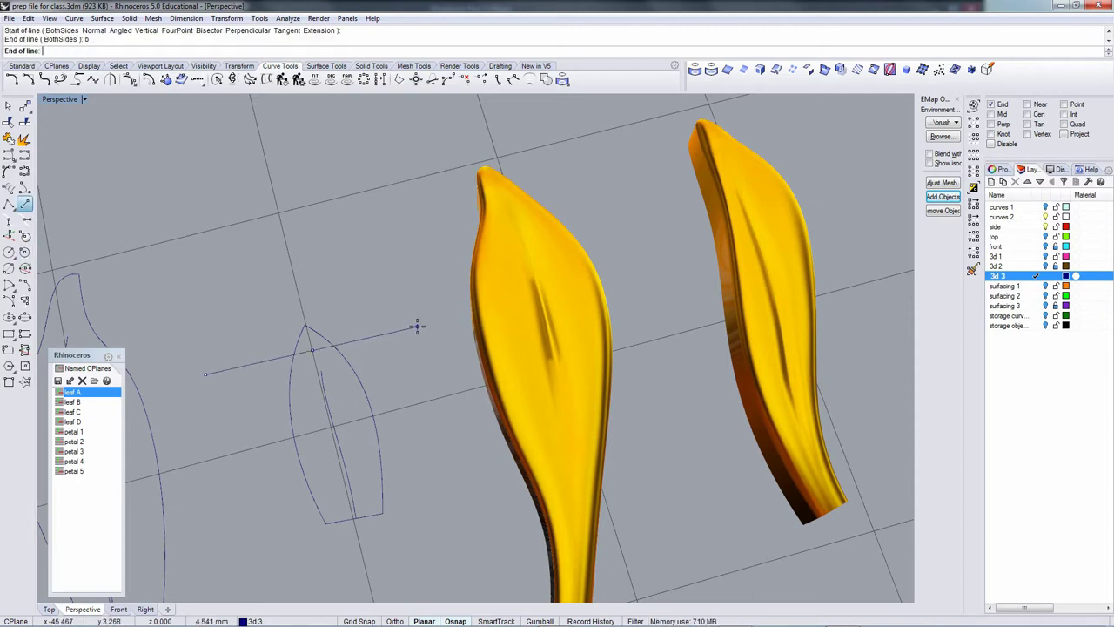
pyautogui.click(418, 326)
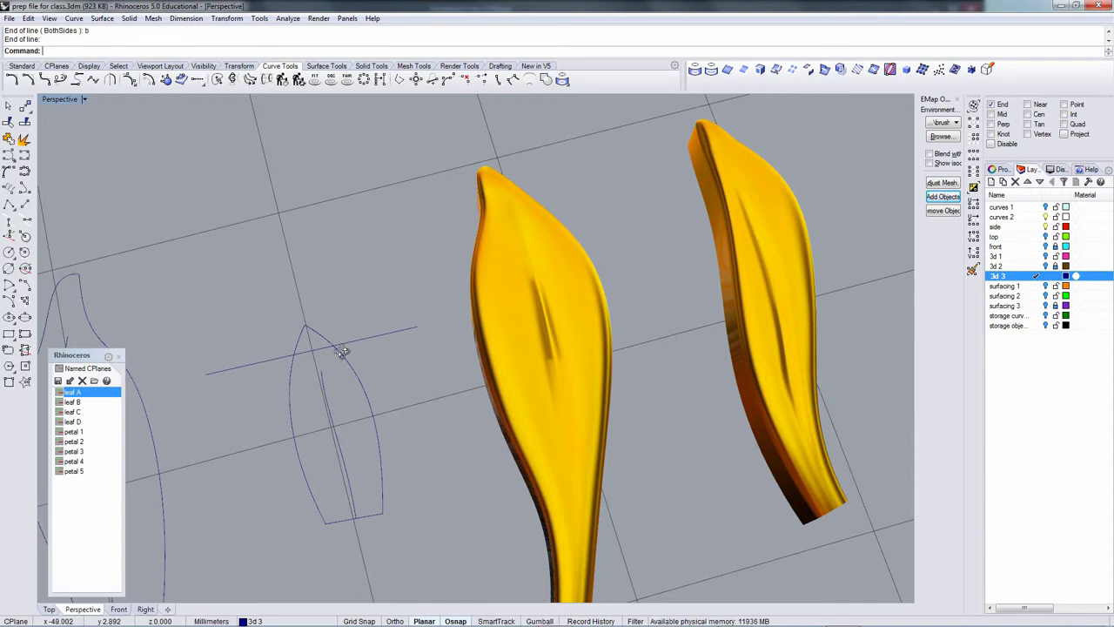
# Split the small leaf's outline with the line crossing near its tip.
pyautogui.moveTo(339, 347); pyautogui.dragTo(356, 334, button='right')
pyautogui.click(351, 337)
pyautogui.click(27, 125)
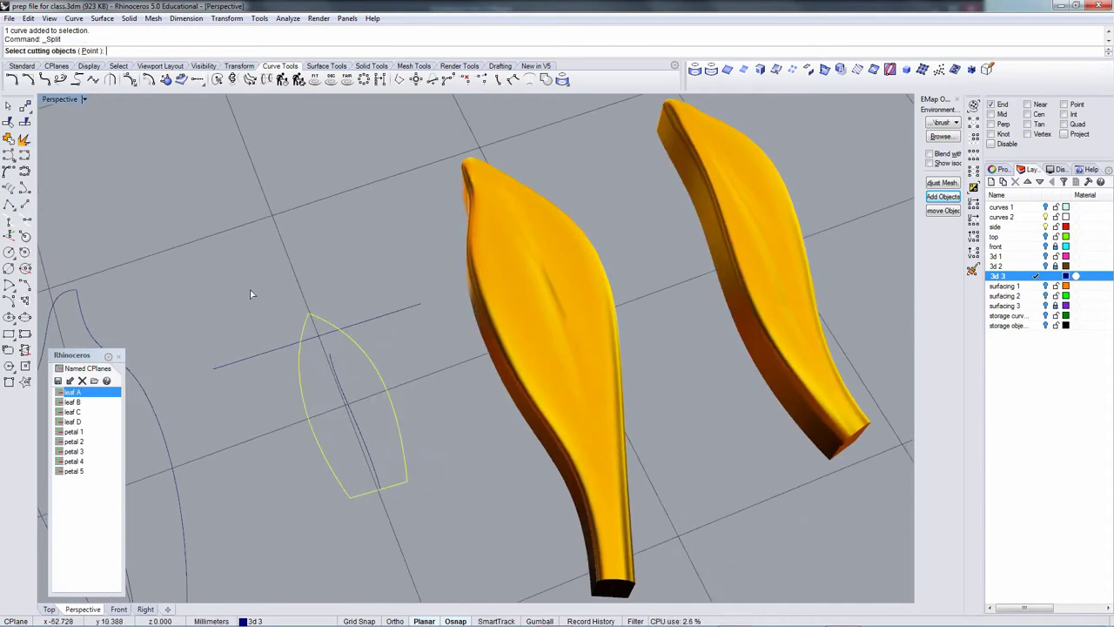
pyautogui.click(273, 348)
pyautogui.press('Return')
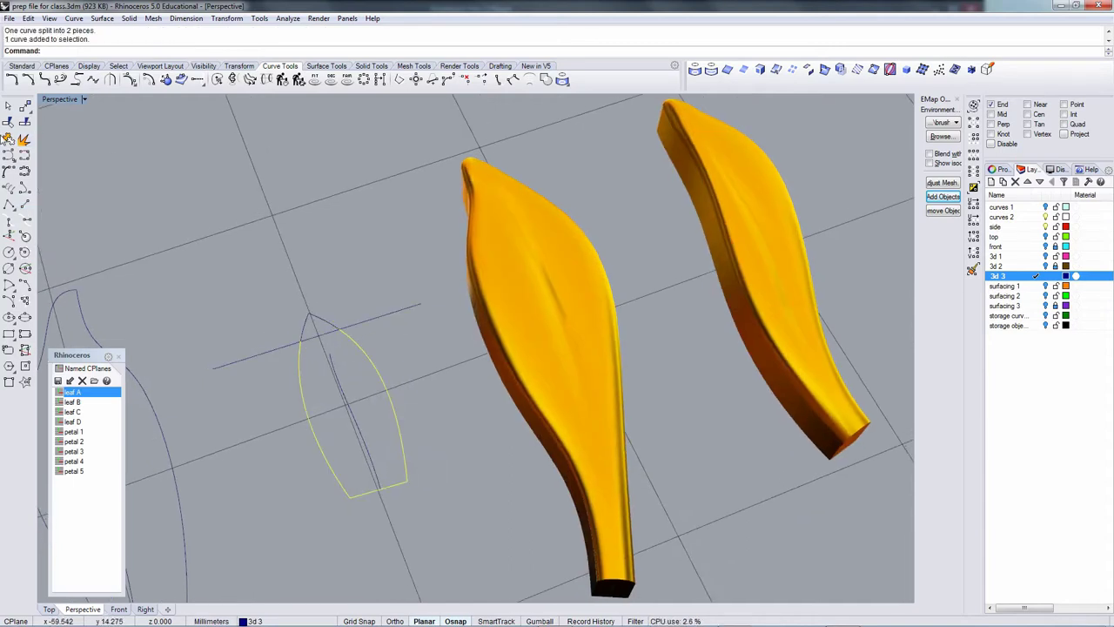
# Trim both ends of the crossing line that extend beyond the small leaf's outline.
pyautogui.click(9, 123)
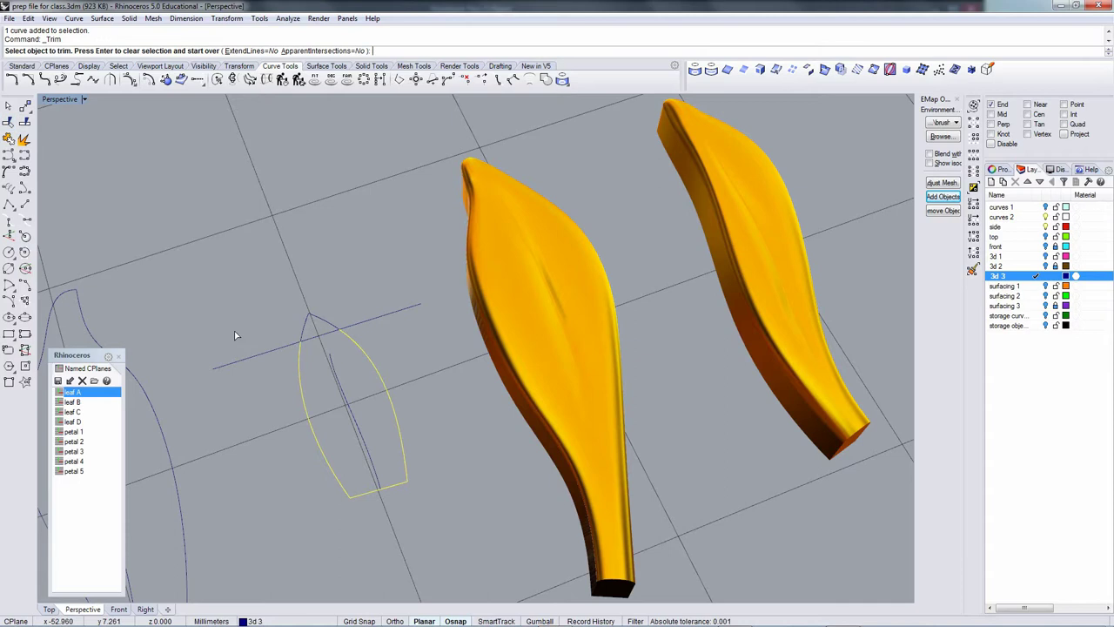
pyautogui.click(366, 323)
pyautogui.press('Return')
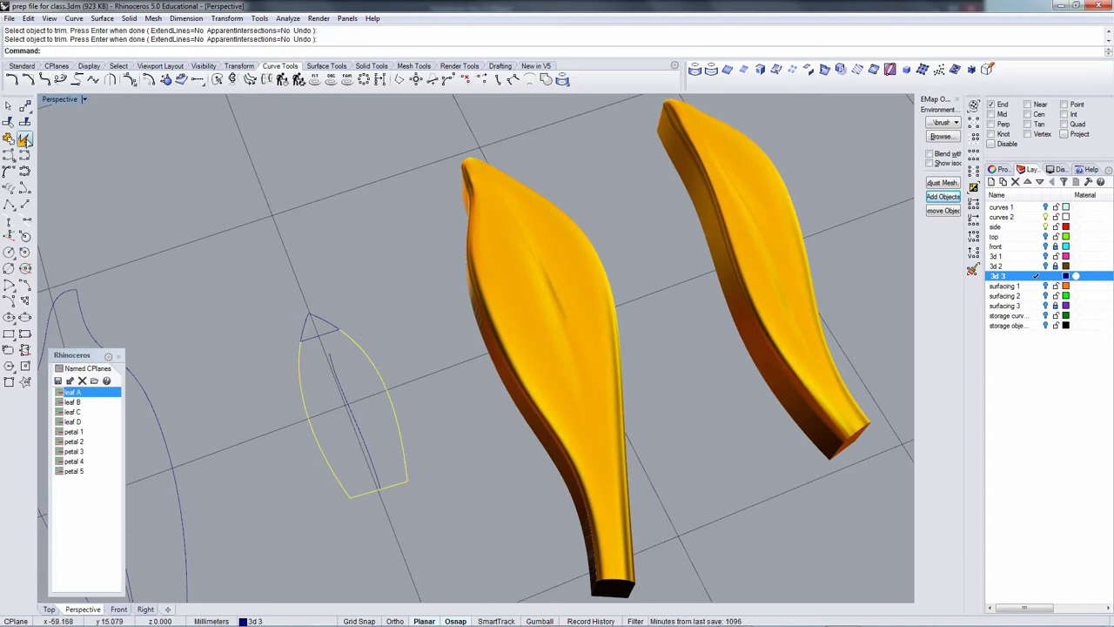
# Explode the small leaf's lower outline and start an adjustable curve blend between its two open sides at the tip.
pyautogui.click(25, 140)
pyautogui.middleClick(178, 60)
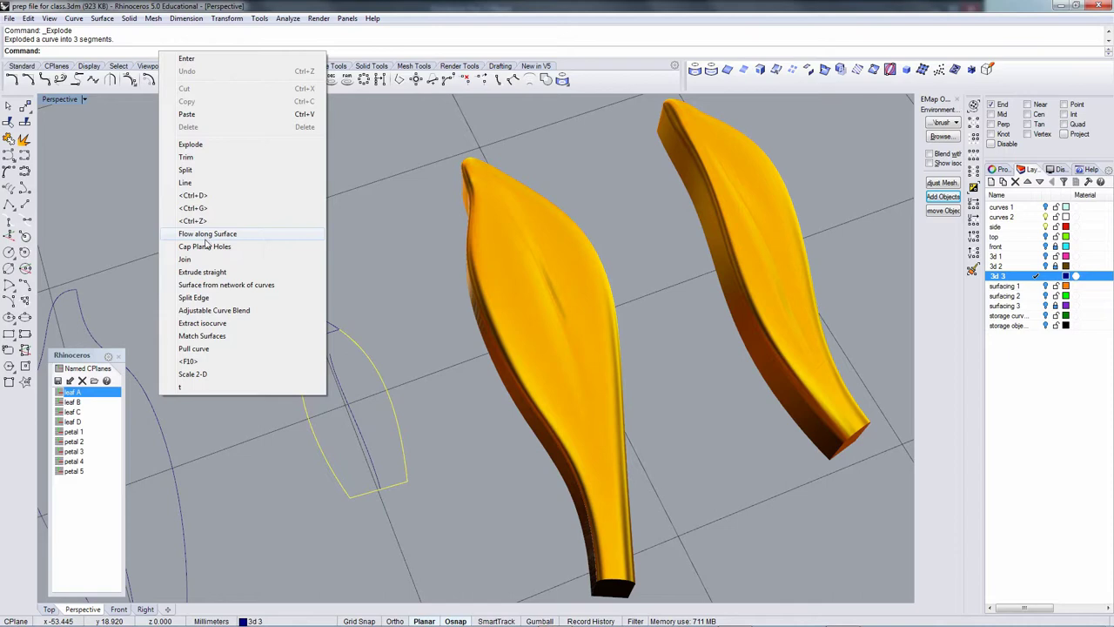
pyautogui.click(220, 311)
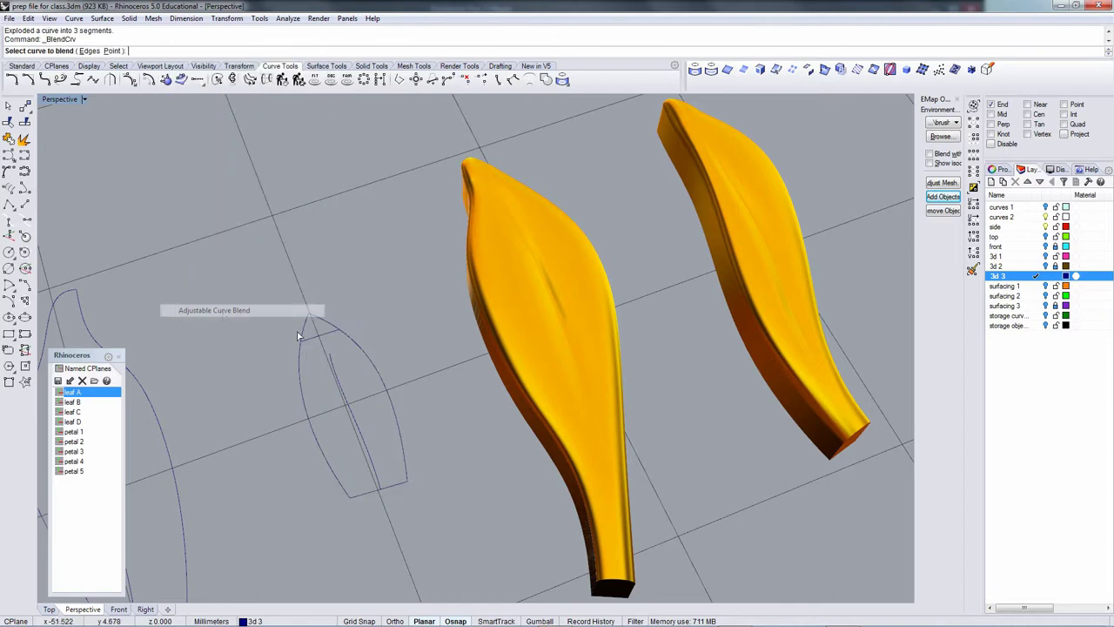
pyautogui.click(353, 339)
pyautogui.moveTo(354, 337); pyautogui.dragTo(292, 344, button='right')
pyautogui.scroll(14, 291, 344)
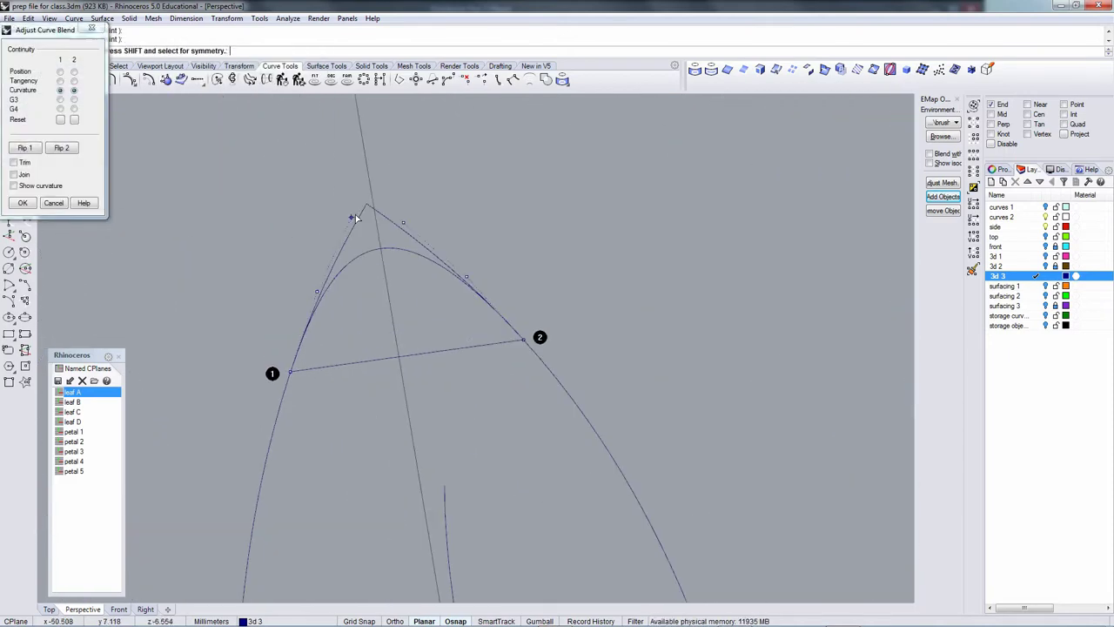
# Try to shape the curvature-continuous tip blend by adjusting its control points on both sides, and cancel the blend.
pyautogui.keyDown('shift'); pyautogui.moveTo(355, 218); pyautogui.dragTo(366, 170); pyautogui.keyUp('shift')
pyautogui.moveTo(469, 281); pyautogui.dragTo(498, 315)
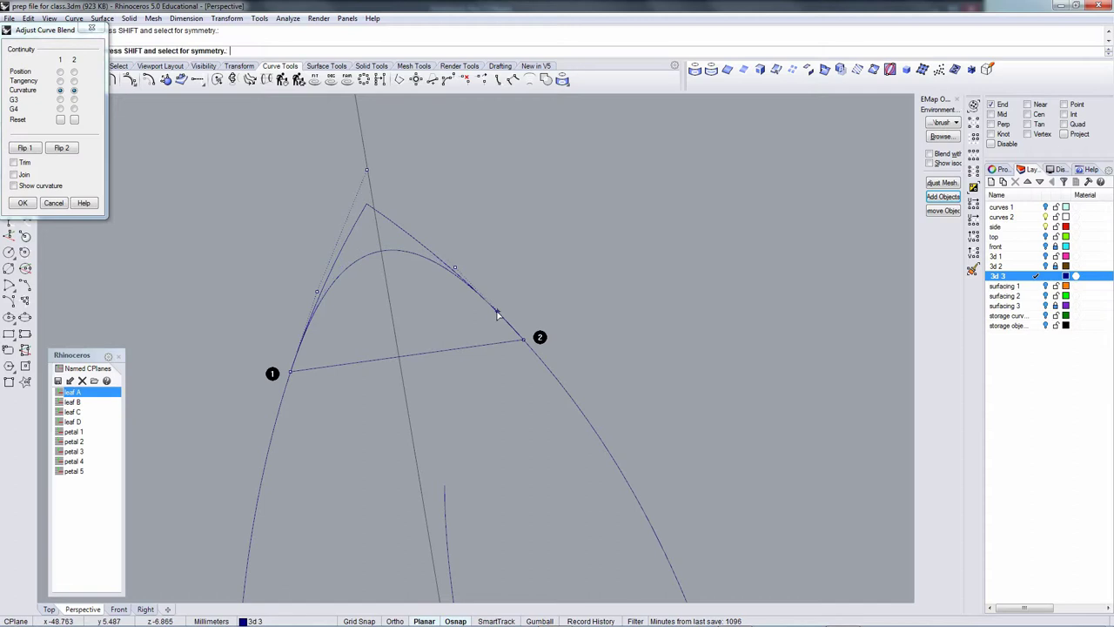
pyautogui.moveTo(456, 268); pyautogui.dragTo(409, 215)
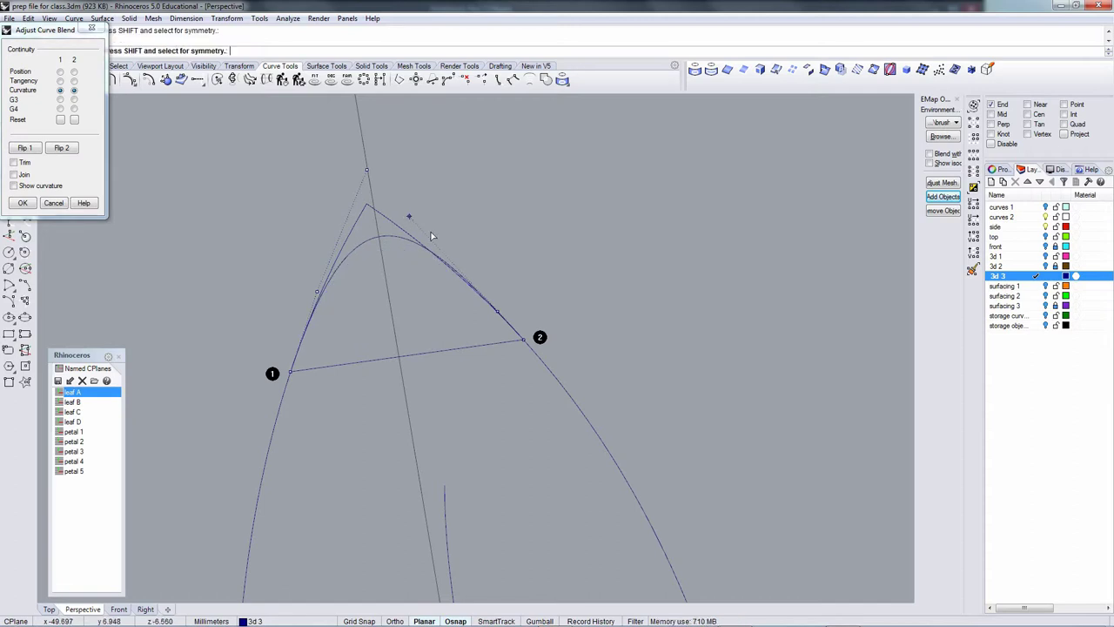
pyautogui.moveTo(499, 311); pyautogui.dragTo(505, 319)
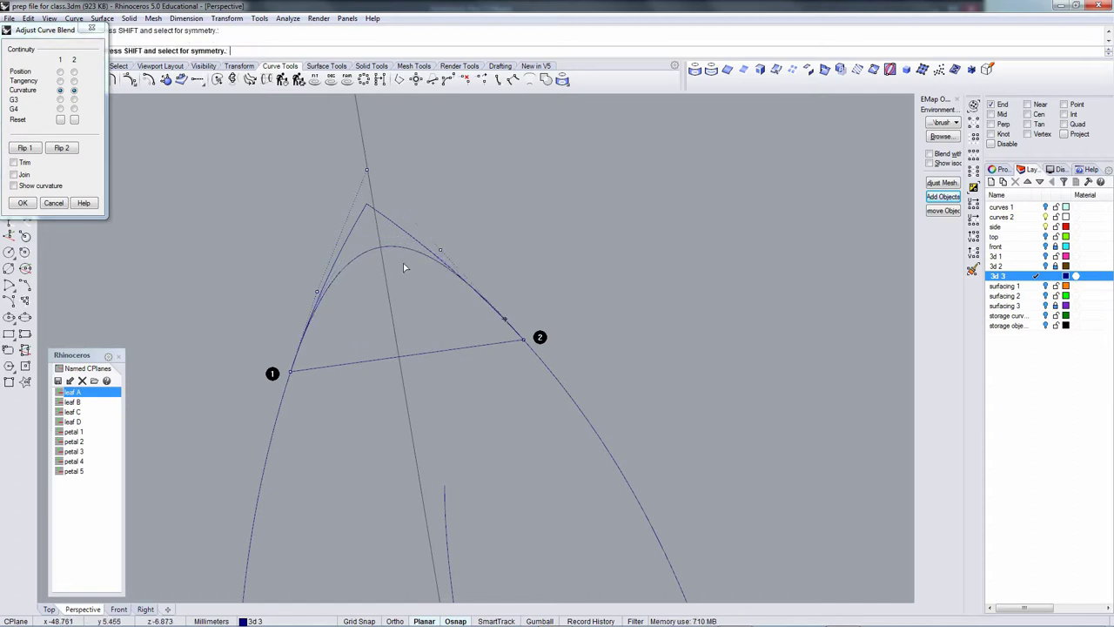
pyautogui.moveTo(367, 171)
pyautogui.mouseDown()
pyautogui.moveTo(366, 151)
pyautogui.moveTo(368, 162)
pyautogui.mouseUp()
pyautogui.moveTo(319, 284)
pyautogui.mouseDown()
pyautogui.moveTo(313, 294)
pyautogui.moveTo(323, 292)
pyautogui.mouseUp()
pyautogui.moveTo(359, 160); pyautogui.dragTo(367, 155)
pyautogui.moveTo(441, 250); pyautogui.dragTo(399, 204)
pyautogui.moveTo(506, 320); pyautogui.dragTo(512, 326)
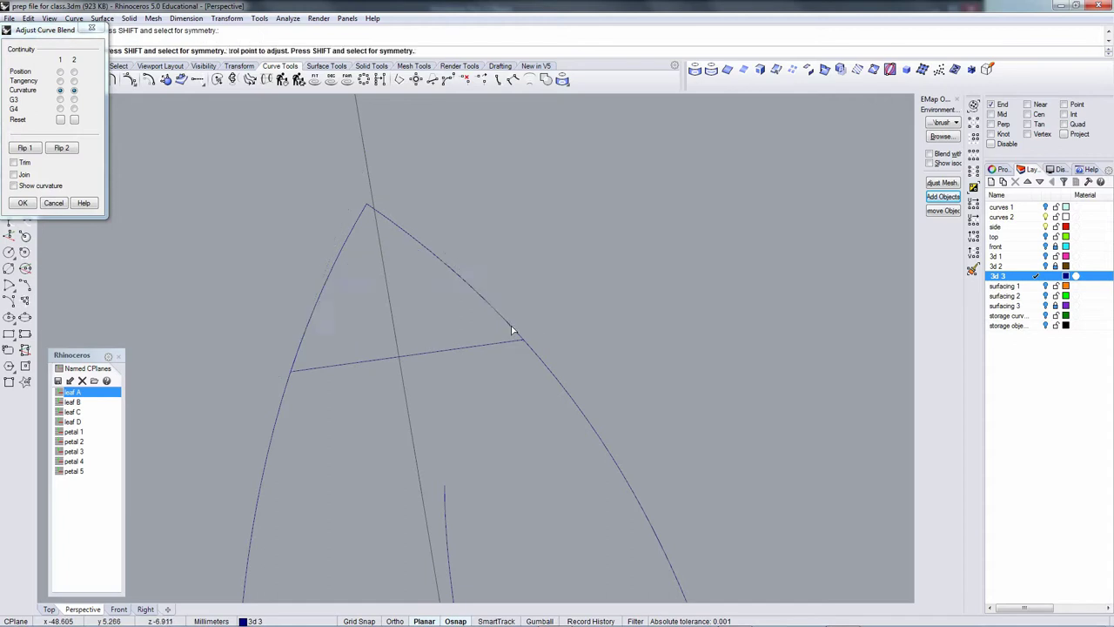
pyautogui.scroll(-10, 503, 275)
pyautogui.scroll(3, 476, 253)
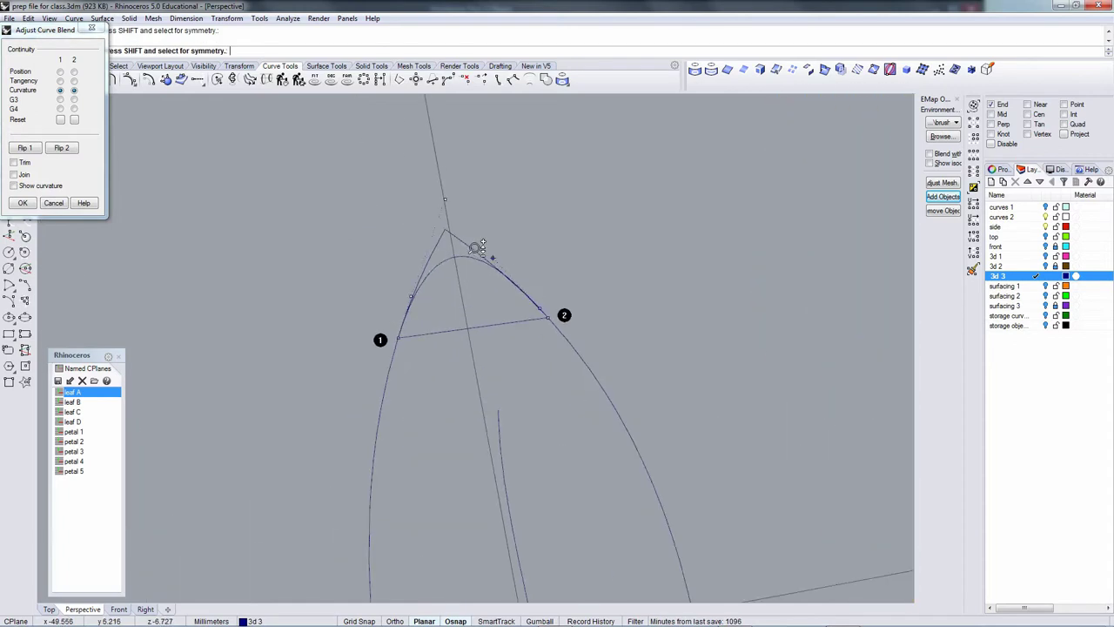
pyautogui.press('Escape')
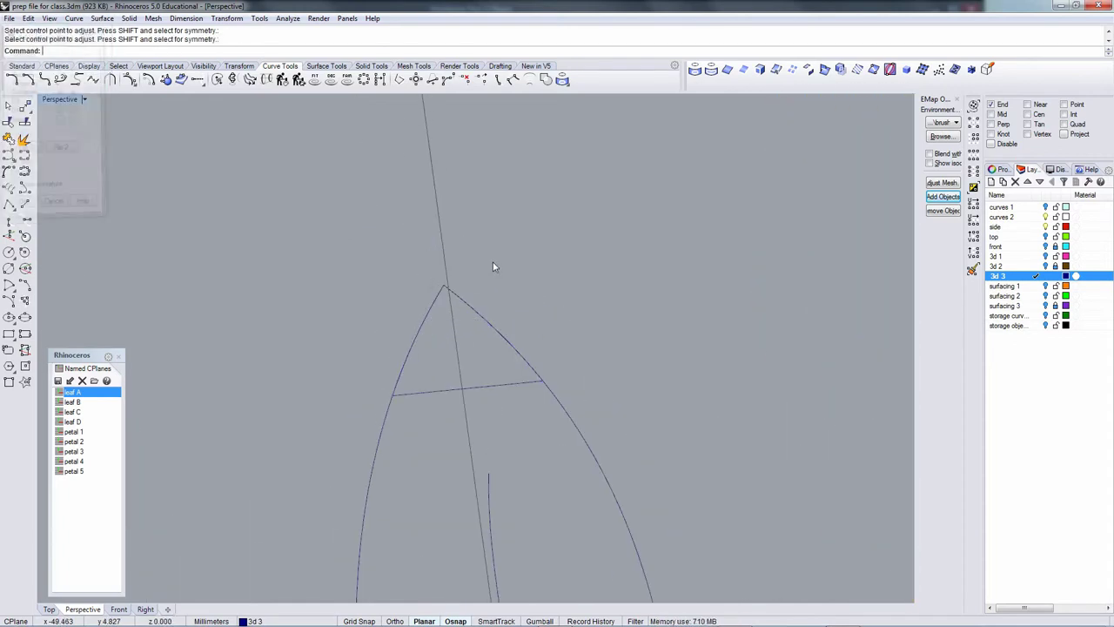
# Undo the explode, the trimming of the crossing line and the split of the small leaf's outline.
pyautogui.hotkey('ctrl', 'z')
pyautogui.hotkey('ctrl', 'z')
pyautogui.hotkey('ctrl', 'z')
pyautogui.scroll(-5, 481, 305)
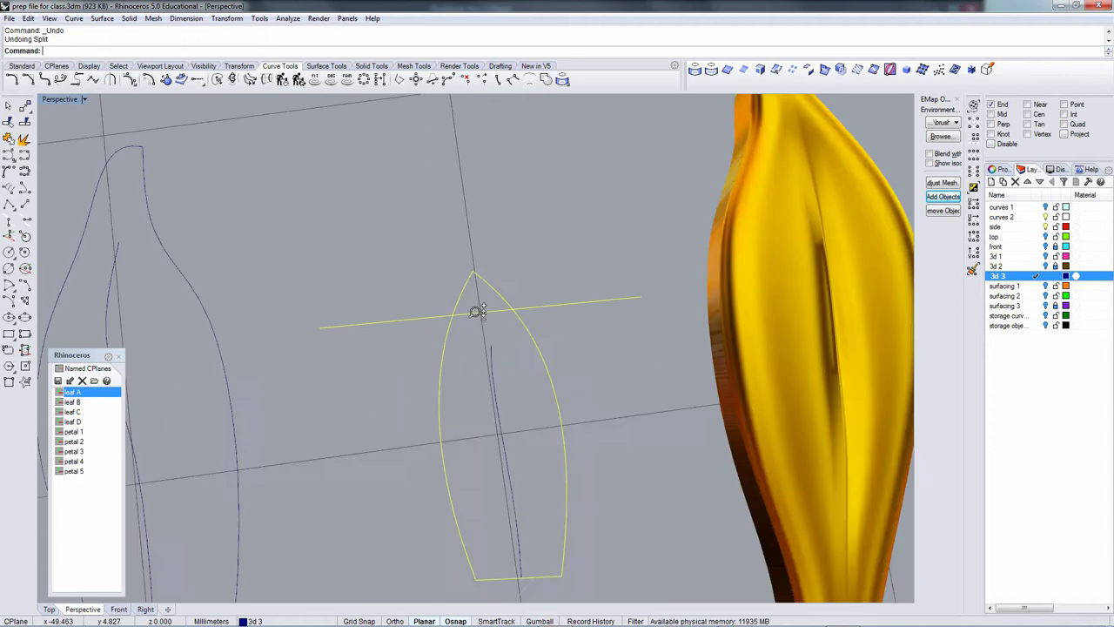
pyautogui.scroll(2, 481, 304)
pyautogui.press('Escape')
# Move the crossing line straight along the small leaf's axis, closer to the tip.
pyautogui.click(537, 320)
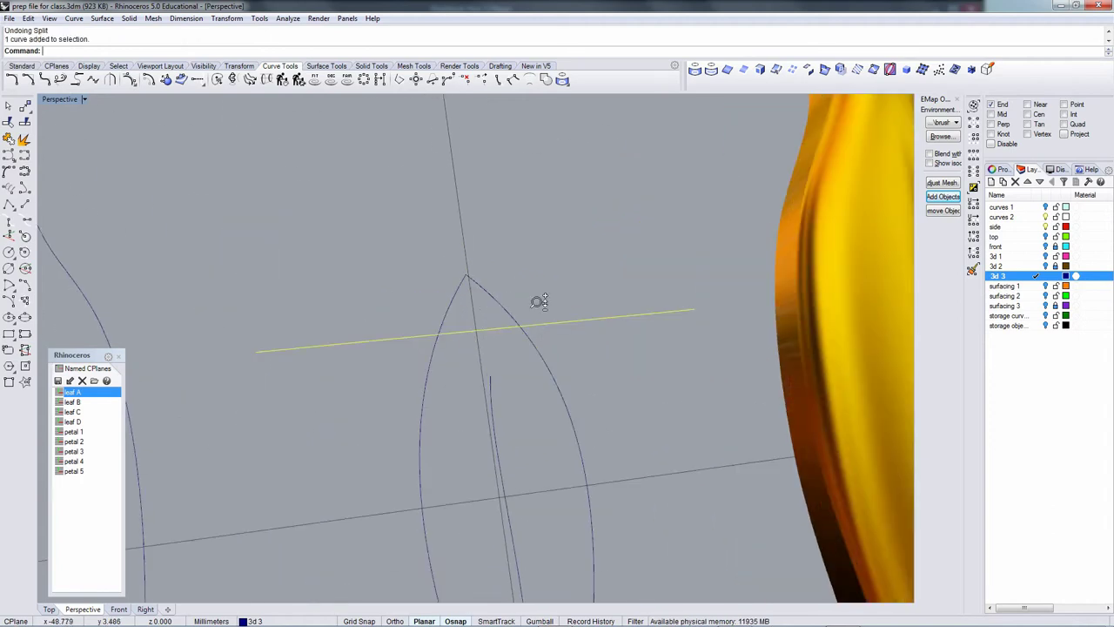
pyautogui.scroll(3, 538, 297)
pyautogui.write('m')
pyautogui.press('Return')
pyautogui.click(537, 304)
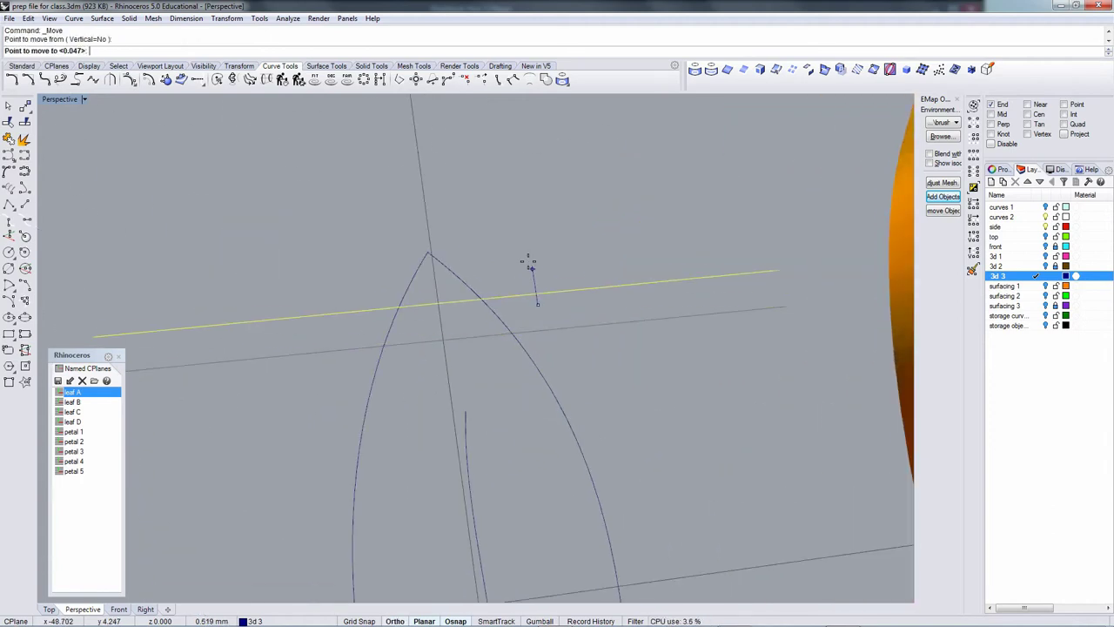
pyautogui.click(528, 257)
pyautogui.scroll(-2, 483, 290)
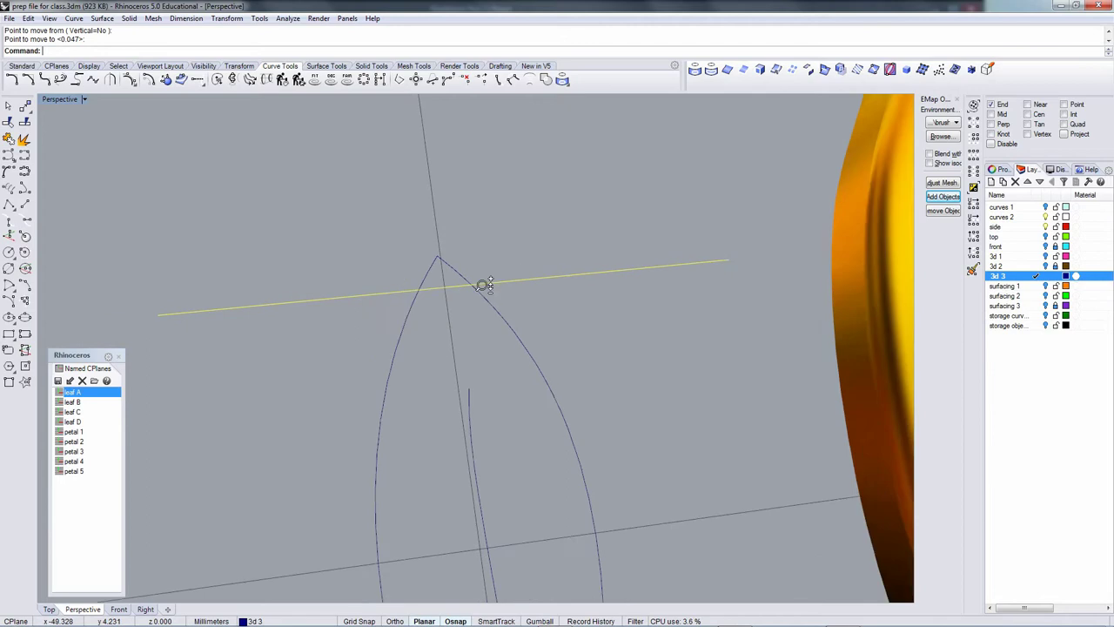
pyautogui.moveTo(483, 293); pyautogui.dragTo(288, 255, button='right')
pyautogui.press('Escape')
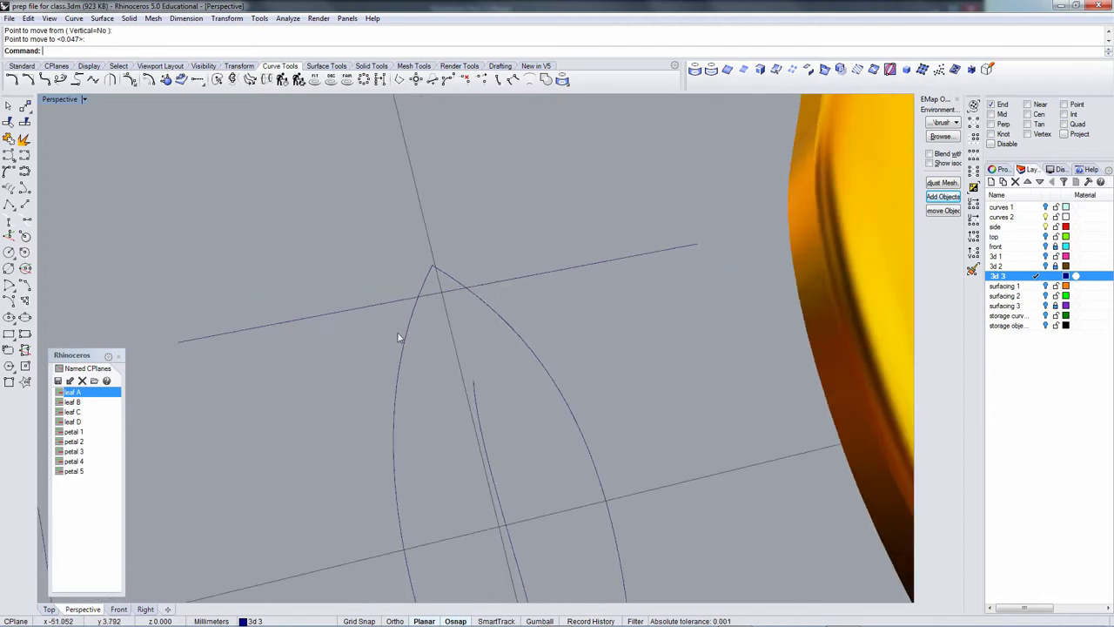
# Split the small leaf's outline with the moved crossing line.
pyautogui.click(402, 335)
pyautogui.click(25, 124)
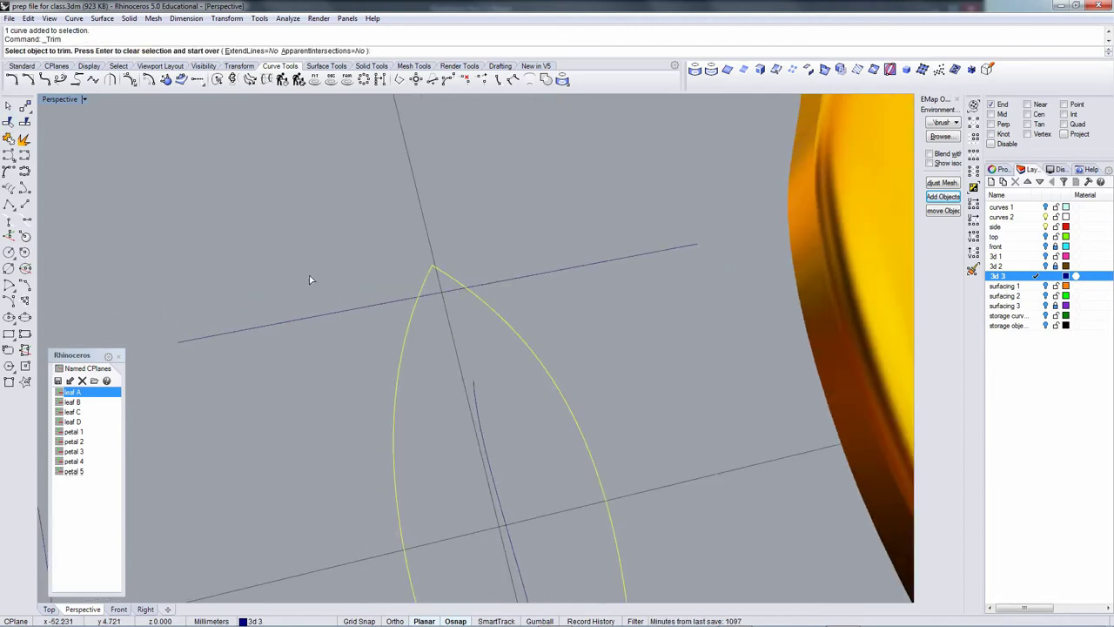
pyautogui.press('Escape')
pyautogui.click(26, 124)
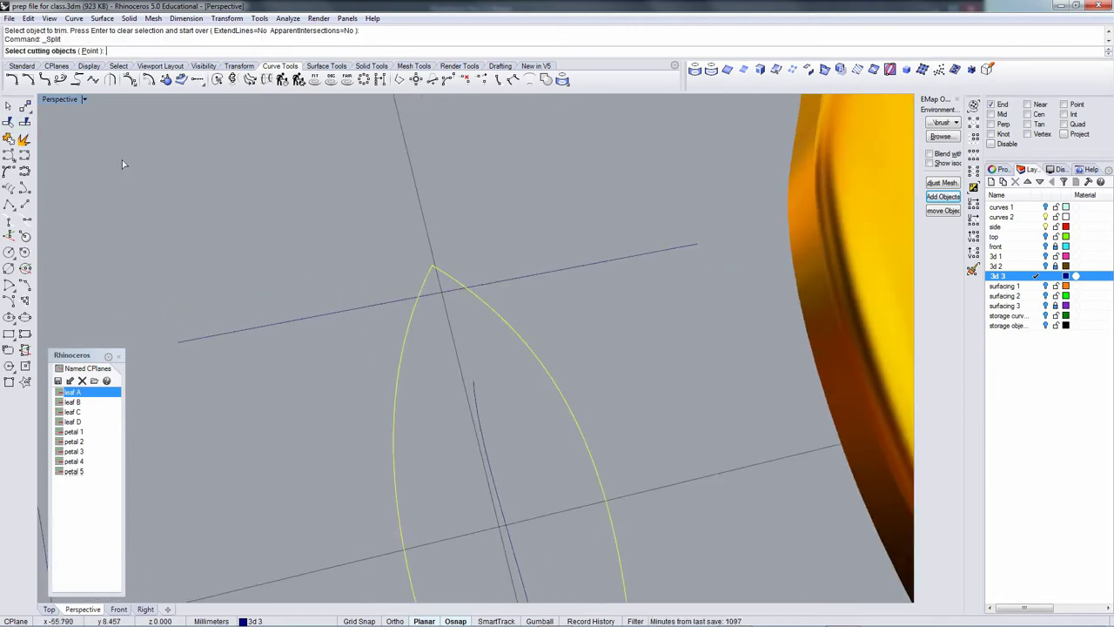
pyautogui.click(366, 311)
pyautogui.press('Return')
# Trim the moved crossing line's two ends back to the small leaf's lower outline.
pyautogui.click(404, 354)
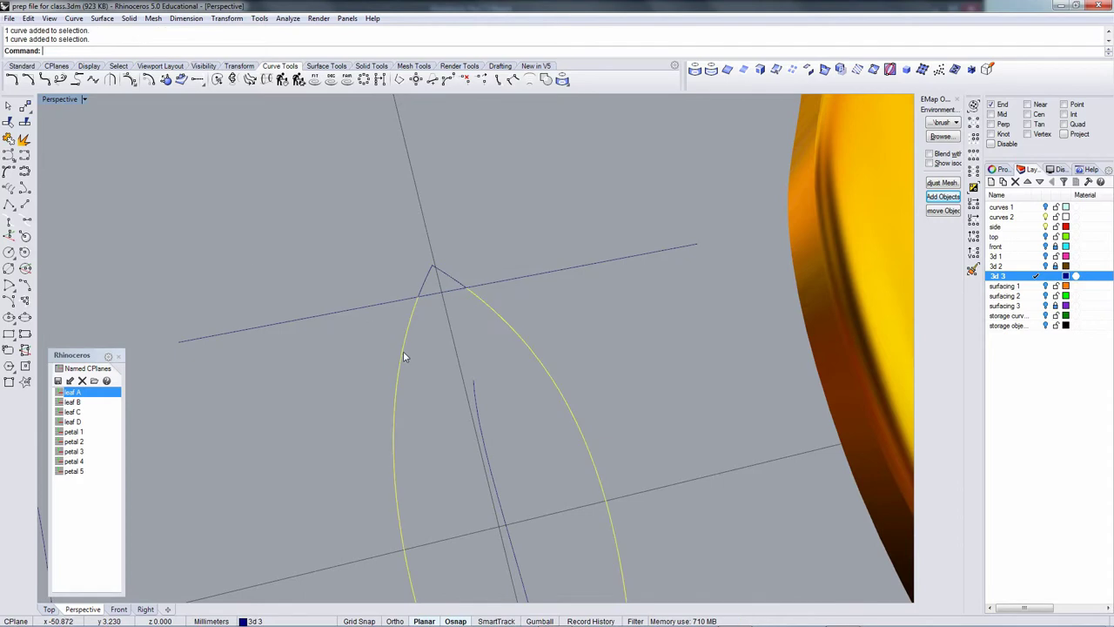
pyautogui.click(8, 122)
pyautogui.click(388, 303)
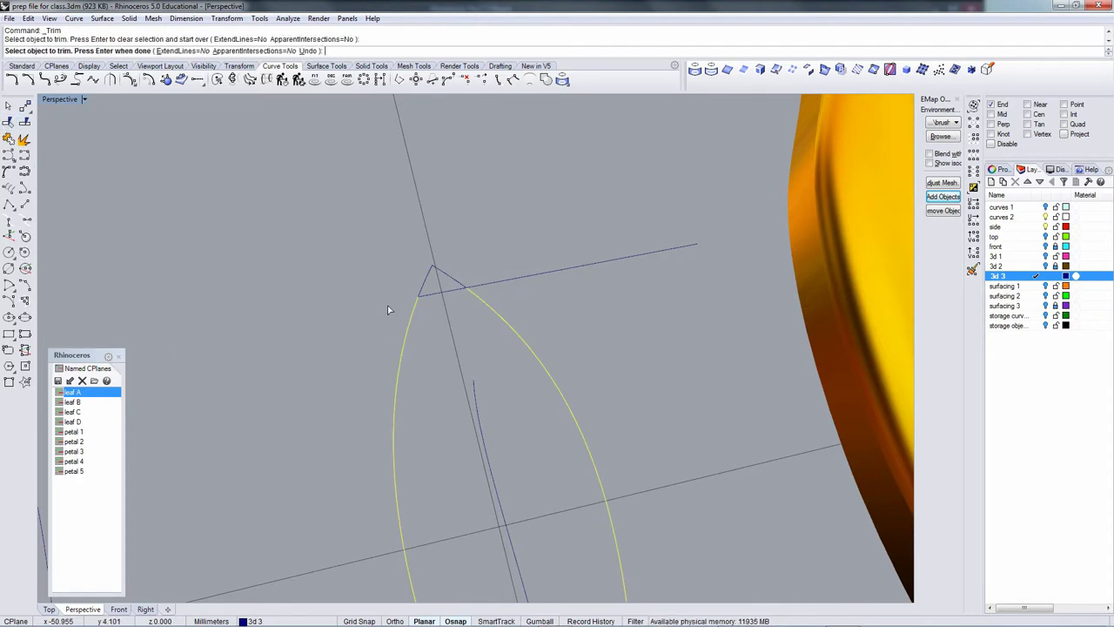
pyautogui.click(494, 287)
pyautogui.press('Return')
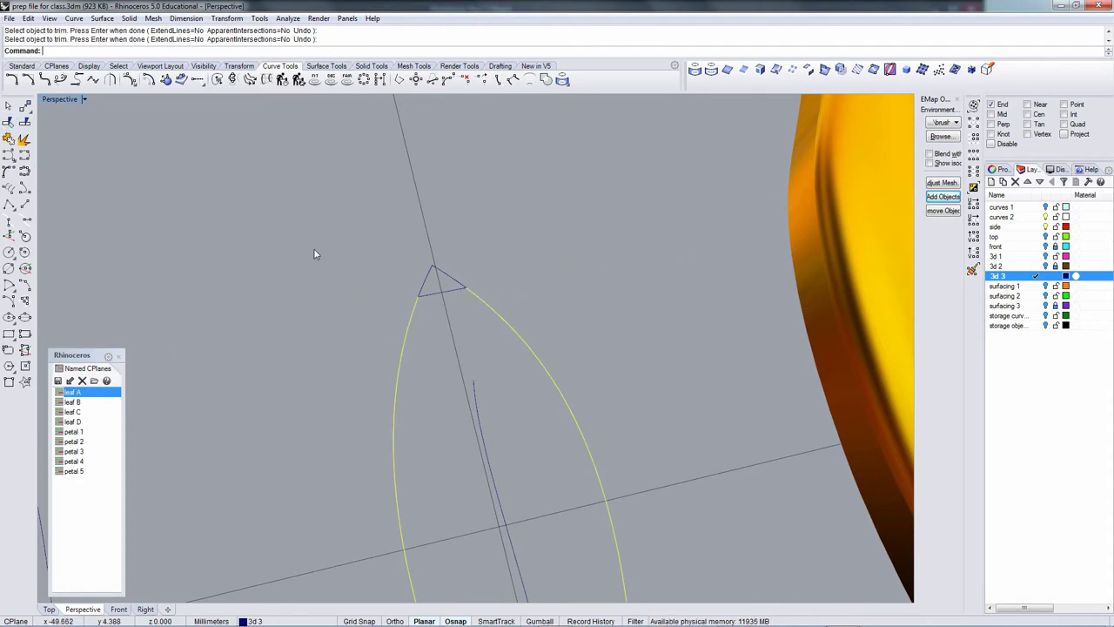
# Explode the small leaf's lower outline into segments and start an adjustable curve blend for the shortened tip.
pyautogui.click(25, 140)
pyautogui.middleClick(275, 48)
pyautogui.click(364, 206)
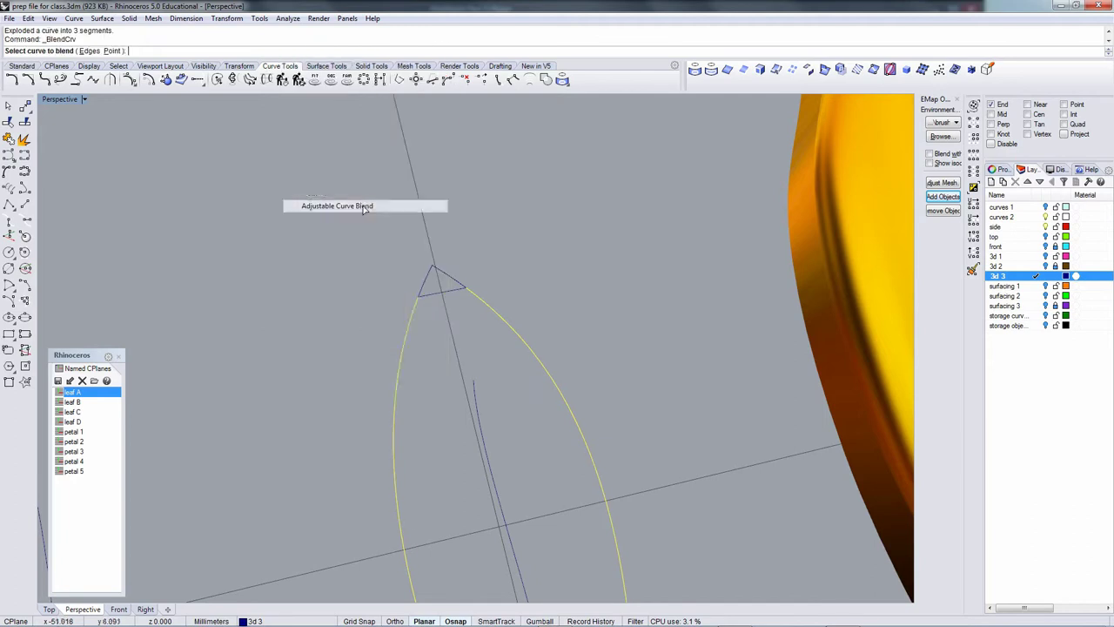
# Blend the two side curves at the tip of the small leaf outline with curvature continuity, pulling the blend symmetrically toward the point.
pyautogui.click(413, 321)
pyautogui.click(481, 297)
pyautogui.scroll(4, 481, 300)
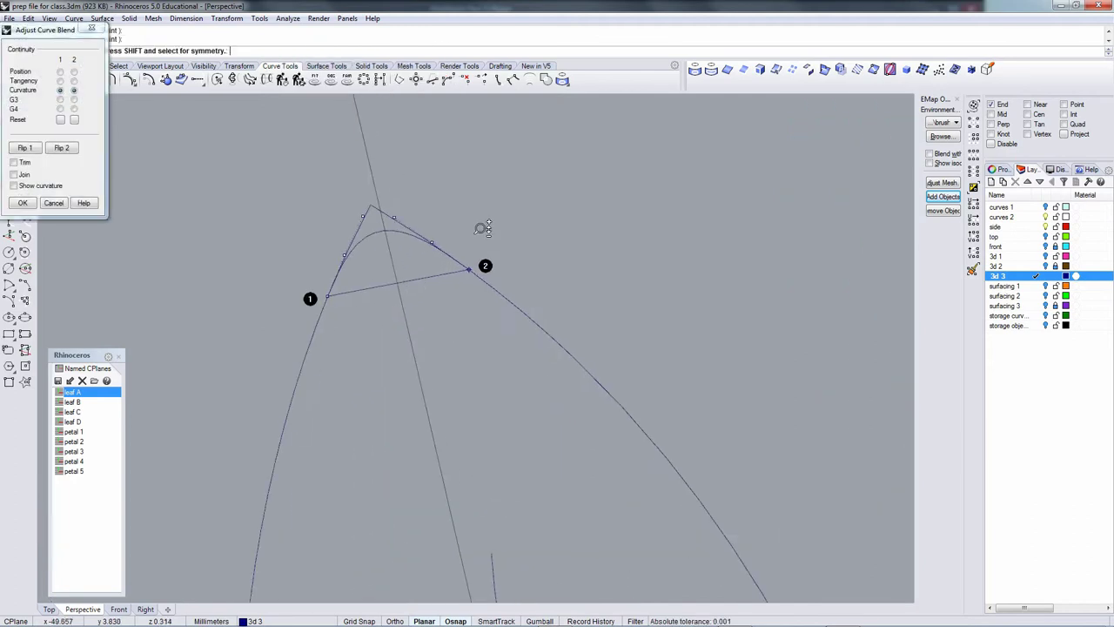
pyautogui.keyDown('ctrl'); pyautogui.moveTo(482, 228); pyautogui.dragTo(483, 209, button='right'); pyautogui.keyUp('ctrl')
pyautogui.keyDown('shift'); pyautogui.moveTo(377, 199); pyautogui.dragTo(366, 186); pyautogui.keyUp('shift')
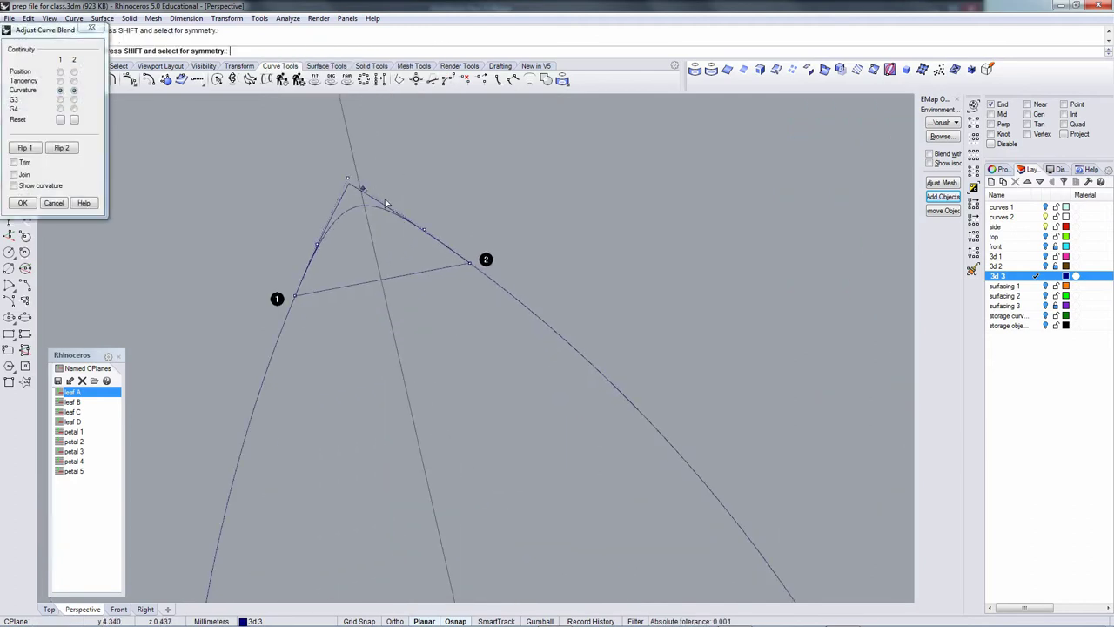
pyautogui.scroll(-3, 390, 274)
pyautogui.press('Return')
# Delete the old pointed tip curve above the new rounded blend.
pyautogui.click(384, 192)
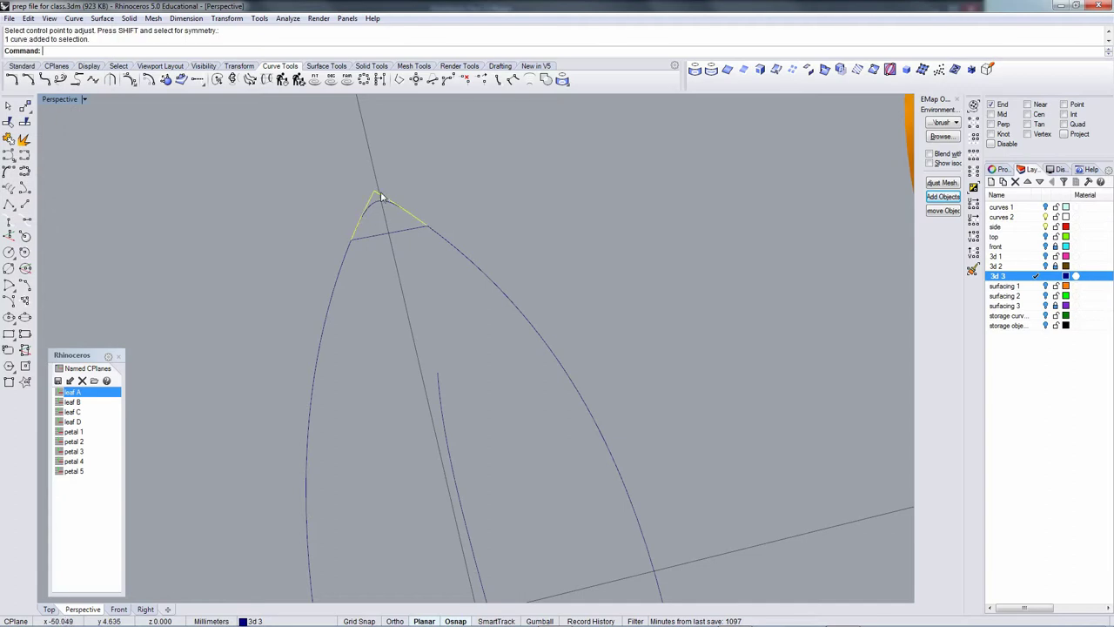
pyautogui.press('Delete')
pyautogui.scroll(-5, 446, 296)
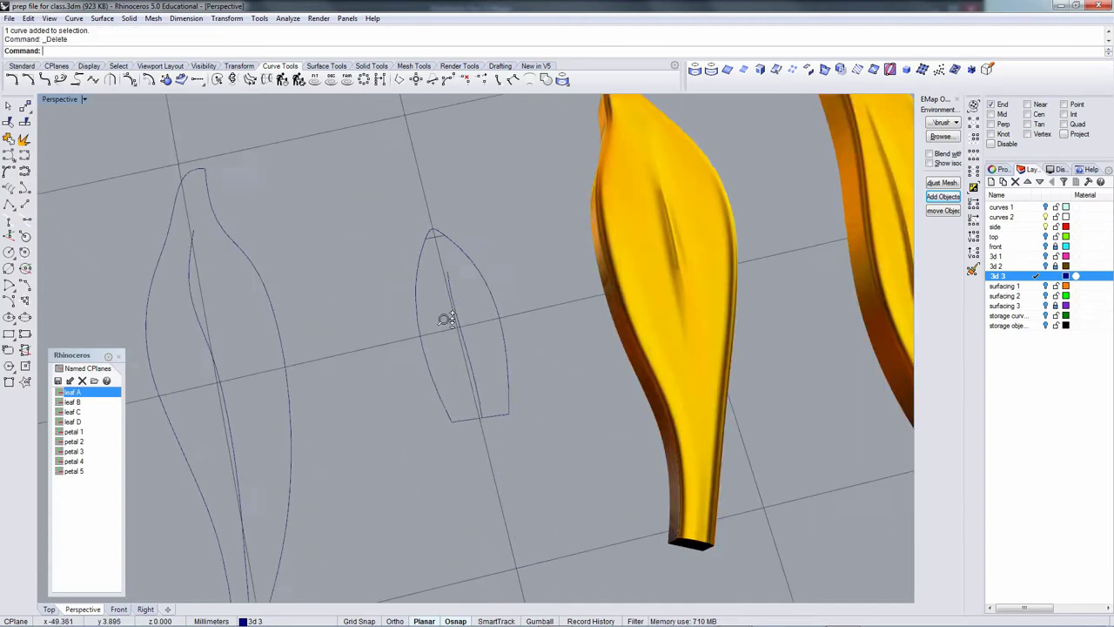
# Make the side layer current and sweep an unsimplified two-rail surface along the leaf's side curves, using its two straight end lines as cross sections.
pyautogui.click(421, 356)
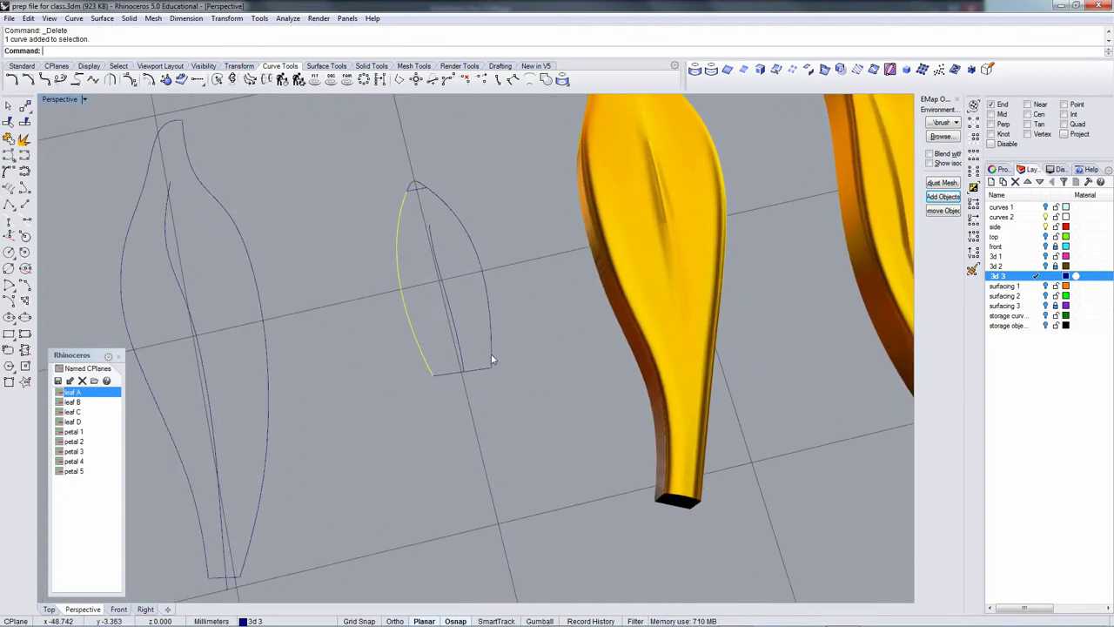
pyautogui.click(490, 357)
pyautogui.click(1036, 226)
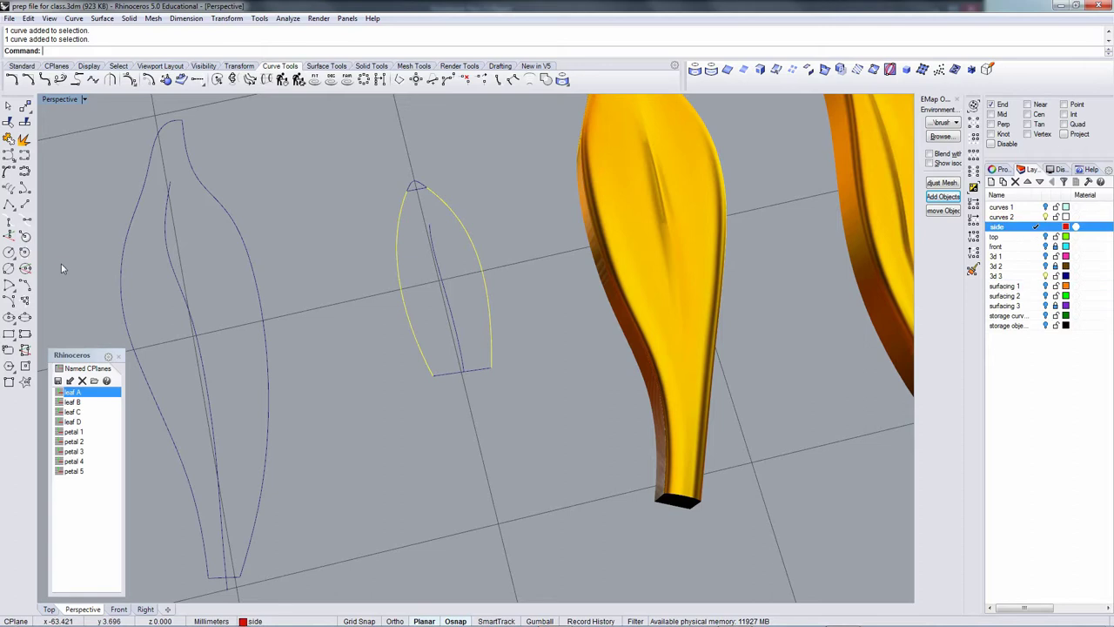
pyautogui.click(327, 66)
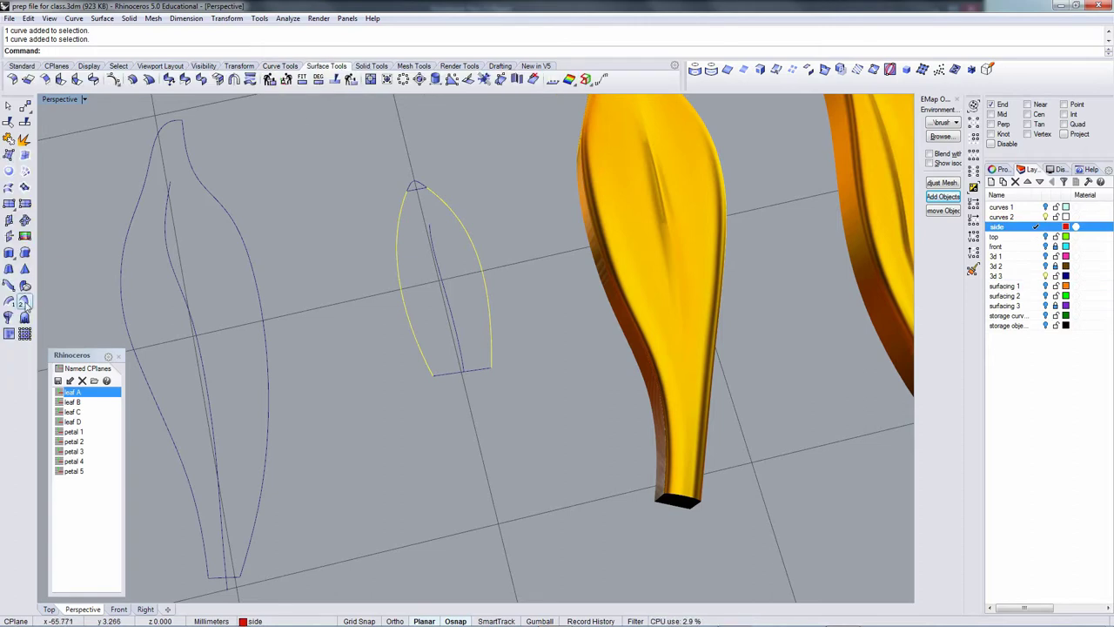
pyautogui.click(25, 304)
pyautogui.click(474, 373)
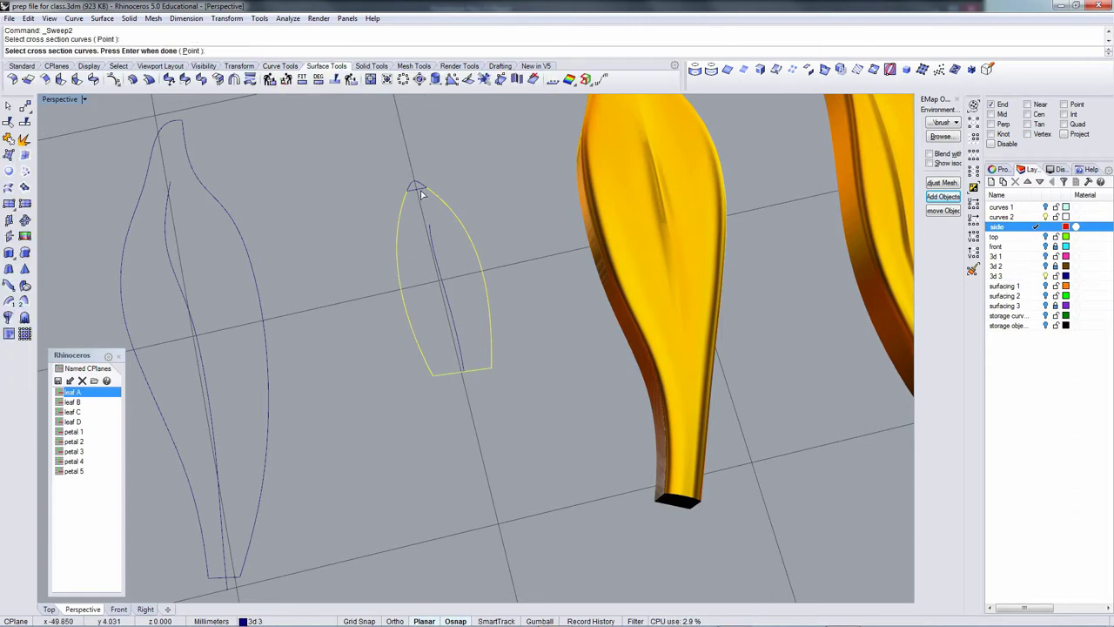
pyautogui.press('Return')
pyautogui.scroll(5, 492, 253)
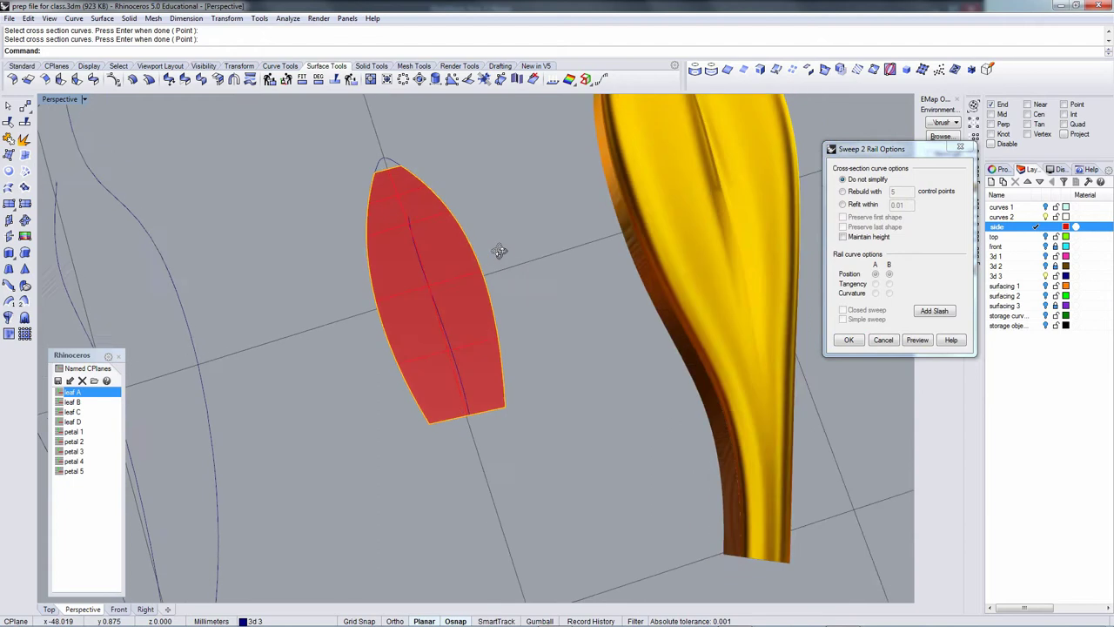
pyautogui.moveTo(499, 251); pyautogui.dragTo(520, 264, button='right')
pyautogui.press('Return')
# Rebuild the swept surface with 10 by 7 points at degree 3 in both directions, deleting the input.
pyautogui.keyDown('shift'); pyautogui.moveTo(466, 297); pyautogui.dragTo(424, 347, button='right'); pyautogui.keyUp('shift')
pyautogui.click(490, 302)
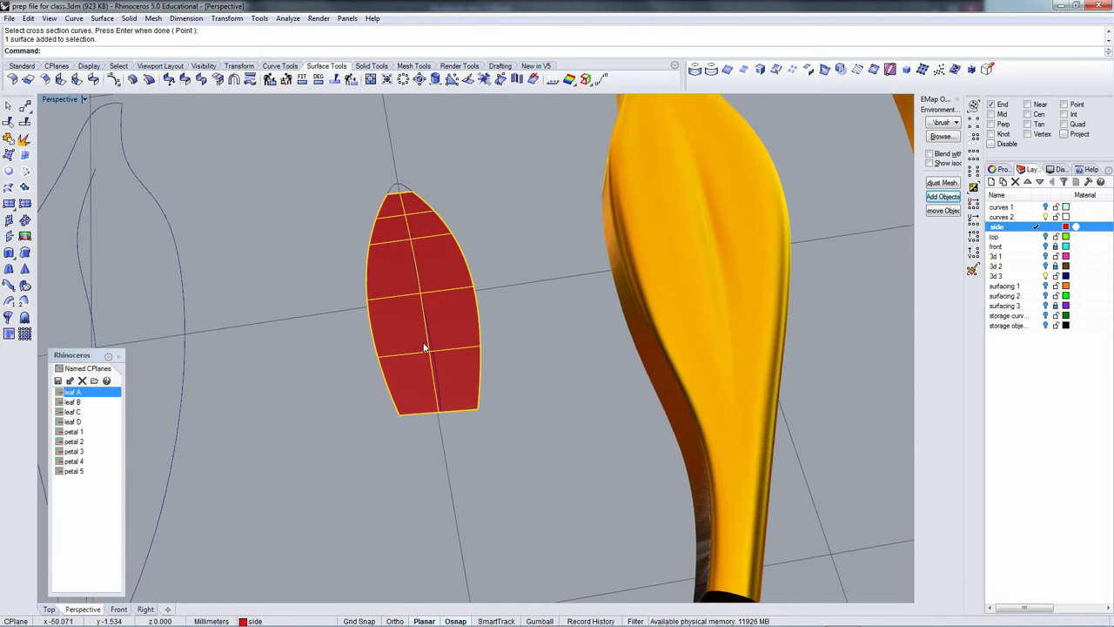
pyautogui.write('rebuild')
pyautogui.press('Return')
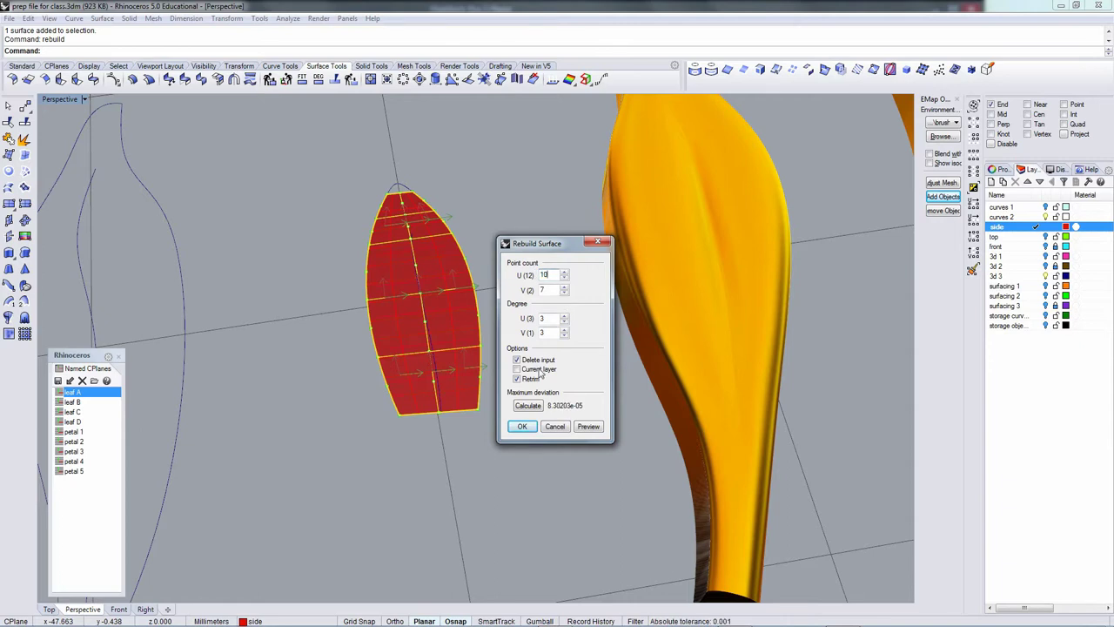
pyautogui.click(522, 426)
# Extrude the two long edges of the rebuilt surface about 2.68 mm downward, matching the bottom corner of the neighbouring gold leaf.
pyautogui.scroll(2, 470, 379)
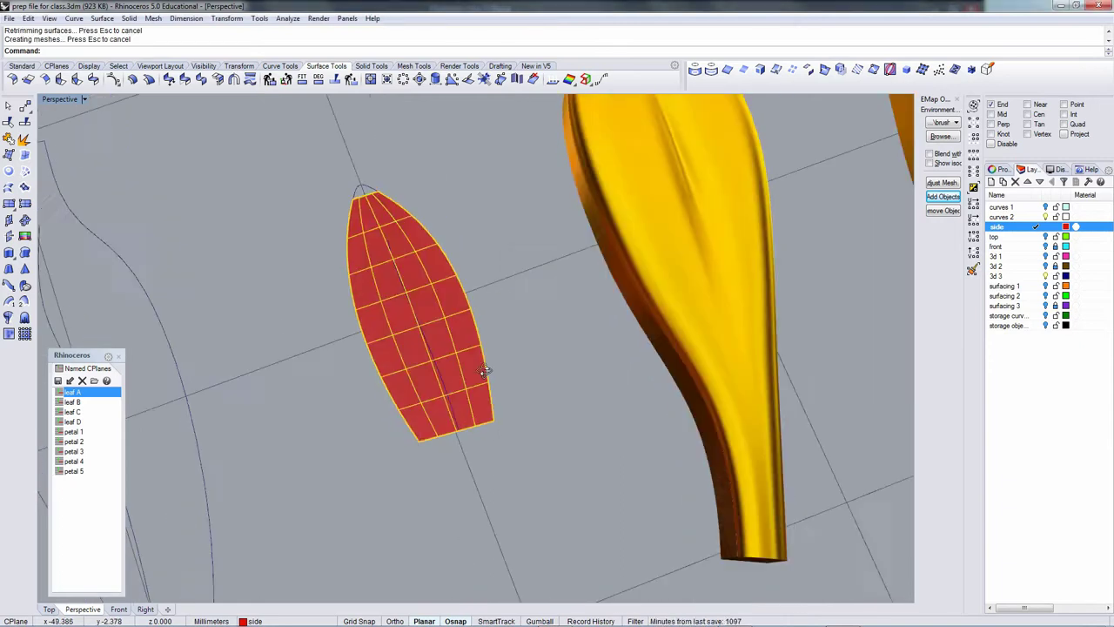
pyautogui.moveTo(485, 371); pyautogui.dragTo(385, 372, button='right')
pyautogui.scroll(1, 419, 362)
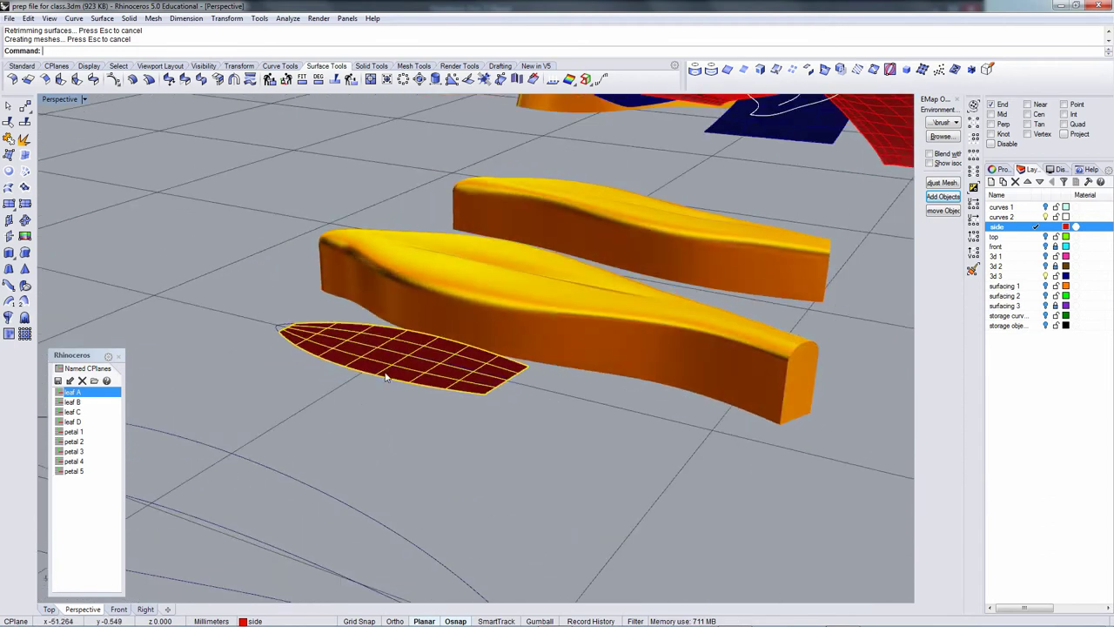
pyautogui.click(191, 310)
pyautogui.click(24, 253)
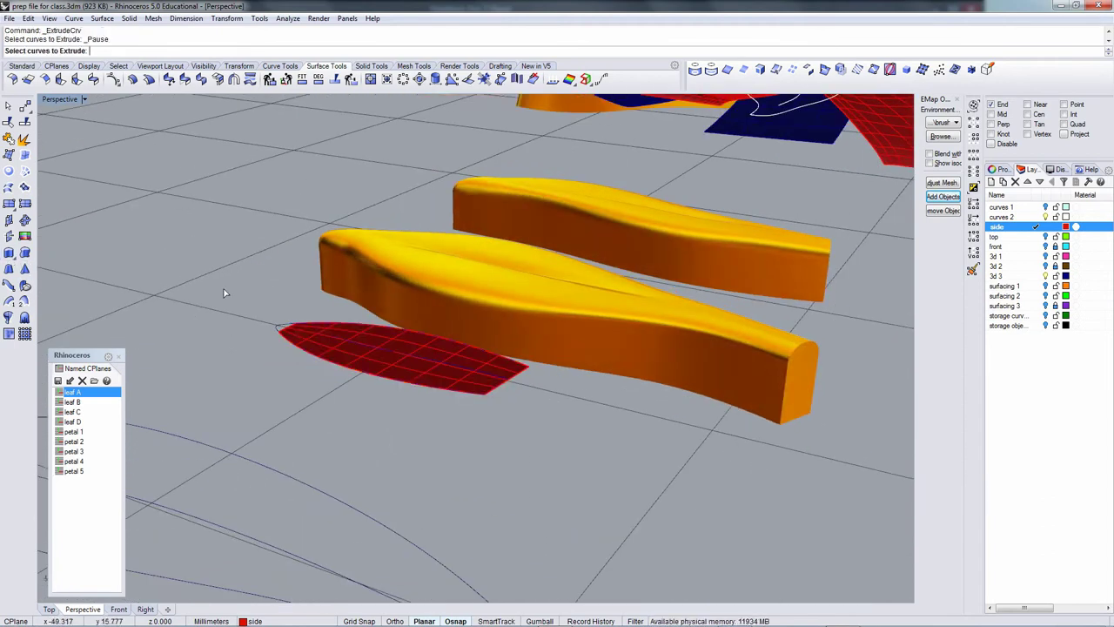
pyautogui.click(425, 390)
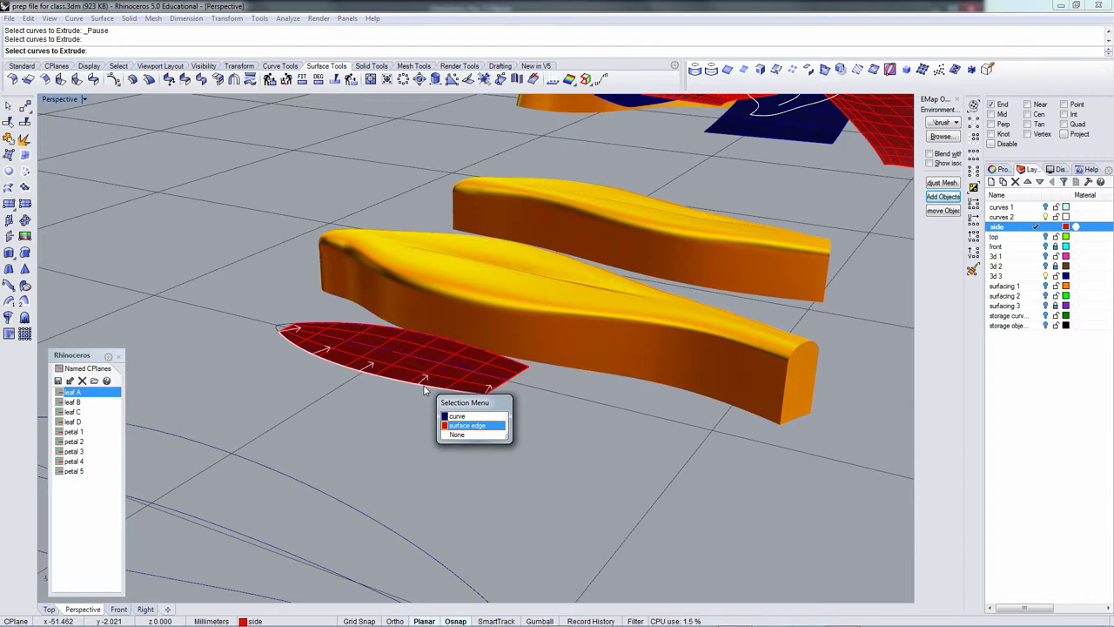
pyautogui.click(469, 425)
pyautogui.click(513, 365)
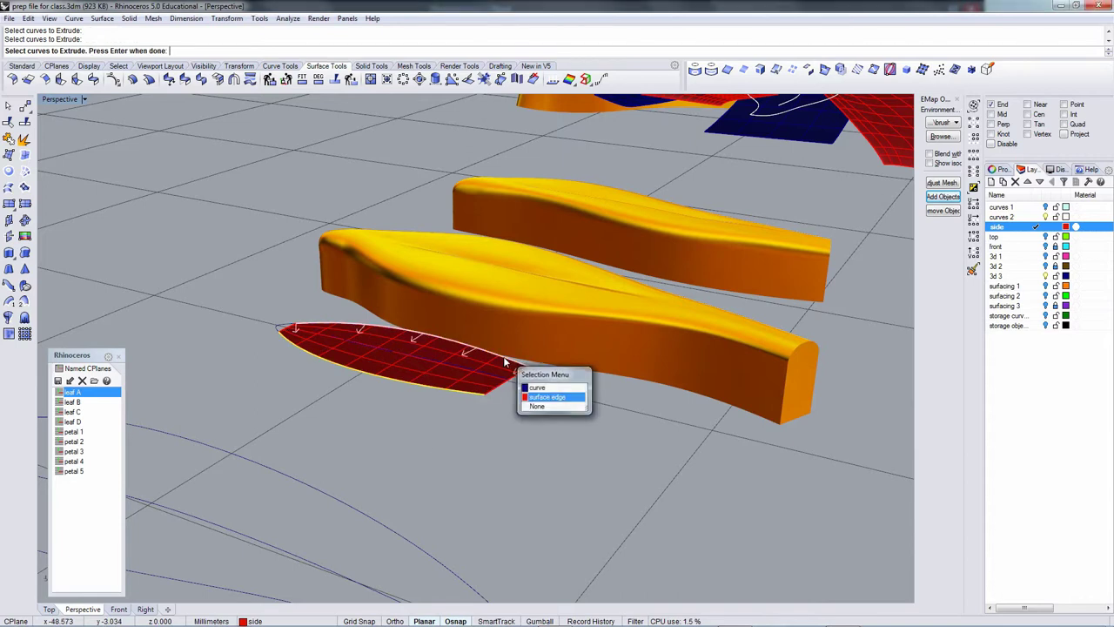
pyautogui.click(535, 396)
pyautogui.press('Return')
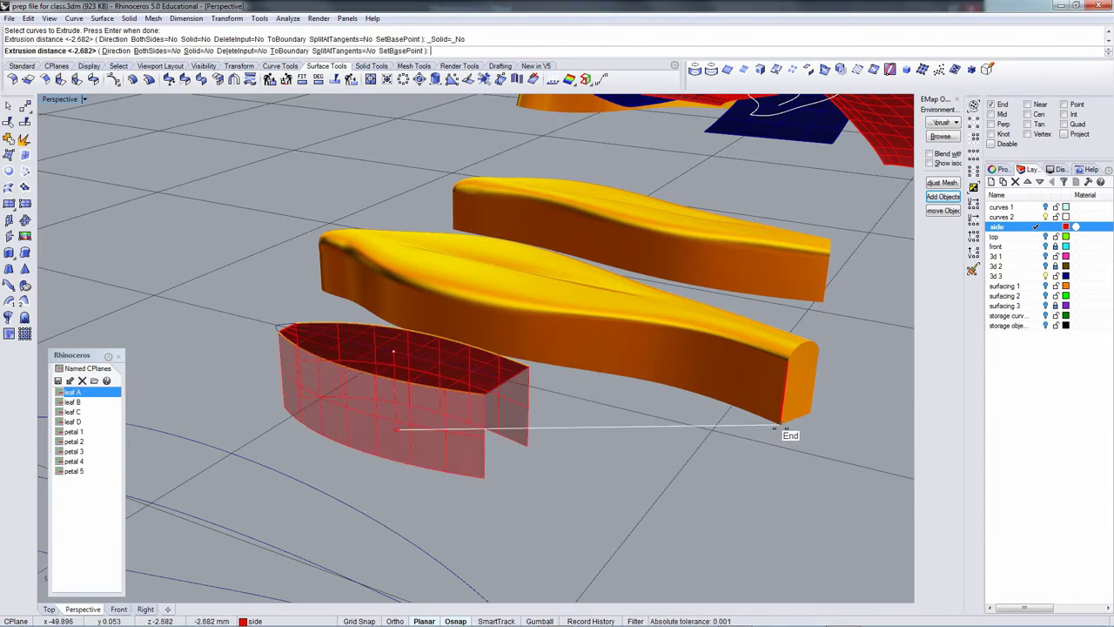
pyautogui.click(781, 424)
# Explode the two extruded walls into plain surfaces and turn on their control points.
pyautogui.moveTo(623, 449); pyautogui.dragTo(524, 415, button='right')
pyautogui.click(525, 415)
pyautogui.click(436, 394)
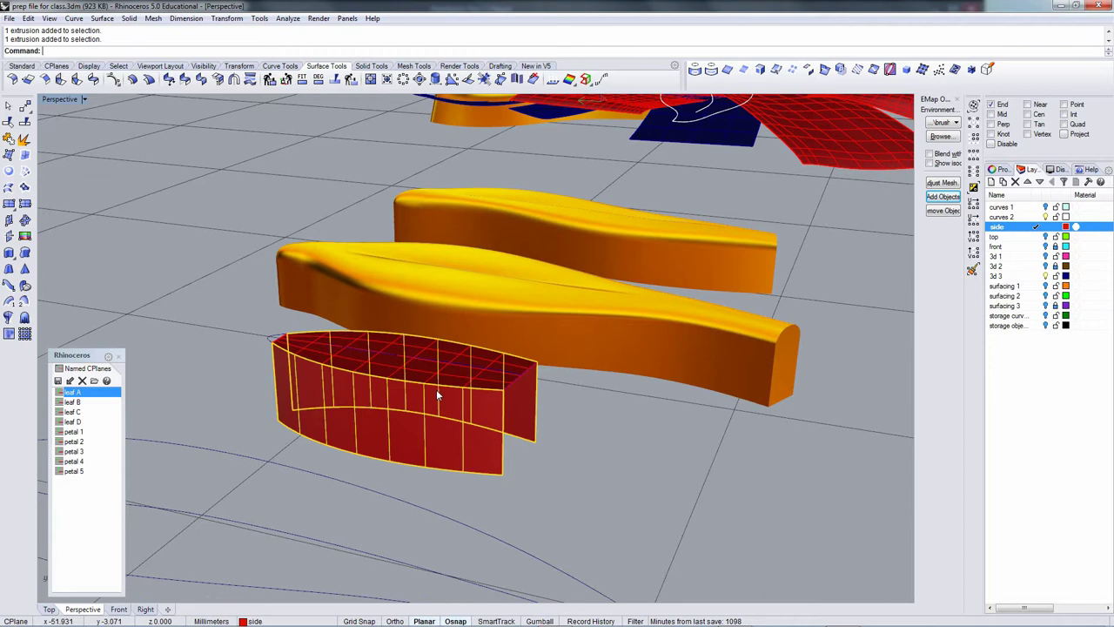
pyautogui.click(26, 140)
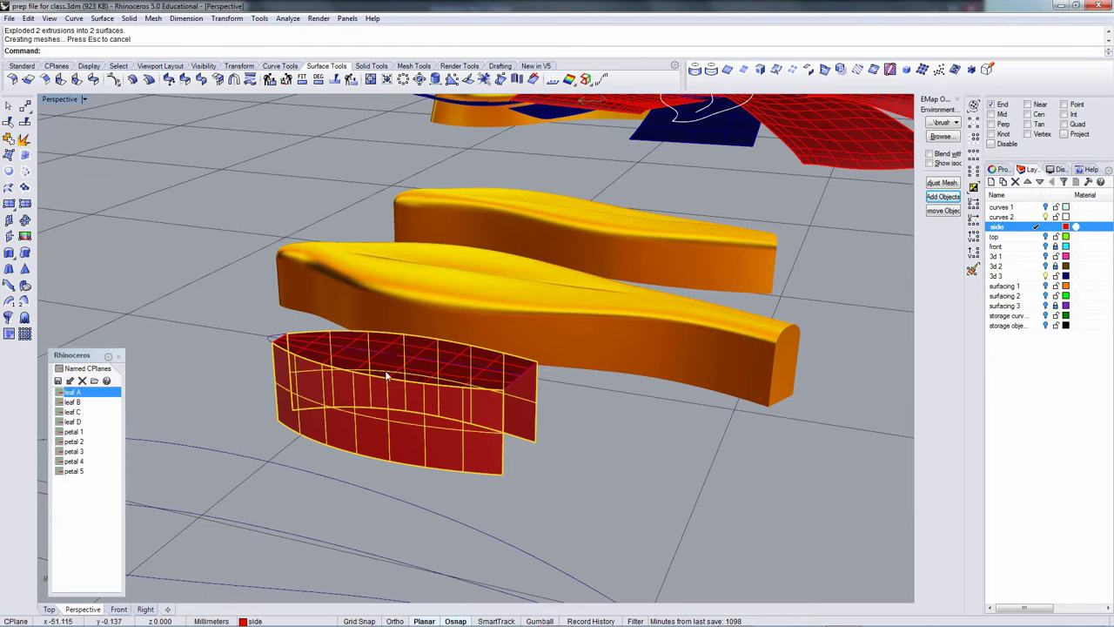
pyautogui.press('F10')
# Select the whole upper row of control points on both walls and move it straight down about 0.72 mm in the world Front plane.
pyautogui.click(279, 348)
pyautogui.click(314, 380)
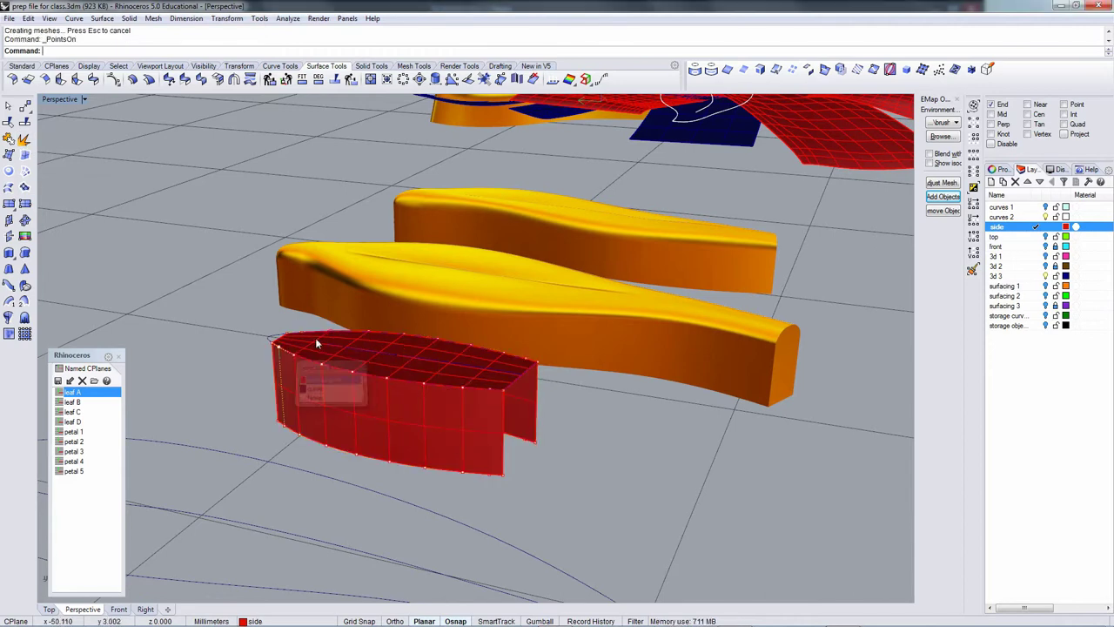
pyautogui.click(329, 334)
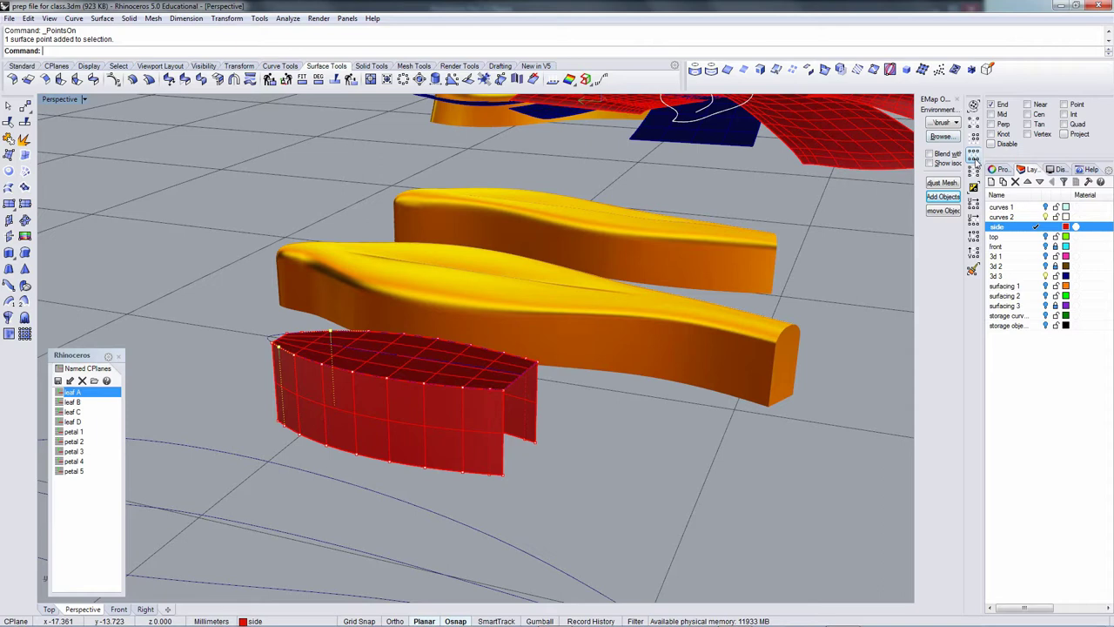
pyautogui.click(974, 160)
pyautogui.moveTo(537, 327); pyautogui.dragTo(563, 397, button='right')
pyautogui.write('m')
pyautogui.press('Return')
pyautogui.press('F2')
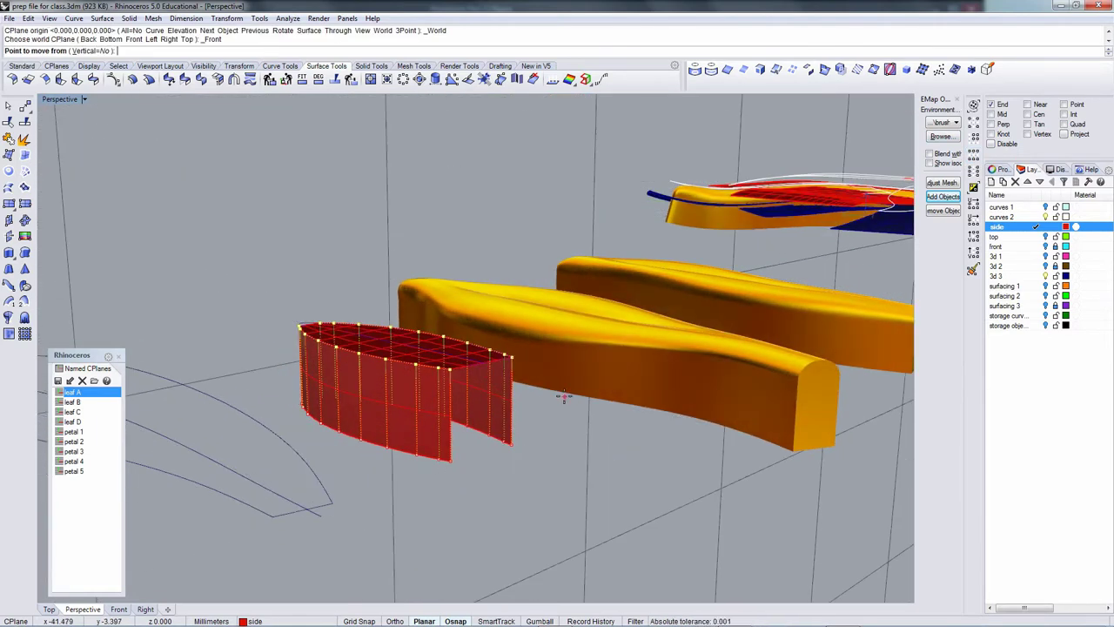
pyautogui.click(294, 203)
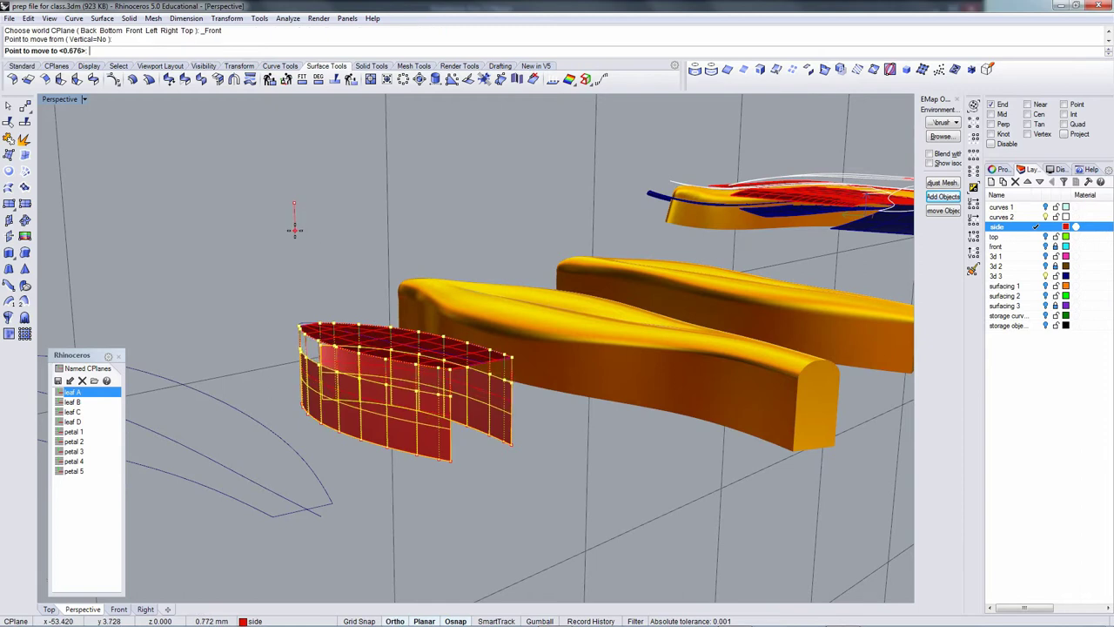
pyautogui.click(294, 228)
# Move the upper control points of both walls up about 0.35 mm.
pyautogui.moveTo(294, 228); pyautogui.dragTo(449, 263, button='right')
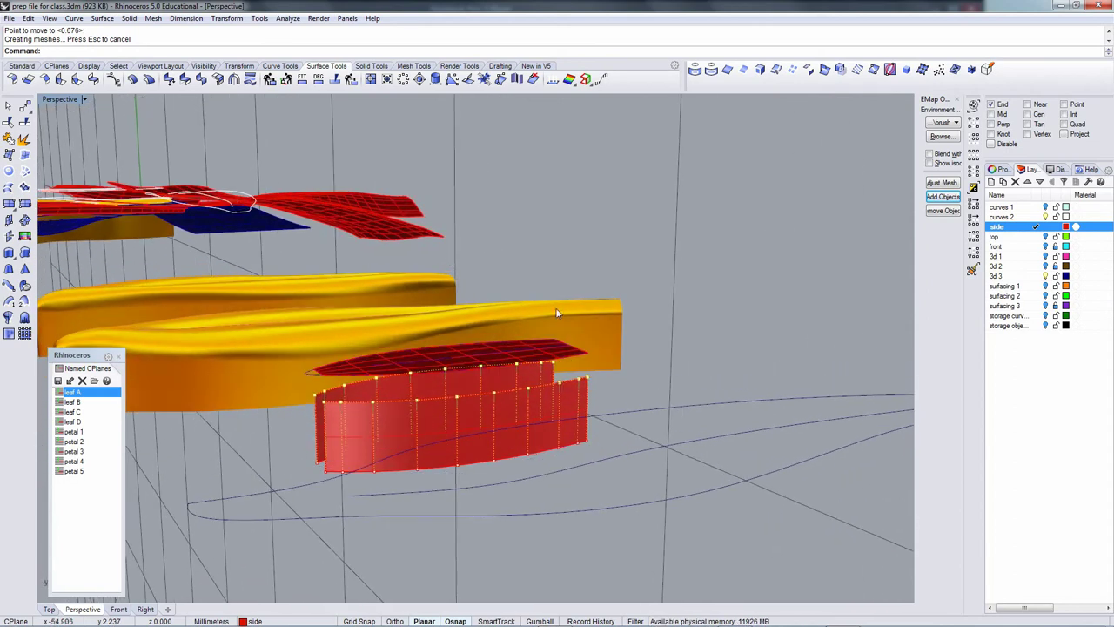
pyautogui.moveTo(557, 313); pyautogui.dragTo(385, 314, button='right')
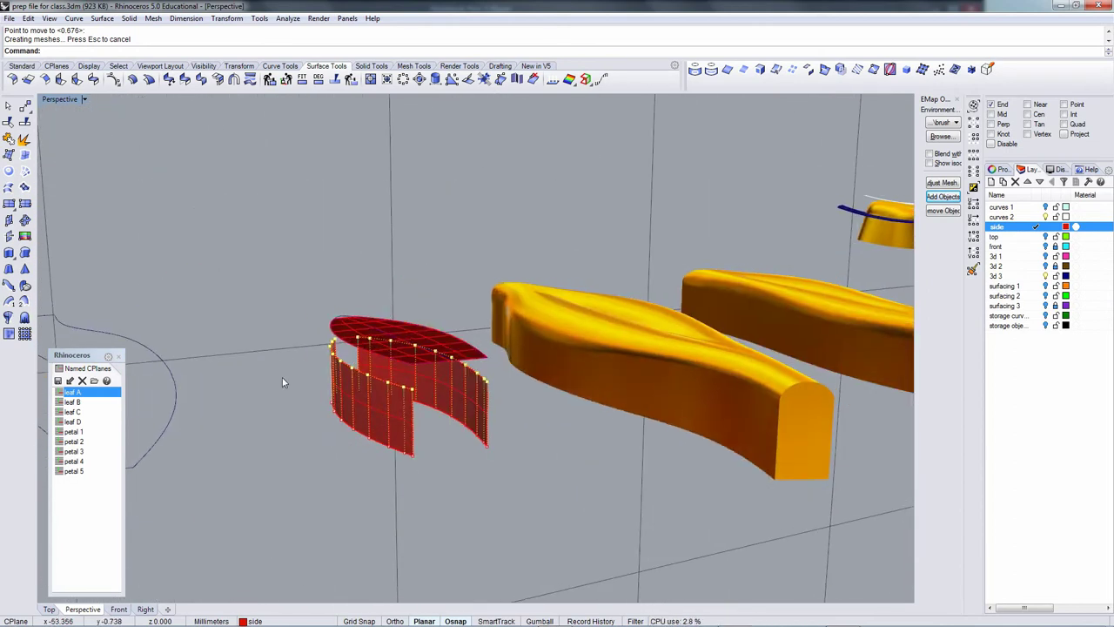
pyautogui.write('m')
pyautogui.press('Return')
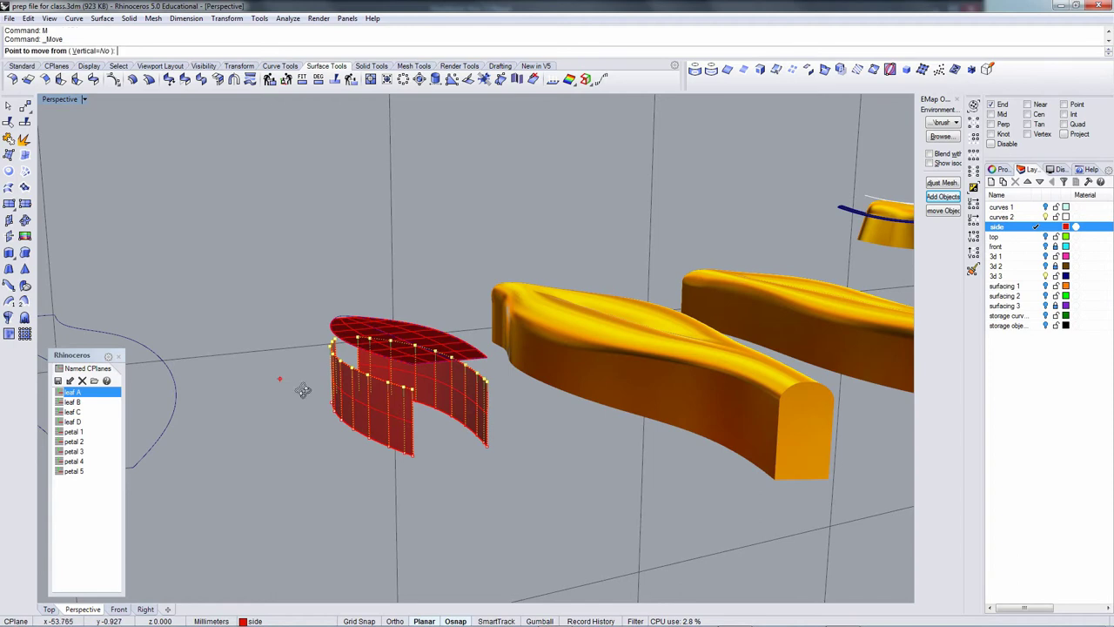
pyautogui.moveTo(300, 387); pyautogui.dragTo(301, 426, button='right')
pyautogui.click(236, 370)
pyautogui.click(232, 361)
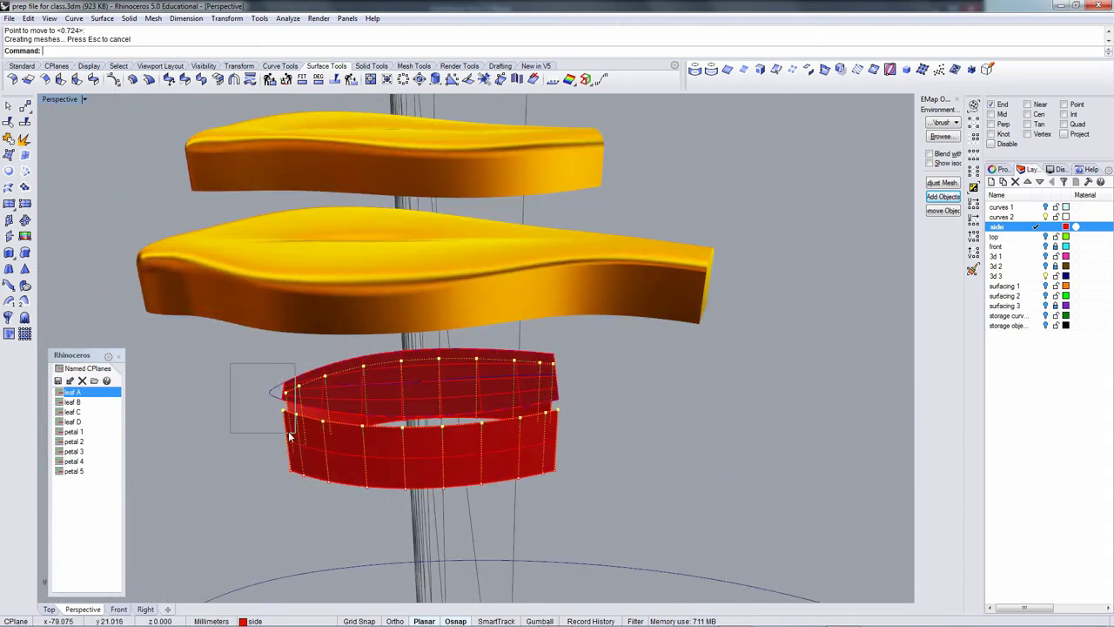
# Deselect the upper control points nearest the tip and move the remaining ones straight down about 0.2 mm.
pyautogui.keyDown('ctrl'); pyautogui.moveTo(289, 433); pyautogui.dragTo(288, 437); pyautogui.keyUp('ctrl')
pyautogui.moveTo(421, 434); pyautogui.dragTo(622, 391, button='right')
pyautogui.write('m')
pyautogui.press('Return')
pyautogui.click(710, 344)
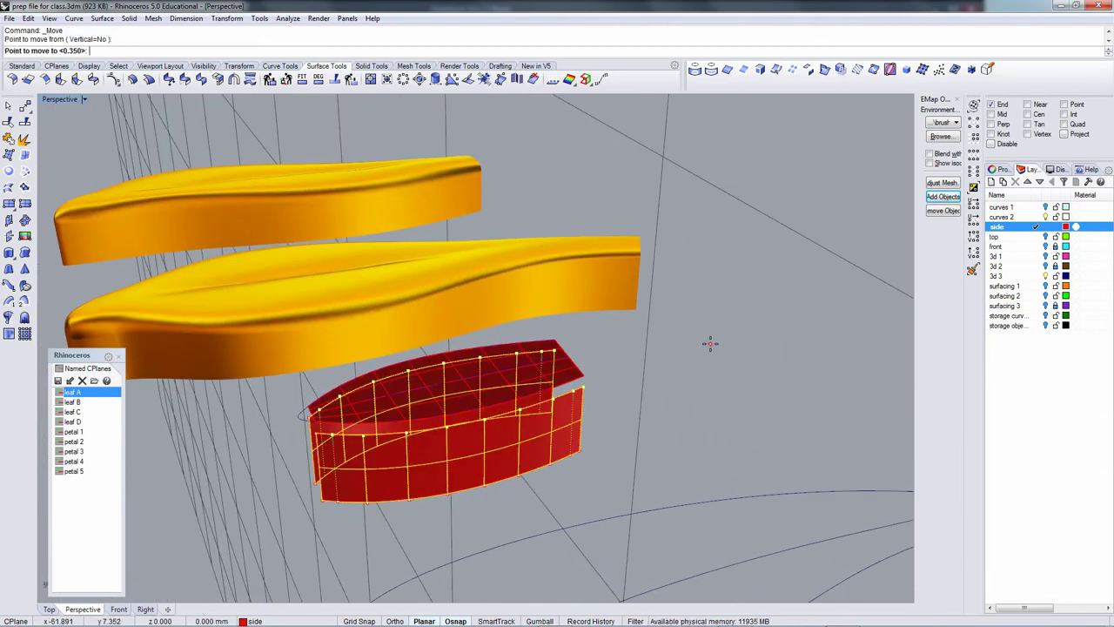
pyautogui.press('F8')
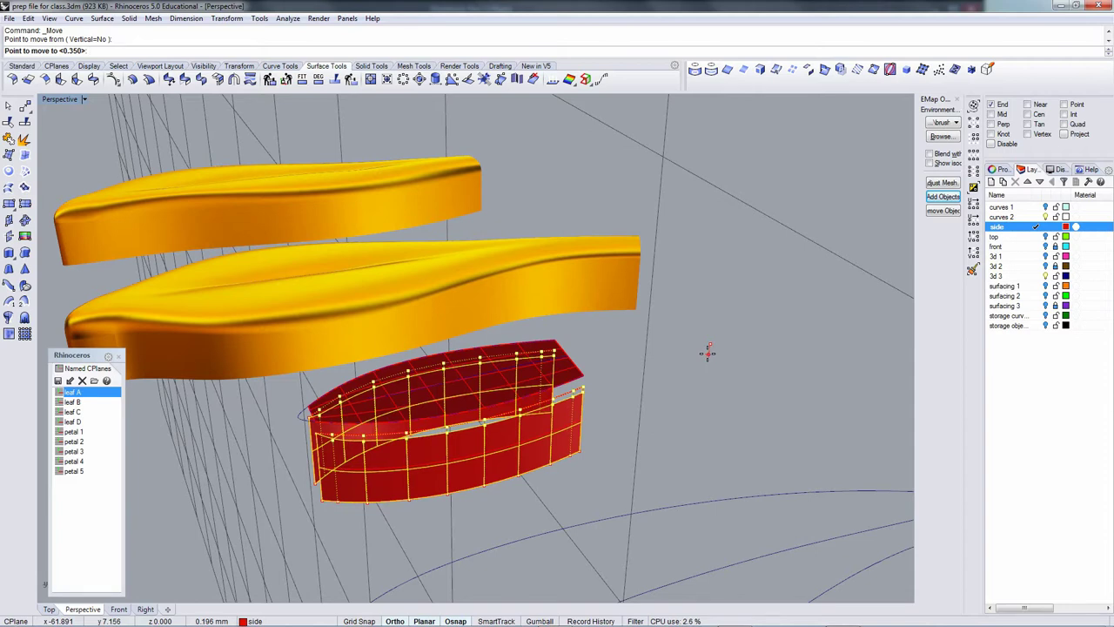
pyautogui.click(708, 351)
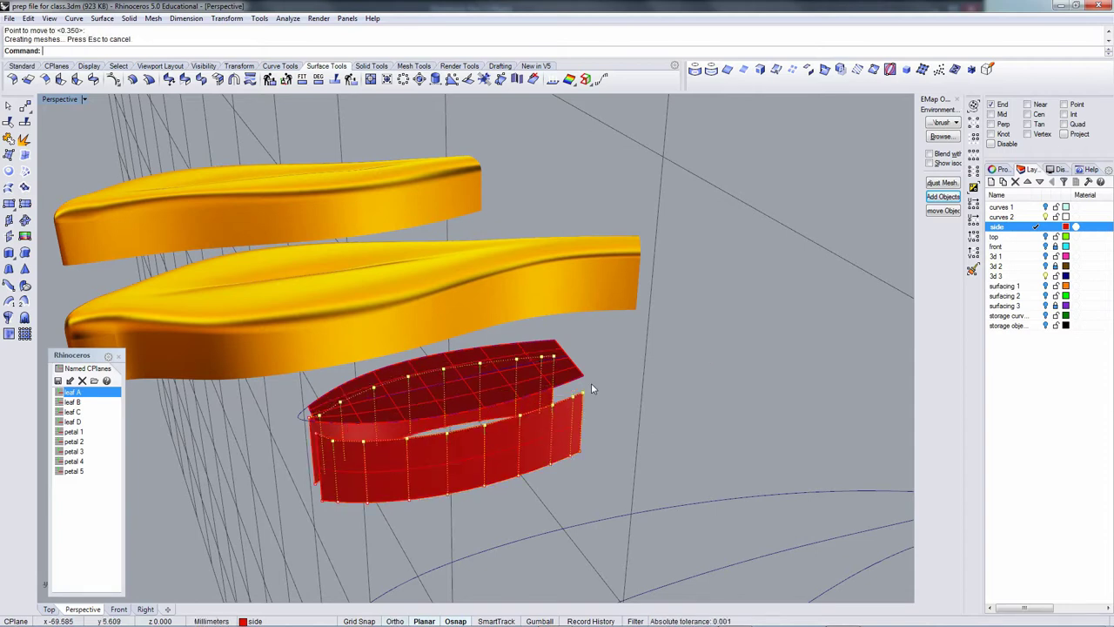
# Raise the still-selected upper wall points about 0.17 mm with Ortho on.
pyautogui.moveTo(591, 385); pyautogui.dragTo(704, 391, button='right')
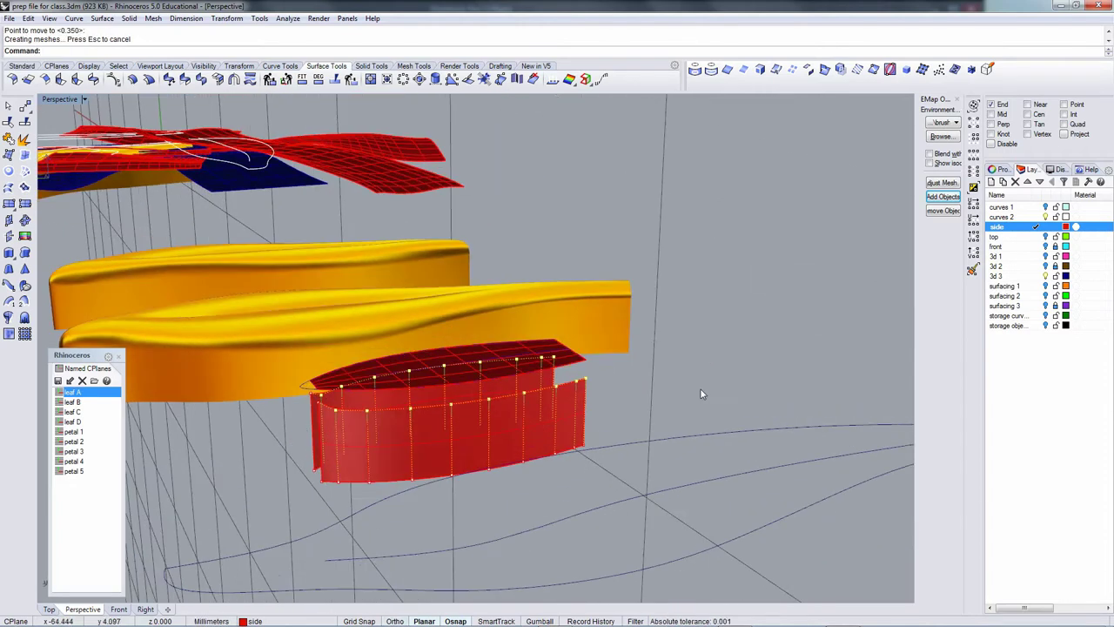
pyautogui.press('Return')
pyautogui.click(714, 369)
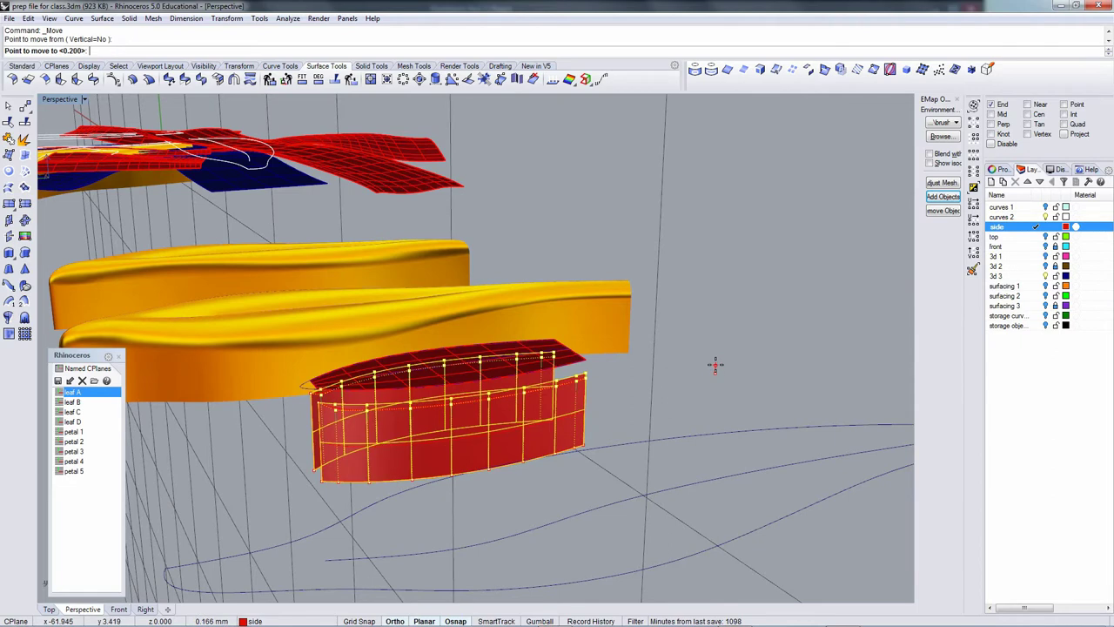
pyautogui.click(715, 366)
# Deselect the pair of selected upper wall points nearest the tip and move the remaining ones down about 0.09 mm.
pyautogui.moveTo(714, 365); pyautogui.dragTo(474, 419, button='right')
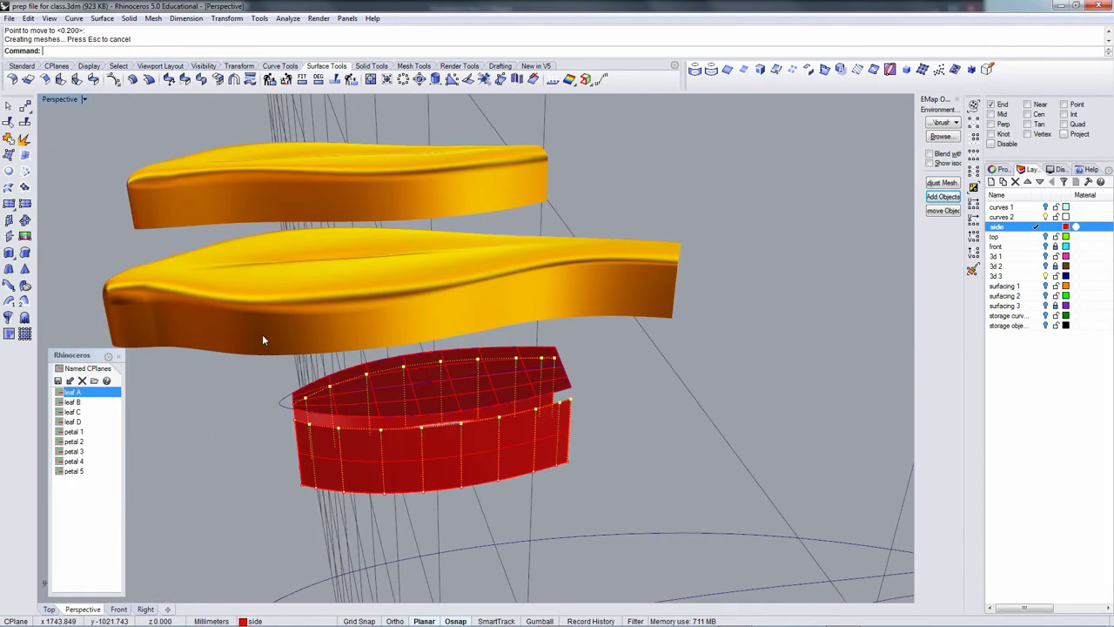
pyautogui.keyDown('ctrl'); pyautogui.moveTo(278, 373); pyautogui.dragTo(329, 449); pyautogui.keyUp('ctrl')
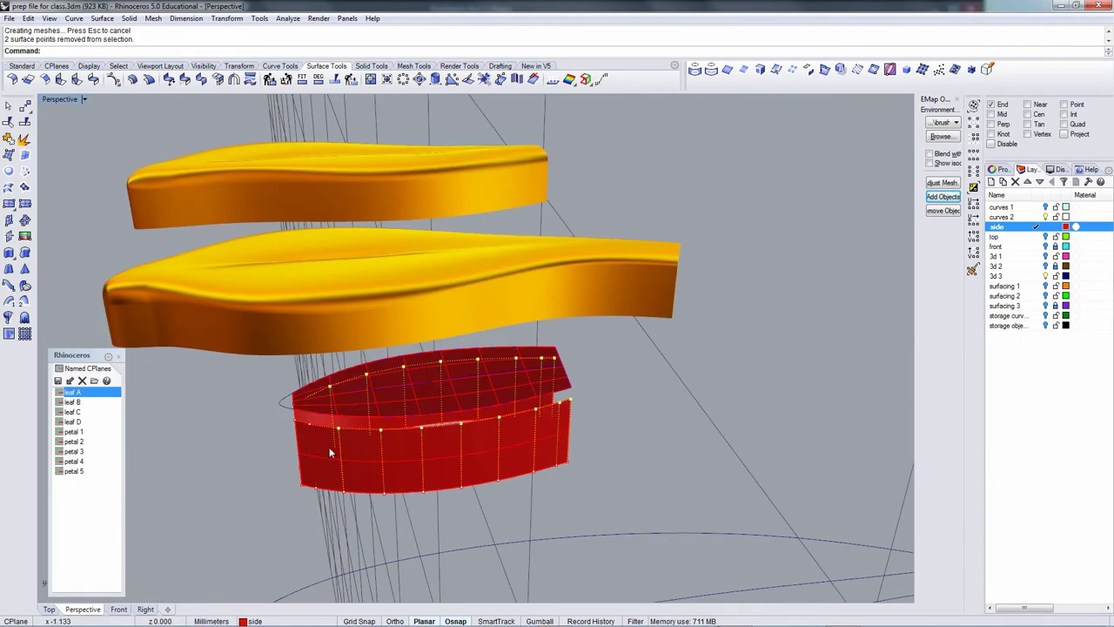
pyautogui.moveTo(330, 449); pyautogui.dragTo(646, 384, button='right')
pyautogui.write('M')
pyautogui.press('Return')
pyautogui.click(658, 383)
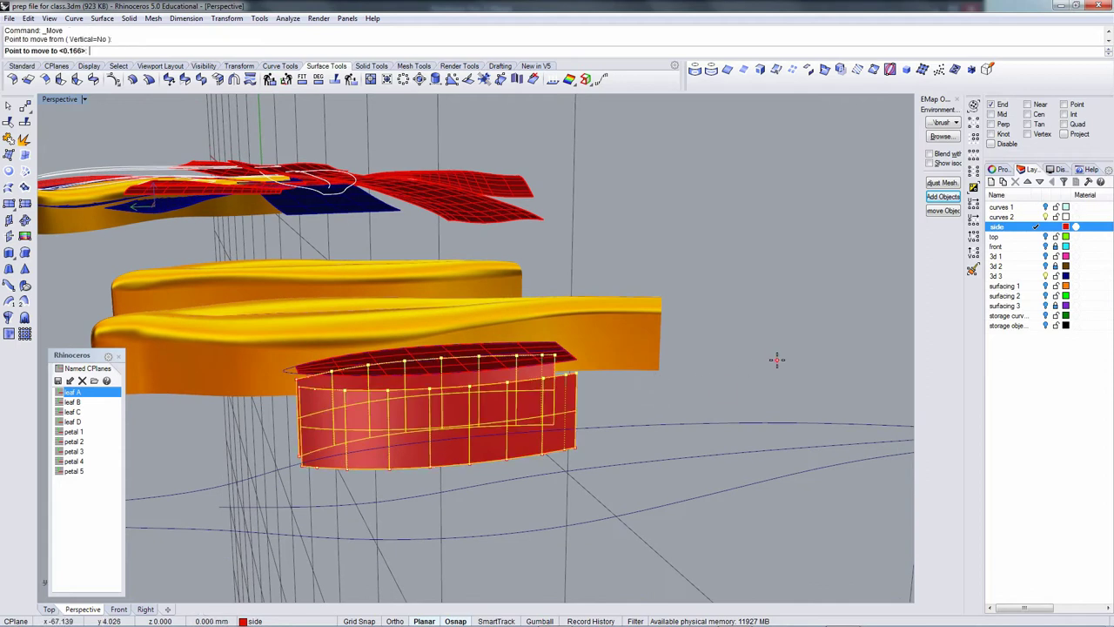
pyautogui.click(778, 372)
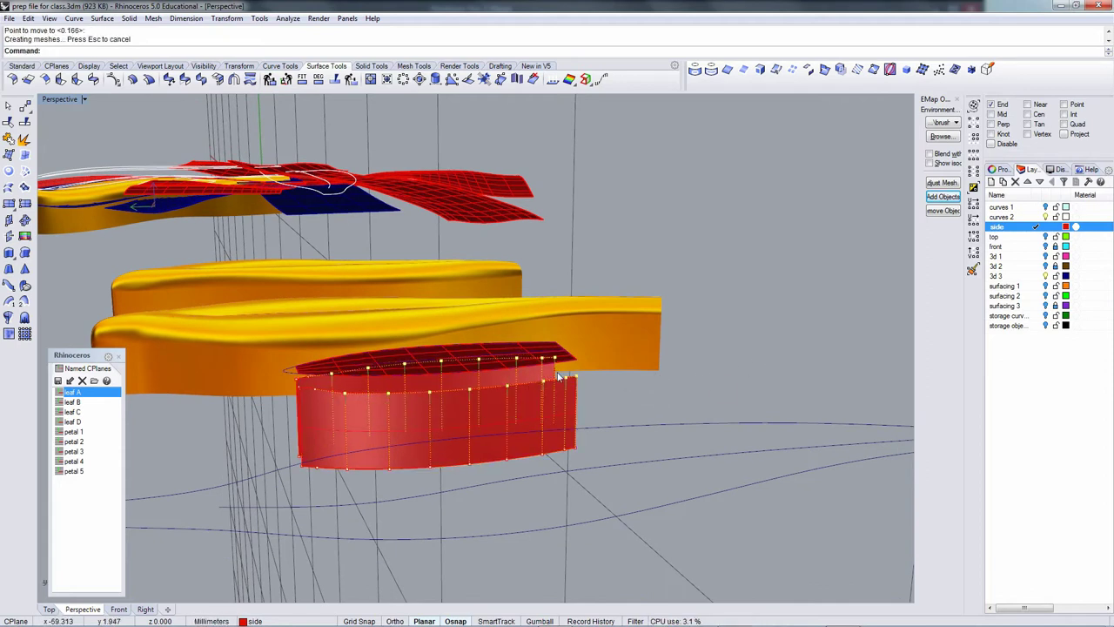
# Remove the next tip-side pair of upper wall points from the selection and lower the rest straight down about 0.11 mm.
pyautogui.moveTo(559, 376); pyautogui.dragTo(652, 408, button='right')
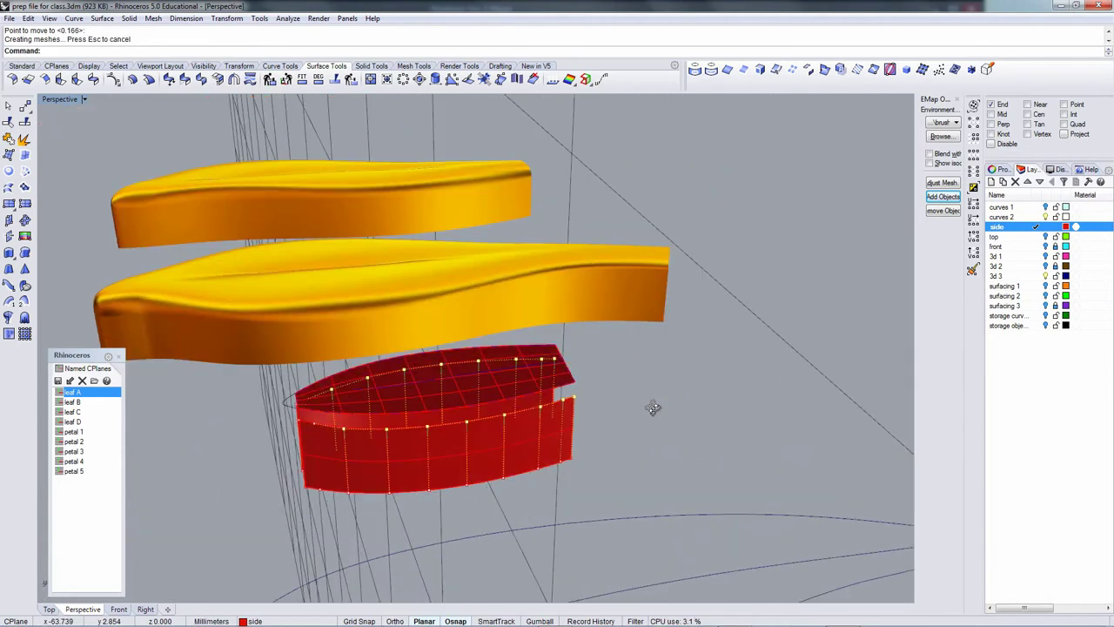
pyautogui.keyDown('ctrl'); pyautogui.click(344, 470); pyautogui.keyUp('ctrl')
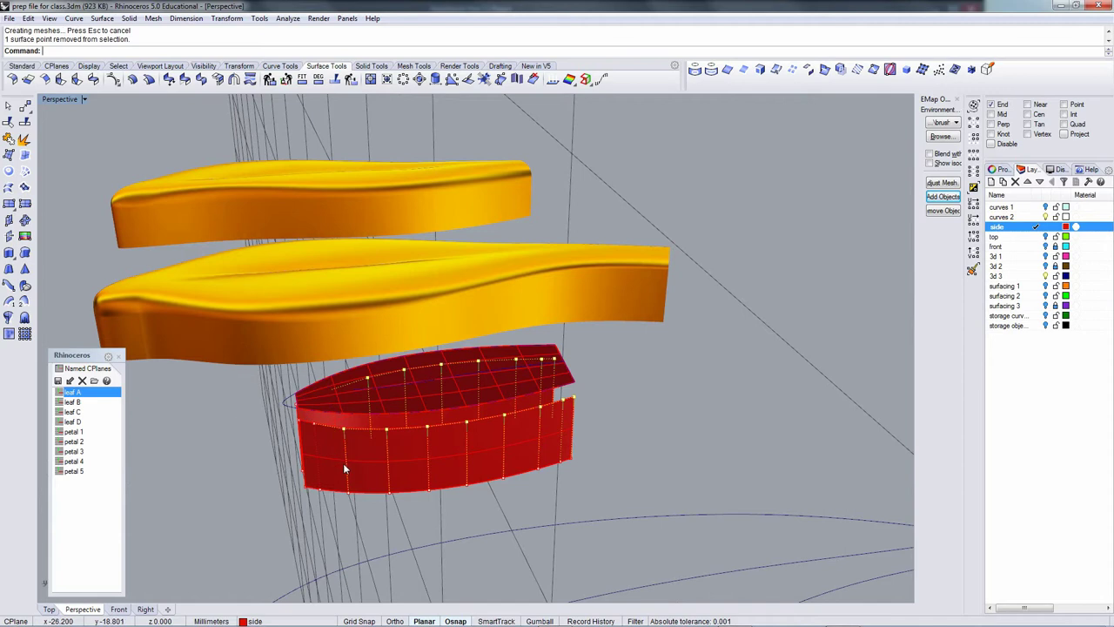
pyautogui.keyDown('ctrl'); pyautogui.moveTo(315, 451); pyautogui.dragTo(359, 479); pyautogui.keyUp('ctrl')
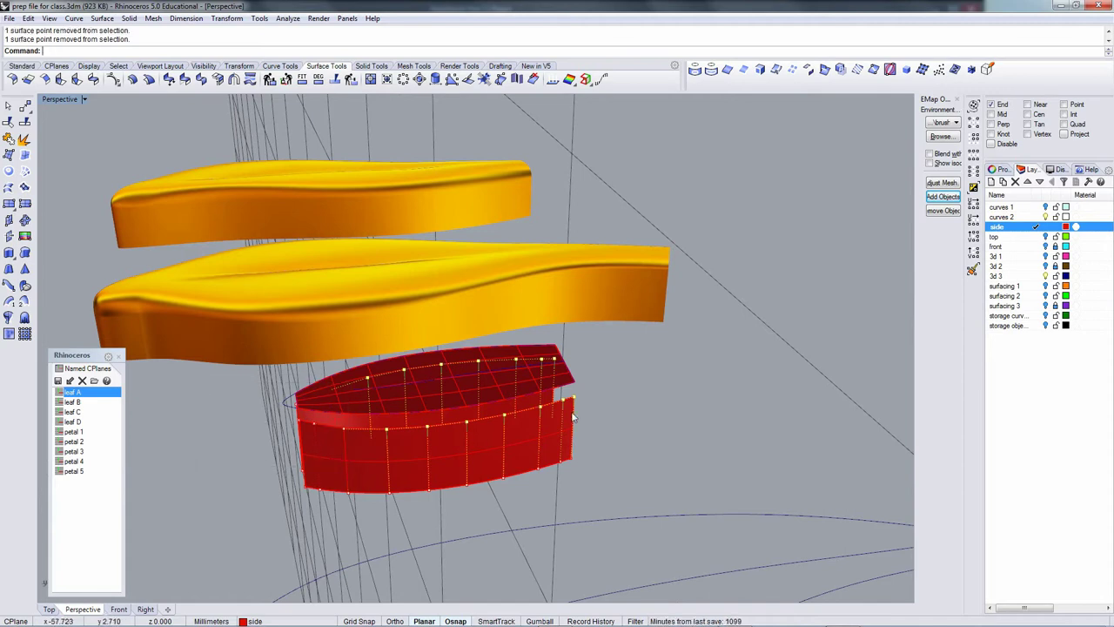
pyautogui.moveTo(574, 413); pyautogui.dragTo(610, 392, button='right')
pyautogui.write('m')
pyautogui.press('Return')
pyautogui.click(685, 384)
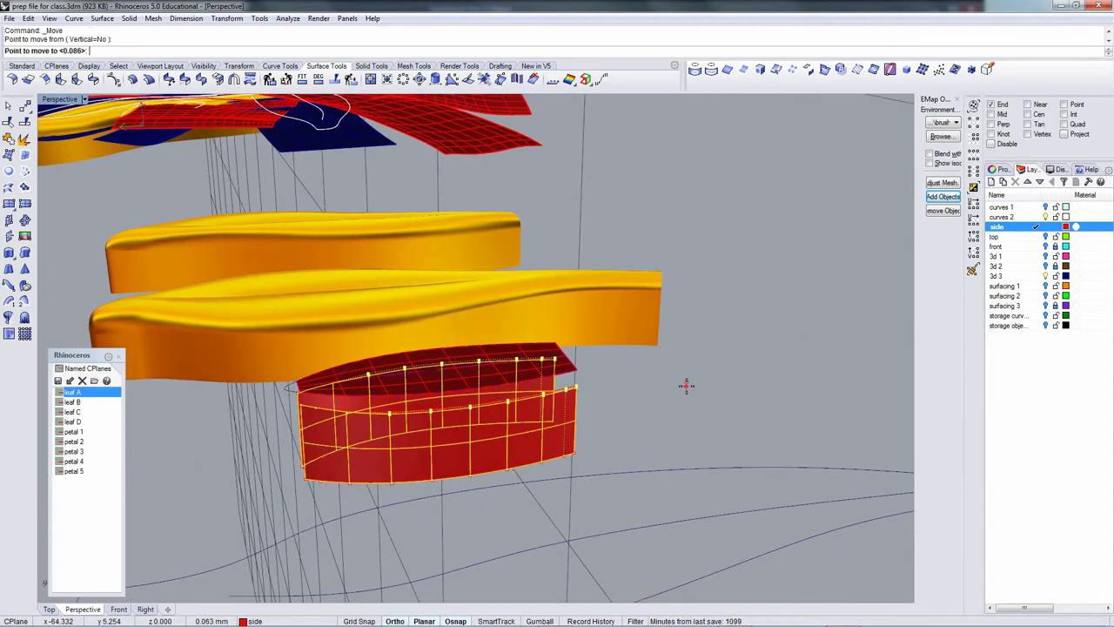
pyautogui.click(685, 394)
# Deselect the outermost selected pair at both ends of the walls and move the remaining upper points straight down about 0.07 mm.
pyautogui.moveTo(686, 394); pyautogui.dragTo(574, 404, button='right')
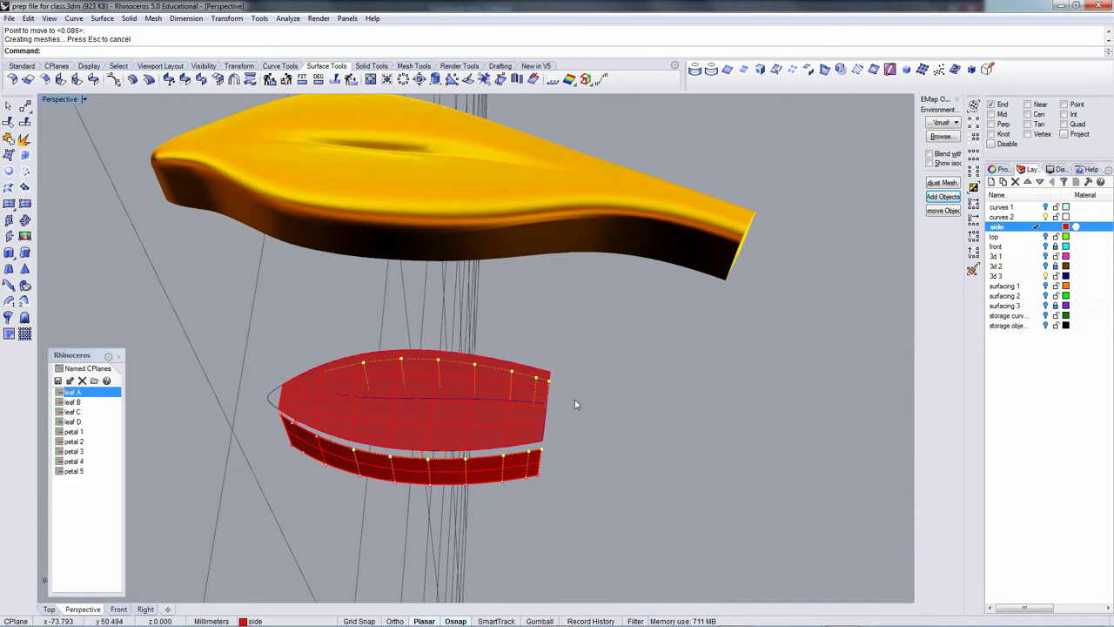
pyautogui.moveTo(557, 359); pyautogui.dragTo(567, 381, button='right')
pyautogui.keyDown('ctrl'); pyautogui.moveTo(544, 332); pyautogui.dragTo(572, 466); pyautogui.keyUp('ctrl')
pyautogui.keyDown('ctrl'); pyautogui.moveTo(306, 327); pyautogui.dragTo(366, 477); pyautogui.keyUp('ctrl')
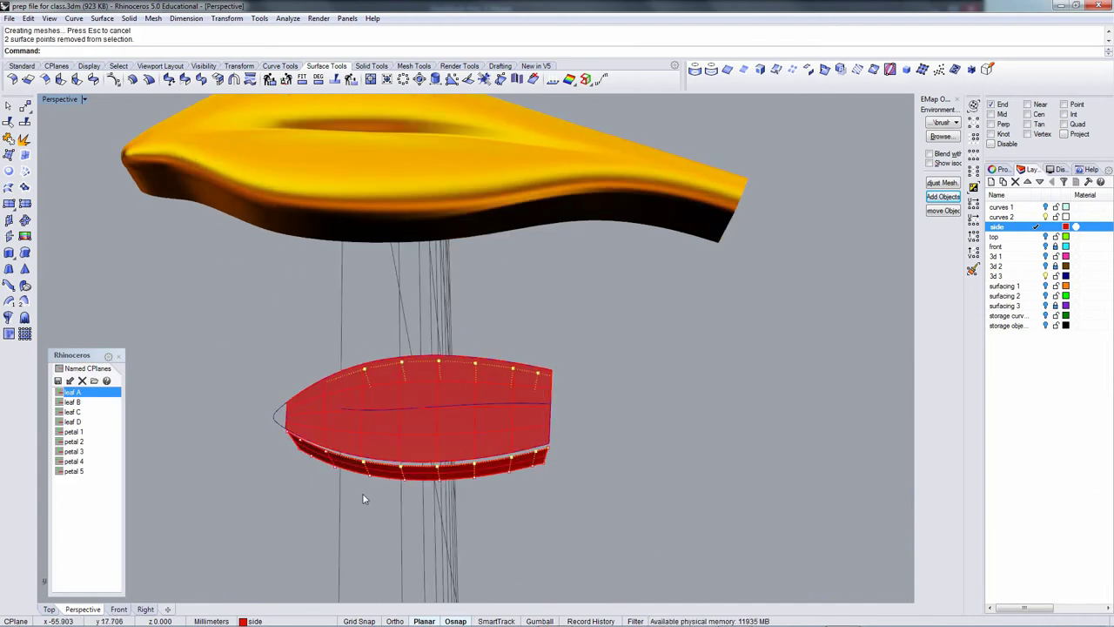
pyautogui.keyDown('ctrl'); pyautogui.moveTo(315, 323); pyautogui.dragTo(373, 490); pyautogui.keyUp('ctrl')
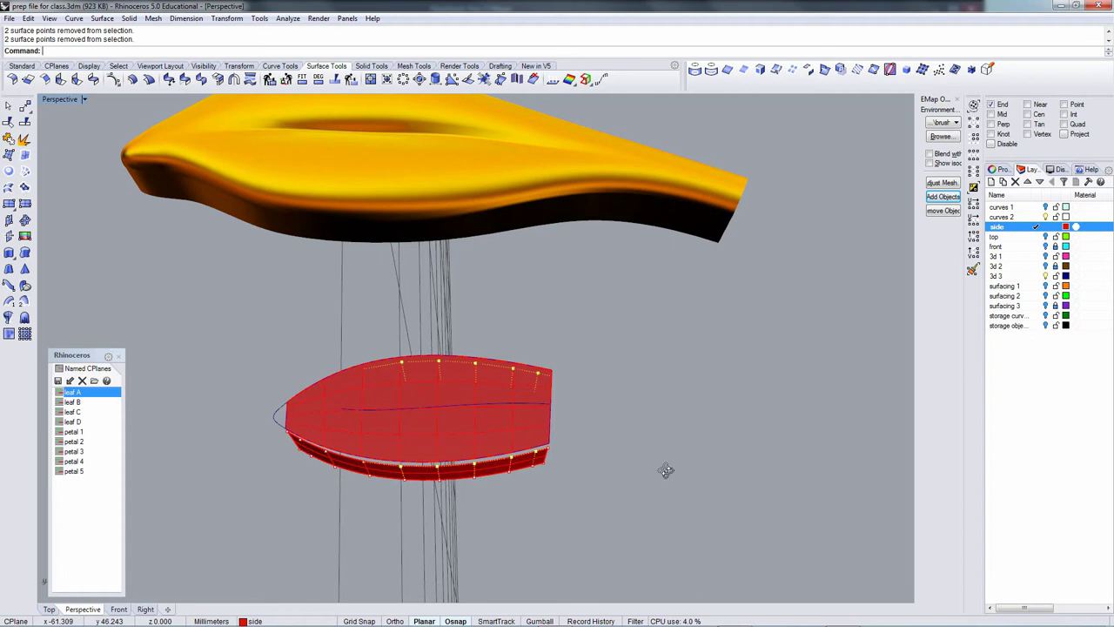
pyautogui.moveTo(666, 467); pyautogui.dragTo(653, 403, button='right')
pyautogui.write('M')
pyautogui.press('Return')
pyautogui.click(654, 404)
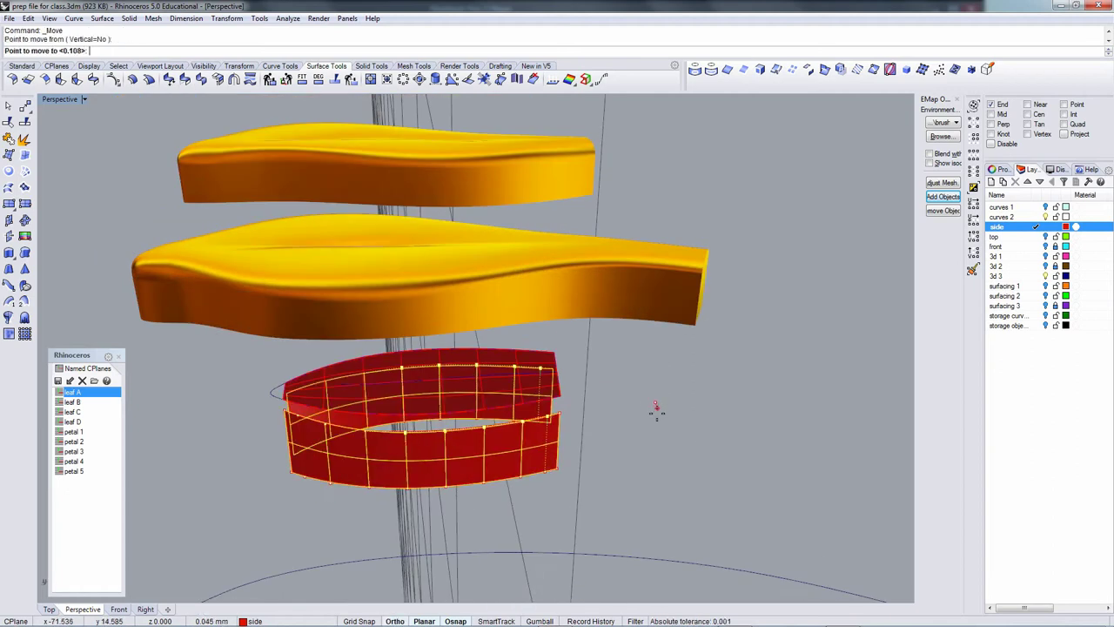
pyautogui.click(655, 417)
# Deselect the selected pair nearest the walls' wide end and move the remaining middle points straight down about 0.1 mm.
pyautogui.moveTo(654, 415); pyautogui.dragTo(559, 397, button='right')
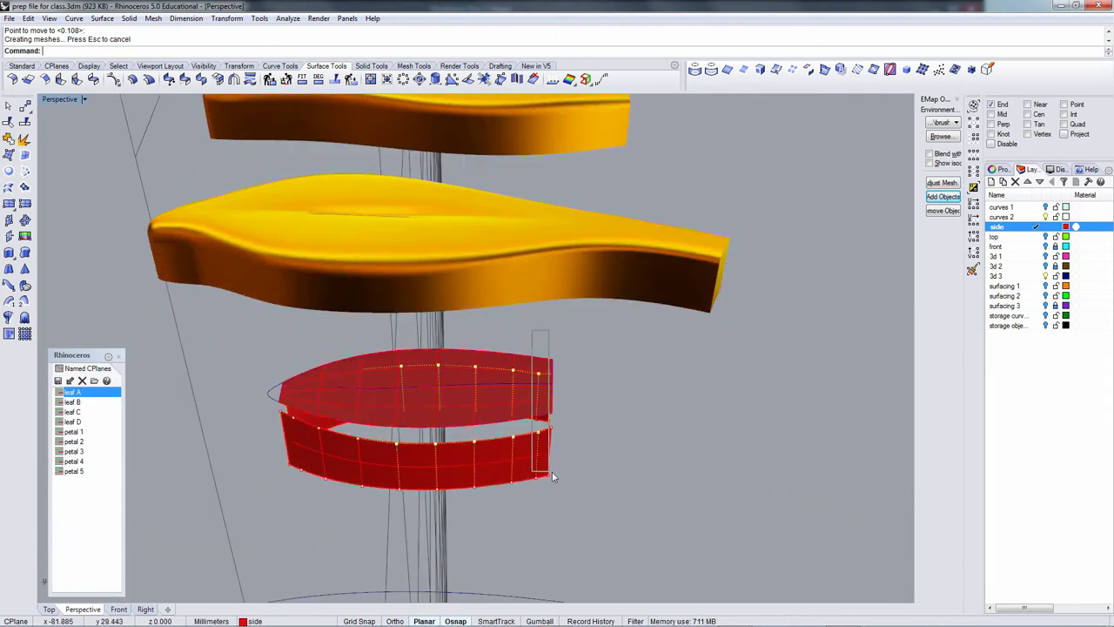
pyautogui.keyDown('ctrl'); pyautogui.moveTo(552, 473); pyautogui.dragTo(559, 477); pyautogui.keyUp('ctrl')
pyautogui.moveTo(578, 484); pyautogui.dragTo(598, 416, button='right')
pyautogui.write('m')
pyautogui.press('Return')
pyautogui.click(617, 402)
pyautogui.press('F8')
pyautogui.click(616, 419)
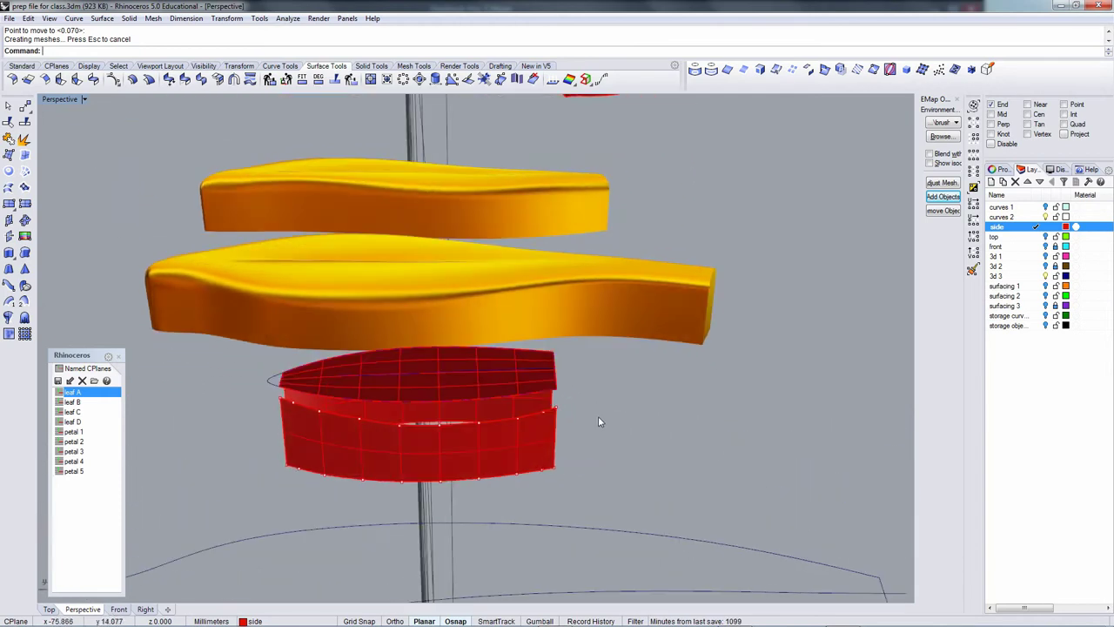
pyautogui.moveTo(530, 332); pyautogui.dragTo(535, 342)
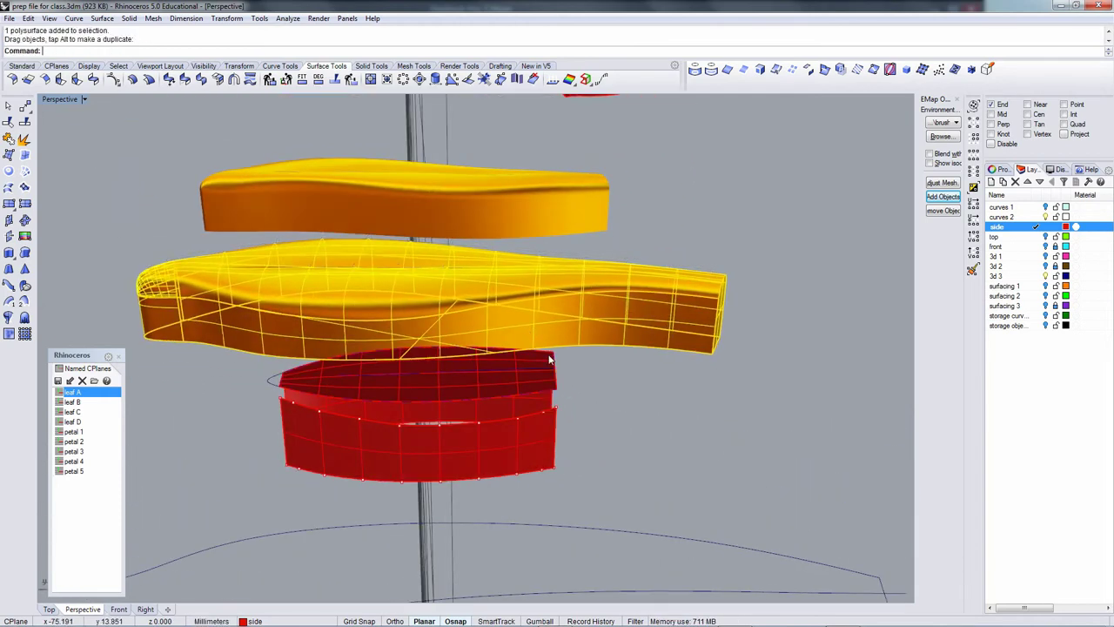
pyautogui.hotkey('ctrl', 'z')
pyautogui.click(607, 409)
# Select only the second-to-last upper control point at the wide end of each wall and move both straight down about 0.08 mm.
pyautogui.moveTo(608, 409); pyautogui.dragTo(529, 373, button='right')
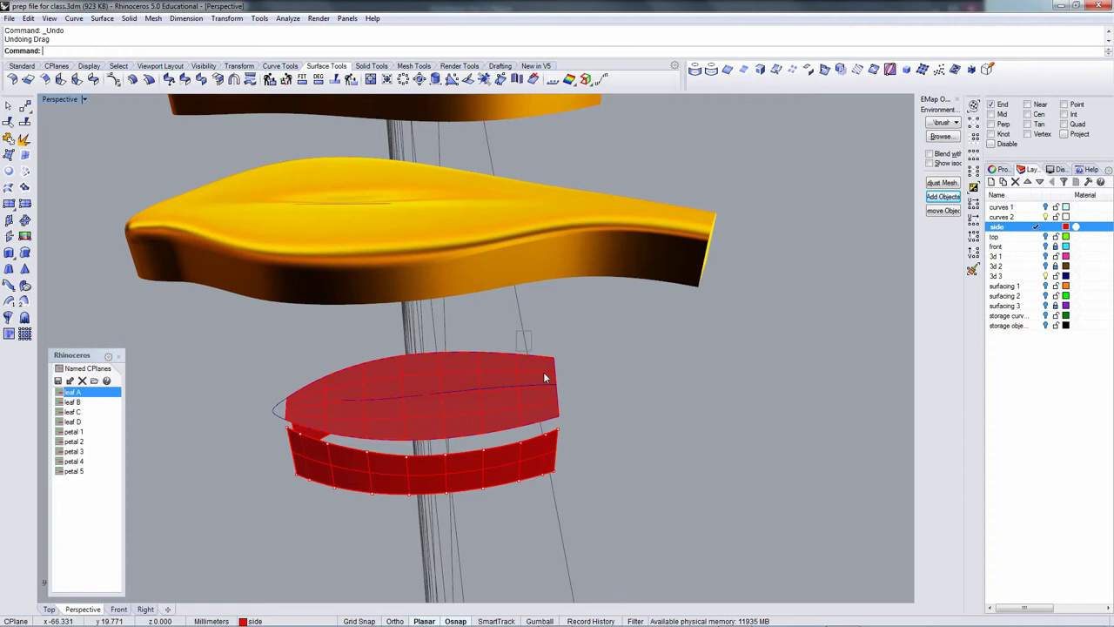
pyautogui.moveTo(516, 331); pyautogui.dragTo(550, 454)
pyautogui.keyDown('ctrl'); pyautogui.click(523, 450); pyautogui.keyUp('ctrl')
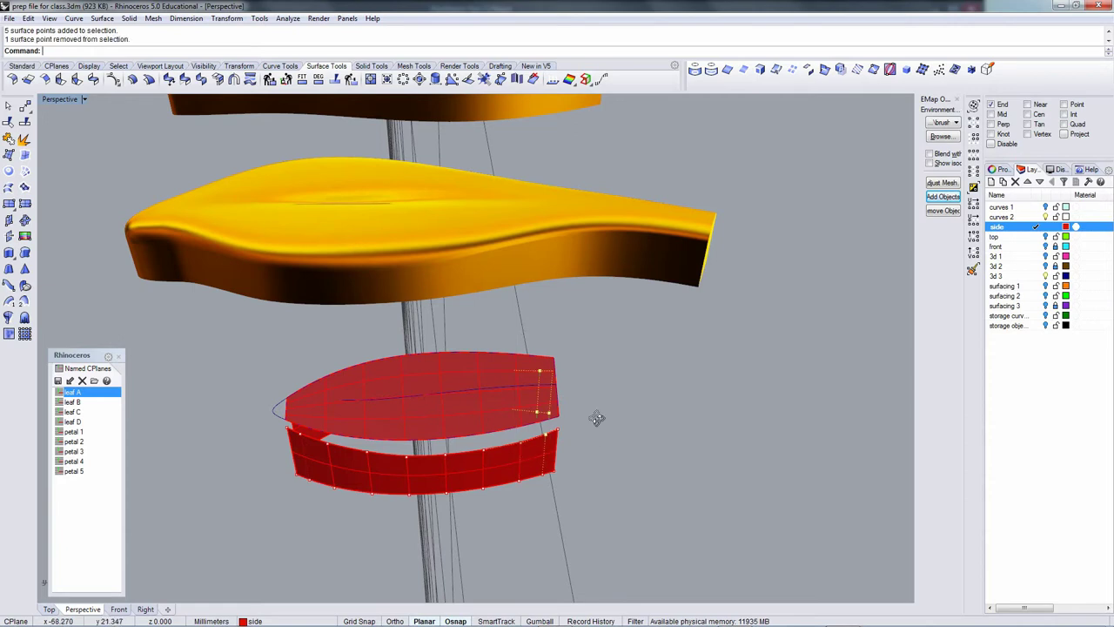
pyautogui.moveTo(597, 418); pyautogui.dragTo(528, 391, button='right')
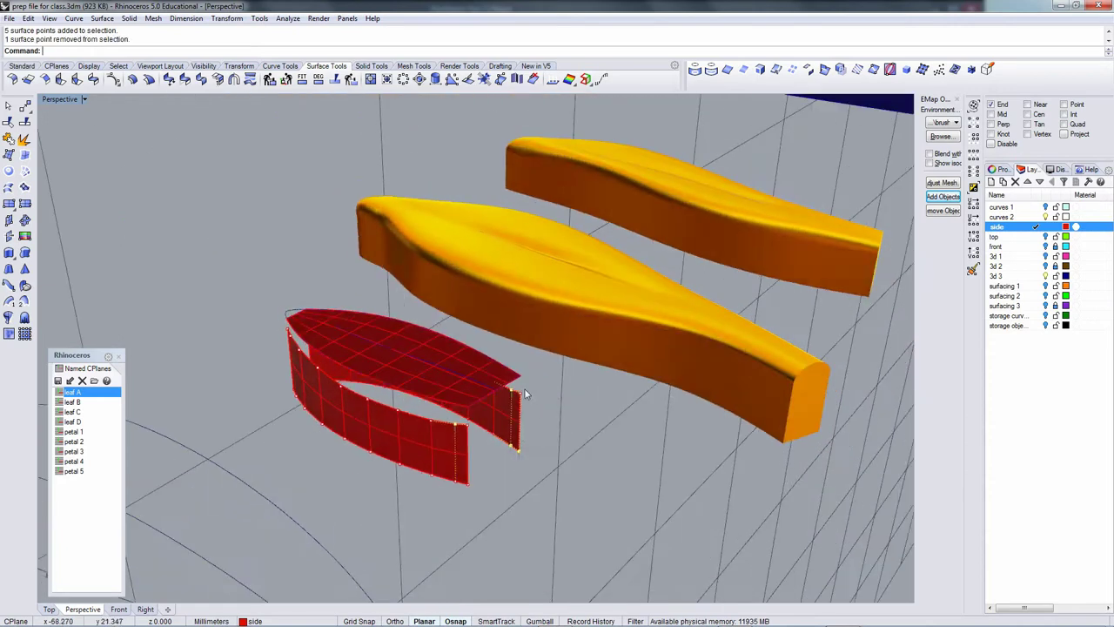
pyautogui.keyDown('ctrl'); pyautogui.click(521, 452); pyautogui.keyUp('ctrl')
pyautogui.moveTo(528, 460); pyautogui.dragTo(560, 426, button='right')
pyautogui.write('m')
pyautogui.press('Return')
pyautogui.click(596, 468)
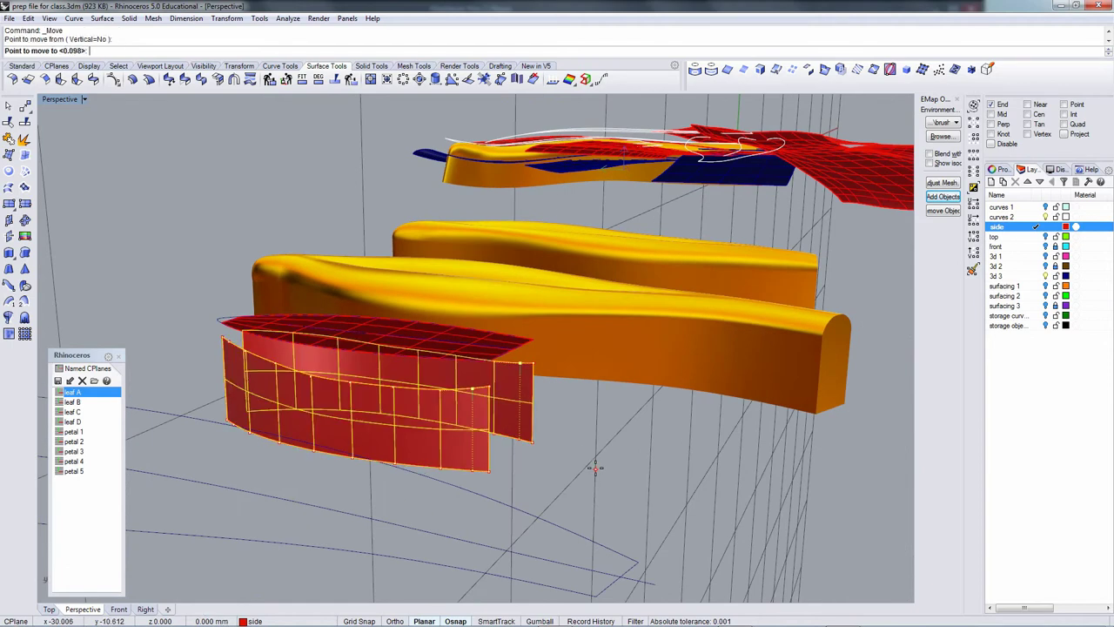
pyautogui.press('shift')
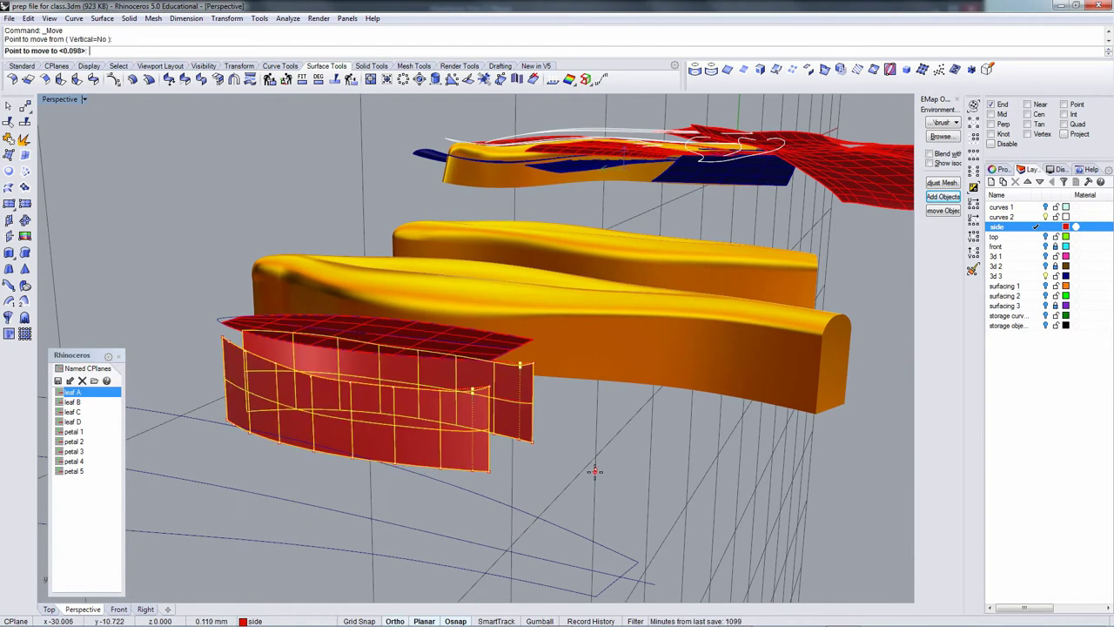
pyautogui.click(595, 471)
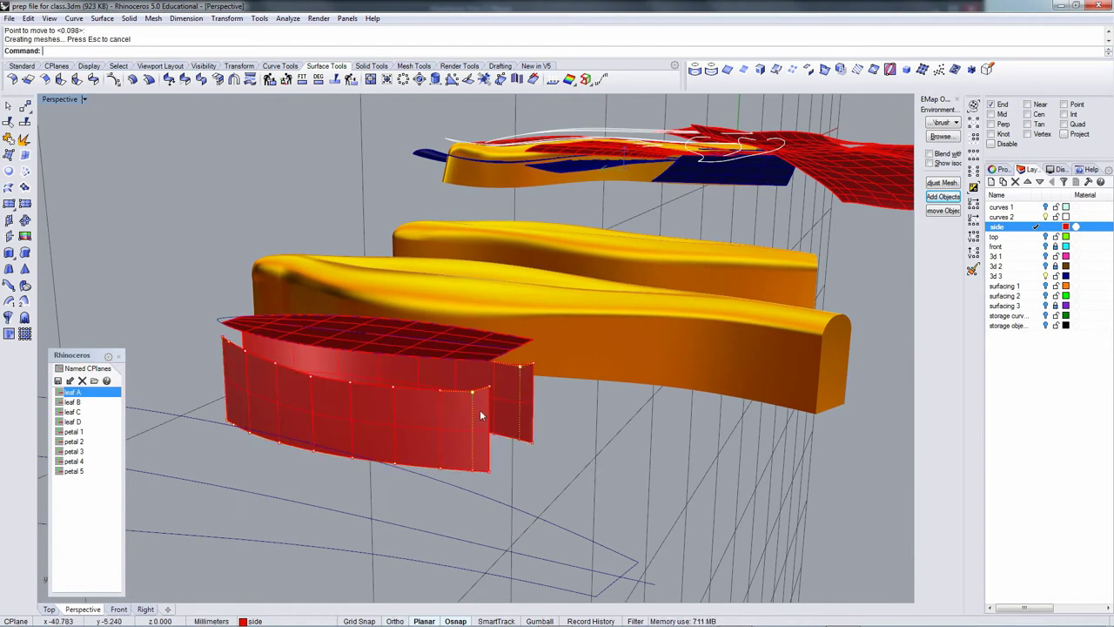
# Select the upper corner control points at the wide end of both walls and move them straight down about 0.18 mm.
pyautogui.click(488, 386)
pyautogui.keyDown('shift'); pyautogui.click(533, 364); pyautogui.keyUp('shift')
pyautogui.rightClick(577, 398)
pyautogui.click(584, 401)
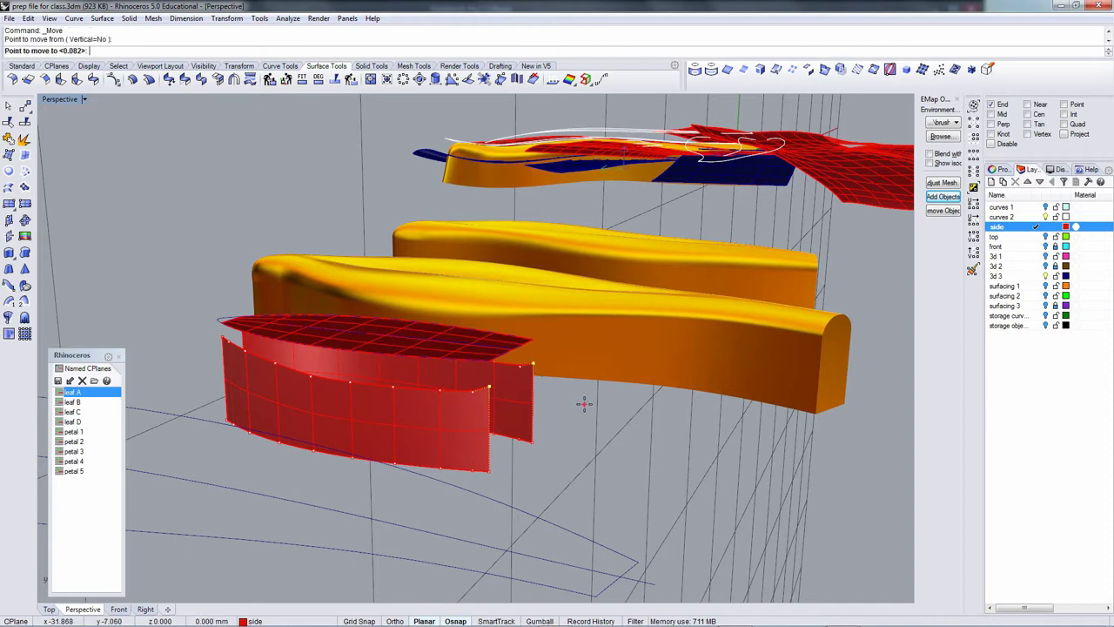
pyautogui.press('shift')
pyautogui.keyDown('shift'); pyautogui.click(584, 407); pyautogui.keyUp('shift')
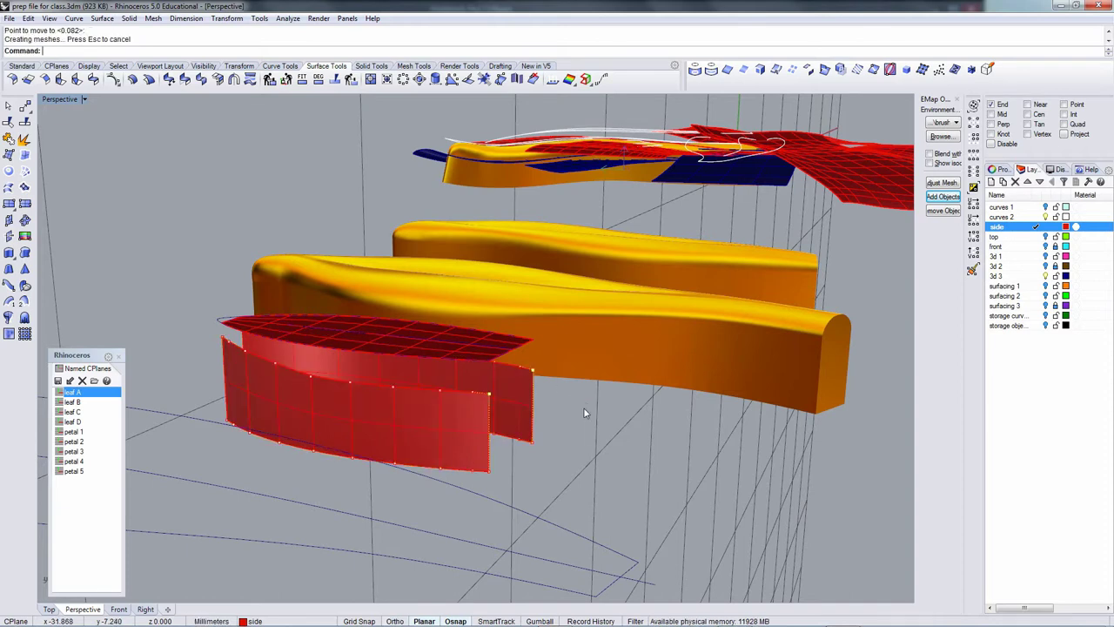
# Switch to the world Right construction plane and nudge the two wide-end corner points vertically about 0.035 mm with Ortho on.
pyautogui.moveTo(500, 414); pyautogui.dragTo(549, 403, button='right')
pyautogui.write('M')
pyautogui.press('Return')
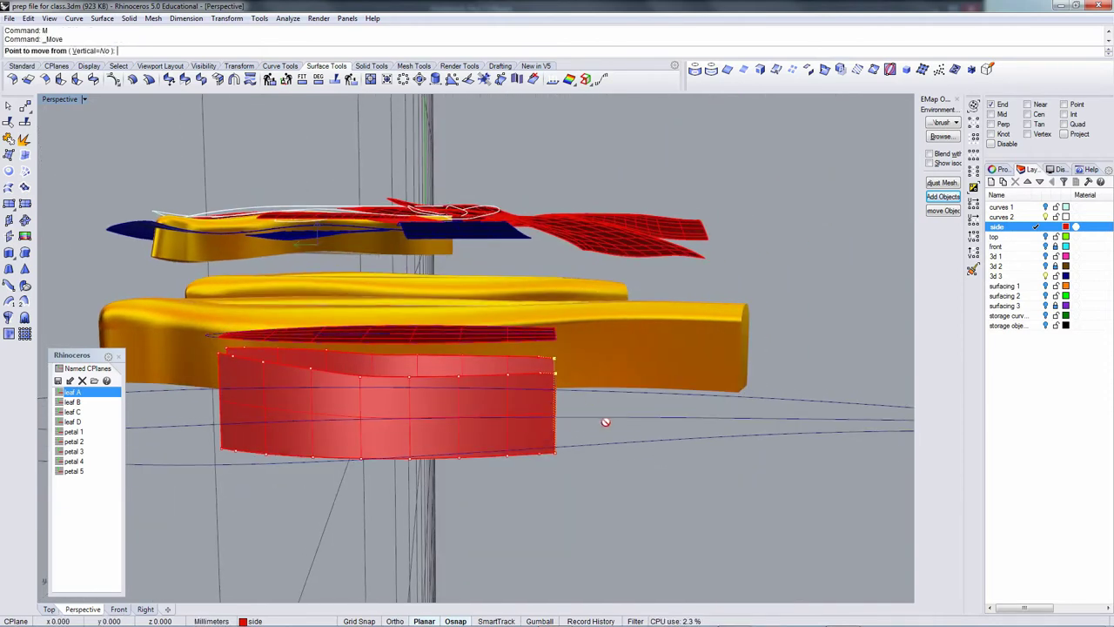
pyautogui.write('r')
pyautogui.press('Return')
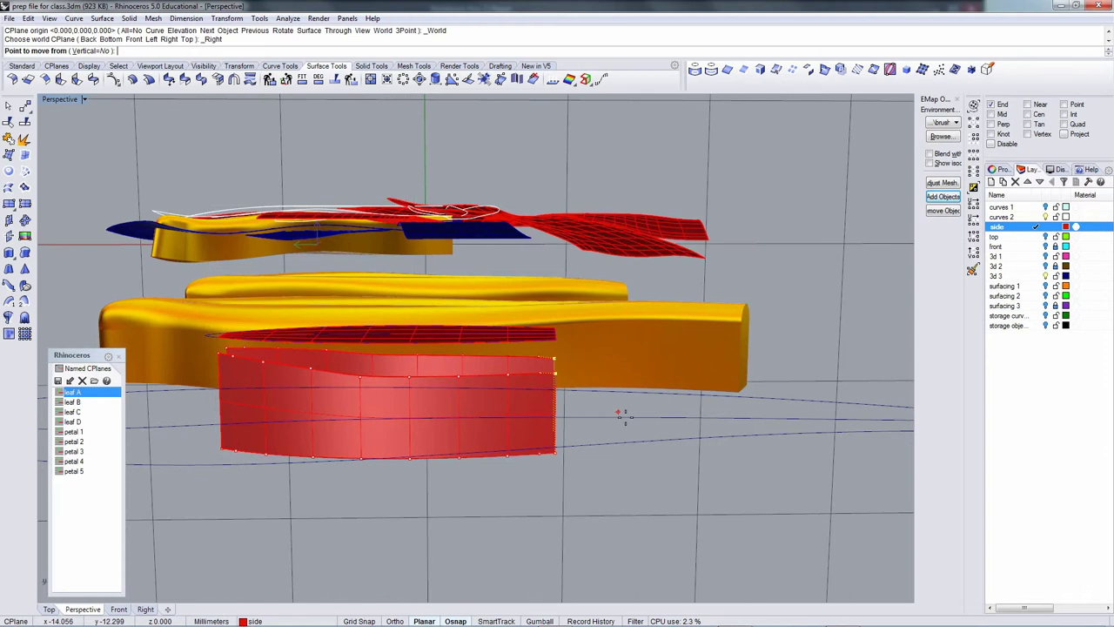
pyautogui.click(685, 478)
pyautogui.press('F8')
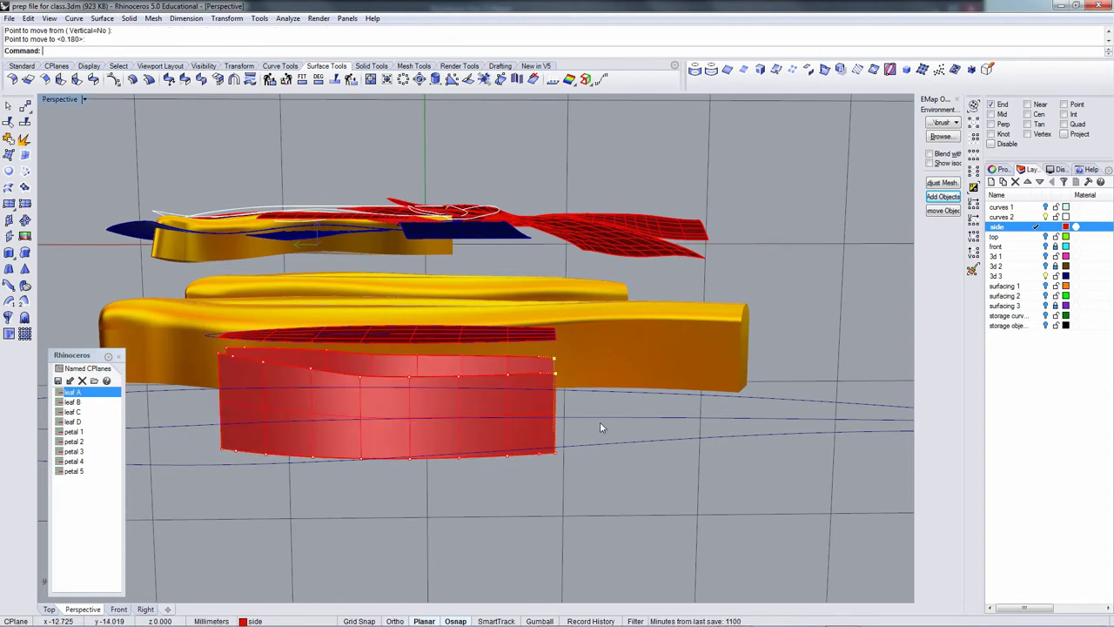
pyautogui.scroll(5, 600, 421)
pyautogui.press('F8')
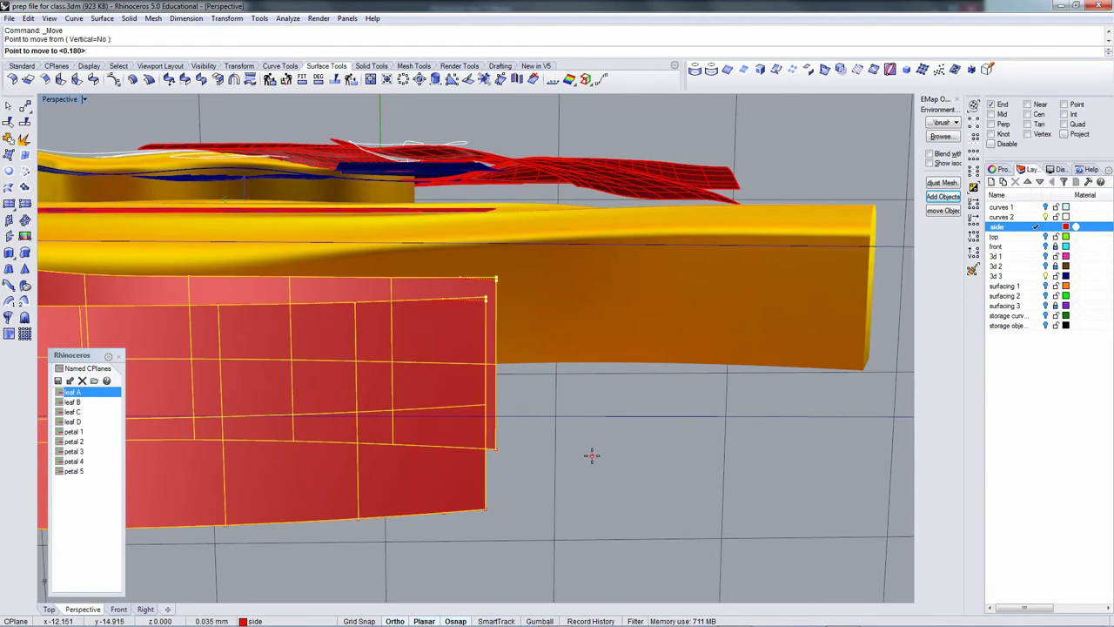
pyautogui.click(591, 456)
# Select the upper points on both walls where the edge starts rising toward the tip and move them straight down about 0.16 mm.
pyautogui.moveTo(584, 426); pyautogui.dragTo(570, 411, button='right')
pyautogui.moveTo(480, 389); pyautogui.dragTo(371, 364, button='right')
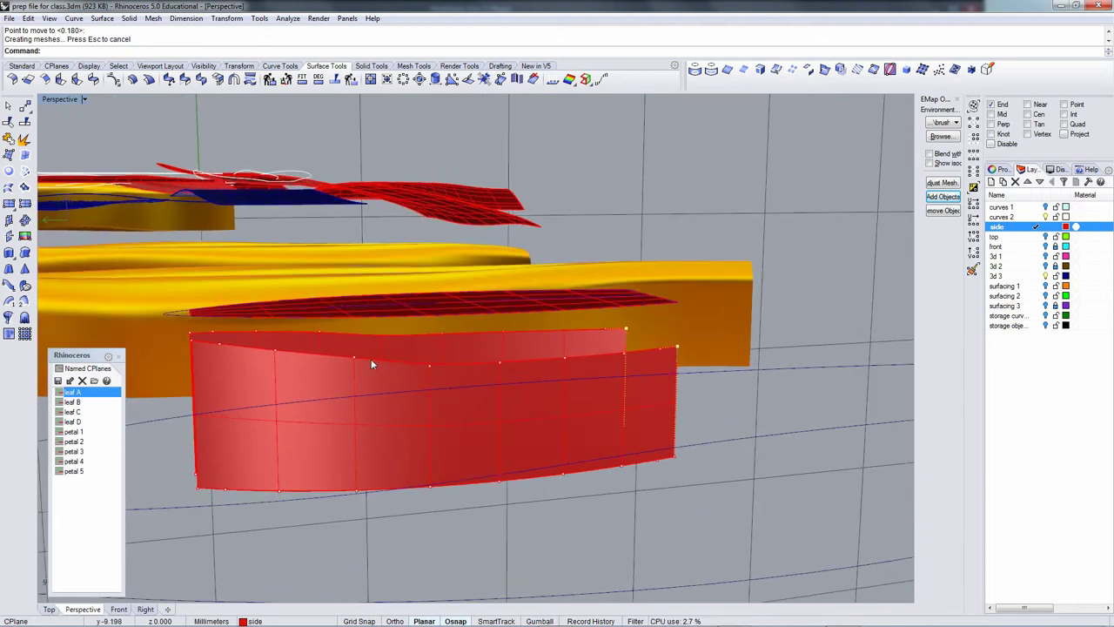
pyautogui.click(320, 334)
pyautogui.write('m')
pyautogui.press('Return')
pyautogui.click(623, 175)
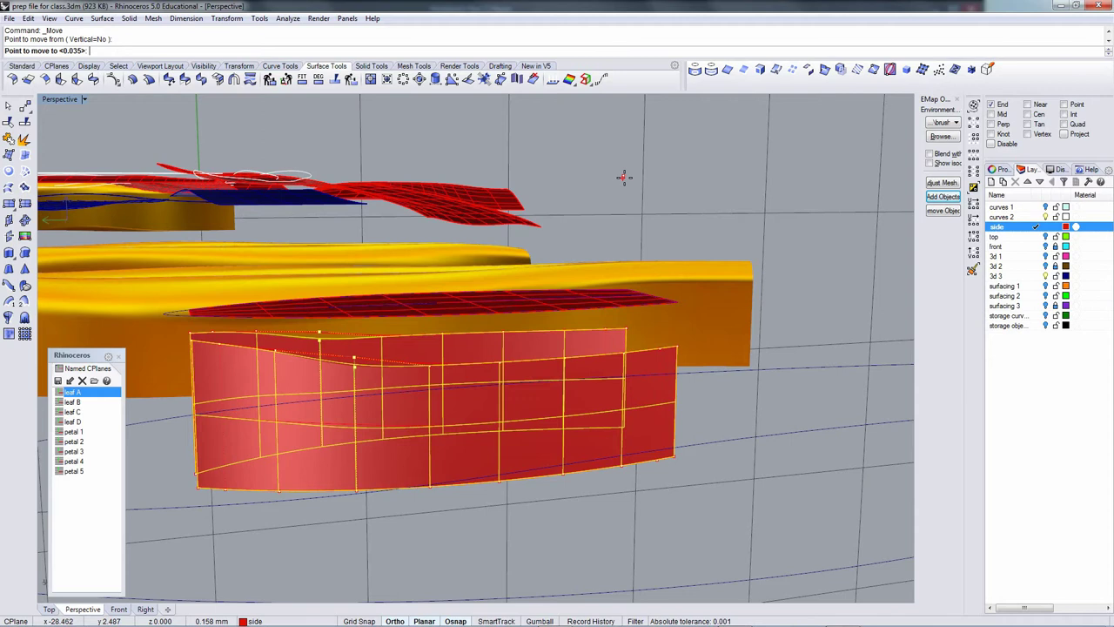
pyautogui.click(622, 178)
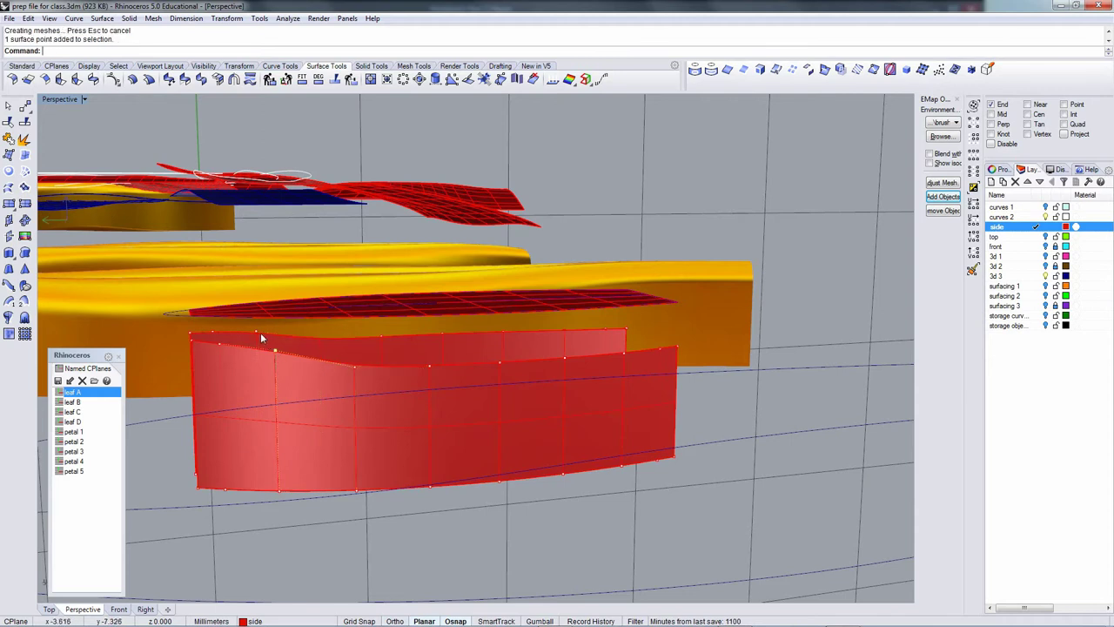
# Select the next pair of upper wall points closer to the tip and lower them straight down about 0.16 mm.
pyautogui.click(258, 332)
pyautogui.write('m')
pyautogui.press('Return')
pyautogui.click(616, 192)
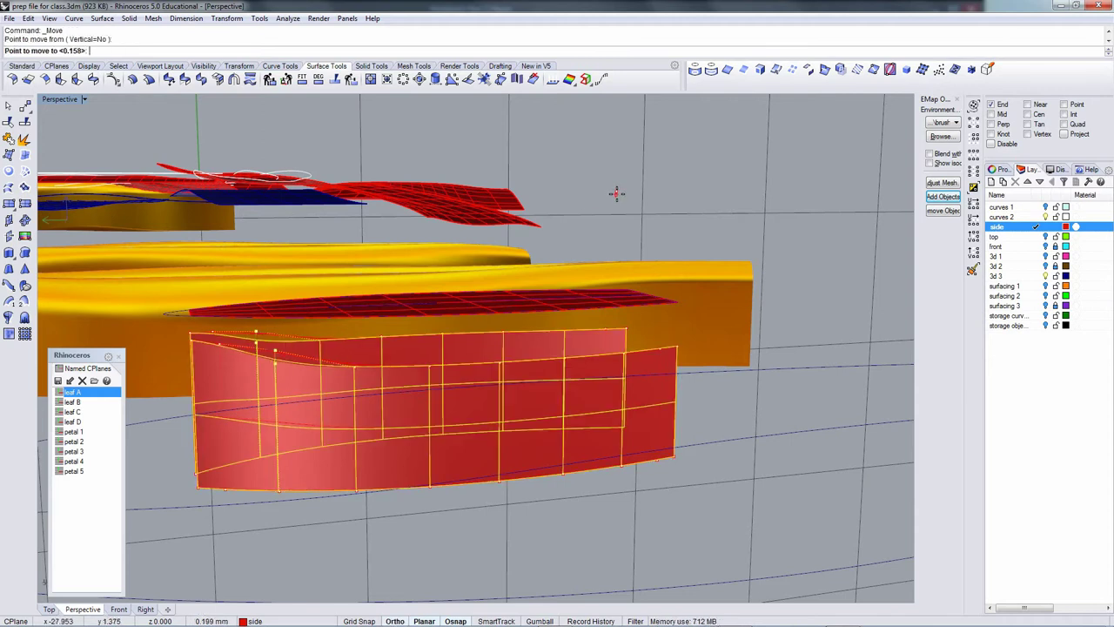
pyautogui.click(615, 193)
# Select the upper points at the tip end of both walls and move them straight down about 0.10 mm.
pyautogui.moveTo(614, 196); pyautogui.dragTo(328, 325, button='right')
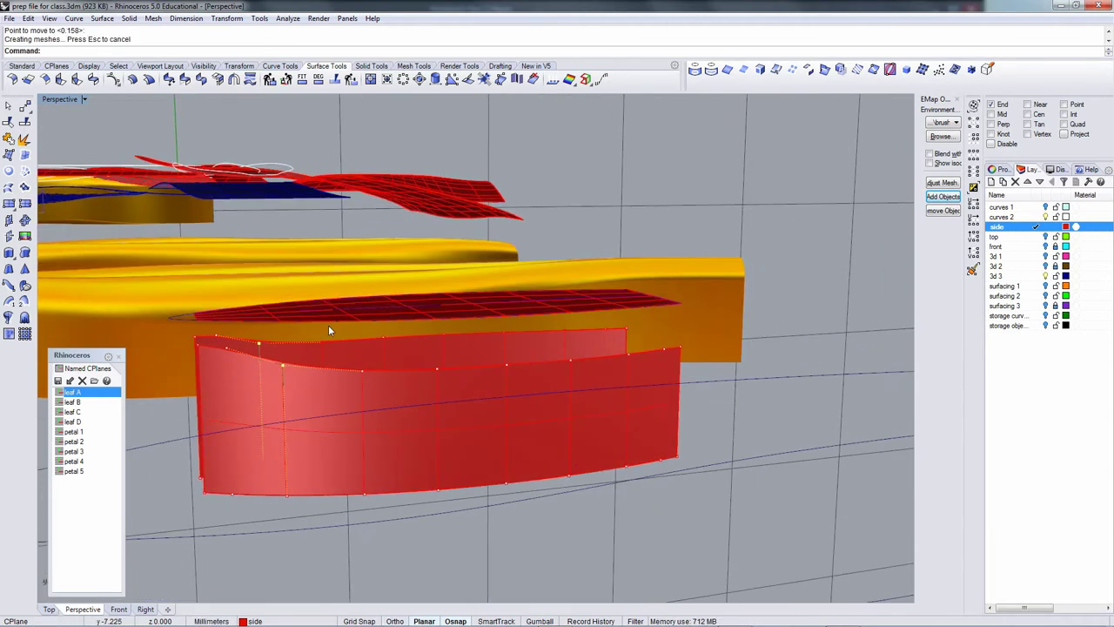
pyautogui.click(222, 343)
pyautogui.click(217, 336)
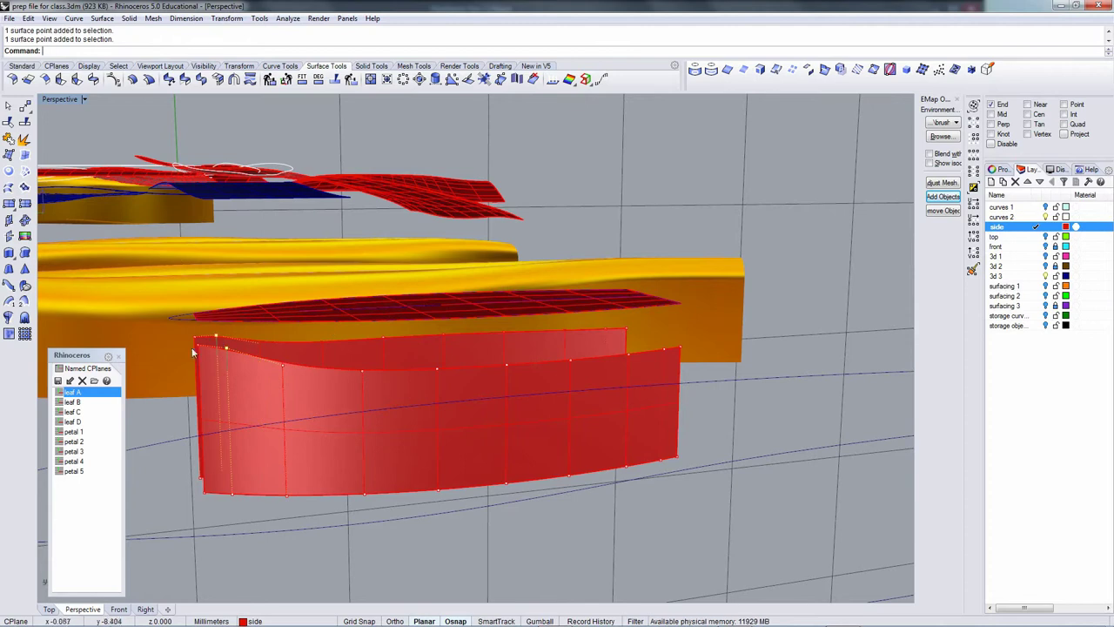
pyautogui.press('Return')
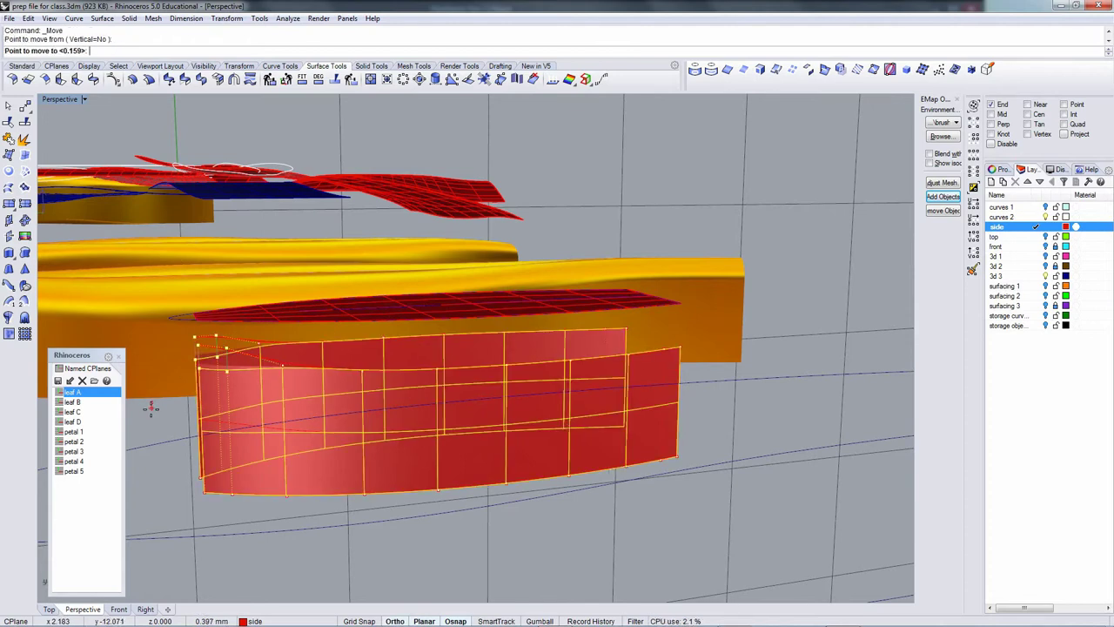
pyautogui.click(149, 402)
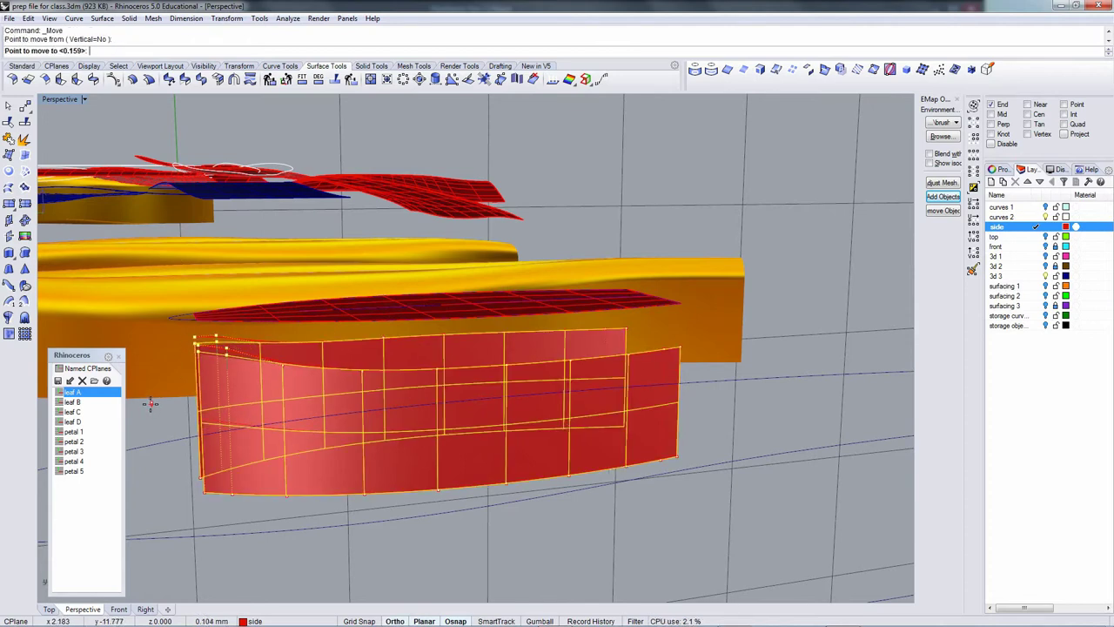
pyautogui.click(150, 404)
pyautogui.scroll(-1, 293, 355)
pyautogui.moveTo(293, 355); pyautogui.dragTo(347, 367, button='right')
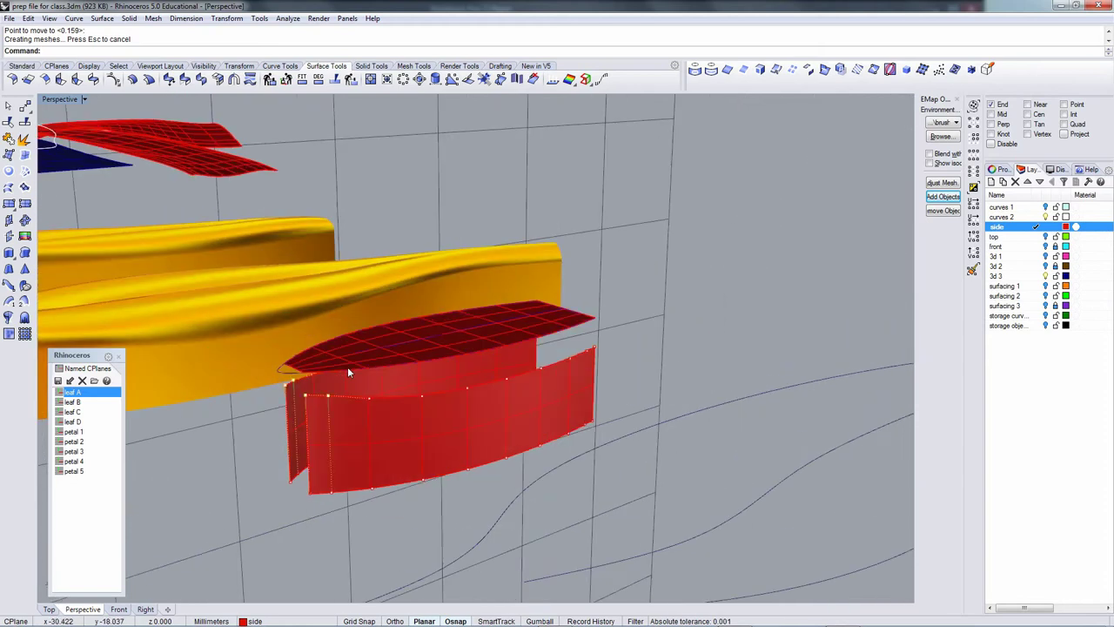
pyautogui.moveTo(560, 348); pyautogui.dragTo(416, 355, button='right')
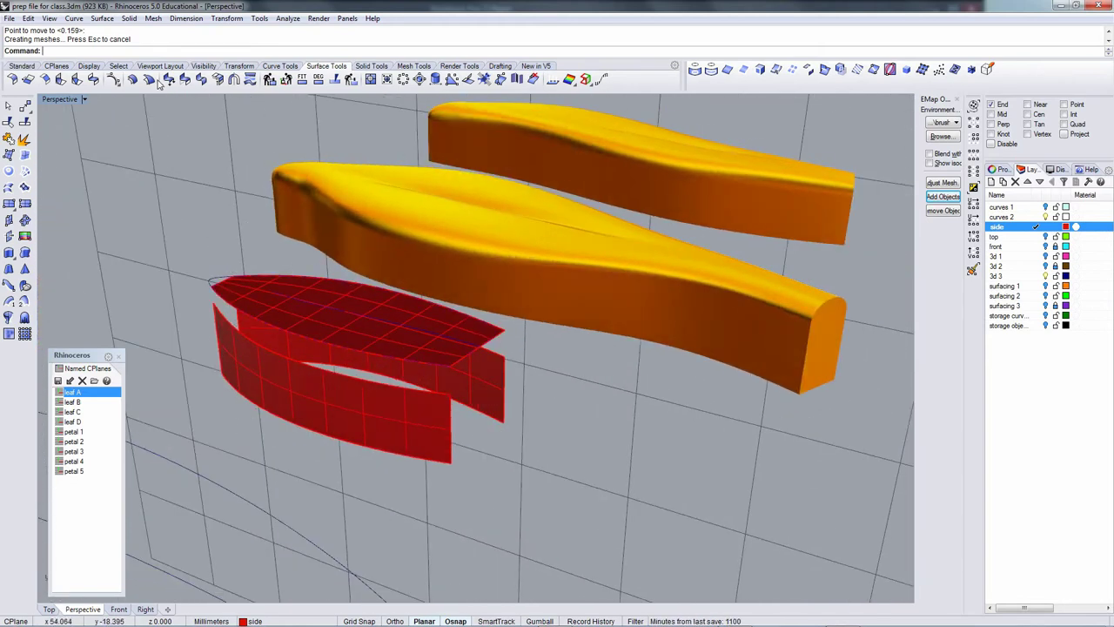
pyautogui.click(102, 19)
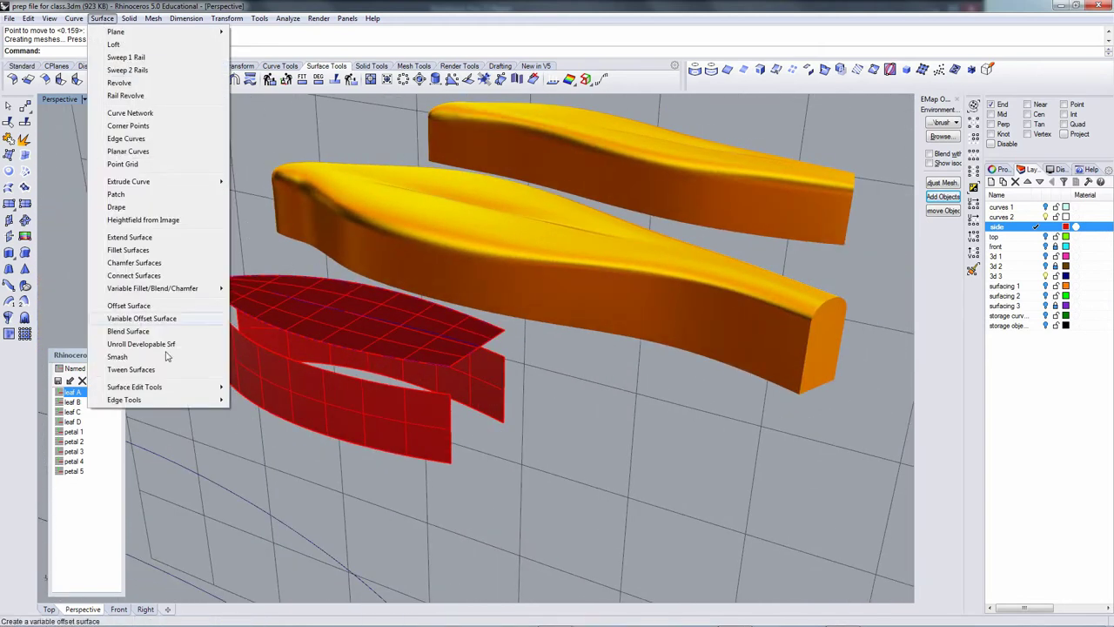
pyautogui.click(517, 445)
# Select the leaf's top surface, set the construction plane to world Top and switch to the Top view.
pyautogui.moveTo(550, 437); pyautogui.dragTo(485, 346, button='right')
pyautogui.click(442, 340)
pyautogui.press('F4')
pyautogui.hotkey('ctrl', 'Tab')
pyautogui.hotkey('ctrl', 'Tab')
pyautogui.hotkey('ctrl', 'Tab')
# Turn on the control points of the leaf's top surface.
pyautogui.scroll(-9, 485, 339)
pyautogui.moveTo(325, 343); pyautogui.dragTo(369, 395, button='right')
pyautogui.scroll(8, 368, 348)
pyautogui.scroll(4, 370, 301)
pyautogui.press('F10')
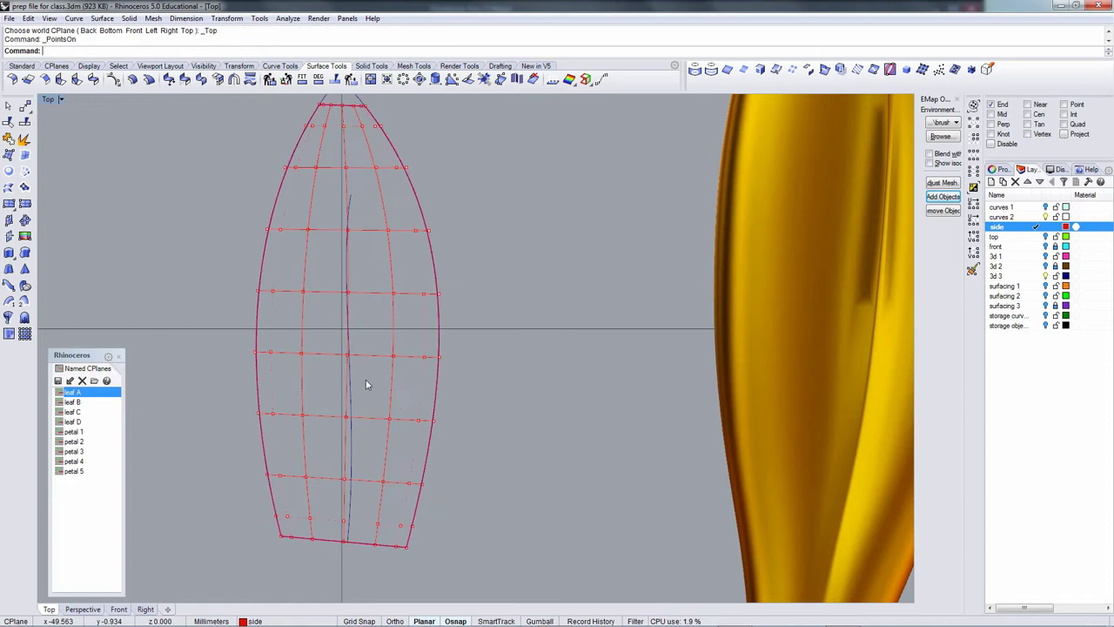
pyautogui.moveTo(379, 485); pyautogui.dragTo(398, 444, button='right')
pyautogui.scroll(3, 379, 485)
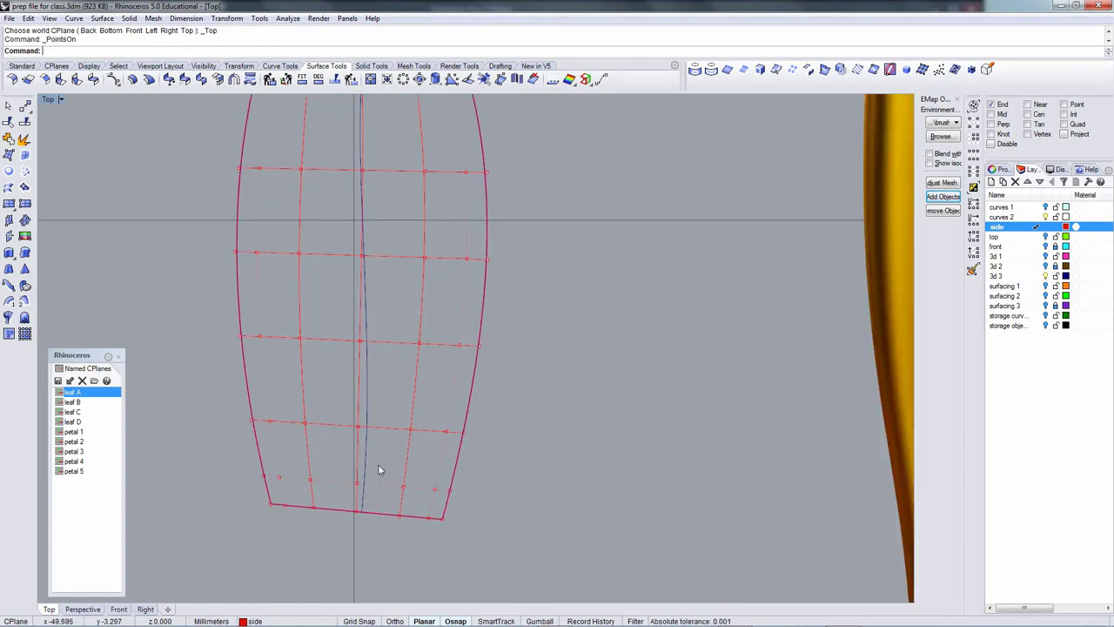
pyautogui.click(357, 486)
pyautogui.keyDown('shift'); pyautogui.click(360, 515); pyautogui.keyUp('shift')
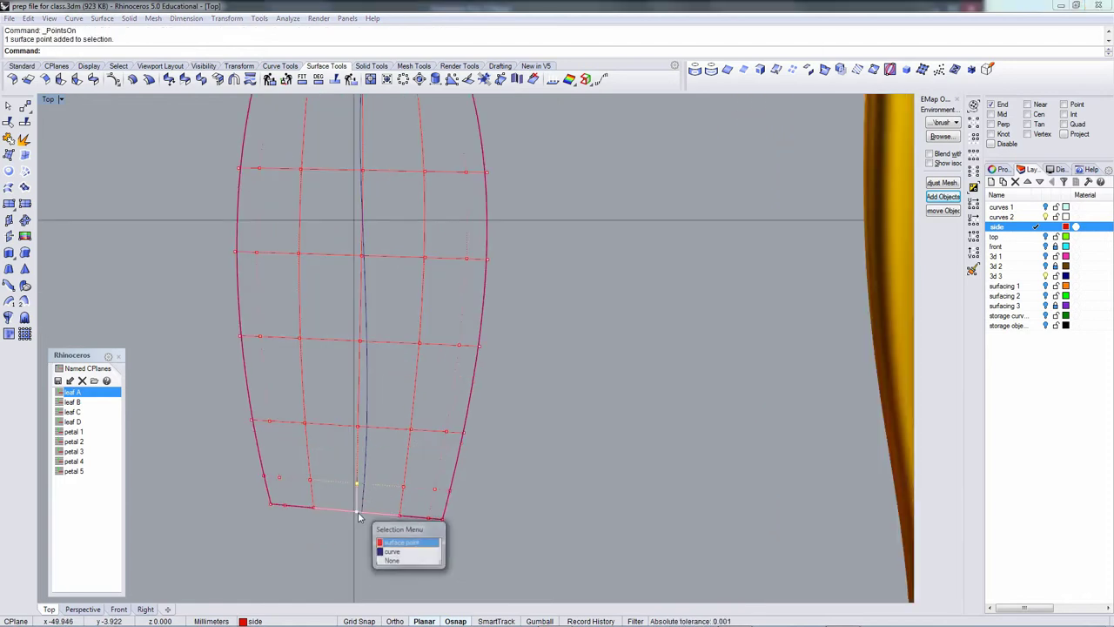
pyautogui.click(396, 540)
pyautogui.write('m')
pyautogui.press('Return')
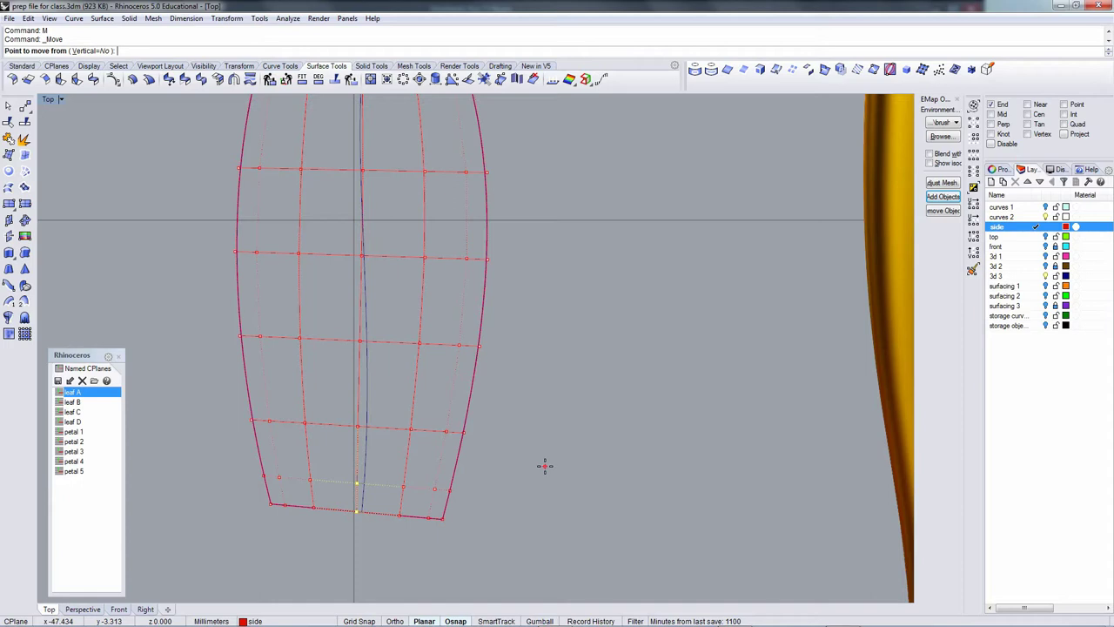
pyautogui.click(533, 472)
pyautogui.click(533, 473)
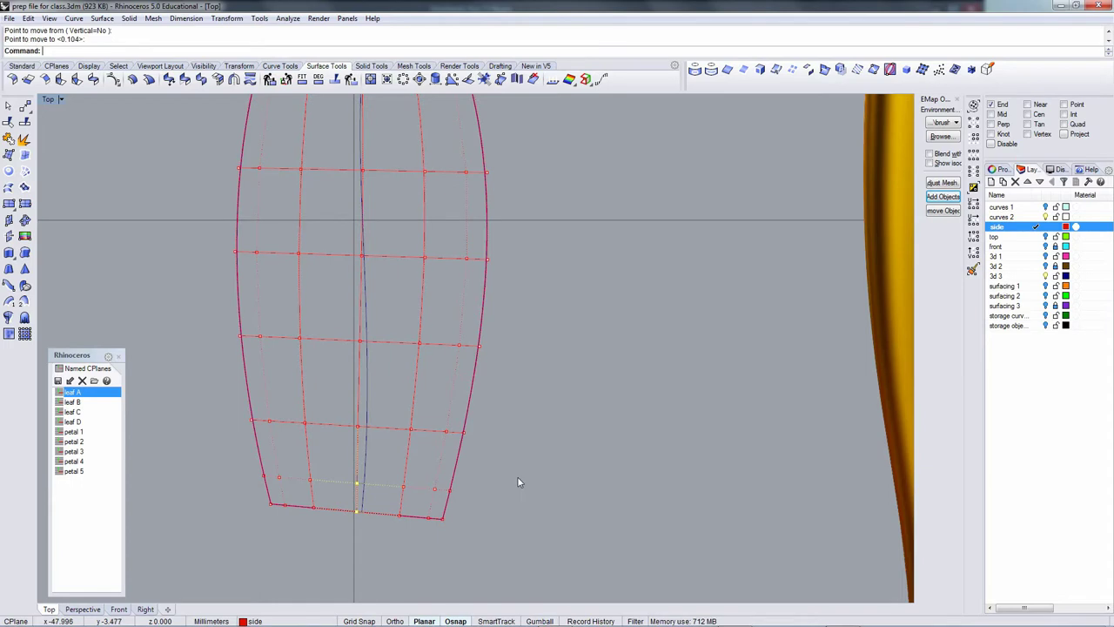
# Move the centre points of the first two interior rows at the wide end about 0.10 and 0.13 mm right toward the blue guide curve.
pyautogui.click(365, 490)
pyautogui.click(358, 486)
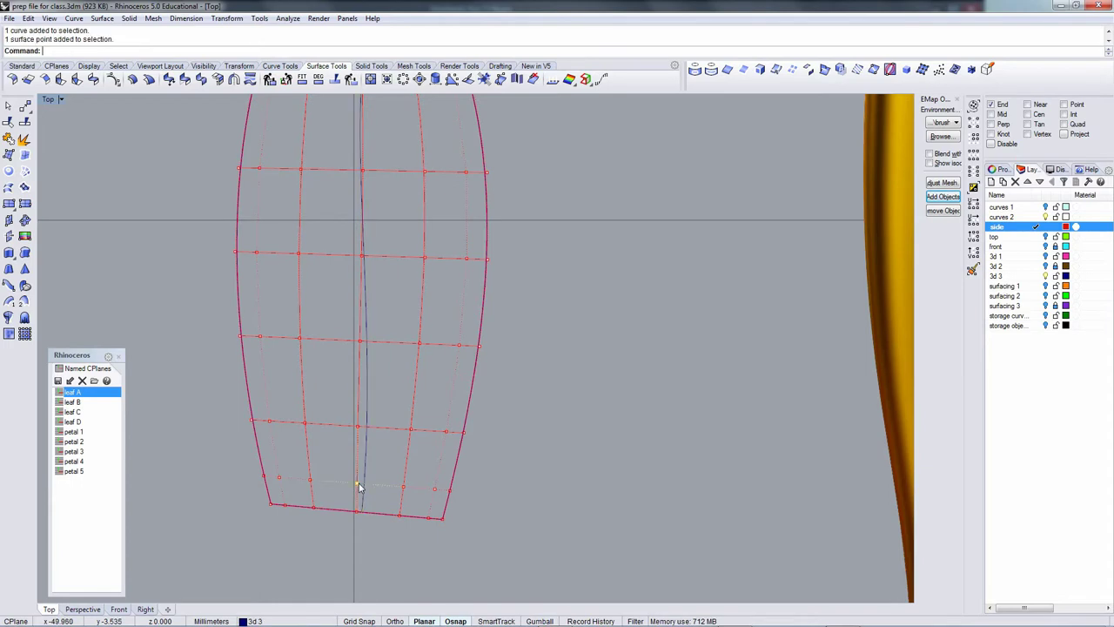
pyautogui.press('Return')
pyautogui.click(509, 486)
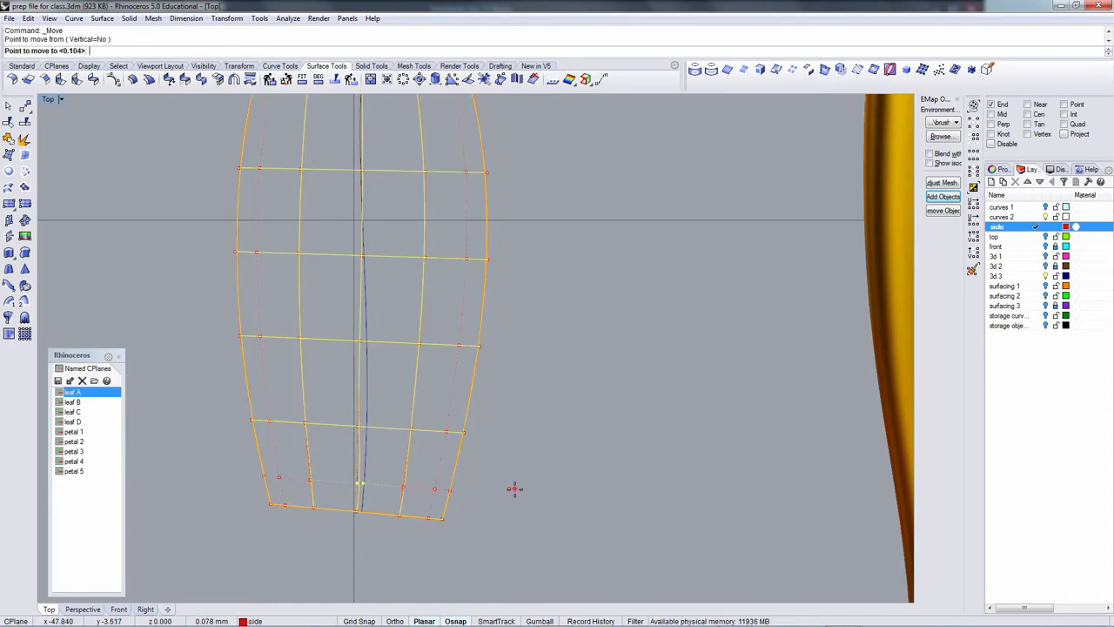
pyautogui.click(516, 489)
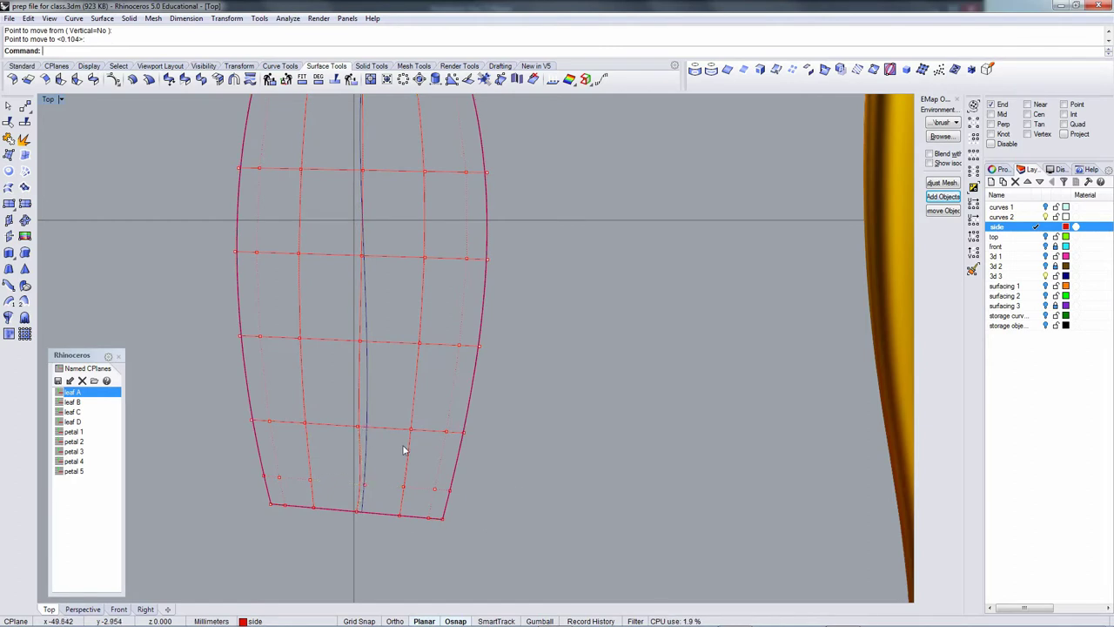
pyautogui.press('Return')
pyautogui.click(523, 449)
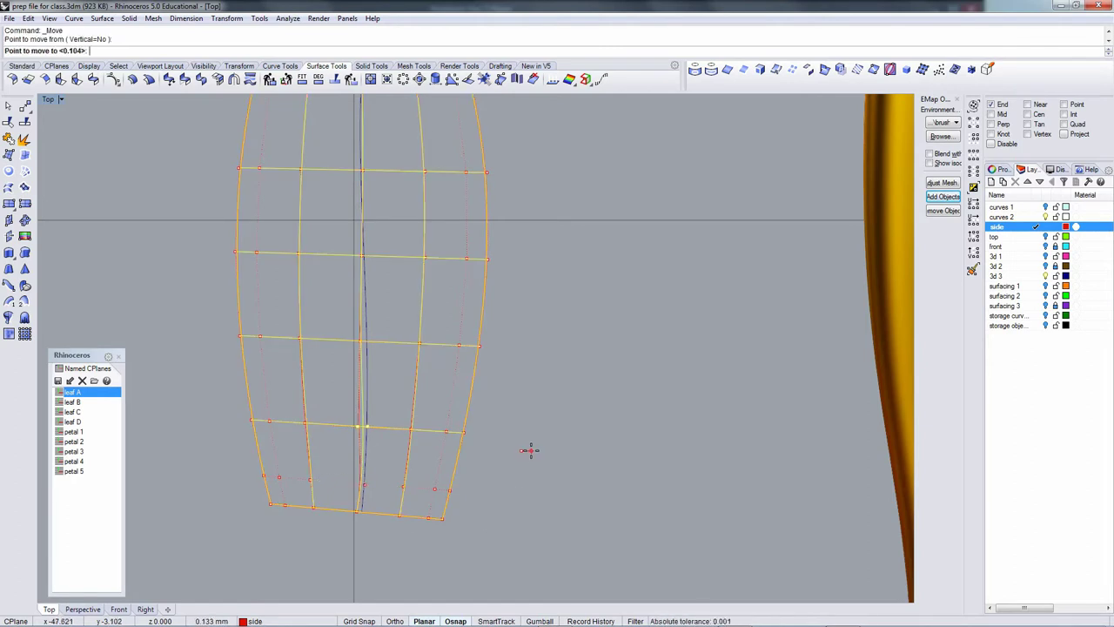
pyautogui.click(532, 454)
# Move the centre points of the third and fourth interior rows about 0.10 and 0.04 mm right toward the guide curve.
pyautogui.click(362, 340)
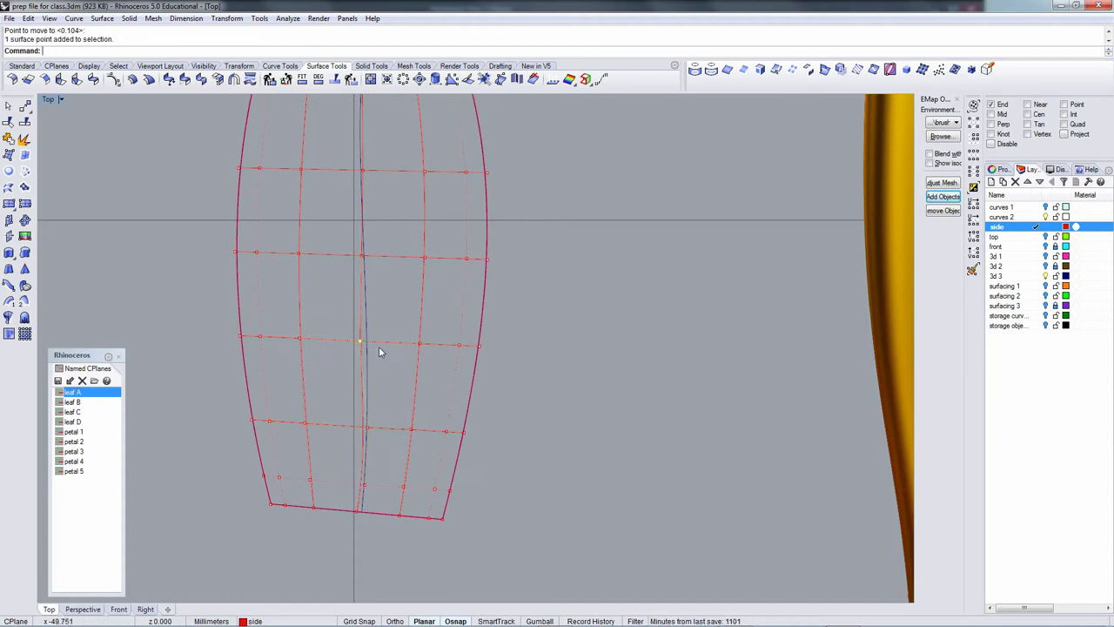
pyautogui.press('Return')
pyautogui.click(574, 409)
pyautogui.click(581, 408)
pyautogui.moveTo(493, 326); pyautogui.dragTo(487, 434, button='right')
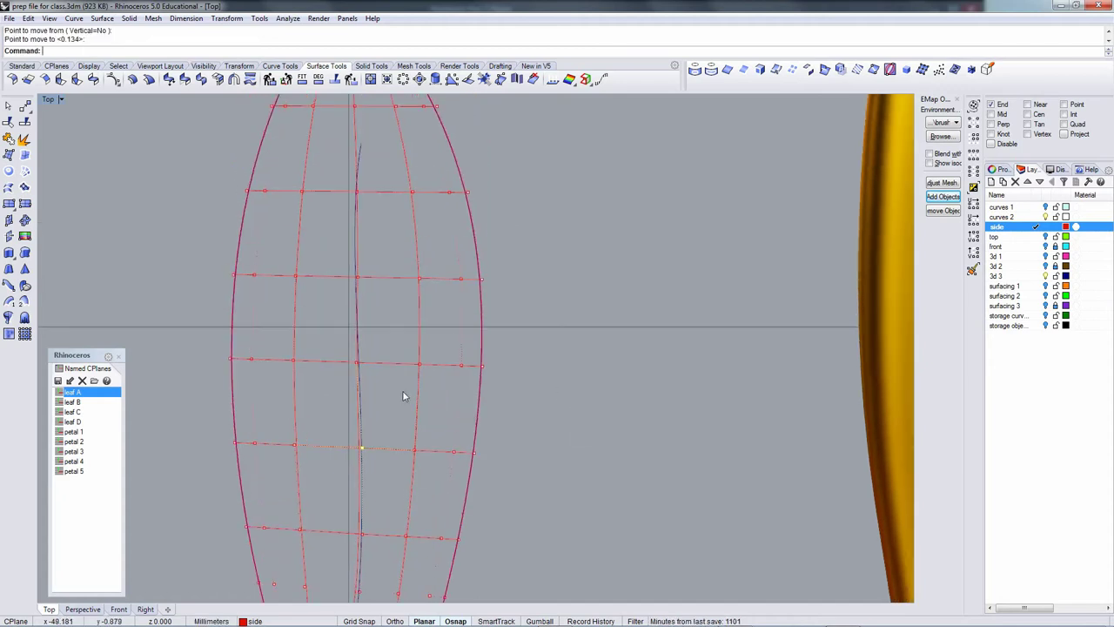
pyautogui.click(359, 365)
pyautogui.press('Return')
pyautogui.press('Return')
pyautogui.click(530, 390)
pyautogui.click(534, 391)
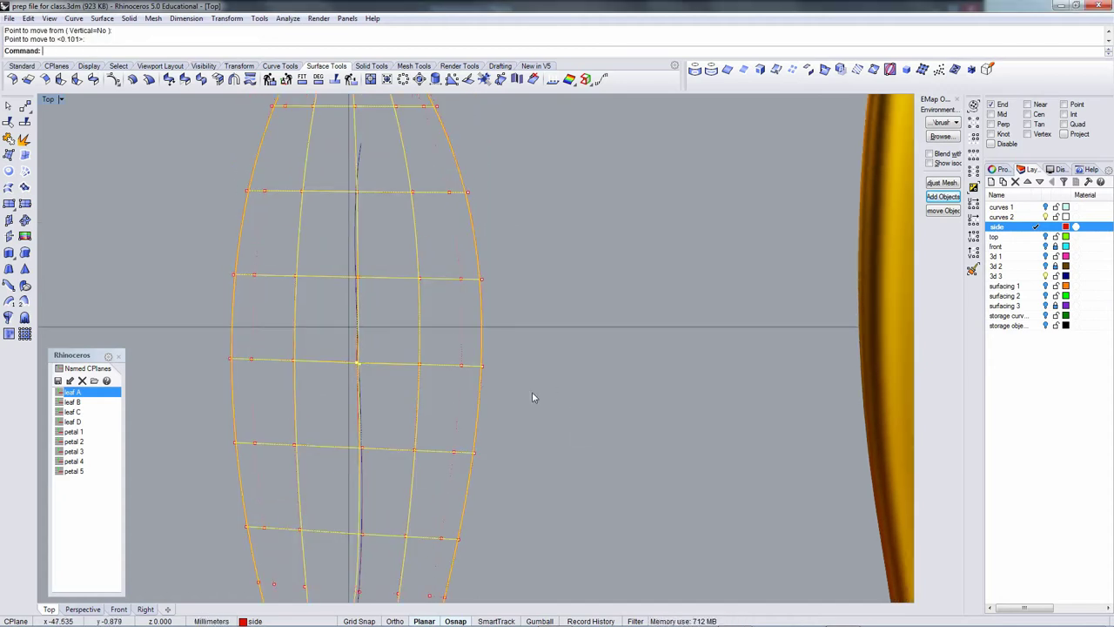
# Move the centre points of the fifth and sixth interior rows about 0.06 and 0.02 mm left toward the guide curve.
pyautogui.moveTo(420, 296); pyautogui.dragTo(405, 370, button='right')
pyautogui.click(342, 352)
pyautogui.press('Return')
pyautogui.press('Return')
pyautogui.click(537, 376)
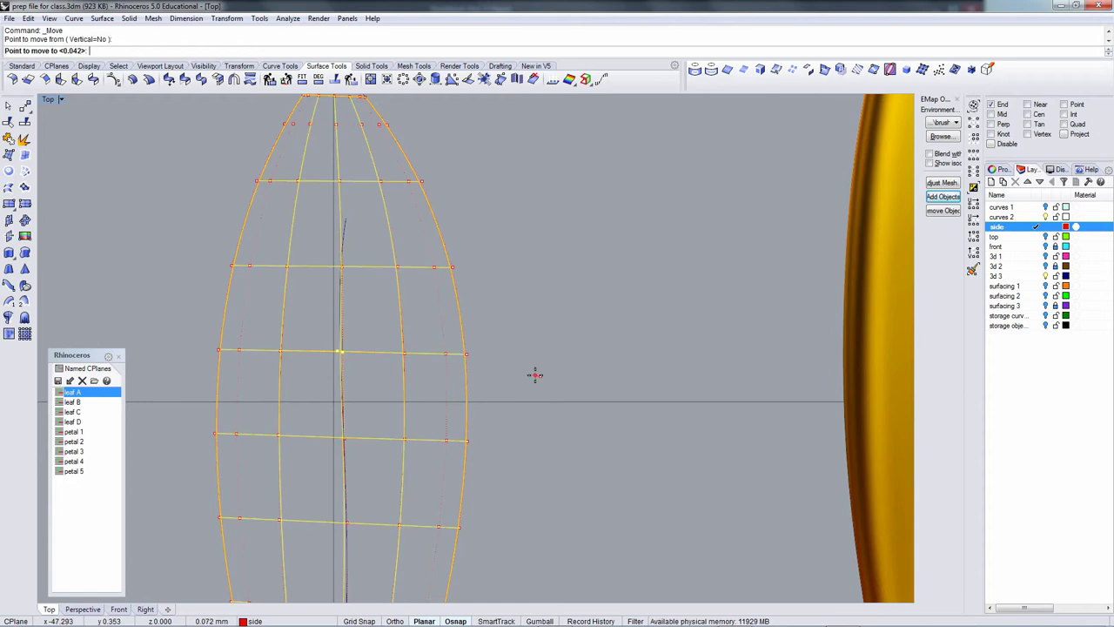
pyautogui.click(533, 375)
pyautogui.click(341, 266)
pyautogui.press('Return')
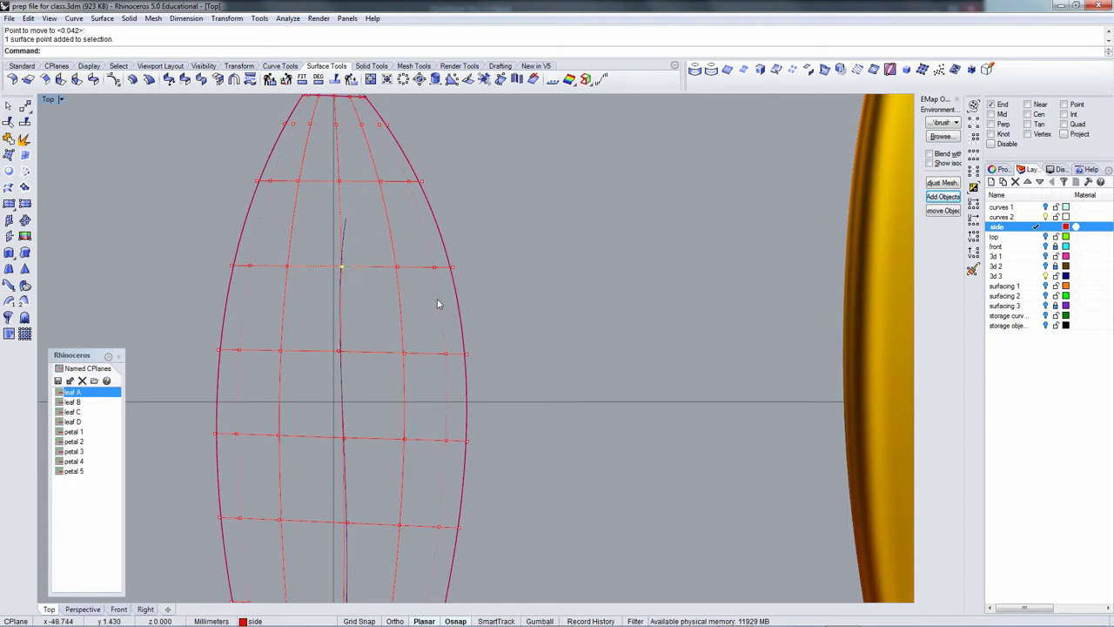
pyautogui.click(548, 323)
pyautogui.click(549, 325)
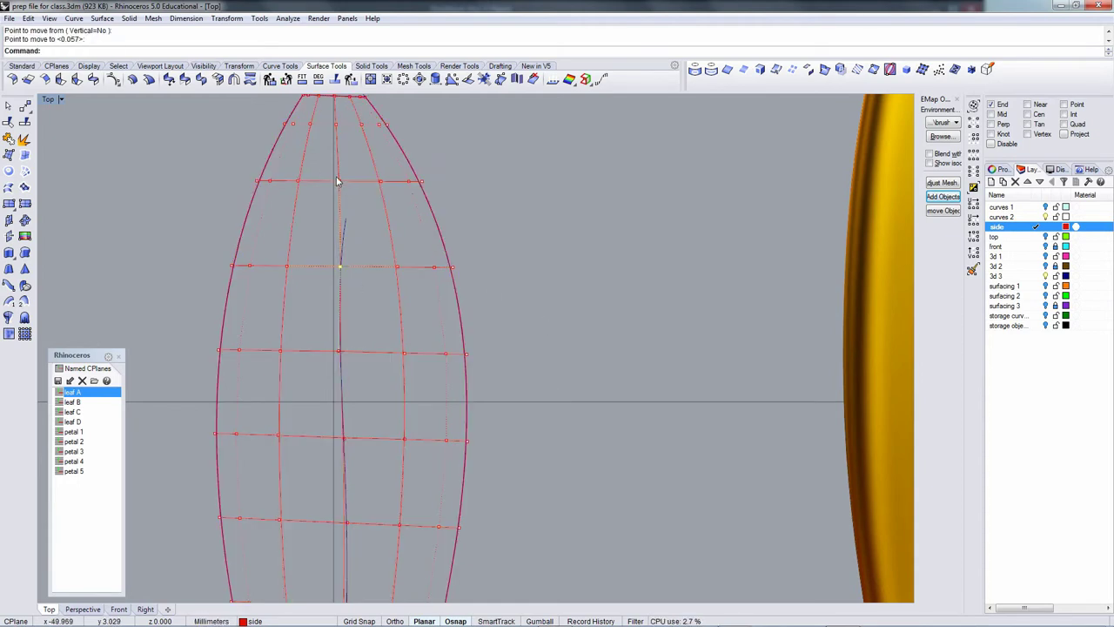
# Move the left inner column's point in the second interior row from the wide end about 0.23 mm toward the centre line.
pyautogui.scroll(-2, 341, 180)
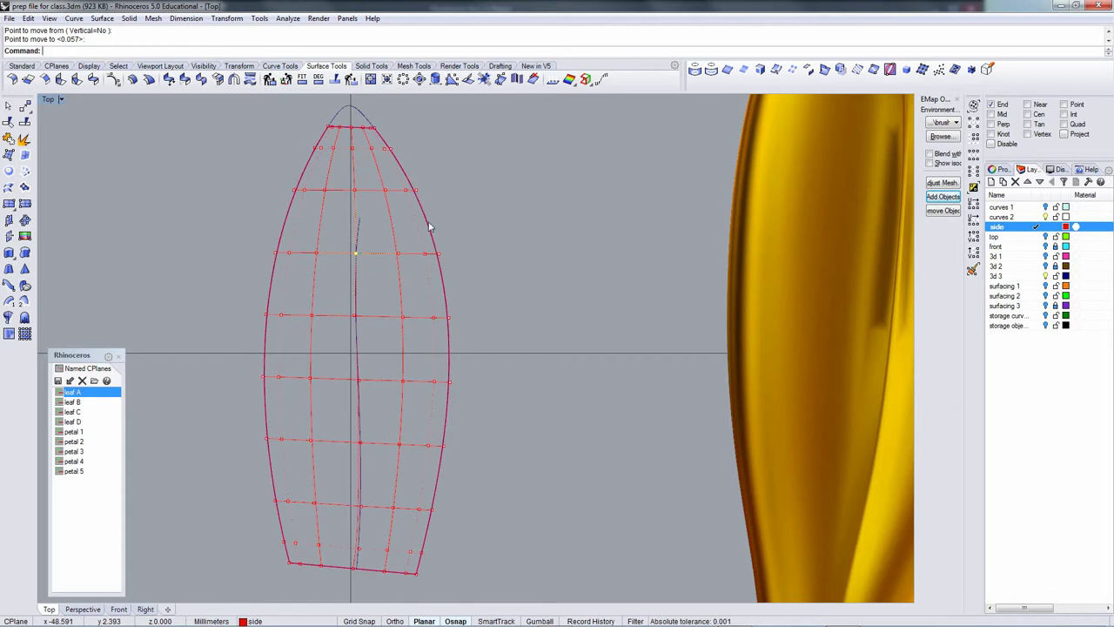
pyautogui.moveTo(377, 353); pyautogui.dragTo(385, 324, button='right')
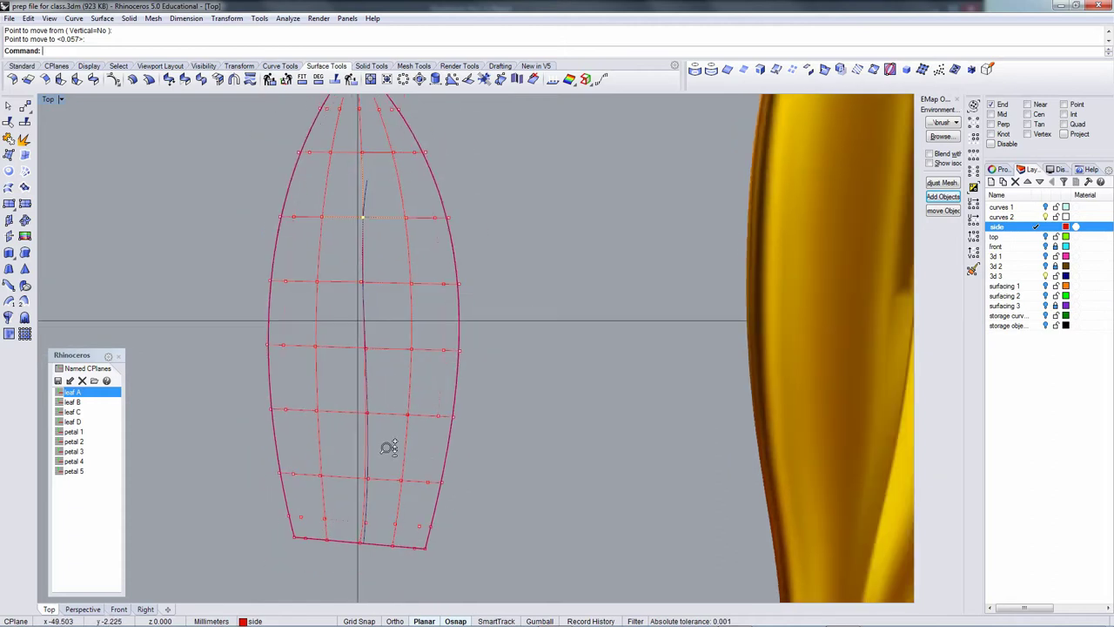
pyautogui.click(322, 474)
pyautogui.scroll(1, 391, 477)
pyautogui.press('Return')
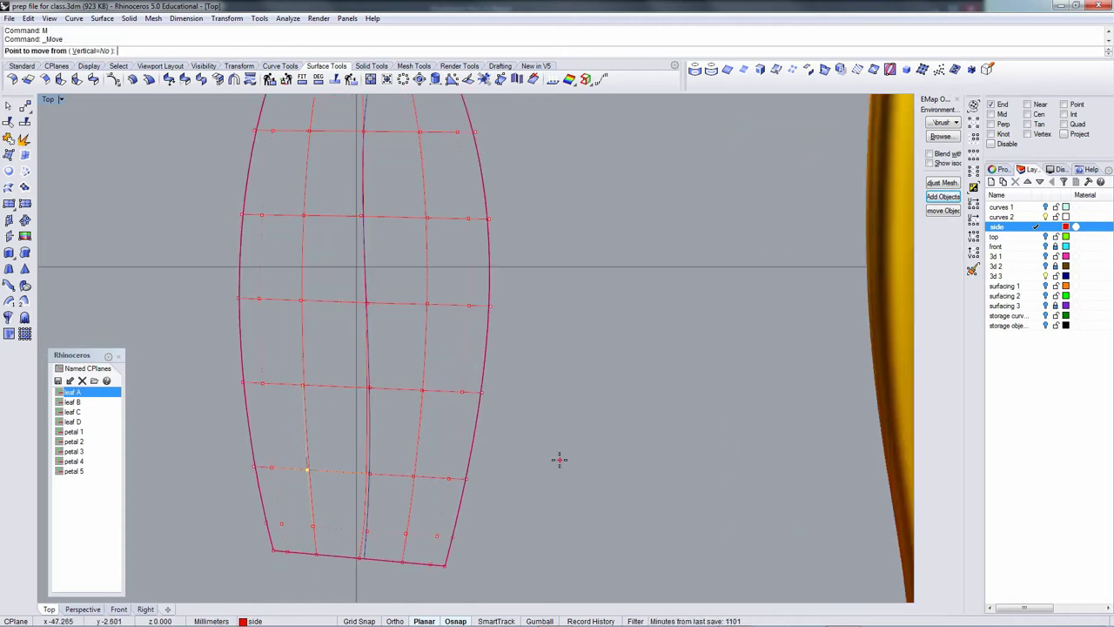
pyautogui.click(560, 459)
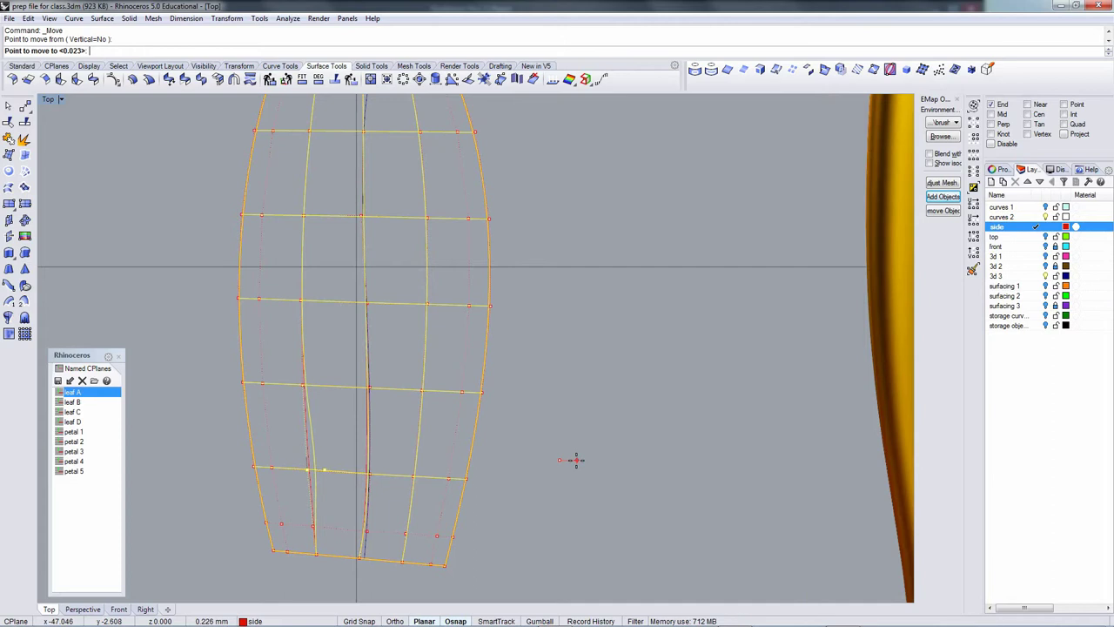
pyautogui.click(576, 459)
# Move the left inner column's points in the first and third interior rows about 0.08 and 0.09 mm toward the centre line.
pyautogui.click(315, 527)
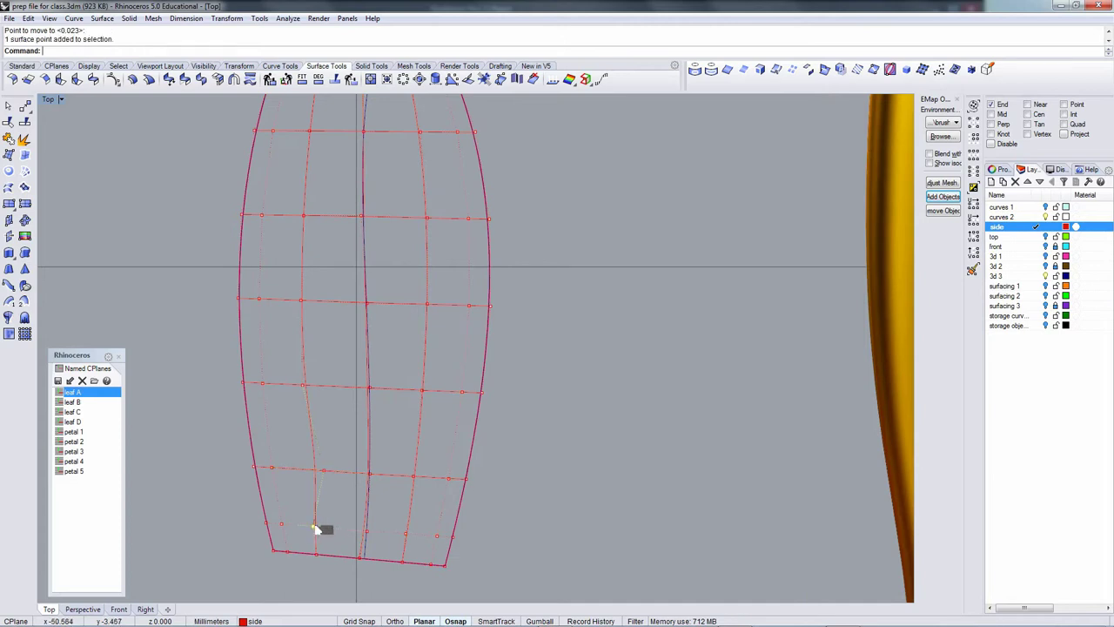
pyautogui.press('Return')
pyautogui.click(510, 522)
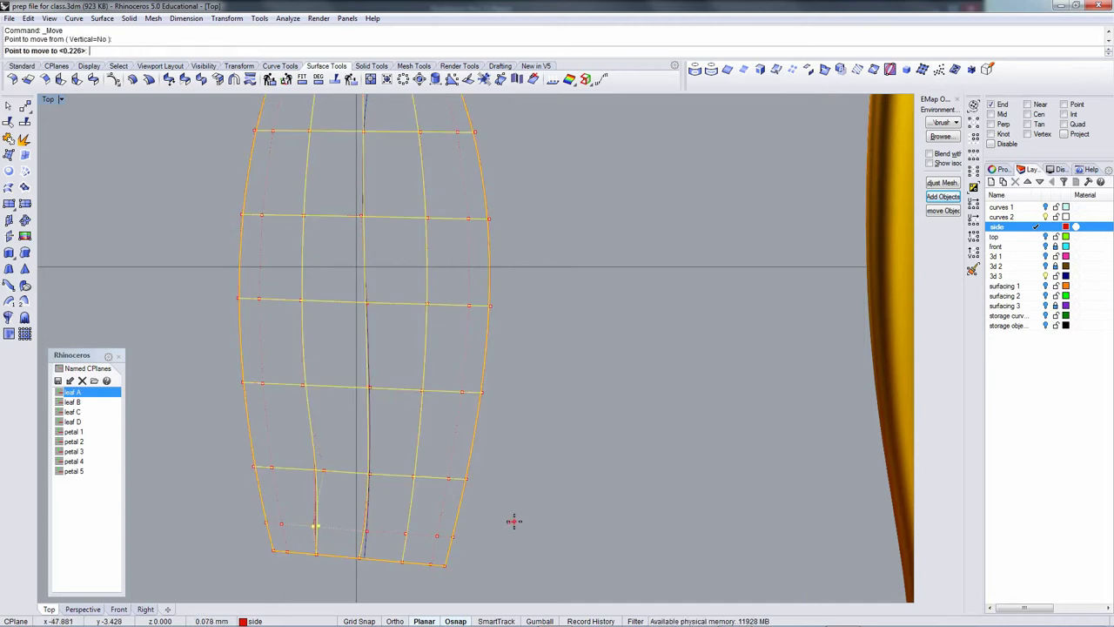
pyautogui.click(515, 523)
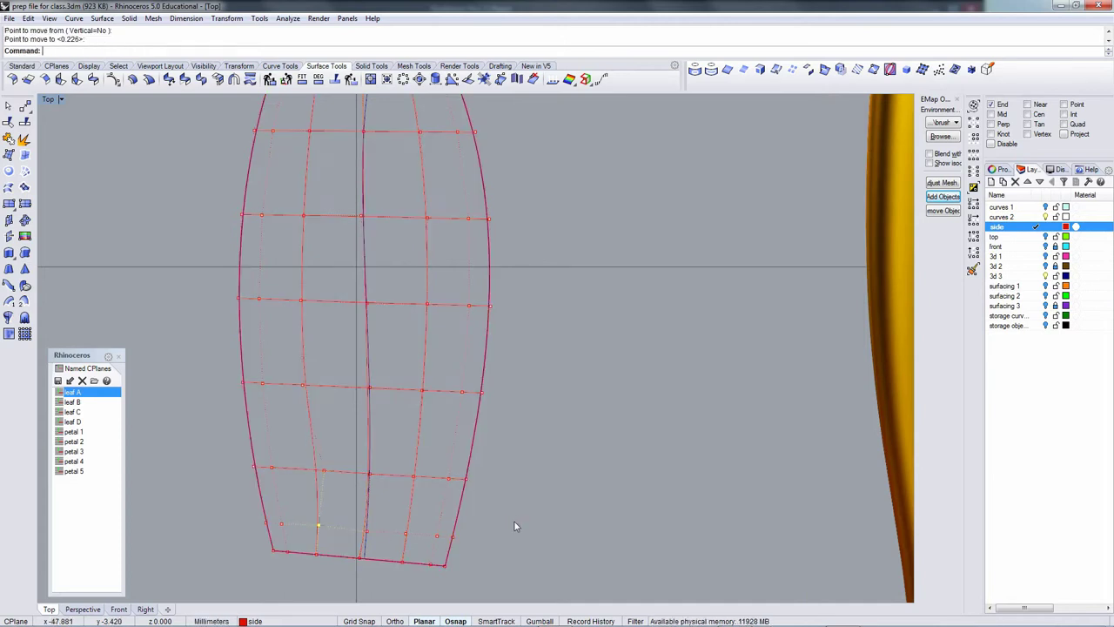
pyautogui.click(304, 383)
pyautogui.press('Return')
pyautogui.click(558, 426)
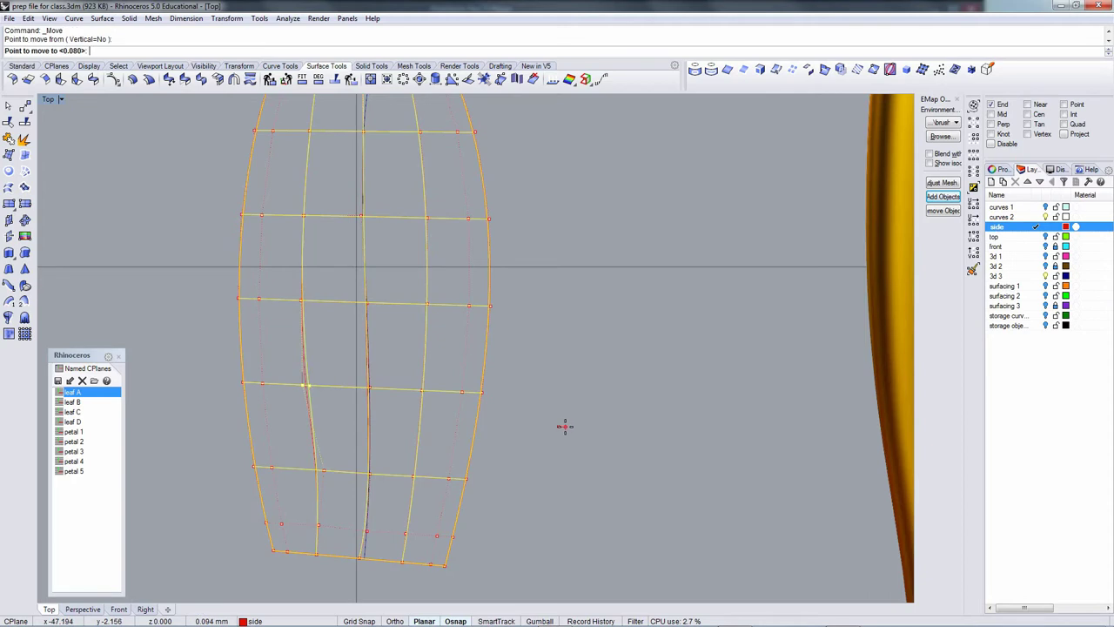
pyautogui.click(565, 425)
# Move the right inner column's points in the third and fourth interior rows about 0.06 and 0.08 mm toward the centre line.
pyautogui.click(422, 391)
pyautogui.press('Return')
pyautogui.click(571, 400)
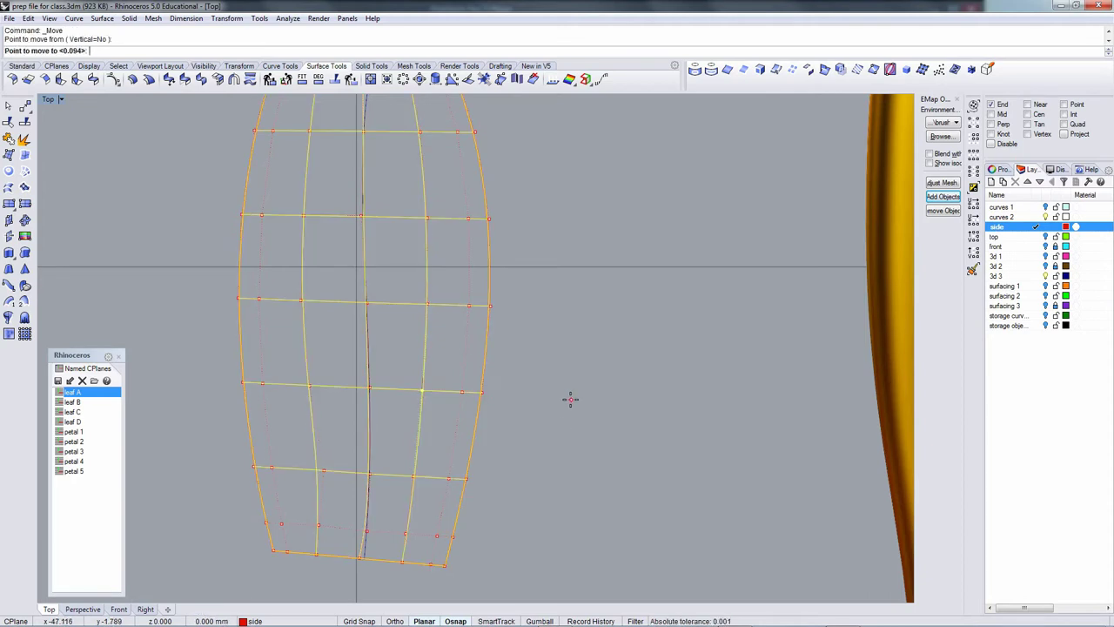
pyautogui.click(565, 401)
pyautogui.click(426, 304)
pyautogui.press('Return')
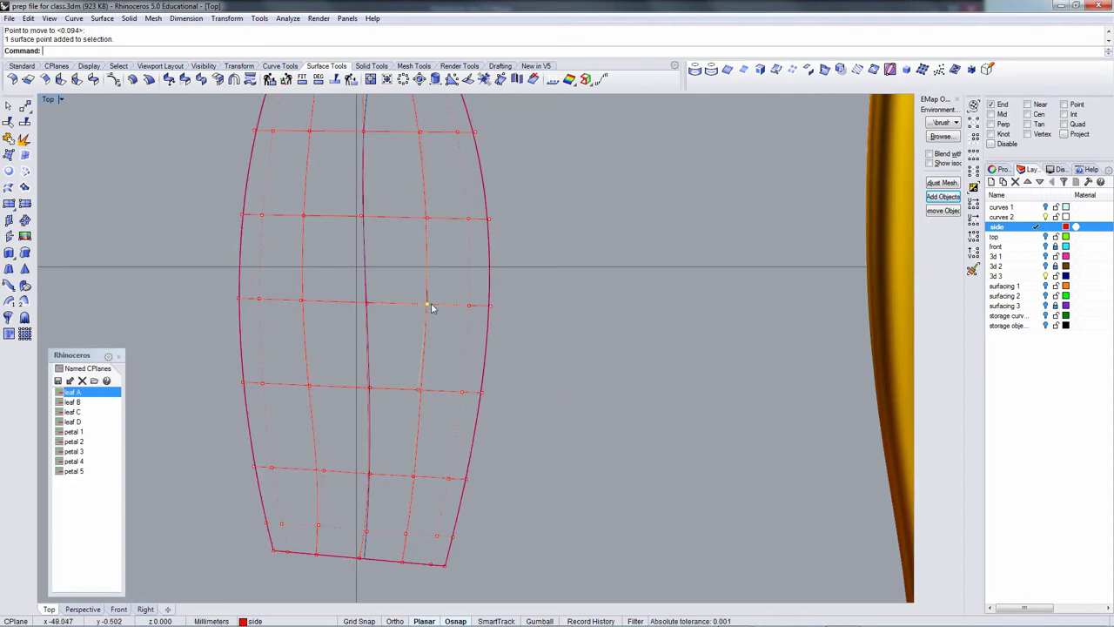
pyautogui.click(566, 348)
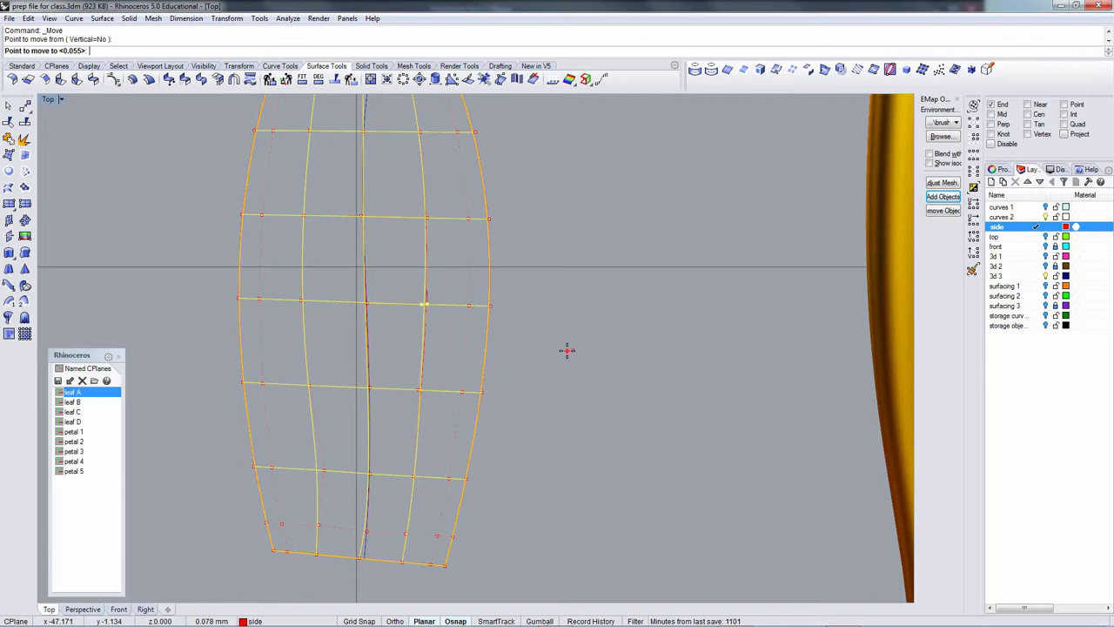
pyautogui.click(567, 349)
# Move the left inner column's point in the fourth interior row about 0.17 mm toward the centre line, then fine-tune it by about 0.02 mm.
pyautogui.click(302, 302)
pyautogui.press('Return')
pyautogui.click(343, 343)
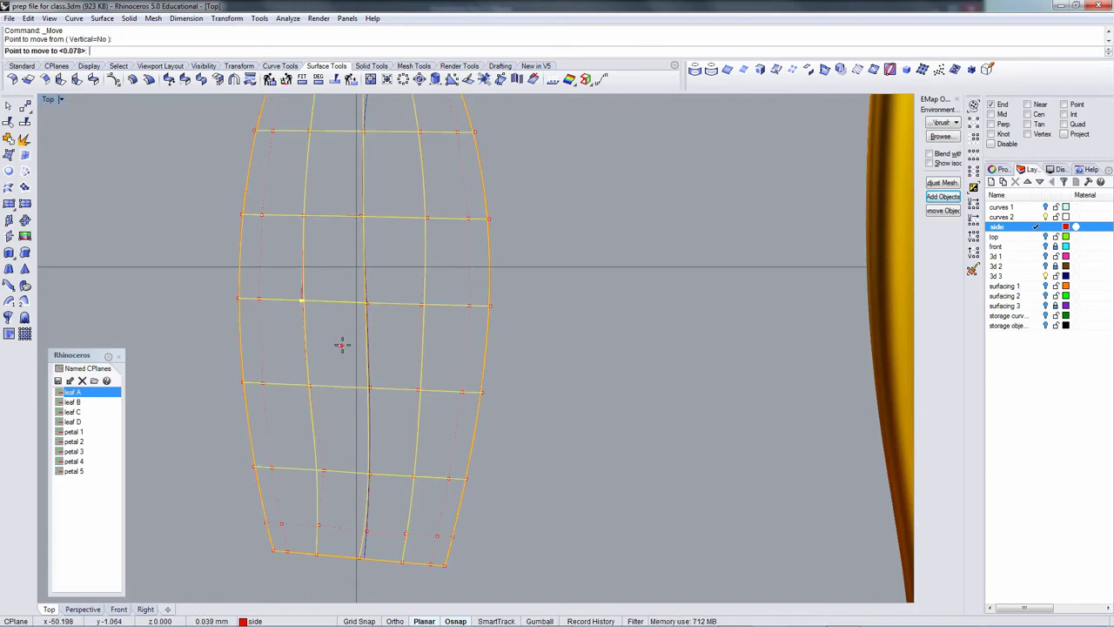
pyautogui.click(352, 343)
pyautogui.press('Return')
pyautogui.click(351, 353)
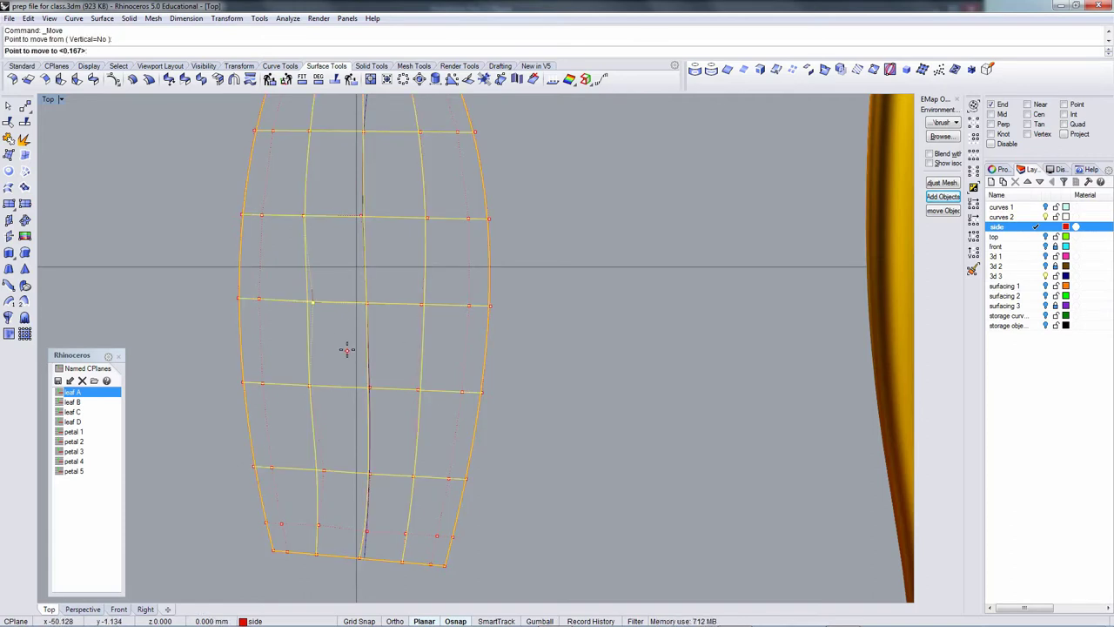
pyautogui.click(346, 349)
# Move the left inner column's point in the third interior row about 0.09 mm toward the centre line.
pyautogui.click(310, 386)
pyautogui.press('Return')
pyautogui.click(343, 407)
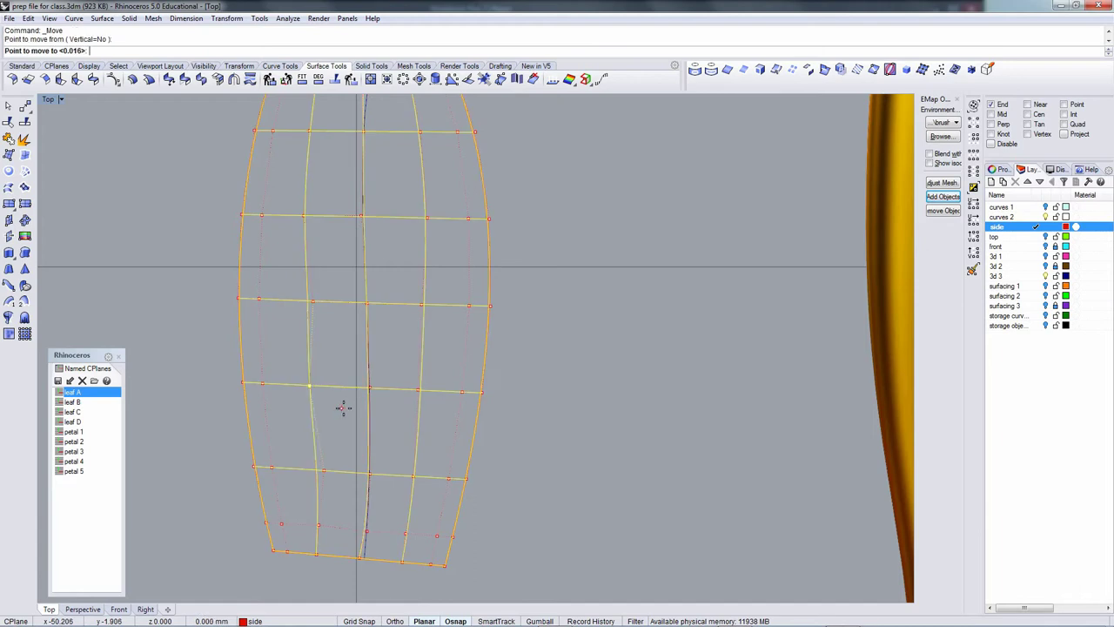
pyautogui.click(348, 412)
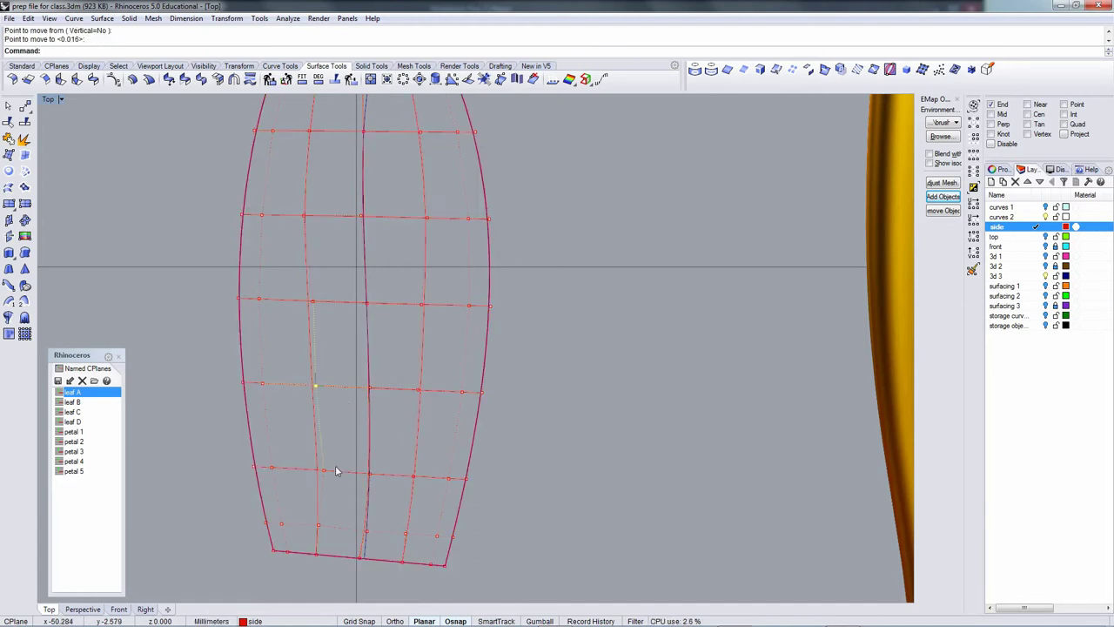
# Move the left inner column's points in the fifth and sixth interior rows slightly toward the centre line.
pyautogui.moveTo(358, 398); pyautogui.dragTo(343, 493, button='right')
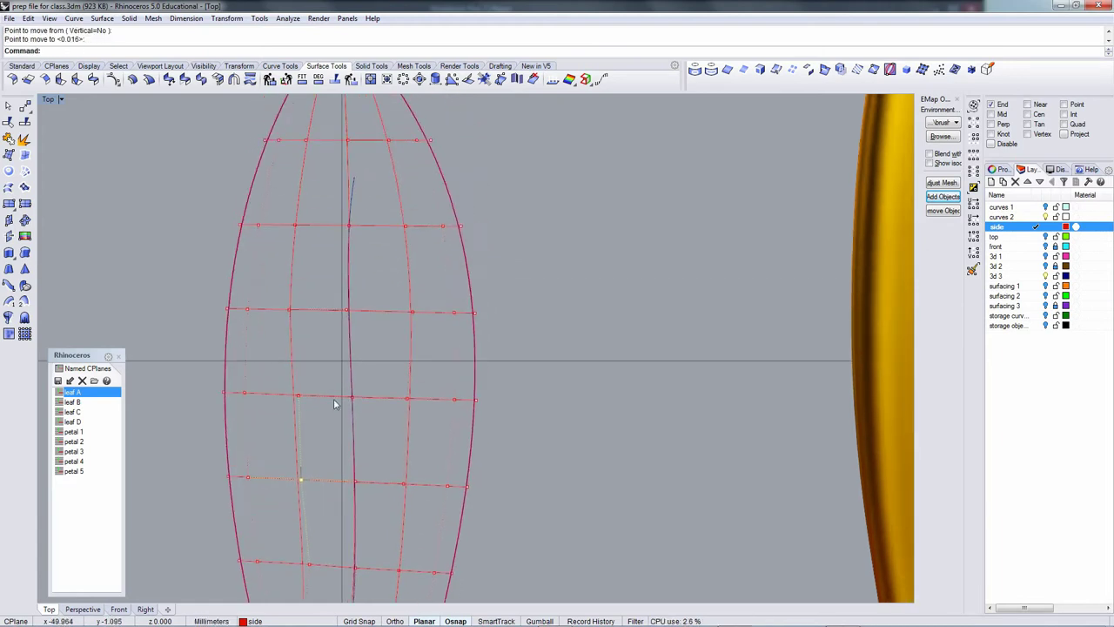
pyautogui.click(291, 311)
pyautogui.write('m')
pyautogui.press('Return')
pyautogui.click(317, 337)
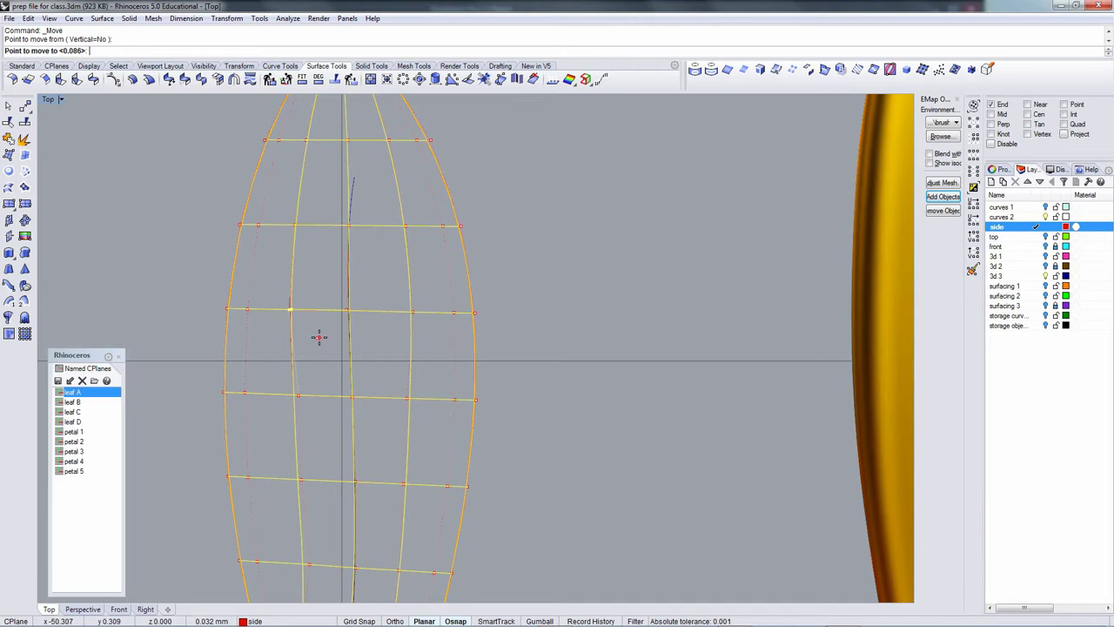
pyautogui.click(320, 337)
pyautogui.moveTo(374, 306); pyautogui.dragTo(366, 389, button='right')
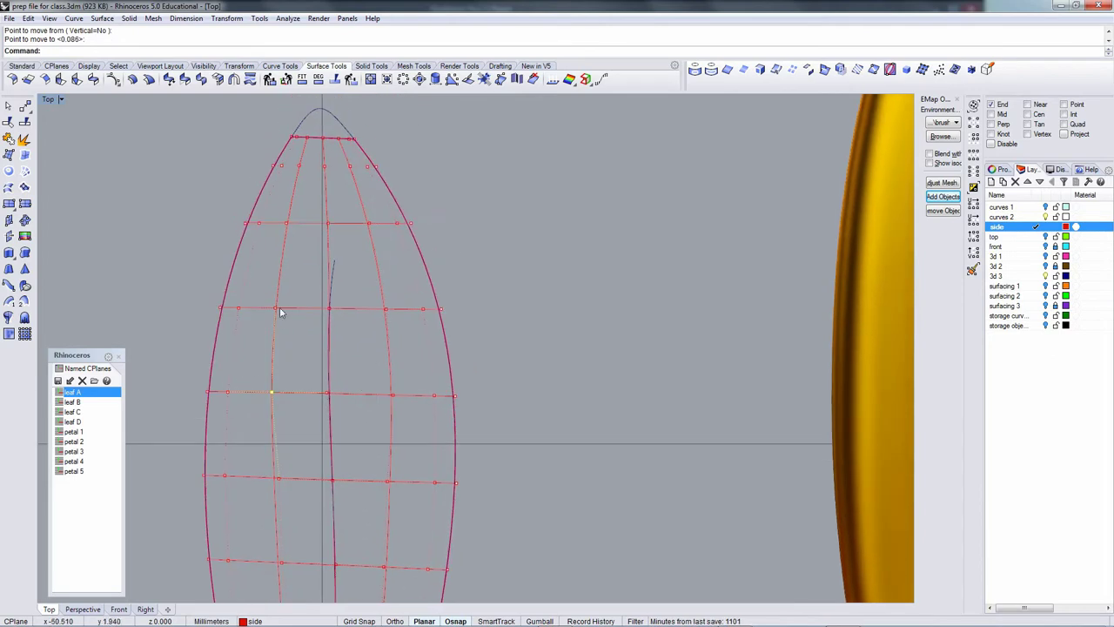
pyautogui.click(276, 308)
pyautogui.press('Return')
pyautogui.click(295, 336)
pyautogui.click(299, 337)
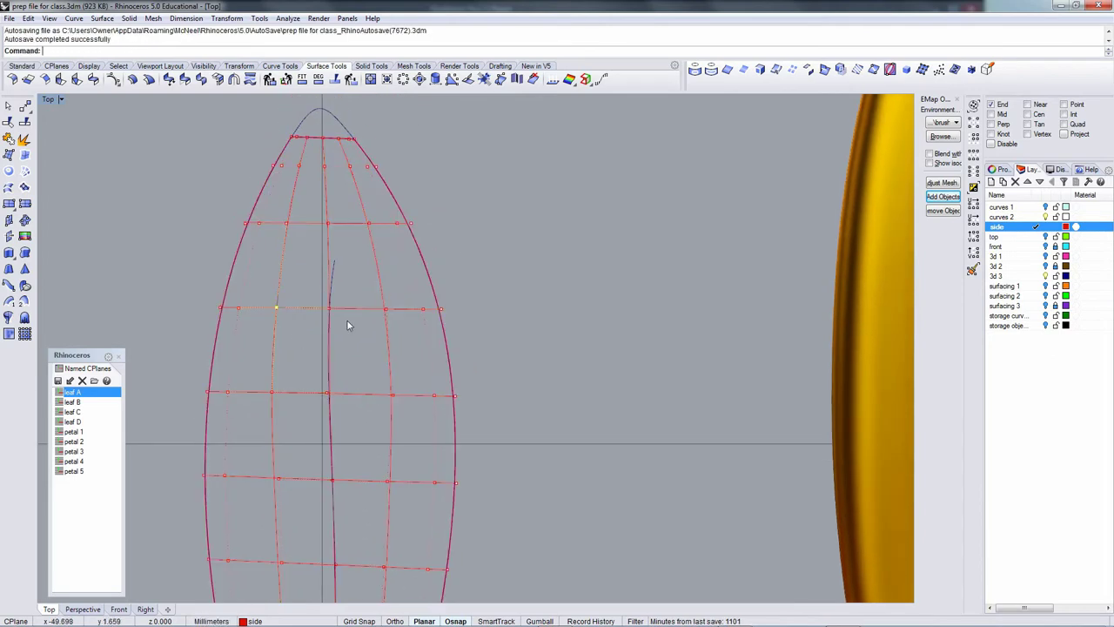
# Insert a symmetrical pair of U-direction knots in the top surface, one close to each side of the centre vein.
pyautogui.scroll(-3, 340, 330)
pyautogui.scroll(1, 339, 330)
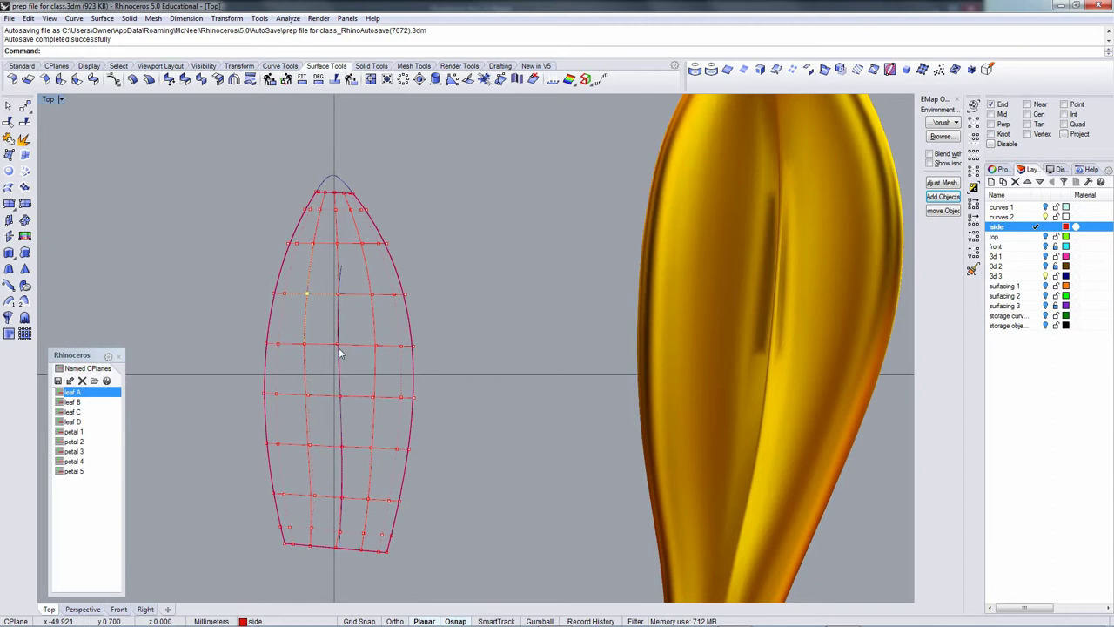
pyautogui.moveTo(370, 483); pyautogui.dragTo(342, 448, button='right')
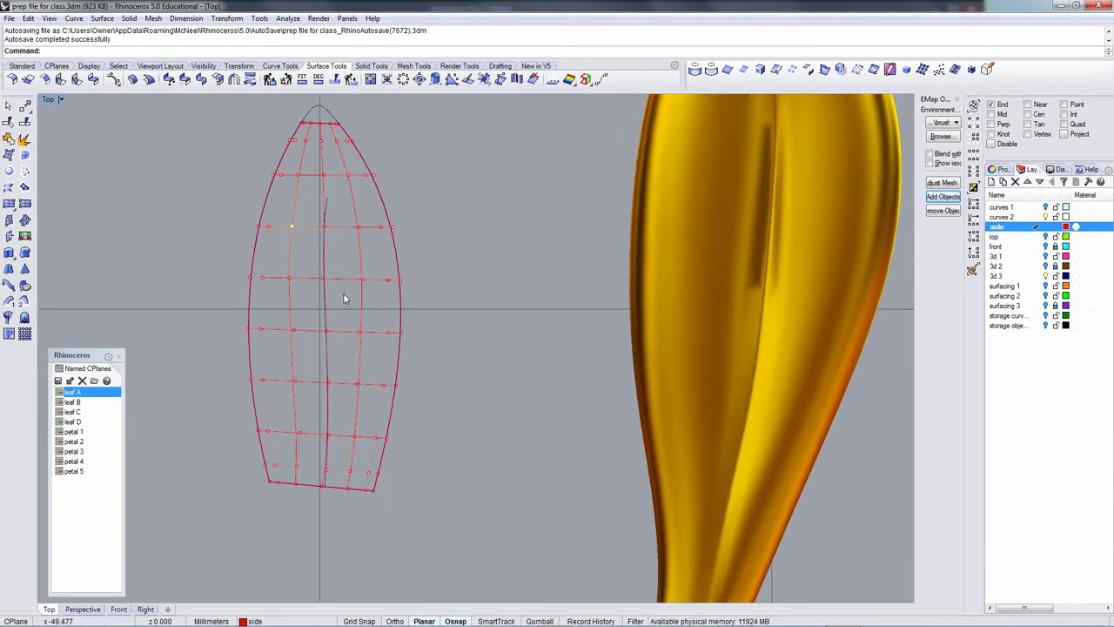
pyautogui.click(102, 19)
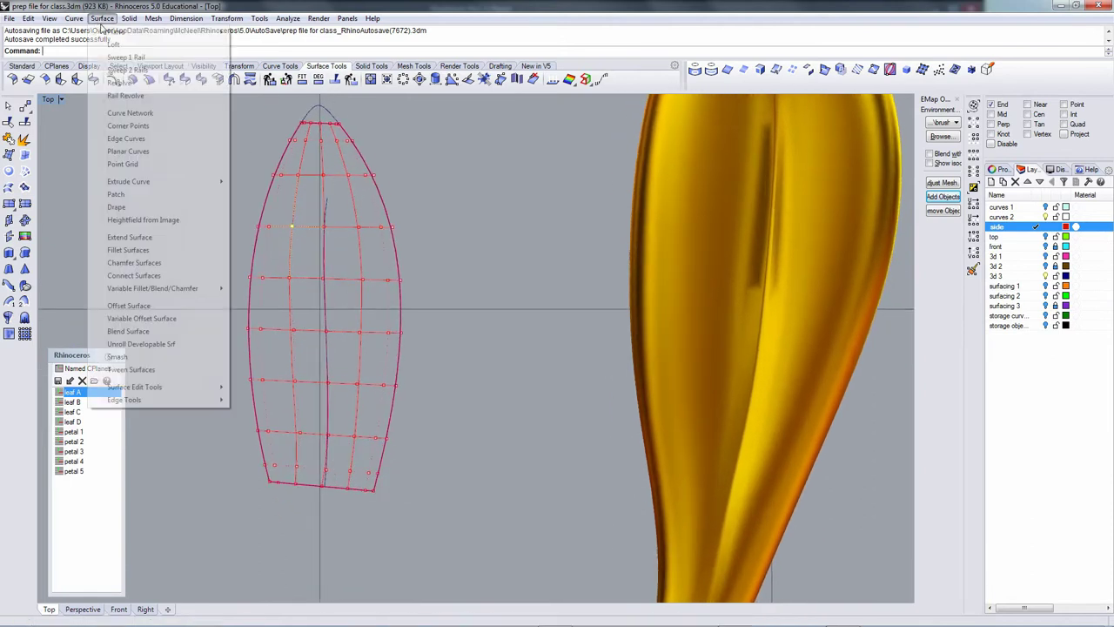
pyautogui.moveTo(155, 388)
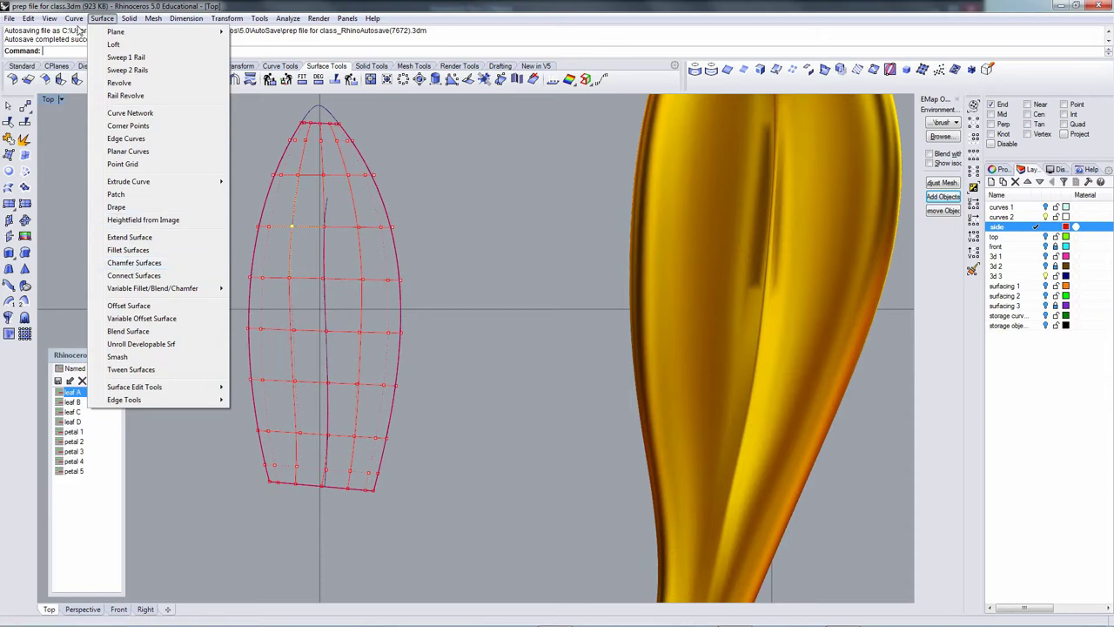
pyautogui.moveTo(29, 18)
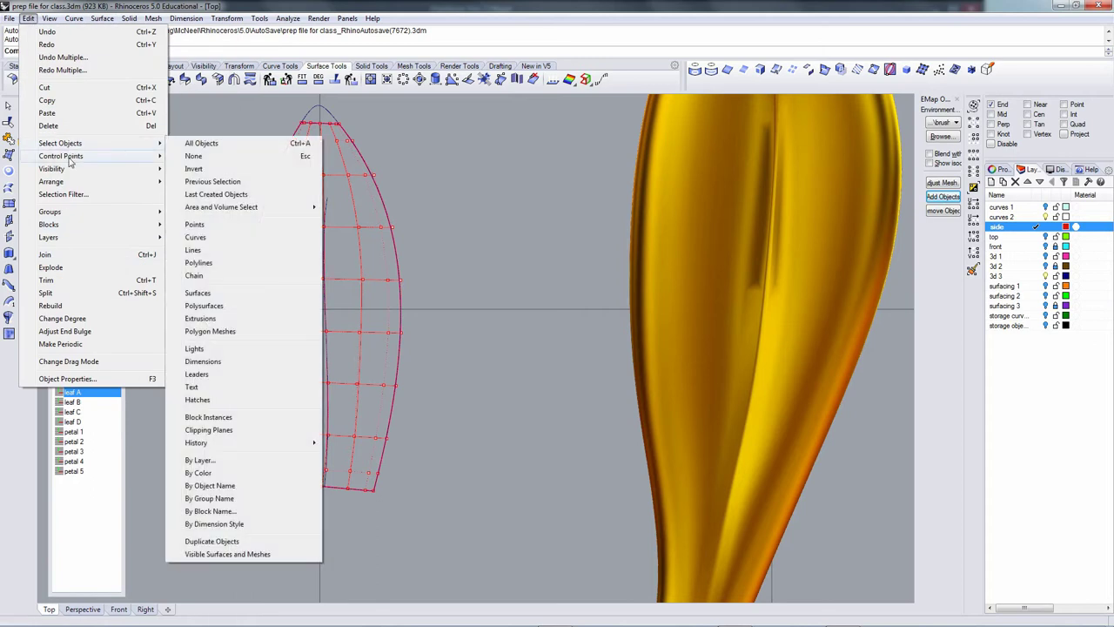
pyautogui.moveTo(60, 156)
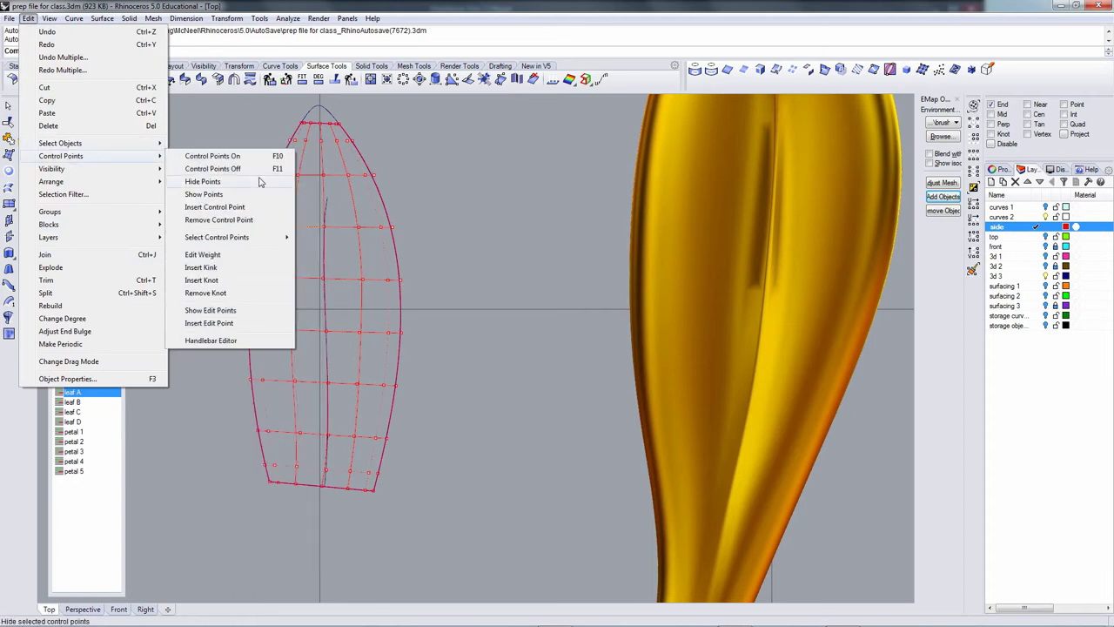
pyautogui.click(201, 280)
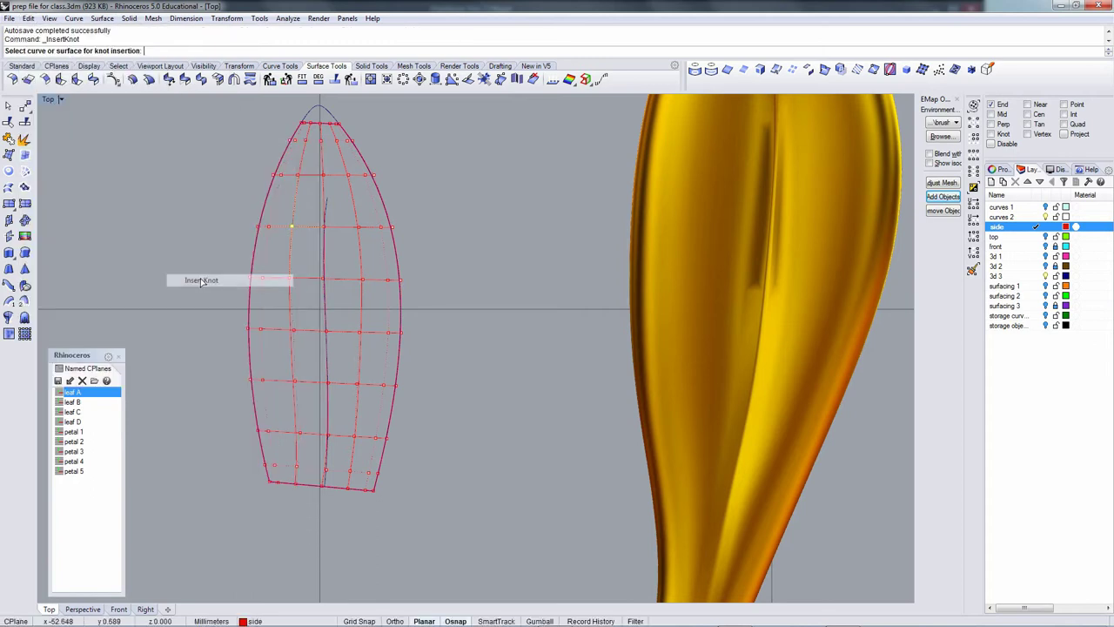
pyautogui.click(361, 316)
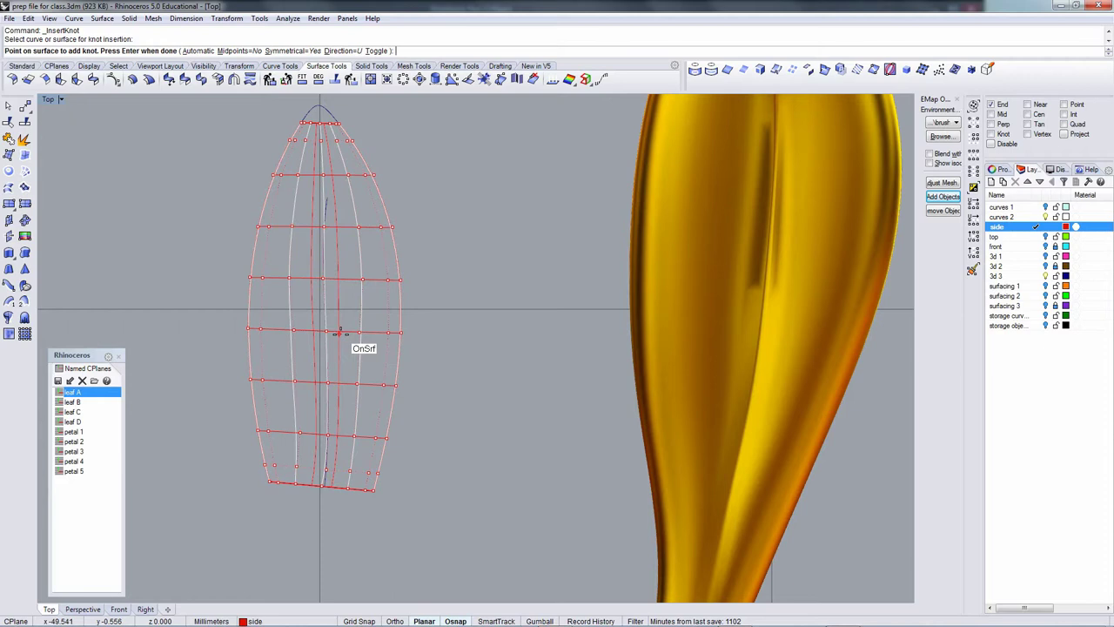
pyautogui.click(339, 334)
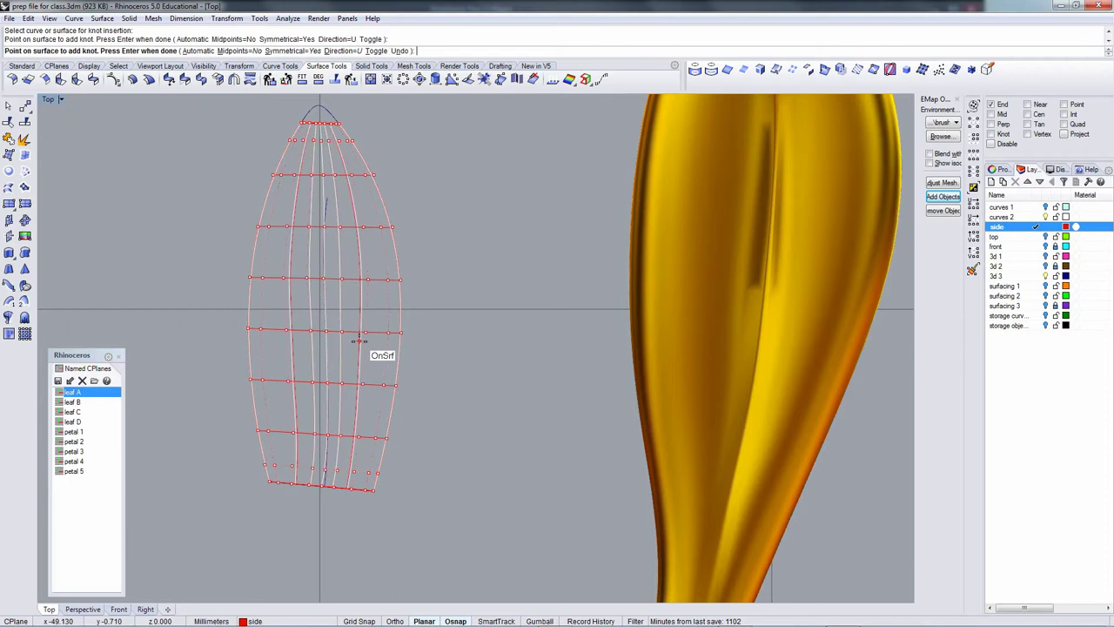
# Insert two V-direction knots across the surface near the upper end of the vein curve, with Symmetrical set to No.
pyautogui.write('t')
pyautogui.press('Return')
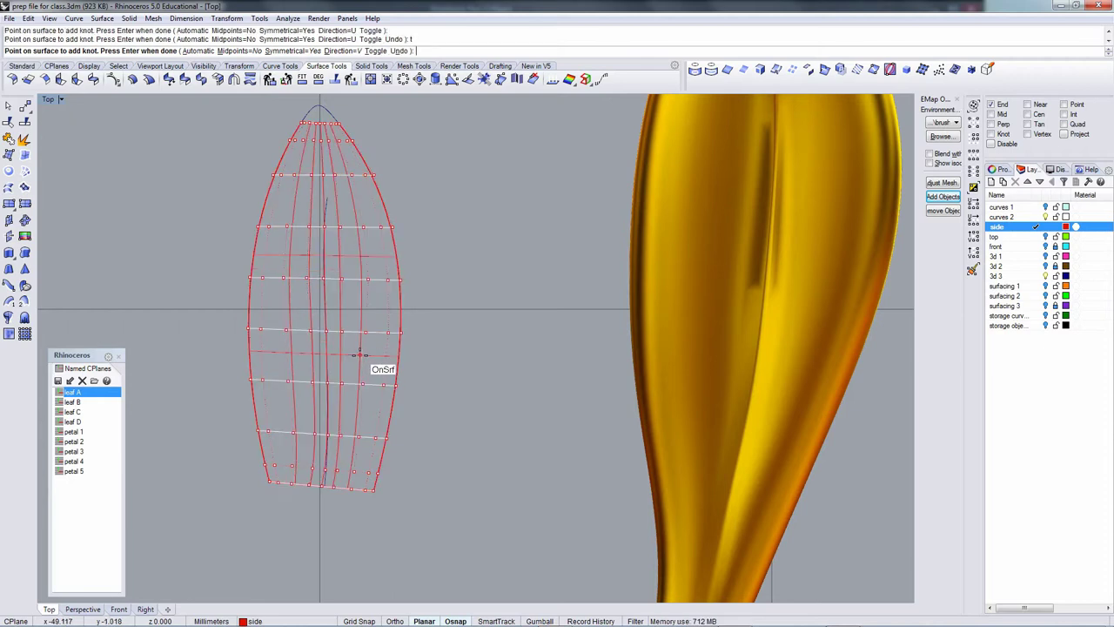
pyautogui.write('s')
pyautogui.press('Return')
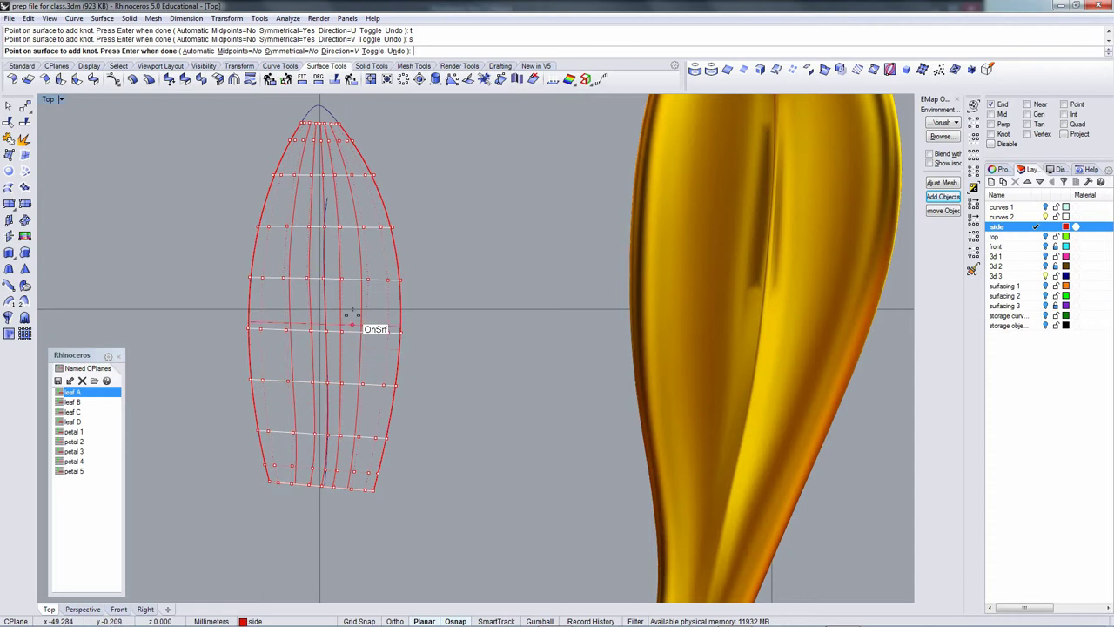
pyautogui.click(358, 200)
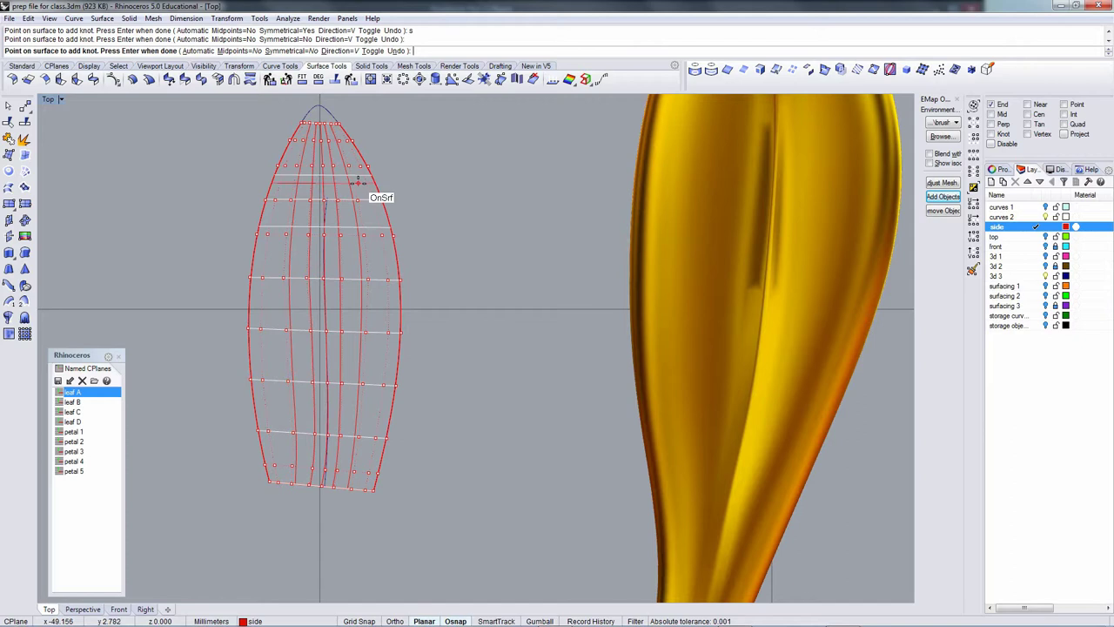
pyautogui.click(357, 183)
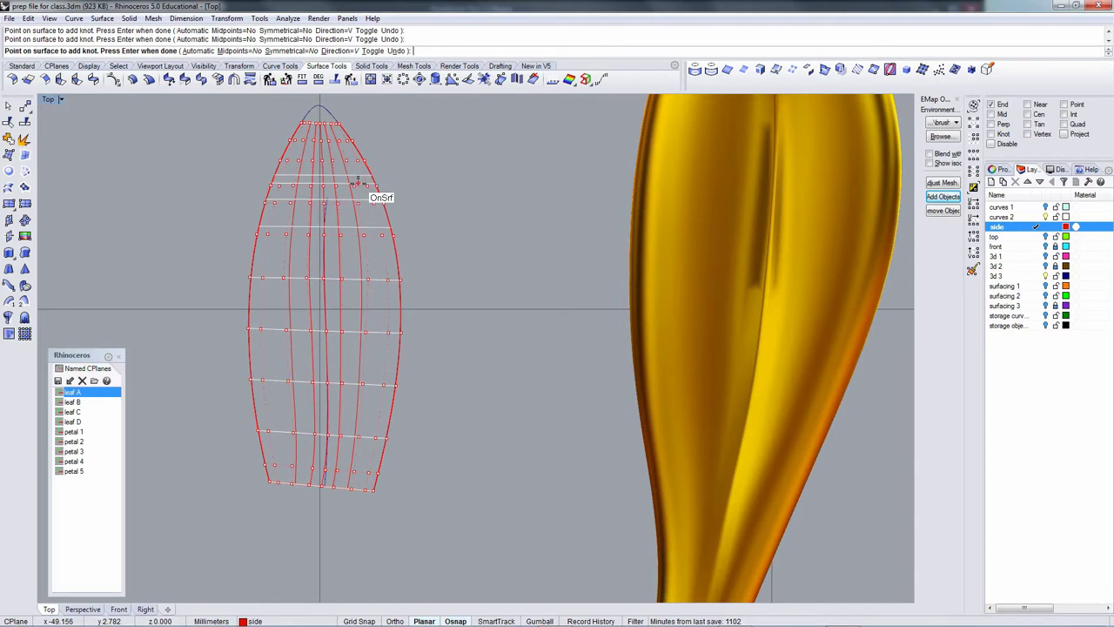
pyautogui.press('Return')
# Move the centre points of the third and fourth interior rows from the tip about 0.07 mm right toward the vein curve.
pyautogui.scroll(5, 364, 270)
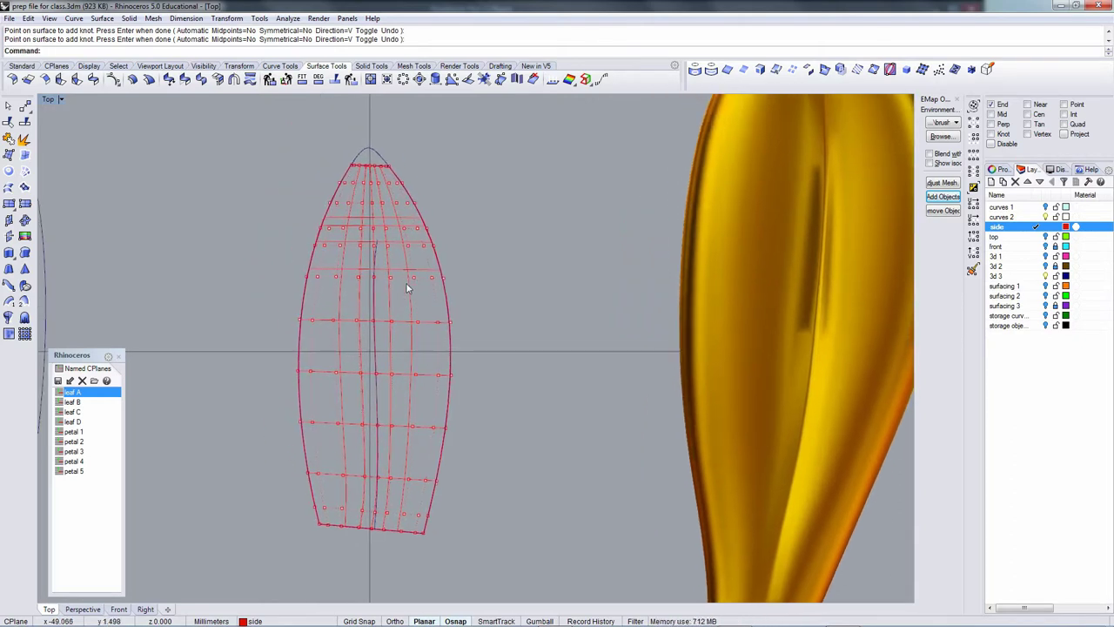
pyautogui.scroll(-2, 338, 330)
pyautogui.scroll(2, 337, 330)
pyautogui.click(284, 288)
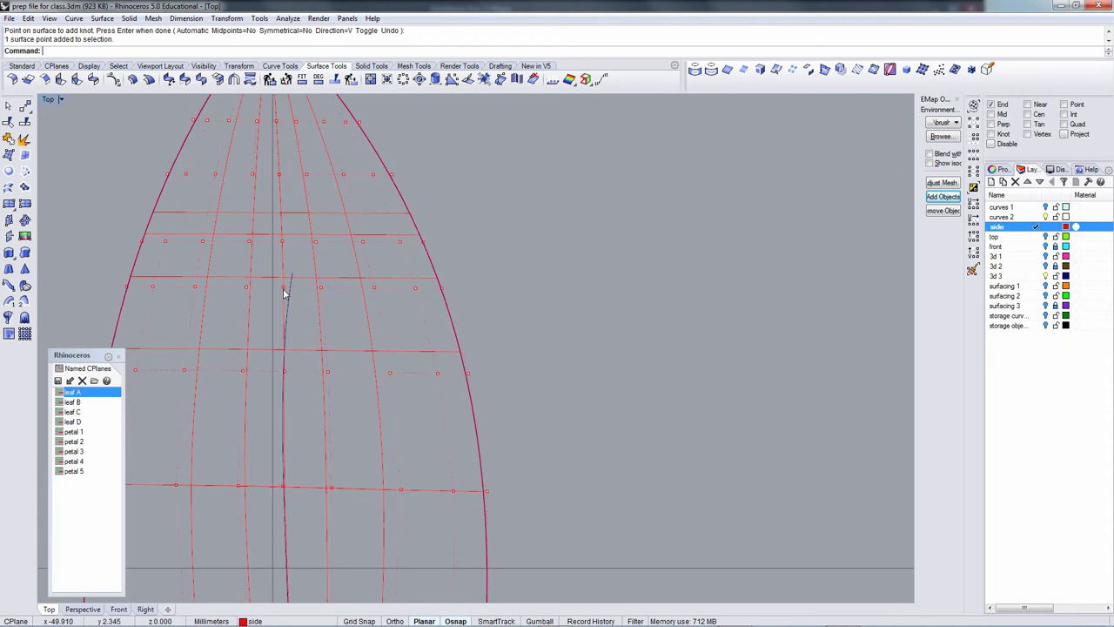
pyautogui.write('m')
pyautogui.press('Return')
pyautogui.click(491, 284)
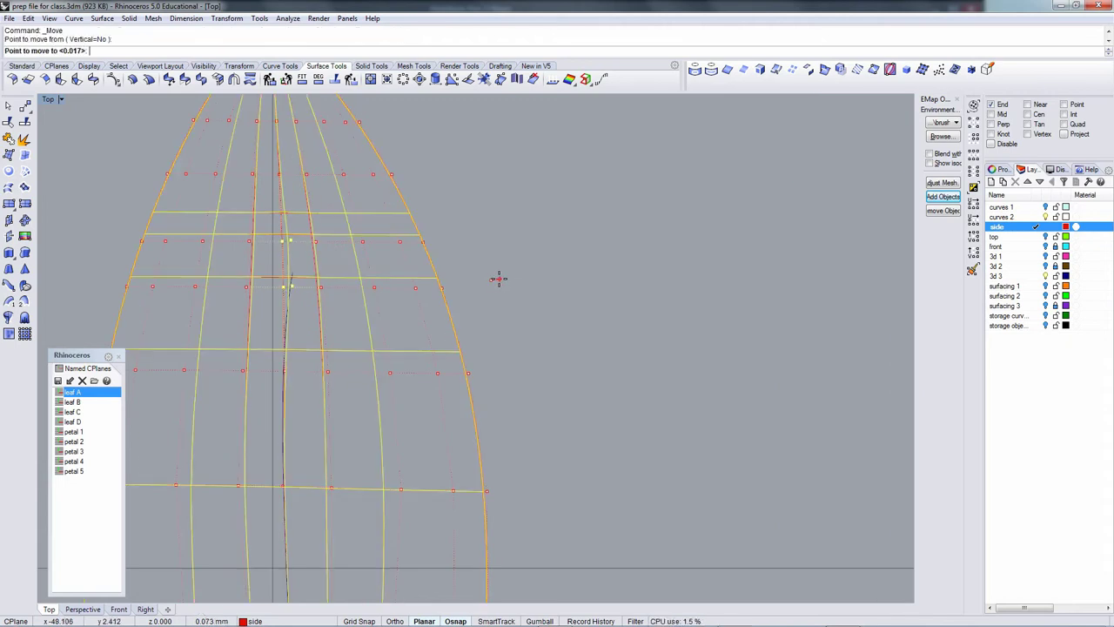
pyautogui.click(499, 280)
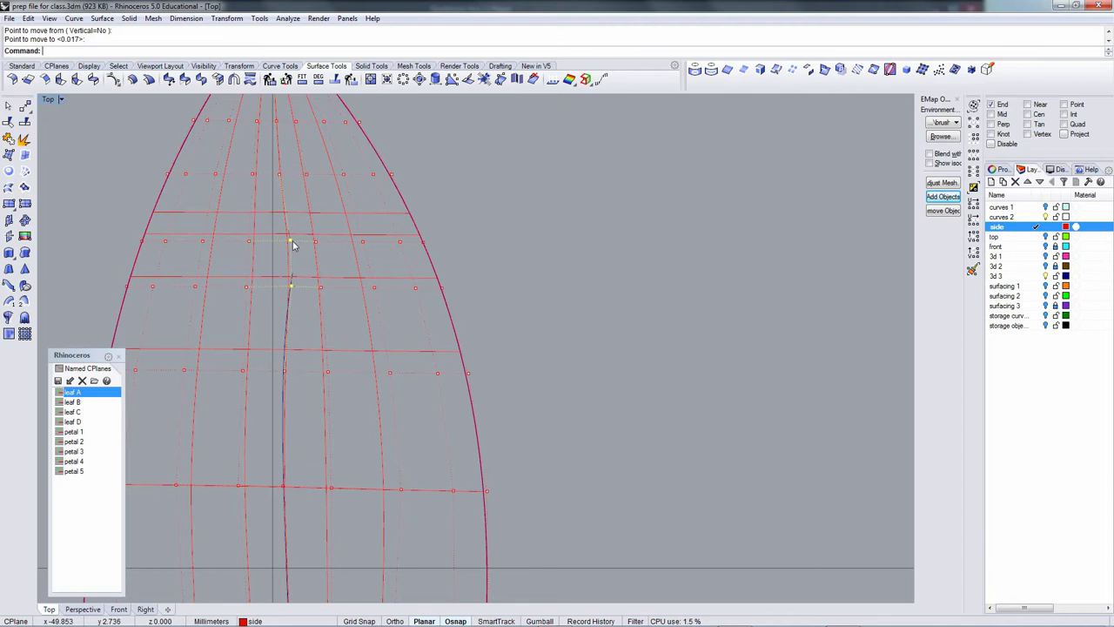
# Move the centre points of the third and second interior rows from the tip about 0.06 and 0.07 mm further right.
pyautogui.moveTo(293, 245); pyautogui.dragTo(295, 244)
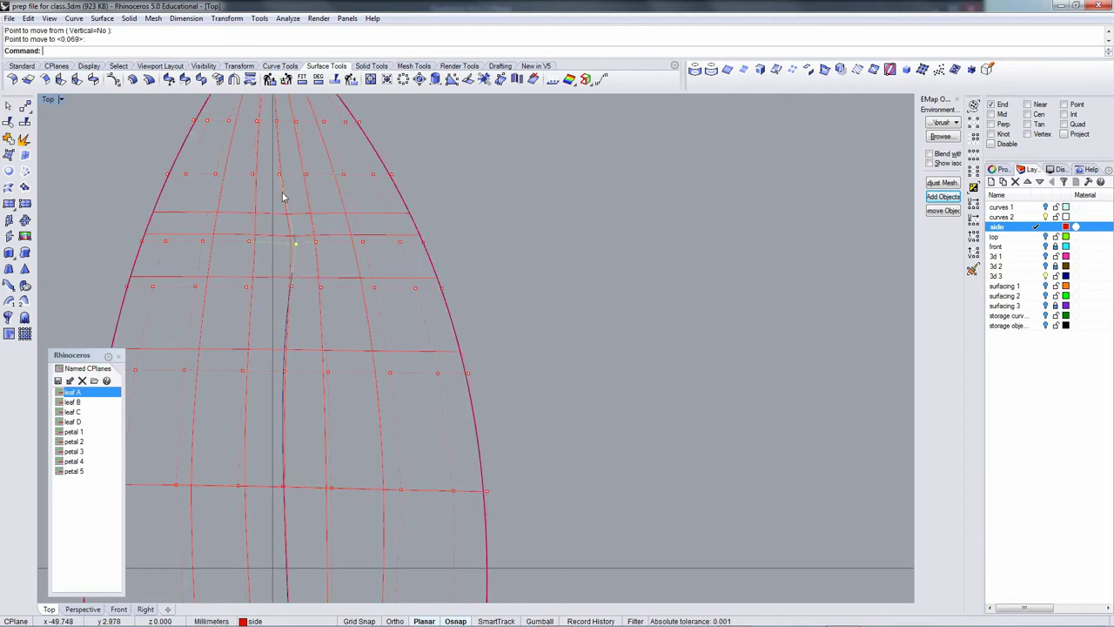
pyautogui.moveTo(281, 178); pyautogui.dragTo(286, 175)
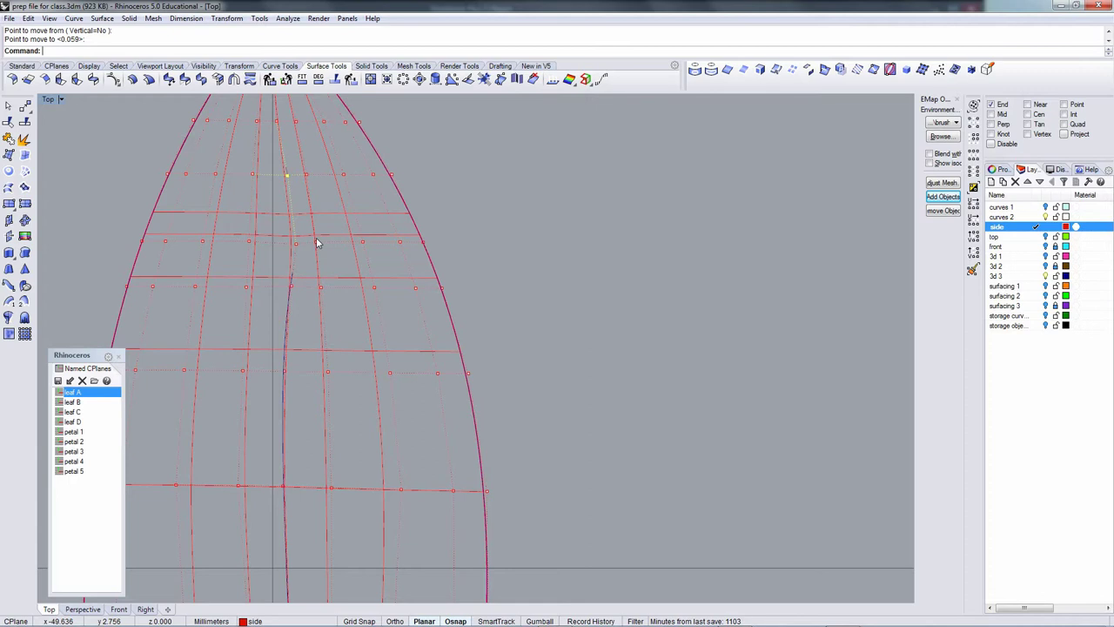
# Move the points just right of centre in the third and fourth rows from the tip about 0.11 and 0.08 mm right.
pyautogui.moveTo(318, 243); pyautogui.dragTo(511, 277)
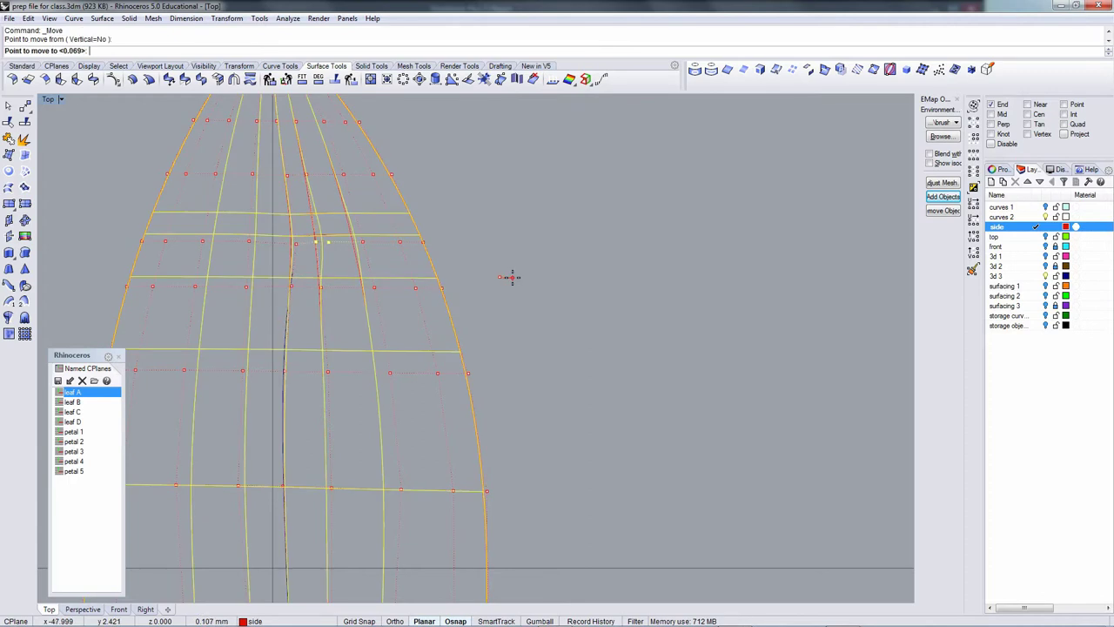
pyautogui.press('Escape')
pyautogui.moveTo(318, 291); pyautogui.dragTo(518, 313)
pyautogui.press('Escape')
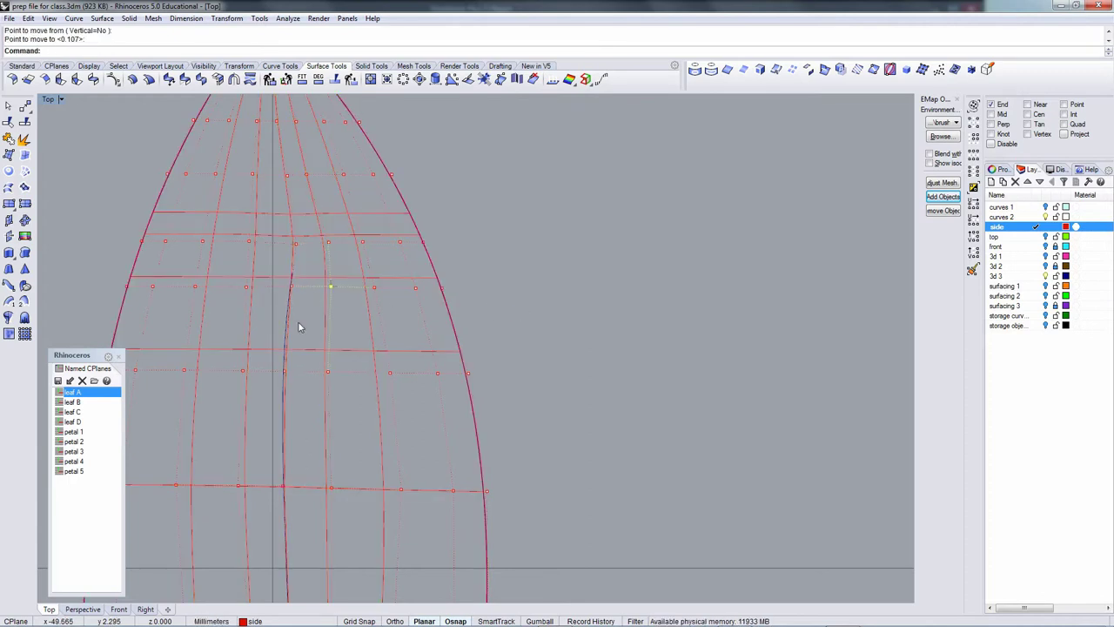
# Move the centre point of the fifth row from the tip about 0.02 mm left and the third row's about 0.015 mm right.
pyautogui.moveTo(284, 373); pyautogui.dragTo(538, 346)
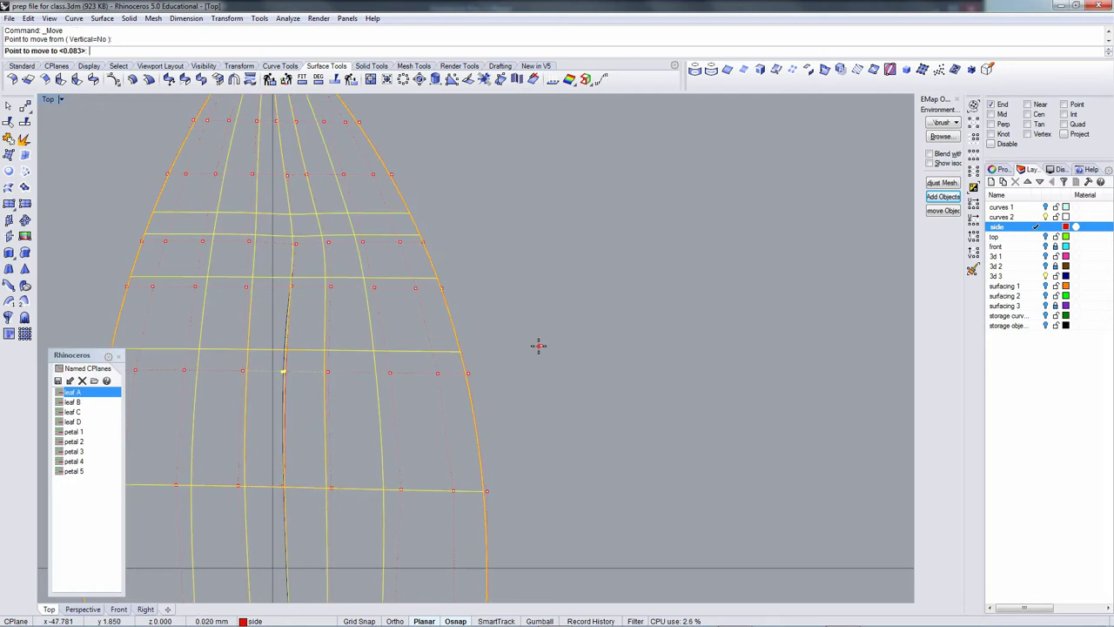
pyautogui.press('Escape')
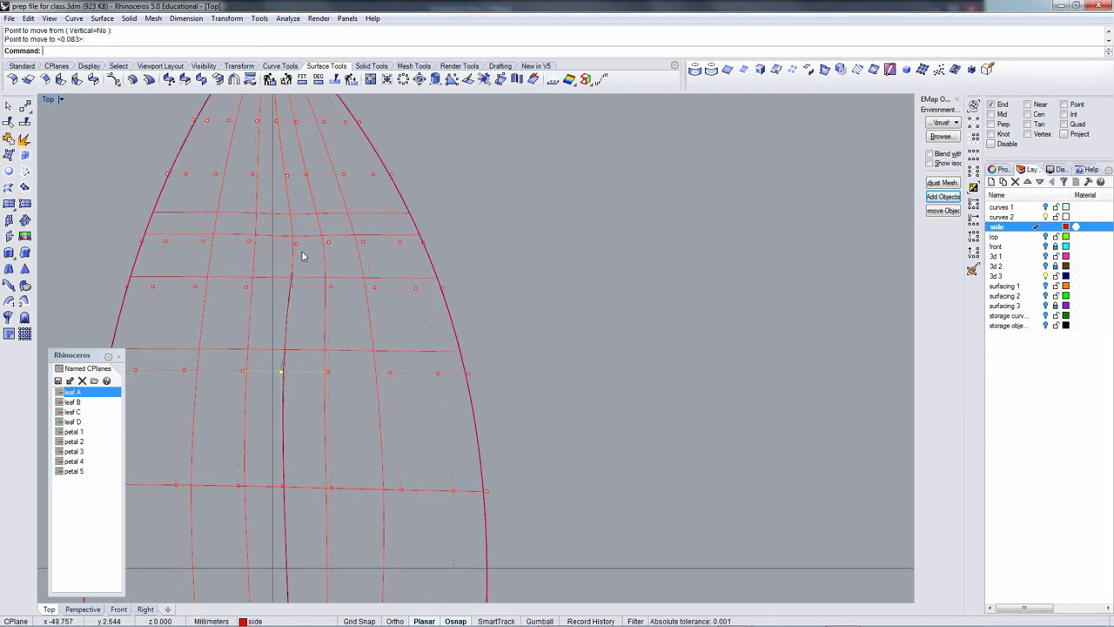
pyautogui.moveTo(296, 247); pyautogui.dragTo(504, 279)
# Move the points just left of centre in the third and fourth rows from the tip right, the third row's by about 0.08 mm.
pyautogui.moveTo(250, 242); pyautogui.dragTo(521, 281)
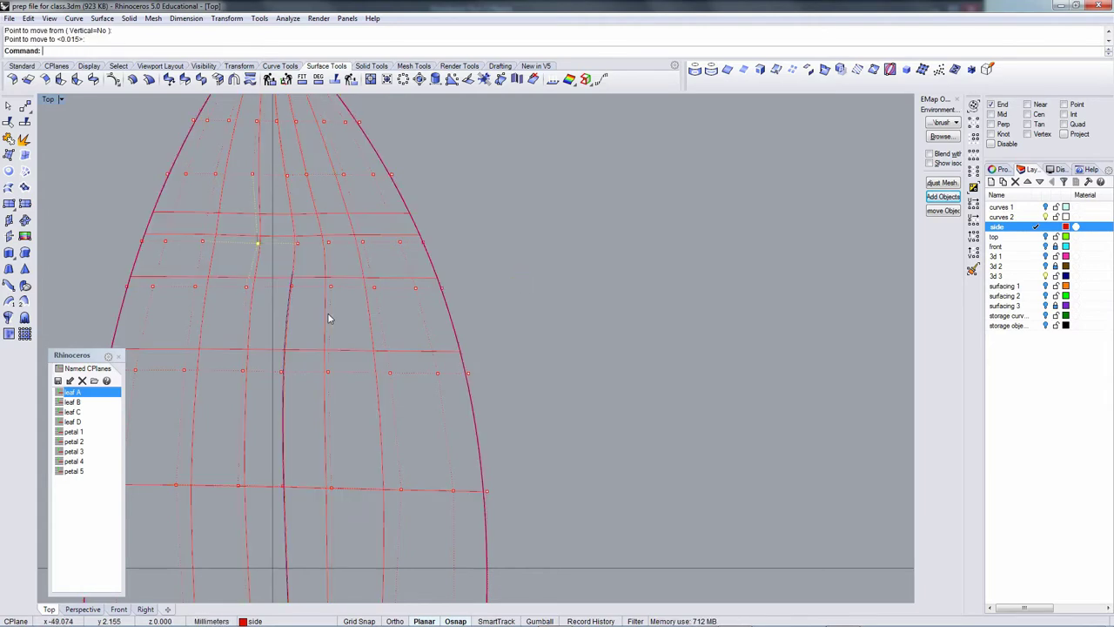
pyautogui.moveTo(248, 289); pyautogui.dragTo(482, 303)
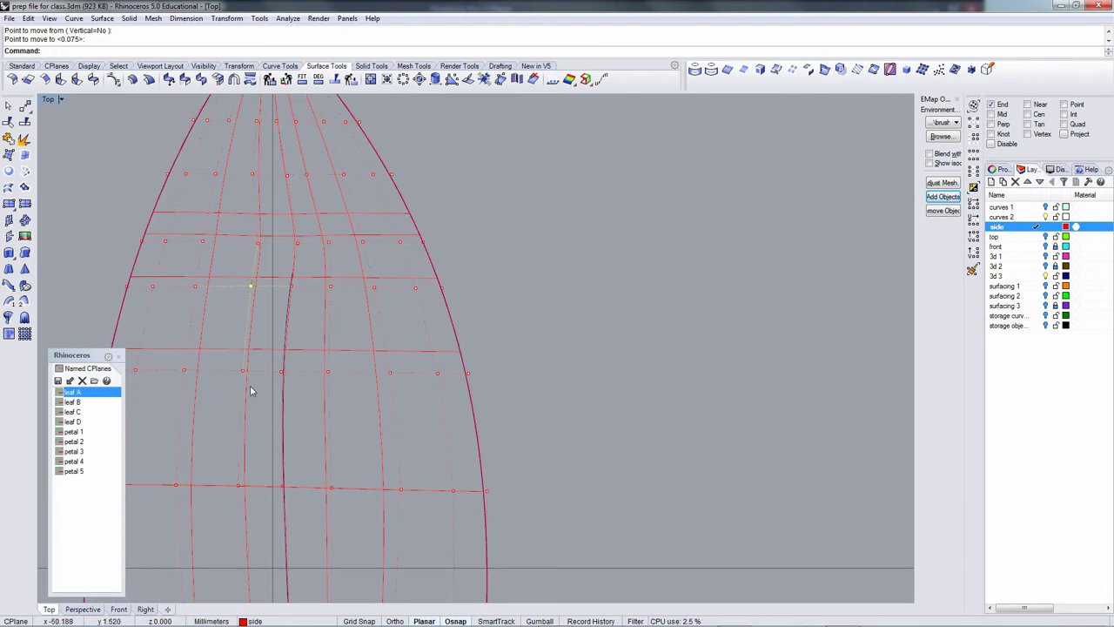
pyautogui.scroll(-5, 294, 388)
pyautogui.scroll(-2, 309, 312)
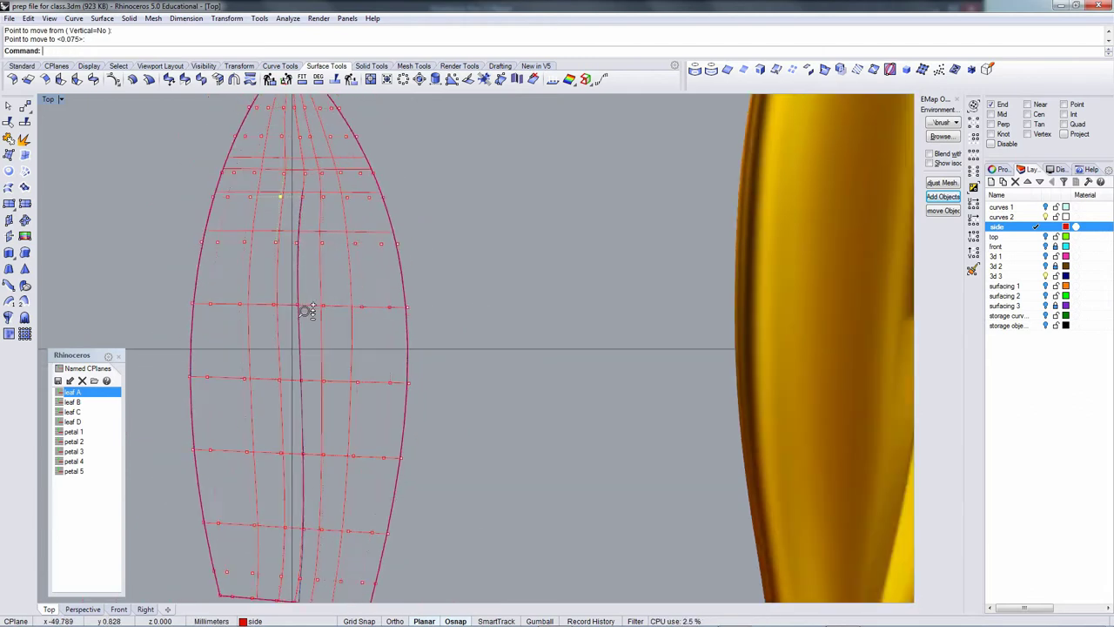
pyautogui.scroll(-3, 309, 312)
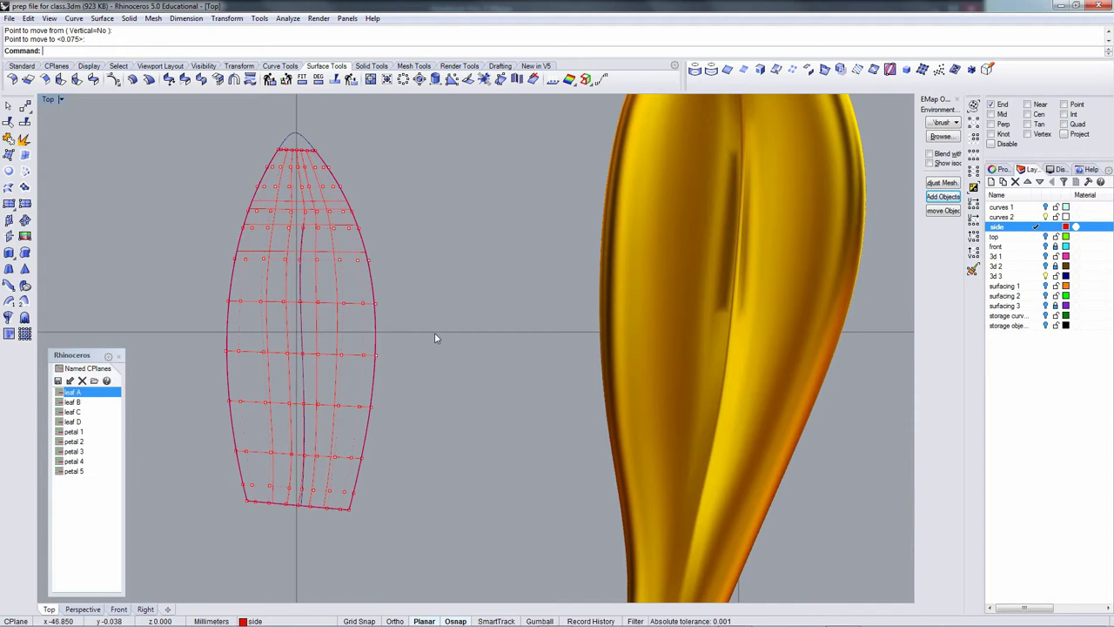
# Match the leaf top surface's left long edge to the left side wall's upper edge with tangency continuity, preserving tangency at the other end.
pyautogui.hotkey('ctrl', 'F4')
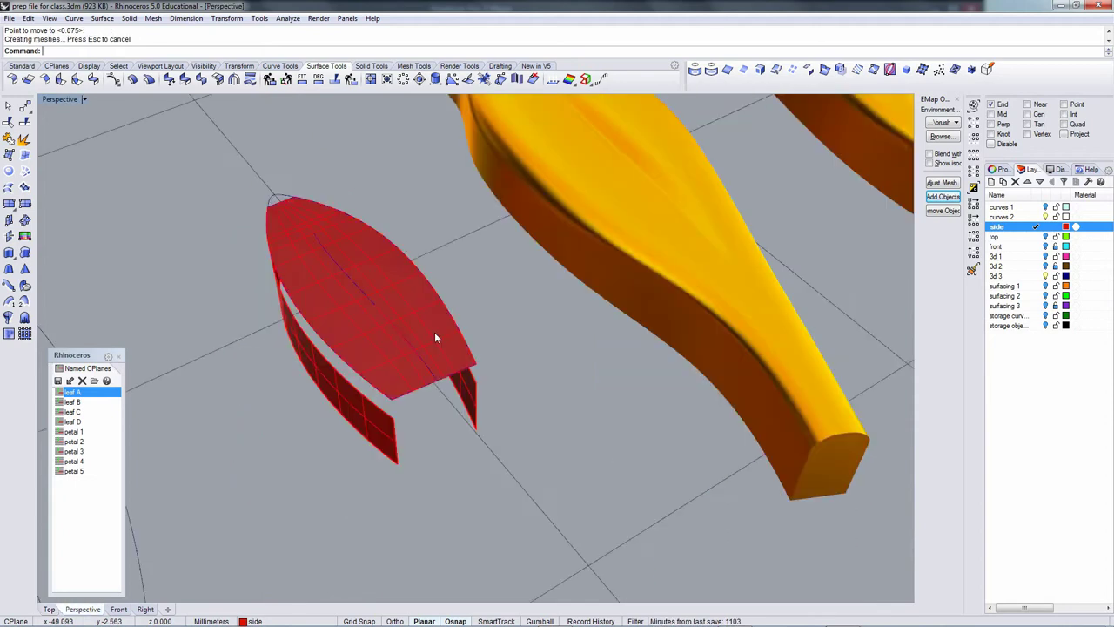
pyautogui.moveTo(434, 331); pyautogui.dragTo(442, 323, button='right')
pyautogui.scroll(5, 347, 292)
pyautogui.moveTo(347, 296); pyautogui.dragTo(103, 82, button='right')
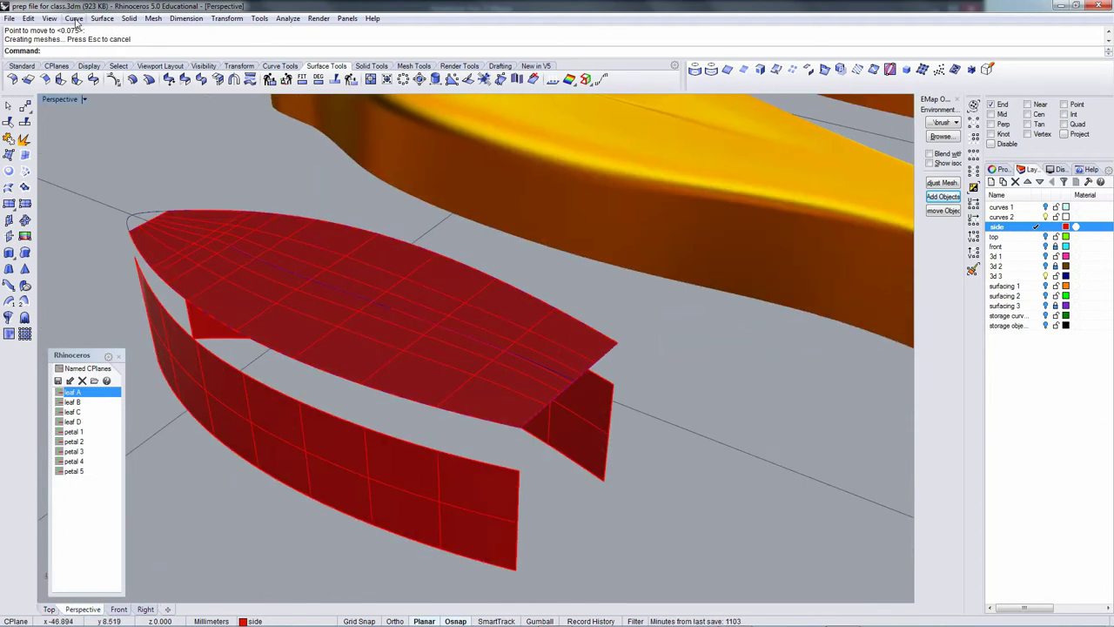
pyautogui.click(102, 19)
pyautogui.moveTo(155, 392)
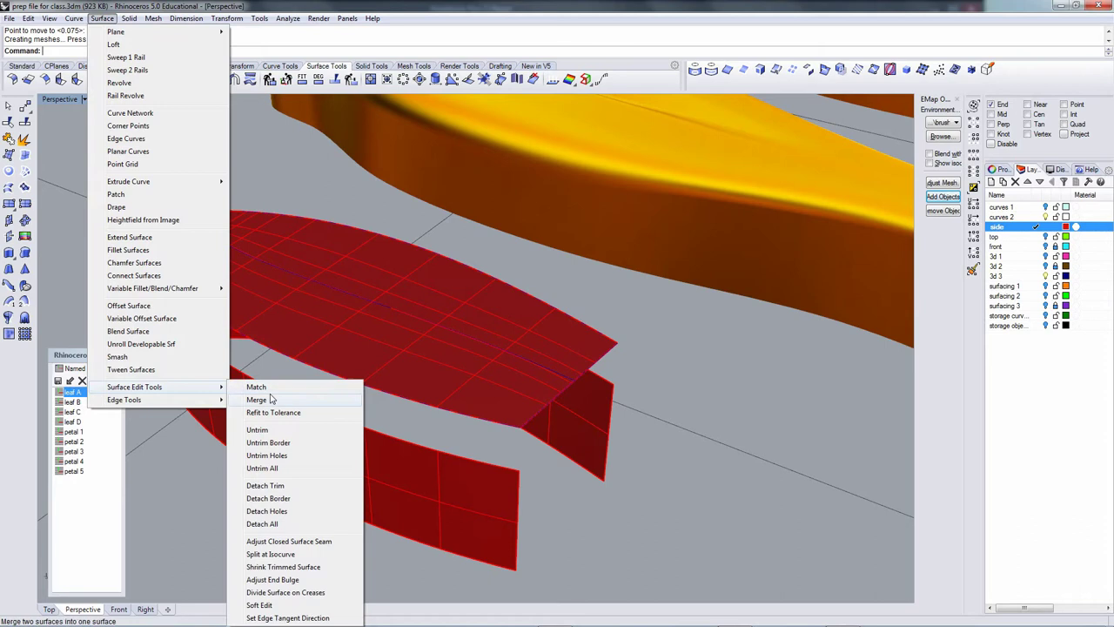
pyautogui.click(329, 398)
pyautogui.click(373, 389)
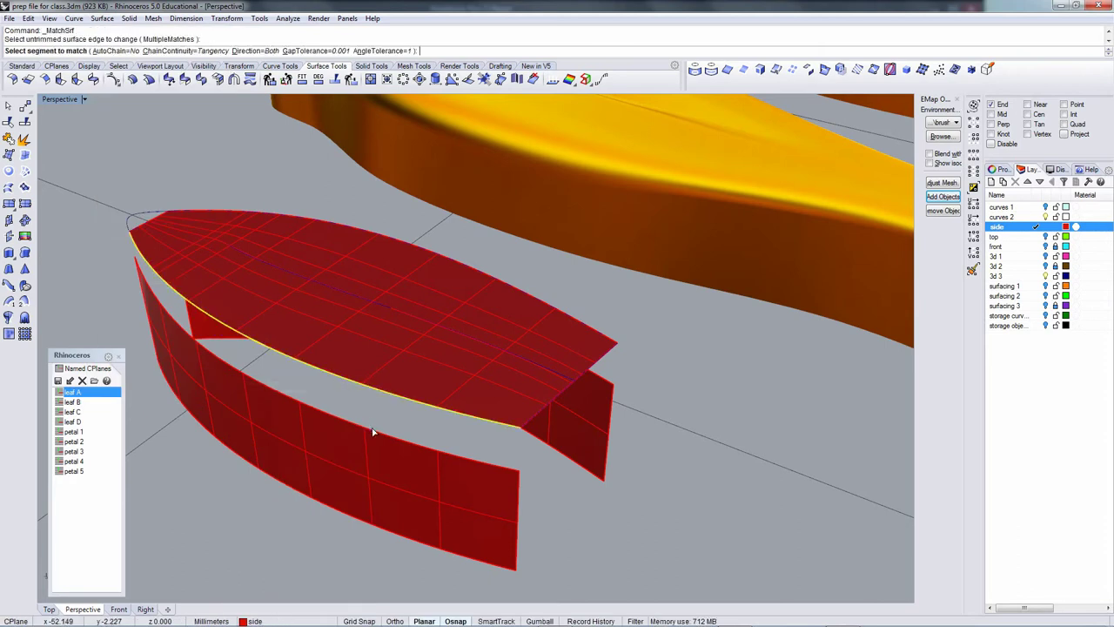
pyautogui.click(373, 431)
pyautogui.press('Return')
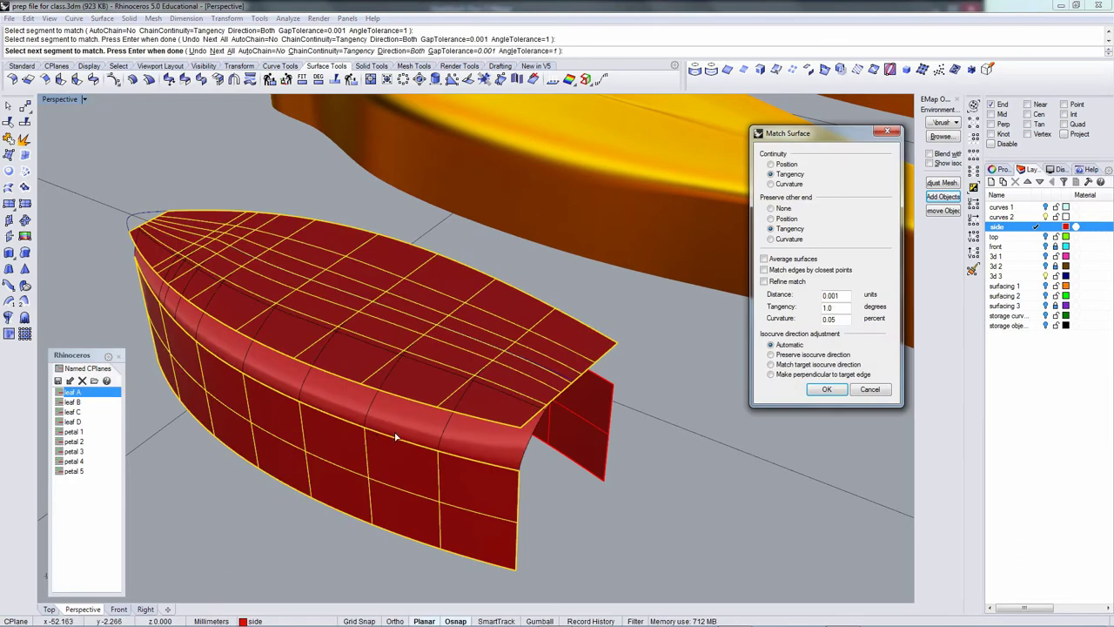
pyautogui.press('Return')
# Match the top surface's right long edge to the right side wall's upper edge with tangency continuity.
pyautogui.moveTo(560, 429); pyautogui.dragTo(470, 413, button='right')
pyautogui.press('Return')
pyautogui.click(541, 363)
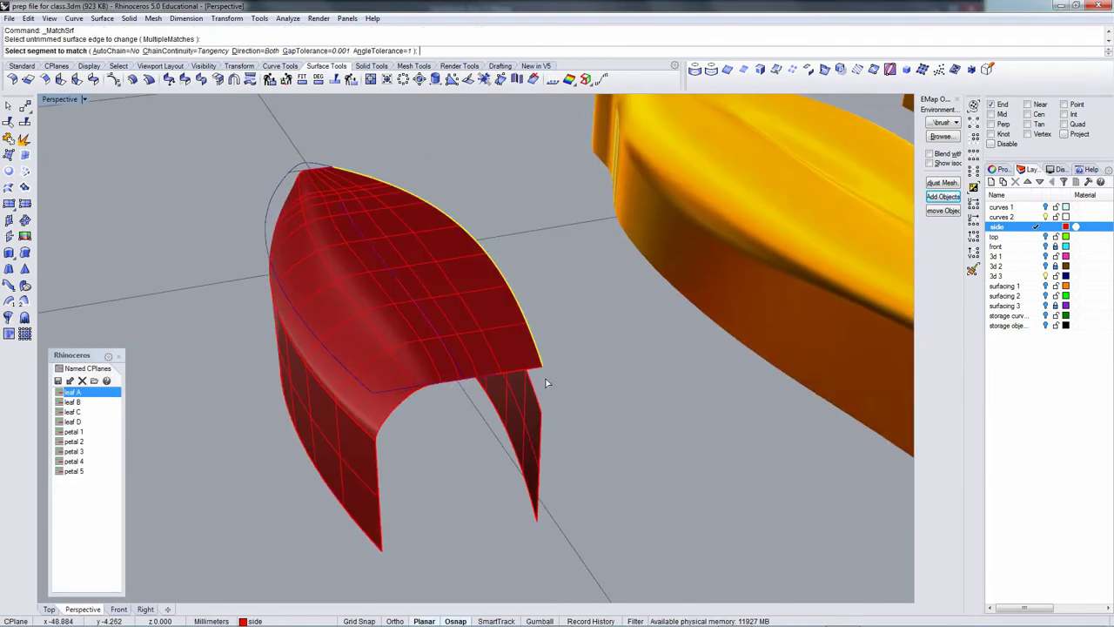
pyautogui.click(540, 397)
pyautogui.press('Return')
pyautogui.press('Return')
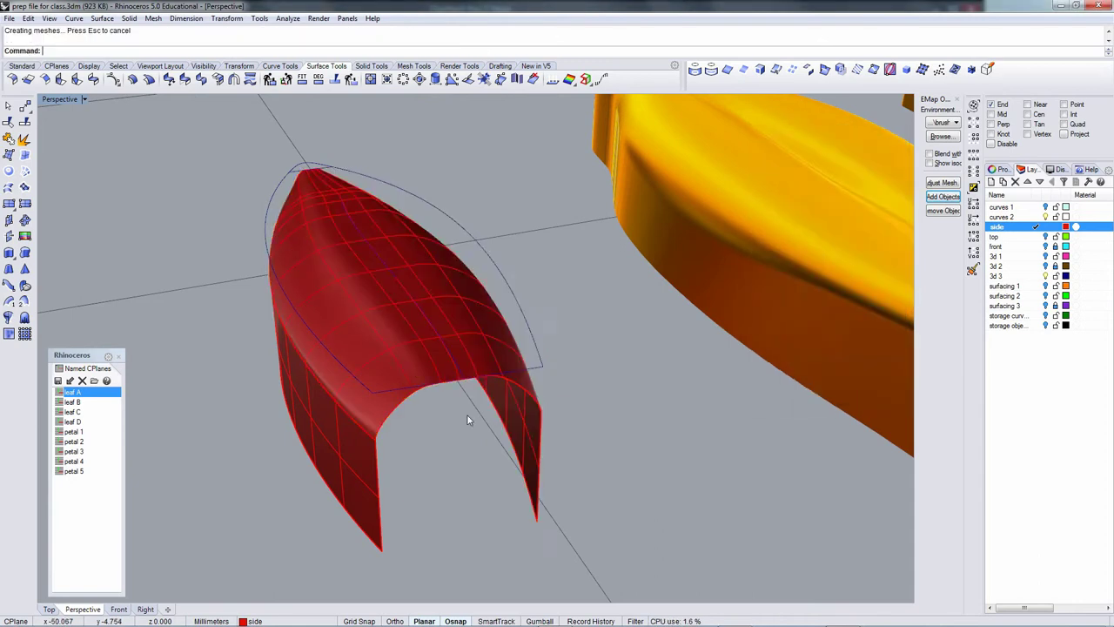
# Using the top surface's control points and the world Front construction plane, raise the second rows from both long edges about 0.26 mm.
pyautogui.moveTo(468, 420); pyautogui.dragTo(430, 398, button='right')
pyautogui.click(487, 370)
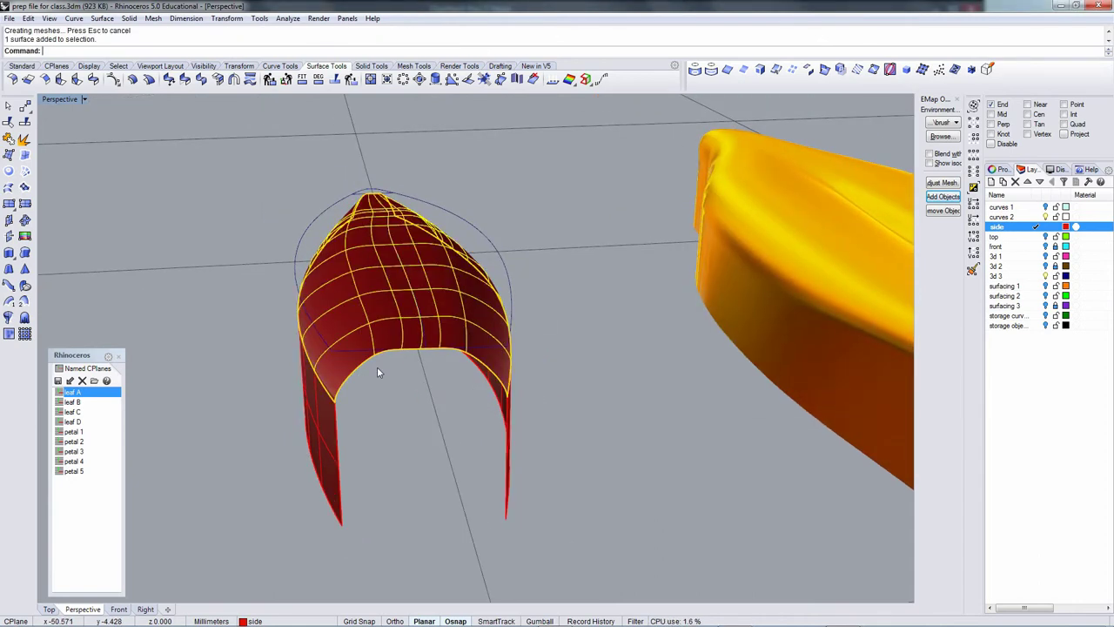
pyautogui.press('F10')
pyautogui.moveTo(359, 374); pyautogui.dragTo(515, 353, button='right')
pyautogui.click(336, 351)
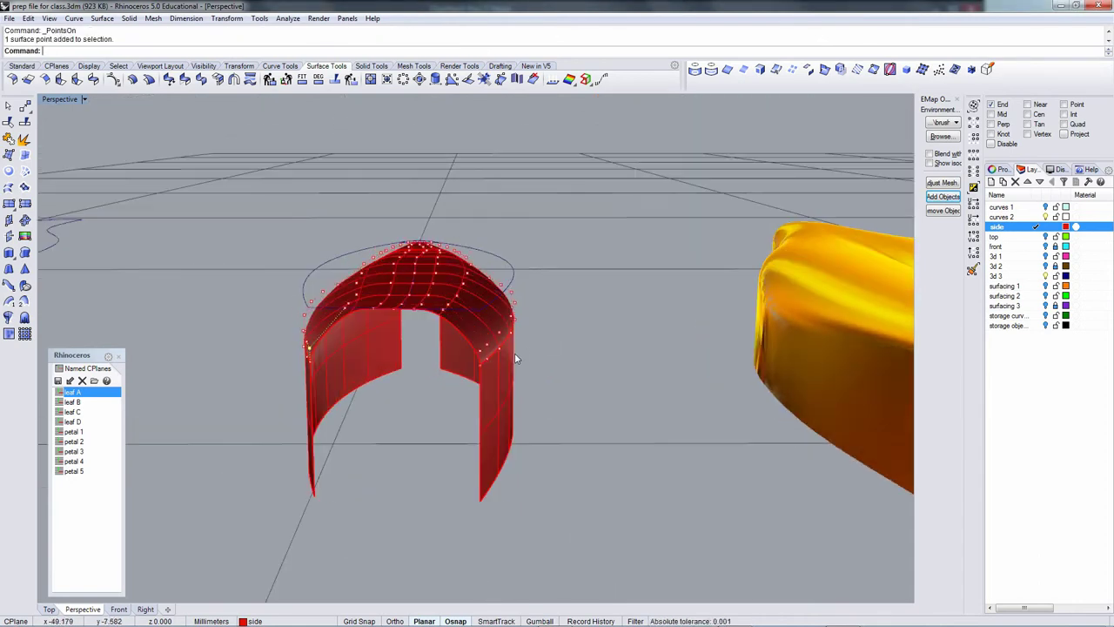
pyautogui.click(975, 156)
pyautogui.moveTo(532, 274); pyautogui.dragTo(525, 260, button='right')
pyautogui.press('F5')
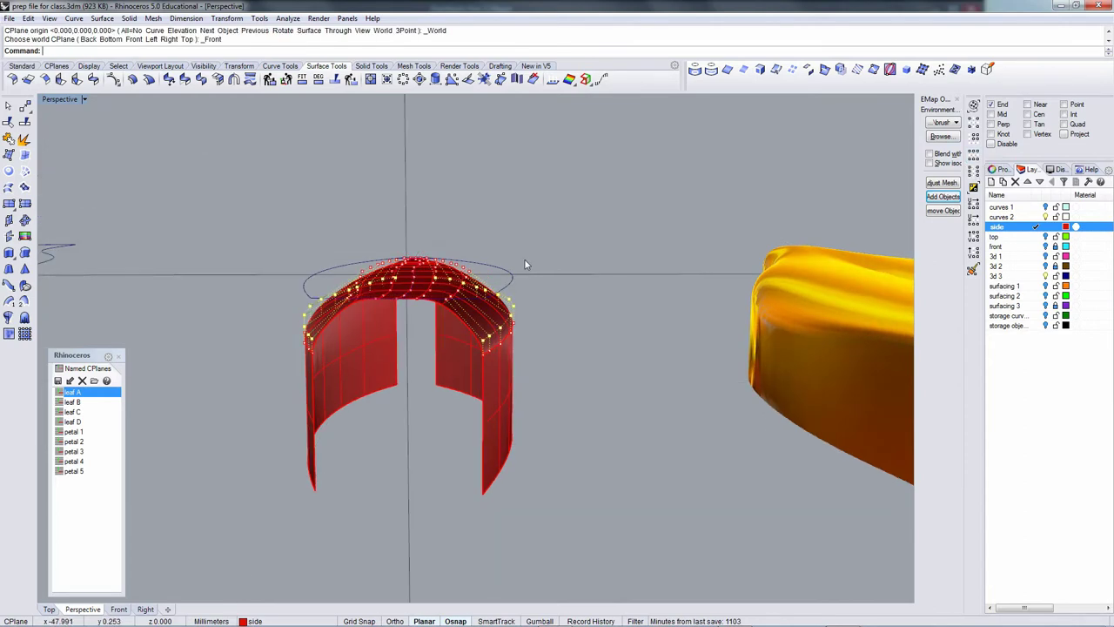
pyautogui.write('m')
pyautogui.press('Return')
pyautogui.click(582, 286)
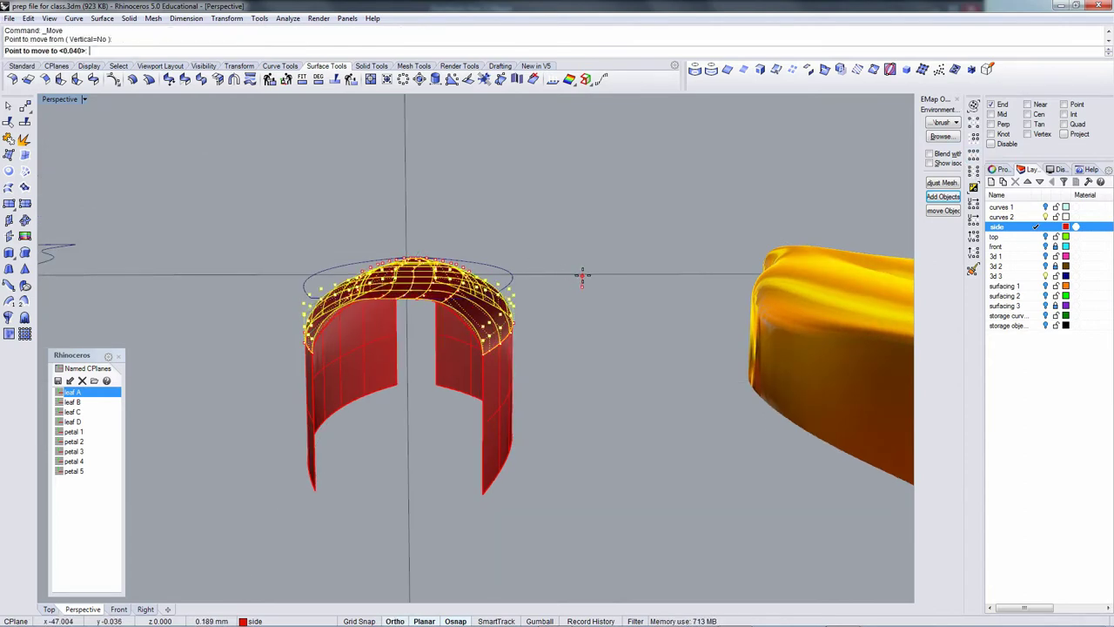
pyautogui.click(582, 272)
# Fine-tune the height of the same two control point rows by about 0.03 mm.
pyautogui.moveTo(583, 273); pyautogui.dragTo(580, 306, button='right')
pyautogui.write('m')
pyautogui.press('Return')
pyautogui.click(583, 304)
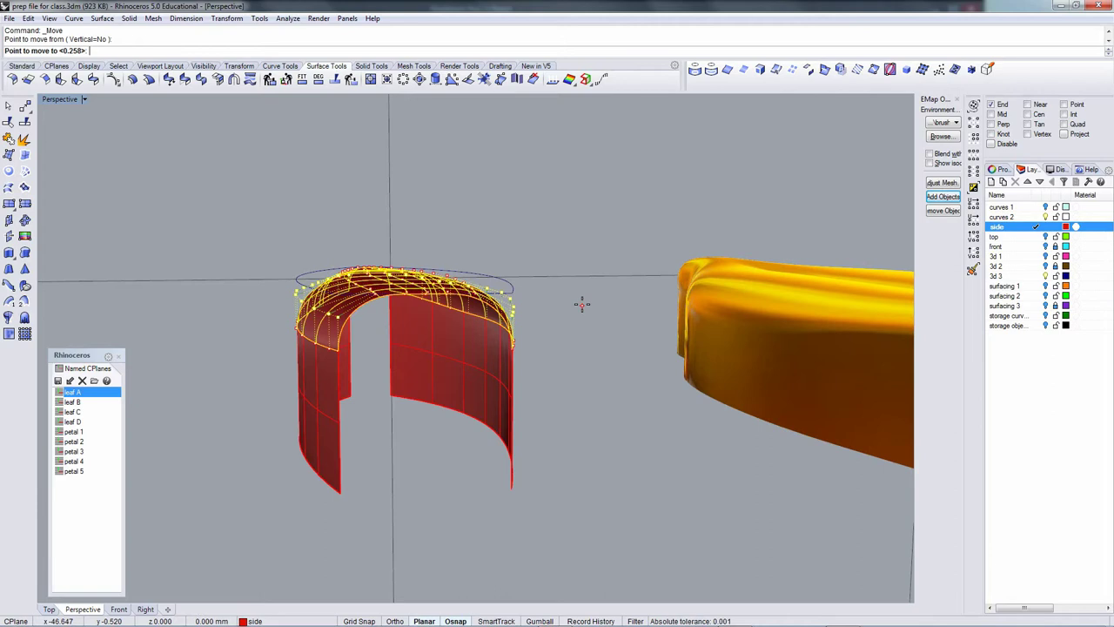
pyautogui.click(577, 306)
# Select only the second control point row along the left long edge and raise it about 0.06 mm.
pyautogui.moveTo(570, 308); pyautogui.dragTo(450, 342, button='right')
pyautogui.click(358, 346)
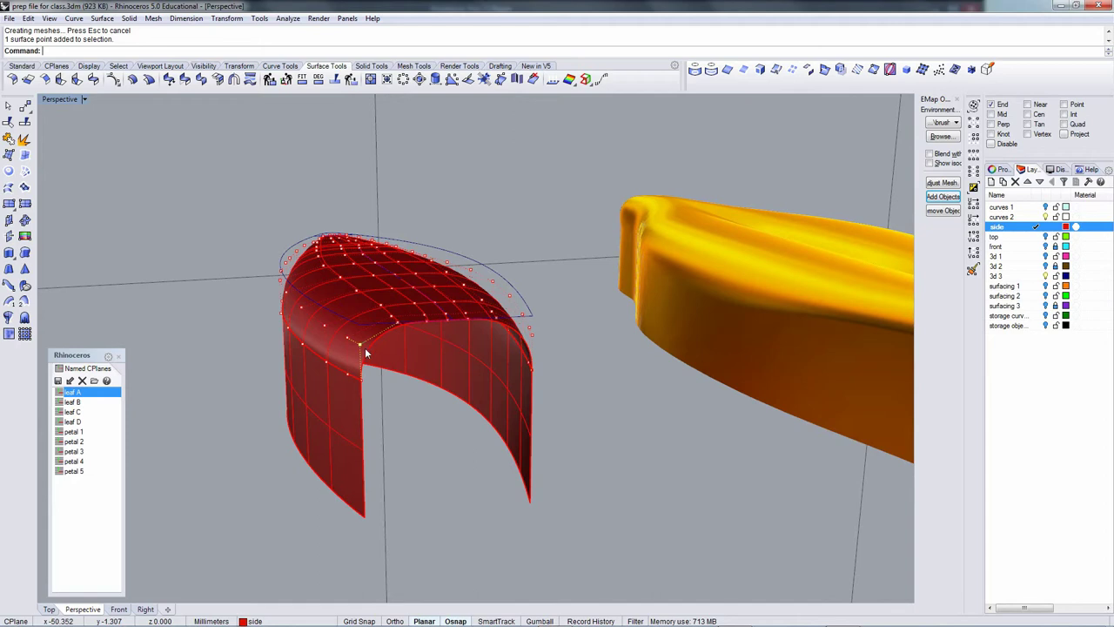
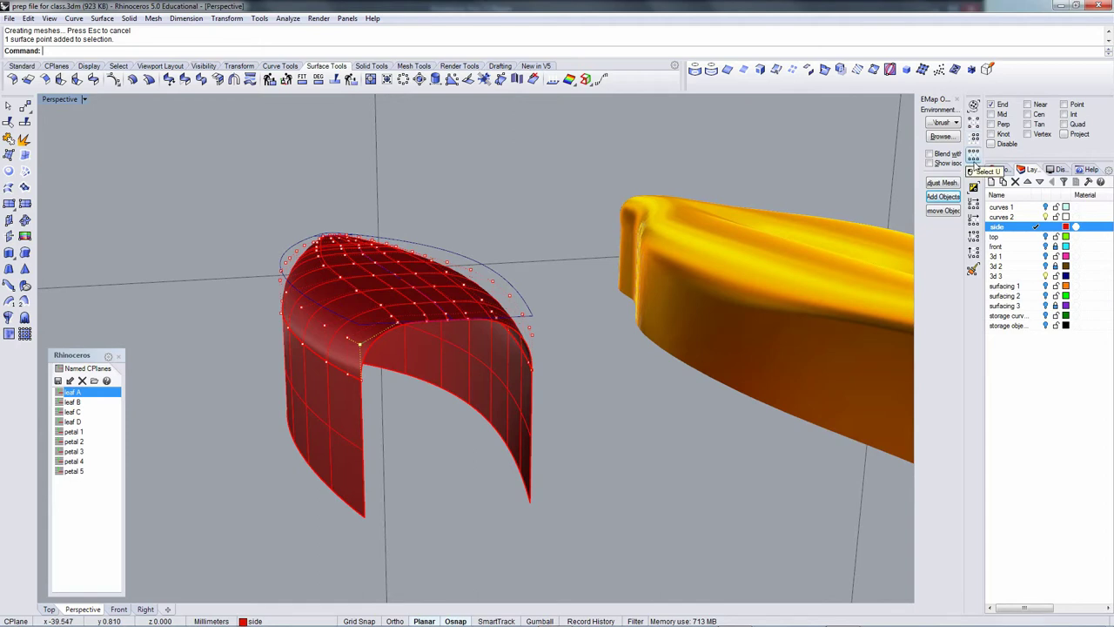
pyautogui.click(973, 155)
pyautogui.moveTo(379, 298); pyautogui.dragTo(449, 252, button='right')
pyautogui.write('m')
pyautogui.press('Return')
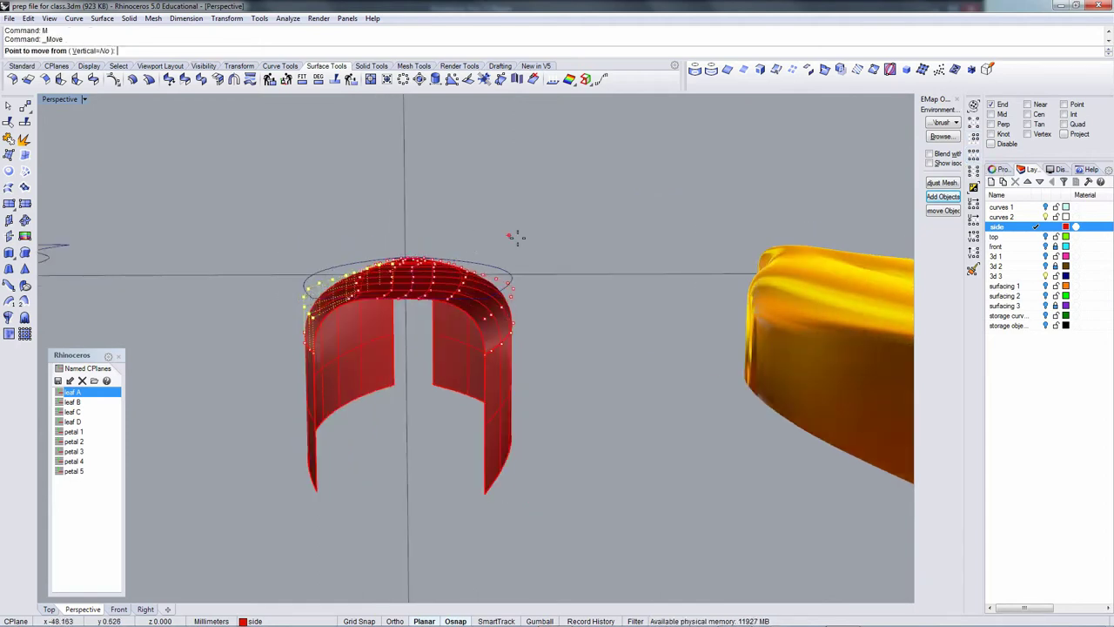
pyautogui.click(523, 243)
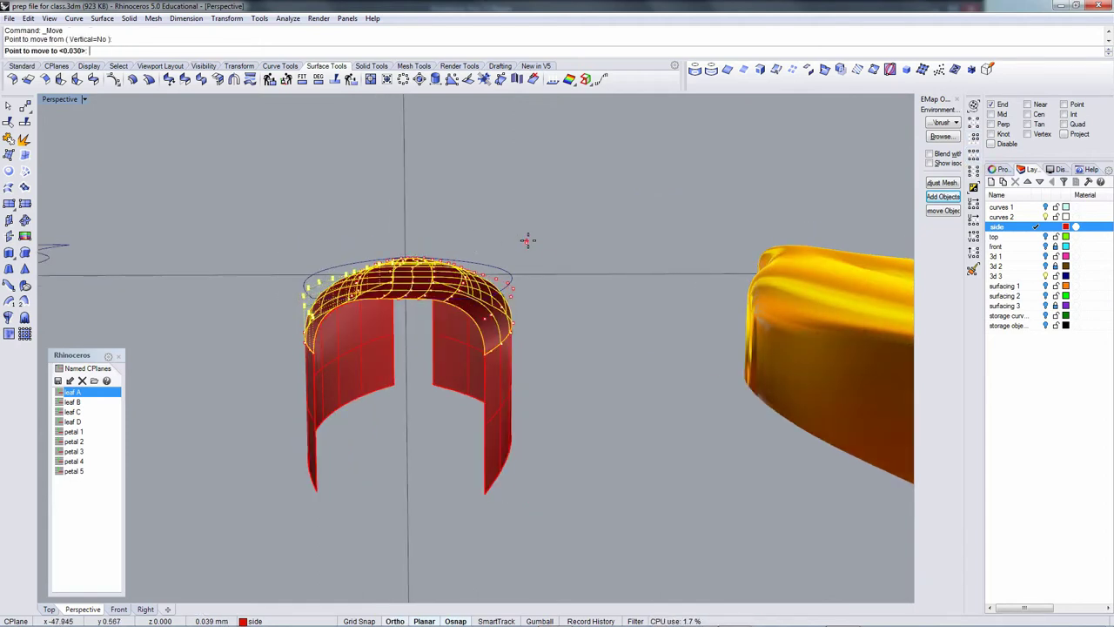
pyautogui.click(528, 239)
# Lock the 3d 3 layer to keep the centre vein curve out of the control point selection.
pyautogui.moveTo(503, 259); pyautogui.dragTo(759, 287, button='right')
pyautogui.moveTo(421, 359); pyautogui.dragTo(370, 362, button='right')
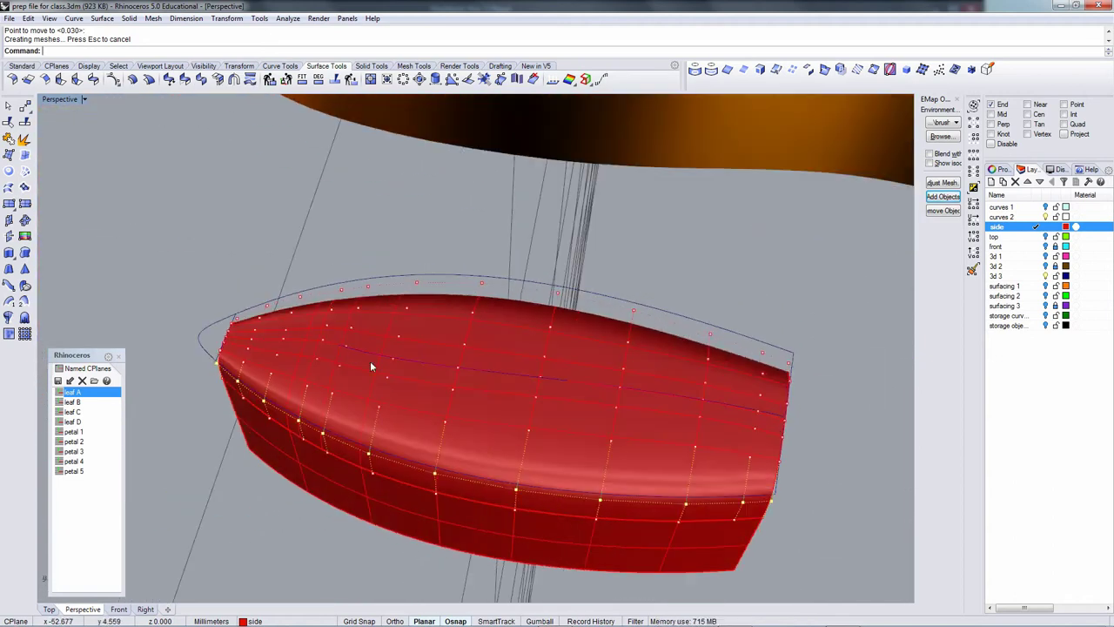
pyautogui.click(347, 346)
pyautogui.click(432, 363)
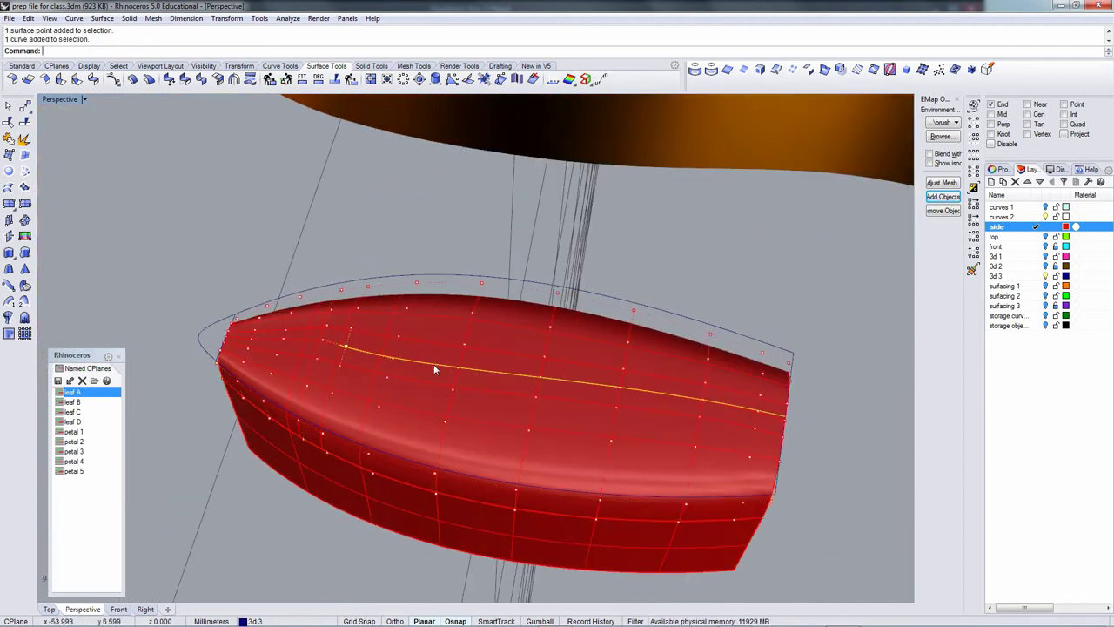
pyautogui.click(424, 364)
pyautogui.click(644, 303)
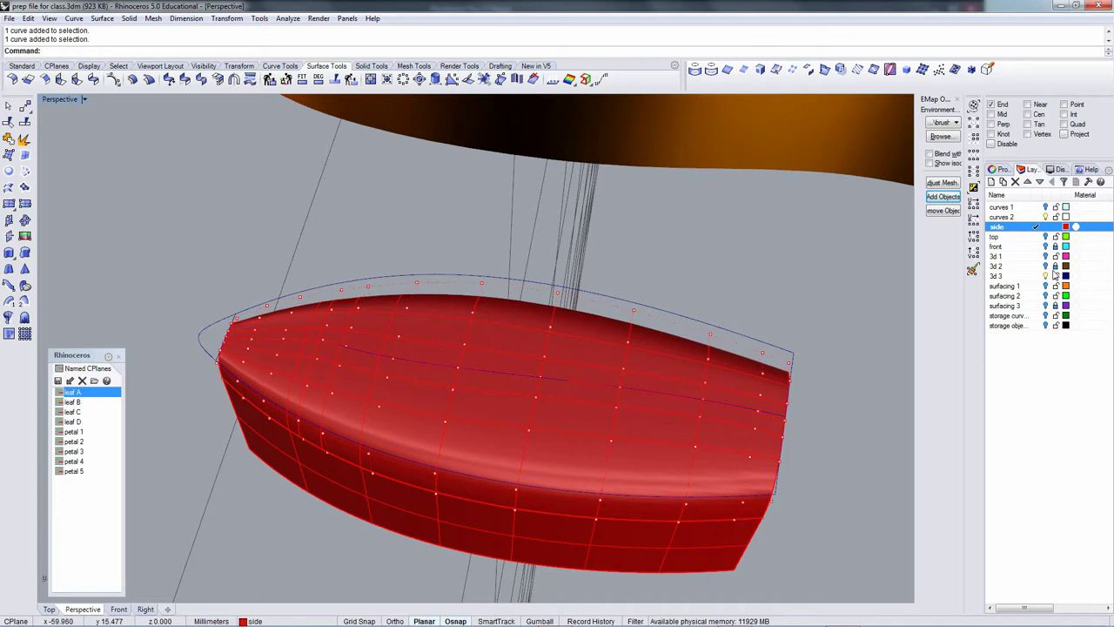
pyautogui.click(1056, 277)
# Select the seven interior control points along the centre vein and move them down about 0.065 mm.
pyautogui.click(347, 347)
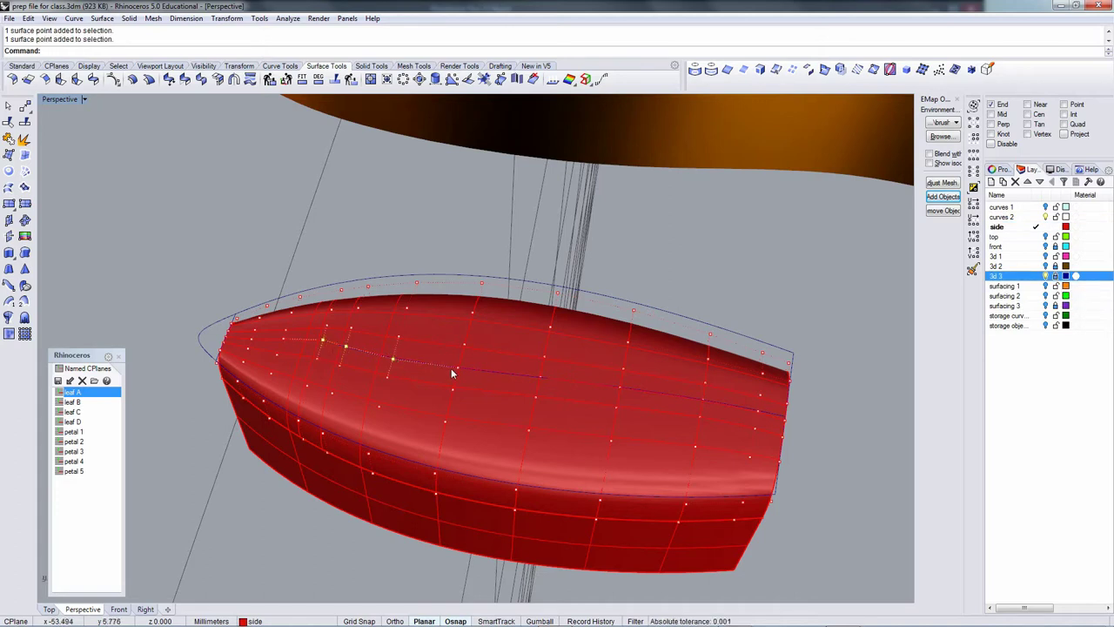
pyautogui.click(547, 382)
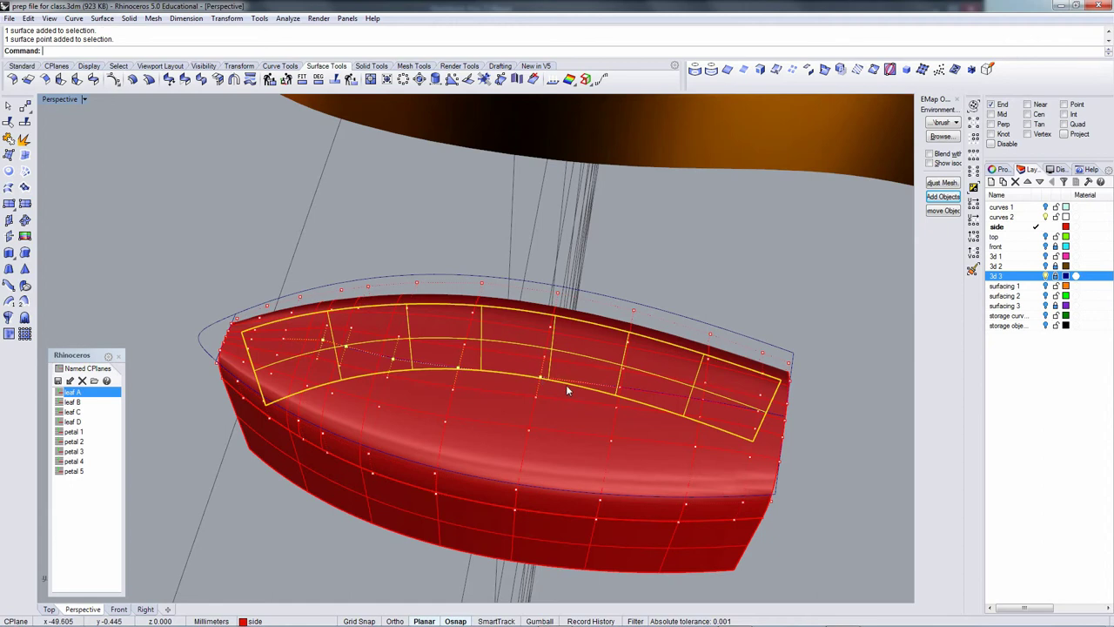
pyautogui.moveTo(818, 397); pyautogui.dragTo(795, 401, button='right')
pyautogui.keyDown('ctrl'); pyautogui.click(724, 453); pyautogui.keyUp('ctrl')
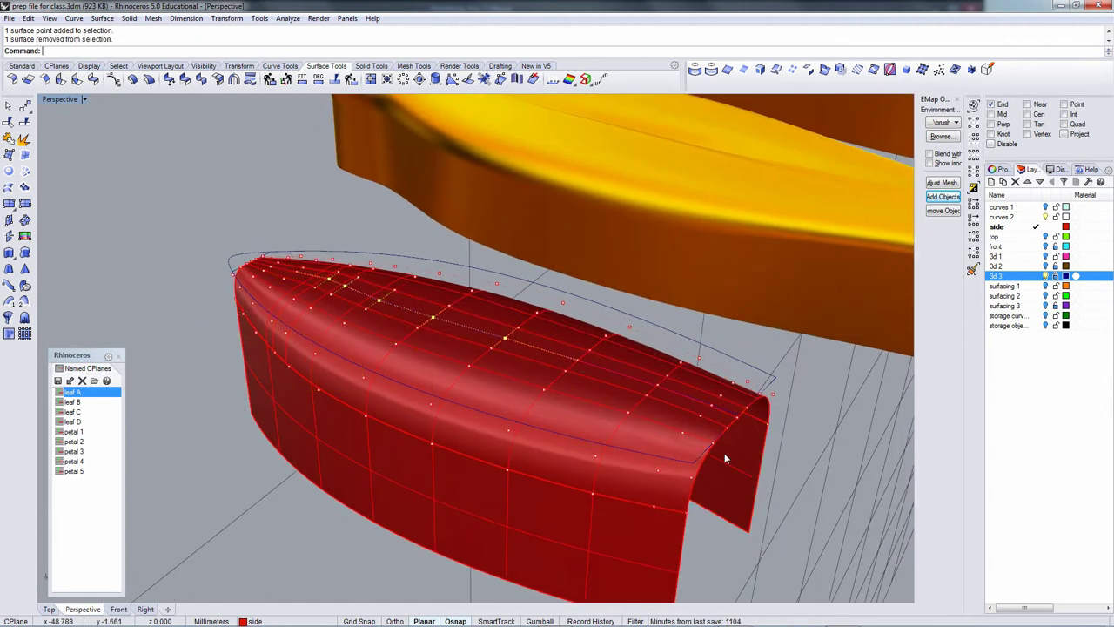
pyautogui.keyDown('shift'); pyautogui.click(578, 359); pyautogui.keyUp('shift')
pyautogui.keyDown('shift'); pyautogui.click(656, 386); pyautogui.keyUp('shift')
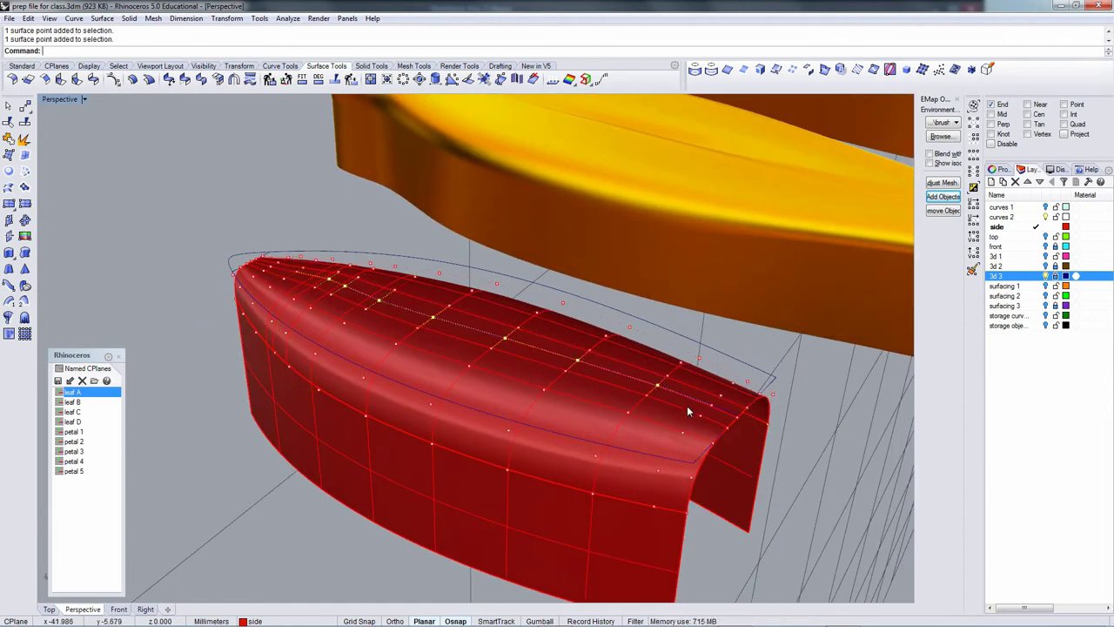
pyautogui.moveTo(729, 455); pyautogui.dragTo(616, 402, button='right')
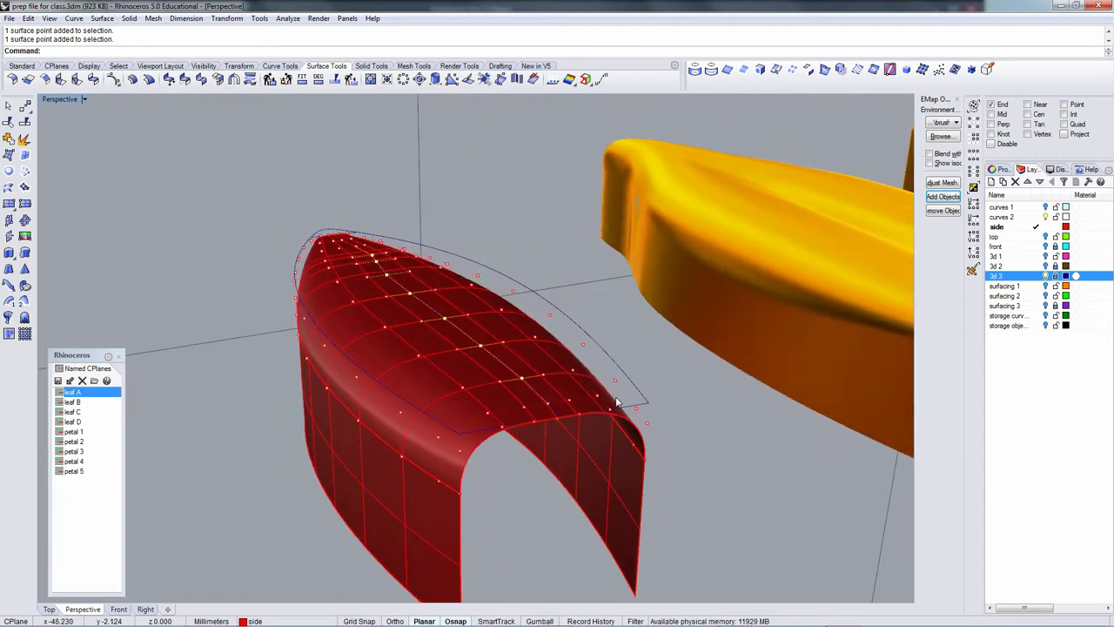
pyautogui.scroll(-4, 511, 330)
pyautogui.moveTo(511, 330); pyautogui.dragTo(525, 354, button='right')
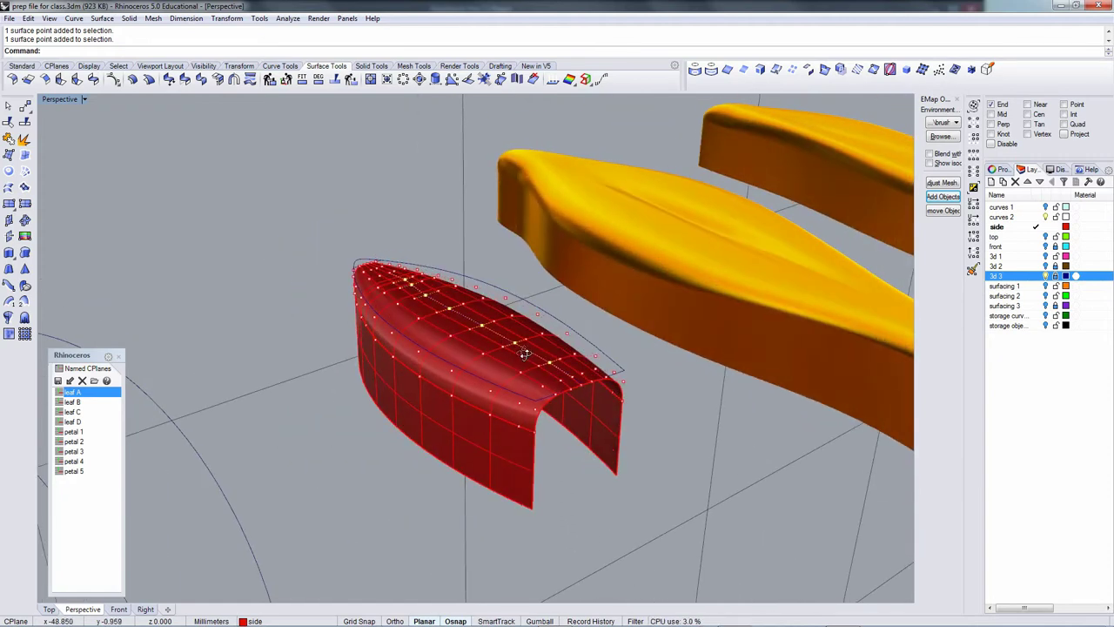
pyautogui.write('m')
pyautogui.press('Return')
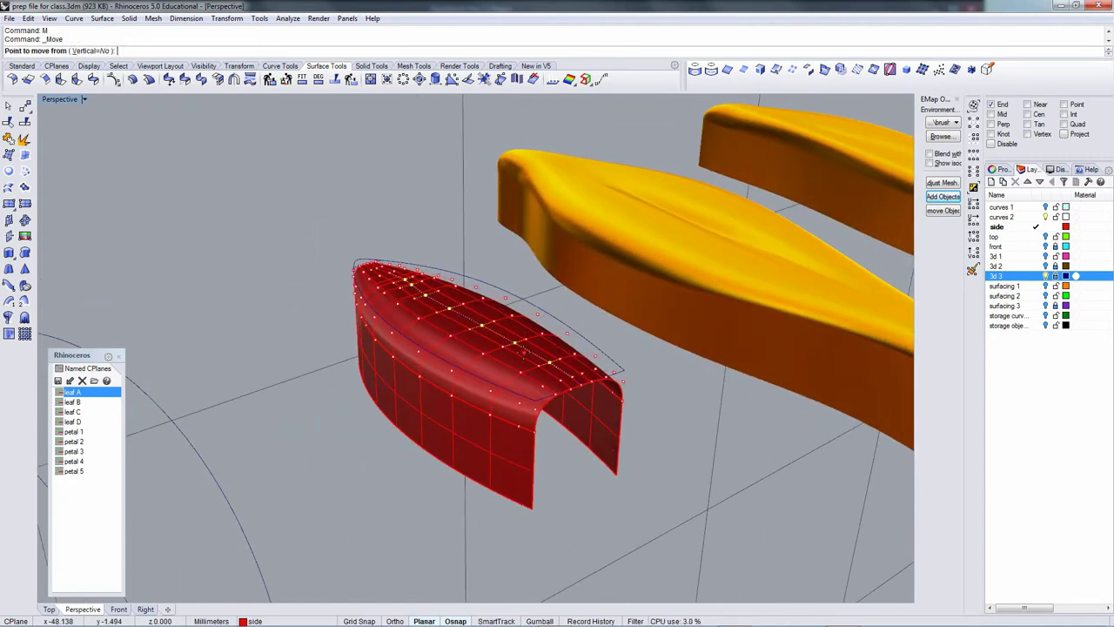
pyautogui.click(263, 249)
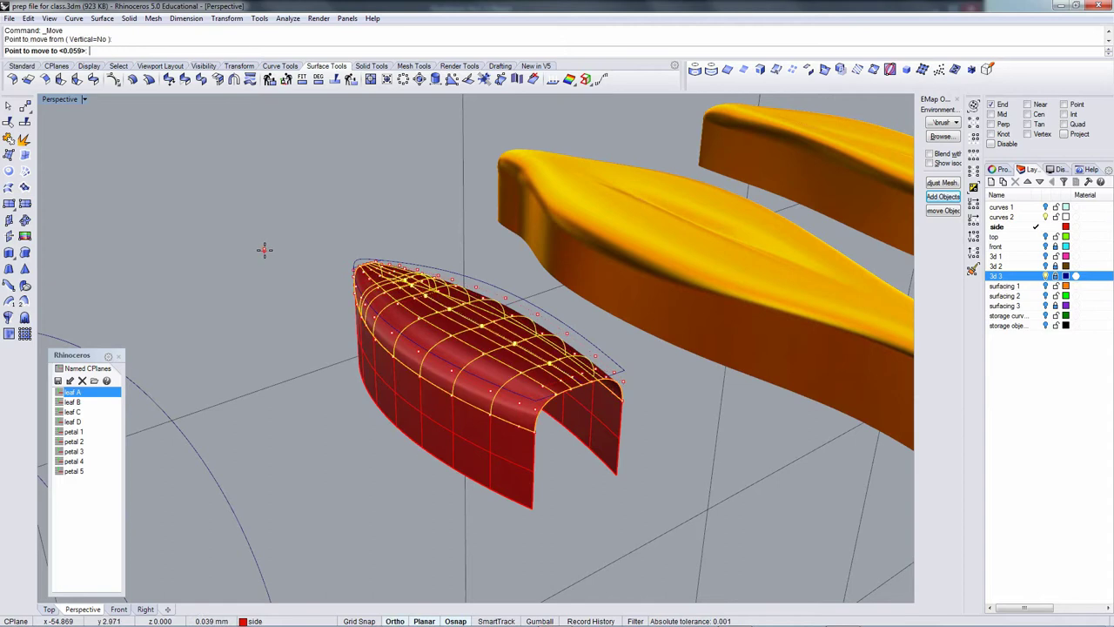
pyautogui.click(264, 250)
# Exclude the outermost point at each end of the centre vein selection and lower the remaining five about 0.10 mm.
pyautogui.moveTo(265, 251); pyautogui.dragTo(378, 281, button='right')
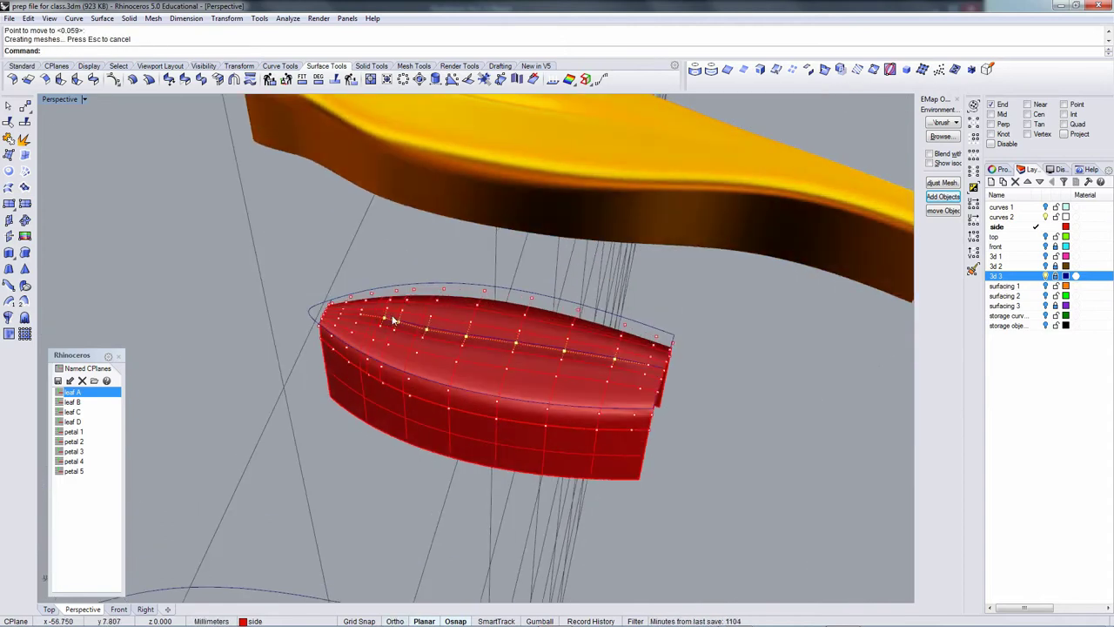
pyautogui.keyDown('ctrl'); pyautogui.click(388, 320); pyautogui.keyUp('ctrl')
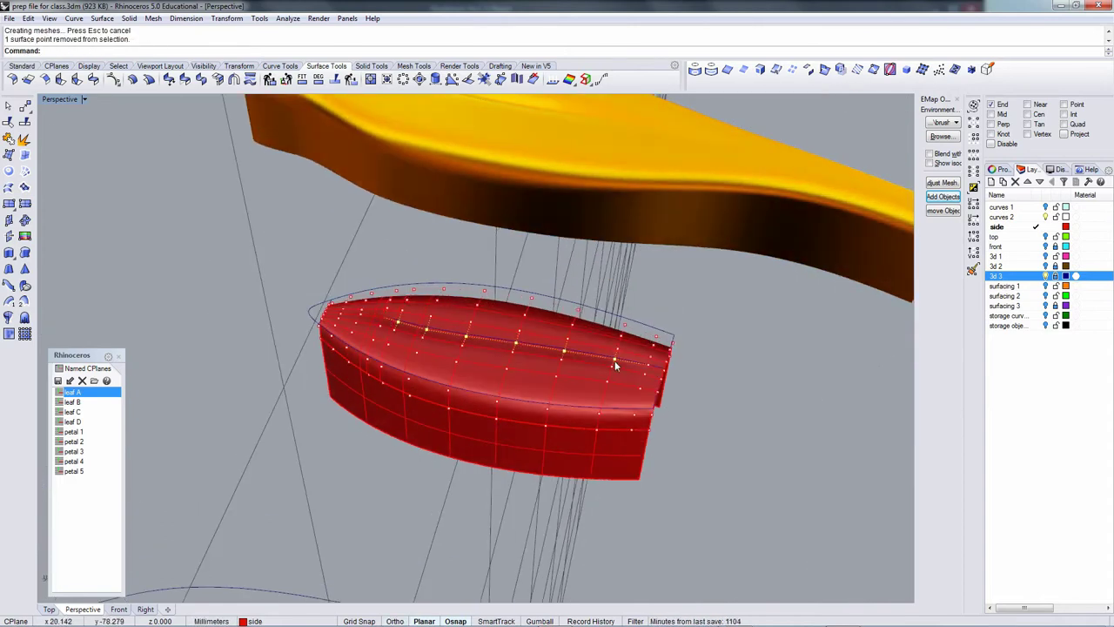
pyautogui.moveTo(616, 364); pyautogui.dragTo(418, 325, button='right')
pyautogui.write('m')
pyautogui.press('Return')
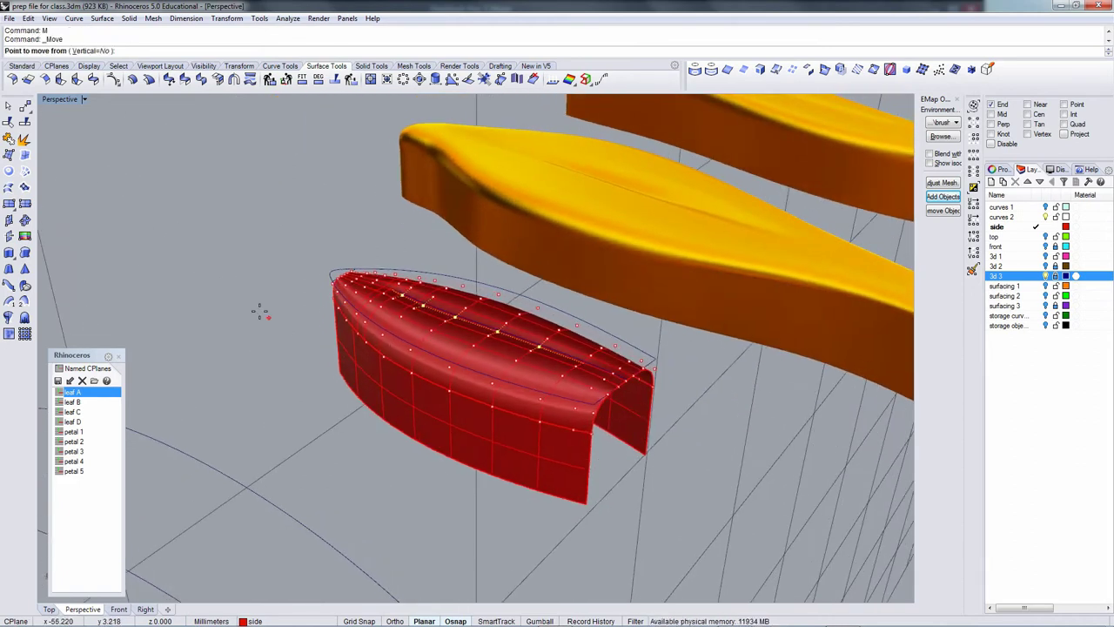
pyautogui.click(226, 272)
pyautogui.click(228, 276)
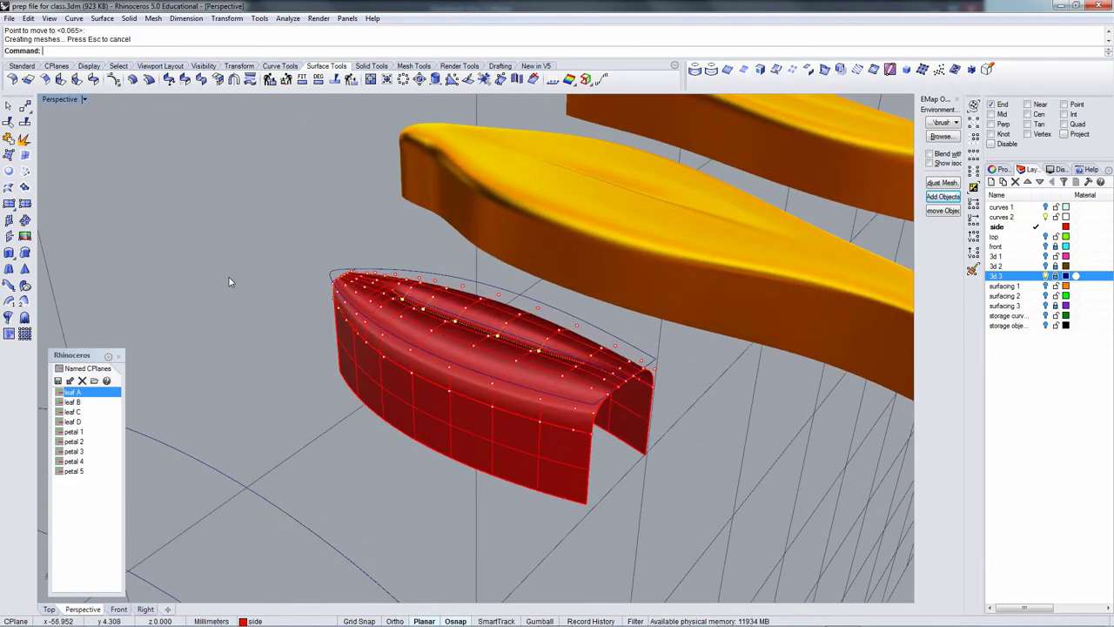
# Remove the control point nearest the narrow tip from the vein selection and lower the remaining four about 0.10 mm.
pyautogui.moveTo(287, 296); pyautogui.dragTo(408, 340, button='right')
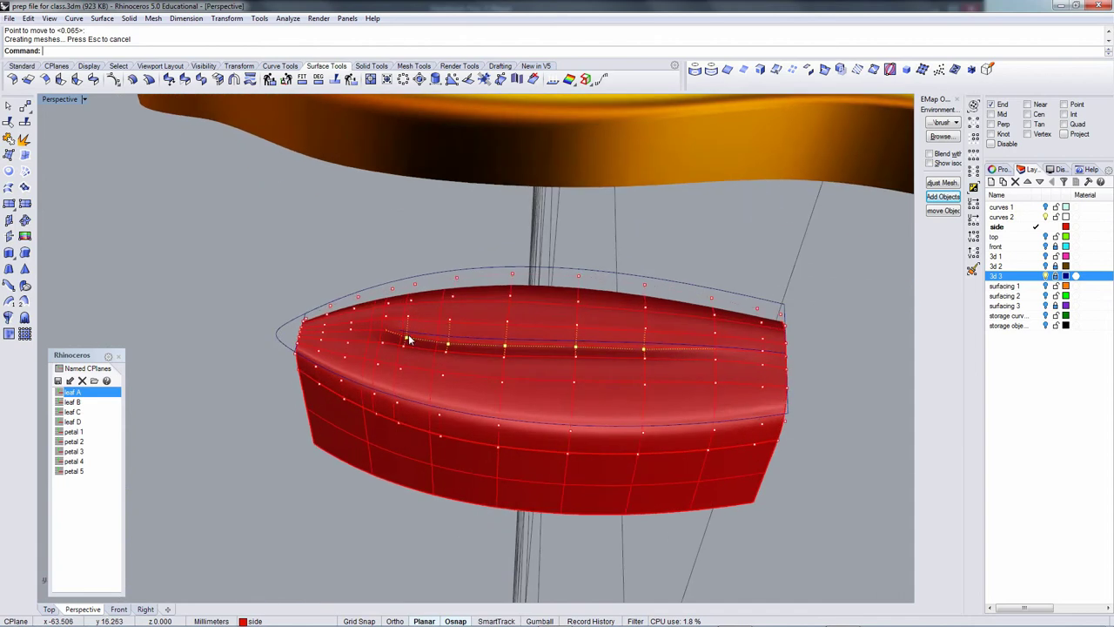
pyautogui.keyDown('ctrl'); pyautogui.click(406, 338); pyautogui.keyUp('ctrl')
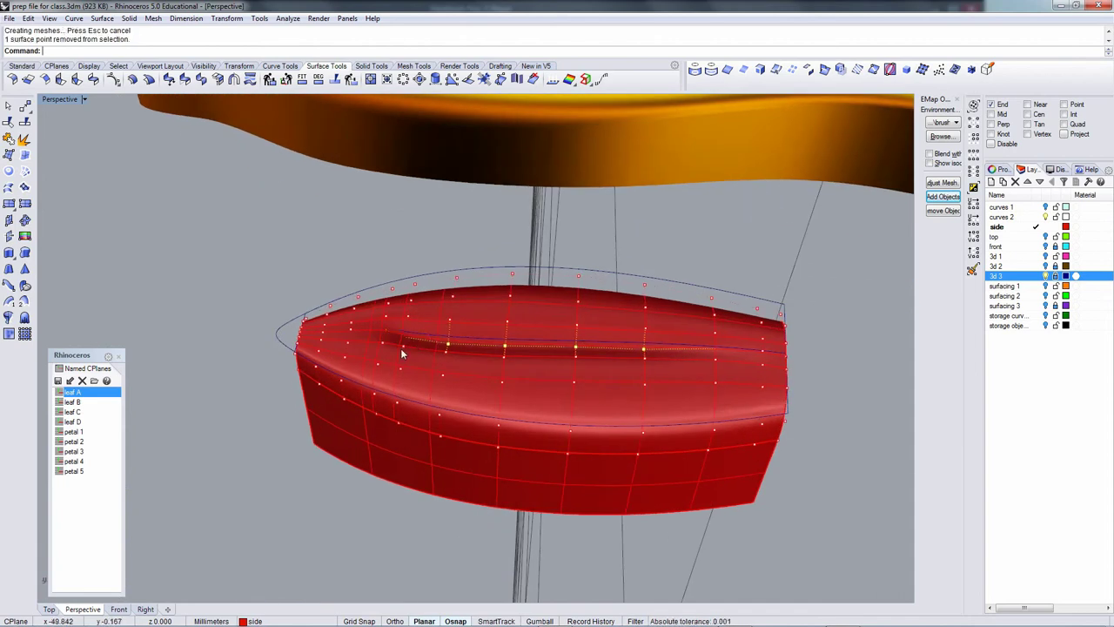
pyautogui.moveTo(361, 370); pyautogui.dragTo(351, 352, button='right')
pyautogui.write('m')
pyautogui.press('Return')
pyautogui.click(218, 318)
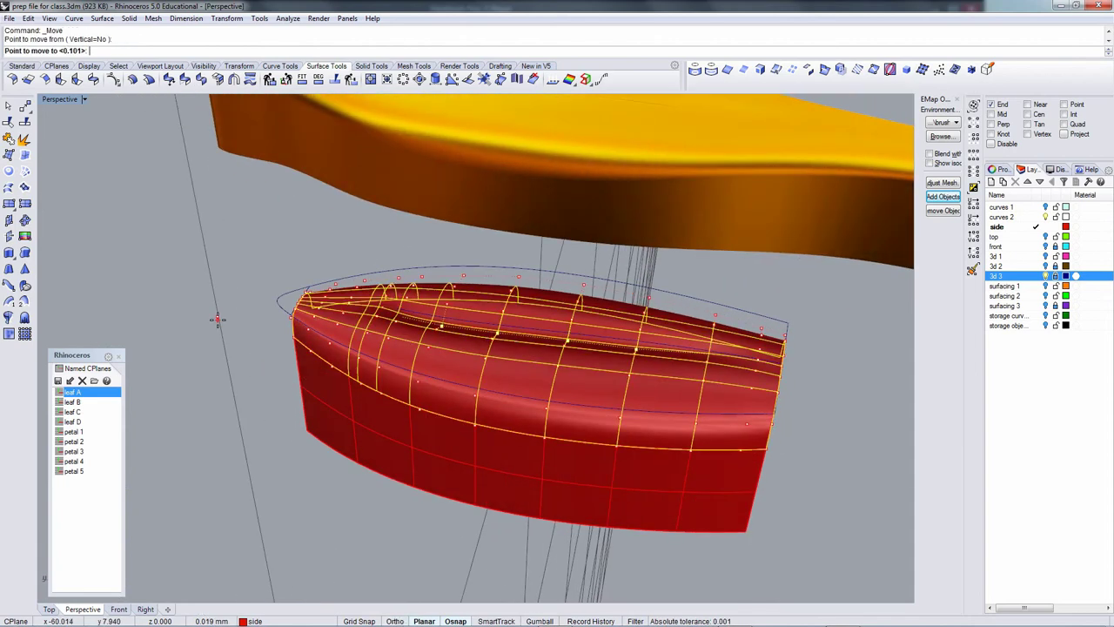
pyautogui.click(218, 319)
pyautogui.rightClick(205, 307)
pyautogui.click(211, 298)
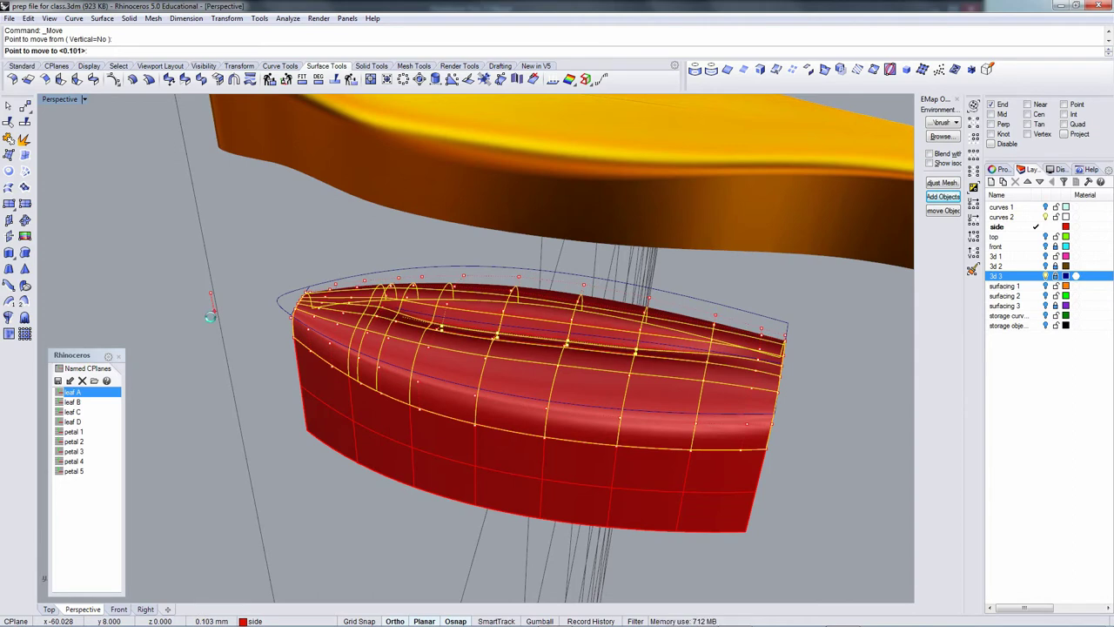
pyautogui.click(211, 316)
# Select the two control points flanking the vein's start near the tip and try a uniform Scale about the vein point between them.
pyautogui.moveTo(374, 316)
pyautogui.mouseDown(button='right')
pyautogui.moveTo(373, 398)
pyautogui.moveTo(398, 341)
pyautogui.moveTo(597, 308)
pyautogui.moveTo(600, 261)
pyautogui.moveTo(574, 322)
pyautogui.moveTo(552, 326)
pyautogui.moveTo(542, 356)
pyautogui.moveTo(403, 385)
pyautogui.moveTo(354, 381)
pyautogui.moveTo(308, 346)
pyautogui.moveTo(450, 269)
pyautogui.moveTo(432, 275)
pyautogui.moveTo(410, 311)
pyautogui.moveTo(475, 249)
pyautogui.moveTo(374, 293)
pyautogui.moveTo(376, 315)
pyautogui.mouseUp(button='right')
pyautogui.scroll(2, 445, 282)
pyautogui.click(391, 297)
pyautogui.keyDown('shift'); pyautogui.click(420, 273); pyautogui.keyUp('shift')
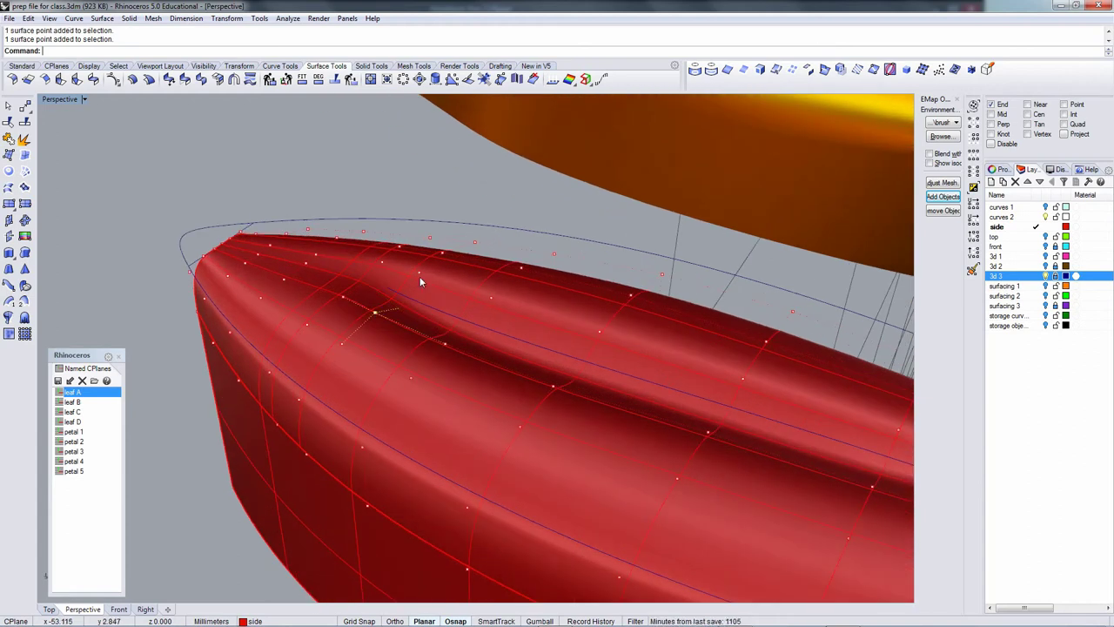
pyautogui.click(239, 67)
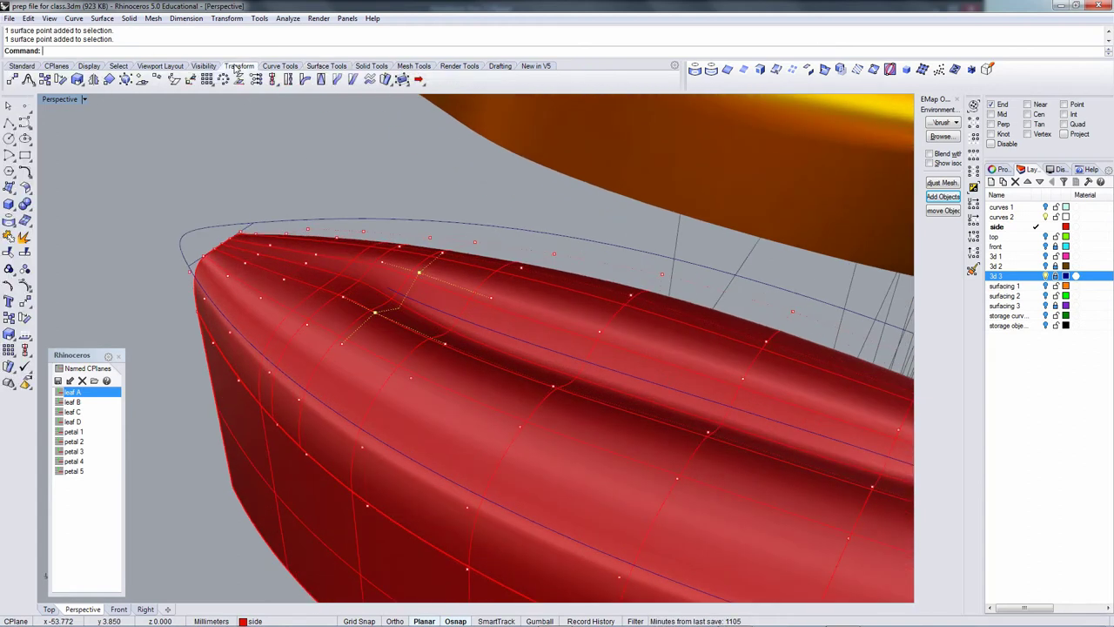
pyautogui.click(77, 80)
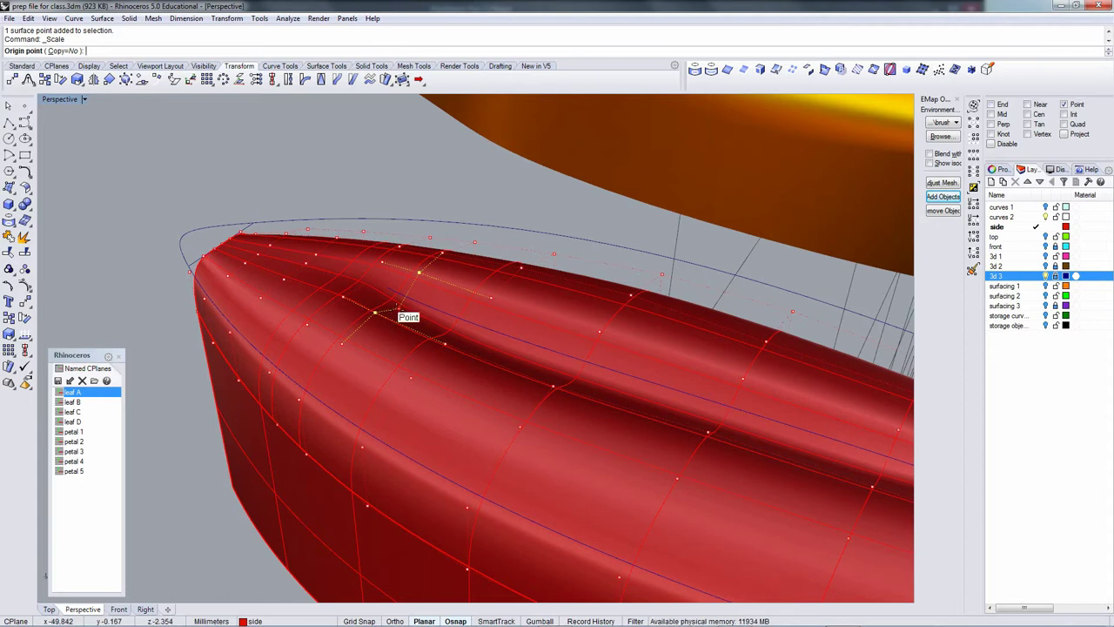
pyautogui.click(397, 309)
pyautogui.click(397, 172)
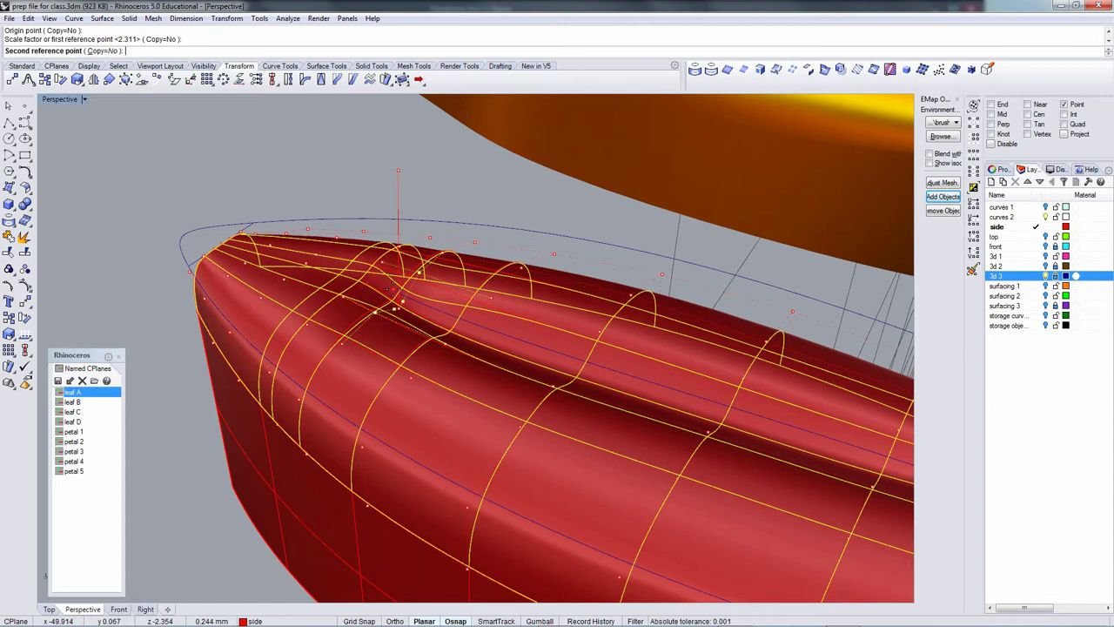
pyautogui.click(391, 289)
pyautogui.moveTo(392, 289); pyautogui.dragTo(440, 327, button='right')
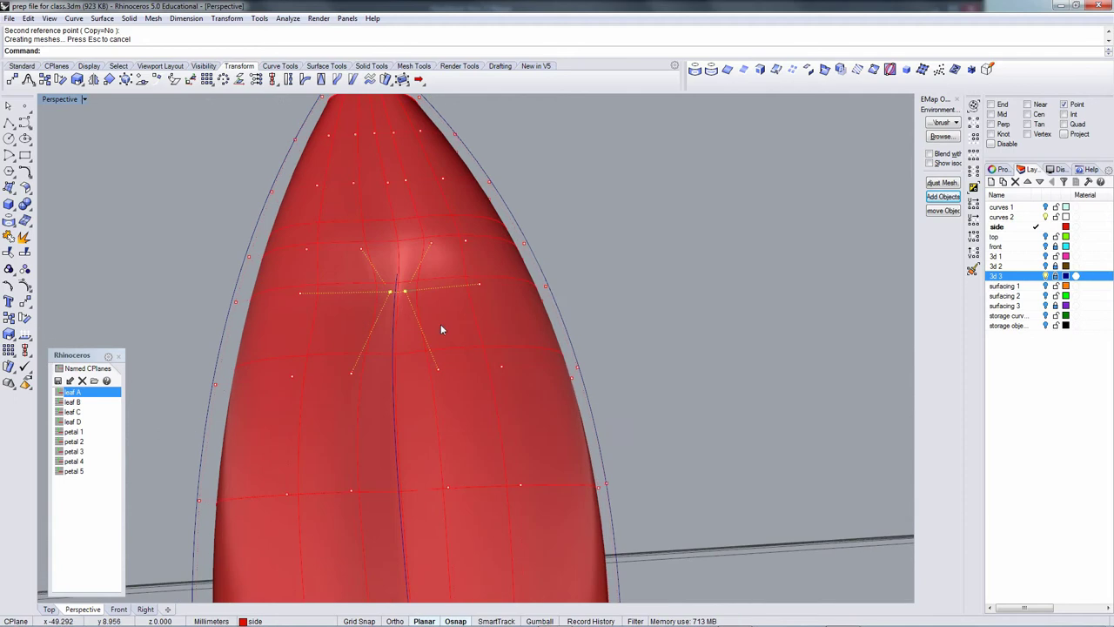
pyautogui.click(390, 315)
pyautogui.hotkey('ctrl', 'z')
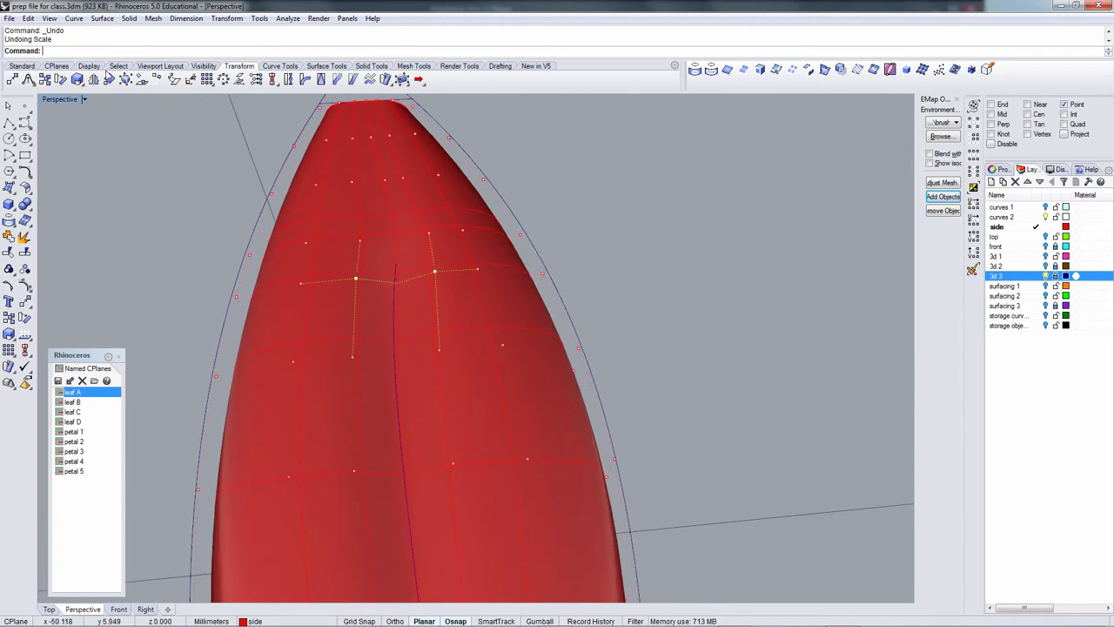
# Try Scale2D on the pair flanking the vein's start, pulling both points in close to the vein point between them.
pyautogui.click(77, 79)
pyautogui.click(394, 284)
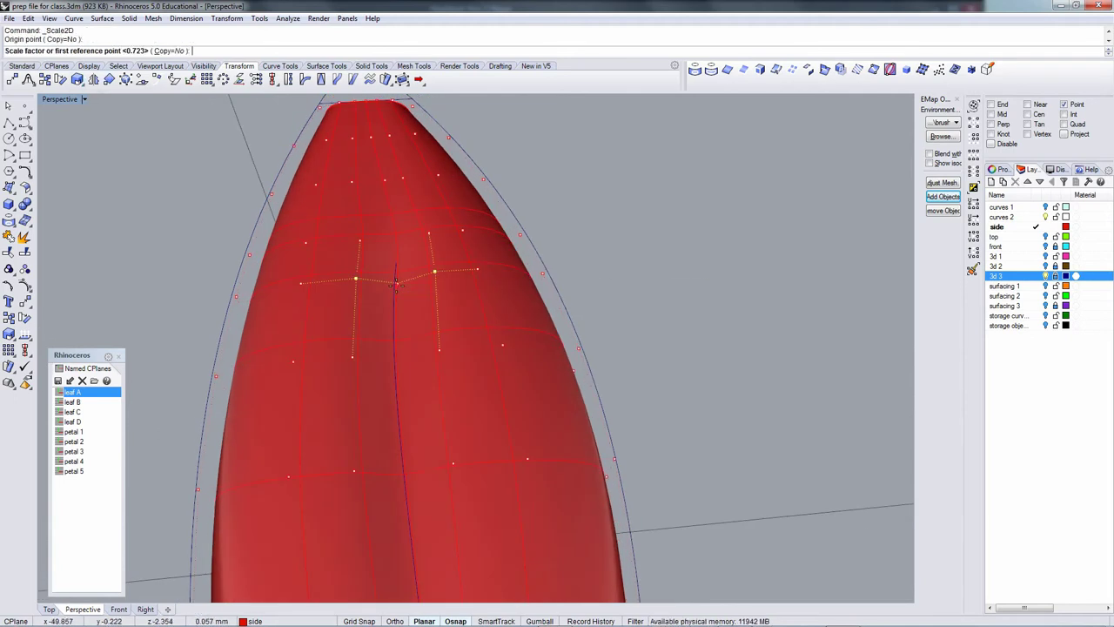
pyautogui.click(724, 280)
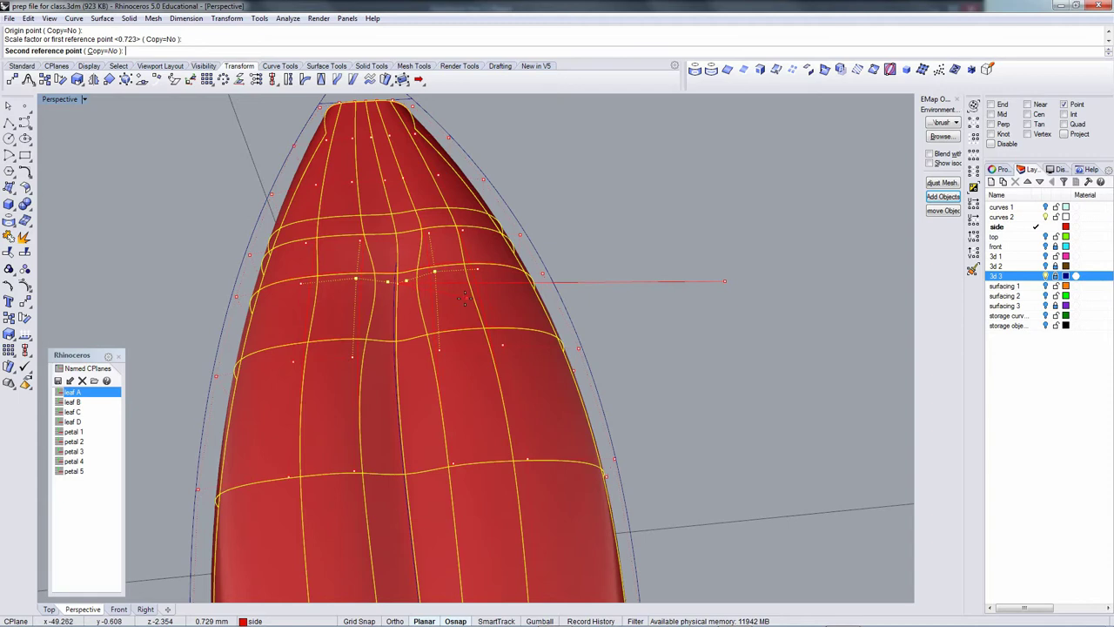
pyautogui.click(461, 304)
pyautogui.moveTo(460, 311); pyautogui.dragTo(430, 229, button='right')
pyautogui.hotkey('ctrl', 'z')
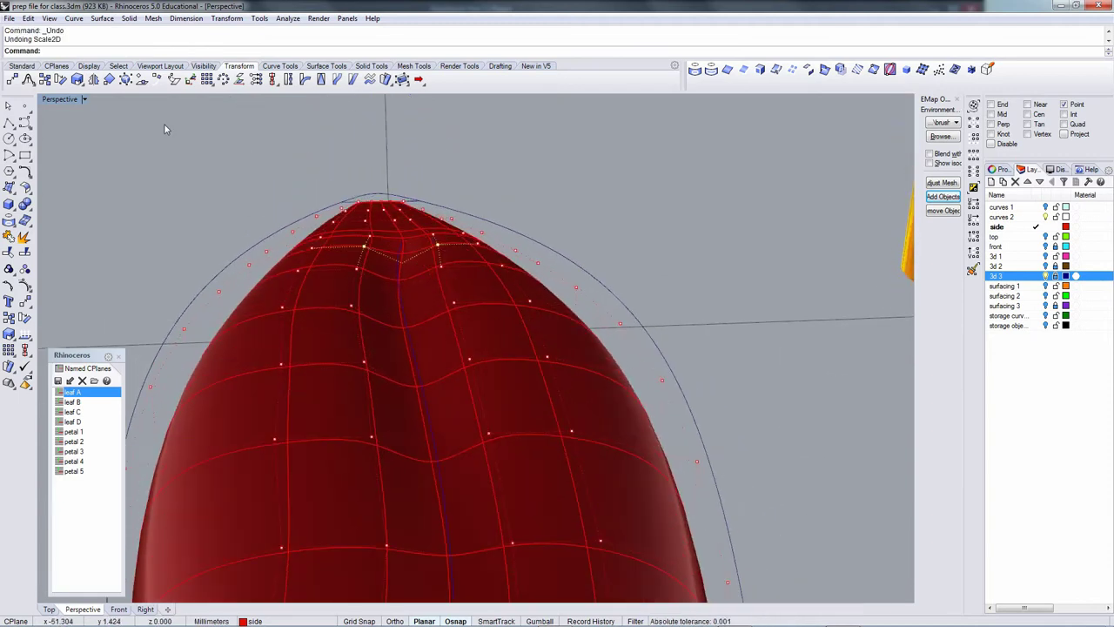
# Scale the pair flanking the vein's start with Scale2D by about 0.56 towards the vein point between them.
pyautogui.click(76, 79)
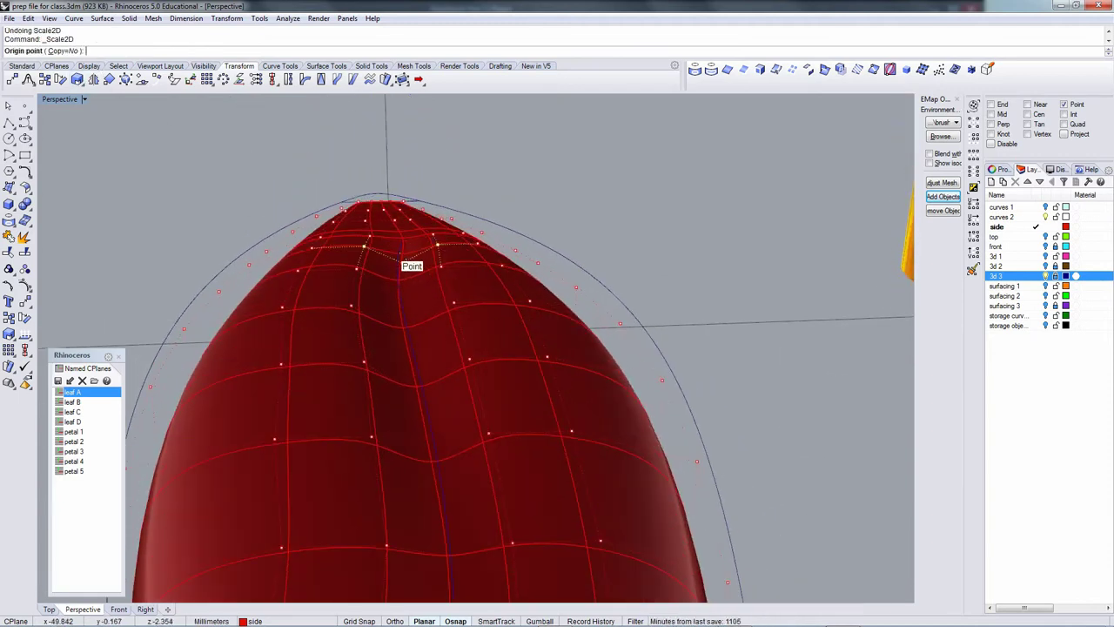
pyautogui.click(400, 258)
pyautogui.click(687, 254)
pyautogui.click(601, 254)
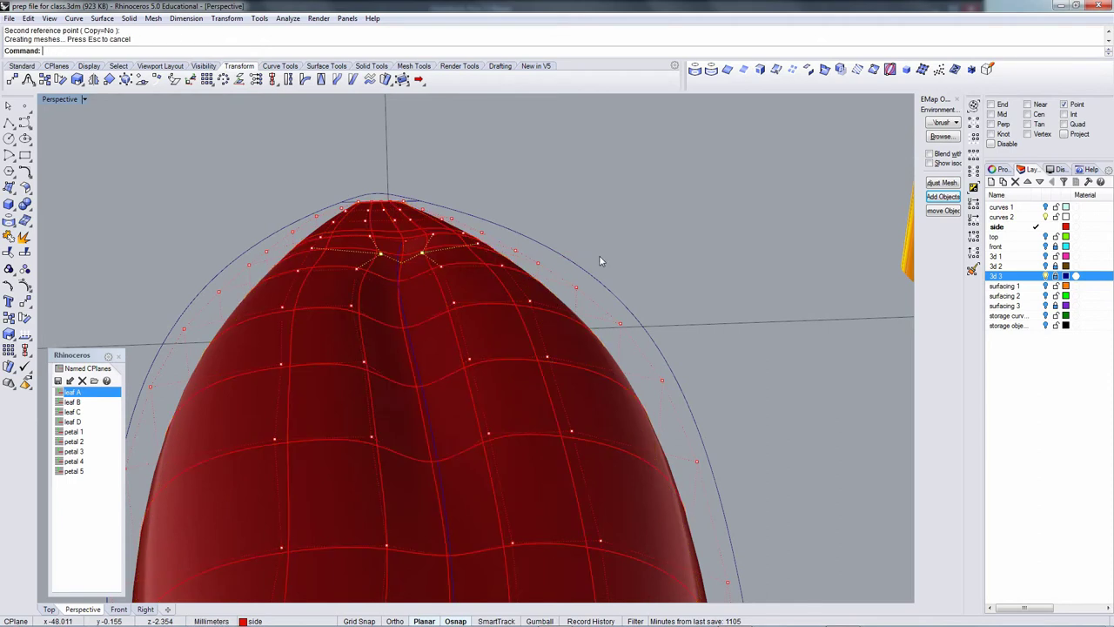
pyautogui.moveTo(601, 259); pyautogui.dragTo(341, 321, button='right')
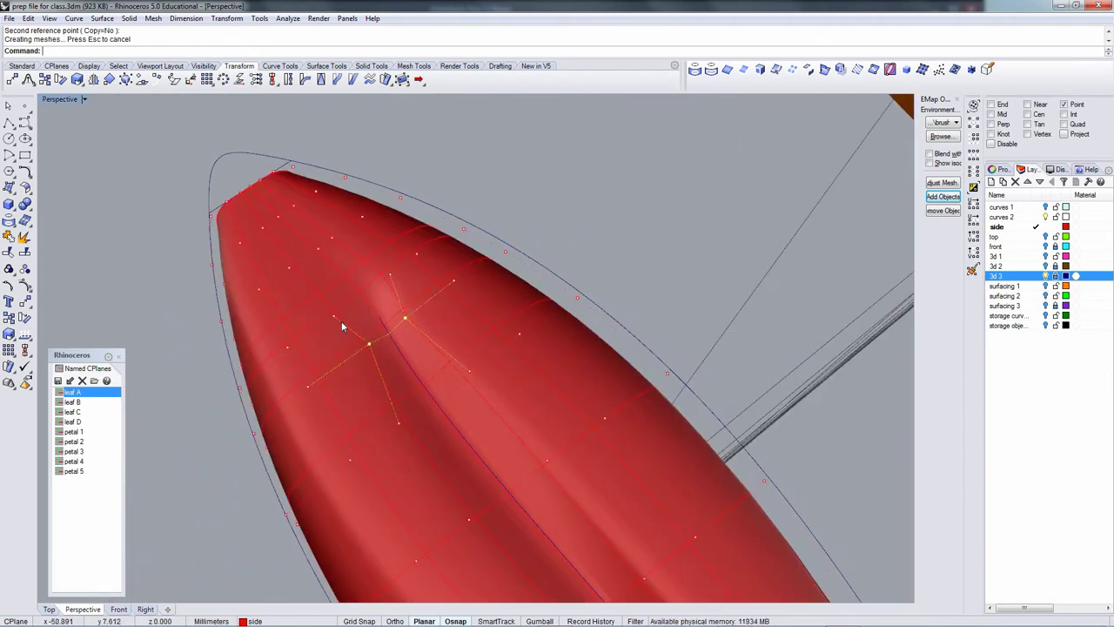
# Select the flanking pair one row closer to the tip and scale it in 2D by about 0.55 about its centre point.
pyautogui.click(337, 316)
pyautogui.rightClick(389, 282)
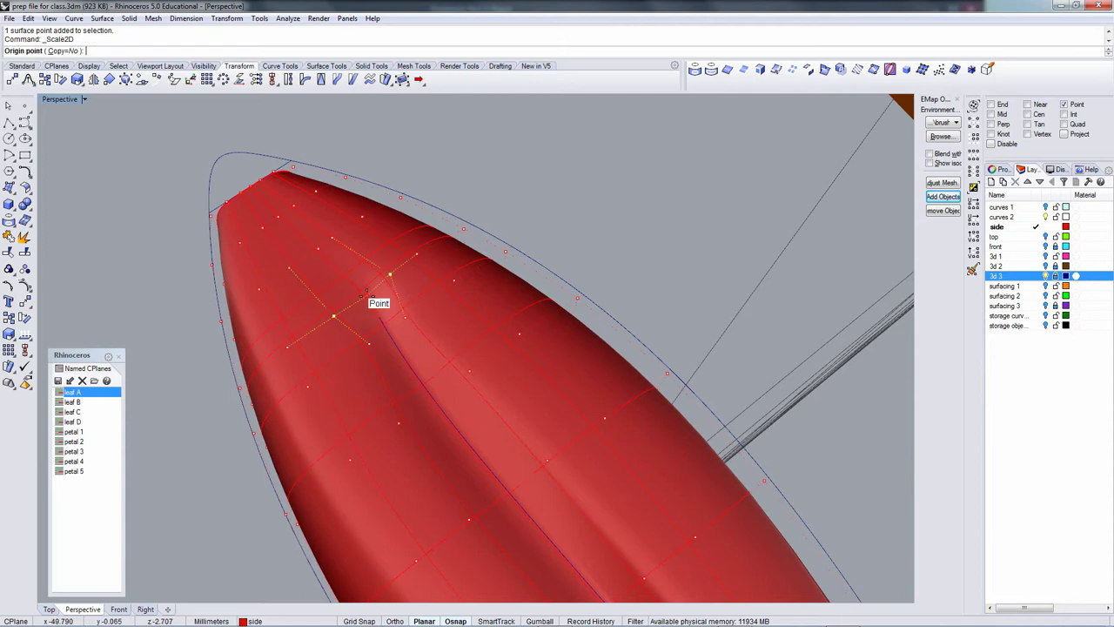
pyautogui.click(368, 295)
pyautogui.click(675, 248)
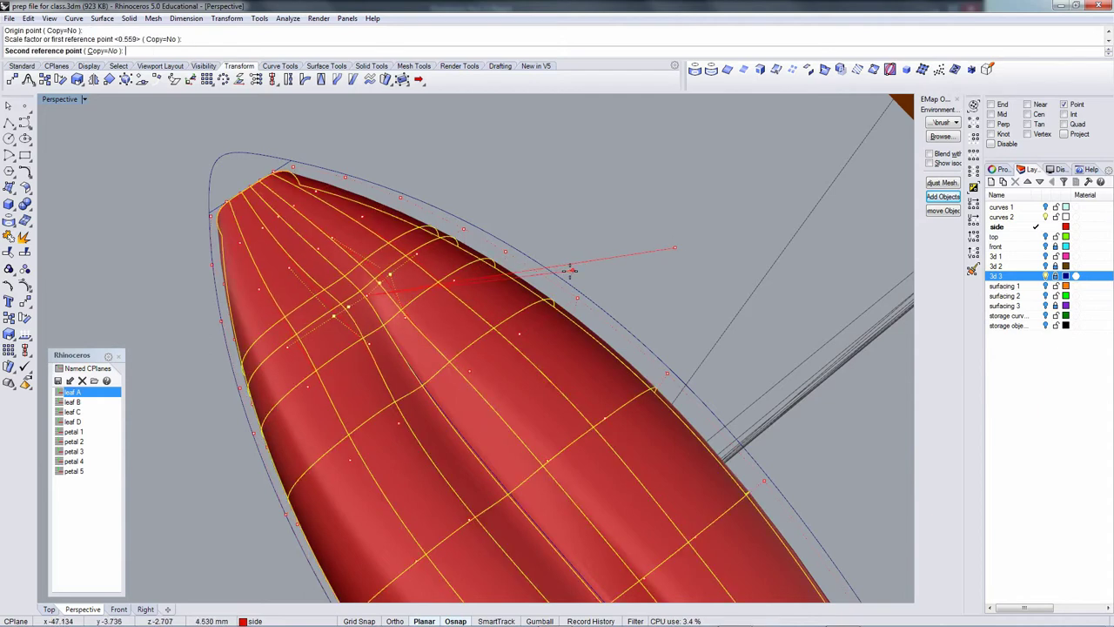
pyautogui.click(570, 270)
# Select the flanking pair one row behind the vein's start and scale it in 2D by about 0.29 about its vein point.
pyautogui.moveTo(400, 301); pyautogui.dragTo(383, 342, button='right')
pyautogui.click(386, 336)
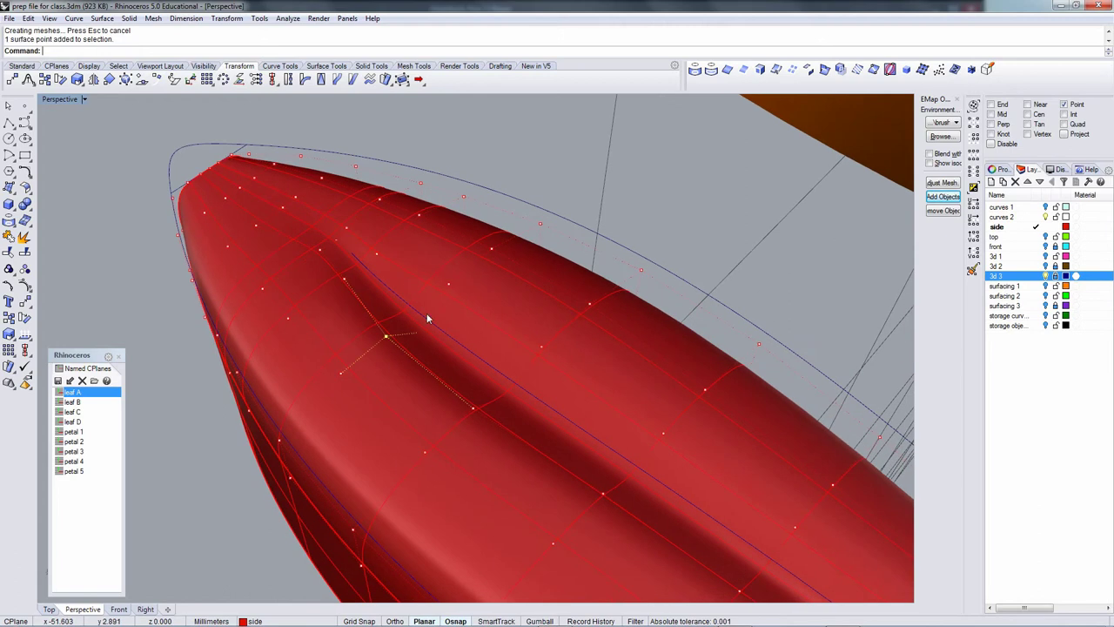
pyautogui.keyDown('shift'); pyautogui.click(446, 286); pyautogui.keyUp('shift')
pyautogui.keyDown('shift'); pyautogui.click(448, 285); pyautogui.keyUp('shift')
pyautogui.keyDown('ctrl'); pyautogui.click(456, 351); pyautogui.keyUp('ctrl')
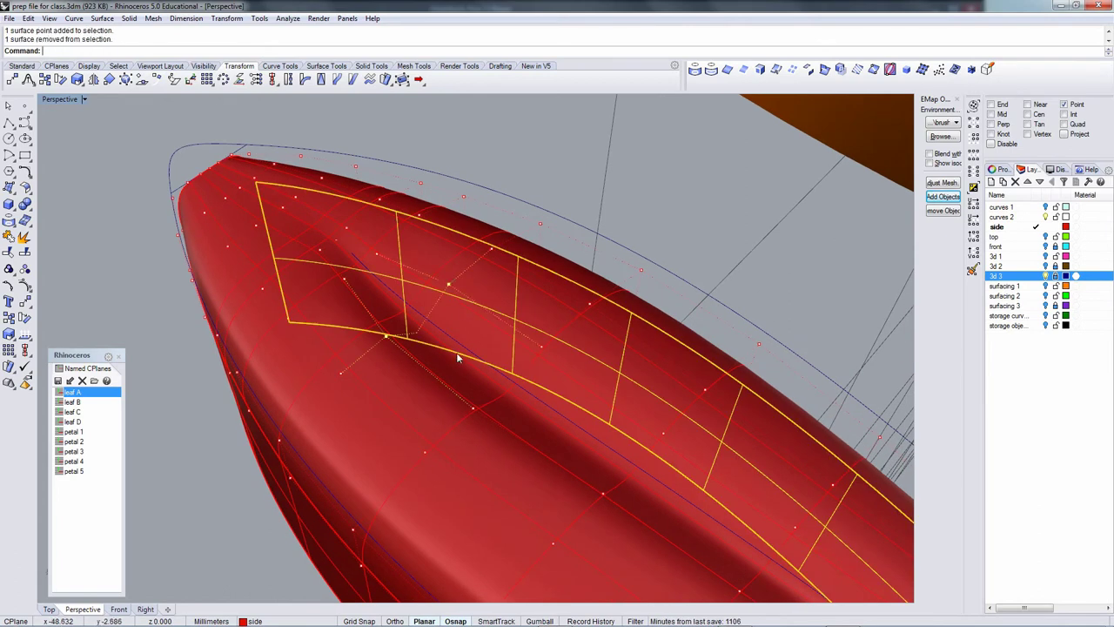
pyautogui.rightClick(427, 335)
pyautogui.click(386, 335)
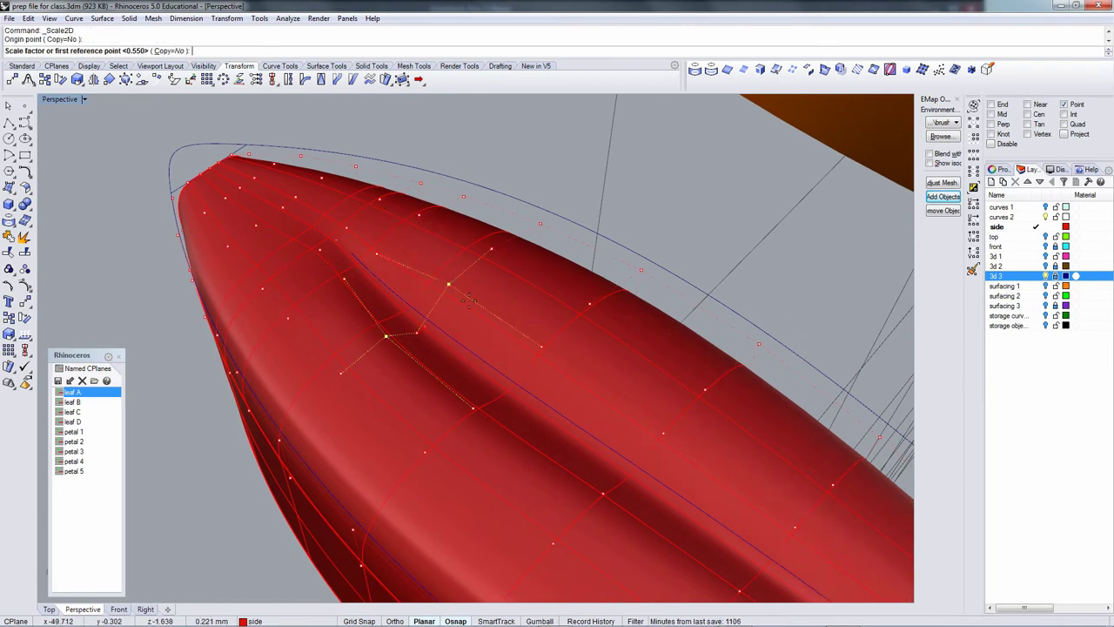
pyautogui.click(707, 226)
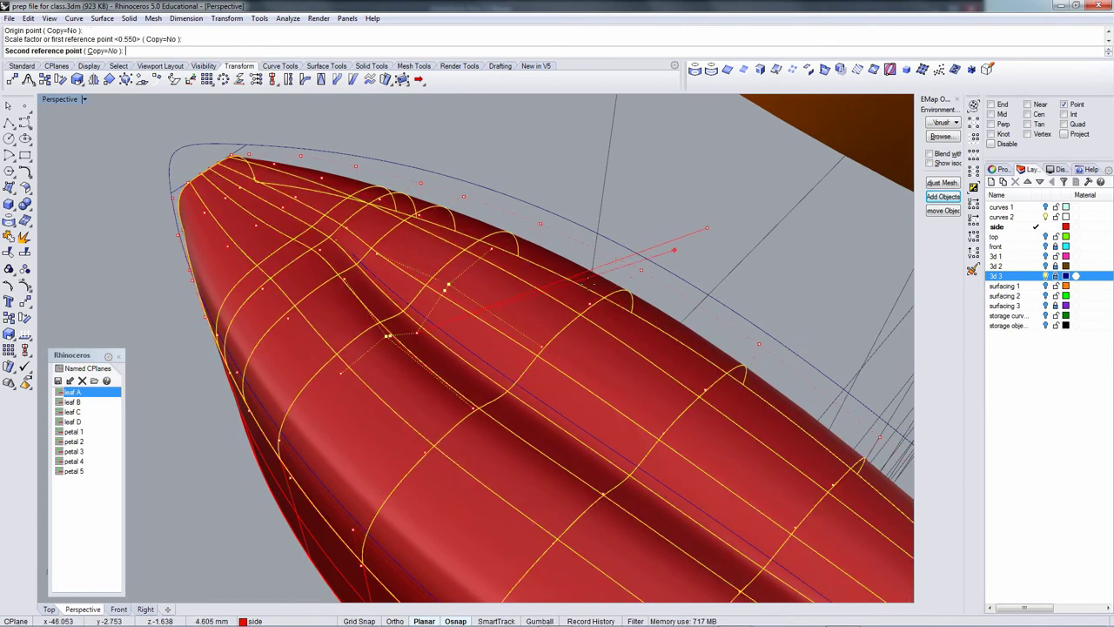
pyautogui.click(521, 305)
pyautogui.moveTo(522, 311); pyautogui.dragTo(433, 264, button='right')
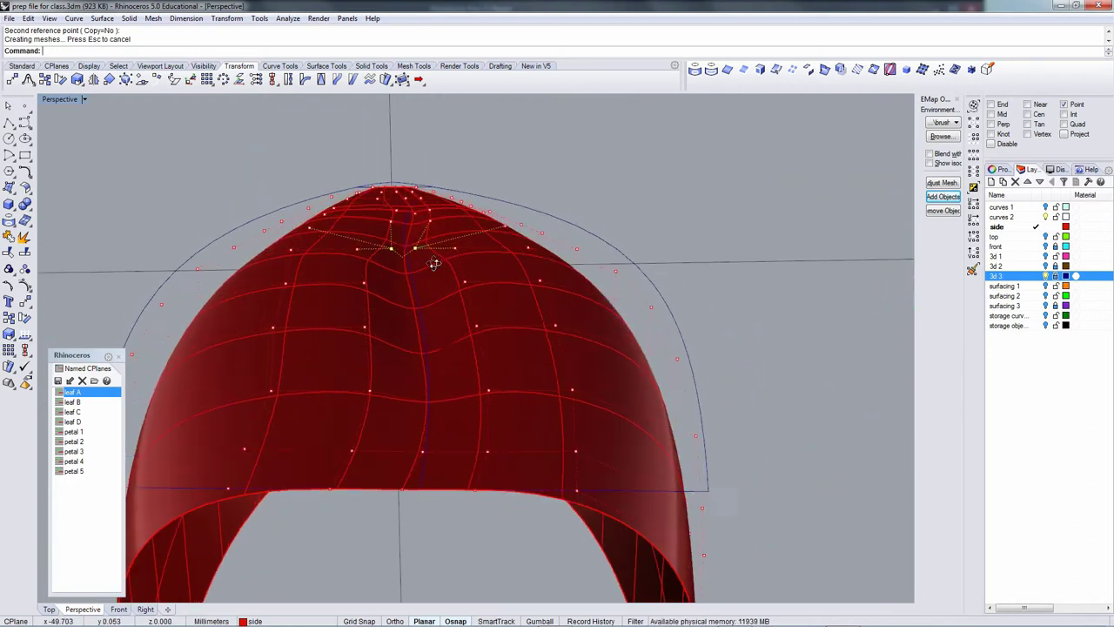
# Undo the Scale2D edits on all three pairs beside the vein and switch to a horizontal construction plane.
pyautogui.hotkey('ctrl', 'z')
pyautogui.press('Return')
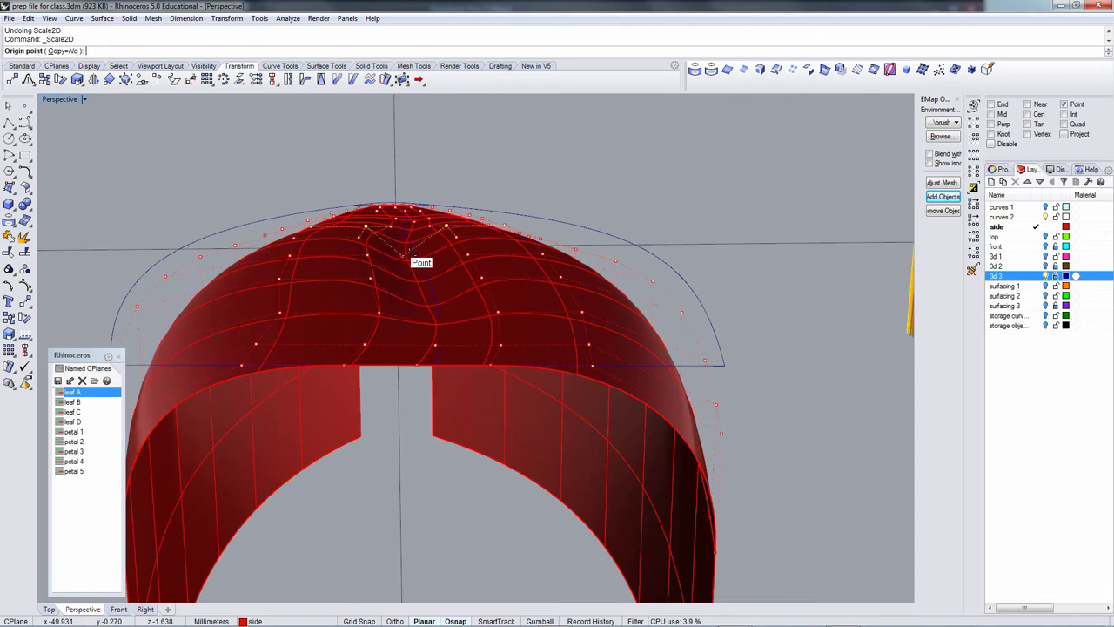
pyautogui.moveTo(434, 266); pyautogui.dragTo(418, 308, button='right')
pyautogui.scroll(-7, 438, 296)
pyautogui.press('Escape')
pyautogui.press('F4')
pyautogui.hotkey('ctrl', 'z')
pyautogui.moveTo(418, 308); pyautogui.dragTo(379, 217, button='right')
pyautogui.scroll(4, 397, 285)
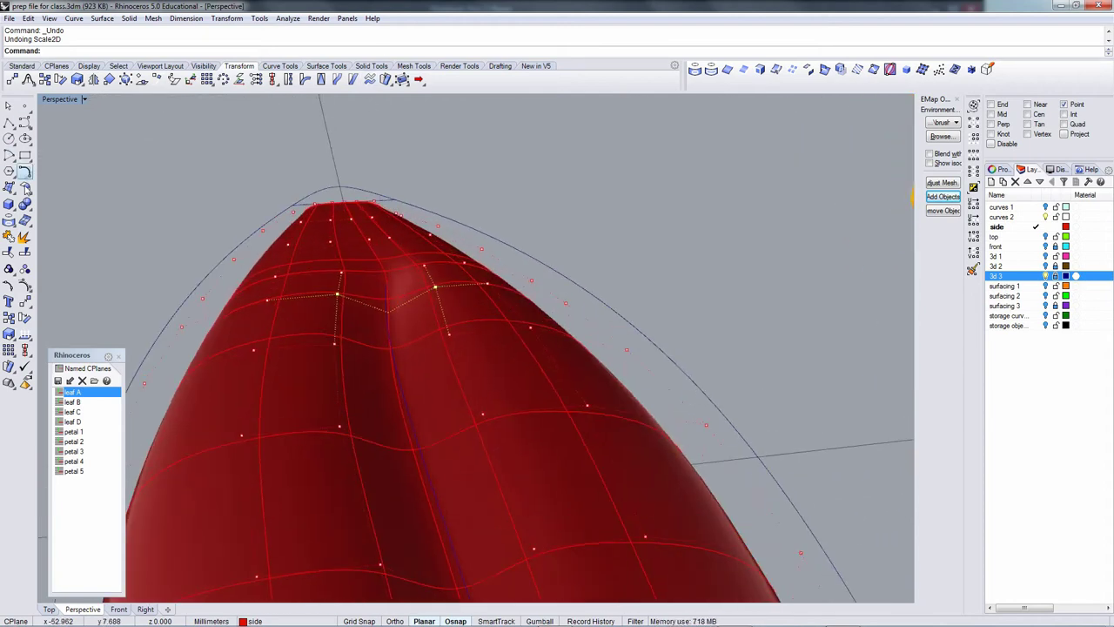
# Scale the pair flanking the vein's start horizontally with Scale2D by about 0.35 about the vein point between them.
pyautogui.click(76, 79)
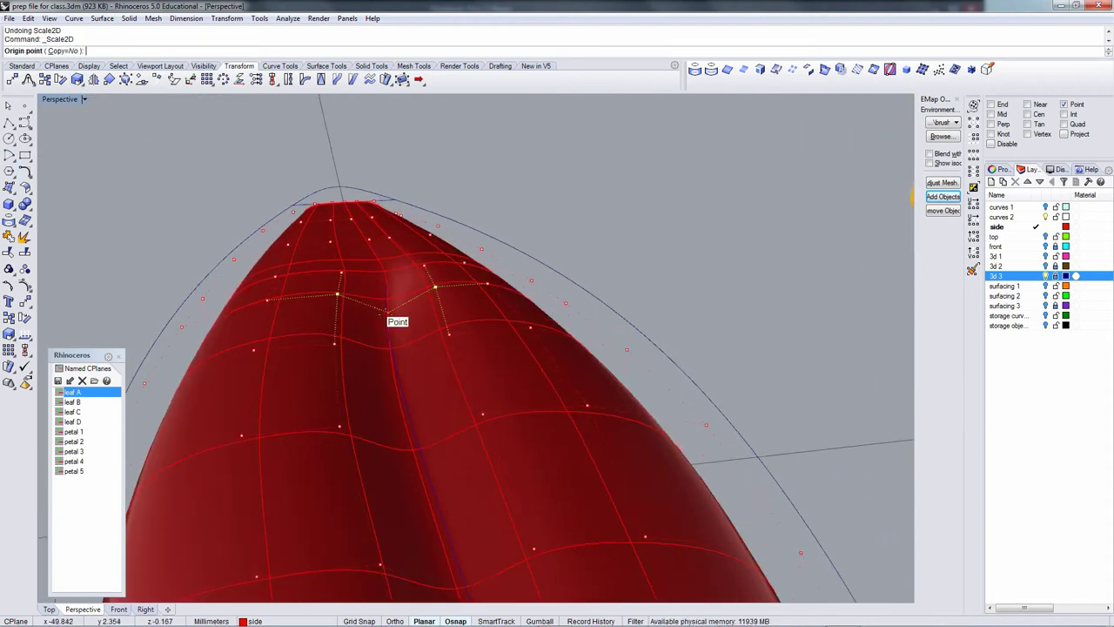
pyautogui.click(388, 312)
pyautogui.click(764, 275)
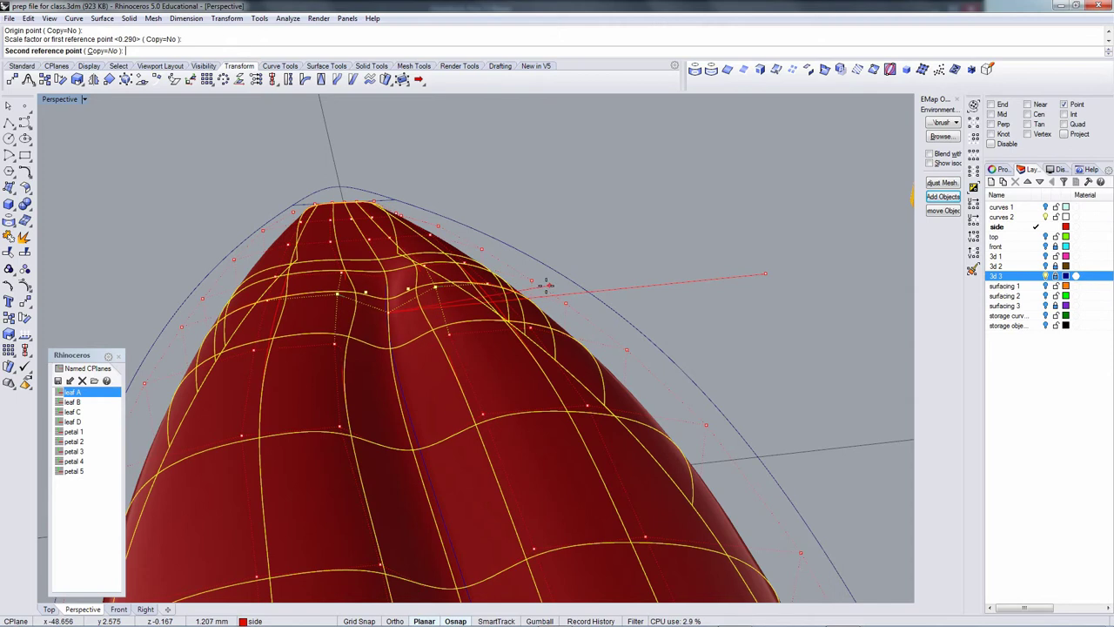
pyautogui.click(522, 294)
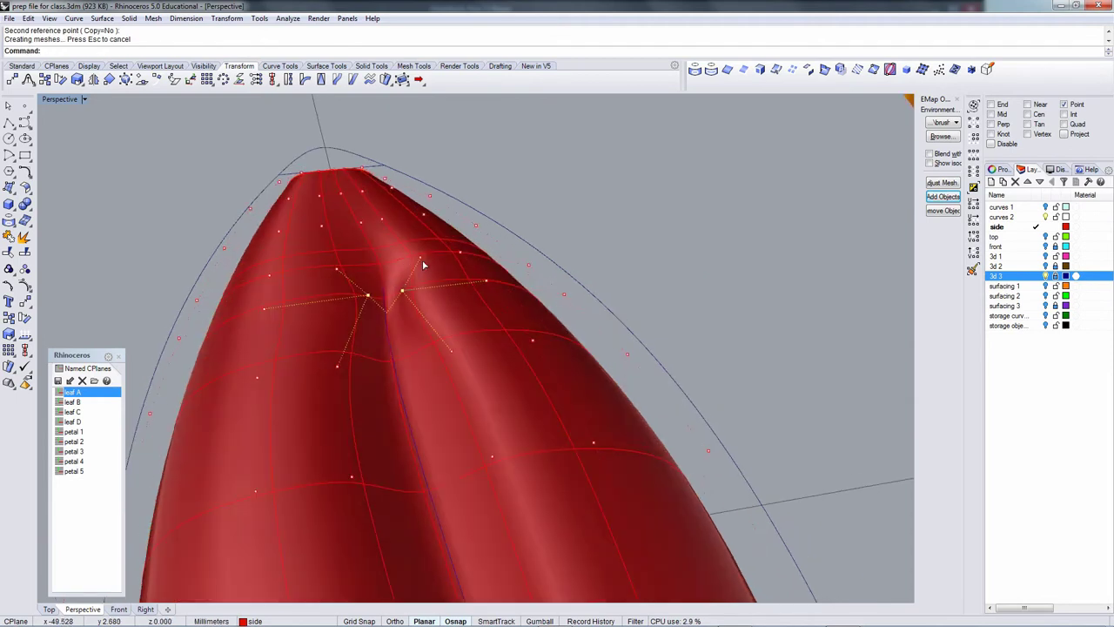
# Select the flanking pair one row nearer the tip and scale it horizontally by about 0.48 about its centre point.
pyautogui.click(420, 260)
pyautogui.keyDown('shift'); pyautogui.click(337, 270); pyautogui.keyUp('shift')
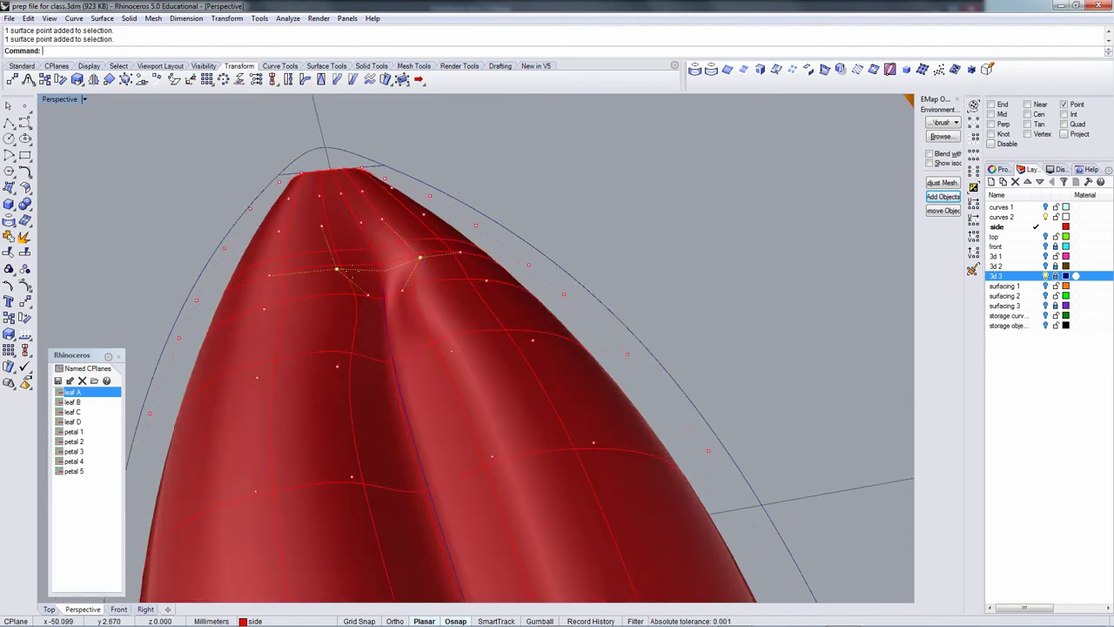
pyautogui.press('Return')
pyautogui.click(419, 259)
pyautogui.click(659, 244)
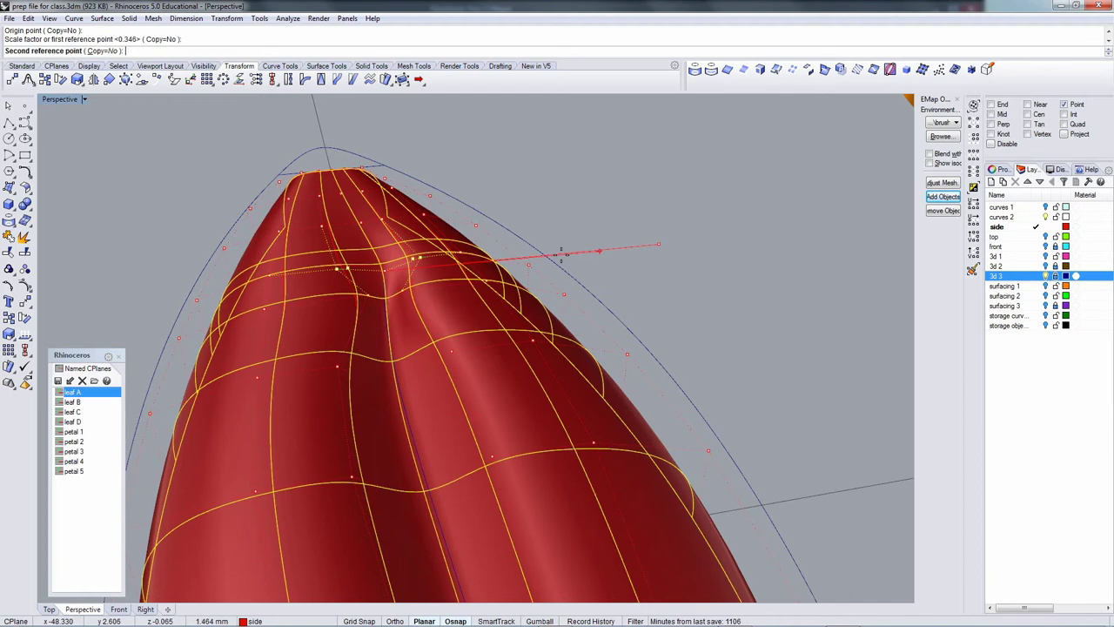
pyautogui.click(513, 256)
# Select only the flanking pair one row behind the vein's start and scale it horizontally in 2D towards the vein point between them.
pyautogui.scroll(-2, 452, 270)
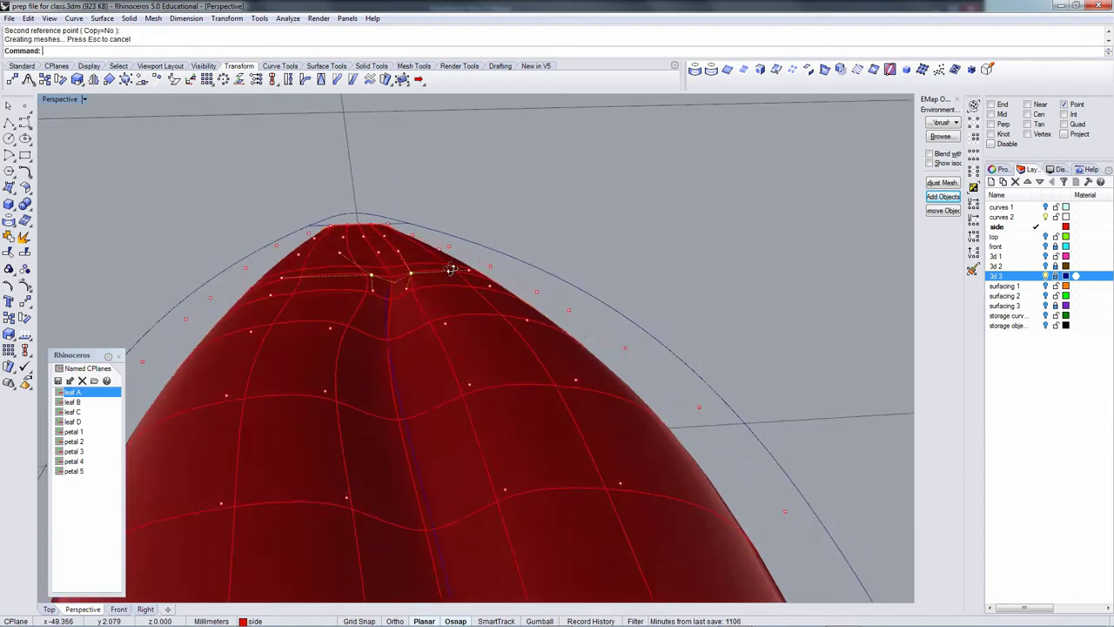
pyautogui.moveTo(451, 270); pyautogui.dragTo(498, 292, button='right')
pyautogui.click(397, 380)
pyautogui.keyDown('shift'); pyautogui.click(485, 315); pyautogui.keyUp('shift')
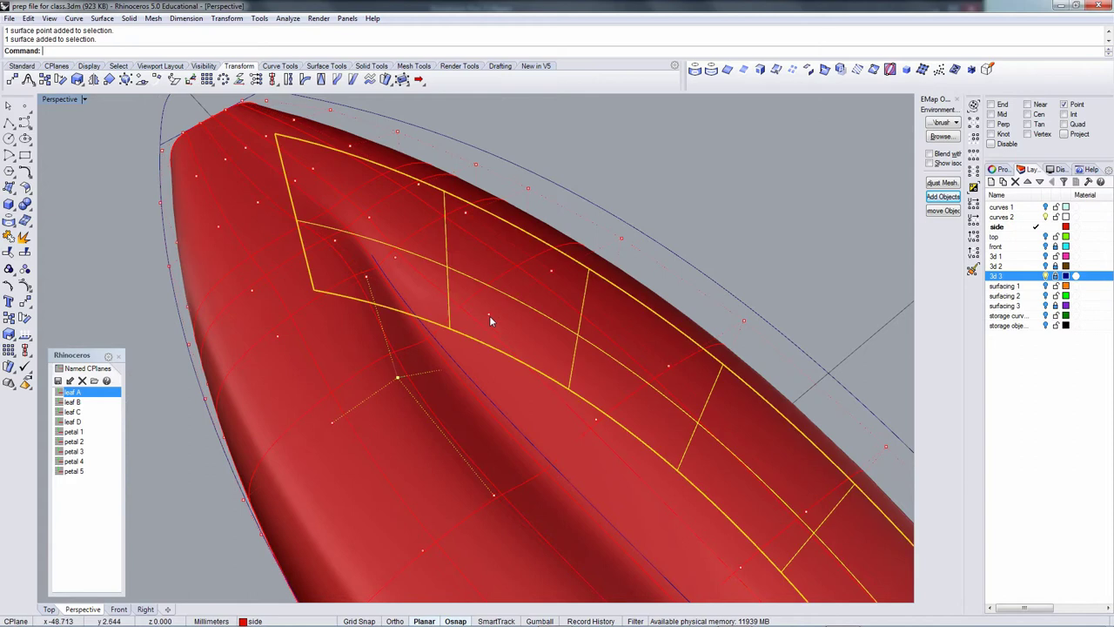
pyautogui.keyDown('shift'); pyautogui.click(489, 314); pyautogui.keyUp('shift')
pyautogui.keyDown('ctrl'); pyautogui.click(499, 346); pyautogui.keyUp('ctrl')
pyautogui.rightClick(498, 347)
pyautogui.click(441, 365)
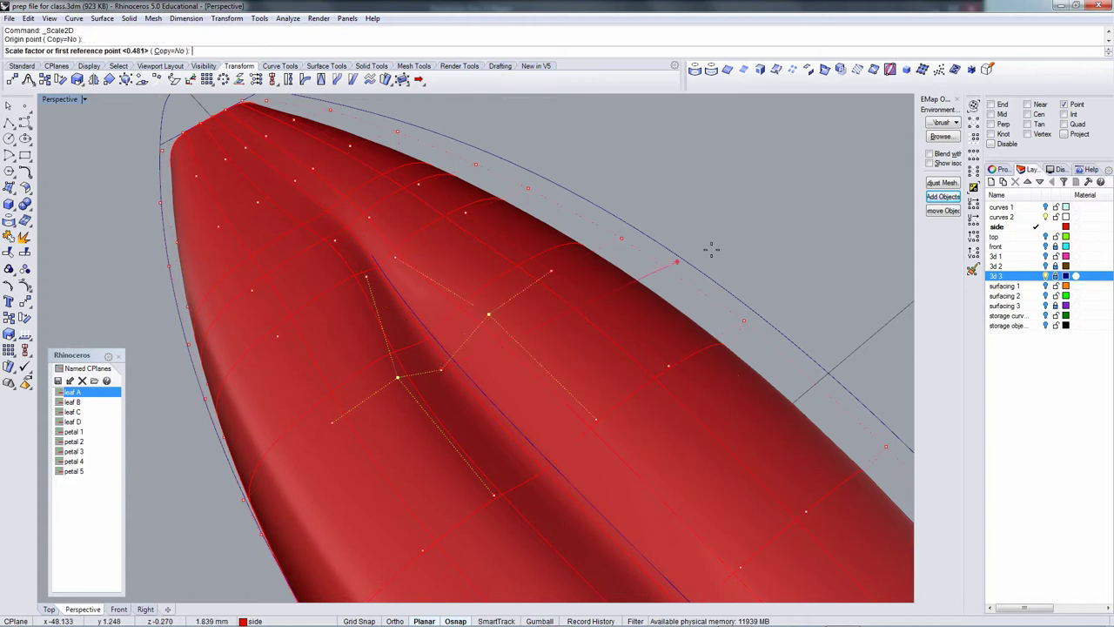
pyautogui.click(745, 234)
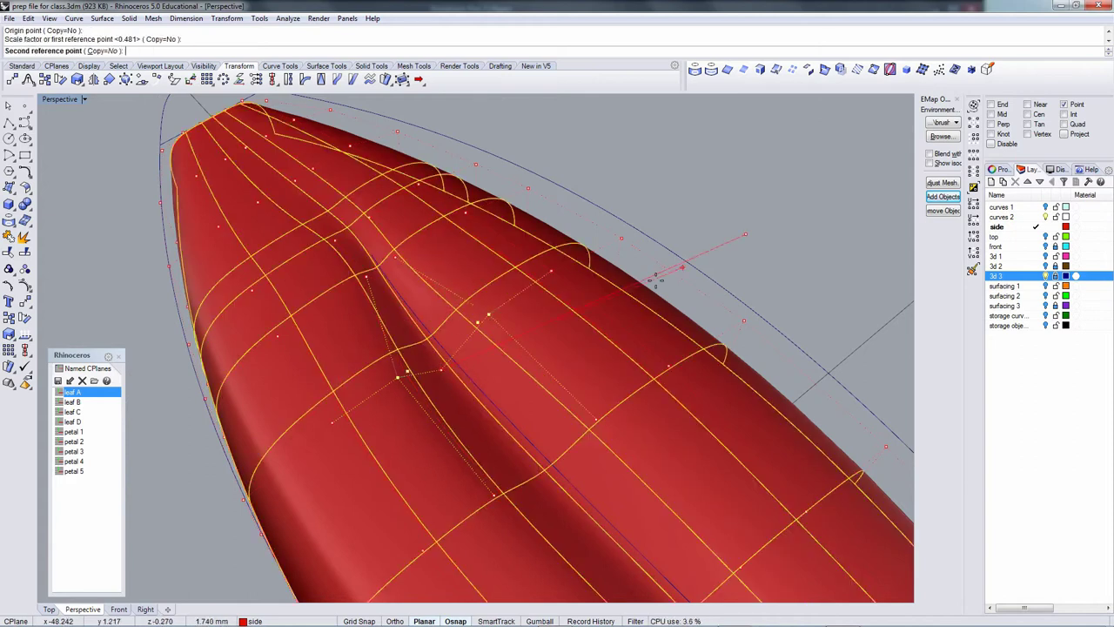
pyautogui.click(502, 350)
pyautogui.moveTo(501, 350); pyautogui.dragTo(415, 355, button='right')
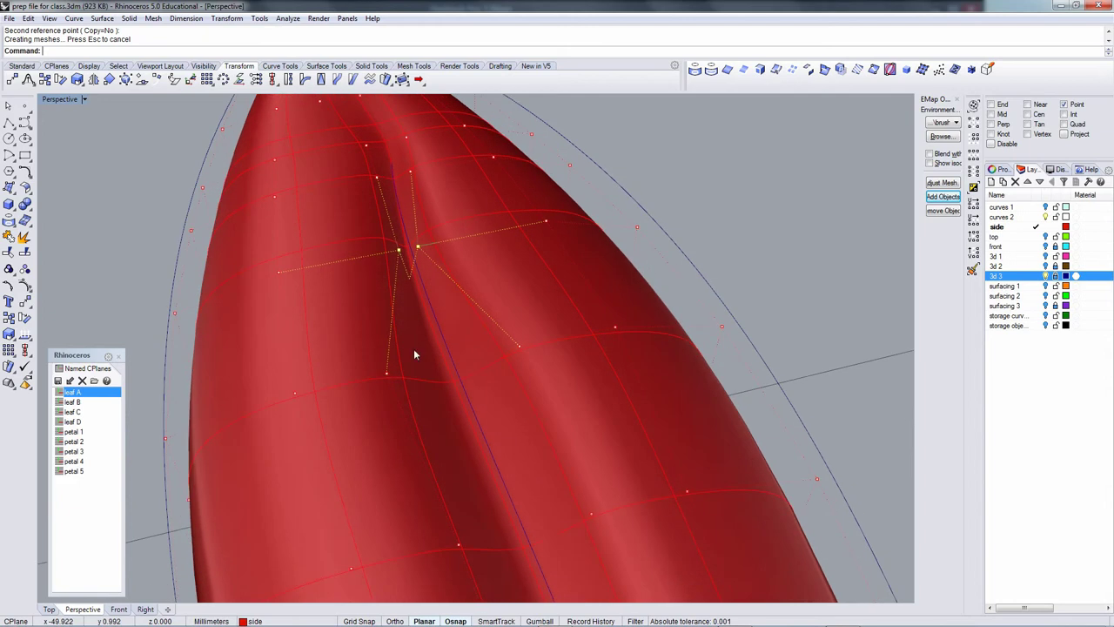
# Select the flanking pair two rows behind the vein's start and scale it with Scale2D by about 0.28 about the vein point between them.
pyautogui.click(515, 351)
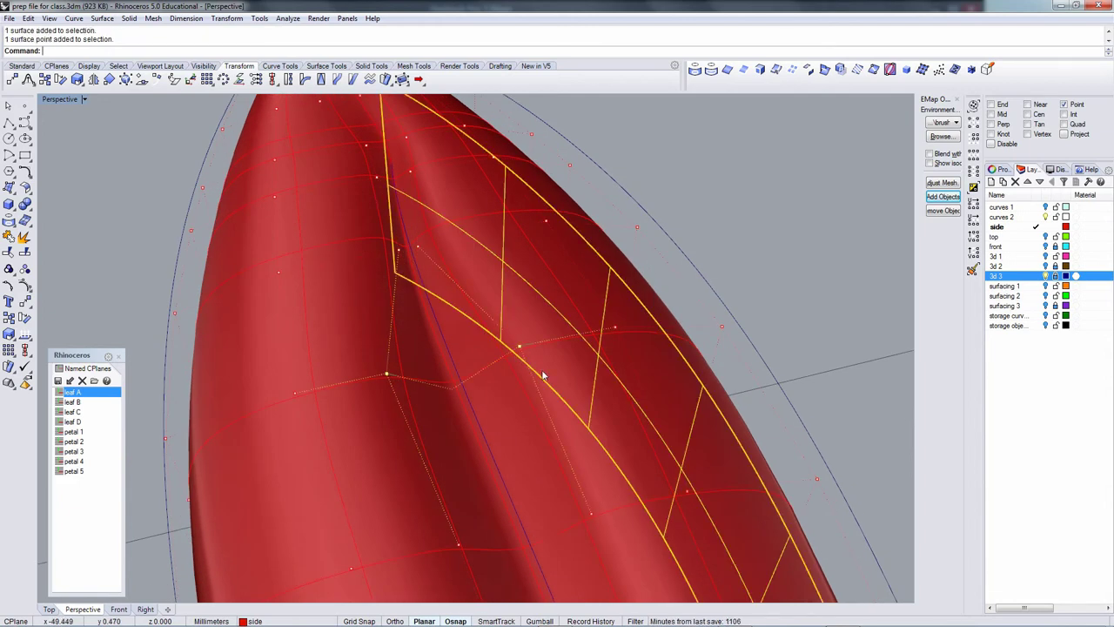
pyautogui.keyDown('ctrl'); pyautogui.click(542, 375); pyautogui.keyUp('ctrl')
pyautogui.rightClick(517, 386)
pyautogui.click(453, 388)
pyautogui.click(389, 374)
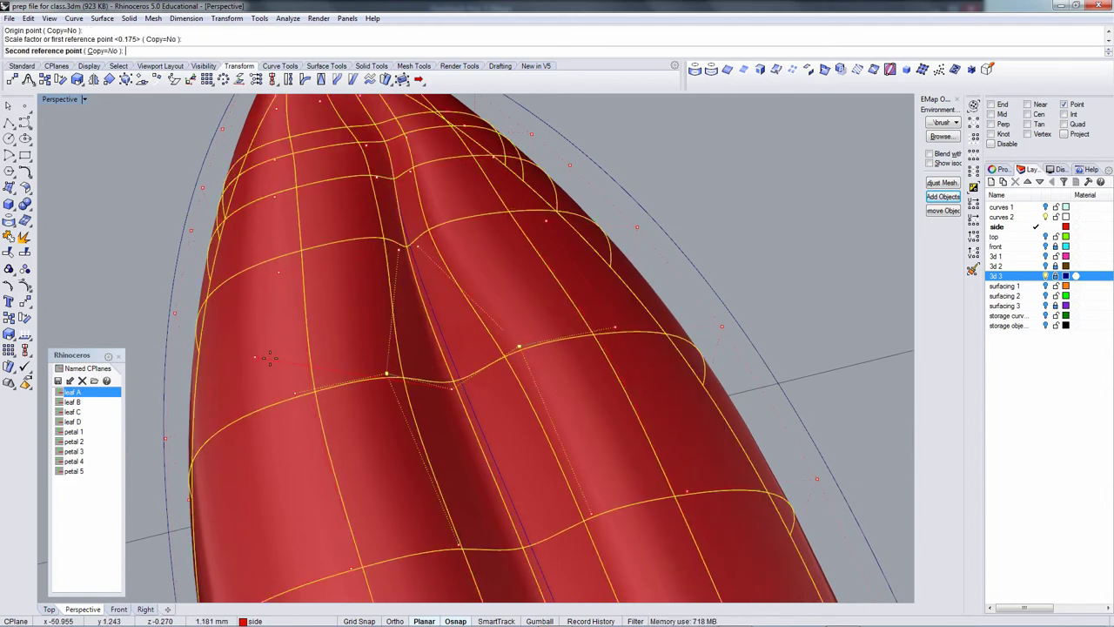
pyautogui.click(435, 360)
# Select the flanking pair three rows behind the vein's start and scale it inward with Scale2D about the vein point between them.
pyautogui.scroll(-2, 467, 345)
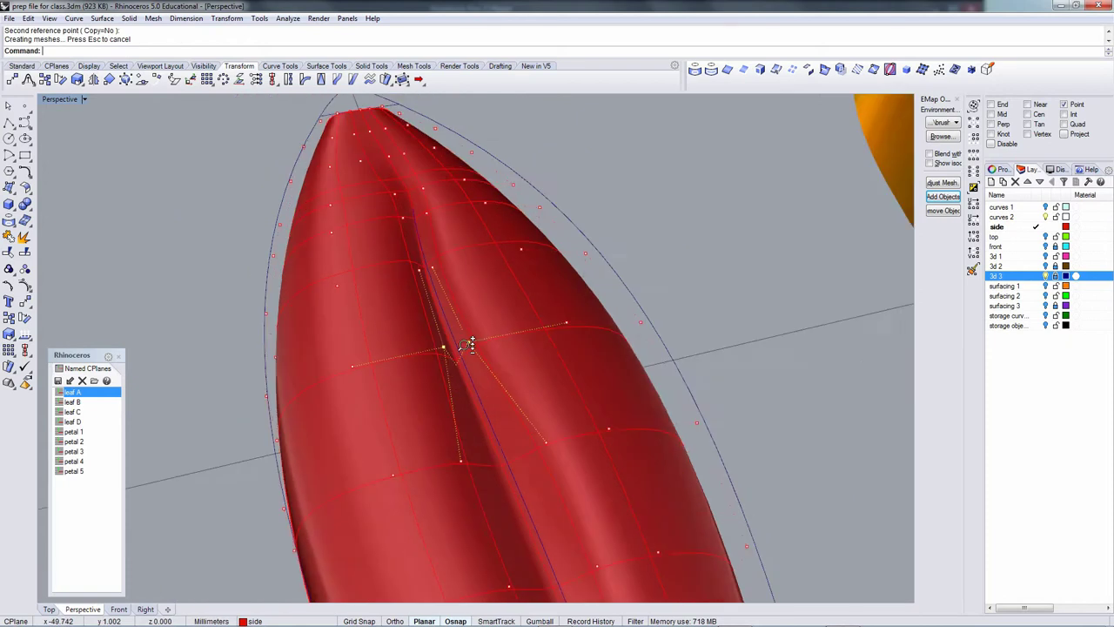
pyautogui.moveTo(467, 346); pyautogui.dragTo(380, 345, button='right')
pyautogui.click(429, 317)
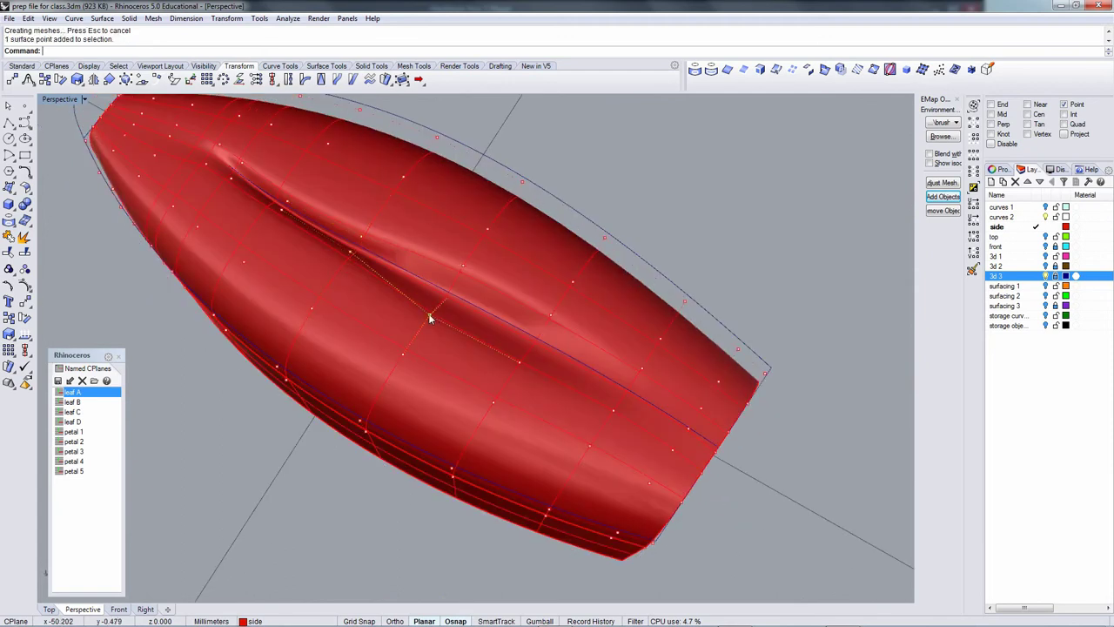
pyautogui.keyDown('shift'); pyautogui.click(463, 268); pyautogui.keyUp('shift')
pyautogui.rightClick(463, 267)
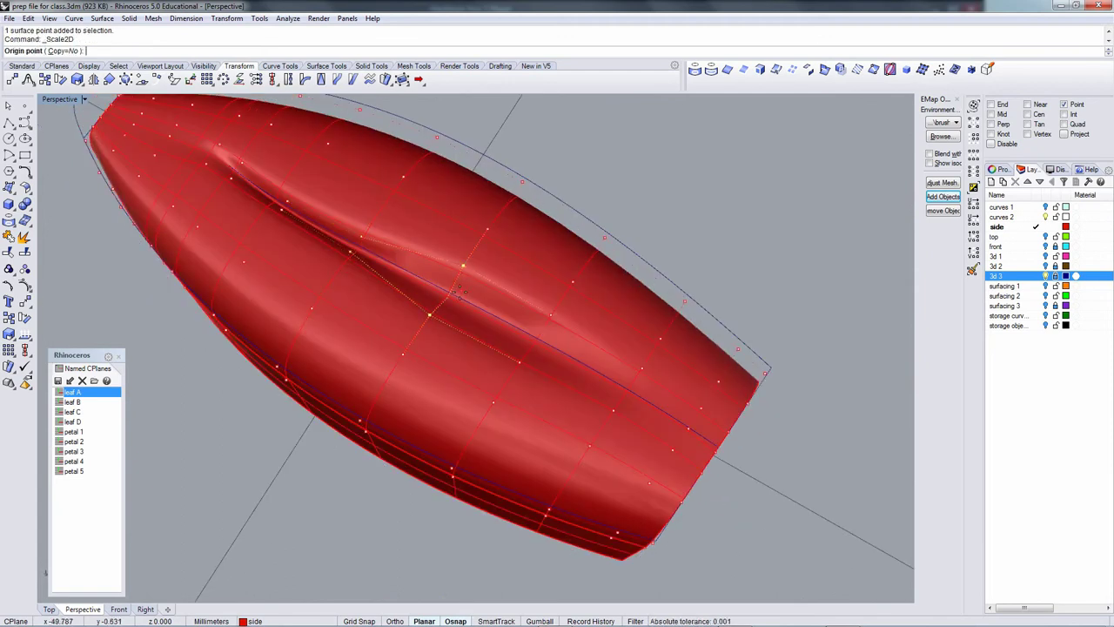
pyautogui.click(448, 298)
pyautogui.click(599, 249)
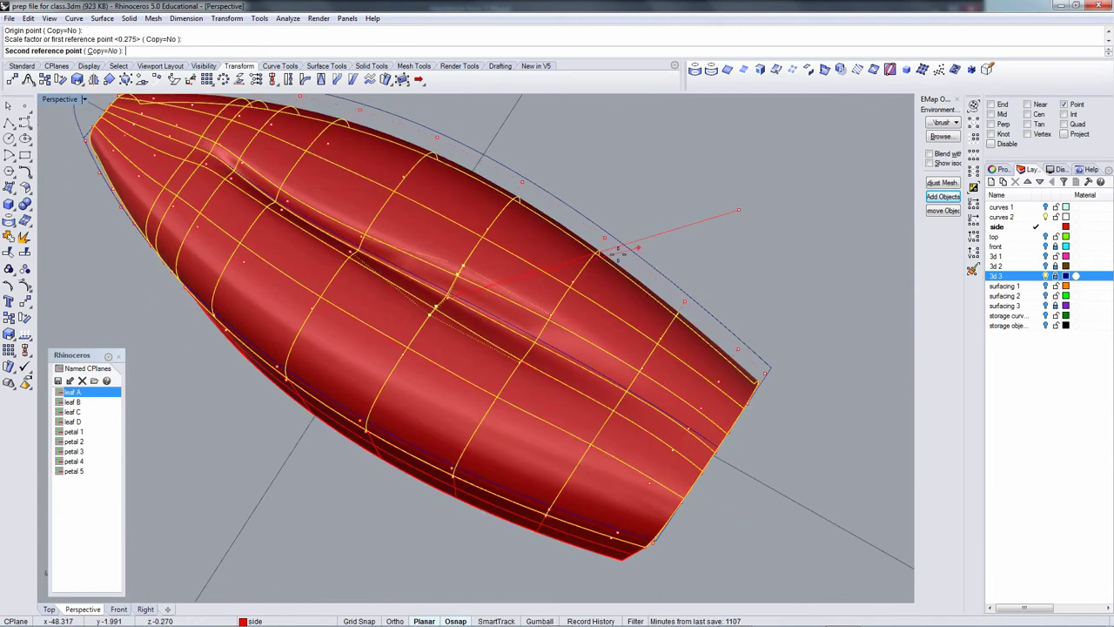
pyautogui.click(522, 310)
# Turn on the Gumball and lower the flanking pair two rows behind the vein's start slightly along its vertical axis.
pyautogui.moveTo(522, 310); pyautogui.dragTo(499, 322, button='right')
pyautogui.scroll(5, 498, 298)
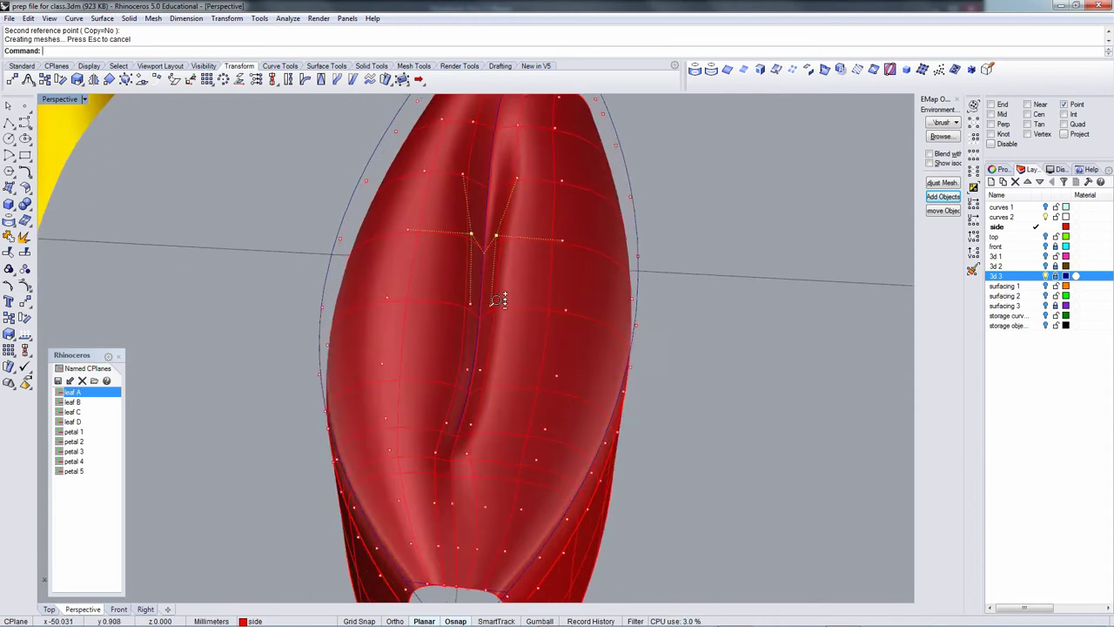
pyautogui.click(491, 296)
pyautogui.keyDown('shift'); pyautogui.click(457, 297); pyautogui.keyUp('shift')
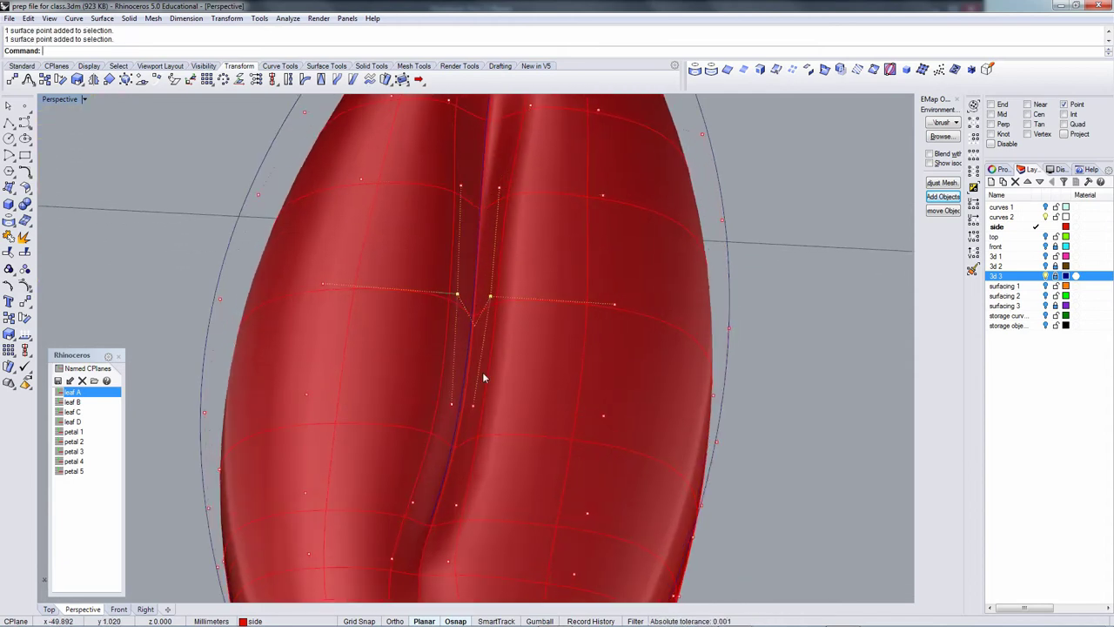
pyautogui.moveTo(485, 378)
pyautogui.mouseDown(button='right')
pyautogui.moveTo(495, 392)
pyautogui.moveTo(494, 379)
pyautogui.mouseUp(button='right')
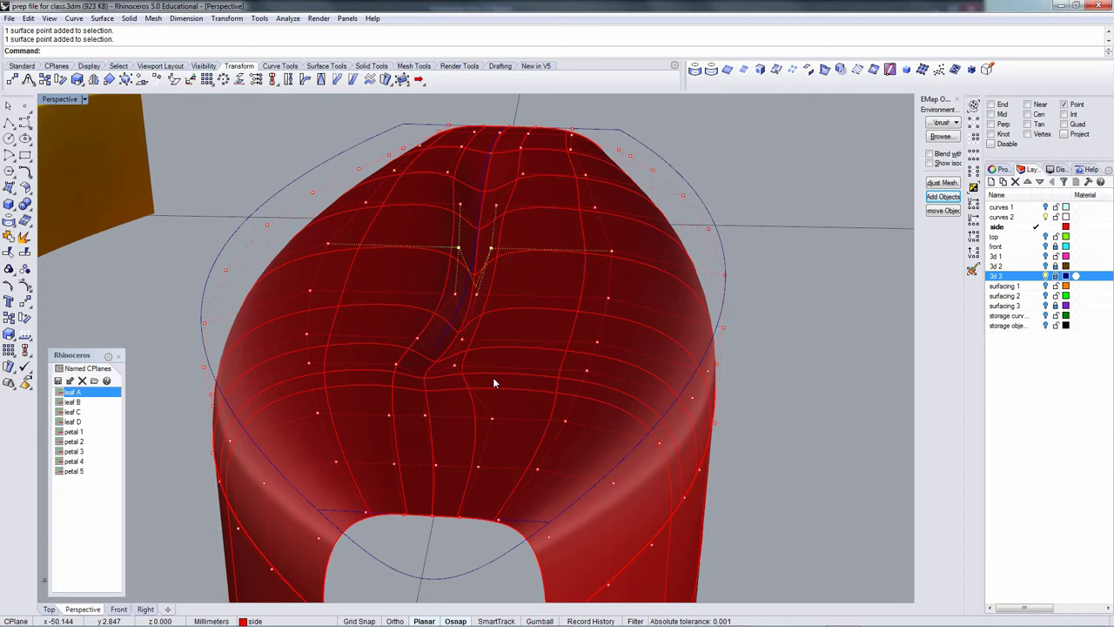
pyautogui.click(537, 621)
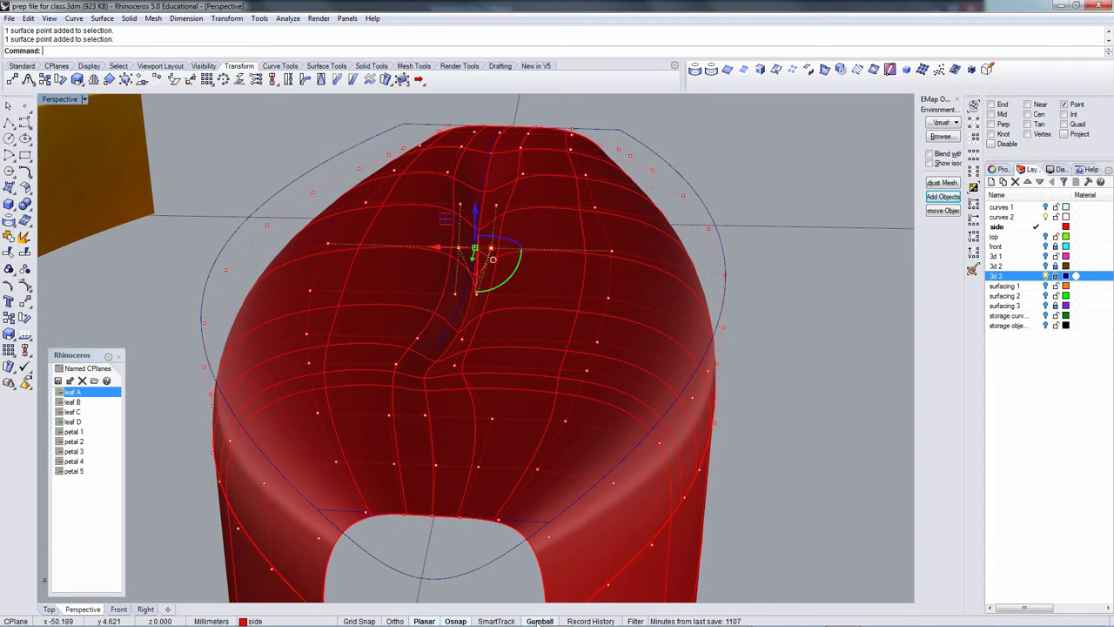
pyautogui.moveTo(477, 212); pyautogui.dragTo(486, 236)
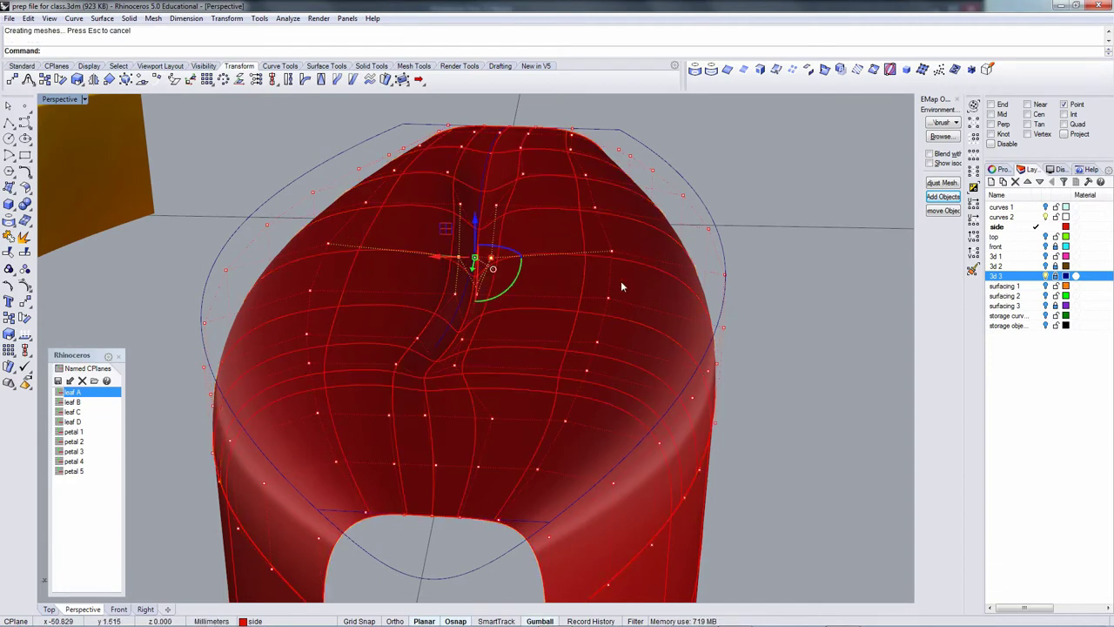
# Select the flanking pair one row behind the vein's start and lower it slightly with the Gumball.
pyautogui.moveTo(490, 291); pyautogui.dragTo(473, 327, button='right')
pyautogui.keyDown('shift'); pyautogui.click(474, 327); pyautogui.keyUp('shift')
pyautogui.keyDown('shift'); pyautogui.click(493, 319); pyautogui.keyUp('shift')
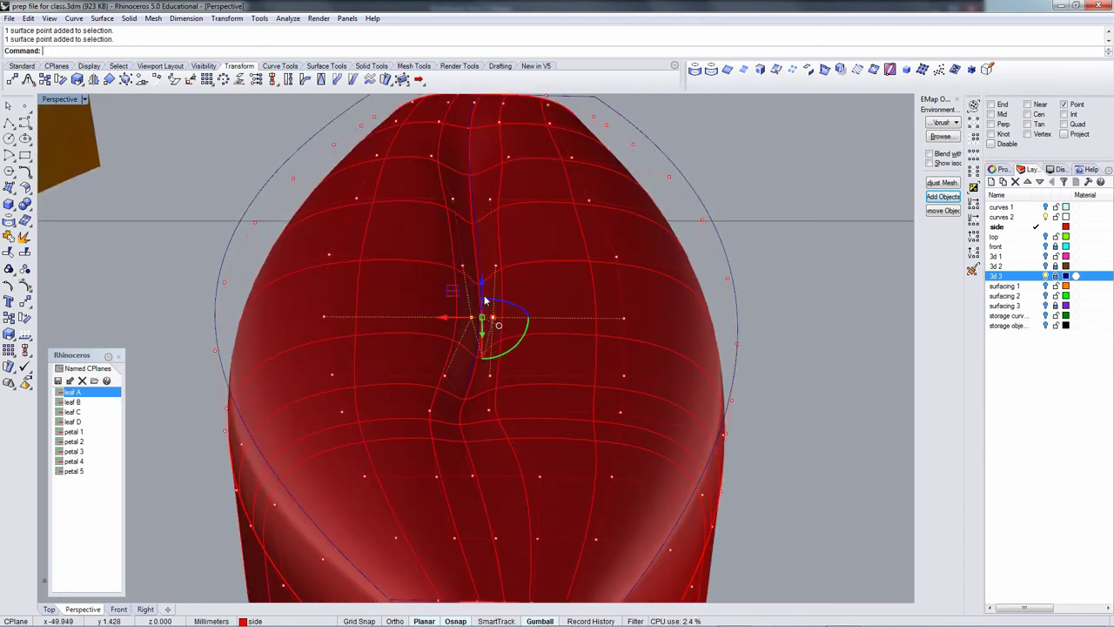
pyautogui.moveTo(481, 281); pyautogui.dragTo(475, 293)
# Select the two control points flanking the vein's start and lower them slightly with the Gumball.
pyautogui.moveTo(488, 304); pyautogui.dragTo(491, 372, button='right')
pyautogui.click(467, 364)
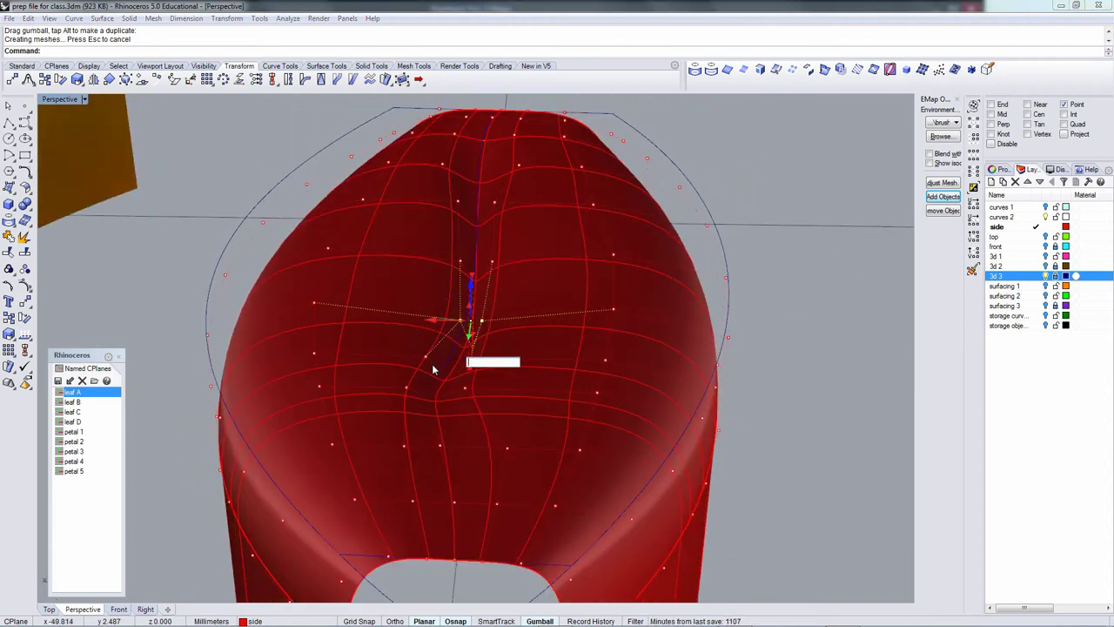
pyautogui.click(436, 385)
pyautogui.click(469, 358)
pyautogui.moveTo(463, 387); pyautogui.dragTo(549, 376, button='right')
pyautogui.click(557, 376)
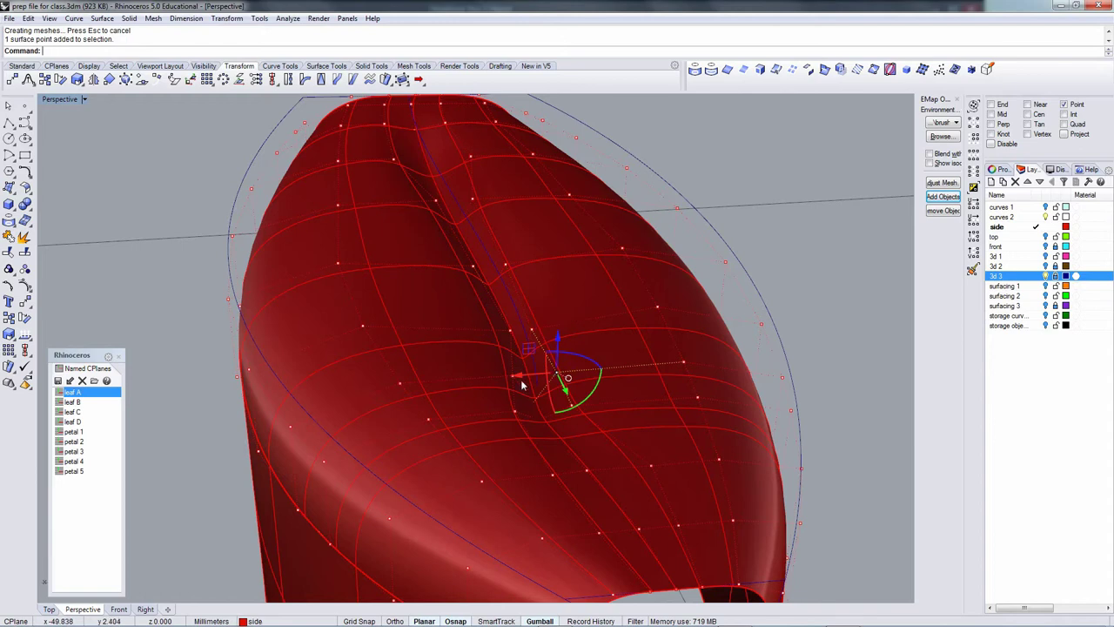
pyautogui.scroll(6, 516, 370)
pyautogui.keyDown('shift'); pyautogui.click(516, 366); pyautogui.keyUp('shift')
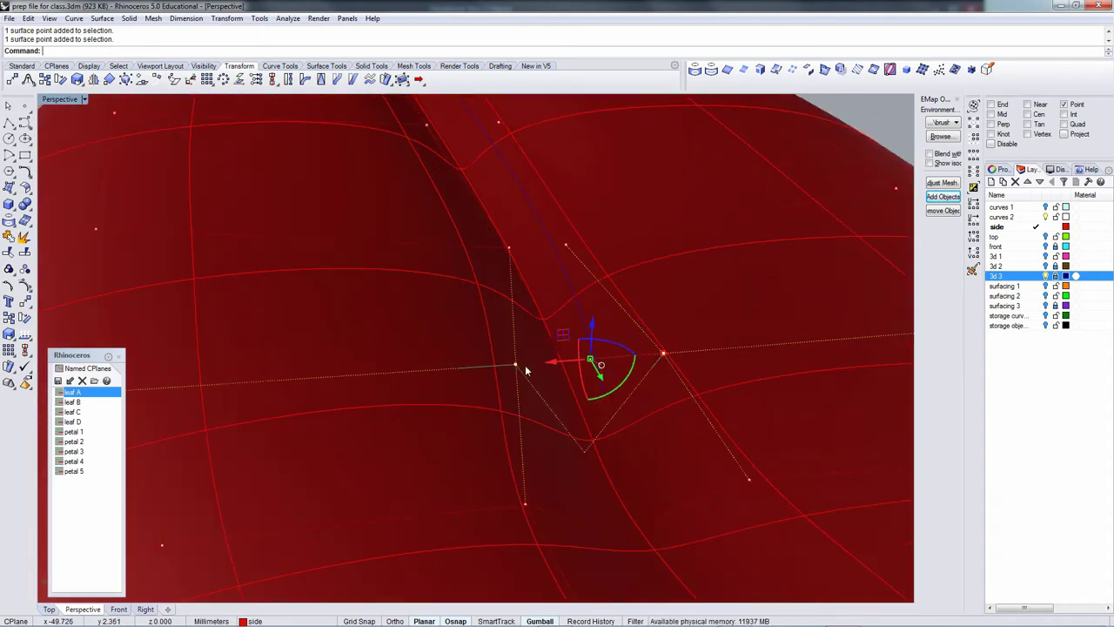
pyautogui.scroll(-3, 529, 365)
pyautogui.moveTo(567, 329); pyautogui.dragTo(568, 334)
# Set a World Top construction plane and move the right outer point one row behind the vein's start about 0.21 mm towards the vein.
pyautogui.scroll(-5, 574, 346)
pyautogui.moveTo(584, 356)
pyautogui.mouseDown(button='right')
pyautogui.moveTo(547, 340)
pyautogui.moveTo(555, 396)
pyautogui.moveTo(632, 450)
pyautogui.moveTo(681, 423)
pyautogui.moveTo(547, 360)
pyautogui.moveTo(515, 356)
pyautogui.moveTo(486, 377)
pyautogui.moveTo(529, 378)
pyautogui.moveTo(577, 348)
pyautogui.moveTo(584, 324)
pyautogui.moveTo(579, 370)
pyautogui.mouseUp(button='right')
pyautogui.scroll(5, 548, 346)
pyautogui.scroll(-5, 486, 377)
pyautogui.scroll(4, 571, 352)
pyautogui.click(558, 335)
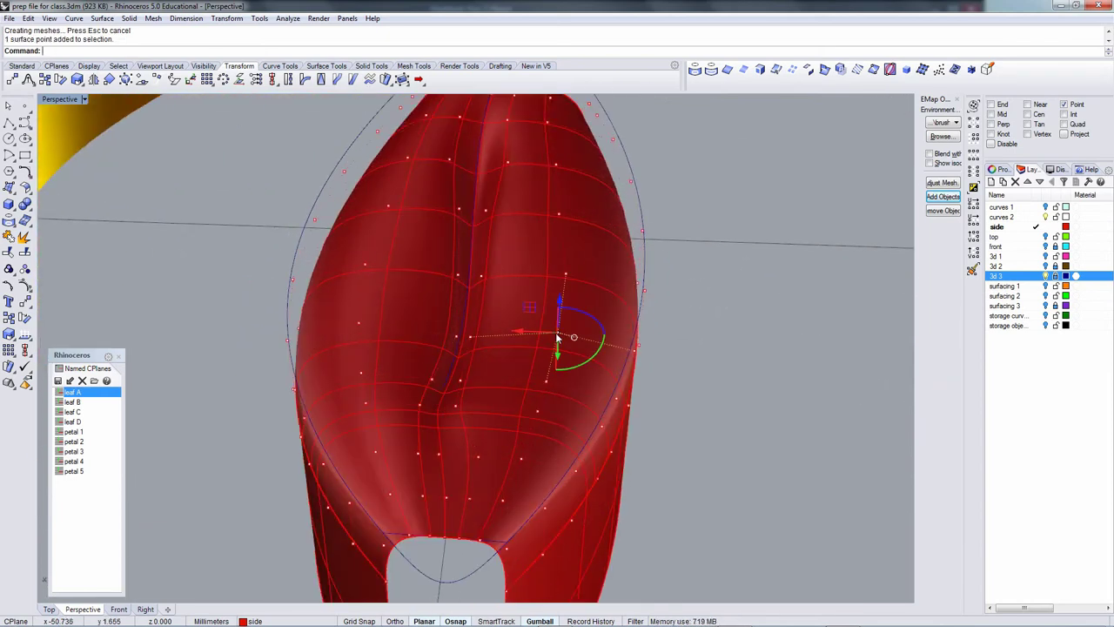
pyautogui.press('F4')
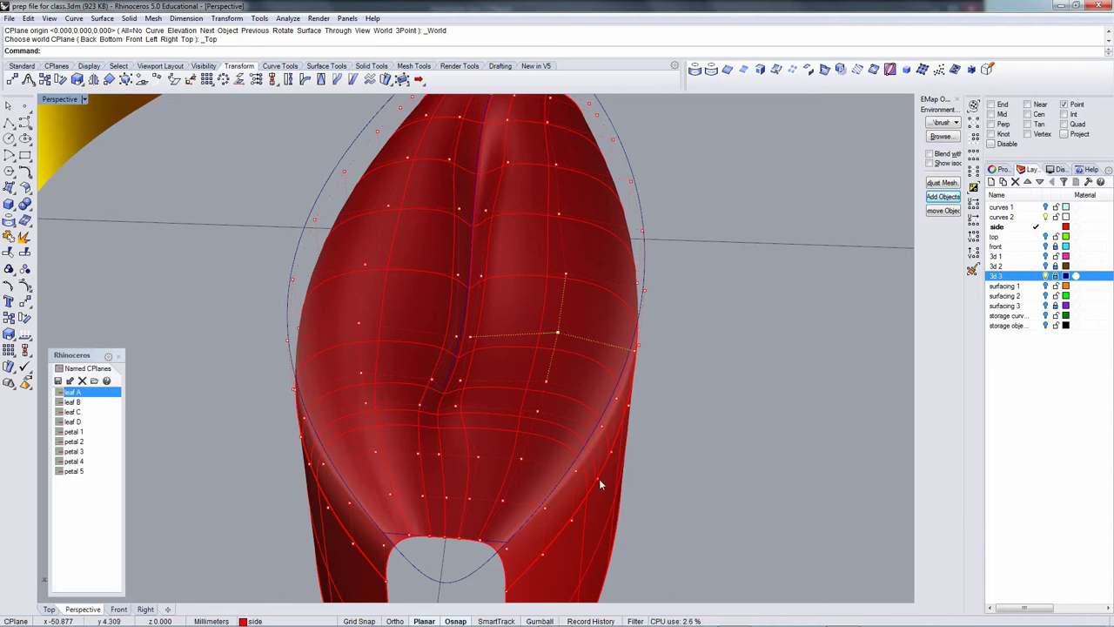
pyautogui.moveTo(598, 484); pyautogui.dragTo(667, 345, button='right')
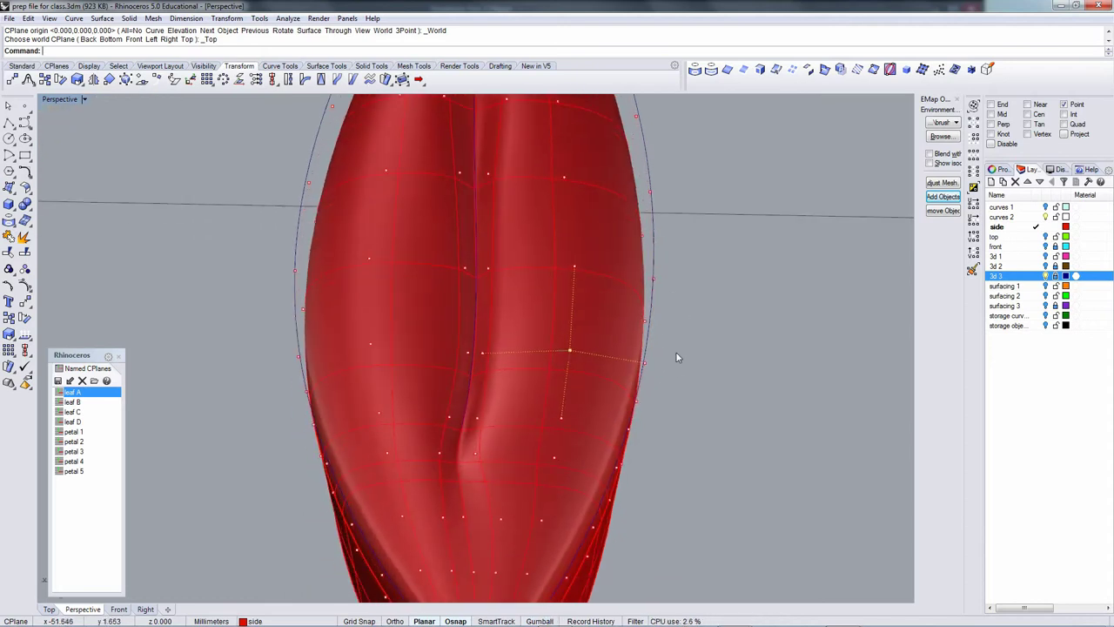
pyautogui.write('m')
pyautogui.press('Return')
pyautogui.click(693, 358)
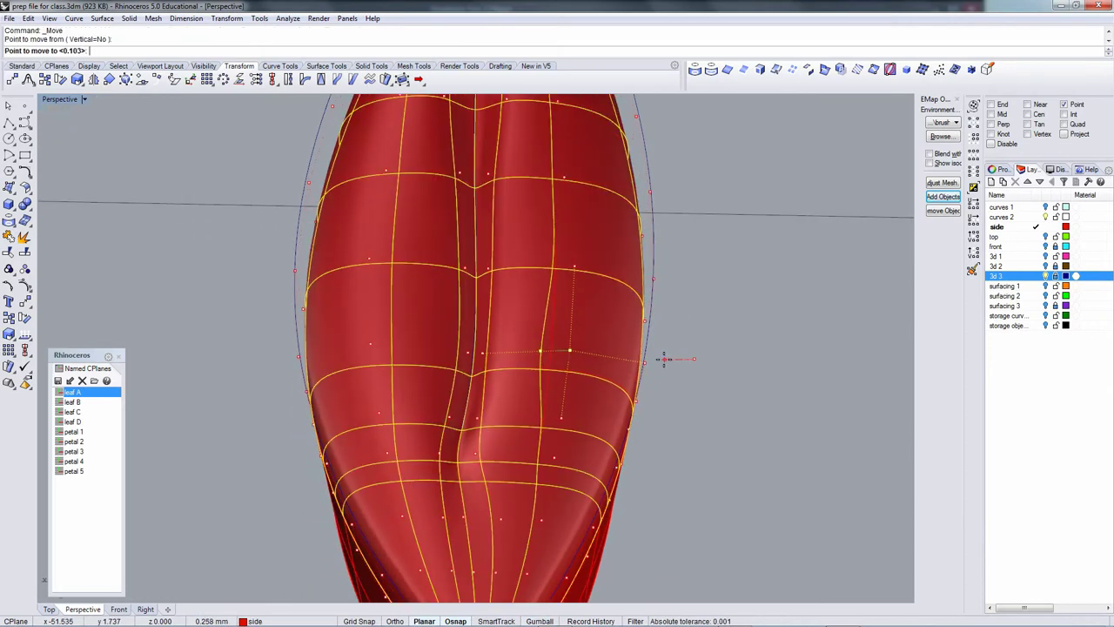
pyautogui.click(670, 358)
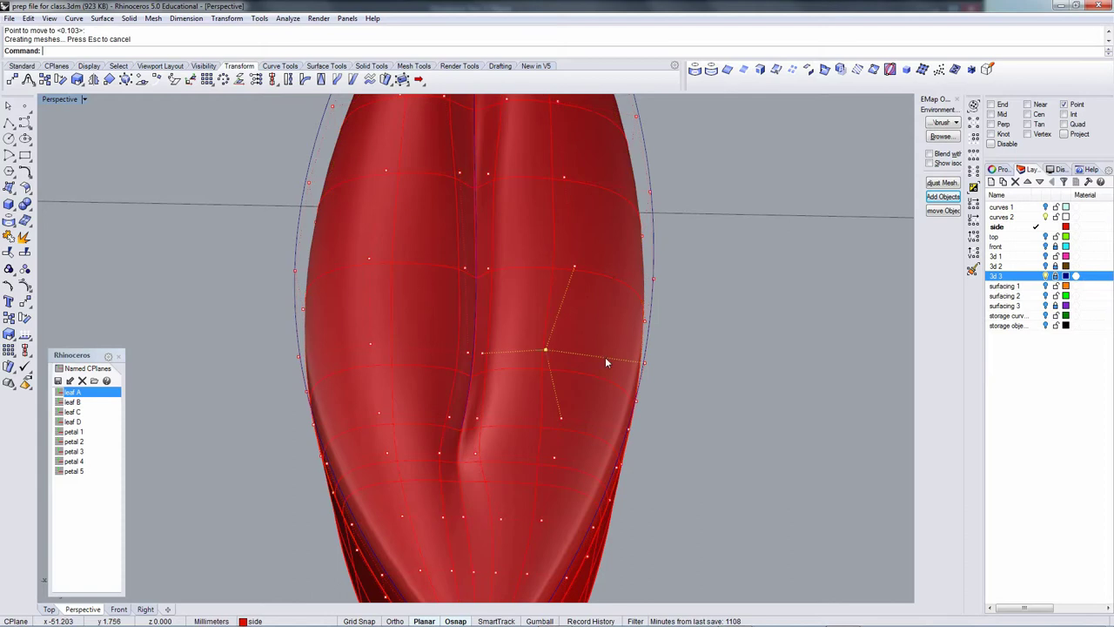
# Move the right outer points two and three rows behind the vein's start towards the vein by about 0.24 mm and 0.15 mm.
pyautogui.click(575, 267)
pyautogui.rightClick(740, 324)
pyautogui.click(746, 325)
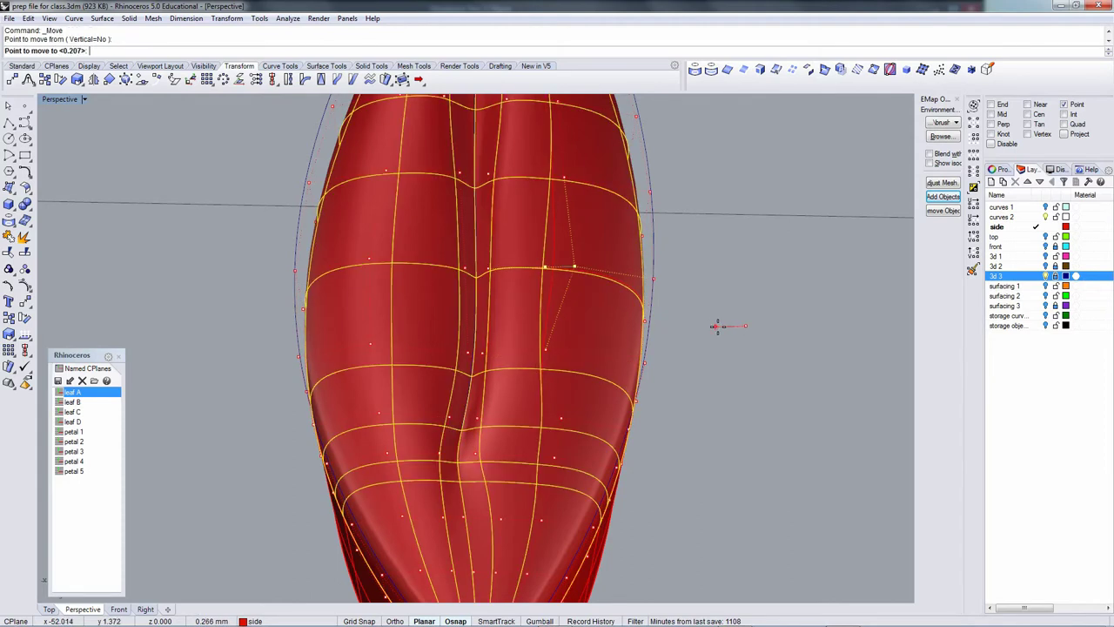
pyautogui.click(719, 326)
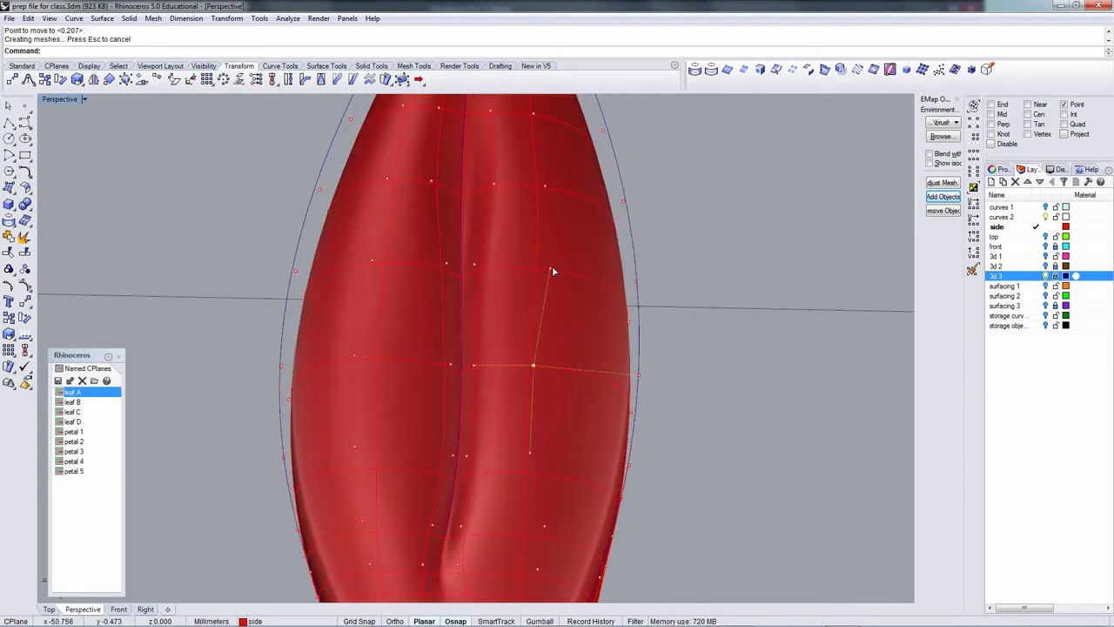
pyautogui.press('Return')
pyautogui.click(723, 335)
pyautogui.click(711, 339)
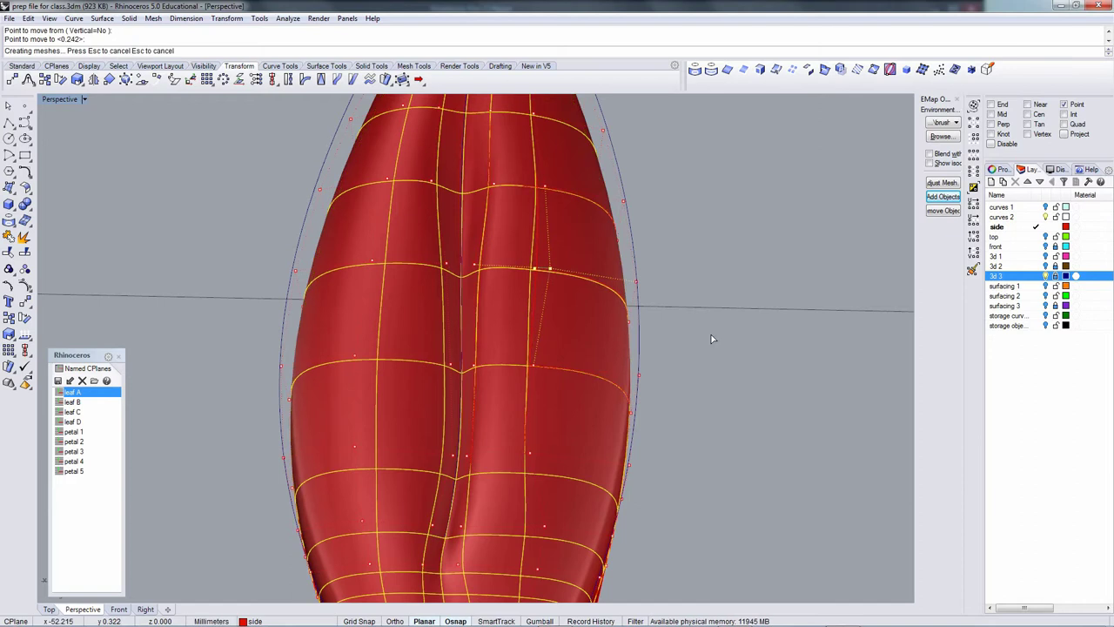
# Move the right outer points beside the vein's start and one row nearer the tip inward by about 0.11 mm and 0.16 mm.
pyautogui.moveTo(712, 338); pyautogui.dragTo(523, 483, button='right')
pyautogui.write('m')
pyautogui.press('Return')
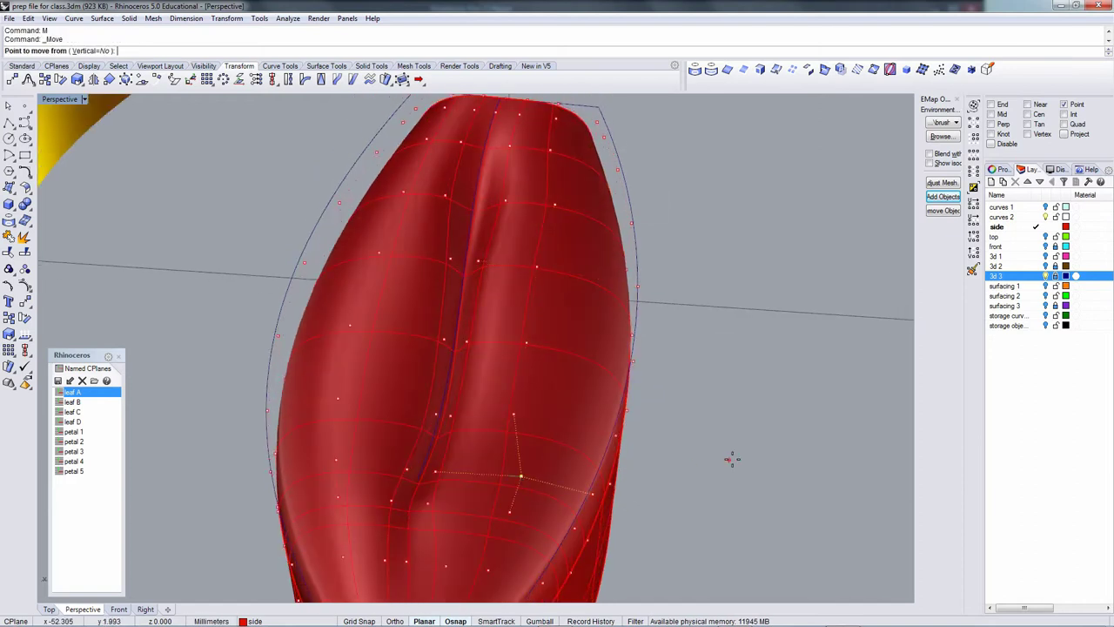
pyautogui.click(731, 459)
pyautogui.click(706, 474)
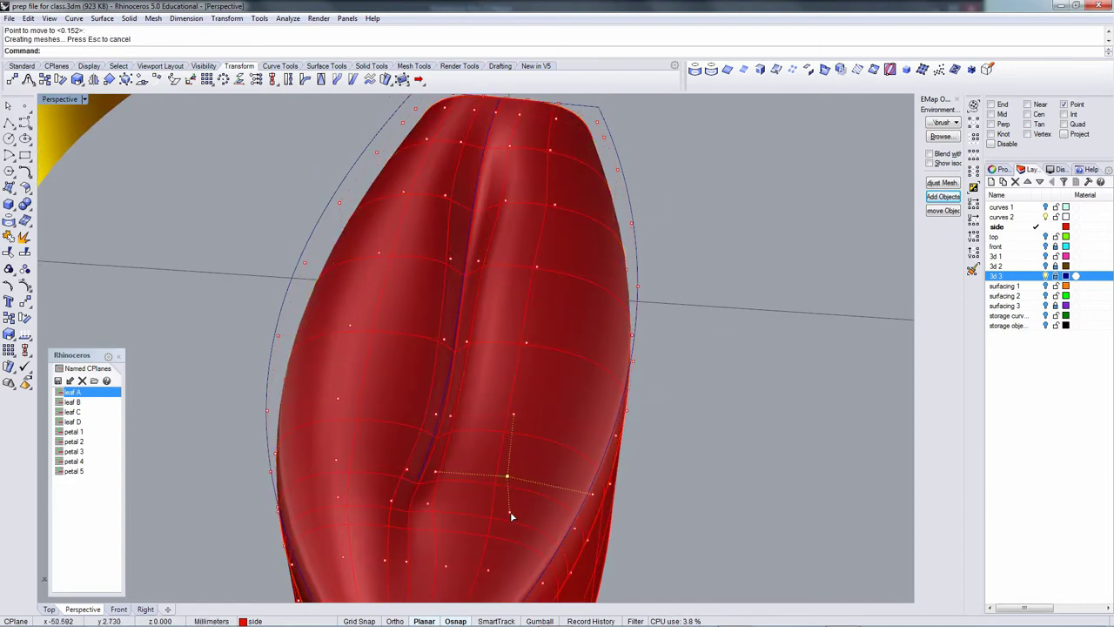
pyautogui.press('Return')
pyautogui.click(696, 517)
pyautogui.click(662, 525)
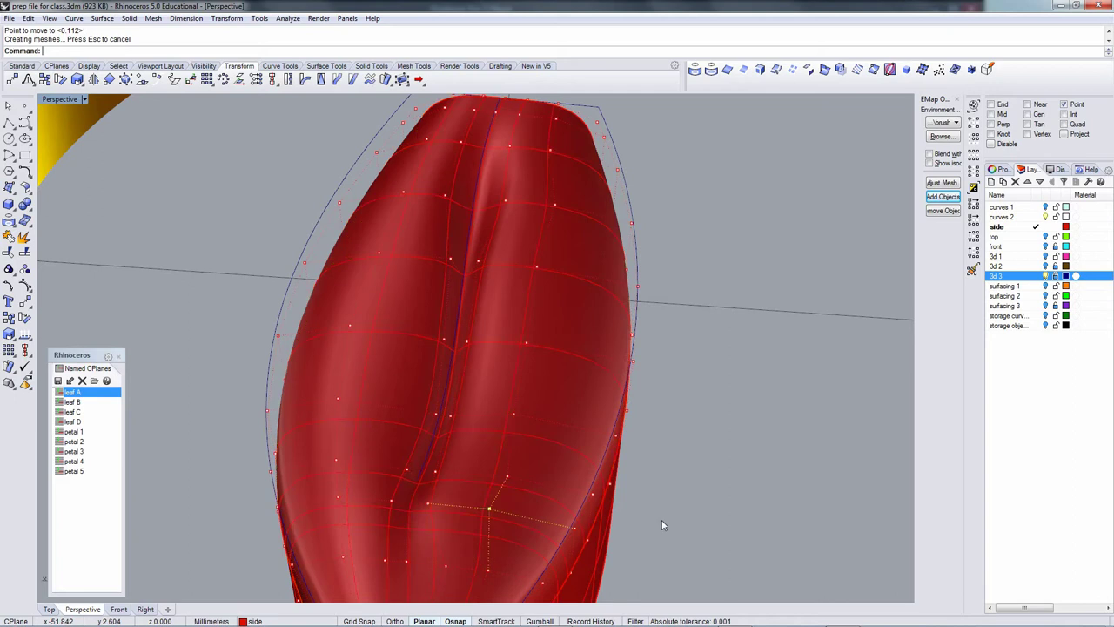
# Move the right outer point two rows nearer the tip than the vein's start inward by about 0.08 mm.
pyautogui.moveTo(573, 473); pyautogui.dragTo(407, 445, button='right')
pyautogui.write('m')
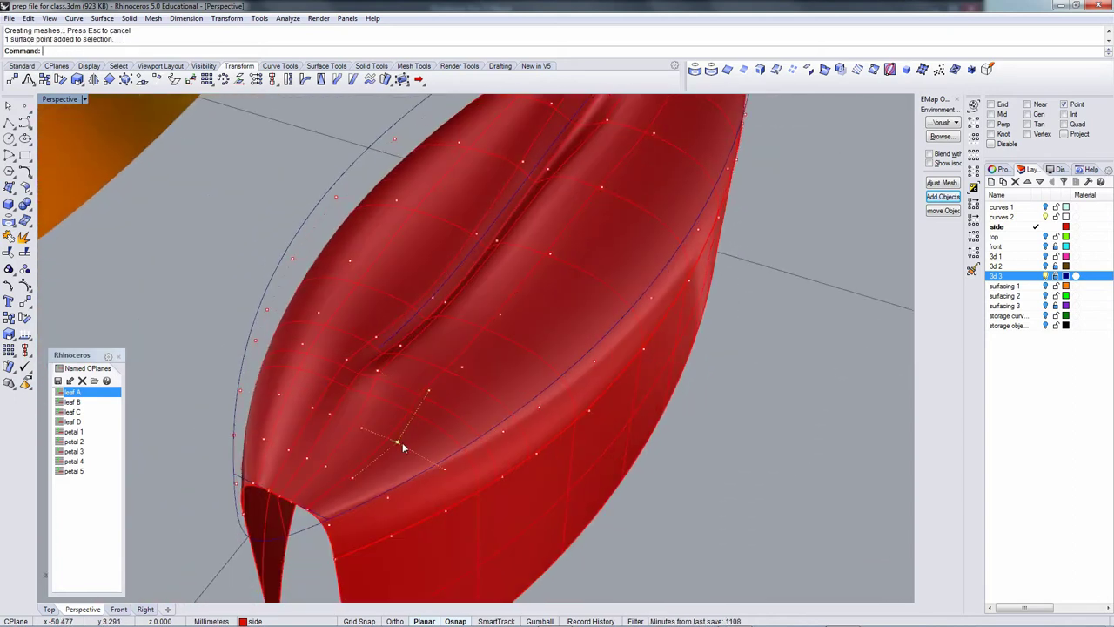
pyautogui.press('Return')
pyautogui.click(657, 498)
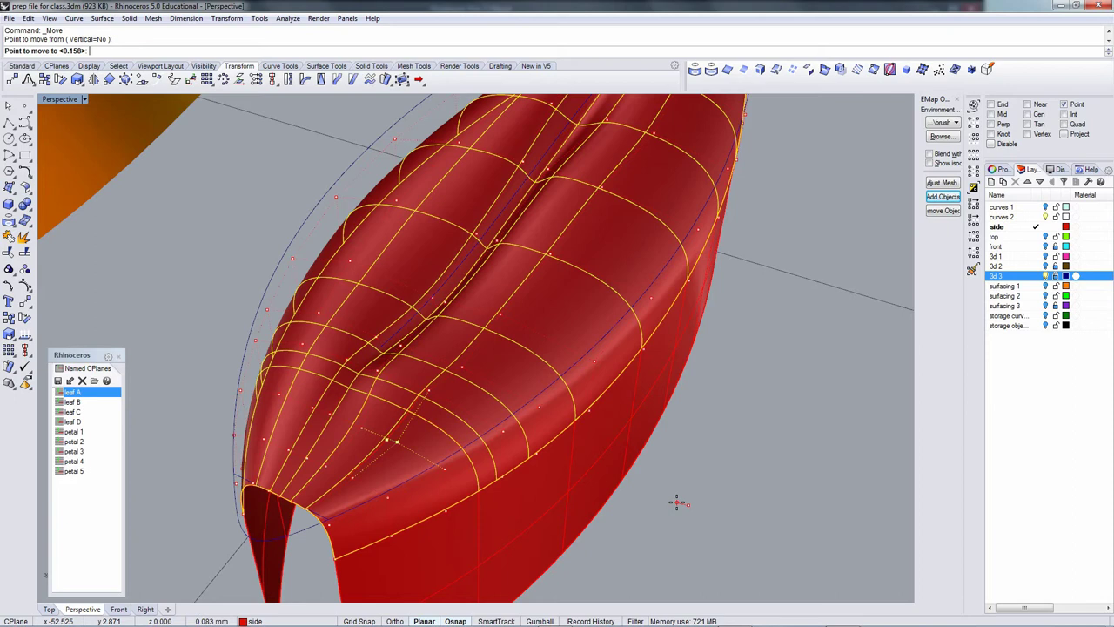
pyautogui.click(677, 502)
# Move the right outer point beside the vein's start a further 0.03 mm or so towards the vein.
pyautogui.moveTo(426, 449); pyautogui.dragTo(410, 509, button='right')
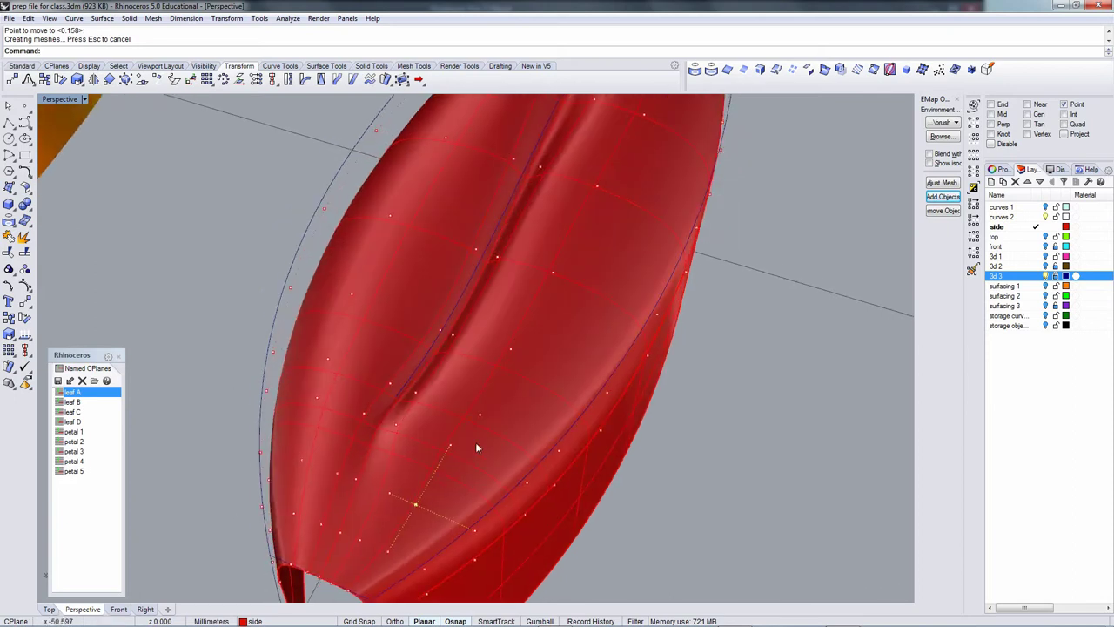
pyautogui.click(484, 417)
pyautogui.rightClick(726, 465)
pyautogui.click(727, 466)
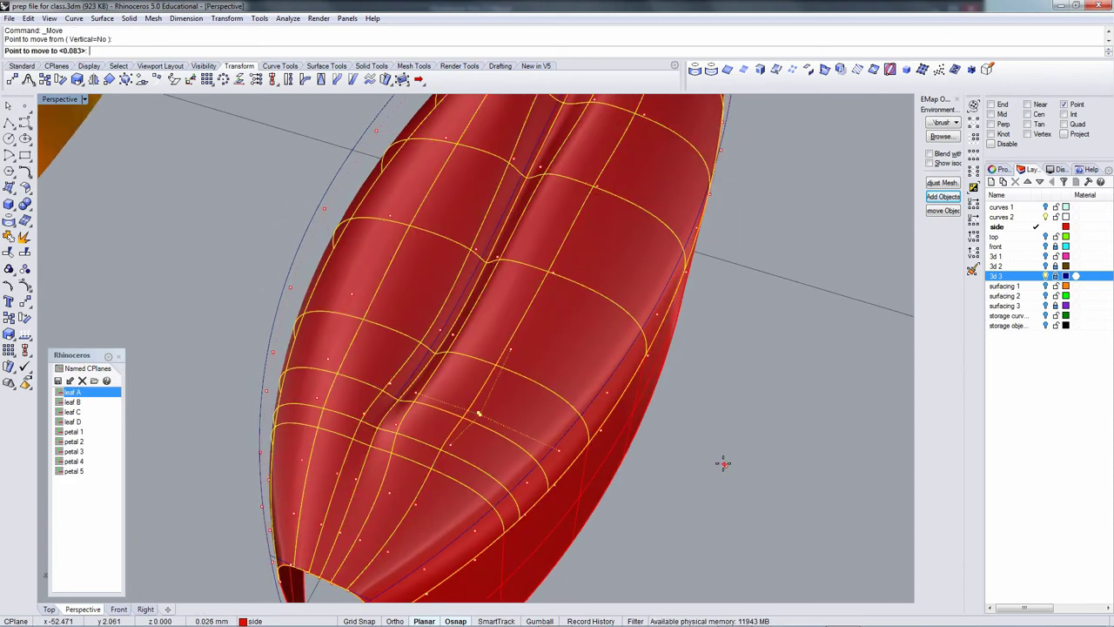
pyautogui.click(723, 463)
# Switch the Perspective viewport's display to Flat Shade.
pyautogui.moveTo(722, 469); pyautogui.dragTo(528, 392, button='right')
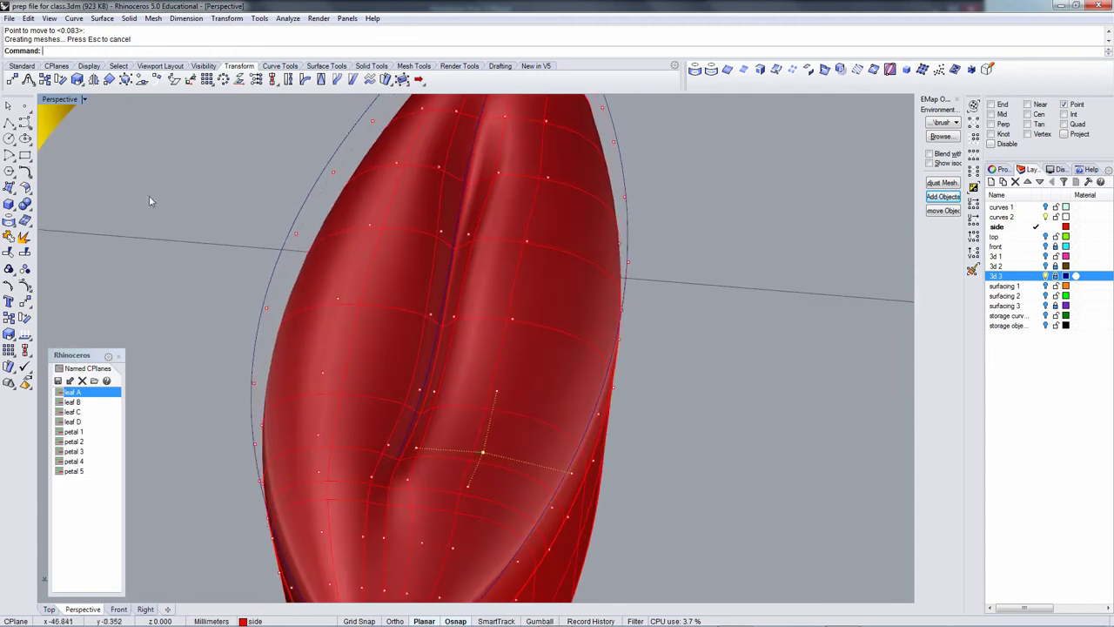
pyautogui.click(85, 100)
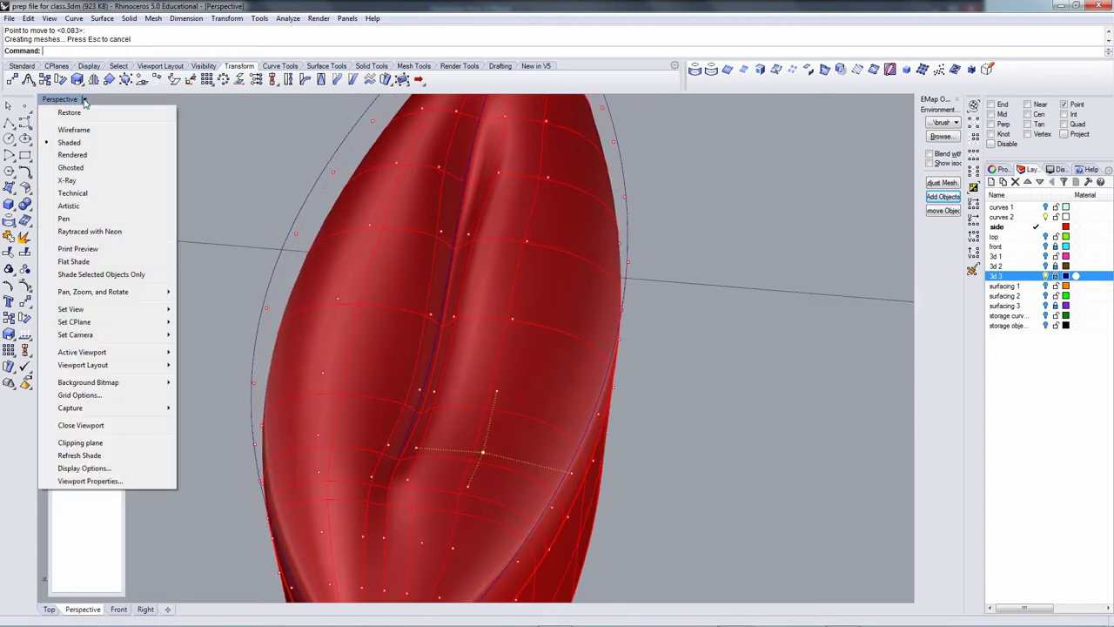
pyautogui.click(51, 263)
pyautogui.moveTo(597, 368); pyautogui.dragTo(525, 349, button='right')
# Raise the three right outer points along the vein, from the vein's start towards the base, by about 0.07 mm.
pyautogui.click(481, 349)
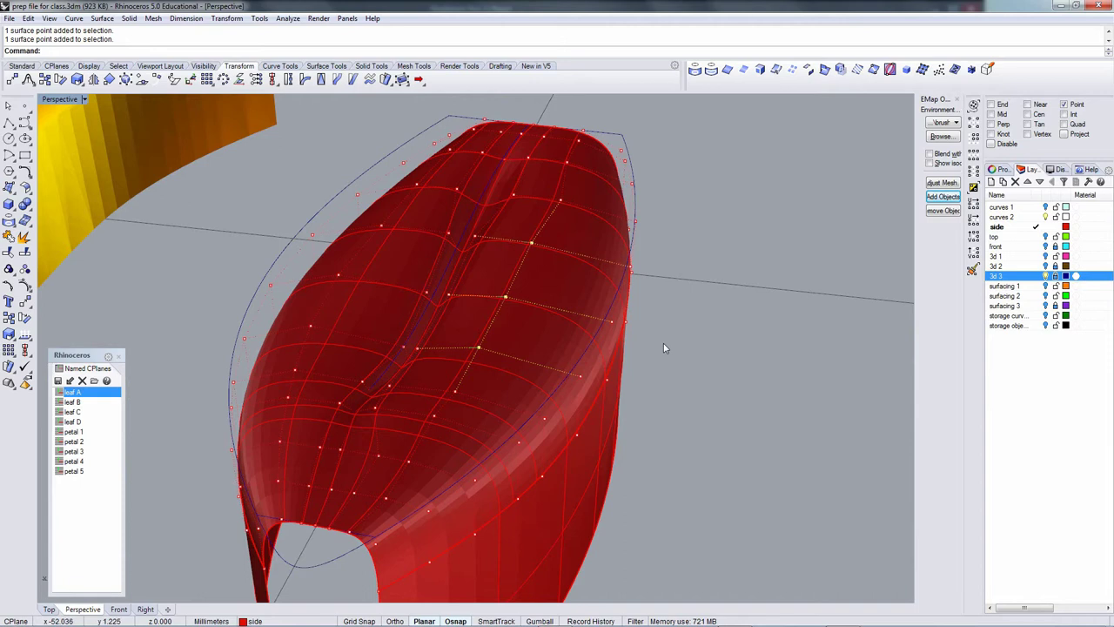
pyautogui.write('m')
pyautogui.press('Return')
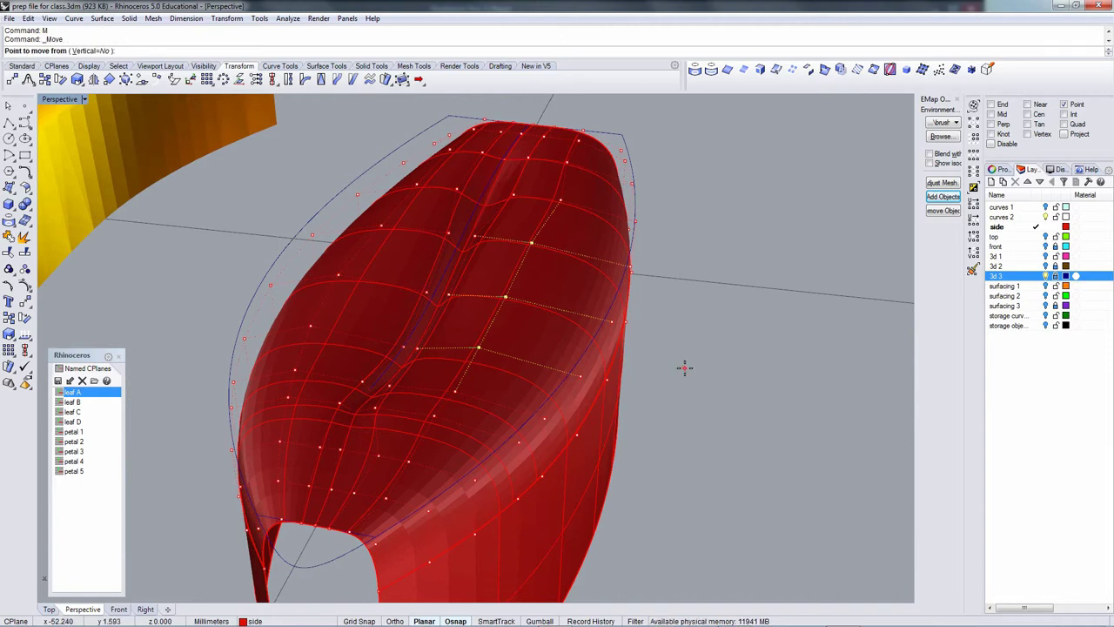
pyautogui.press('F5')
pyautogui.click(686, 371)
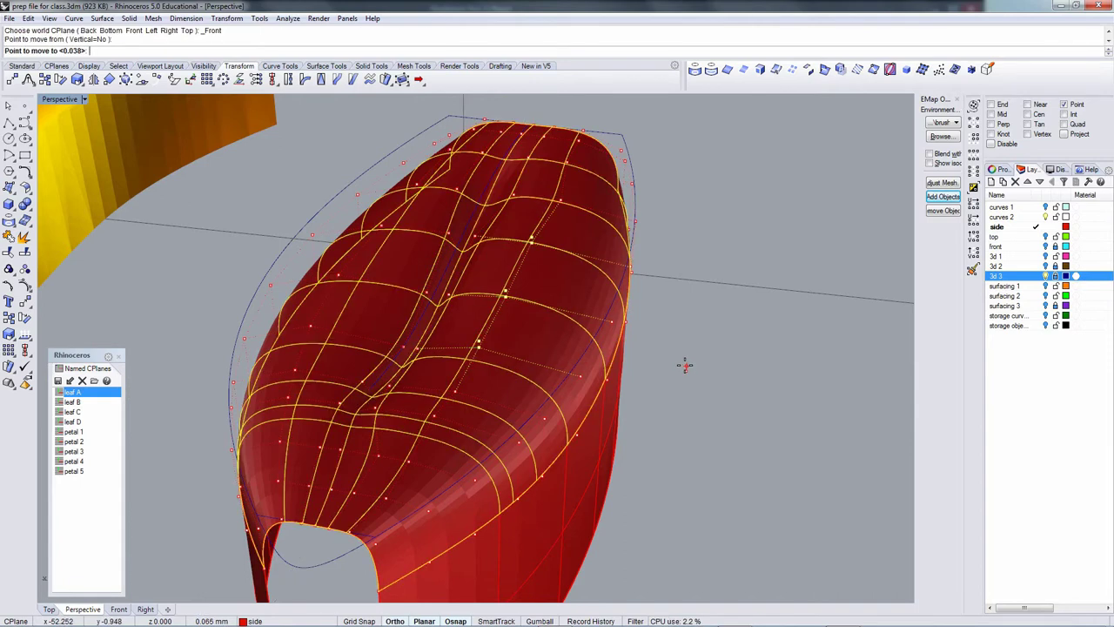
pyautogui.click(684, 364)
pyautogui.moveTo(662, 365)
pyautogui.mouseDown(button='right')
pyautogui.moveTo(640, 337)
pyautogui.moveTo(651, 354)
pyautogui.mouseUp(button='right')
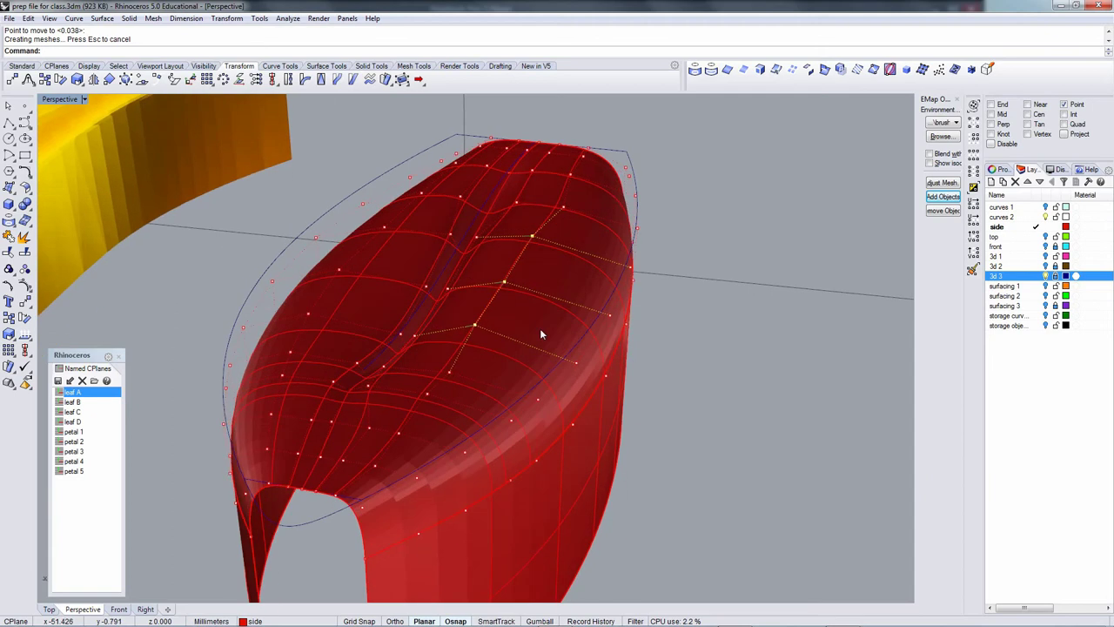
# Raise the same three right outer points along the vein a further 0.08 mm or so.
pyautogui.write('m')
pyautogui.press('Return')
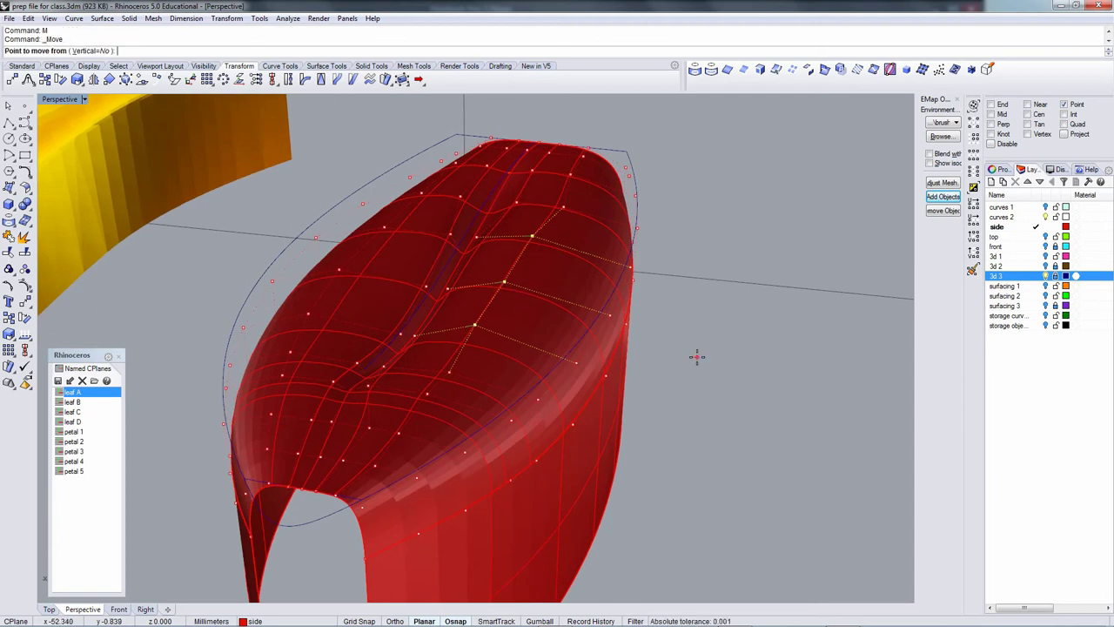
pyautogui.click(696, 357)
pyautogui.click(696, 351)
pyautogui.moveTo(699, 352); pyautogui.dragTo(604, 428, button='right')
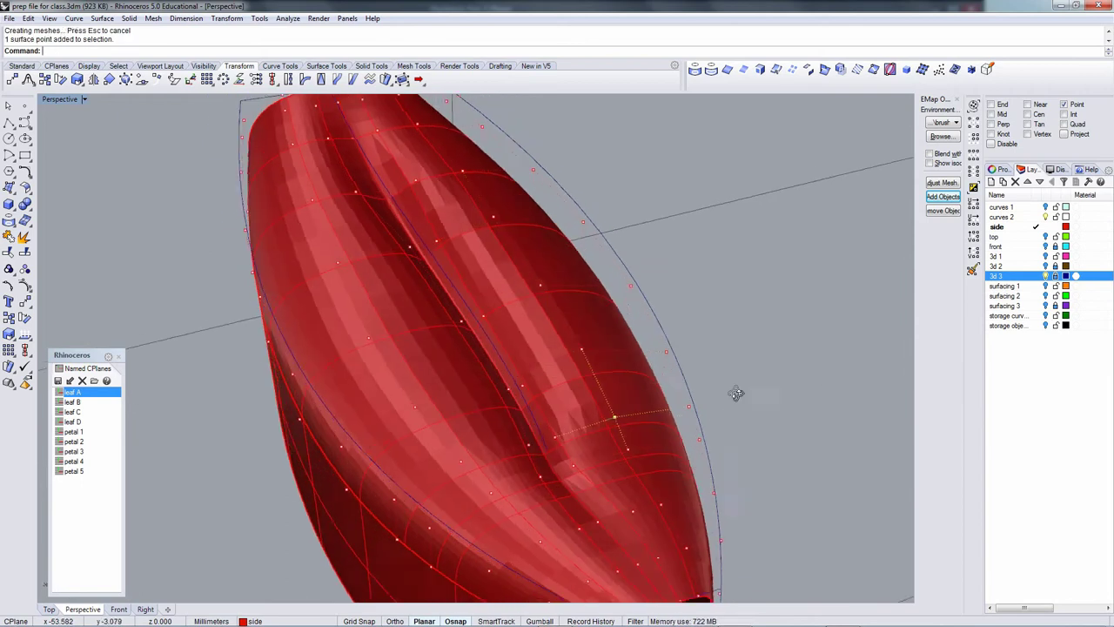
# Raise only the right outer point beside the vein's start by about 0.08 mm.
pyautogui.write('m')
pyautogui.press('Return')
pyautogui.click(736, 393)
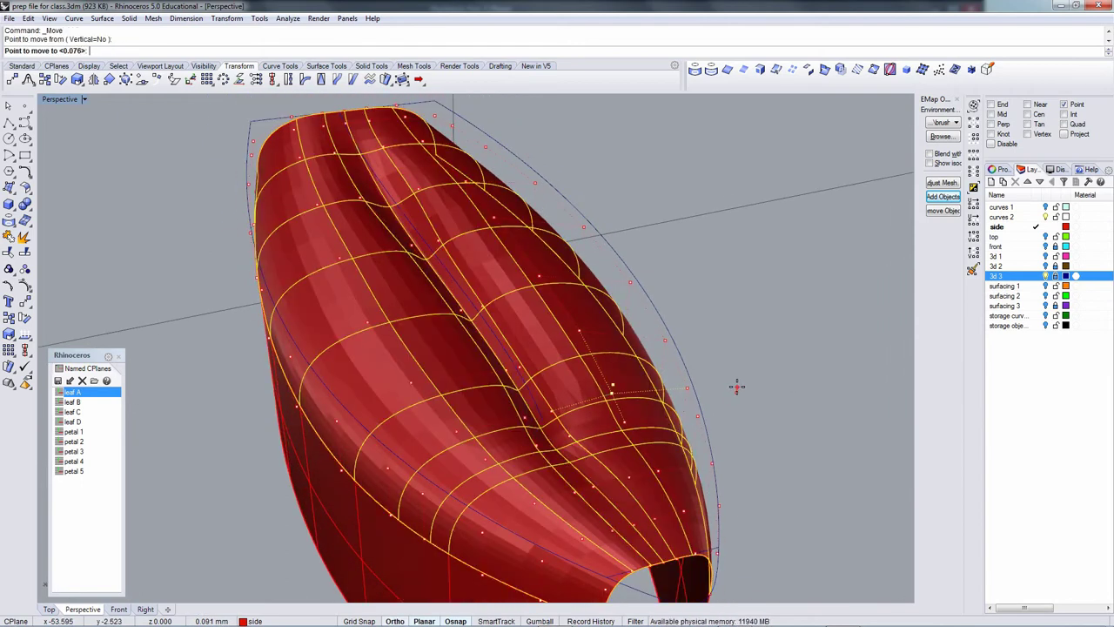
pyautogui.click(731, 393)
pyautogui.moveTo(731, 393); pyautogui.dragTo(696, 398, button='right')
# Raise the right outer point one row nearer the tip than the vein's start by about 0.06 mm.
pyautogui.click(678, 378)
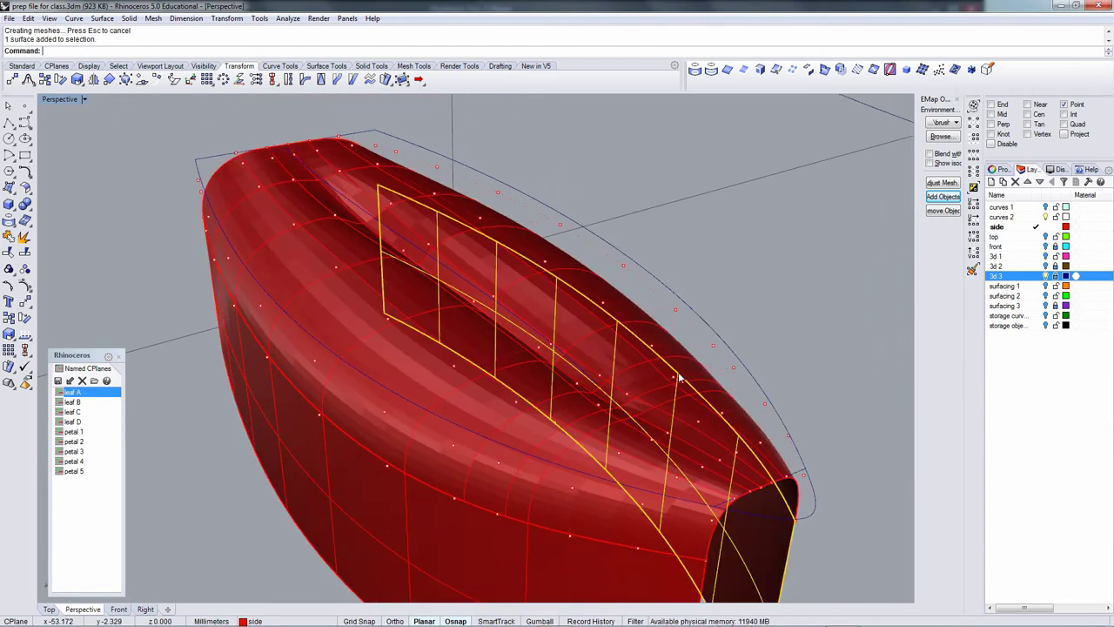
pyautogui.click(673, 378)
pyautogui.write('m')
pyautogui.press('Return')
pyautogui.click(771, 344)
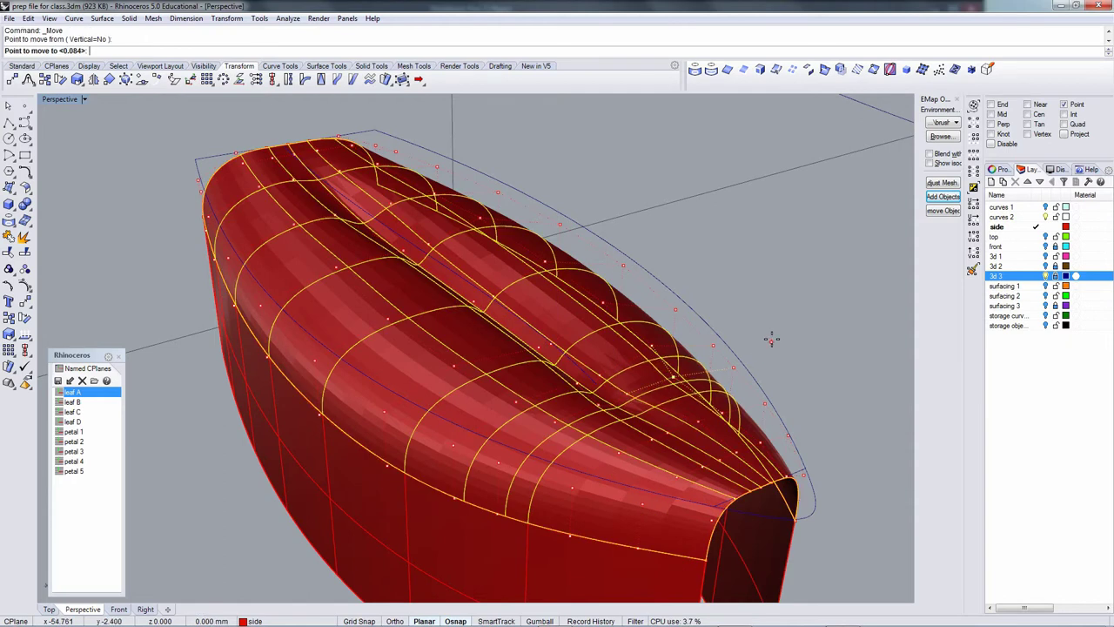
pyautogui.click(771, 337)
pyautogui.moveTo(692, 368); pyautogui.dragTo(768, 384, button='right')
# In the Top construction plane, move the right inner point two rows nearer the tip than the vein's start inward by about 0.17 mm.
pyautogui.scroll(5, 768, 384)
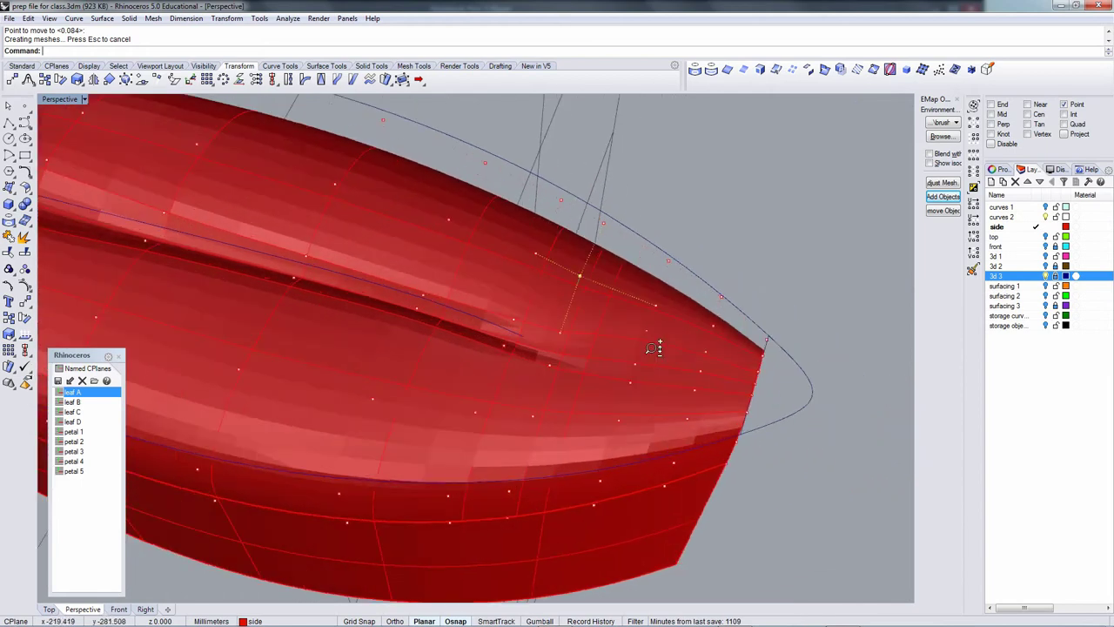
pyautogui.click(645, 334)
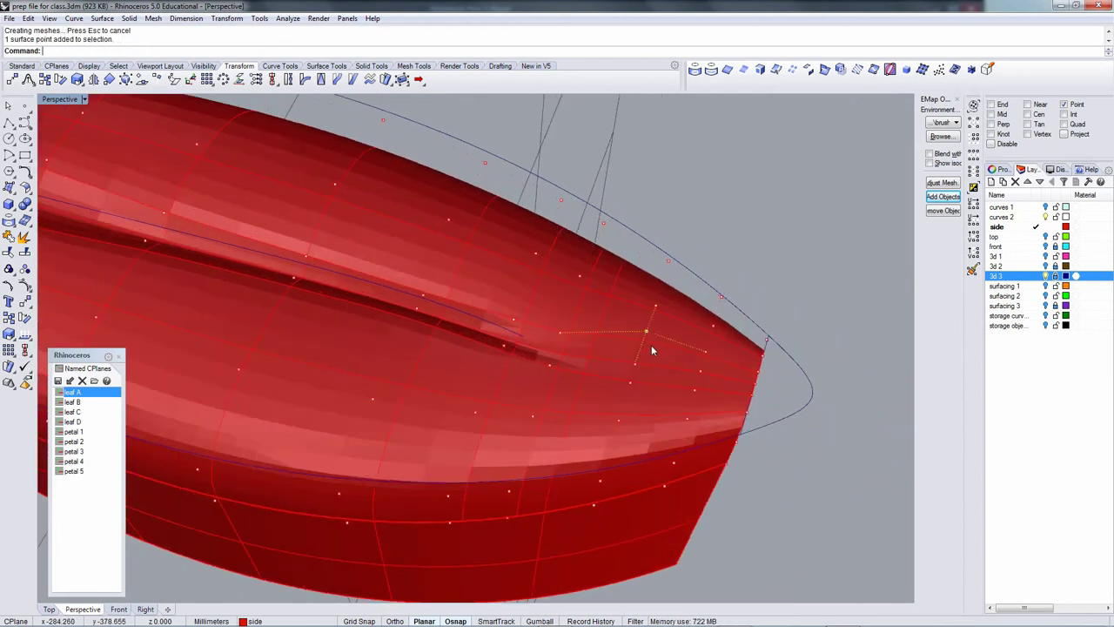
pyautogui.write('t')
pyautogui.press('Return')
pyautogui.write('m')
pyautogui.press('Return')
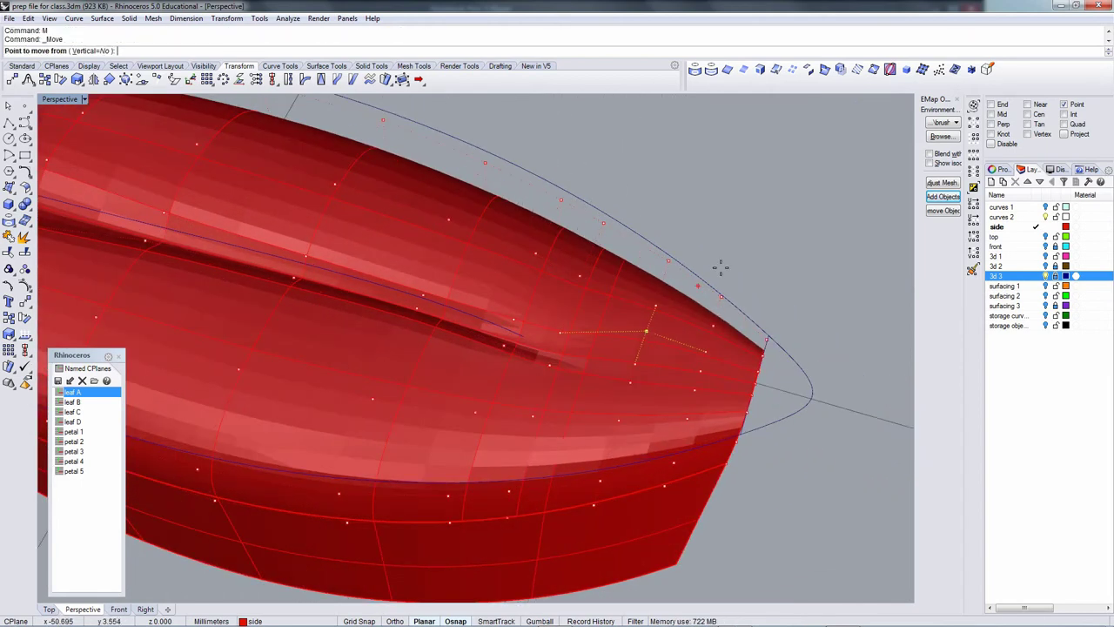
pyautogui.click(739, 257)
pyautogui.click(734, 274)
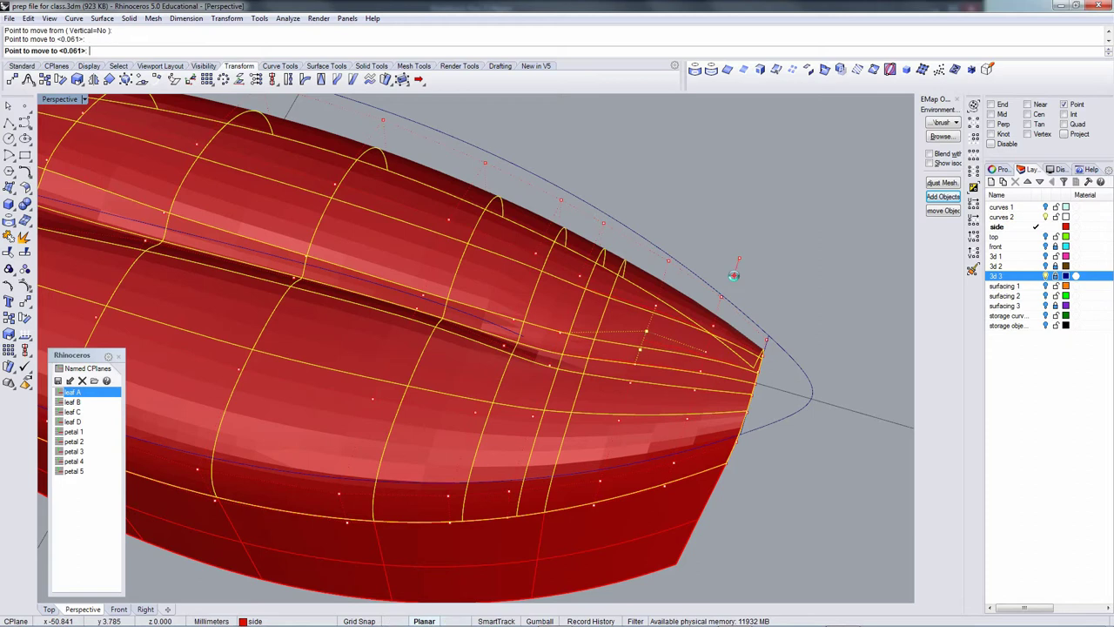
pyautogui.moveTo(627, 338); pyautogui.dragTo(539, 297, button='right')
# Lower the right inner point one row nearer the tip than the vein's start by about 0.04 mm in the Front construction plane.
pyautogui.click(564, 278)
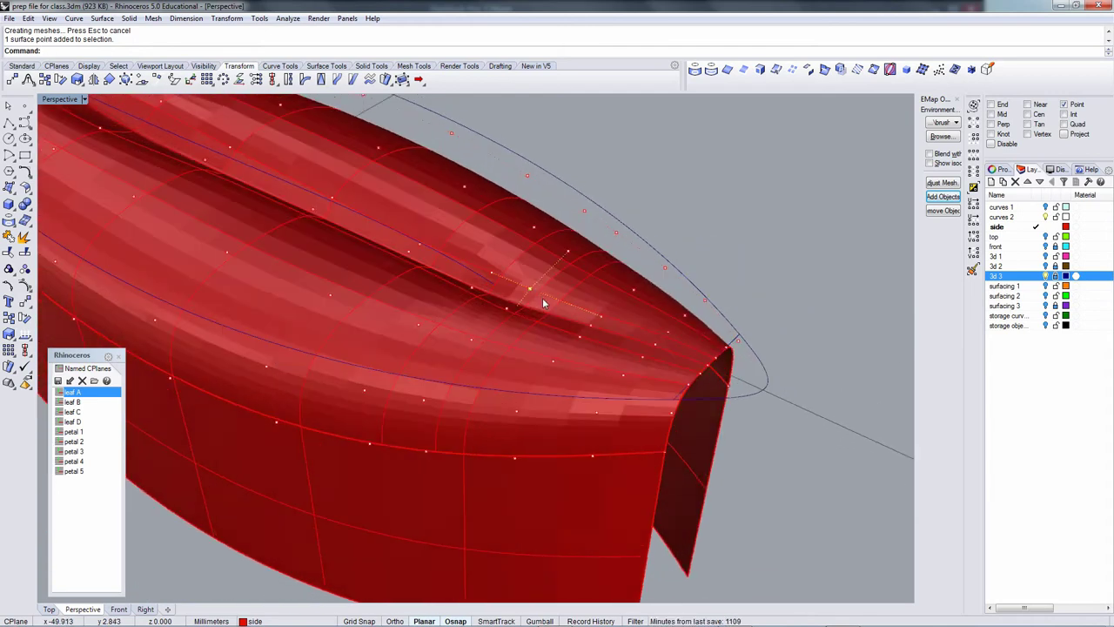
pyautogui.rightClick(543, 299)
pyautogui.press('F4')
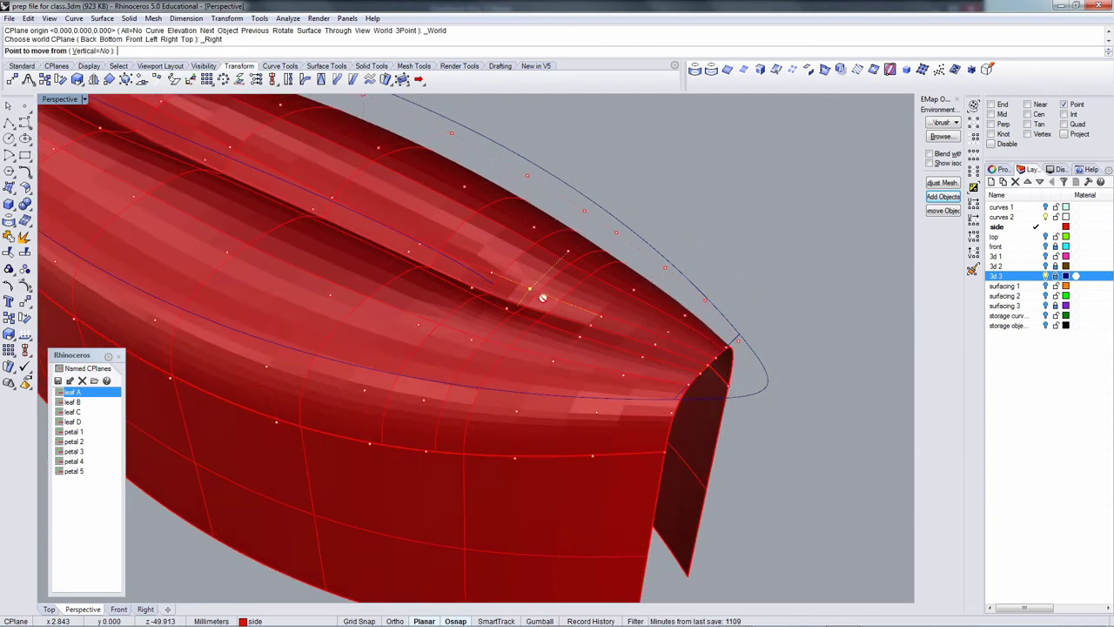
pyautogui.press('F3')
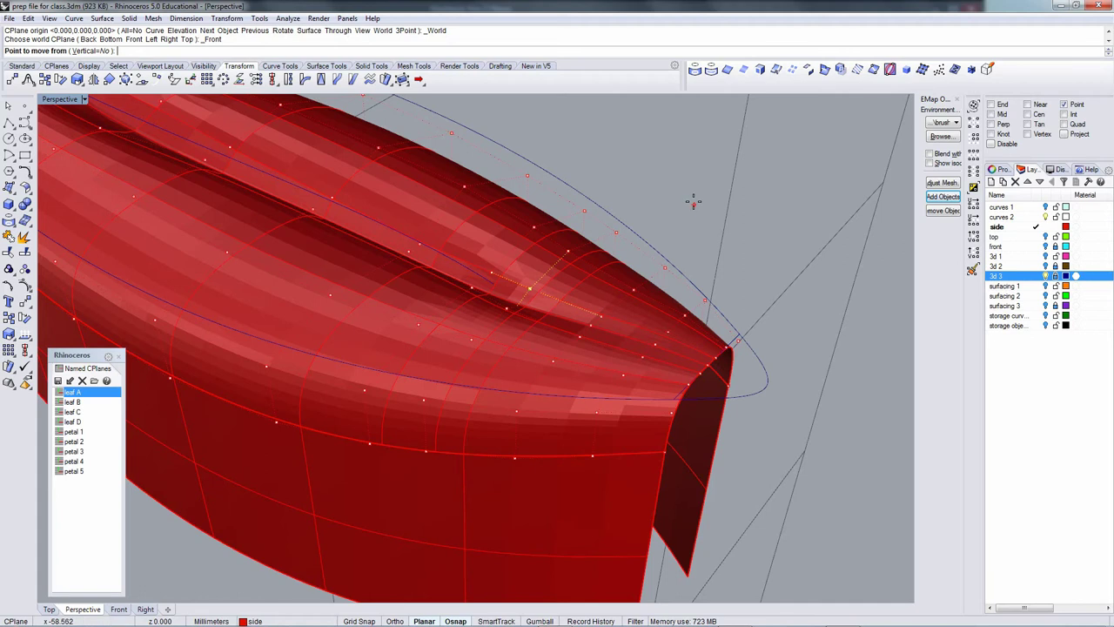
pyautogui.click(694, 202)
pyautogui.press('F8')
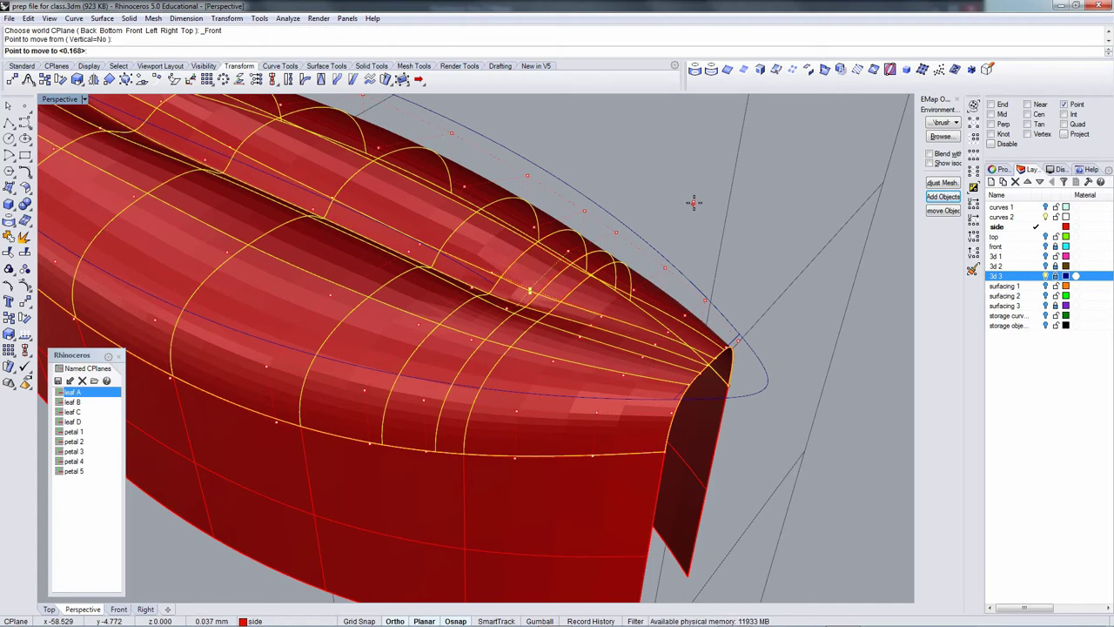
pyautogui.click(694, 205)
pyautogui.moveTo(694, 209); pyautogui.dragTo(516, 329, button='right')
# Add the small leaf's top surface to the environment map display and show the surfacing 1 layer.
pyautogui.scroll(-8, 526, 267)
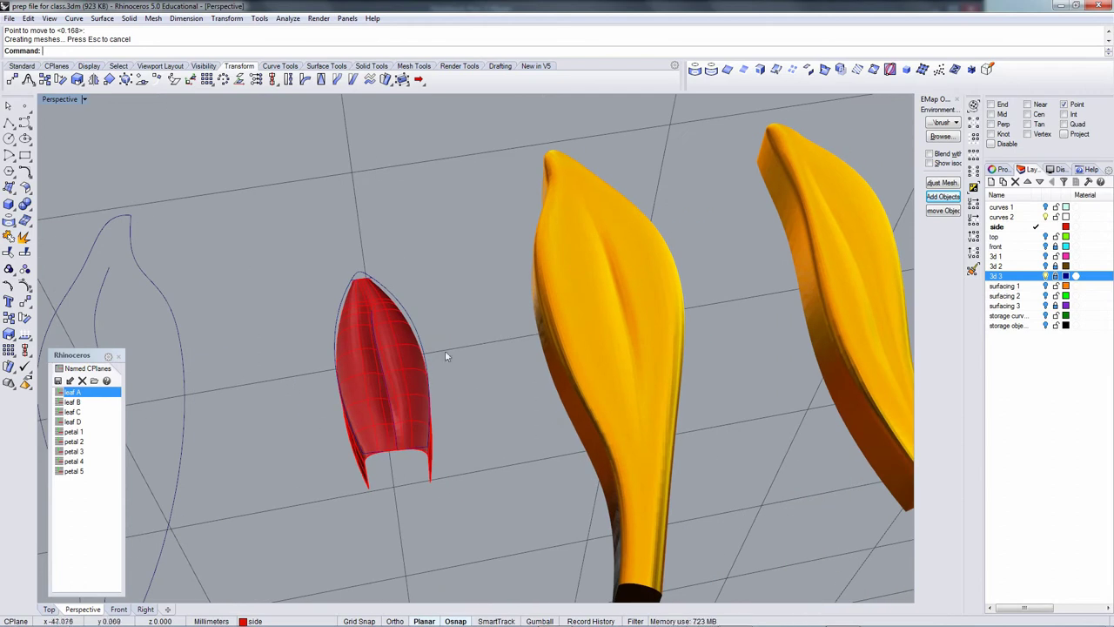
pyautogui.click(417, 369)
pyautogui.click(944, 198)
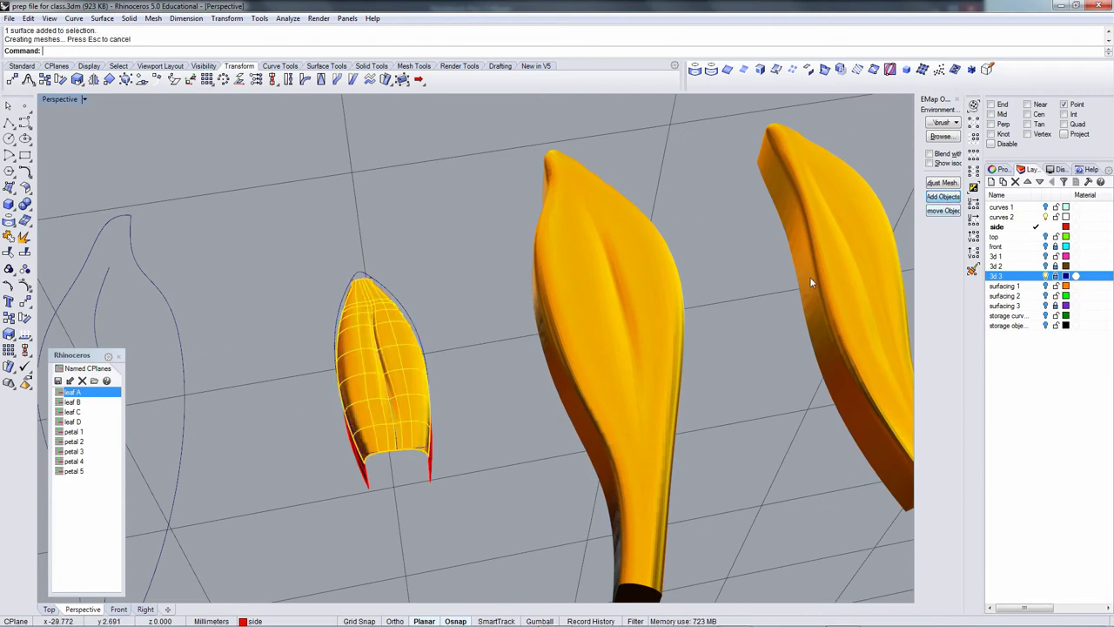
pyautogui.moveTo(809, 276); pyautogui.dragTo(692, 287, button='right')
pyautogui.click(1046, 286)
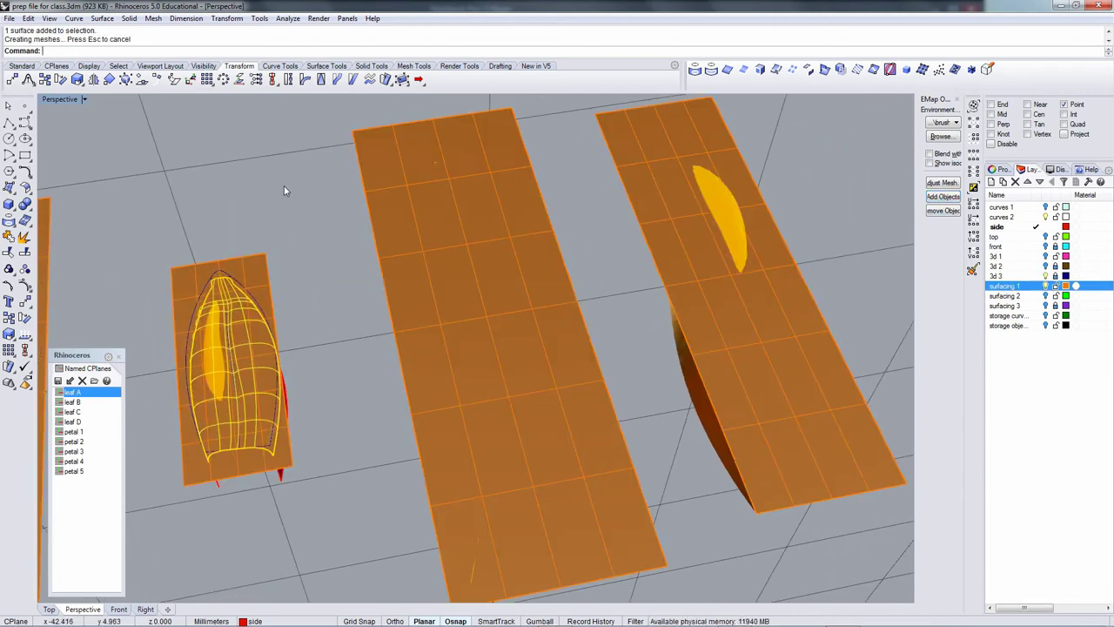
pyautogui.rightClick(248, 52)
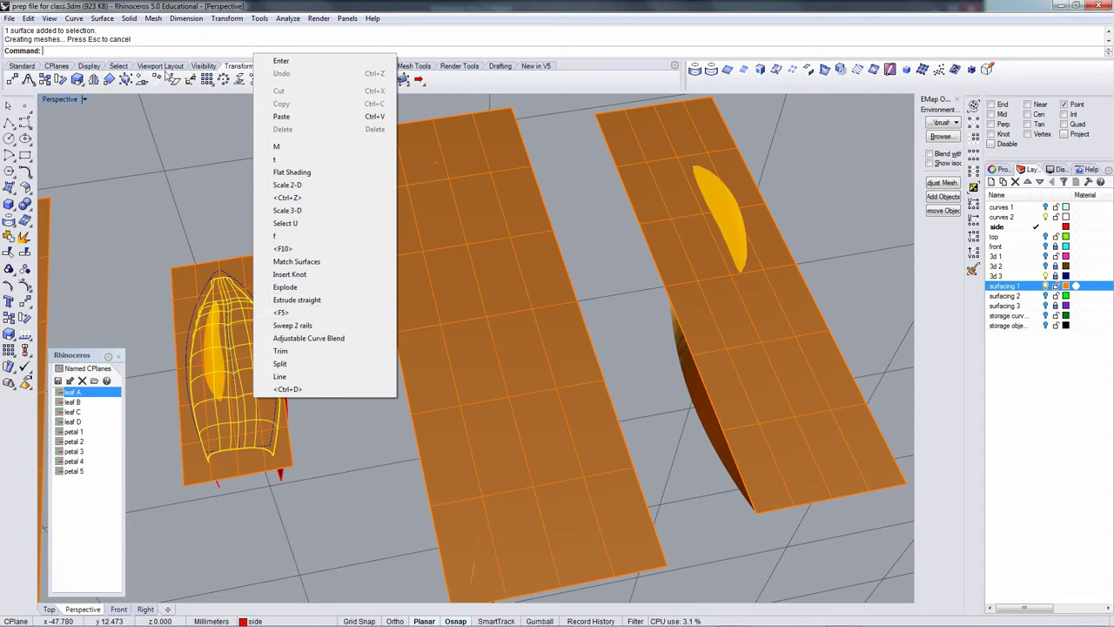
pyautogui.click(228, 19)
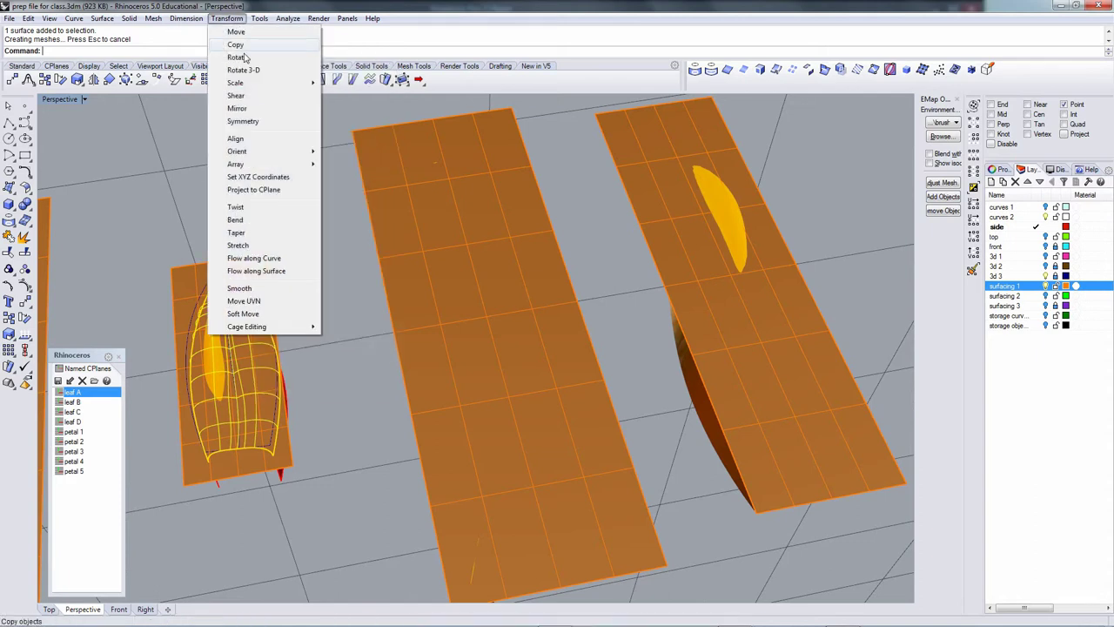
pyautogui.click(256, 272)
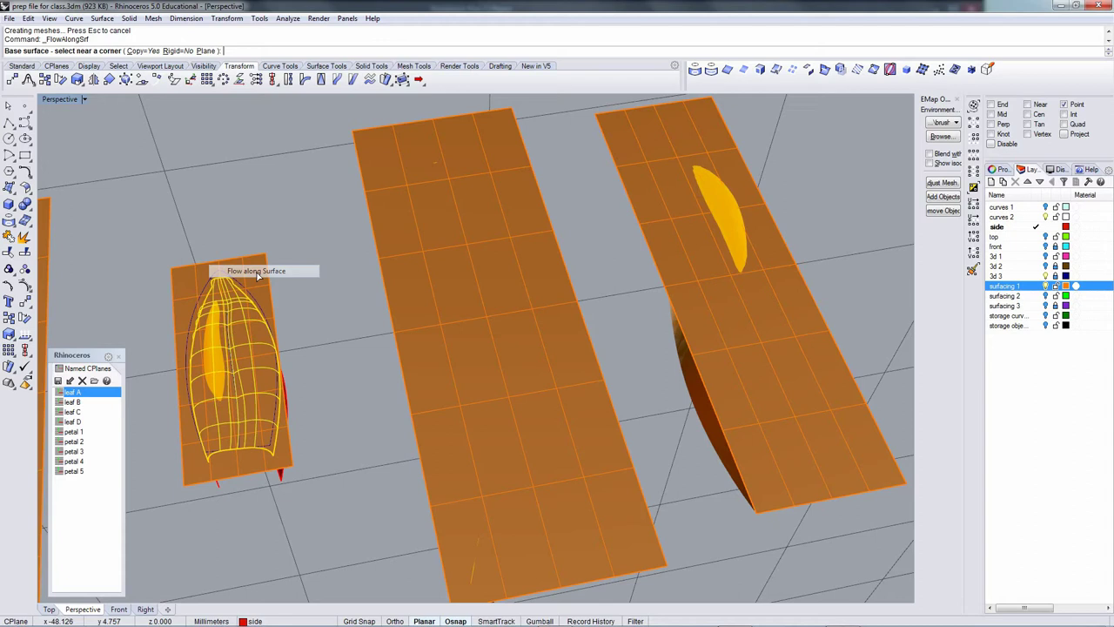
pyautogui.click(175, 279)
pyautogui.scroll(-3, 355, 263)
pyautogui.scroll(-2, 355, 263)
pyautogui.moveTo(355, 264); pyautogui.dragTo(421, 268, button='right')
pyautogui.press('Escape')
# Try flowing a copy of the leaf's top surface from its small flat base rectangle onto the matching small surface in the flower.
pyautogui.rightClick(243, 383)
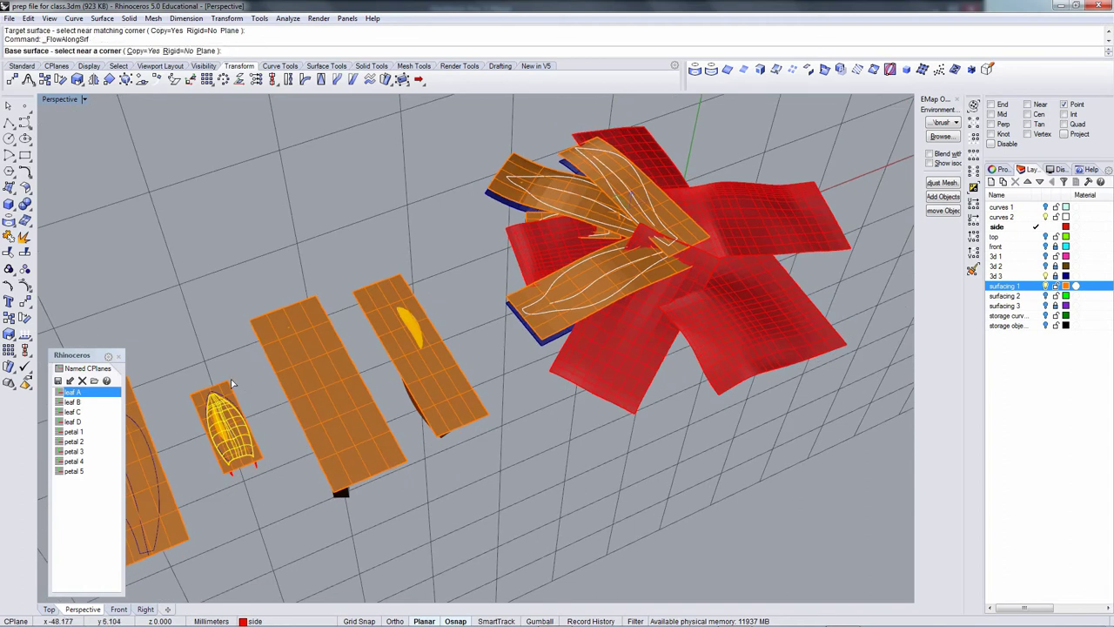
pyautogui.click(231, 386)
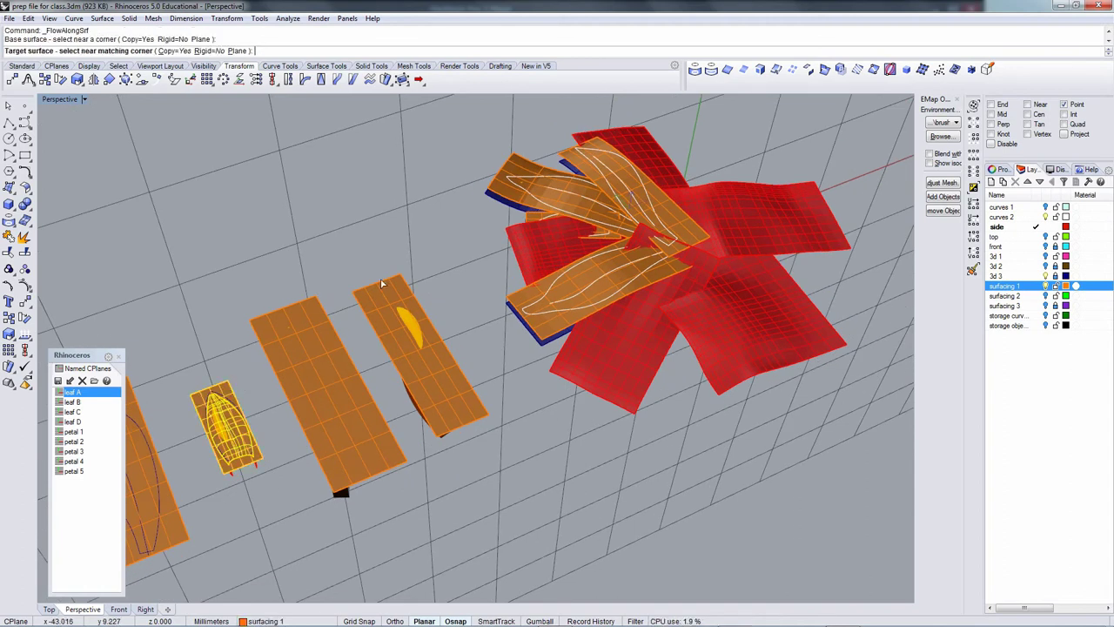
pyautogui.click(529, 218)
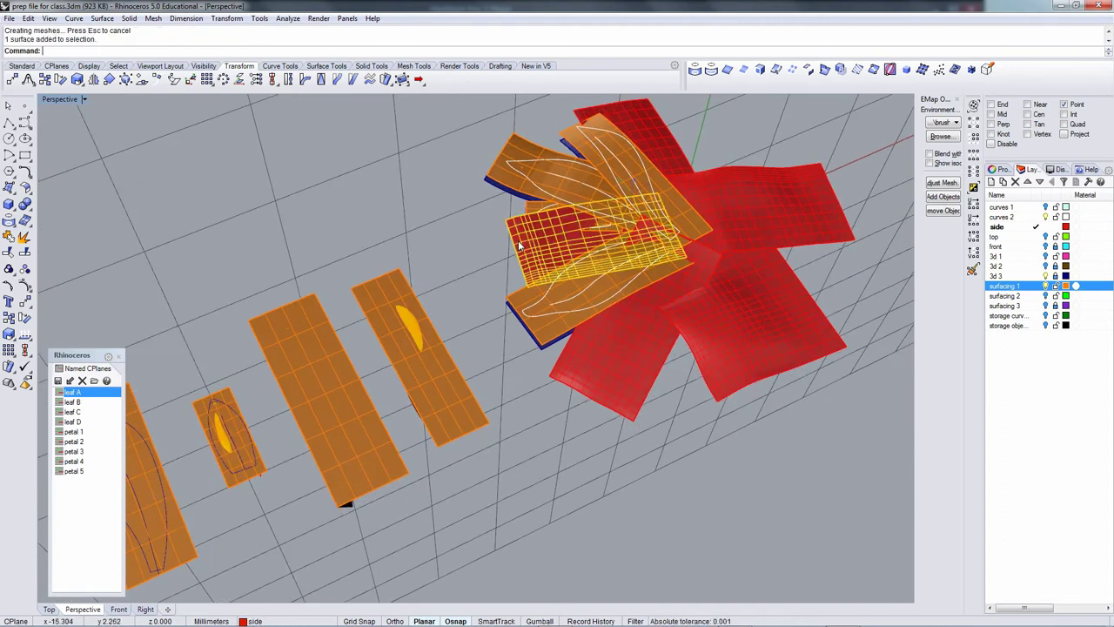
# Hide the red surface covering the flowed leaf and turn off the surfacing 1 layer.
pyautogui.hotkey('ctrl', 'h')
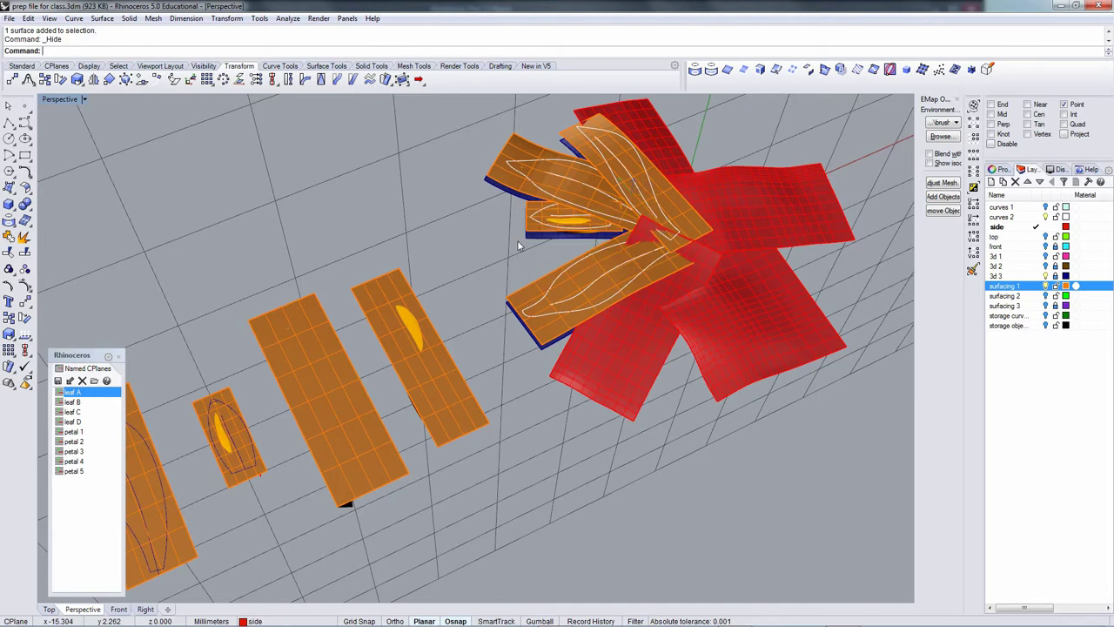
pyautogui.moveTo(517, 241); pyautogui.dragTo(561, 232, button='right')
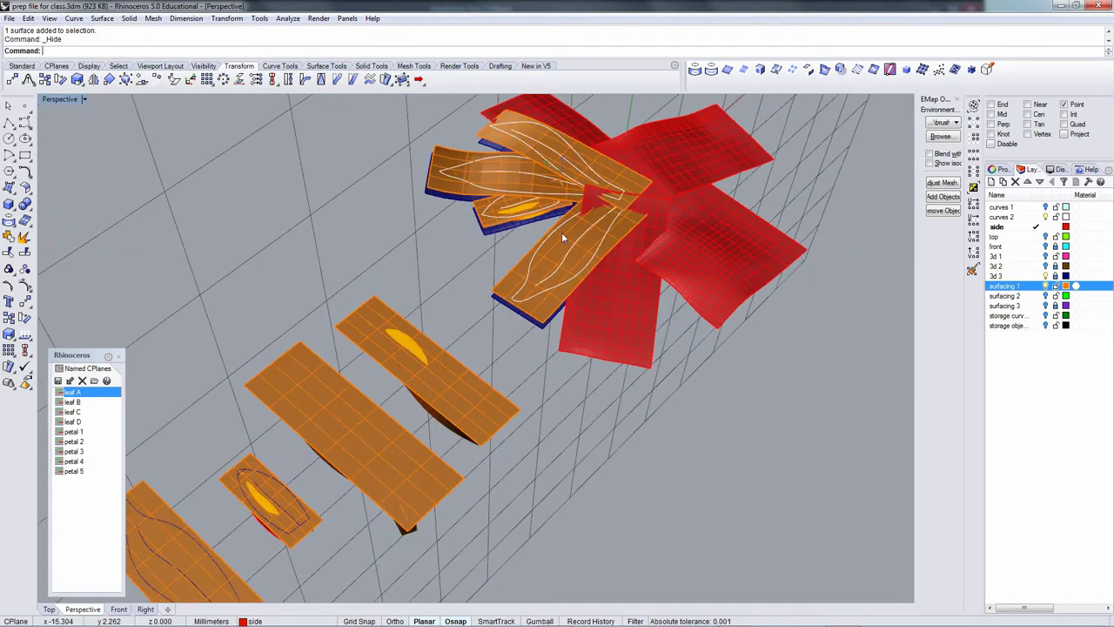
pyautogui.click(1047, 286)
# Examine the flowed leaf's vein groove and outline from several angles beside the larger neighbouring petal.
pyautogui.moveTo(520, 239); pyautogui.dragTo(637, 235, button='right')
pyautogui.scroll(5, 309, 279)
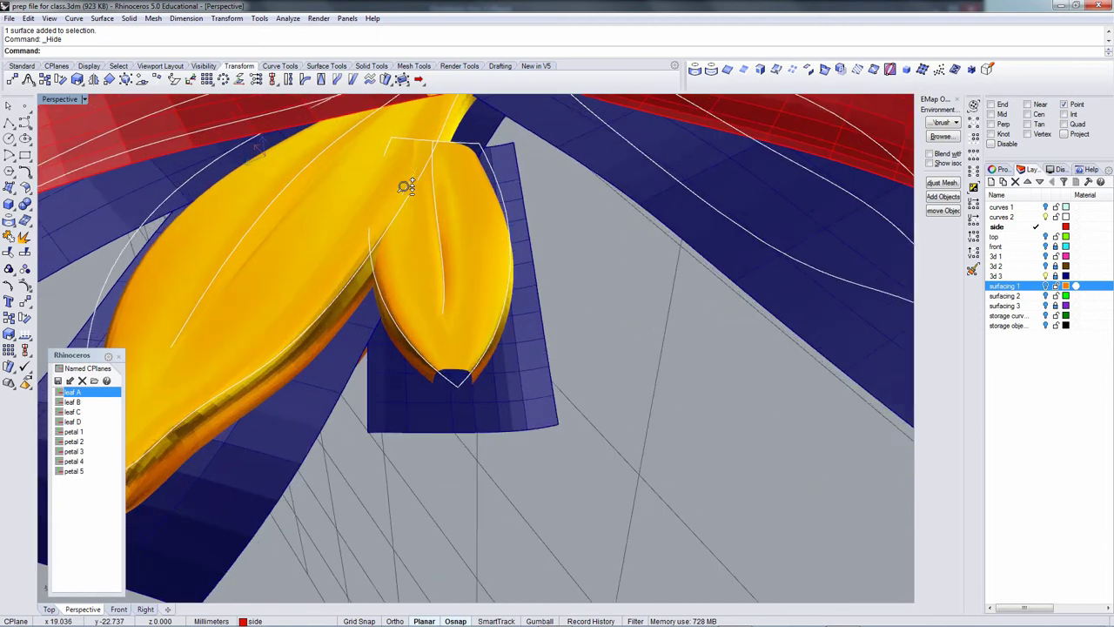
pyautogui.moveTo(429, 213); pyautogui.dragTo(689, 339, button='right')
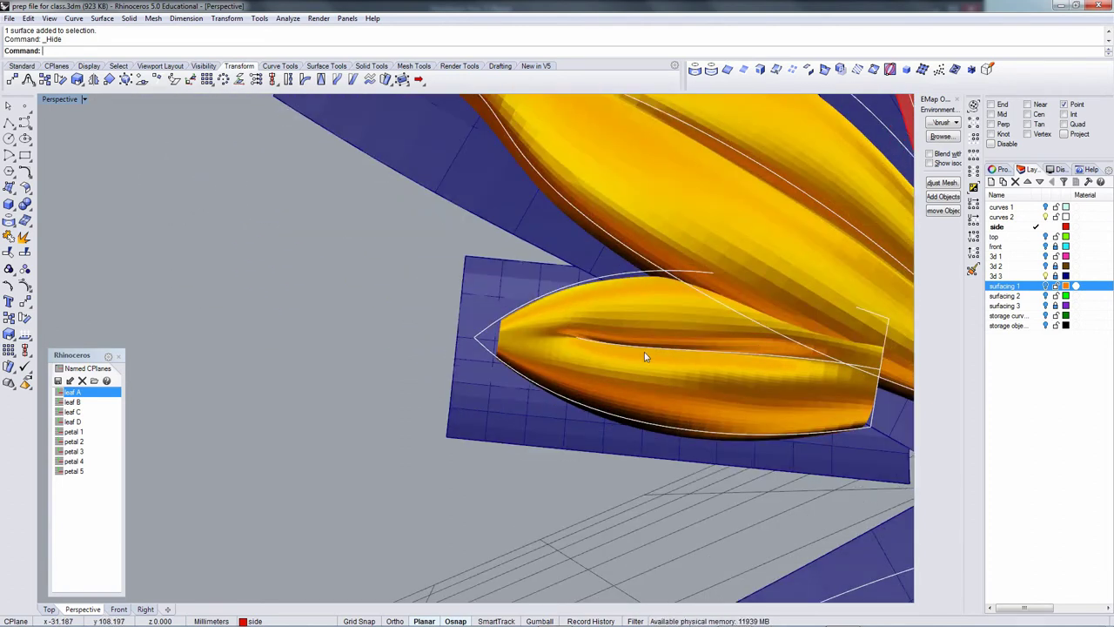
pyautogui.moveTo(770, 364); pyautogui.dragTo(662, 398, button='right')
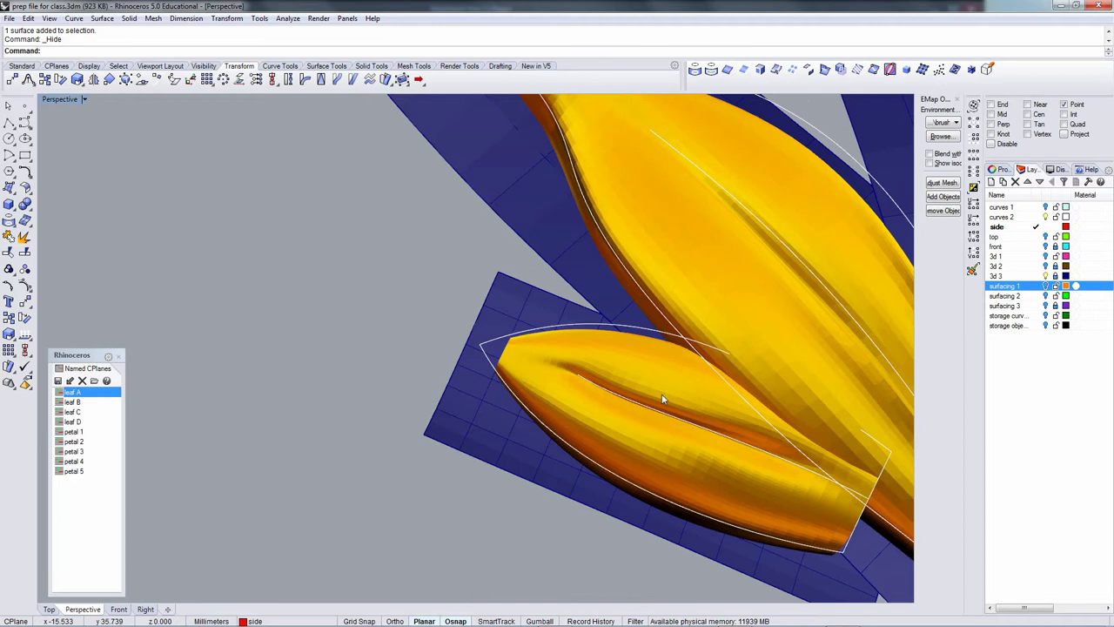
pyautogui.moveTo(554, 377); pyautogui.dragTo(630, 392, button='right')
pyautogui.scroll(-5, 636, 390)
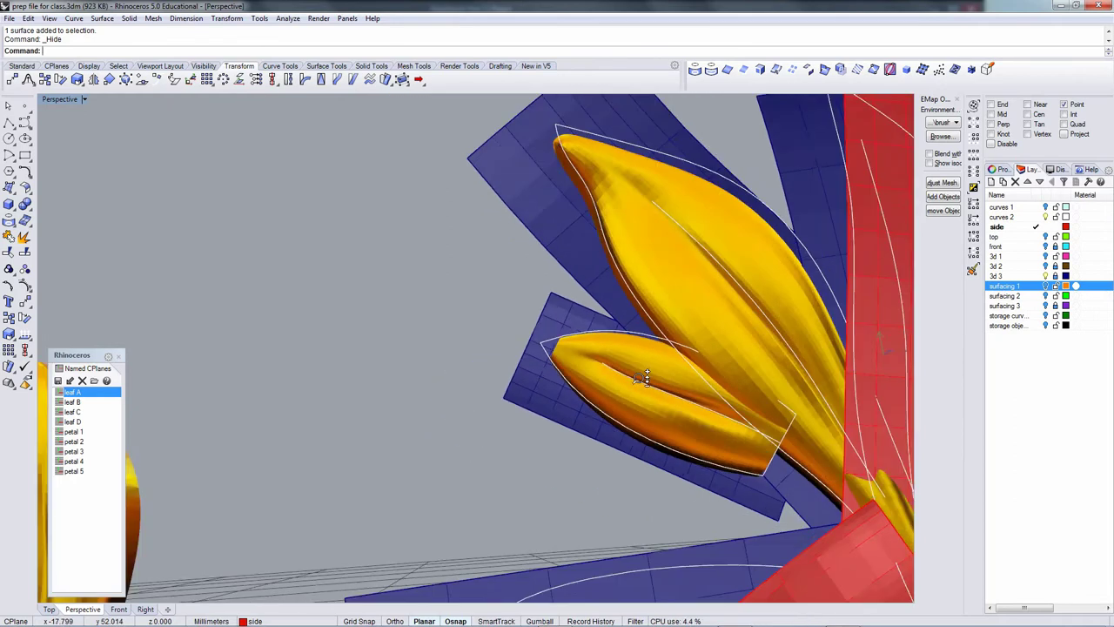
pyautogui.scroll(-4, 642, 390)
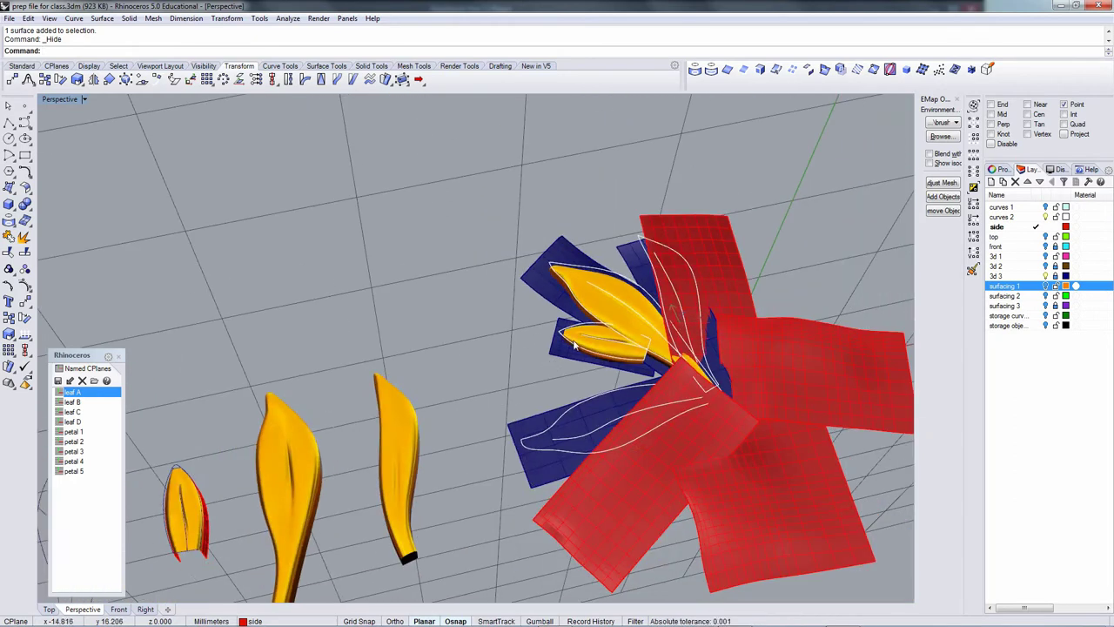
# Undo the layer change, the hiding and the test flow, and return to the flat leaf and petal pieces.
pyautogui.hotkey('ctrl', 'z')
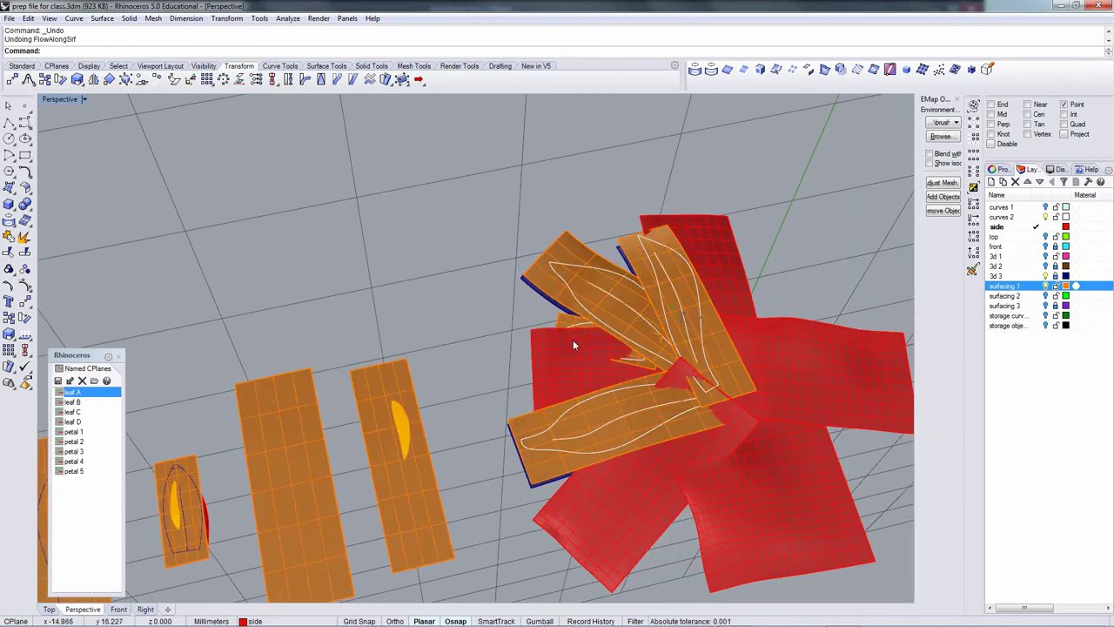
pyautogui.keyDown('shift'); pyautogui.moveTo(355, 350); pyautogui.dragTo(541, 256, button='right'); pyautogui.keyUp('shift')
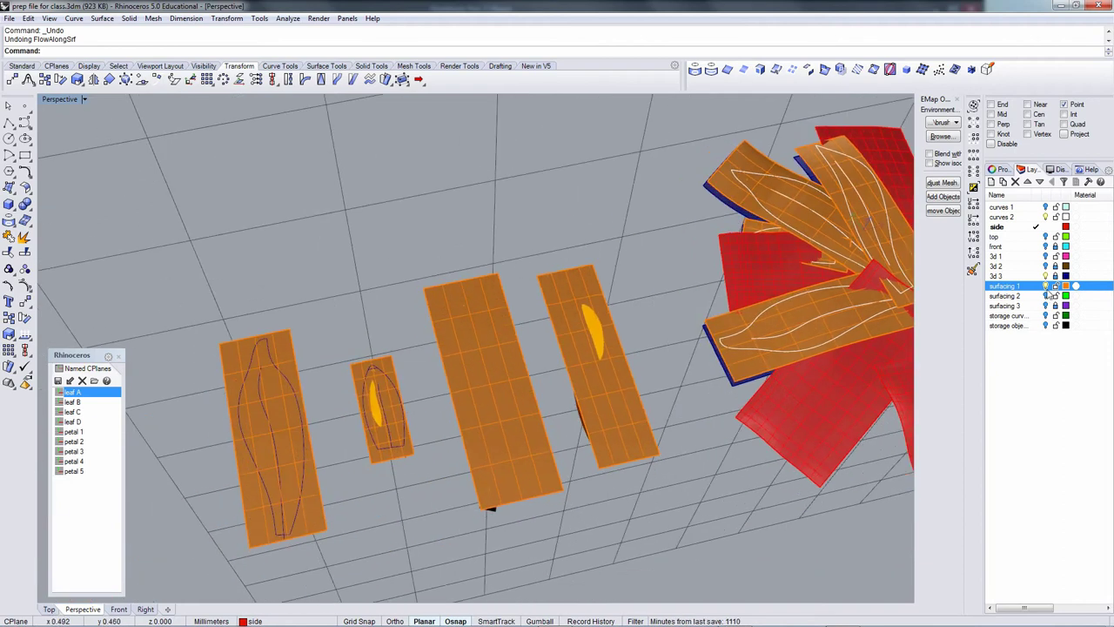
# Turn off the surfacing 1 layer and remove the environment map from the small leaf's top surface.
pyautogui.click(1046, 286)
pyautogui.scroll(5, 435, 380)
pyautogui.click(304, 348)
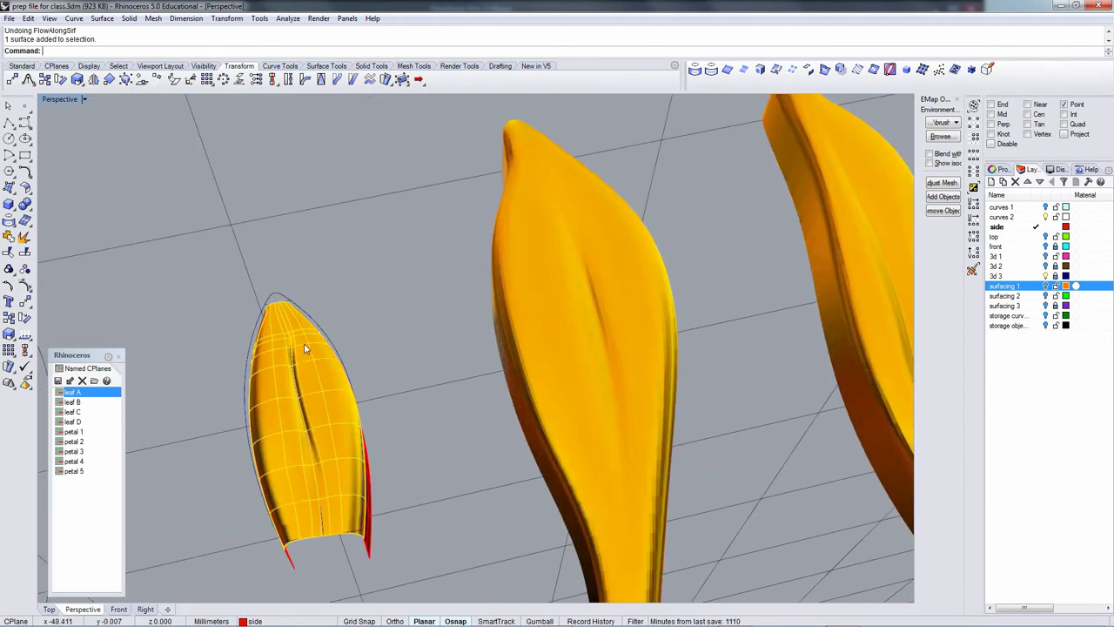
pyautogui.click(940, 211)
pyautogui.scroll(6, 442, 261)
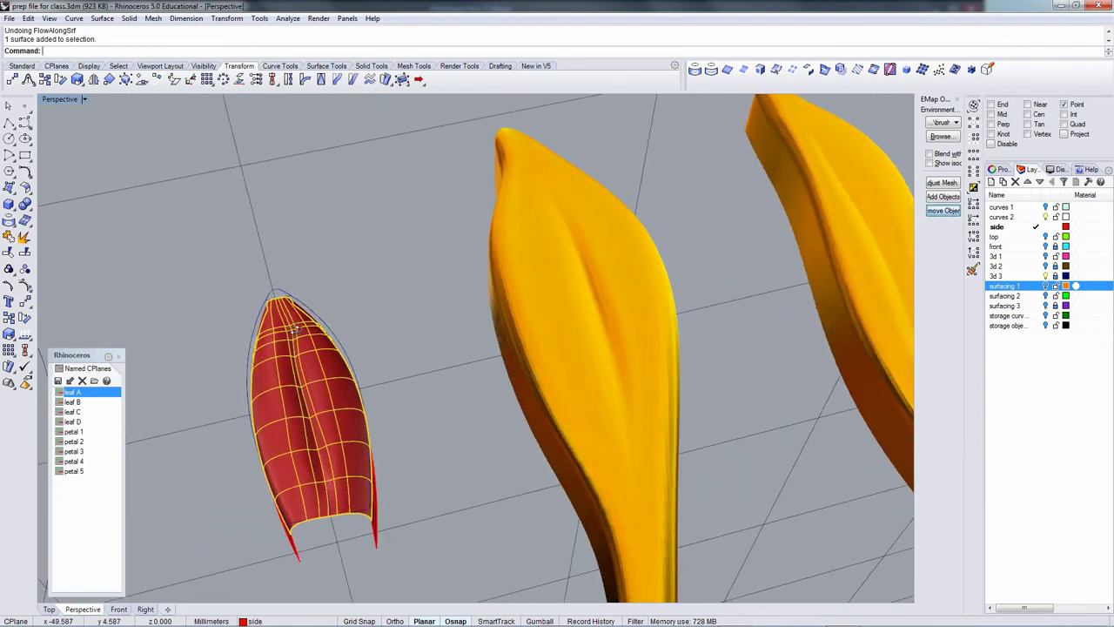
pyautogui.scroll(2, 442, 261)
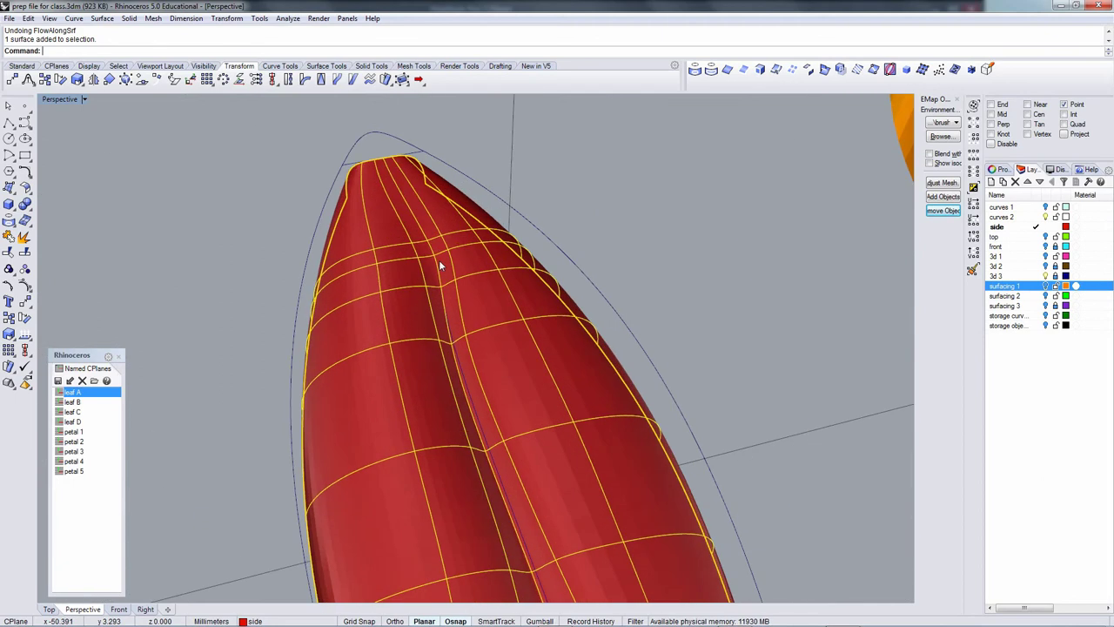
# Show the control points of the small leaf's top surface and select the pair flanking the vein groove near its tip end.
pyautogui.press('F10')
pyautogui.moveTo(438, 265); pyautogui.dragTo(457, 281, button='right')
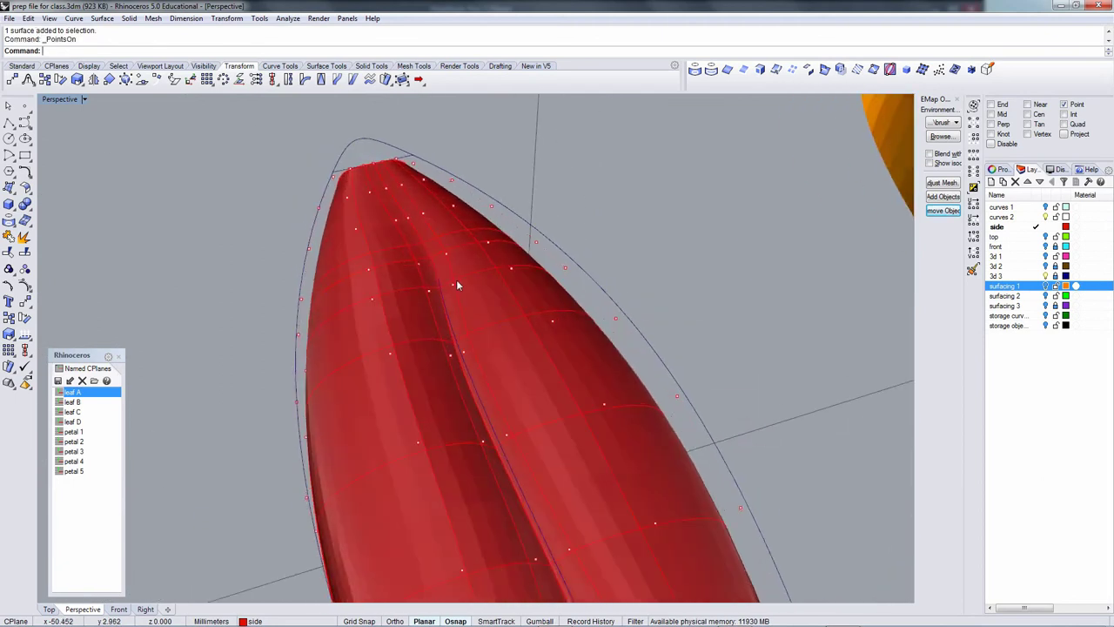
pyautogui.scroll(3, 456, 279)
pyautogui.click(452, 284)
pyautogui.keyDown('shift'); pyautogui.click(409, 296); pyautogui.keyUp('shift')
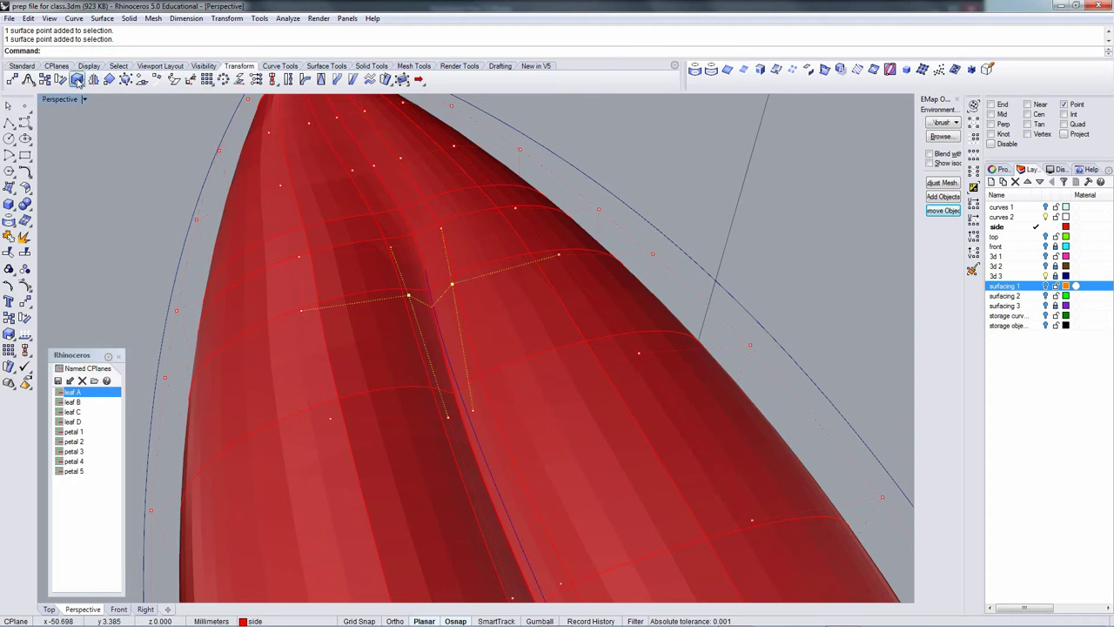
pyautogui.click(77, 79)
pyautogui.click(426, 306)
pyautogui.click(706, 277)
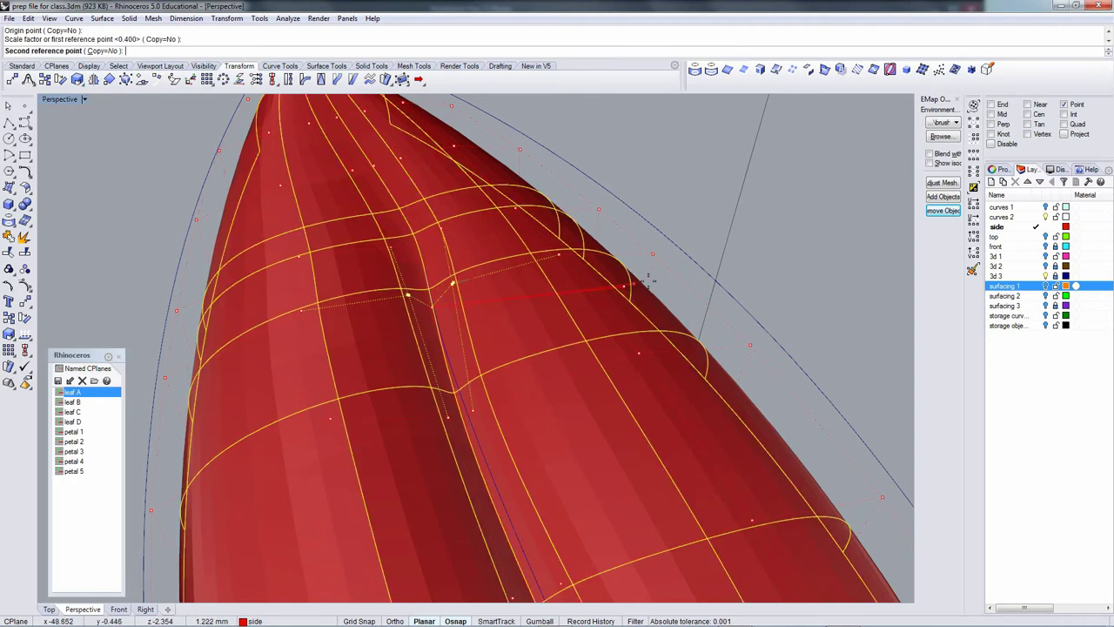
pyautogui.click(649, 283)
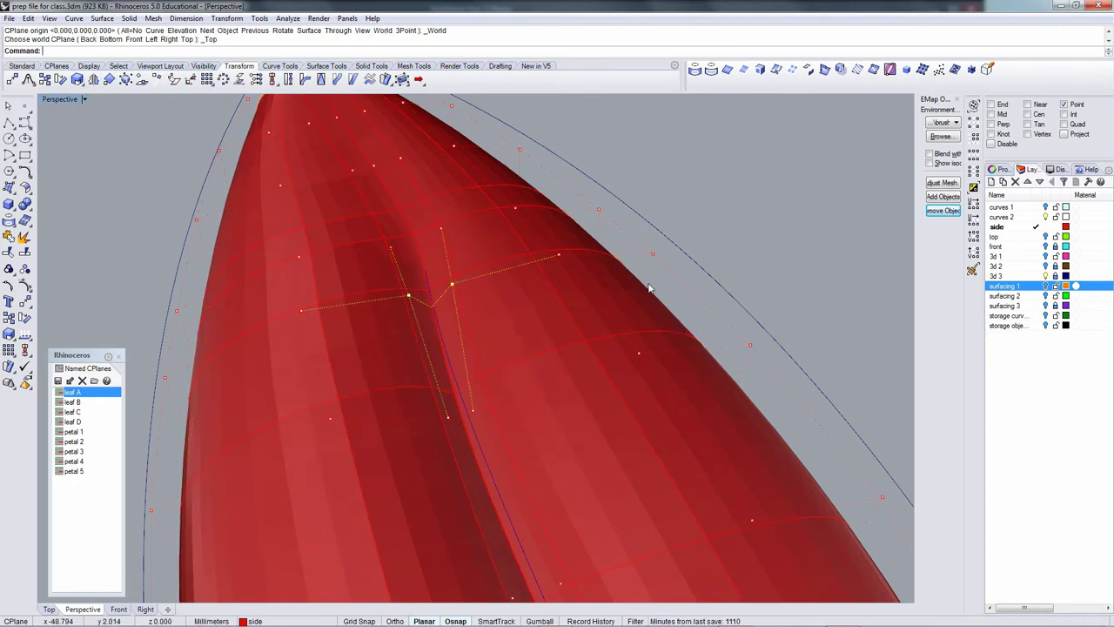
# Spread the selected pair of control points apart about the groove's centre with Scale2D by a factor of about 1.7.
pyautogui.click(76, 79)
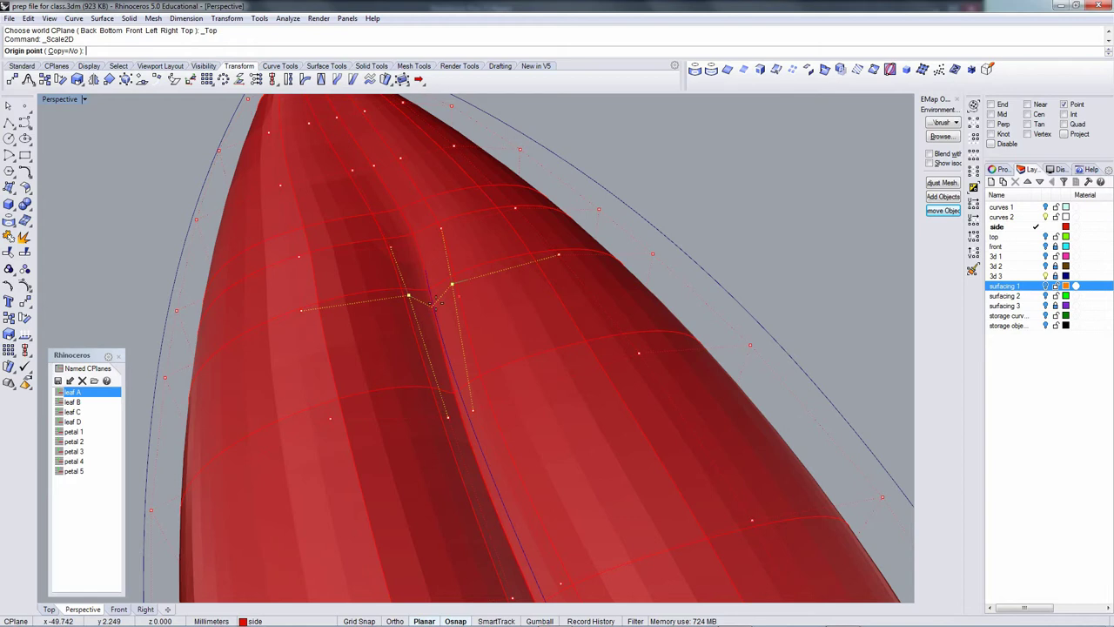
pyautogui.click(433, 304)
pyautogui.click(584, 288)
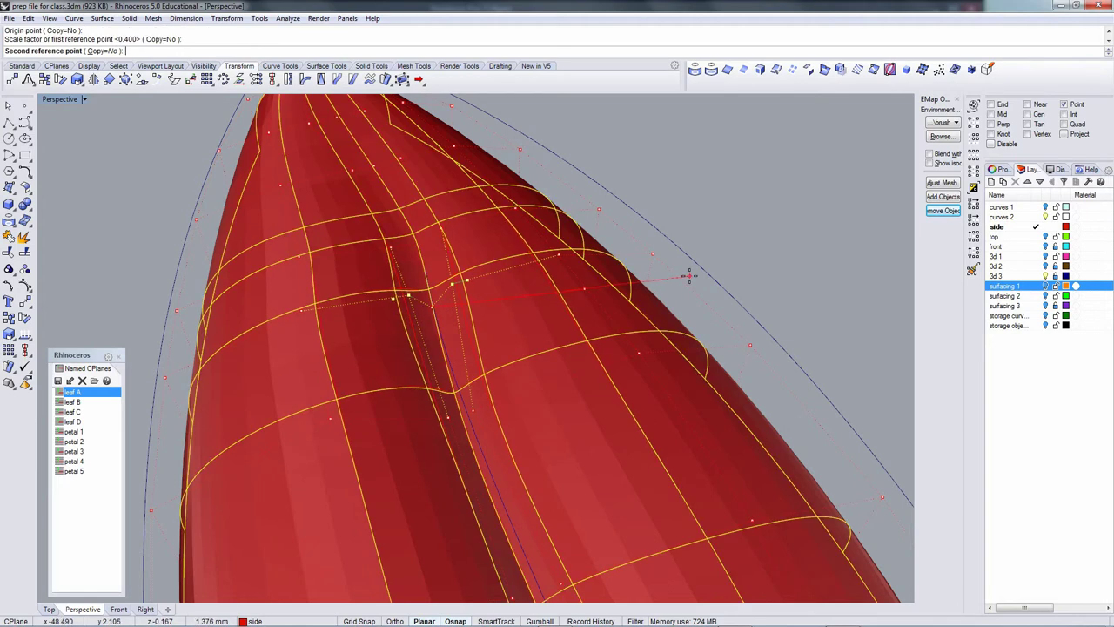
pyautogui.click(689, 277)
# Widen the next control point pair towards the leaf's tip with Scale2D about the groove's centre, by a factor of about 1.3.
pyautogui.moveTo(535, 299); pyautogui.dragTo(406, 244, button='right')
pyautogui.click(403, 237)
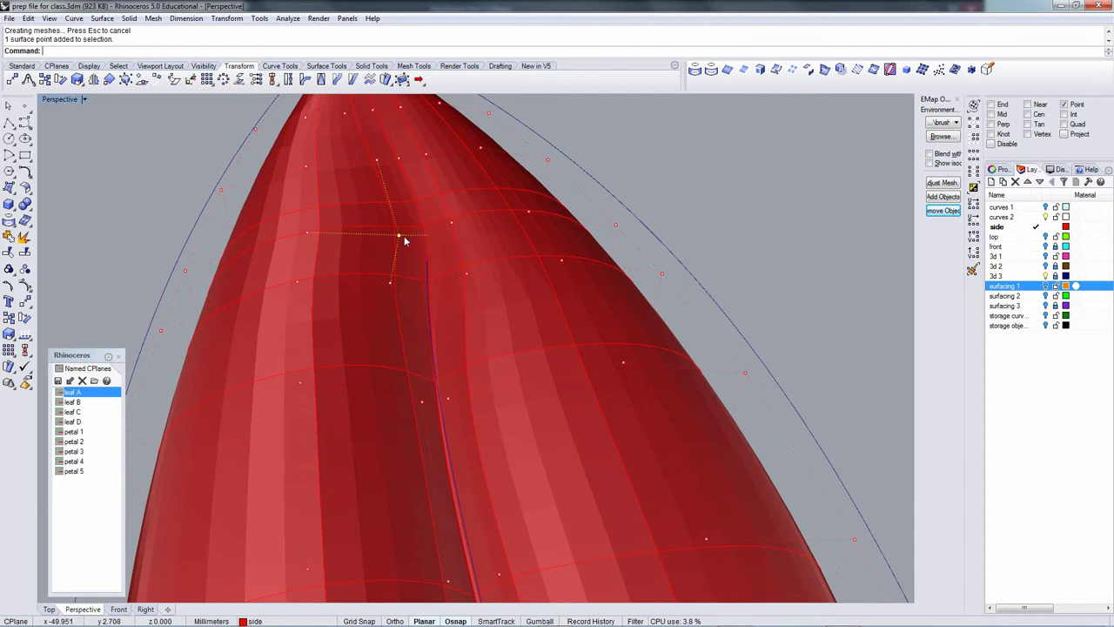
pyautogui.rightClick(447, 234)
pyautogui.click(428, 235)
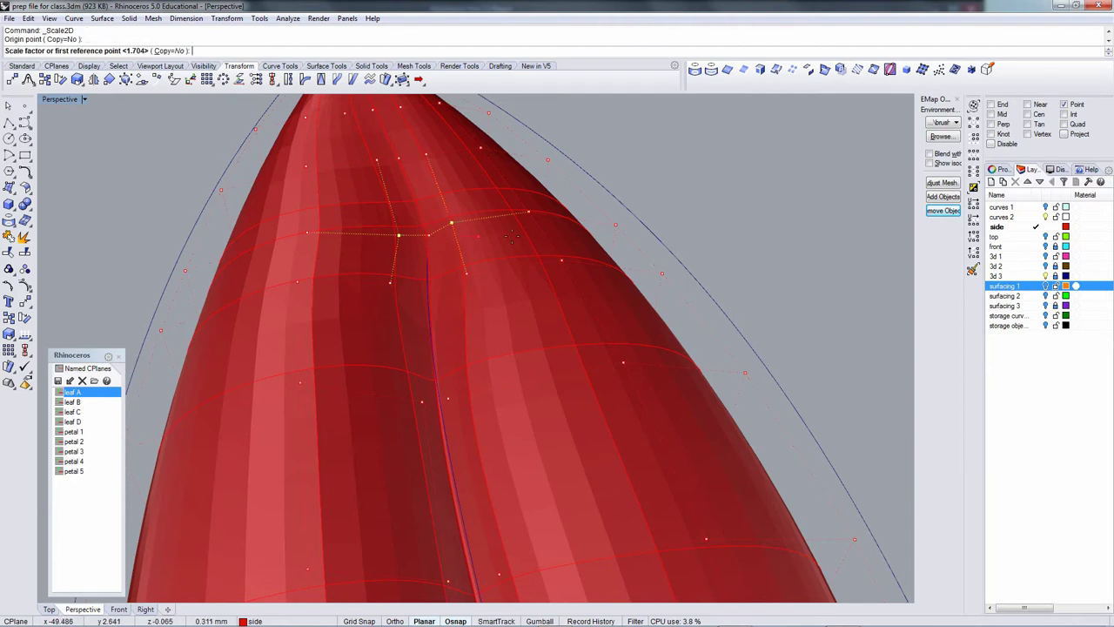
pyautogui.click(519, 236)
pyautogui.click(545, 231)
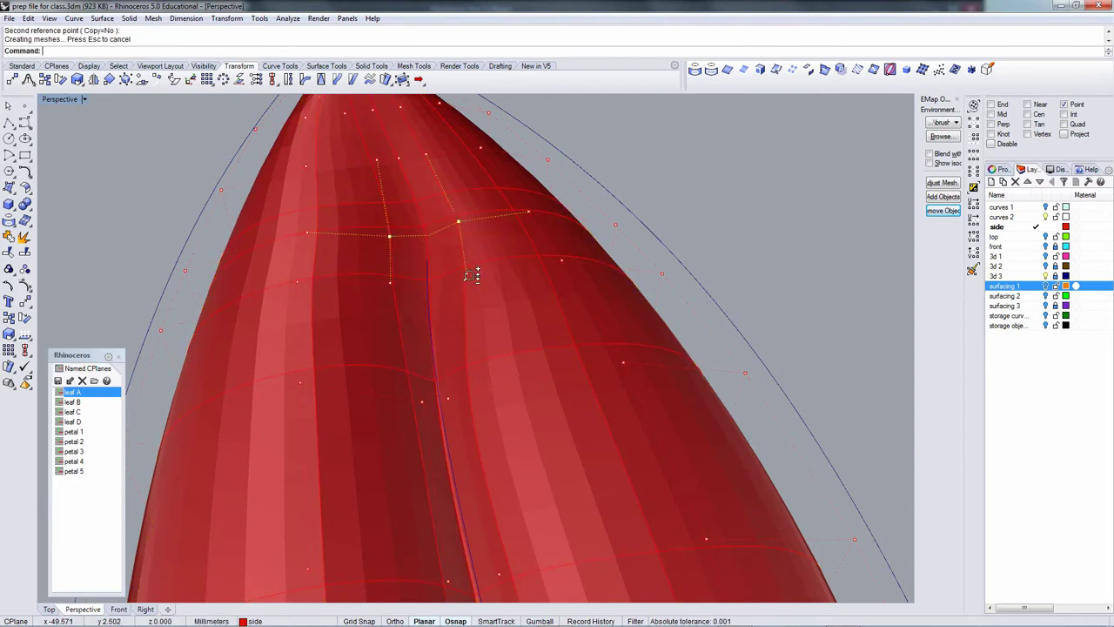
# Scale the control point pair further down the vein groove apart about the groove's centre with Scale2D.
pyautogui.moveTo(473, 273); pyautogui.dragTo(490, 358, button='right')
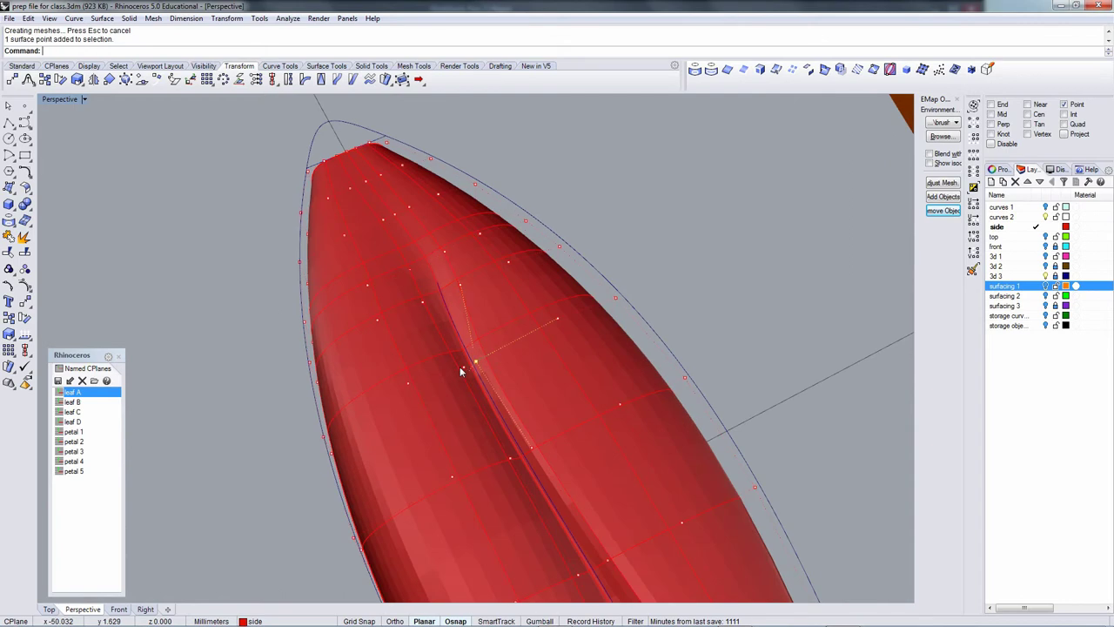
pyautogui.scroll(5, 488, 352)
pyautogui.rightClick(487, 350)
pyautogui.click(457, 355)
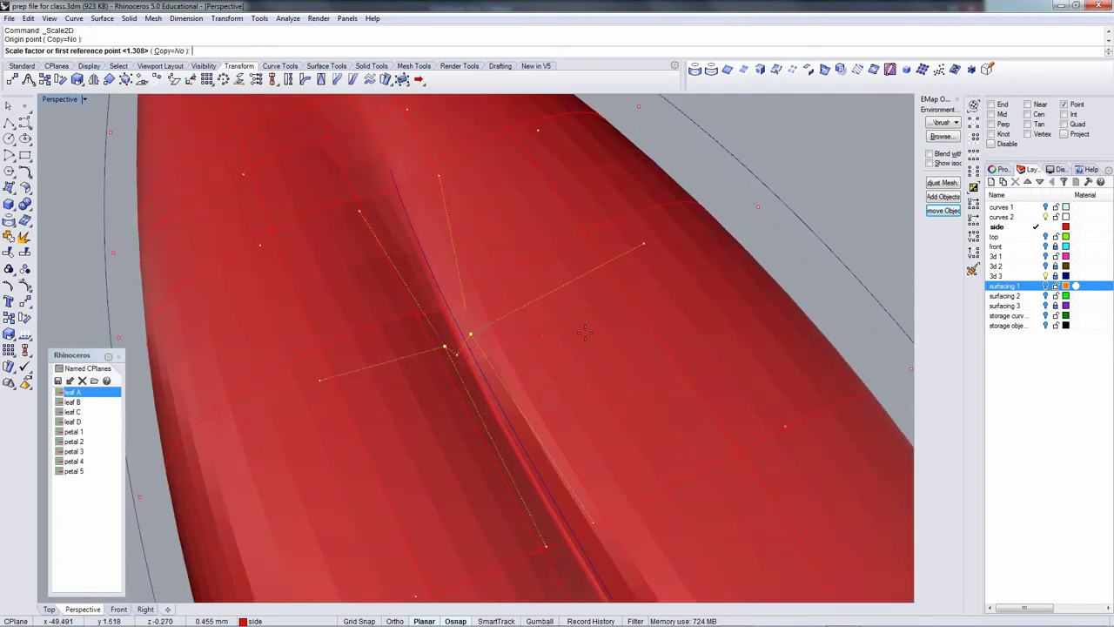
pyautogui.click(585, 333)
pyautogui.click(667, 317)
pyautogui.scroll(-6, 617, 363)
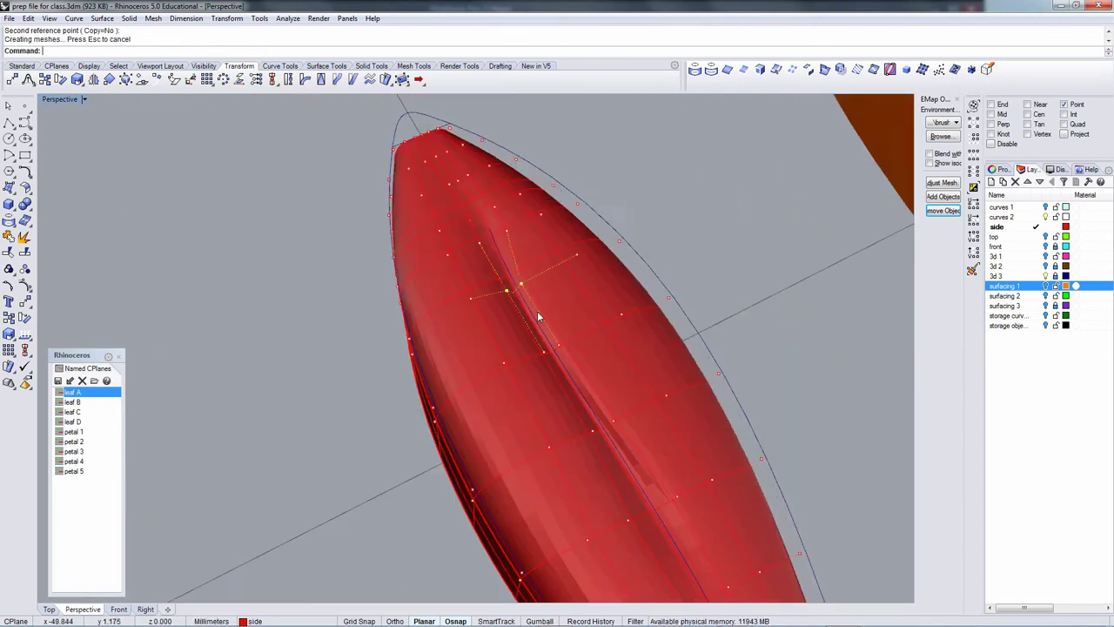
# Move one control point beside the middle of the groove about 0.32 mm outward, with object snaps disabled.
pyautogui.moveTo(617, 363); pyautogui.dragTo(539, 328, button='right')
pyautogui.click(505, 258)
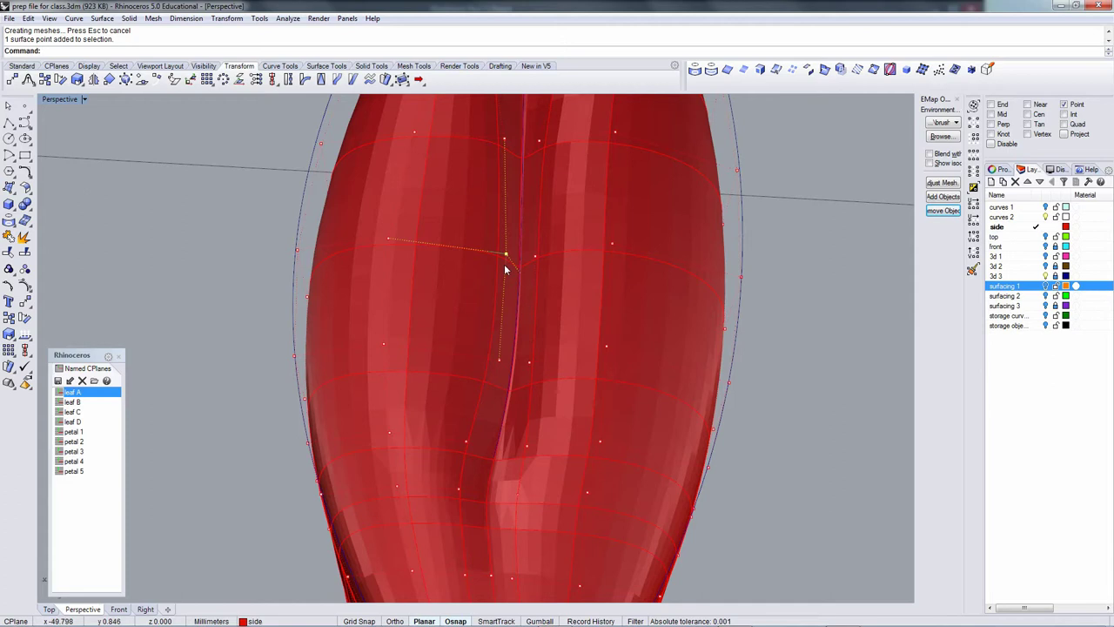
pyautogui.write('m')
pyautogui.press('Return')
pyautogui.moveTo(505, 270); pyautogui.dragTo(545, 271, button='right')
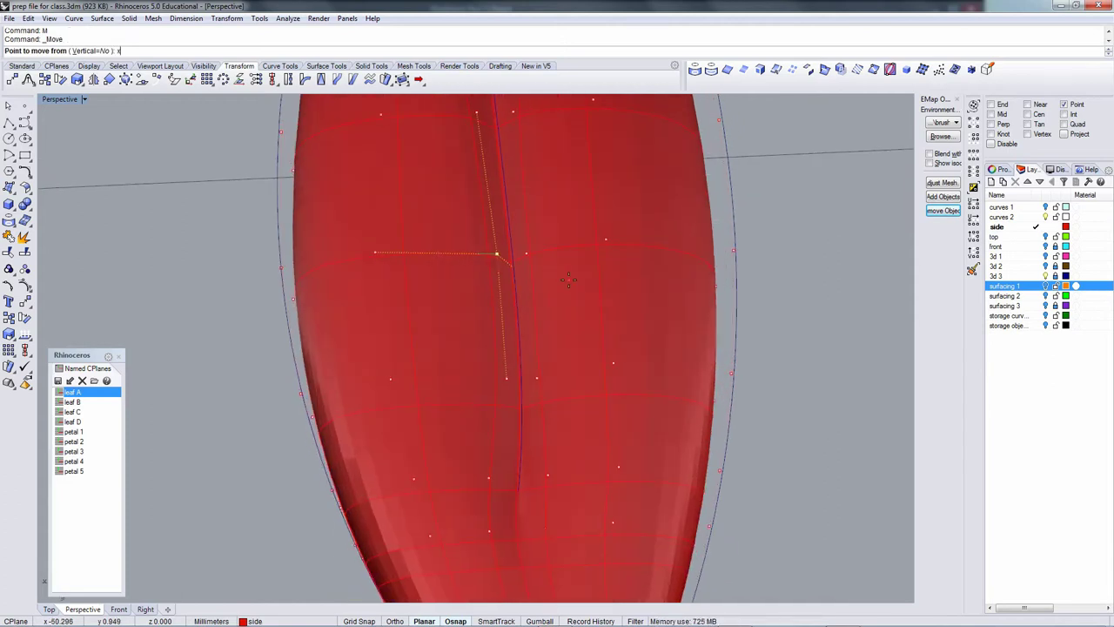
pyautogui.press('Return')
pyautogui.click(568, 280)
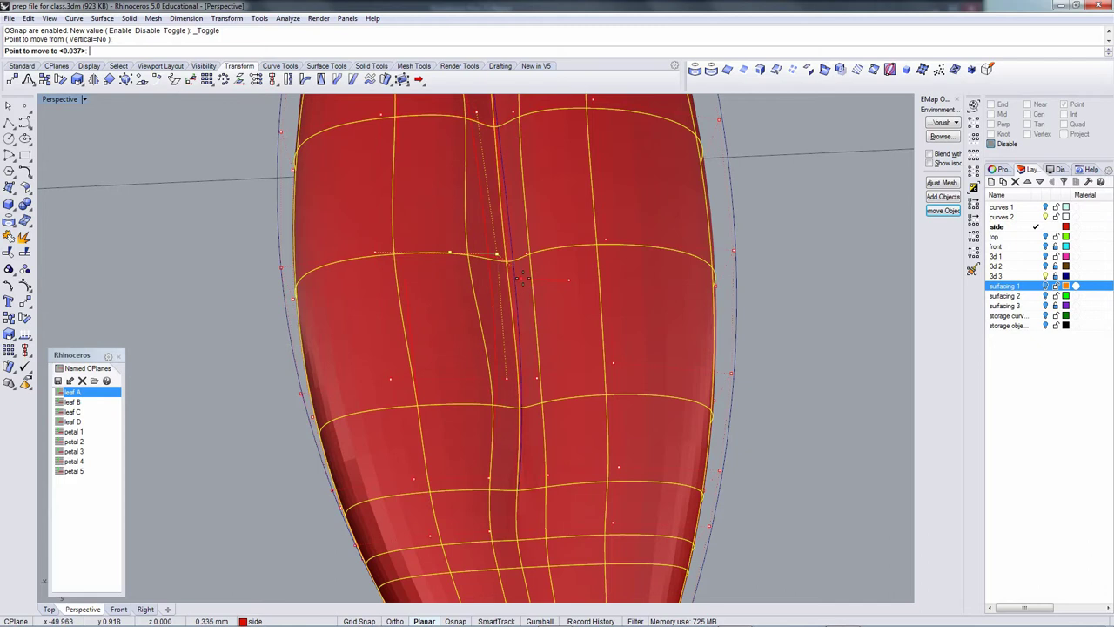
pyautogui.click(521, 280)
# Move the next control point down the same side outward to widen the groove's flank.
pyautogui.moveTo(522, 293); pyautogui.dragTo(528, 263, button='right')
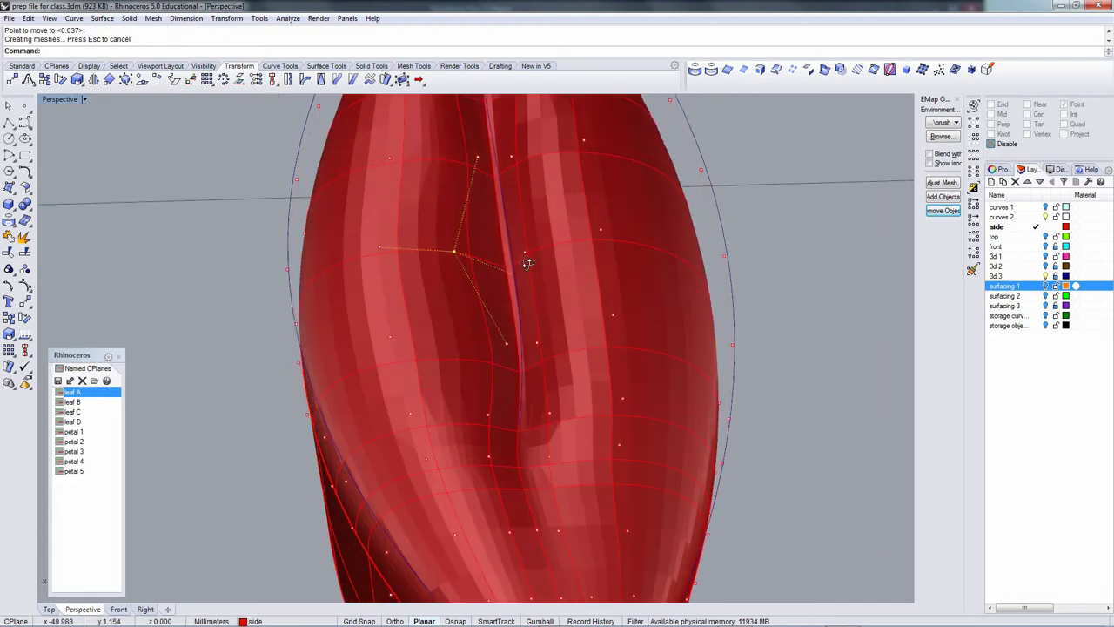
pyautogui.press('Return')
pyautogui.click(508, 345)
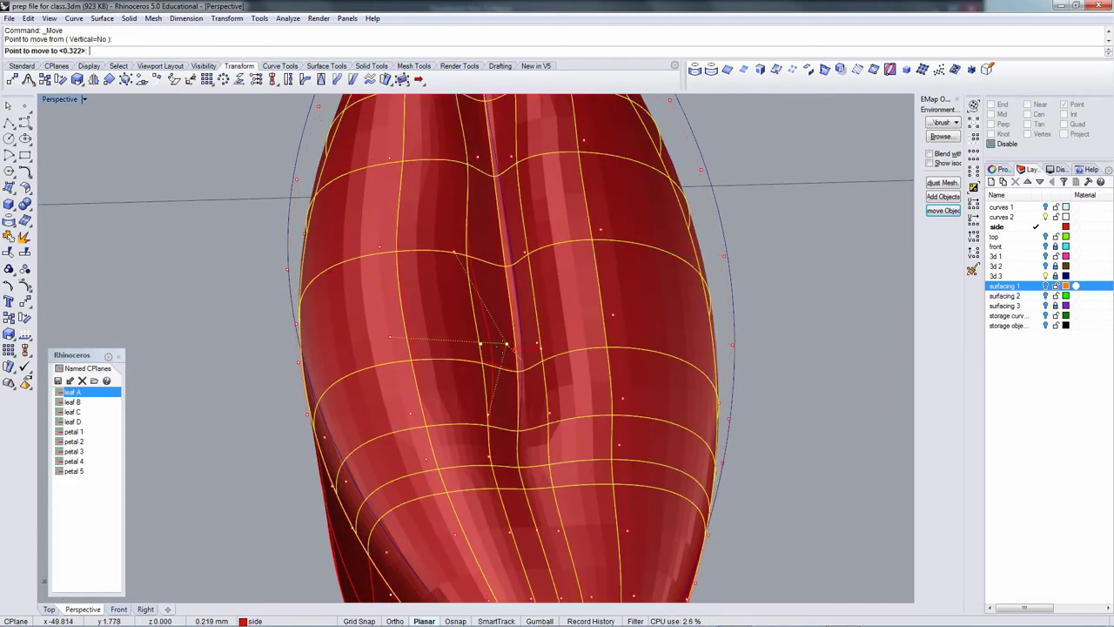
pyautogui.click(510, 338)
# Shift the control point beside the groove's lower end slightly outward and turn off the surface's control points.
pyautogui.moveTo(510, 337); pyautogui.dragTo(490, 362, button='right')
pyautogui.click(474, 362)
pyautogui.write('m')
pyautogui.press('Return')
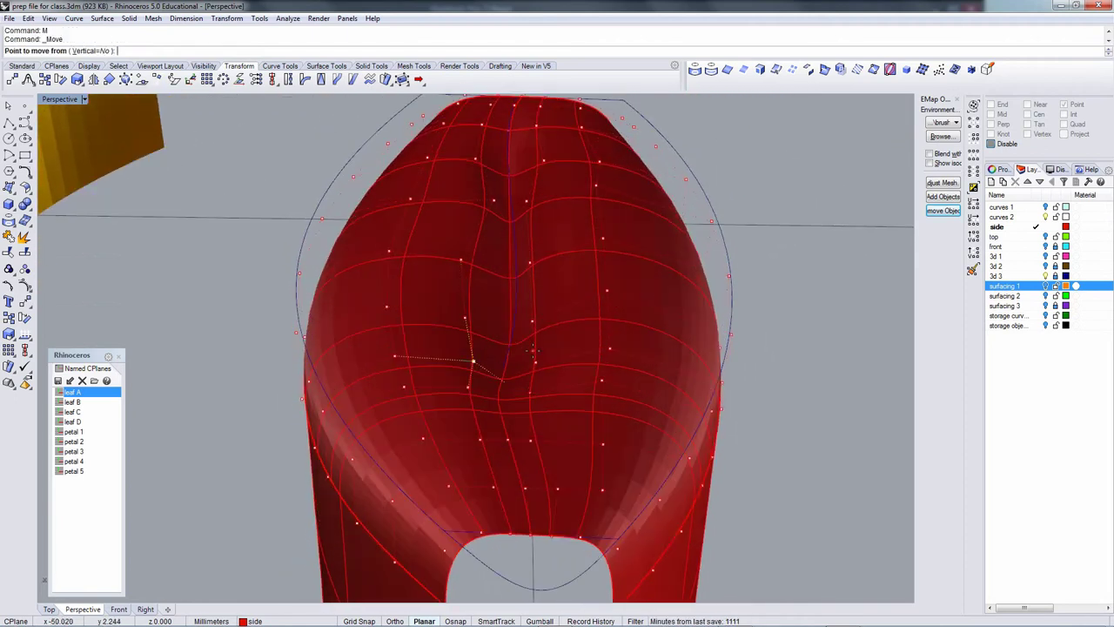
pyautogui.click(532, 351)
pyautogui.click(520, 349)
pyautogui.moveTo(520, 349); pyautogui.dragTo(490, 278, button='right')
pyautogui.moveTo(479, 294); pyautogui.dragTo(474, 335)
pyautogui.moveTo(510, 274); pyautogui.dragTo(819, 357, button='right')
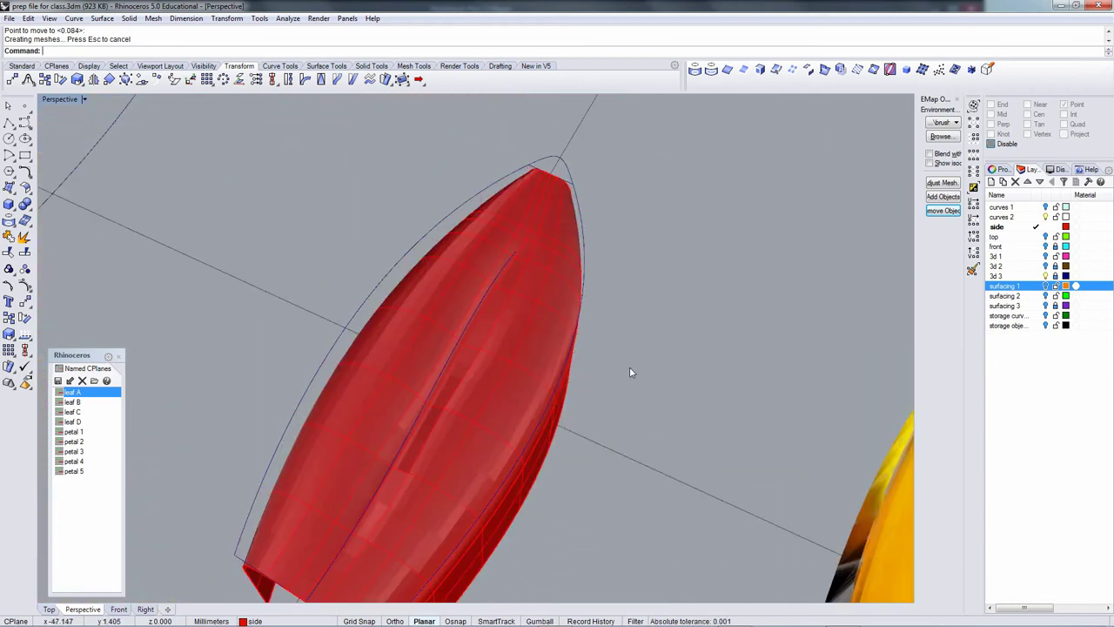
pyautogui.moveTo(630, 369); pyautogui.dragTo(539, 340, button='right')
# Show the surfacing 1 layer and, with history recording on, flow the leaf's top surface from its small base rectangle onto the matching flower surface.
pyautogui.click(462, 307)
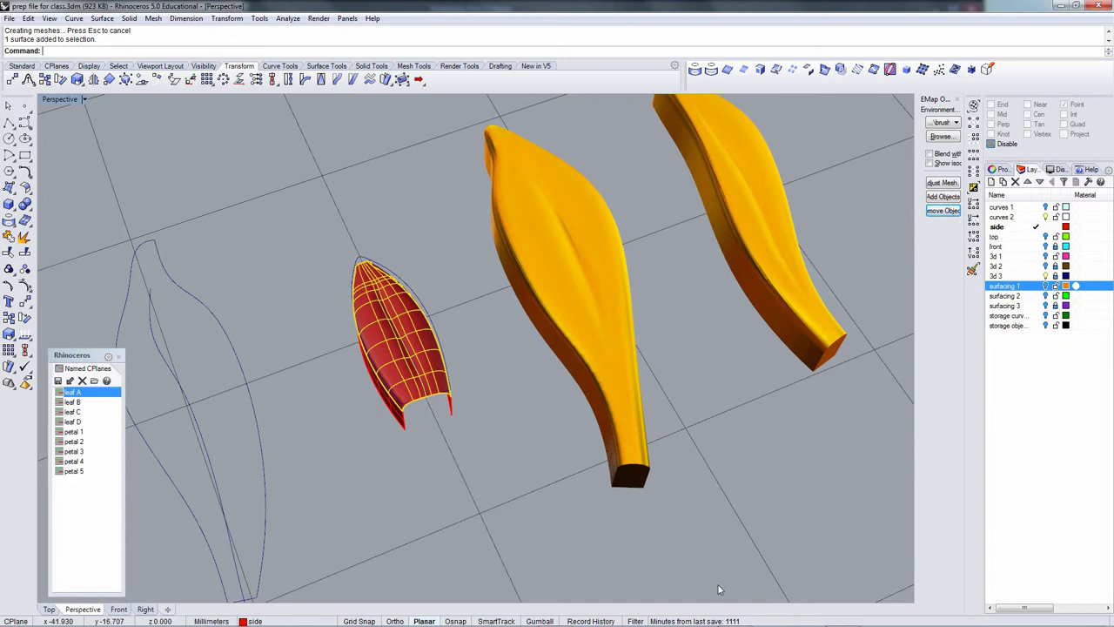
pyautogui.click(1046, 287)
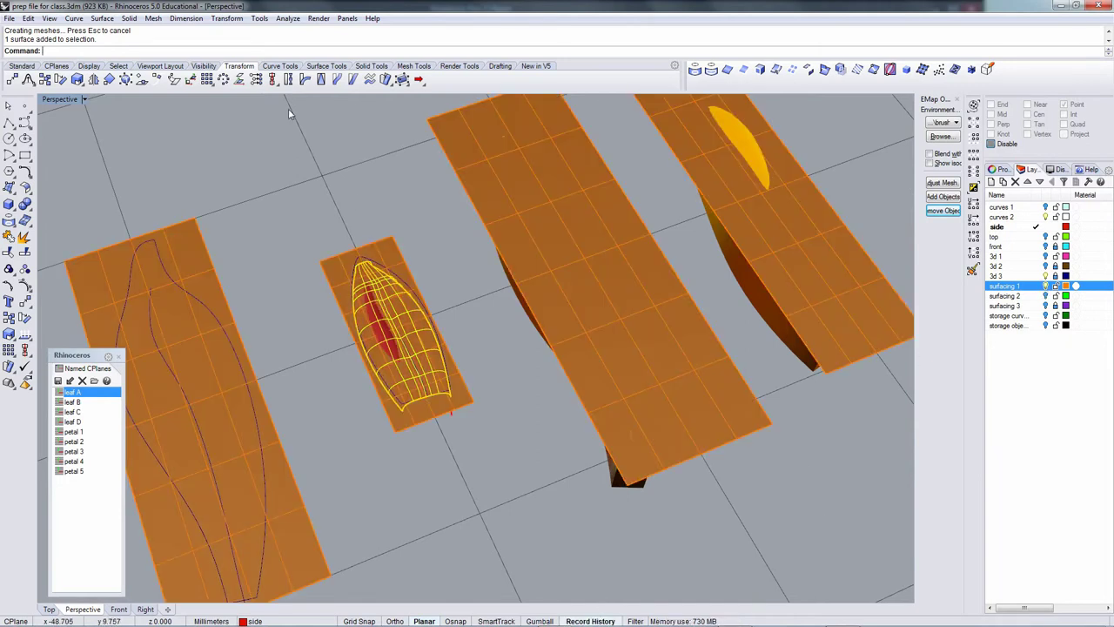
pyautogui.click(227, 18)
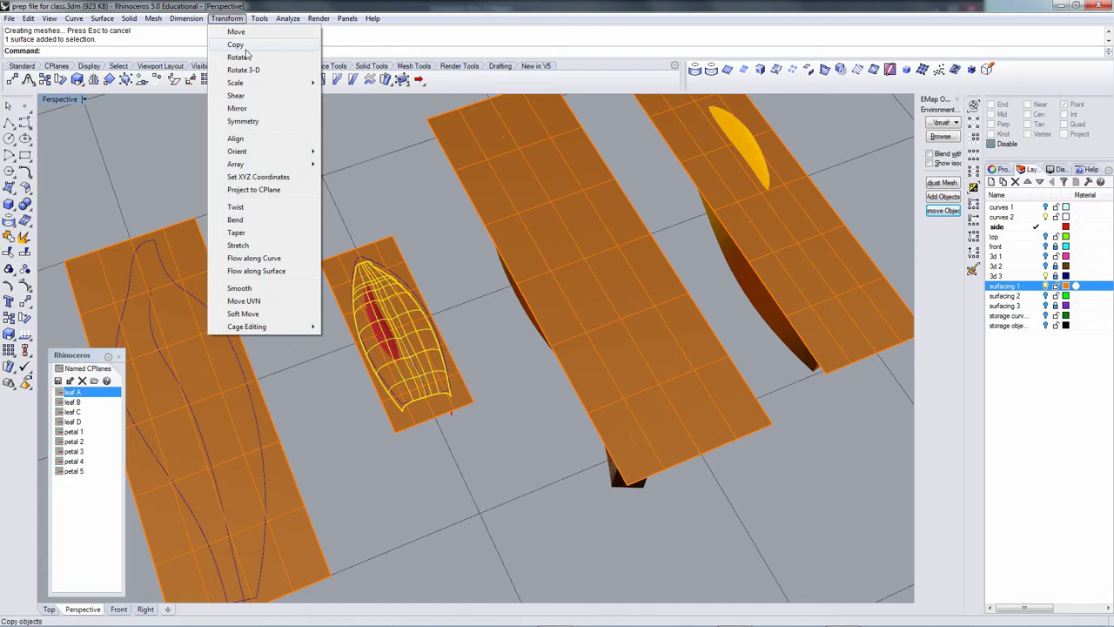
pyautogui.click(274, 274)
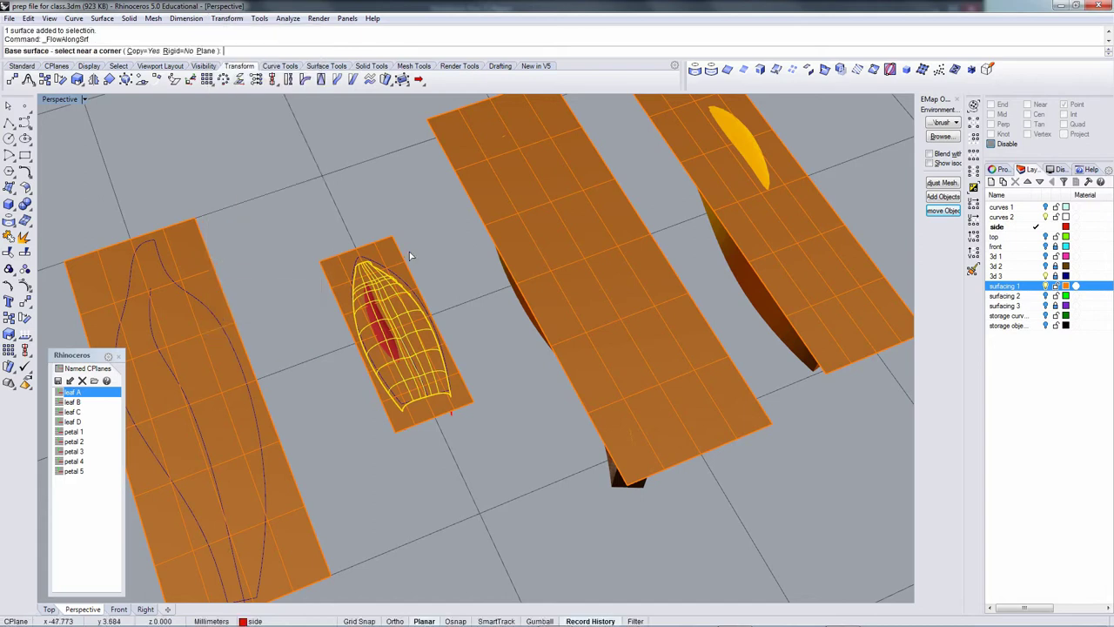
pyautogui.click(398, 253)
pyautogui.keyDown('shift'); pyautogui.moveTo(491, 219); pyautogui.dragTo(351, 389, button='right'); pyautogui.keyUp('shift')
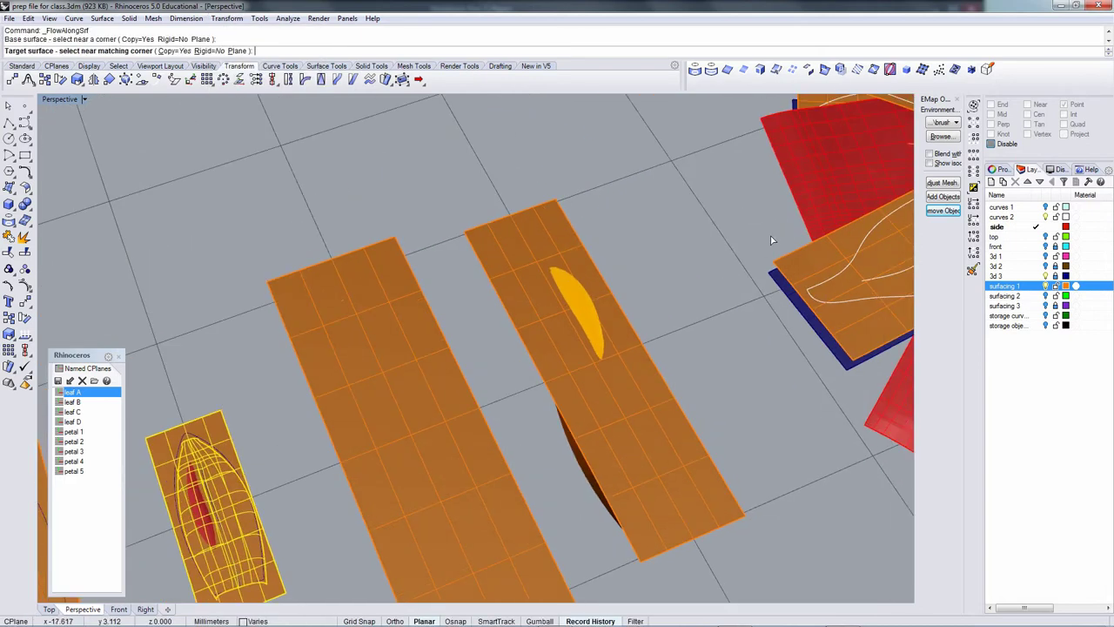
pyautogui.keyDown('shift'); pyautogui.moveTo(770, 236); pyautogui.dragTo(560, 368, button='right'); pyautogui.keyUp('shift')
pyautogui.click(624, 204)
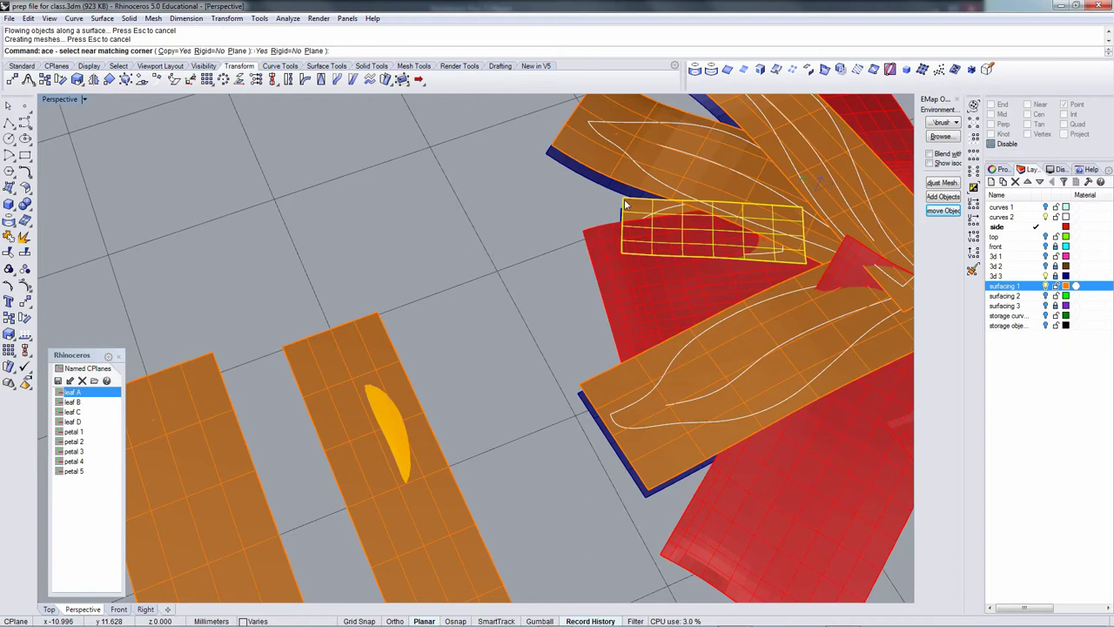
# Hide the red surface covering the flowed leaf and turn off the surfacing 1 layer.
pyautogui.click(594, 253)
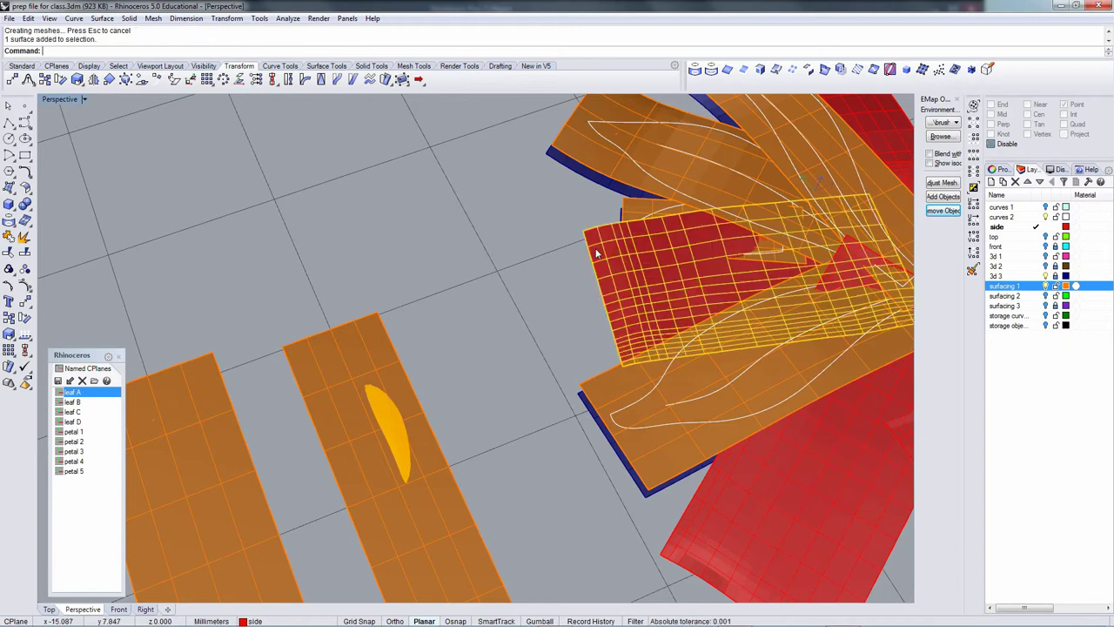
pyautogui.hotkey('ctrl', 'h')
pyautogui.moveTo(597, 250); pyautogui.dragTo(846, 275, button='right')
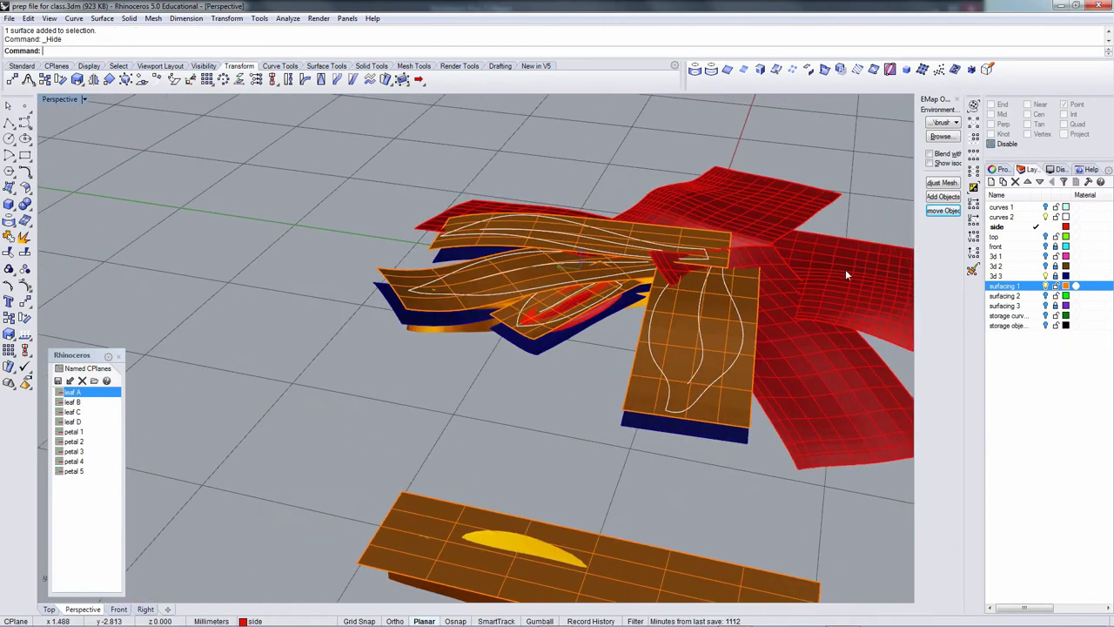
pyautogui.click(1045, 286)
# Apply the environment map to the flowed leaf surface and inspect it beside the larger petal.
pyautogui.moveTo(557, 296); pyautogui.dragTo(577, 306, button='right')
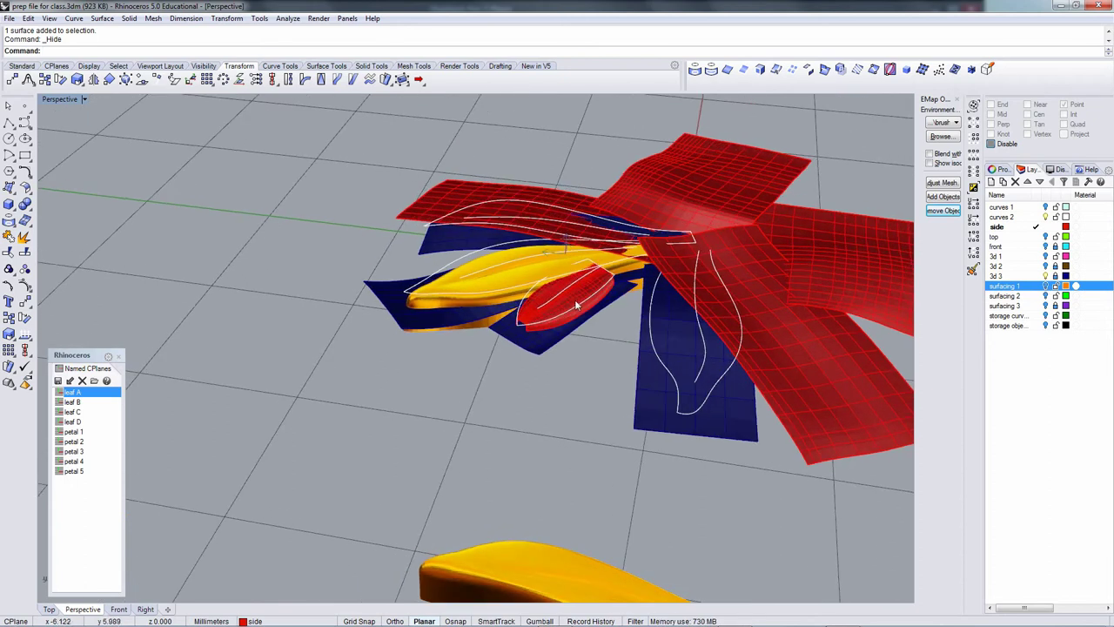
pyautogui.click(574, 305)
pyautogui.click(945, 198)
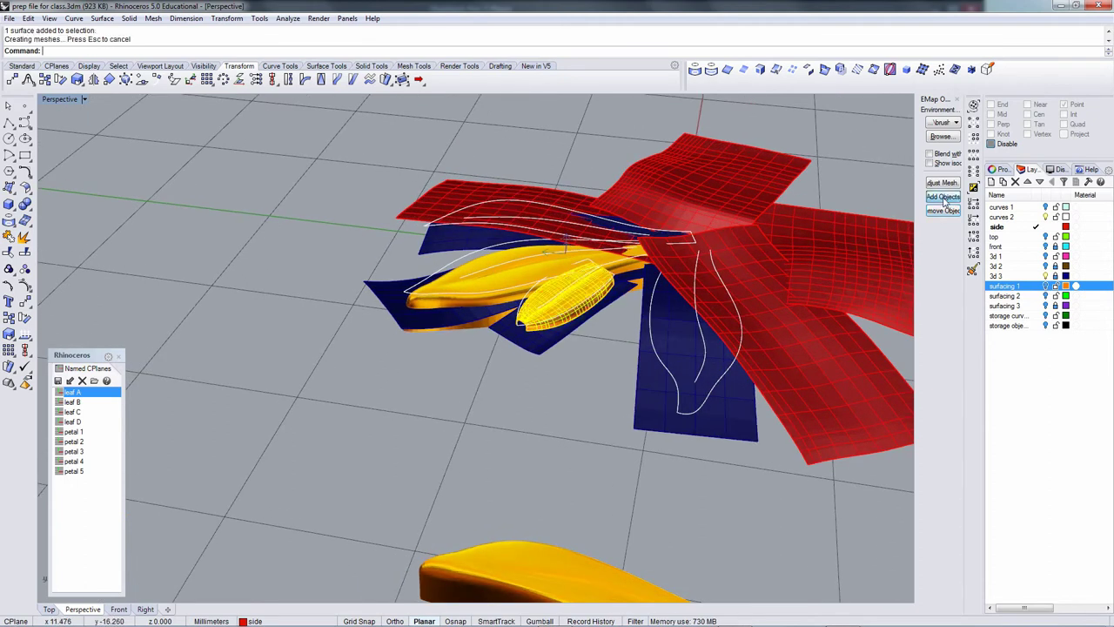
pyautogui.click(465, 375)
pyautogui.moveTo(465, 376); pyautogui.dragTo(484, 332, button='right')
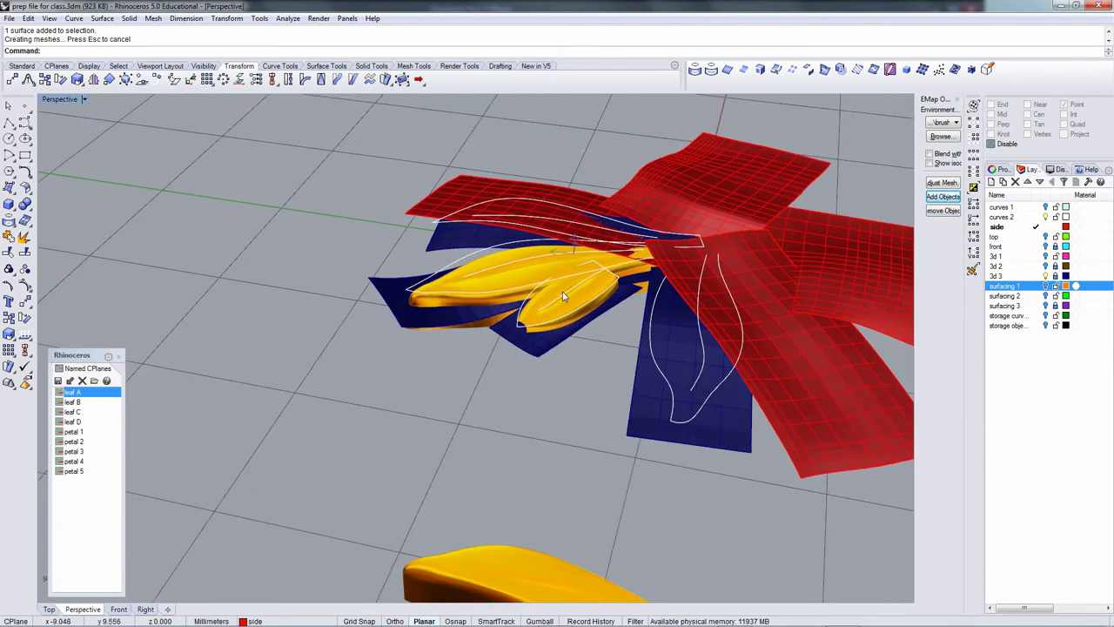
pyautogui.scroll(6, 562, 292)
pyautogui.moveTo(668, 261); pyautogui.dragTo(664, 291, button='right')
pyautogui.scroll(-3, 664, 292)
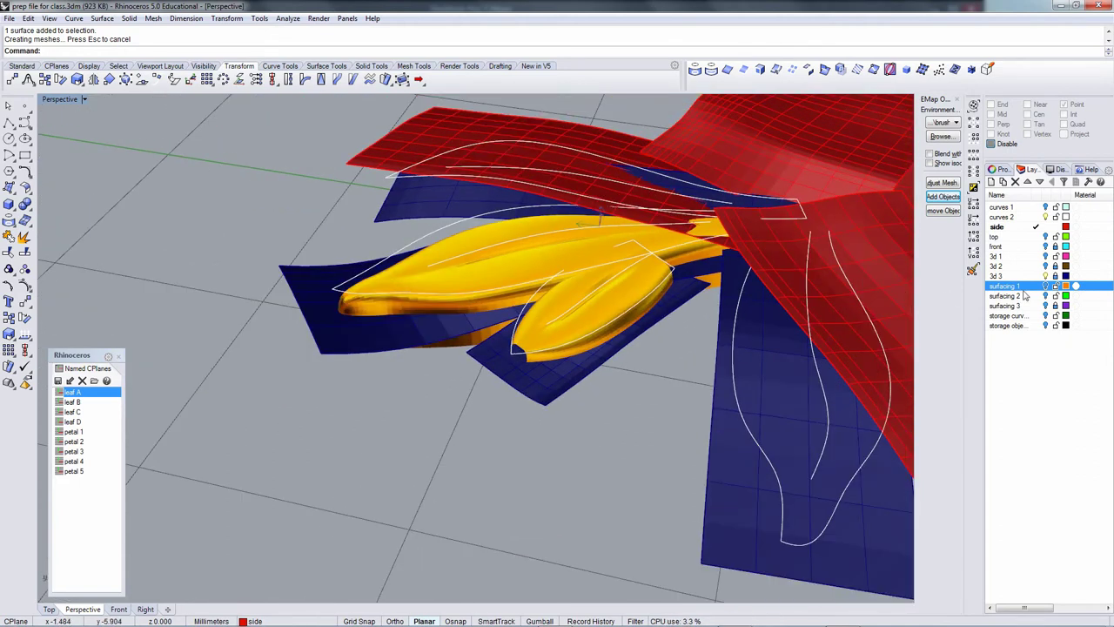
# Show the surfacing 1 layer and lower the small leaf's target surface on the flower slightly with the gumball.
pyautogui.click(1045, 286)
pyautogui.click(517, 345)
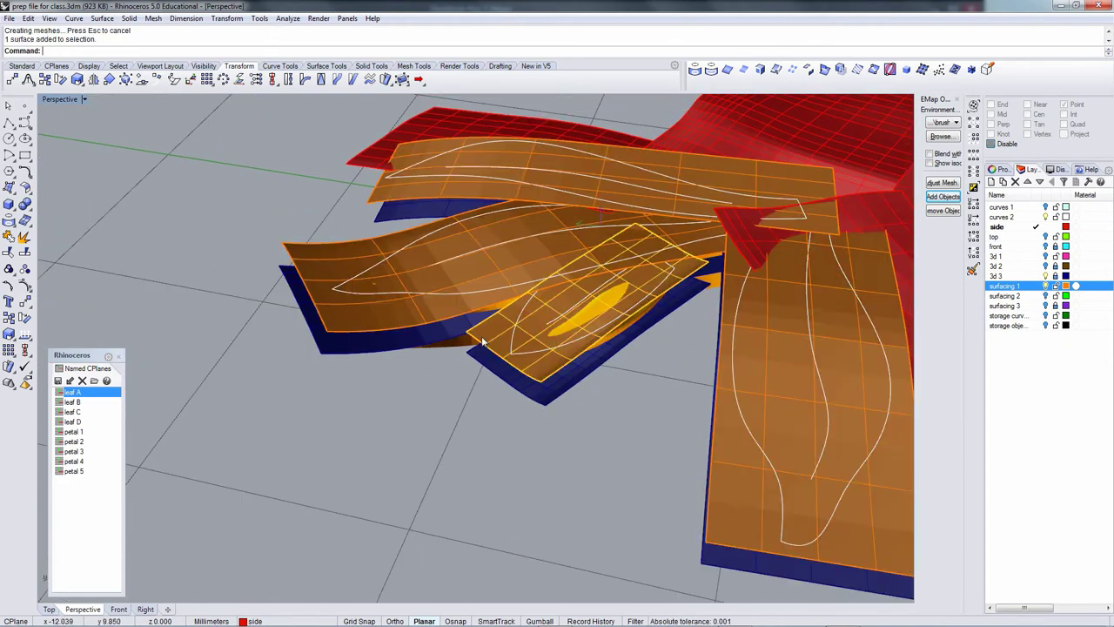
pyautogui.moveTo(516, 345); pyautogui.dragTo(520, 560, button='right')
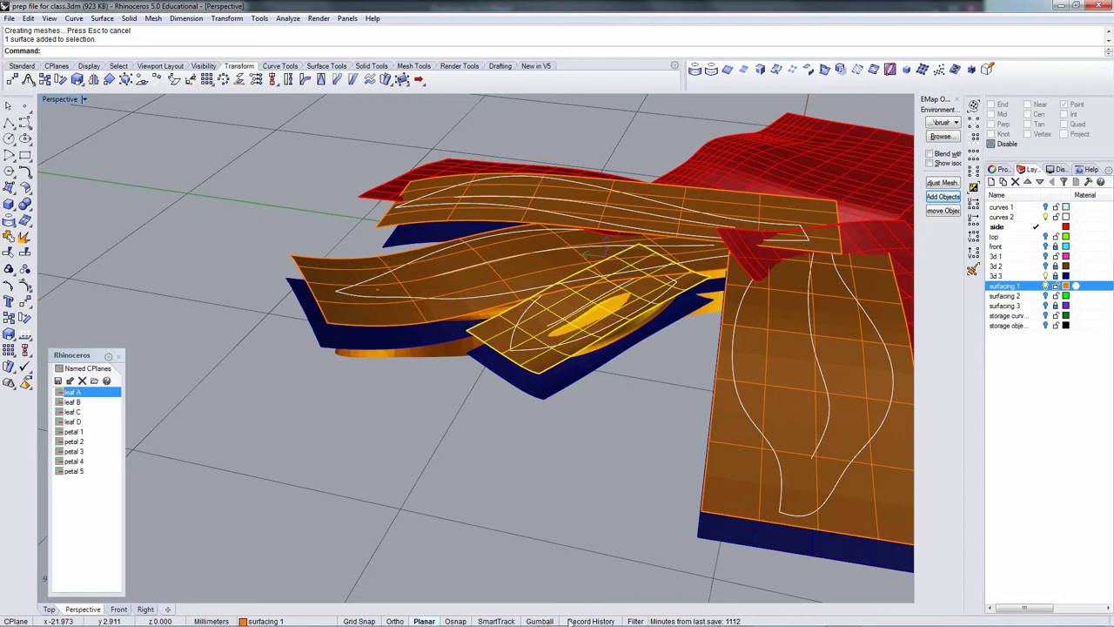
pyautogui.moveTo(608, 294); pyautogui.dragTo(637, 306, button='right')
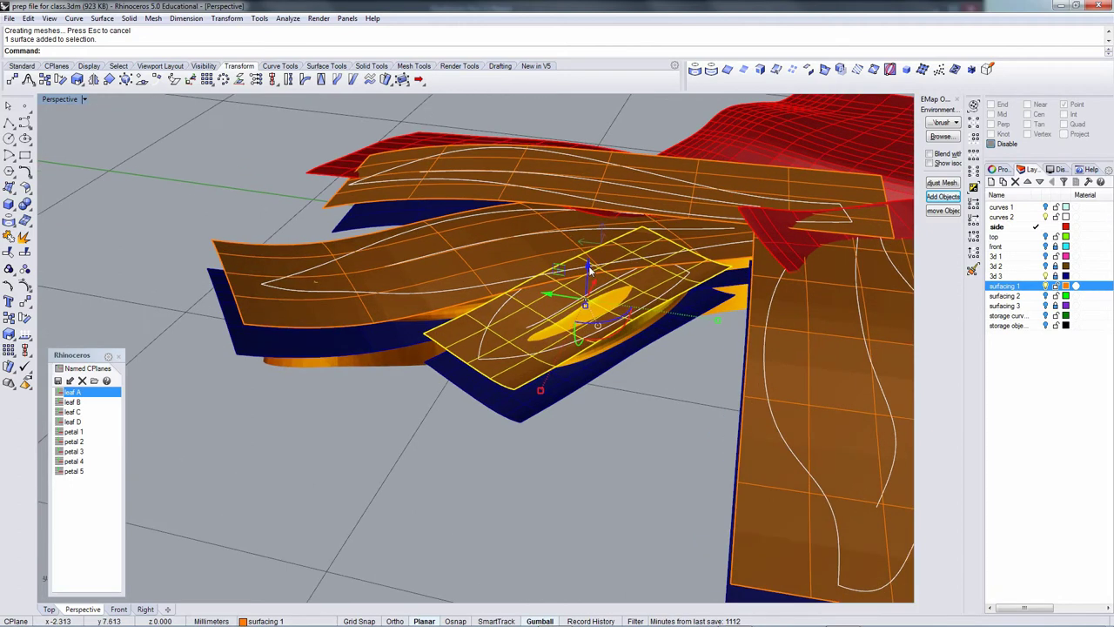
pyautogui.moveTo(588, 268); pyautogui.dragTo(588, 272)
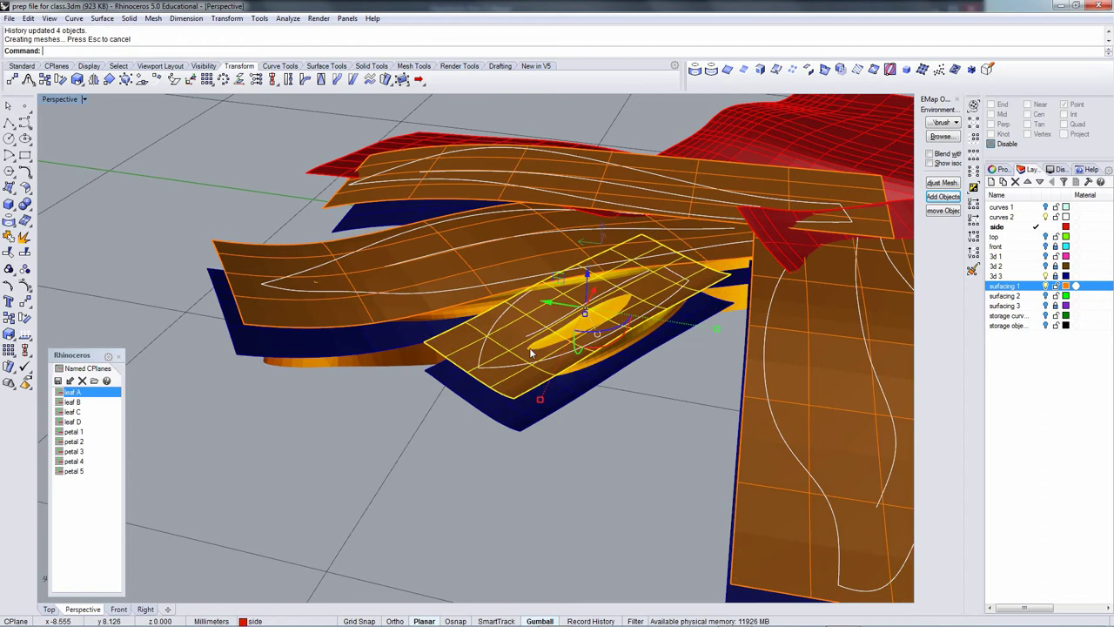
# Lower the small leaf's target surface a little further, checking the leaf with the surfacing 1 layer hidden.
pyautogui.moveTo(530, 347); pyautogui.dragTo(598, 346, button='right')
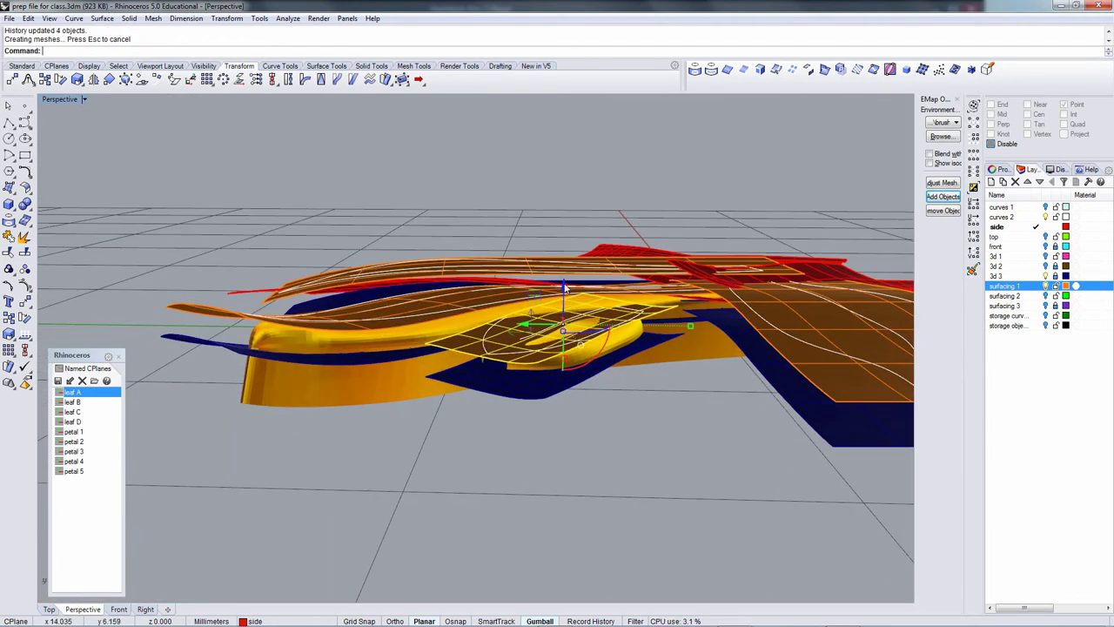
pyautogui.moveTo(564, 287); pyautogui.dragTo(566, 292)
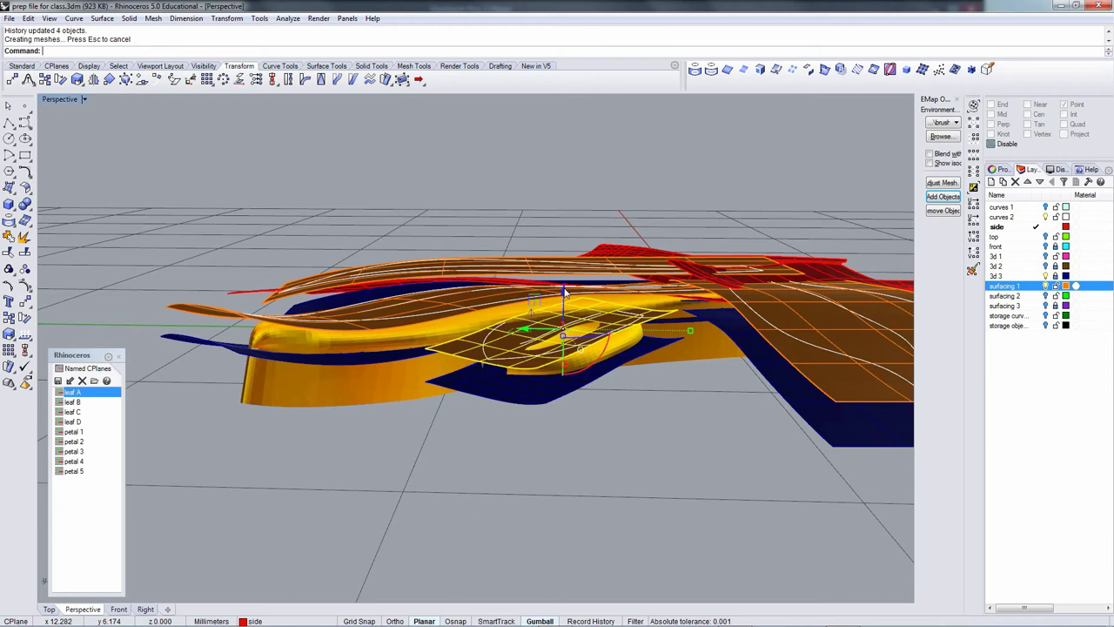
pyautogui.moveTo(564, 291); pyautogui.dragTo(687, 311, button='right')
pyautogui.click(1045, 288)
pyautogui.click(1045, 287)
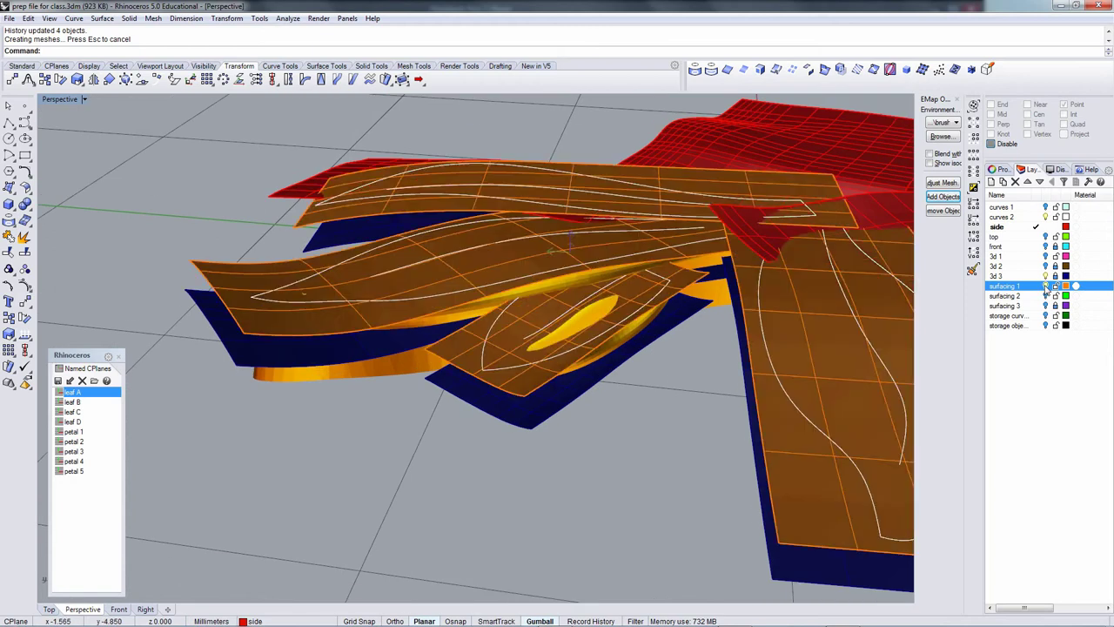
# Reselect the small leaf's target surface, move it down again, and toggle the surfacing 1 layer to compare the leaves.
pyautogui.moveTo(633, 285); pyautogui.dragTo(618, 270, button='right')
pyautogui.click(460, 346)
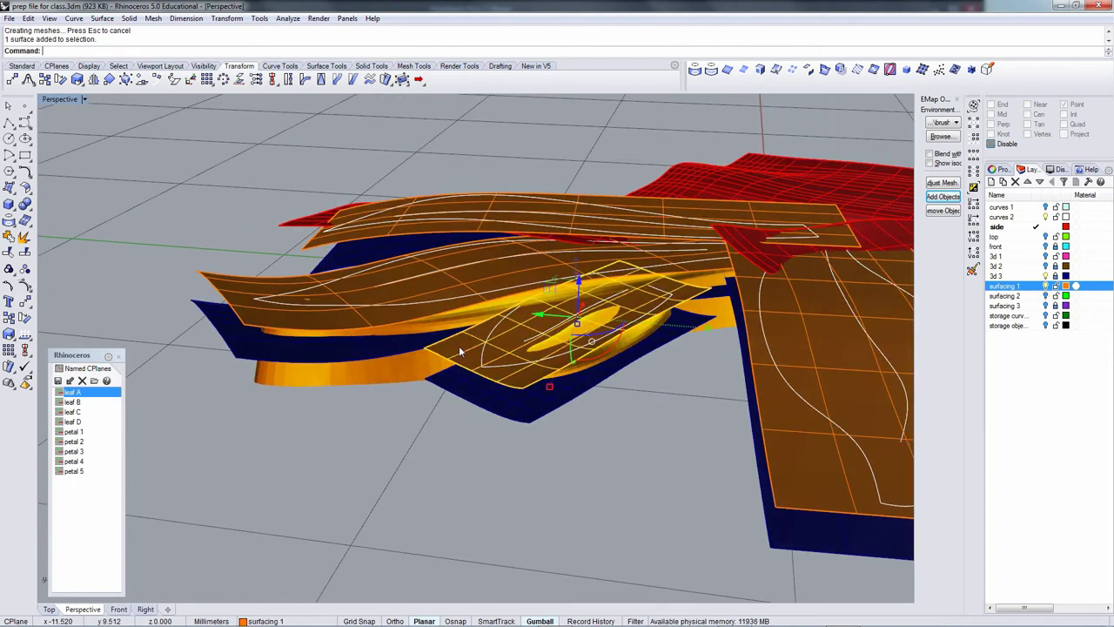
pyautogui.moveTo(579, 283); pyautogui.dragTo(580, 287)
pyautogui.moveTo(597, 312); pyautogui.dragTo(644, 299, button='right')
pyautogui.click(1044, 287)
pyautogui.click(1046, 287)
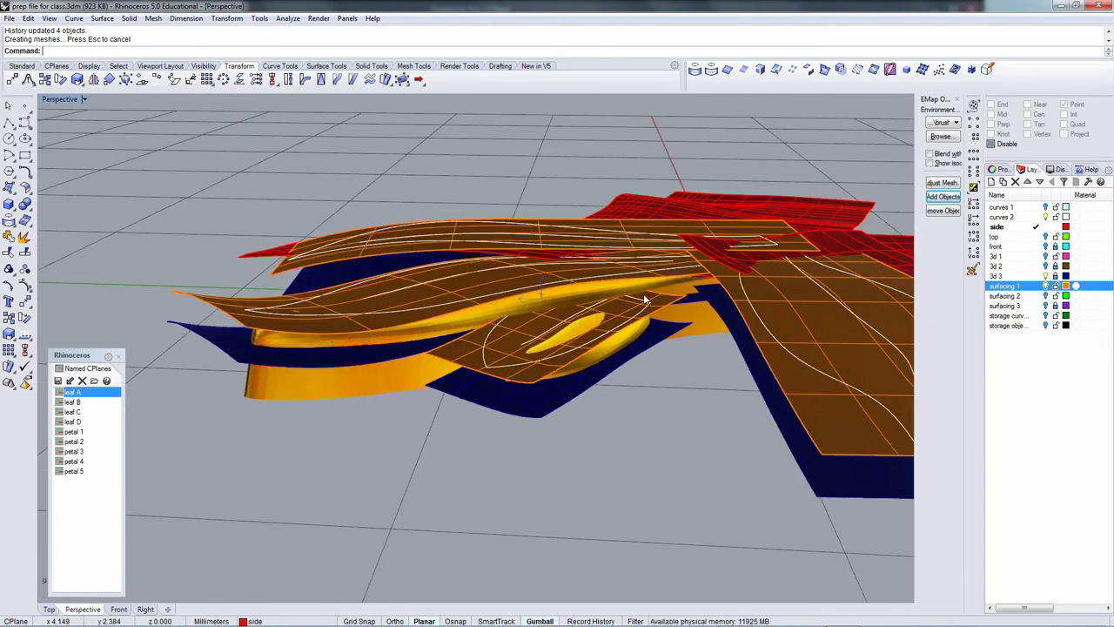
# Drop the small leaf's target surface once more and turn off the surfacing 1 layer to inspect the overlap with the larger leaf.
pyautogui.click(520, 384)
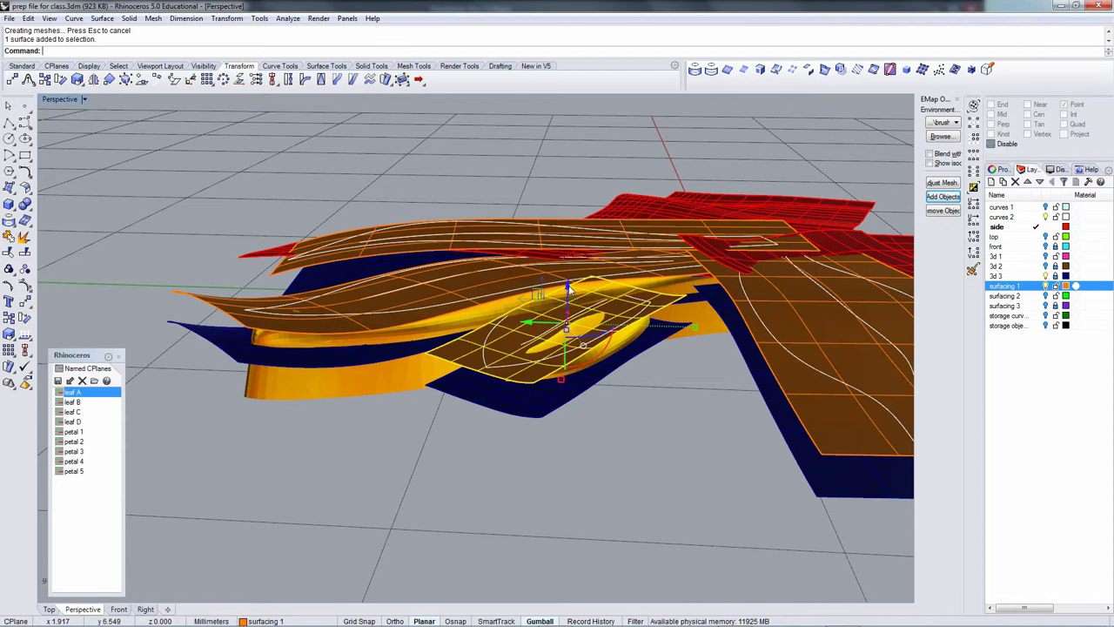
pyautogui.moveTo(567, 287); pyautogui.dragTo(568, 294)
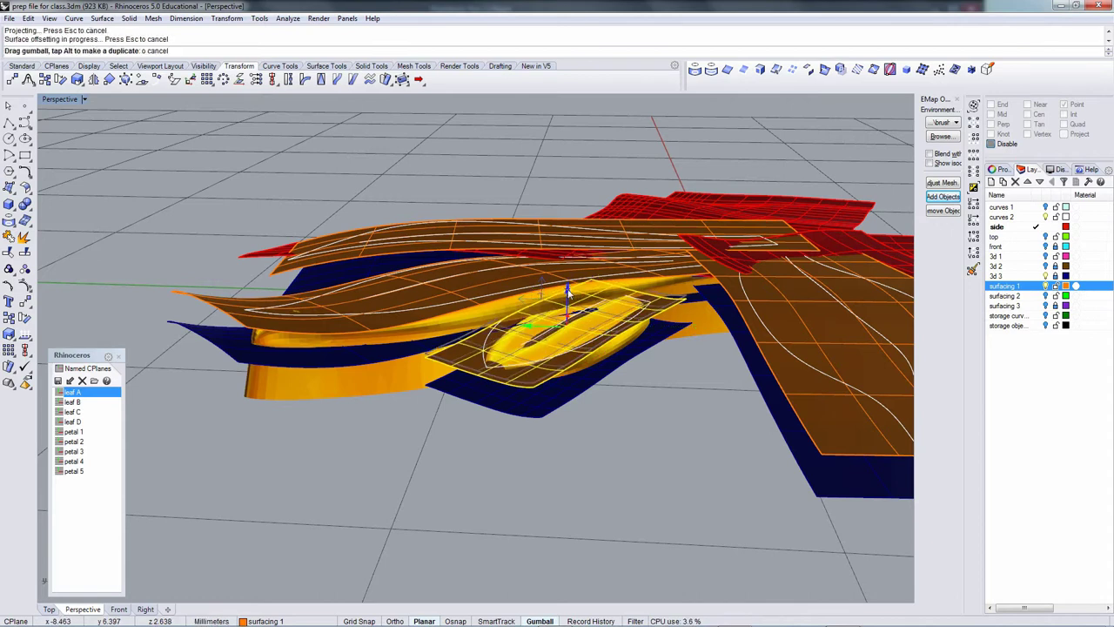
pyautogui.click(1045, 287)
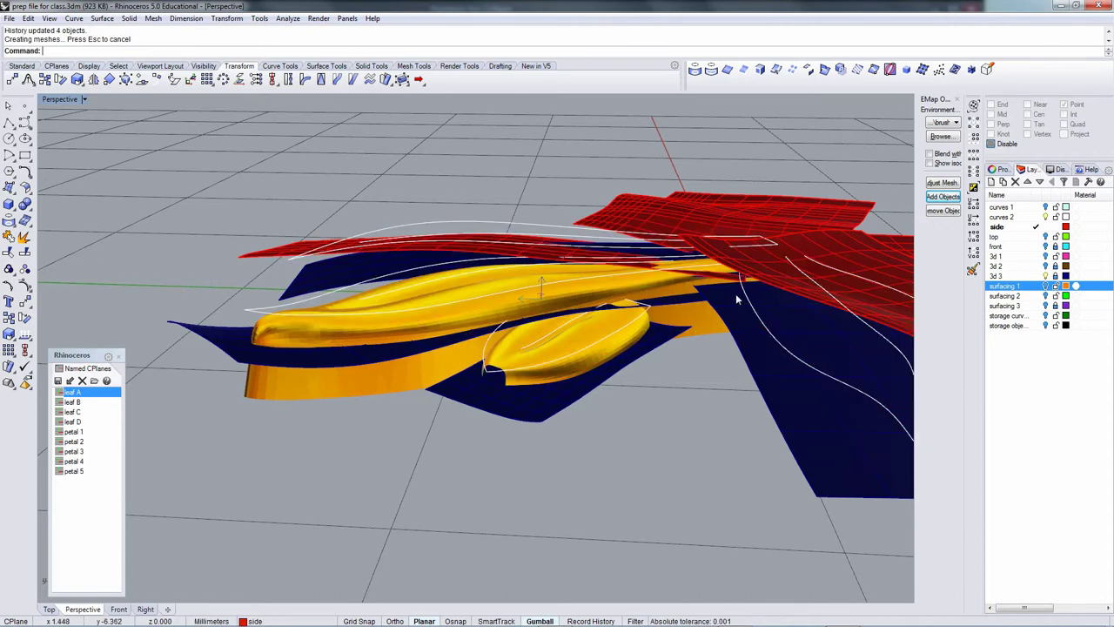
pyautogui.moveTo(674, 312); pyautogui.dragTo(572, 360, button='right')
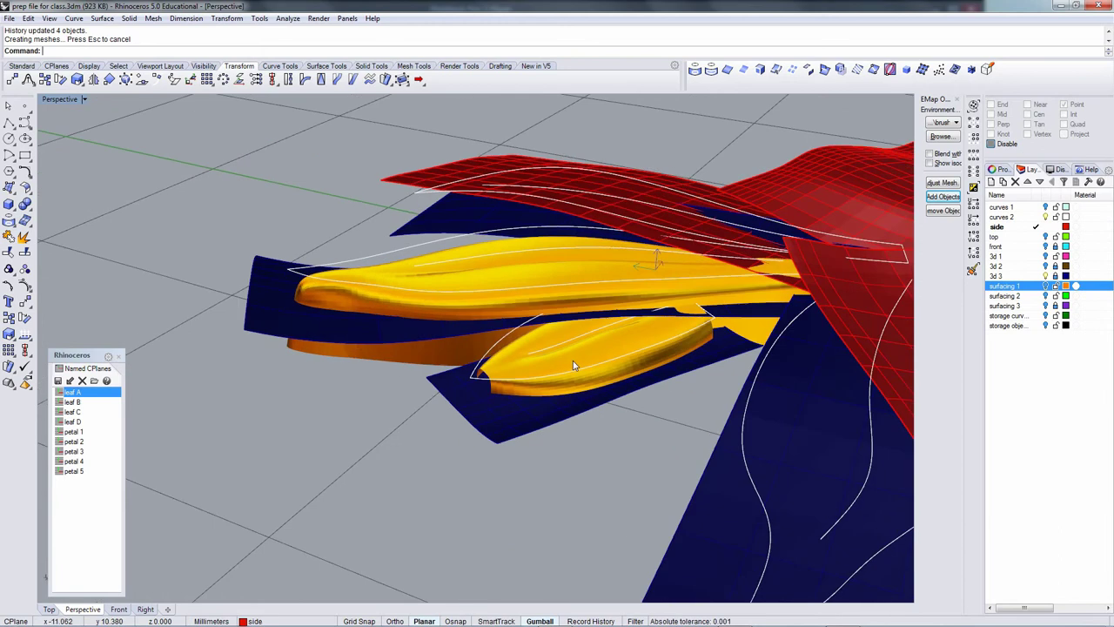
# Turn the surfacing 1 layer back on and unhide the red surface beside the flowed small leaf.
pyautogui.click(1046, 286)
pyautogui.moveTo(684, 285); pyautogui.dragTo(530, 281, button='right')
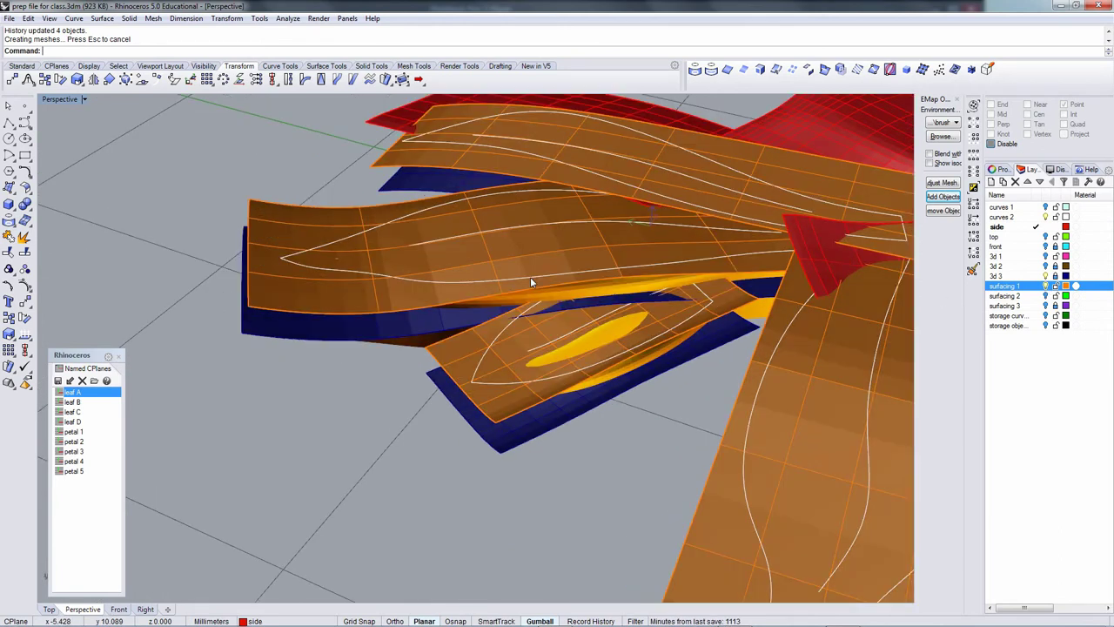
pyautogui.hotkey('ctrl', 'shift', 'h')
pyautogui.press('Return')
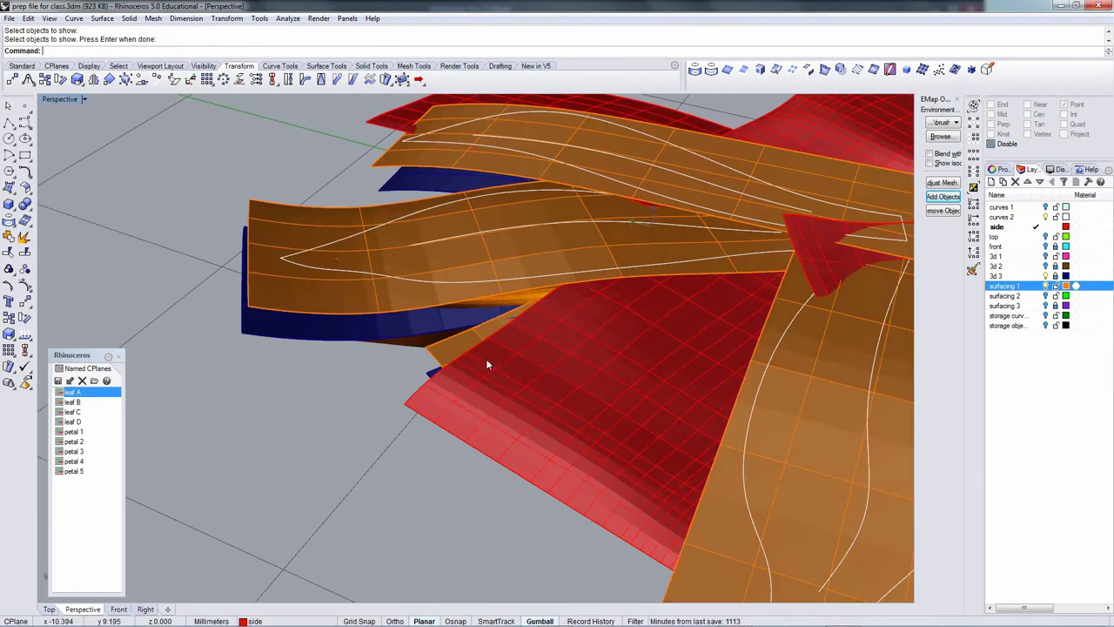
# Delete the flowed small leaf surface and the flowed larger leaf polysurface from the flower.
pyautogui.scroll(-5, 482, 344)
pyautogui.moveTo(463, 320); pyautogui.dragTo(545, 344, button='right')
pyautogui.click(546, 344)
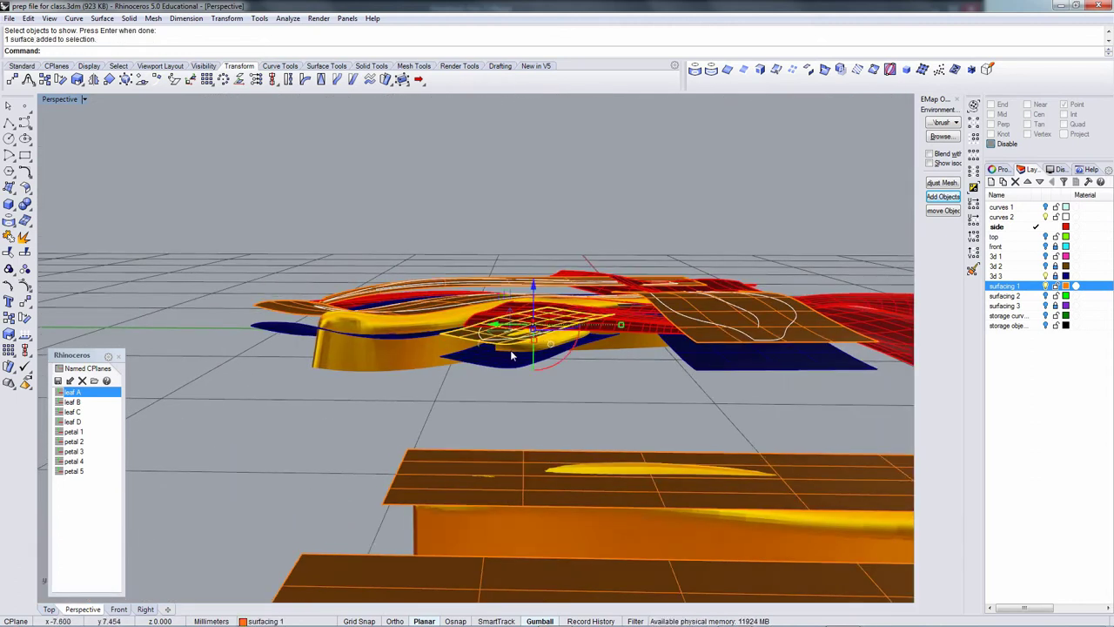
pyautogui.press('Escape')
pyautogui.click(538, 349)
pyautogui.click(380, 357)
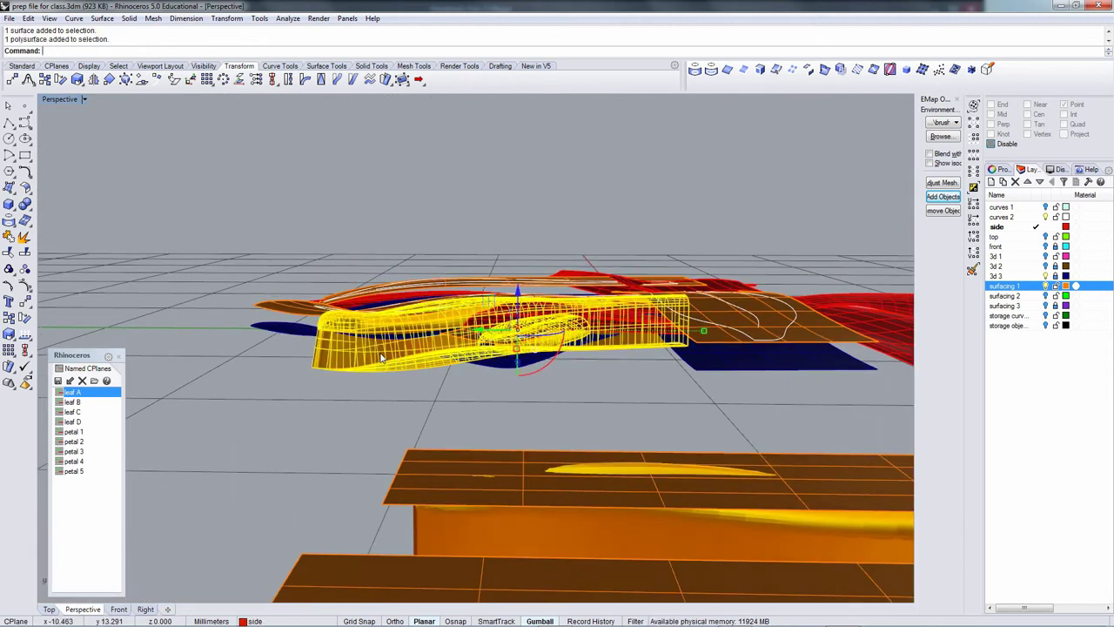
pyautogui.press('Delete')
# Turn off the surfacing 1 layer over the flat leaf models and unlock the 3d 3 layer.
pyautogui.moveTo(455, 342); pyautogui.dragTo(552, 348, button='right')
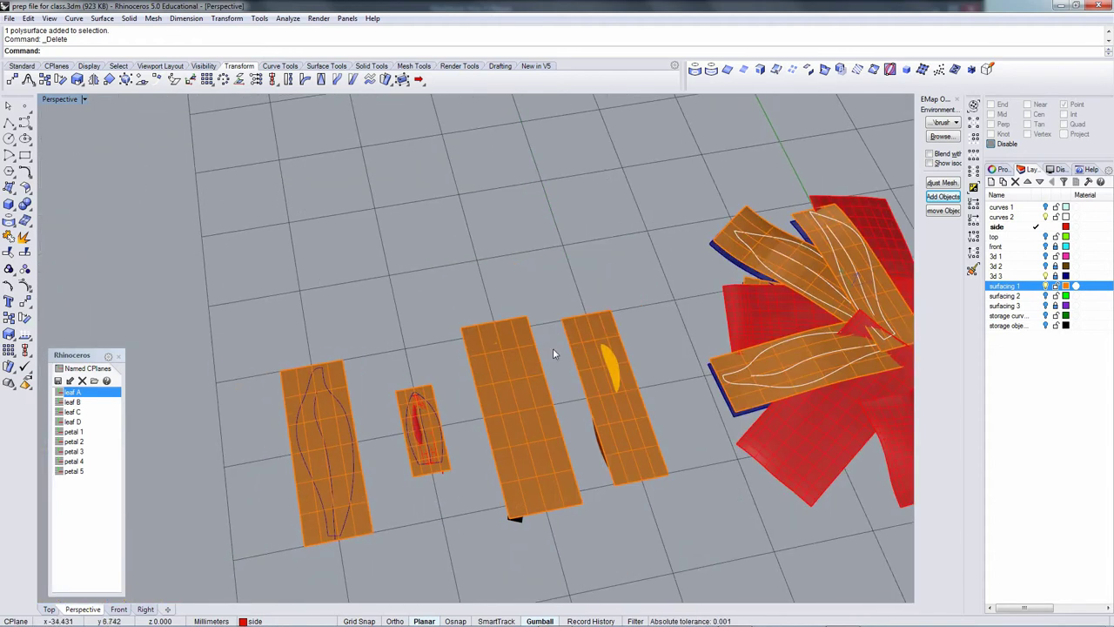
pyautogui.scroll(3, 417, 413)
pyautogui.scroll(2, 419, 407)
pyautogui.scroll(2, 440, 349)
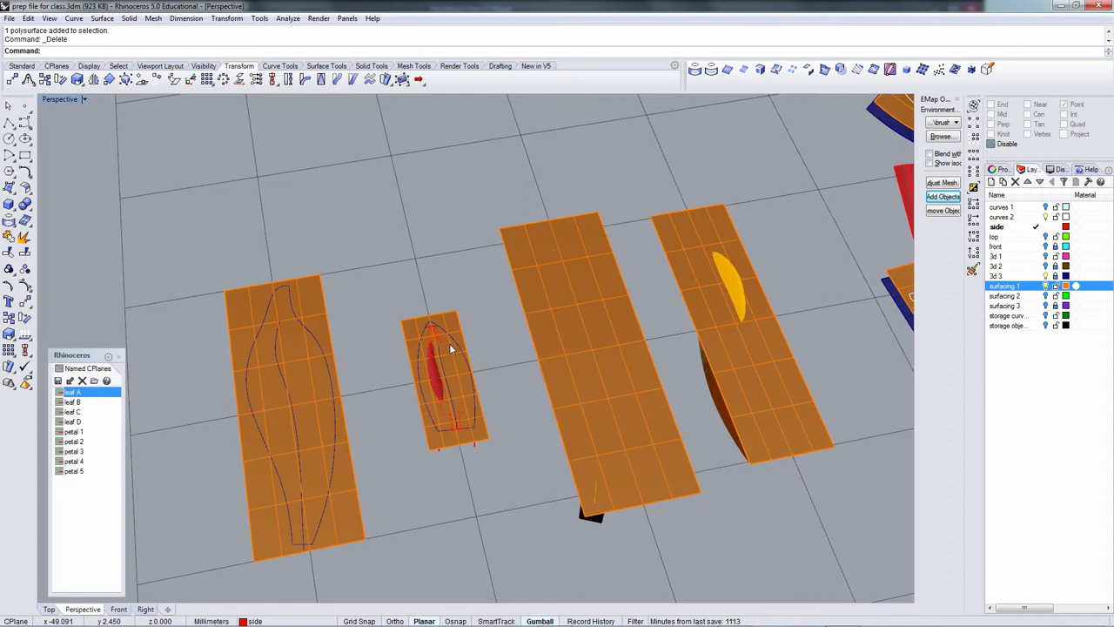
pyautogui.moveTo(449, 343); pyautogui.dragTo(451, 318, button='right')
pyautogui.moveTo(451, 357); pyautogui.dragTo(489, 332, button='right')
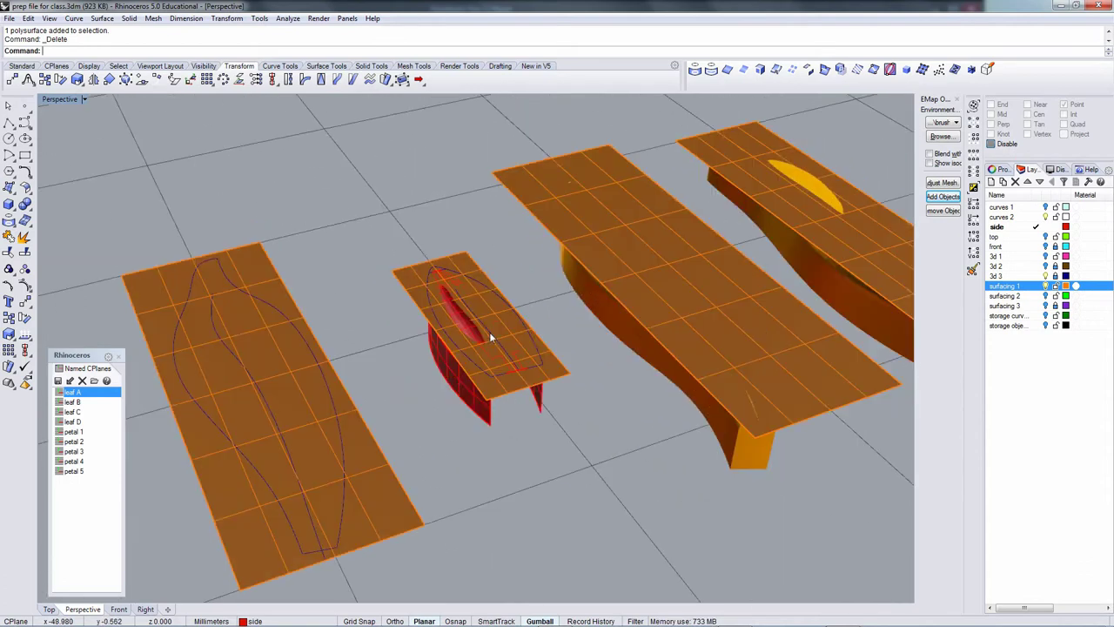
pyautogui.click(1046, 285)
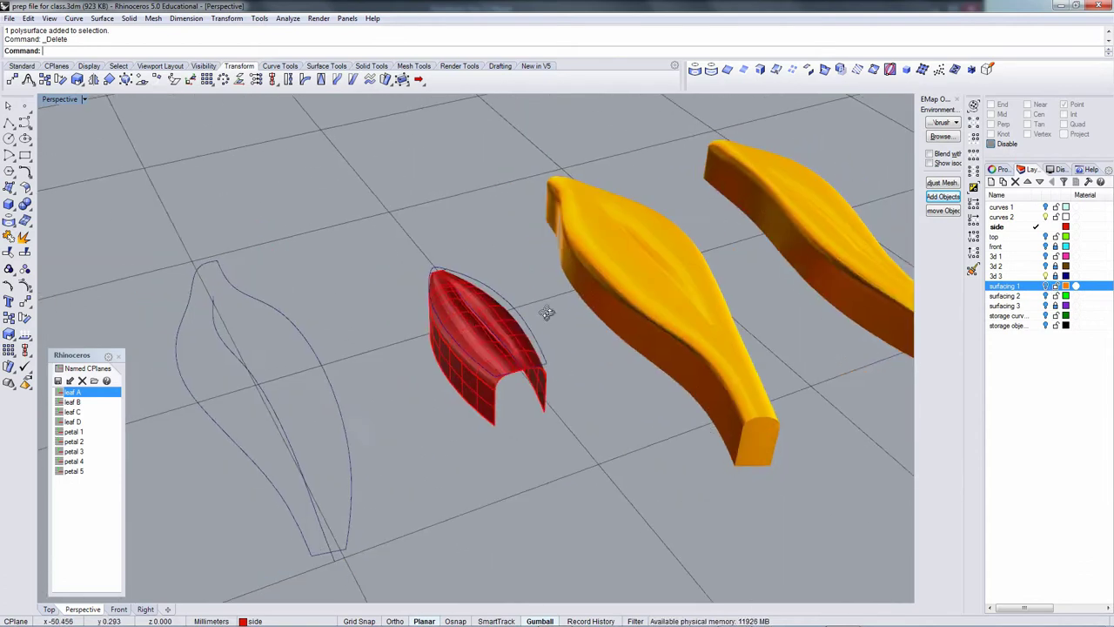
pyautogui.moveTo(589, 314); pyautogui.dragTo(499, 278, button='right')
pyautogui.scroll(4, 594, 246)
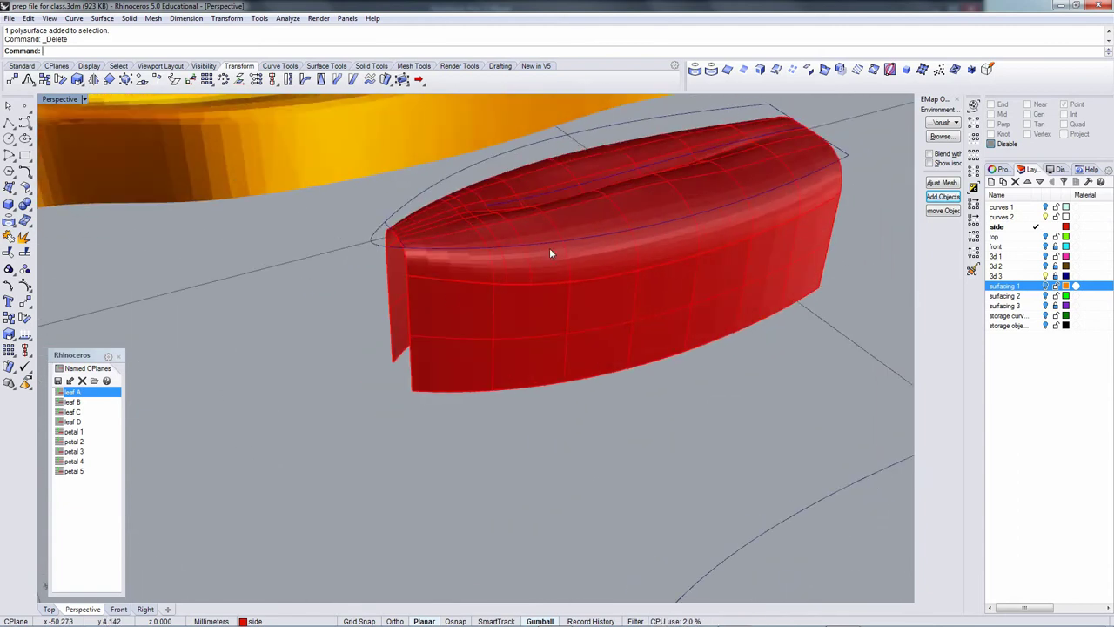
pyautogui.click(1062, 276)
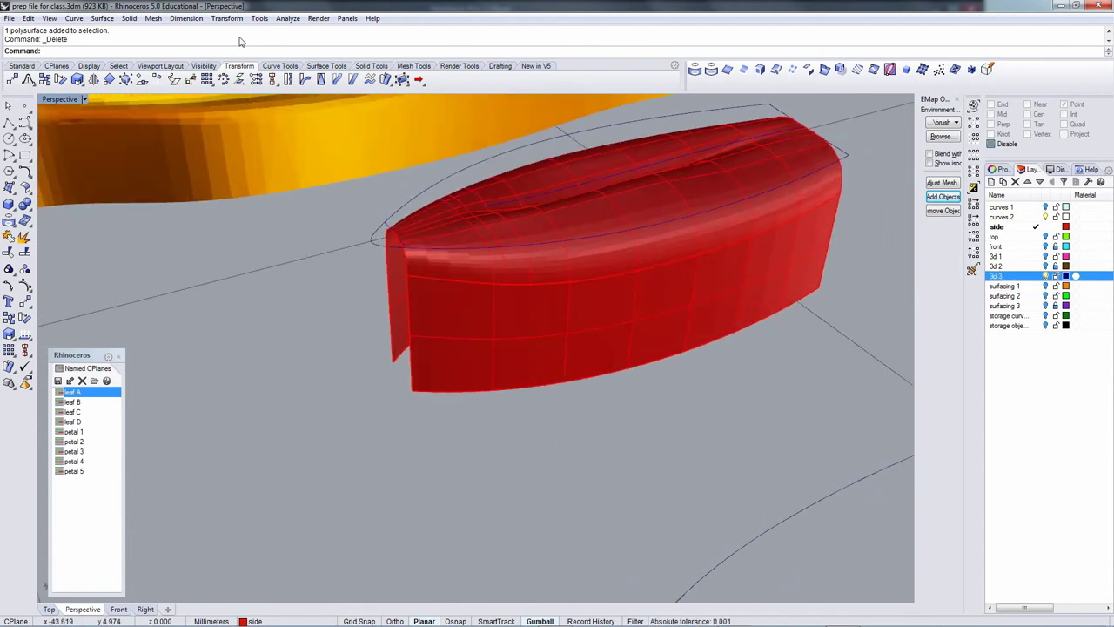
# Start a surface blend between the two open side edges at the small red leaf's tip, with Curvature continuity on both edges.
pyautogui.click(281, 66)
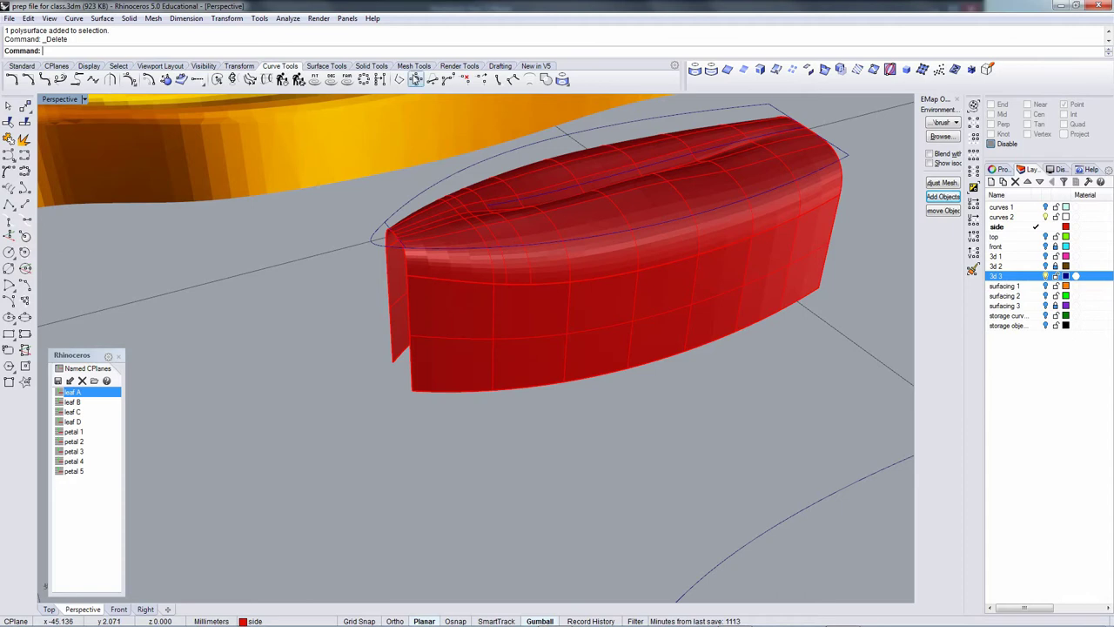
pyautogui.click(326, 67)
pyautogui.moveTo(278, 274); pyautogui.dragTo(352, 326, button='right')
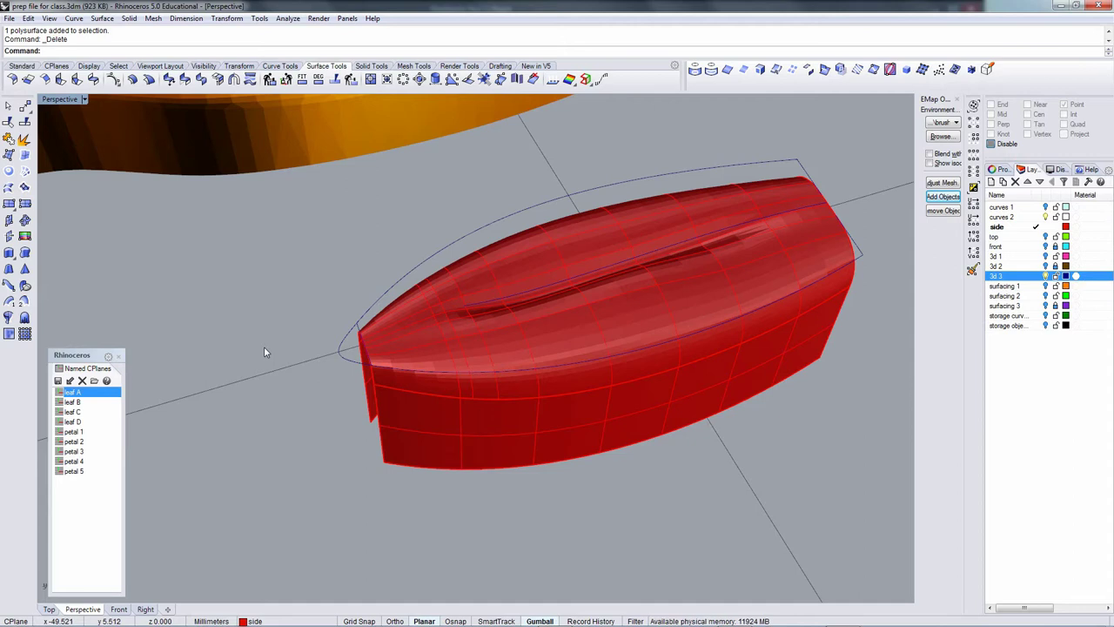
pyautogui.click(102, 18)
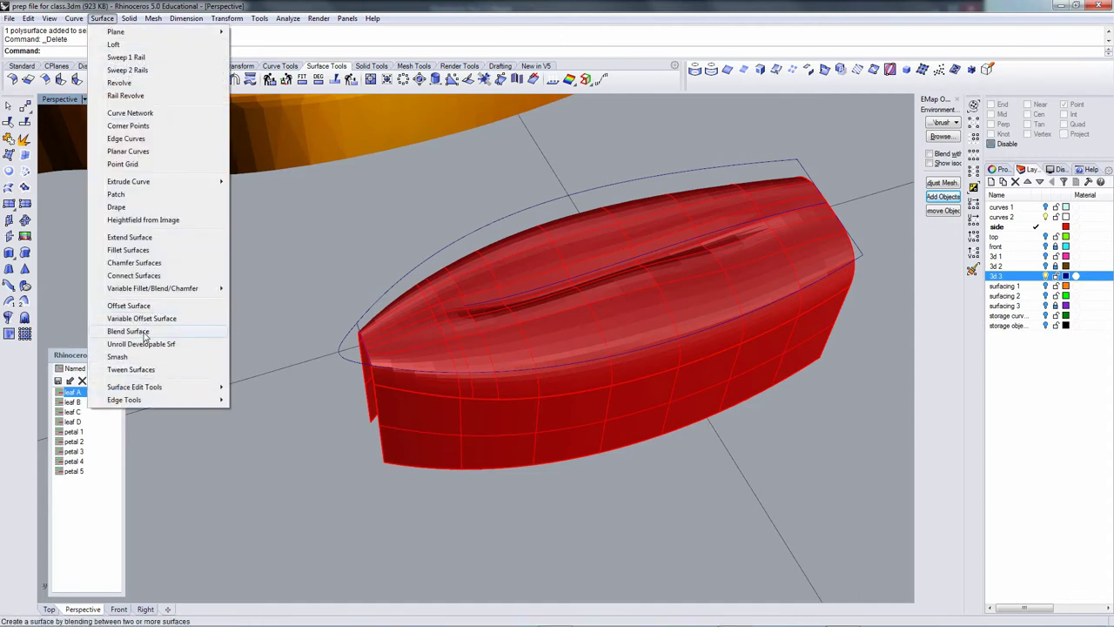
pyautogui.click(144, 331)
pyautogui.click(377, 416)
pyautogui.click(363, 379)
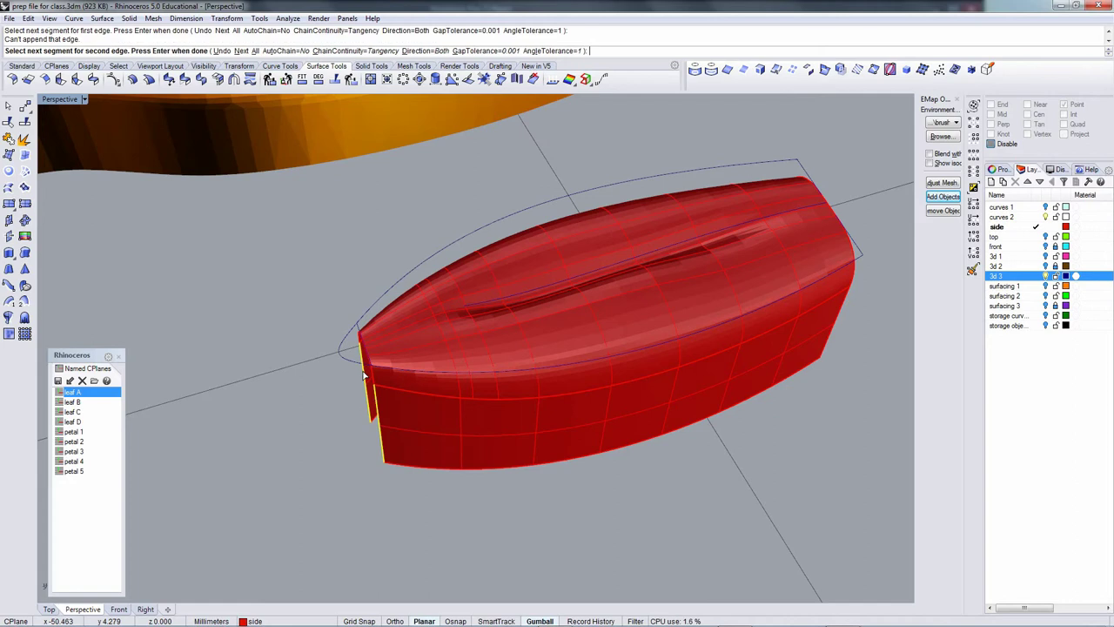
pyautogui.rightClick(363, 375)
pyautogui.moveTo(356, 384); pyautogui.dragTo(336, 426, button='right')
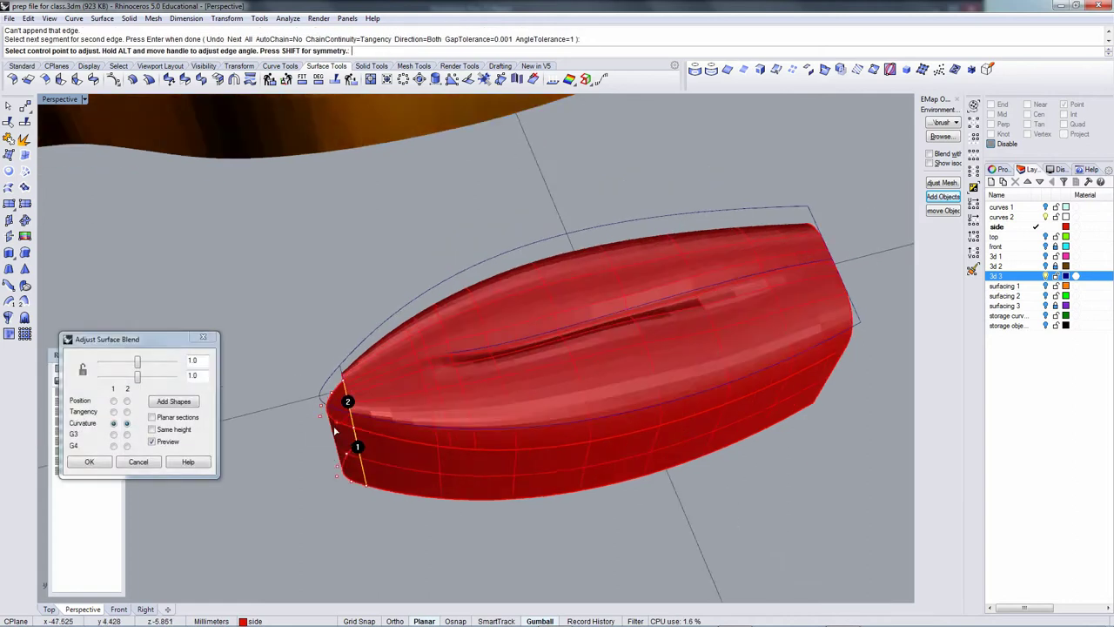
# In the Top view, adjust the tip blend's control handles symmetrically toward the leaf's outline curve.
pyautogui.hotkey('ctrl', 'Tab')
pyautogui.hotkey('ctrl', 'Tab')
pyautogui.hotkey('ctrl', 'Tab')
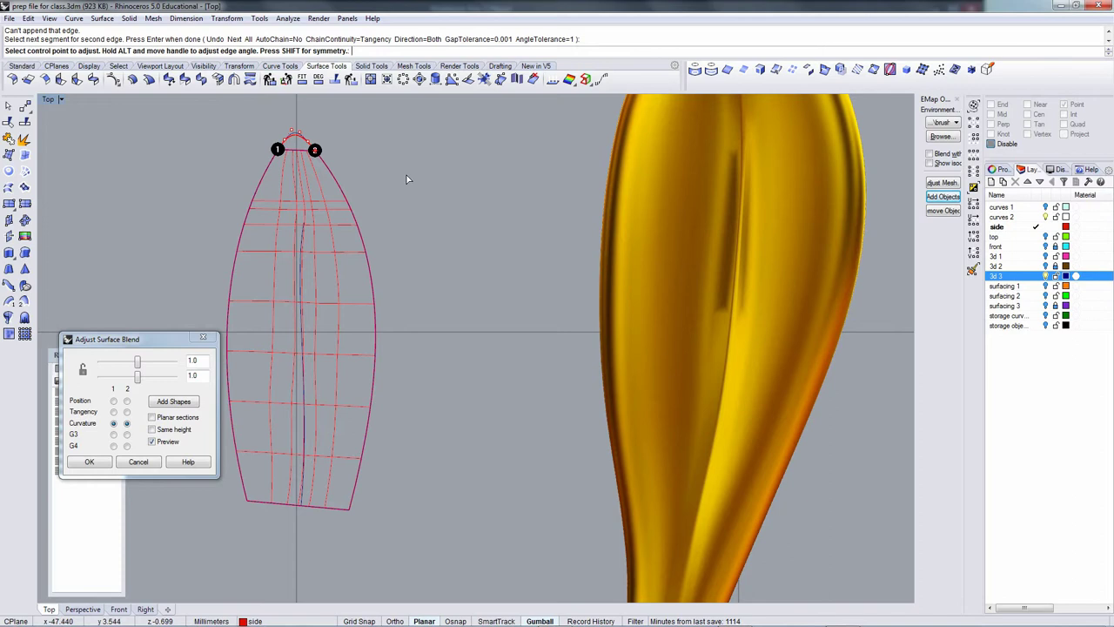
pyautogui.moveTo(409, 179); pyautogui.dragTo(439, 385, button='right')
pyautogui.keyDown('ctrl'); pyautogui.moveTo(384, 333); pyautogui.dragTo(387, 271, button='right'); pyautogui.keyUp('ctrl')
pyautogui.moveTo(308, 315); pyautogui.dragTo(431, 321, button='right')
pyautogui.click(384, 345)
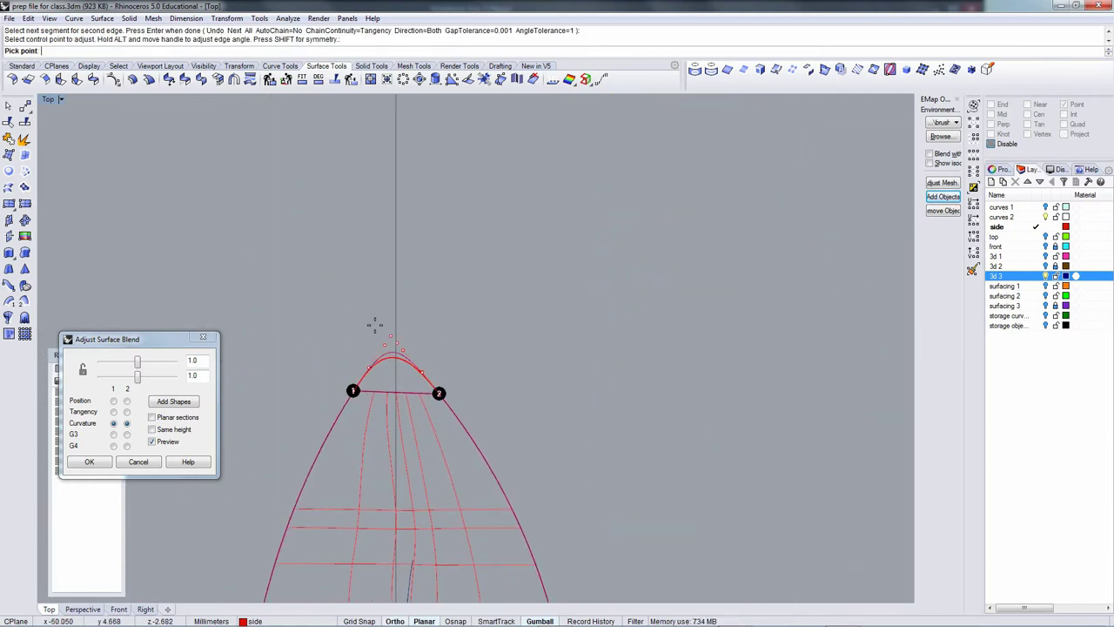
pyautogui.click(374, 326)
pyautogui.click(385, 345)
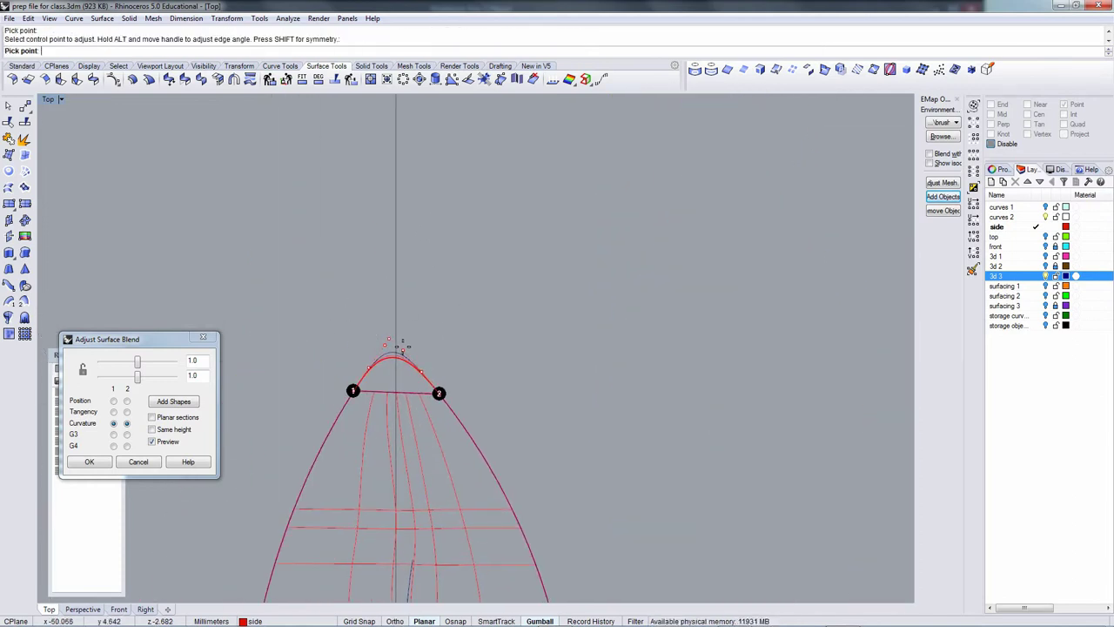
pyautogui.click(400, 350)
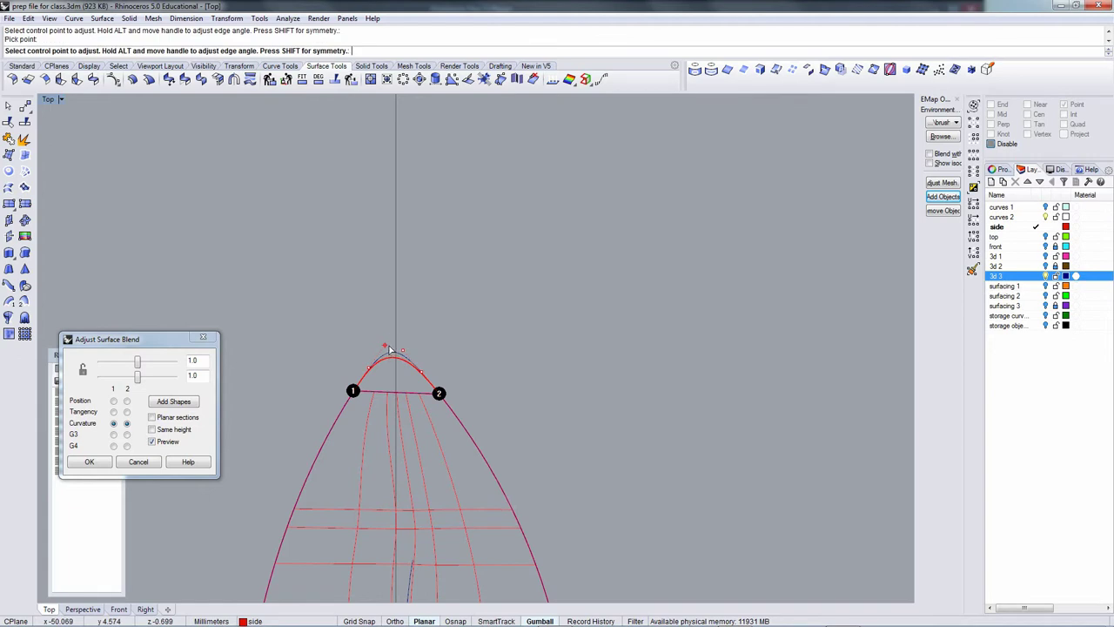
# Check the tip blend in the Perspective view, fine-tune its upper handles symmetrically, and accept the surface blend.
pyautogui.hotkey('ctrl', 'F4')
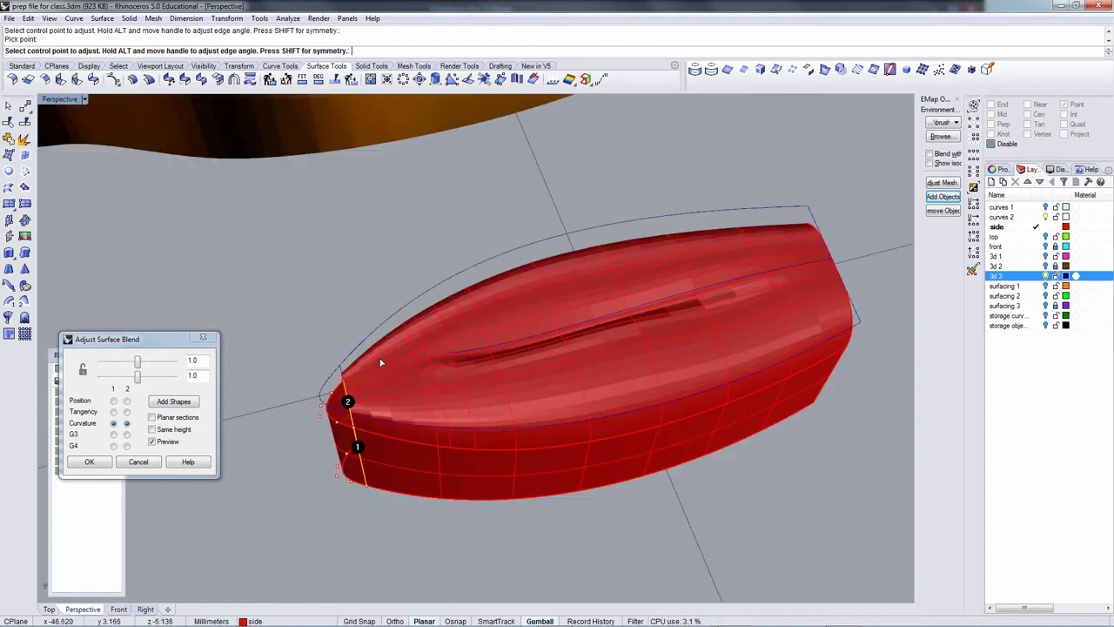
pyautogui.moveTo(359, 403); pyautogui.dragTo(356, 381, button='right')
pyautogui.click(372, 303)
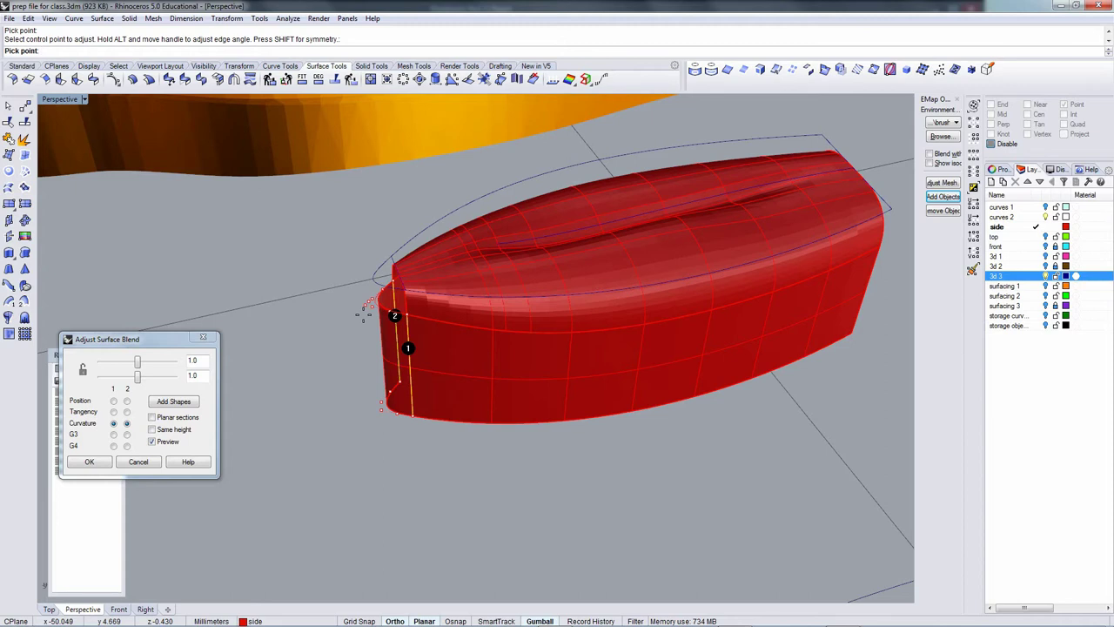
pyautogui.click(363, 315)
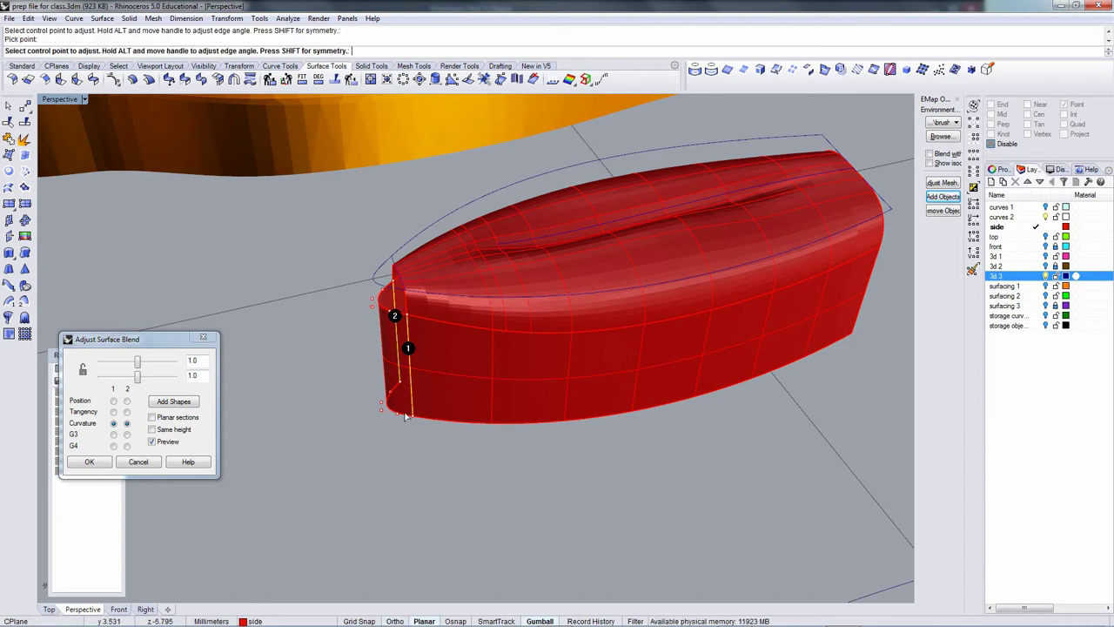
pyautogui.moveTo(363, 315); pyautogui.dragTo(405, 393, button='right')
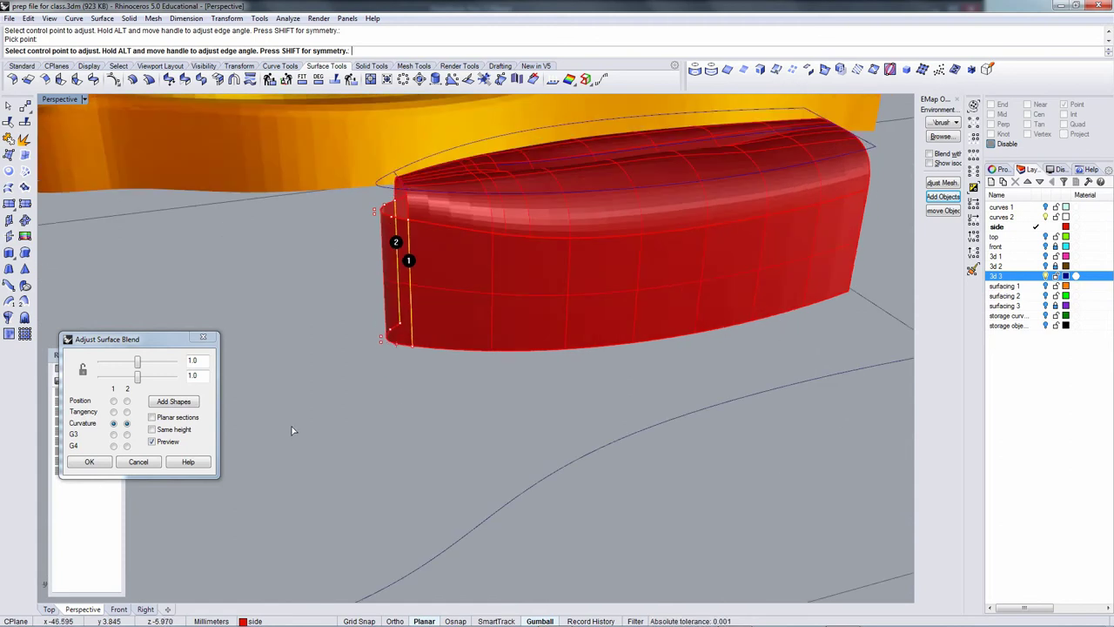
pyautogui.click(88, 462)
# Disable the Gumball and display the control points of the new tip blend surface.
pyautogui.click(396, 274)
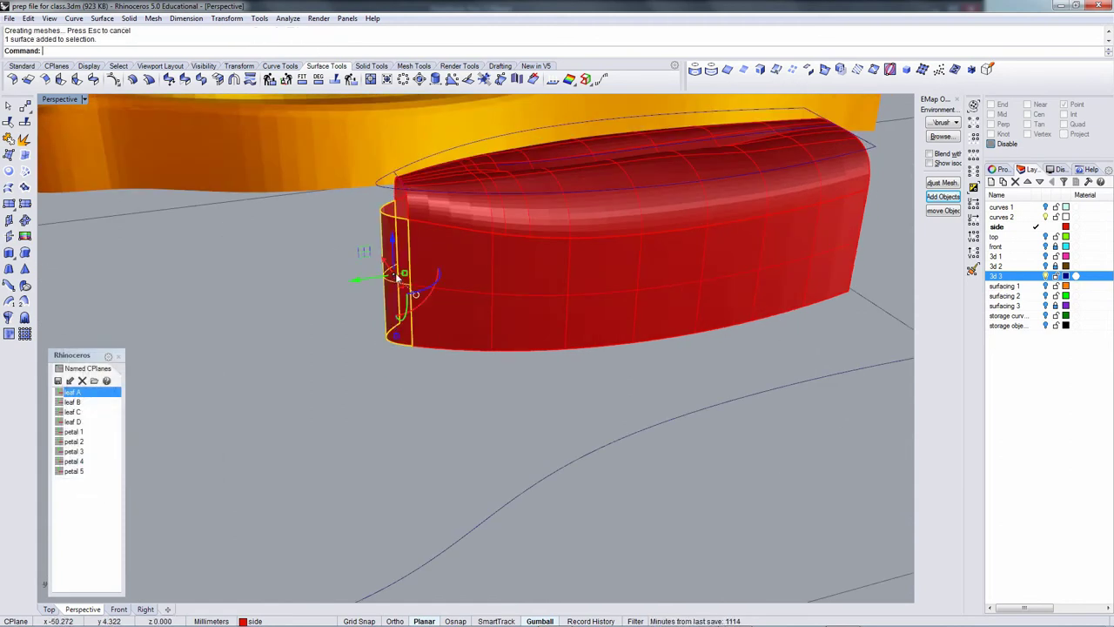
pyautogui.click(540, 621)
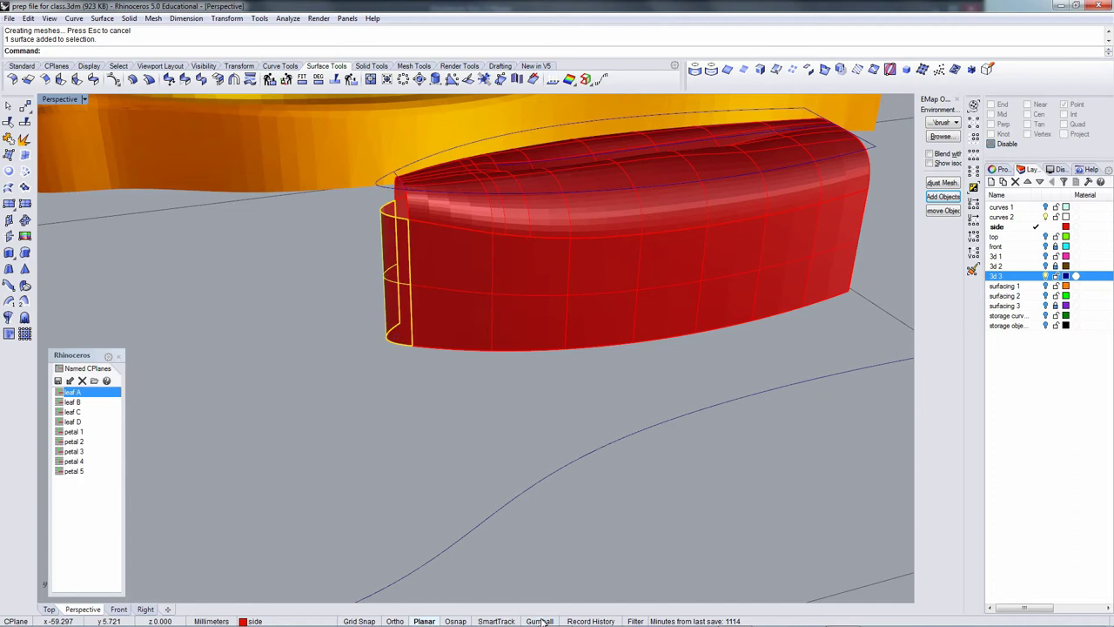
pyautogui.moveTo(498, 427); pyautogui.dragTo(499, 436, button='right')
pyautogui.press('F10')
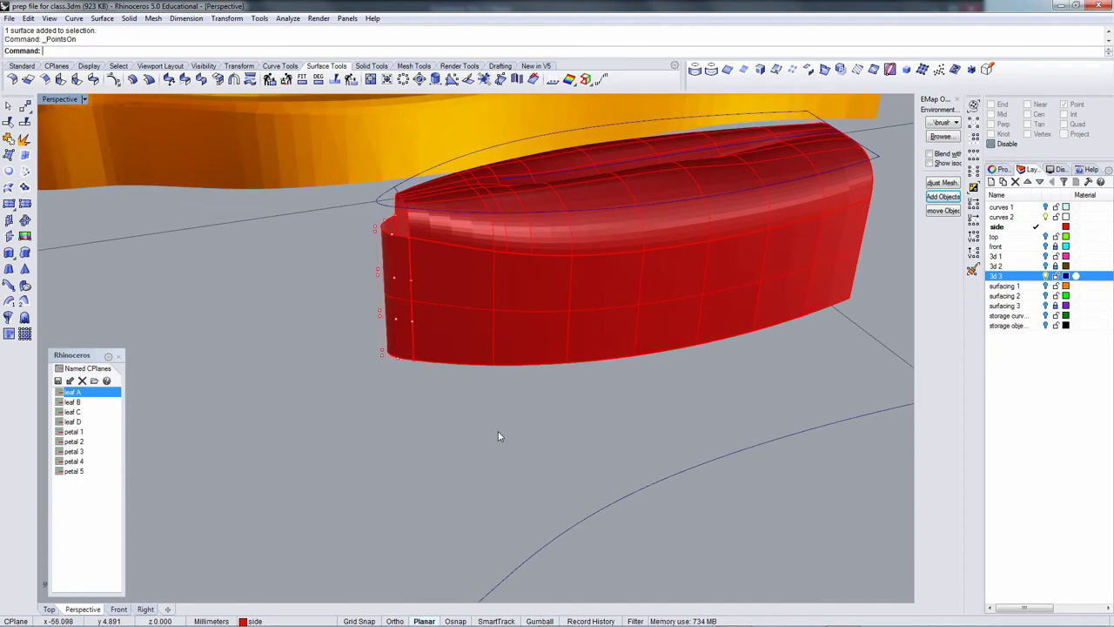
# Select the two upper control points at the blend's tip and extend the selection along the U direction.
pyautogui.moveTo(455, 383); pyautogui.dragTo(264, 312, button='right')
pyautogui.moveTo(265, 305); pyautogui.dragTo(311, 381)
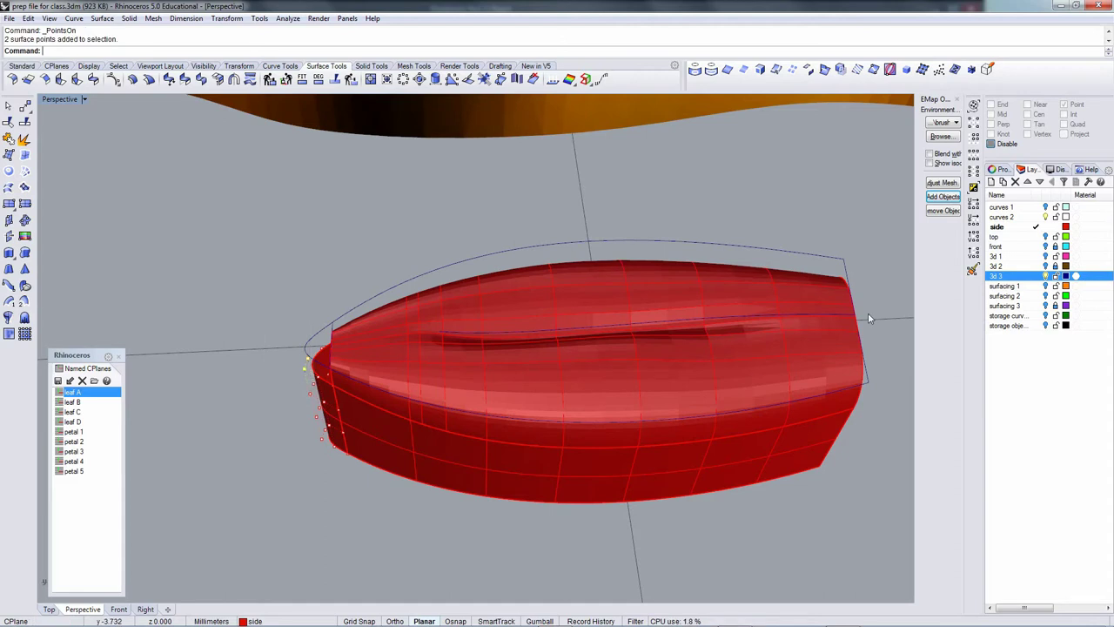
pyautogui.click(973, 153)
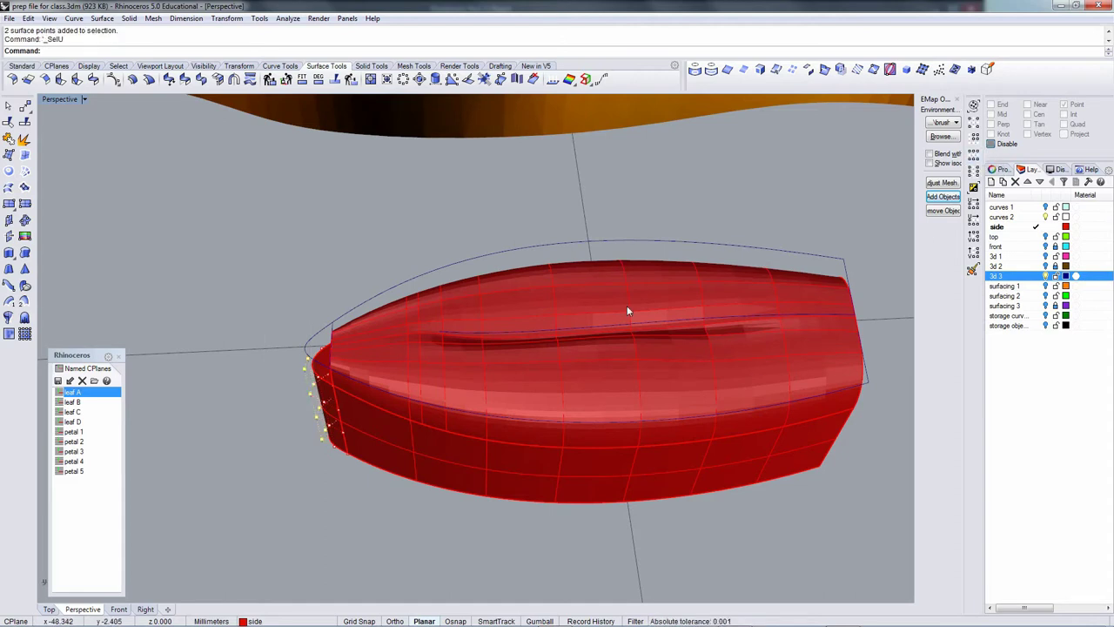
# In the Top view, move the selected tip control points about 0.08 mm outward to bring the blend to the leaf's outline curve.
pyautogui.moveTo(628, 307); pyautogui.dragTo(610, 335, button='right')
pyautogui.hotkey('ctrl', 'Tab')
pyautogui.hotkey('ctrl', 'Tab')
pyautogui.hotkey('ctrl', 'Tab')
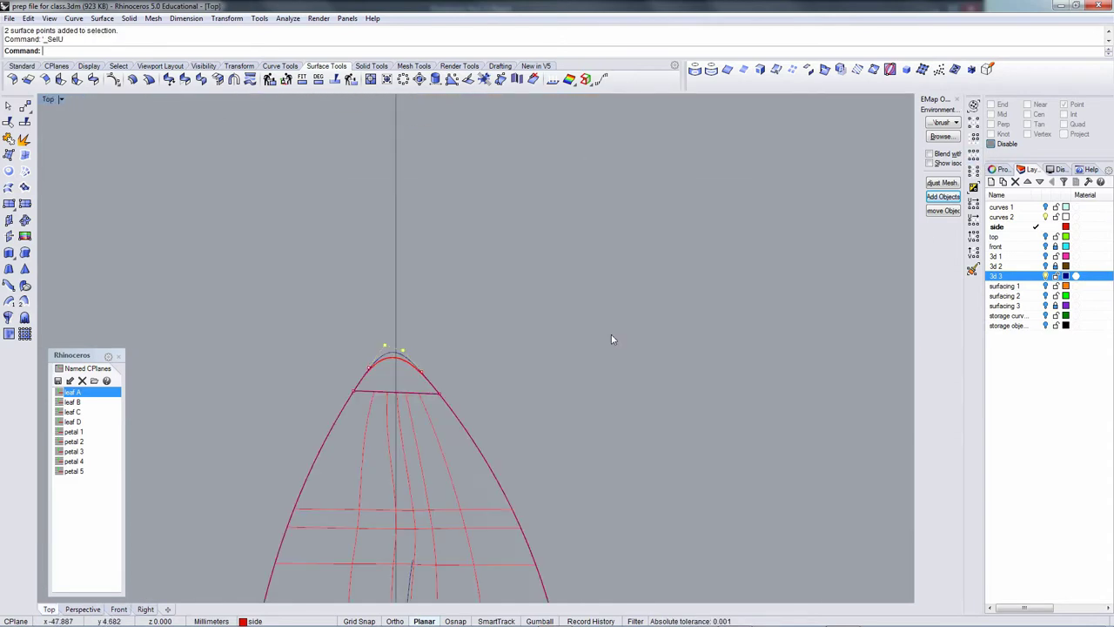
pyautogui.scroll(4, 459, 324)
pyautogui.moveTo(402, 320); pyautogui.dragTo(462, 320, button='right')
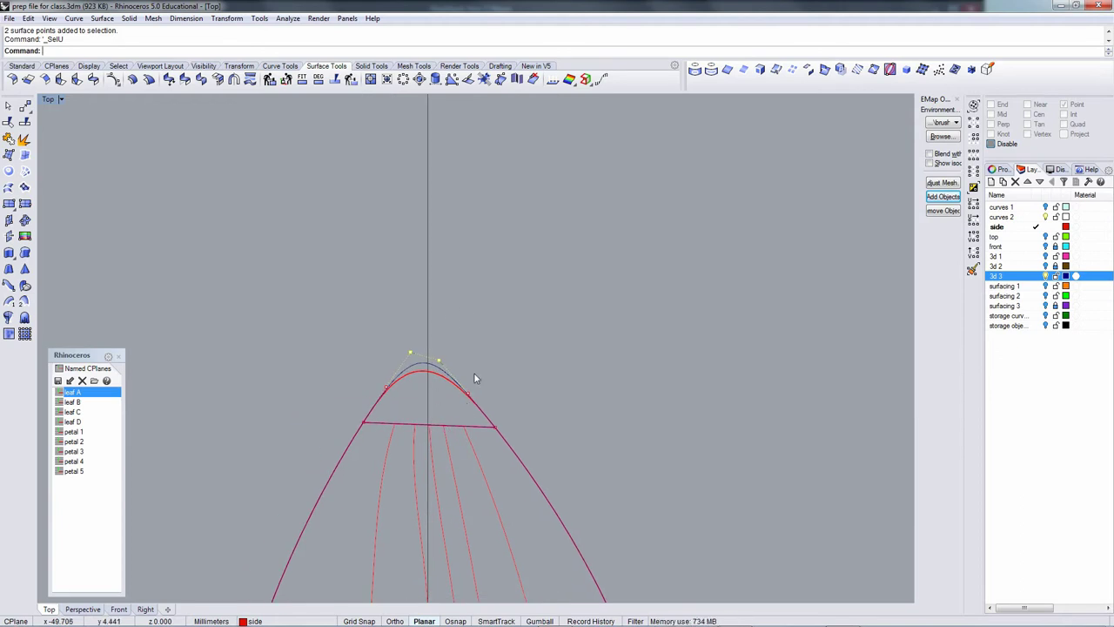
pyautogui.write('M')
pyautogui.press('Return')
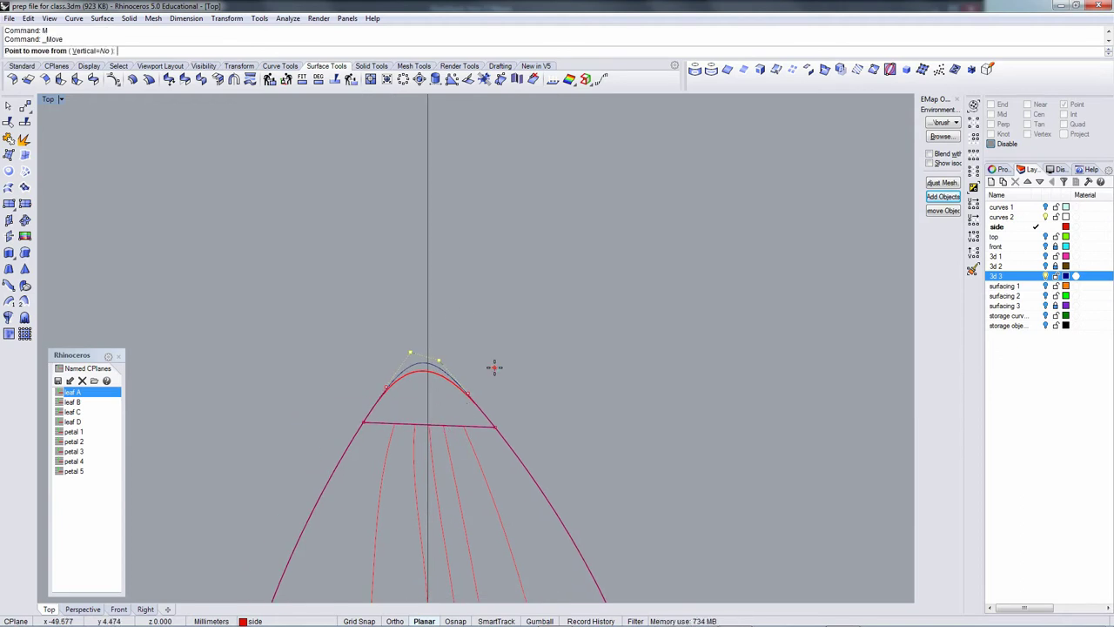
pyautogui.click(493, 366)
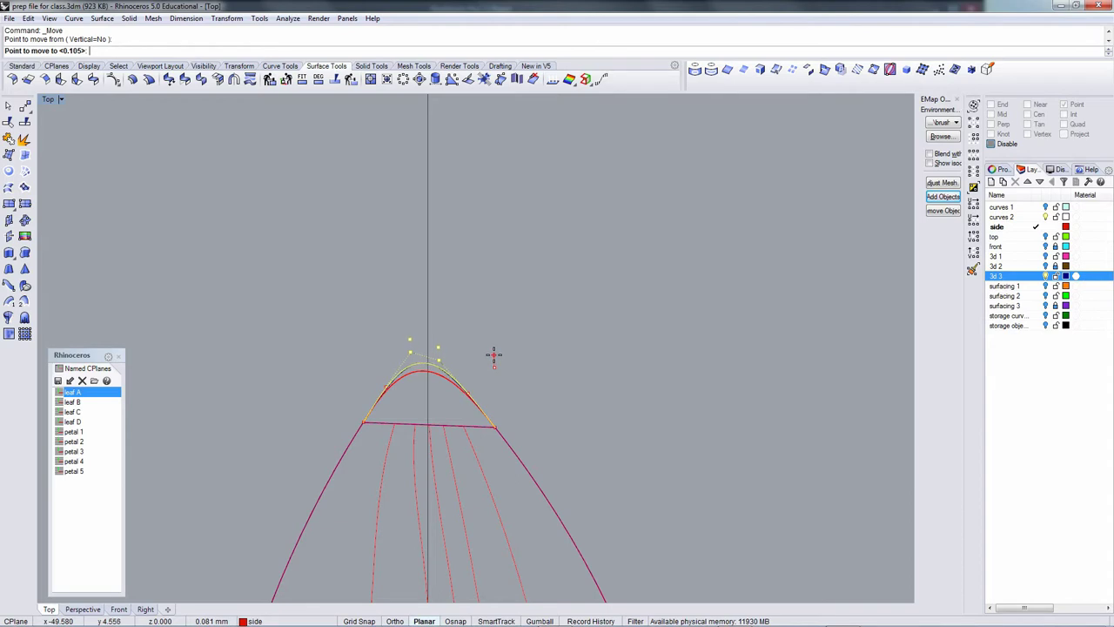
pyautogui.click(494, 355)
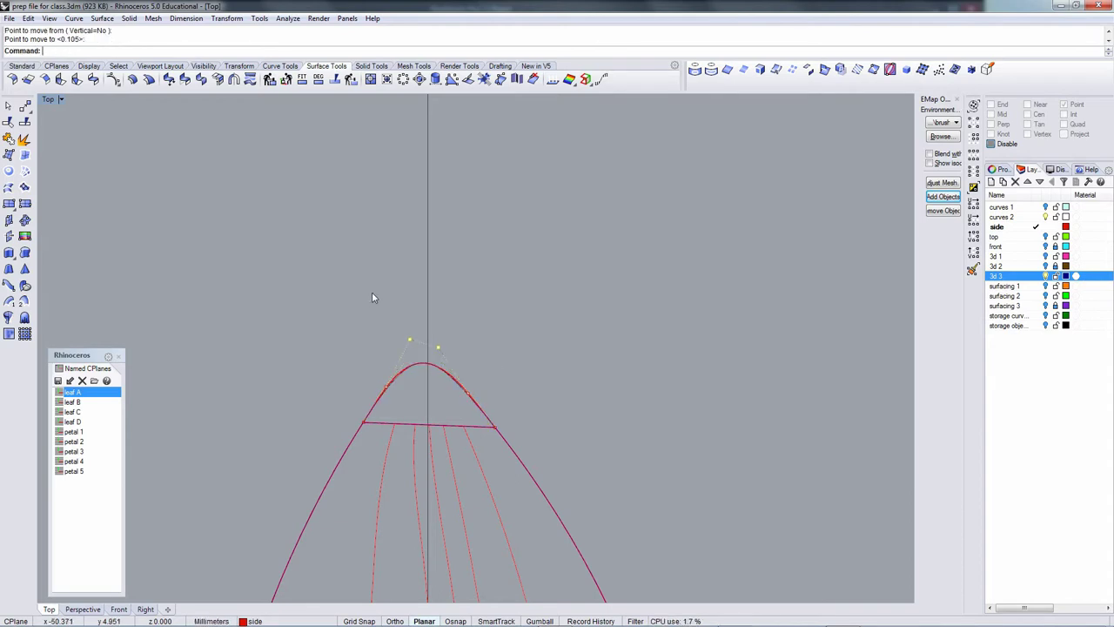
# Move only the left column of tip control points about 0.026 mm toward the leaf's centre line.
pyautogui.moveTo(381, 290); pyautogui.dragTo(420, 352)
pyautogui.write('m')
pyautogui.press('Return')
pyautogui.click(539, 343)
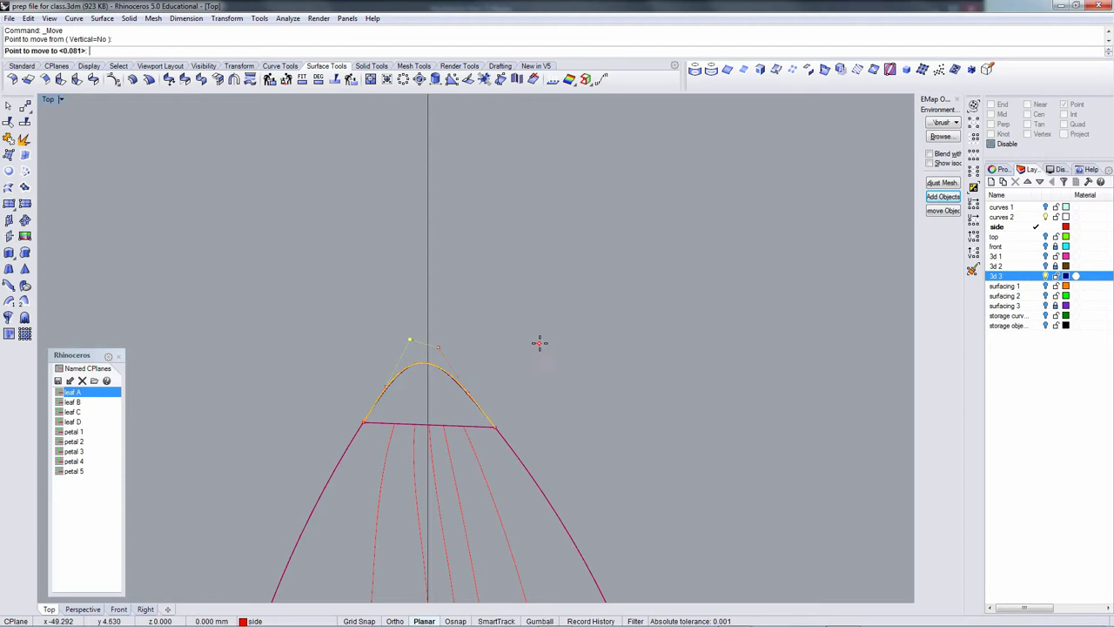
pyautogui.click(543, 344)
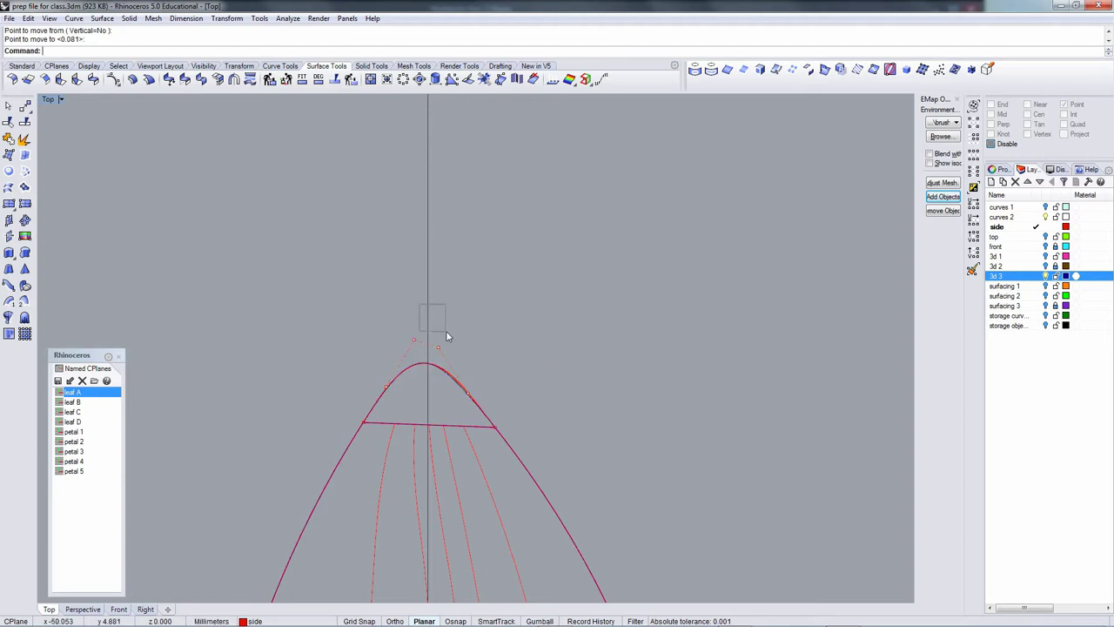
# Nudge the right column of tip control points about 0.022 mm to fit the blend to the outline curve.
pyautogui.moveTo(447, 336); pyautogui.dragTo(466, 364)
pyautogui.press('Return')
pyautogui.click(522, 368)
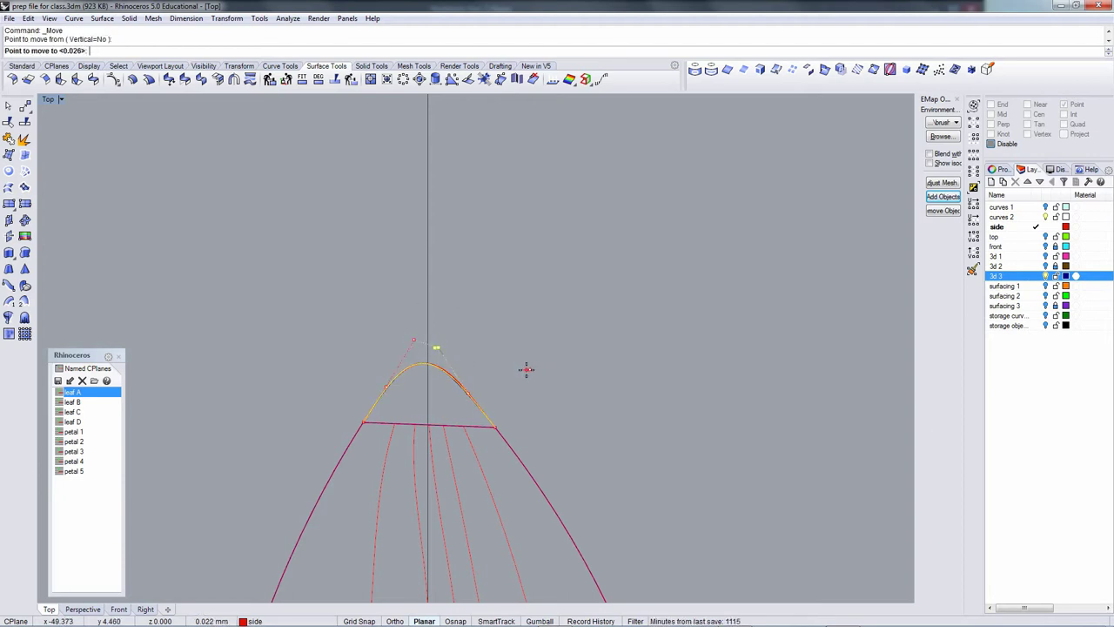
pyautogui.click(525, 370)
# Return to the Perspective view and select the leaf's top surface beside the tip blend.
pyautogui.hotkey('ctrl', 'Tab')
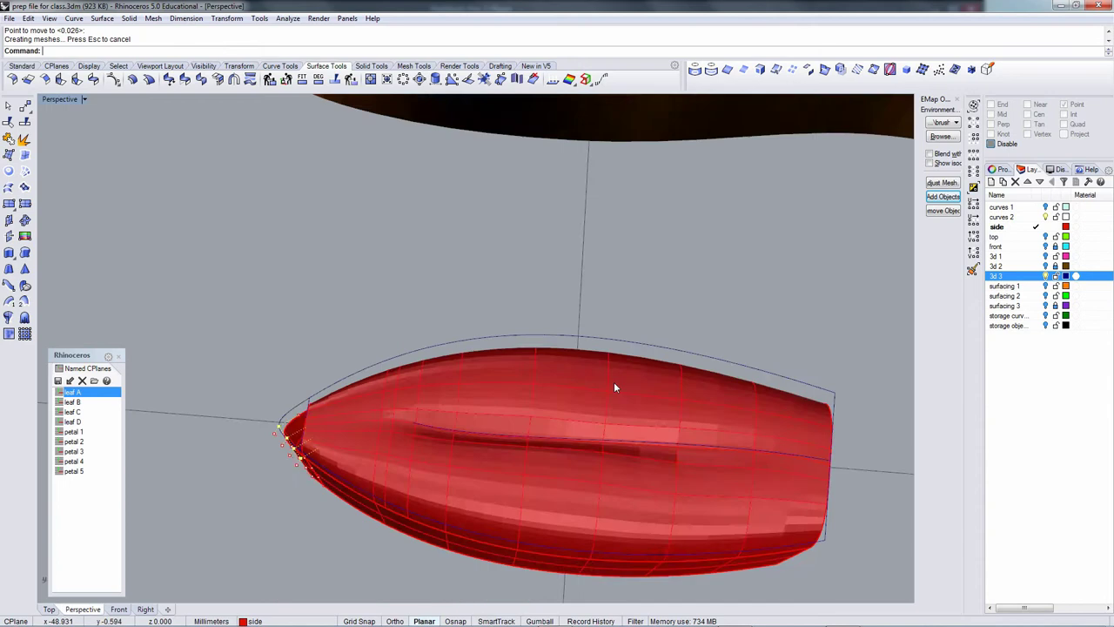
pyautogui.moveTo(613, 381)
pyautogui.mouseDown(button='right')
pyautogui.moveTo(583, 394)
pyautogui.moveTo(609, 386)
pyautogui.mouseUp(button='right')
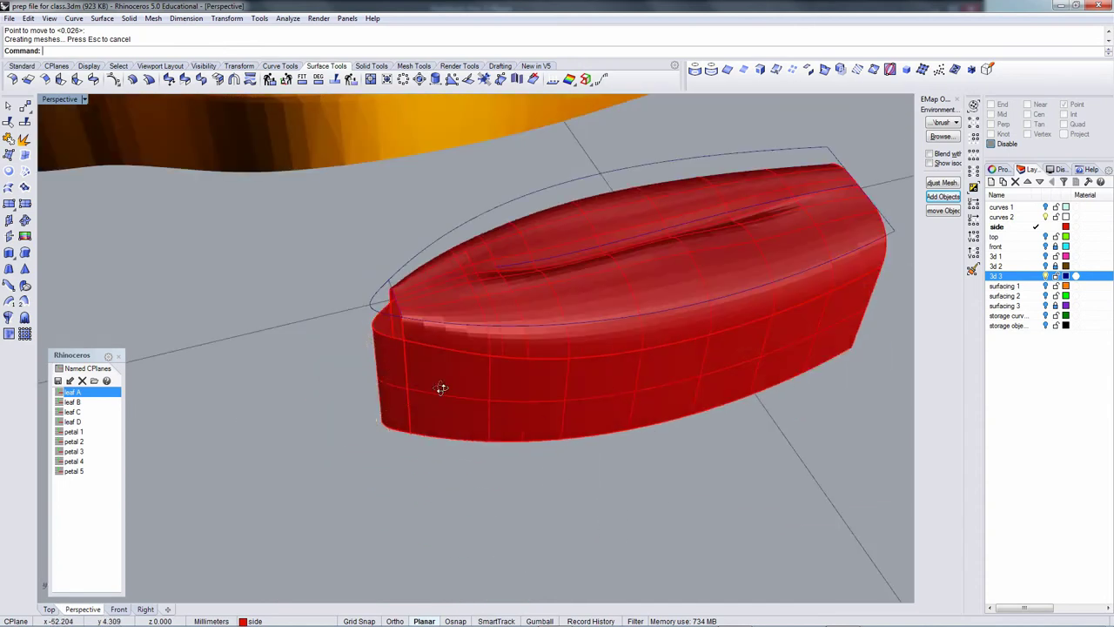
pyautogui.moveTo(442, 386)
pyautogui.mouseDown(button='right')
pyautogui.moveTo(520, 348)
pyautogui.moveTo(455, 396)
pyautogui.moveTo(455, 368)
pyautogui.moveTo(440, 392)
pyautogui.mouseUp(button='right')
pyautogui.scroll(3, 441, 393)
pyautogui.click(404, 411)
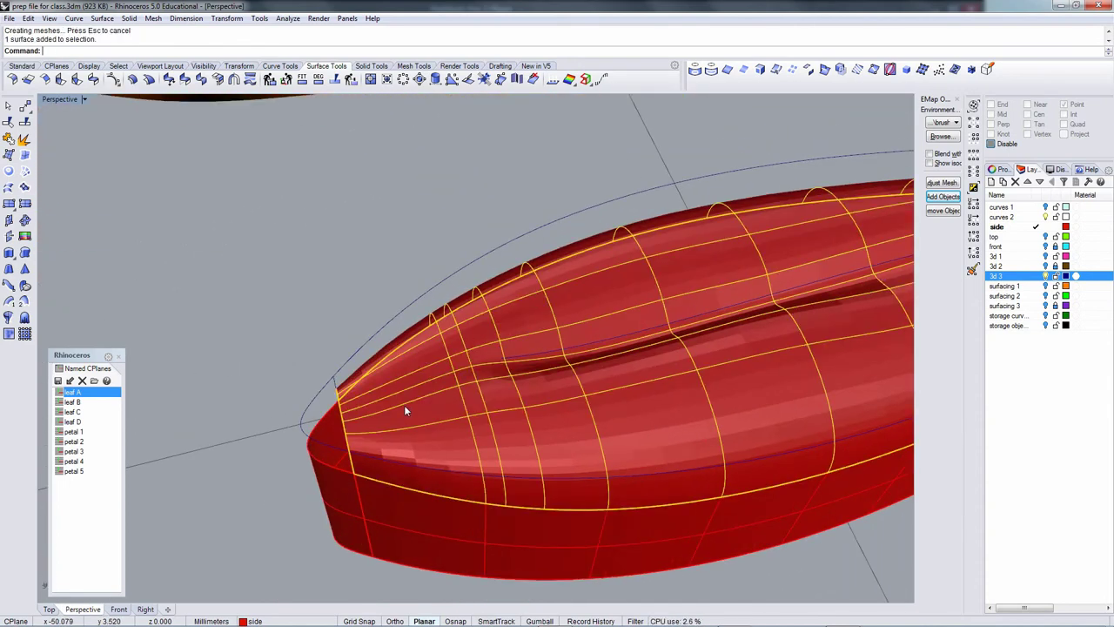
# With layer 3d 3 current, extract the U-direction isocurve of the upper surface through the midpoint of its open end edge.
pyautogui.click(1036, 276)
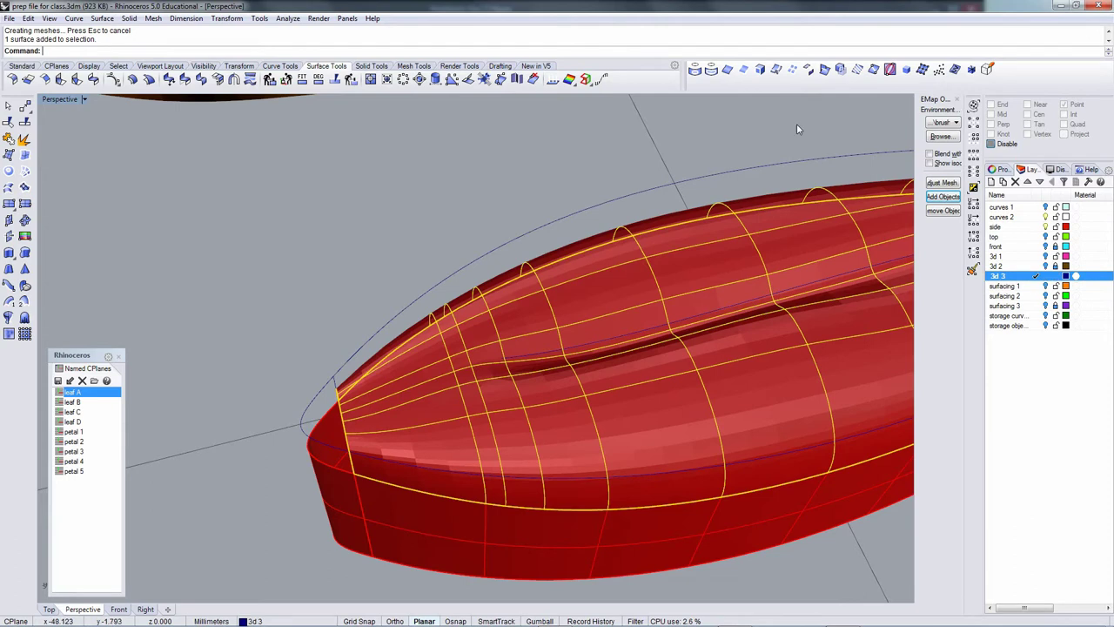
pyautogui.click(790, 72)
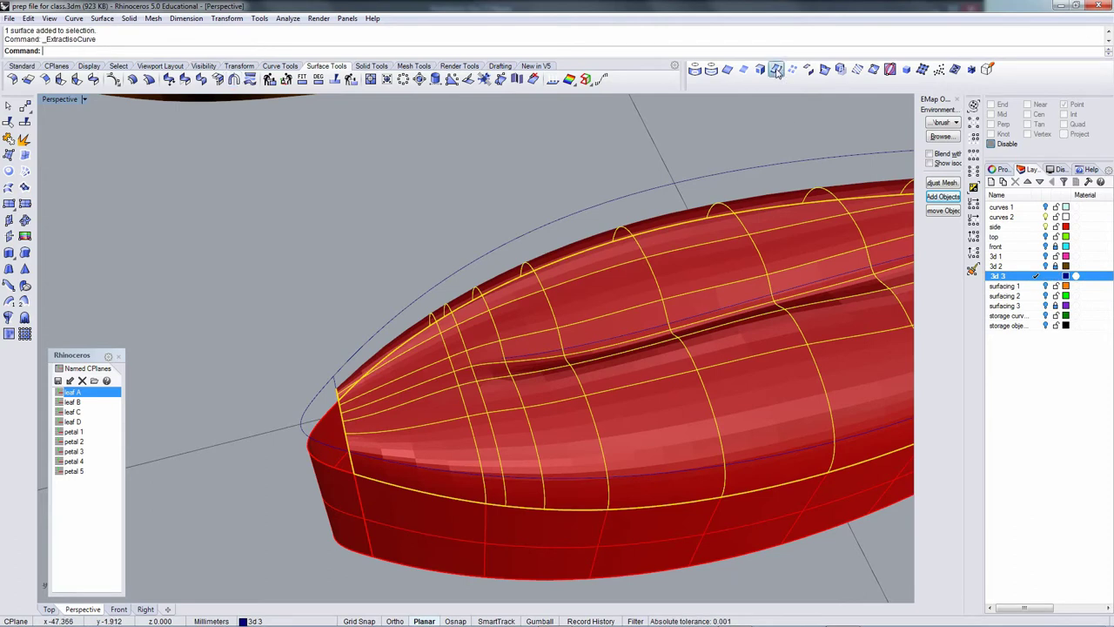
pyautogui.write('t')
pyautogui.press('Return')
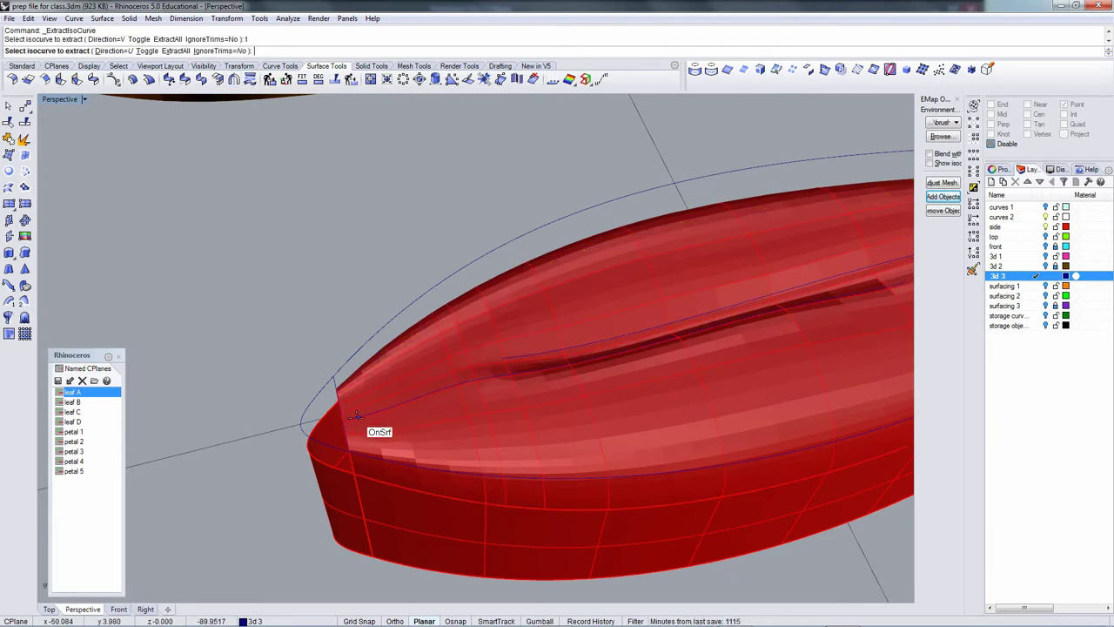
pyautogui.click(992, 145)
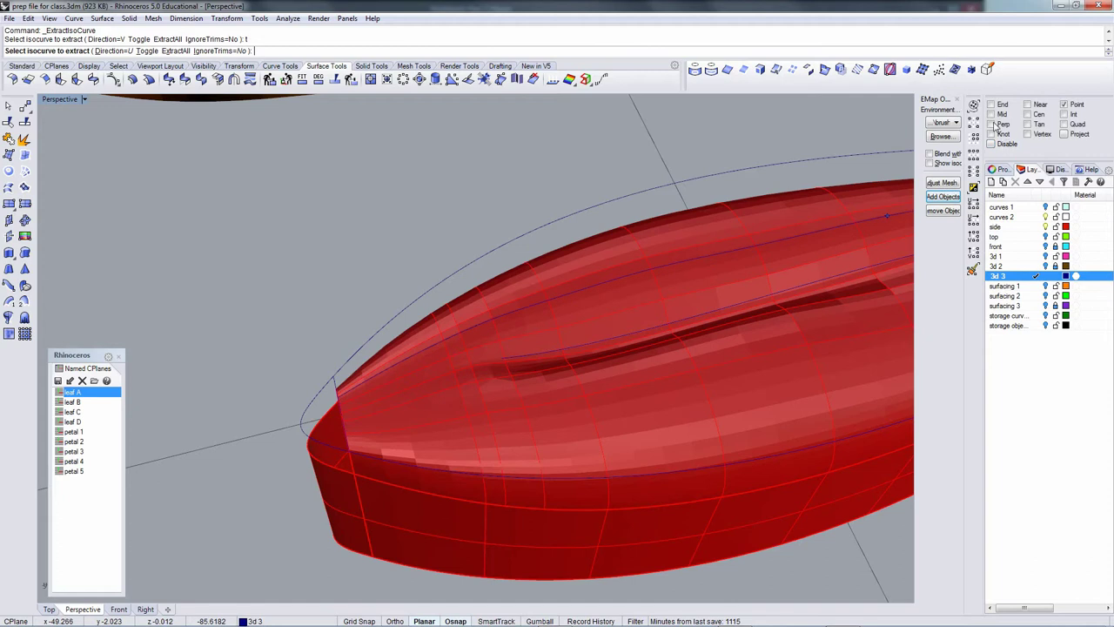
pyautogui.rightClick(991, 115)
pyautogui.click(341, 414)
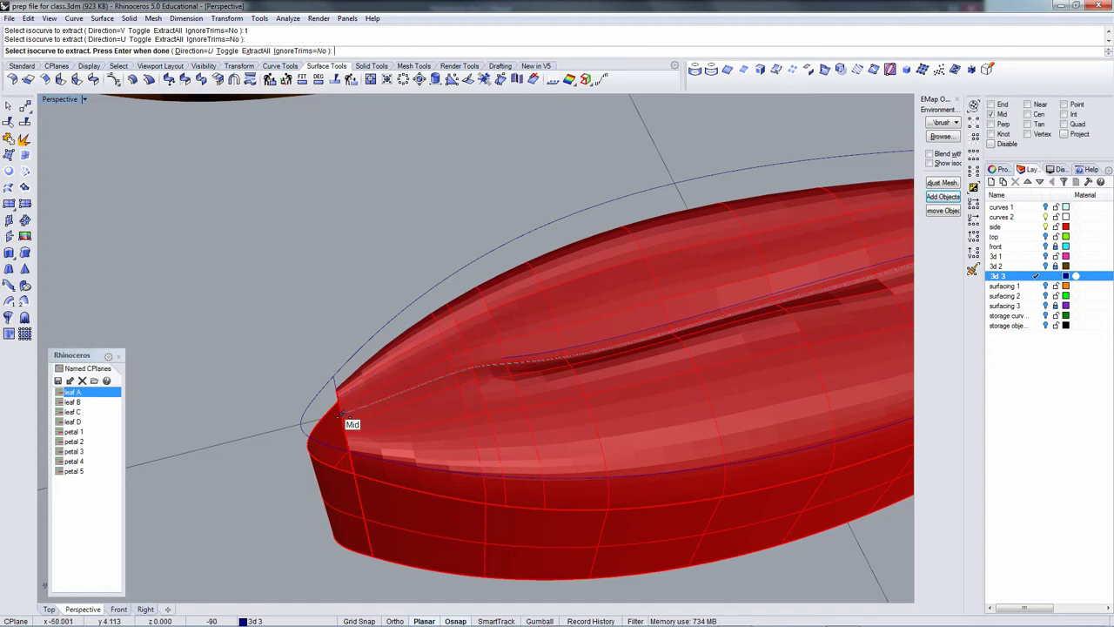
pyautogui.rightClick(342, 414)
# Extract the vertical isocurve of the side wall surface through the midpoint of its upper edge at the tip opening.
pyautogui.moveTo(341, 415); pyautogui.dragTo(431, 407, button='right')
pyautogui.rightClick(604, 350)
pyautogui.click(606, 348)
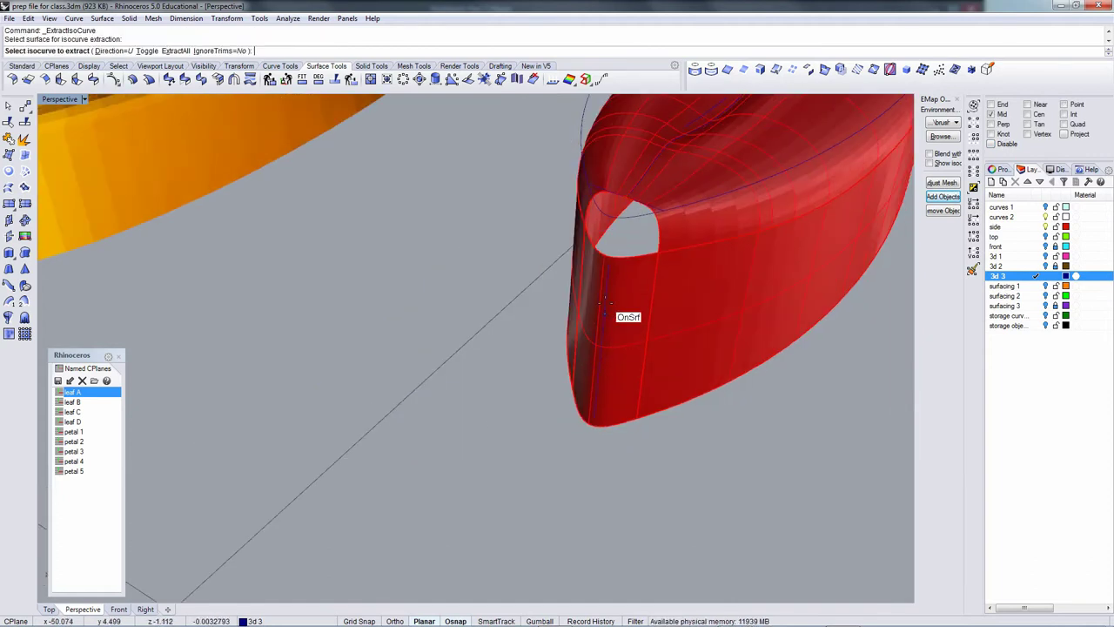
pyautogui.click(606, 253)
pyautogui.rightClick(604, 251)
pyautogui.moveTo(604, 251); pyautogui.dragTo(500, 315, button='right')
pyautogui.click(76, 20)
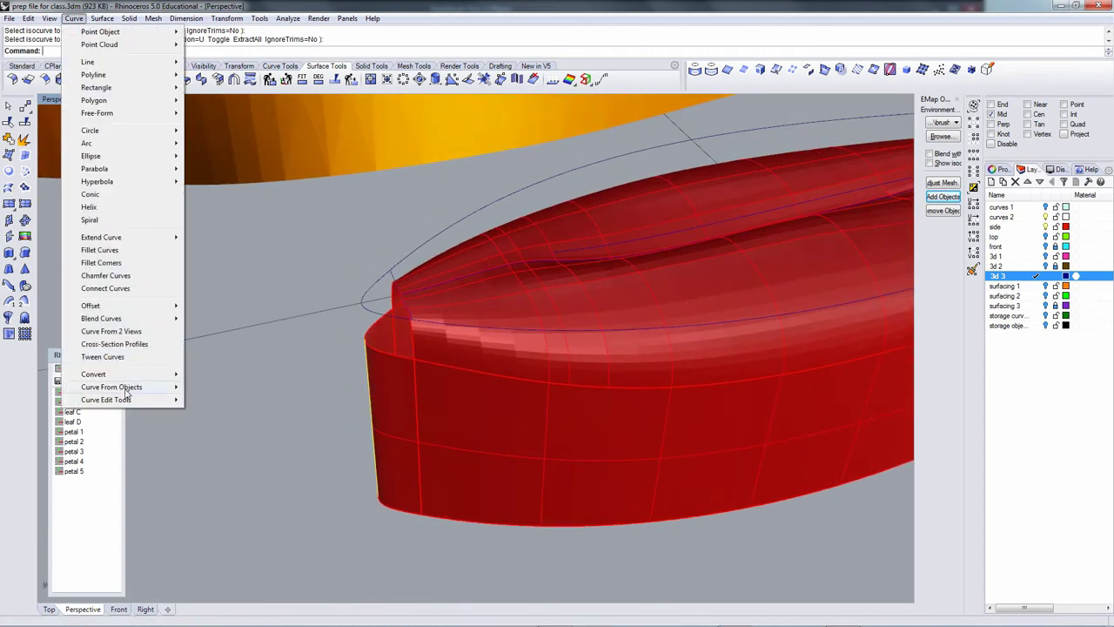
pyautogui.moveTo(130, 319)
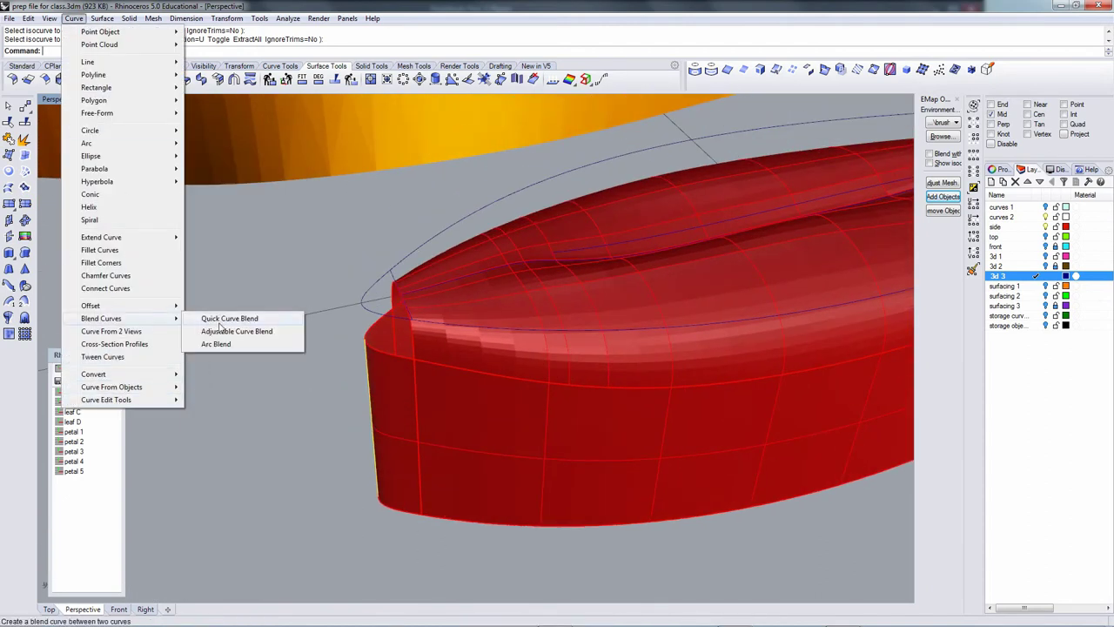
pyautogui.click(224, 331)
pyautogui.click(365, 346)
pyautogui.click(365, 345)
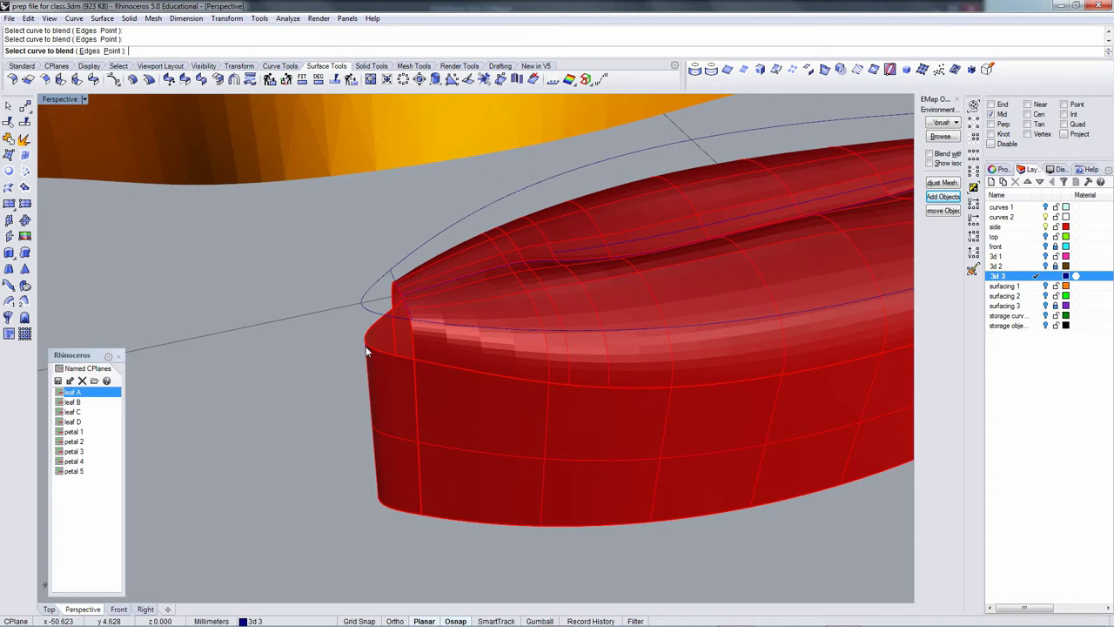
pyautogui.click(365, 346)
pyautogui.click(413, 292)
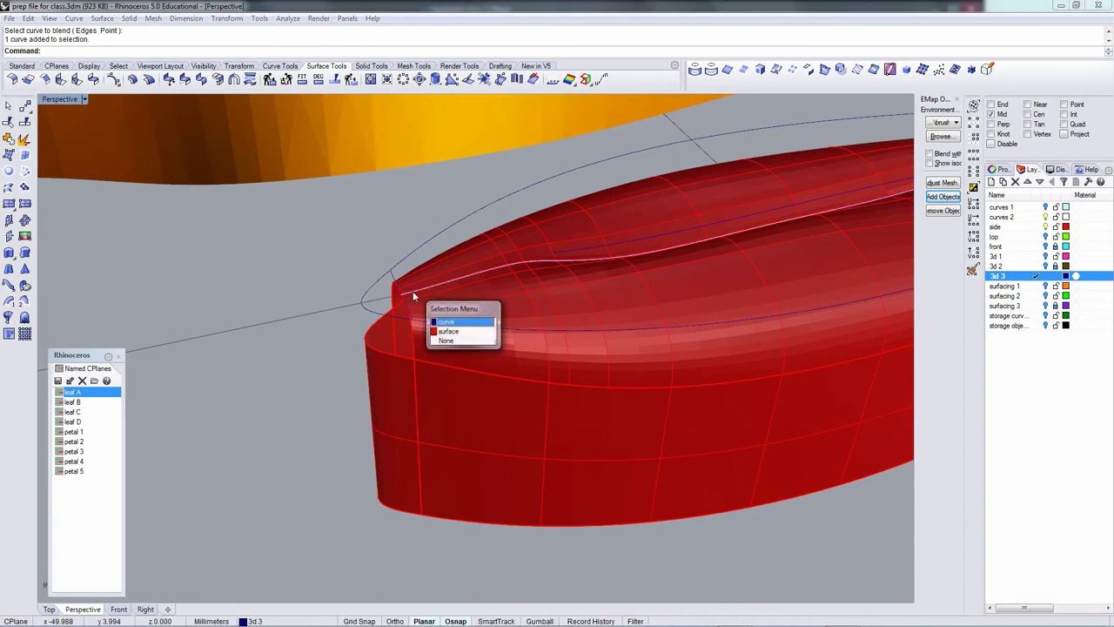
pyautogui.press('Escape')
# Create an adjustable blend curve between the wall and upper surface isocurves across the tip opening, with Curvature continuity at both ends.
pyautogui.rightClick(383, 350)
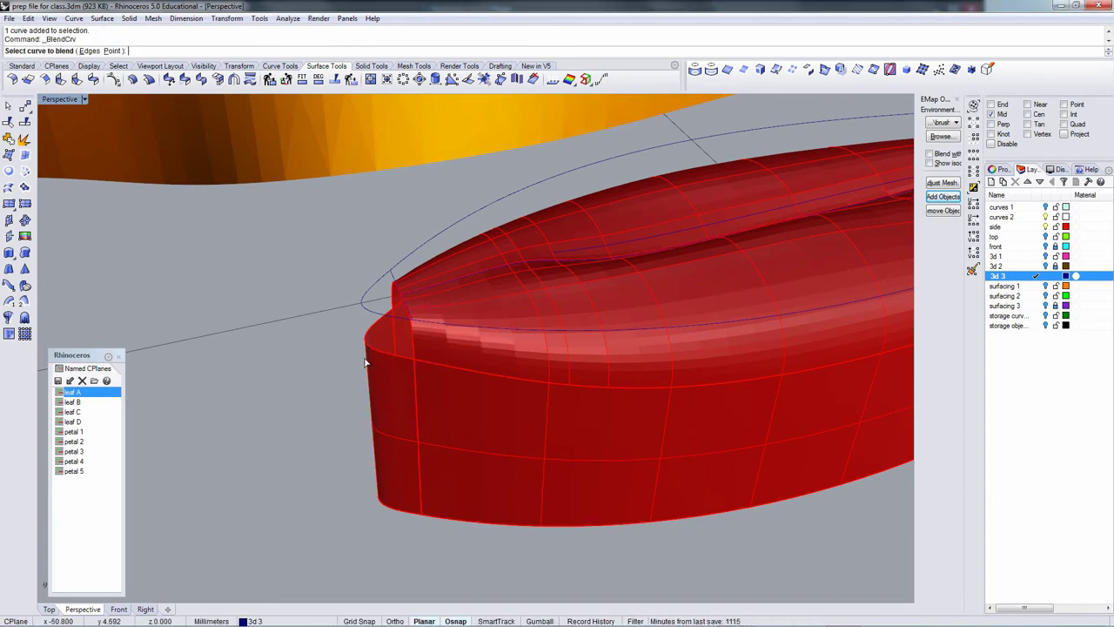
pyautogui.click(367, 357)
pyautogui.click(405, 297)
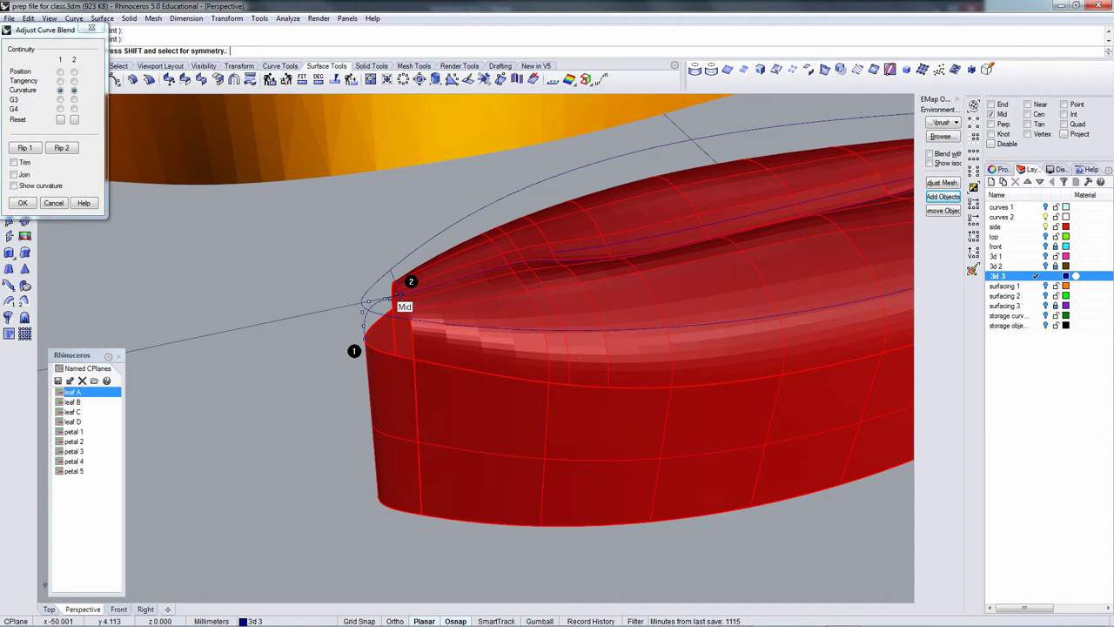
pyautogui.moveTo(405, 297); pyautogui.dragTo(351, 278, button='right')
pyautogui.scroll(4, 351, 278)
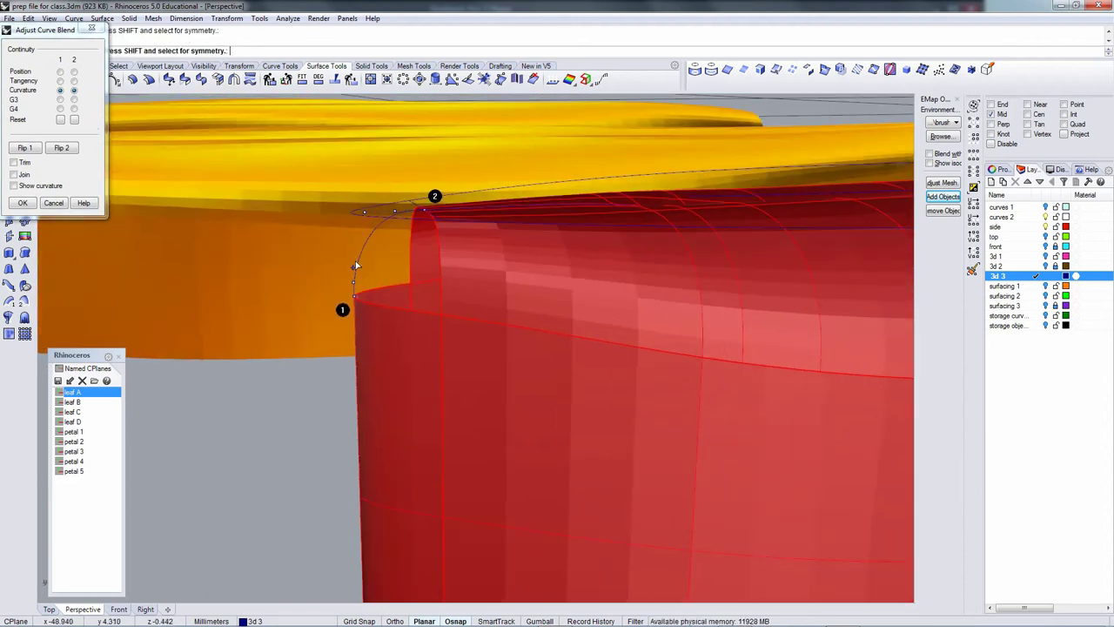
pyautogui.moveTo(352, 255); pyautogui.dragTo(433, 372, button='right')
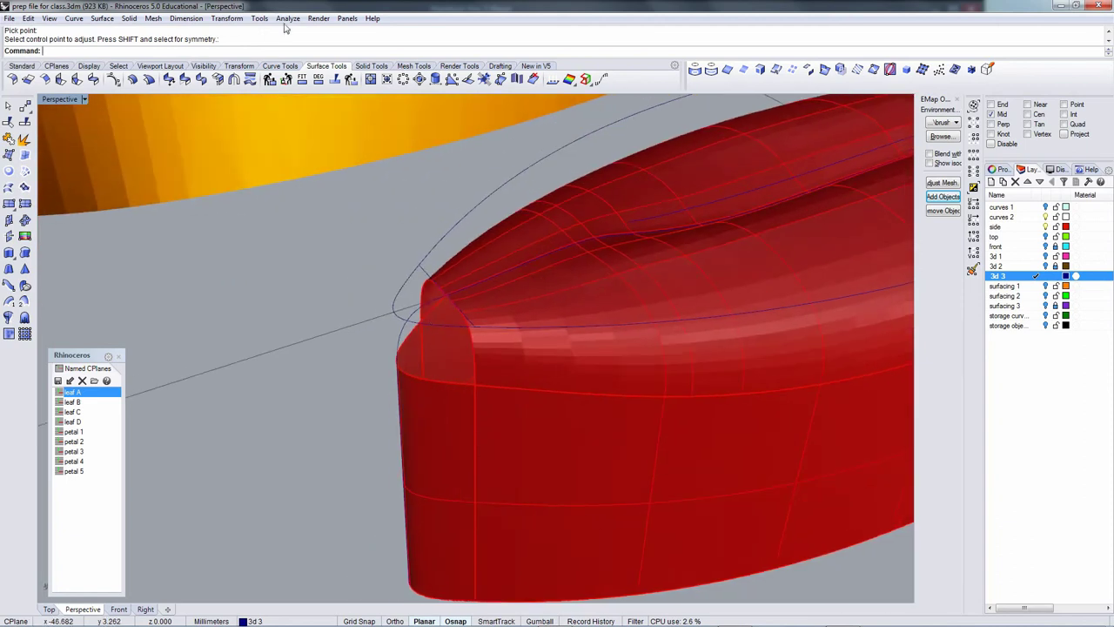
# Split the side wall's upper edge at the tip where the blend curve meets it, using the End snap.
pyautogui.click(102, 18)
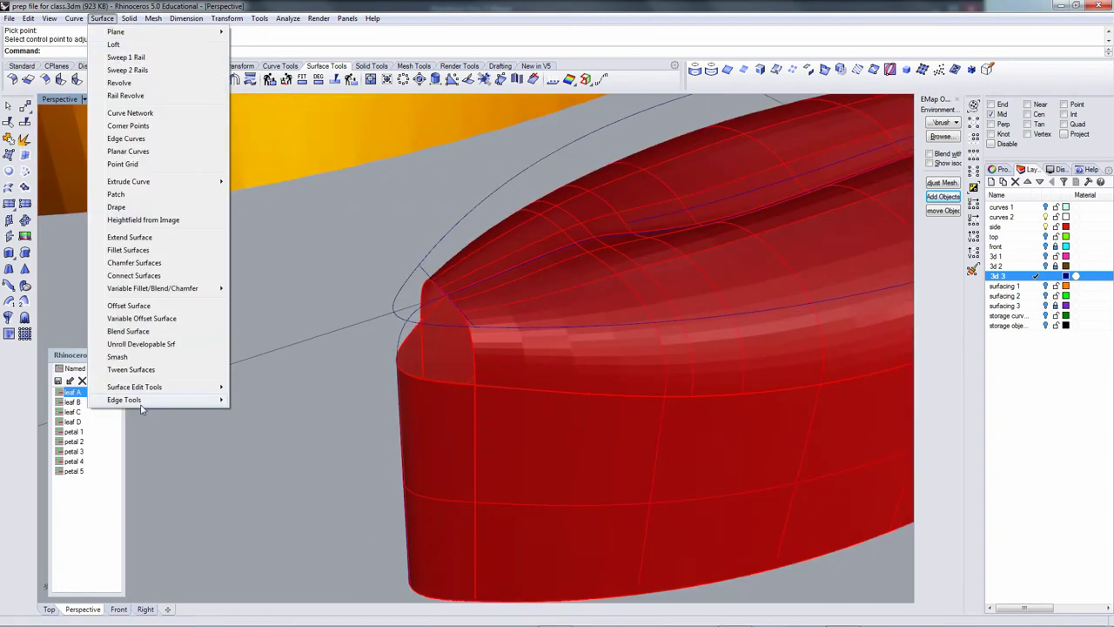
pyautogui.moveTo(142, 408)
pyautogui.click(261, 417)
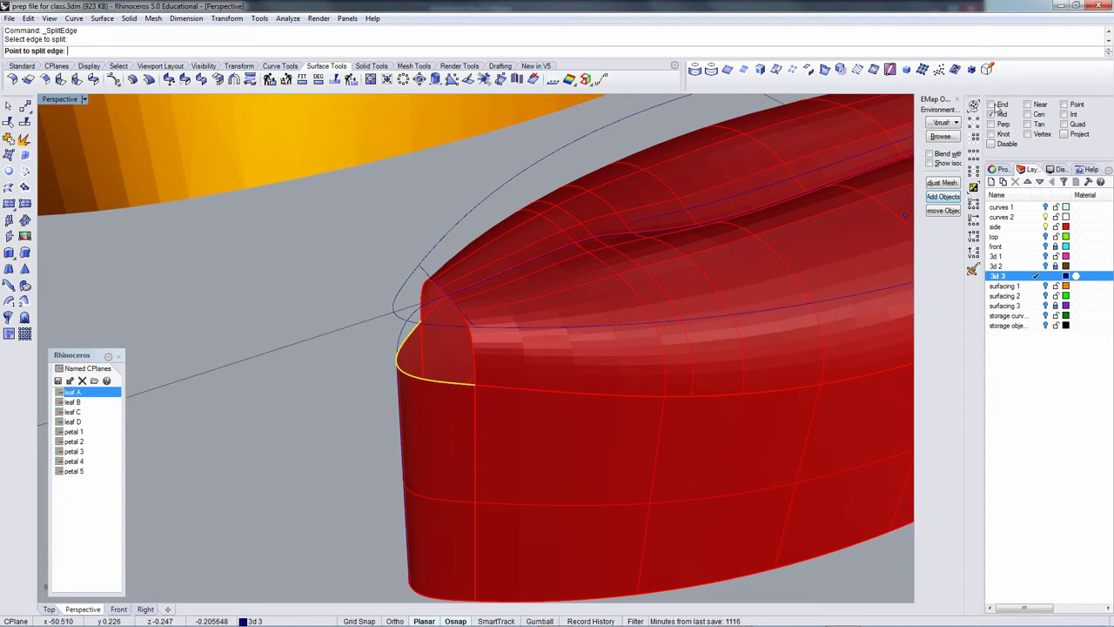
pyautogui.click(406, 366)
pyautogui.press('Return')
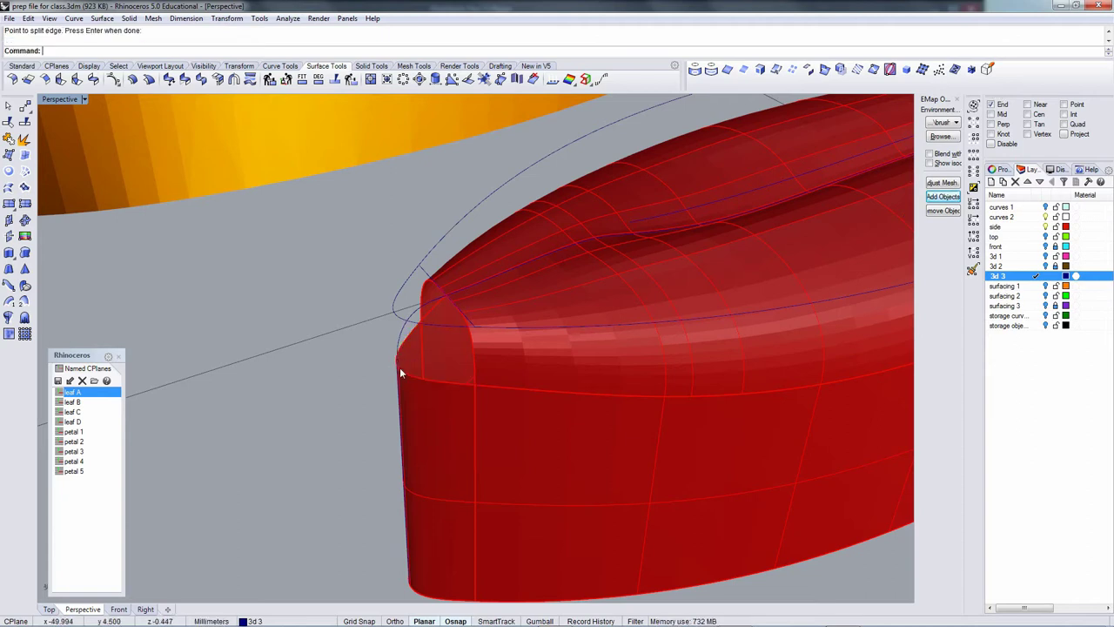
# Fill the tip opening with a network surface from the wall edges, blend curve and upper surface edge, keeping Tangency matching.
pyautogui.moveTo(398, 373); pyautogui.dragTo(311, 399, button='right')
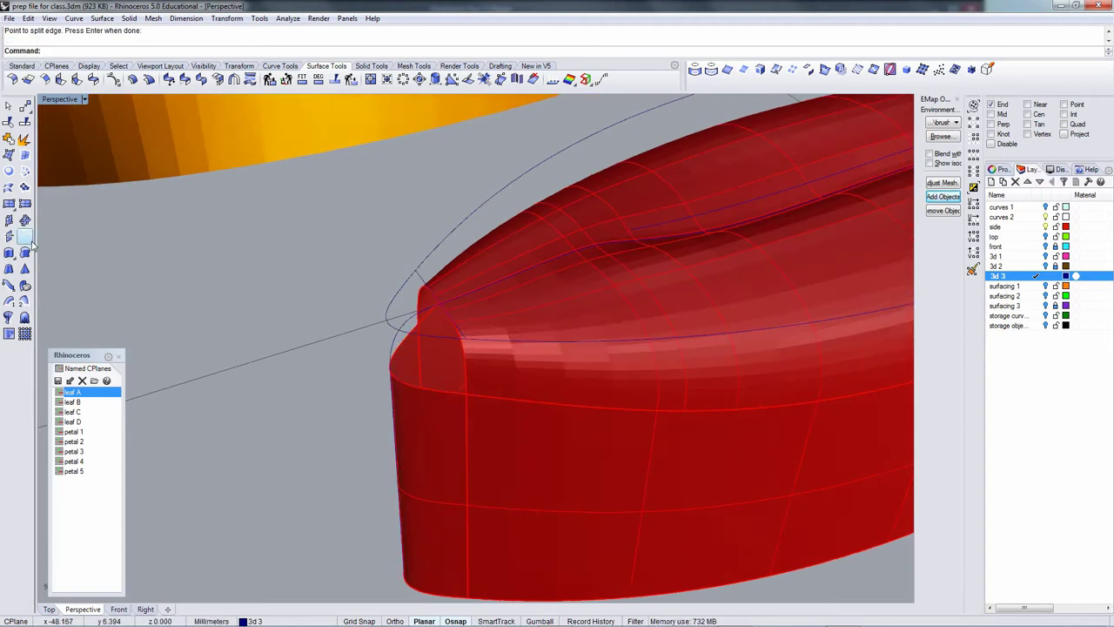
pyautogui.click(24, 172)
pyautogui.click(442, 396)
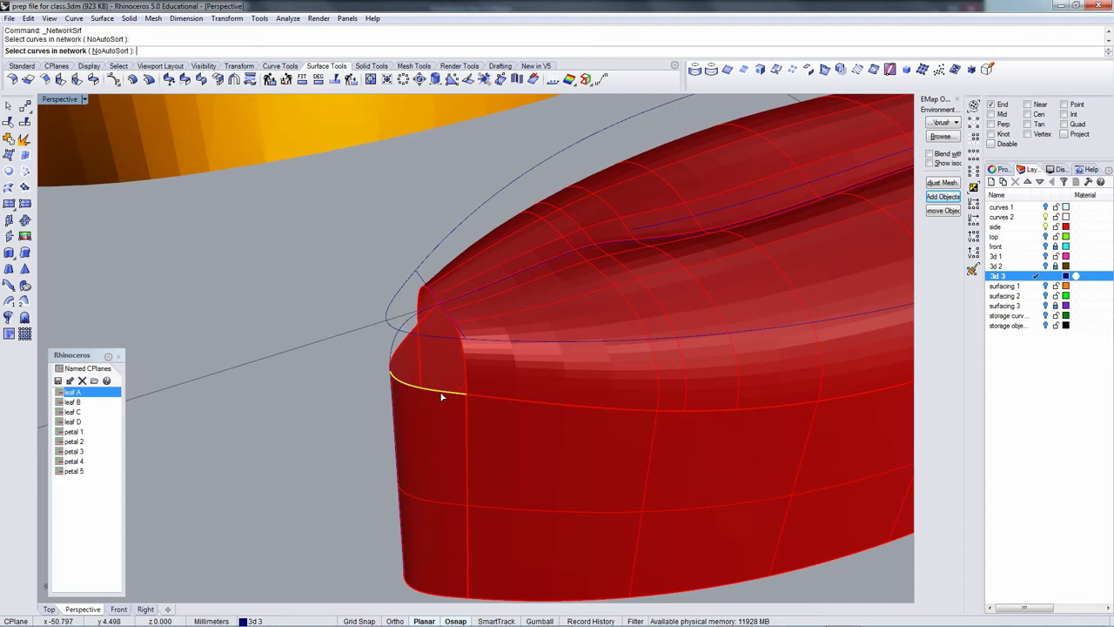
pyautogui.click(399, 341)
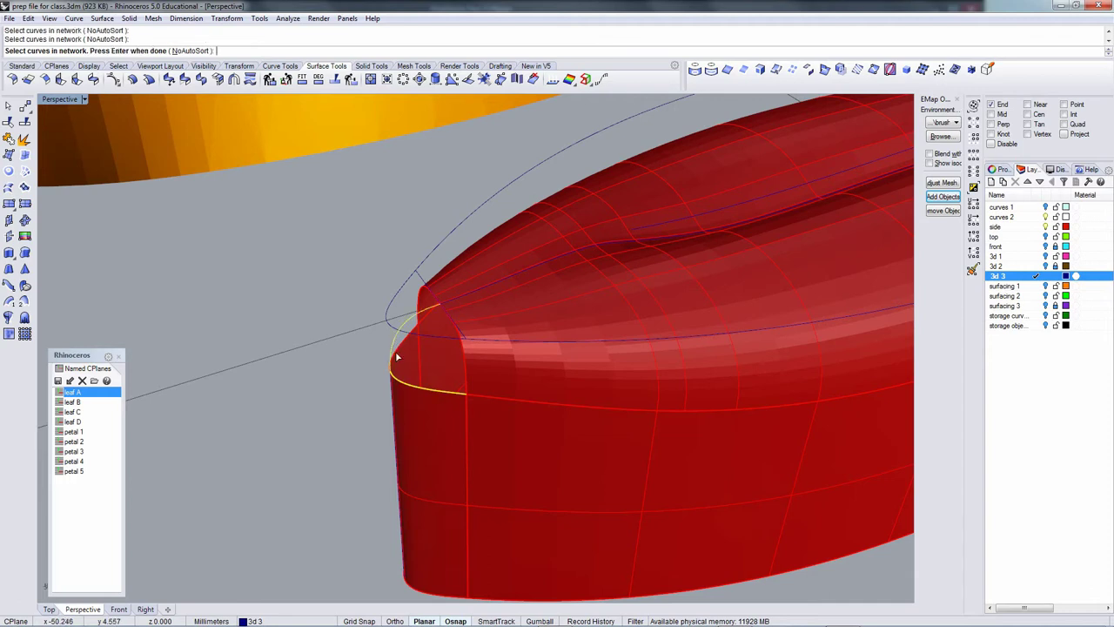
pyautogui.click(467, 376)
pyautogui.press('Return')
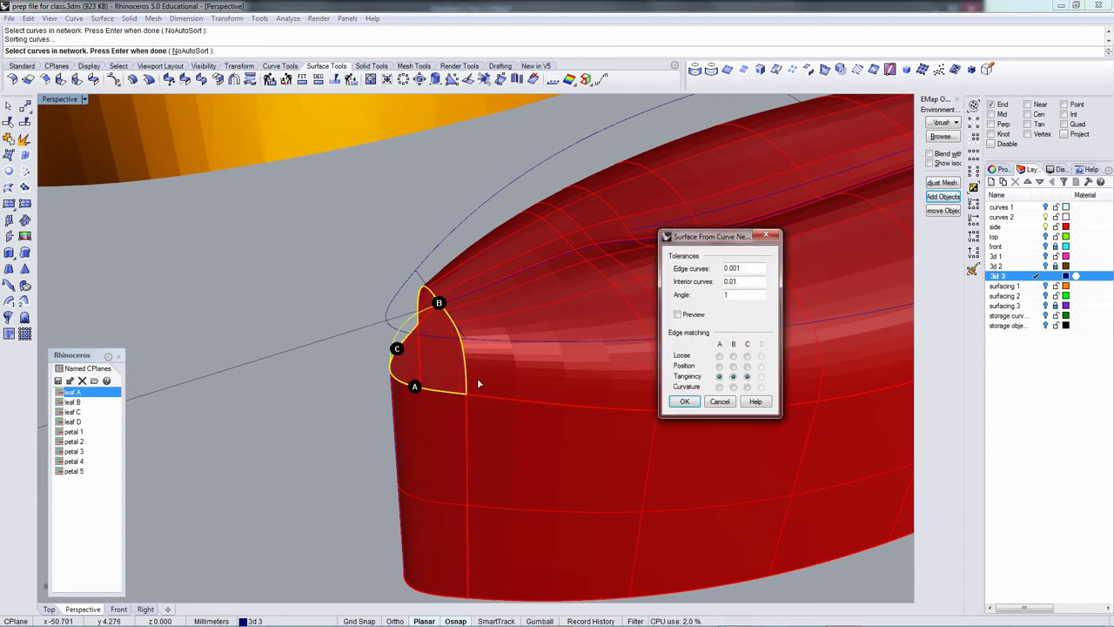
pyautogui.click(679, 315)
pyautogui.moveTo(449, 411); pyautogui.dragTo(453, 452, button='right')
pyautogui.click(684, 401)
# Join the new tip surface to the upper surface.
pyautogui.moveTo(546, 420); pyautogui.dragTo(422, 414, button='right')
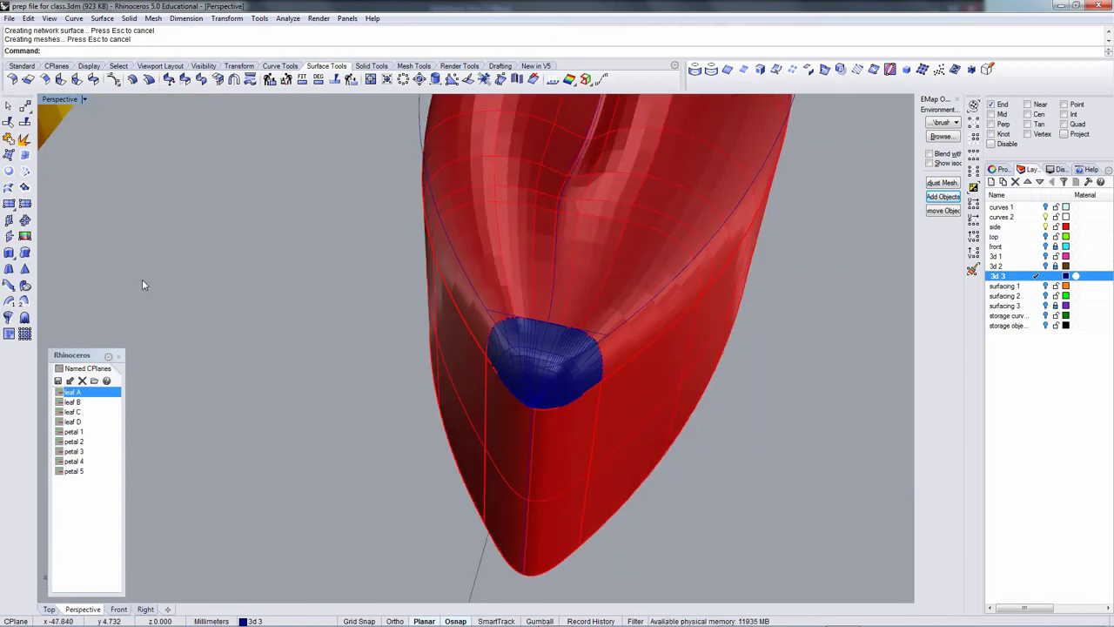
pyautogui.scroll(6, 557, 416)
pyautogui.moveTo(571, 410)
pyautogui.mouseDown(button='right')
pyautogui.moveTo(646, 316)
pyautogui.moveTo(580, 415)
pyautogui.mouseUp(button='right')
pyautogui.click(24, 171)
pyautogui.click(487, 259)
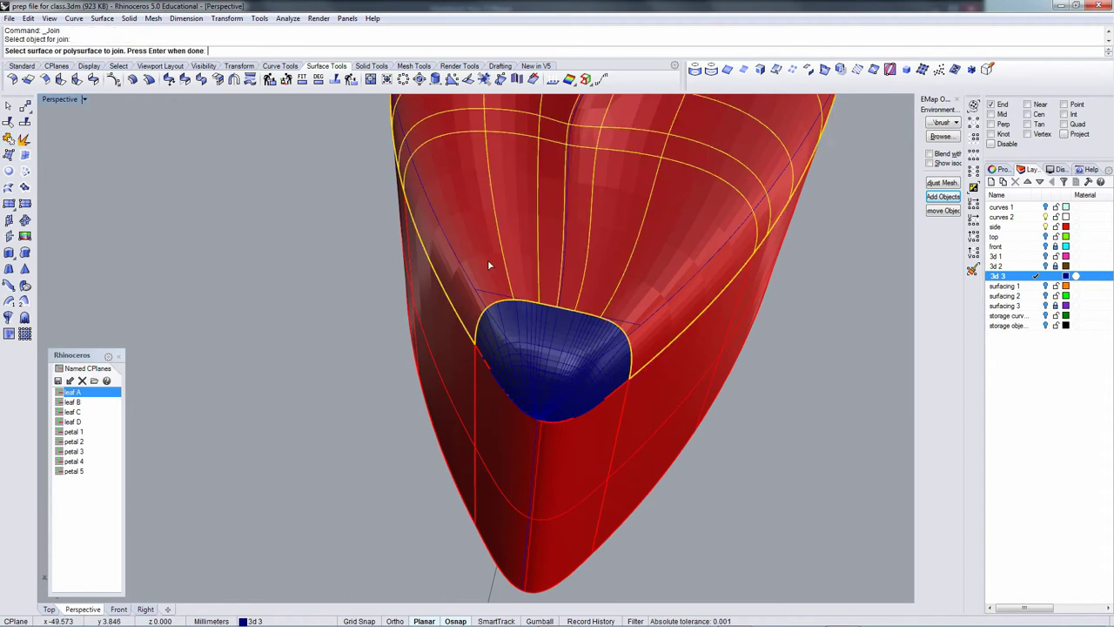
pyautogui.click(530, 363)
pyautogui.rightClick(529, 361)
# Join the upper polysurface with the side wall surfaces on both sides of the tip.
pyautogui.click(529, 361)
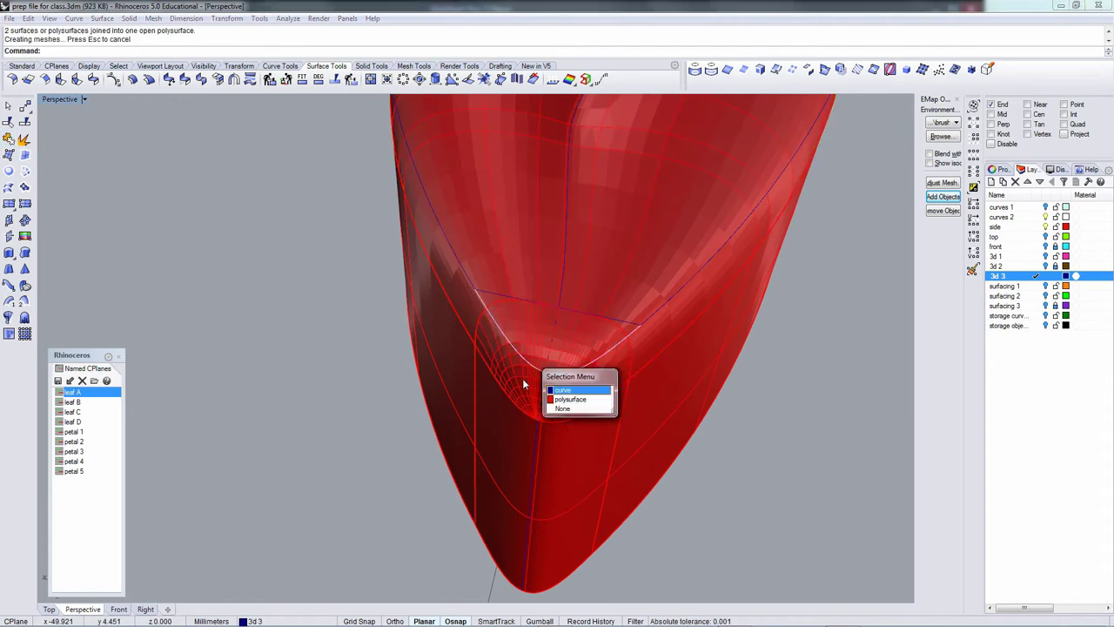
pyautogui.click(525, 384)
pyautogui.rightClick(545, 325)
pyautogui.click(546, 326)
pyautogui.click(531, 429)
pyautogui.click(666, 438)
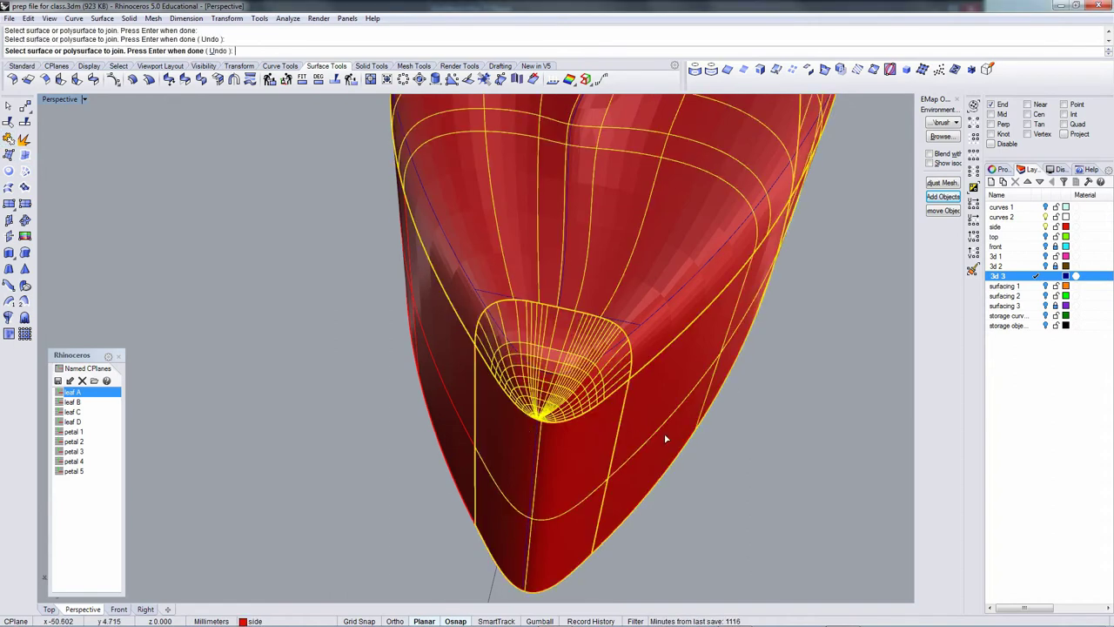
pyautogui.click(467, 420)
pyautogui.rightClick(449, 402)
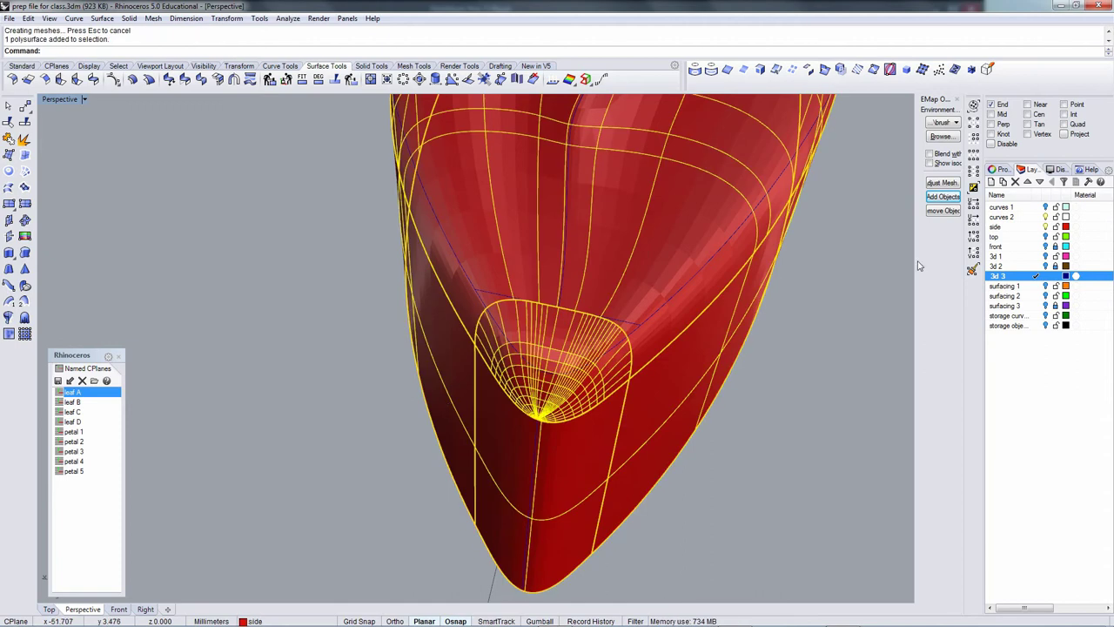
# Add the joined polysurface to the environment map display, make side the current layer and hide layer 3d 3.
pyautogui.click(943, 198)
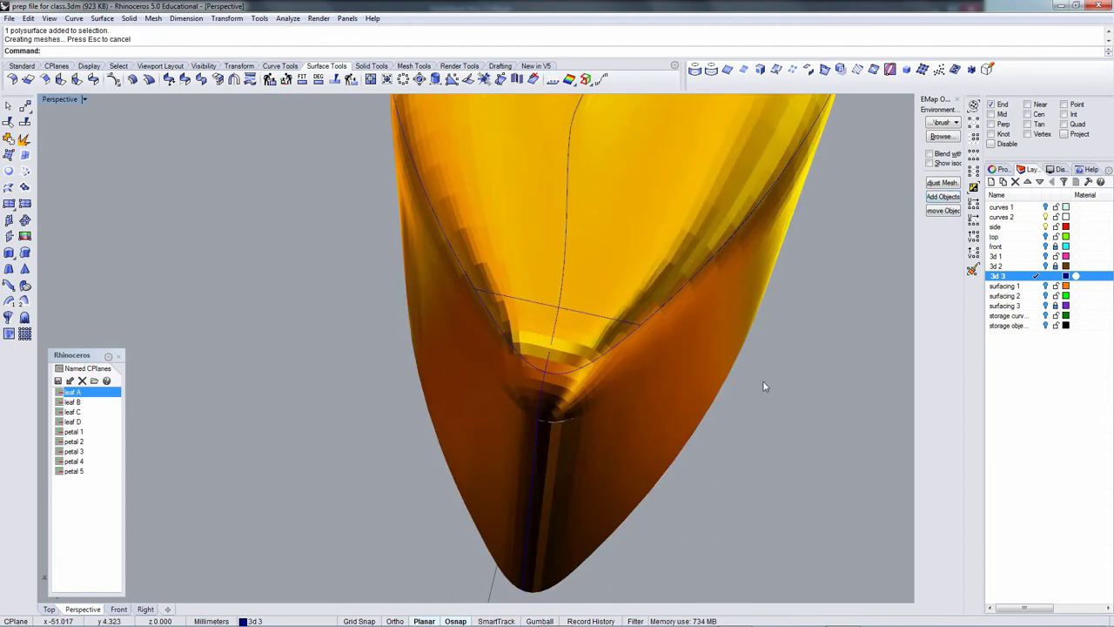
pyautogui.click(1036, 227)
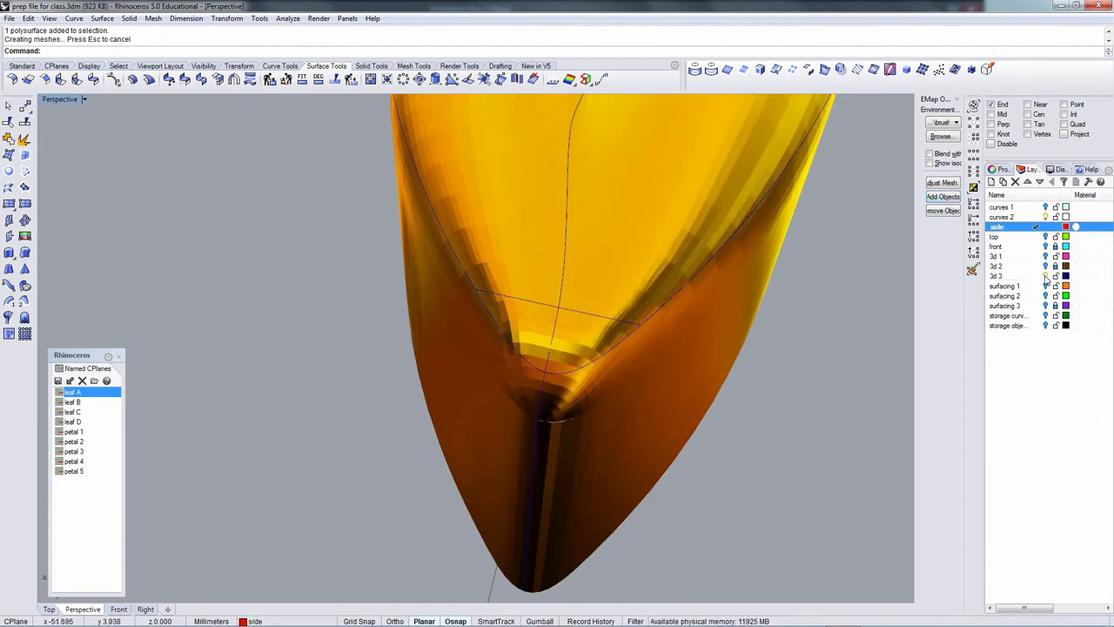
pyautogui.moveTo(646, 381); pyautogui.dragTo(505, 331, button='right')
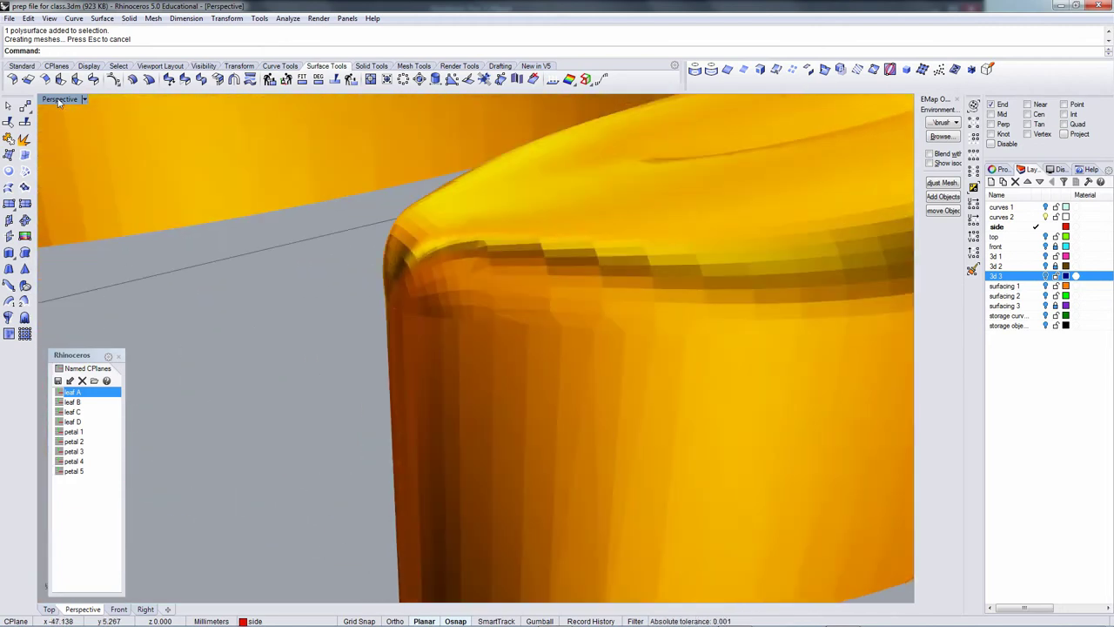
# Turn off Flat Shade in the Perspective viewport and examine the reflections around the filled tip.
pyautogui.click(84, 100)
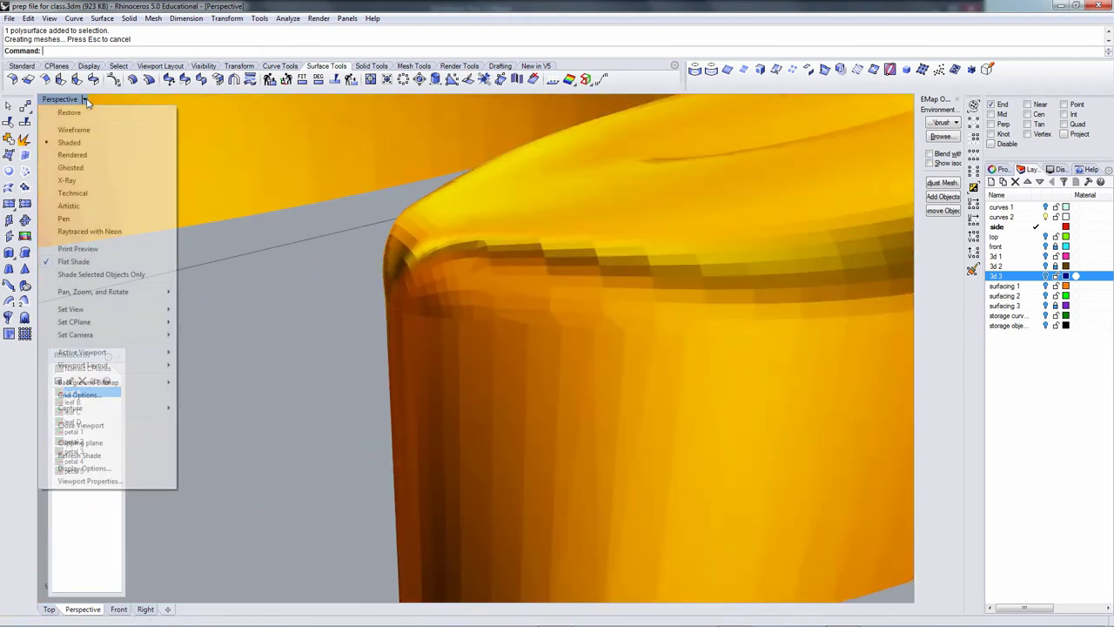
pyautogui.click(52, 262)
pyautogui.moveTo(511, 365)
pyautogui.mouseDown(button='right')
pyautogui.moveTo(749, 326)
pyautogui.moveTo(759, 342)
pyautogui.moveTo(704, 478)
pyautogui.moveTo(664, 441)
pyautogui.moveTo(654, 502)
pyautogui.moveTo(676, 505)
pyautogui.moveTo(709, 452)
pyautogui.moveTo(708, 424)
pyautogui.moveTo(642, 340)
pyautogui.moveTo(542, 298)
pyautogui.moveTo(539, 253)
pyautogui.moveTo(479, 368)
pyautogui.moveTo(499, 281)
pyautogui.moveTo(137, 364)
pyautogui.mouseUp(button='right')
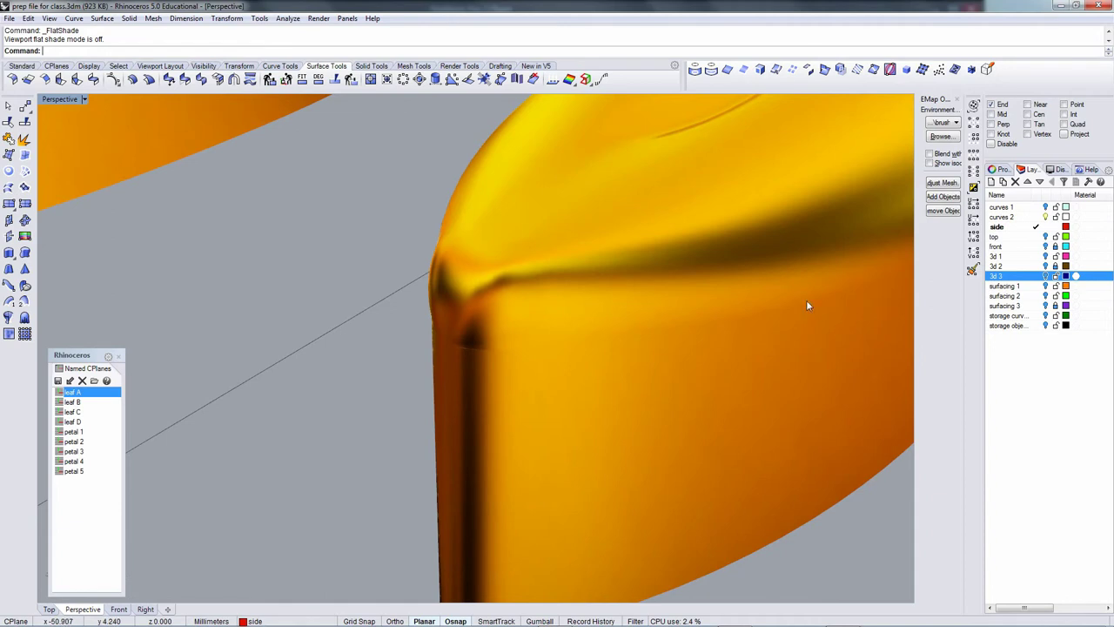
# Remove the joined polysurface from the environment map display and clear the selection.
pyautogui.click(695, 323)
pyautogui.click(946, 211)
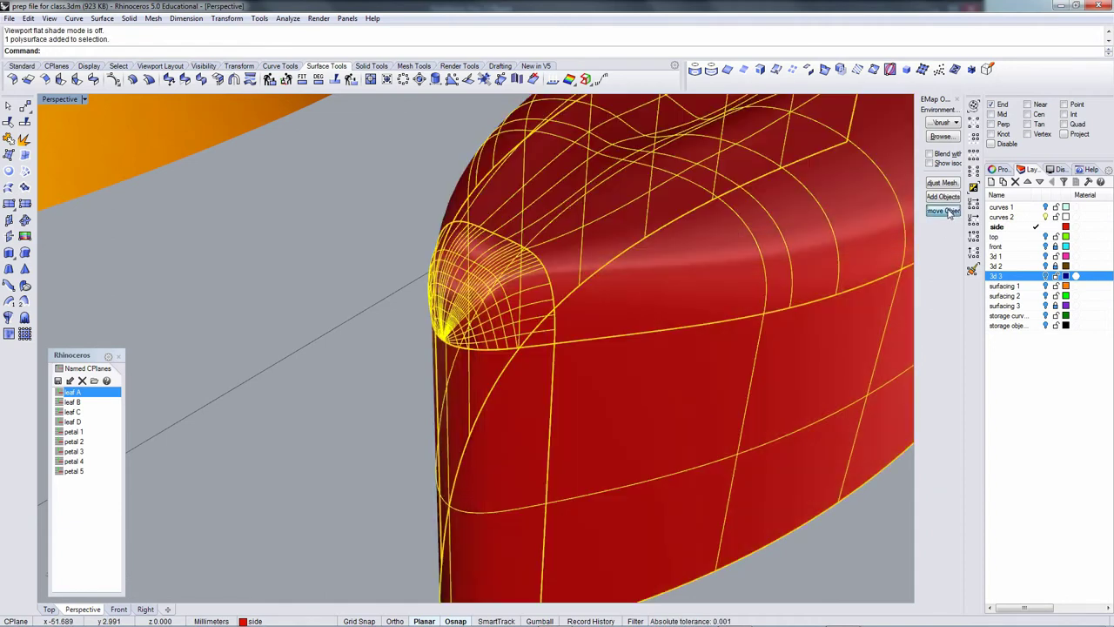
pyautogui.click(306, 389)
# Undo the last join so the tip surface is separate from the body again, and clear the selection.
pyautogui.moveTo(439, 337); pyautogui.dragTo(465, 315, button='right')
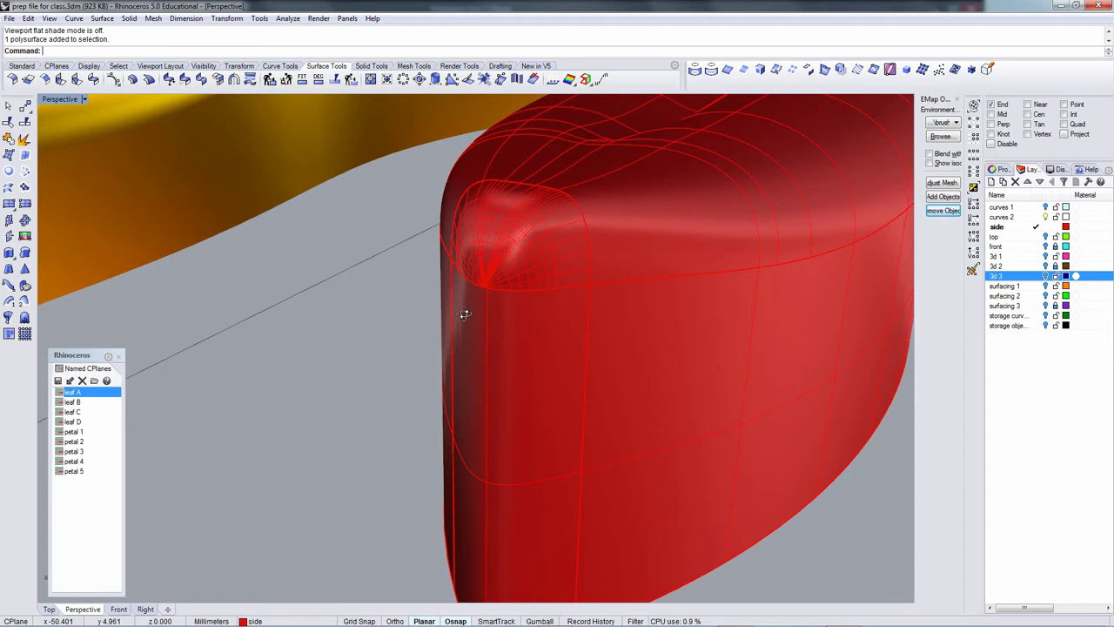
pyautogui.moveTo(495, 322); pyautogui.dragTo(383, 342, button='right')
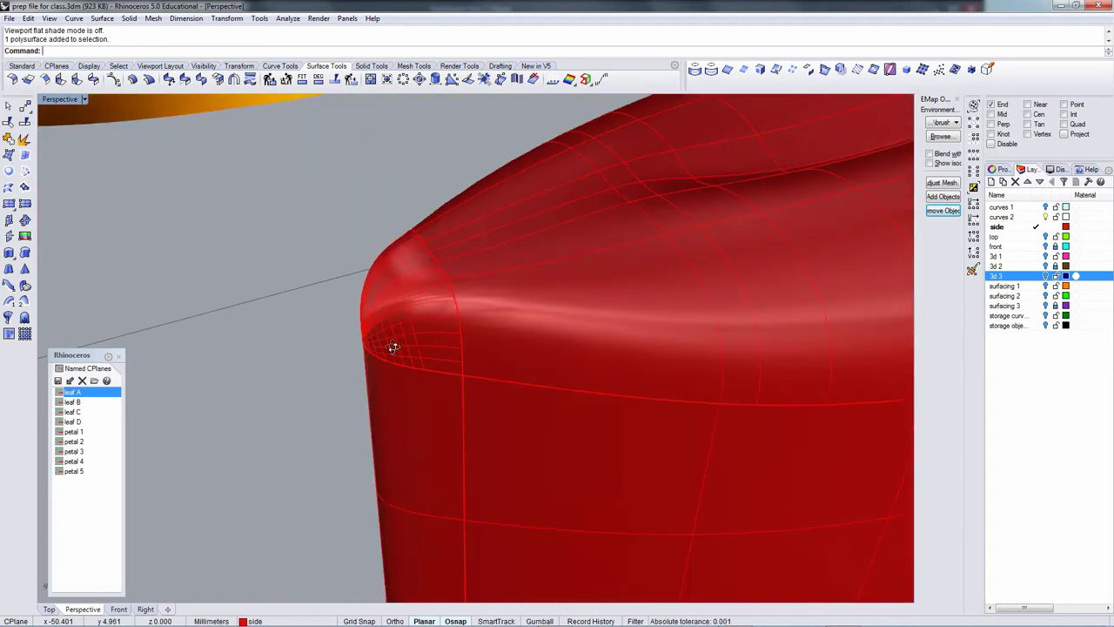
pyautogui.click(396, 328)
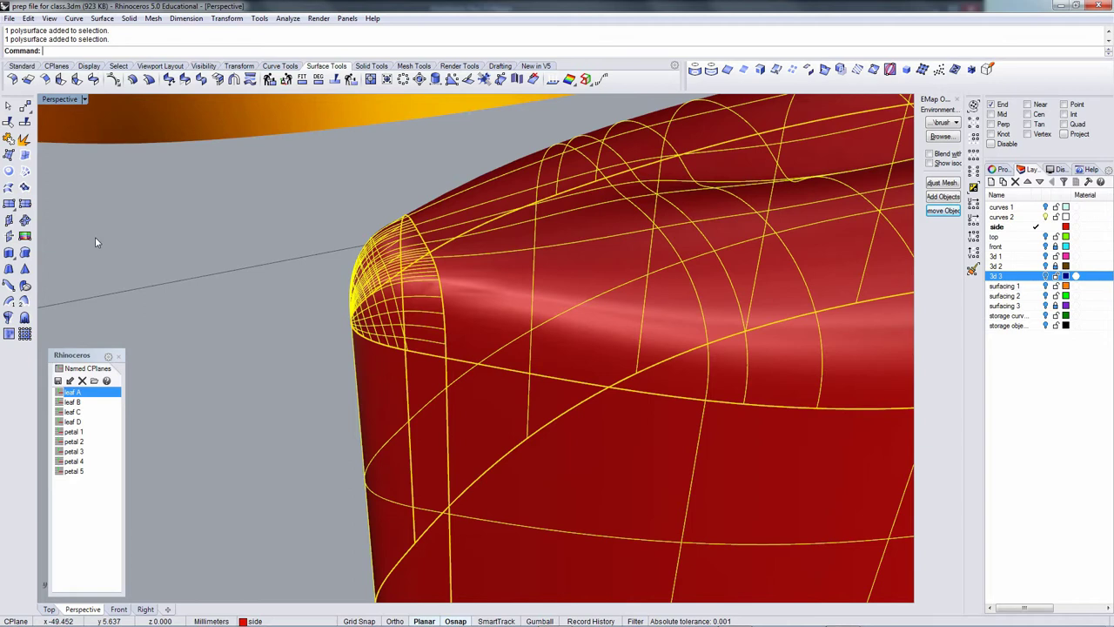
pyautogui.hotkey('ctrl', 'z')
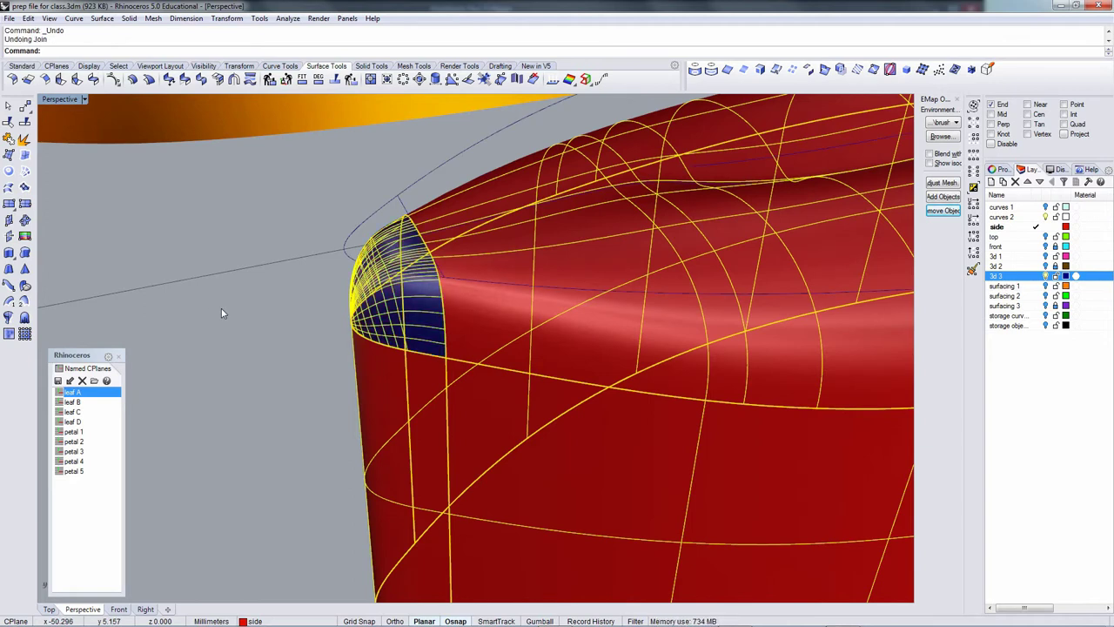
pyautogui.press('Escape')
# Delete the network surface over the tip and step back through the undo history past the network surface and the edge split.
pyautogui.moveTo(222, 315); pyautogui.dragTo(618, 276, button='right')
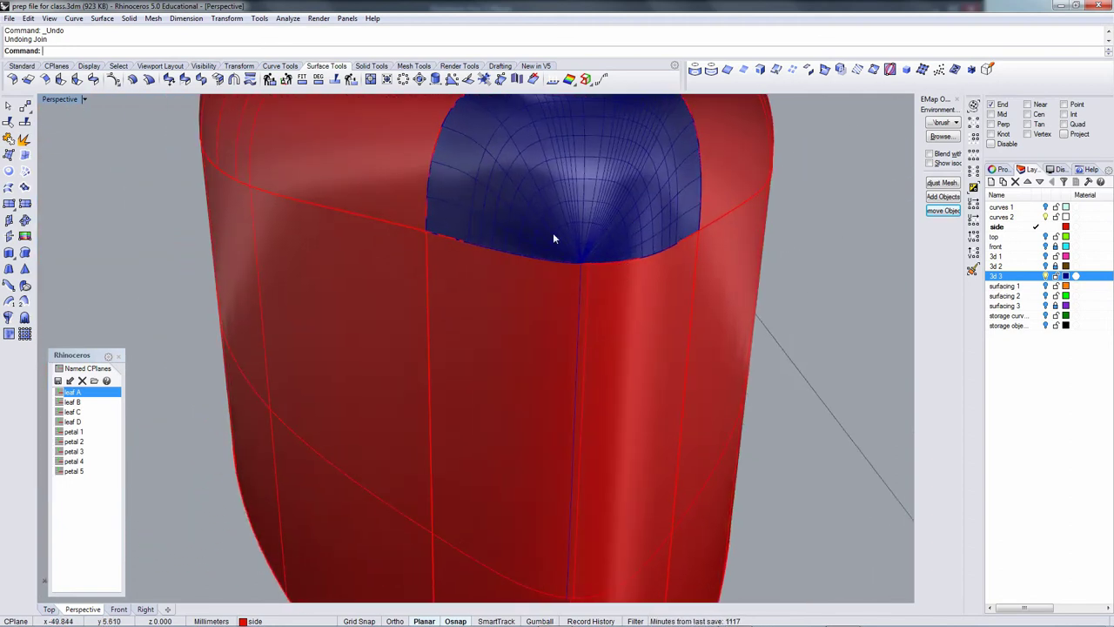
pyautogui.moveTo(628, 230); pyautogui.dragTo(482, 231, button='right')
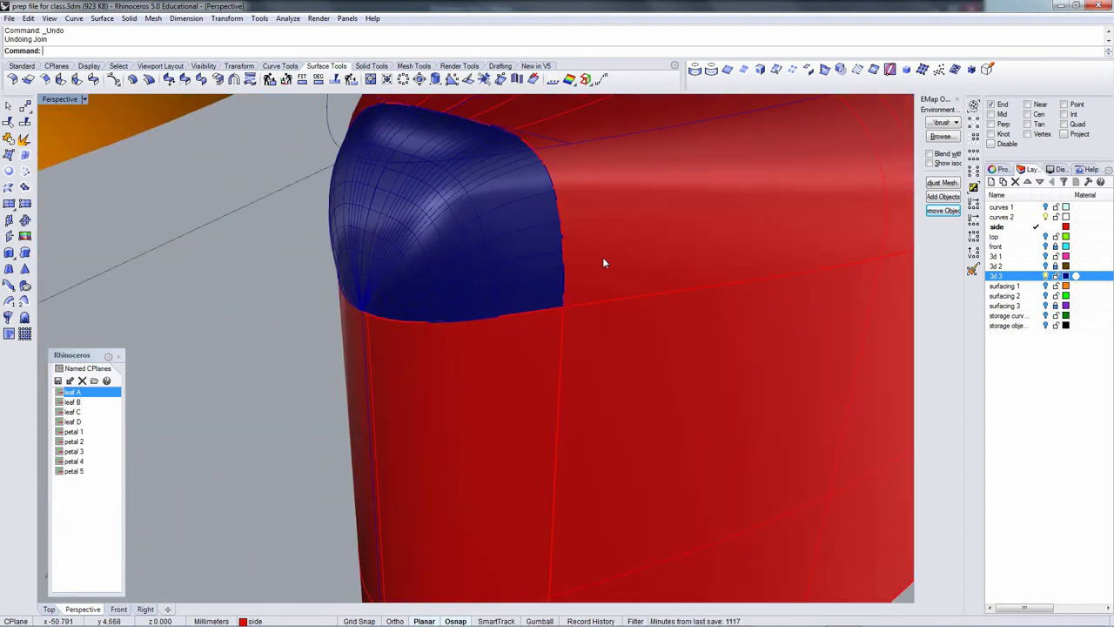
pyautogui.moveTo(602, 263); pyautogui.dragTo(513, 355, button='right')
pyautogui.click(450, 304)
pyautogui.press('Delete')
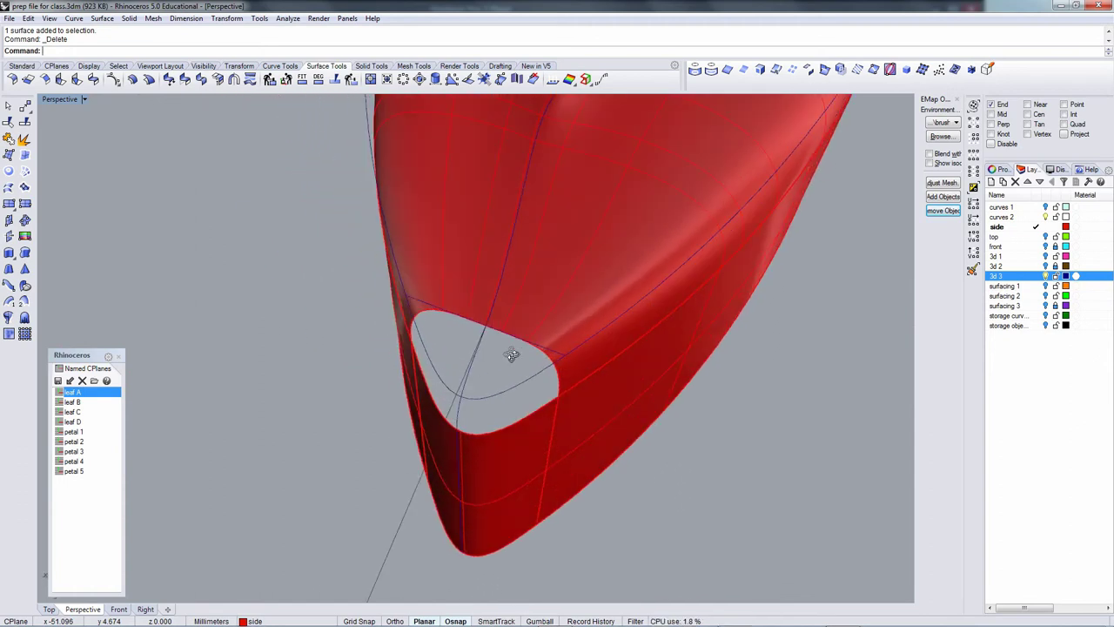
pyautogui.hotkey('ctrl', 'z')
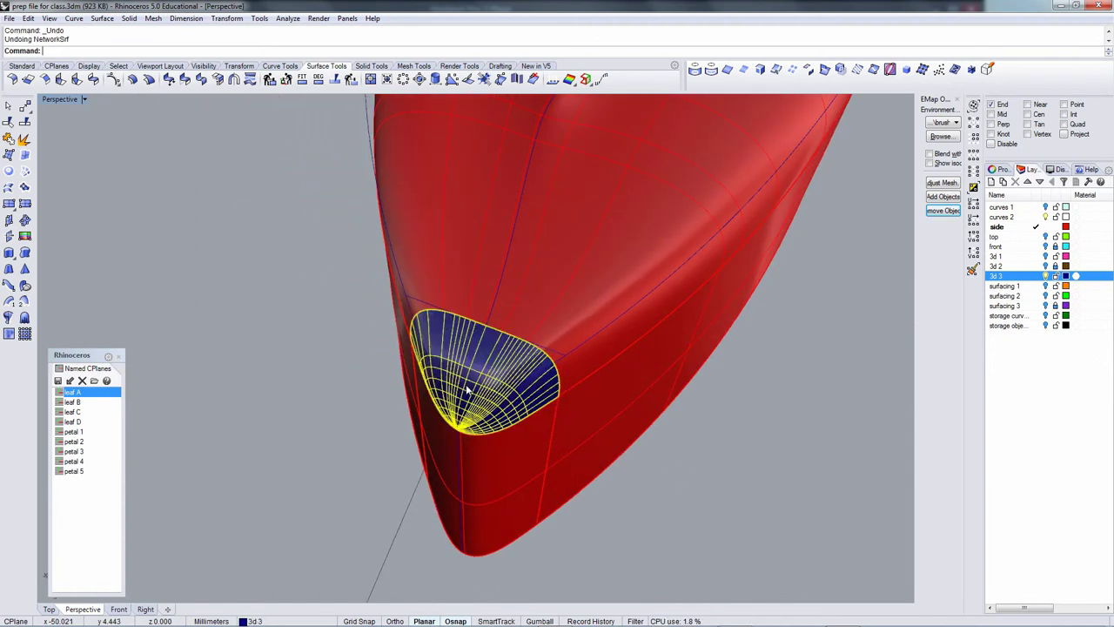
pyautogui.hotkey('ctrl', 'z')
pyautogui.moveTo(464, 407); pyautogui.dragTo(464, 381, button='right')
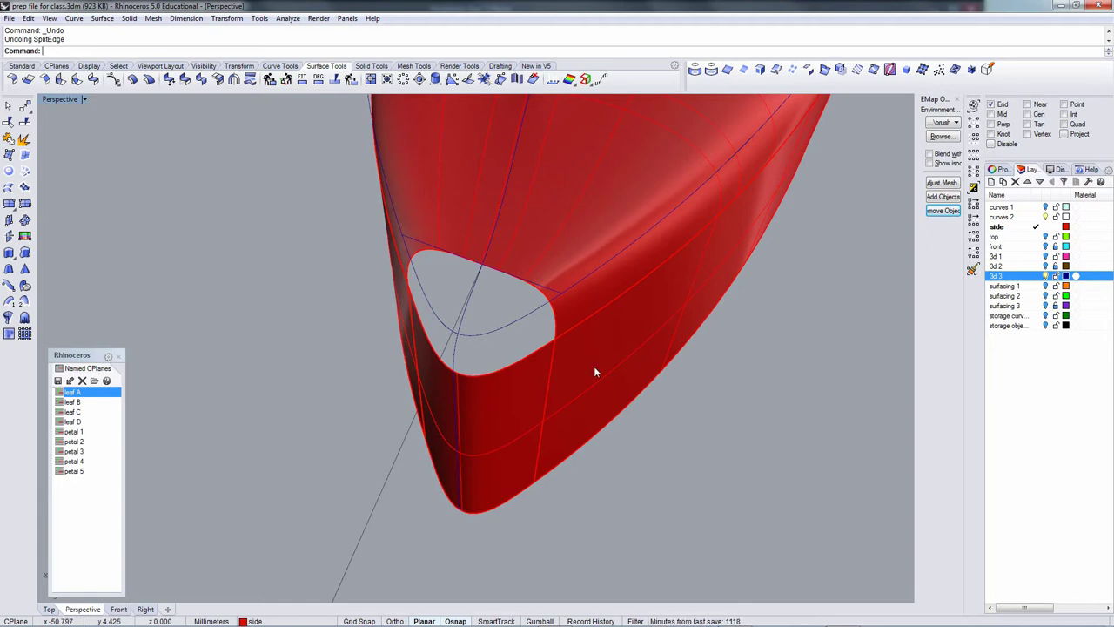
# Extract a U isocurve from the front wall on layer 3d 3, and delete the previous isocurve and the blend curve across the opening.
pyautogui.click(764, 71)
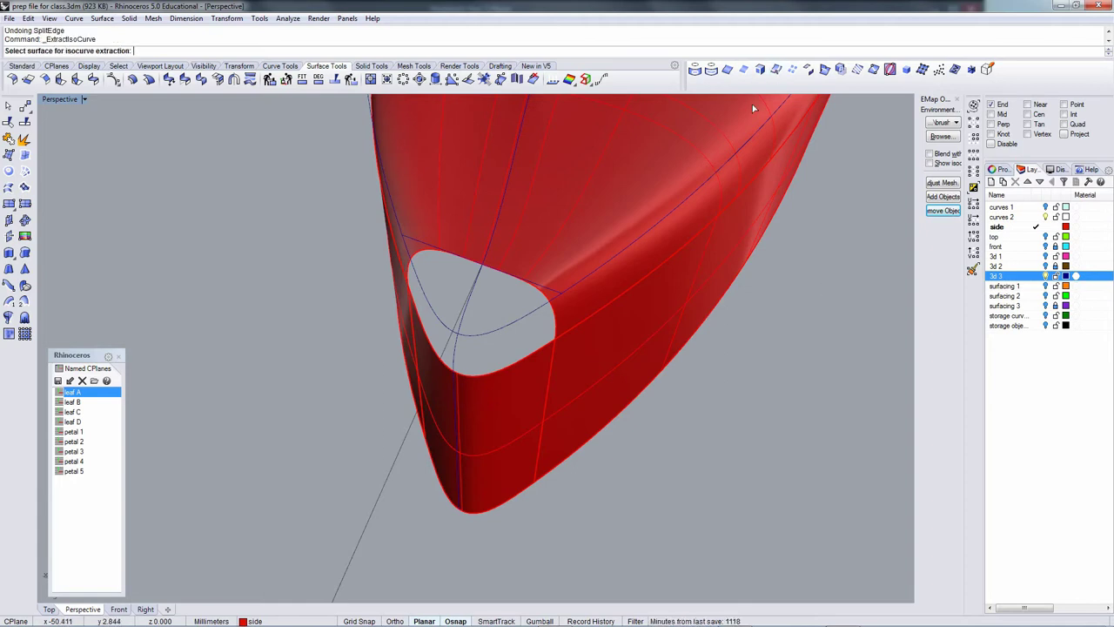
pyautogui.click(477, 431)
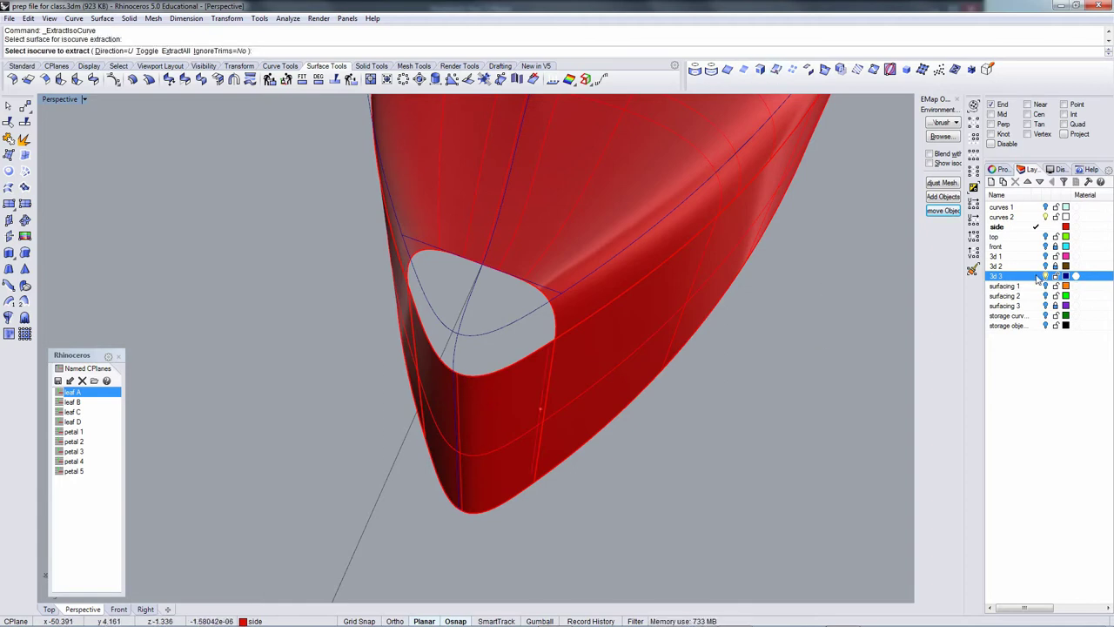
pyautogui.click(462, 381)
pyautogui.press('Return')
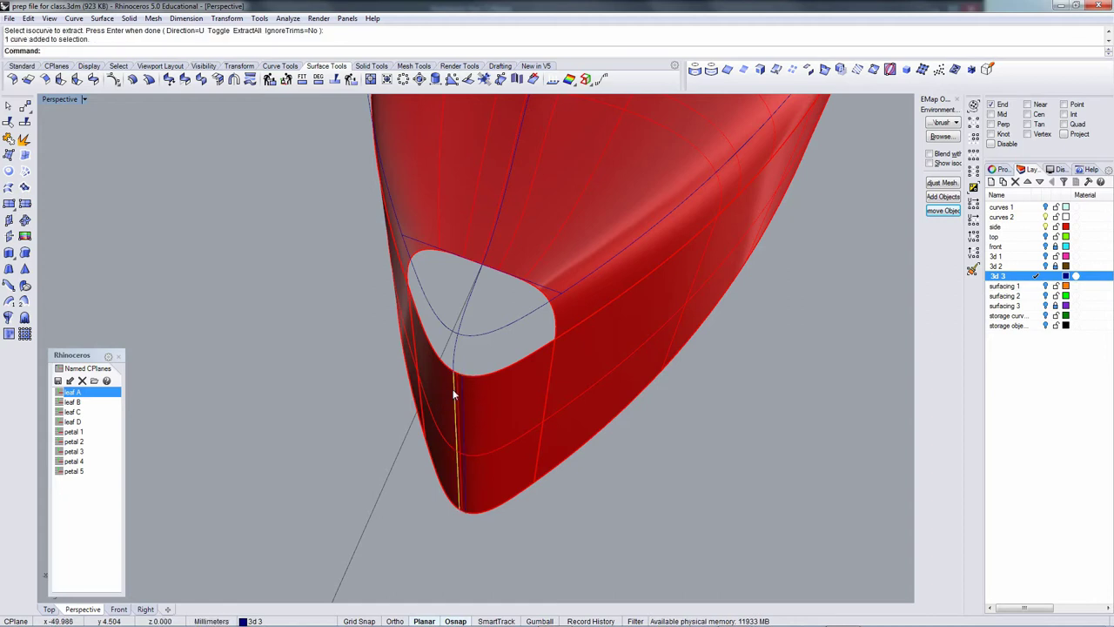
pyautogui.press('Delete')
pyautogui.press('Delete')
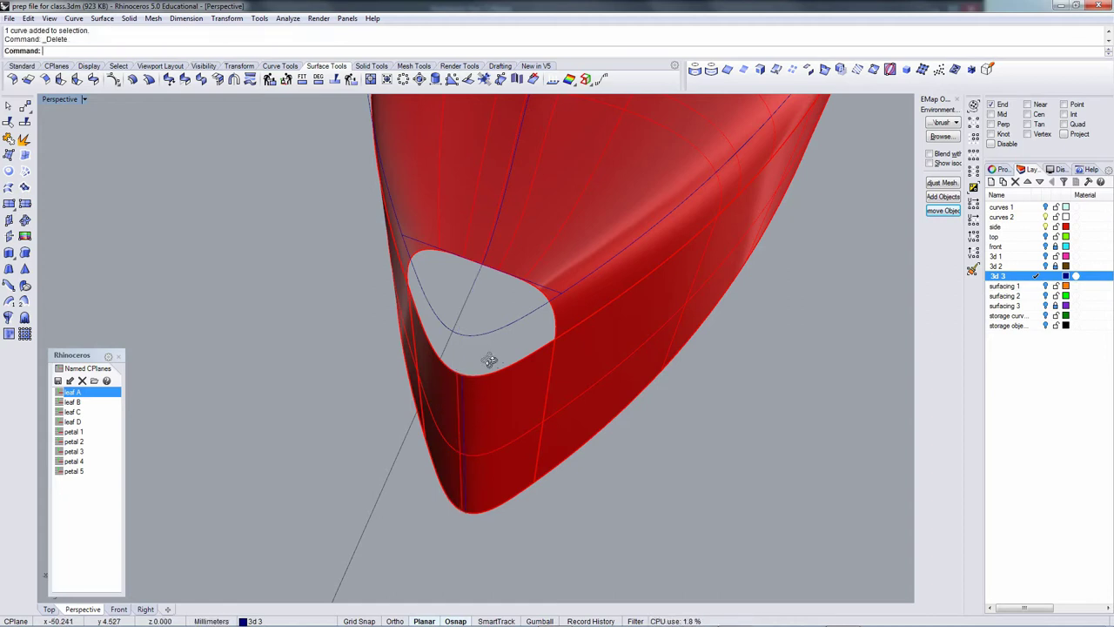
# Create an adjustable curve blend between the top centre curve and the front wall isocurve, with Curvature continuity at both ends.
pyautogui.moveTo(490, 356); pyautogui.dragTo(470, 335, button='right')
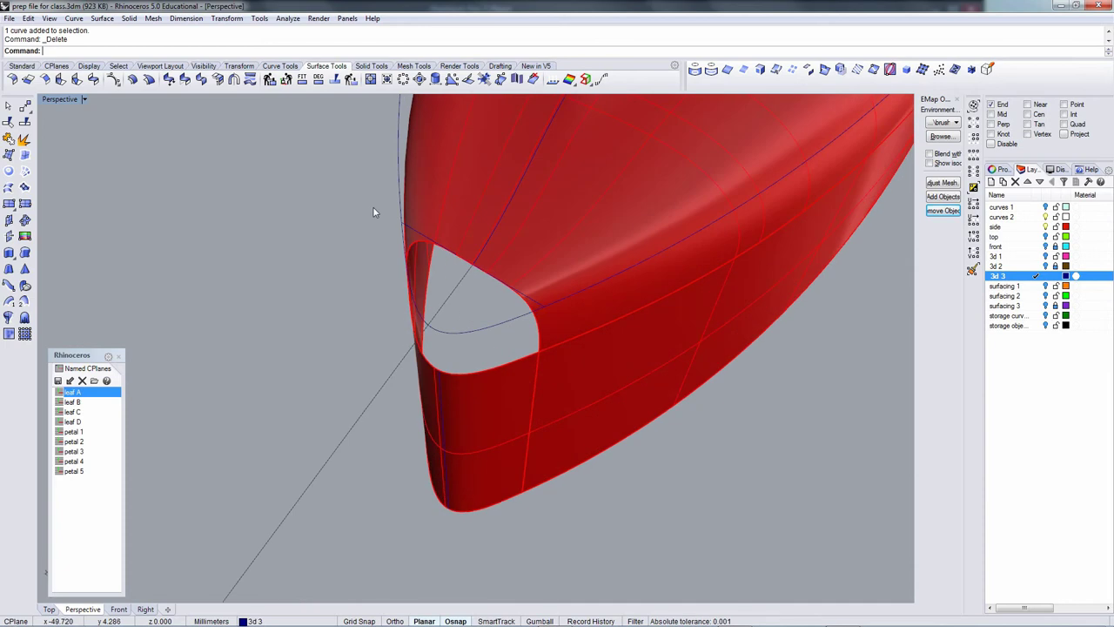
pyautogui.rightClick(339, 51)
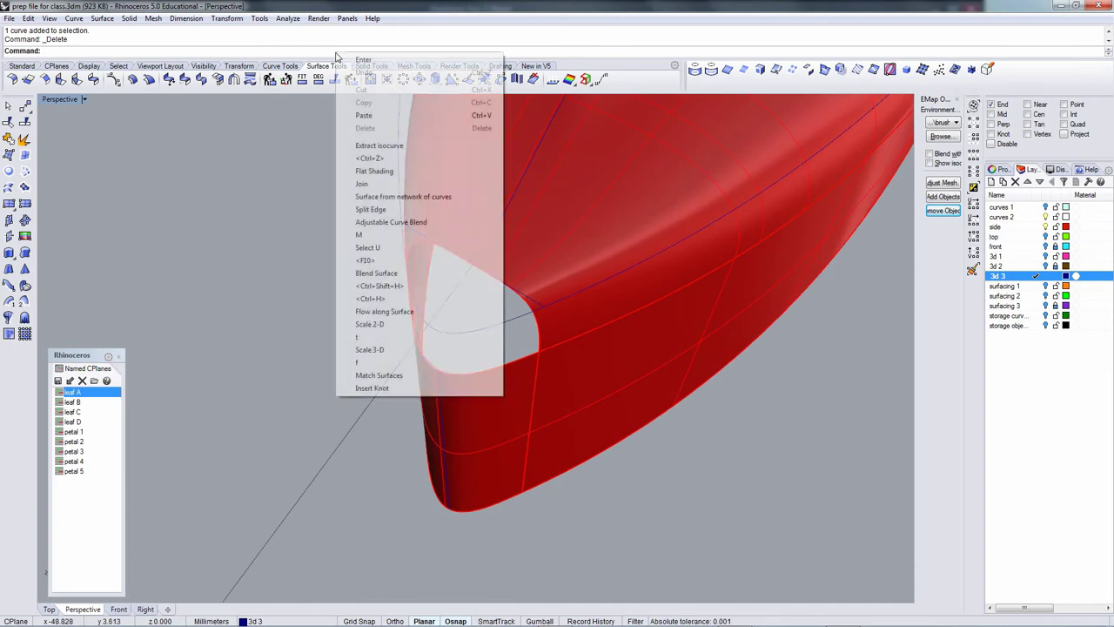
pyautogui.click(386, 223)
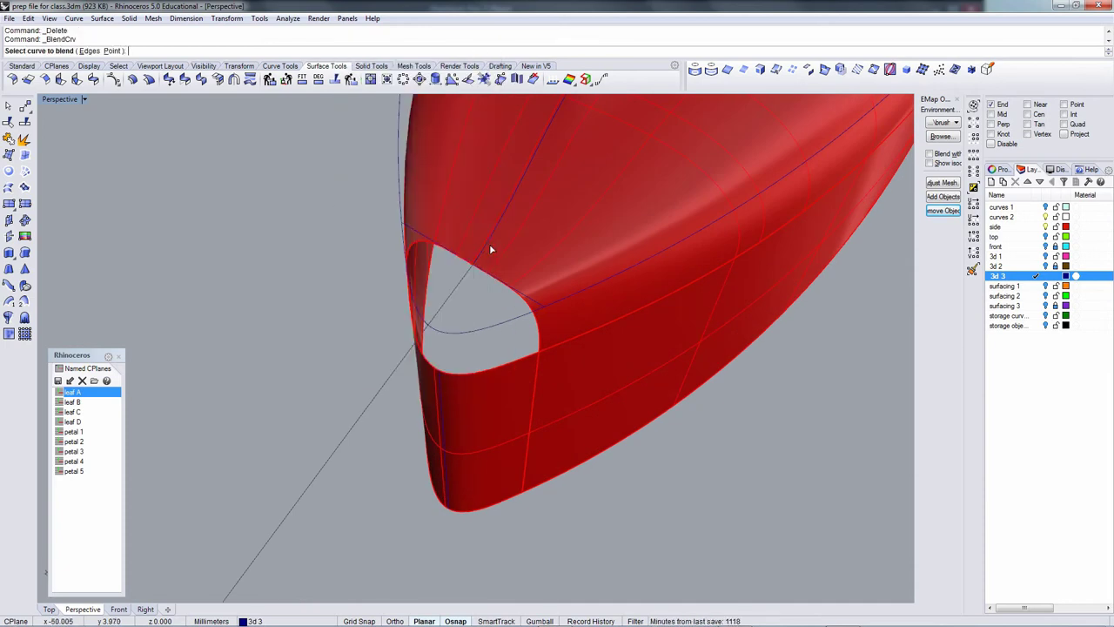
pyautogui.click(439, 388)
pyautogui.moveTo(435, 383); pyautogui.dragTo(650, 331, button='right')
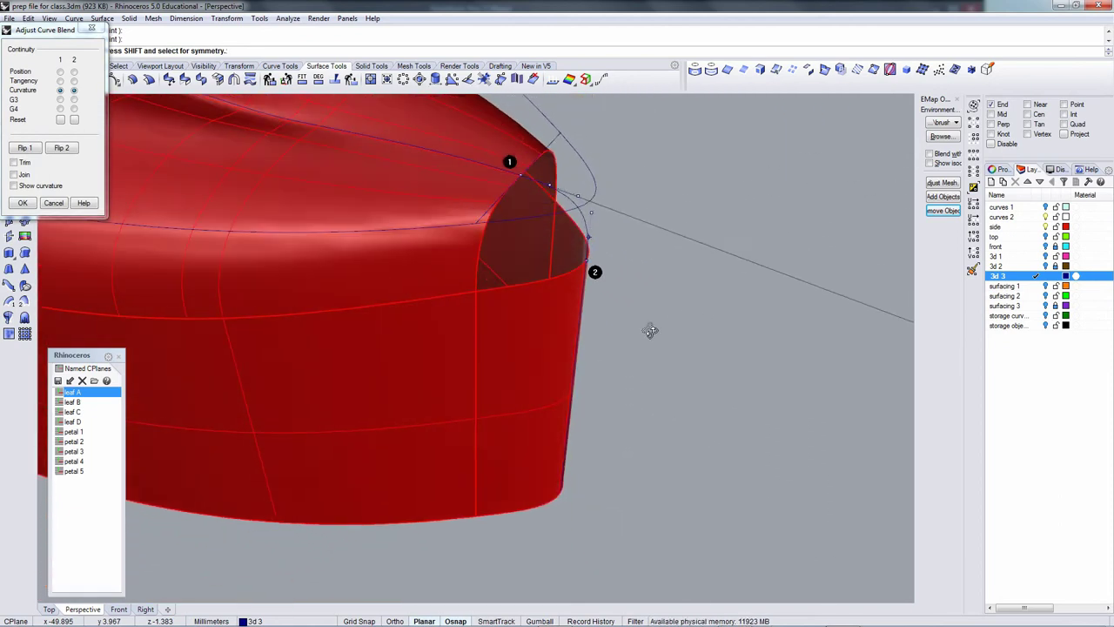
pyautogui.click(548, 184)
pyautogui.moveTo(652, 245); pyautogui.dragTo(514, 259, button='right')
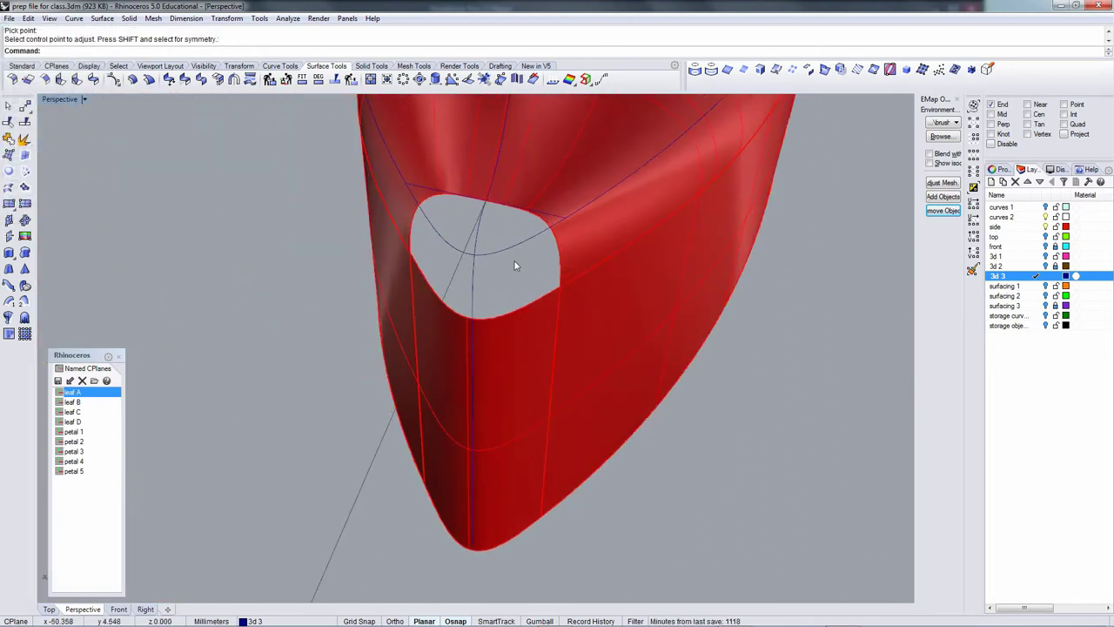
# Split the lower edge of the tip opening at the end of the blend curve.
pyautogui.rightClick(192, 52)
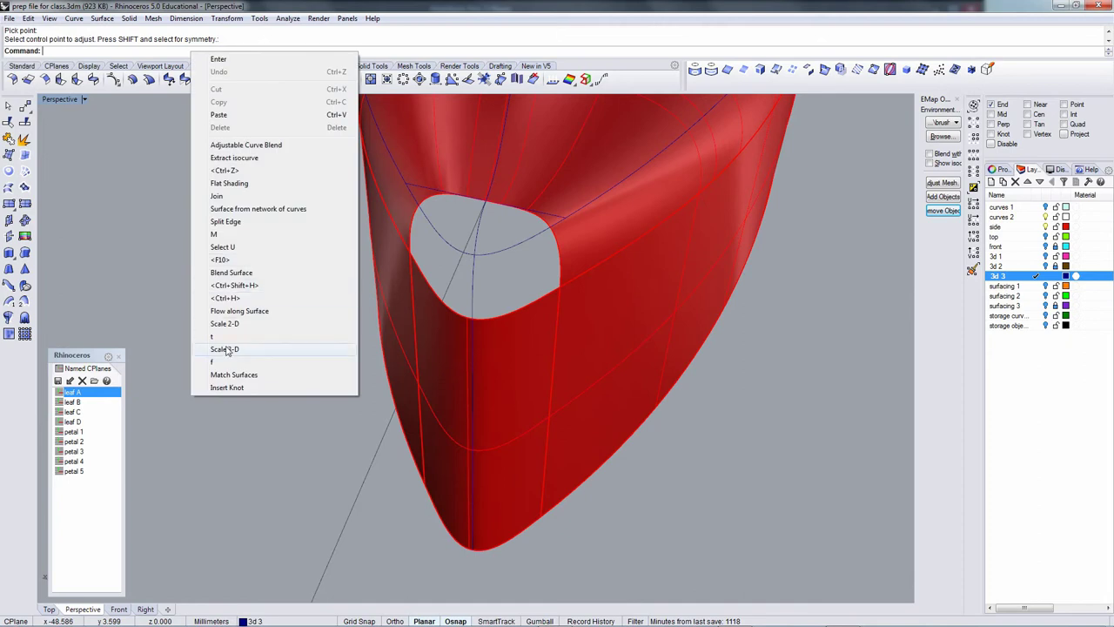
pyautogui.click(239, 221)
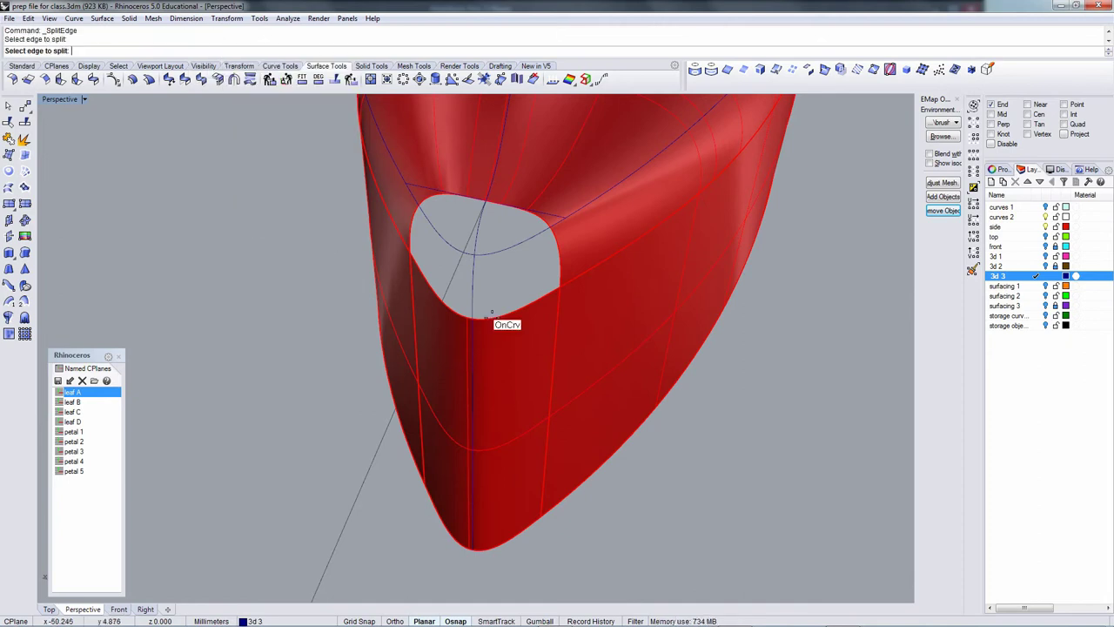
pyautogui.click(488, 319)
pyautogui.click(476, 324)
pyautogui.press('Return')
# Try a network surface over the opening with Tangency on edges A, B and C, inspect its preview, cancel it and undo the edge split.
pyautogui.rightClick(281, 44)
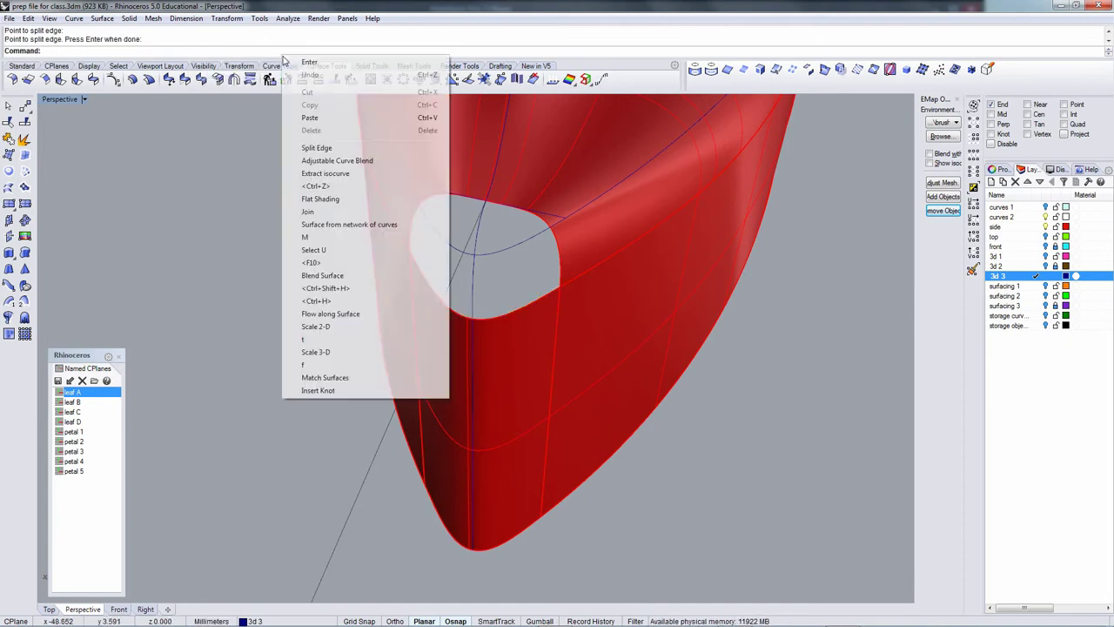
pyautogui.click(353, 223)
pyautogui.click(509, 317)
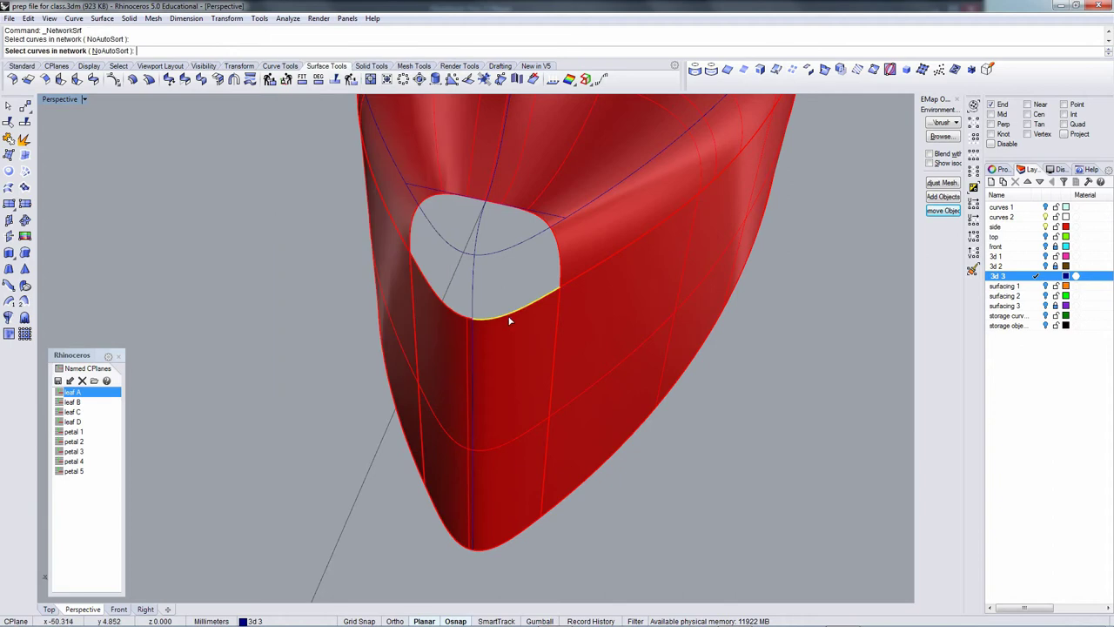
pyautogui.click(462, 316)
pyautogui.click(554, 287)
pyautogui.press('Return')
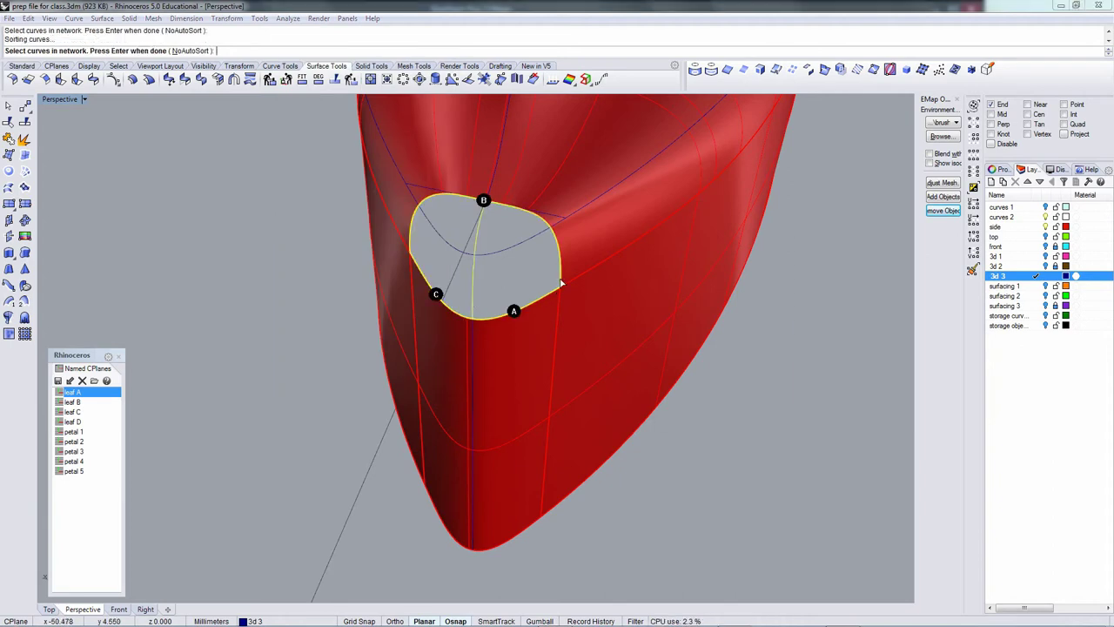
pyautogui.click(677, 315)
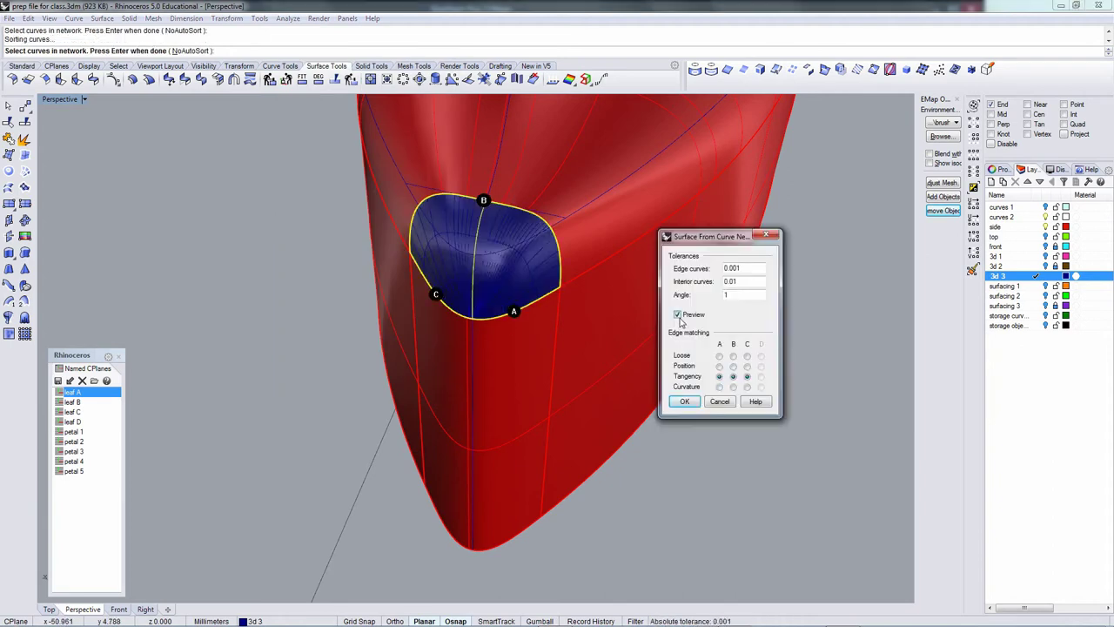
pyautogui.moveTo(557, 348)
pyautogui.mouseDown(button='right')
pyautogui.moveTo(476, 265)
pyautogui.moveTo(572, 308)
pyautogui.moveTo(606, 356)
pyautogui.moveTo(621, 428)
pyautogui.moveTo(621, 413)
pyautogui.moveTo(616, 448)
pyautogui.moveTo(575, 340)
pyautogui.mouseUp(button='right')
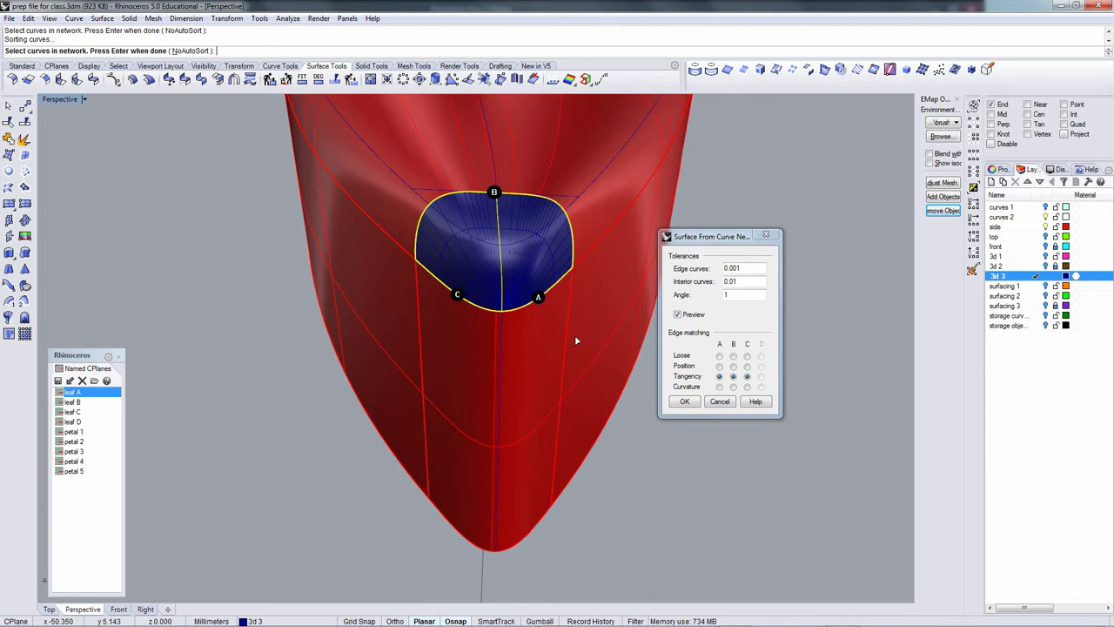
pyautogui.moveTo(535, 272); pyautogui.dragTo(582, 319, button='right')
pyautogui.click(721, 402)
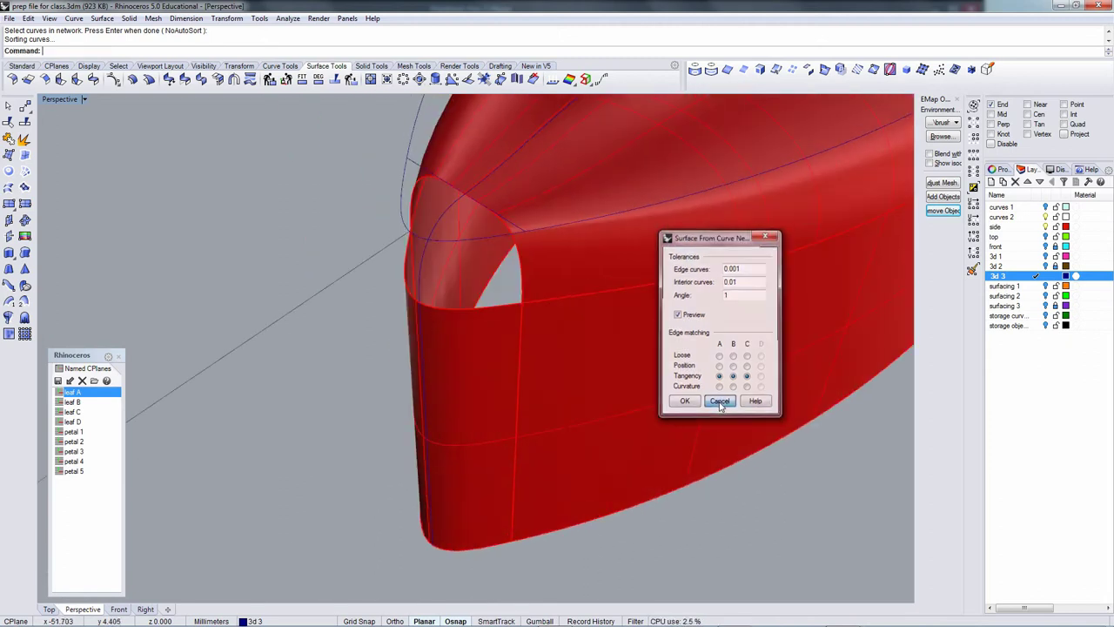
pyautogui.moveTo(530, 350); pyautogui.dragTo(572, 364, button='right')
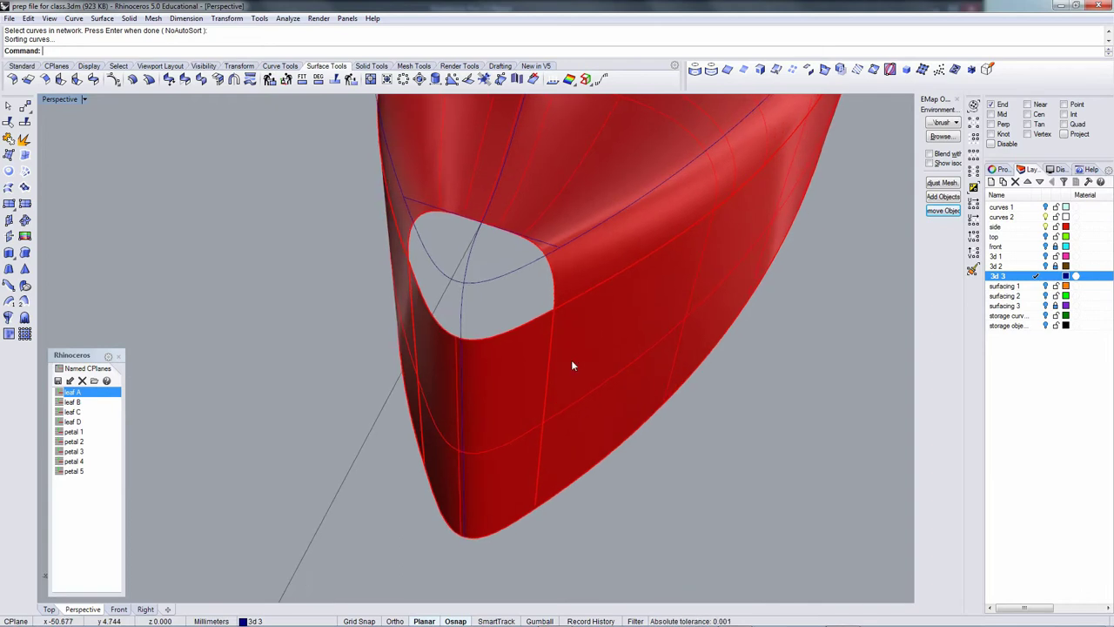
pyautogui.hotkey('ctrl', 'z')
# Extract a U isocurve from the upper surface that meets the side edge of the tip opening.
pyautogui.moveTo(525, 292); pyautogui.dragTo(416, 322, button='right')
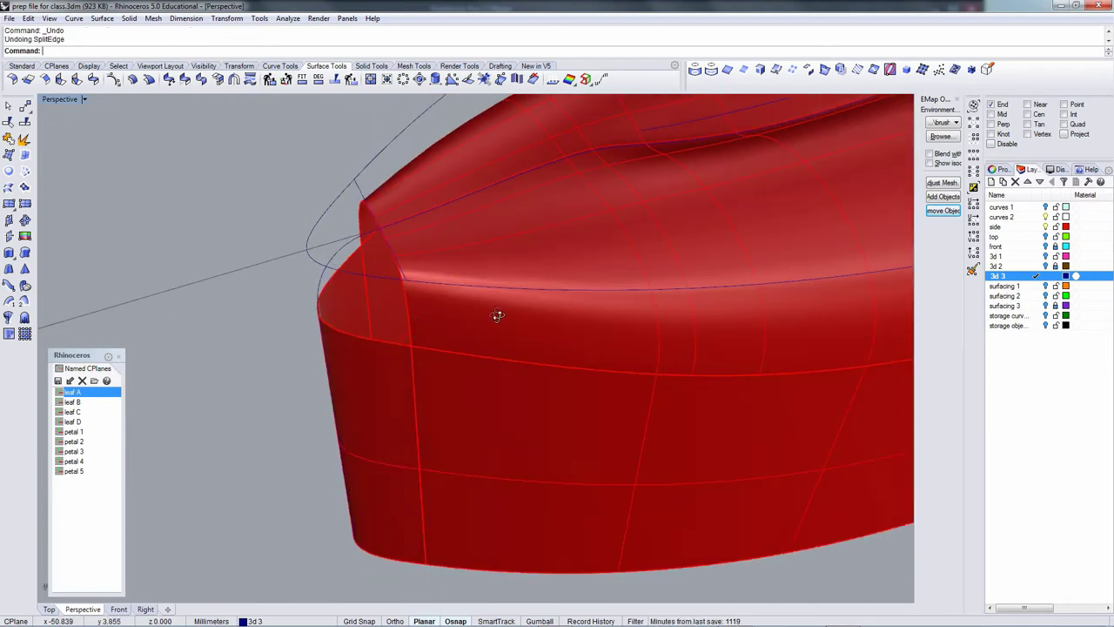
pyautogui.moveTo(497, 315); pyautogui.dragTo(548, 307, button='right')
pyautogui.click(777, 70)
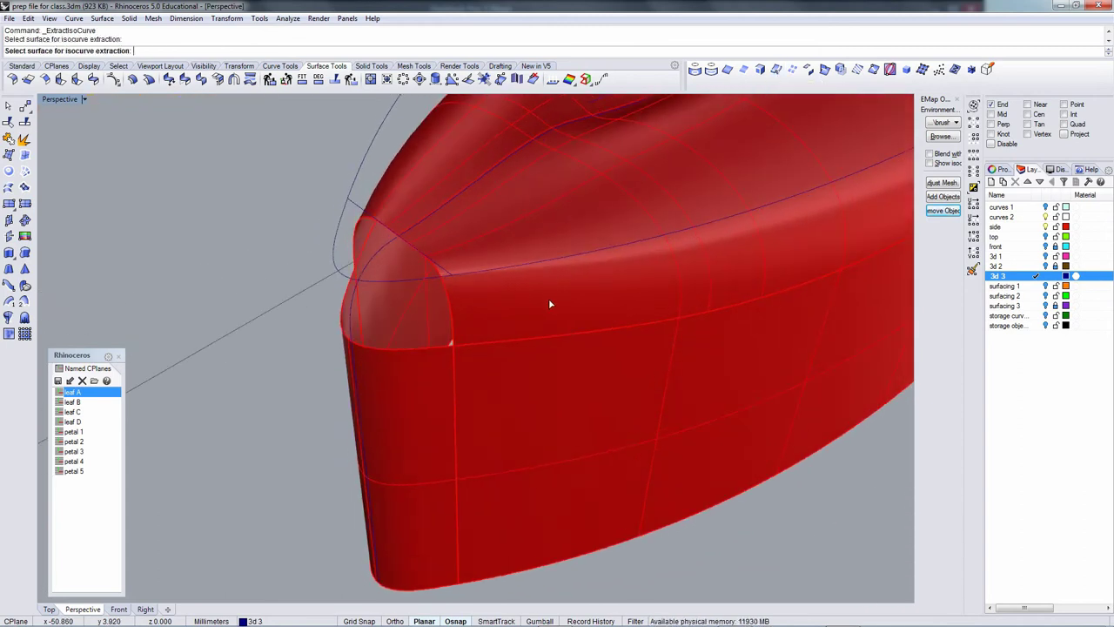
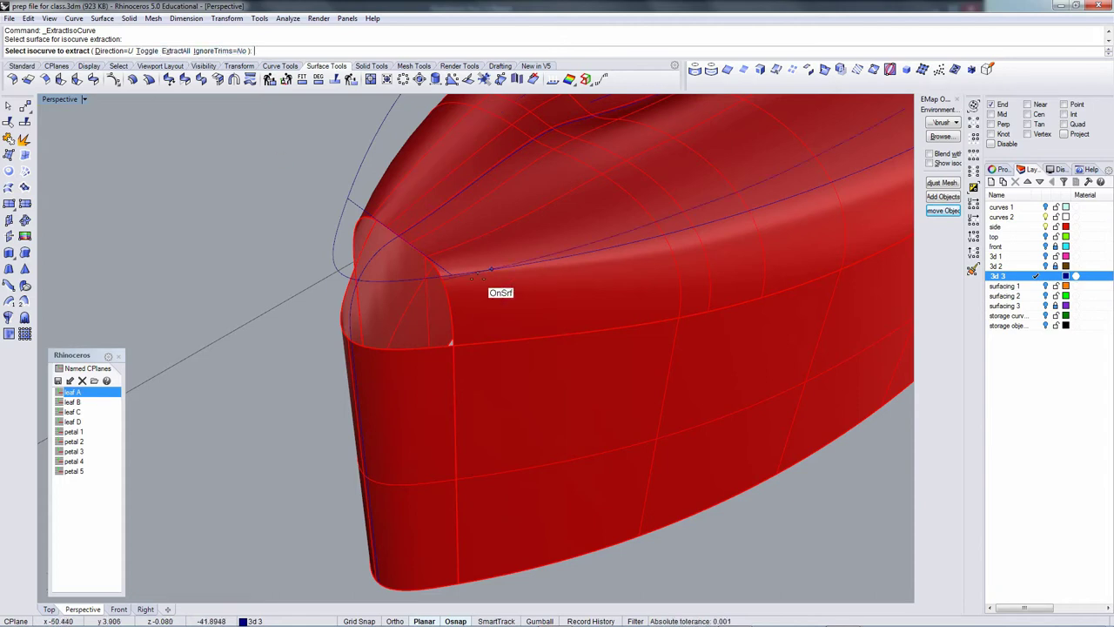
pyautogui.moveTo(482, 311); pyautogui.dragTo(565, 254, button='right')
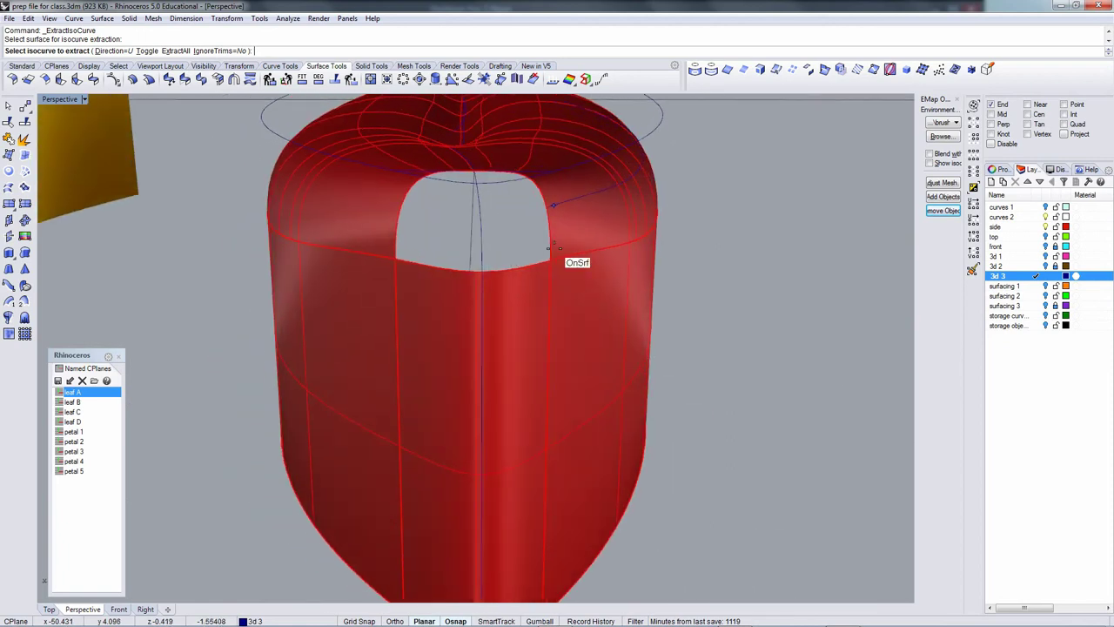
pyautogui.click(563, 204)
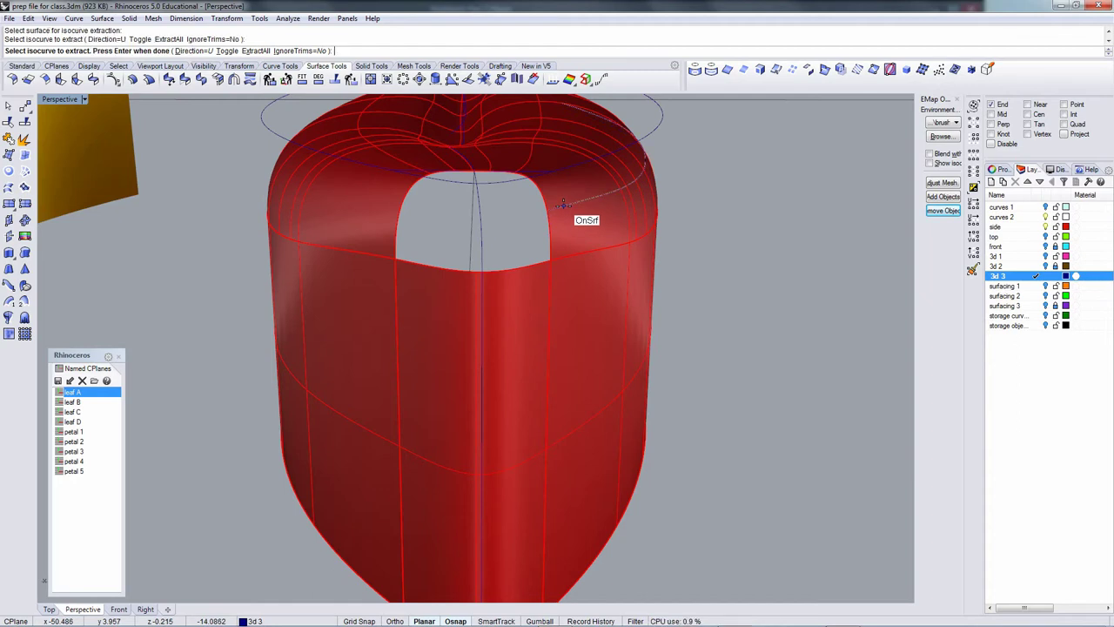
pyautogui.rightClick(562, 214)
pyautogui.moveTo(562, 214); pyautogui.dragTo(564, 249, button='right')
# Set the construction plane to World Front and create a cutting plane through the upper surface, slightly above the opening's lower corners.
pyautogui.press('F2')
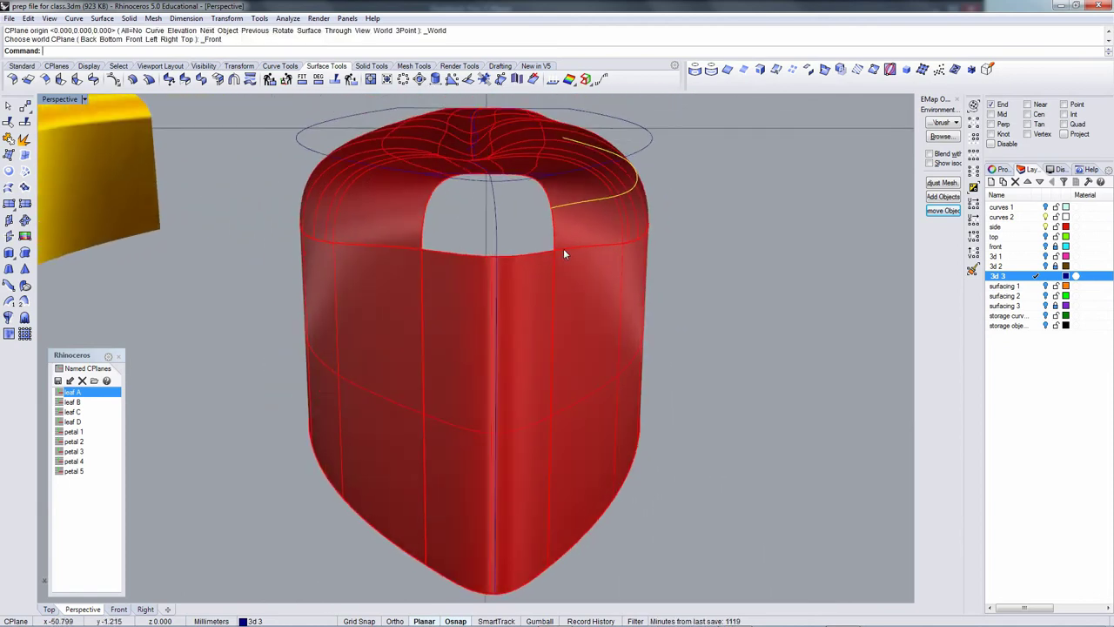
pyautogui.scroll(-2, 556, 254)
pyautogui.click(554, 264)
pyautogui.click(575, 233)
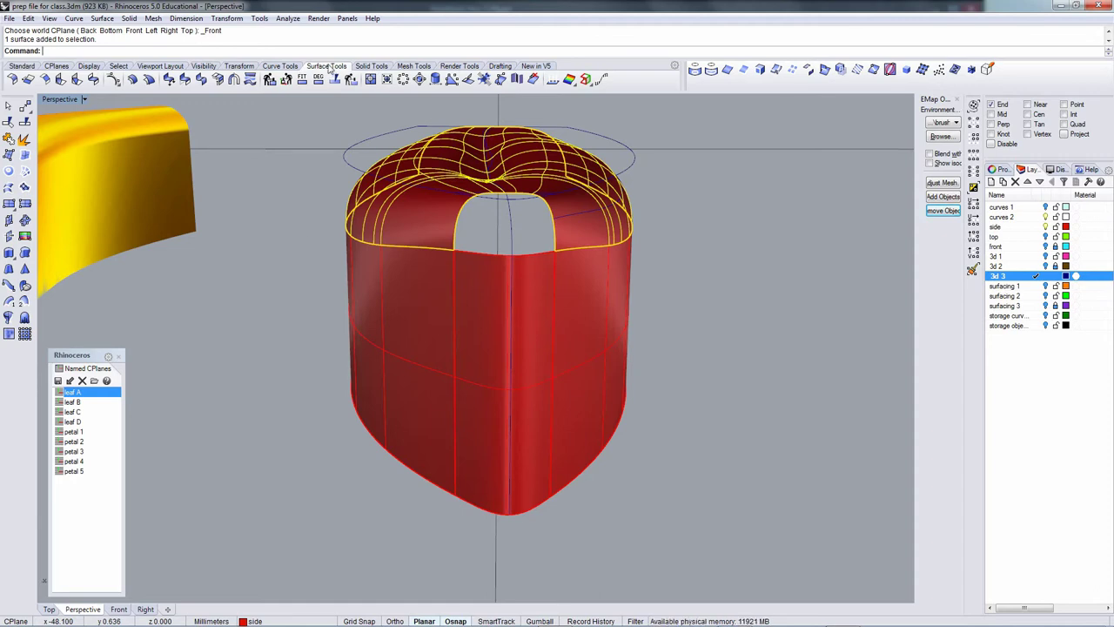
pyautogui.click(9, 236)
pyautogui.press('Return')
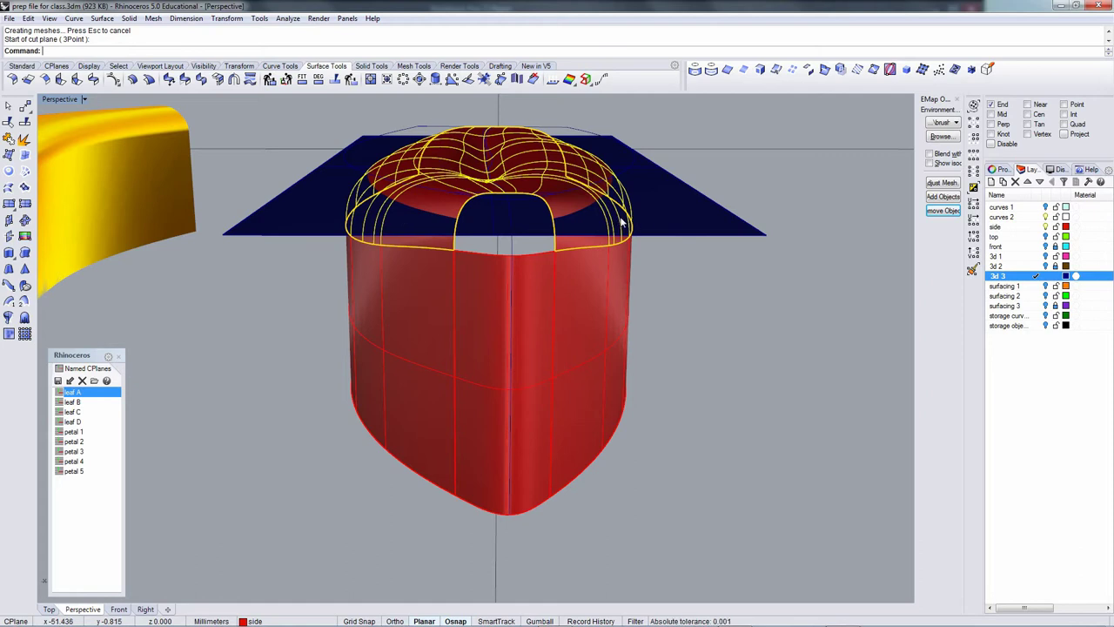
# Intersect the upper surface with the cutting plane to create section curves on both sides of the tip opening.
pyautogui.press('Escape')
pyautogui.moveTo(608, 216); pyautogui.dragTo(607, 236, button='right')
pyautogui.scroll(3, 582, 226)
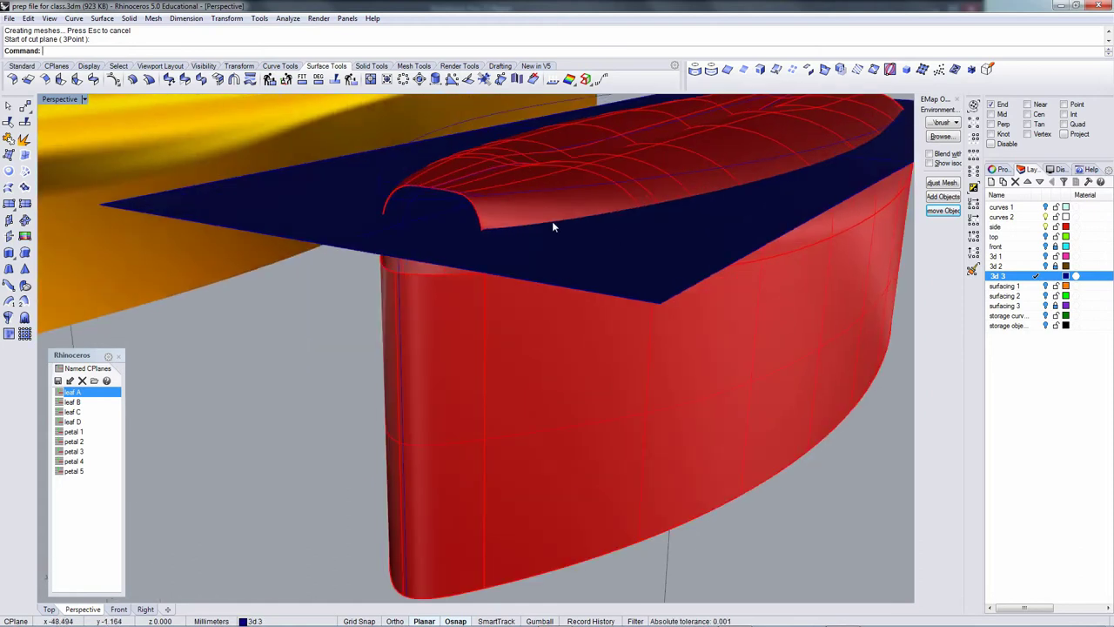
pyautogui.click(551, 221)
pyautogui.click(588, 248)
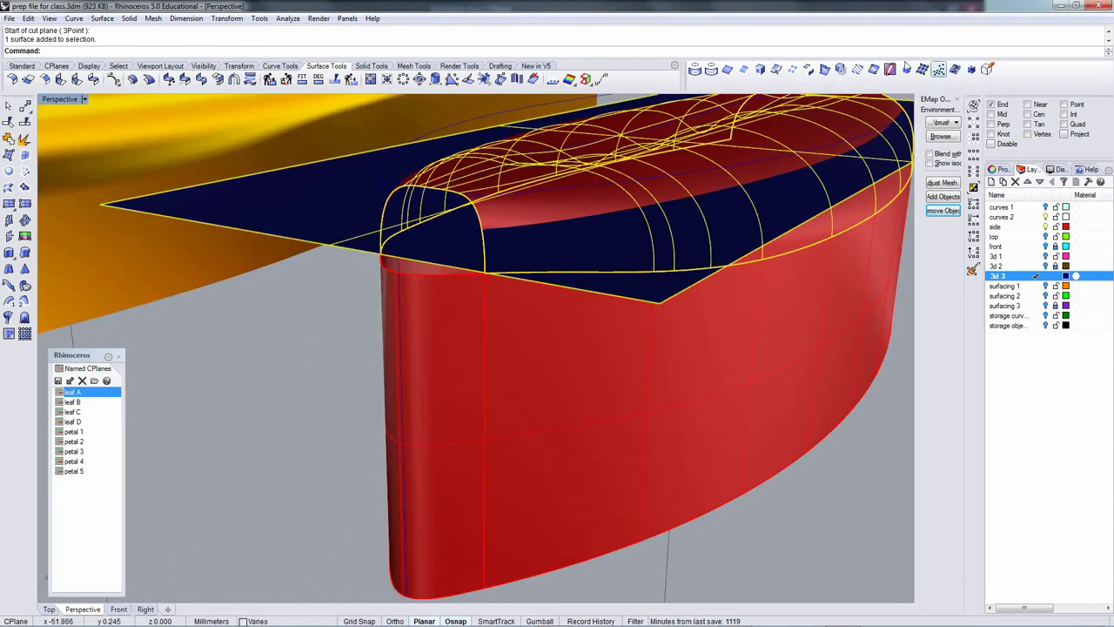
pyautogui.click(840, 69)
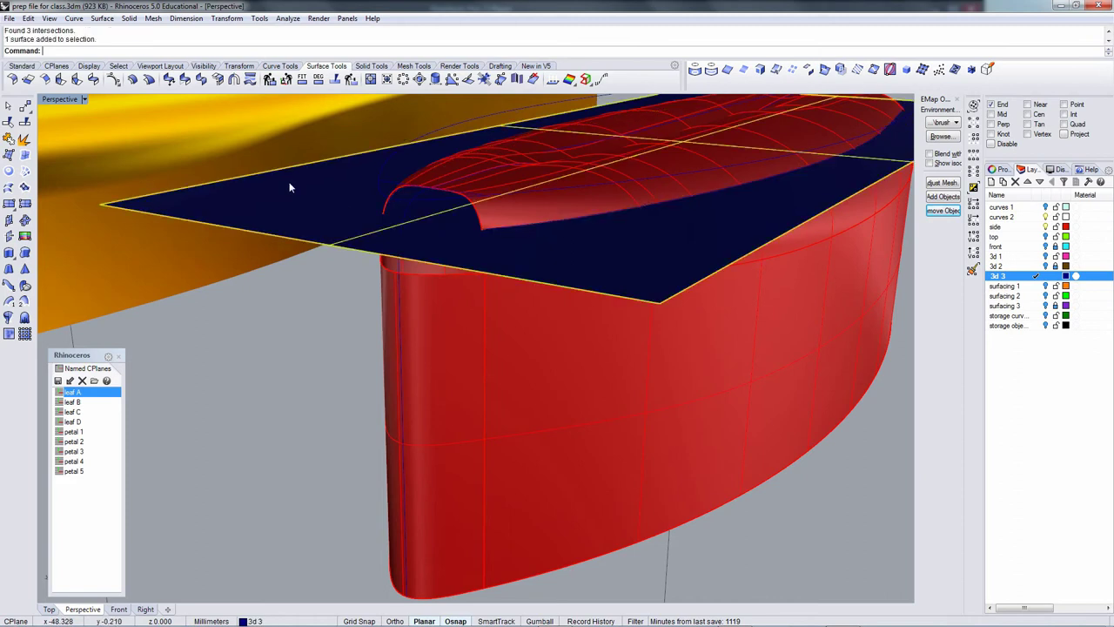
# Delete the cutting plane and a curve lying along the upper surface, and undo these deletions.
pyautogui.press('Delete')
pyautogui.click(620, 219)
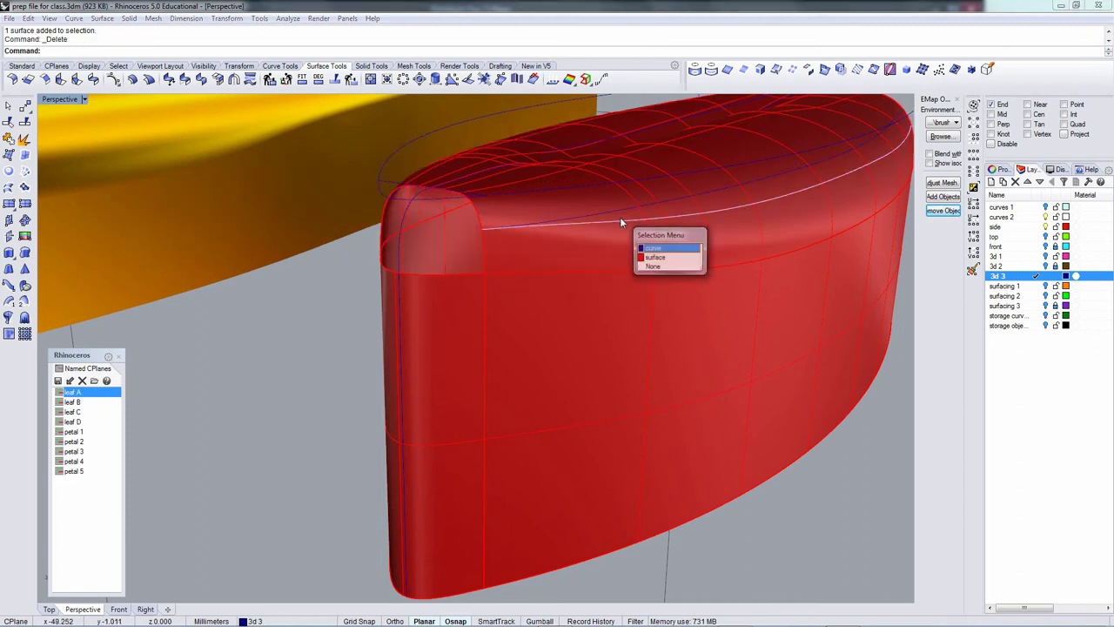
pyautogui.rightClick(620, 219)
pyautogui.press('Delete')
pyautogui.moveTo(509, 225); pyautogui.dragTo(312, 201, button='right')
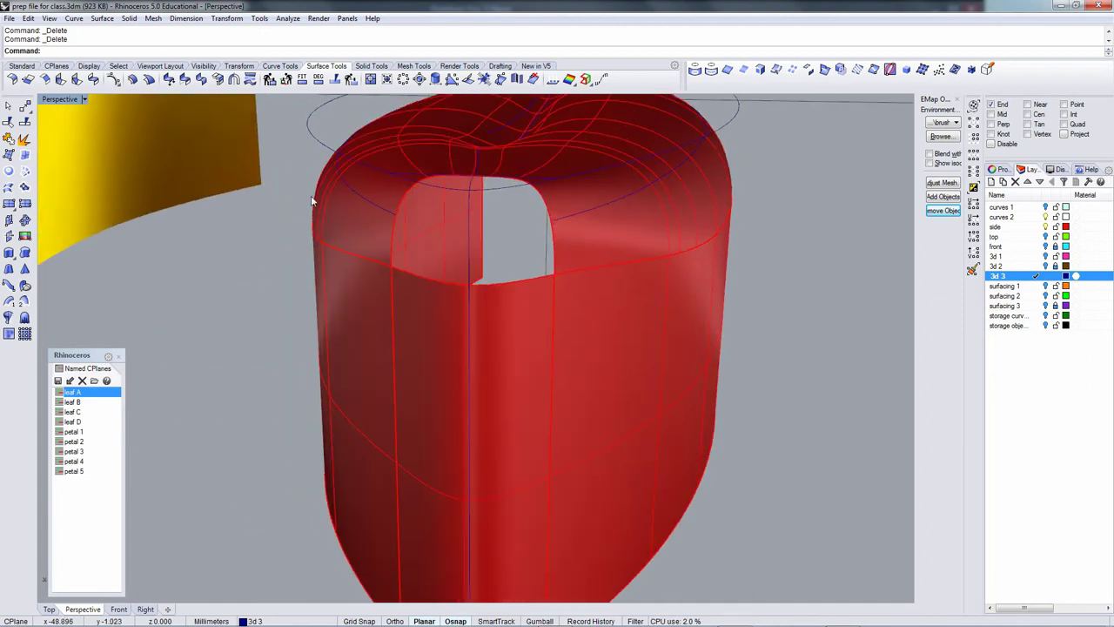
pyautogui.click(73, 19)
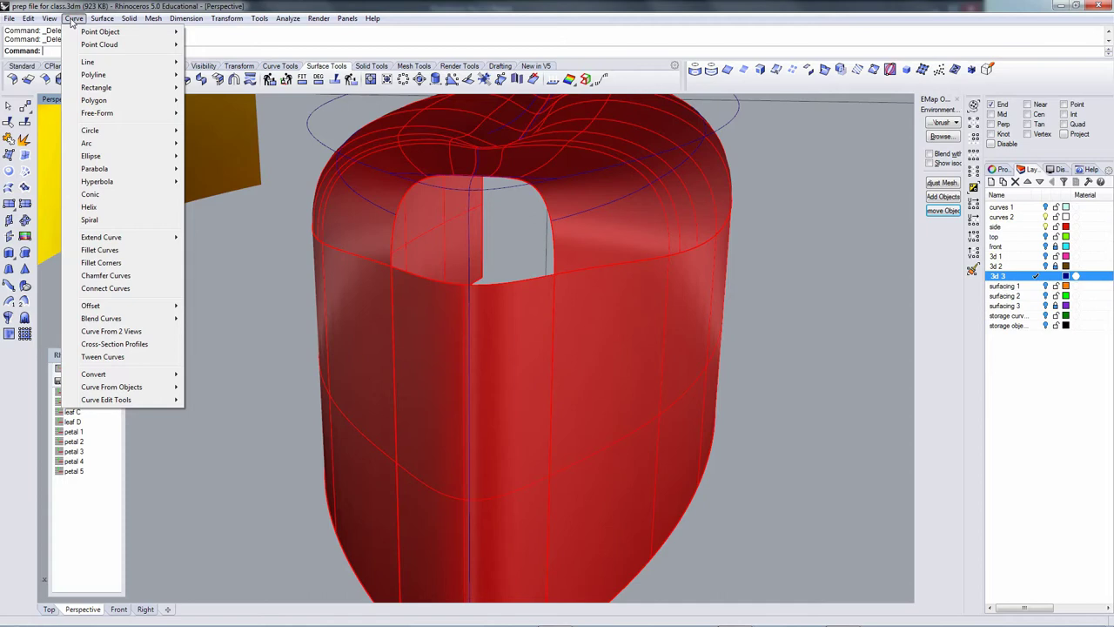
pyautogui.moveTo(645, 251); pyautogui.dragTo(445, 291, button='right')
pyautogui.hotkey('ctrl', 'z')
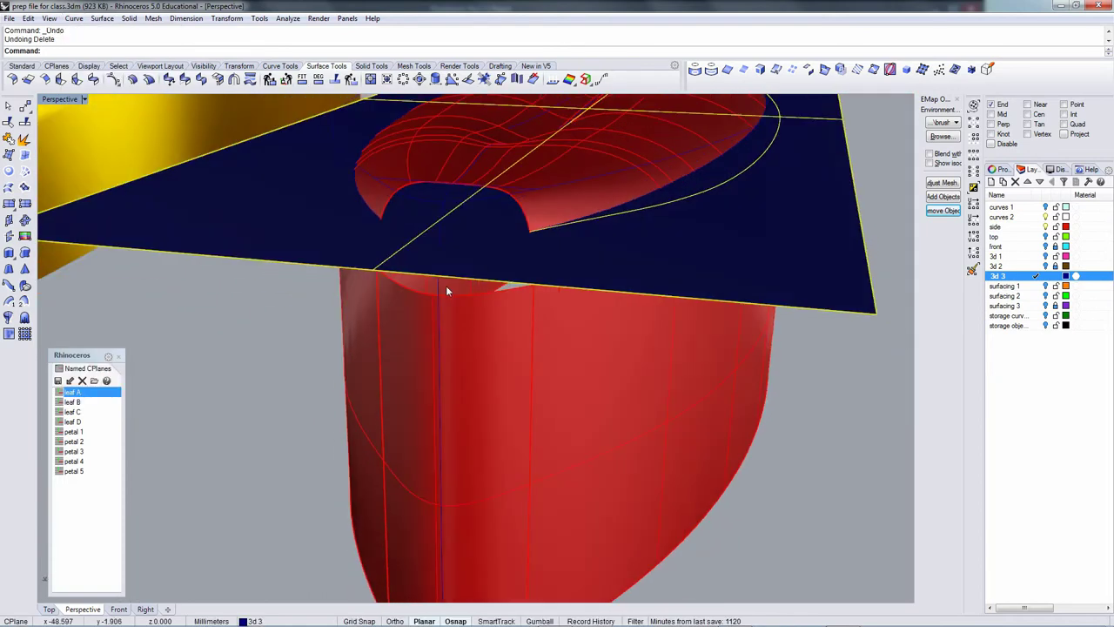
# Intersect the cutting plane with the central vertical blend curve to create a point on that curve.
pyautogui.click(439, 285)
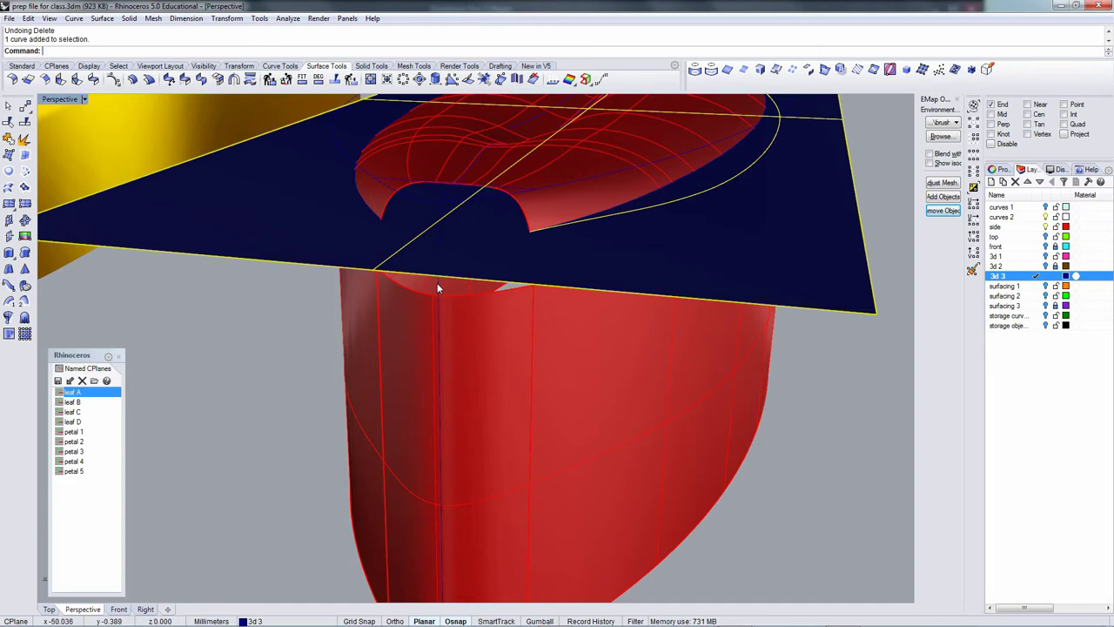
pyautogui.keyDown('ctrl'); pyautogui.click(594, 221); pyautogui.keyUp('ctrl')
pyautogui.keyDown('ctrl'); pyautogui.click(596, 218); pyautogui.keyUp('ctrl')
pyautogui.click(518, 252)
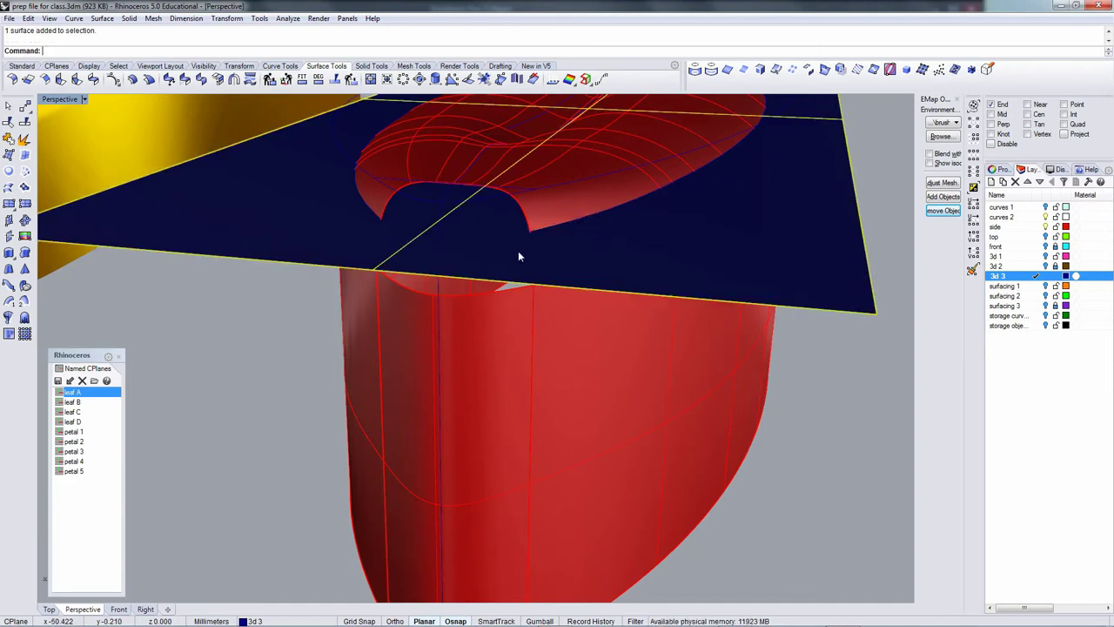
pyautogui.click(437, 283)
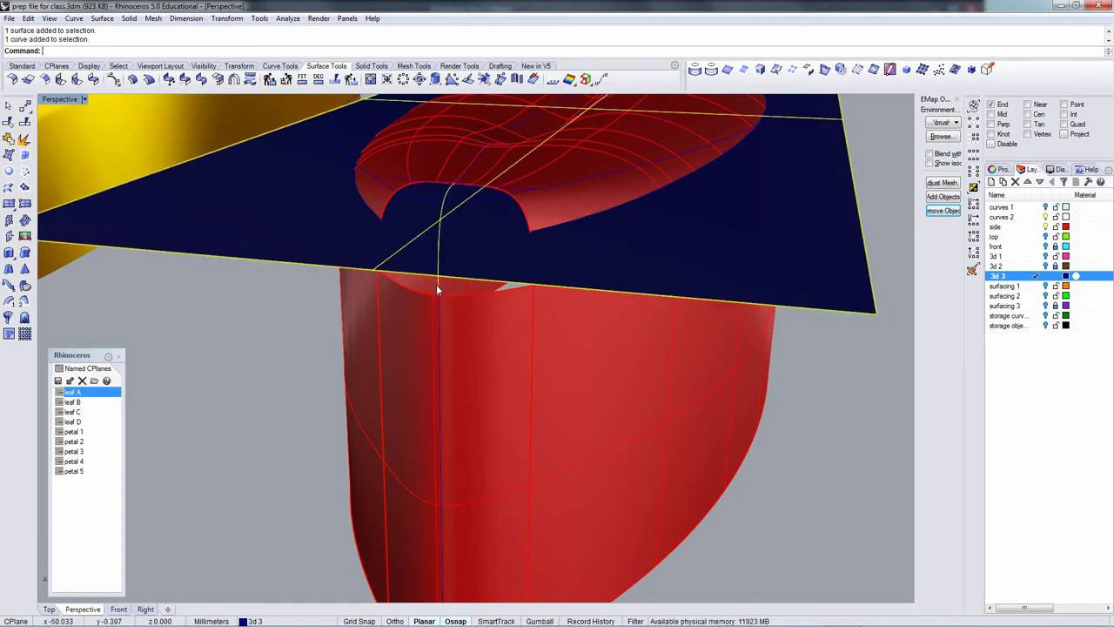
pyautogui.click(840, 69)
# Delete the cutting plane and the surplus curve along the side of the upper surface.
pyautogui.press('Delete')
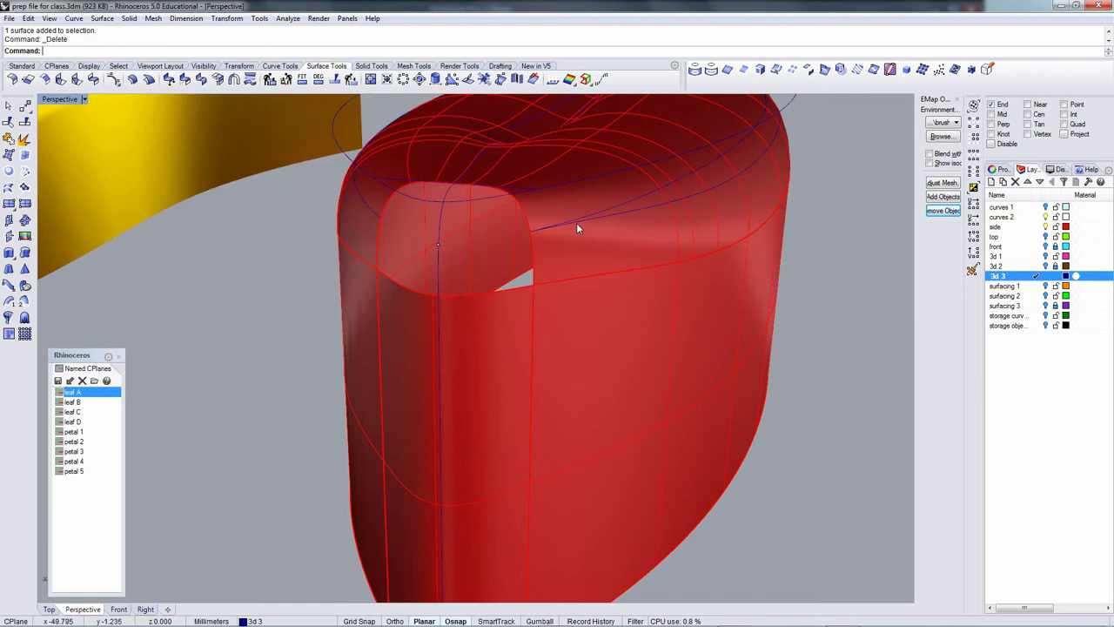
pyautogui.click(599, 221)
pyautogui.click(599, 218)
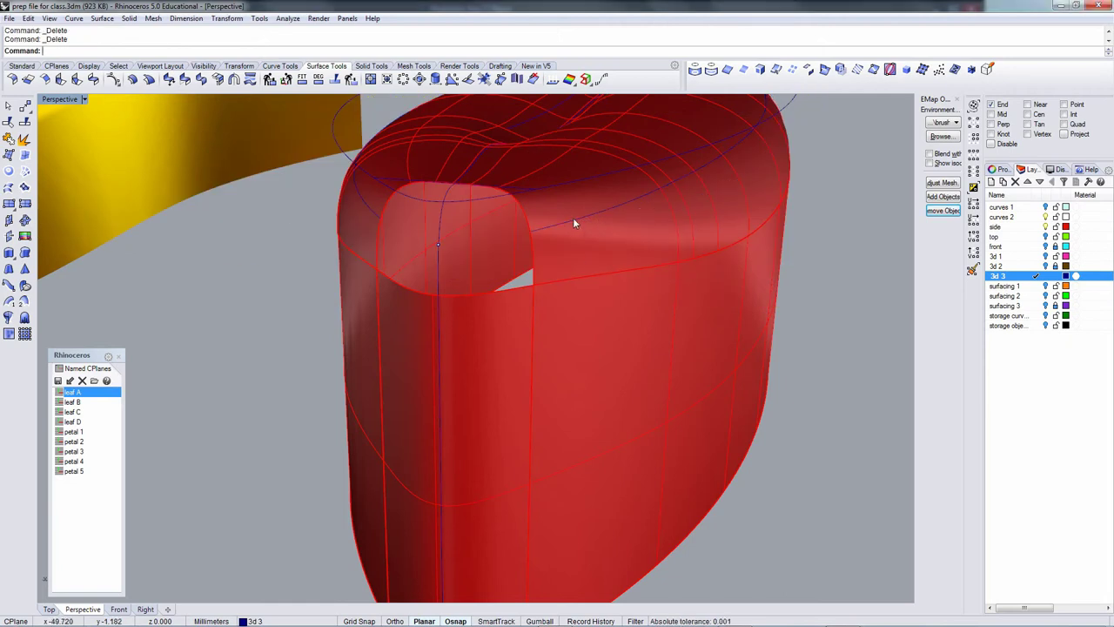
pyautogui.click(584, 243)
pyautogui.moveTo(456, 258); pyautogui.dragTo(438, 278, button='right')
pyautogui.click(118, 212)
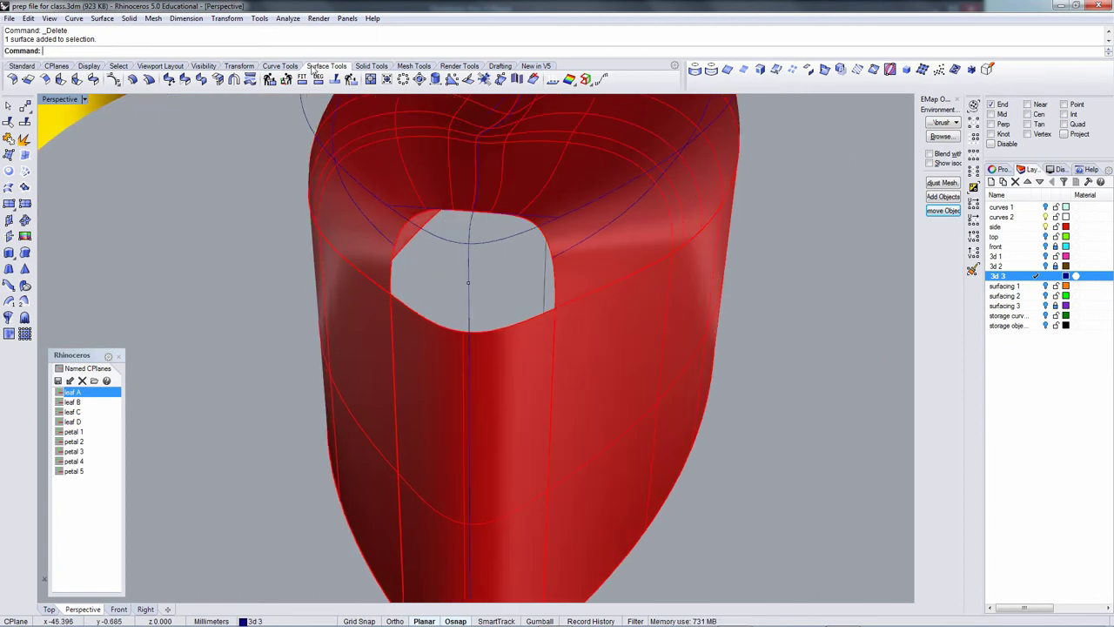
# Draw a line about 0.15 mm long from the intersection point sideways across the opening, using Point snap and Ortho.
pyautogui.click(277, 67)
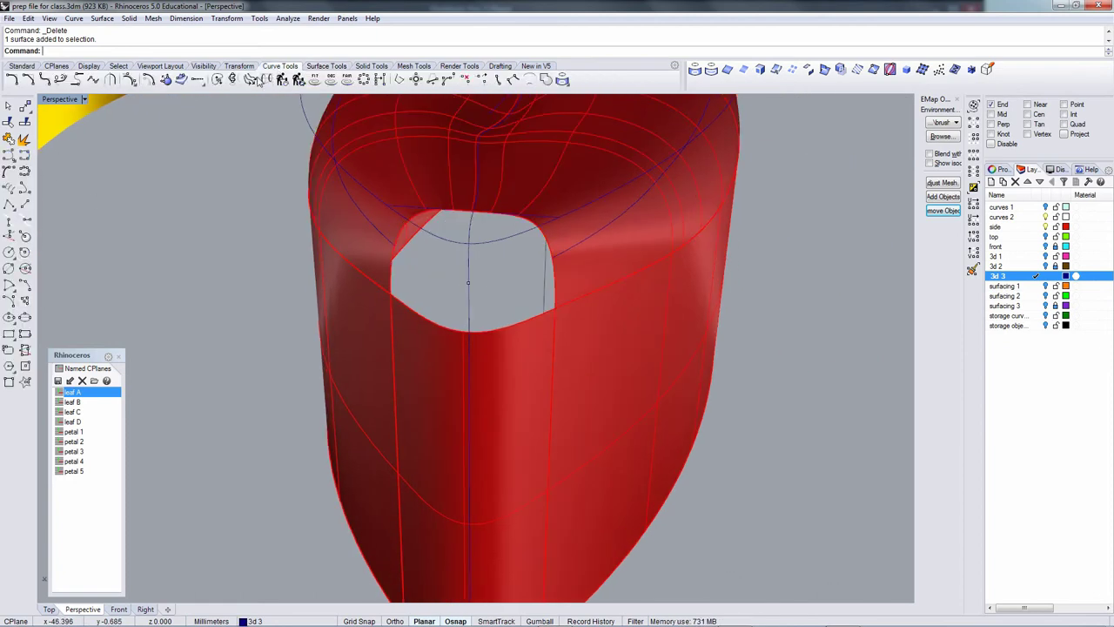
pyautogui.click(24, 204)
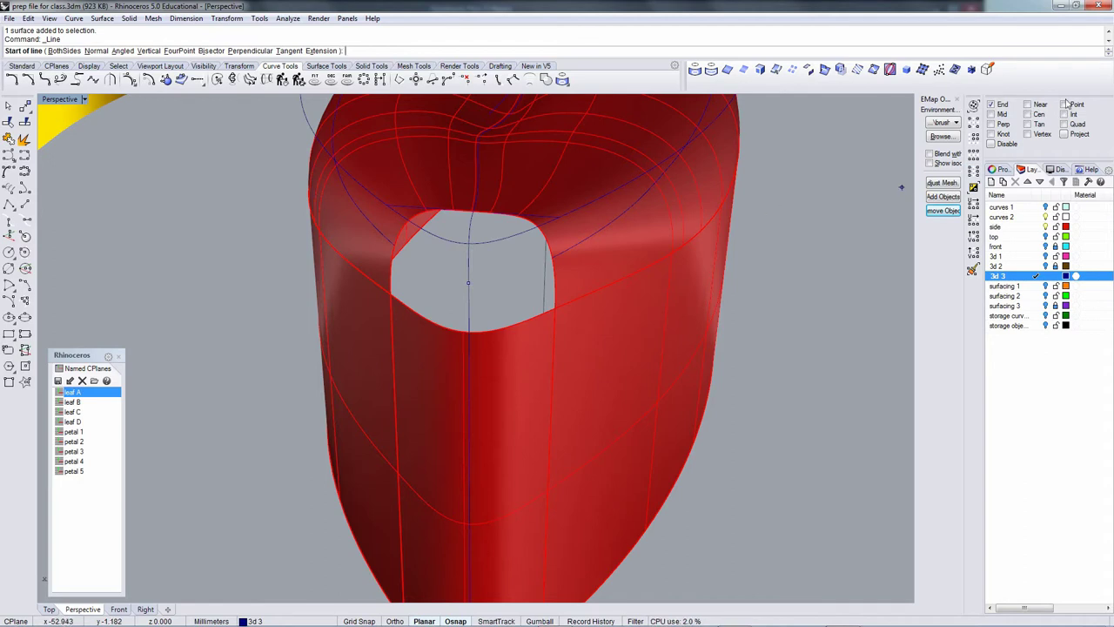
pyautogui.click(469, 281)
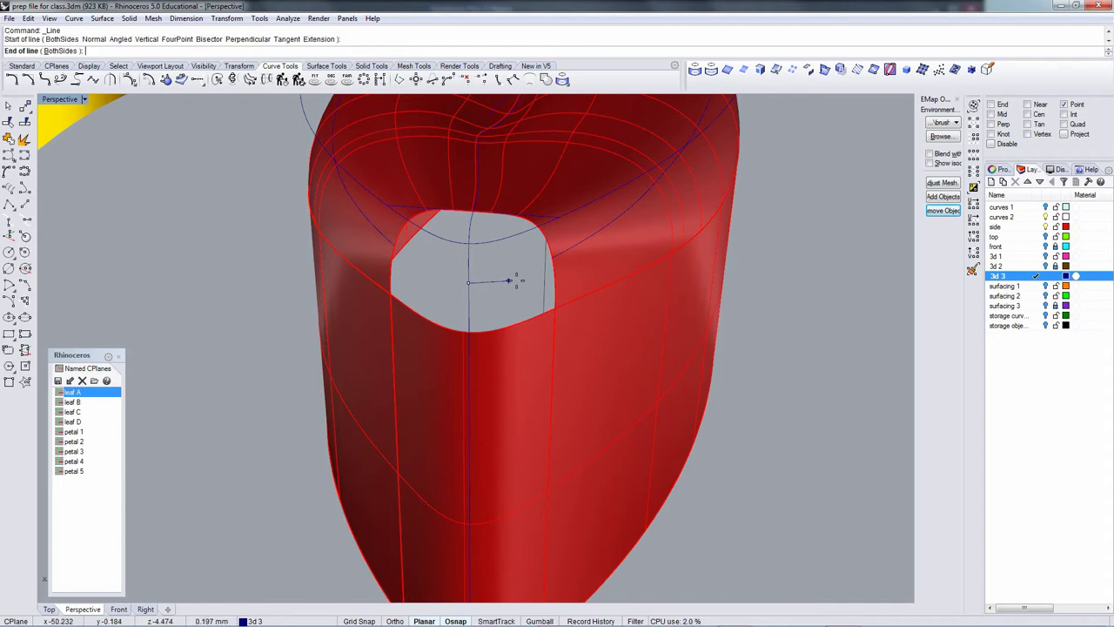
pyautogui.press('F8')
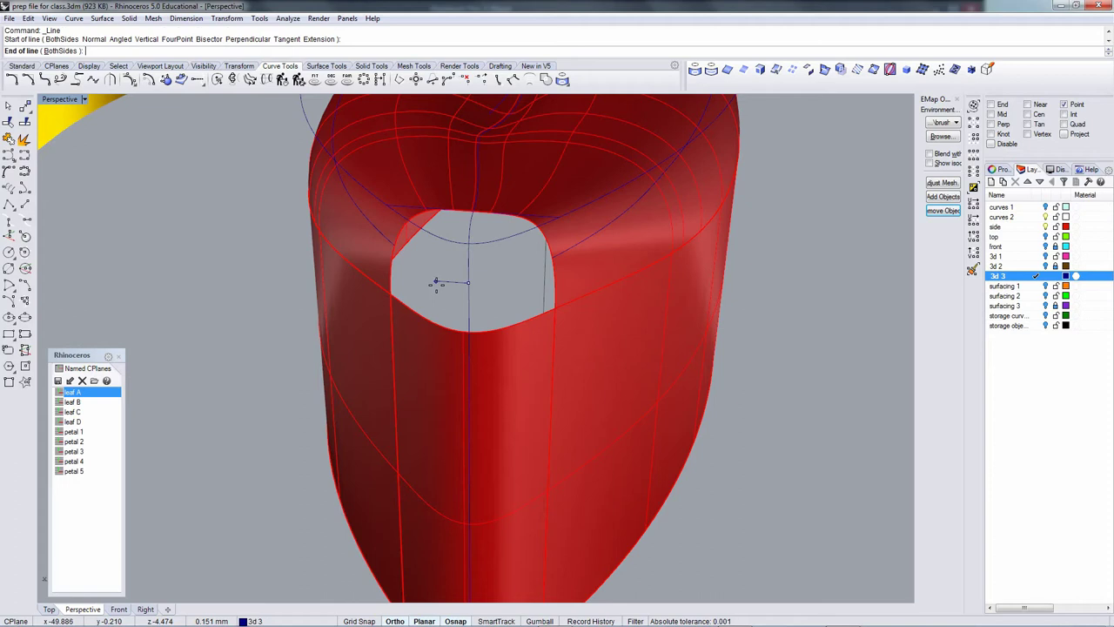
pyautogui.keyDown('shift'); pyautogui.click(437, 287); pyautogui.keyUp('shift')
# Create an adjustable curve blend with Curvature continuity from the short line to one side section curve, adjusting its handle near the line.
pyautogui.moveTo(485, 286); pyautogui.dragTo(427, 280, button='right')
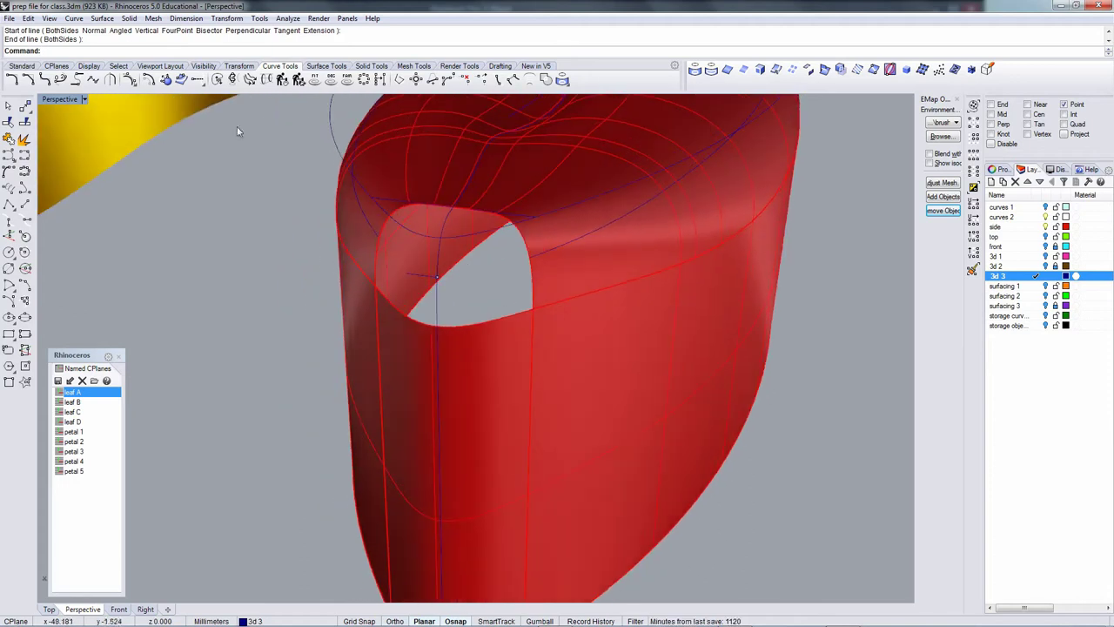
pyautogui.click(74, 18)
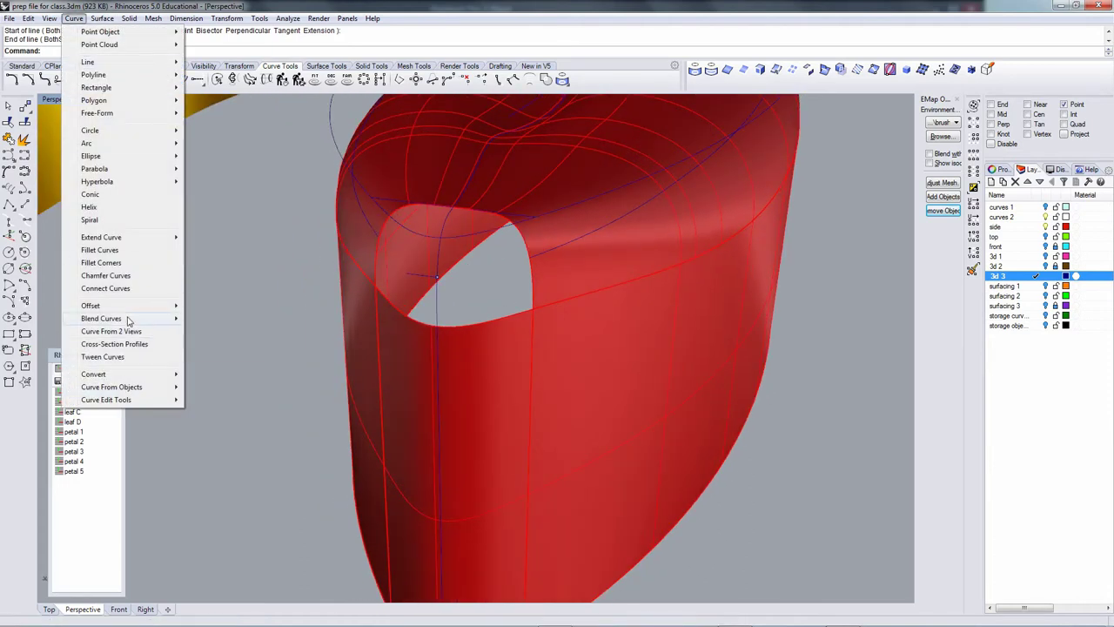
pyautogui.moveTo(128, 321)
pyautogui.click(228, 331)
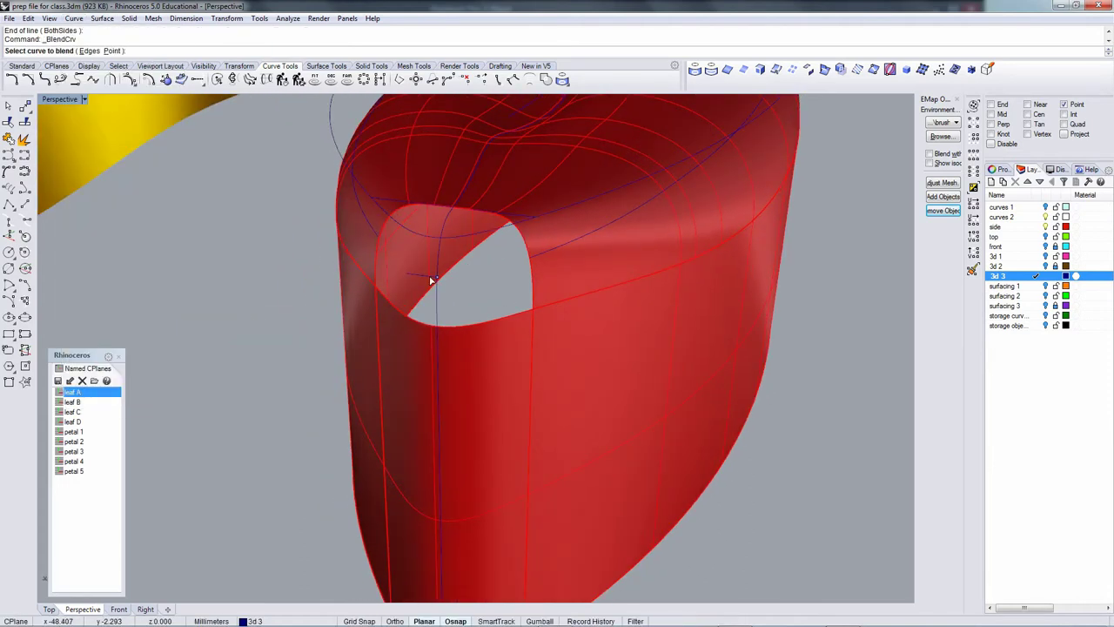
pyautogui.click(540, 259)
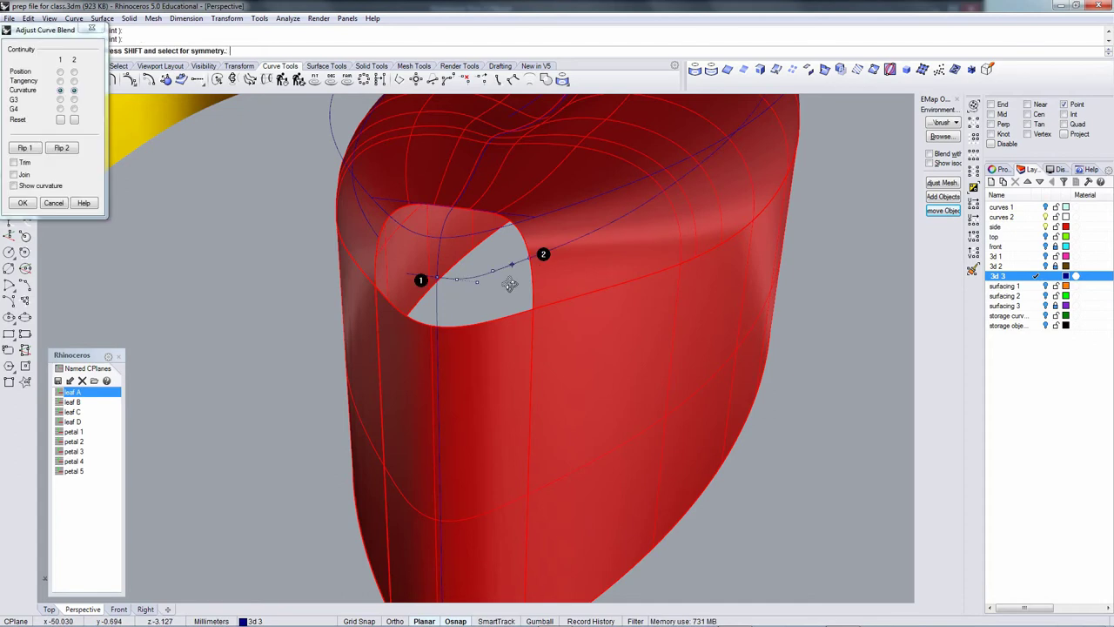
pyautogui.moveTo(510, 286); pyautogui.dragTo(416, 366, button='right')
pyautogui.click(410, 359)
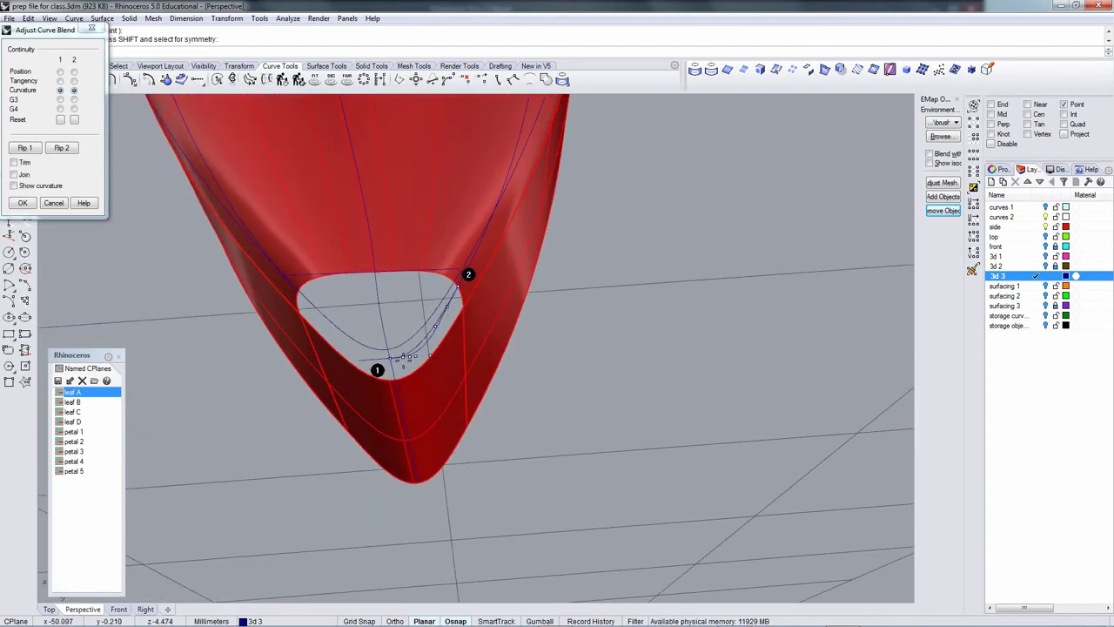
pyautogui.click(400, 361)
pyautogui.moveTo(507, 358); pyautogui.dragTo(406, 340, button='right')
pyautogui.rightClick(563, 322)
# Create a second Curvature blend from the central point to the opposite side section curve, adjusting its handle near the center.
pyautogui.rightClick(455, 318)
pyautogui.click(456, 321)
pyautogui.click(316, 310)
pyautogui.moveTo(422, 360); pyautogui.dragTo(431, 358)
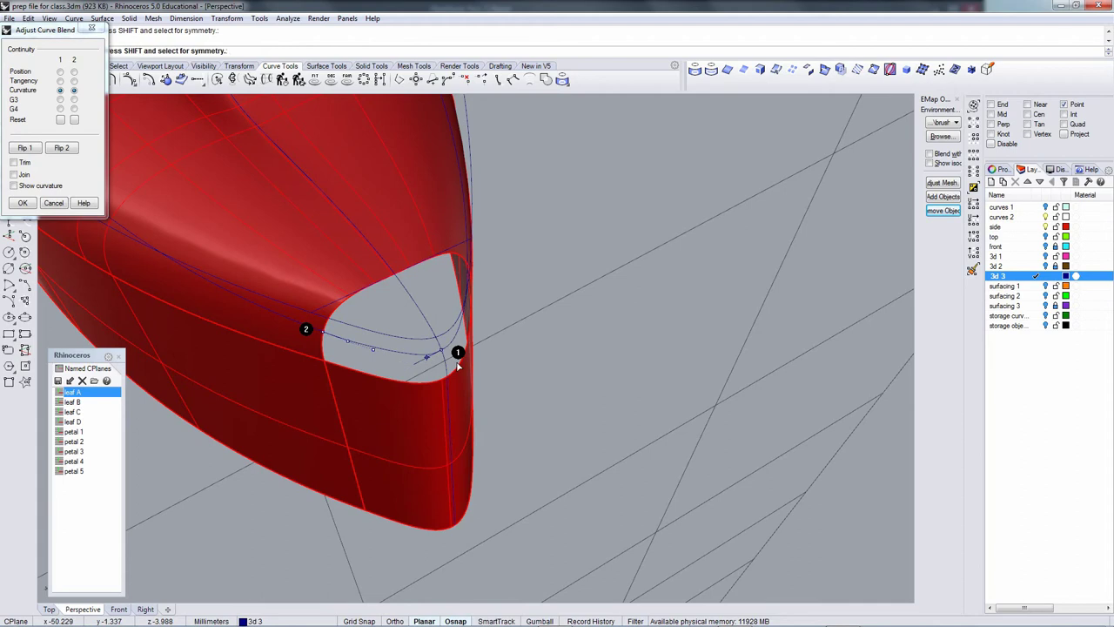
pyautogui.moveTo(433, 357); pyautogui.dragTo(425, 305, button='right')
pyautogui.rightClick(464, 342)
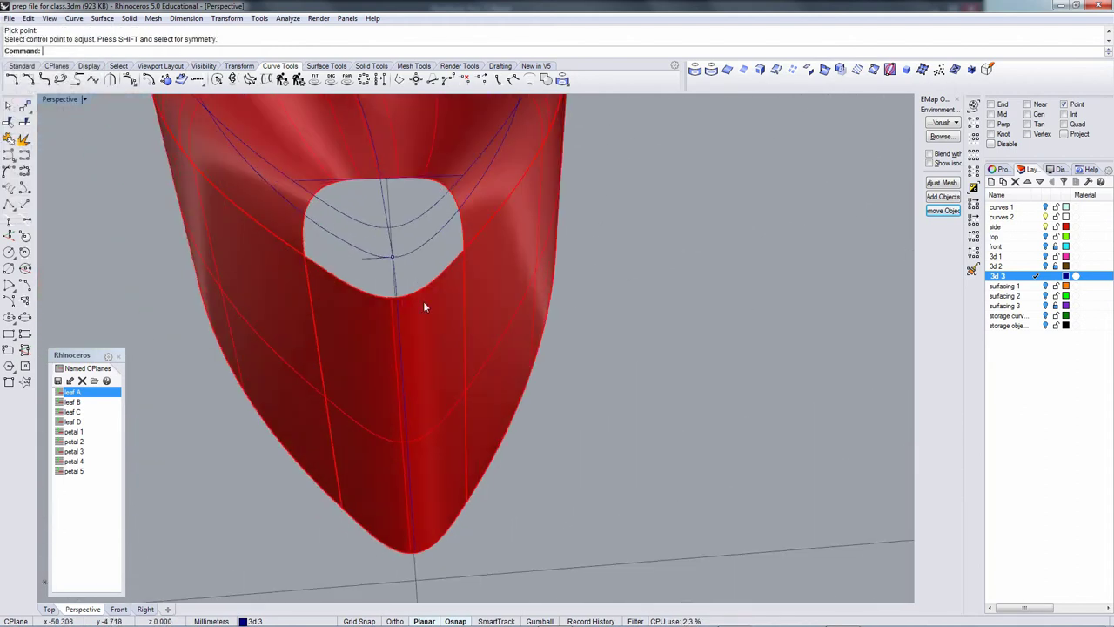
# Join the two blend curves into one curve across the opening and delete the short helper line.
pyautogui.click(423, 249)
pyautogui.click(368, 250)
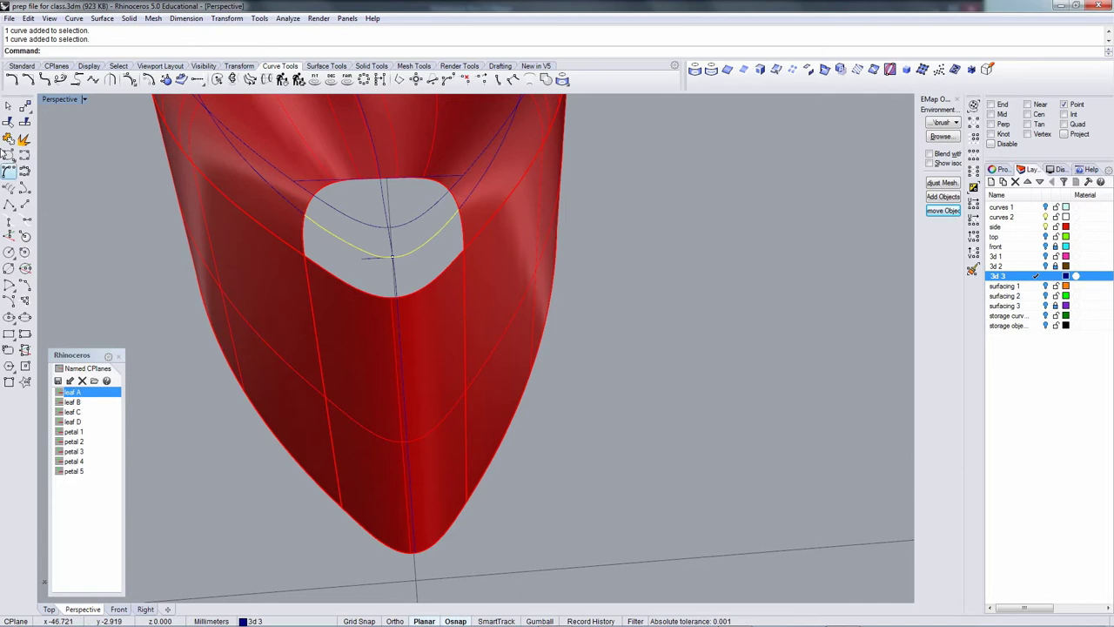
pyautogui.click(8, 140)
pyautogui.click(368, 264)
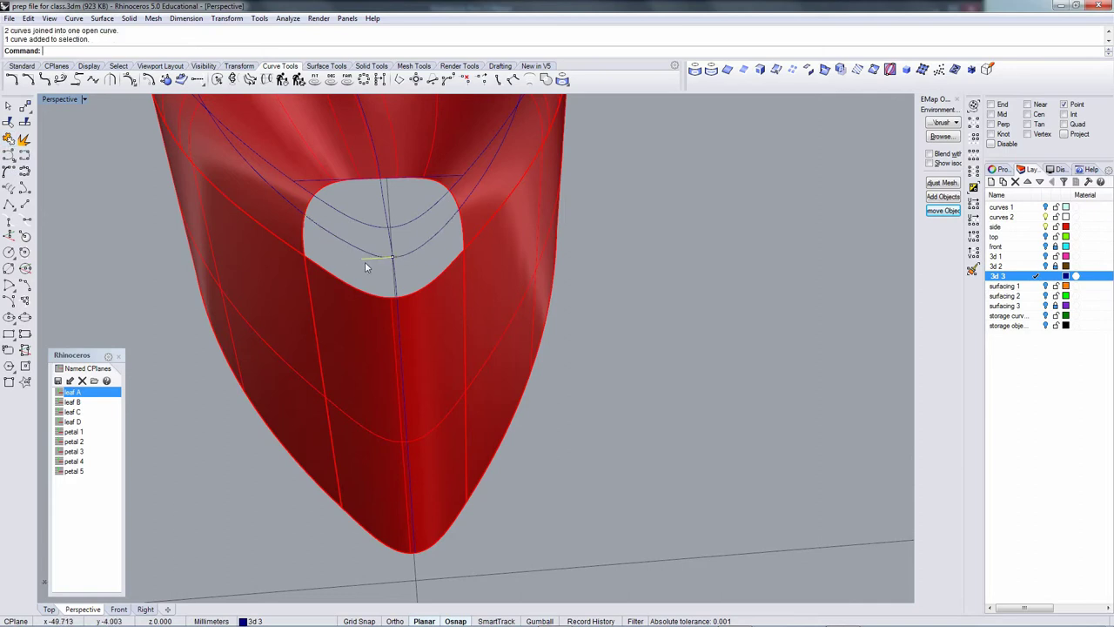
pyautogui.press('Delete')
# Split the upper surface's opening edge at both ends of the joined blend curve, using End snap.
pyautogui.moveTo(429, 254); pyautogui.dragTo(411, 288, button='right')
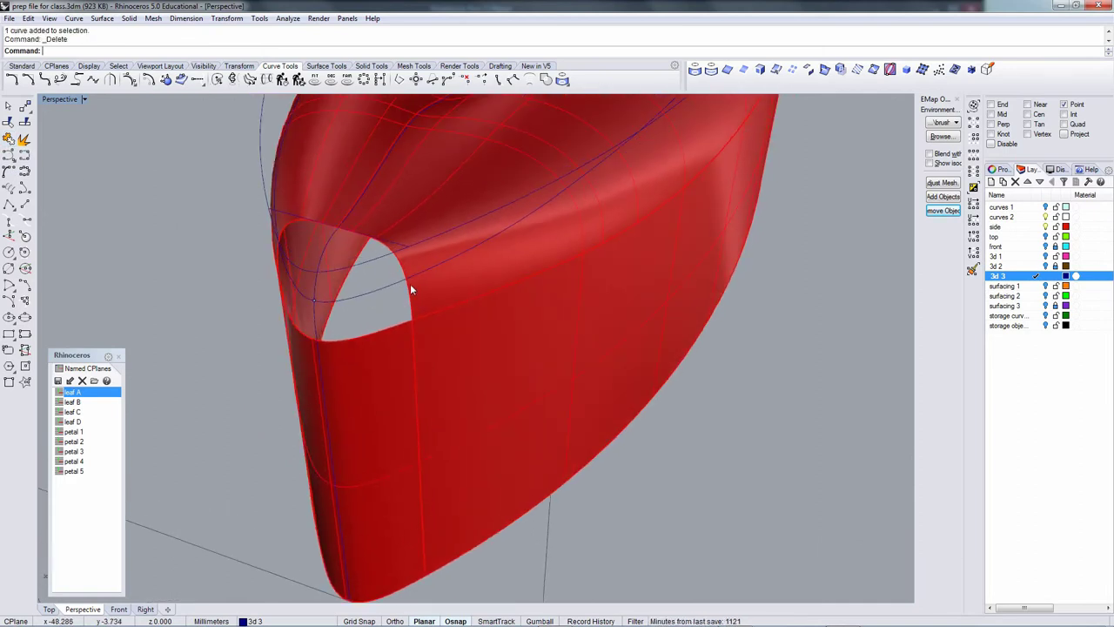
pyautogui.rightClick(432, 58)
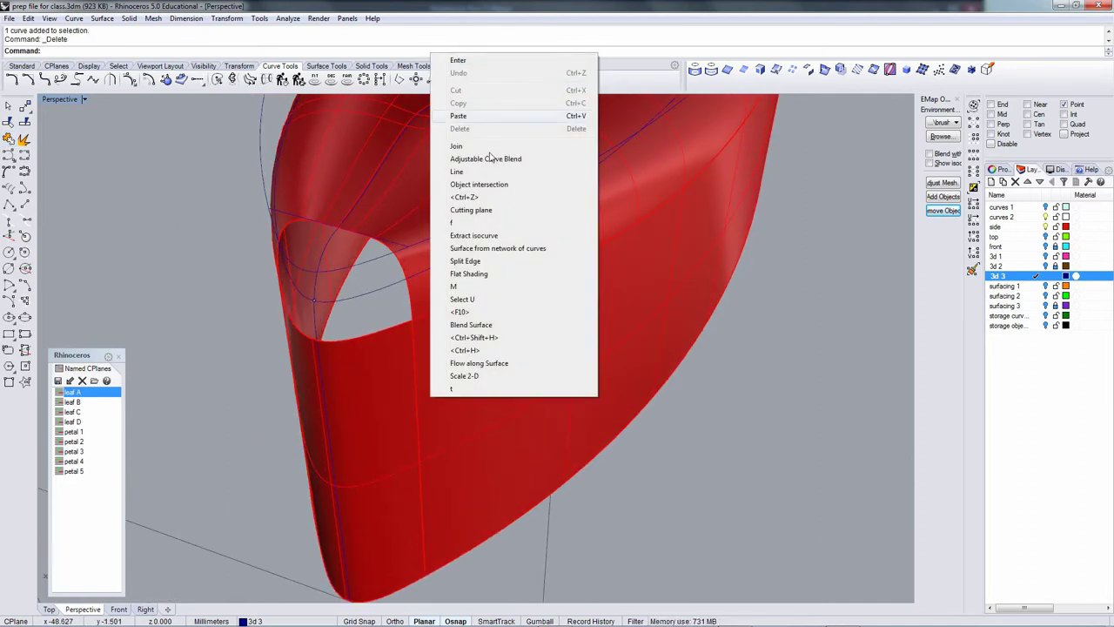
pyautogui.click(470, 261)
pyautogui.click(409, 308)
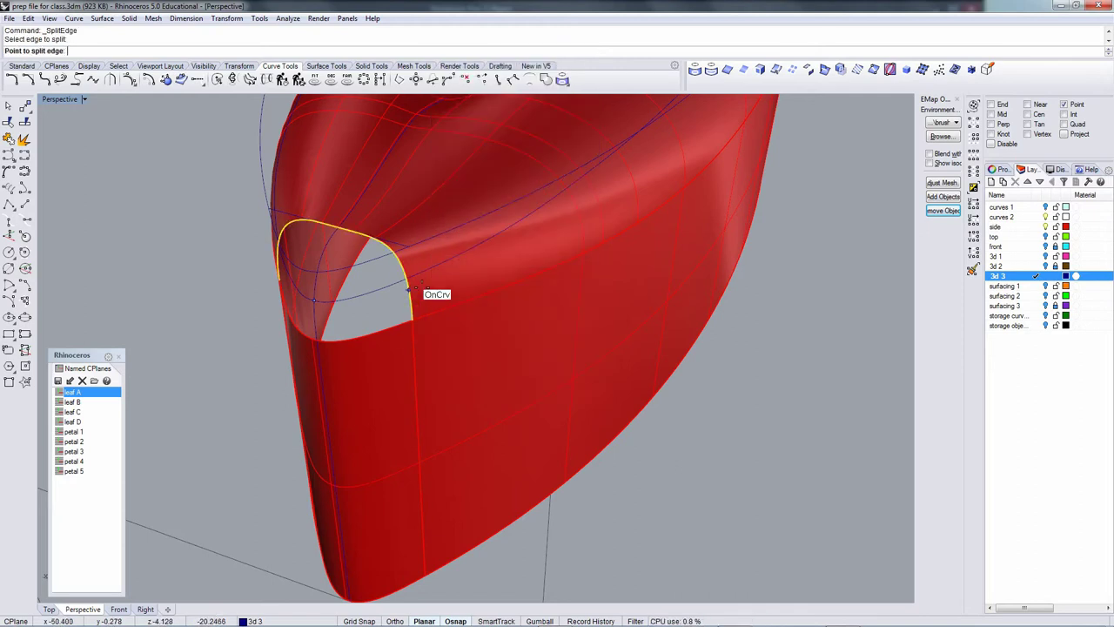
pyautogui.rightClick(991, 105)
pyautogui.click(405, 278)
pyautogui.moveTo(338, 280); pyautogui.dragTo(474, 283, button='right')
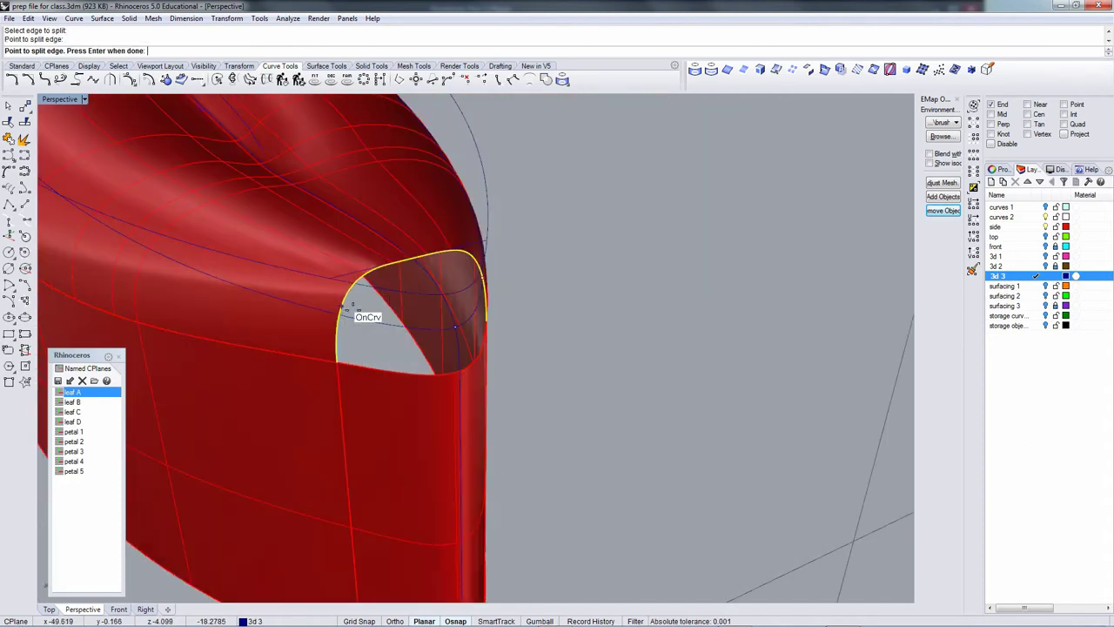
pyautogui.click(340, 316)
pyautogui.rightClick(343, 320)
pyautogui.moveTo(359, 345)
pyautogui.mouseDown(button='right')
pyautogui.moveTo(357, 316)
pyautogui.moveTo(357, 331)
pyautogui.mouseUp(button='right')
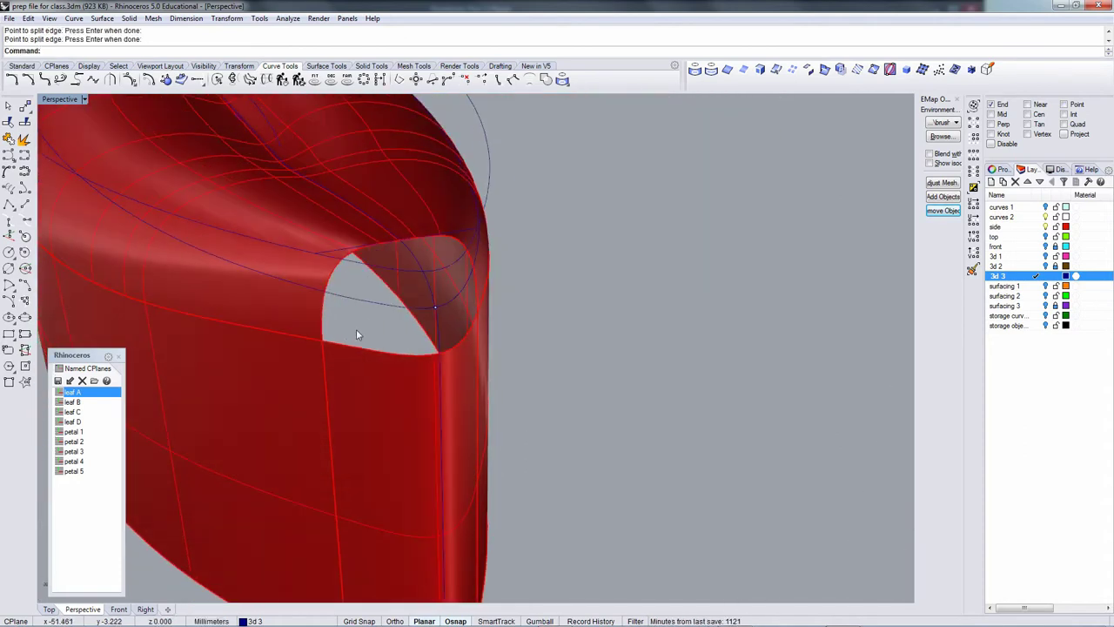
# Split the central vertical curve with the joined blend curve and check the lower segment by selecting it.
pyautogui.click(438, 332)
pyautogui.click(488, 358)
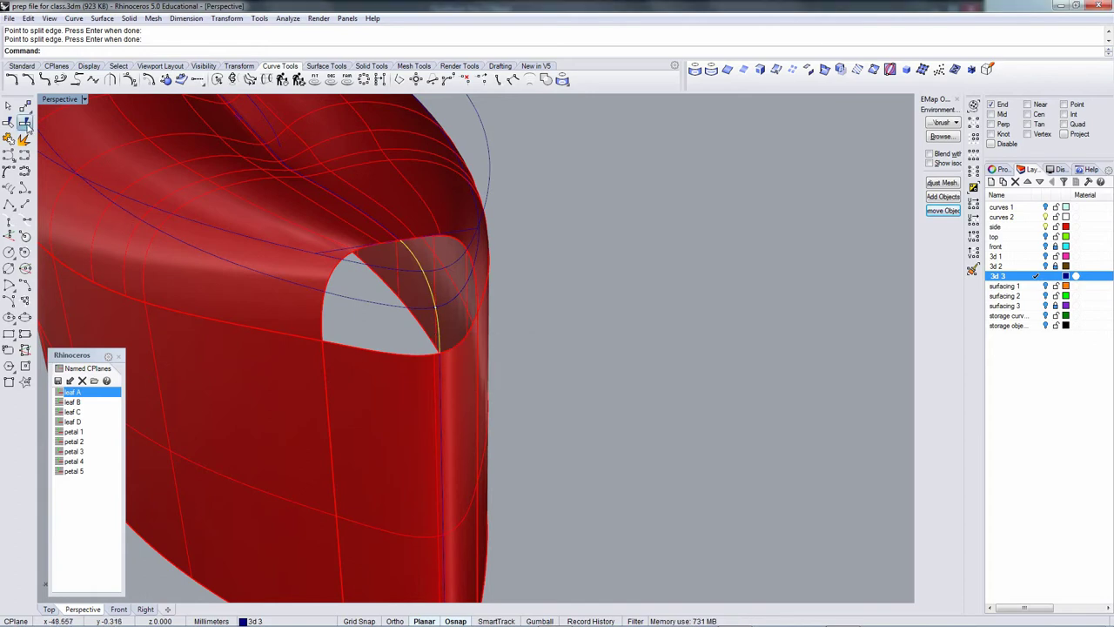
pyautogui.click(24, 122)
pyautogui.click(387, 306)
pyautogui.press('Return')
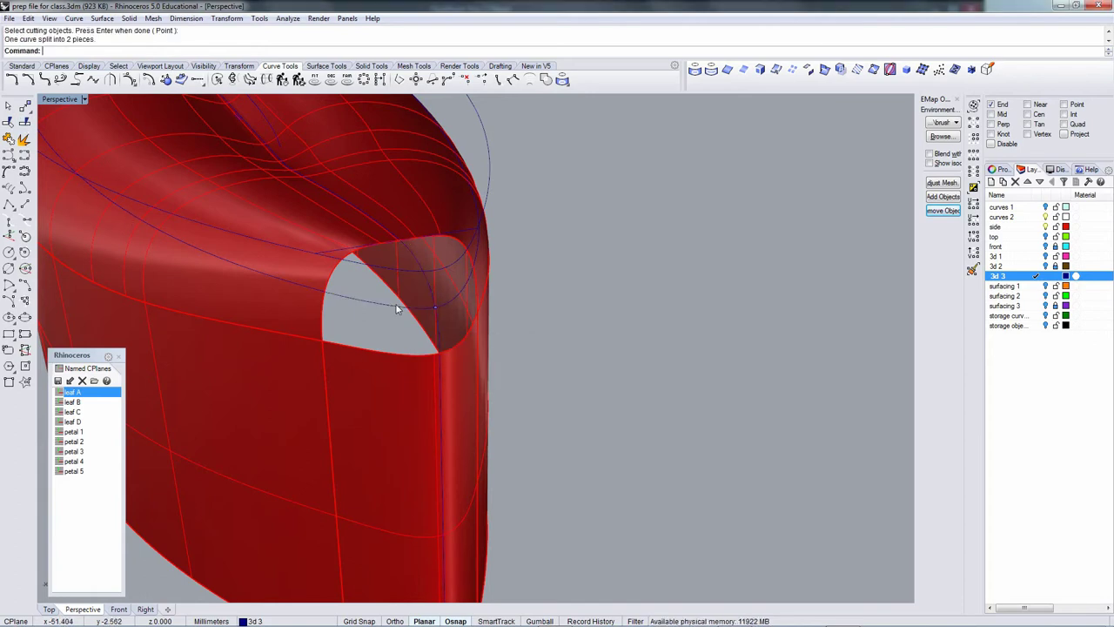
pyautogui.click(435, 316)
pyautogui.press('Escape')
pyautogui.click(436, 330)
pyautogui.click(440, 328)
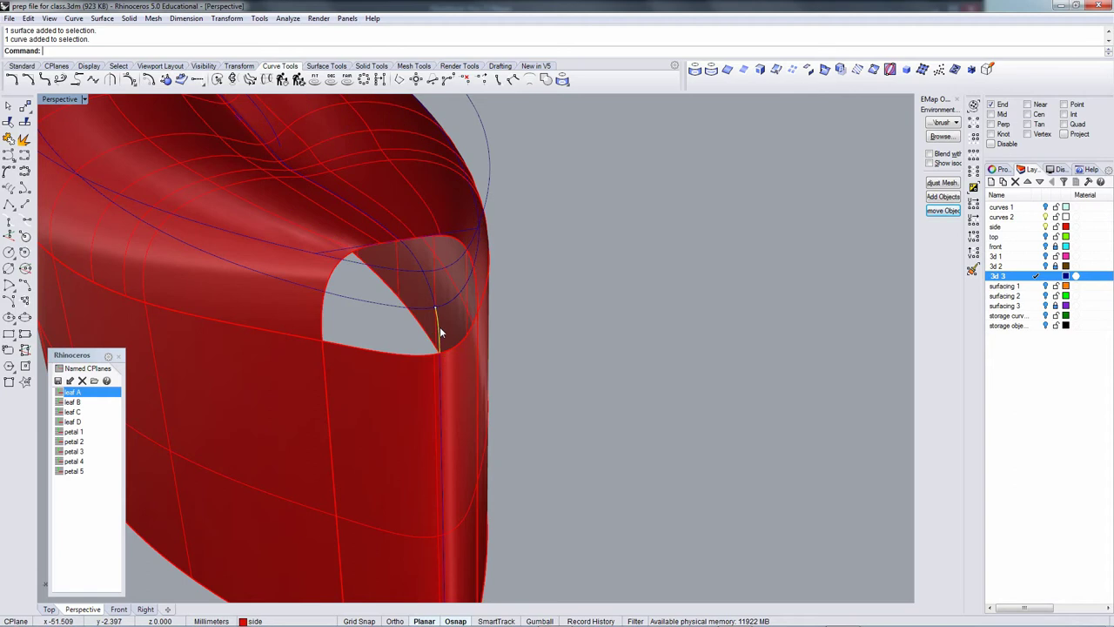
pyautogui.press('Escape')
pyautogui.moveTo(497, 319); pyautogui.dragTo(580, 301, button='right')
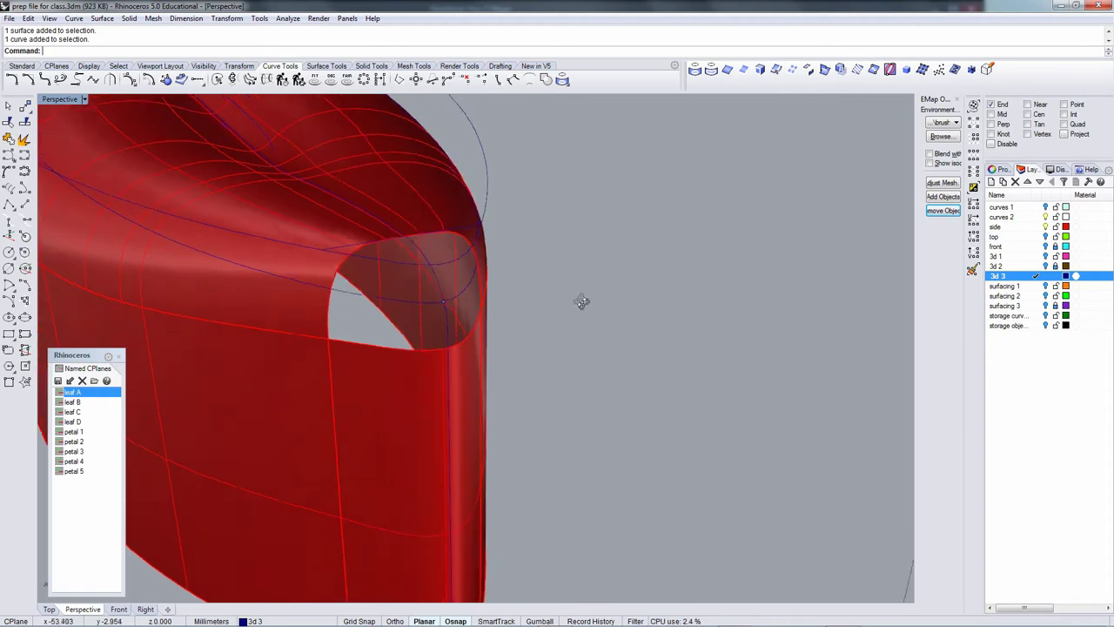
# Fill the opening's lower part with a network surface through the joined blend curve, central segment and edges, using Tangency at the surface edges.
pyautogui.click(327, 66)
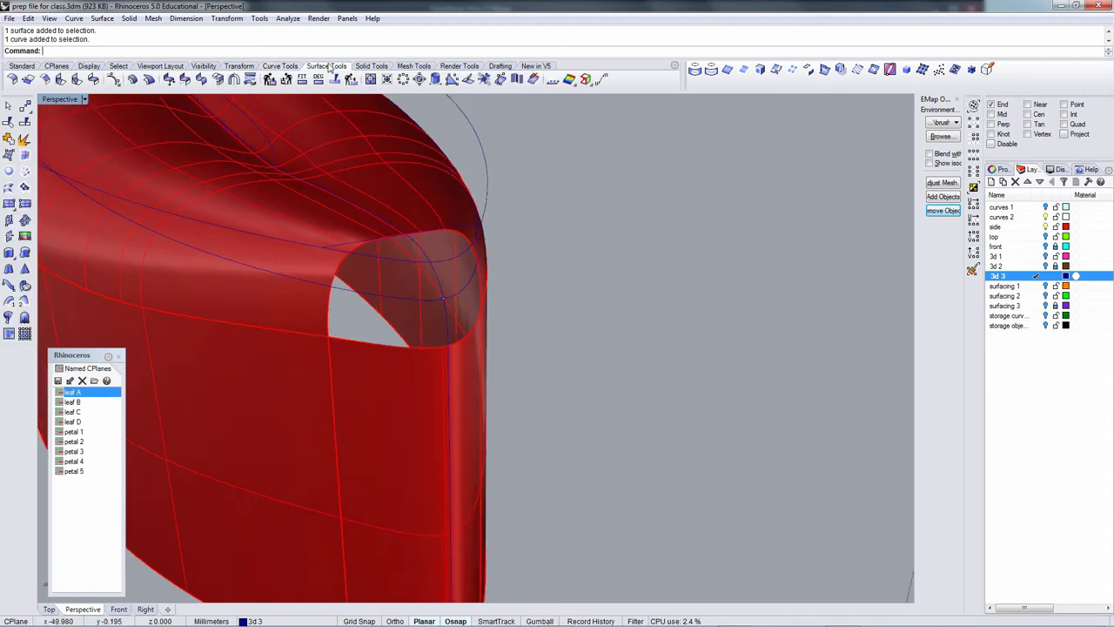
pyautogui.click(27, 172)
pyautogui.click(376, 347)
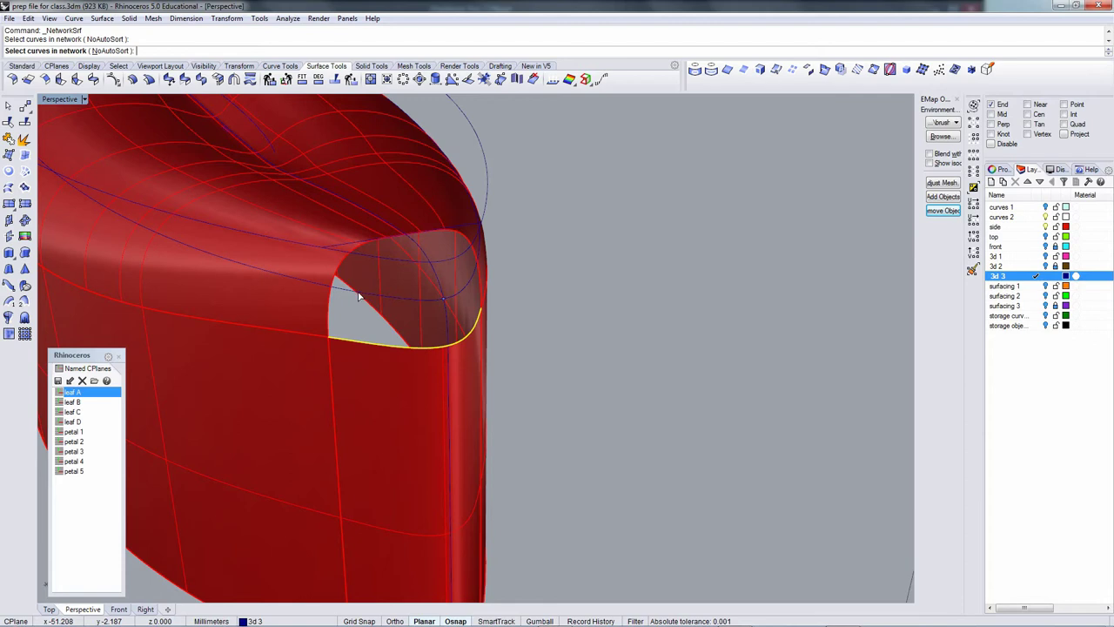
pyautogui.click(358, 297)
pyautogui.click(387, 318)
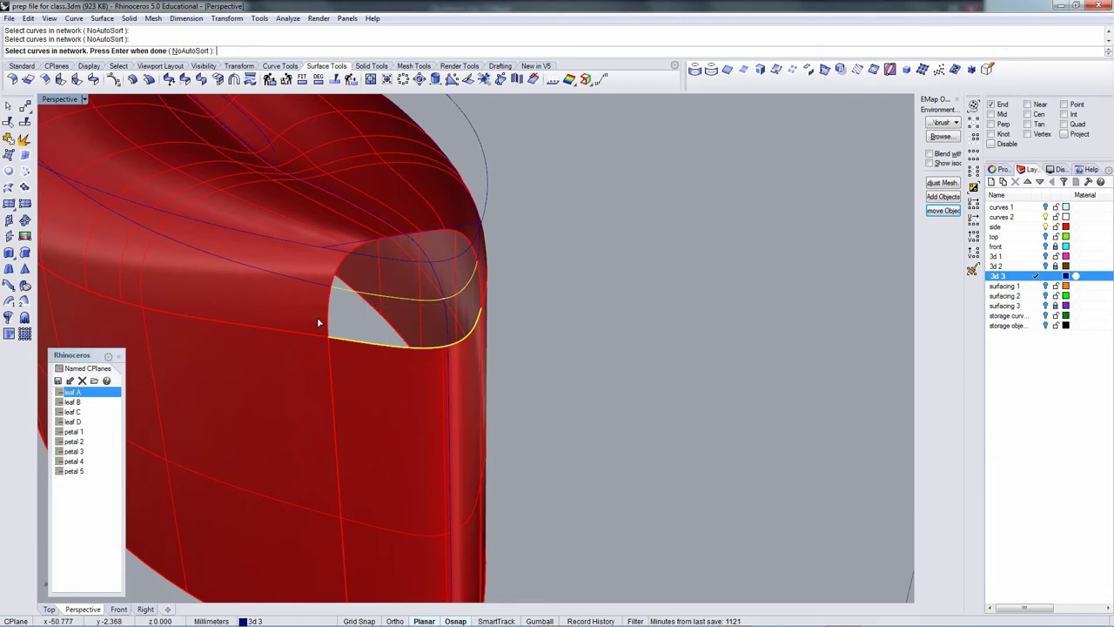
pyautogui.click(329, 324)
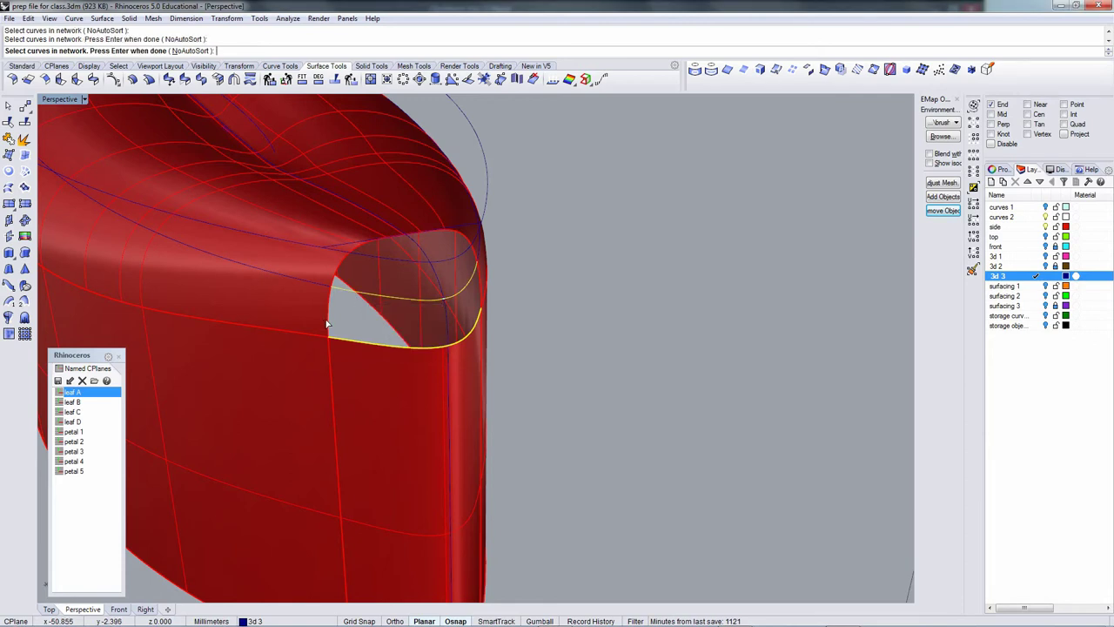
pyautogui.click(449, 333)
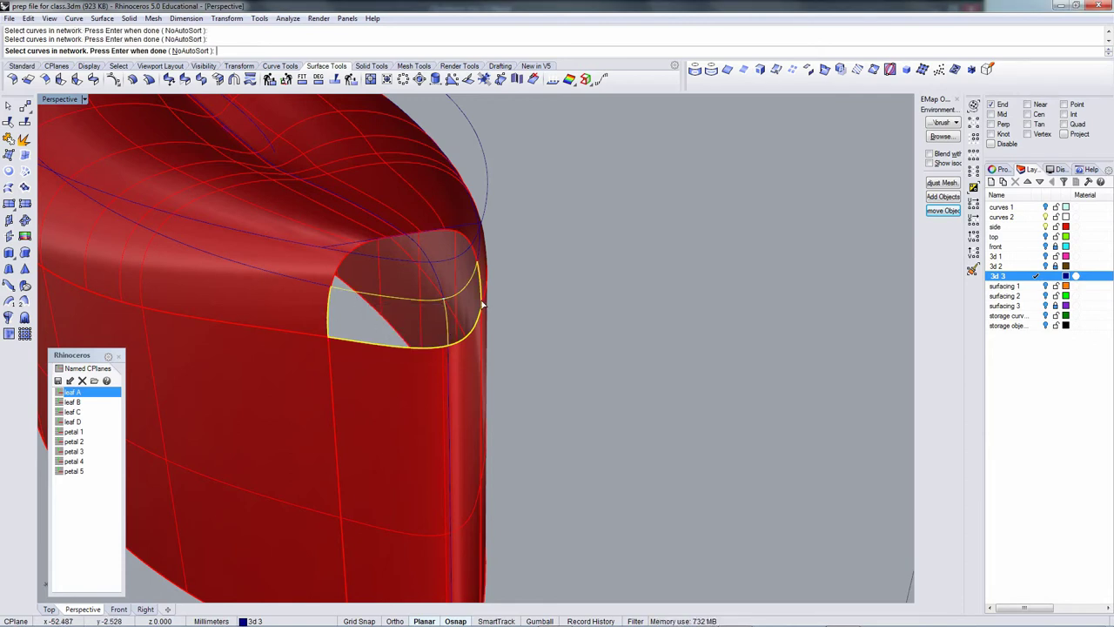
pyautogui.press('Return')
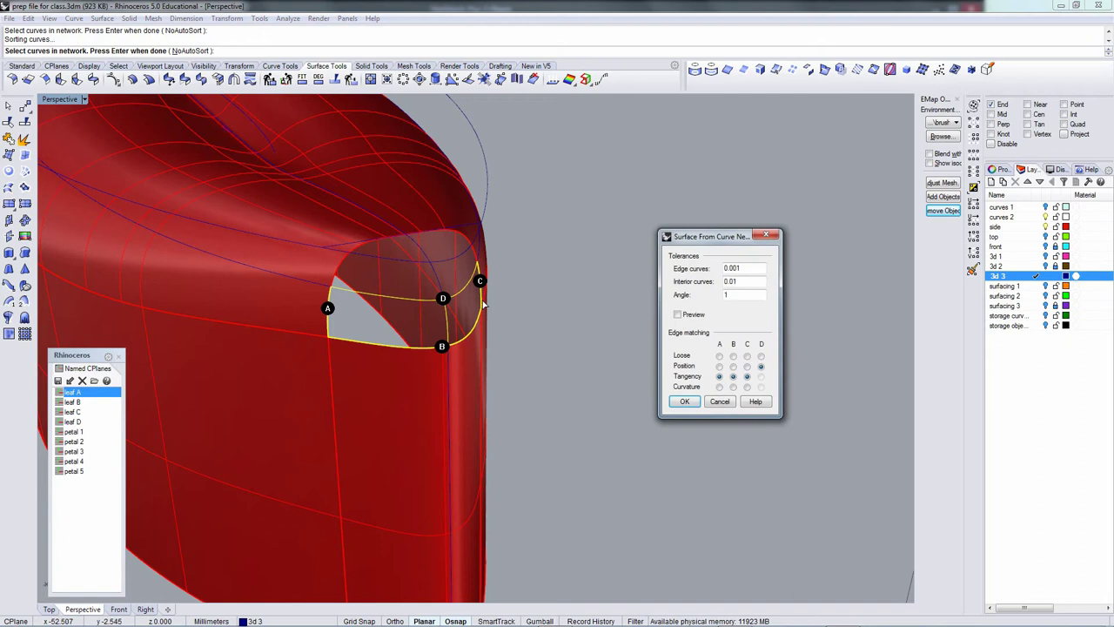
pyautogui.click(683, 401)
pyautogui.moveTo(679, 398); pyautogui.dragTo(600, 383, button='right')
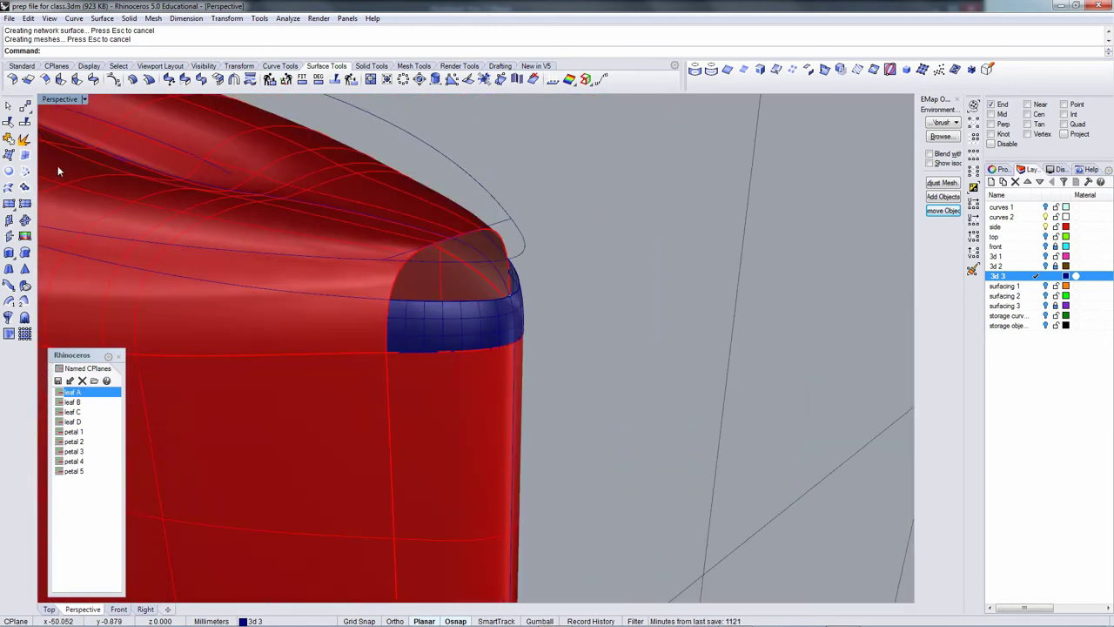
# Join the upper surface, the new network surface and the vertical corner surface below it into one polysurface.
pyautogui.click(9, 138)
pyautogui.click(417, 350)
pyautogui.click(405, 330)
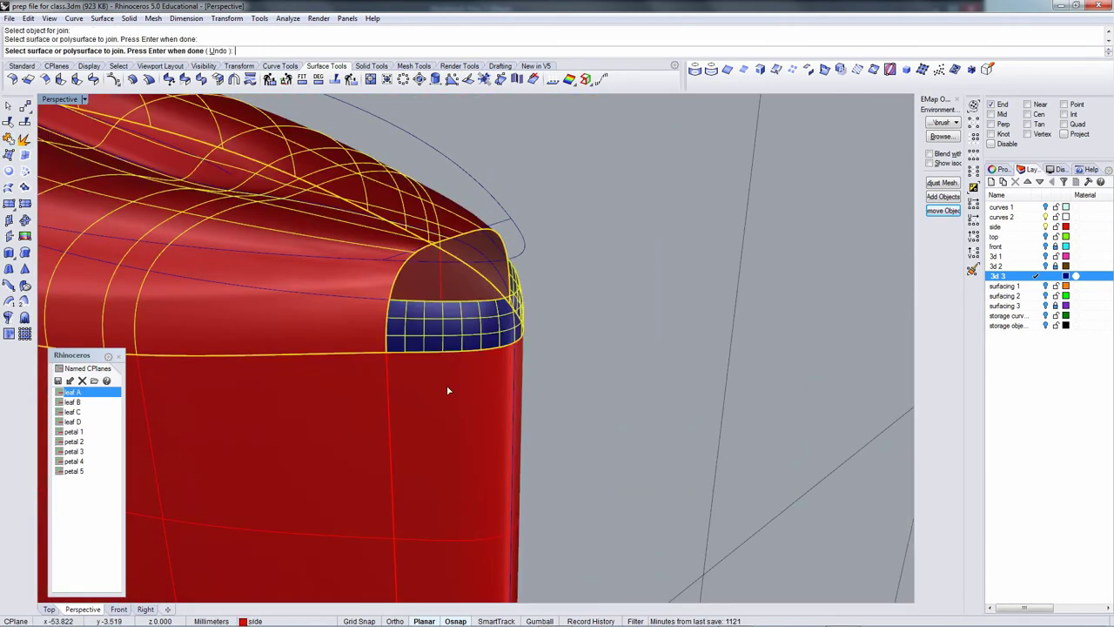
pyautogui.click(449, 391)
pyautogui.press('Return')
pyautogui.moveTo(449, 387); pyautogui.dragTo(473, 365, button='right')
# Check the joined polysurface's reflections around the tip with environment map analysis, and remove the analysis again.
pyautogui.click(498, 402)
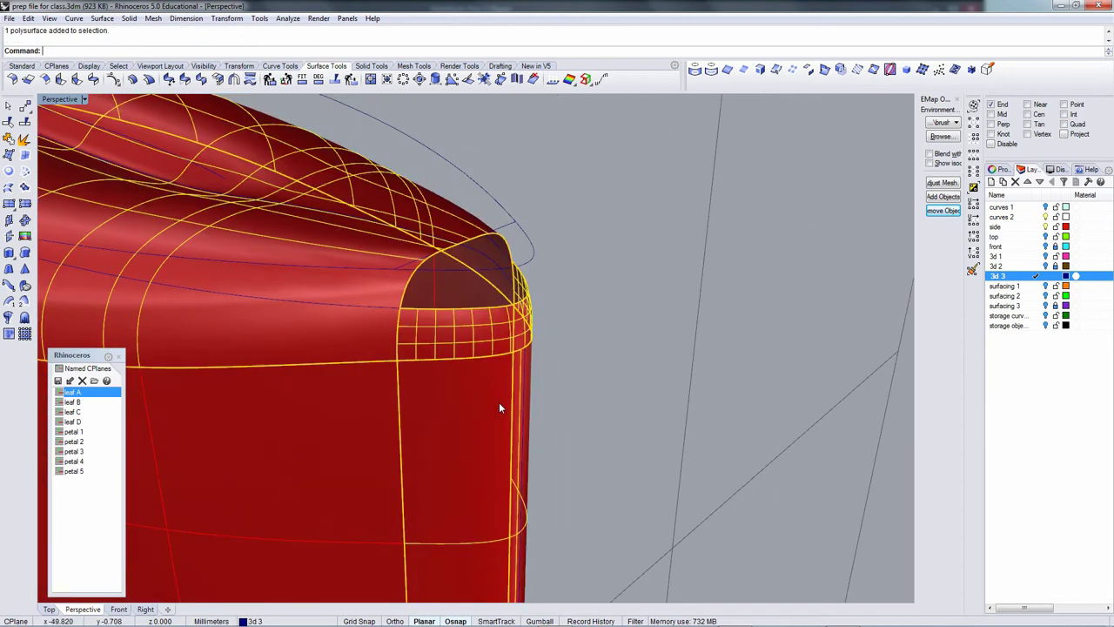
pyautogui.click(942, 198)
pyautogui.moveTo(758, 273)
pyautogui.mouseDown(button='right')
pyautogui.moveTo(637, 278)
pyautogui.moveTo(629, 258)
pyautogui.moveTo(549, 305)
pyautogui.moveTo(565, 353)
pyautogui.moveTo(764, 288)
pyautogui.mouseUp(button='right')
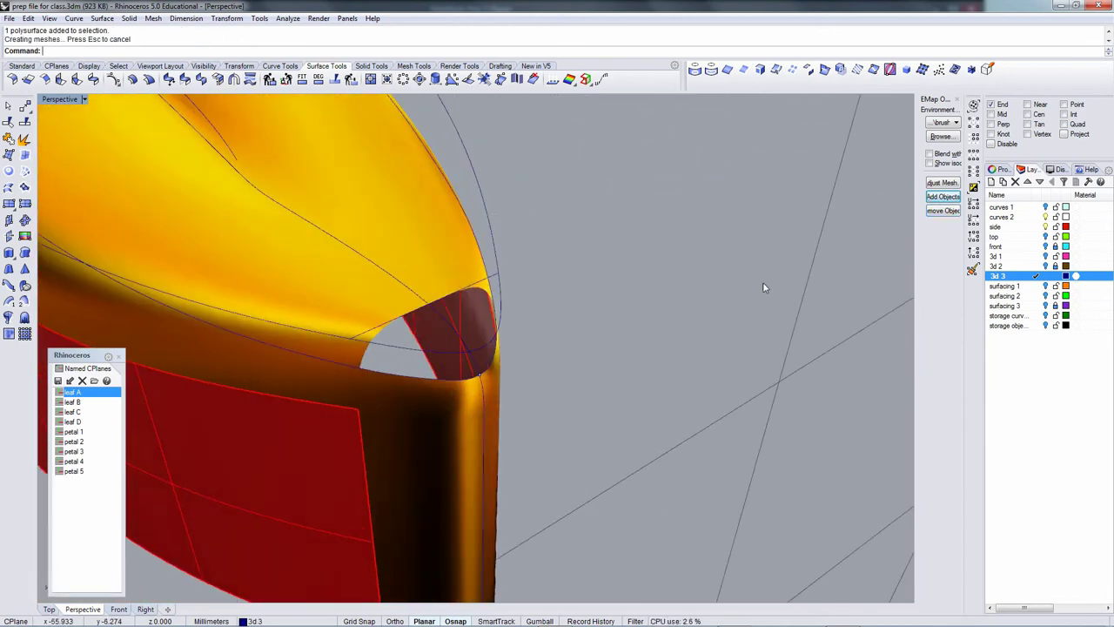
pyautogui.click(937, 215)
pyautogui.click(355, 267)
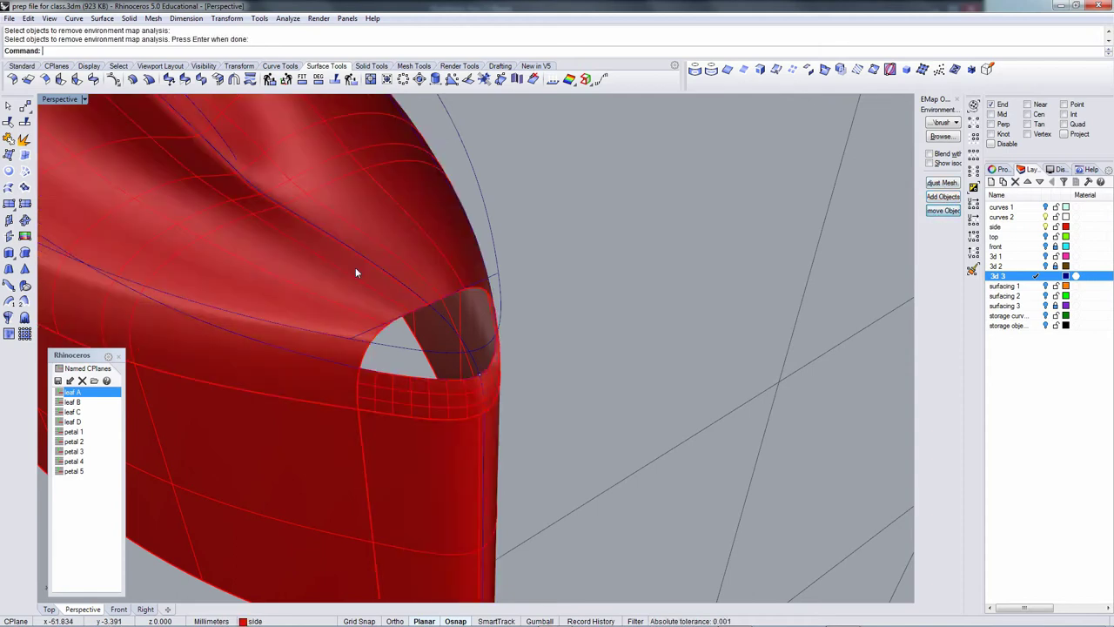
pyautogui.moveTo(355, 267); pyautogui.dragTo(300, 256, button='right')
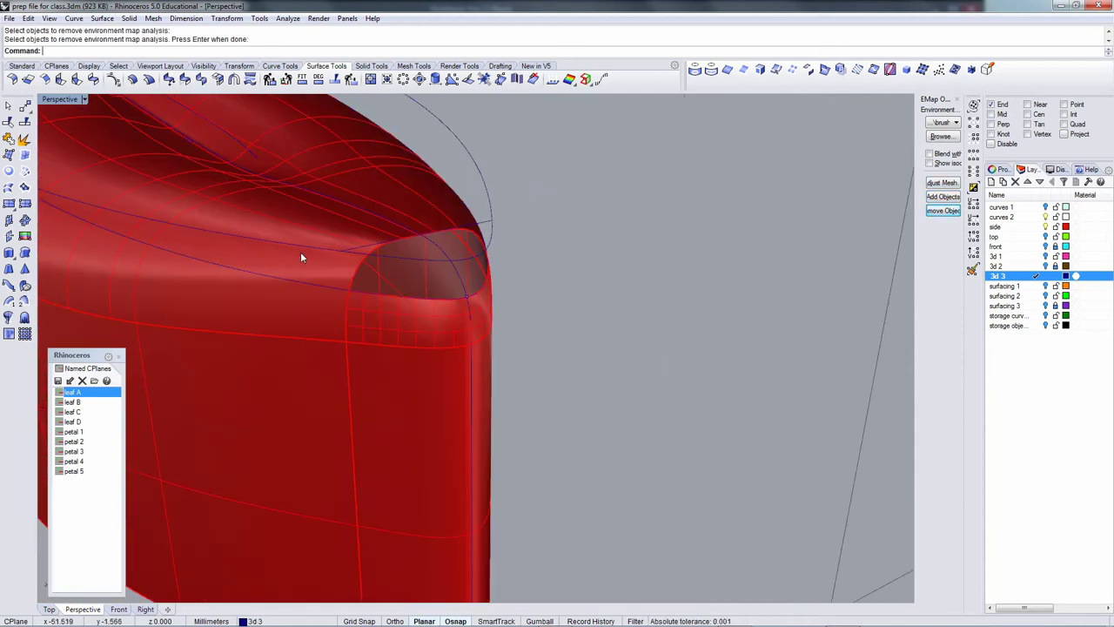
# Try to close the remaining opening with a Patch through its lower and upper edges, and delete the patch.
pyautogui.moveTo(501, 321); pyautogui.dragTo(418, 298, button='right')
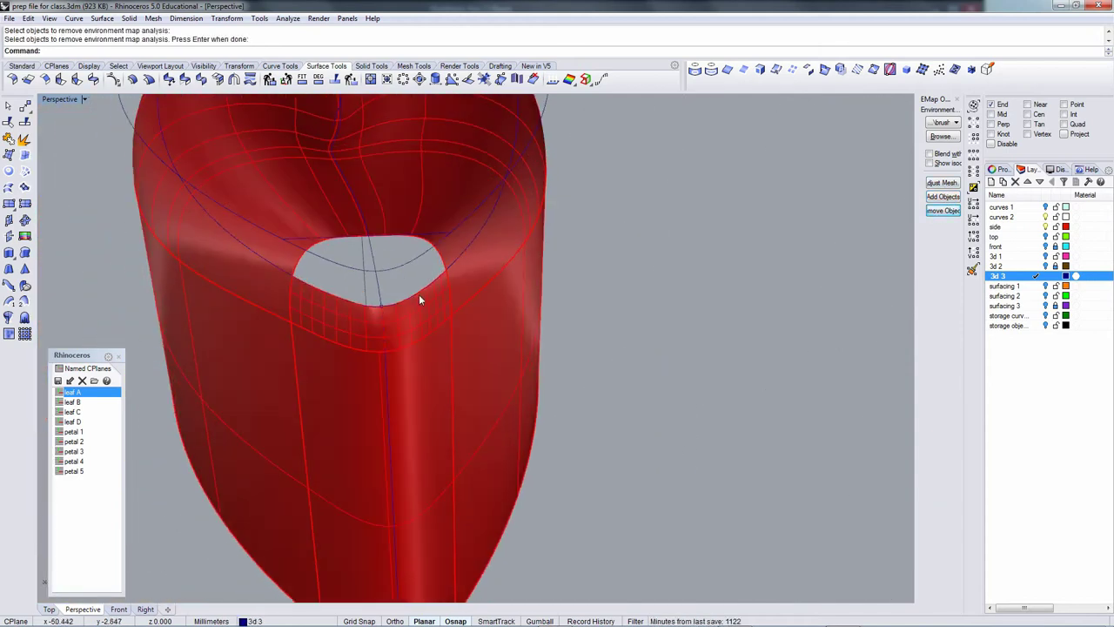
pyautogui.click(8, 184)
pyautogui.click(318, 291)
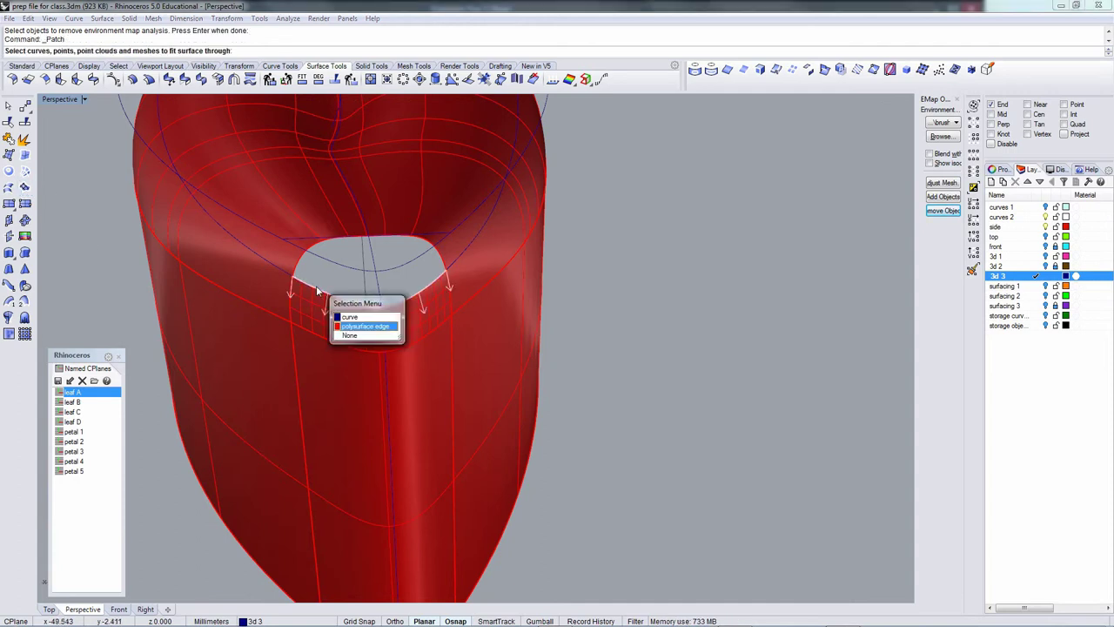
pyautogui.rightClick(317, 290)
pyautogui.click(314, 247)
pyautogui.press('Return')
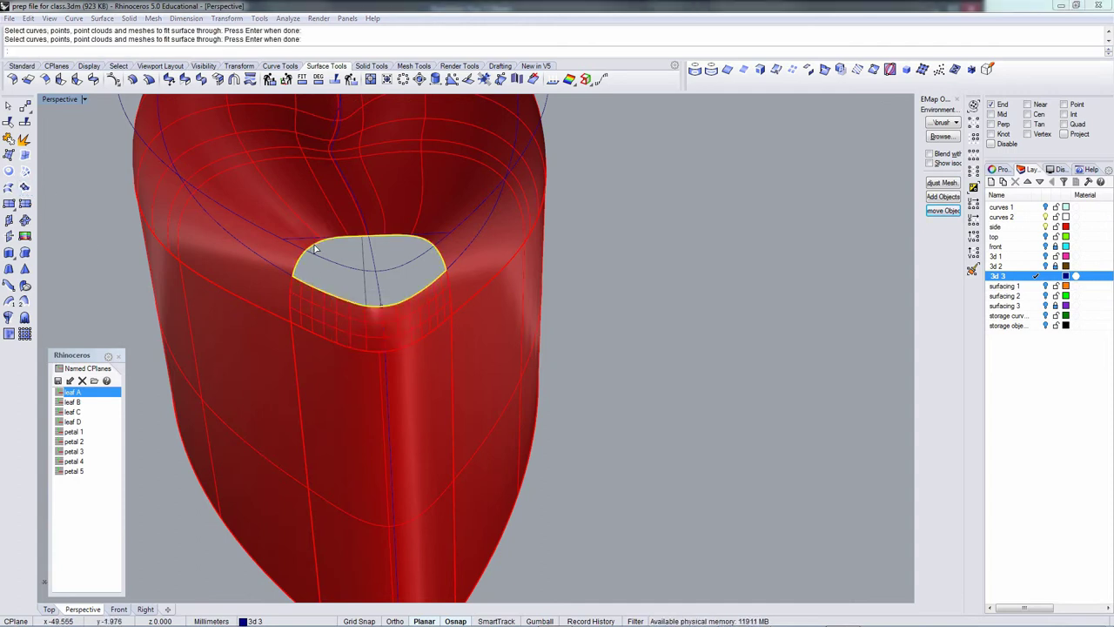
pyautogui.click(736, 433)
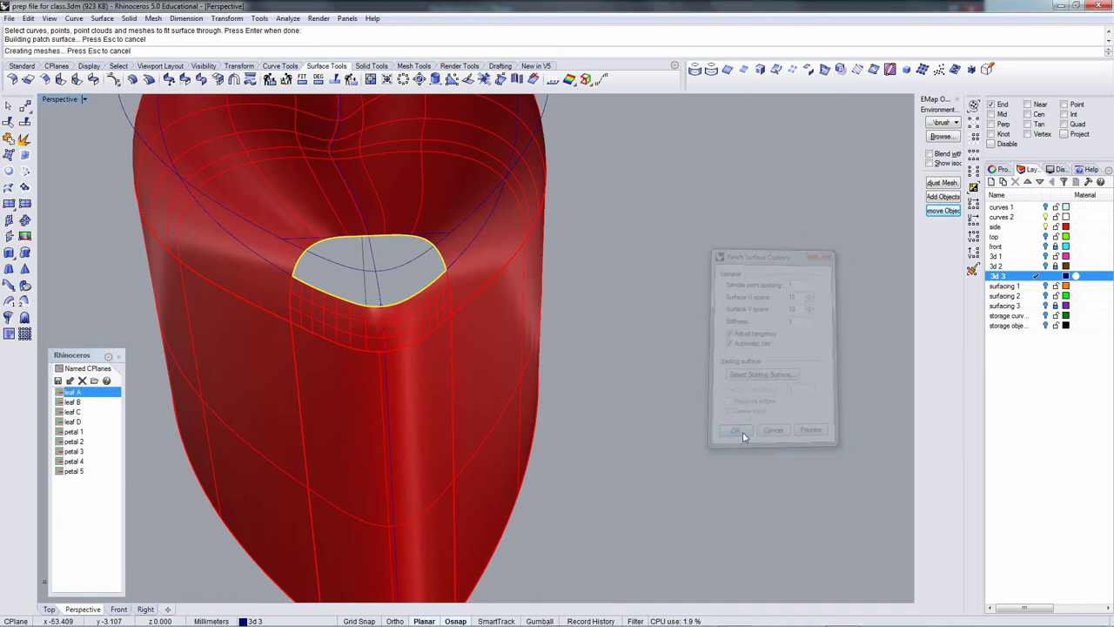
pyautogui.moveTo(508, 357); pyautogui.dragTo(390, 302, button='right')
pyautogui.click(459, 284)
pyautogui.press('Delete')
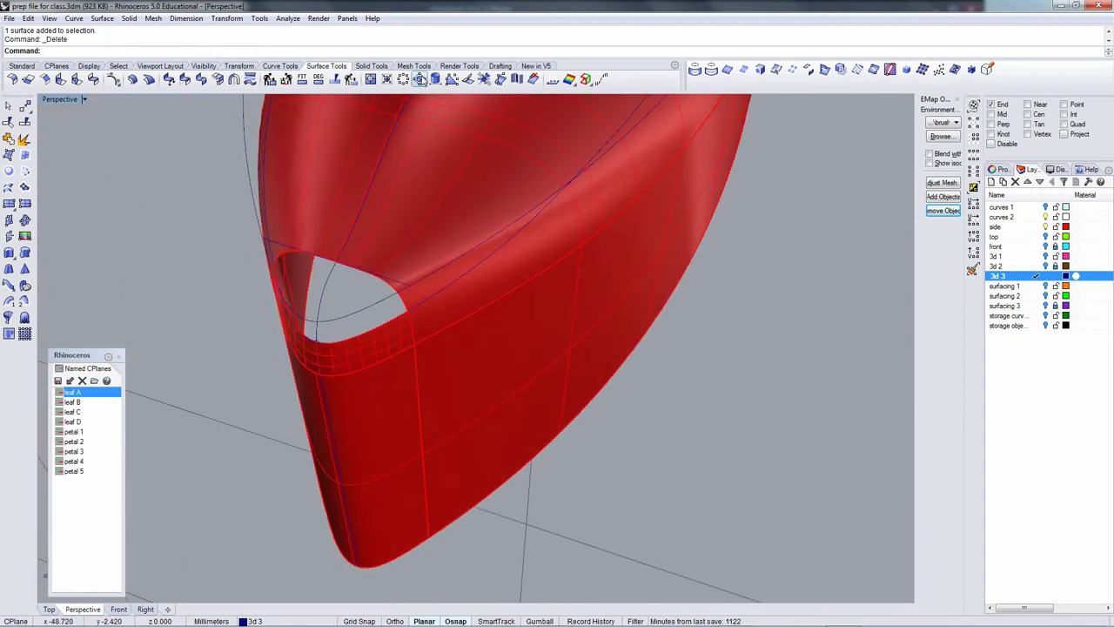
# Split the network surface's edge along the opening at the end of the central curve.
pyautogui.middleClick(453, 56)
pyautogui.click(493, 205)
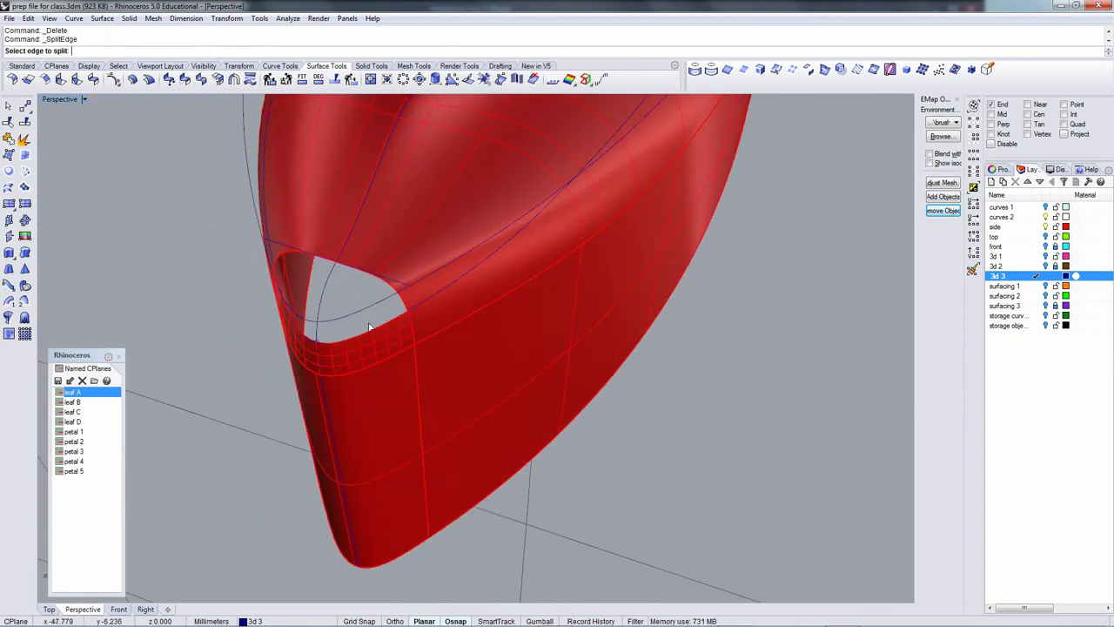
pyautogui.click(371, 328)
pyautogui.click(318, 339)
pyautogui.rightClick(318, 341)
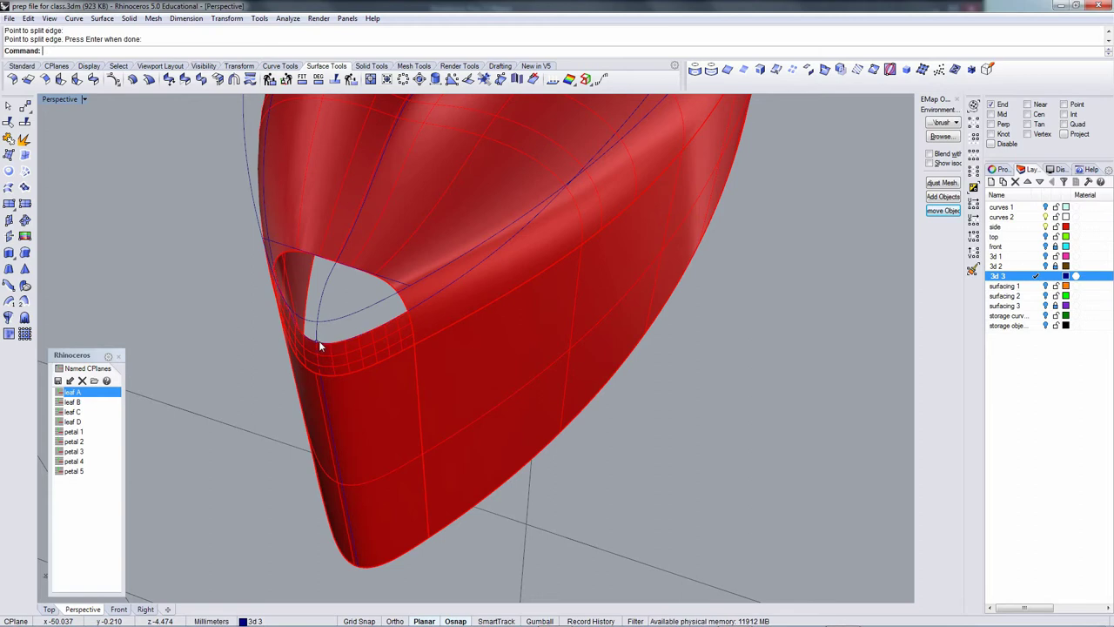
# Close the remaining opening with a network surface from the split lower edges, central curve and upper edge, using Tangency at the surface edges.
pyautogui.moveTo(560, 418); pyautogui.dragTo(641, 415, button='right')
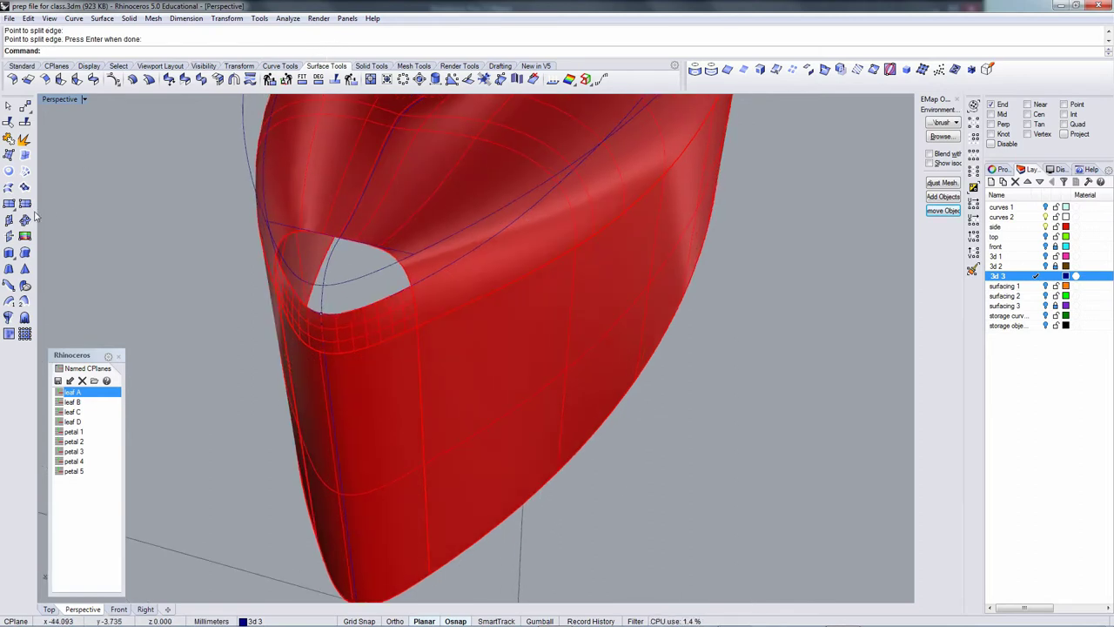
pyautogui.click(24, 172)
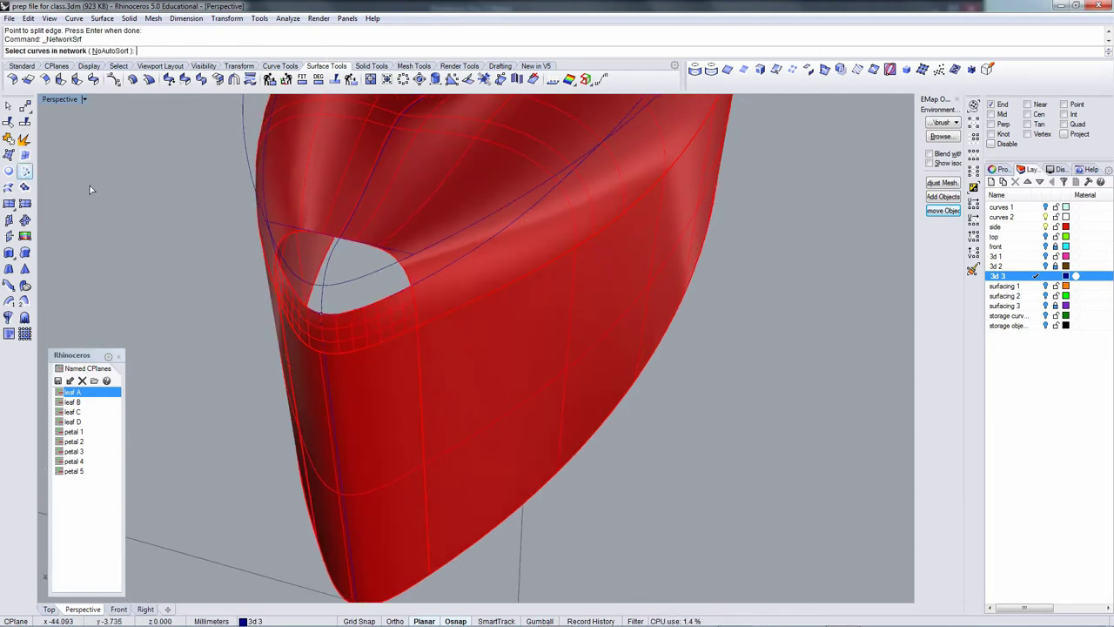
pyautogui.click(366, 307)
pyautogui.press('Down')
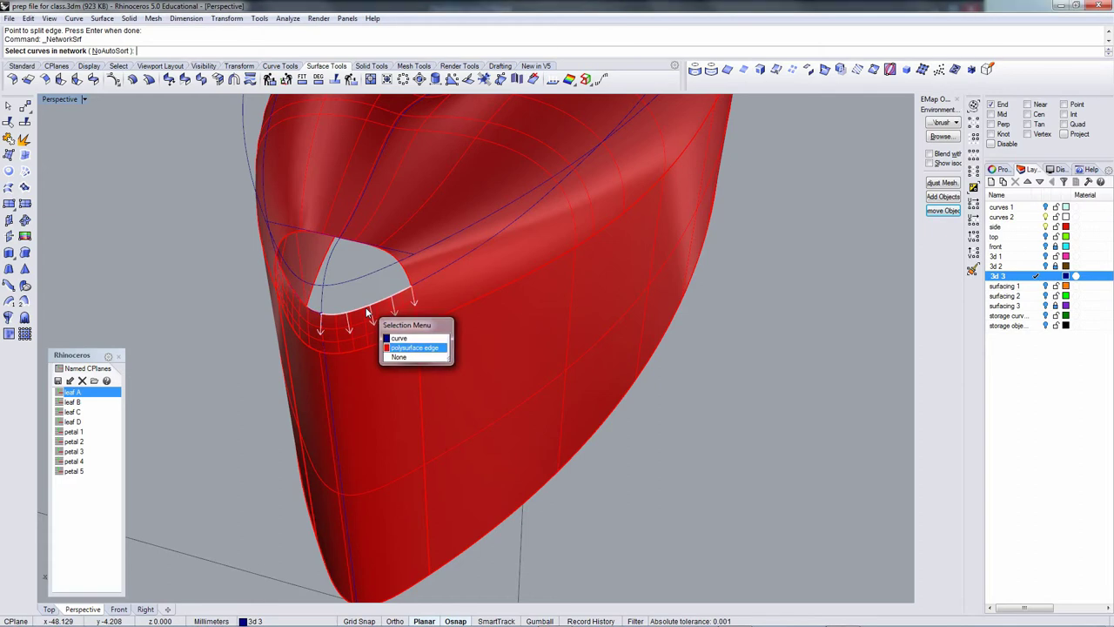
pyautogui.press('Return')
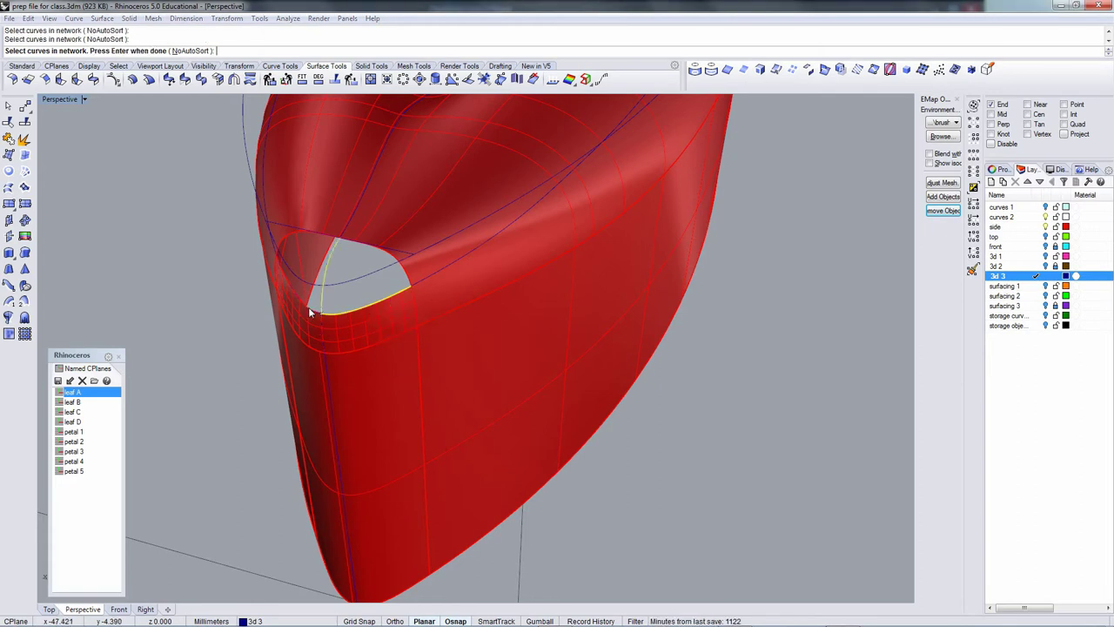
pyautogui.click(309, 313)
pyautogui.press('Down')
pyautogui.press('Return')
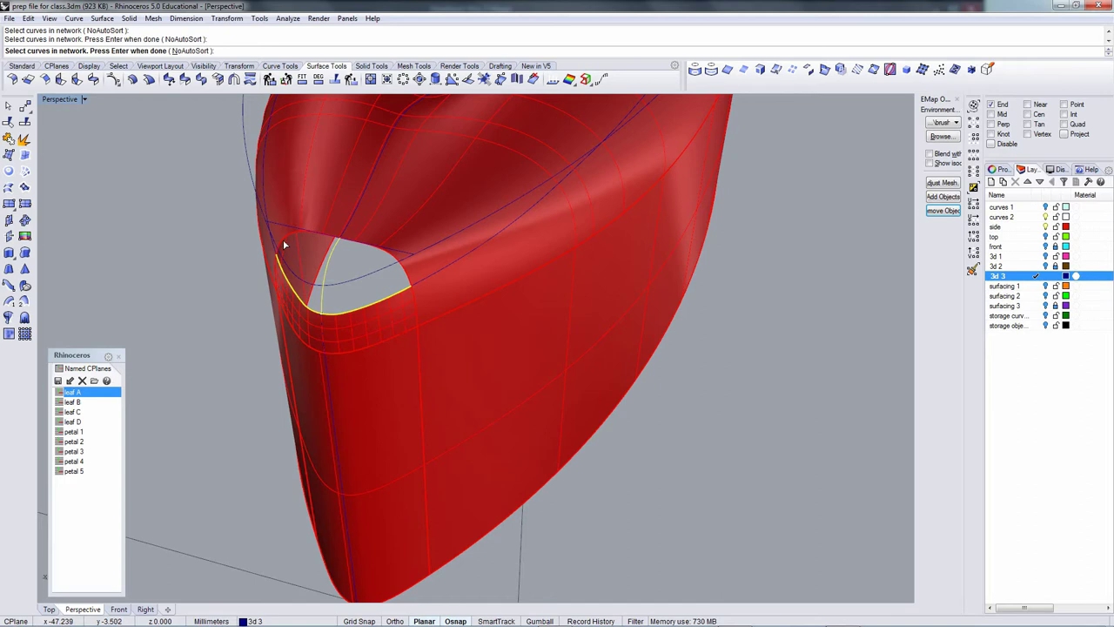
pyautogui.click(282, 243)
pyautogui.press('Return')
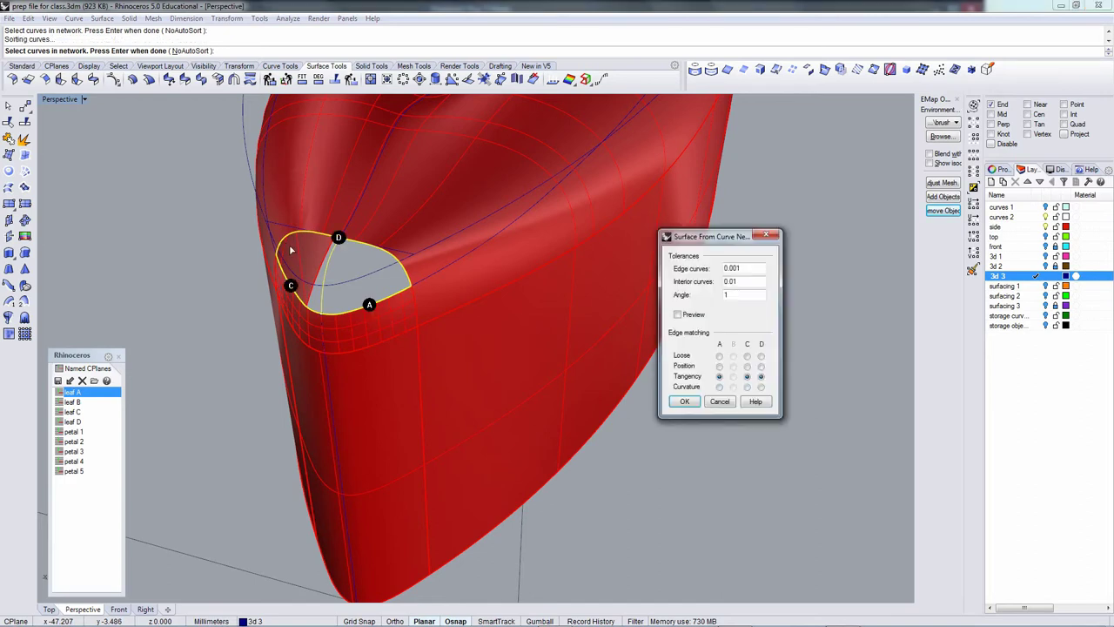
pyautogui.click(684, 401)
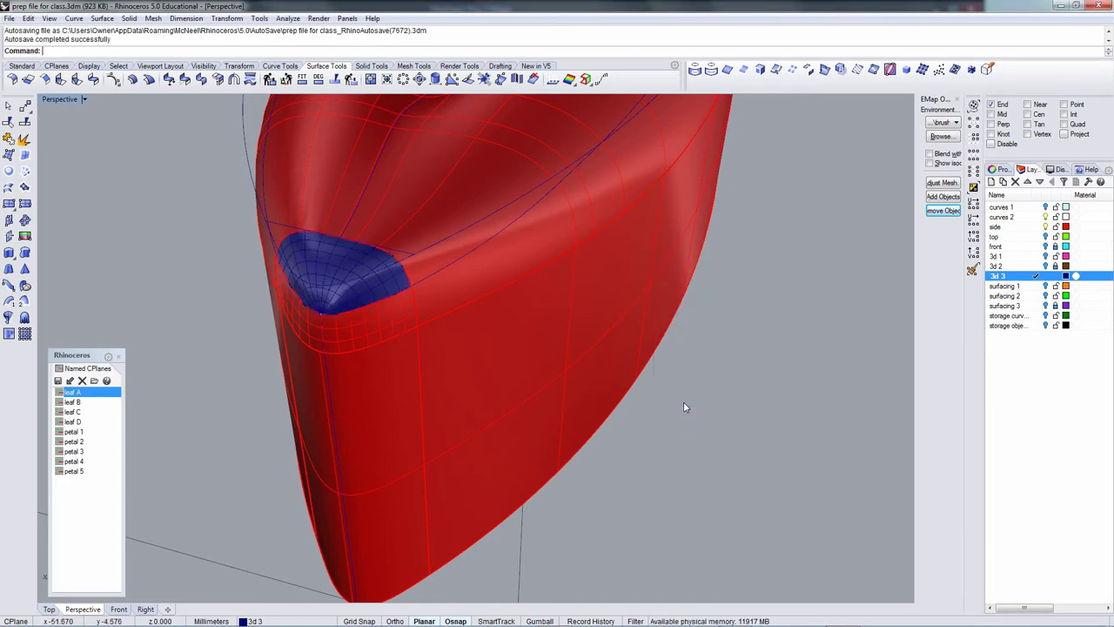
# Join the new tip surface to the surrounding polysurface.
pyautogui.moveTo(465, 355); pyautogui.dragTo(651, 352, button='right')
pyautogui.click(7, 139)
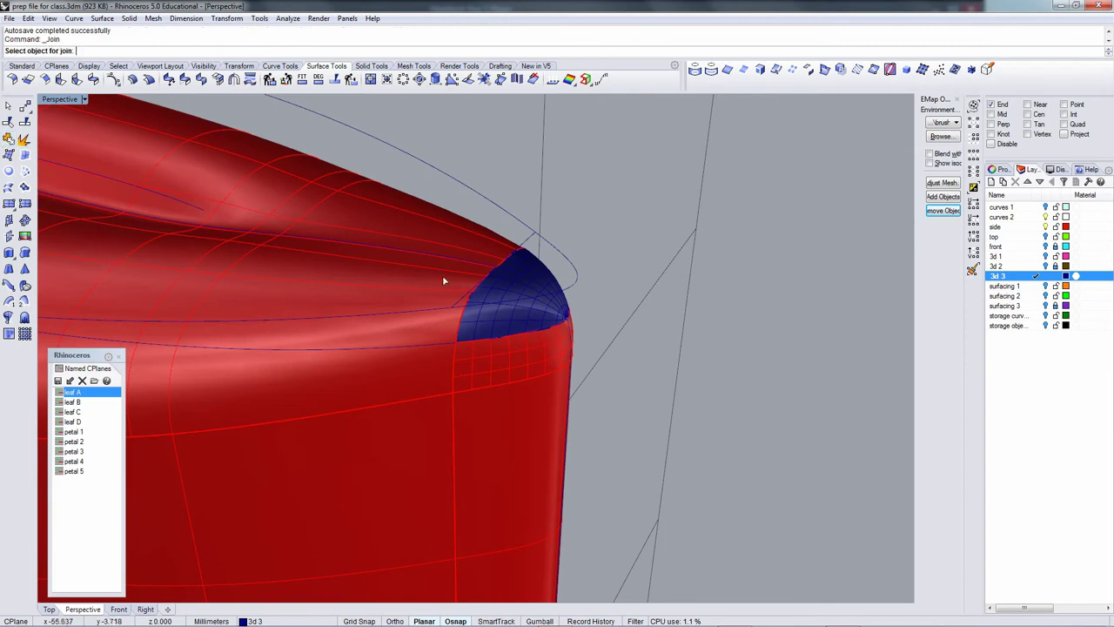
pyautogui.click(509, 361)
pyautogui.click(513, 326)
pyautogui.press('Return')
pyautogui.moveTo(513, 332); pyautogui.dragTo(562, 340, button='right')
# Apply environment map analysis to the joined polysurface and examine the closed tip.
pyautogui.click(551, 320)
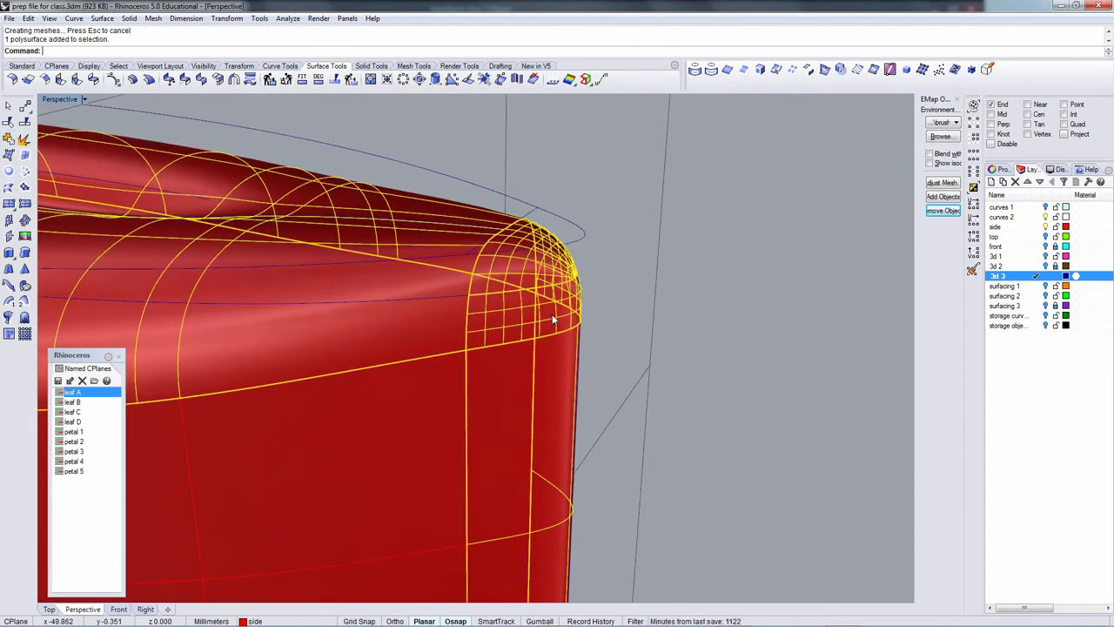
pyautogui.click(949, 198)
pyautogui.moveTo(778, 261); pyautogui.dragTo(688, 231, button='right')
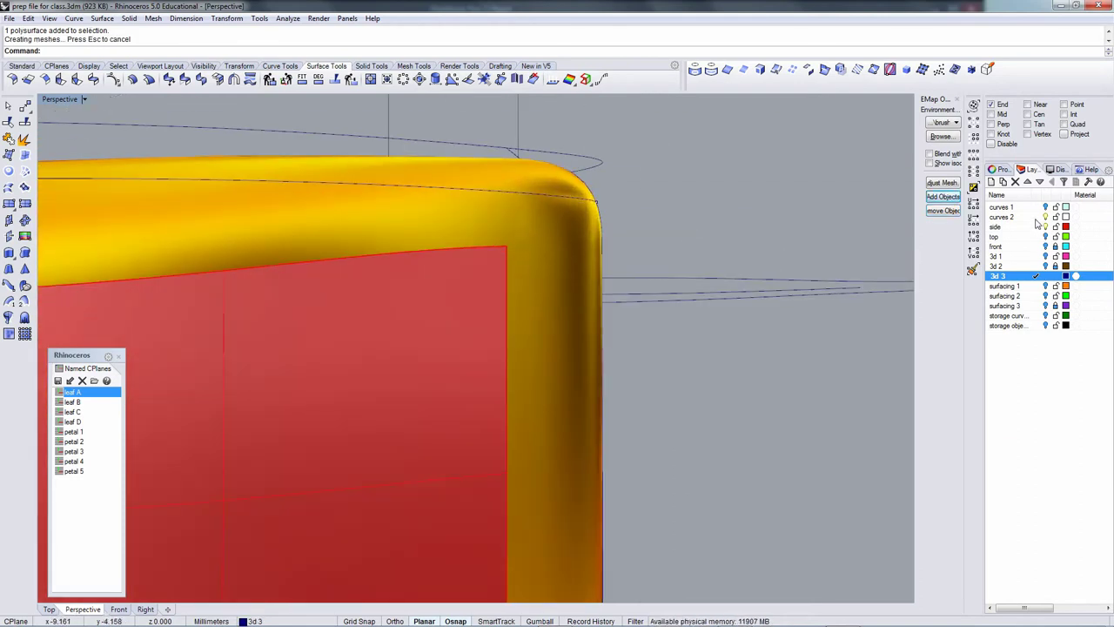
# Make curves 2 the current layer and hide the 3d 3 layer to inspect the tip's reflections without curves.
pyautogui.click(1036, 217)
pyautogui.click(1047, 278)
pyautogui.moveTo(847, 274); pyautogui.dragTo(540, 261, button='right')
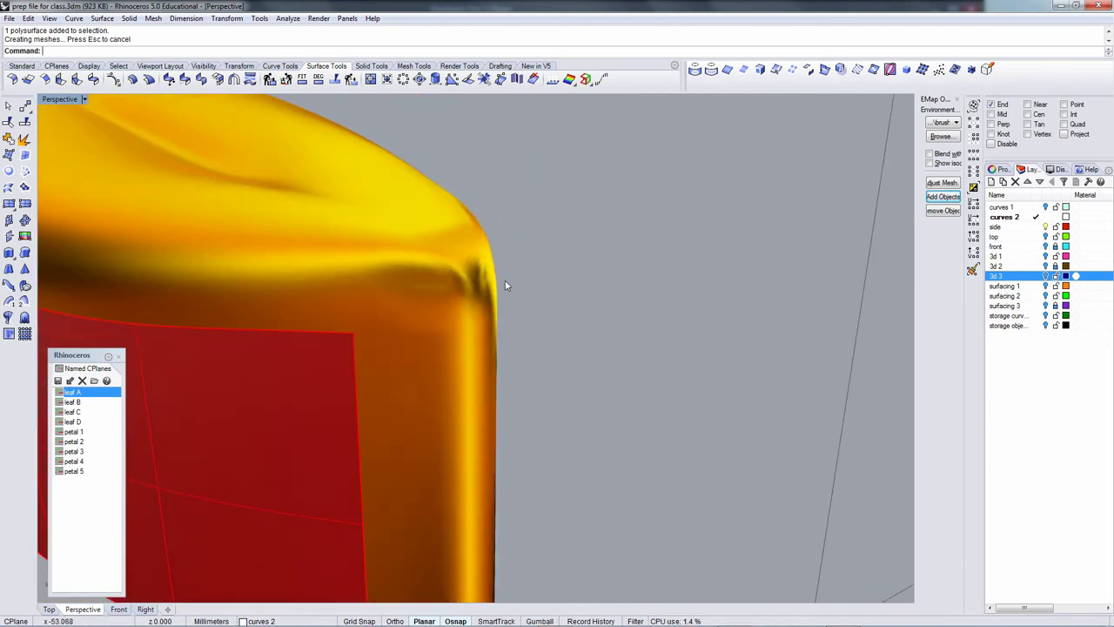
pyautogui.scroll(-2, 505, 285)
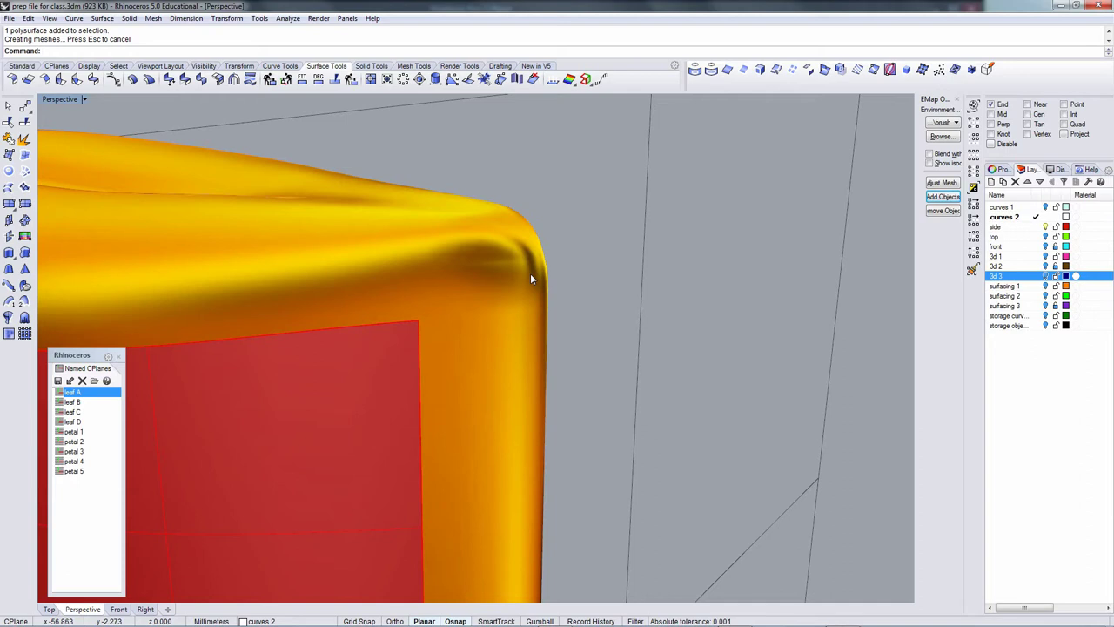
pyautogui.moveTo(530, 274); pyautogui.dragTo(479, 288, button='right')
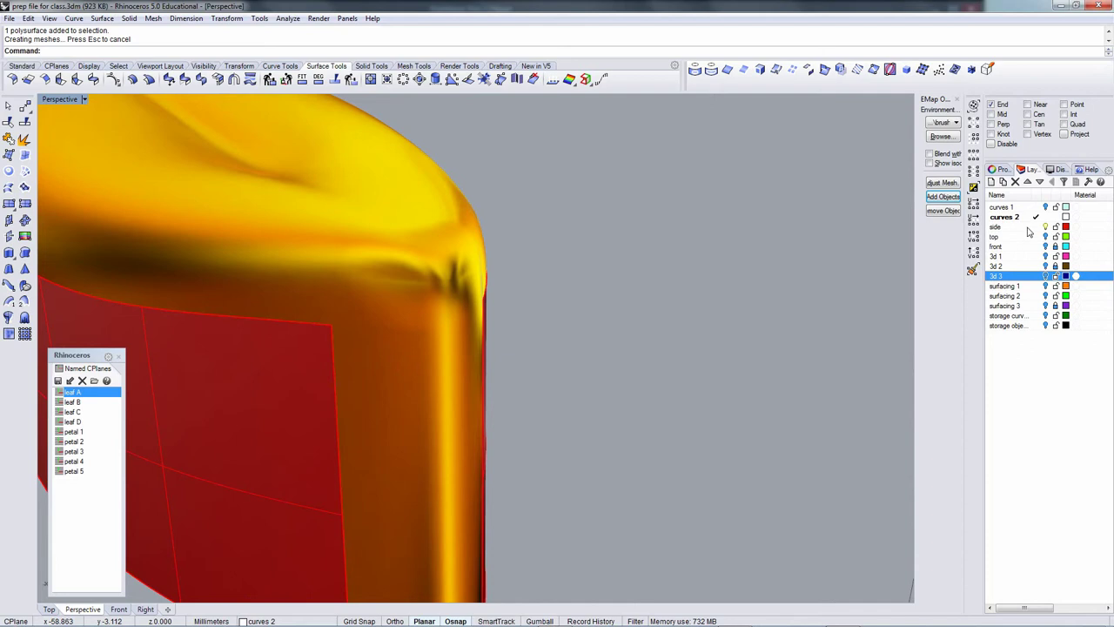
# Remove the environment map analysis from the polysurface and examine the isocurves of the tip surfaces.
pyautogui.click(943, 211)
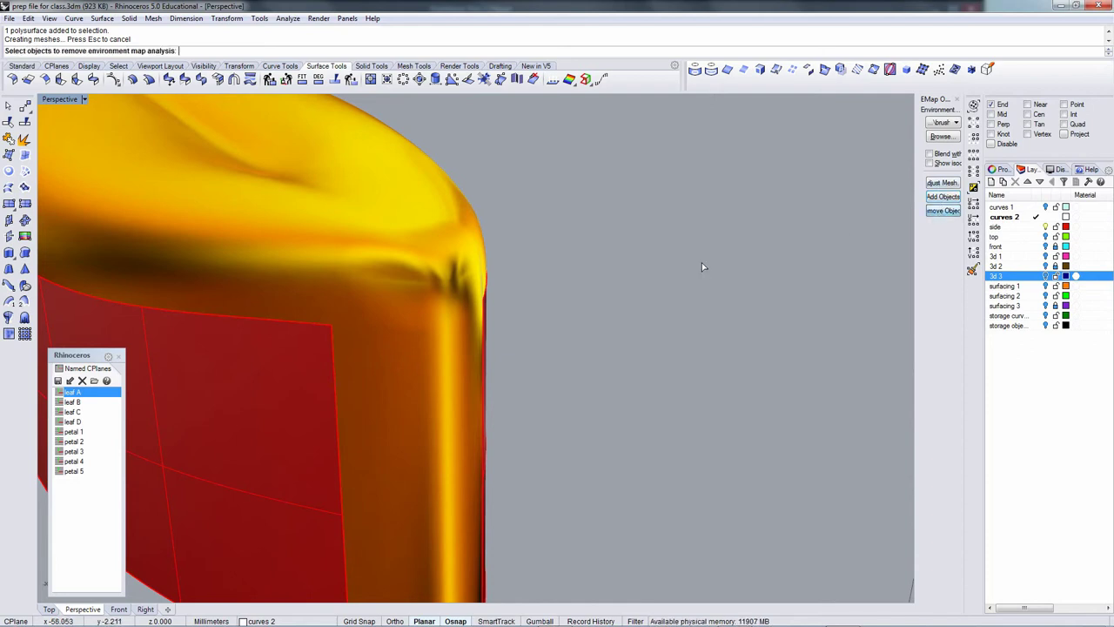
pyautogui.click(443, 265)
pyautogui.press('Return')
pyautogui.moveTo(440, 261); pyautogui.dragTo(614, 247, button='right')
pyautogui.moveTo(590, 253); pyautogui.dragTo(444, 320, button='right')
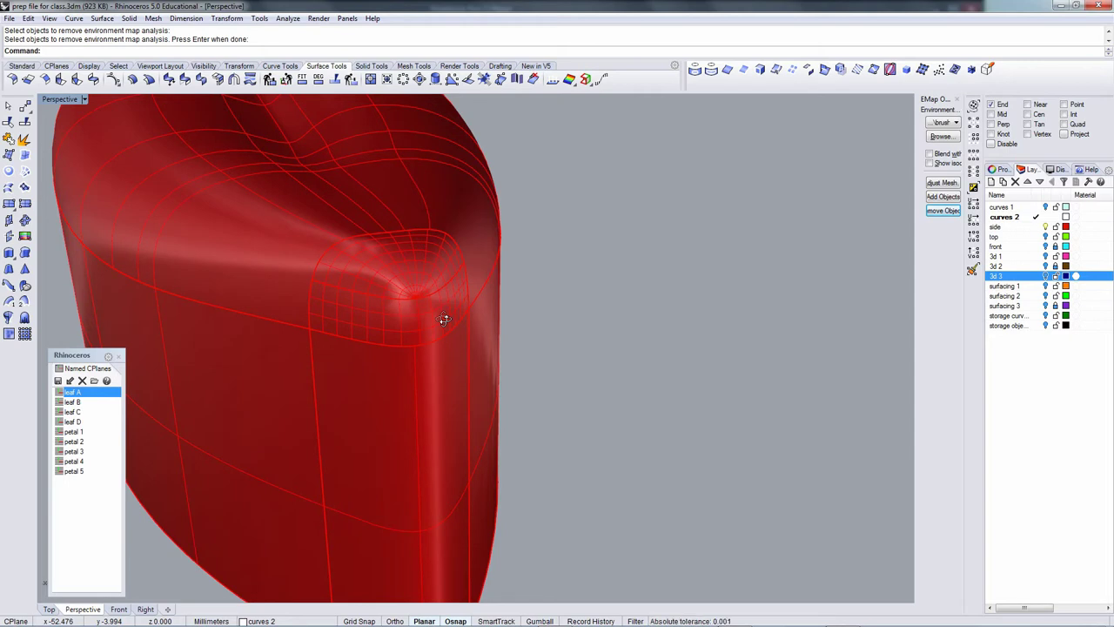
pyautogui.moveTo(394, 324)
pyautogui.mouseDown(button='right')
pyautogui.moveTo(428, 313)
pyautogui.moveTo(400, 335)
pyautogui.moveTo(415, 328)
pyautogui.mouseUp(button='right')
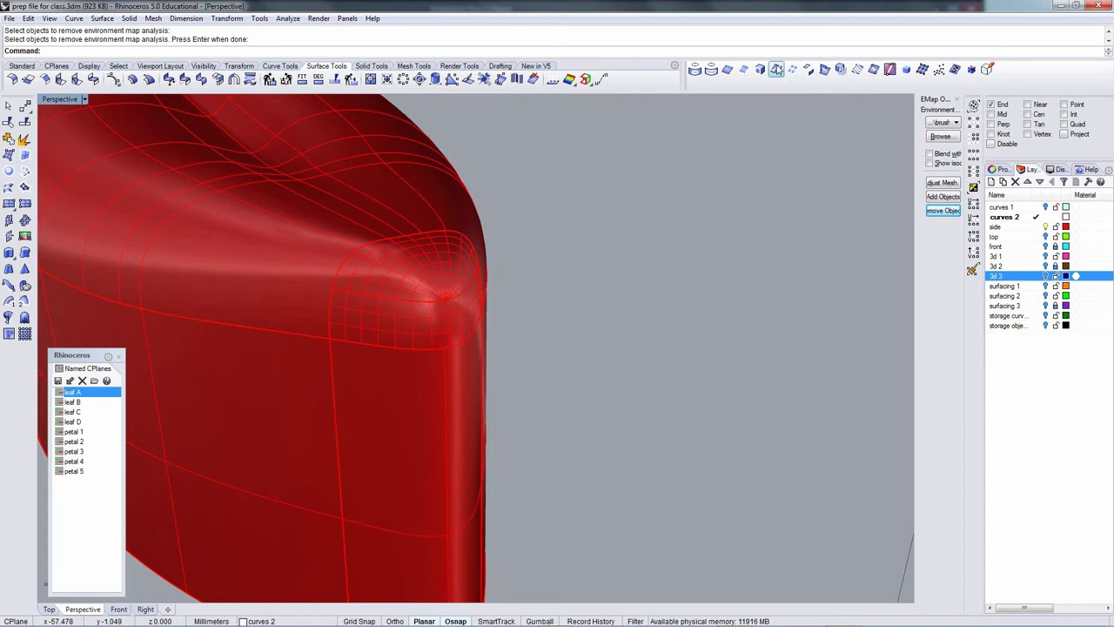
# Extract two U-direction isocurves from the lower tip surface and one V-direction isocurve linking their ends across the upper tip surface.
pyautogui.click(775, 69)
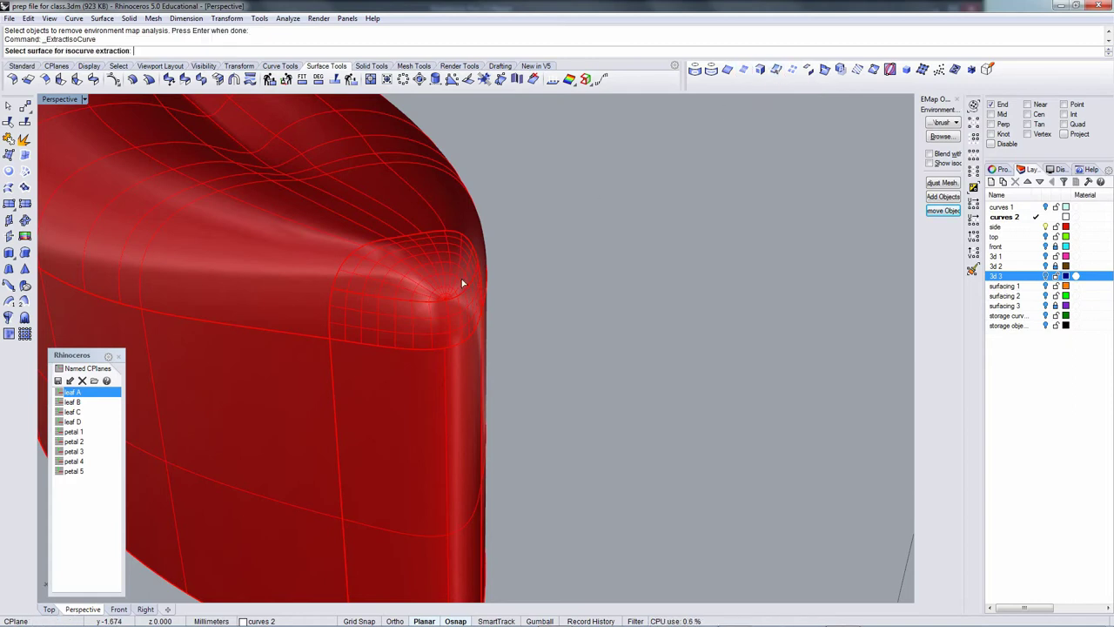
pyautogui.click(418, 338)
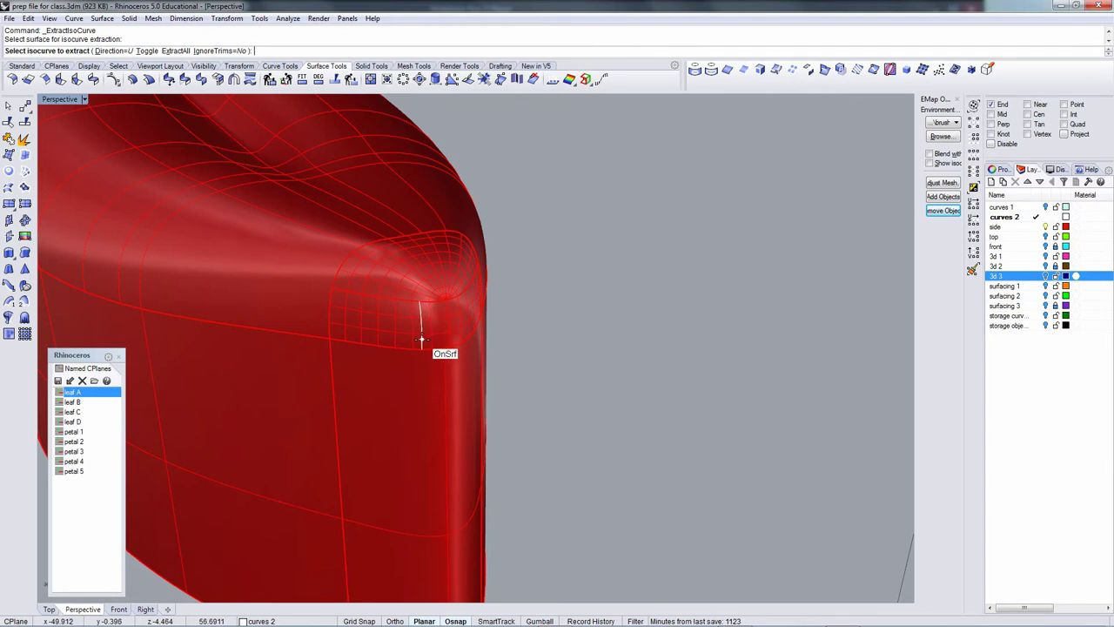
pyautogui.click(421, 339)
pyautogui.moveTo(453, 340); pyautogui.dragTo(398, 345, button='right')
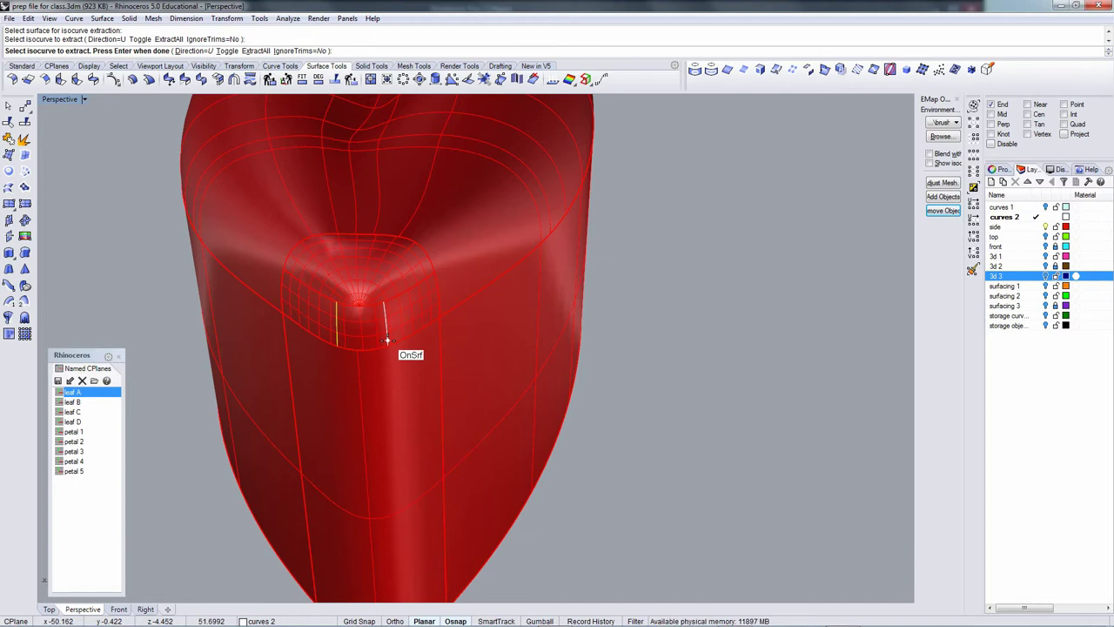
pyautogui.click(387, 340)
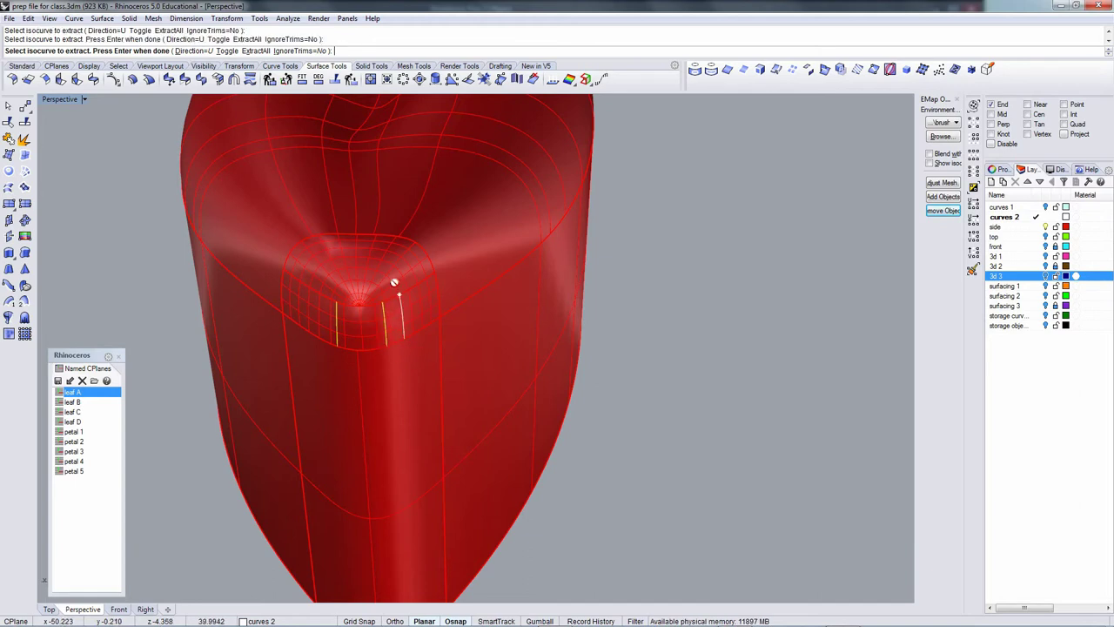
pyautogui.press('Return')
pyautogui.press('Return')
pyautogui.click(392, 284)
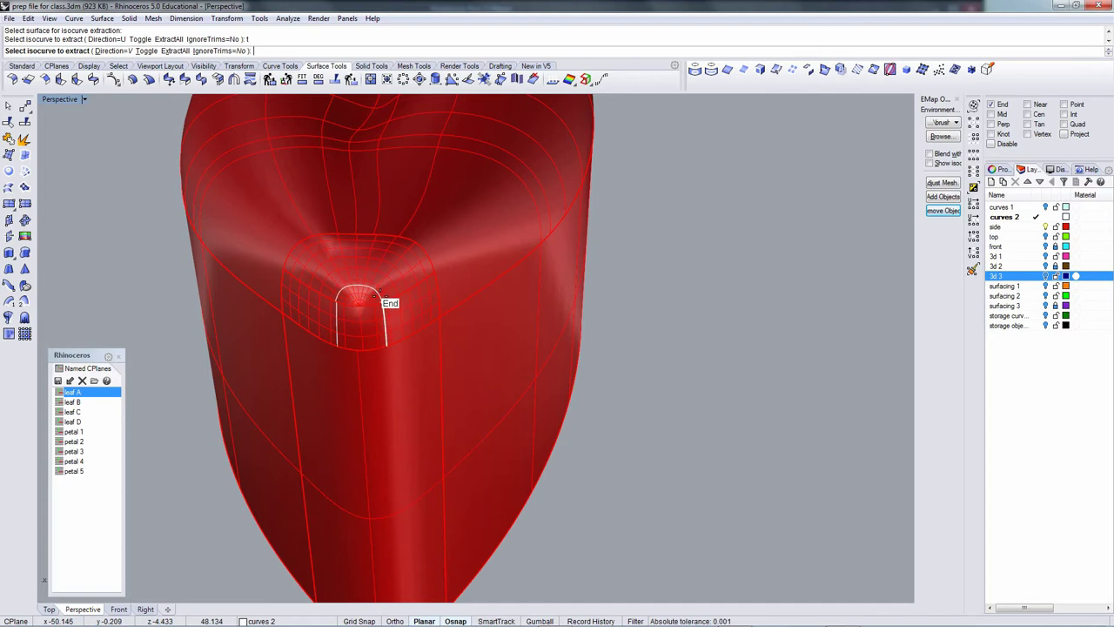
pyautogui.click(380, 301)
pyautogui.press('Return')
pyautogui.moveTo(380, 300); pyautogui.dragTo(425, 313, button='right')
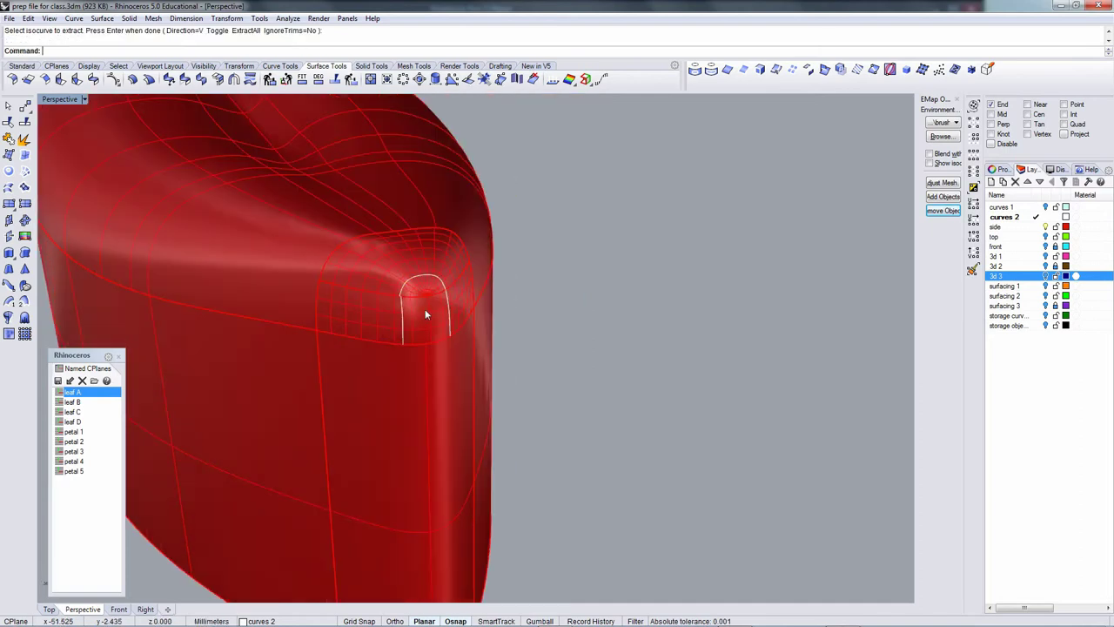
# Join the three extracted isocurves into one arched curve around the tip, accepting the gap between their ends.
pyautogui.click(9, 139)
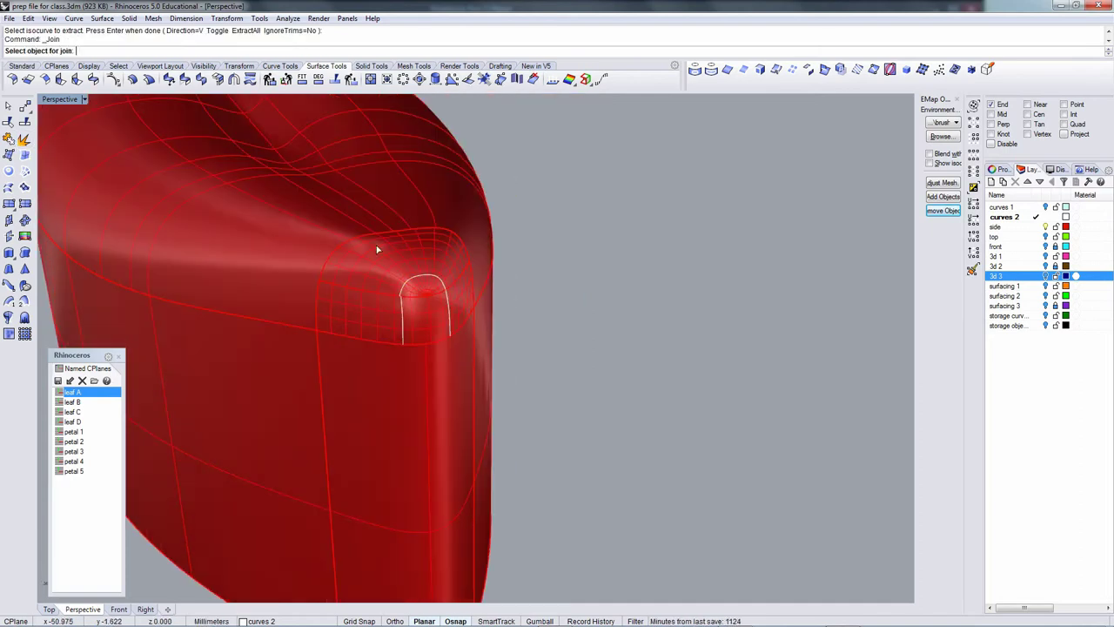
pyautogui.click(406, 305)
pyautogui.click(406, 302)
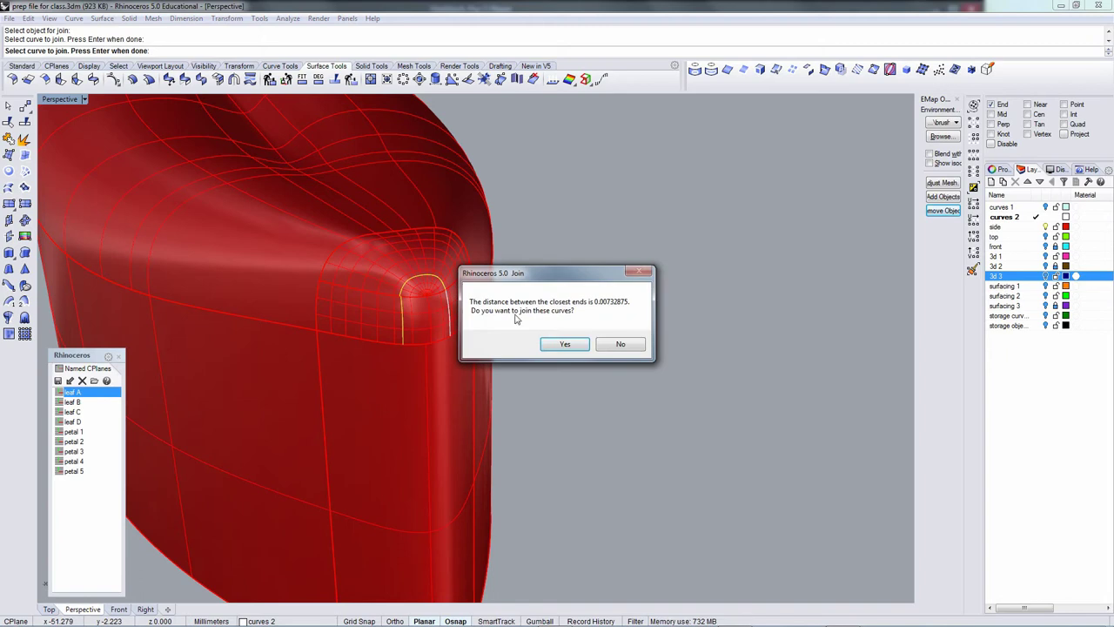
pyautogui.click(563, 345)
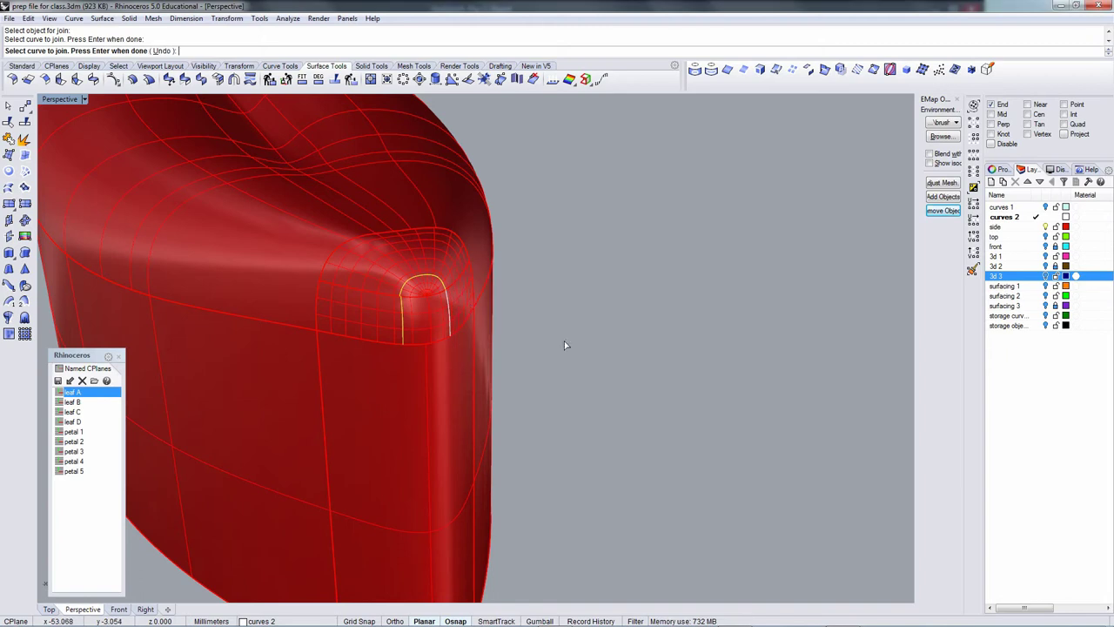
pyautogui.click(448, 301)
pyautogui.rightClick(448, 301)
pyautogui.moveTo(449, 301)
pyautogui.mouseDown(button='right')
pyautogui.moveTo(462, 304)
pyautogui.moveTo(453, 306)
pyautogui.mouseUp(button='right')
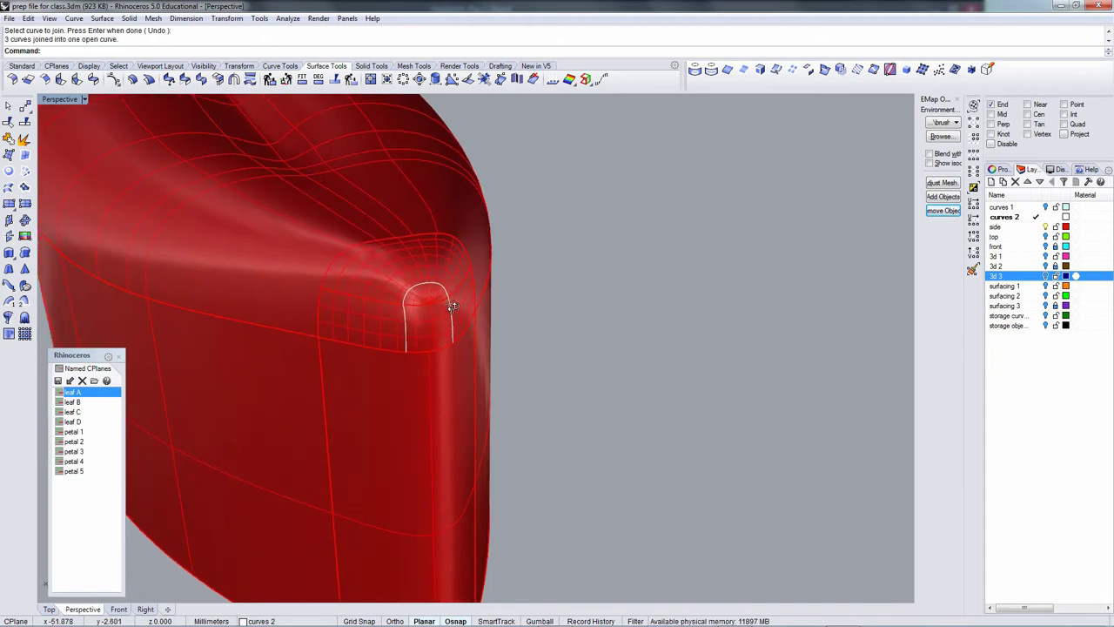
# Rebuild the joined arched curve with 15 points and degree 4, deleting the input.
pyautogui.click(452, 305)
pyautogui.click(477, 333)
pyautogui.write('rebuild')
pyautogui.press('Return')
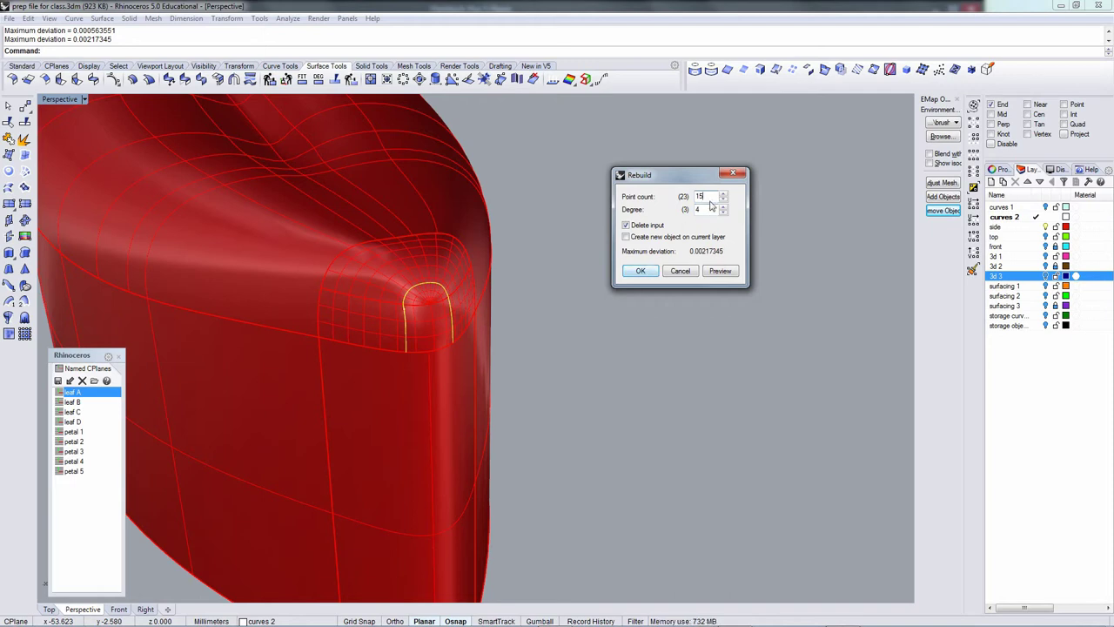
pyautogui.click(644, 272)
# Set the construction plane to World Right and draw a cutting plane through the polysurface's tip from the arched curve's end.
pyautogui.moveTo(612, 291); pyautogui.dragTo(546, 292, button='right')
pyautogui.rightClick(564, 319)
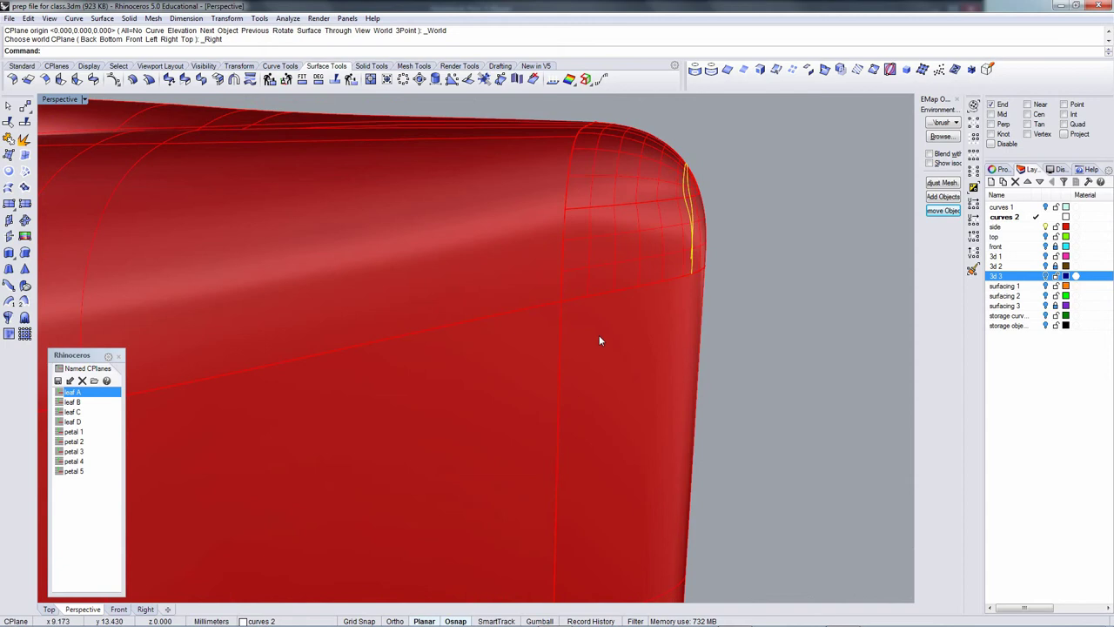
pyautogui.click(599, 336)
pyautogui.moveTo(612, 342); pyautogui.dragTo(612, 346, button='right')
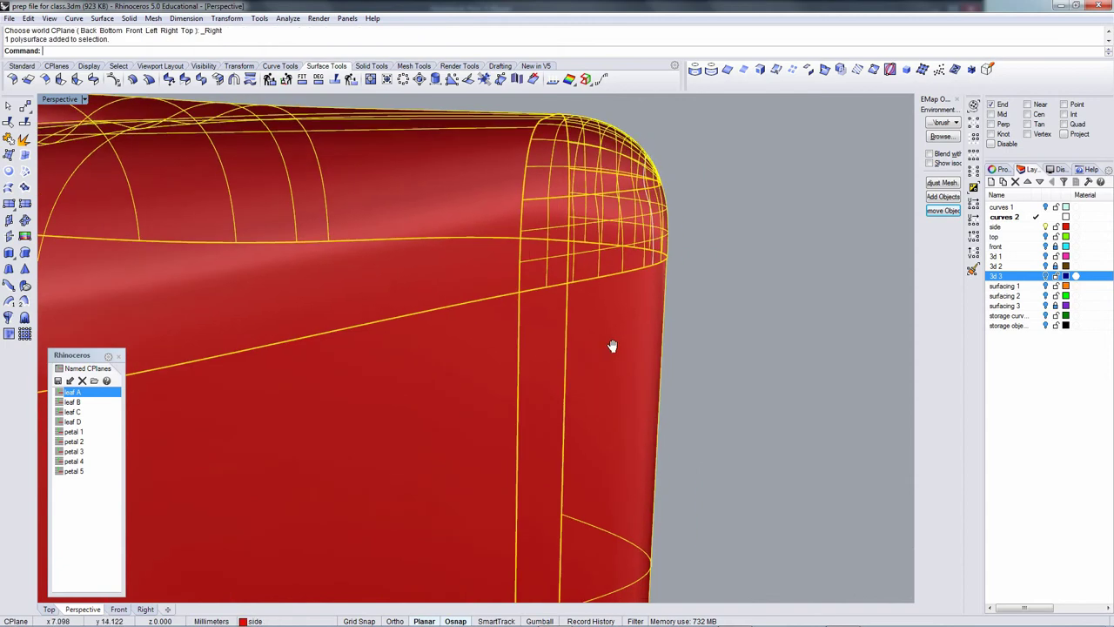
pyautogui.click(12, 237)
pyautogui.click(657, 277)
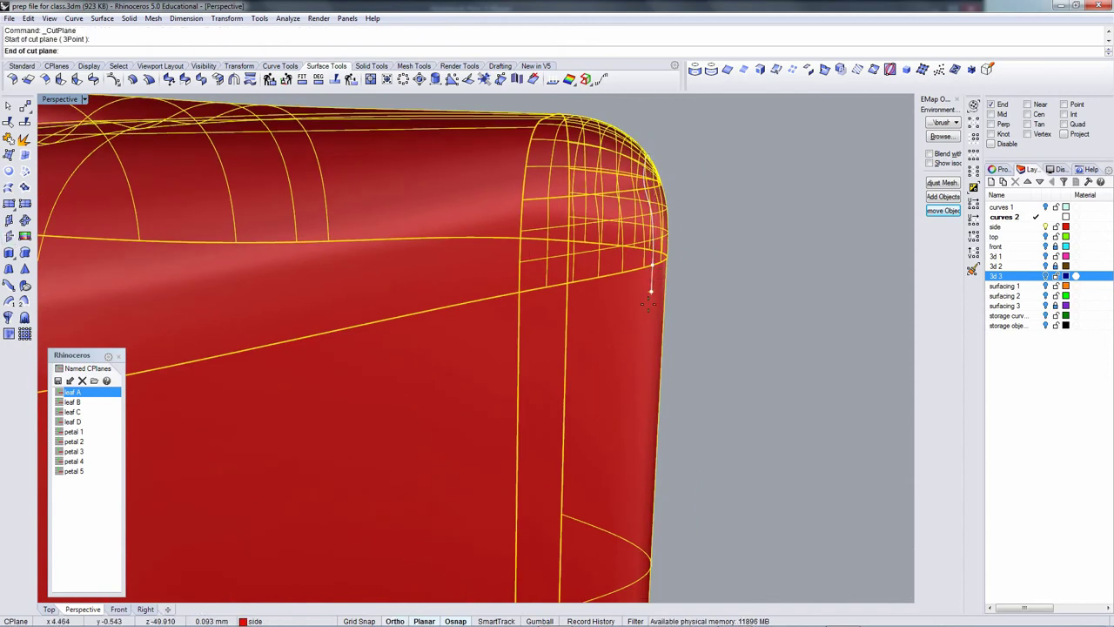
pyautogui.click(642, 338)
pyautogui.press('Escape')
# Create the intersection curve between the cutting plane and the polysurface, and delete the cutting plane.
pyautogui.moveTo(741, 356); pyautogui.dragTo(665, 360, button='right')
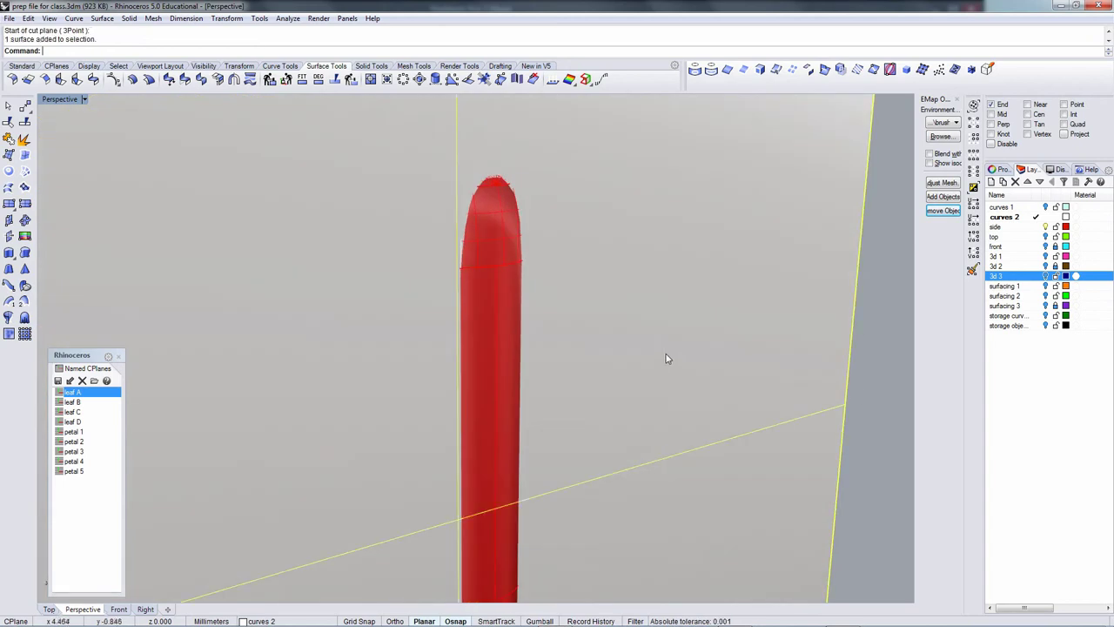
pyautogui.click(510, 228)
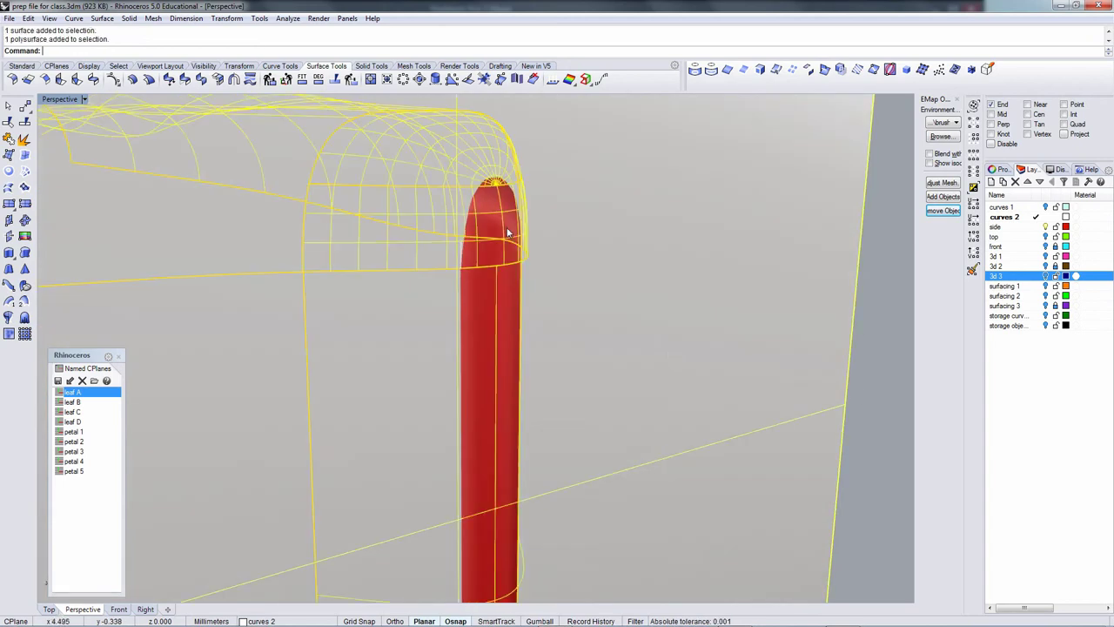
pyautogui.click(823, 70)
pyautogui.click(721, 226)
pyautogui.press('Delete')
# Delete the rebuilt isocurve arch around the tip, keeping only the planar intersection curve.
pyautogui.scroll(5, 720, 231)
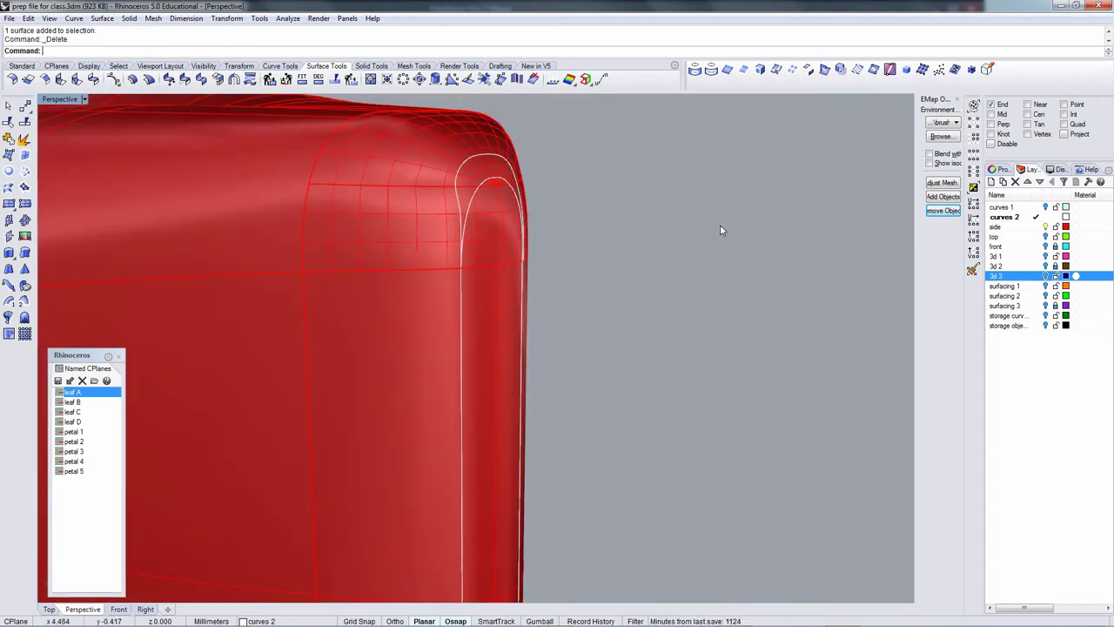
pyautogui.moveTo(572, 249); pyautogui.dragTo(527, 261, button='right')
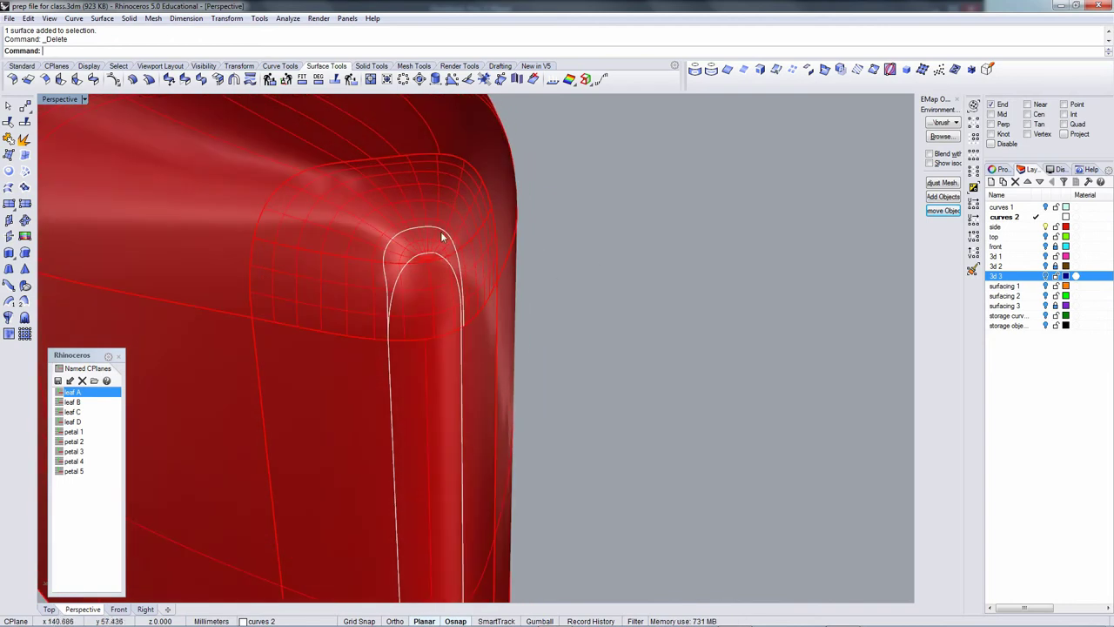
pyautogui.click(445, 234)
pyautogui.press('Delete')
# Extract the upper and lower tip surfaces from the polysurface and delete them to reopen the tip.
pyautogui.click(442, 241)
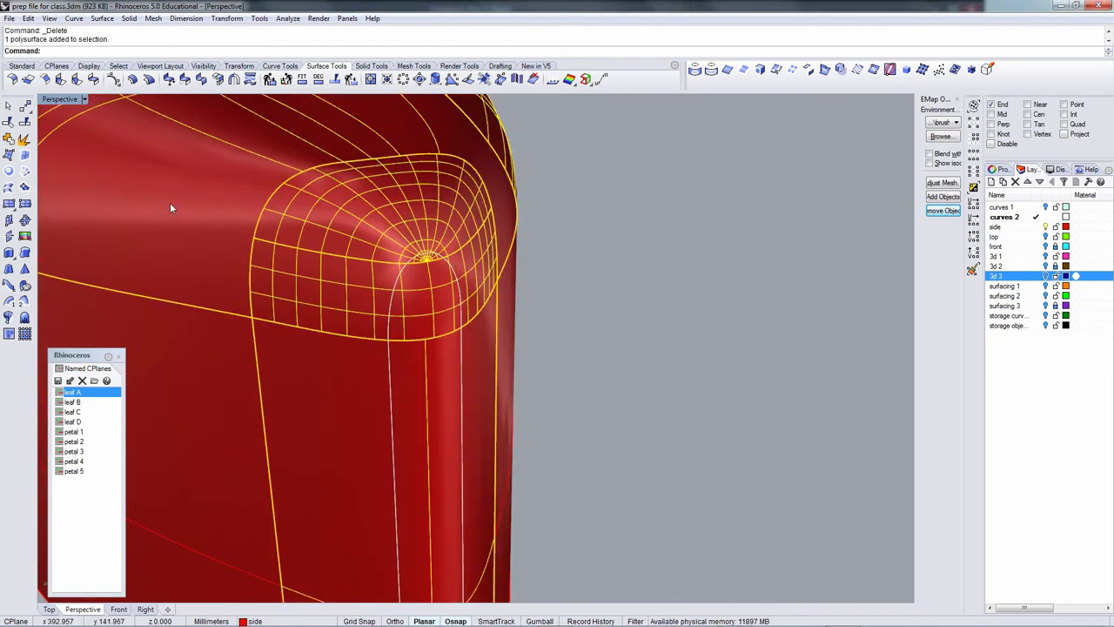
pyautogui.click(24, 141)
pyautogui.click(453, 252)
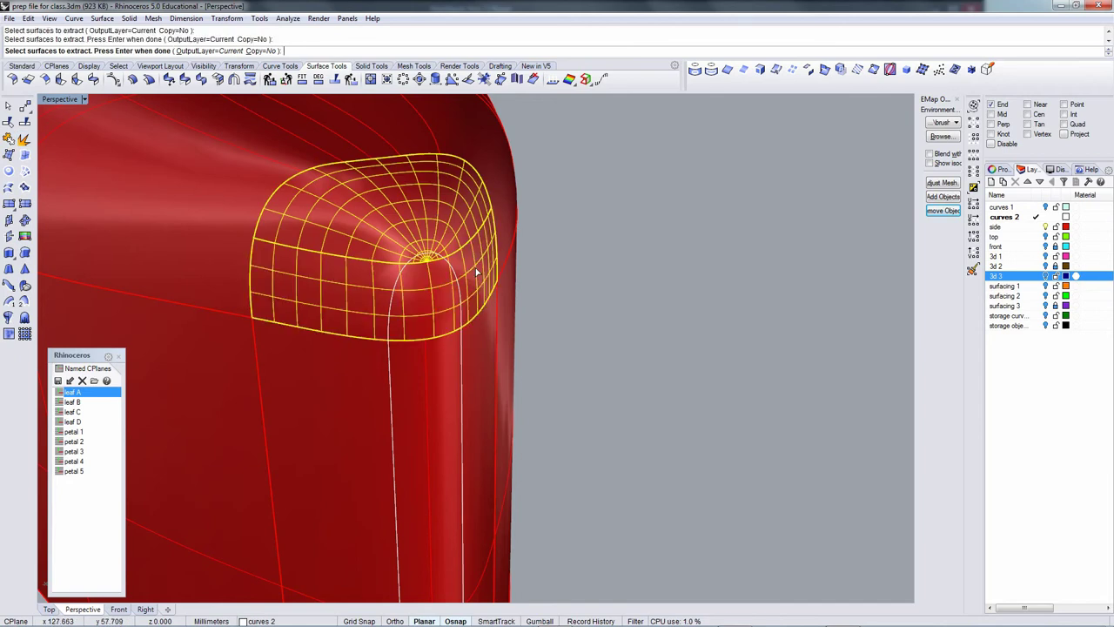
pyautogui.press('Return')
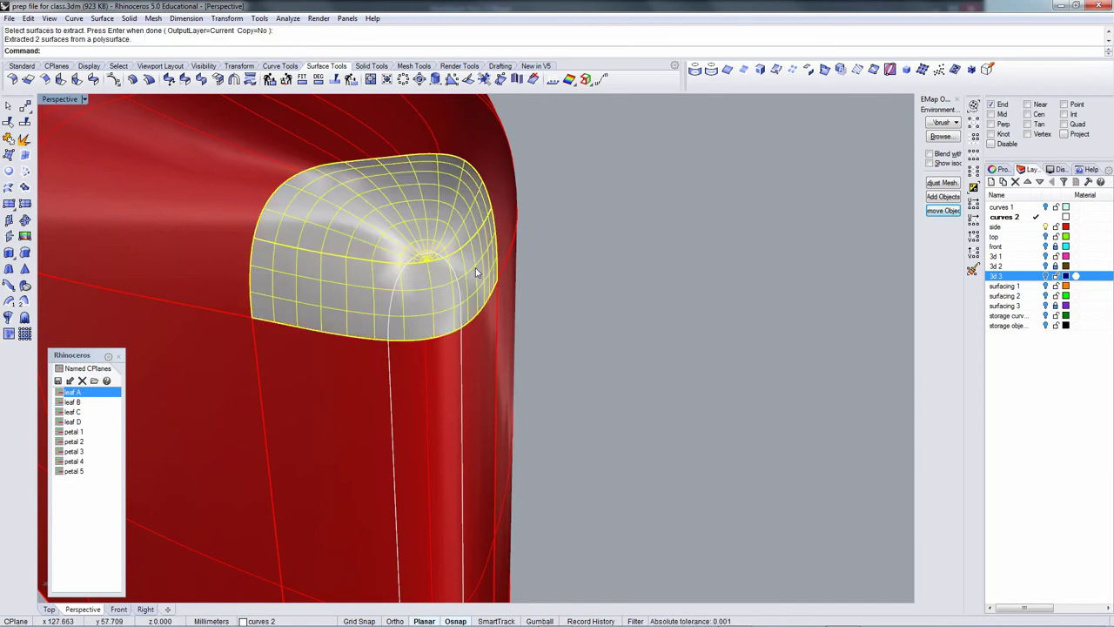
pyautogui.press('Delete')
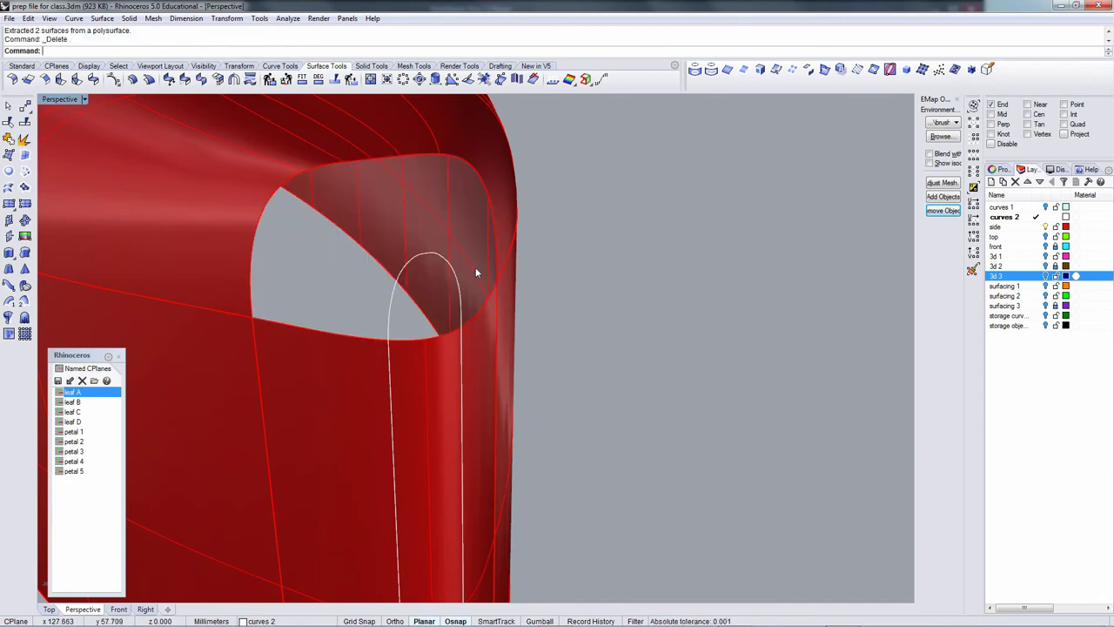
# Show the 3d 3 layer and merge the edge segments along the upper rim of the tip opening.
pyautogui.click(1047, 277)
pyautogui.moveTo(505, 317); pyautogui.dragTo(487, 296, button='right')
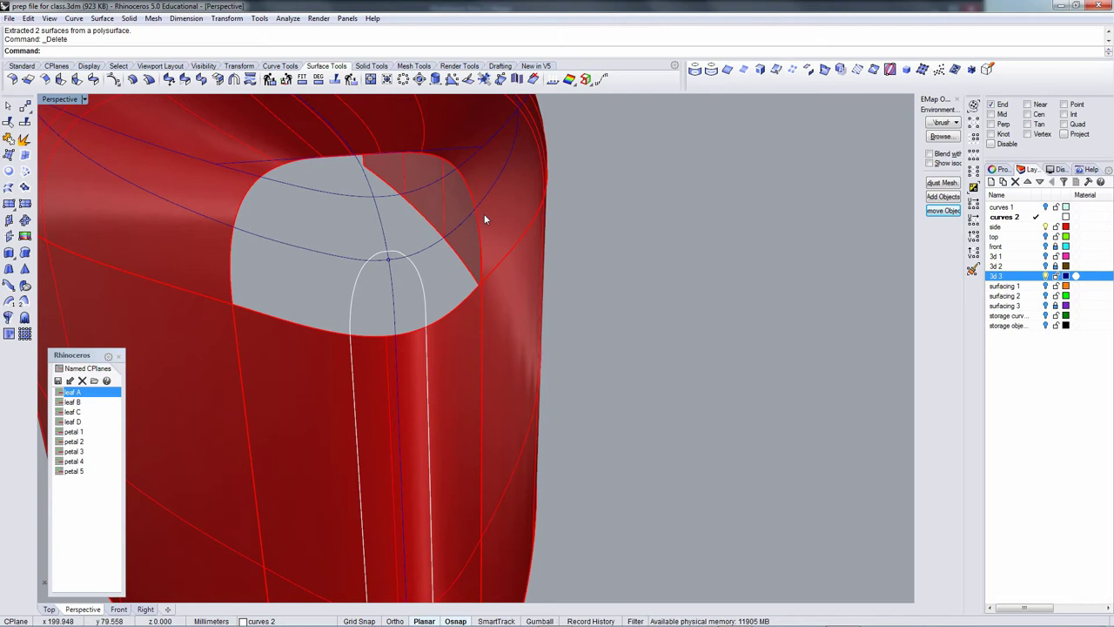
pyautogui.click(289, 19)
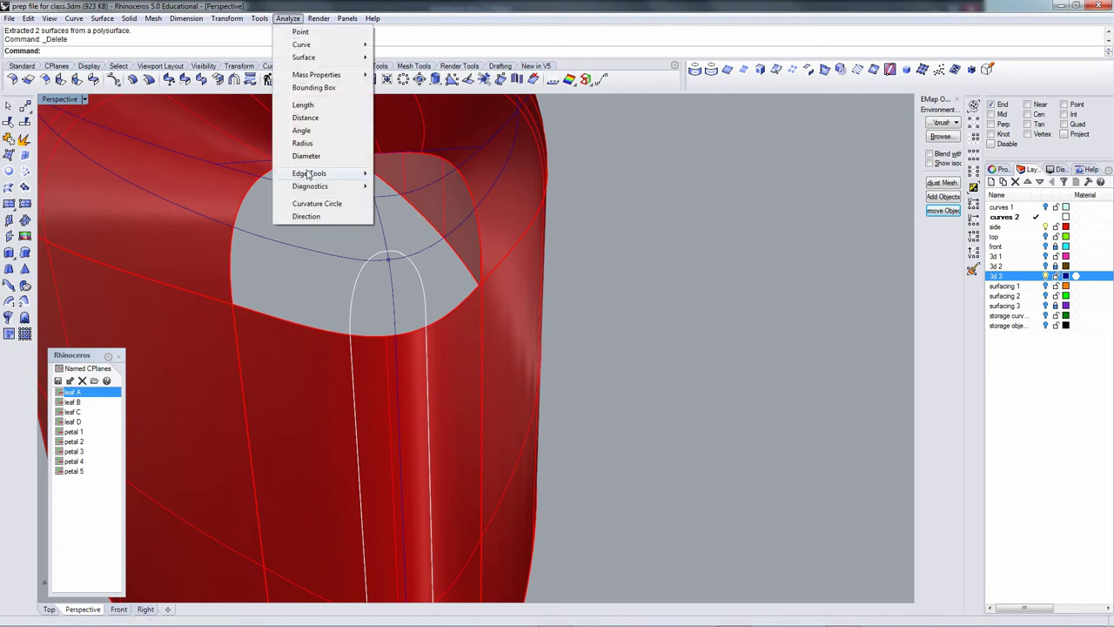
pyautogui.moveTo(308, 175)
pyautogui.click(398, 206)
pyautogui.click(473, 199)
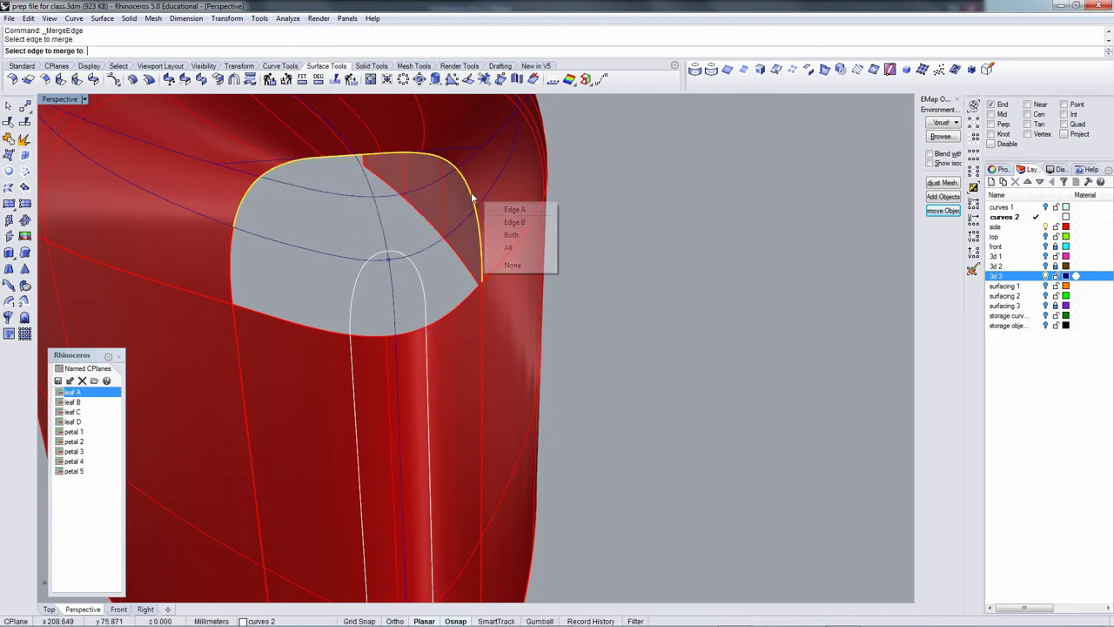
pyautogui.rightClick(473, 199)
pyautogui.rightClick(470, 198)
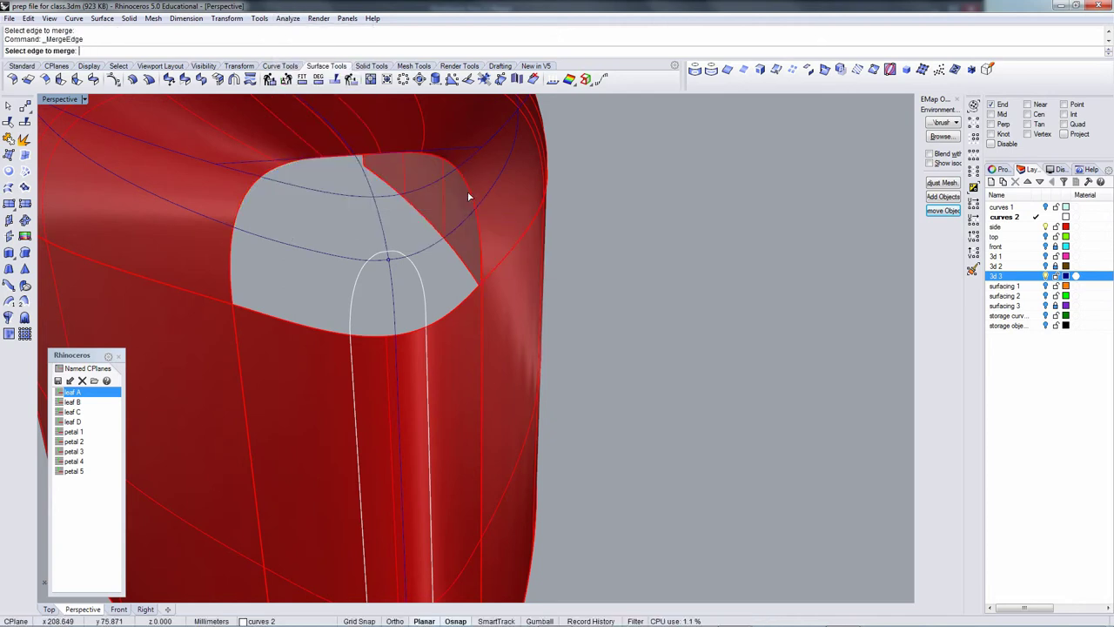
# Try to merge the edges along the side and lower rim of the tip opening.
pyautogui.click(236, 217)
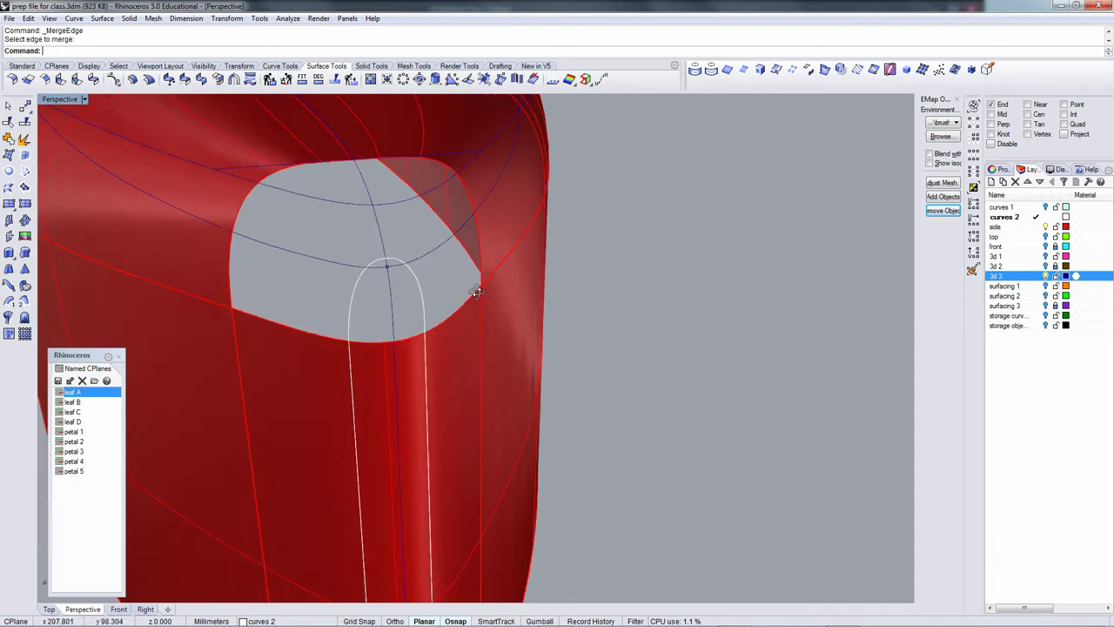
pyautogui.moveTo(477, 293); pyautogui.dragTo(398, 355, button='right')
pyautogui.rightClick(398, 356)
pyautogui.click(398, 362)
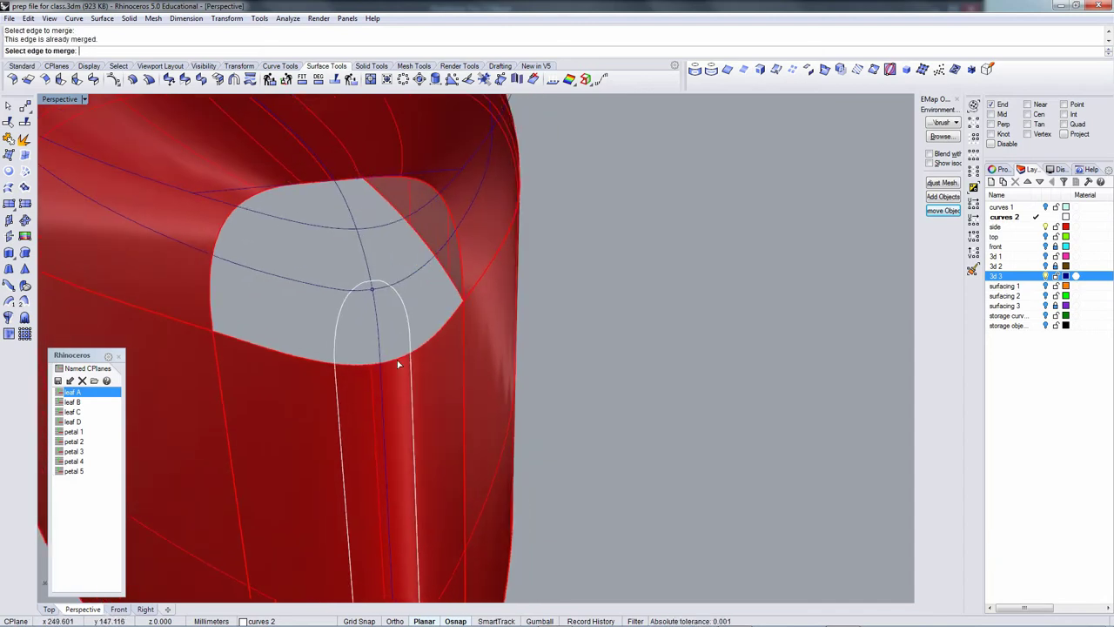
pyautogui.rightClick(398, 362)
pyautogui.moveTo(447, 324); pyautogui.dragTo(430, 340, button='right')
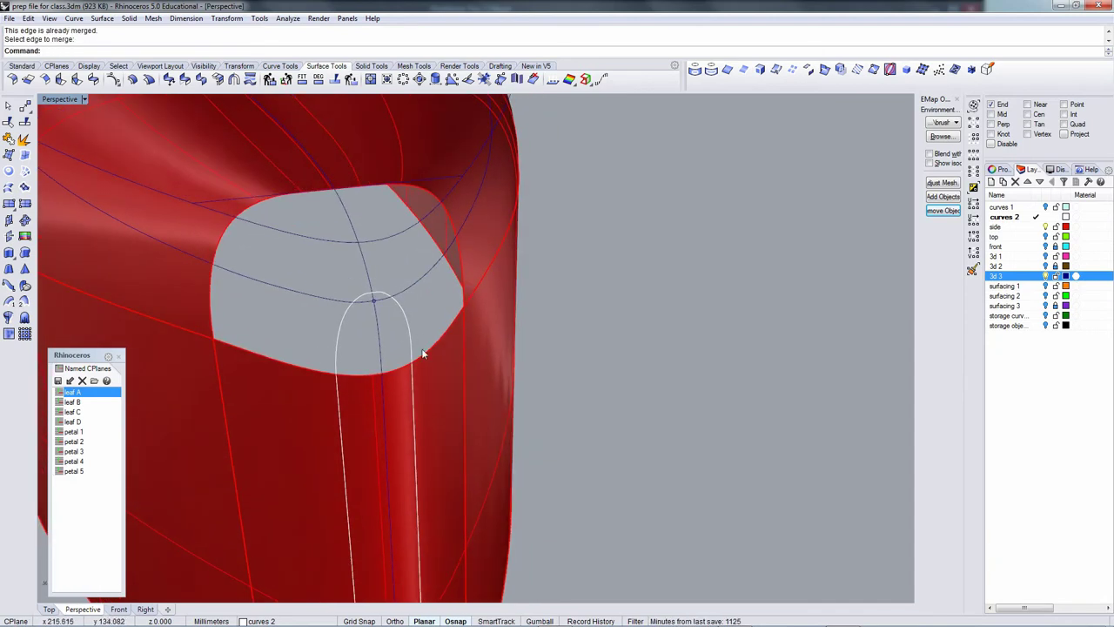
# Split the lower rim edge of the tip opening at the two points where the intersection curve crosses it.
pyautogui.middleClick(383, 52)
pyautogui.click(418, 261)
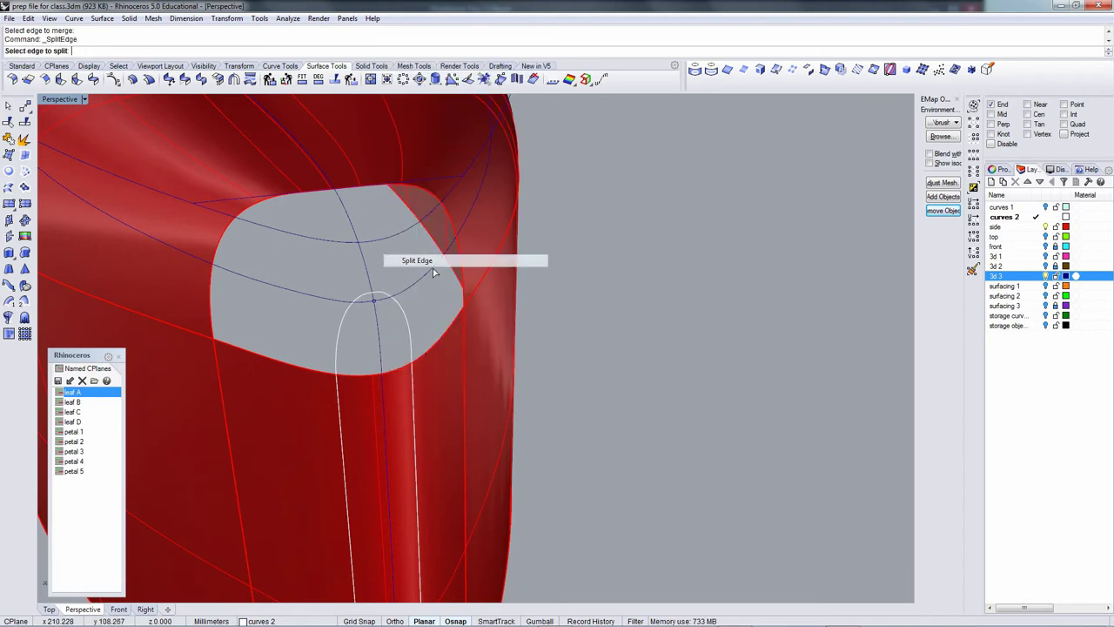
pyautogui.click(412, 362)
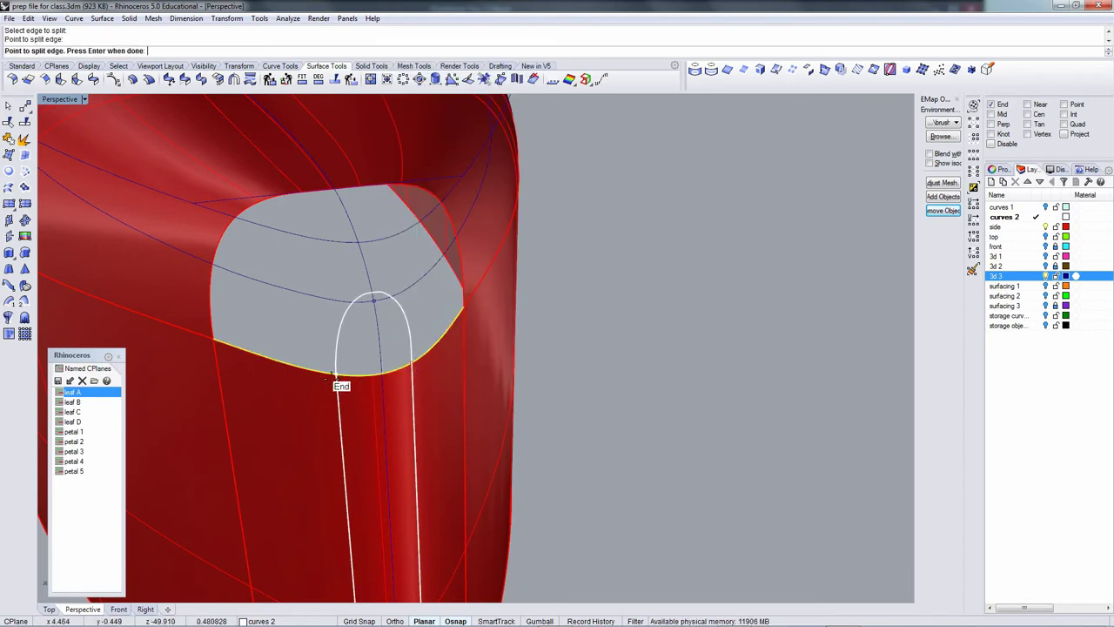
pyautogui.click(335, 375)
pyautogui.rightClick(332, 380)
# Try to trim the centre curve against the arched section curve inside the tip opening, and undo the trim.
pyautogui.click(371, 283)
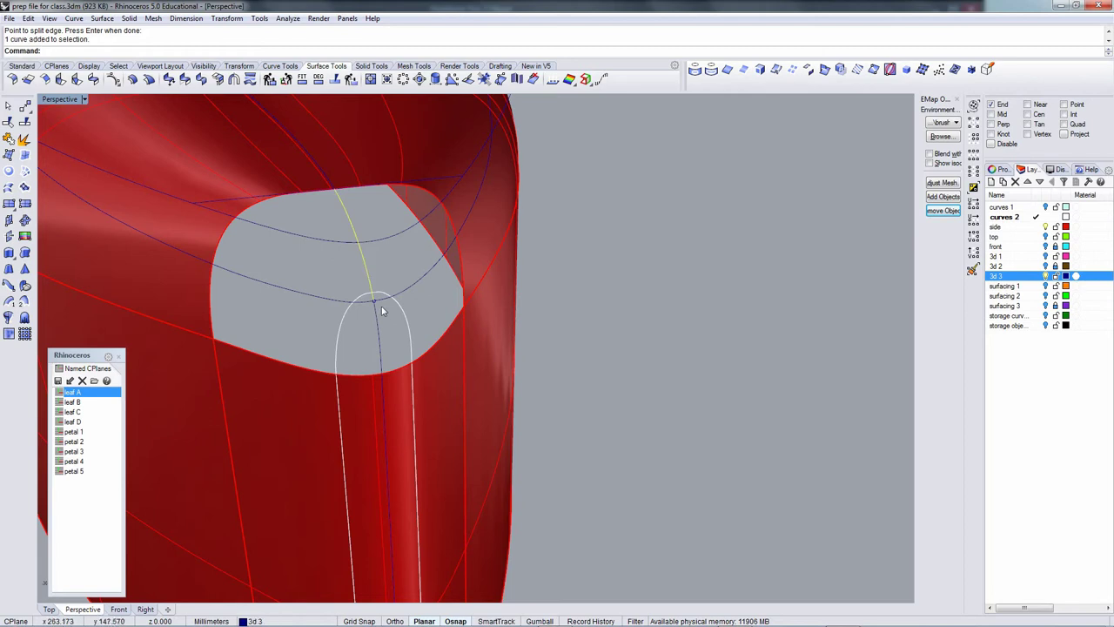
pyautogui.scroll(1, 382, 311)
pyautogui.scroll(4, 384, 310)
pyautogui.scroll(-3, 386, 306)
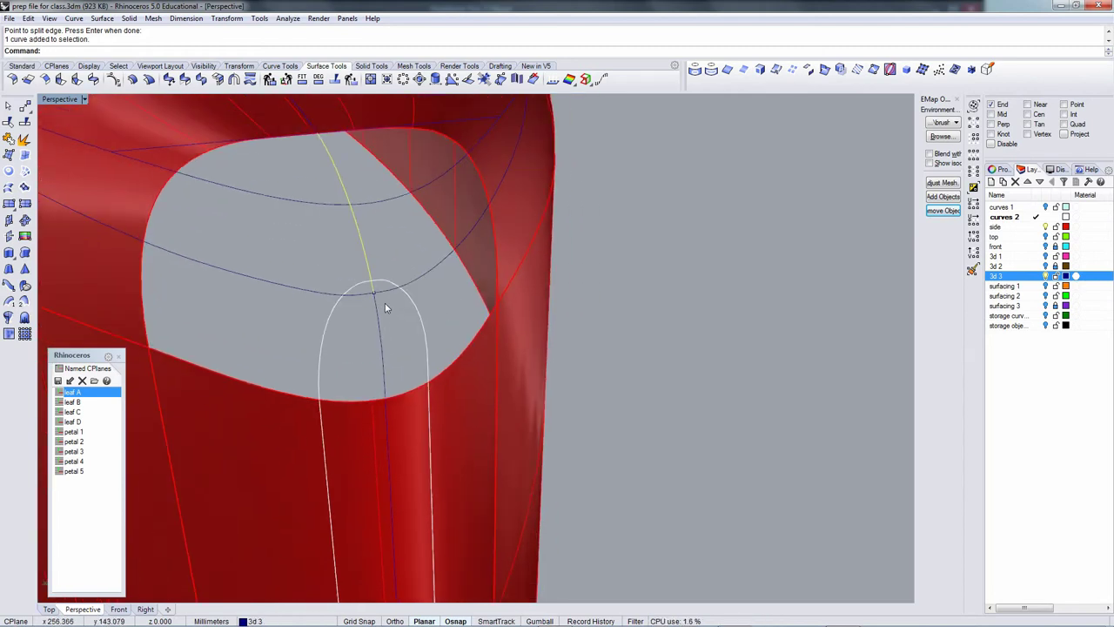
pyautogui.click(380, 281)
pyautogui.keyDown('shift'); pyautogui.click(369, 271); pyautogui.keyUp('shift')
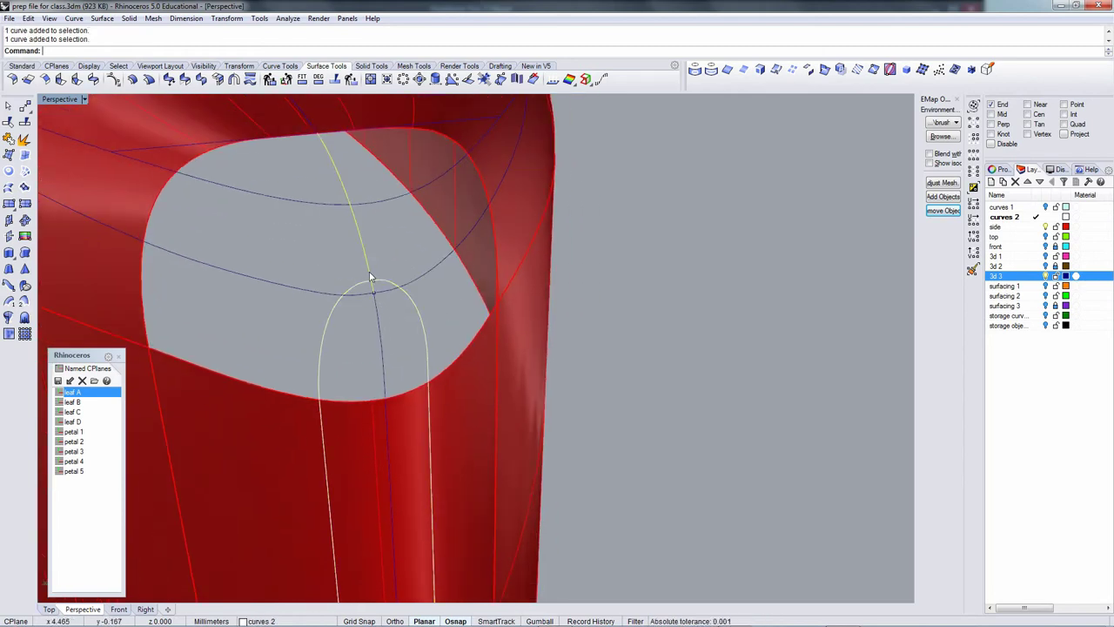
pyautogui.click(25, 140)
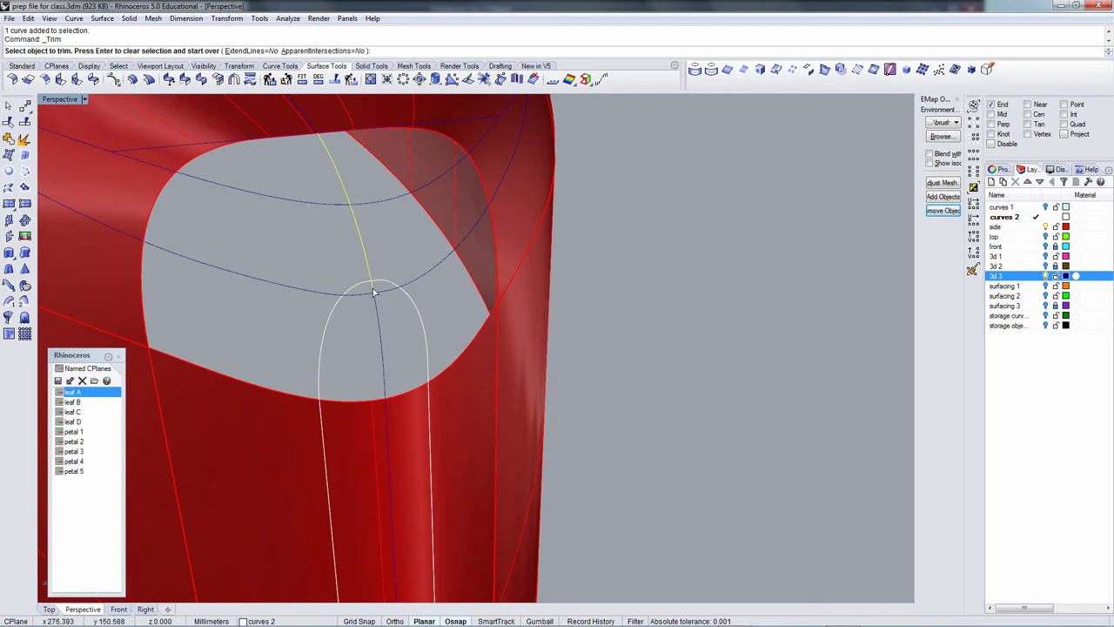
pyautogui.press('Return')
pyautogui.hotkey('ctrl', 'z')
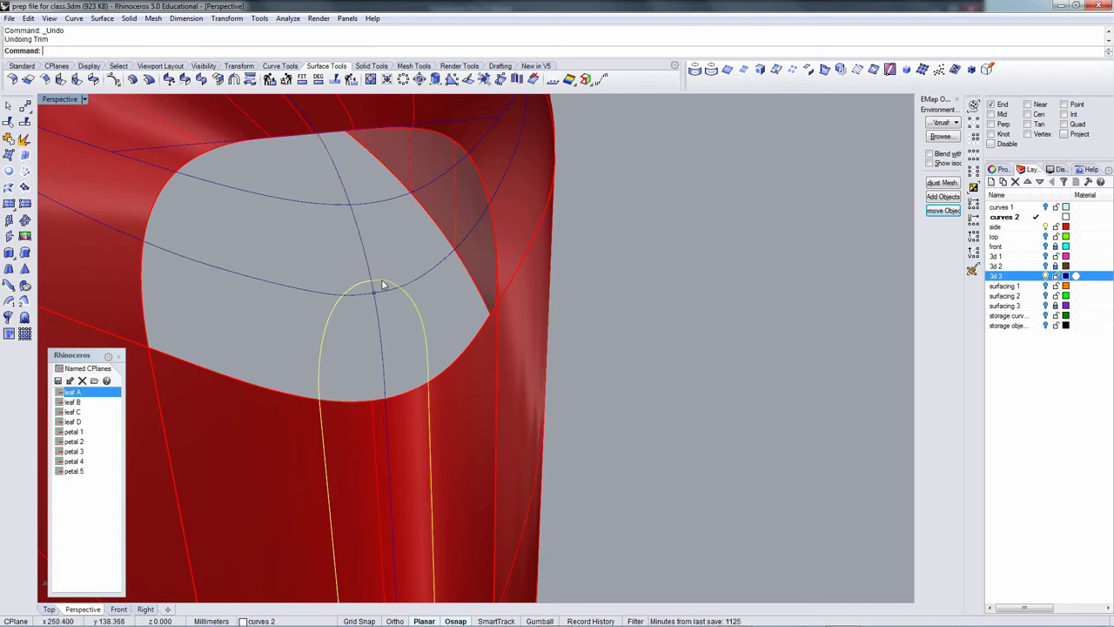
# Split the centre curve inside the tip opening where it meets the top of the arched section curve.
pyautogui.click(379, 285)
pyautogui.rightClick(25, 140)
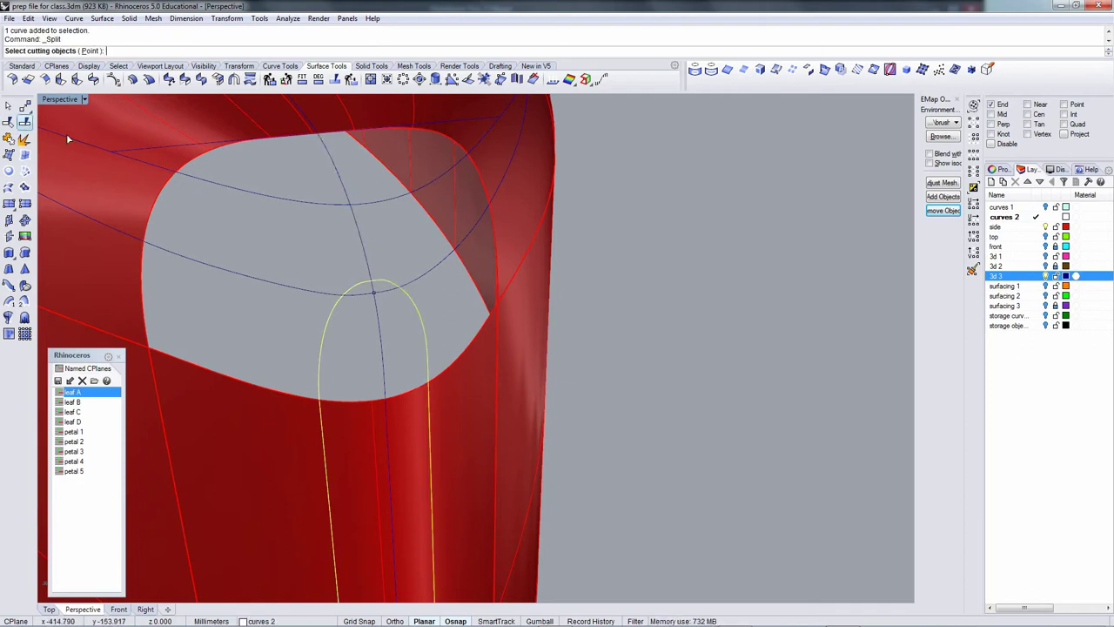
pyautogui.click(374, 288)
pyautogui.click(399, 308)
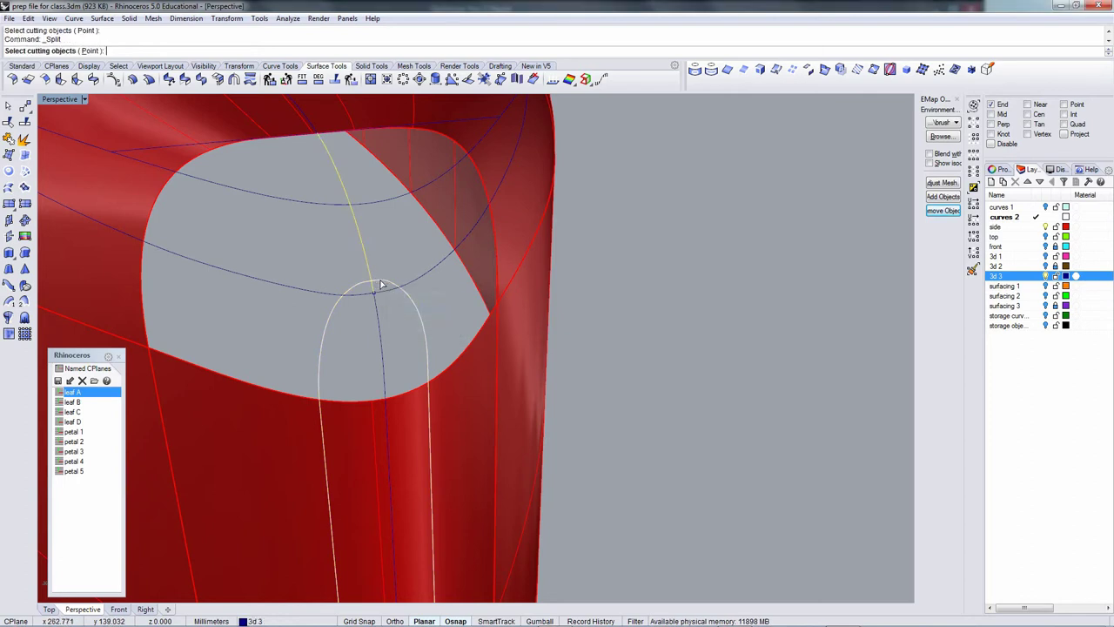
pyautogui.press('Return')
pyautogui.click(373, 281)
pyautogui.scroll(-2, 388, 283)
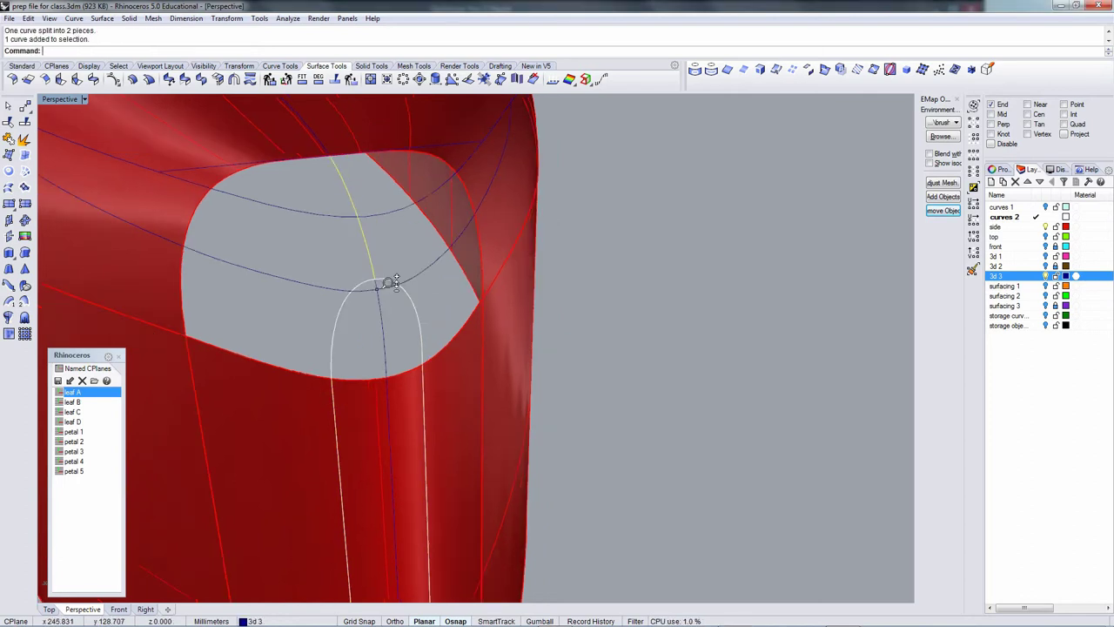
pyautogui.scroll(-1, 393, 280)
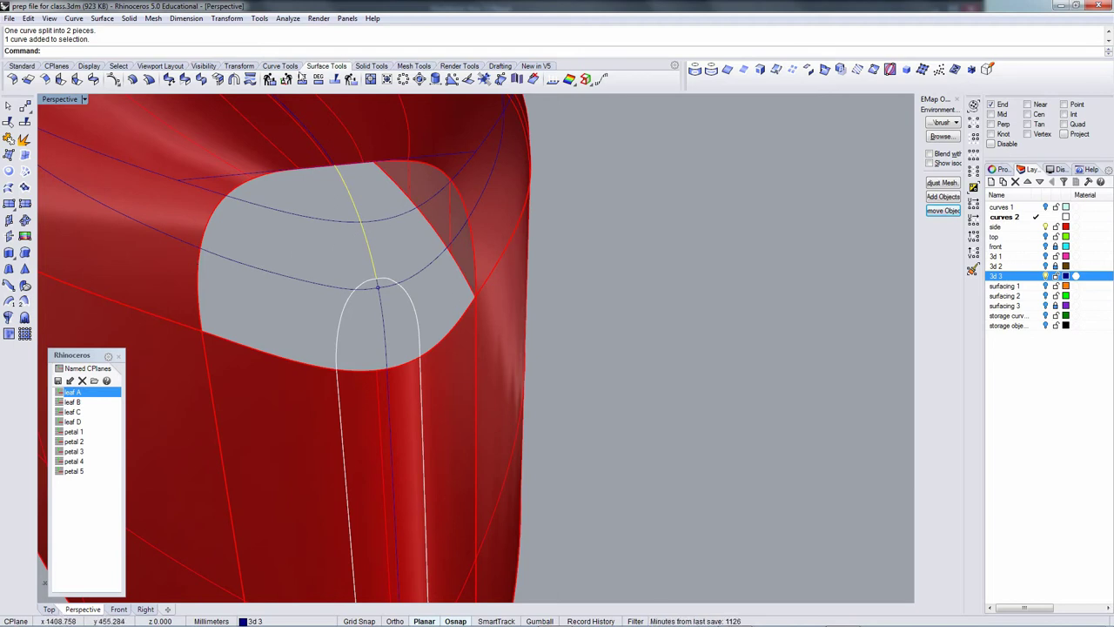
# Make side the current layer and leave the network surface command.
pyautogui.click(29, 175)
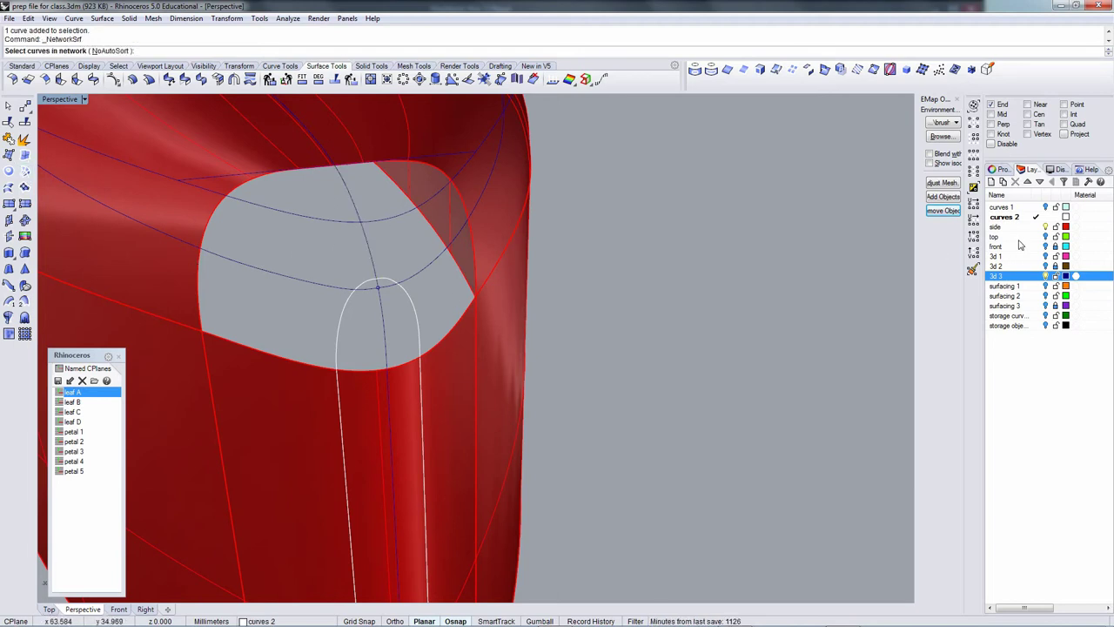
pyautogui.click(337, 355)
pyautogui.press('Escape')
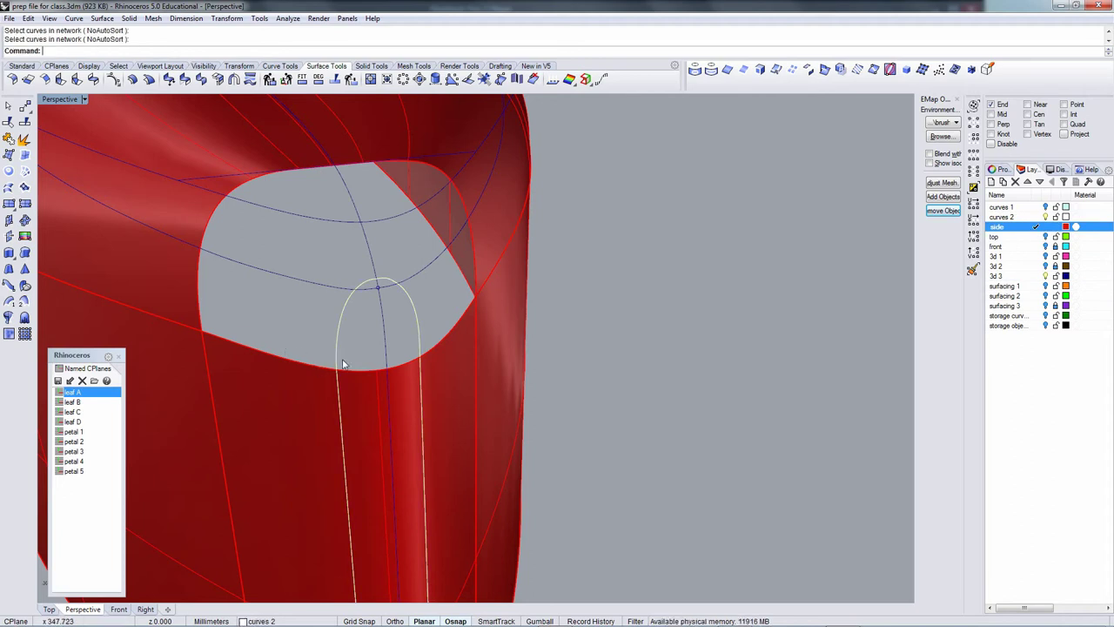
# Trim both legs of the arched section curve below the opening's lower rim, using the lower body surface as cutter.
pyautogui.click(340, 359)
pyautogui.click(345, 372)
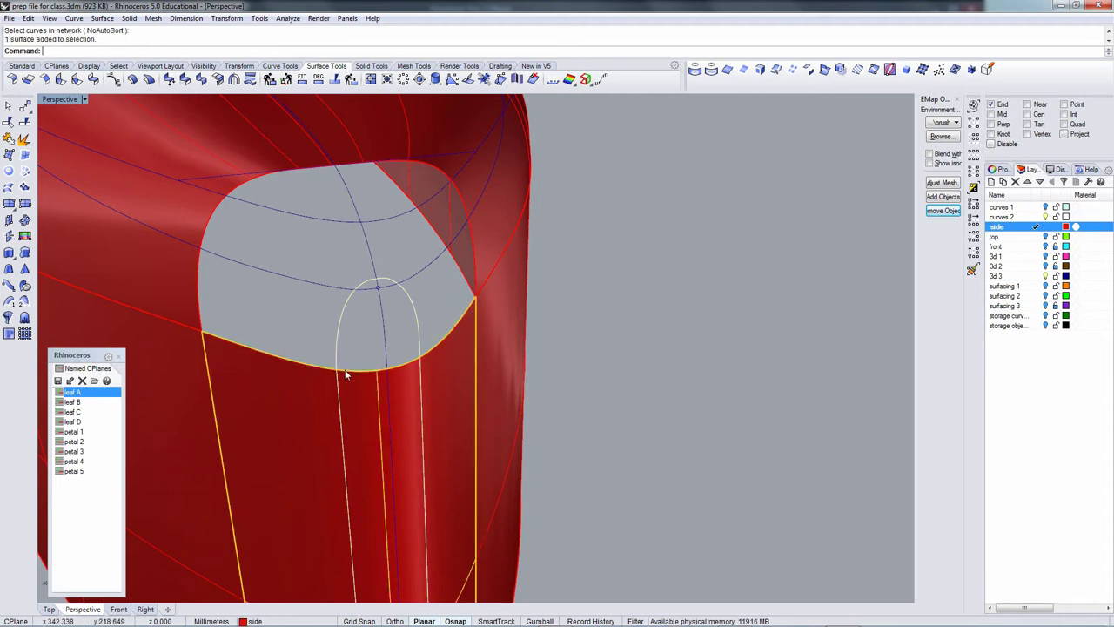
pyautogui.click(25, 138)
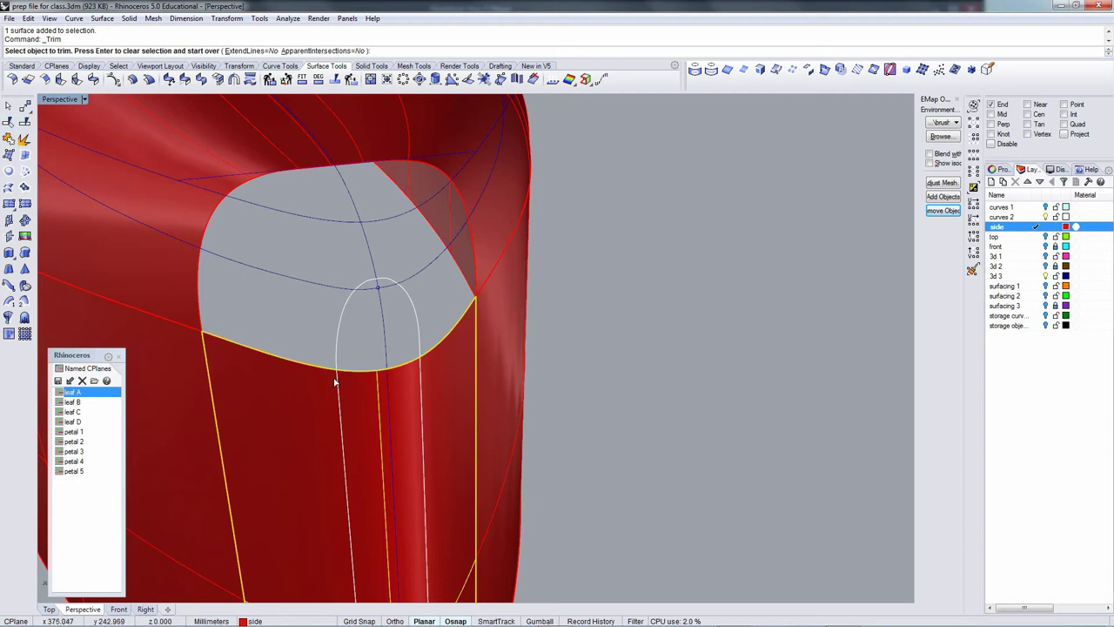
pyautogui.click(334, 381)
pyautogui.click(355, 410)
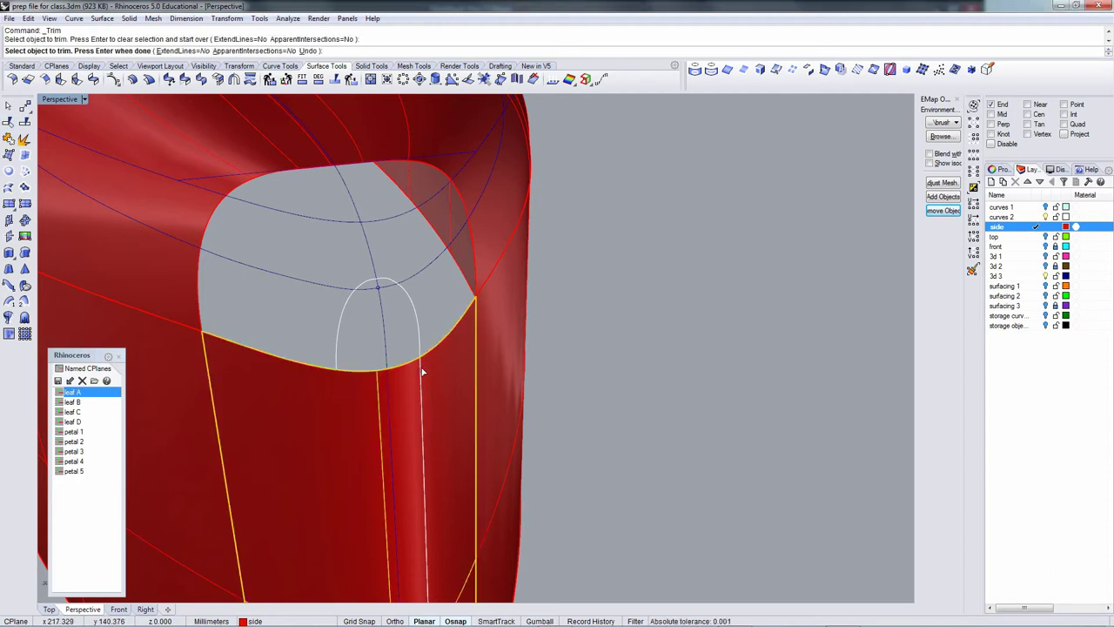
pyautogui.click(423, 373)
pyautogui.press('Return')
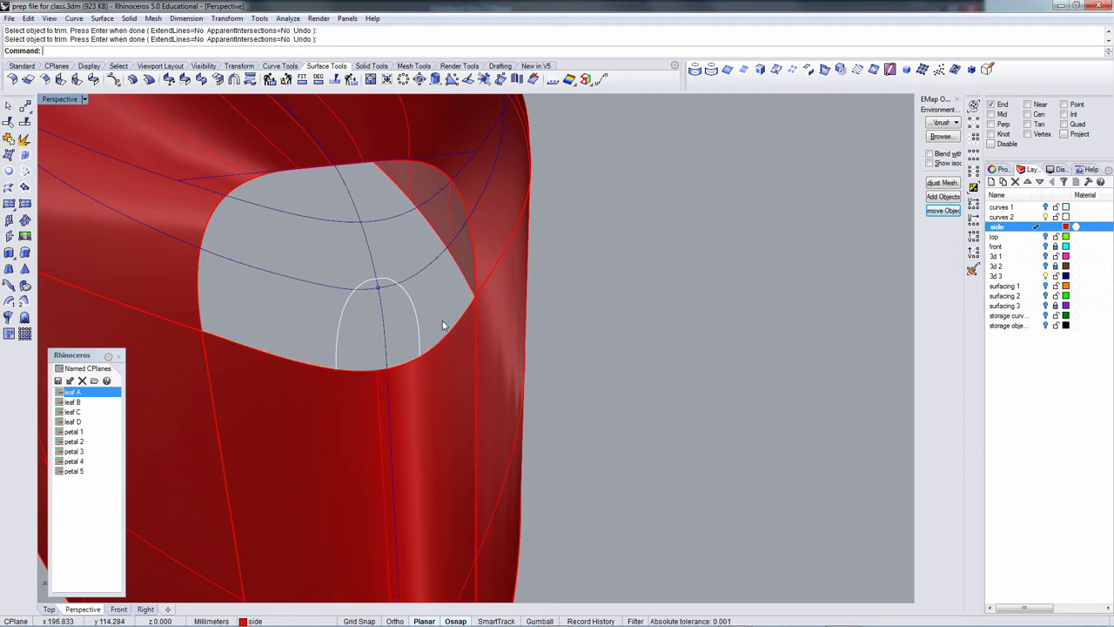
# Check with Split Edge how the lower rim edge of the tip opening is divided at the arched section curve.
pyautogui.click(349, 372)
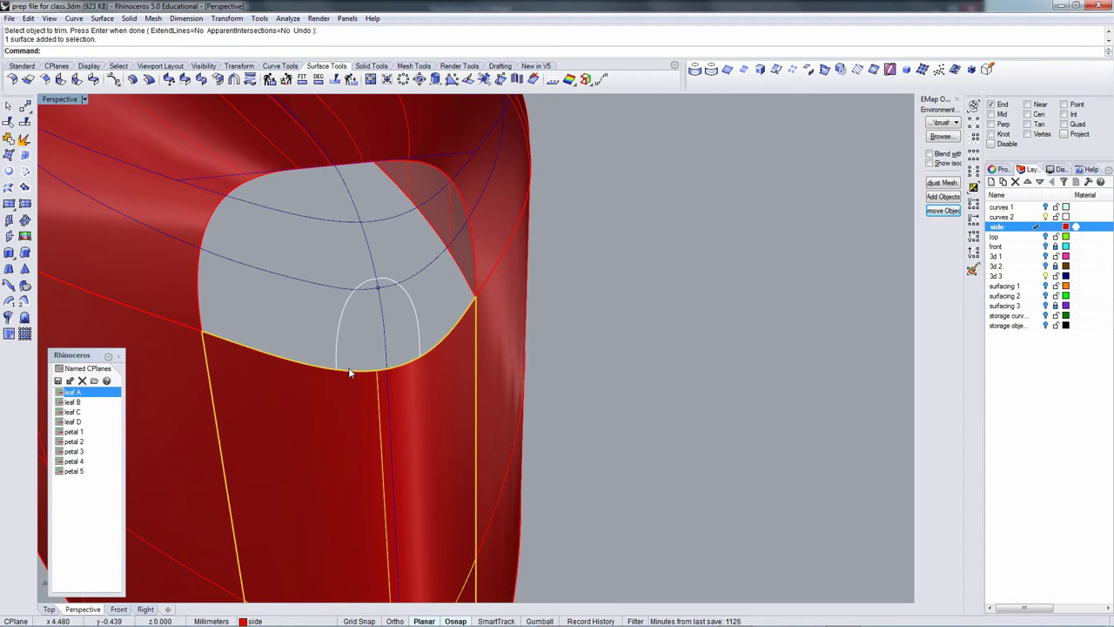
pyautogui.middleClick(405, 47)
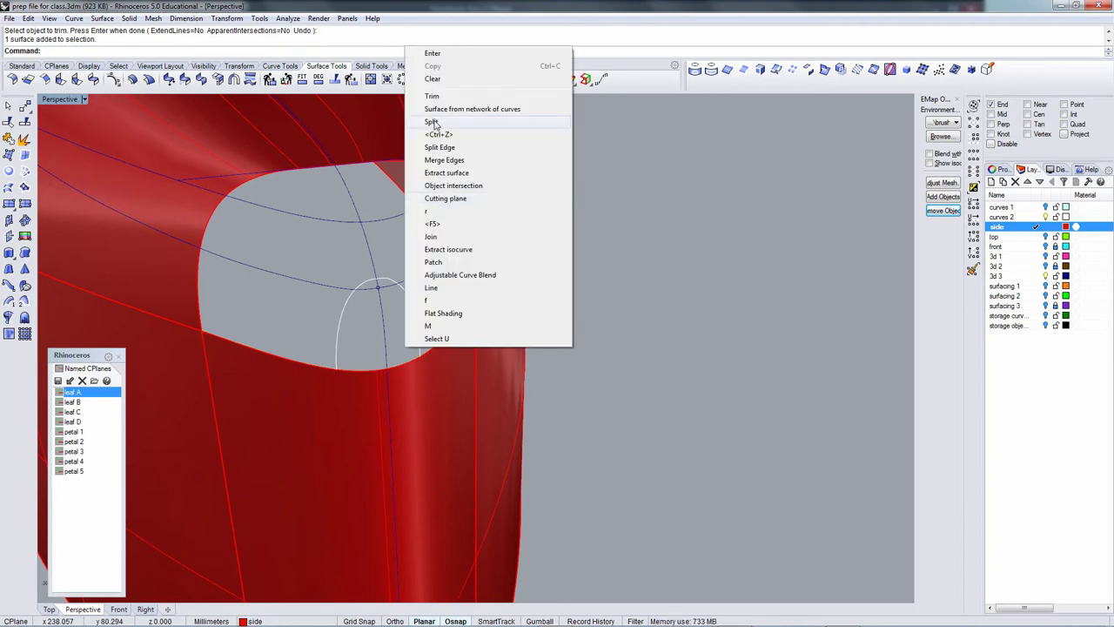
pyautogui.click(439, 148)
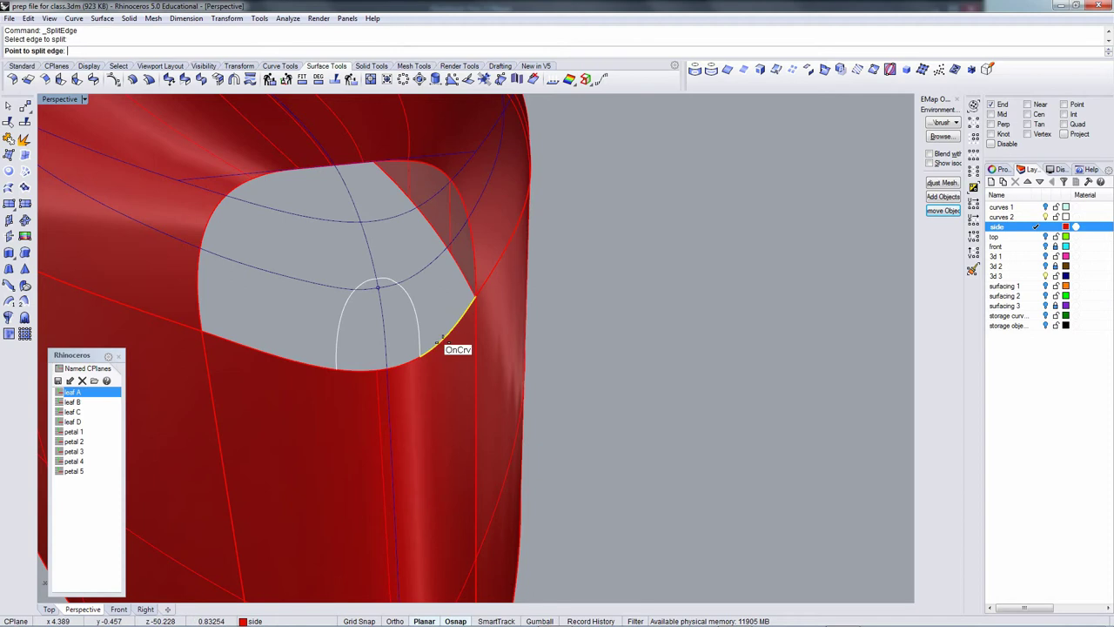
pyautogui.rightClick(440, 342)
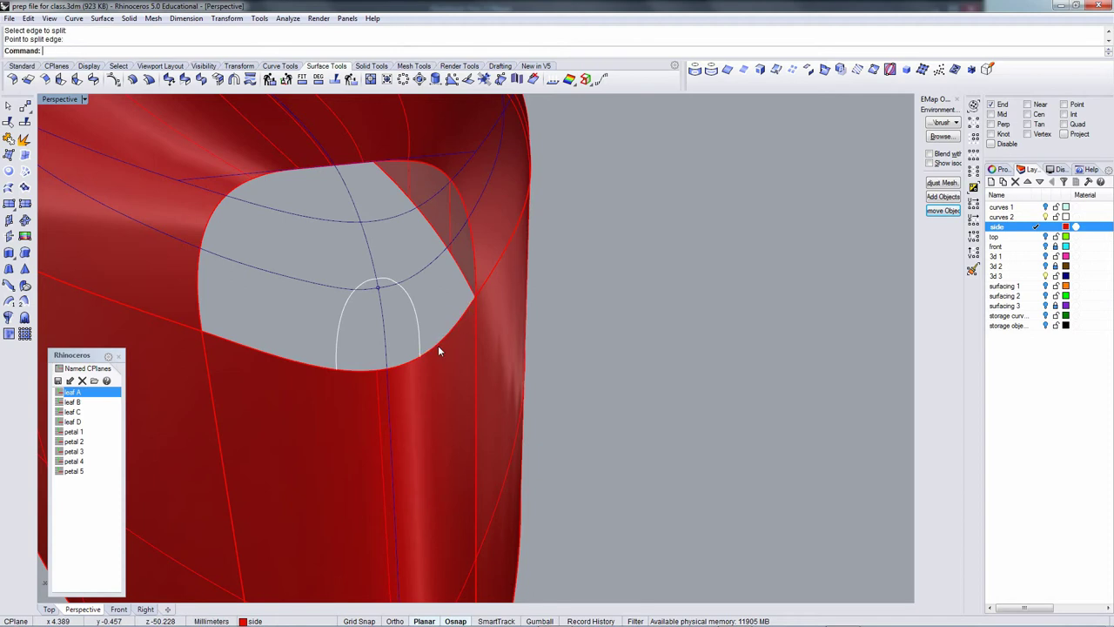
# Build a network surface from the arch, centre curve, upper rim and two outer lower rim segments, with tangency at A, B, C and position at D.
pyautogui.click(26, 173)
pyautogui.click(336, 351)
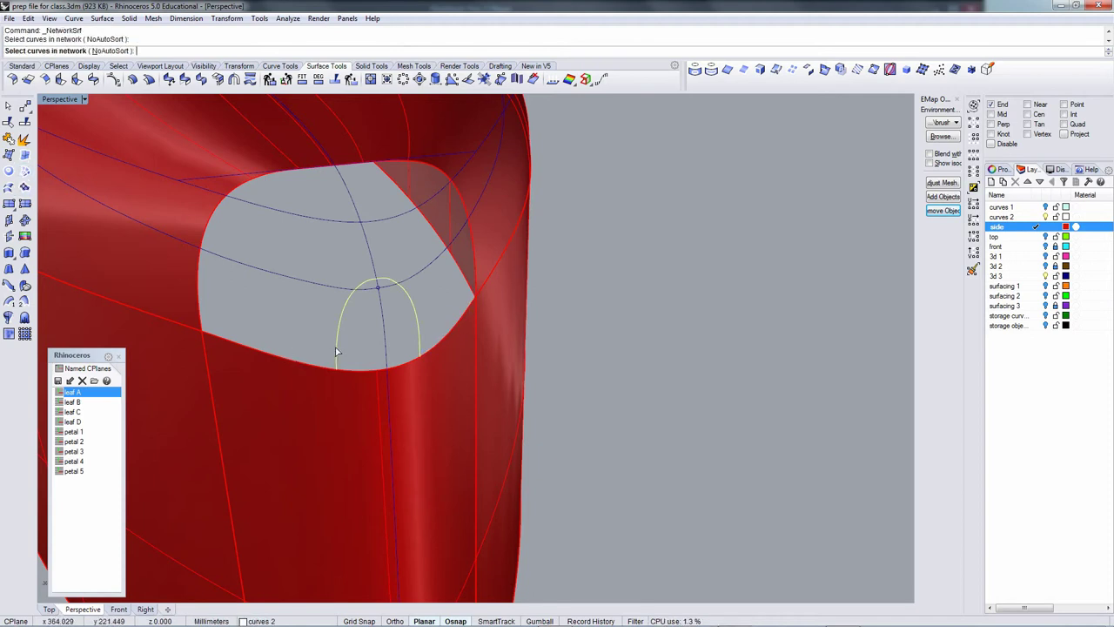
pyautogui.click(216, 320)
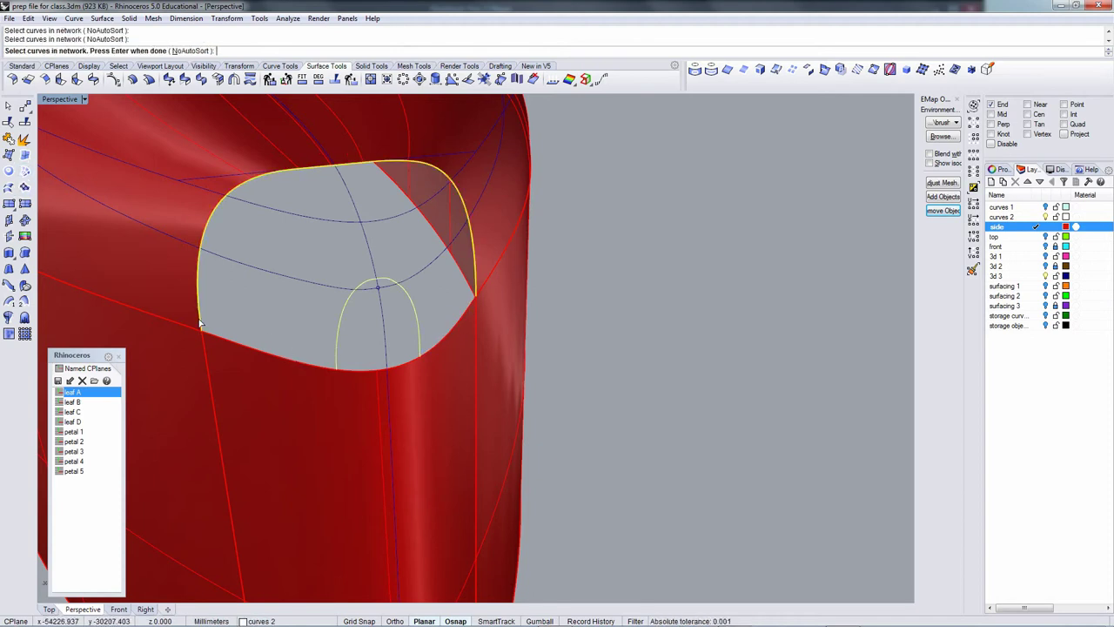
pyautogui.click(314, 367)
pyautogui.click(372, 273)
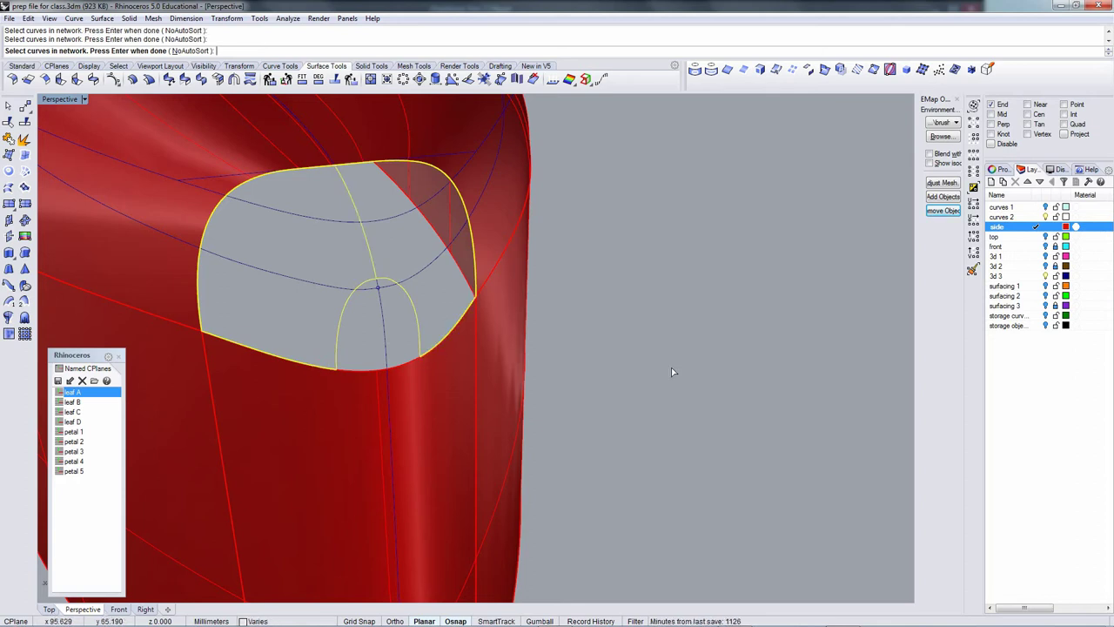
pyautogui.press('Return')
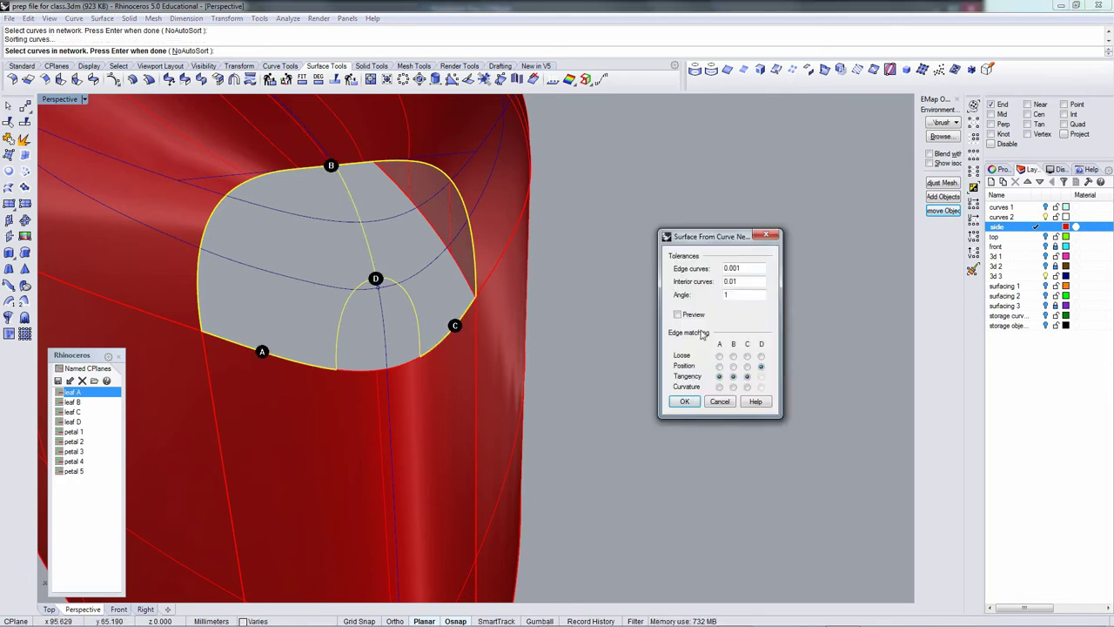
pyautogui.click(677, 314)
pyautogui.moveTo(503, 346); pyautogui.dragTo(418, 318, button='right')
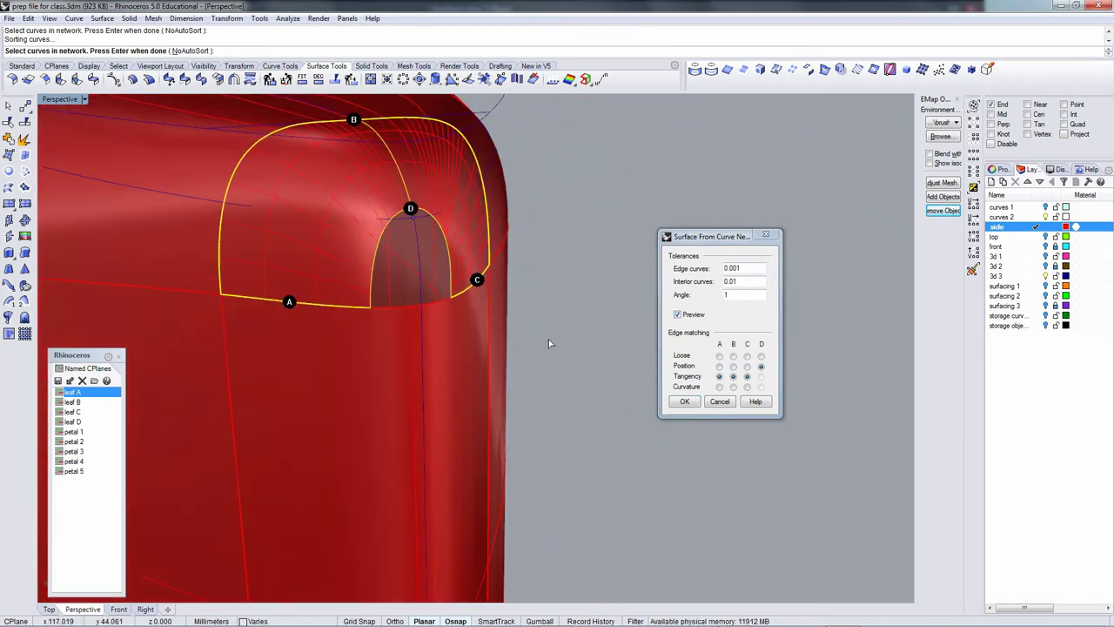
pyautogui.click(672, 400)
# Join the new tip surface and the surrounding body surfaces into one polysurface.
pyautogui.moveTo(671, 400); pyautogui.dragTo(534, 340, button='right')
pyautogui.click(9, 139)
pyautogui.click(335, 294)
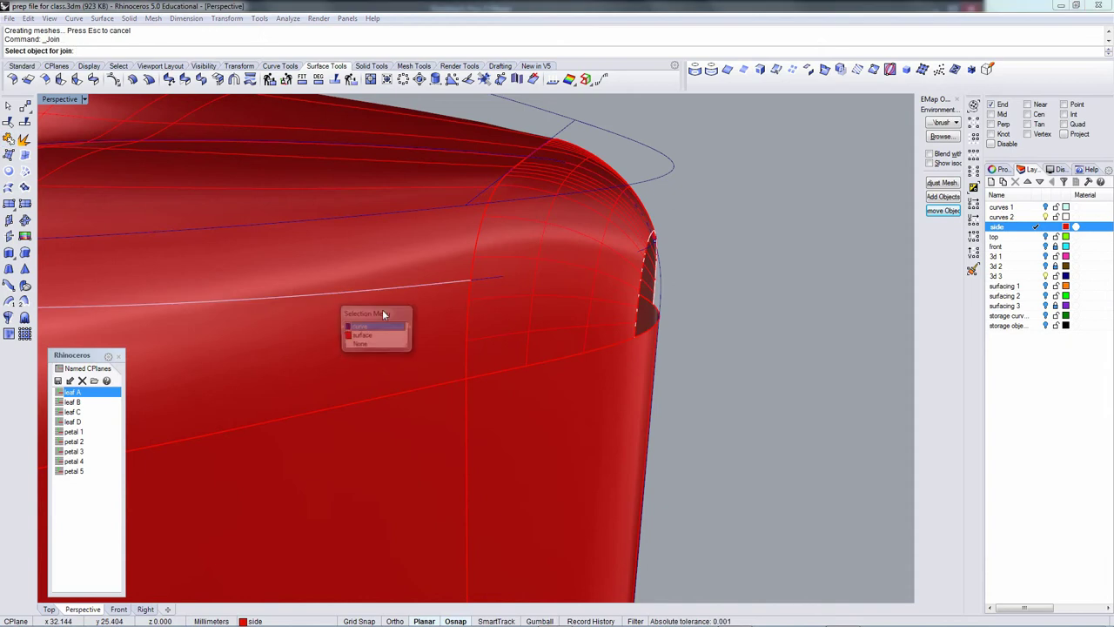
pyautogui.click(360, 336)
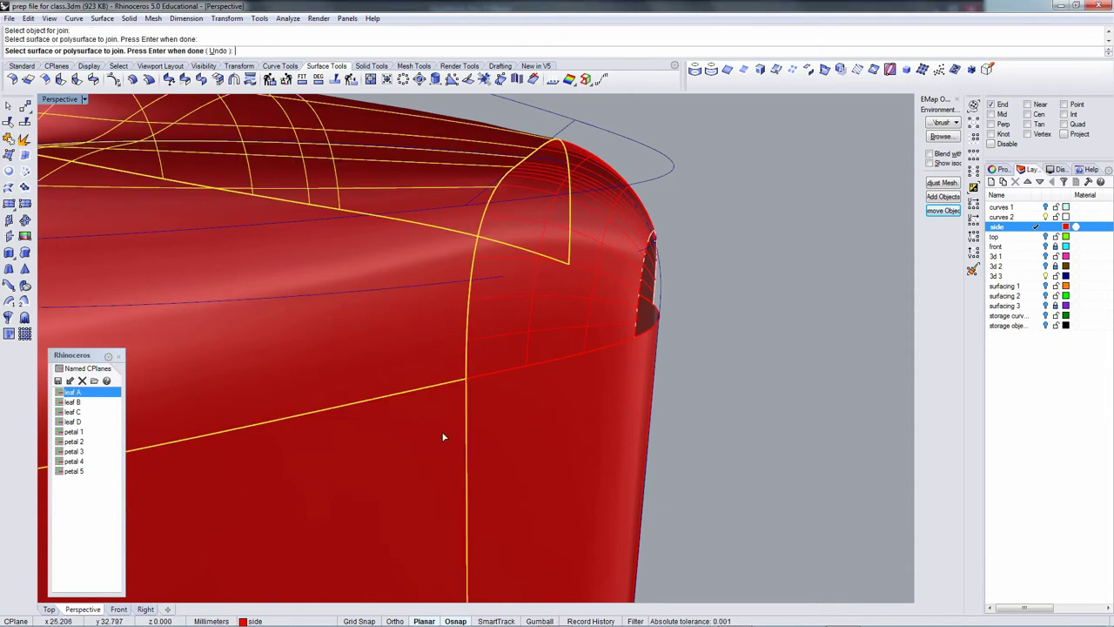
pyautogui.click(591, 409)
pyautogui.press('Return')
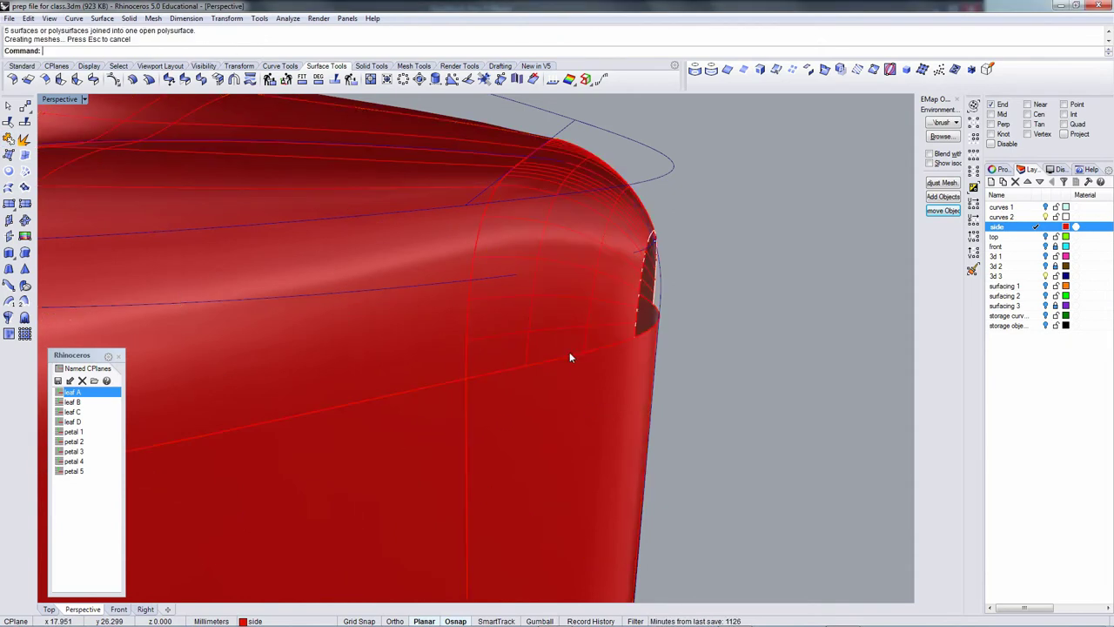
# Examine the joined polysurface around the tip with environment map analysis, and remove the analysis.
pyautogui.click(571, 354)
pyautogui.click(940, 201)
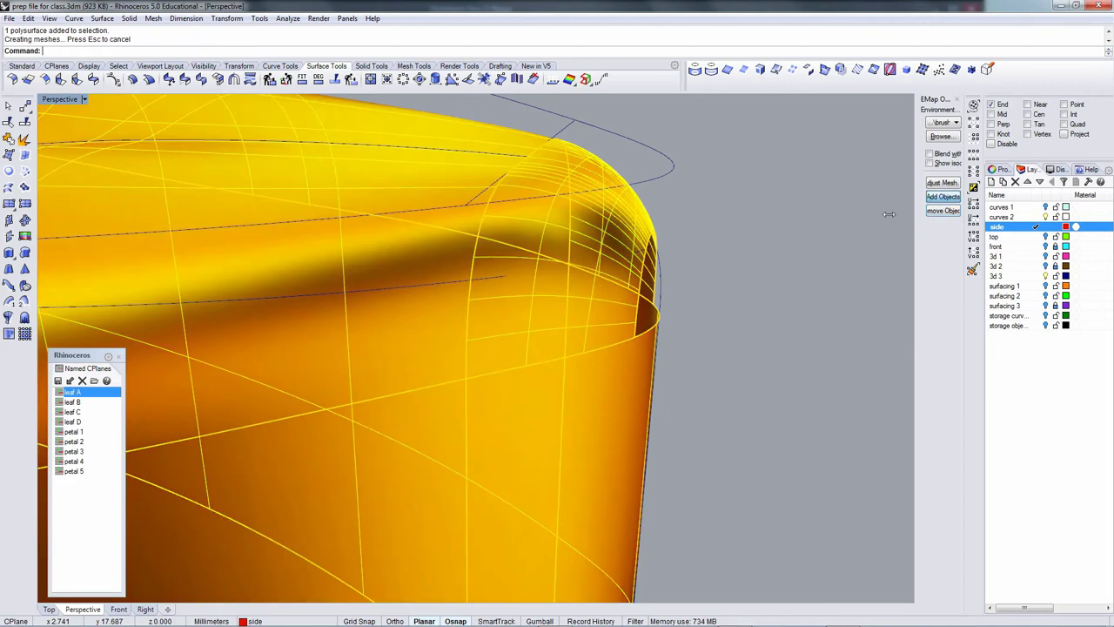
pyautogui.click(755, 279)
pyautogui.moveTo(753, 281); pyautogui.dragTo(754, 260, button='right')
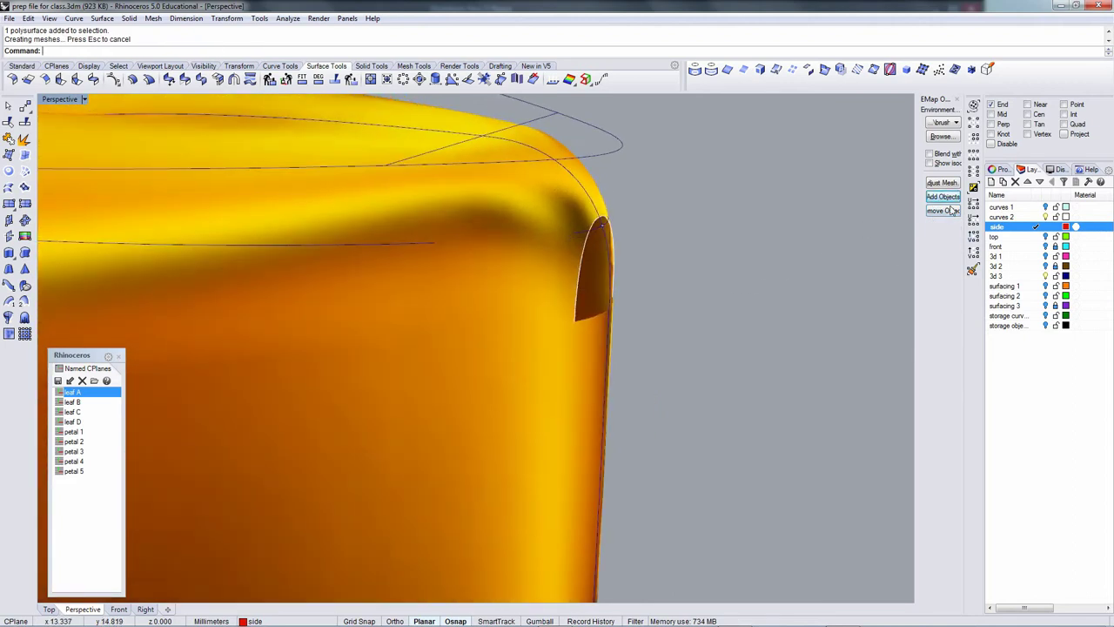
pyautogui.click(942, 210)
pyautogui.click(497, 330)
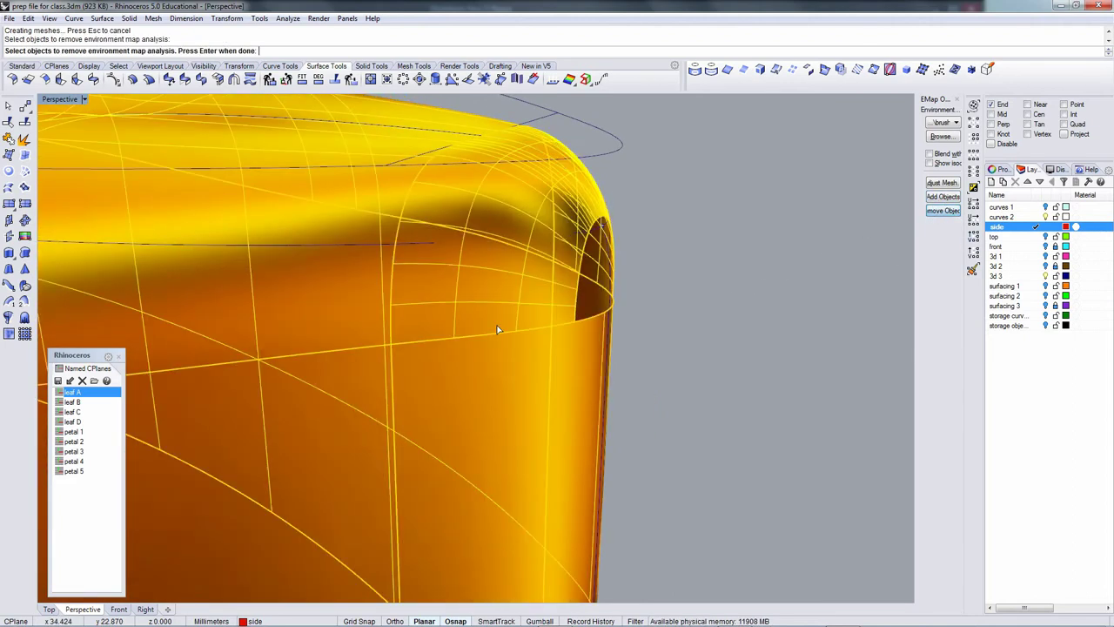
pyautogui.press('Return')
# Patch the remaining arched opening from its bounding polysurface edges, using 10 U and V spans, adjusted tangency and automatic trim.
pyautogui.moveTo(651, 327)
pyautogui.mouseDown(button='right')
pyautogui.moveTo(657, 335)
pyautogui.moveTo(665, 319)
pyautogui.moveTo(659, 329)
pyautogui.mouseUp(button='right')
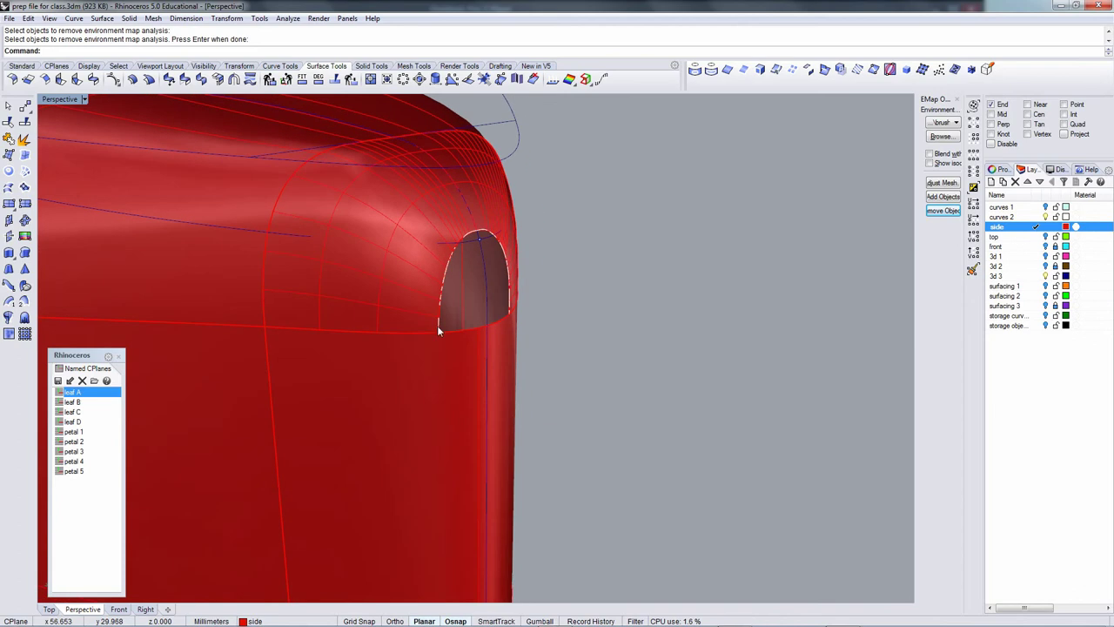
pyautogui.click(28, 185)
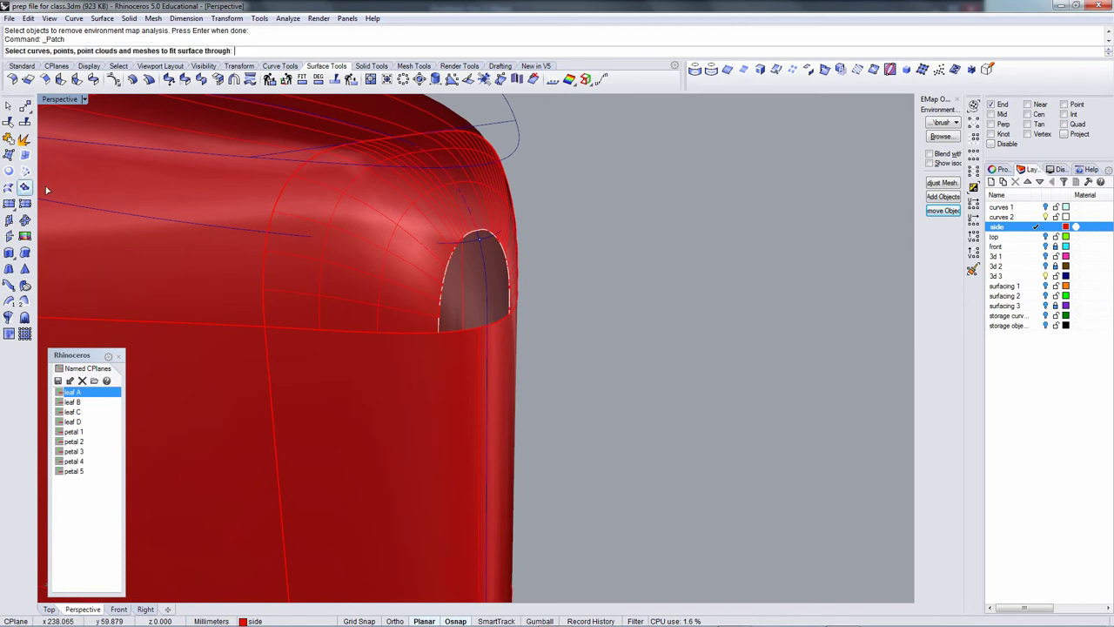
pyautogui.click(462, 326)
pyautogui.click(442, 317)
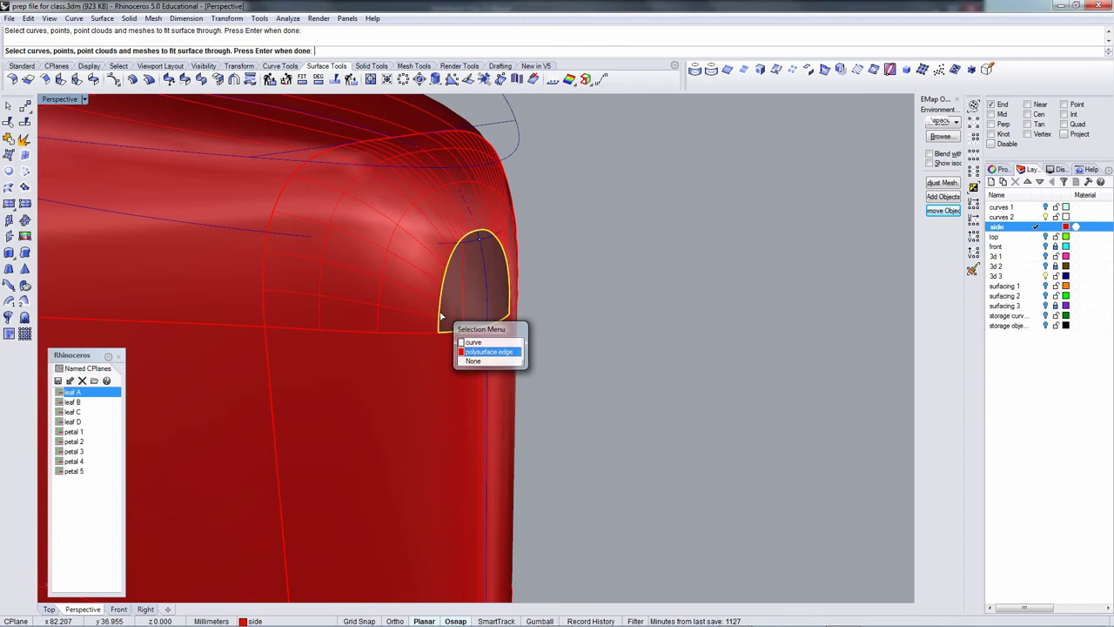
pyautogui.click(488, 352)
pyautogui.press('Return')
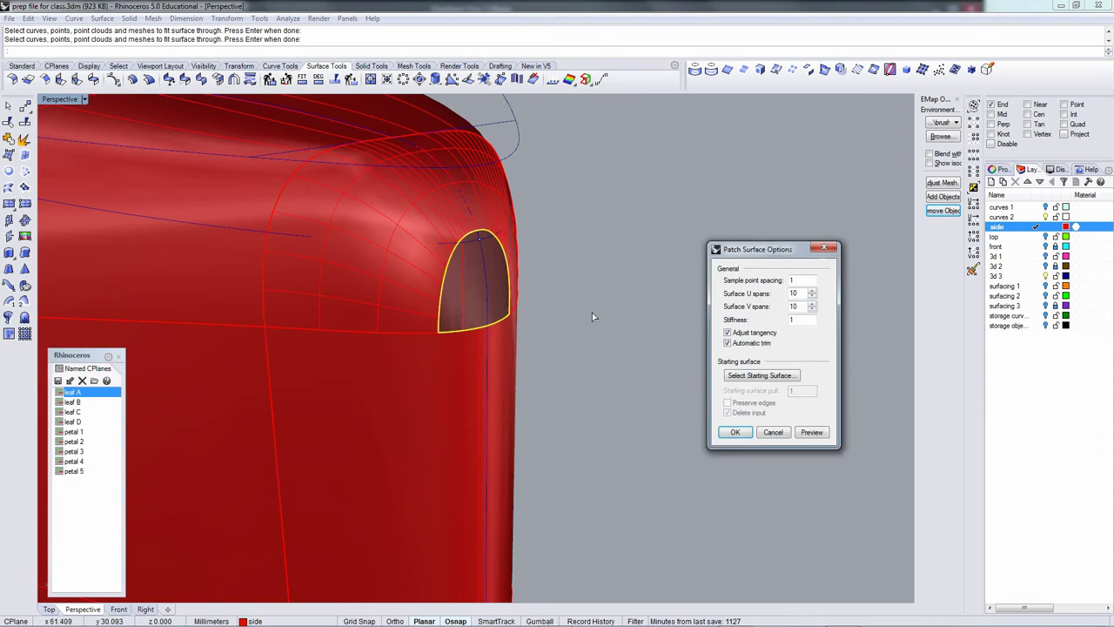
pyautogui.click(734, 431)
pyautogui.moveTo(583, 381); pyautogui.dragTo(440, 321, button='right')
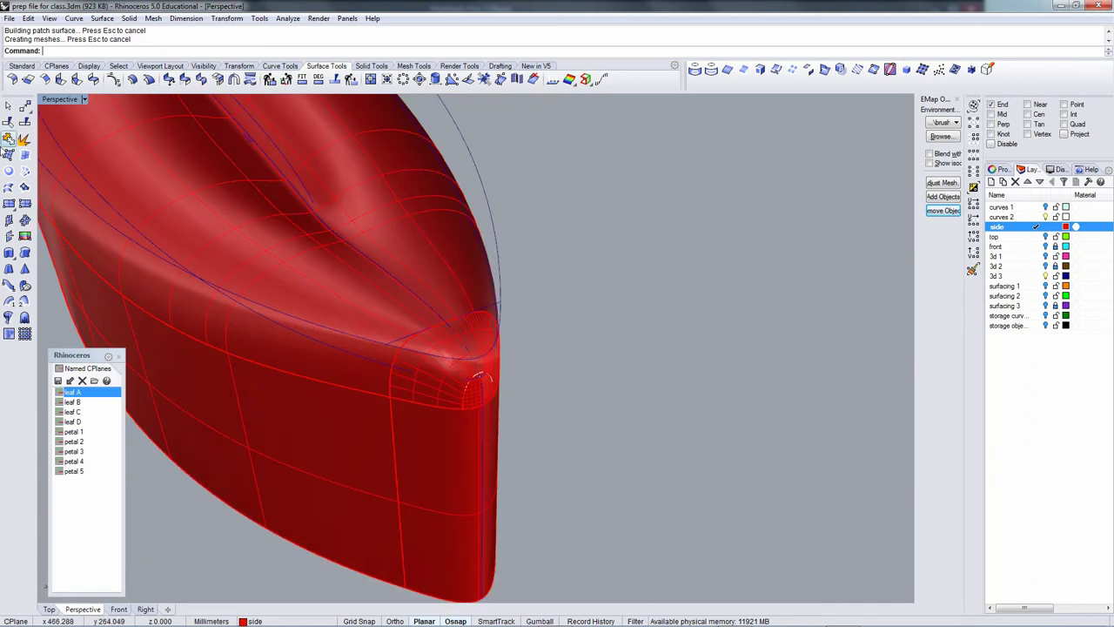
# Join the tip patch to the surrounding leaf polysurface.
pyautogui.click(8, 139)
pyautogui.click(473, 418)
pyautogui.click(477, 401)
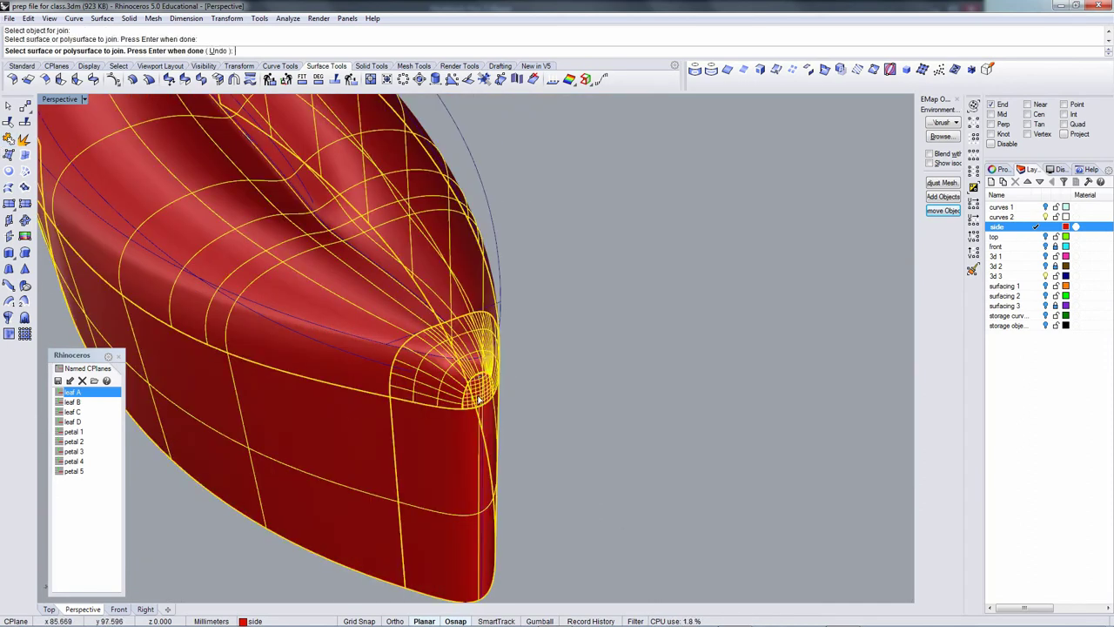
pyautogui.press('Return')
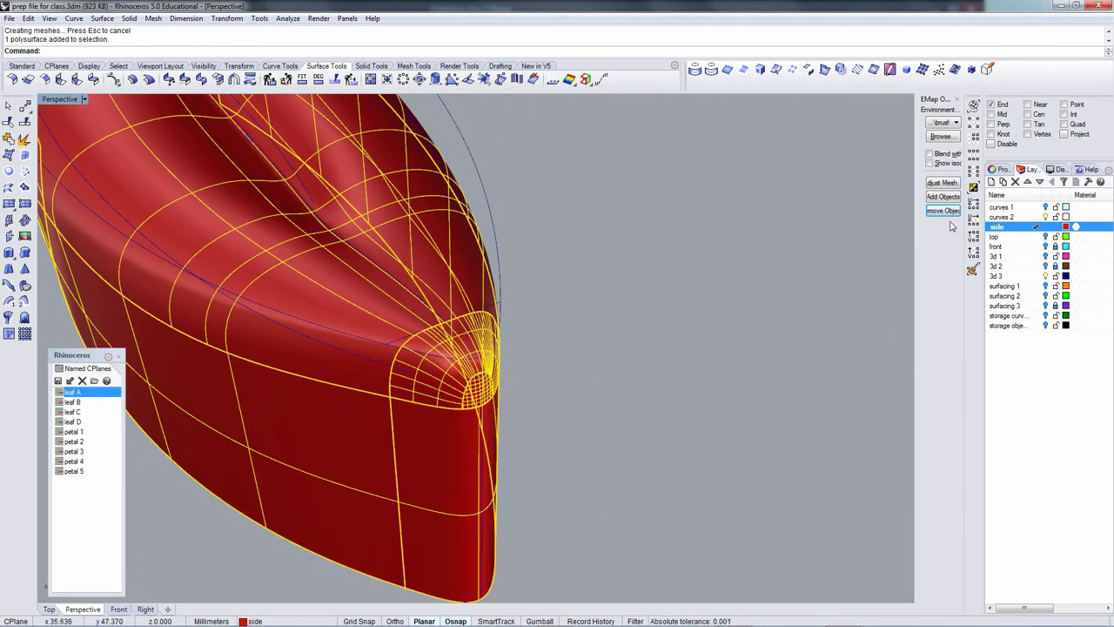
# Apply environment map analysis to the joined leaf and examine the smoothness of its tip.
pyautogui.click(946, 201)
pyautogui.click(728, 314)
pyautogui.moveTo(728, 313); pyautogui.dragTo(755, 297, button='right')
pyautogui.moveTo(435, 322); pyautogui.dragTo(465, 283, button='right')
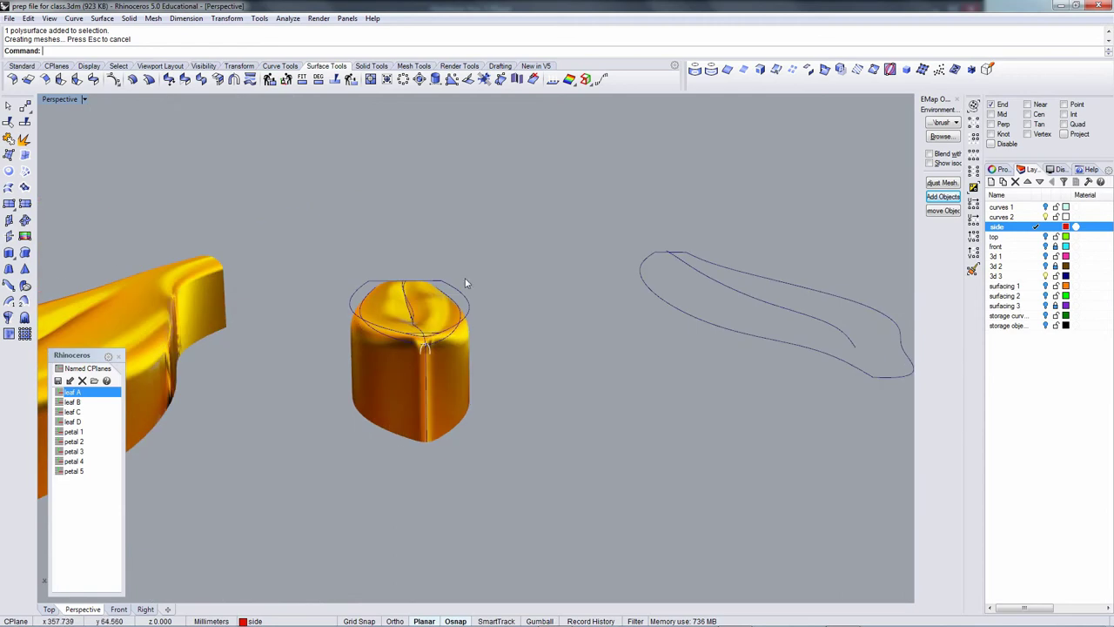
# Group the leftover construction curves and point around the small leaf and move them to the storage curves layer.
pyautogui.moveTo(334, 197); pyautogui.dragTo(517, 357)
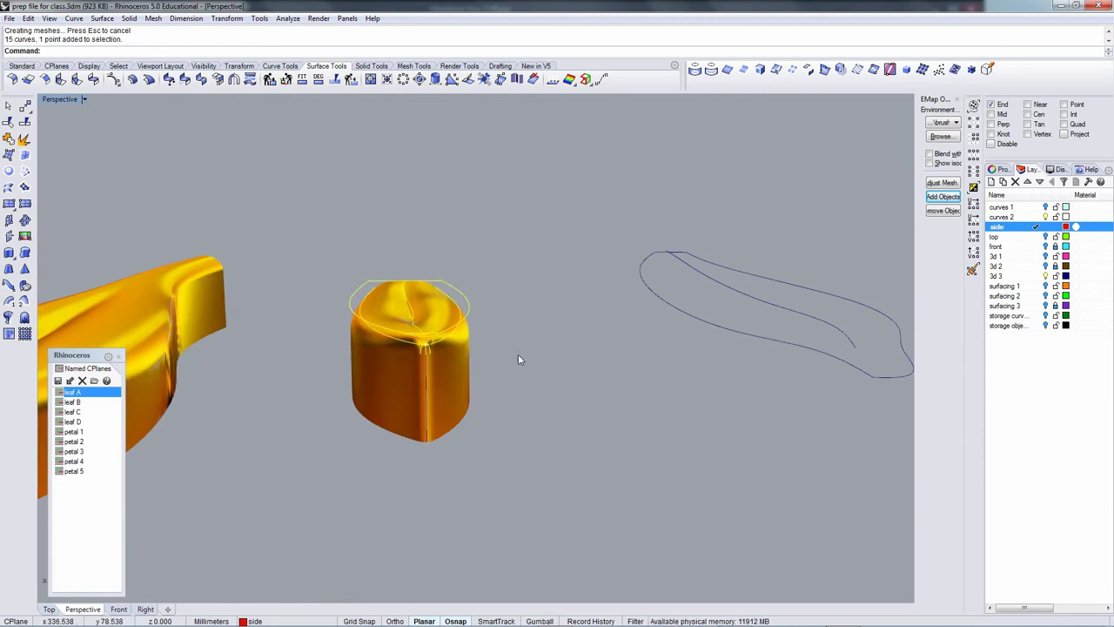
pyautogui.click(425, 382)
pyautogui.moveTo(427, 380); pyautogui.dragTo(451, 350, button='right')
pyautogui.hotkey('ctrl', 'g')
pyautogui.press('F4')
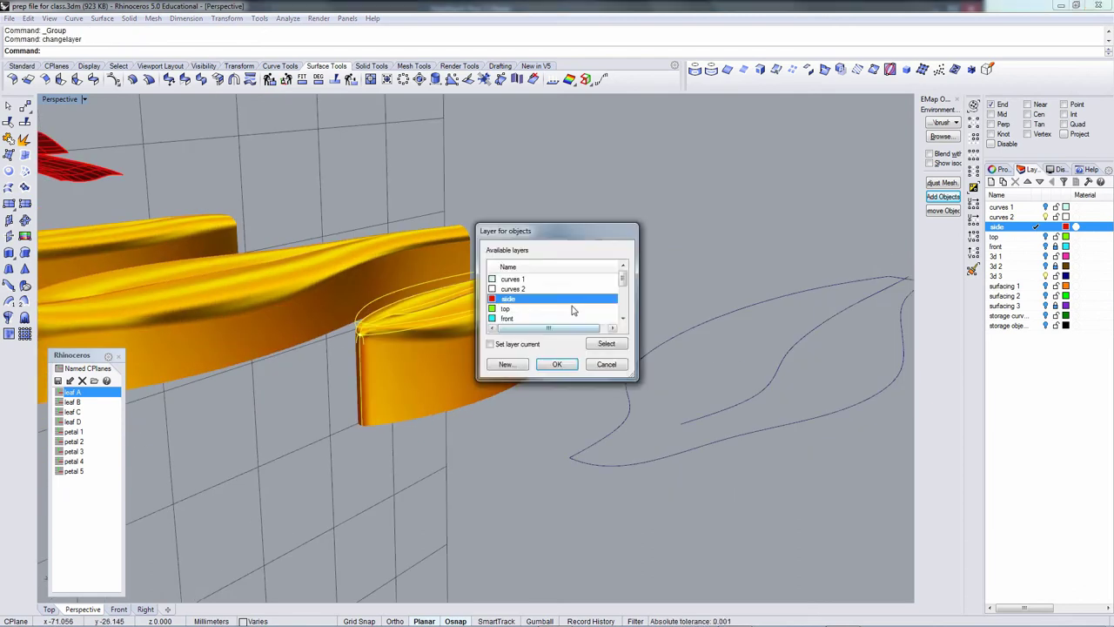
pyautogui.moveTo(624, 280); pyautogui.dragTo(624, 315)
pyautogui.click(527, 319)
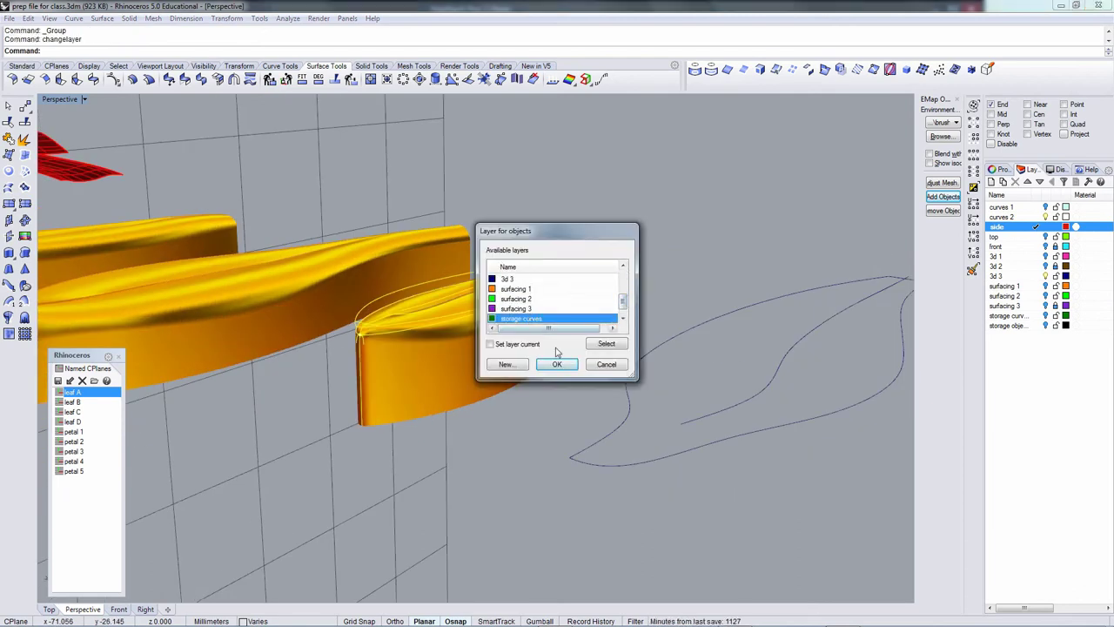
pyautogui.click(557, 364)
# Set the construction plane to world Top and draw a line between the two bottom corners of the small leaf's open end.
pyautogui.moveTo(559, 370); pyautogui.dragTo(544, 370, button='right')
pyautogui.moveTo(642, 333); pyautogui.dragTo(608, 355, button='right')
pyautogui.scroll(3, 531, 329)
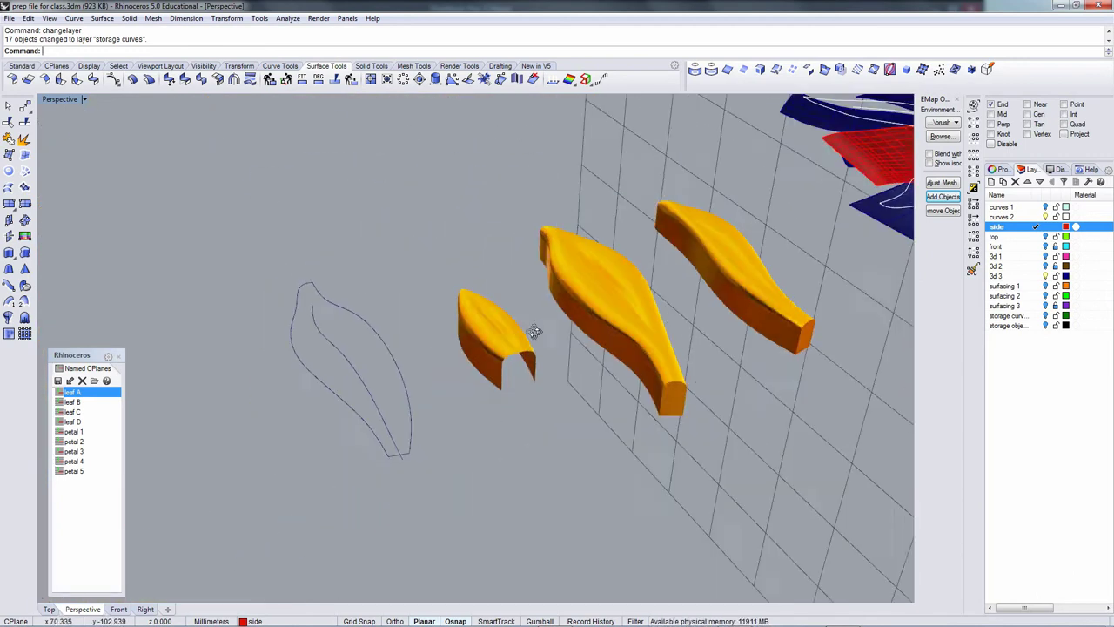
pyautogui.moveTo(533, 327); pyautogui.dragTo(539, 351, button='right')
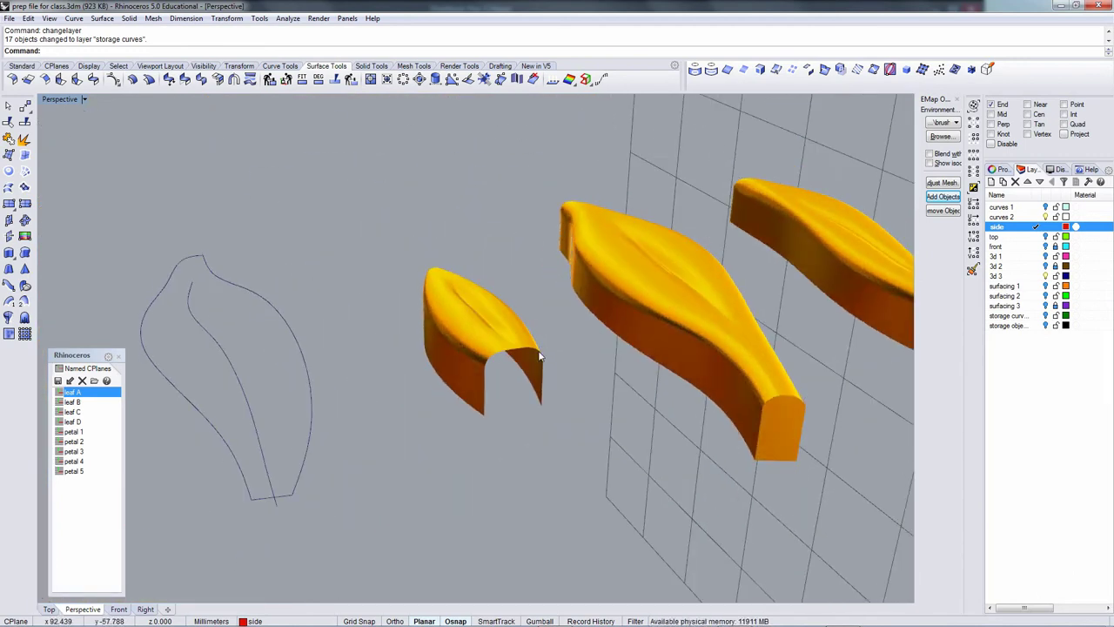
pyautogui.press('F4')
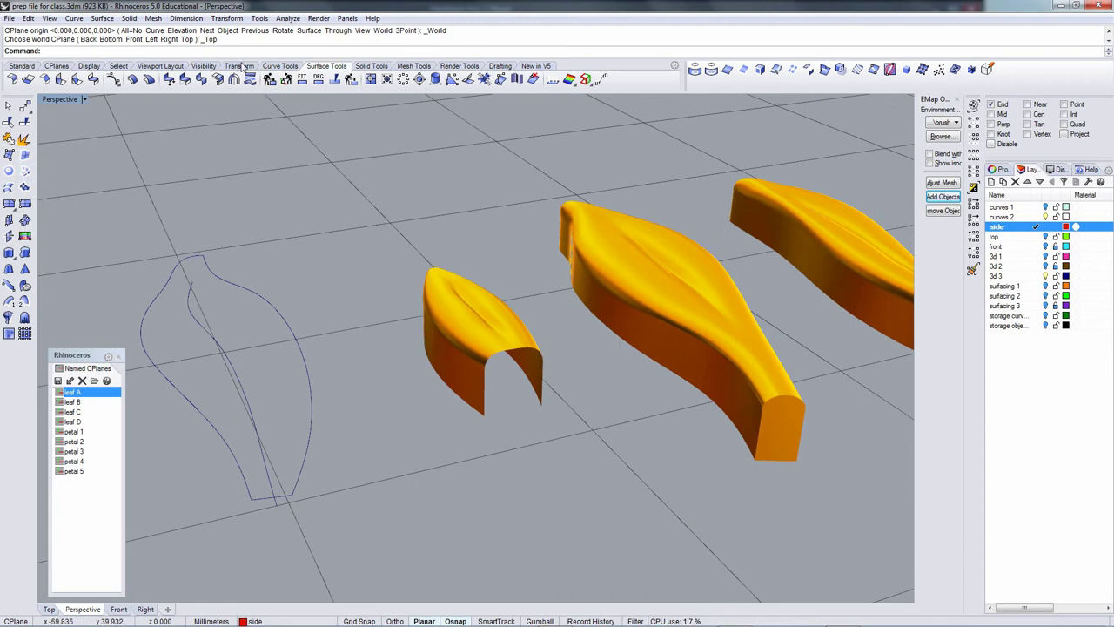
pyautogui.click(283, 70)
pyautogui.click(25, 206)
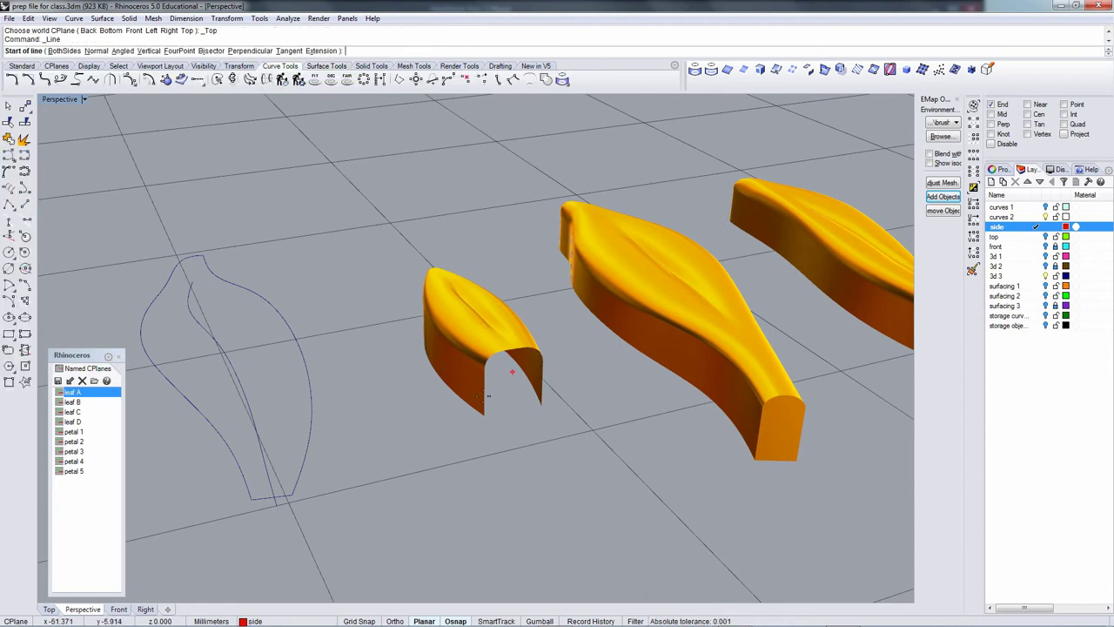
pyautogui.click(484, 414)
pyautogui.click(541, 405)
# Extrude the base line vertically past the arched opening and trim the surface above it with the leaf polysurface.
pyautogui.click(542, 405)
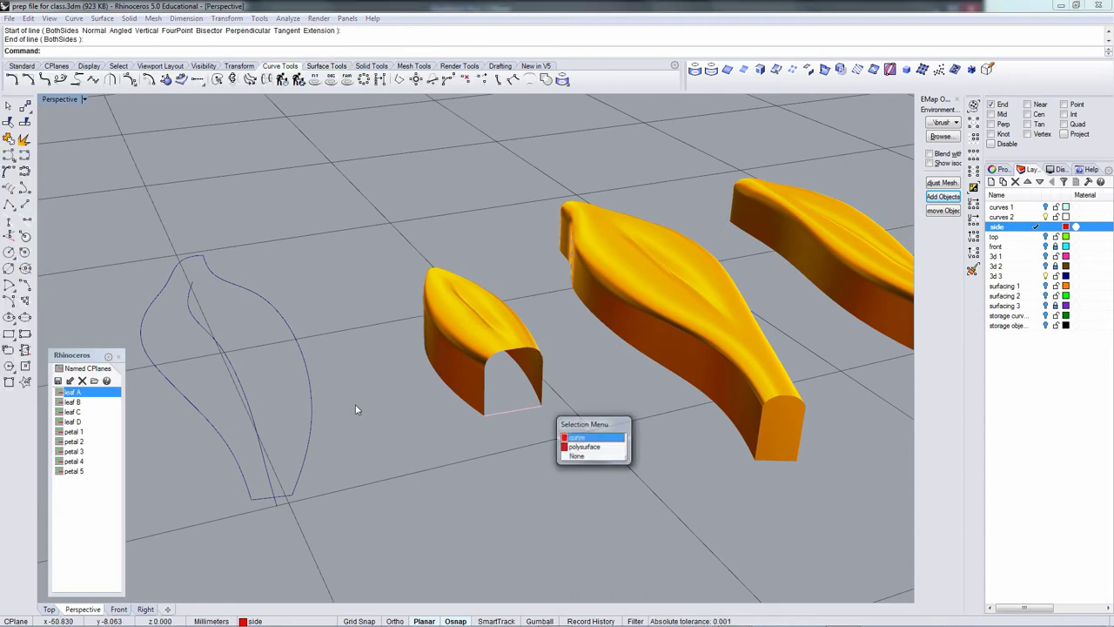
pyautogui.press('Return')
pyautogui.click(326, 66)
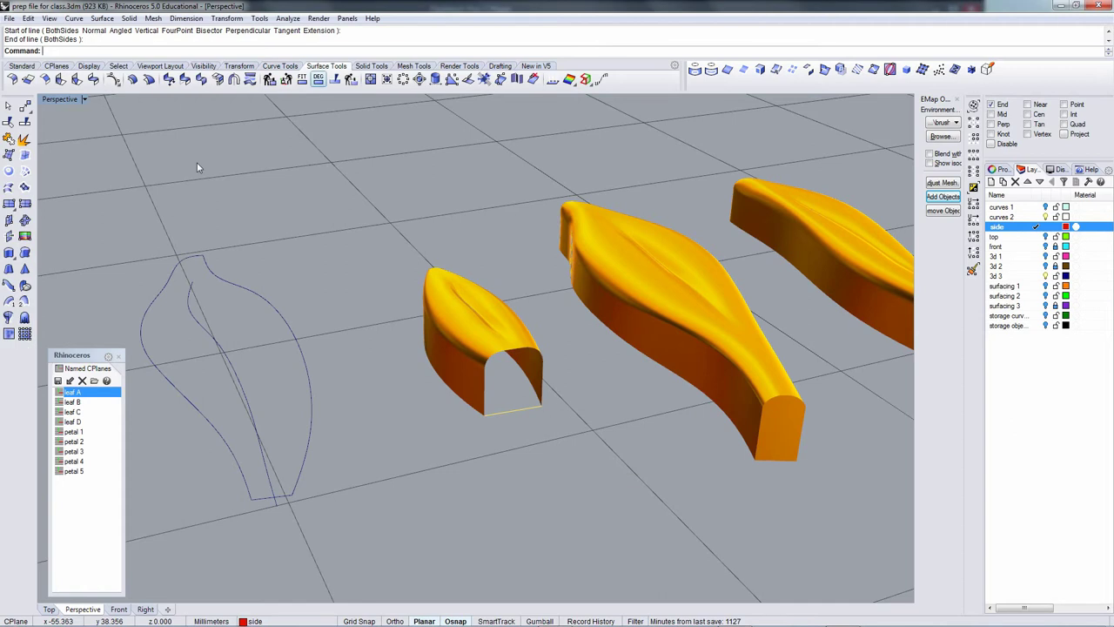
pyautogui.click(26, 236)
pyautogui.click(435, 280)
pyautogui.click(437, 302)
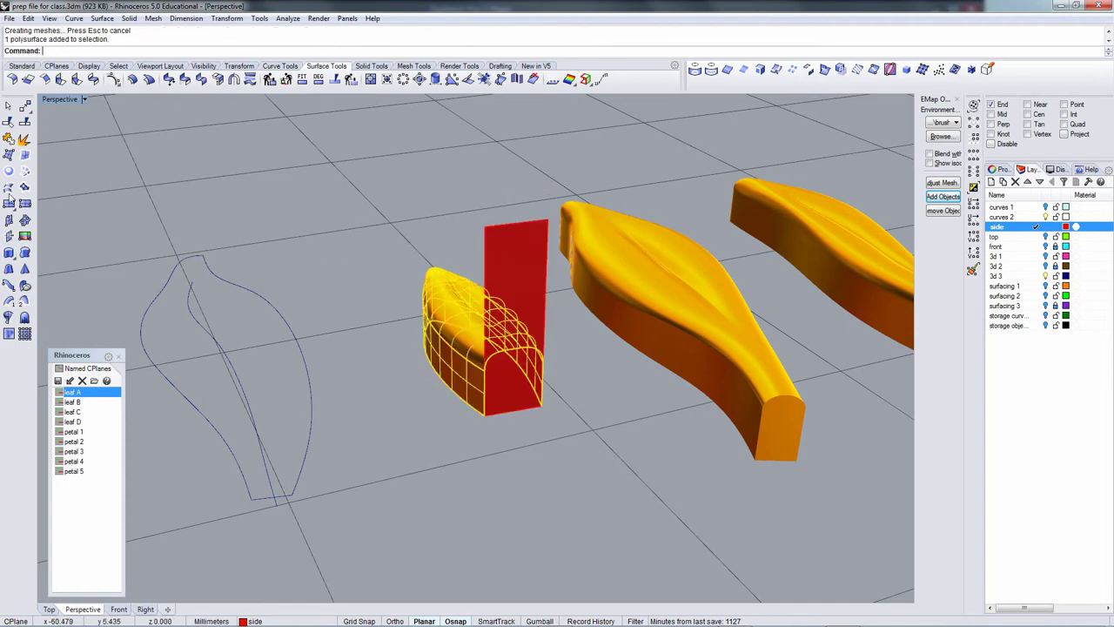
pyautogui.click(10, 124)
pyautogui.click(513, 274)
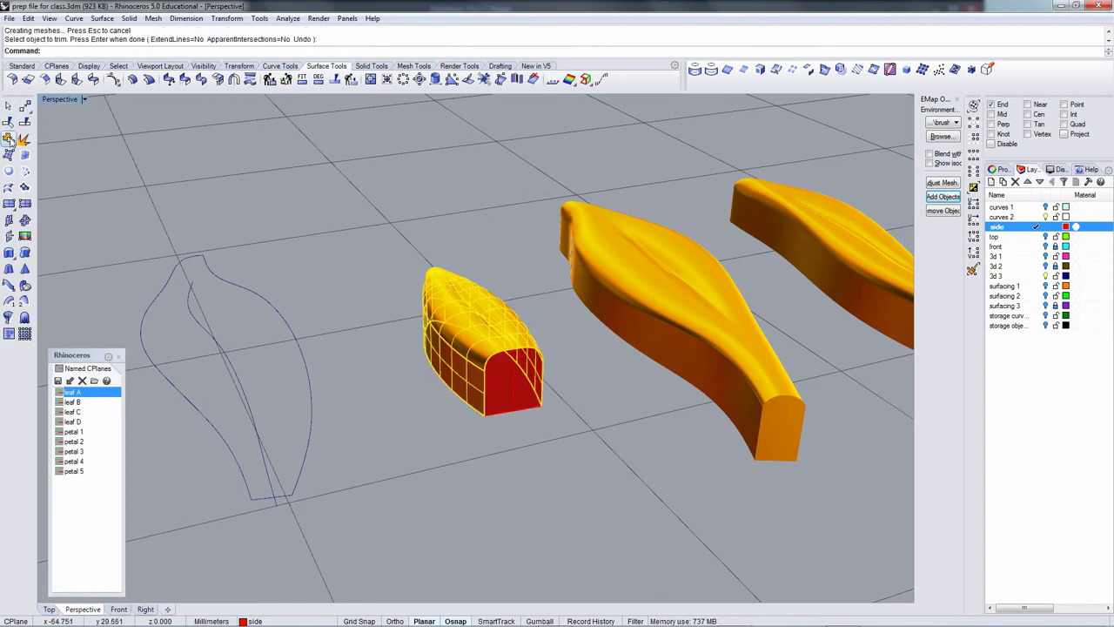
# Join the trimmed end surface to the leaf body and cap its remaining planar opening.
pyautogui.click(10, 140)
pyautogui.click(508, 383)
pyautogui.press('Return')
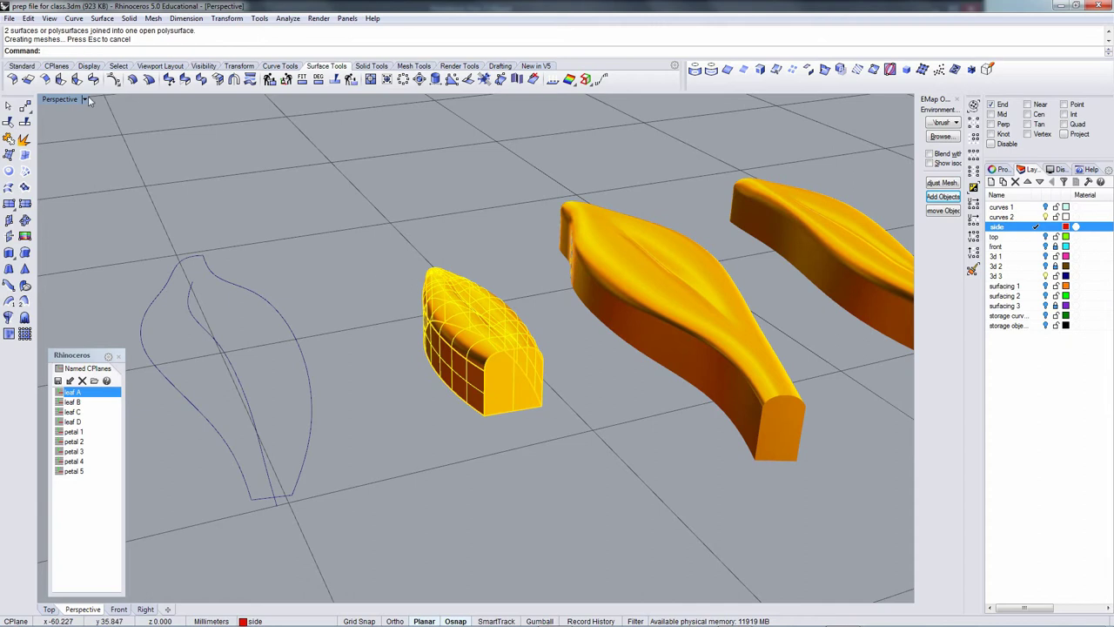
pyautogui.click(102, 18)
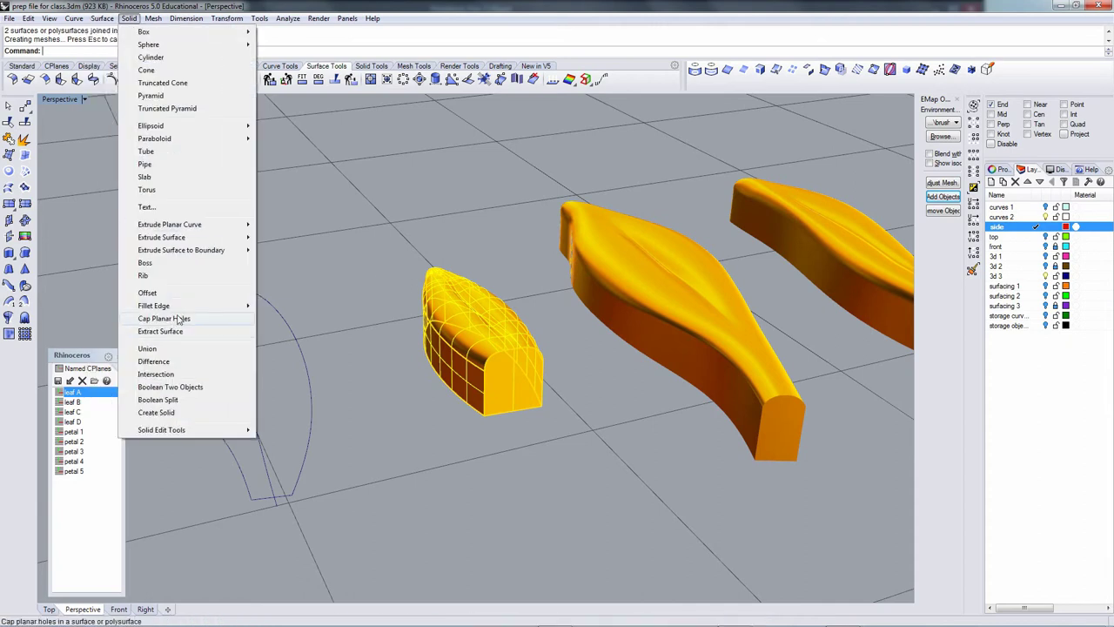
pyautogui.click(187, 319)
# Make 3d 3 the current layer and draw a both-sides line across the next leaf outline just below its pointed tip.
pyautogui.moveTo(356, 473); pyautogui.dragTo(433, 496, button='right')
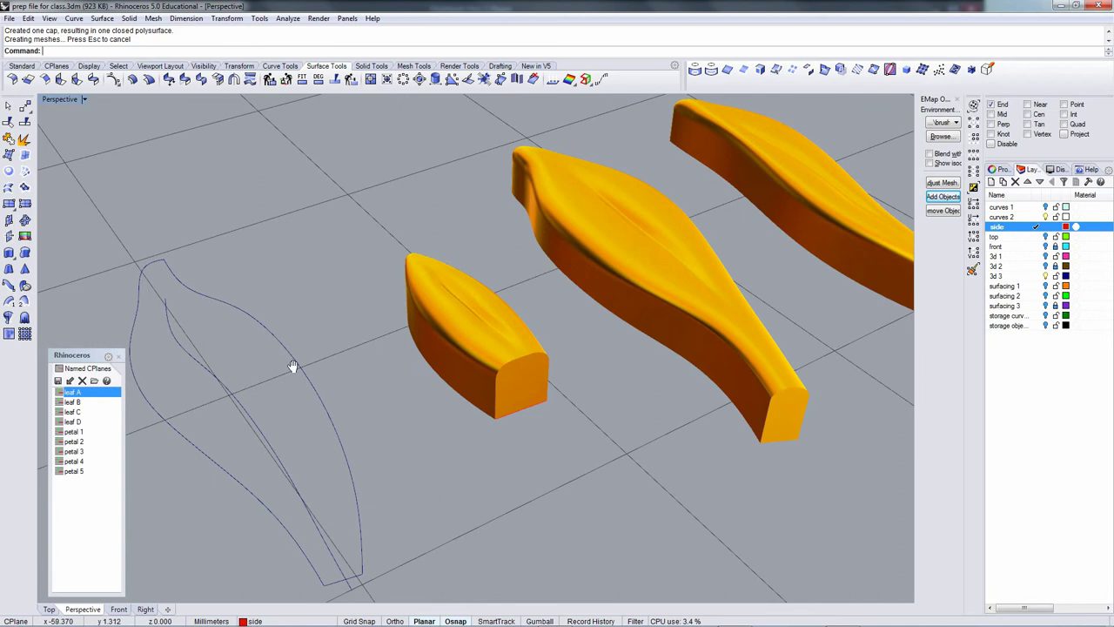
pyautogui.keyDown('shift'); pyautogui.moveTo(293, 366); pyautogui.dragTo(425, 331, button='right'); pyautogui.keyUp('shift')
pyautogui.scroll(-8, 409, 370)
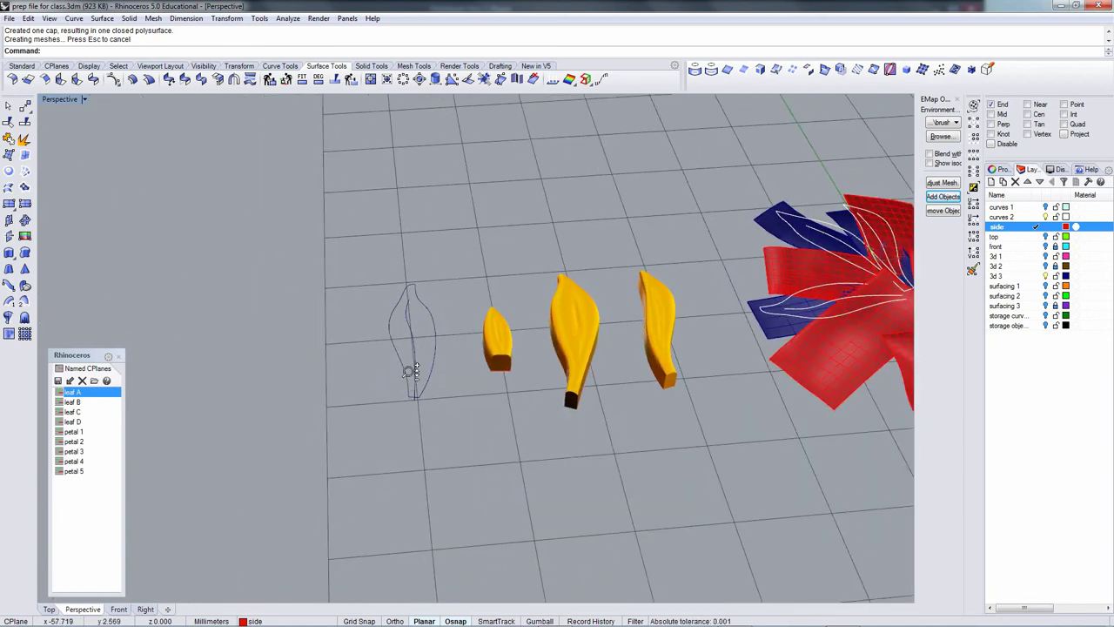
pyautogui.scroll(5, 411, 371)
pyautogui.moveTo(539, 363); pyautogui.dragTo(363, 334, button='right')
pyautogui.scroll(4, 376, 301)
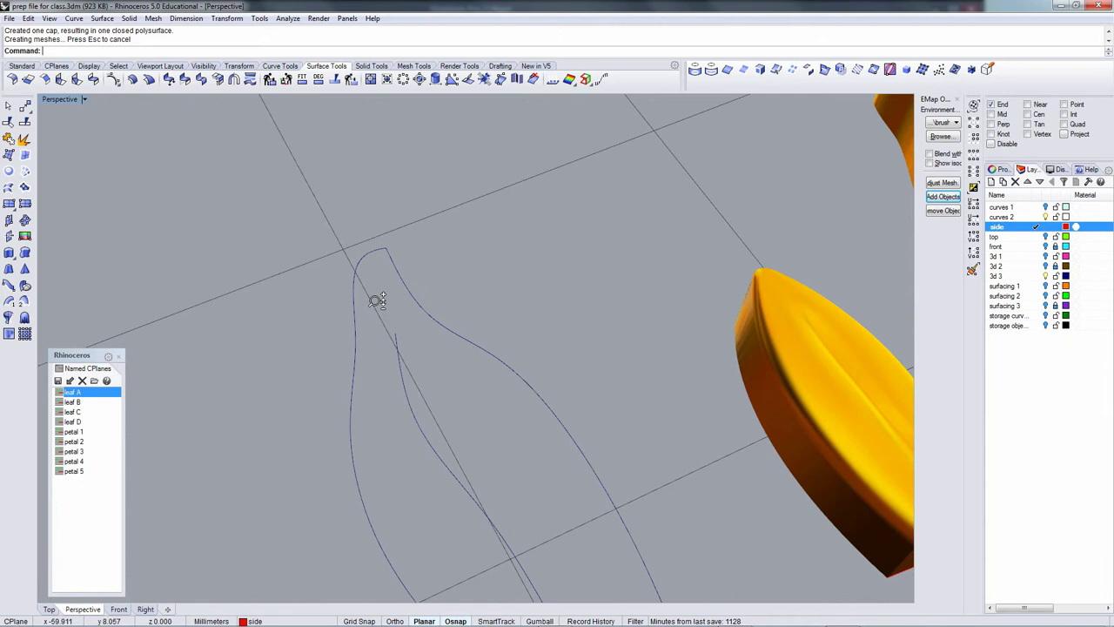
pyautogui.click(280, 66)
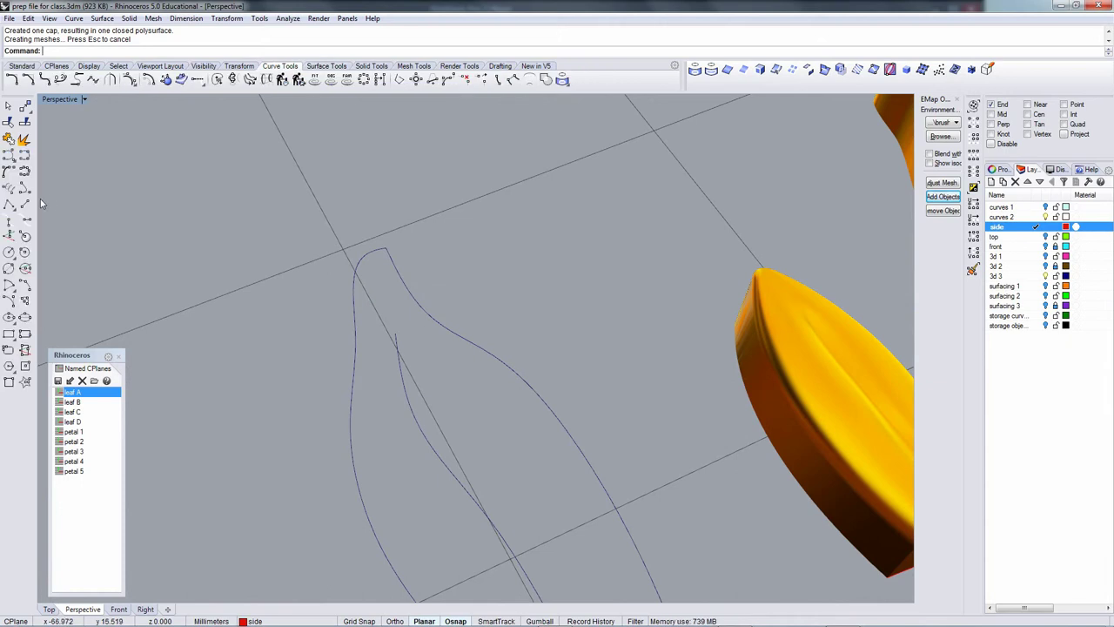
pyautogui.click(10, 204)
pyautogui.click(1036, 276)
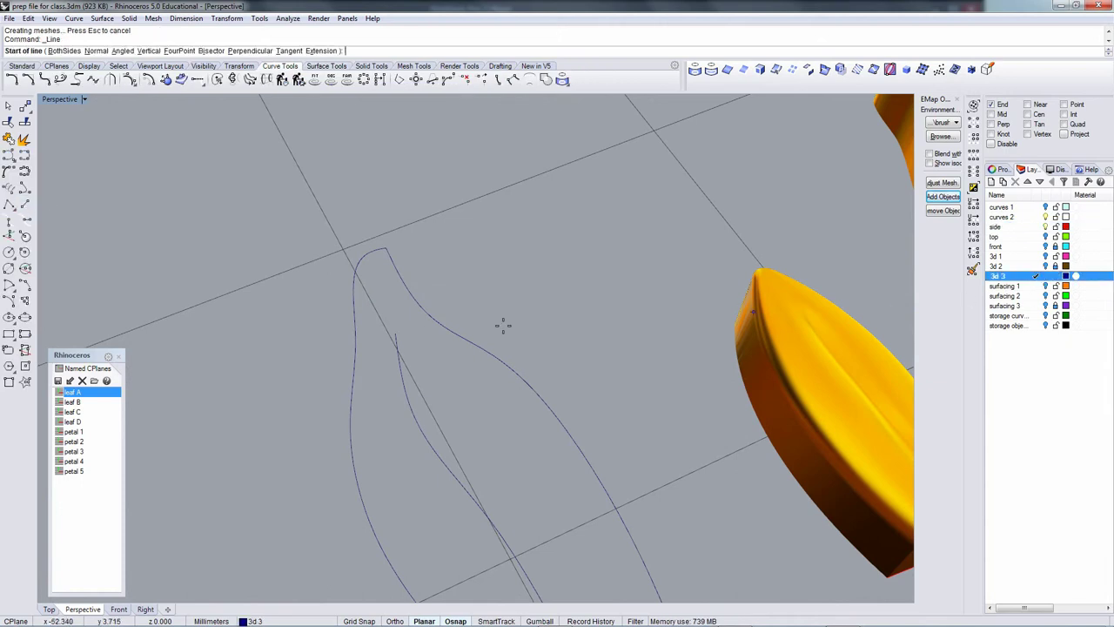
pyautogui.click(374, 267)
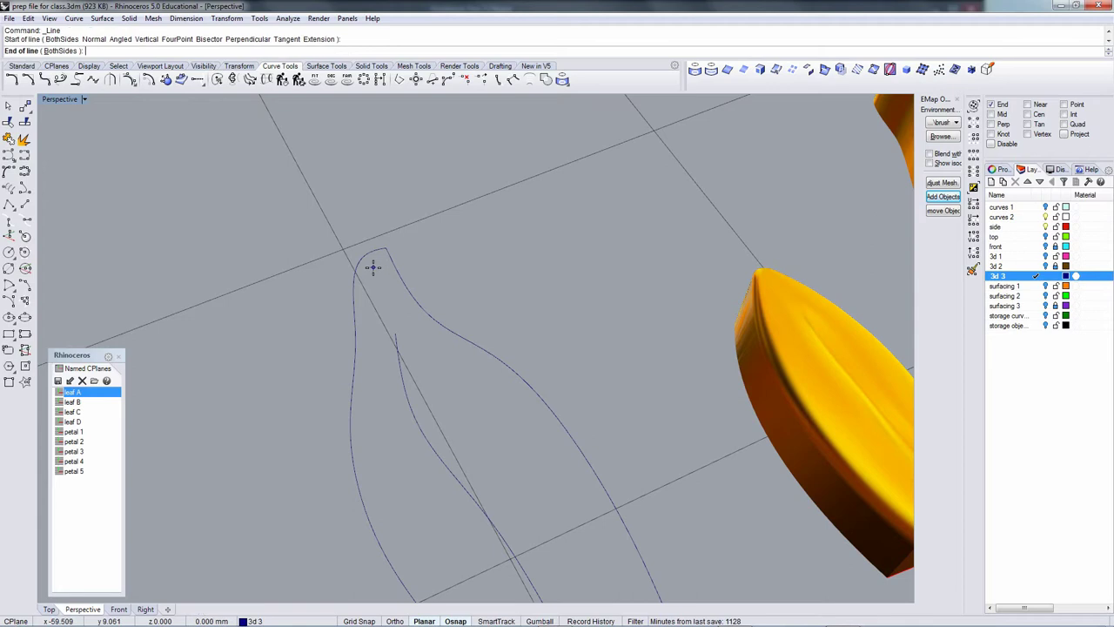
pyautogui.write('b')
pyautogui.press('Return')
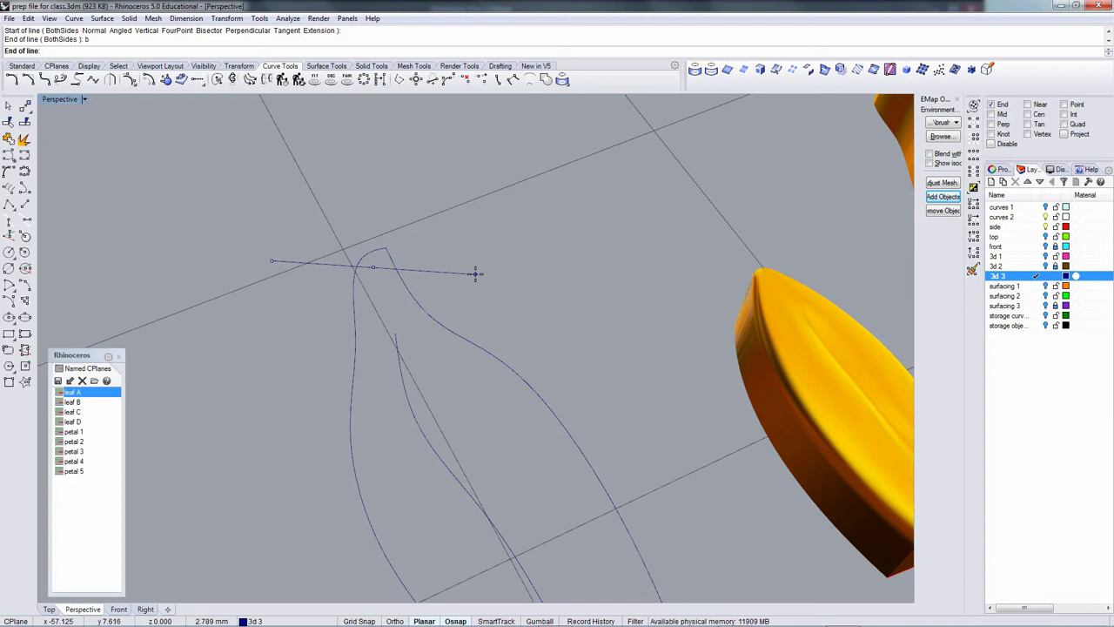
pyautogui.click(472, 274)
# Split the leaf outline with the line drawn across its tip.
pyautogui.moveTo(409, 273); pyautogui.dragTo(442, 301, button='right')
pyautogui.click(443, 302)
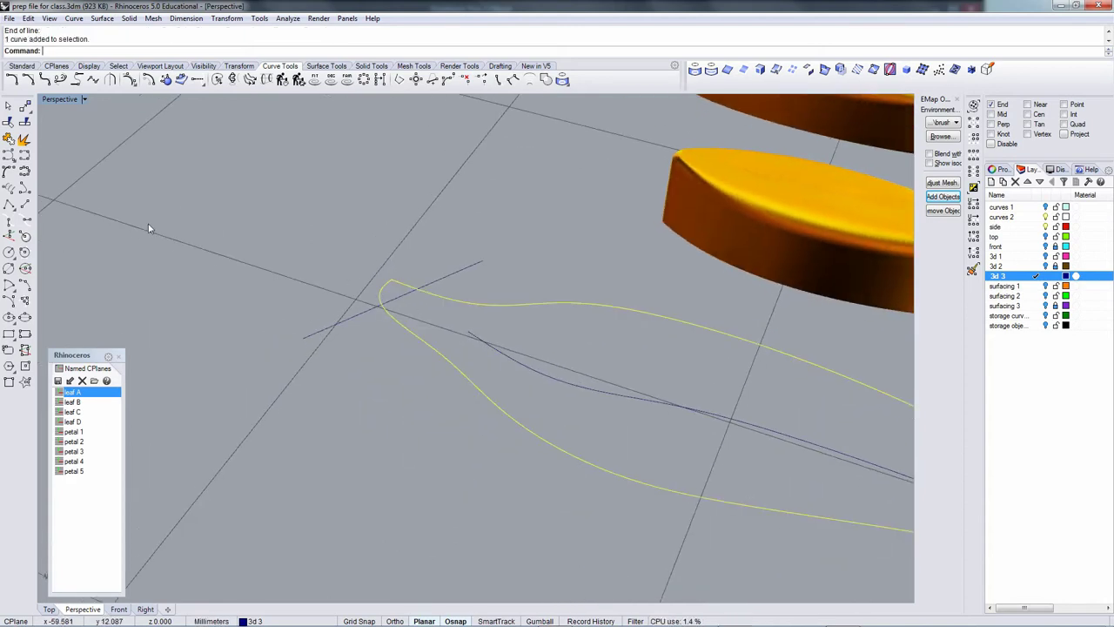
pyautogui.click(24, 135)
pyautogui.click(365, 316)
pyautogui.rightClick(368, 322)
pyautogui.click(372, 334)
pyautogui.scroll(5, 381, 303)
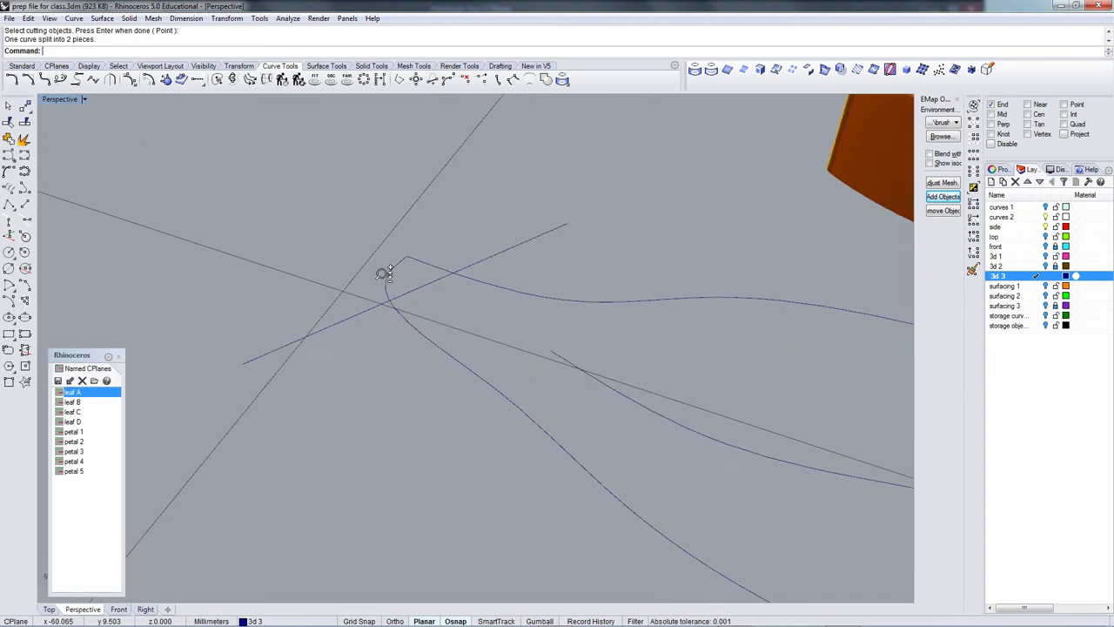
# Try an adjustable curve blend with curvature continuity between the two outline sides at the cutting line.
pyautogui.click(73, 18)
pyautogui.moveTo(151, 321)
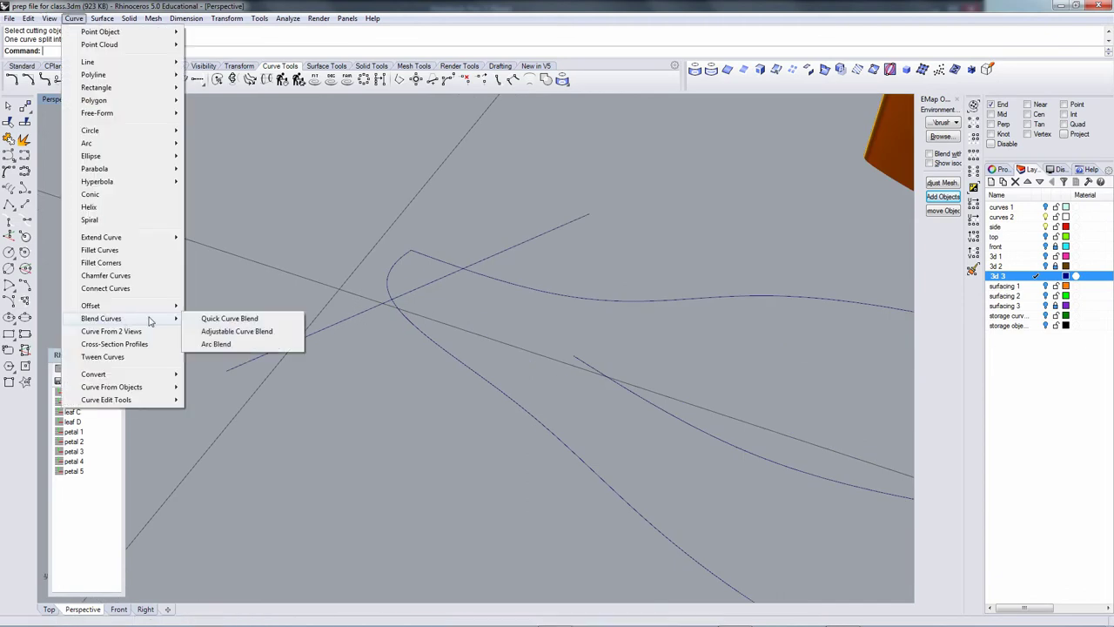
pyautogui.click(242, 335)
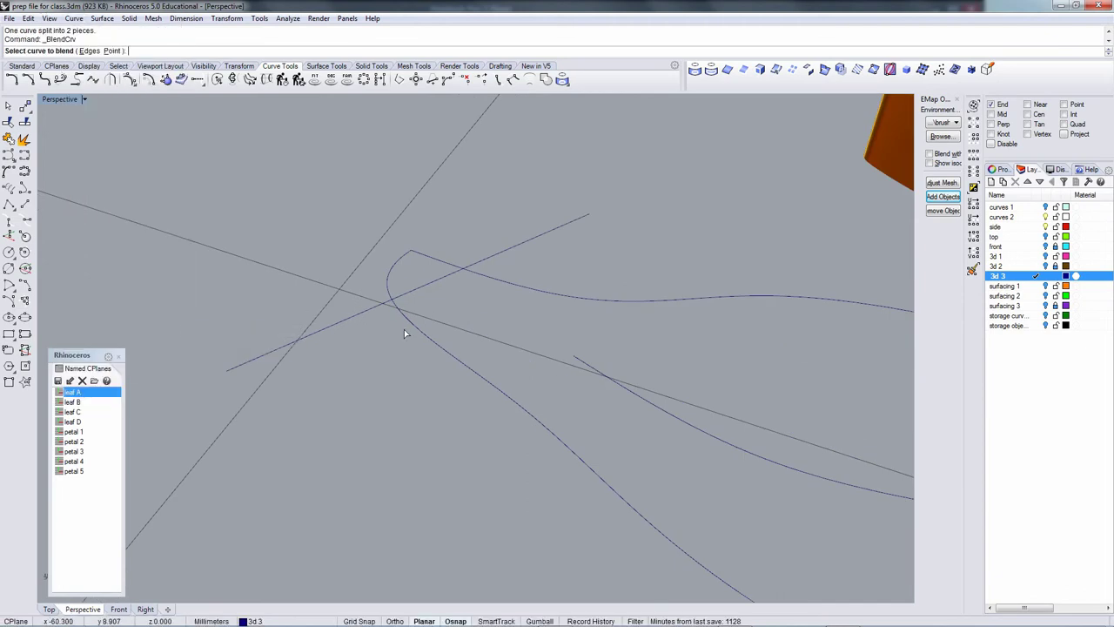
pyautogui.click(463, 273)
pyautogui.click(476, 273)
pyautogui.moveTo(475, 287); pyautogui.dragTo(372, 333, button='right')
# Try to round the leaf tip by adjusting the blend's control points on both sides.
pyautogui.moveTo(515, 282); pyautogui.dragTo(511, 300)
pyautogui.moveTo(475, 238); pyautogui.dragTo(490, 225)
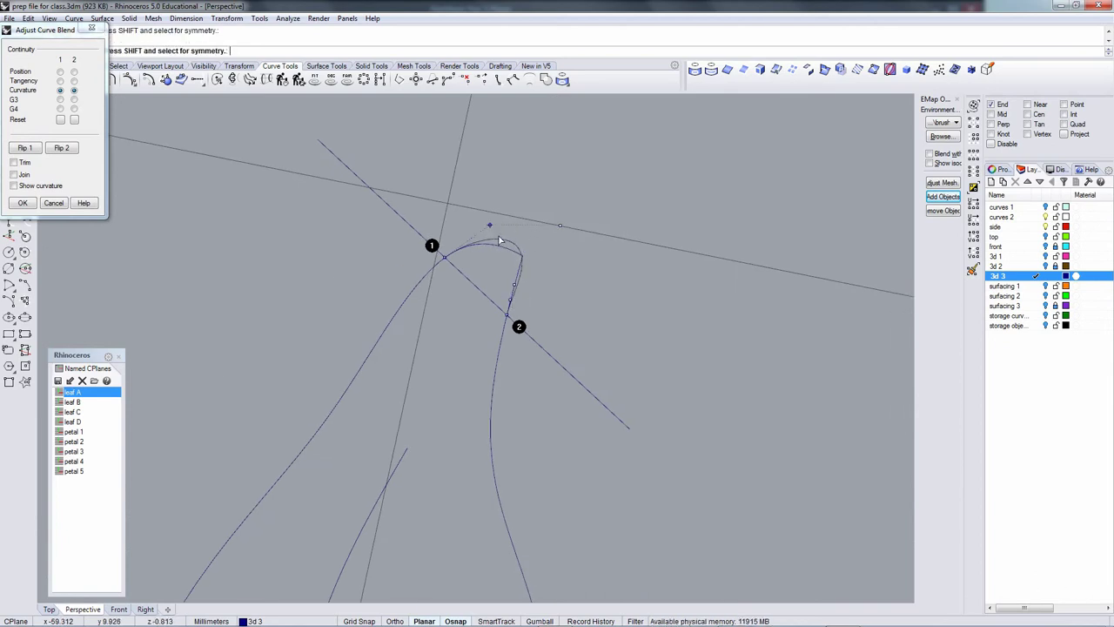
pyautogui.moveTo(561, 227); pyautogui.dragTo(539, 239)
pyautogui.moveTo(510, 300); pyautogui.dragTo(510, 304)
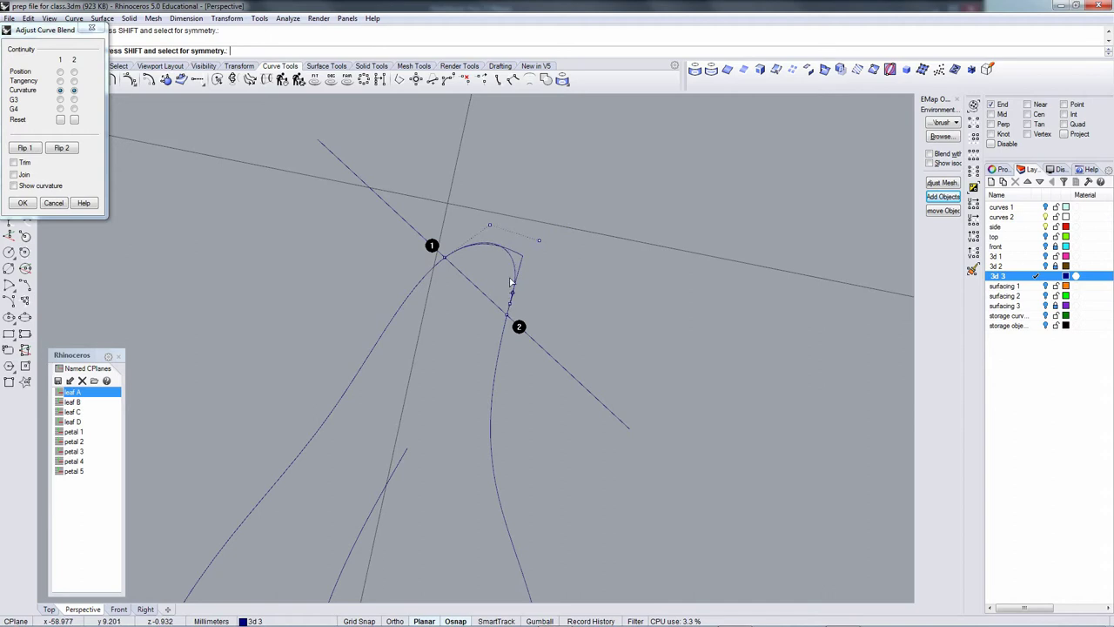
pyautogui.moveTo(490, 226); pyautogui.dragTo(488, 229)
pyautogui.moveTo(487, 229); pyautogui.dragTo(705, 227, button='right')
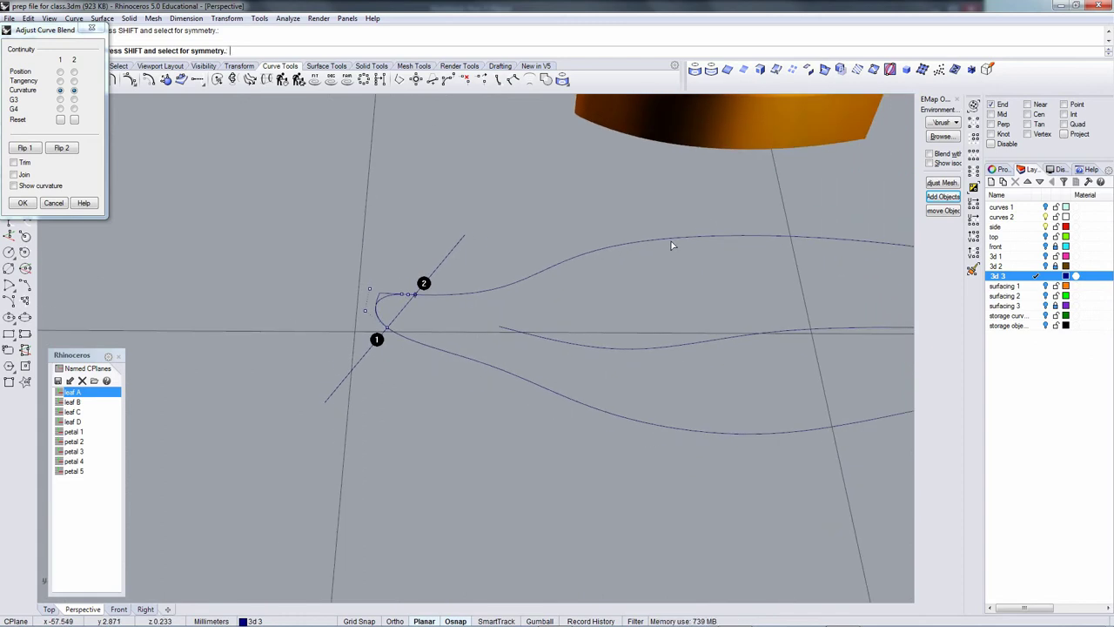
# Discard the curve blend and undo the outline split.
pyautogui.press('Escape')
pyautogui.click(423, 299)
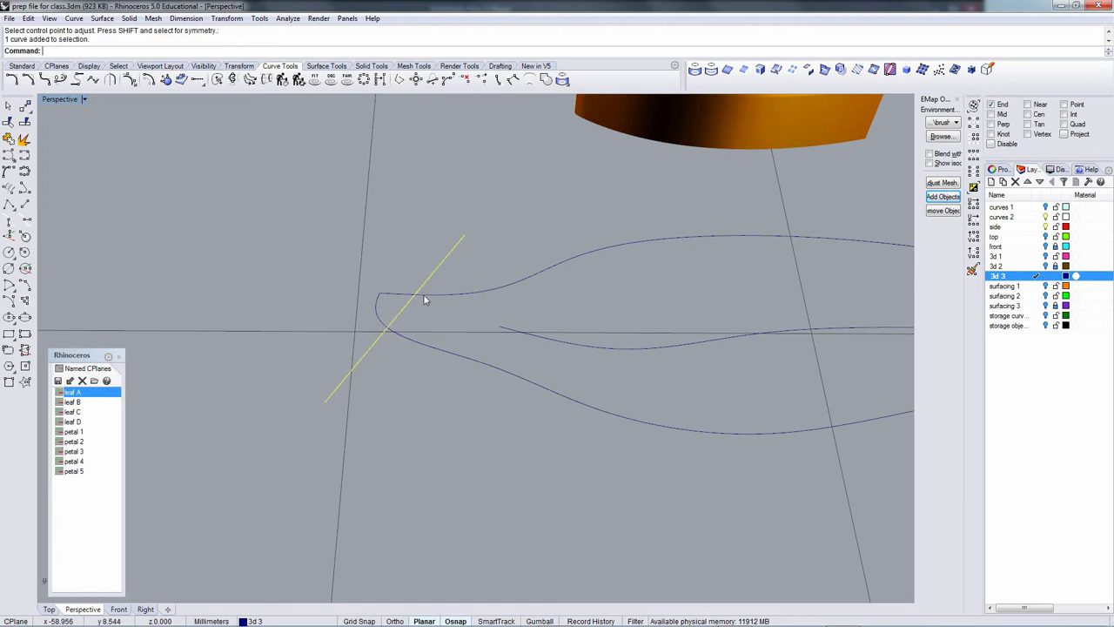
pyautogui.hotkey('ctrl', 'z')
# Draw a both-sides line across the outline closer to its tip and delete the previous cutting line.
pyautogui.click(426, 286)
pyautogui.moveTo(428, 288); pyautogui.dragTo(289, 319, button='right')
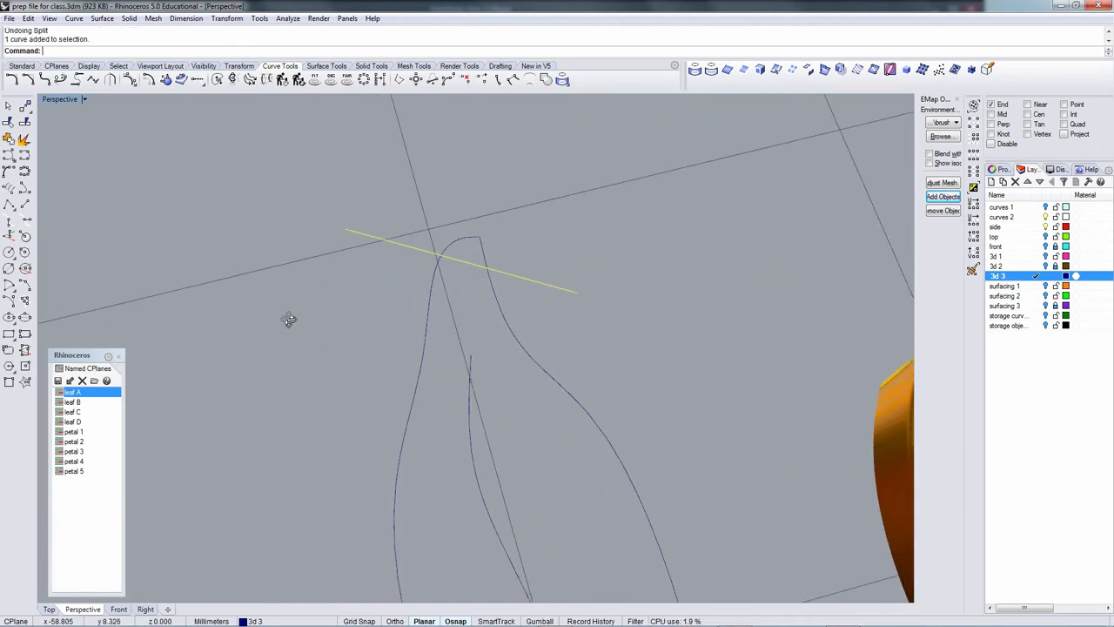
pyautogui.click(24, 204)
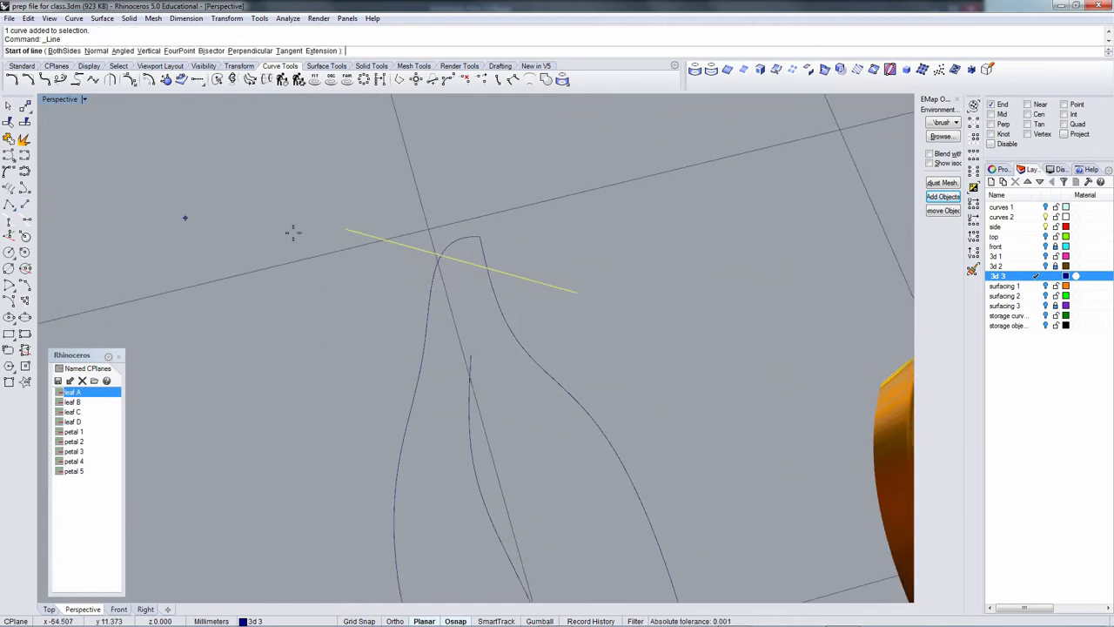
pyautogui.click(468, 249)
pyautogui.write('b')
pyautogui.press('Return')
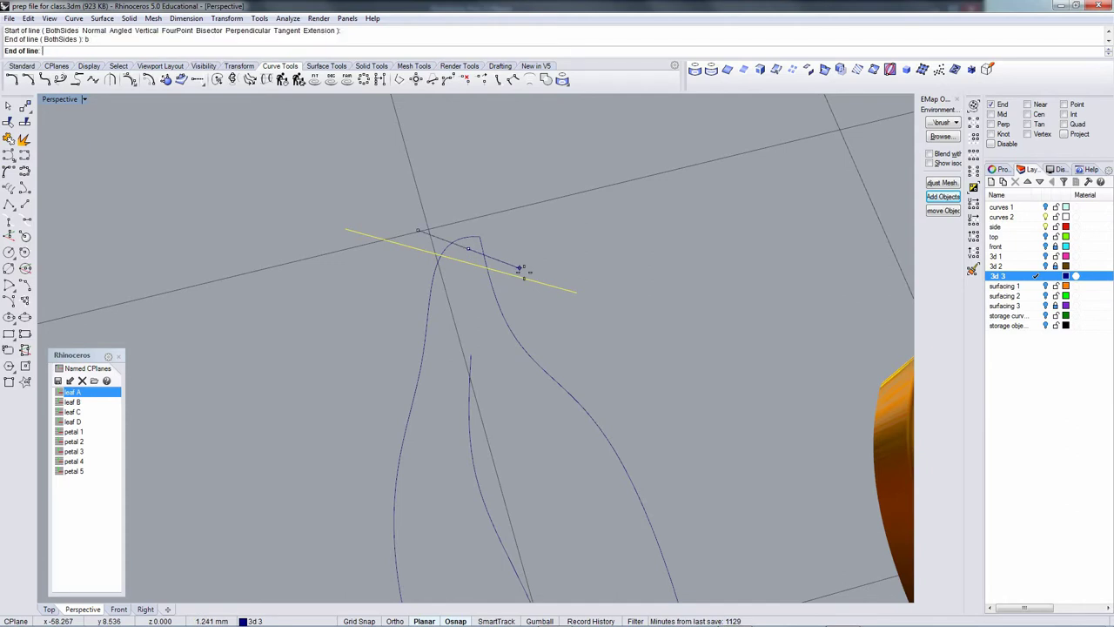
pyautogui.click(558, 289)
pyautogui.press('Delete')
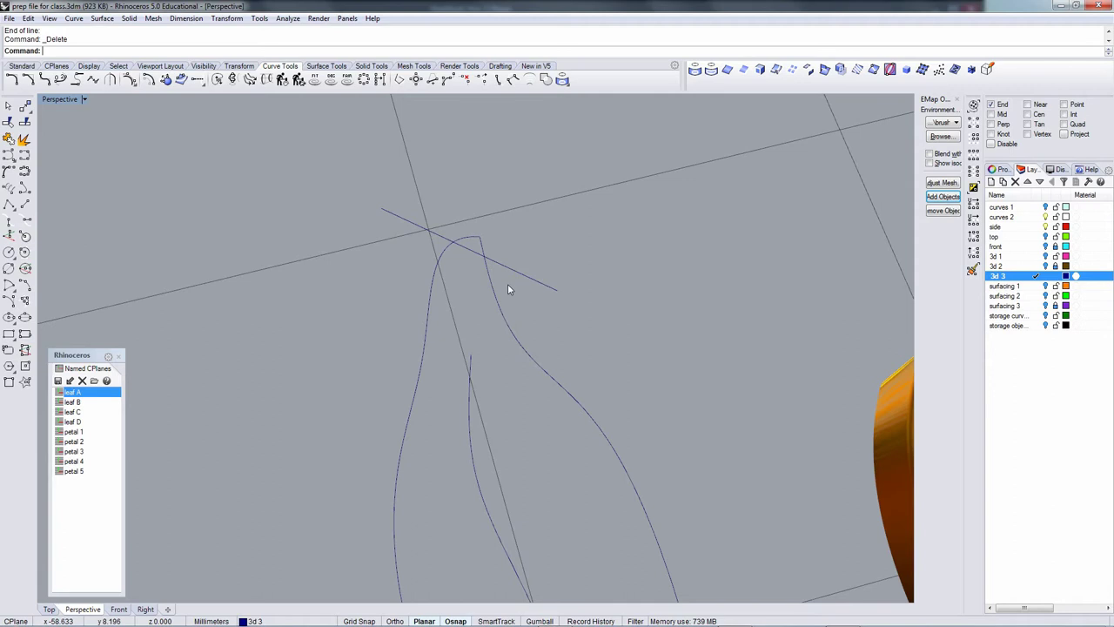
# Split the leaf outline with the line crossing it near the tip.
pyautogui.click(487, 281)
pyautogui.click(24, 138)
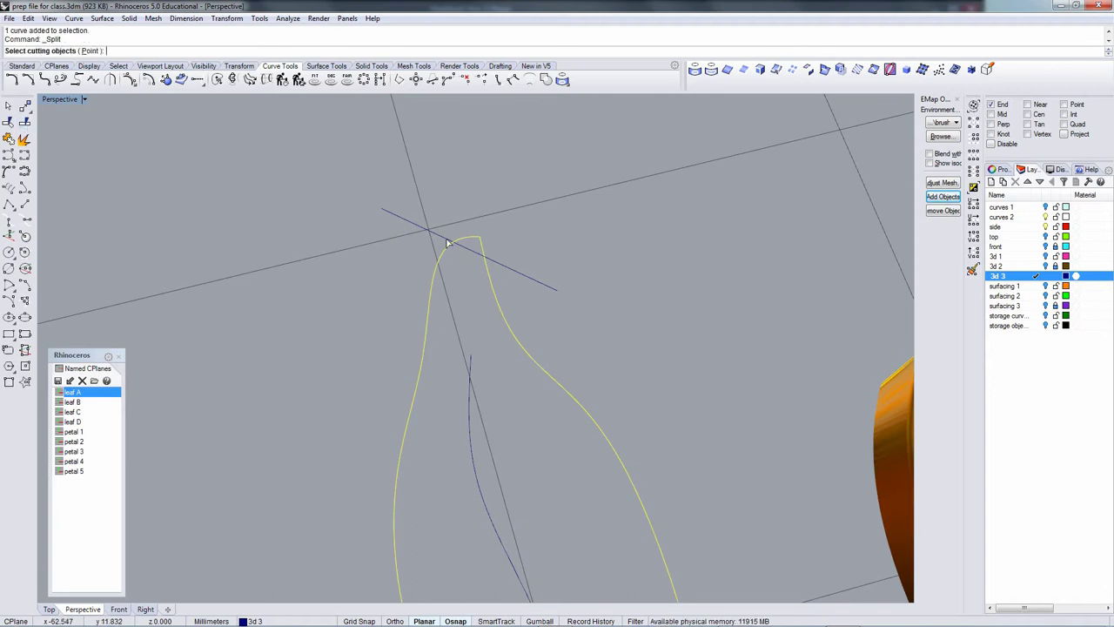
pyautogui.click(517, 273)
pyautogui.press('Return')
pyautogui.scroll(2, 391, 169)
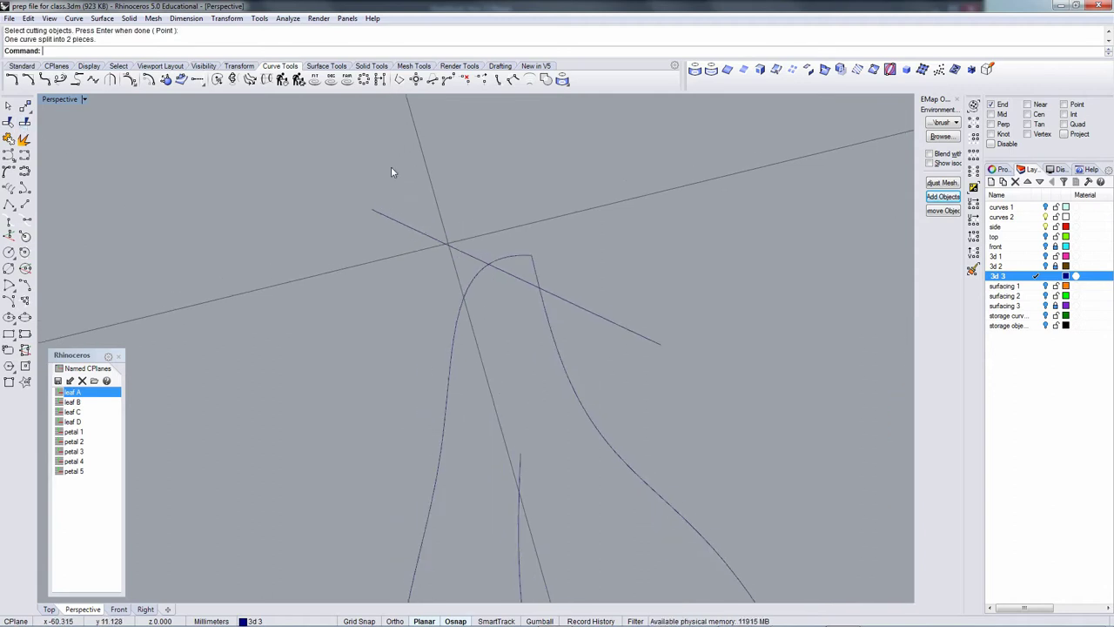
# Round the leaf tip with an adjustable curve blend between the two outline pieces, using curvature continuity and fine-tuning its control points on both sides.
pyautogui.middleClick(282, 54)
pyautogui.click(362, 183)
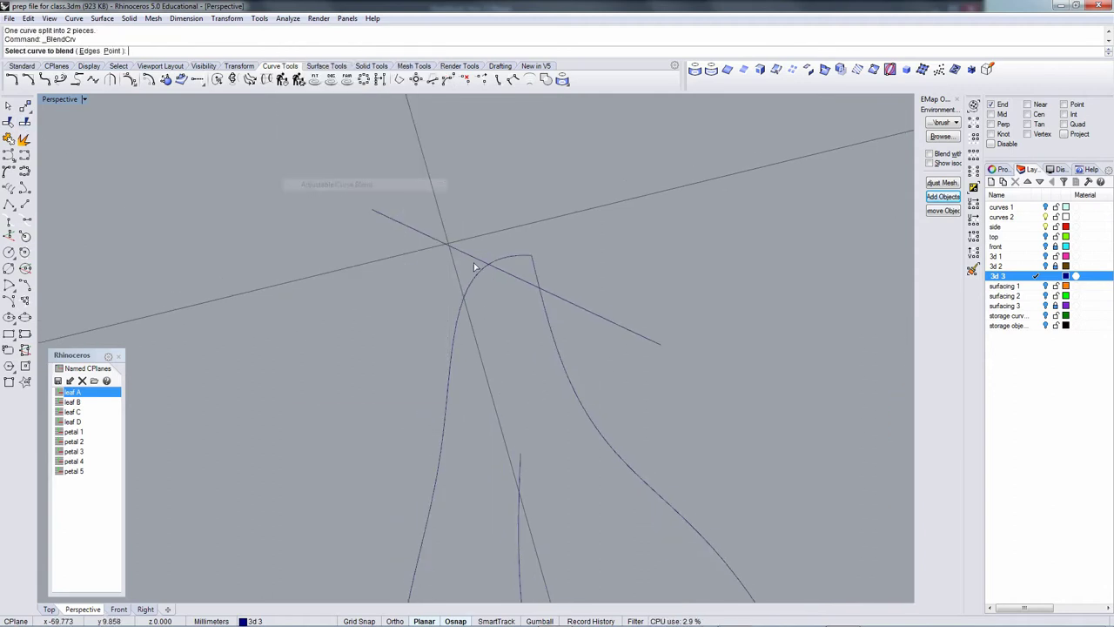
pyautogui.click(484, 274)
pyautogui.click(543, 301)
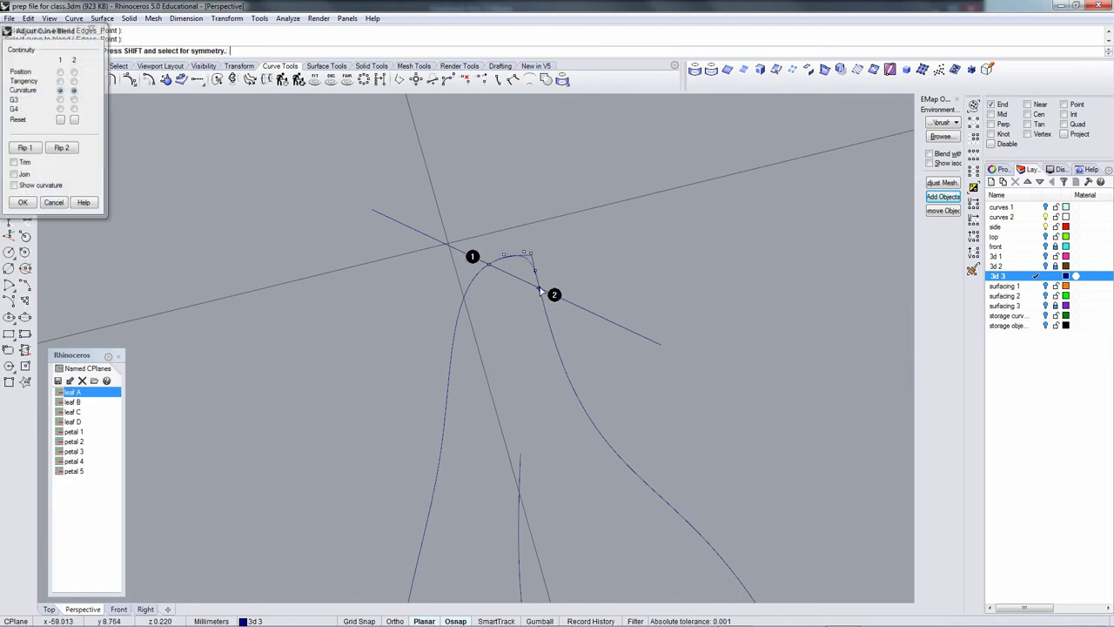
pyautogui.scroll(3, 561, 245)
pyautogui.moveTo(437, 243); pyautogui.dragTo(493, 228)
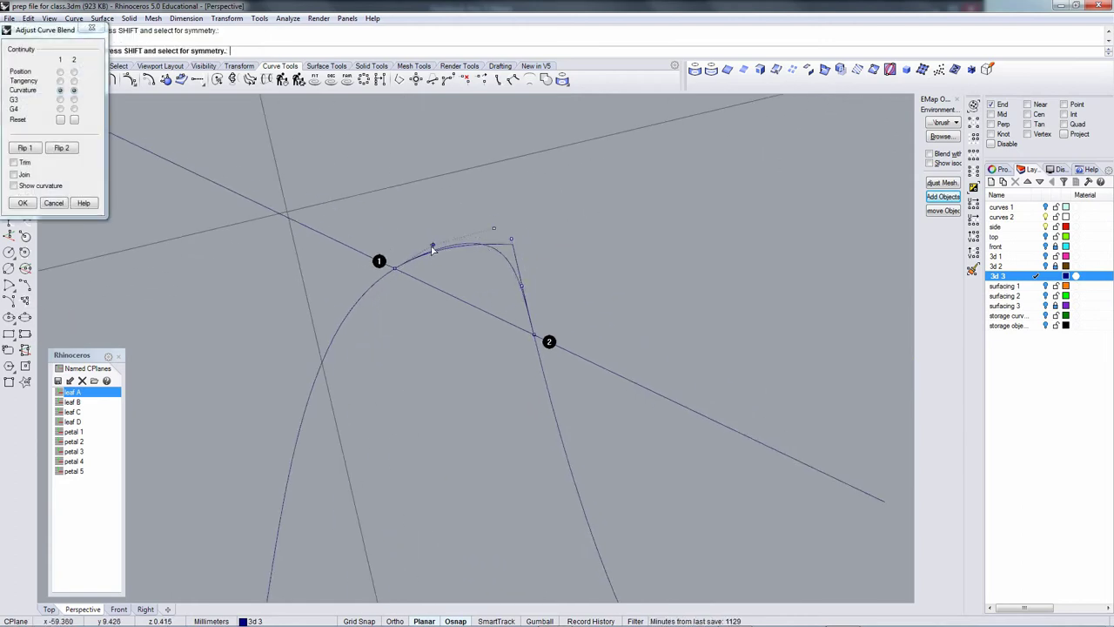
pyautogui.moveTo(433, 247); pyautogui.dragTo(424, 250)
pyautogui.moveTo(523, 287); pyautogui.dragTo(522, 282)
pyautogui.press('Return')
# Delete the old pointed tip segment of the leaf outline.
pyautogui.scroll(-7, 535, 250)
pyautogui.click(528, 250)
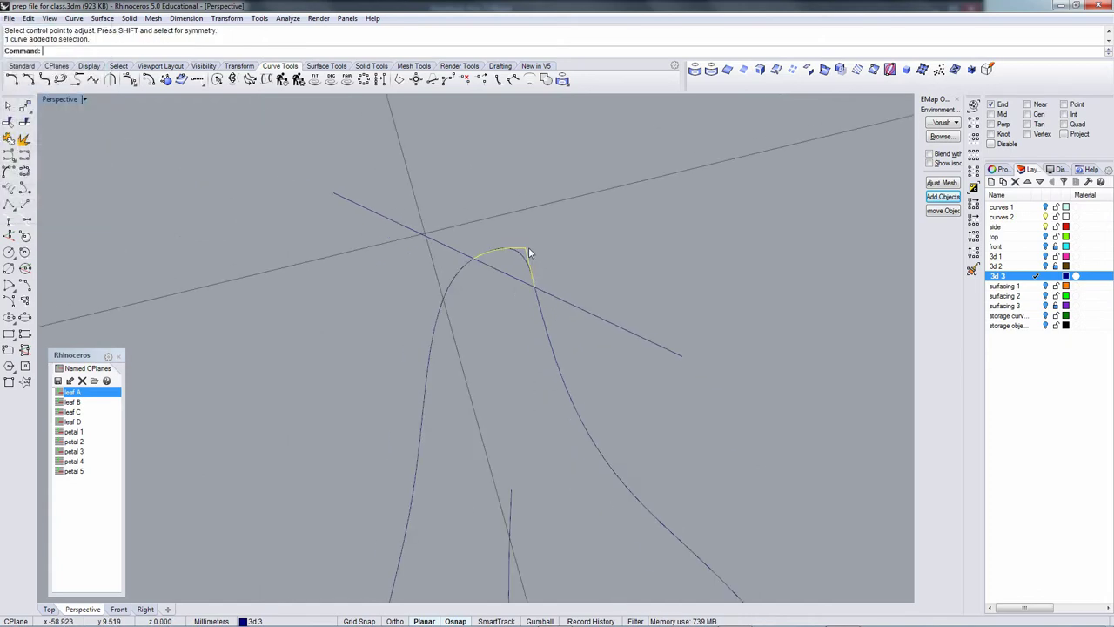
pyautogui.press('Delete')
# Try deleting the cutting line across the leaf tip and undo the deletion.
pyautogui.click(503, 272)
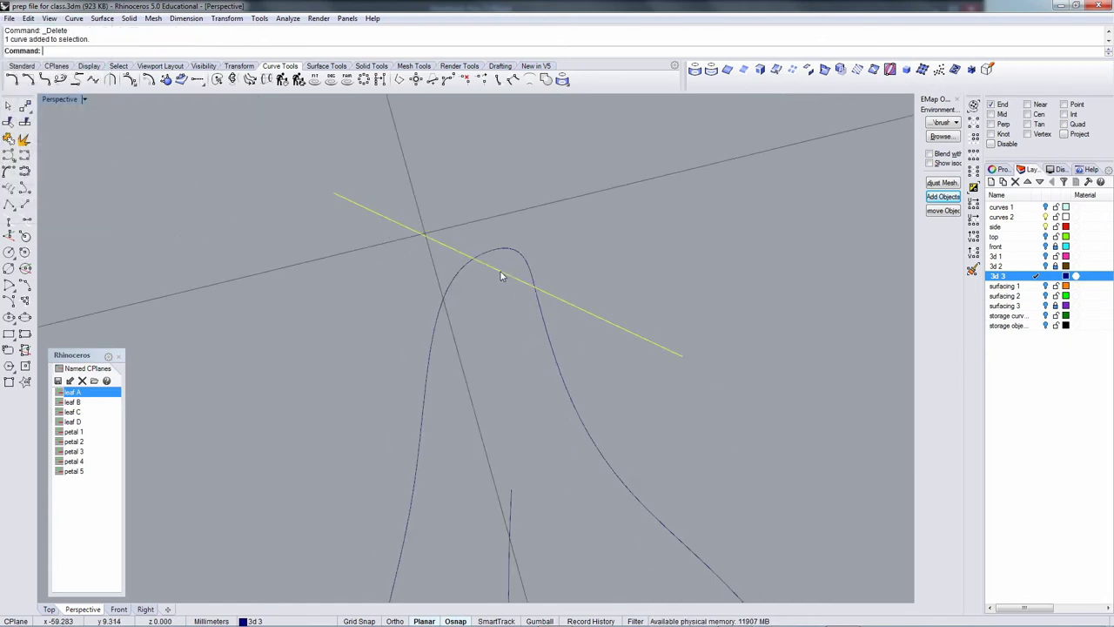
pyautogui.moveTo(503, 273); pyautogui.dragTo(457, 291, button='right')
pyautogui.press('Delete')
pyautogui.click(450, 294)
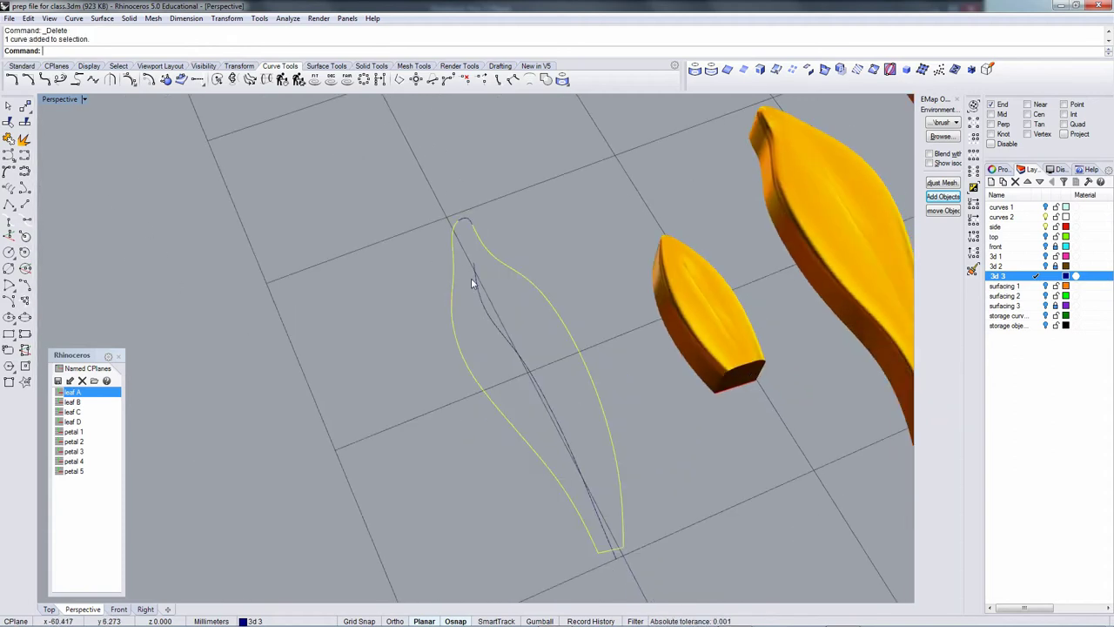
pyautogui.moveTo(472, 282); pyautogui.dragTo(568, 285, button='right')
pyautogui.hotkey('ctrl', 'z')
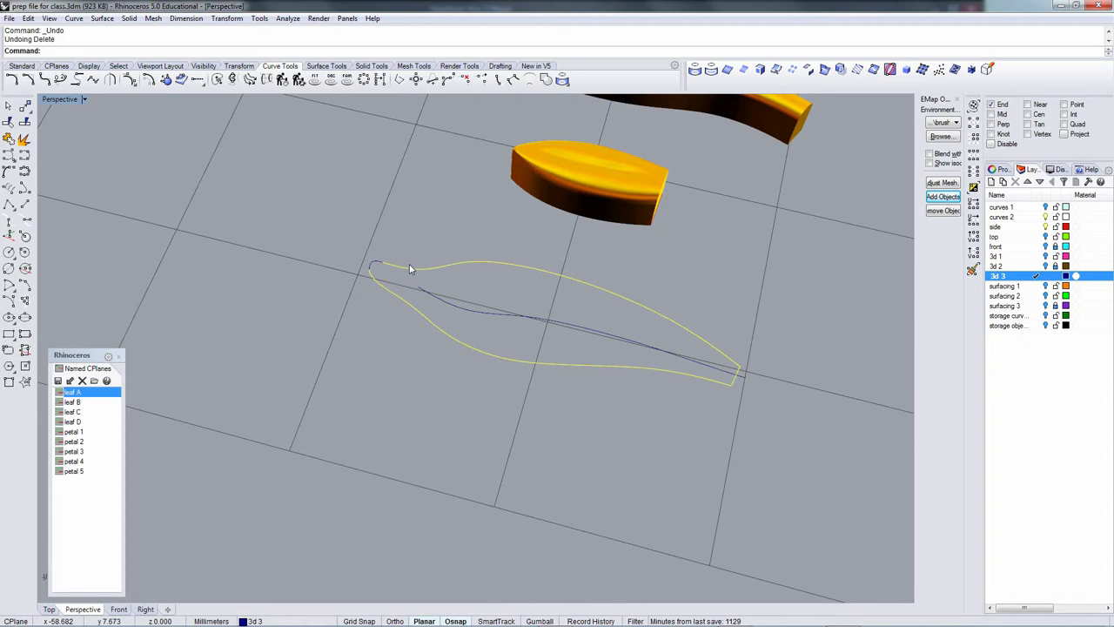
# Trim both overhanging ends of the cutting line back to the leaf outline.
pyautogui.click(396, 275)
pyautogui.scroll(3, 396, 275)
pyautogui.press('Escape')
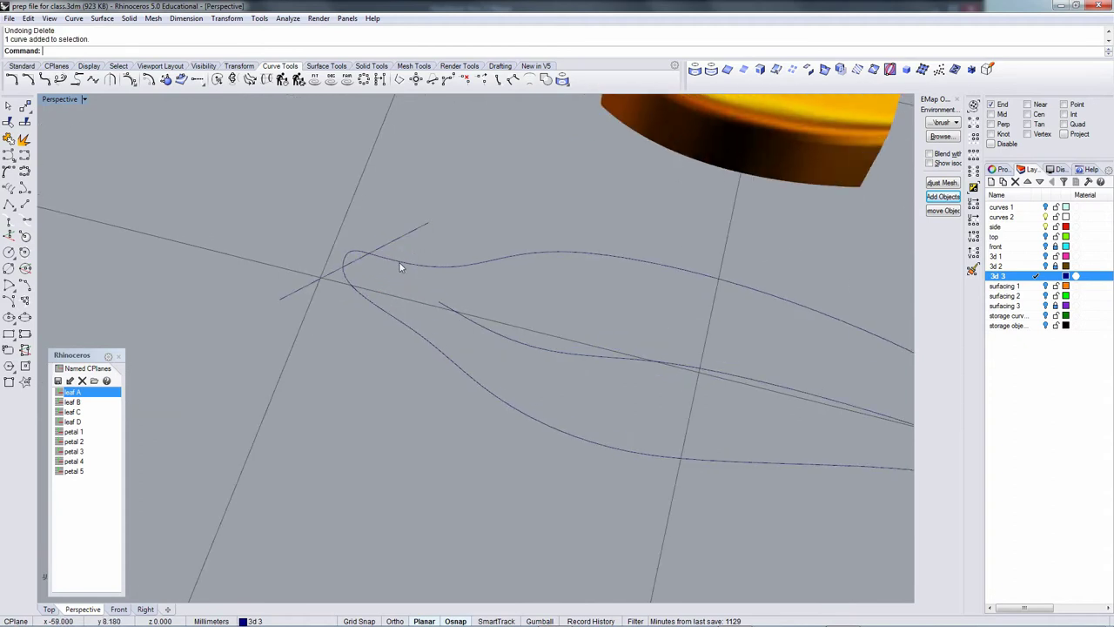
pyautogui.click(403, 263)
pyautogui.click(8, 123)
pyautogui.click(393, 241)
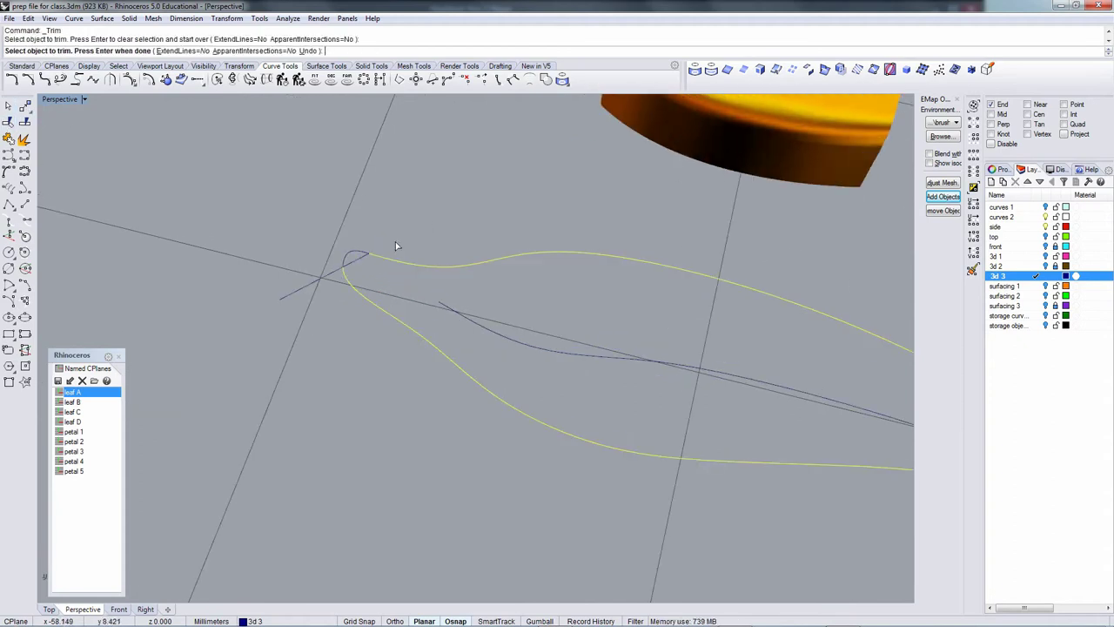
pyautogui.click(319, 278)
pyautogui.press('Return')
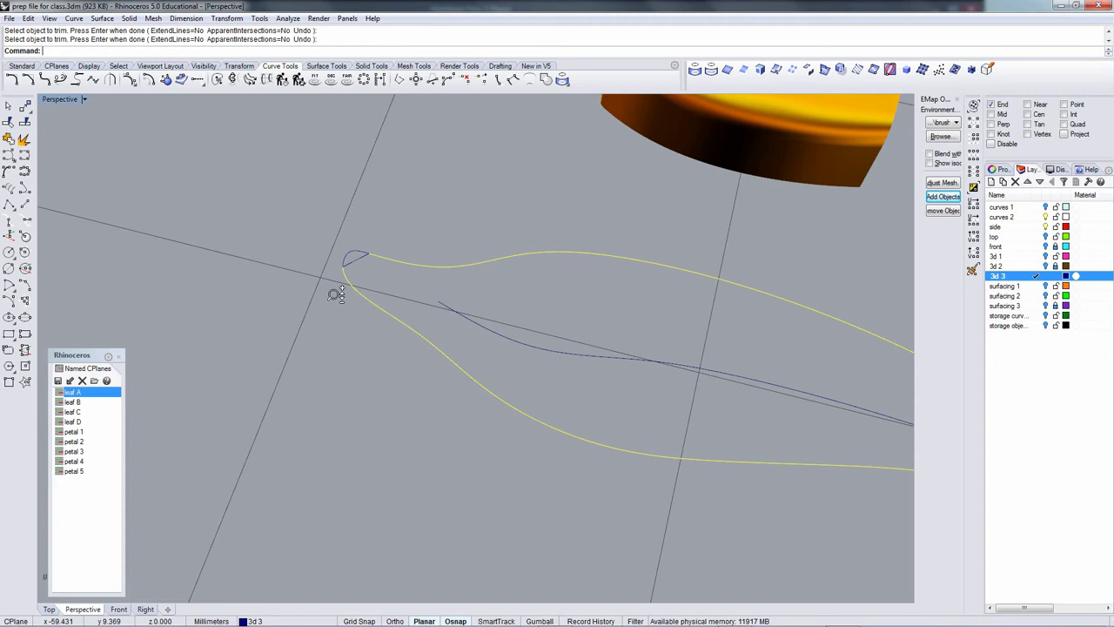
# Explode the leaf outline into separate segments and make the side layer current.
pyautogui.scroll(-3, 331, 293)
pyautogui.click(24, 139)
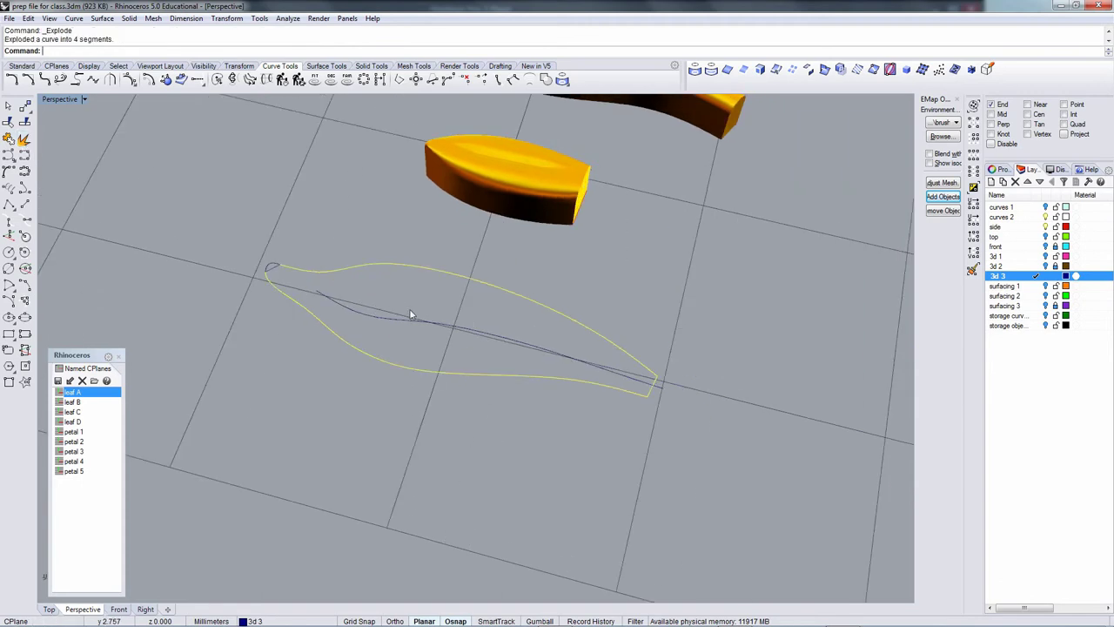
pyautogui.keyDown('shift'); pyautogui.moveTo(484, 307); pyautogui.dragTo(398, 315, button='right'); pyautogui.keyUp('shift')
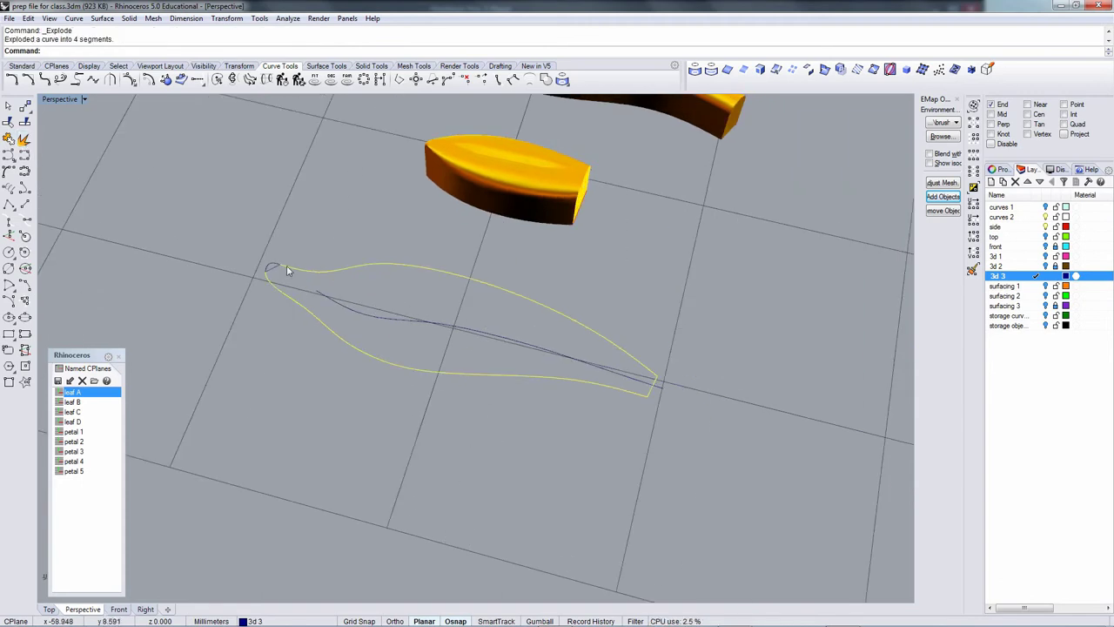
pyautogui.keyDown('ctrl'); pyautogui.click(654, 399); pyautogui.keyUp('ctrl')
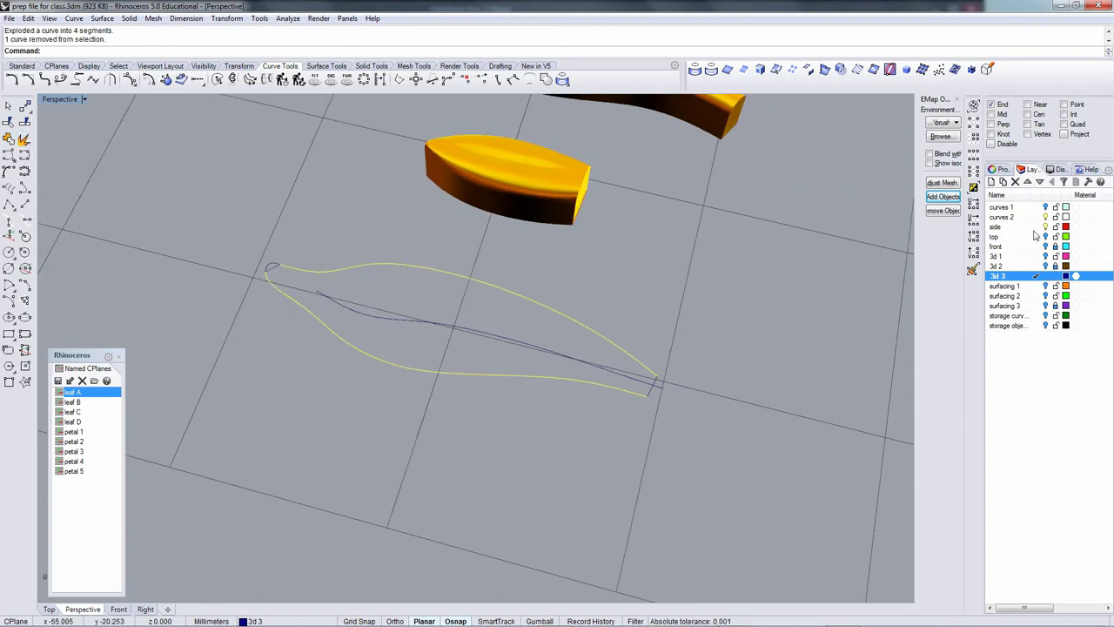
pyautogui.click(1035, 227)
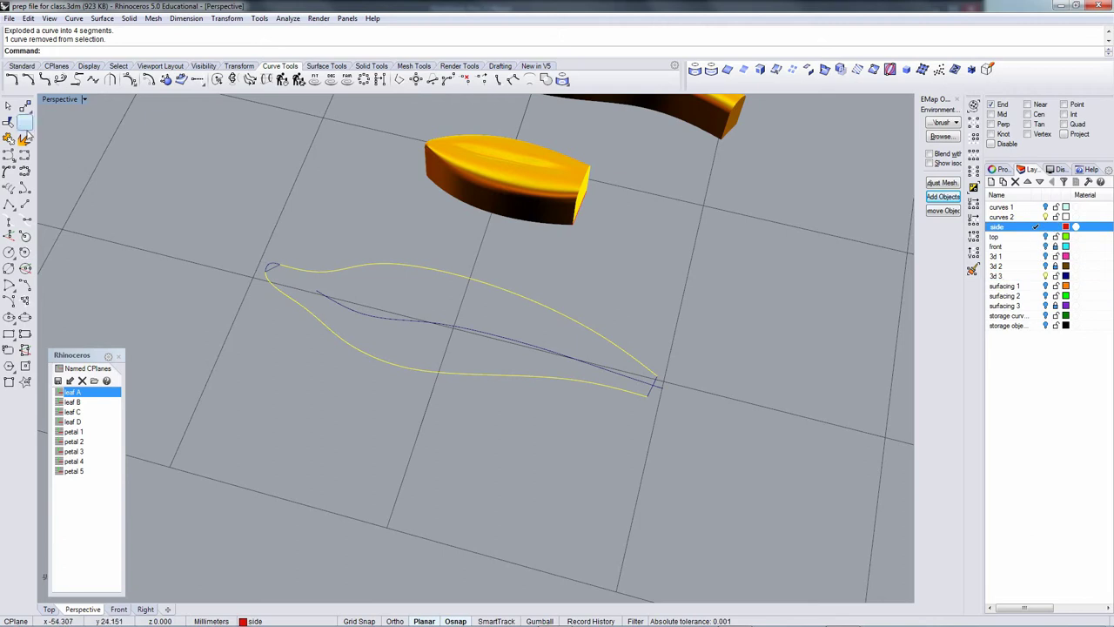
# Try a two-rail sweep from the preselected leaf side curves and cancel it.
pyautogui.click(327, 68)
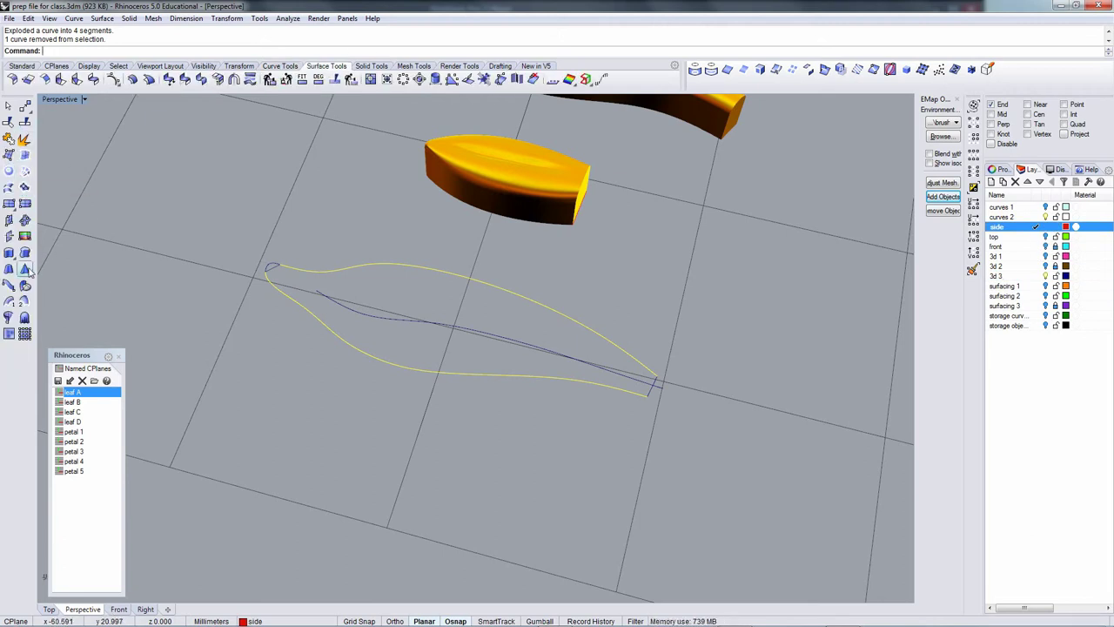
pyautogui.click(25, 301)
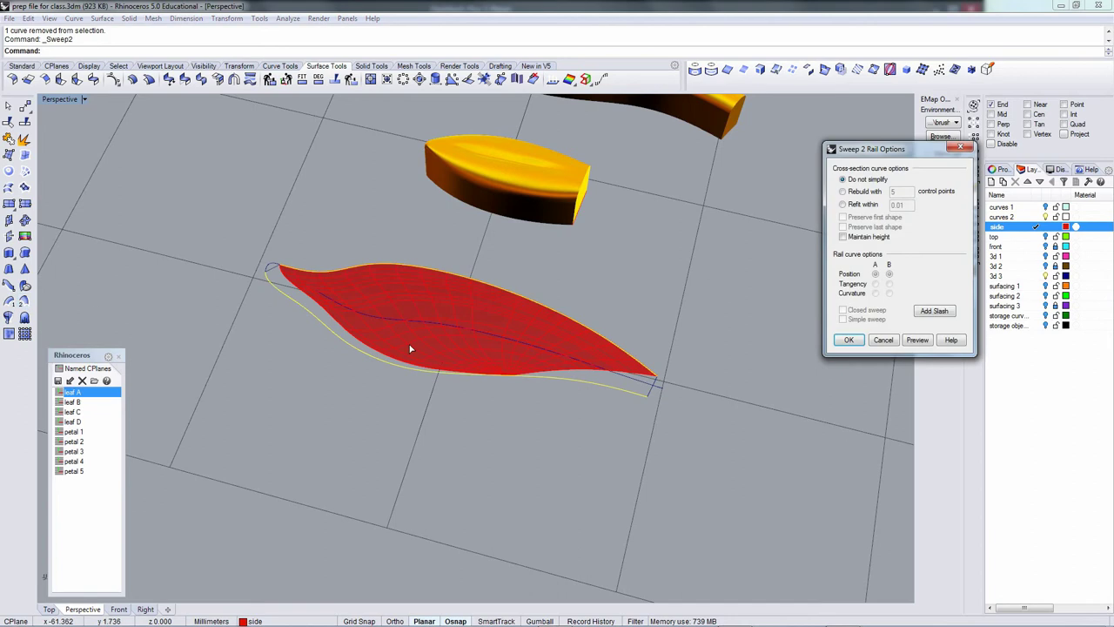
pyautogui.click(882, 340)
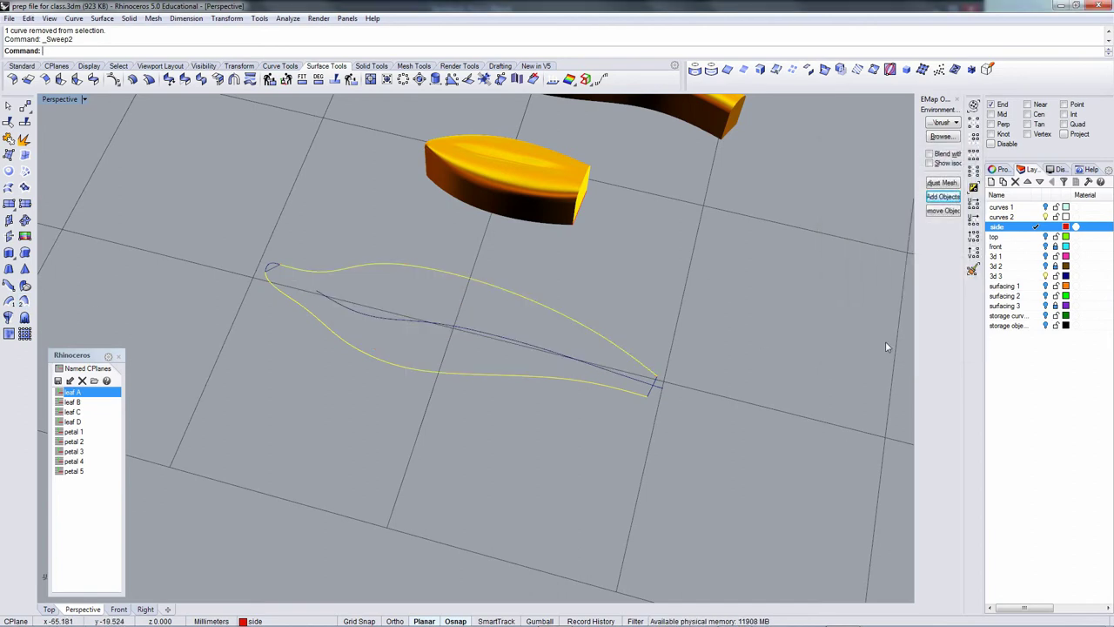
pyautogui.click(26, 302)
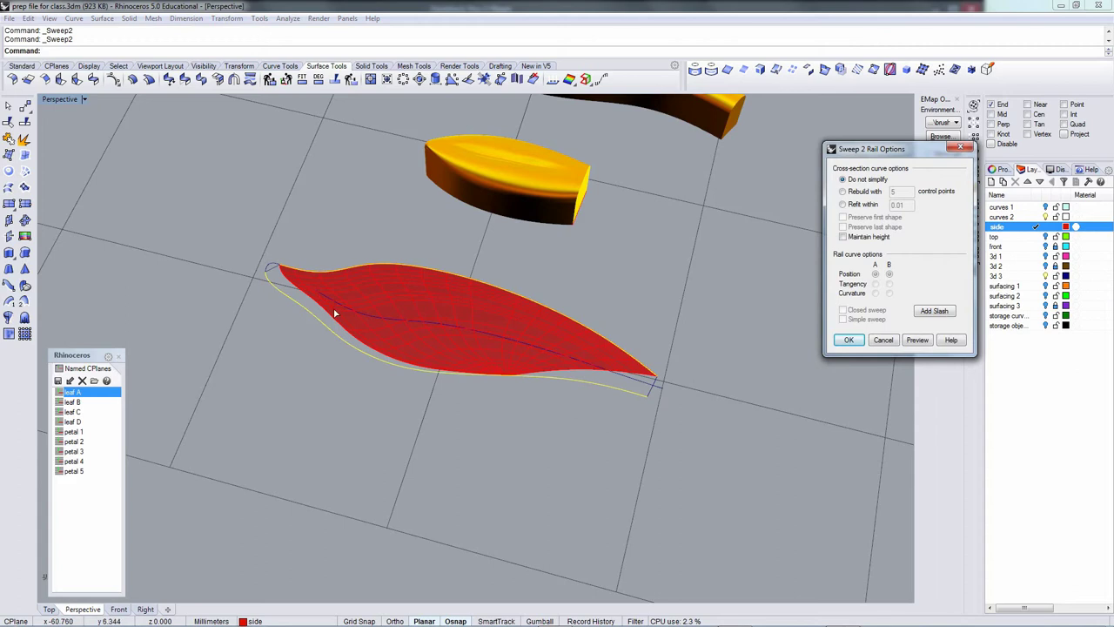
pyautogui.click(892, 342)
# Join the two segments of the leaf side farther from the finished small leaf into one curve.
pyautogui.click(616, 344)
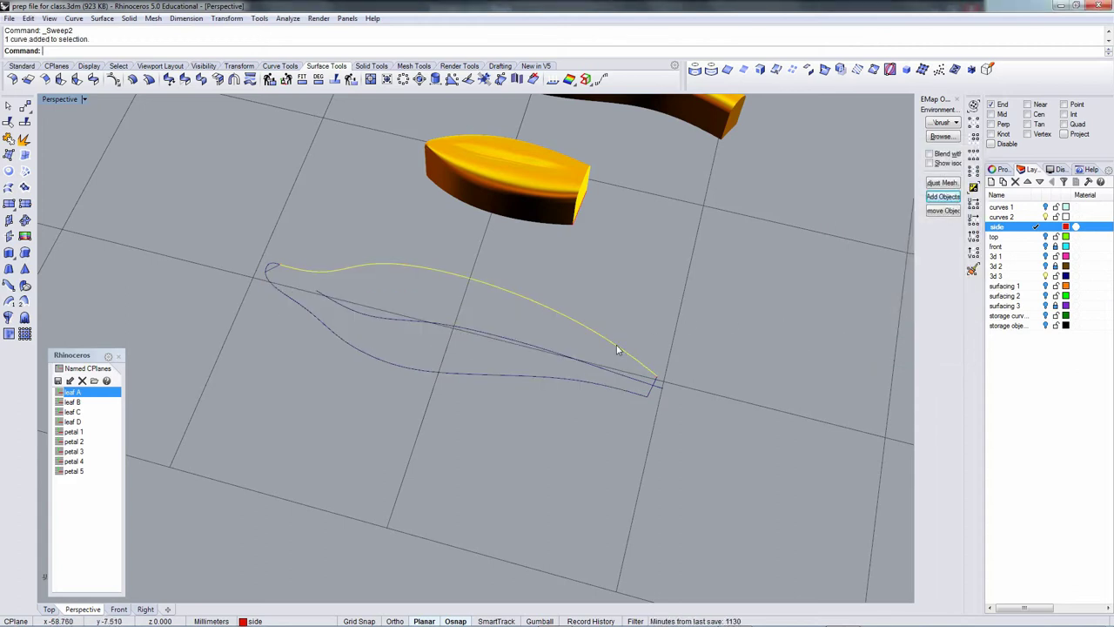
pyautogui.click(646, 391)
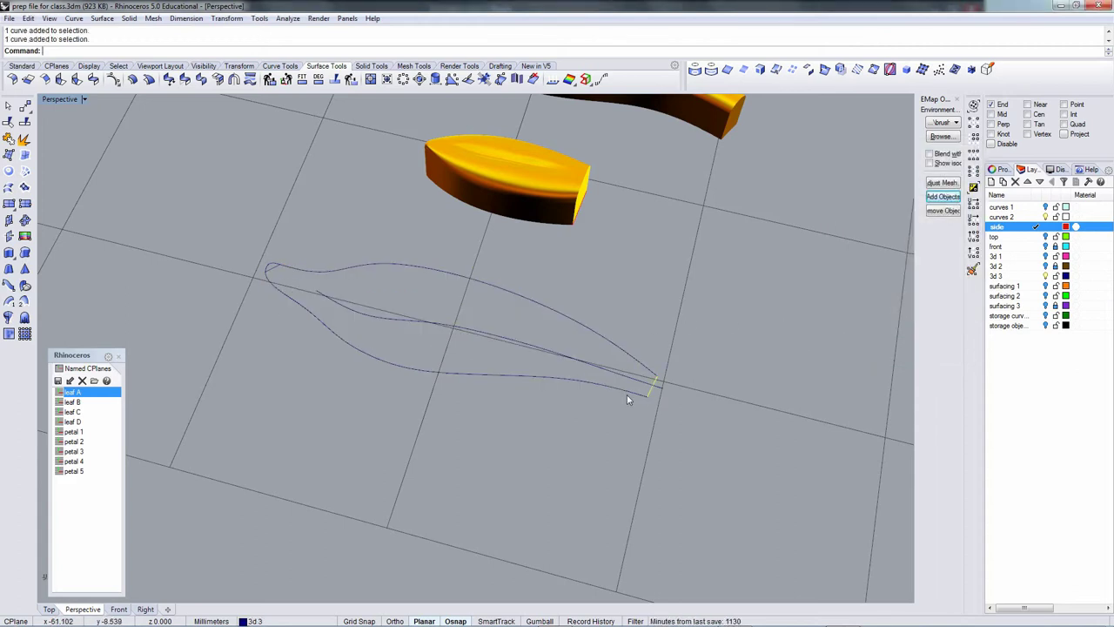
pyautogui.keyDown('shift'); pyautogui.click(473, 376); pyautogui.keyUp('shift')
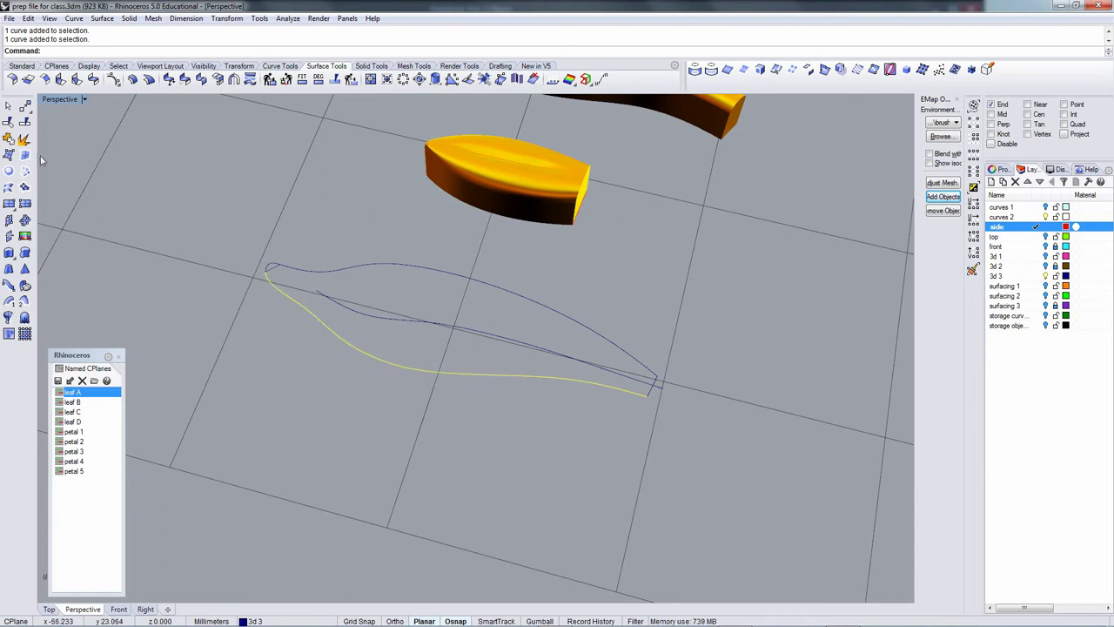
pyautogui.click(9, 139)
# Rebuild the joined leaf side curve with degree 4, deleting the input curve.
pyautogui.moveTo(383, 305)
pyautogui.mouseDown(button='right')
pyautogui.moveTo(397, 311)
pyautogui.moveTo(389, 313)
pyautogui.mouseUp(button='right')
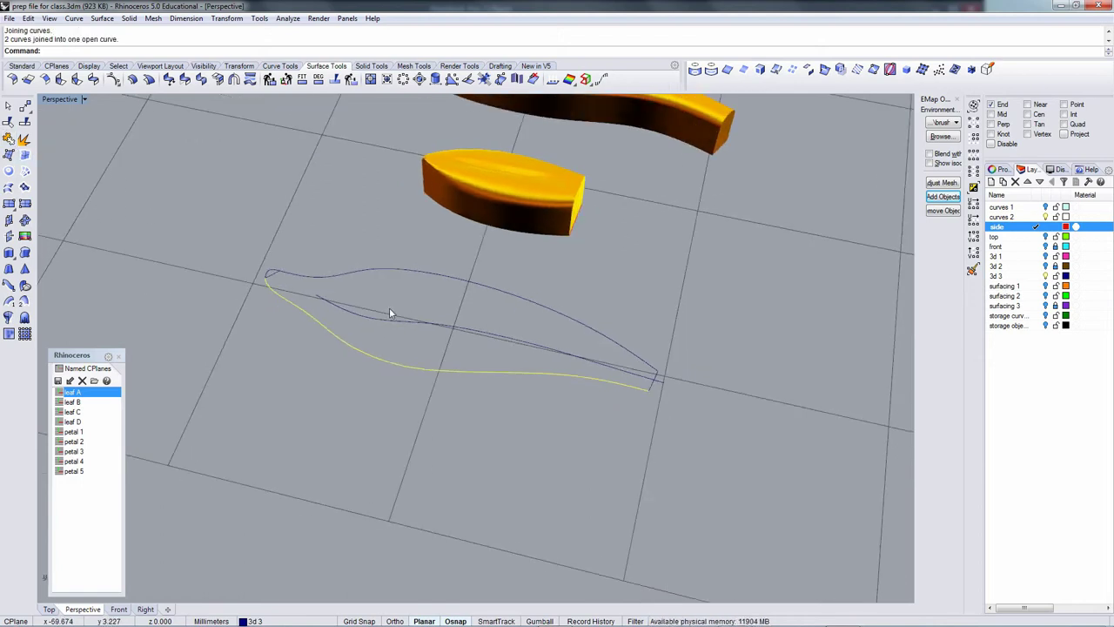
pyautogui.write('rebuild')
pyautogui.press('Return')
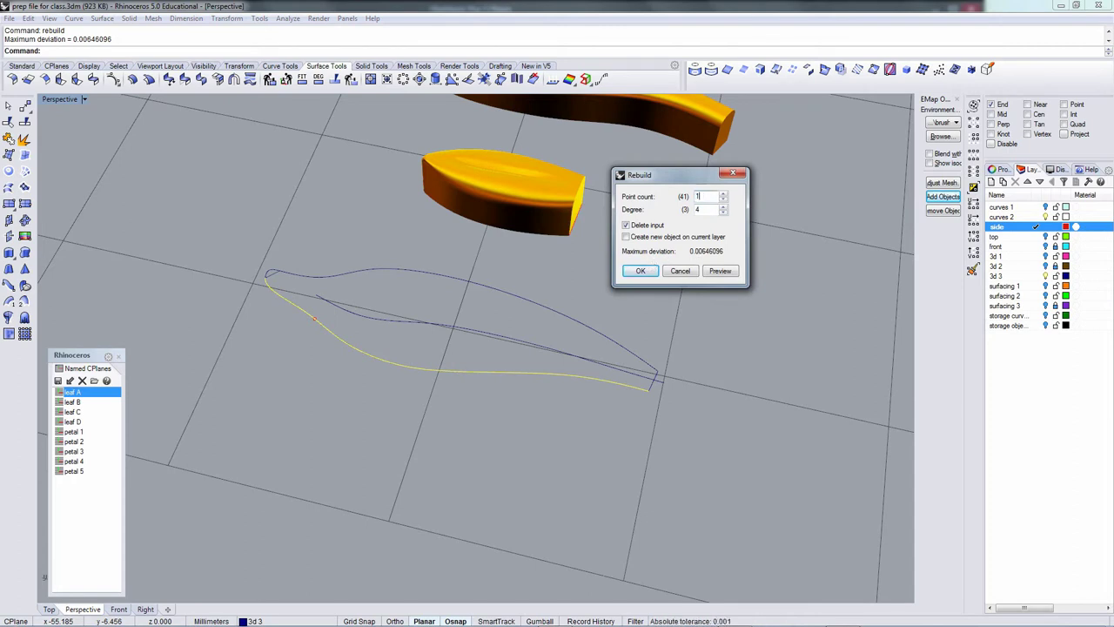
pyautogui.click(641, 271)
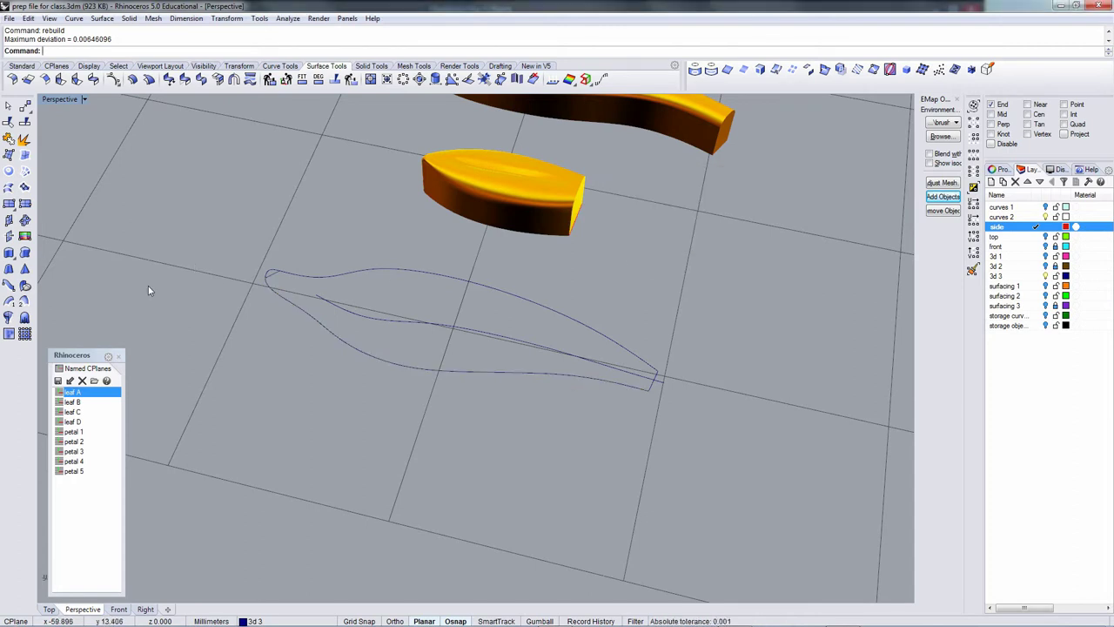
# Start a two-rail sweep along both leaf side curves, using the base edge and the trimmed tip line as cross sections.
pyautogui.click(25, 301)
pyautogui.click(542, 375)
pyautogui.click(614, 345)
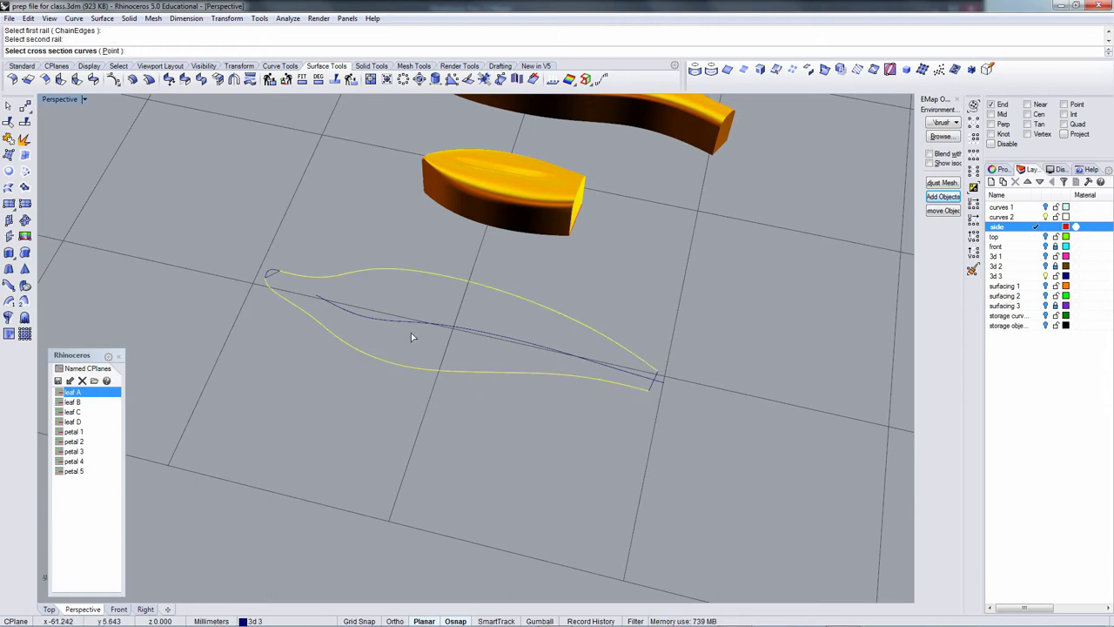
pyautogui.click(651, 390)
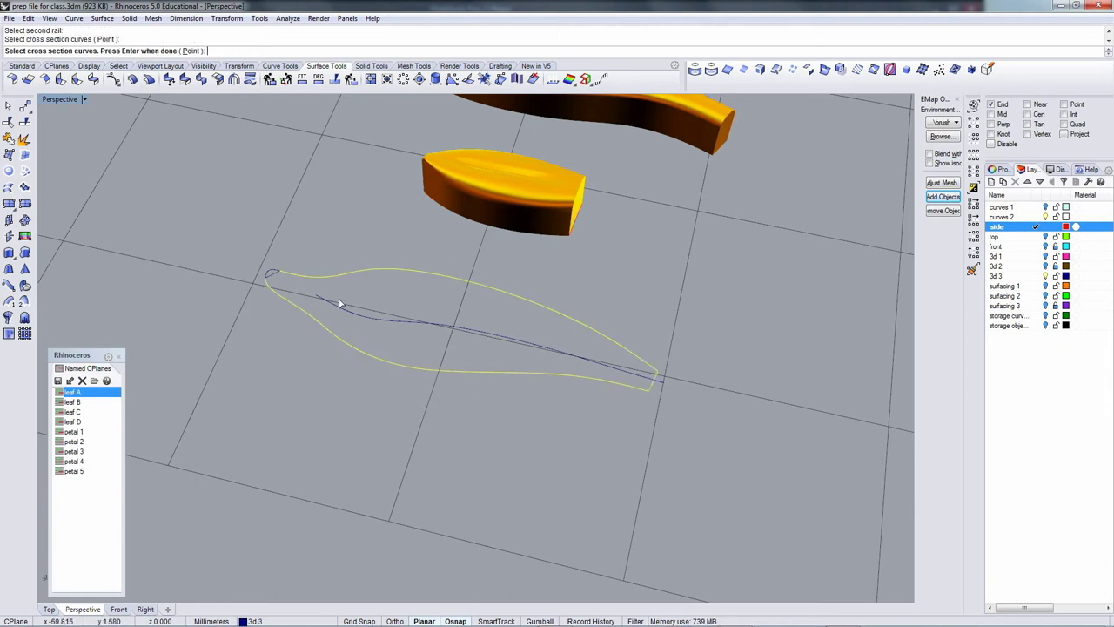
pyautogui.click(269, 280)
pyautogui.press('Return')
pyautogui.moveTo(517, 336); pyautogui.dragTo(545, 373, button='right')
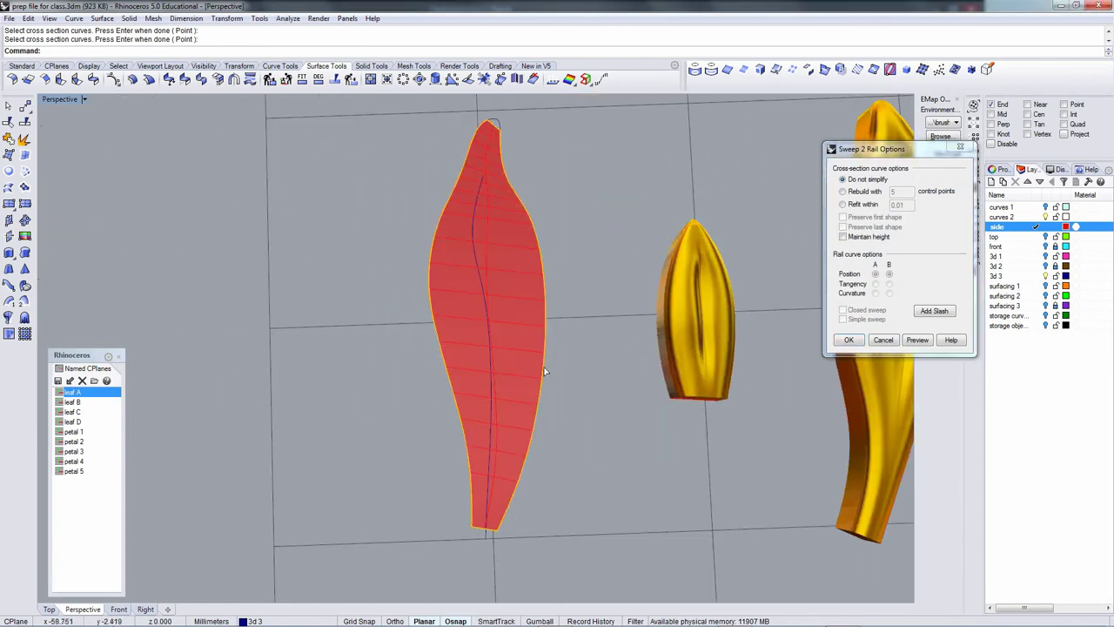
# Add two slashes across the sweep, at the leaf's widest part and lower toward its base, and create the surface without simplifying cross sections.
pyautogui.click(933, 312)
pyautogui.click(546, 284)
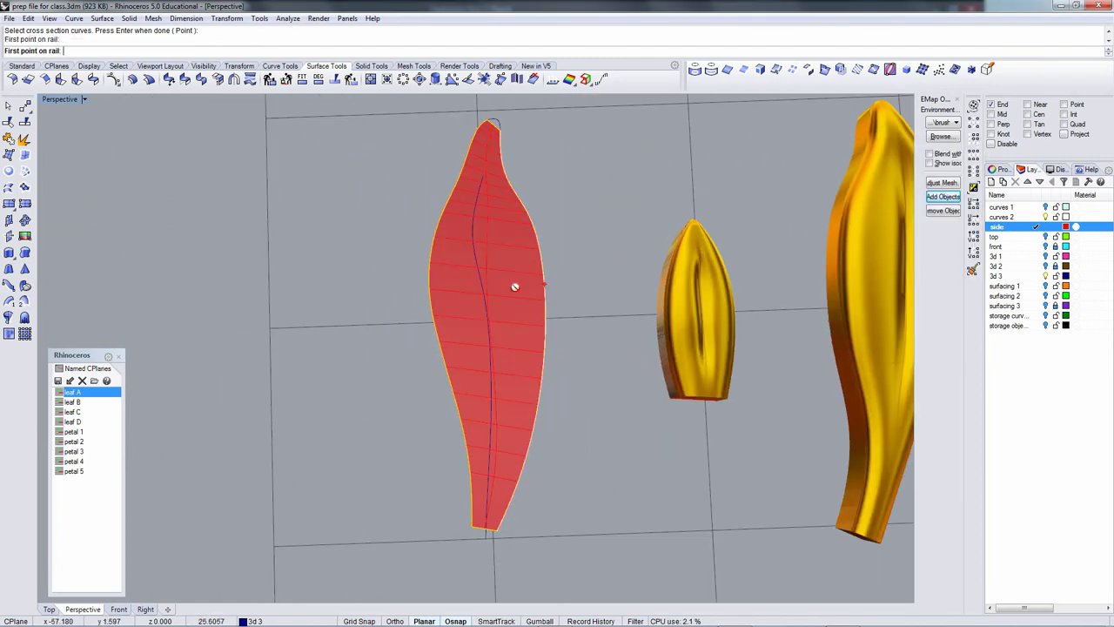
pyautogui.click(432, 292)
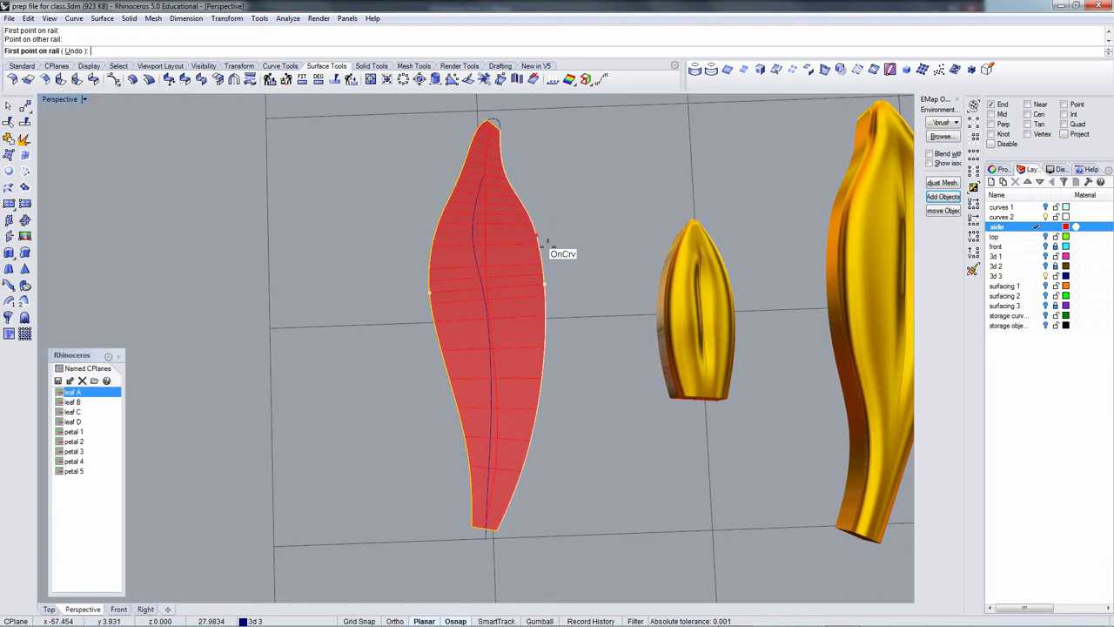
pyautogui.click(538, 402)
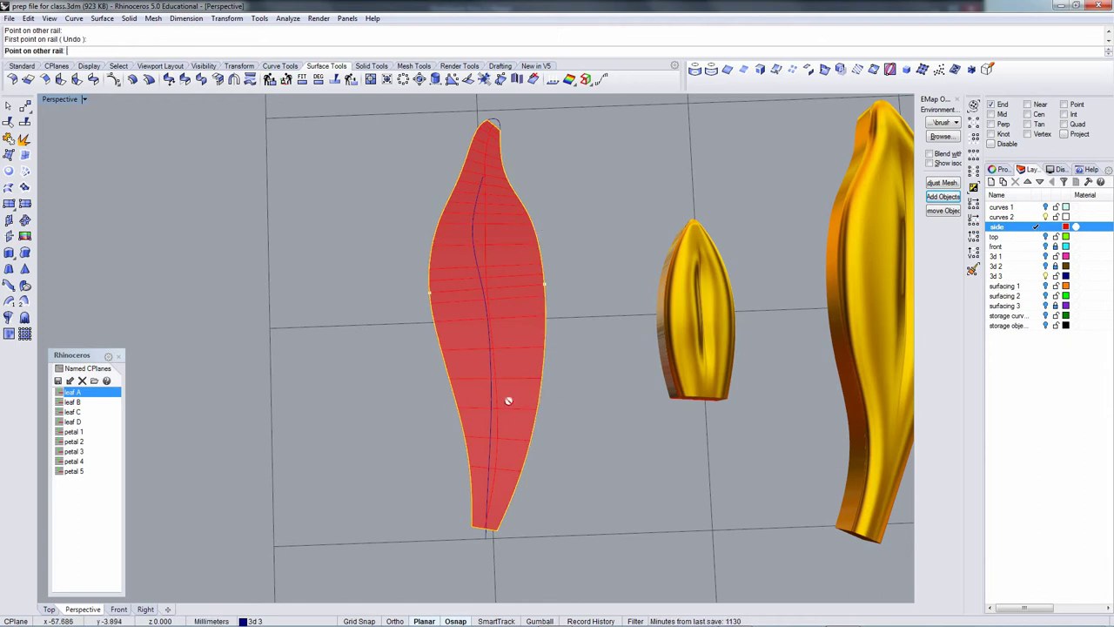
pyautogui.click(454, 410)
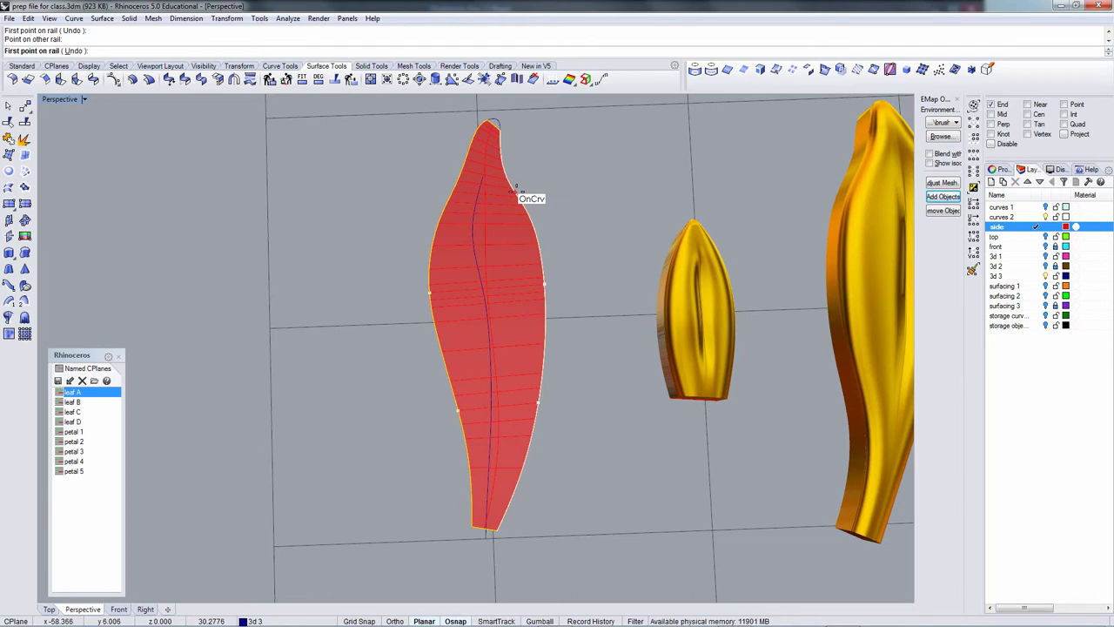
pyautogui.press('Return')
pyautogui.click(849, 340)
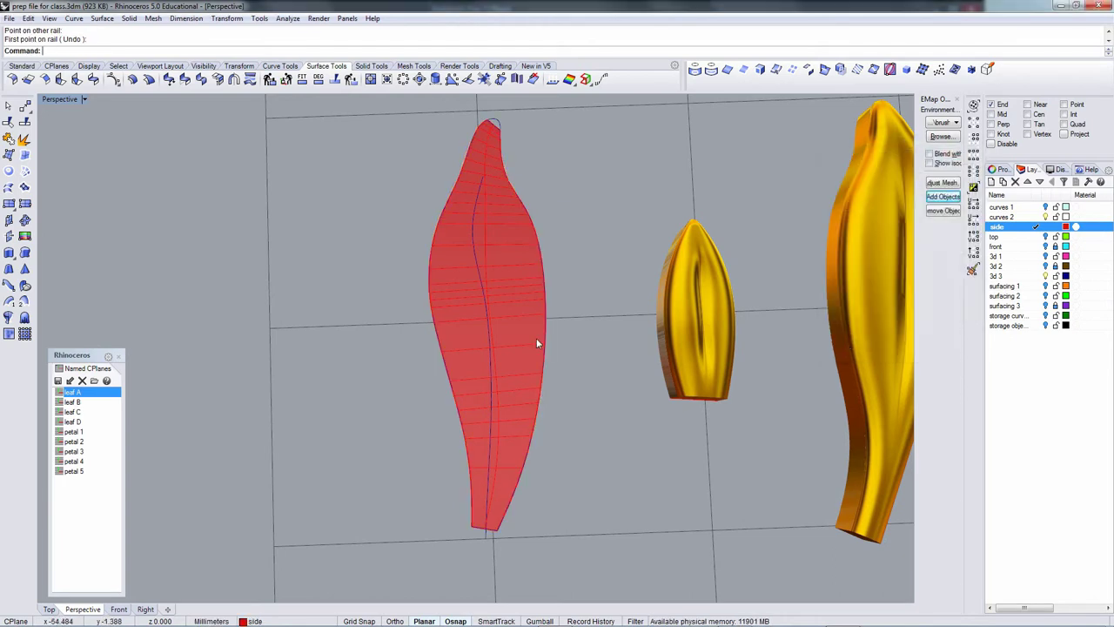
pyautogui.moveTo(488, 313); pyautogui.dragTo(550, 321, button='right')
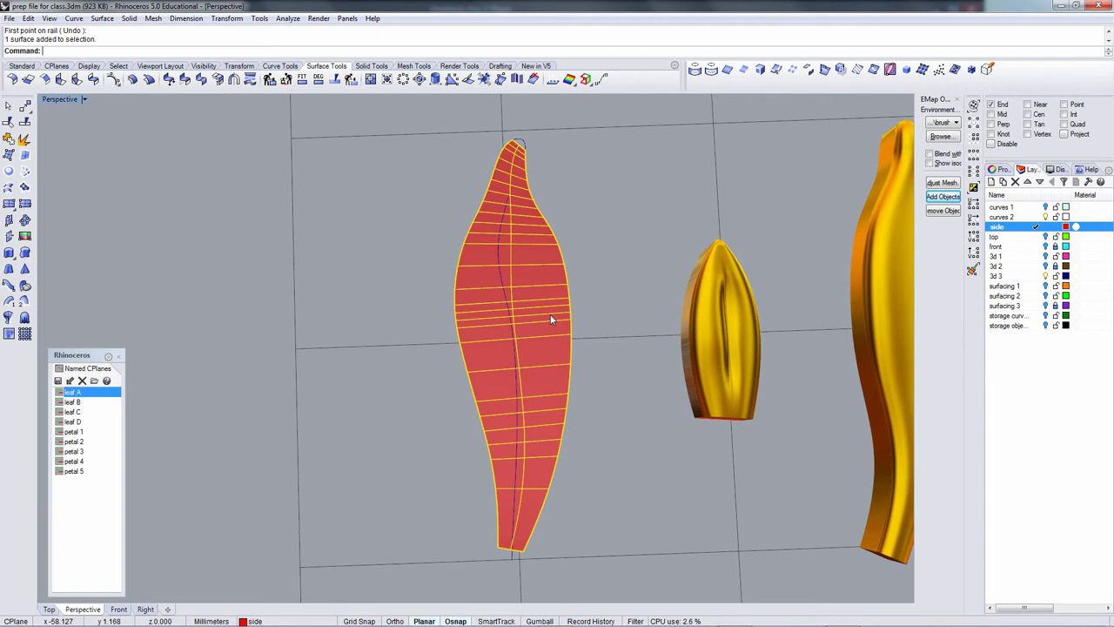
# Rebuild the leaf surface with 20 U and 7 V points at degree 3 in both directions, deleting the input.
pyautogui.write('rebuild')
pyautogui.press('Return')
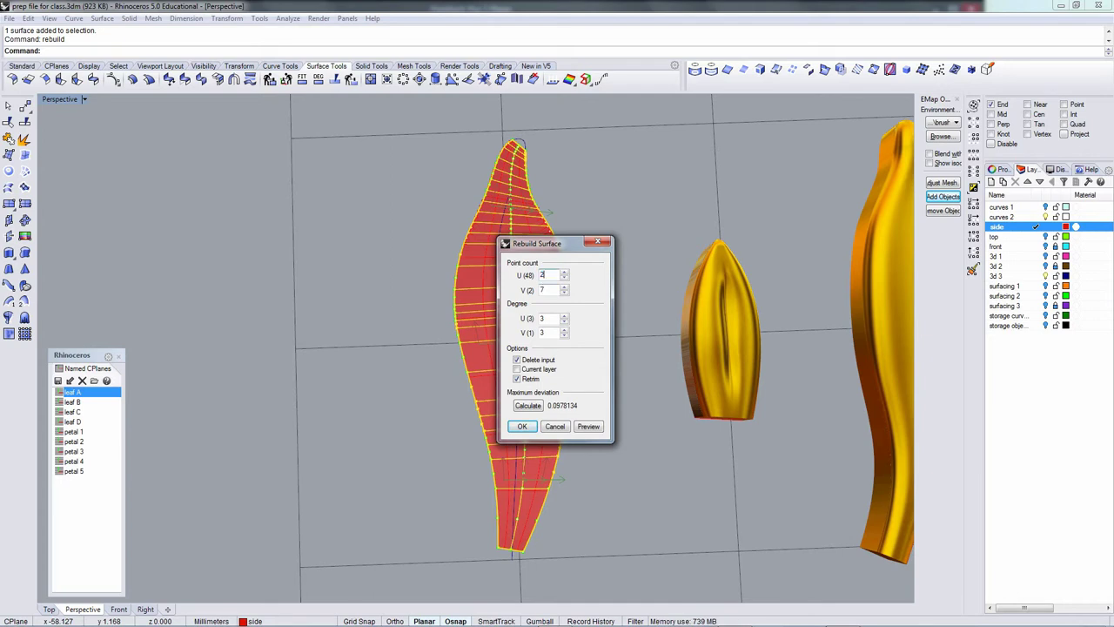
pyautogui.write('0')
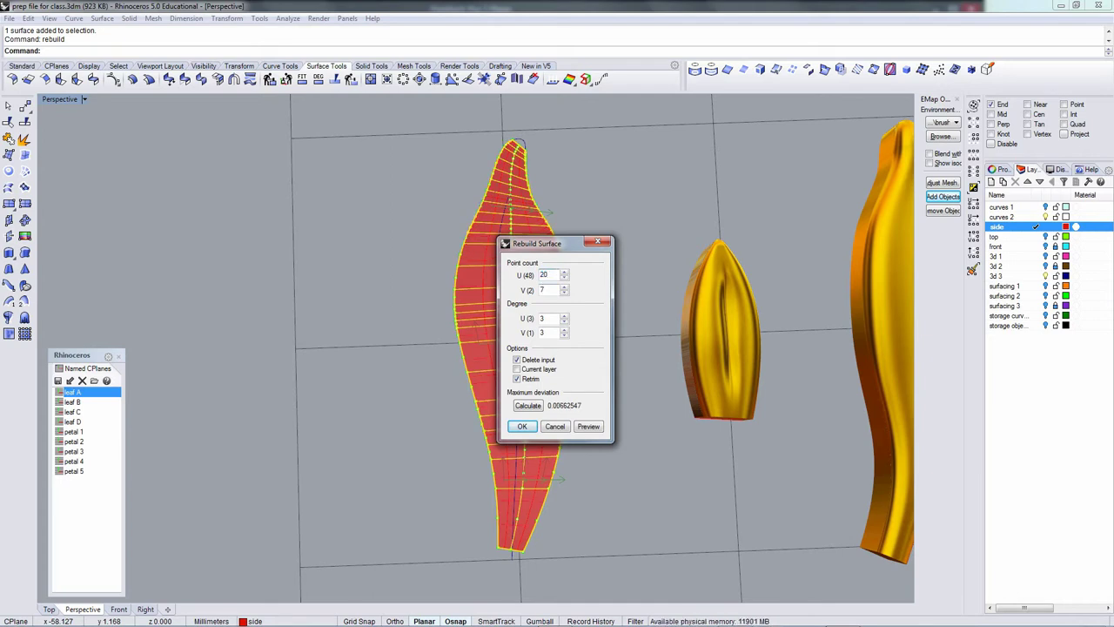
pyautogui.click(522, 425)
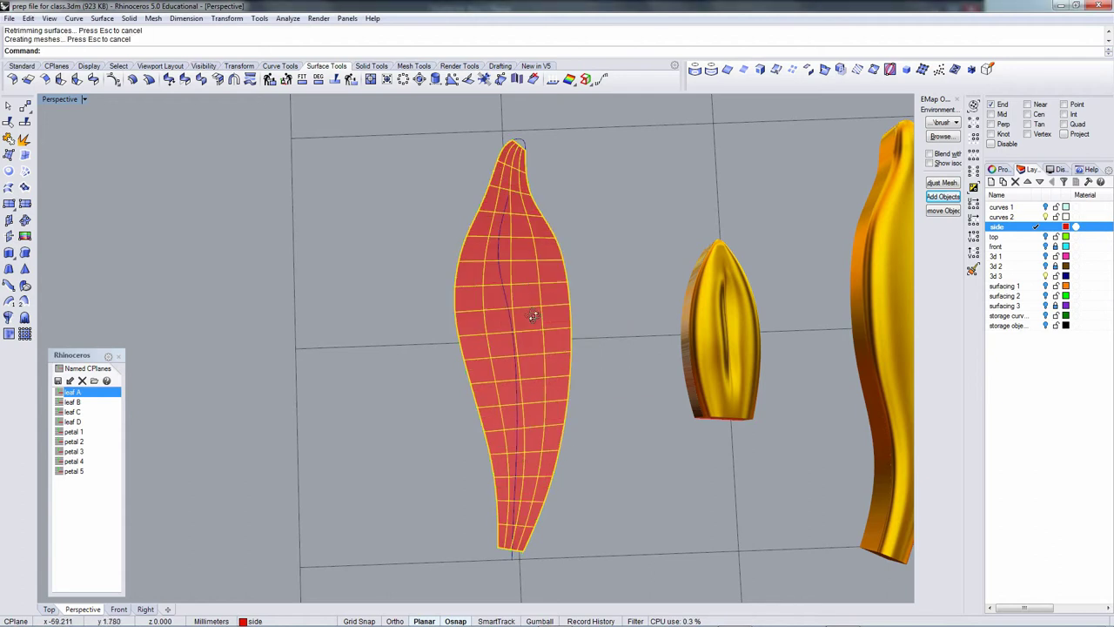
# Turn on the leaf surface's control points and move two inner points of a row in its wide upper part about 0.59 mm onto the midrib curve.
pyautogui.moveTo(528, 282); pyautogui.dragTo(470, 353, button='right')
pyautogui.scroll(3, 557, 283)
pyautogui.press('F10')
pyautogui.scroll(4, 460, 349)
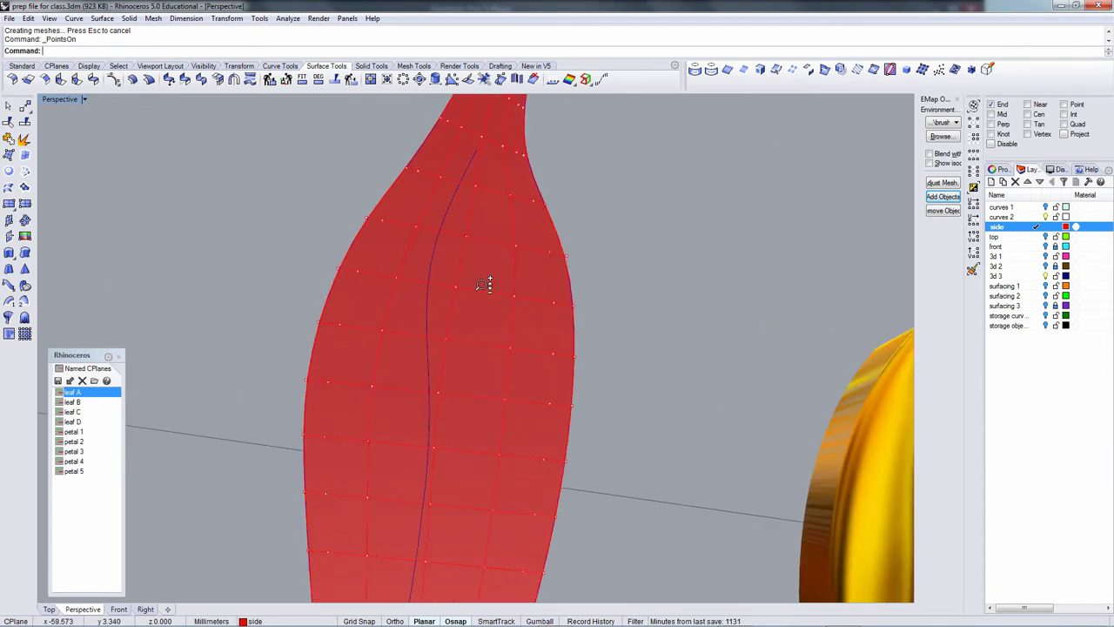
pyautogui.click(454, 284)
pyautogui.keyDown('shift'); pyautogui.click(523, 295); pyautogui.keyUp('shift')
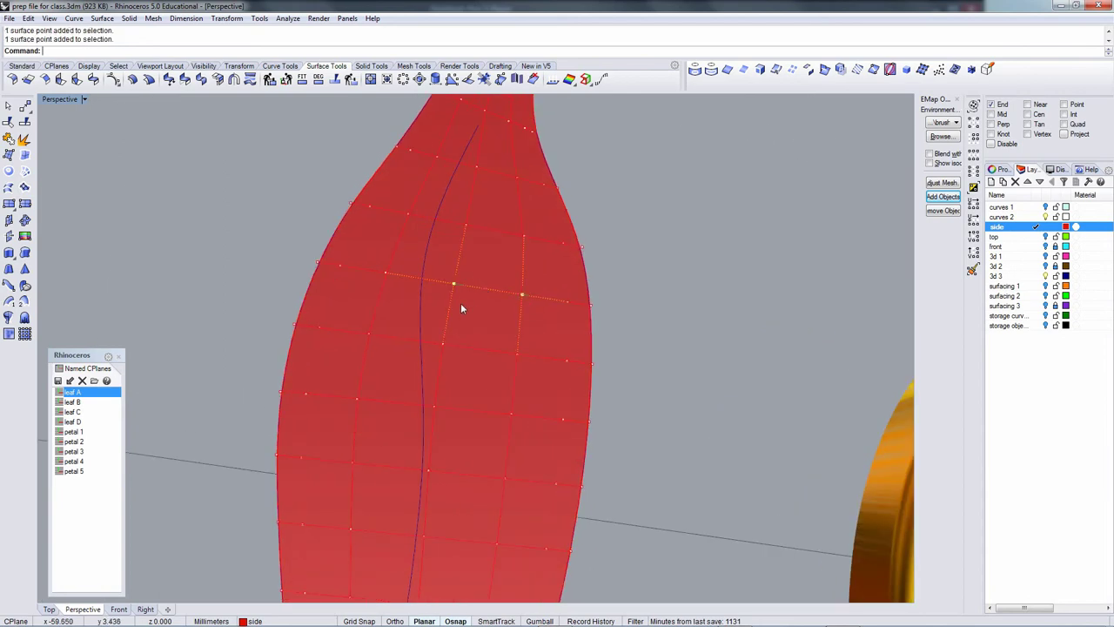
pyautogui.write('m')
pyautogui.press('Return')
pyautogui.click(492, 329)
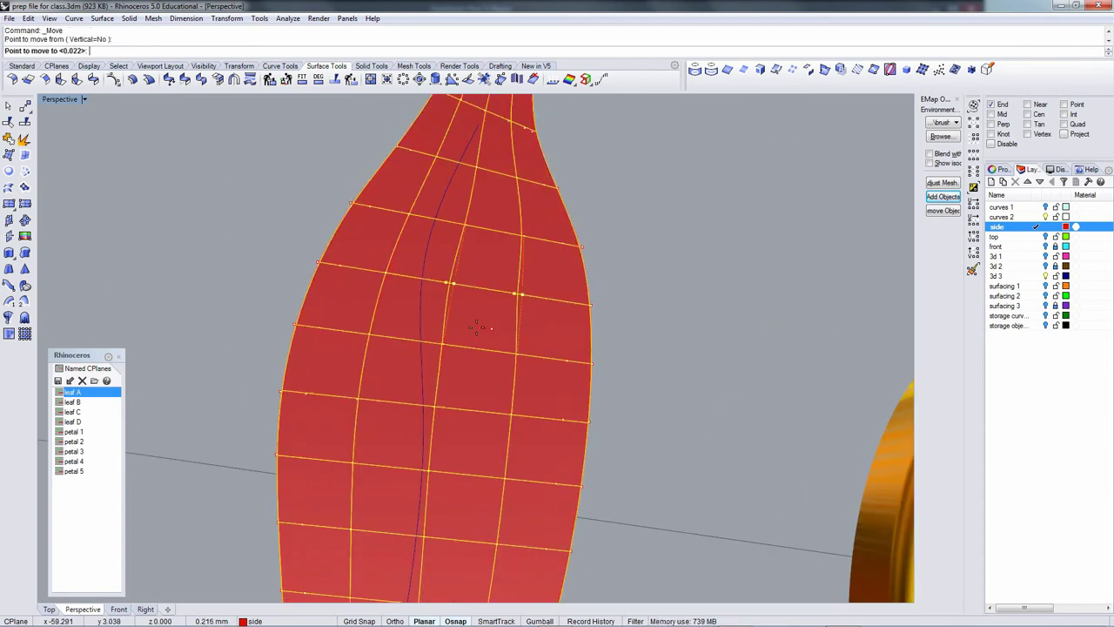
pyautogui.click(458, 324)
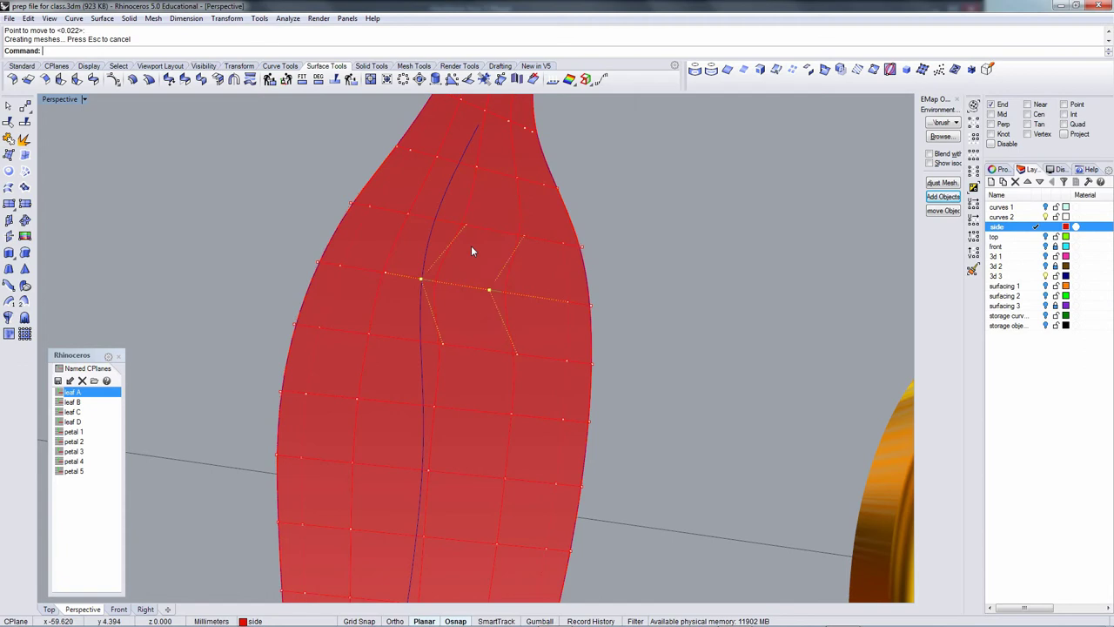
# Move the two matching inner control points of the next row toward the tip about 0.59 mm to follow the midrib curve.
pyautogui.click(466, 226)
pyautogui.keyDown('shift'); pyautogui.click(525, 236); pyautogui.keyUp('shift')
pyautogui.write('m')
pyautogui.press('Return')
pyautogui.click(547, 276)
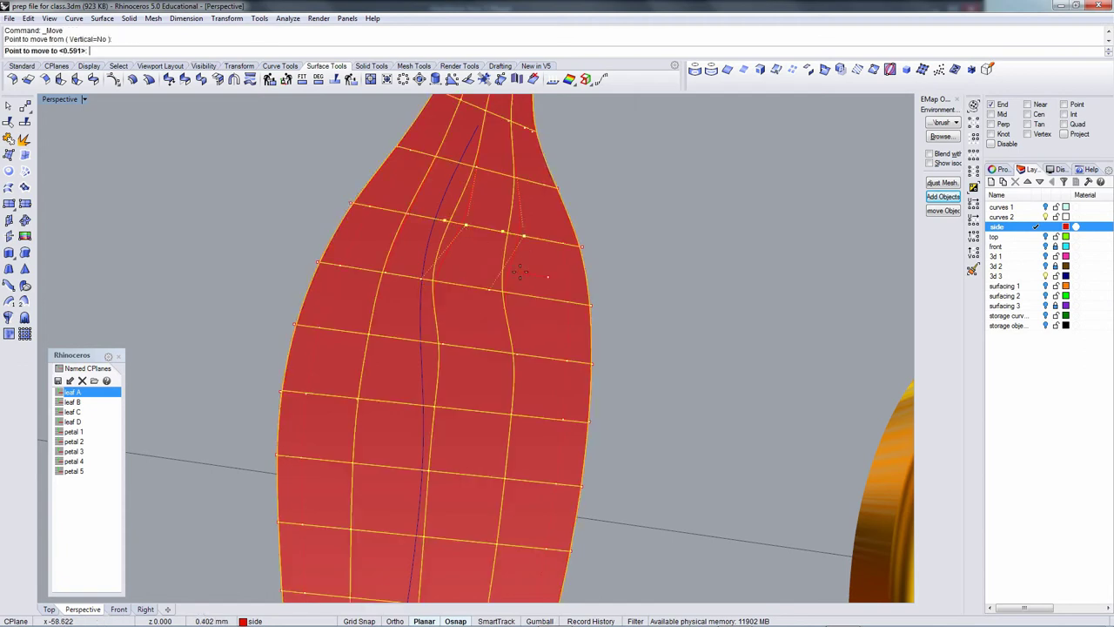
pyautogui.click(514, 270)
# Move the two inner control points of the row level with the midrib curve's upper end about 0.35 mm toward the curve.
pyautogui.moveTo(490, 189); pyautogui.dragTo(423, 240)
pyautogui.write('m')
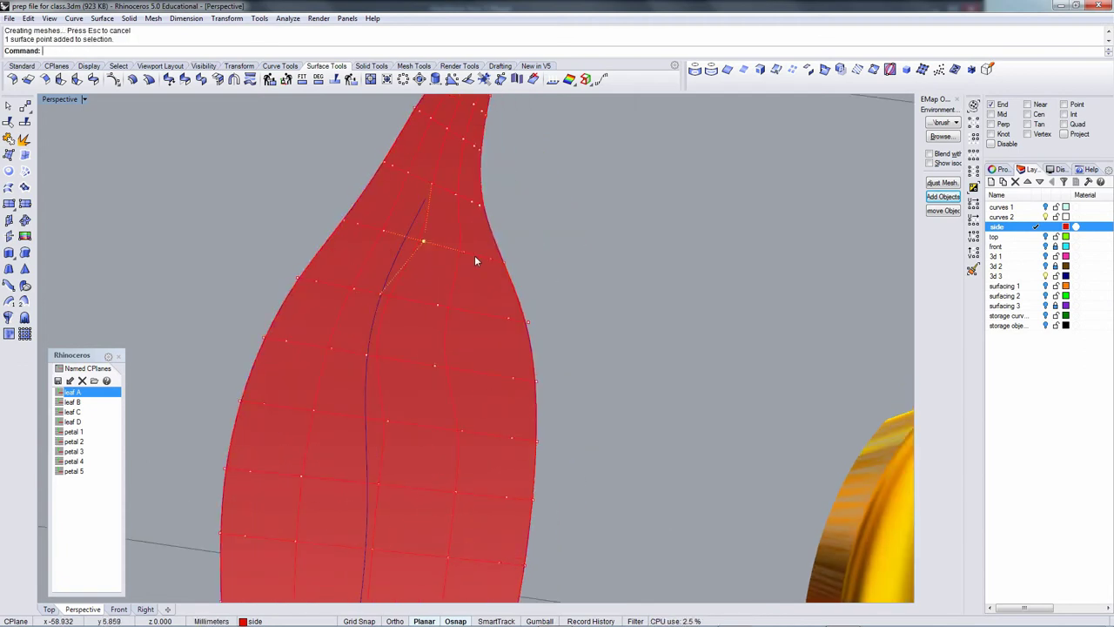
pyautogui.press('Return')
pyautogui.click(485, 287)
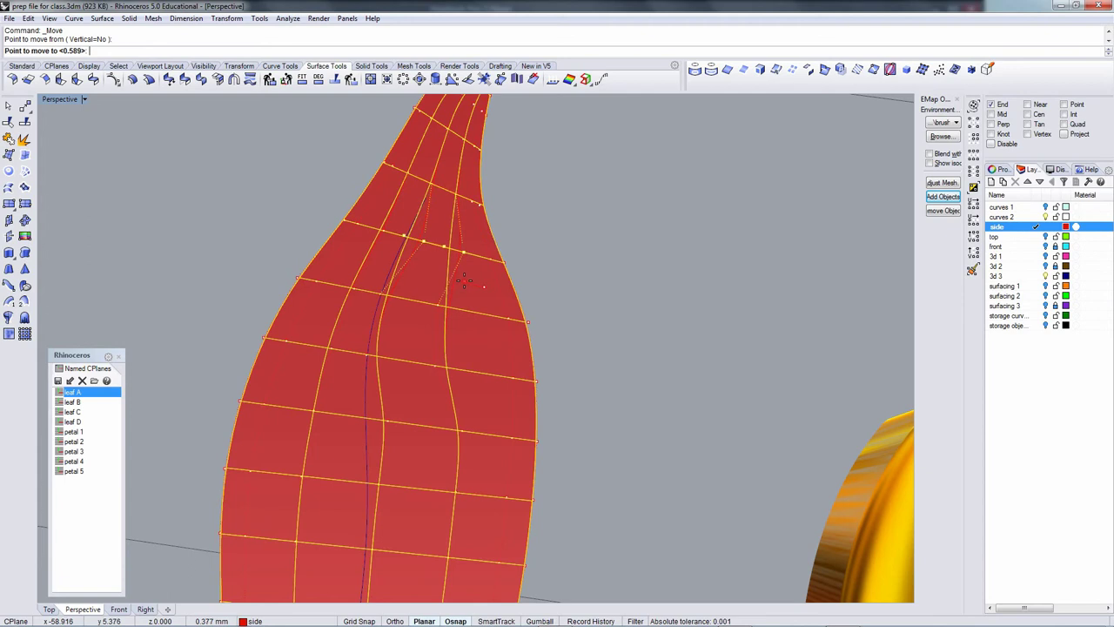
pyautogui.click(465, 285)
# Nudge the centre control point of the row just beyond the midrib curve's upper end by about 0.06 mm.
pyautogui.moveTo(466, 285); pyautogui.dragTo(398, 249, button='right')
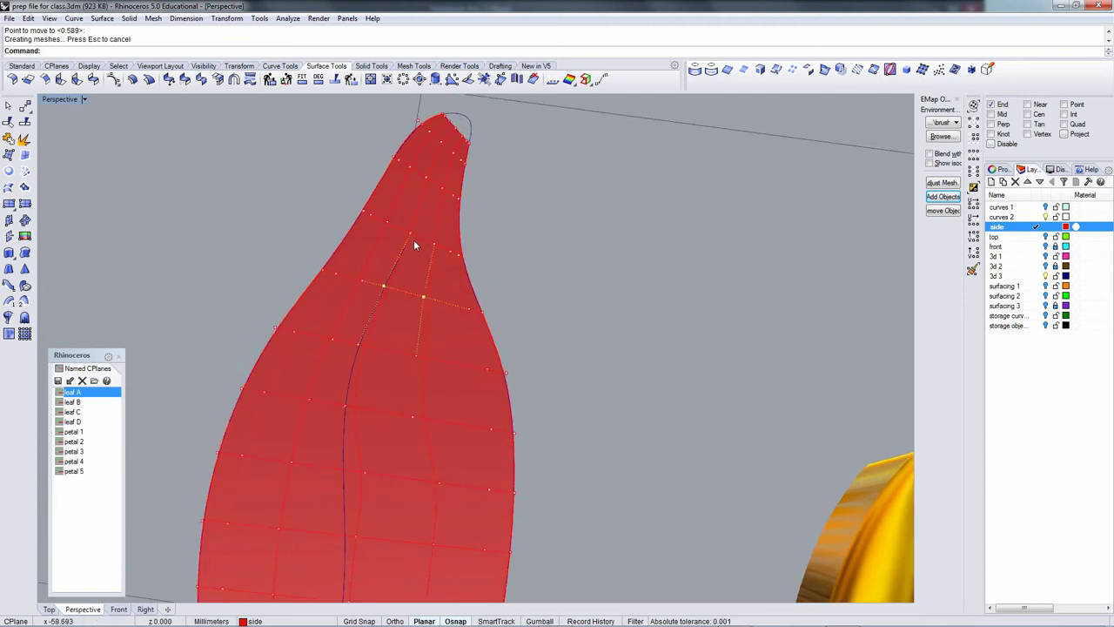
pyautogui.click(411, 234)
pyautogui.rightClick(429, 250)
pyautogui.click(527, 267)
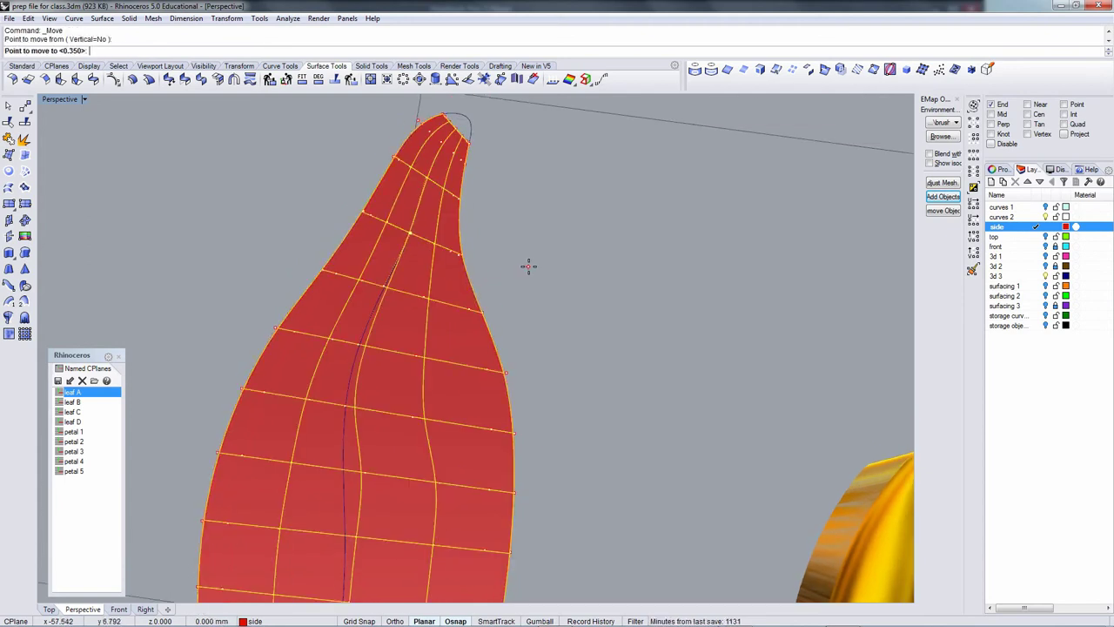
pyautogui.click(530, 267)
# Move the two inner control points of the row directly below the first adjusted row about 0.43 mm onto the midrib curve.
pyautogui.moveTo(409, 373); pyautogui.dragTo(406, 322, button='right')
pyautogui.click(406, 321)
pyautogui.keyDown('shift'); pyautogui.click(452, 330); pyautogui.keyUp('shift')
pyautogui.moveTo(453, 330); pyautogui.dragTo(581, 330)
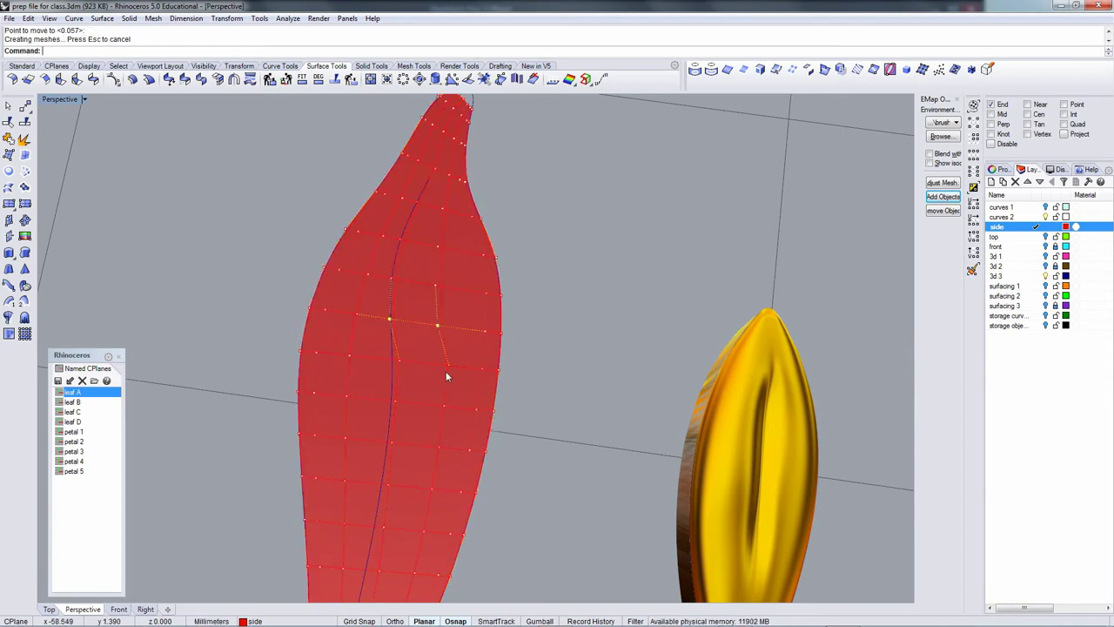
# Move the two inner control points of the second row below the first adjusted row about 0.2 mm onto the midrib curve.
pyautogui.click(448, 368)
pyautogui.keyDown('shift'); pyautogui.click(401, 360); pyautogui.keyUp('shift')
pyautogui.write('m')
pyautogui.press('Return')
pyautogui.click(567, 358)
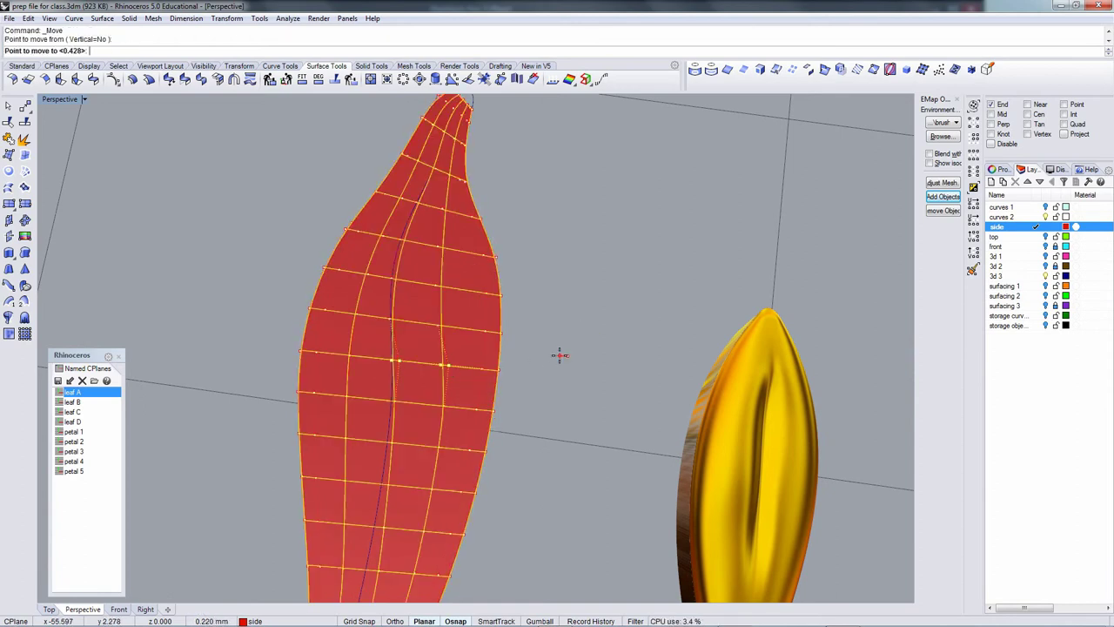
pyautogui.click(560, 355)
# Move the two inner control points of each of the following two mid-leaf rows about 0.11 mm onto the midrib curve.
pyautogui.click(442, 406)
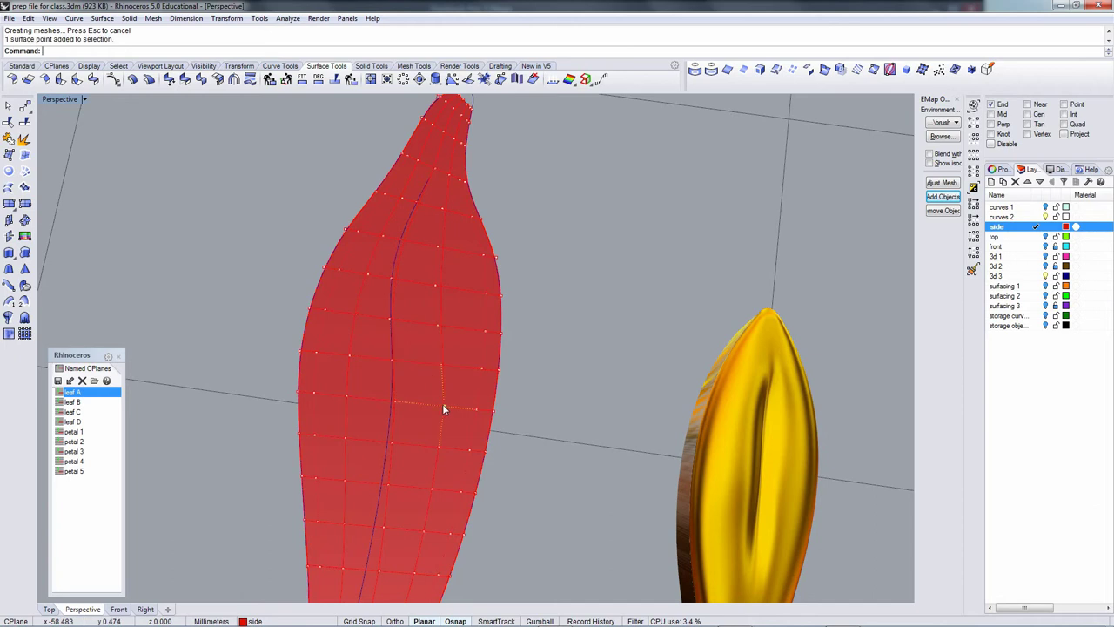
pyautogui.keyDown('shift'); pyautogui.click(393, 405); pyautogui.keyUp('shift')
pyautogui.moveTo(393, 405); pyautogui.dragTo(450, 397)
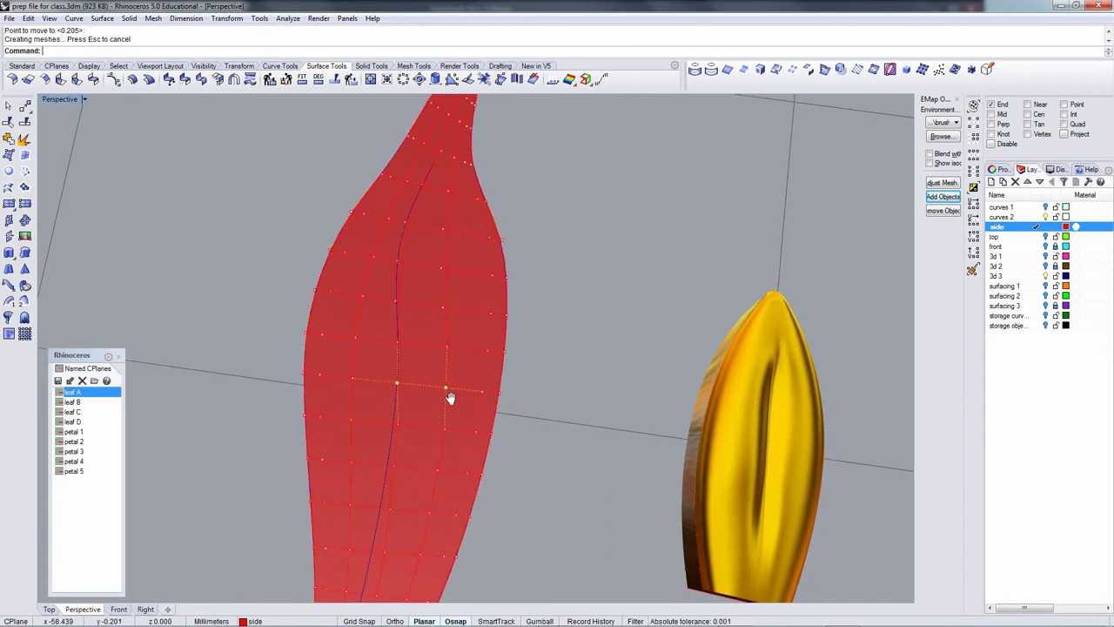
pyautogui.moveTo(449, 398); pyautogui.dragTo(479, 293, button='right')
pyautogui.click(475, 302)
pyautogui.keyDown('shift'); pyautogui.click(432, 299); pyautogui.keyUp('shift')
pyautogui.moveTo(432, 299); pyautogui.dragTo(511, 402)
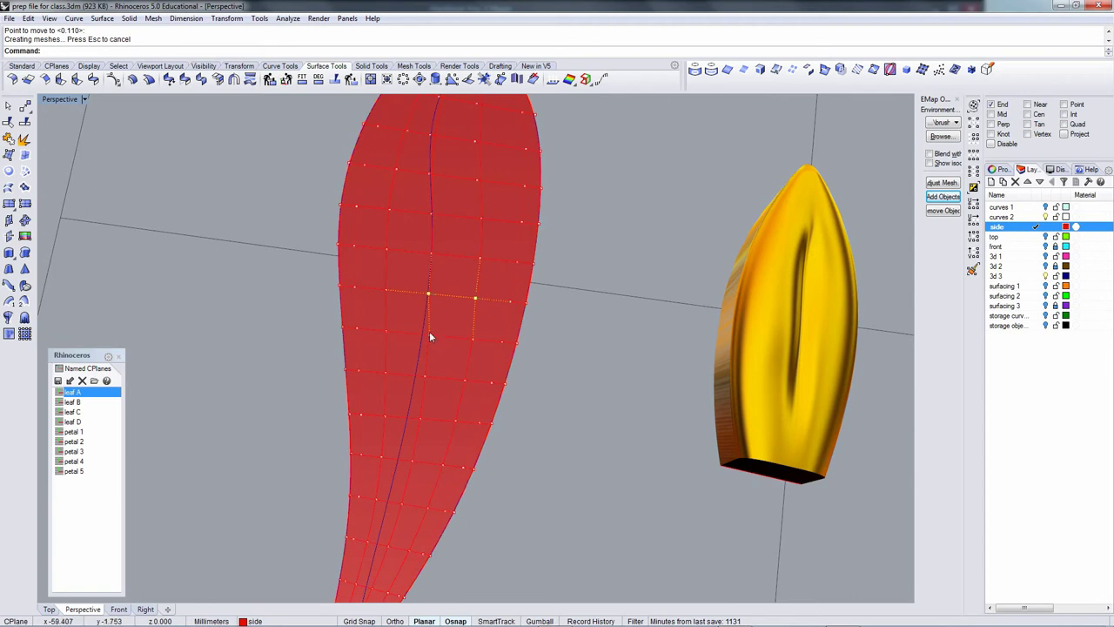
# Align the two inner control points of the next two rows toward the base with the midrib curve, moving the lower pair about 0.27 mm.
pyautogui.moveTo(473, 337); pyautogui.dragTo(560, 423)
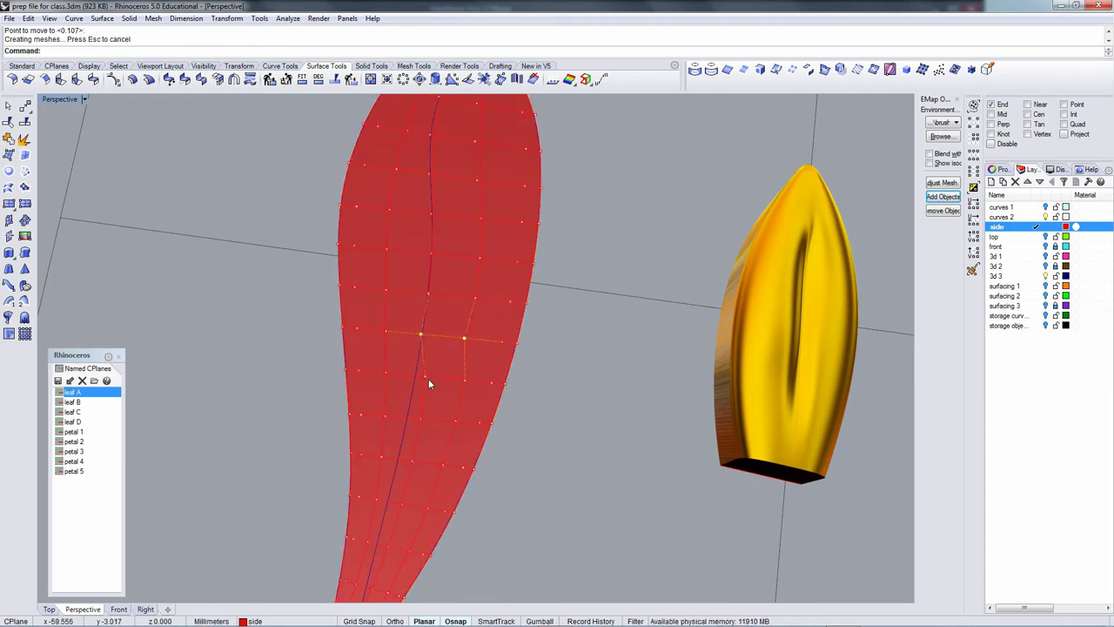
pyautogui.press('Escape')
pyautogui.click(463, 381)
pyautogui.keyDown('shift'); pyautogui.click(422, 375); pyautogui.keyUp('shift')
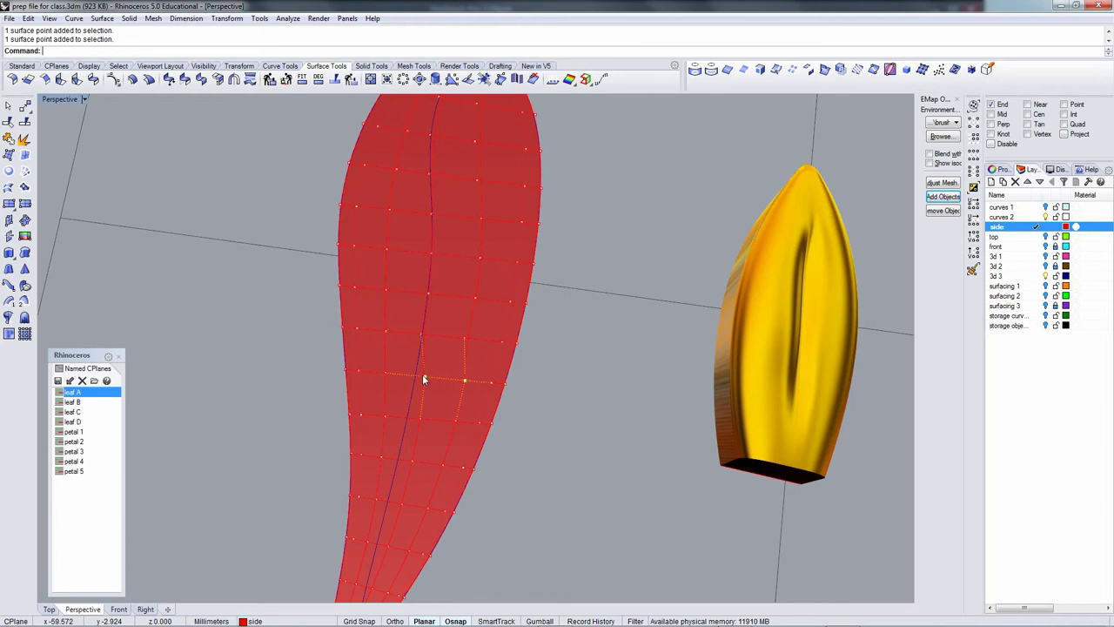
pyautogui.moveTo(422, 376); pyautogui.dragTo(580, 455)
# Move the two inner control points of the next row in the lower leaf about 0.34 mm onto the midrib curve.
pyautogui.moveTo(423, 417); pyautogui.dragTo(494, 326, button='right')
pyautogui.click(500, 317)
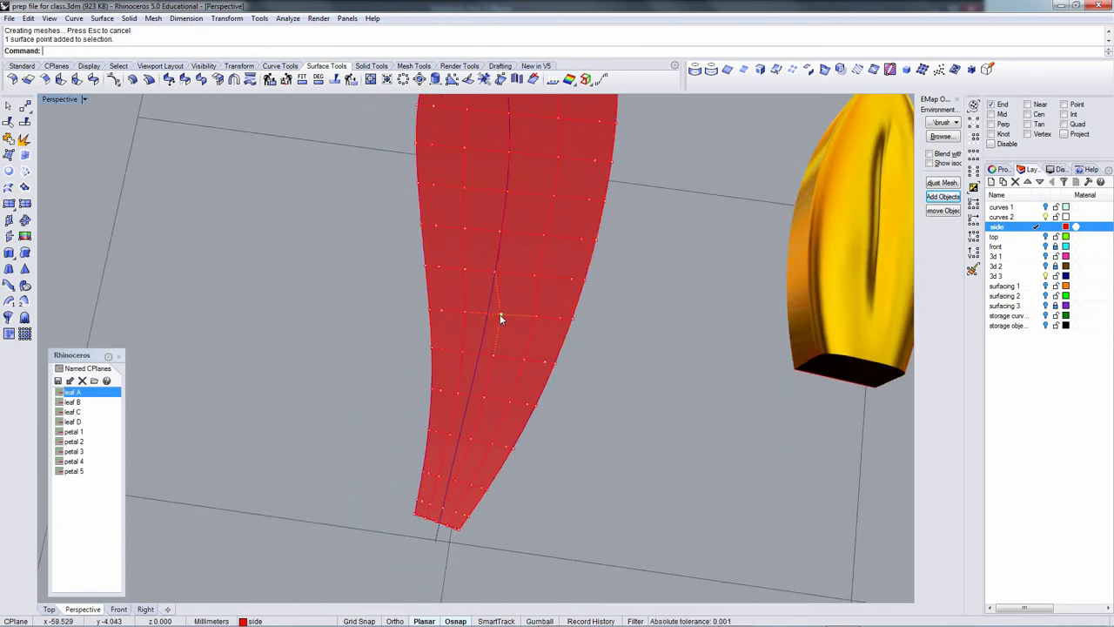
pyautogui.keyDown('shift'); pyautogui.click(538, 318); pyautogui.keyUp('shift')
pyautogui.write('m')
pyautogui.press('Return')
pyautogui.click(596, 376)
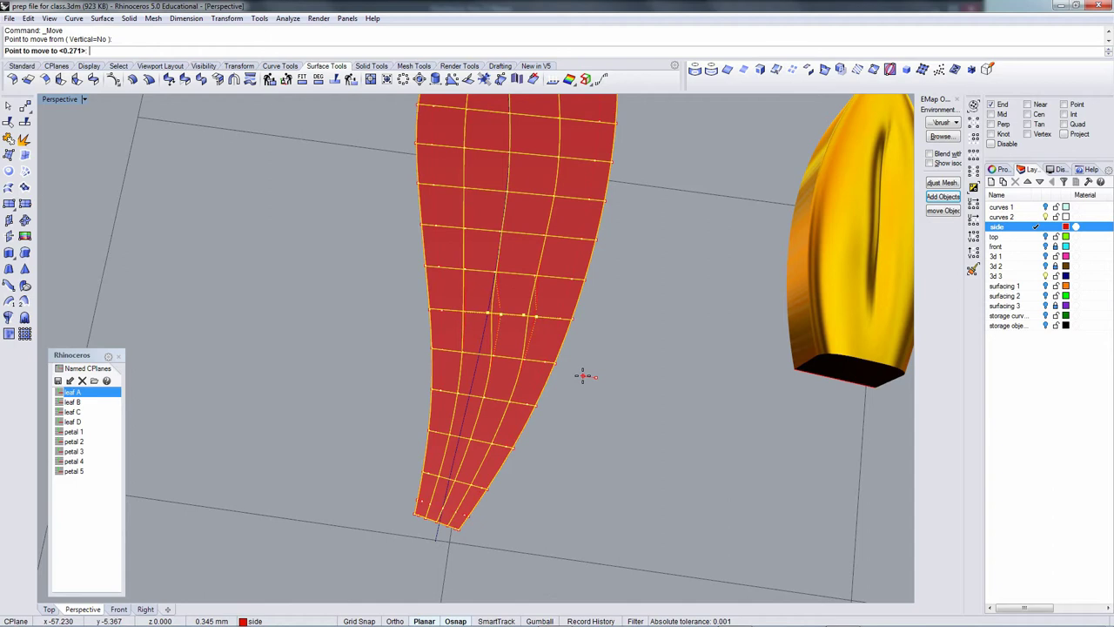
pyautogui.click(583, 376)
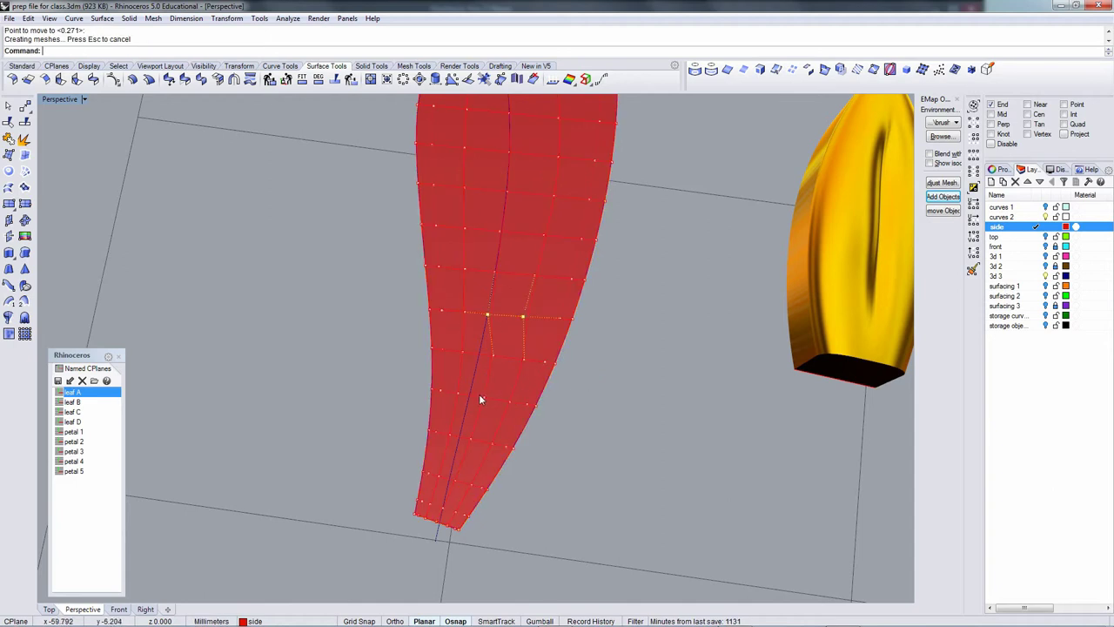
# Move the two inner control points of the fourth row up from the base edge about 0.37 mm to meet the midrib curve.
pyautogui.click(494, 355)
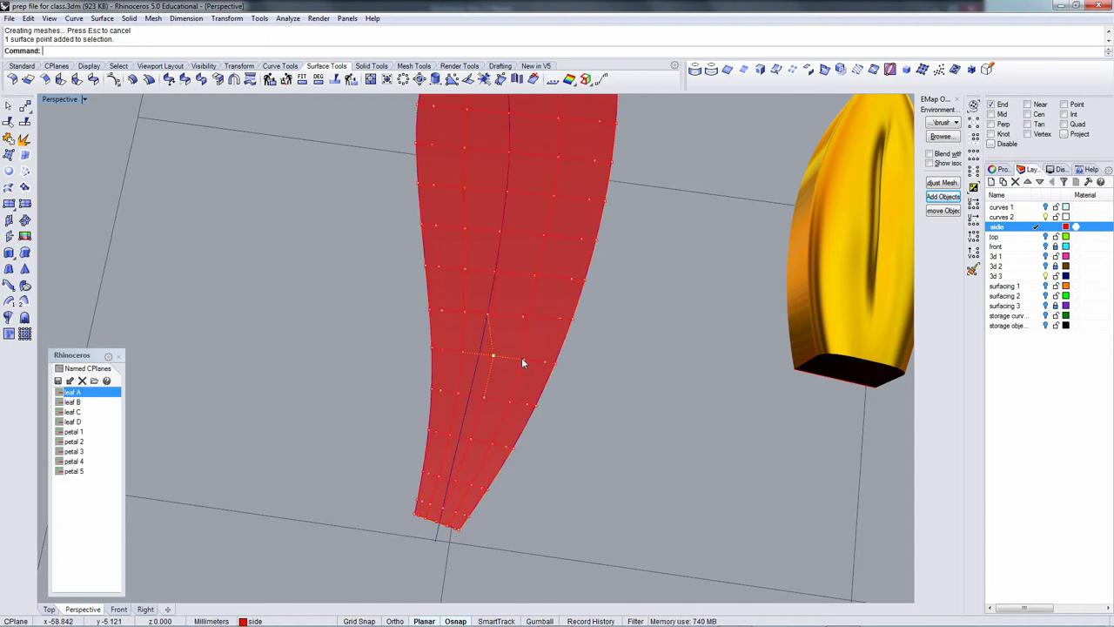
pyautogui.keyDown('shift'); pyautogui.click(524, 358); pyautogui.keyUp('shift')
pyautogui.rightClick(595, 419)
pyautogui.click(594, 419)
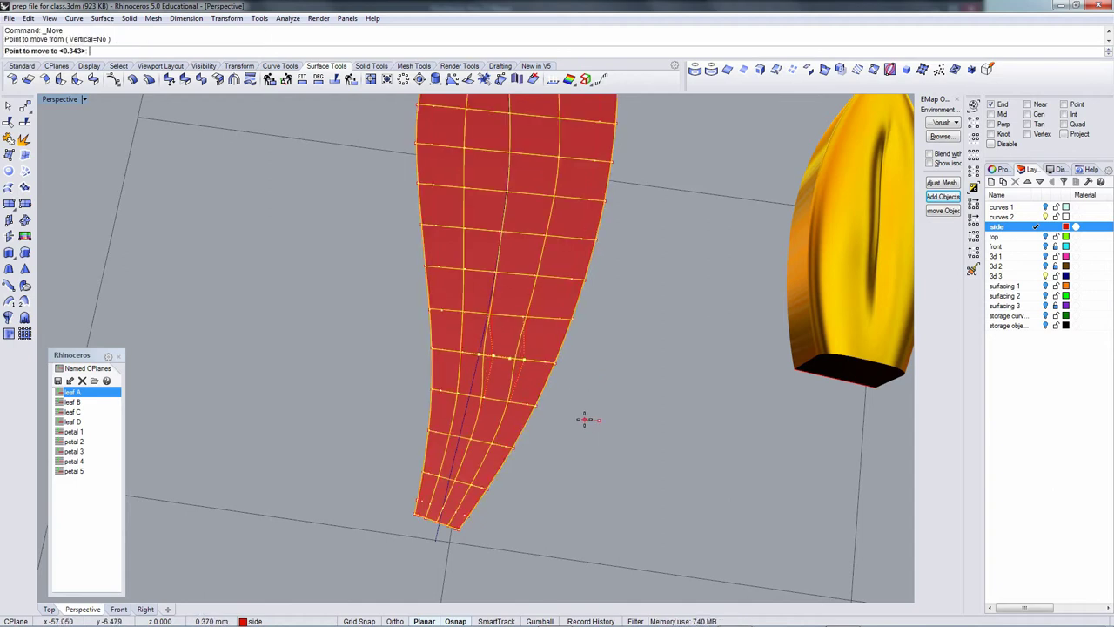
pyautogui.click(580, 418)
# Show the sketch on the 3d 2 layer to compare it with the leaf, and hide that layer again.
pyautogui.scroll(-5, 578, 360)
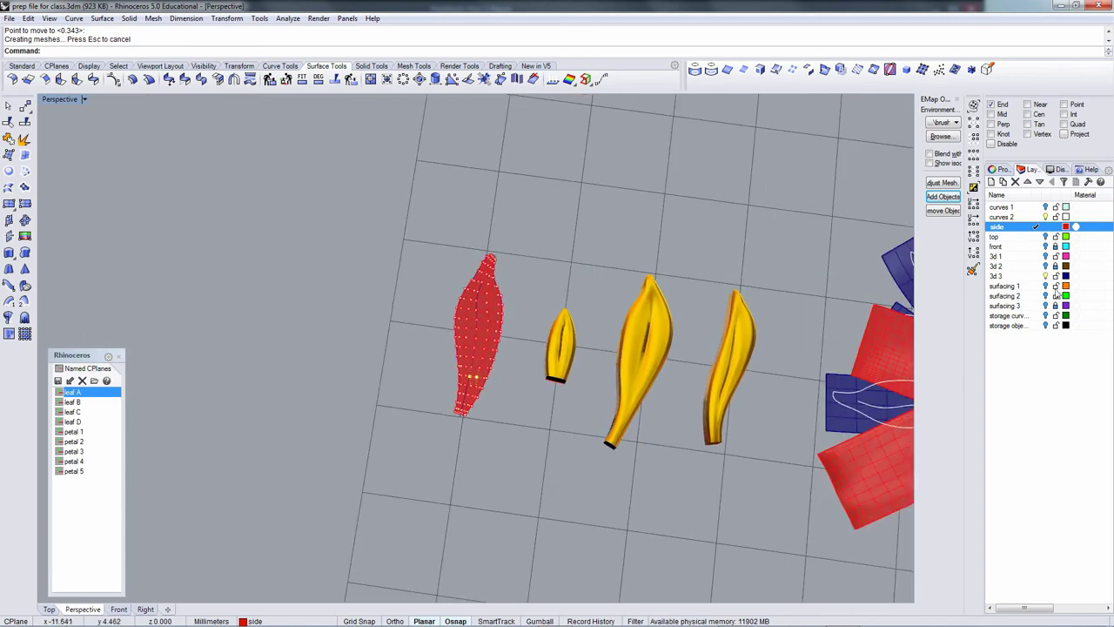
pyautogui.click(1045, 265)
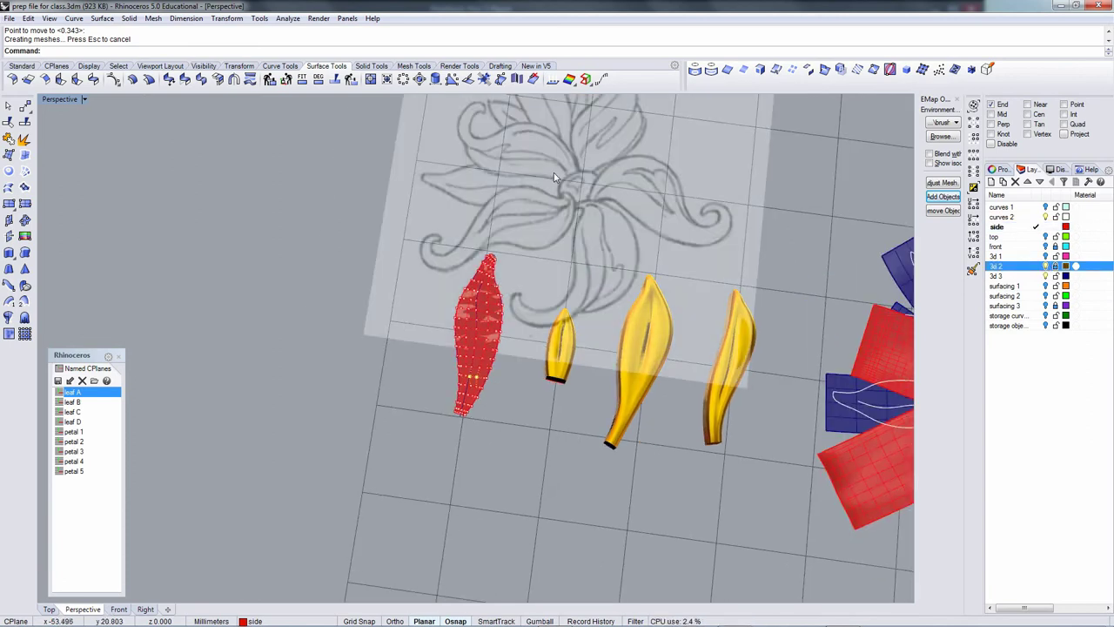
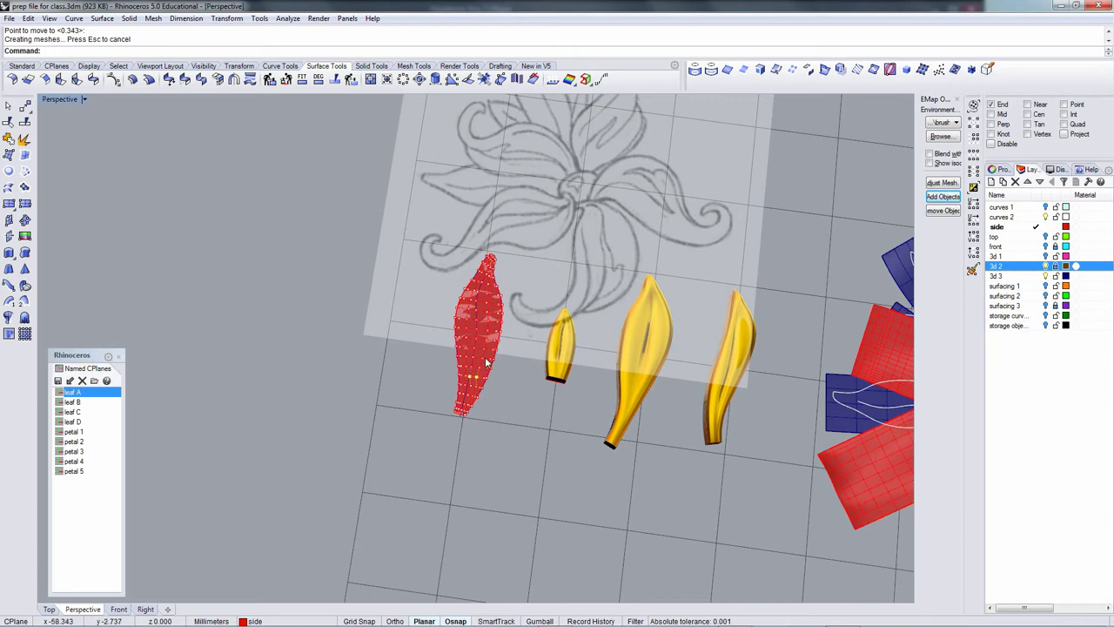
pyautogui.click(1045, 266)
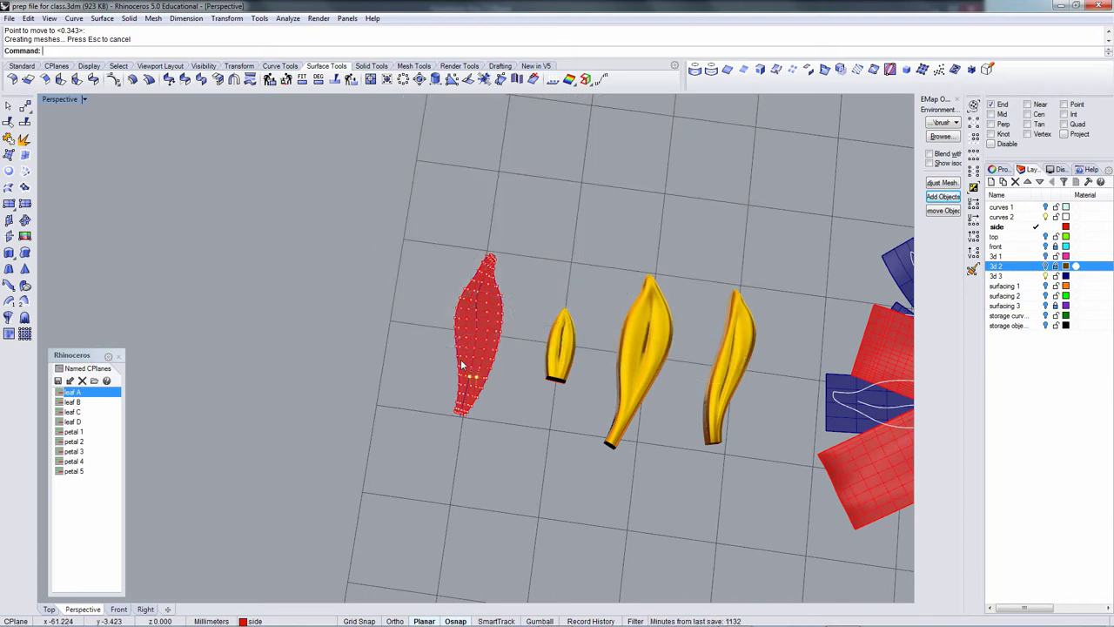
# Move the two inner control points of the next unadjusted row near the leaf's base about 0.4 mm onto the midrib curve.
pyautogui.scroll(5, 458, 357)
pyautogui.click(435, 371)
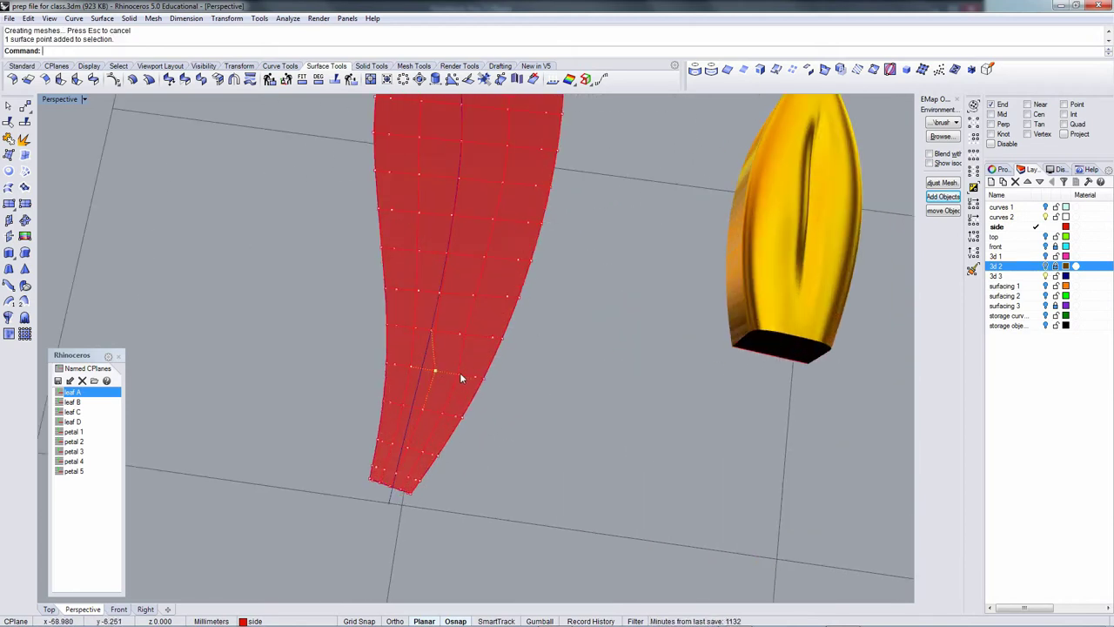
pyautogui.keyDown('shift'); pyautogui.click(459, 375); pyautogui.keyUp('shift')
pyautogui.write('m')
pyautogui.press('Return')
pyautogui.click(564, 436)
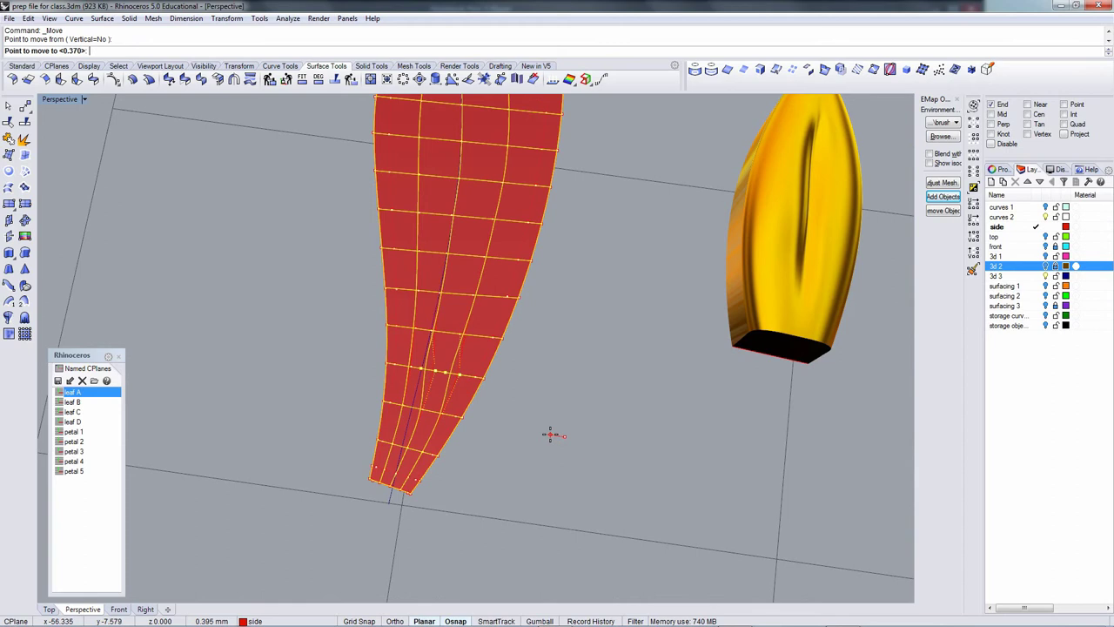
pyautogui.click(550, 434)
pyautogui.press('Escape')
# Move the two inner control points of the following row closer to the base edge about 0.29 mm onto the midrib curve.
pyautogui.scroll(4, 435, 409)
pyautogui.click(479, 387)
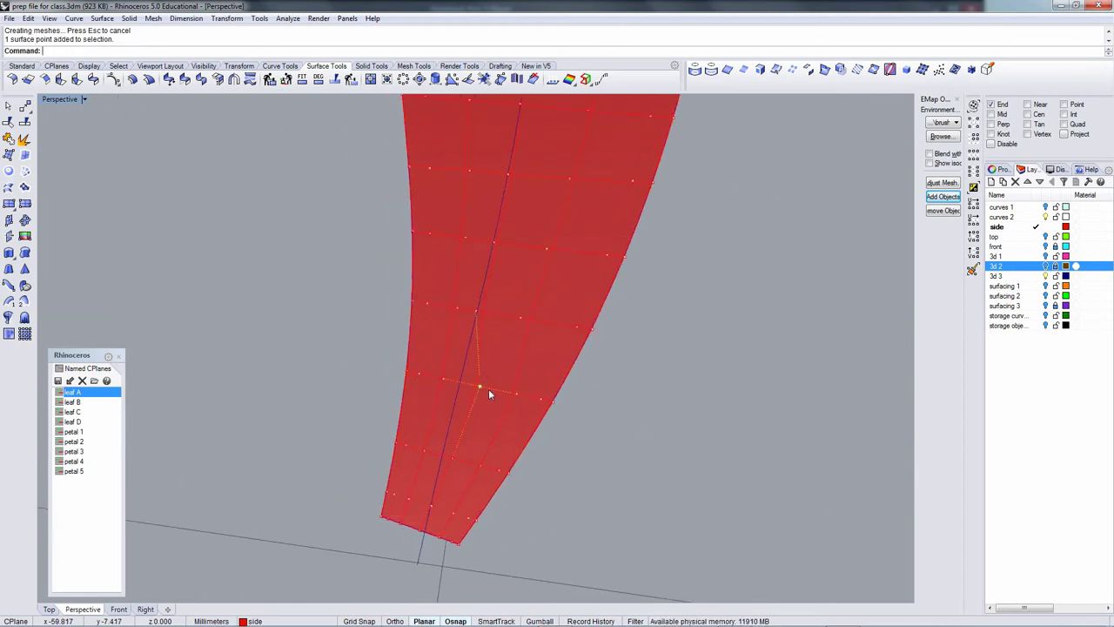
pyautogui.keyDown('shift'); pyautogui.click(518, 394); pyautogui.keyUp('shift')
pyautogui.rightClick(649, 451)
pyautogui.click(649, 450)
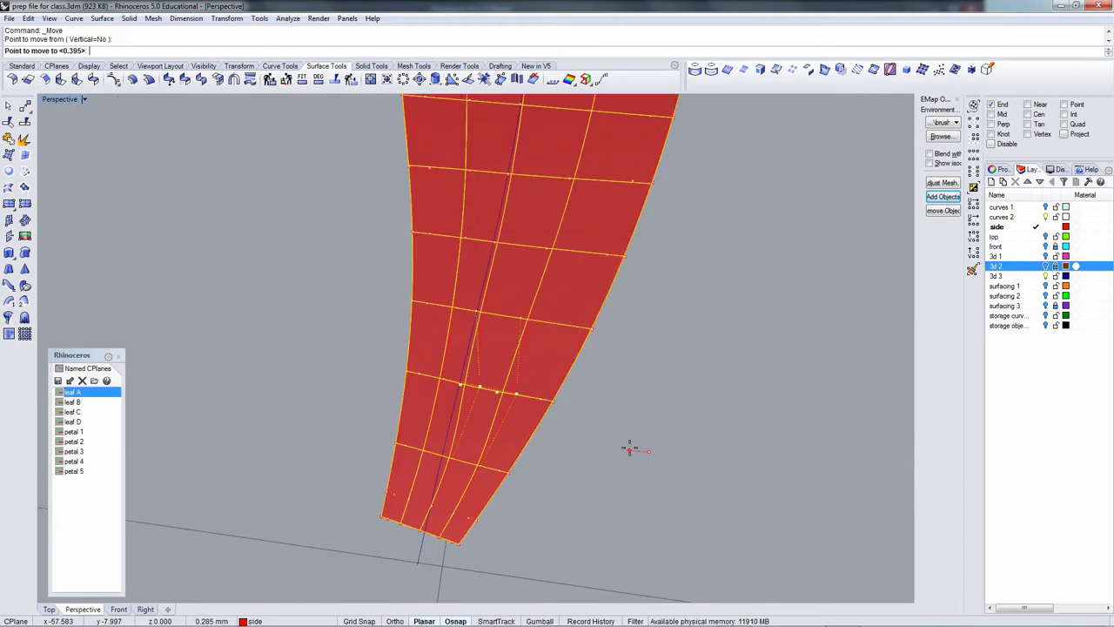
pyautogui.click(630, 448)
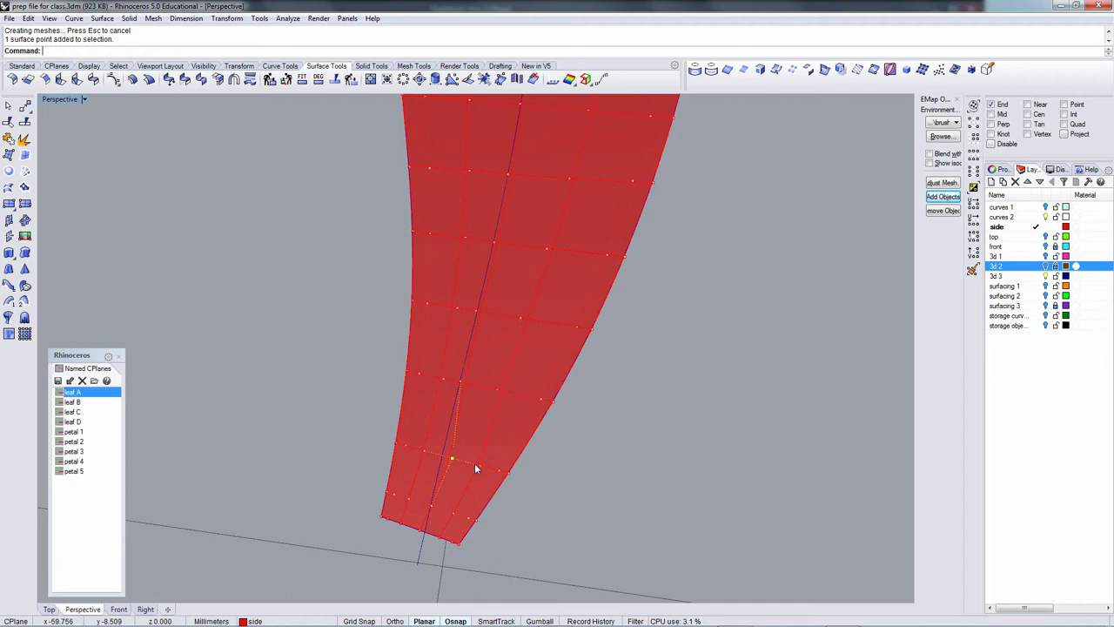
# Move the middle control point of the third row from the base edge about 0.13 mm onto the midrib curve.
pyautogui.press('Return')
pyautogui.press('Escape')
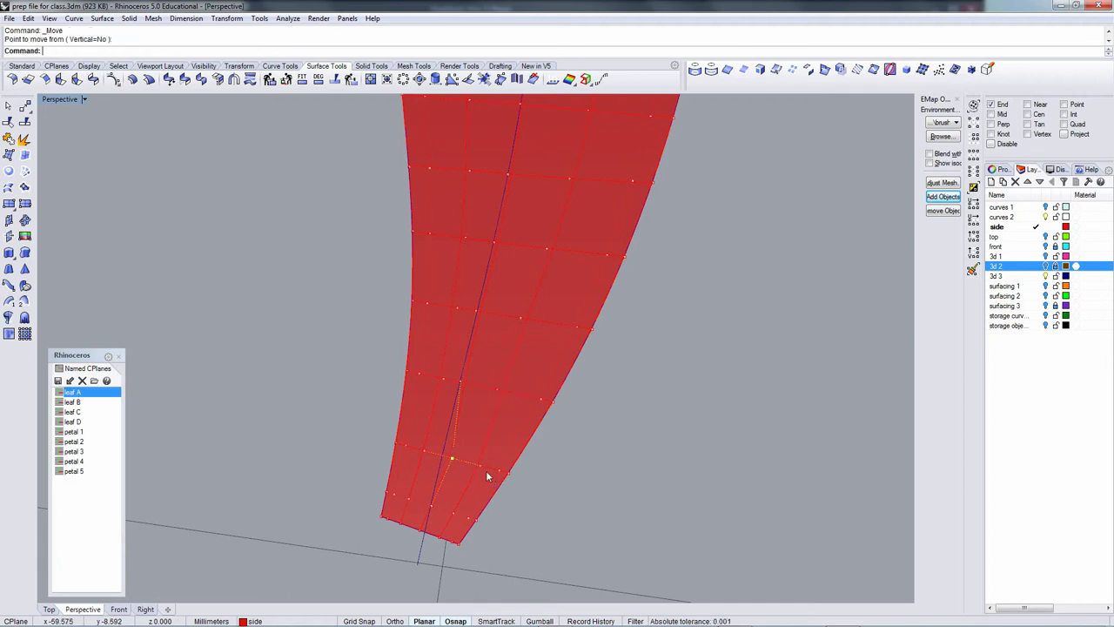
pyautogui.press('Return')
pyautogui.click(582, 501)
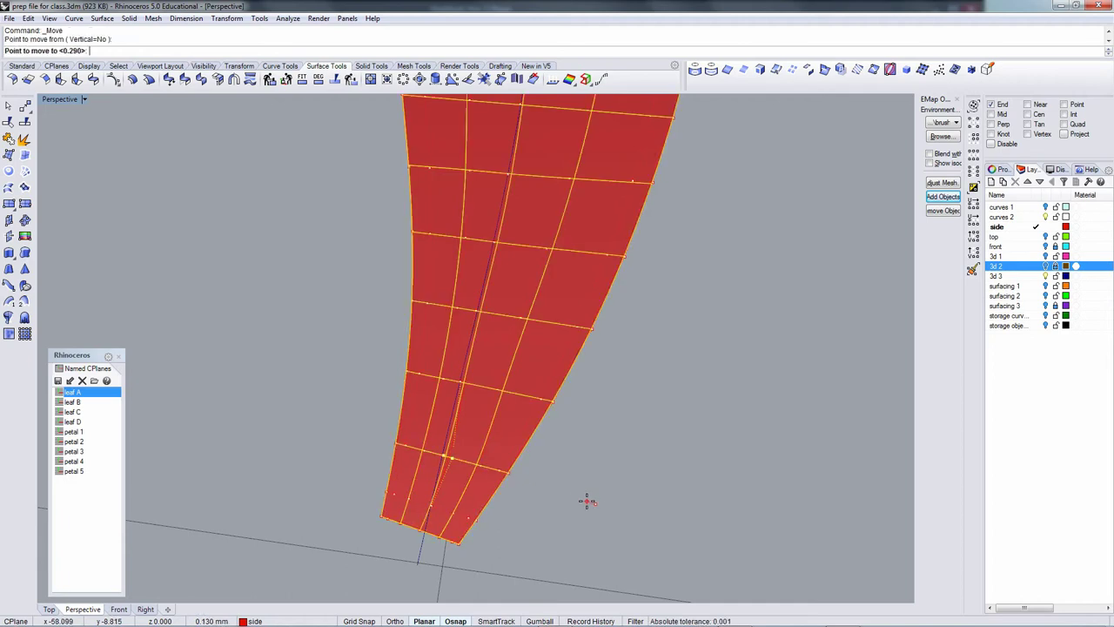
pyautogui.click(586, 501)
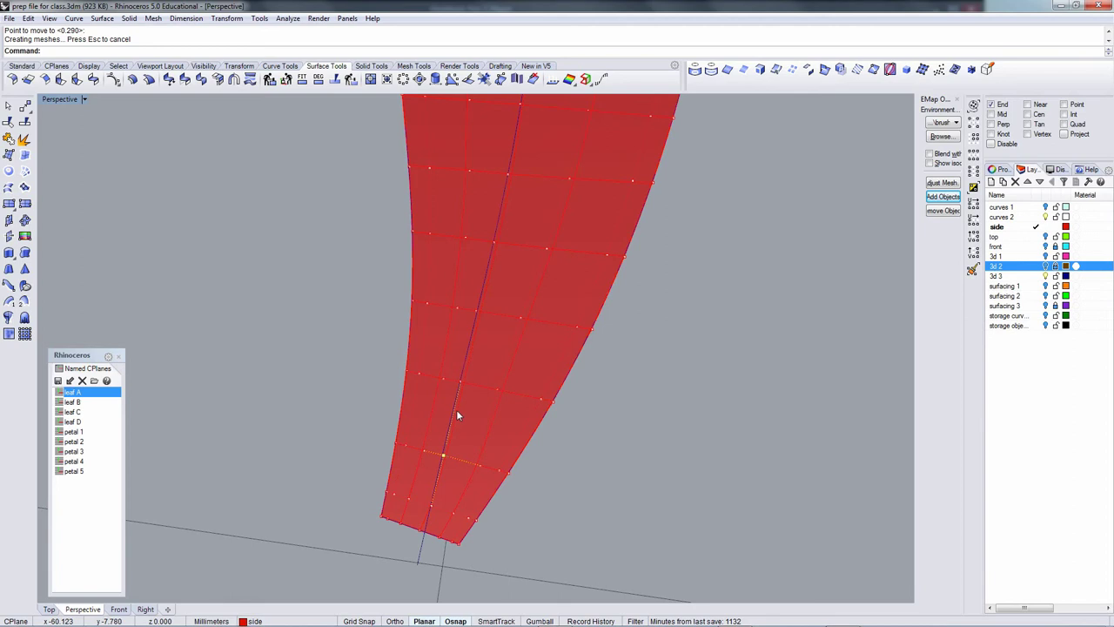
# Move the control points just left of the midrib in the fourth to sixth rows outward about 0.12, 0.13 and 0.13 mm.
pyautogui.press('Return')
pyautogui.click(477, 444)
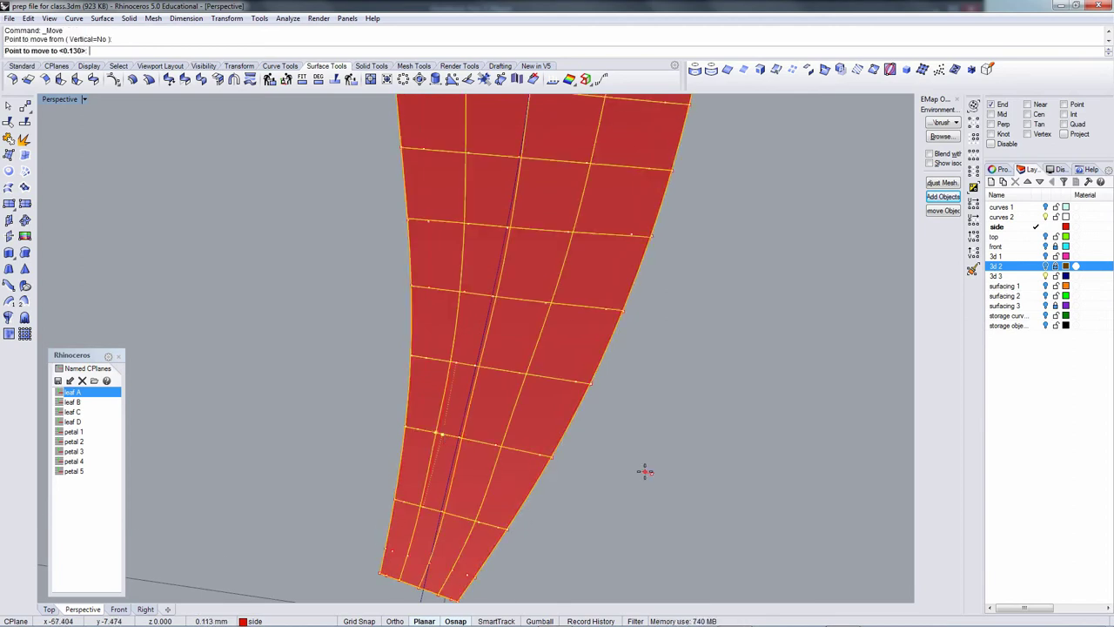
pyautogui.click(645, 471)
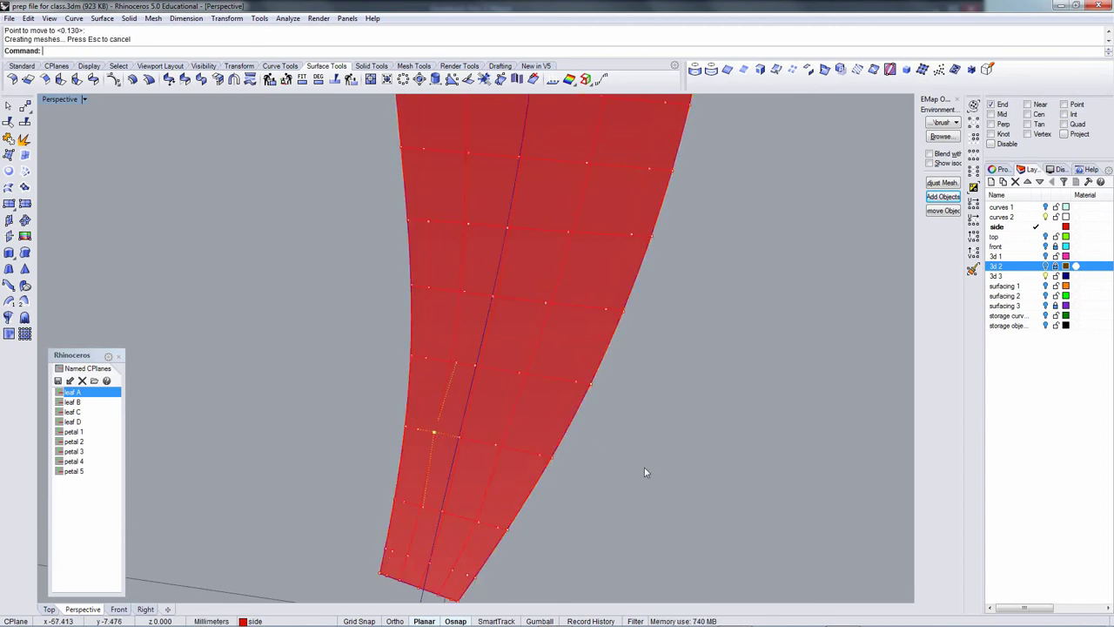
pyautogui.press('Return')
pyautogui.click(457, 363)
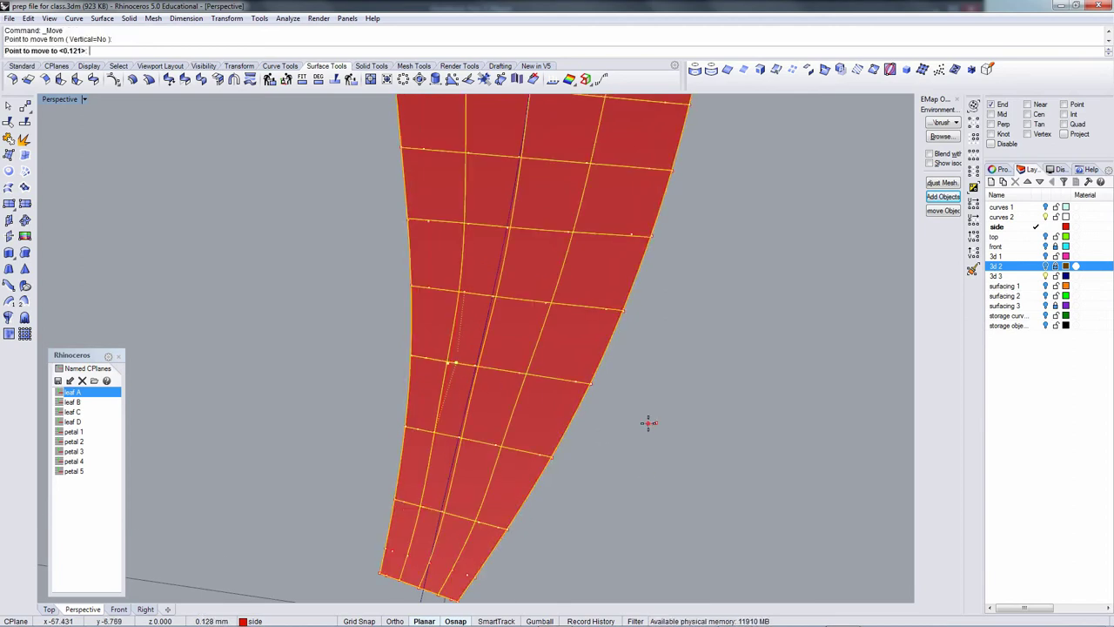
pyautogui.click(648, 423)
pyautogui.press('Return')
pyautogui.click(465, 290)
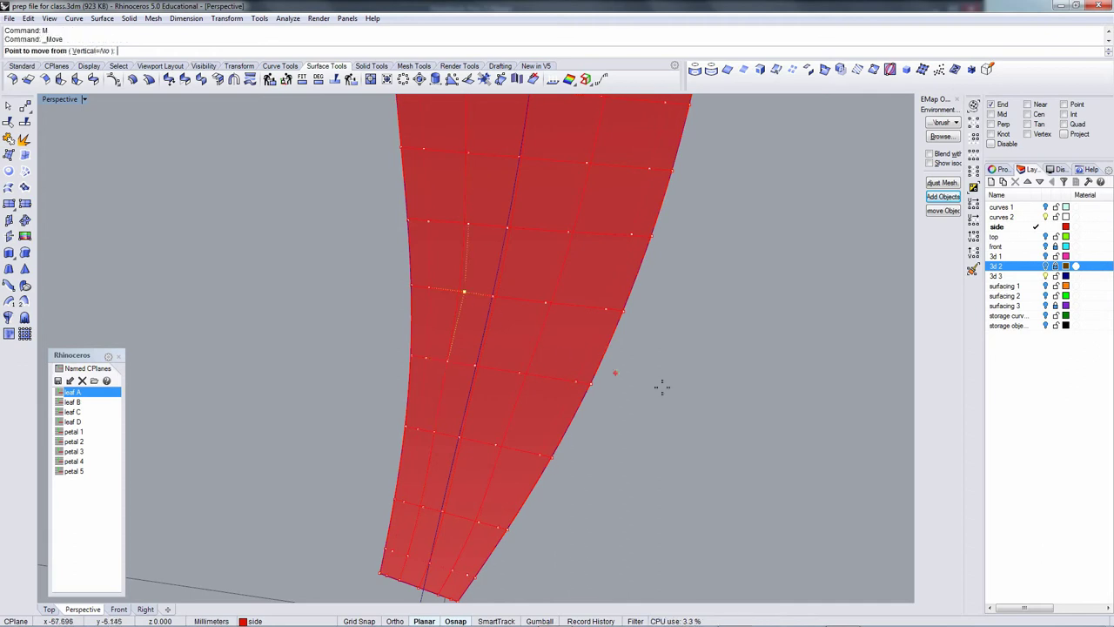
pyautogui.click(662, 387)
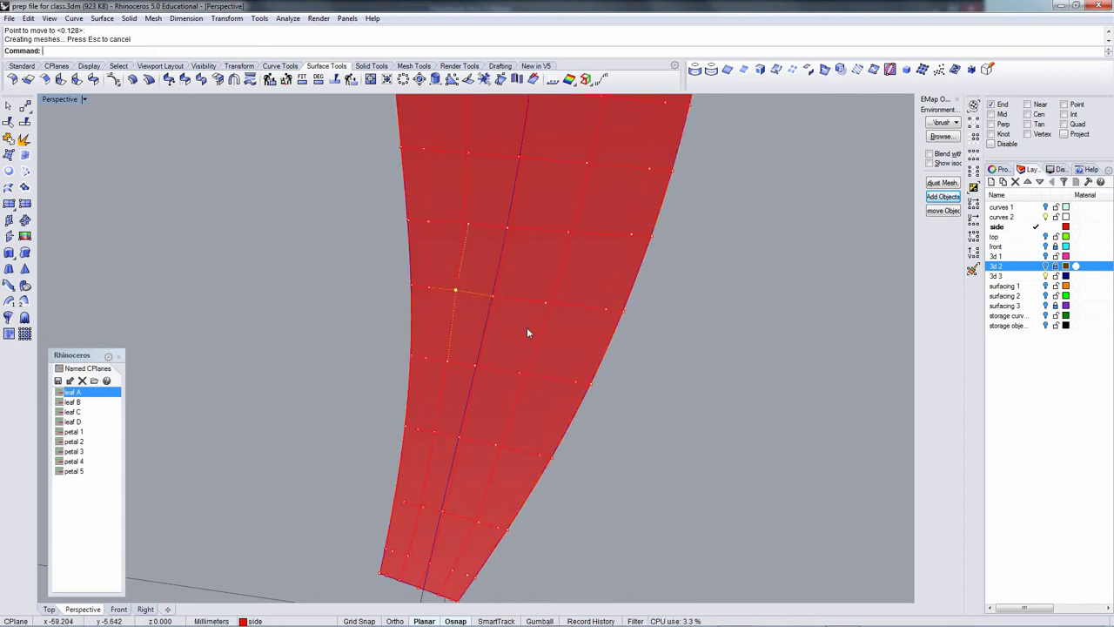
# Move the control points just right of the midrib in the sixth, fifth and fourth rows inward about 0.19, 0.14 and 0.16 mm.
pyautogui.press('Return')
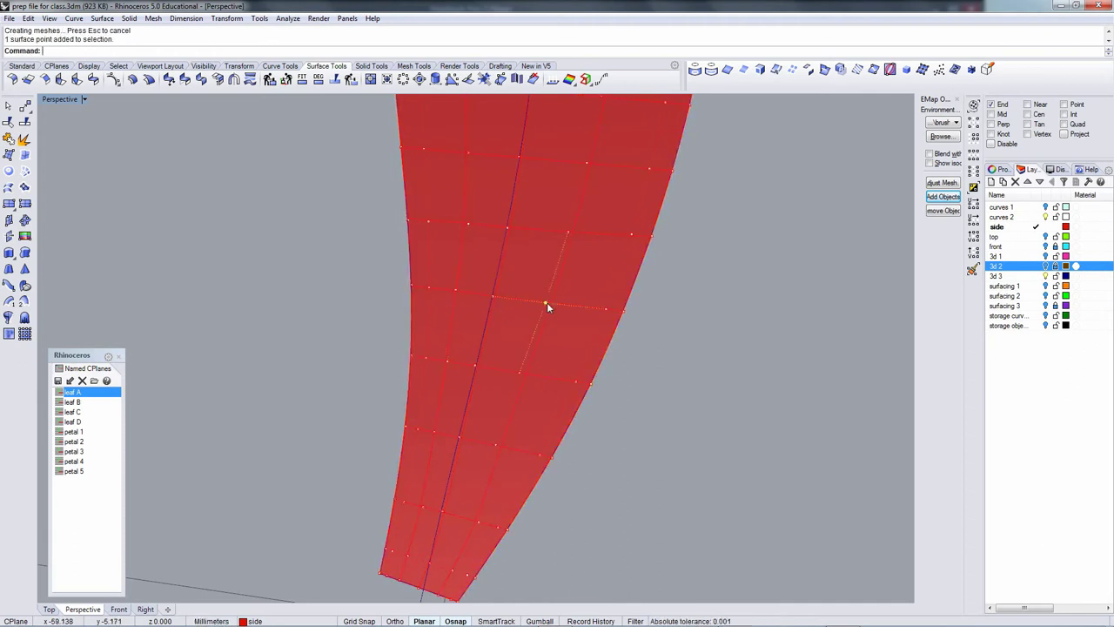
pyautogui.click(546, 302)
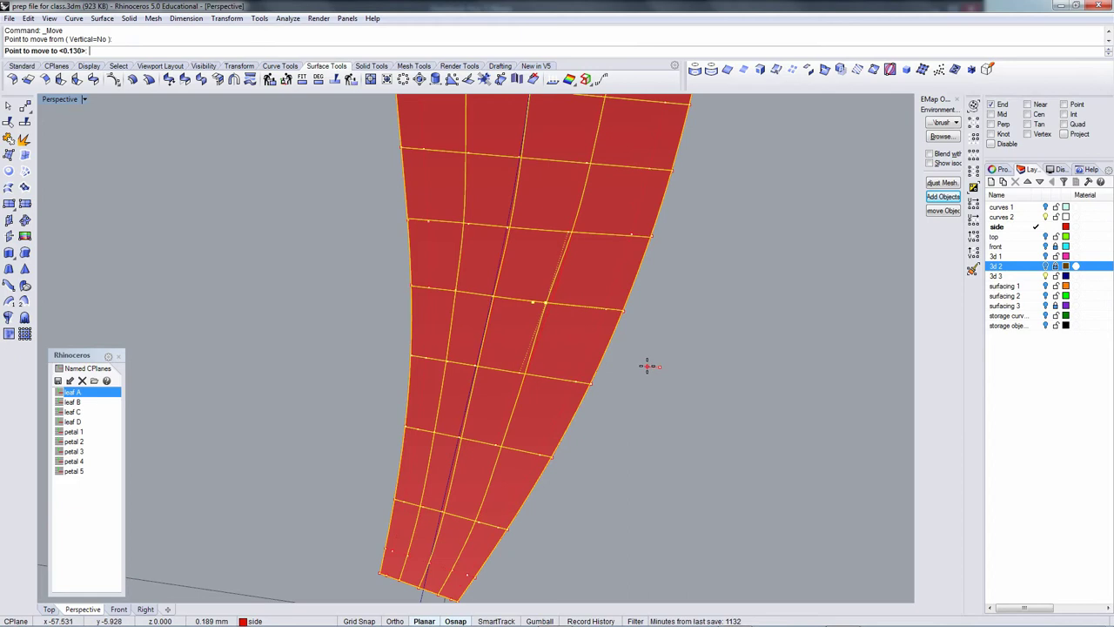
pyautogui.click(648, 366)
pyautogui.click(520, 373)
pyautogui.write('m')
pyautogui.press('Return')
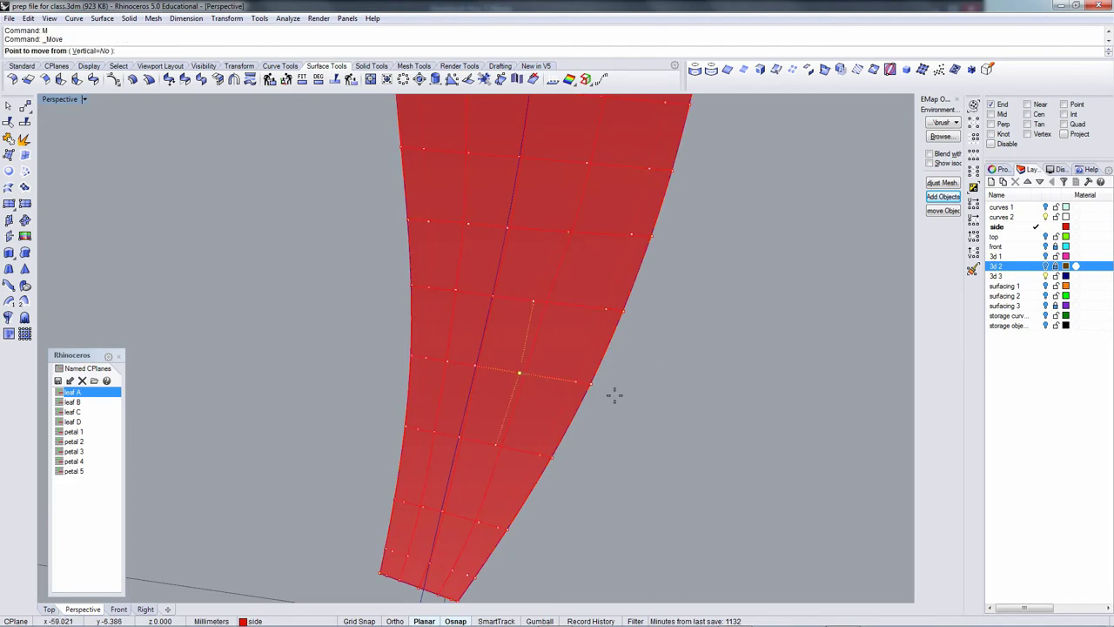
pyautogui.click(665, 413)
pyautogui.click(658, 411)
pyautogui.click(495, 443)
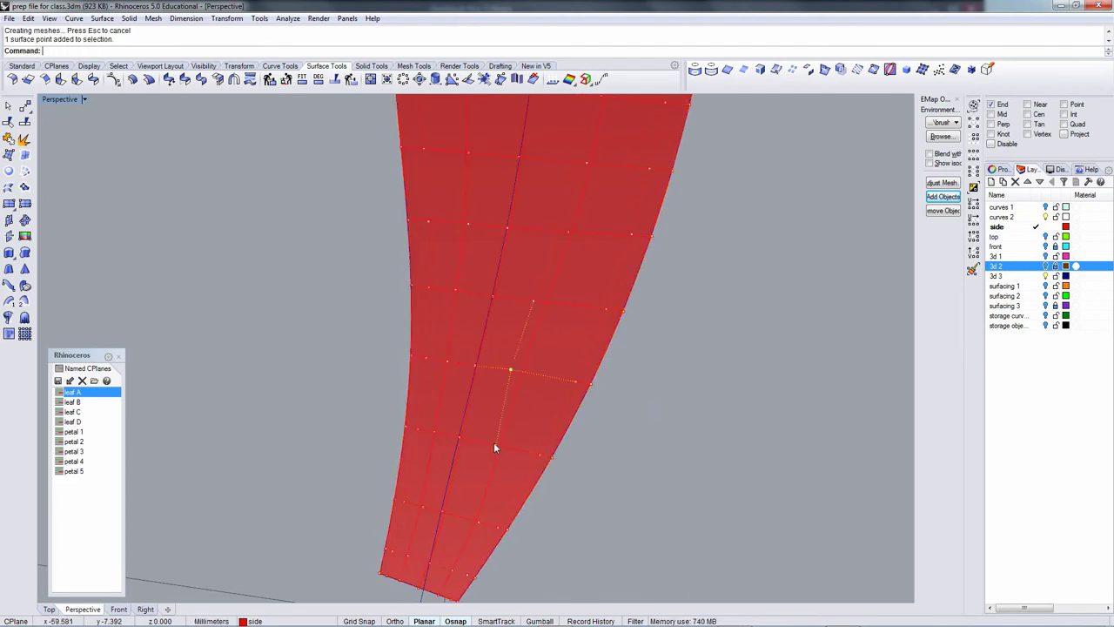
pyautogui.press('Return')
pyautogui.click(634, 485)
pyautogui.click(628, 484)
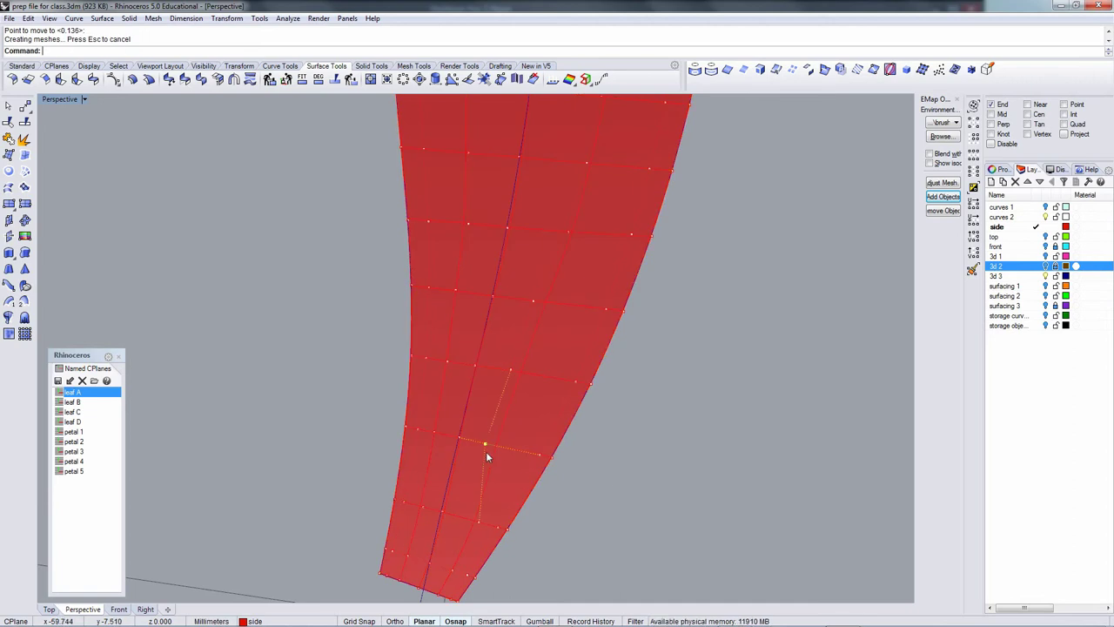
# Move the third row's control point right of the midrib inward about 0.28 mm, and shift it back outward about 0.06 mm.
pyautogui.press('Return')
pyautogui.click(480, 522)
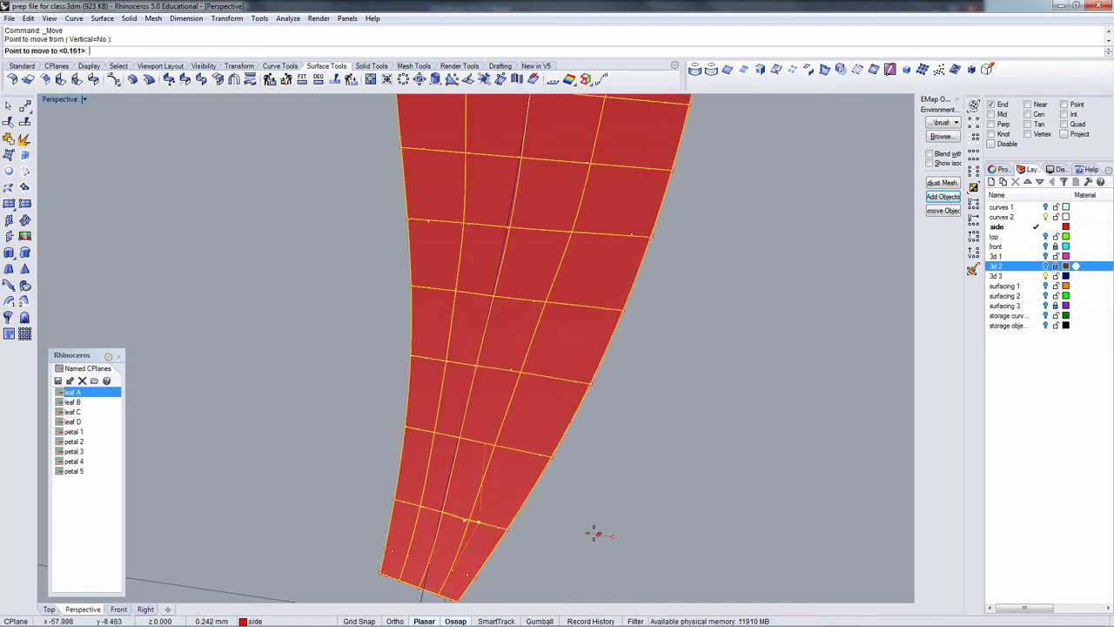
pyautogui.click(592, 533)
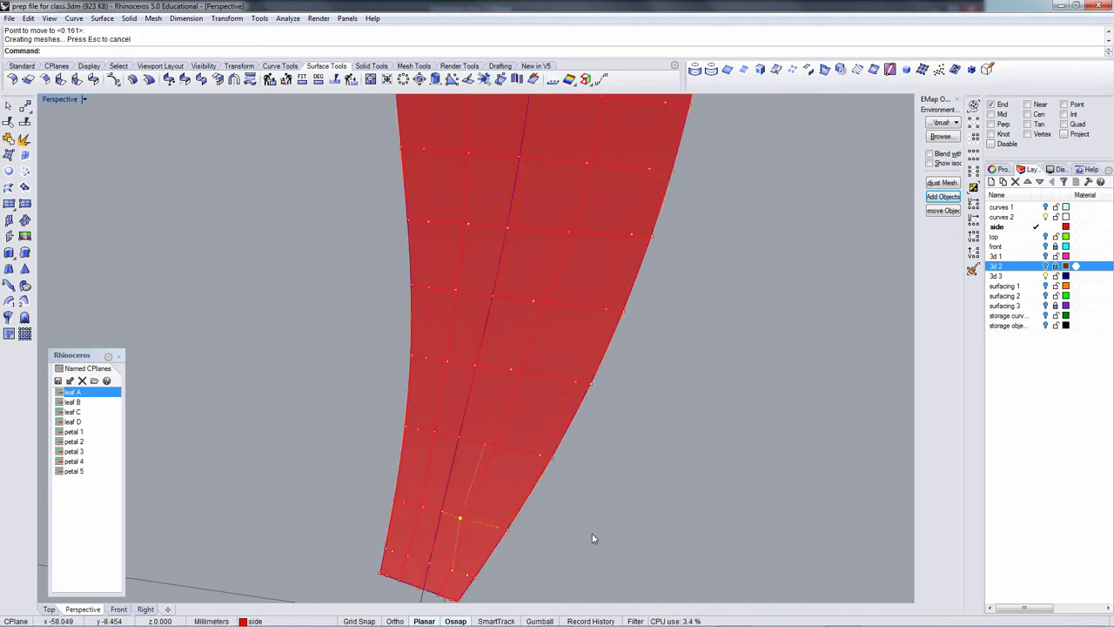
pyautogui.press('Return')
pyautogui.click(461, 518)
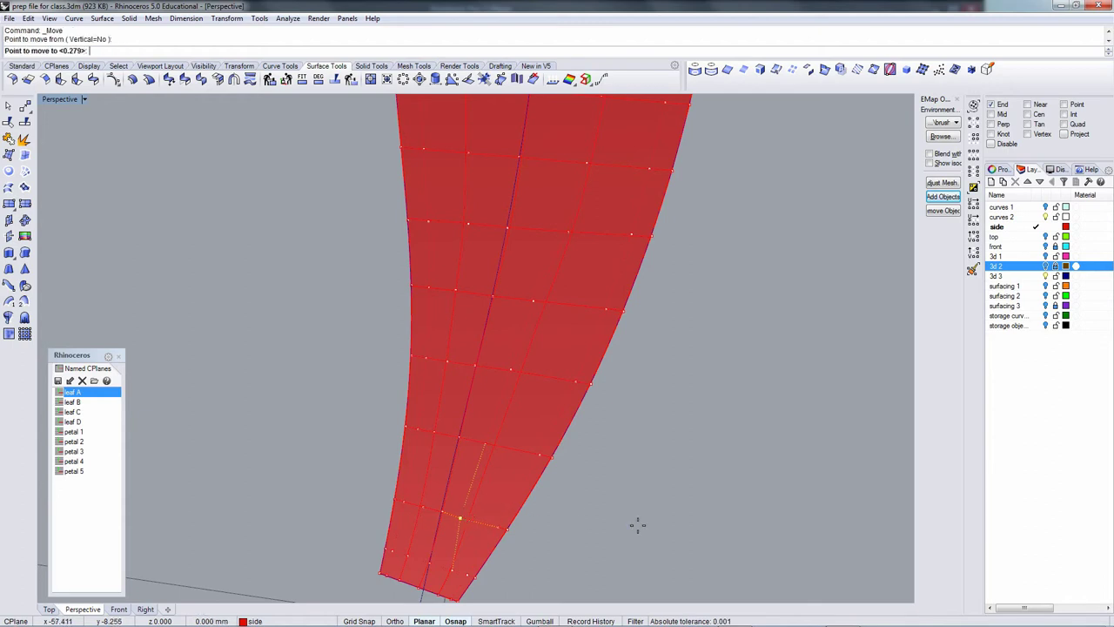
pyautogui.click(641, 524)
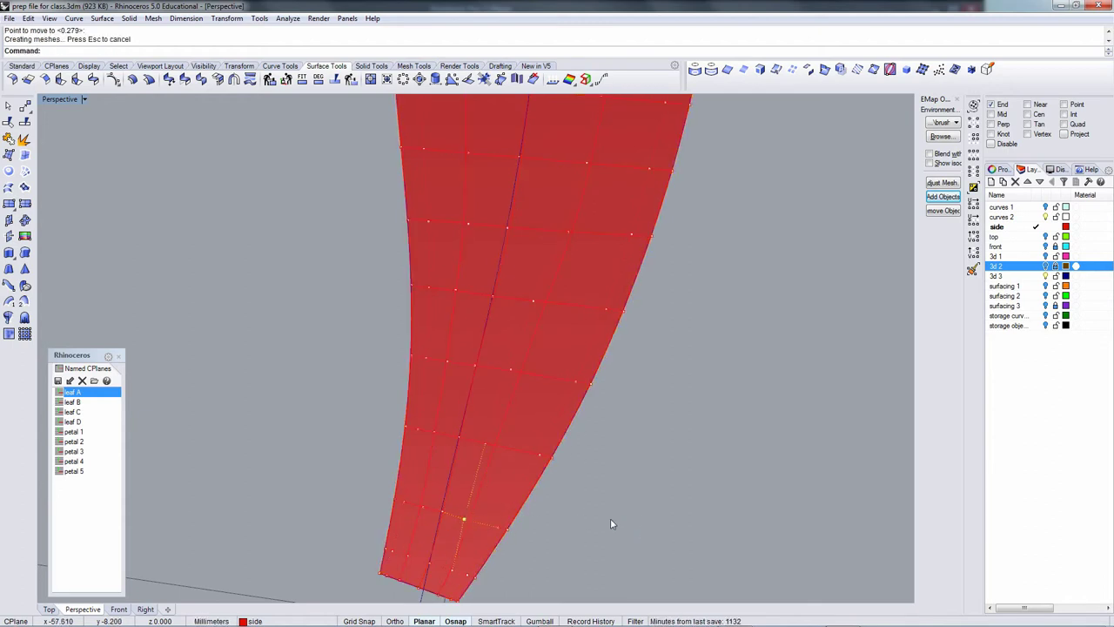
# Nudge the third row's control point left of the midrib minimally, and move the seventh row's middle point about 0.01 mm onto the midrib curve.
pyautogui.press('Return')
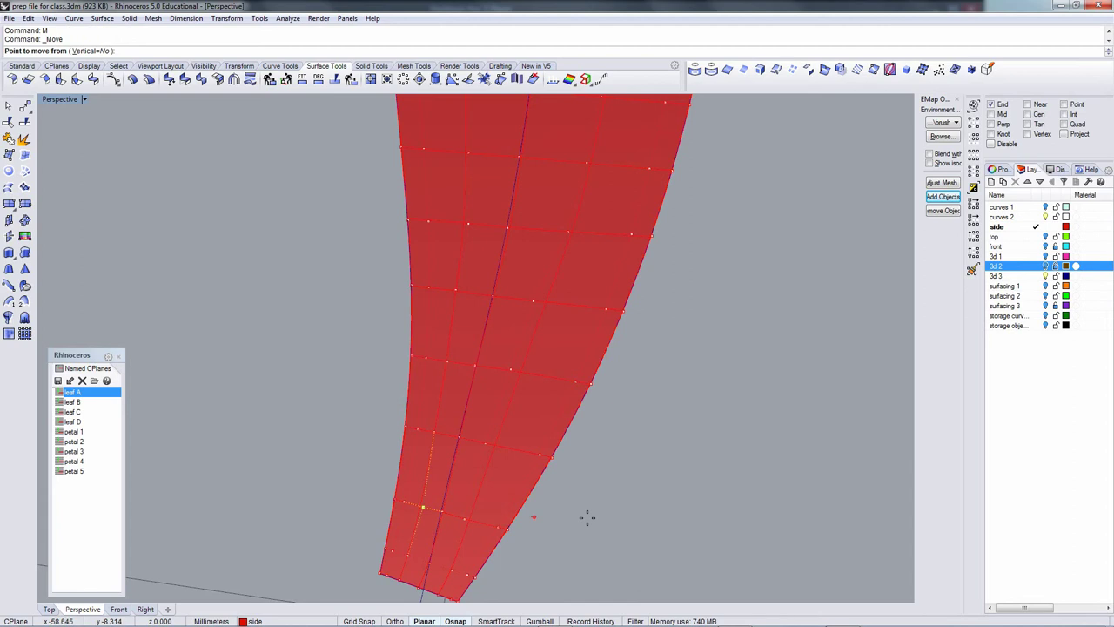
pyautogui.click(599, 517)
pyautogui.click(598, 521)
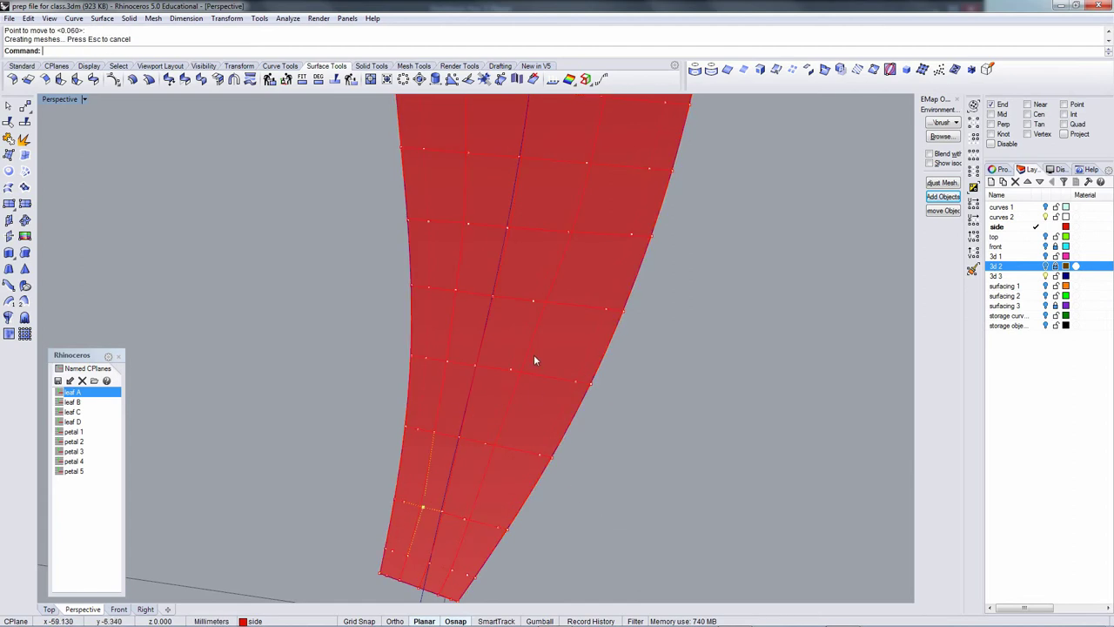
pyautogui.moveTo(534, 360); pyautogui.dragTo(467, 388, button='right')
pyautogui.click(447, 370)
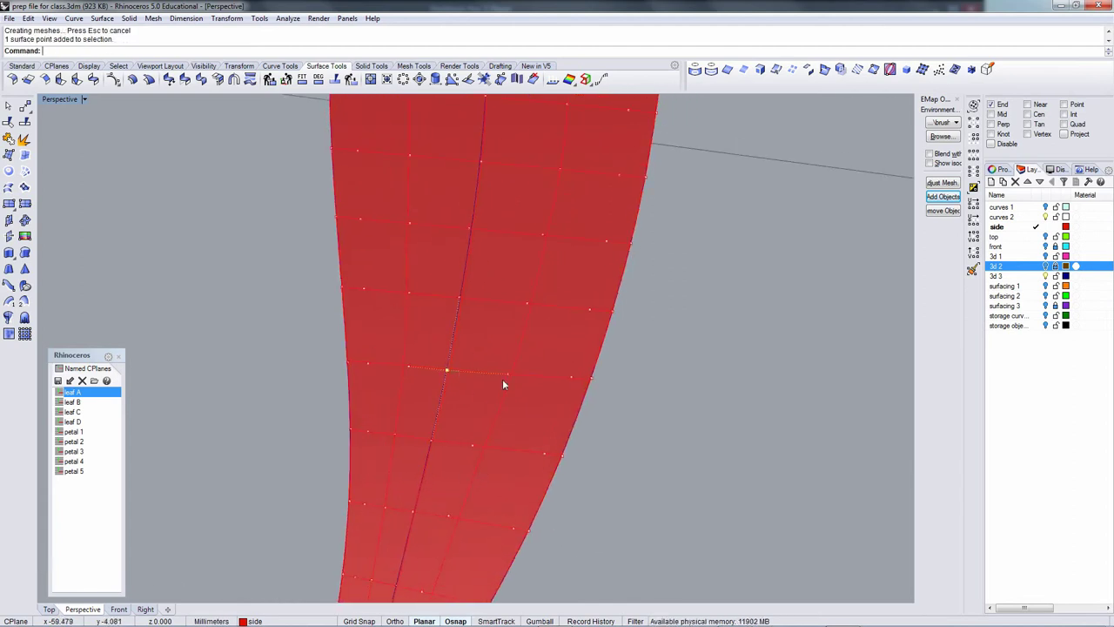
pyautogui.press('Return')
pyautogui.click(635, 408)
pyautogui.click(639, 410)
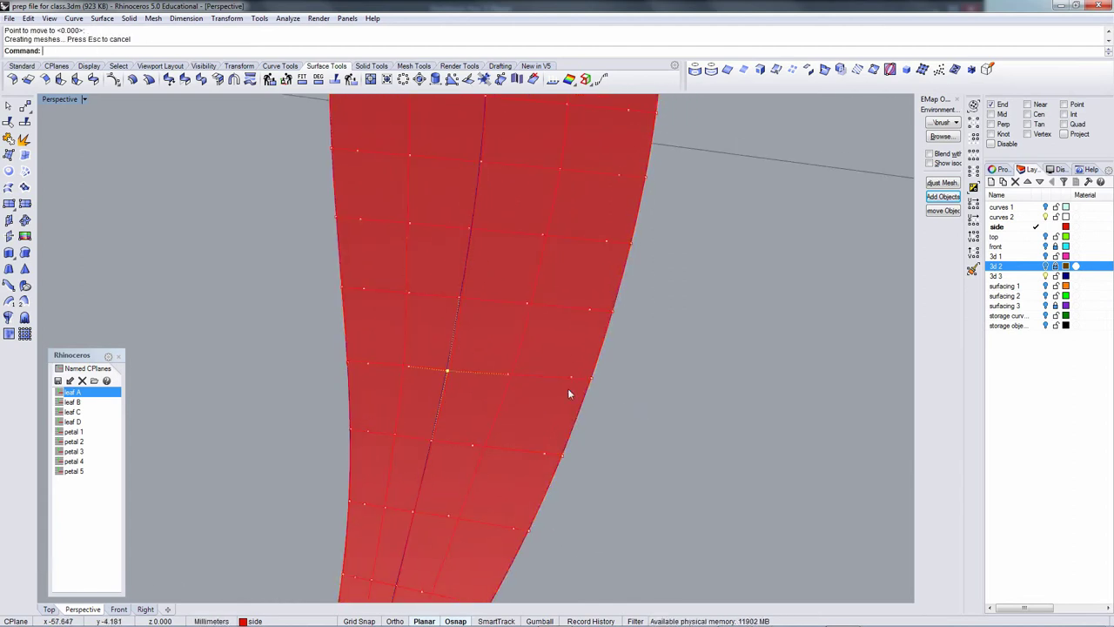
# Move the control points just right of the midrib in the seventh and eighth rows inward about 0.32 and 0.2 mm.
pyautogui.click(508, 372)
pyautogui.press('Return')
pyautogui.click(661, 424)
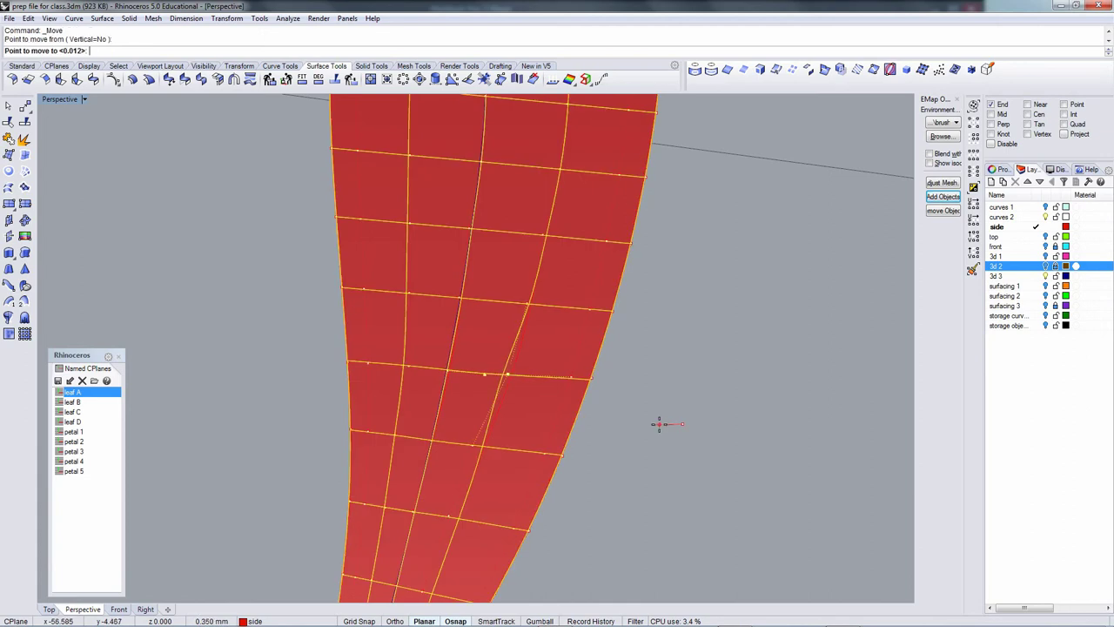
pyautogui.click(661, 422)
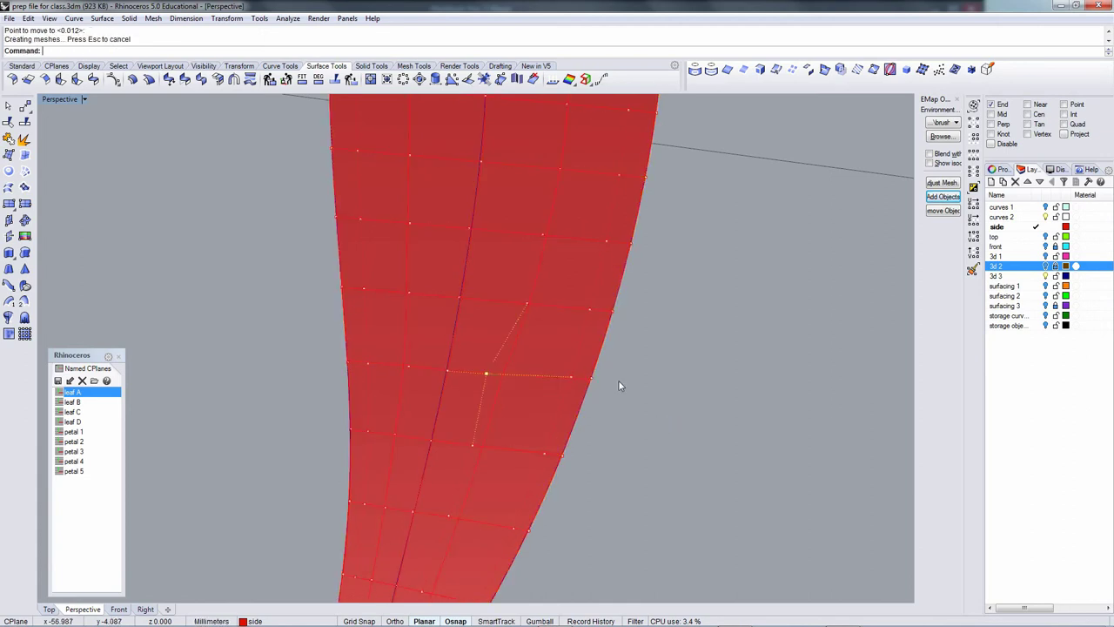
pyautogui.click(526, 303)
pyautogui.press('Return')
pyautogui.click(644, 341)
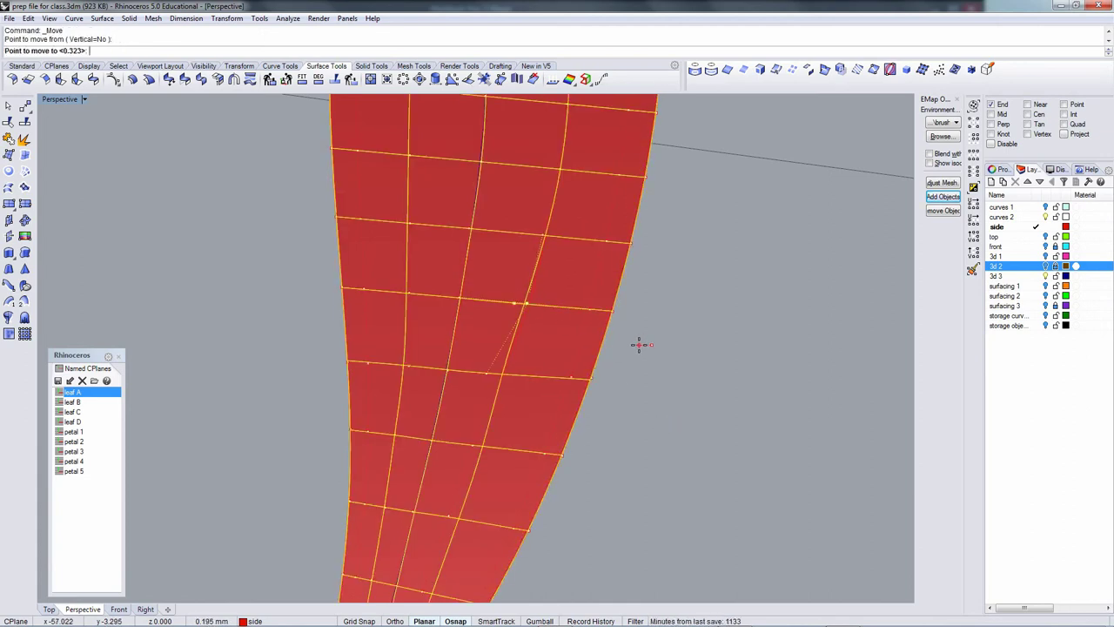
pyautogui.click(640, 347)
# Move the control points right of the midrib in the next two rows toward the tip inward about 0.19 and 0.18 mm.
pyautogui.moveTo(581, 277); pyautogui.dragTo(503, 353, button='right')
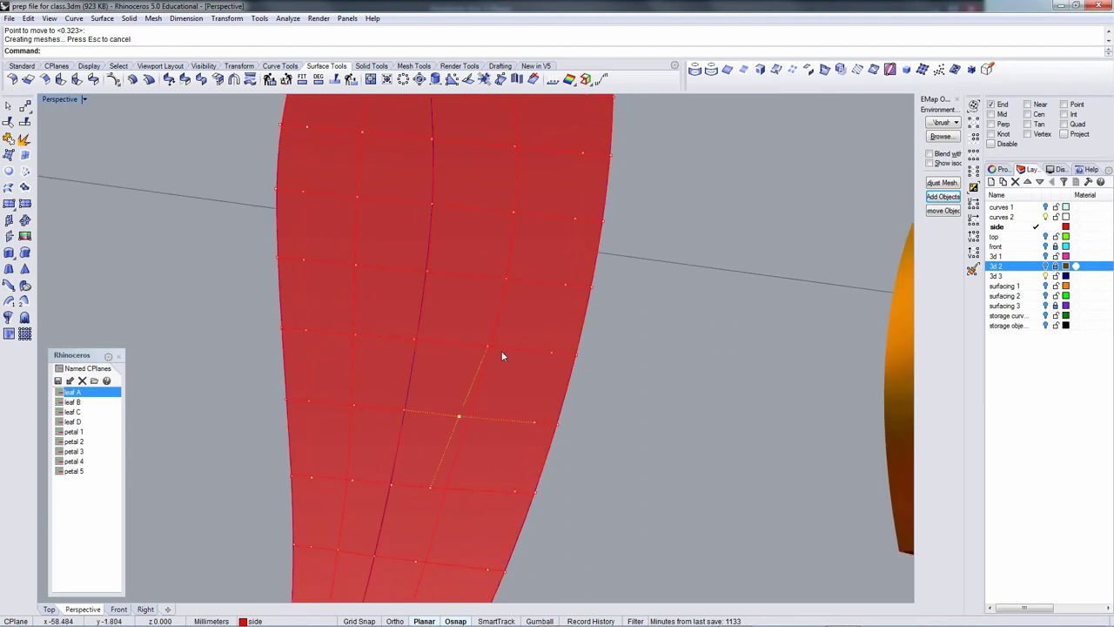
pyautogui.press('Return')
pyautogui.click(506, 350)
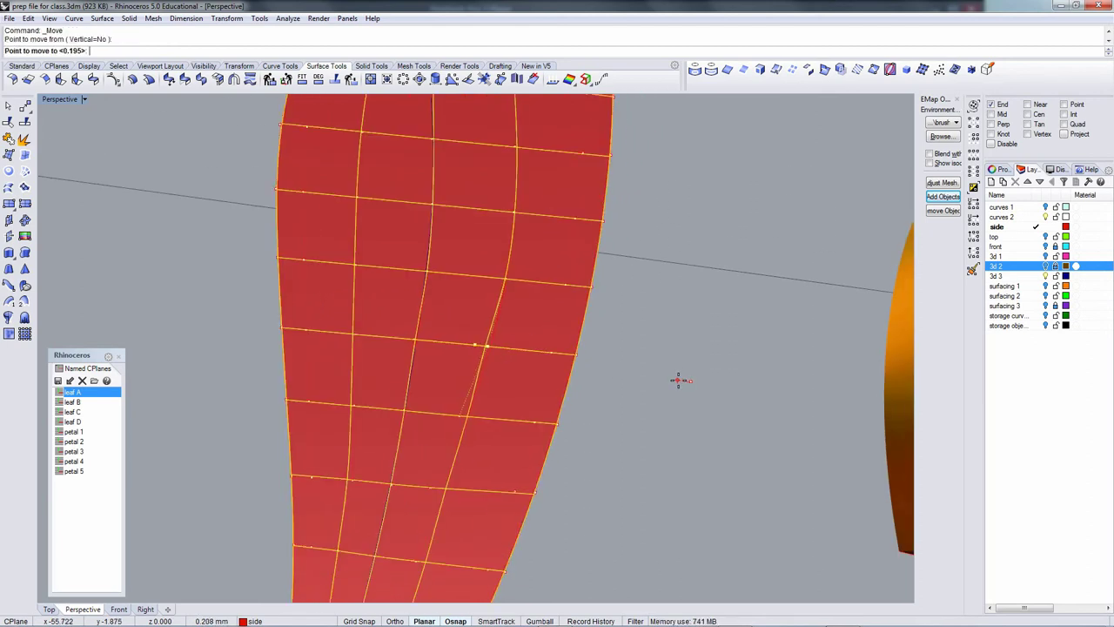
pyautogui.click(667, 369)
pyautogui.click(508, 279)
pyautogui.rightClick(642, 333)
pyautogui.click(646, 334)
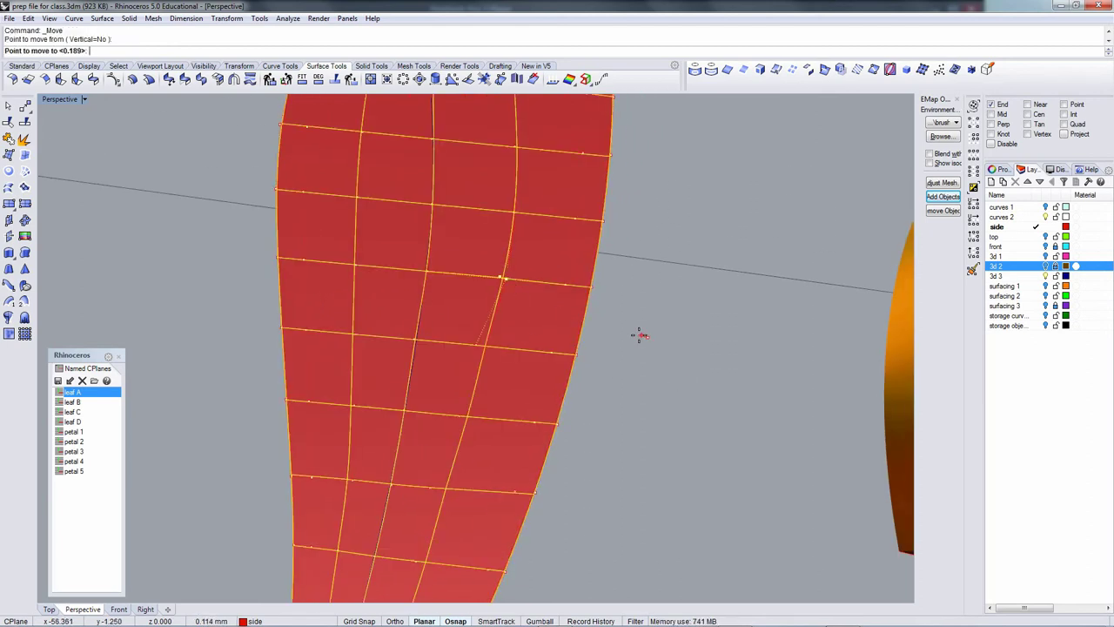
pyautogui.click(636, 336)
# Move the control points right of the midrib in the two rows just above the leaf's widest part inward about 0.54 and 0.65 mm.
pyautogui.moveTo(531, 232); pyautogui.dragTo(455, 401, button='right')
pyautogui.press('Return')
pyautogui.click(438, 261)
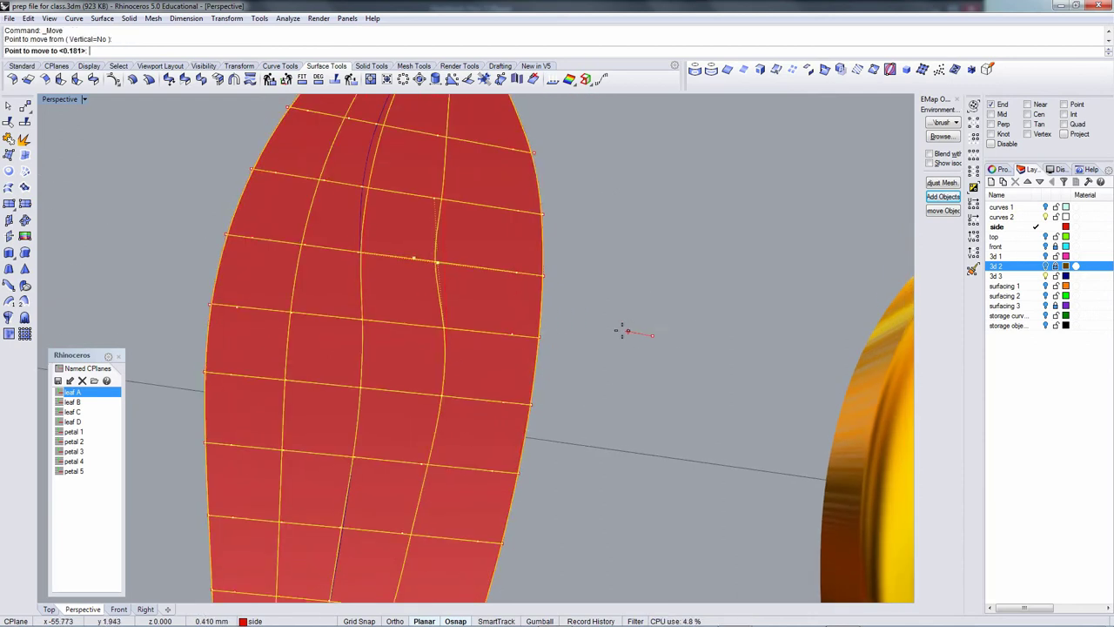
pyautogui.click(617, 330)
pyautogui.click(434, 201)
pyautogui.rightClick(602, 261)
pyautogui.click(605, 261)
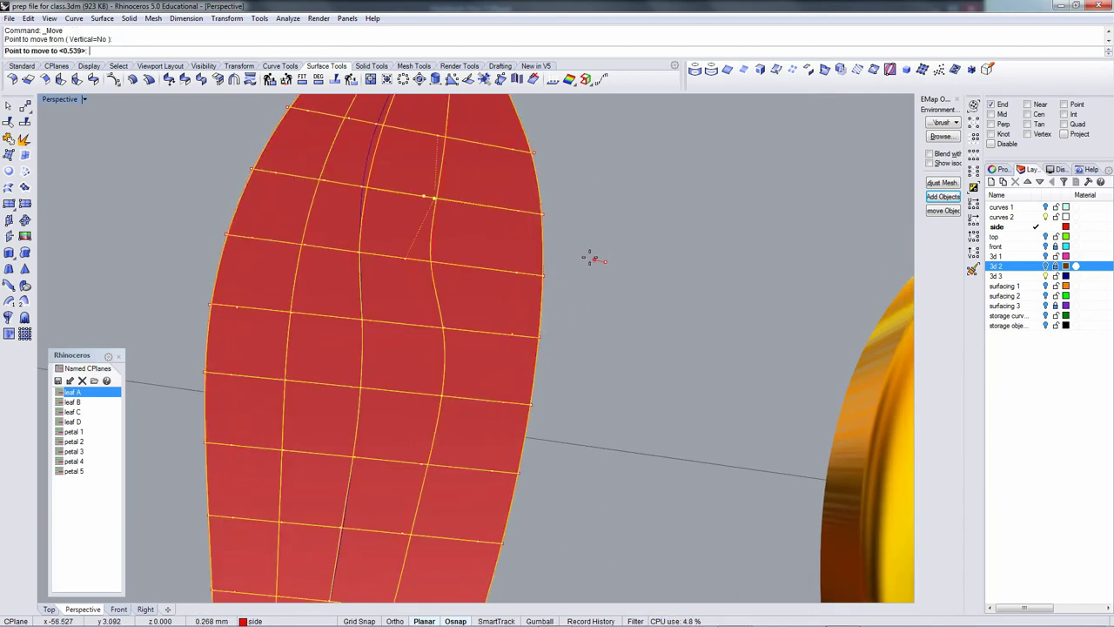
pyautogui.click(566, 257)
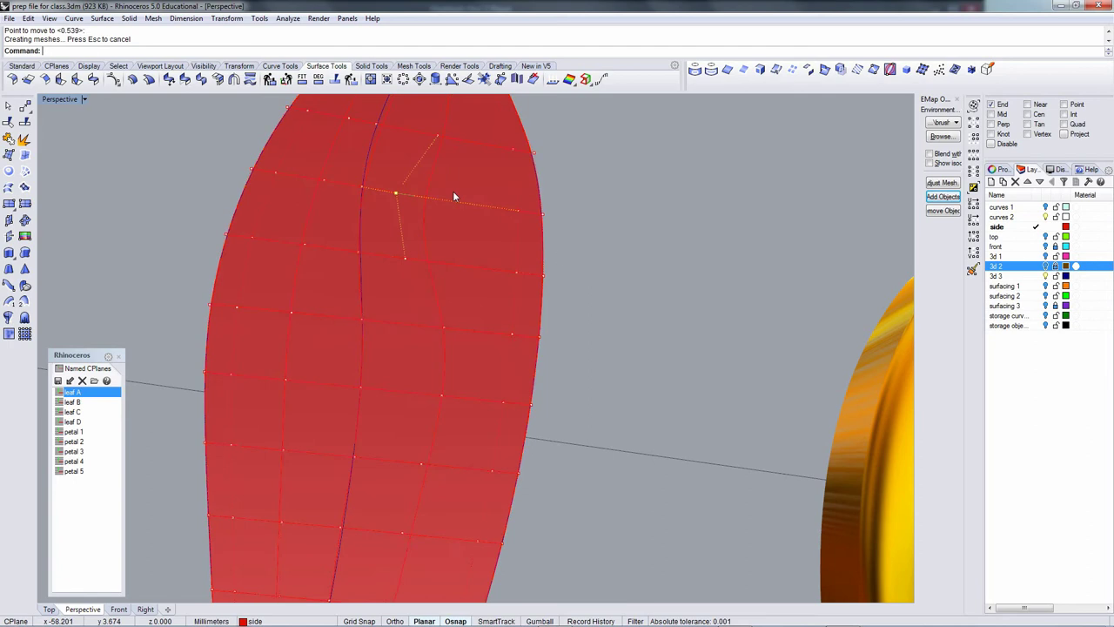
# Move the right inner control point of the next row toward the tip inward about 0.78 mm, and the following row's slightly inward.
pyautogui.moveTo(453, 191); pyautogui.dragTo(423, 261, button='right')
pyautogui.write('m')
pyautogui.press('Return')
pyautogui.click(601, 306)
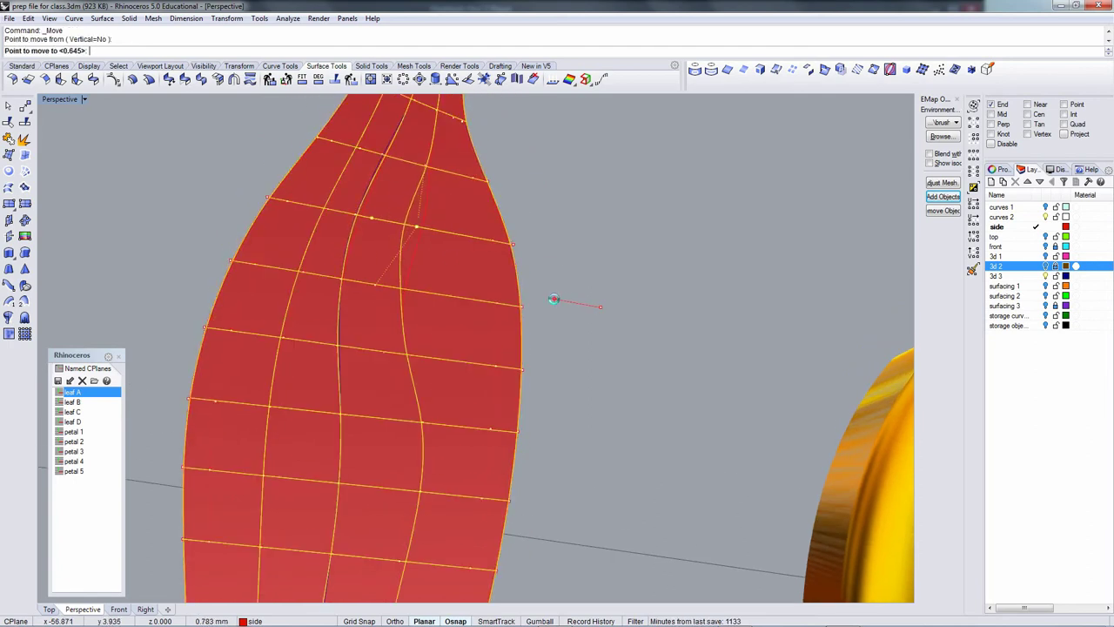
pyautogui.click(553, 299)
pyautogui.click(424, 165)
pyautogui.write('m')
pyautogui.press('Return')
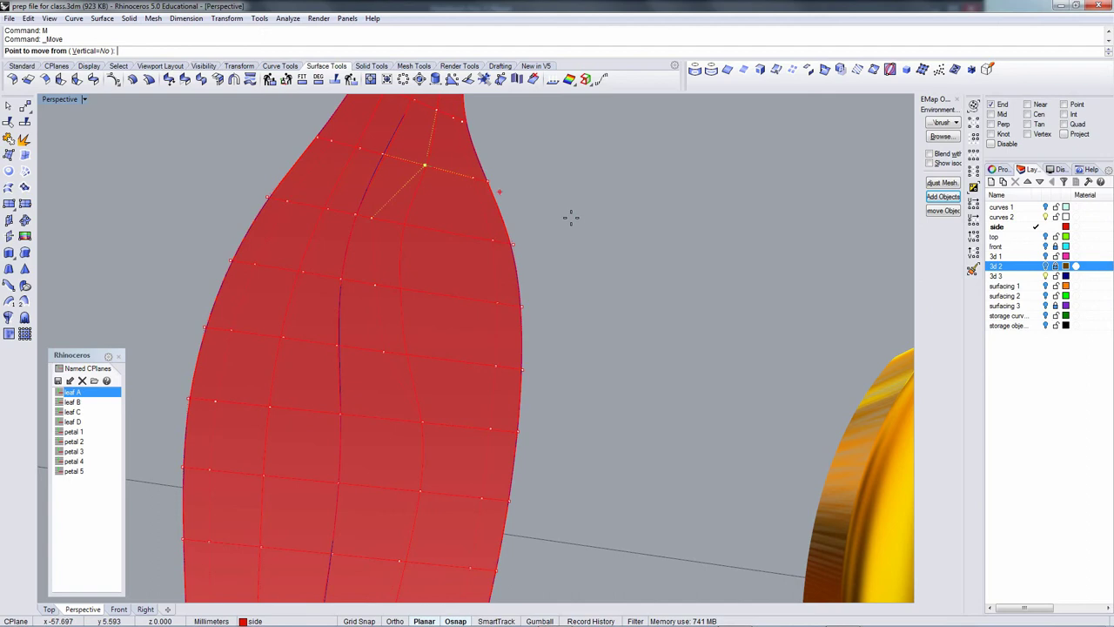
pyautogui.click(571, 217)
pyautogui.click(559, 215)
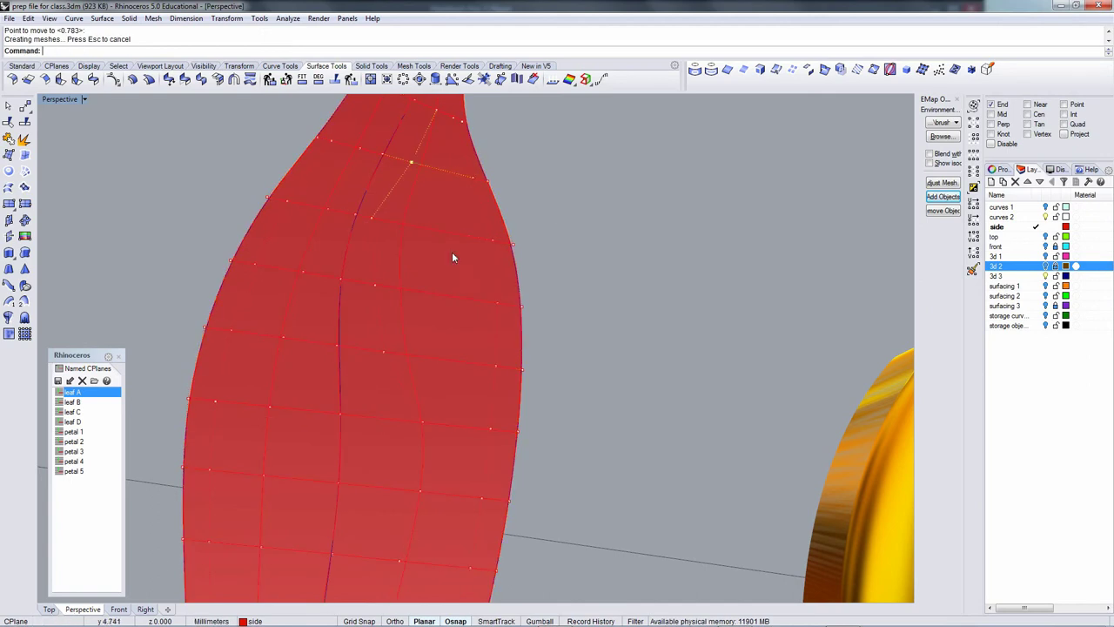
pyautogui.scroll(-5, 363, 277)
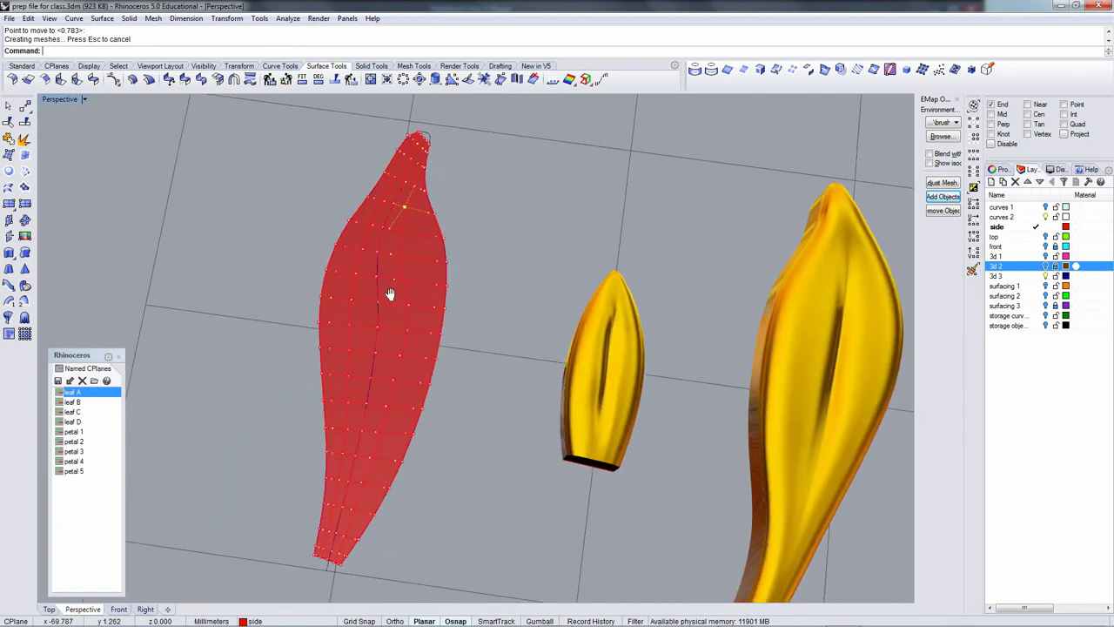
pyautogui.scroll(1, 390, 293)
pyautogui.scroll(2, 440, 251)
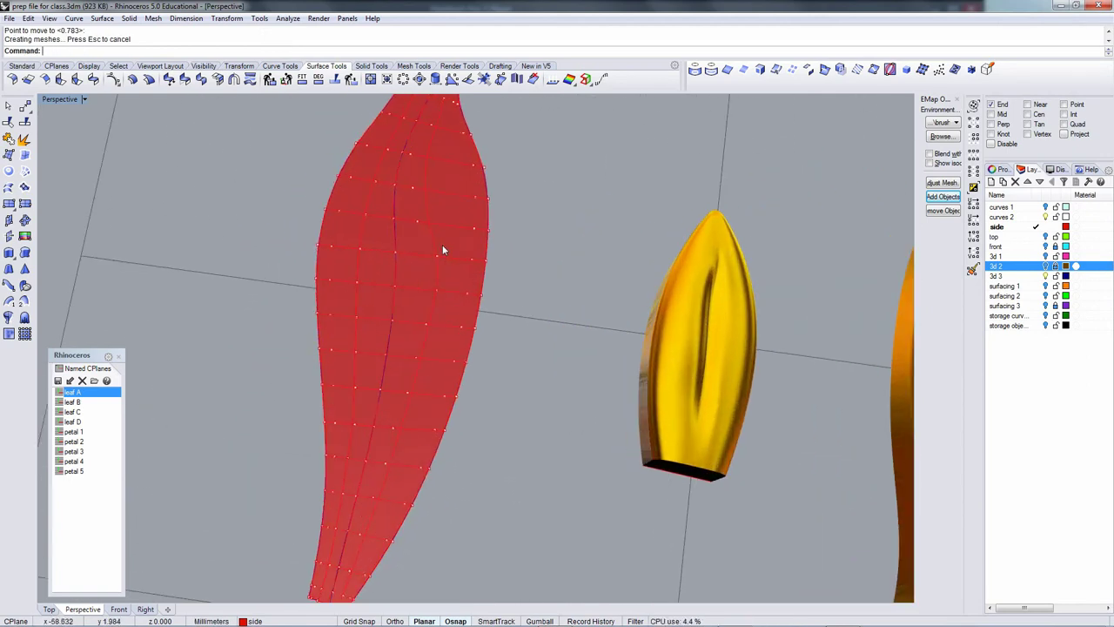
# Undo the latest inward moves of the control points right of the midrib on the leaf's upper half.
pyautogui.moveTo(411, 253); pyautogui.dragTo(362, 276, button='right')
pyautogui.scroll(-4, 363, 275)
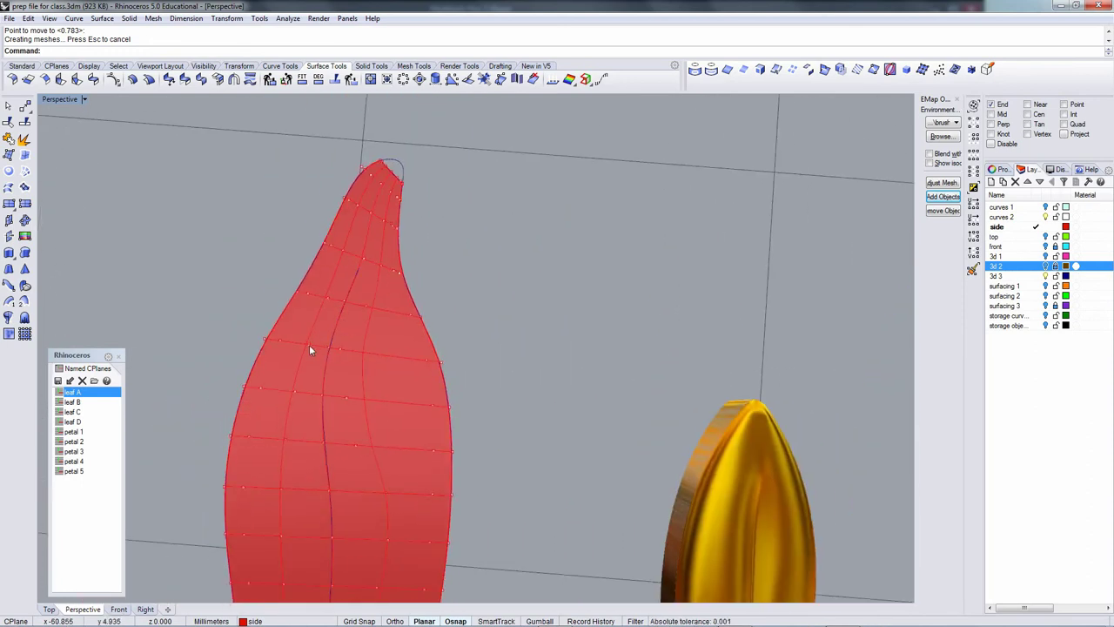
pyautogui.scroll(-2, 370, 362)
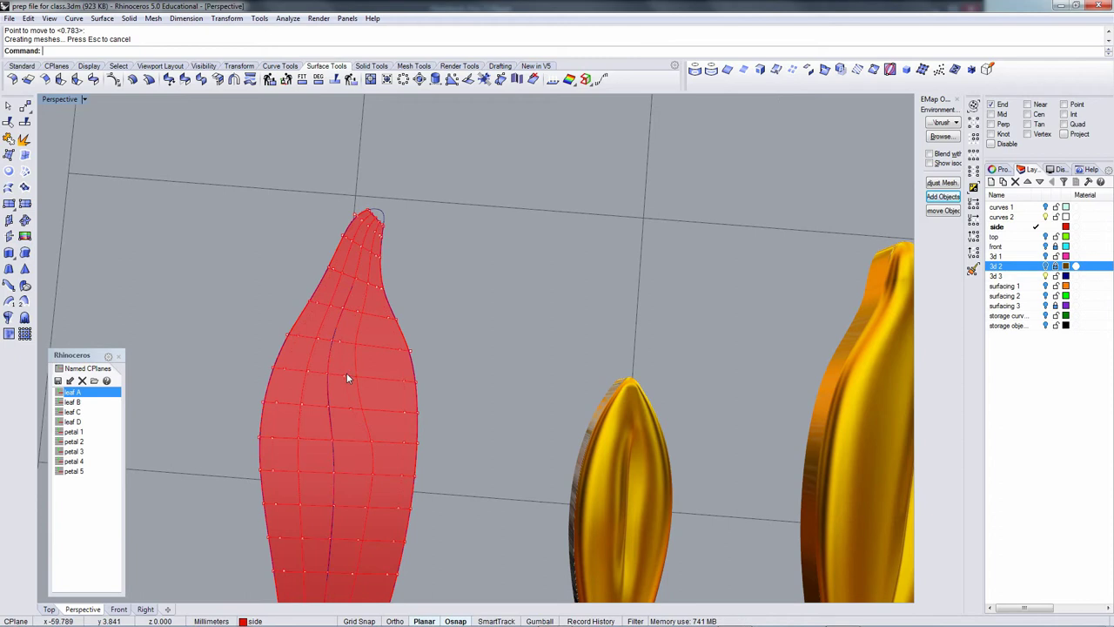
pyautogui.hotkey('ctrl', 'z')
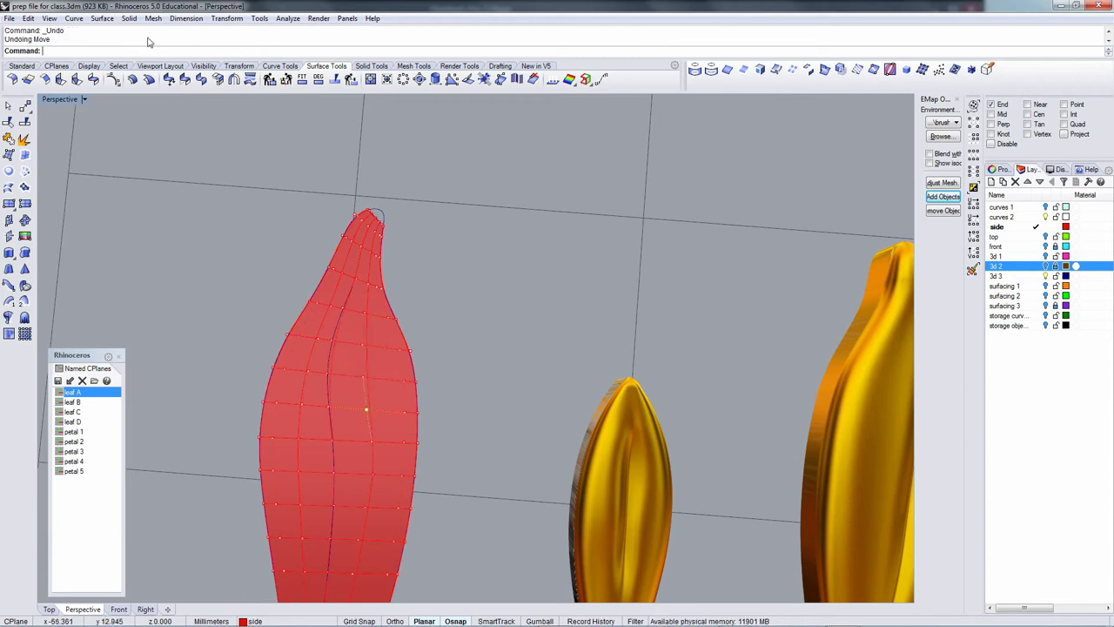
# Insert a knot in the leaf surface just right of the midrib in the U direction, with Symmetrical set to Yes.
pyautogui.click(29, 19)
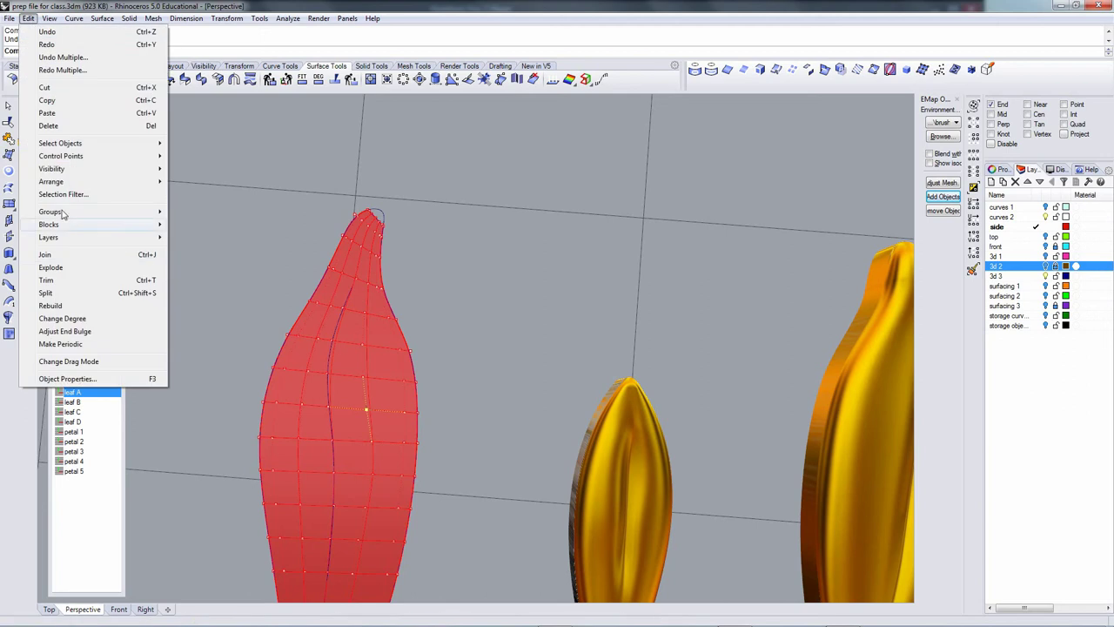
pyautogui.moveTo(62, 156)
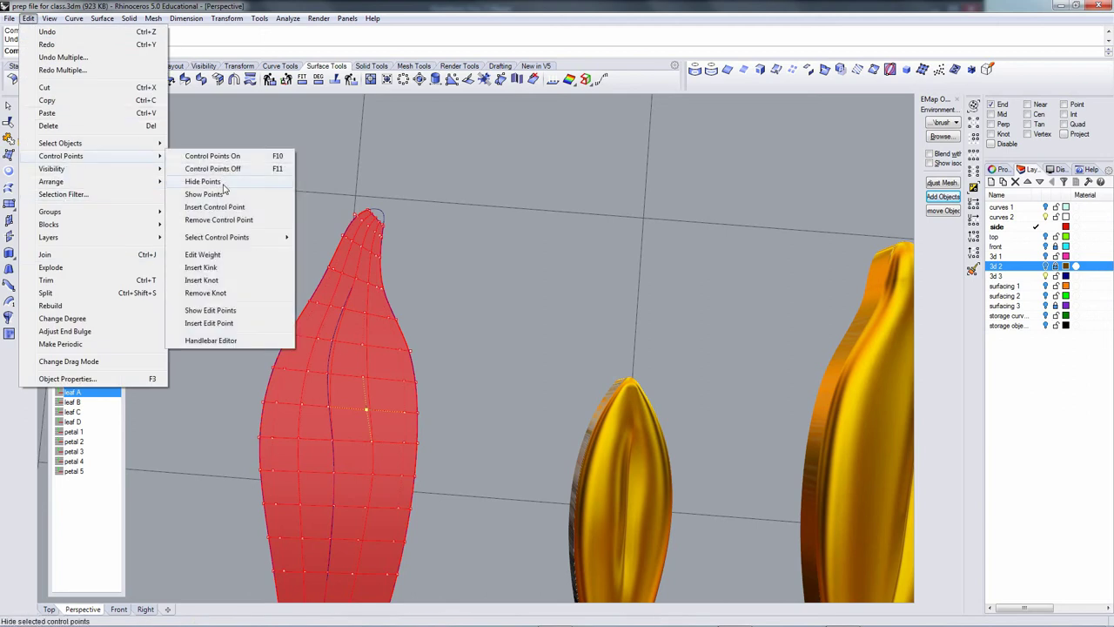
pyautogui.click(202, 279)
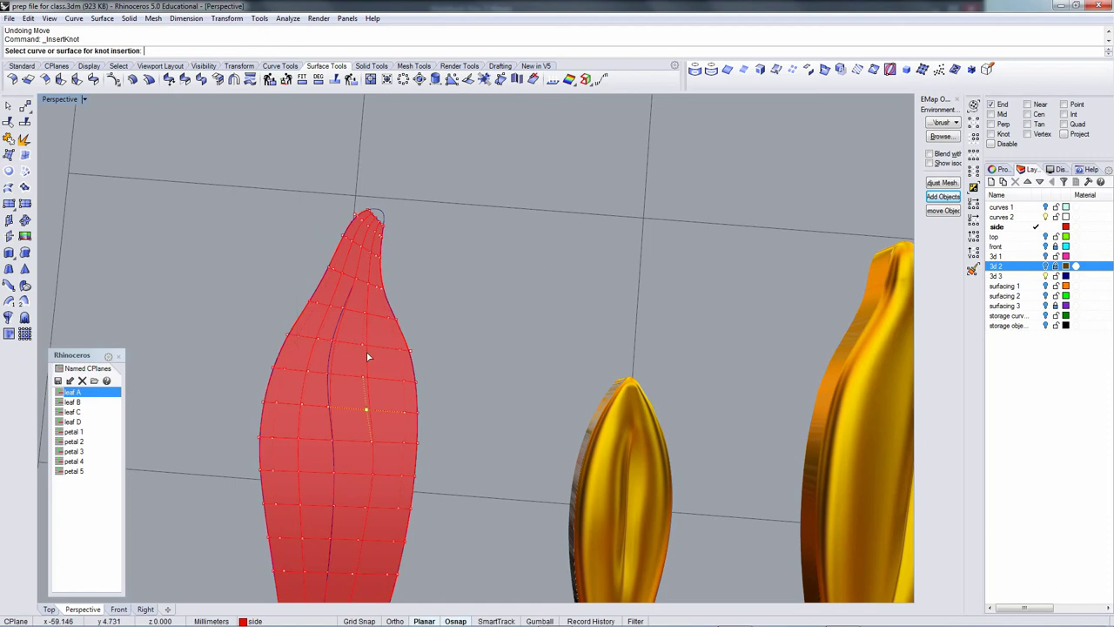
pyautogui.click(368, 356)
pyautogui.write('to add')
pyautogui.press('Return')
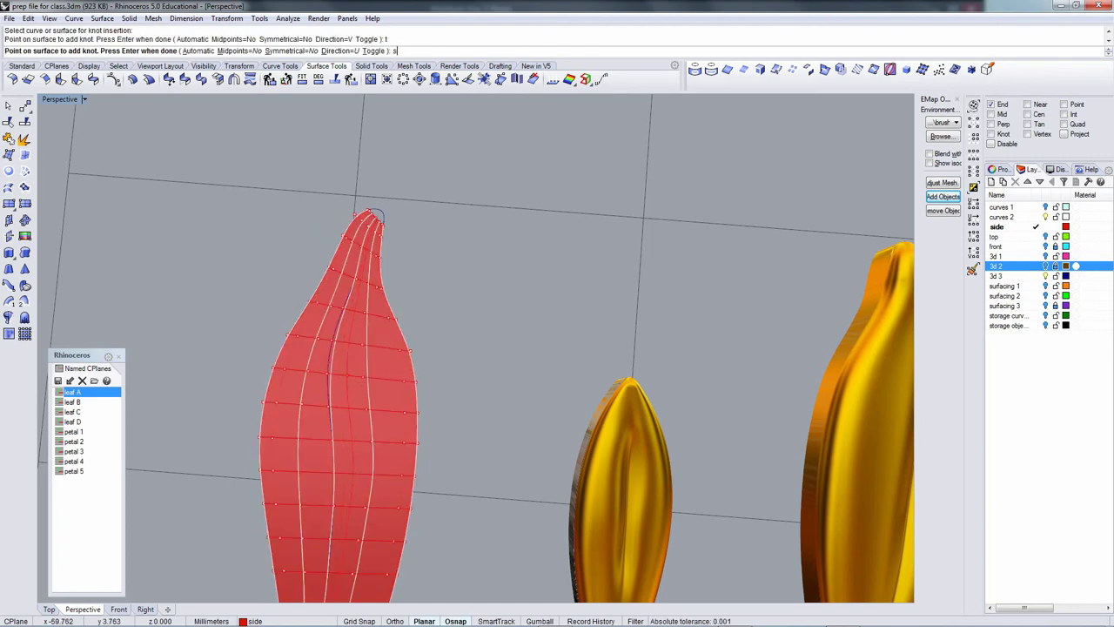
pyautogui.write('s')
pyautogui.press('Return')
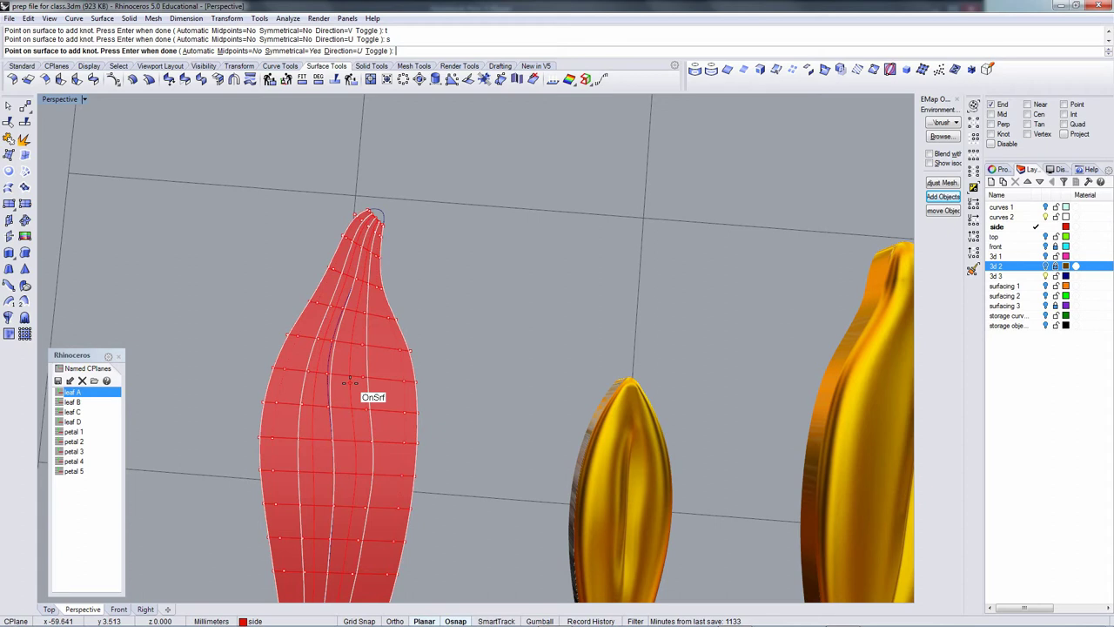
pyautogui.click(350, 383)
pyautogui.press('Return')
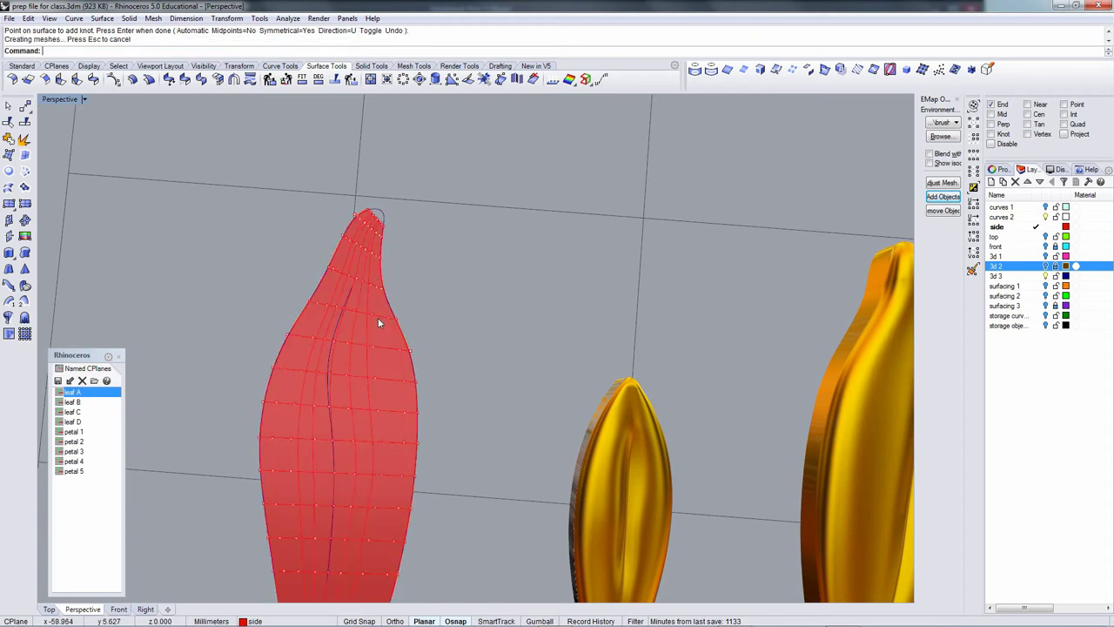
# Move the surface point right of the blue centre curve, just below its upper end, about 0.2 mm toward the curve.
pyautogui.scroll(3, 377, 318)
pyautogui.scroll(2, 369, 275)
pyautogui.click(371, 301)
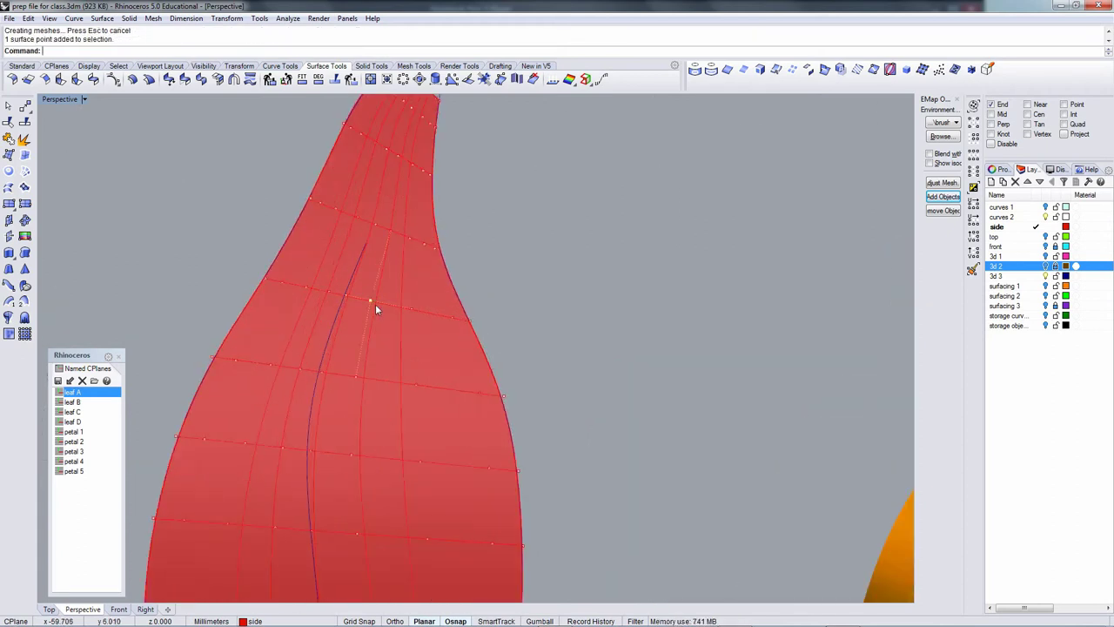
pyautogui.rightClick(394, 316)
pyautogui.write('m')
pyautogui.press('Return')
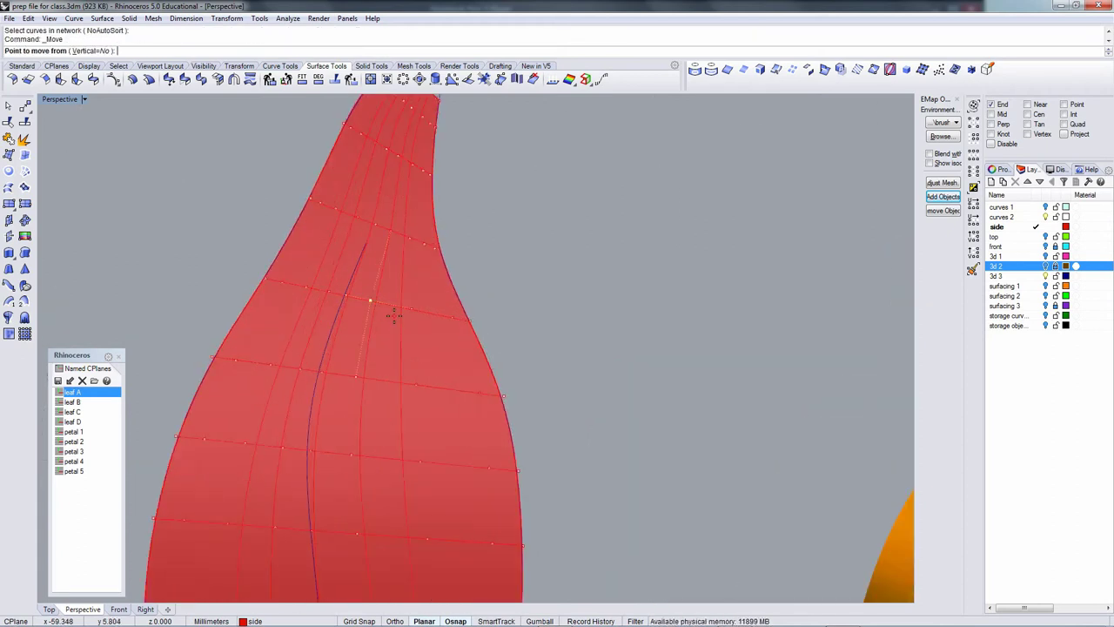
pyautogui.click(544, 331)
pyautogui.click(529, 329)
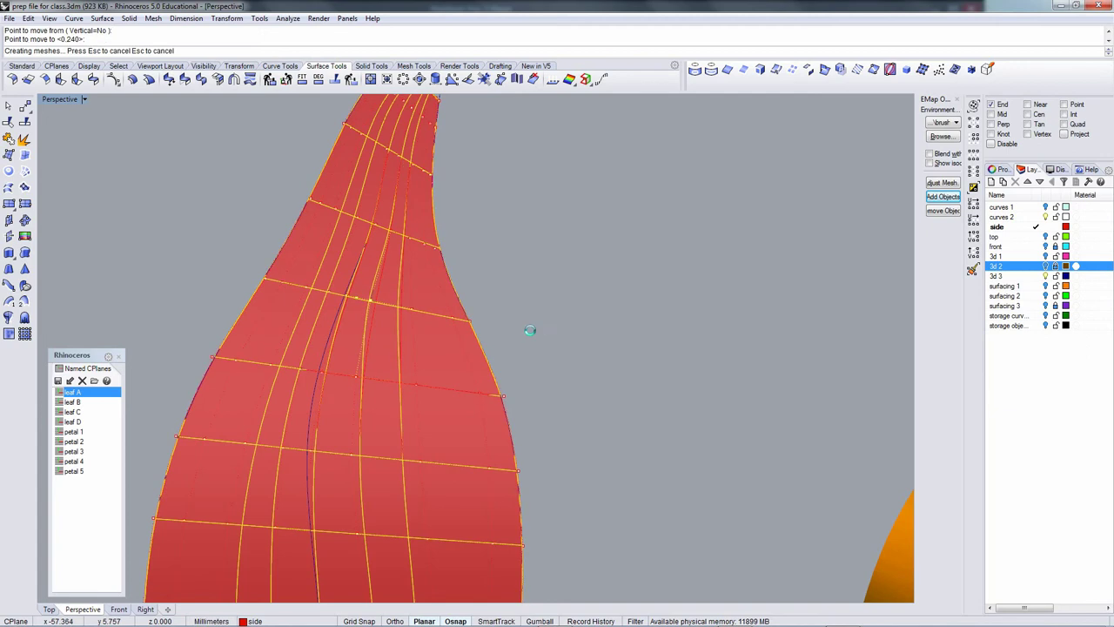
# Move the neighbouring surface point in the same row about 0.05 mm left, onto the blue centre curve.
pyautogui.click(347, 297)
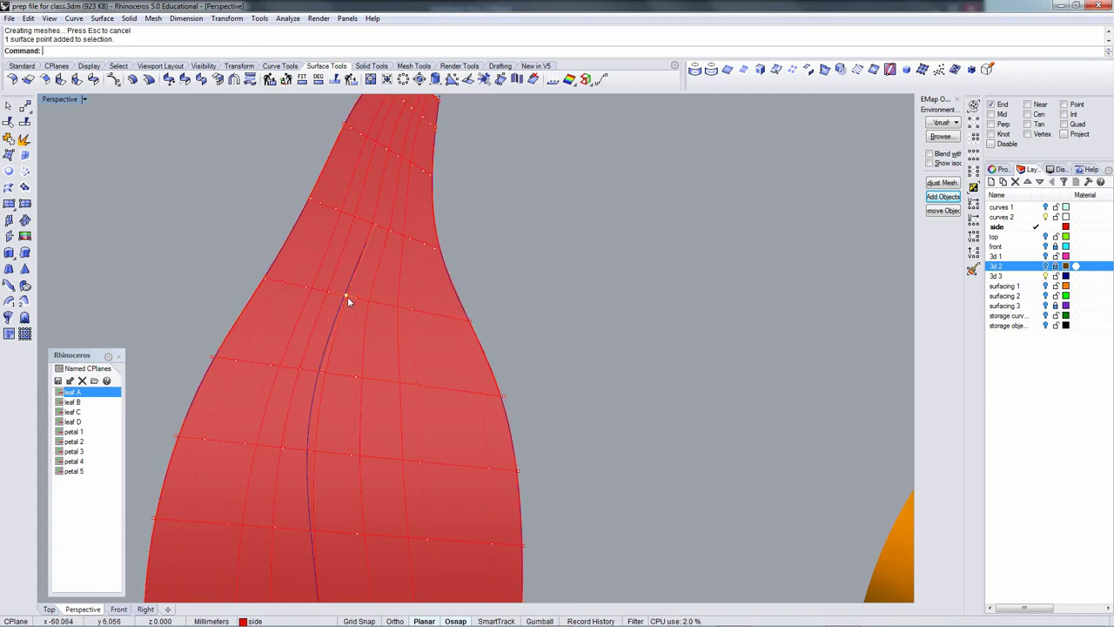
pyautogui.rightClick(347, 307)
pyautogui.click(578, 321)
pyautogui.click(574, 321)
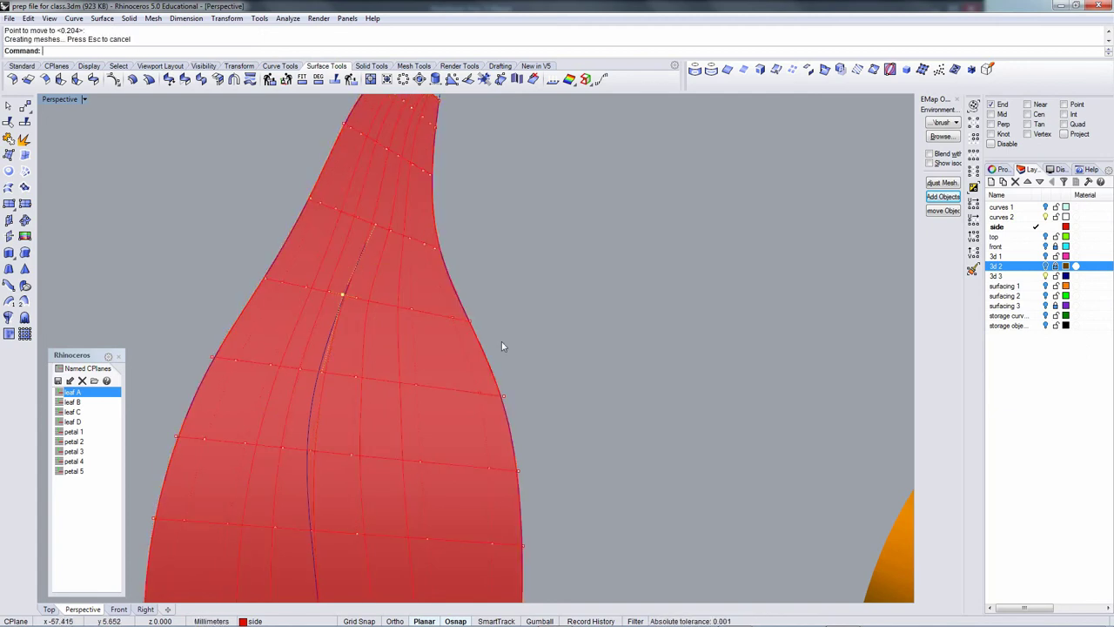
# In the next row down, move the point right of the centre curve about 0.2 mm left and the point beside the curve about 0.06 mm onto it.
pyautogui.click(356, 378)
pyautogui.rightClick(370, 385)
pyautogui.click(389, 394)
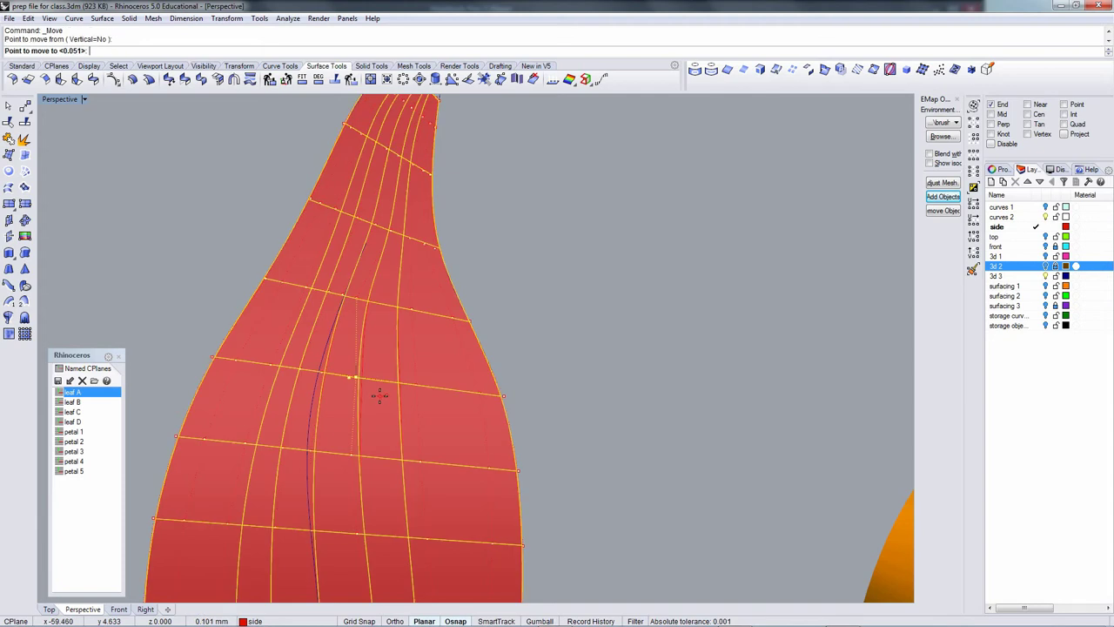
pyautogui.click(375, 391)
pyautogui.click(321, 372)
pyautogui.press('Return')
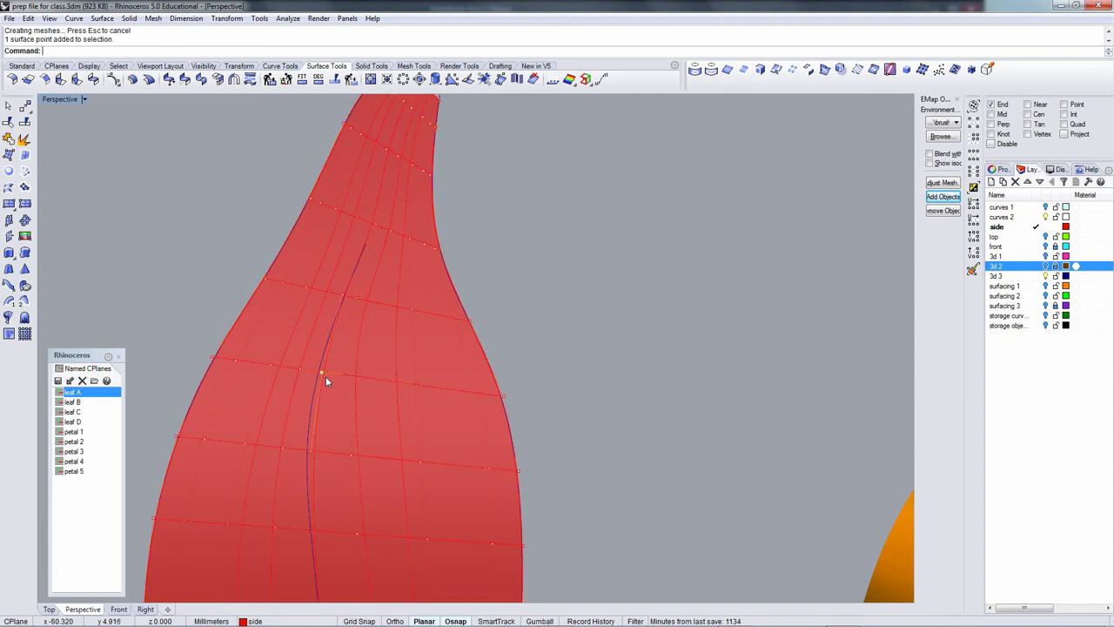
pyautogui.click(325, 376)
pyautogui.click(341, 397)
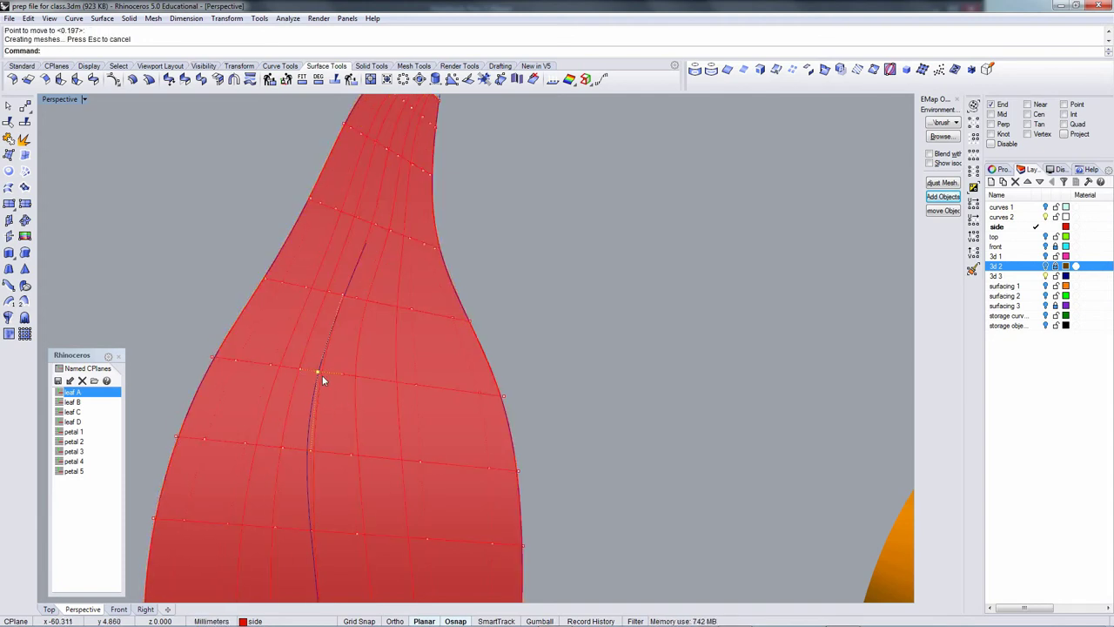
# In the third row below the centre curve's upper end, move the point beside the curve about 0.08 mm left onto it.
pyautogui.click(312, 450)
pyautogui.rightClick(325, 449)
pyautogui.click(344, 447)
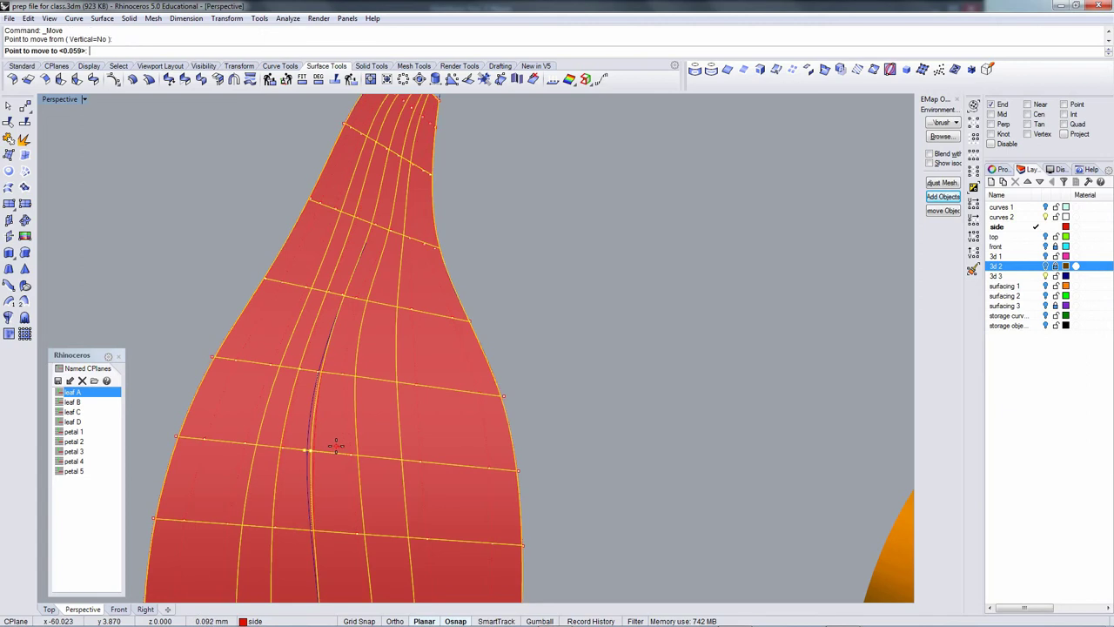
pyautogui.click(337, 447)
# Move the third row's two interior points right of the centre curve leftward, the outer one by about 0.23 mm.
pyautogui.click(347, 454)
pyautogui.rightClick(350, 472)
pyautogui.click(351, 473)
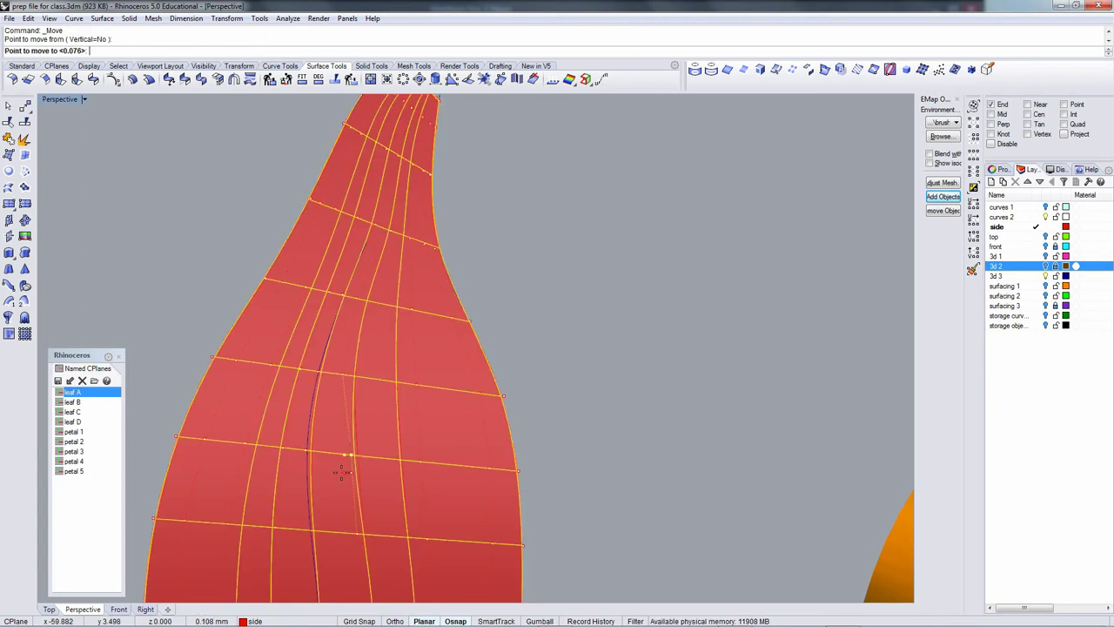
pyautogui.click(336, 471)
pyautogui.press('Return')
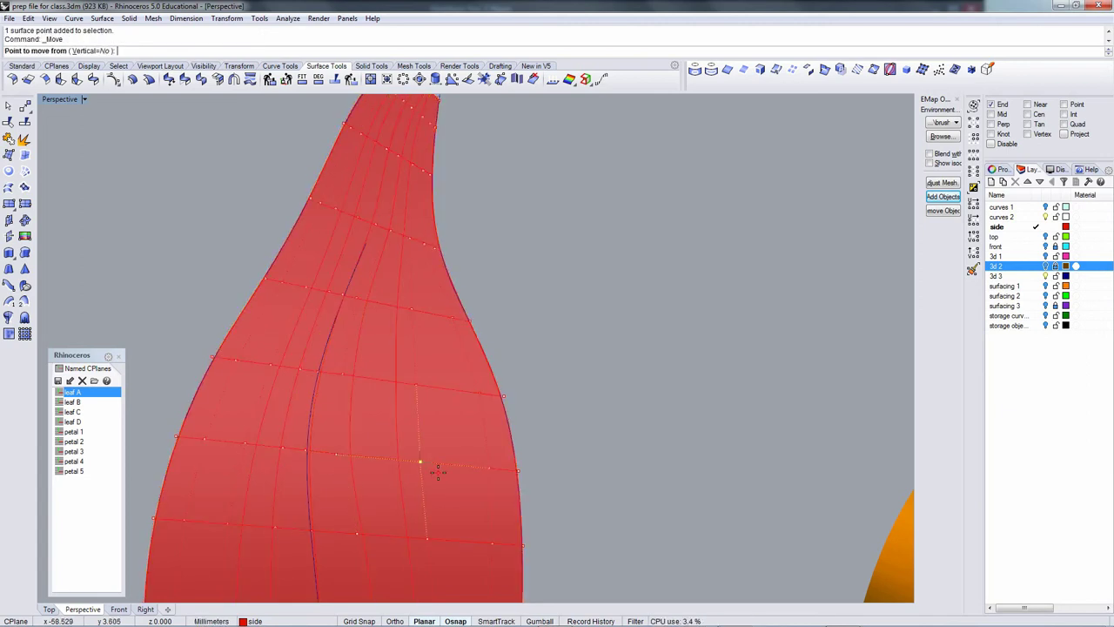
pyautogui.click(419, 466)
pyautogui.click(420, 471)
# Move the third row's two interior points left of the centre curve outward, by about 0.15 mm and 0.14 mm.
pyautogui.click(284, 446)
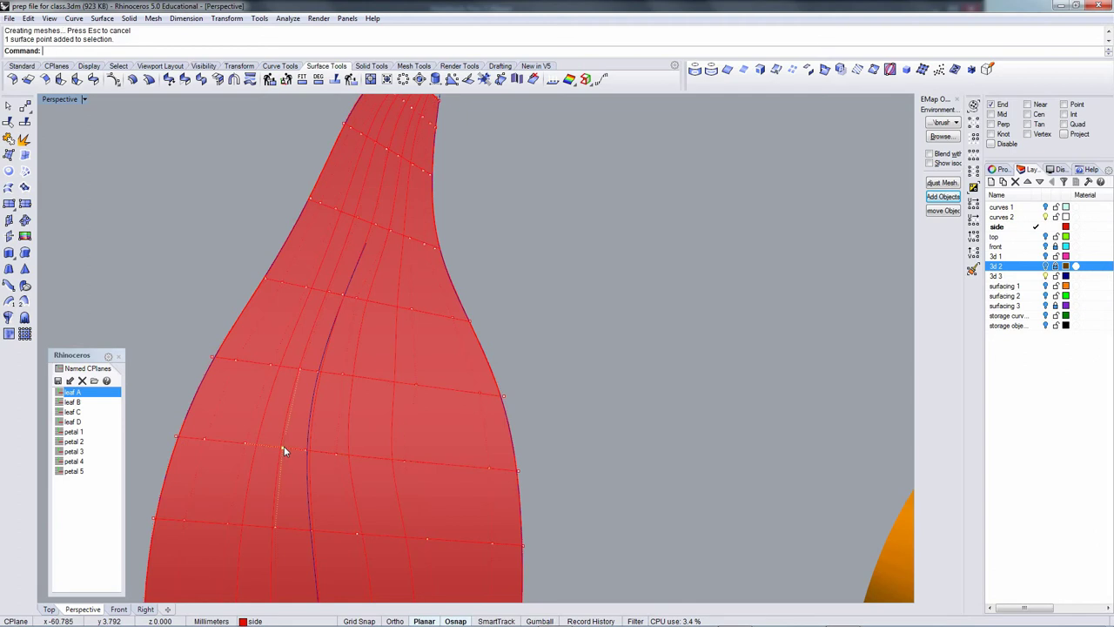
pyautogui.press('Return')
pyautogui.click(281, 448)
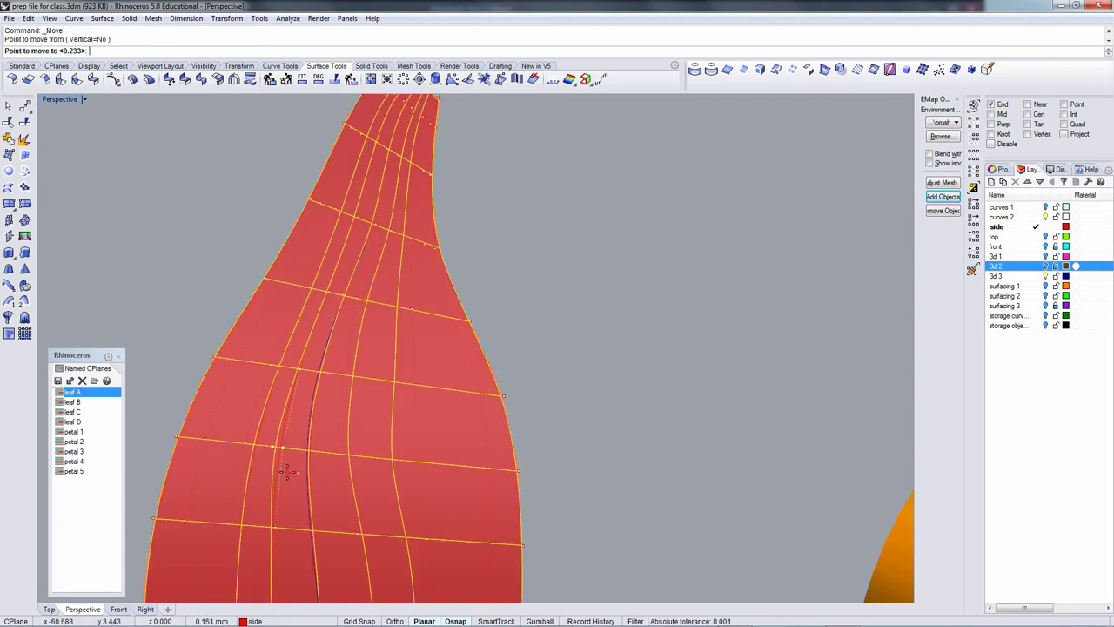
pyautogui.click(243, 443)
pyautogui.press('Return')
pyautogui.click(245, 445)
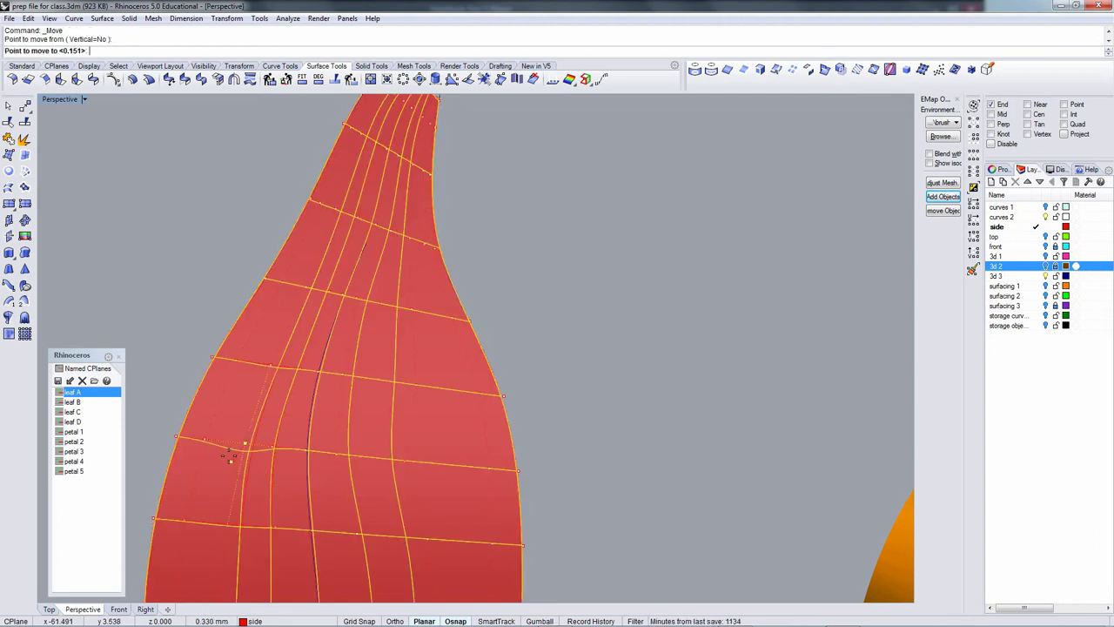
pyautogui.click(236, 443)
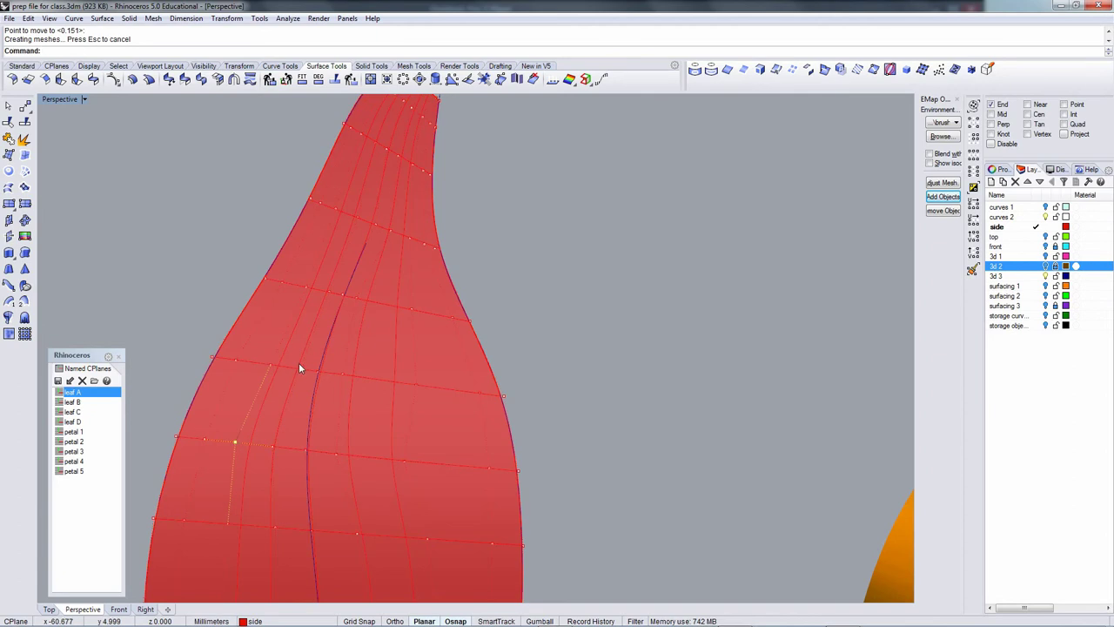
# In the second row, move the two interior points left of the centre curve outward, by about 0.2 mm and 0.16 mm.
pyautogui.click(271, 365)
pyautogui.press('Return')
pyautogui.click(270, 365)
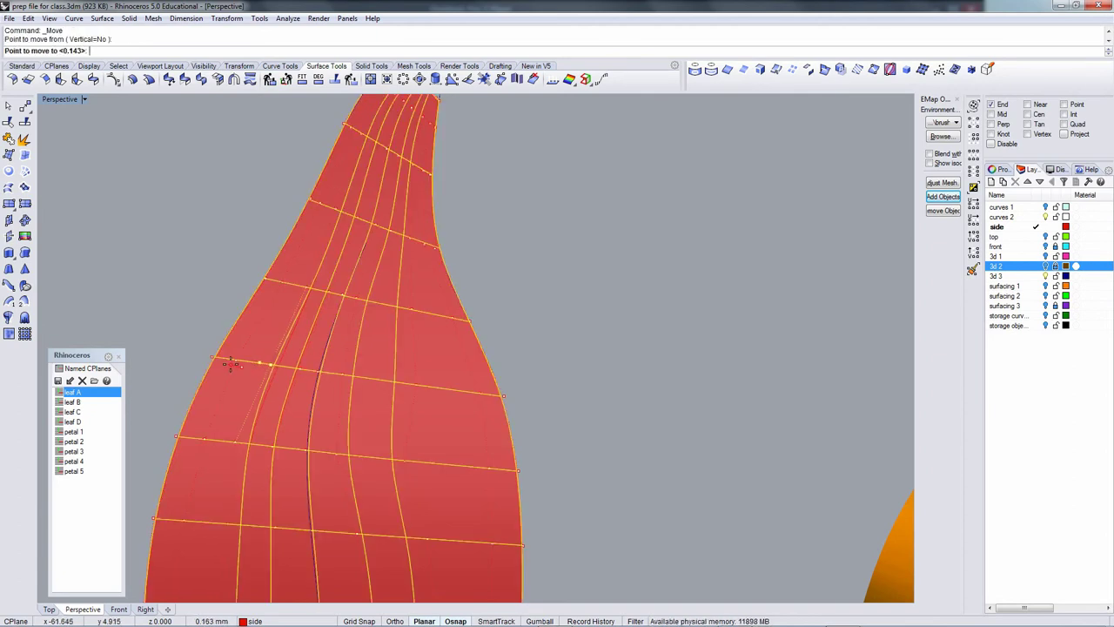
pyautogui.click(228, 365)
pyautogui.click(297, 367)
pyautogui.press('Return')
pyautogui.click(302, 365)
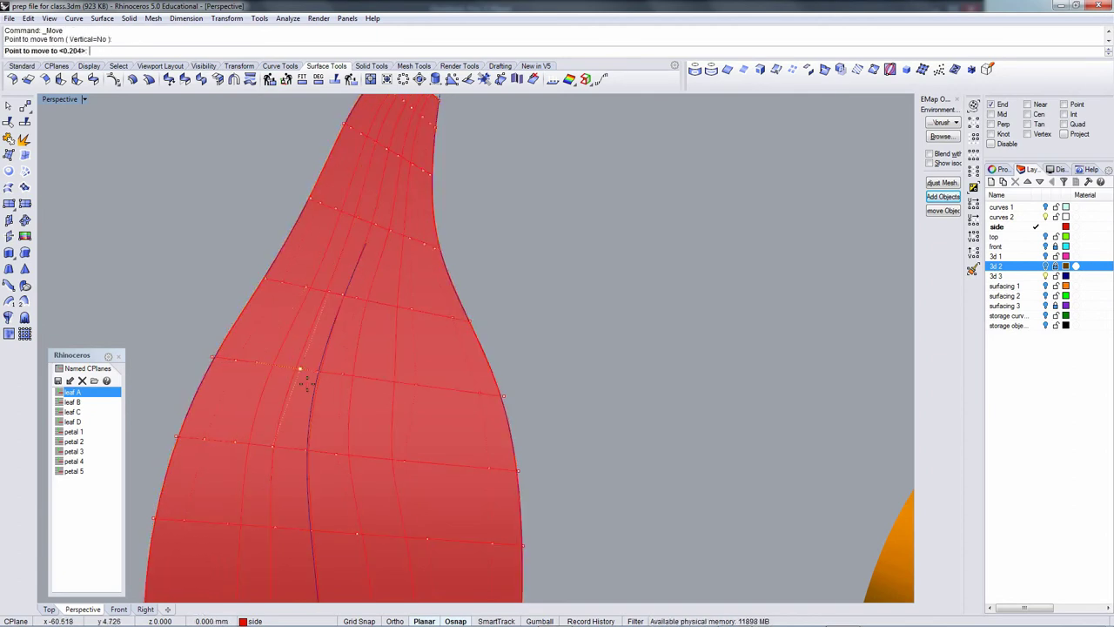
pyautogui.click(295, 387)
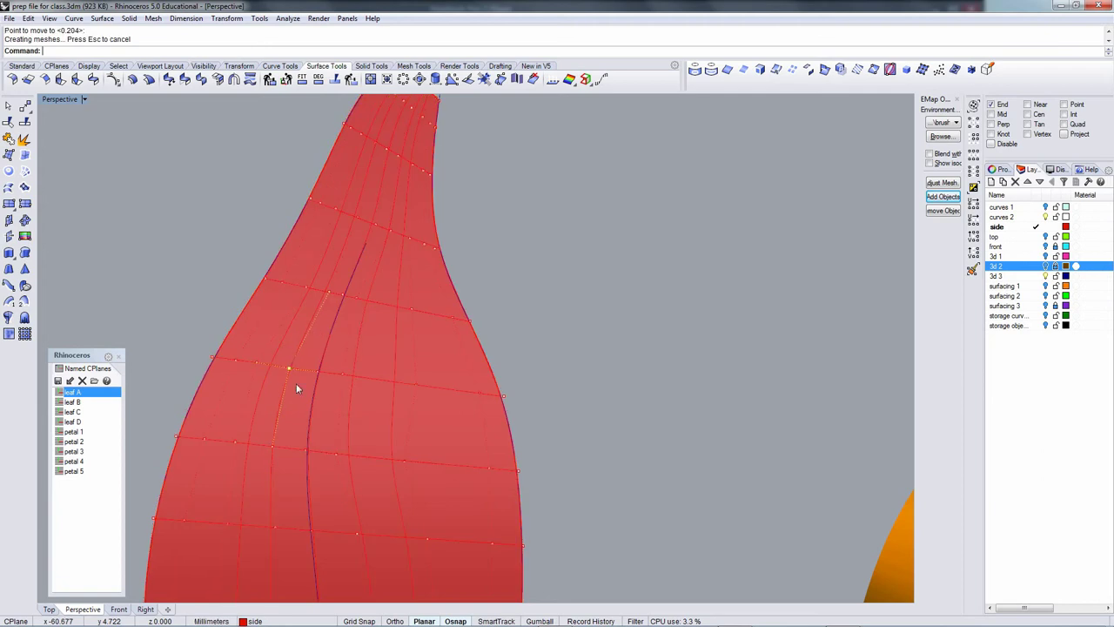
# In the first row, move the two interior points left of the centre curve outward, by about 0.11 mm and 0.05 mm.
pyautogui.click(305, 286)
pyautogui.press('Return')
pyautogui.click(303, 288)
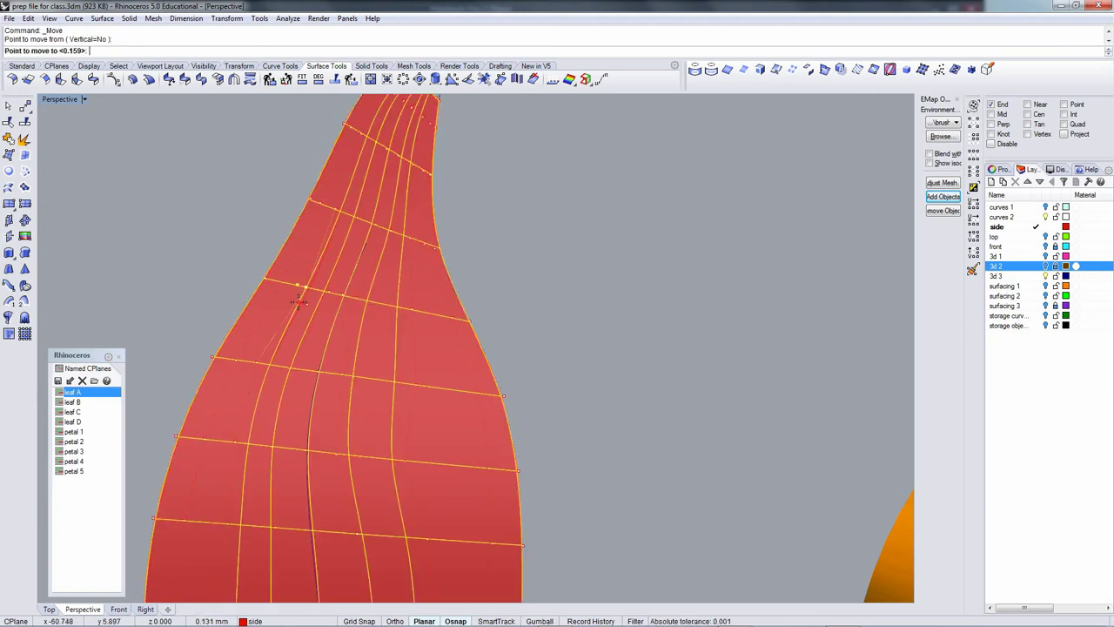
pyautogui.click(298, 302)
pyautogui.click(327, 291)
pyautogui.press('Return')
pyautogui.click(328, 300)
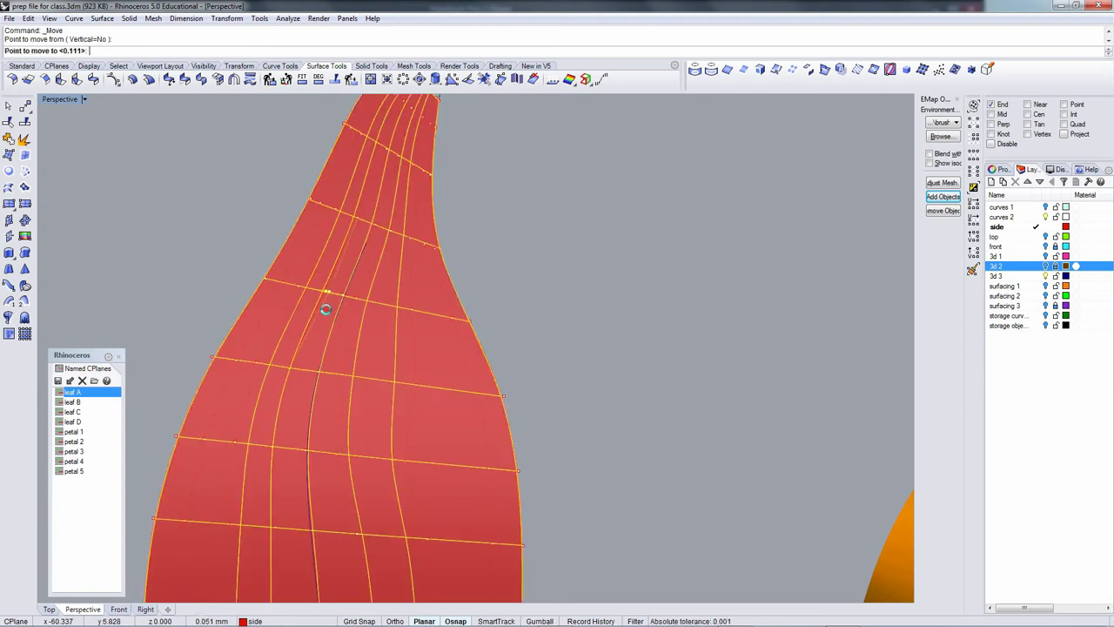
pyautogui.click(325, 309)
# Move the third row's outer interior point on the right half back toward the leaf's right edge to smooth the isocurve.
pyautogui.scroll(-5, 368, 379)
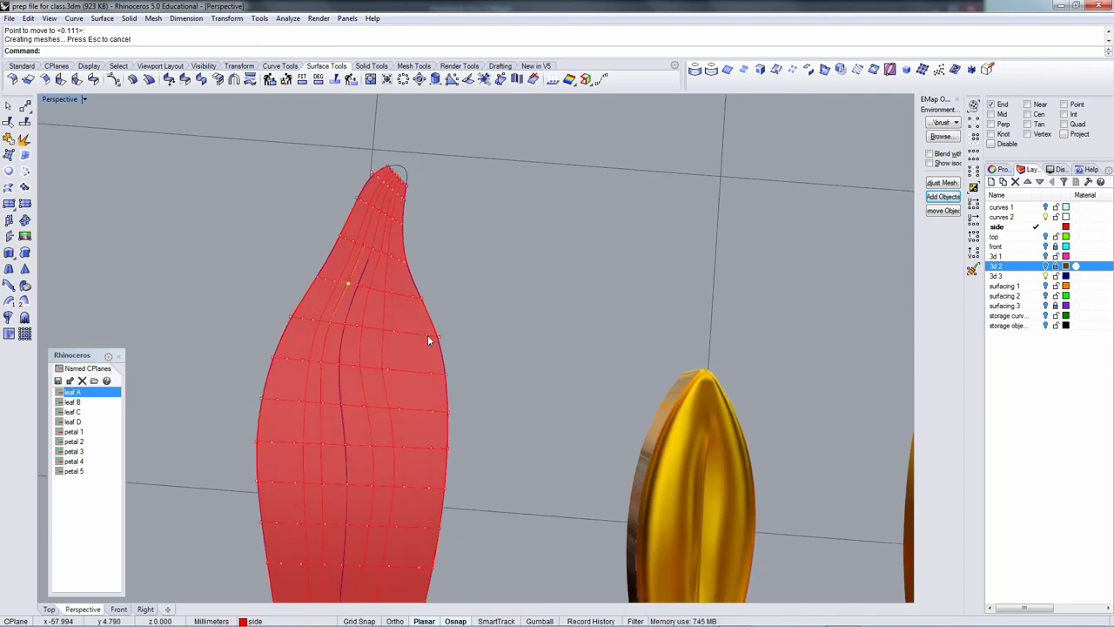
pyautogui.scroll(3, 416, 365)
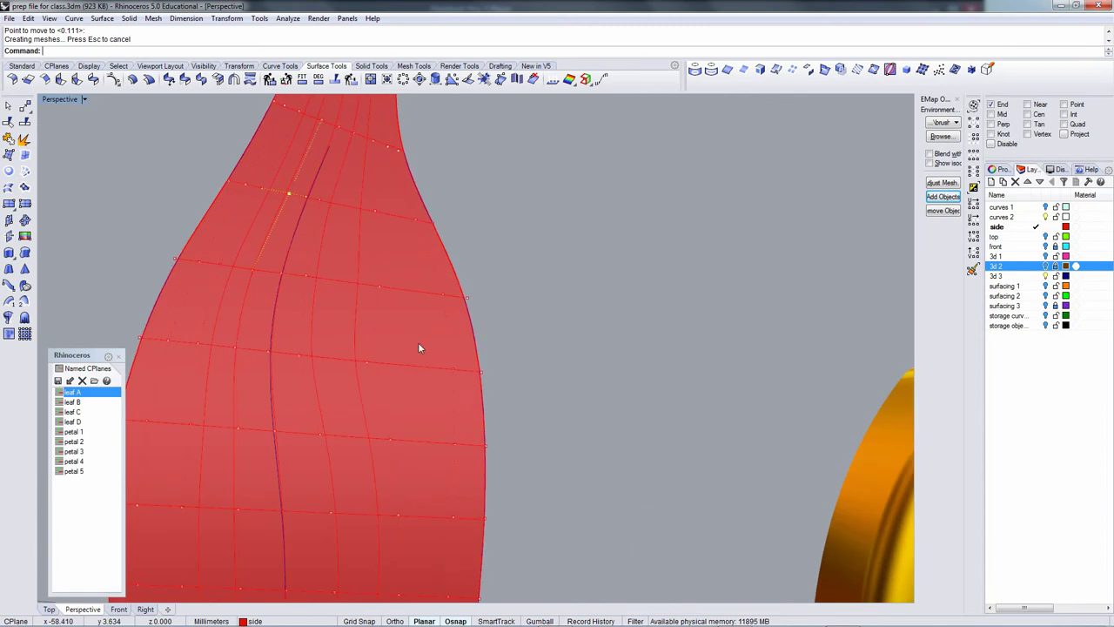
pyautogui.click(366, 362)
pyautogui.press('Return')
pyautogui.click(397, 378)
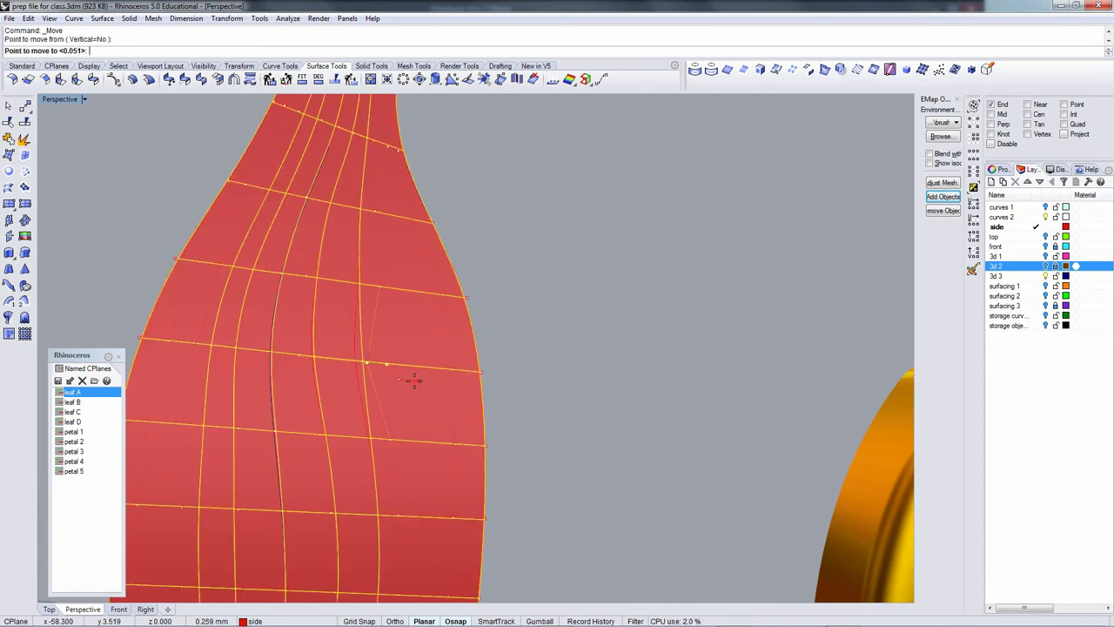
pyautogui.click(413, 381)
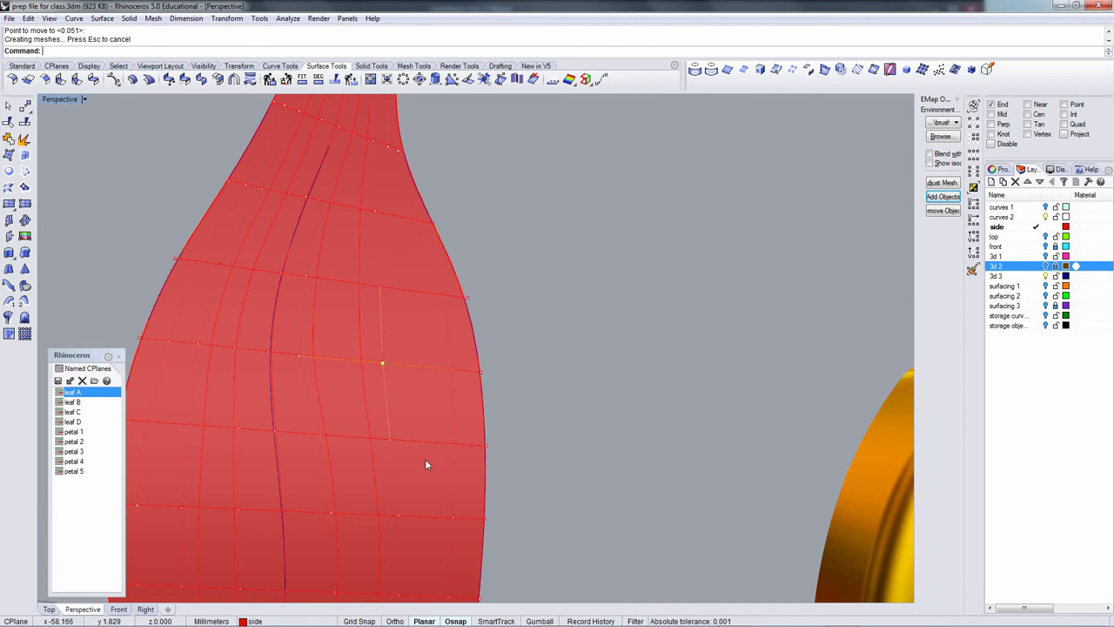
# Inspect the whole reshaped leaf surface, hide its control points and set up an angled perspective view.
pyautogui.moveTo(427, 465); pyautogui.dragTo(415, 296, button='right')
pyautogui.scroll(-5, 427, 417)
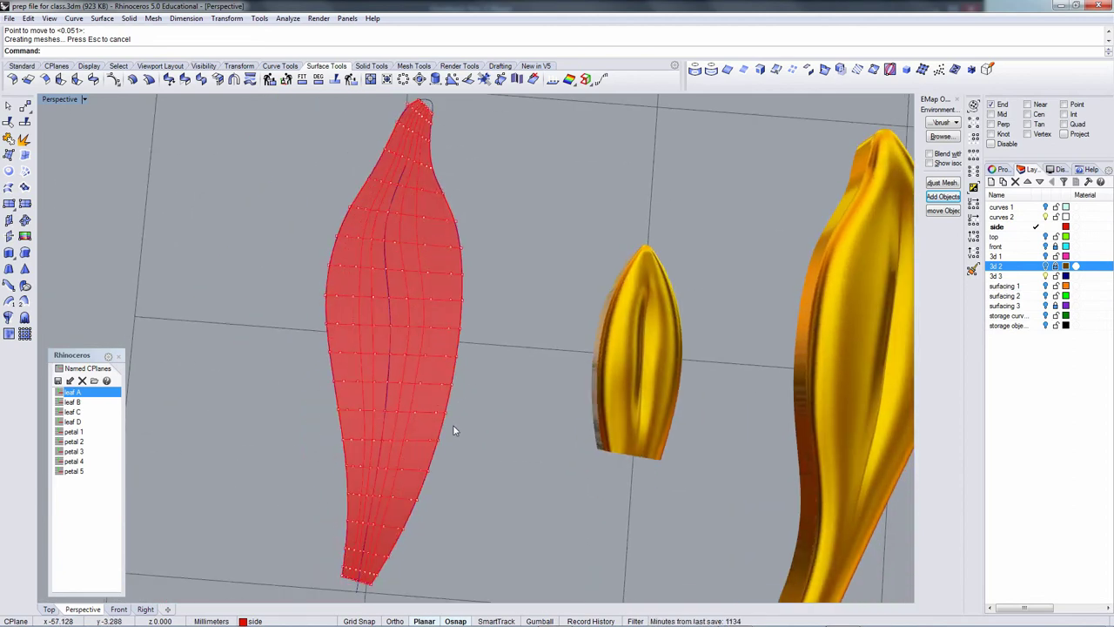
pyautogui.hotkey('ctrl', 'F2')
pyautogui.hotkey('ctrl', 'F1')
pyautogui.moveTo(453, 427); pyautogui.dragTo(417, 295, button='right')
pyautogui.hotkey('ctrl', 'F4')
pyautogui.scroll(4, 425, 303)
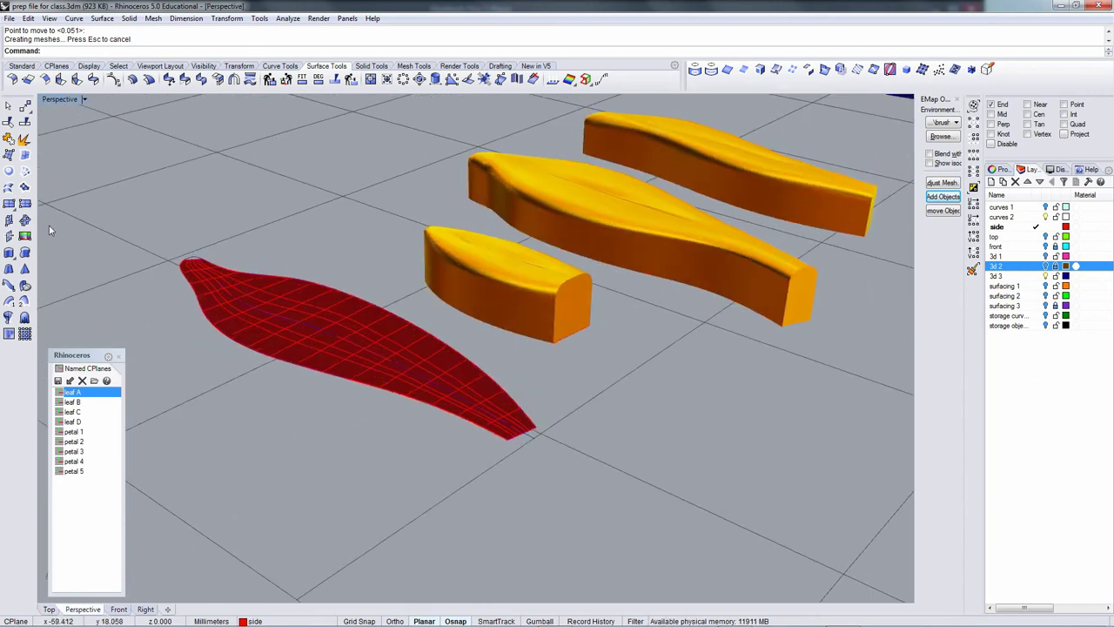
# Extrude the leaf surface's two long surface edges straight down to form its side walls.
pyautogui.click(22, 254)
pyautogui.click(347, 381)
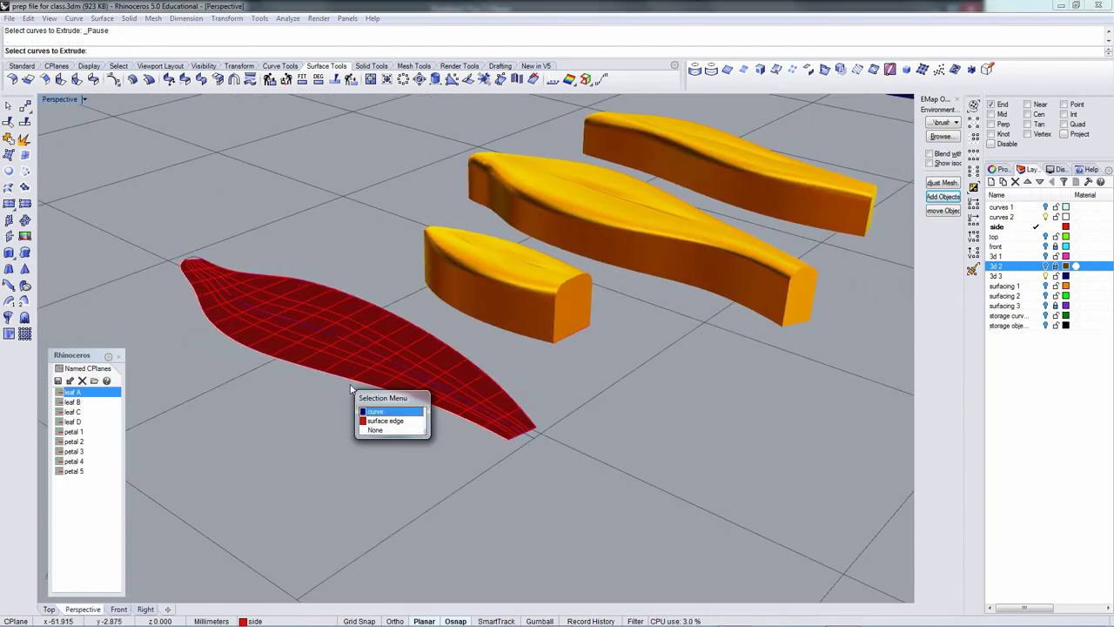
pyautogui.click(349, 384)
pyautogui.click(349, 381)
pyautogui.click(387, 418)
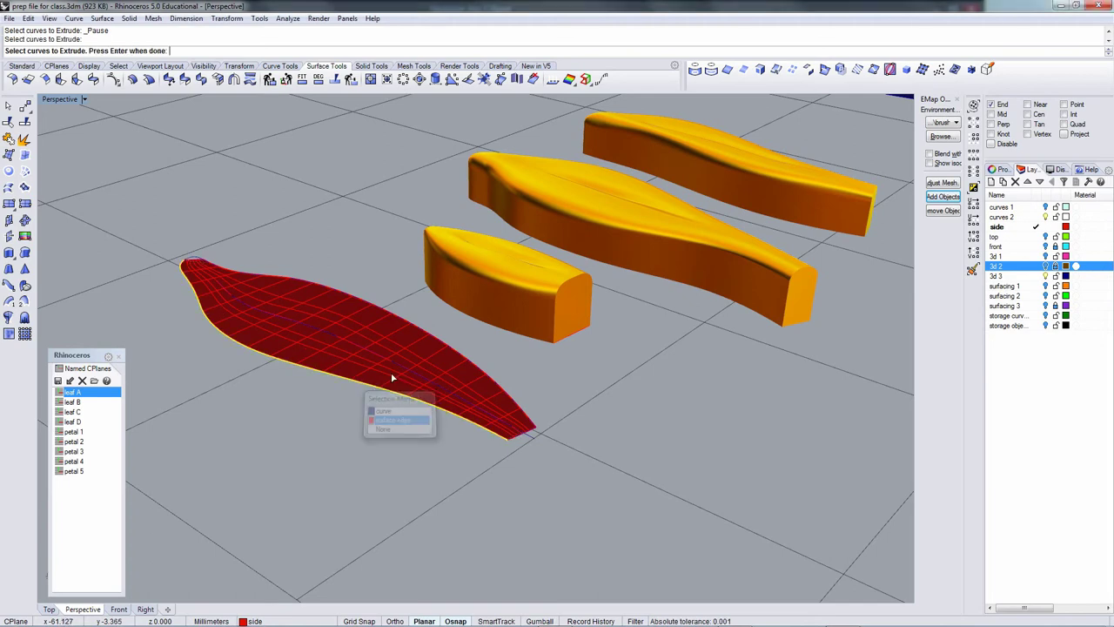
pyautogui.click(474, 372)
pyautogui.click(514, 402)
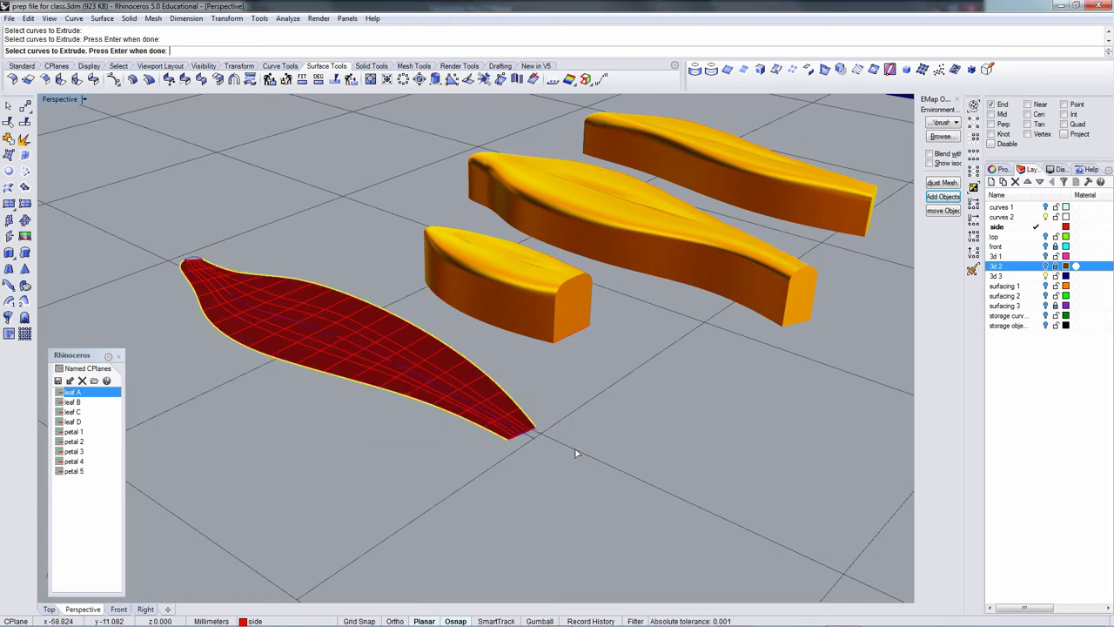
pyautogui.press('Return')
pyautogui.click(554, 342)
# Explode the two extruded side walls and turn on their control points.
pyautogui.moveTo(515, 376); pyautogui.dragTo(373, 393, button='right')
pyautogui.click(502, 437)
pyautogui.click(373, 395)
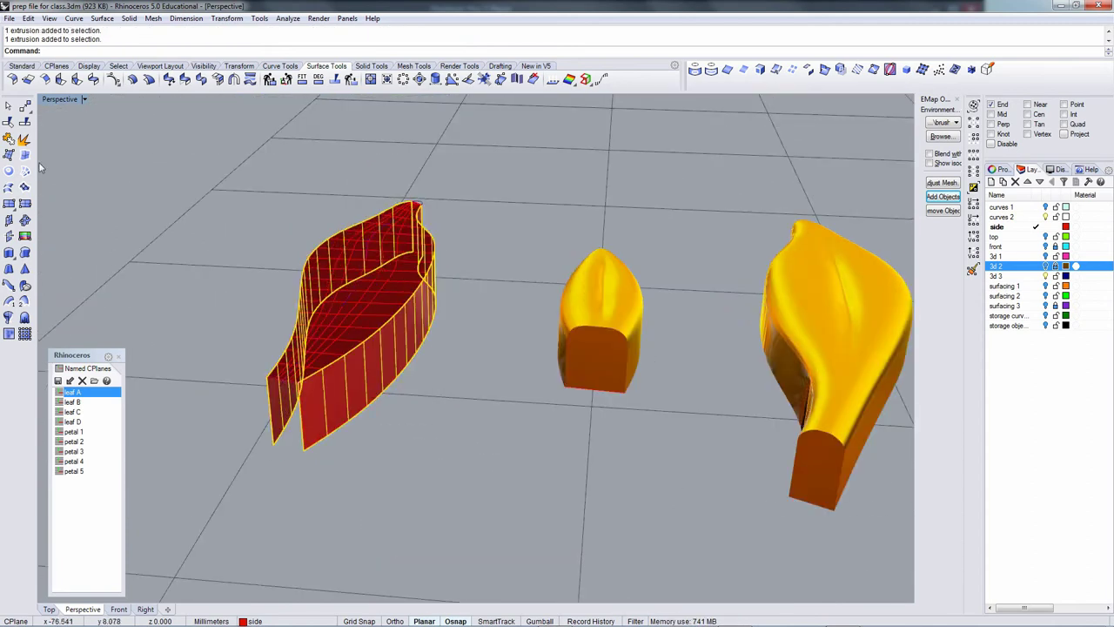
pyautogui.click(24, 139)
pyautogui.press('F10')
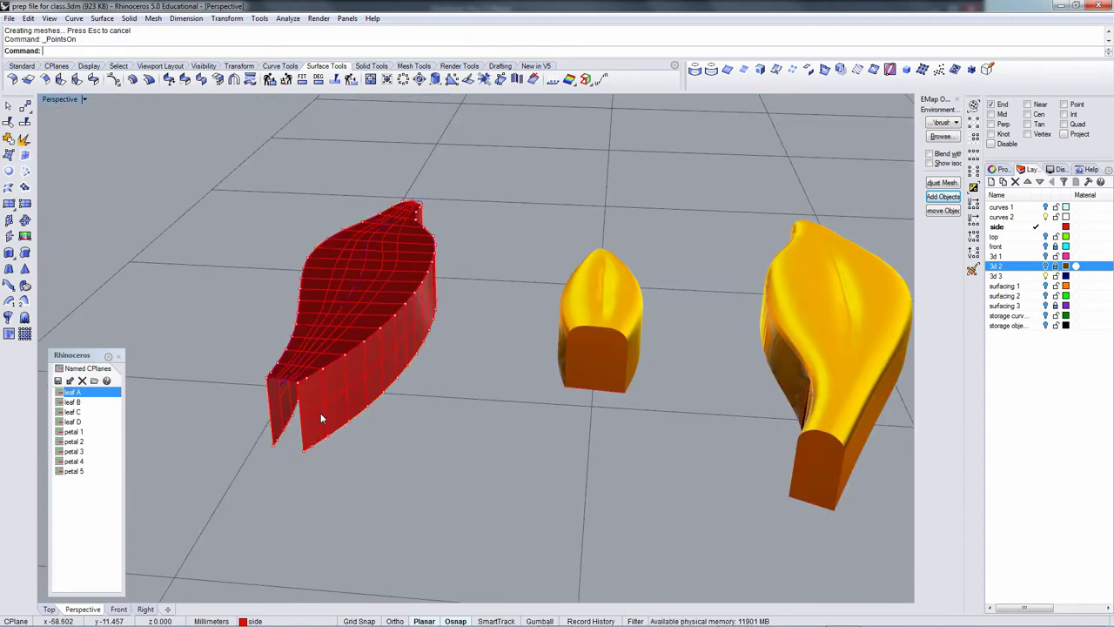
# Select the entire upper row of control points on both side walls, starting from their end corner points.
pyautogui.moveTo(321, 417); pyautogui.dragTo(463, 366, button='right')
pyautogui.scroll(1, 466, 369)
pyautogui.click(505, 392)
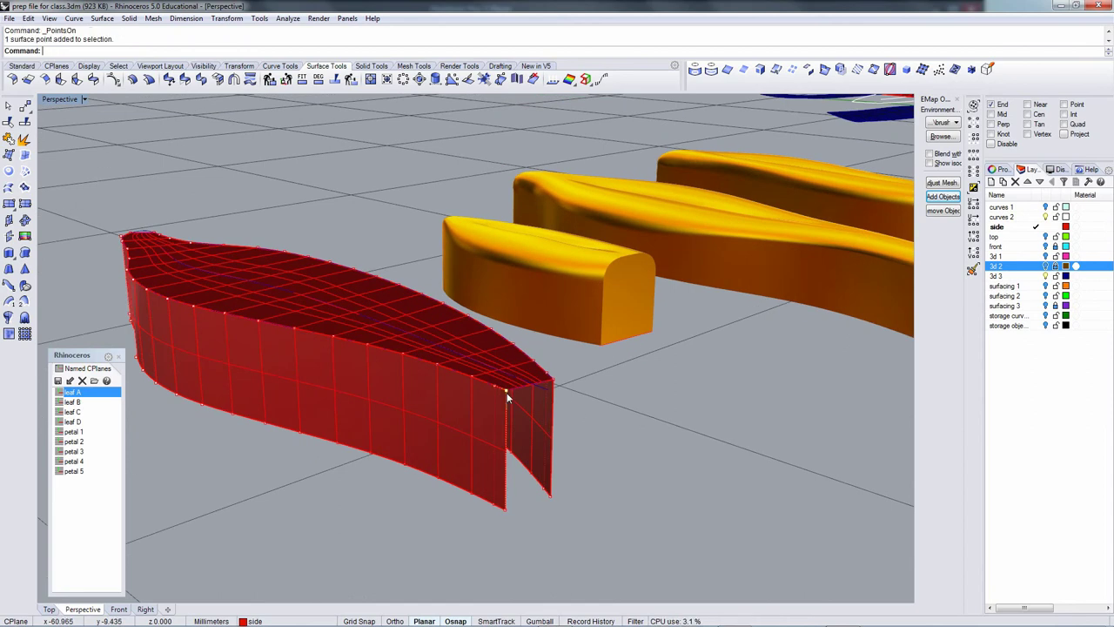
pyautogui.click(557, 384)
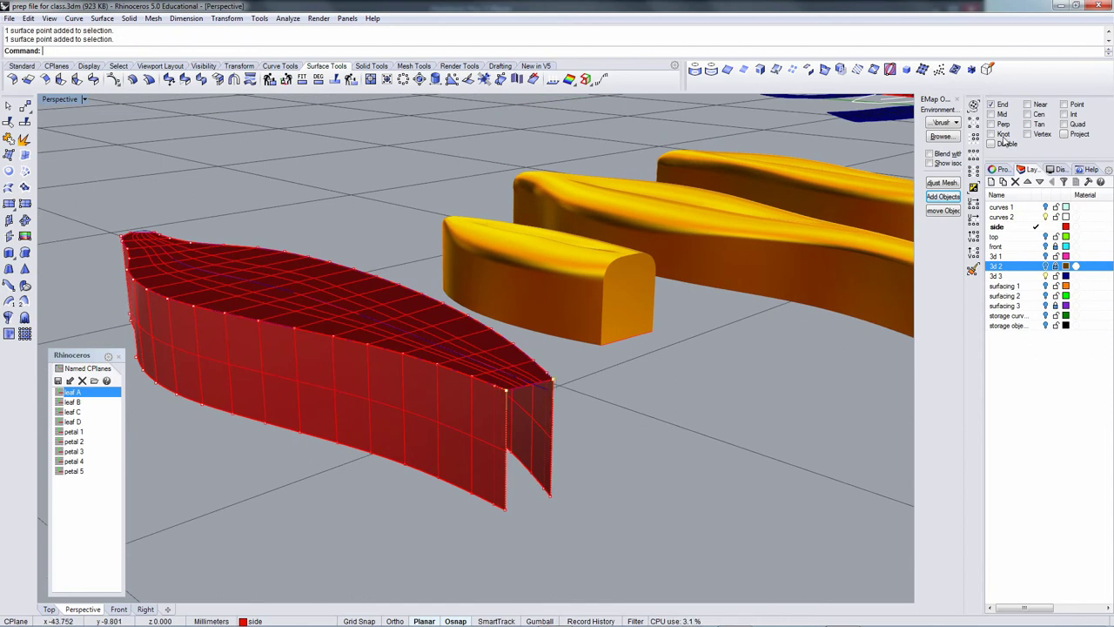
pyautogui.click(974, 155)
pyautogui.moveTo(569, 346); pyautogui.dragTo(581, 368, button='right')
# Move the side walls' upper rows of points straight down, below the leaf surface's edges.
pyautogui.press('F5')
pyautogui.write('M')
pyautogui.press('Return')
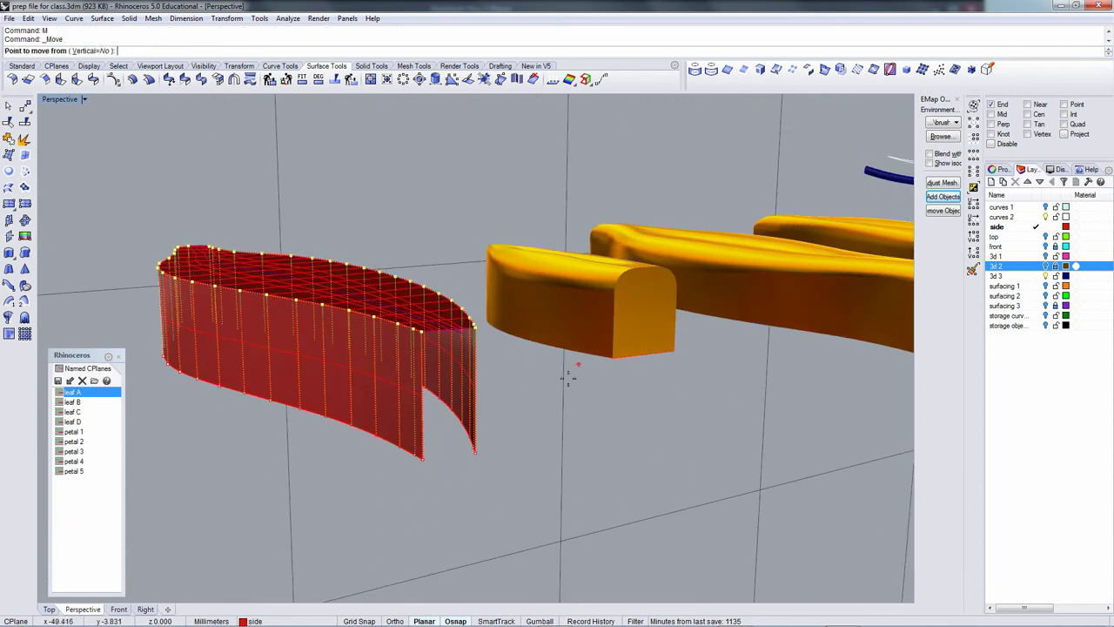
pyautogui.moveTo(229, 450); pyautogui.dragTo(391, 320, button='right')
pyautogui.click(268, 365)
pyautogui.click(268, 398)
pyautogui.press('Return')
pyautogui.click(305, 427)
pyautogui.click(305, 435)
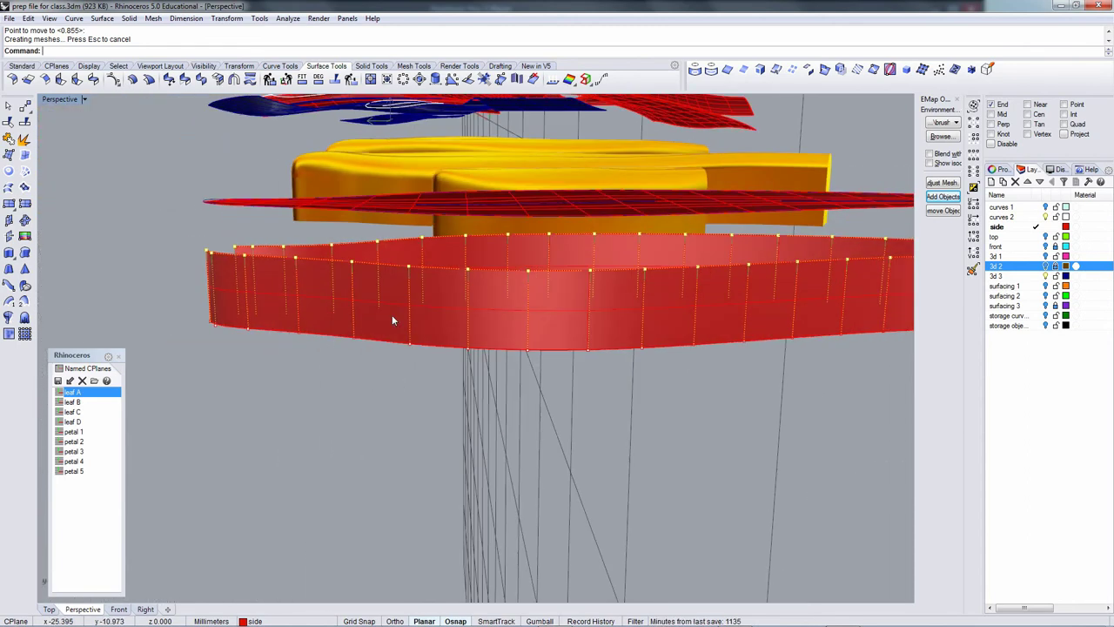
# Raise the upper control points at one end of both side walls by about 0.7 mm, and fine-tune their height by about 0.06 mm.
pyautogui.moveTo(165, 231); pyautogui.dragTo(374, 300)
pyautogui.moveTo(374, 300); pyautogui.dragTo(449, 330, button='right')
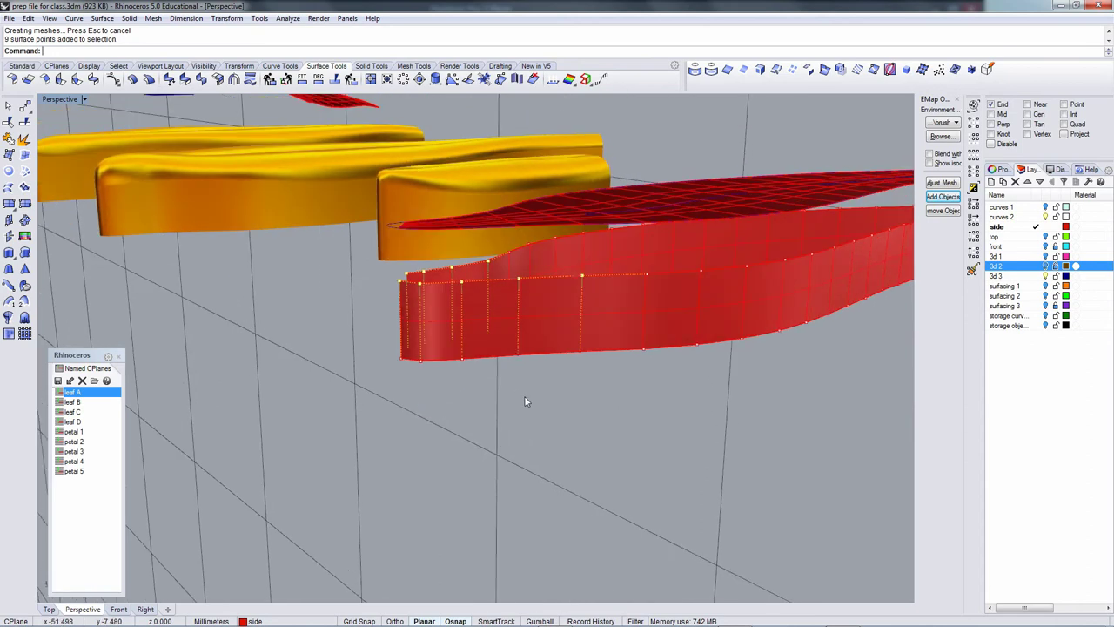
pyautogui.write('M')
pyautogui.press('Return')
pyautogui.moveTo(530, 403); pyautogui.dragTo(626, 403, button='right')
pyautogui.click(626, 429)
pyautogui.click(630, 410)
pyautogui.write('M')
pyautogui.press('Return')
pyautogui.click(698, 391)
pyautogui.click(698, 391)
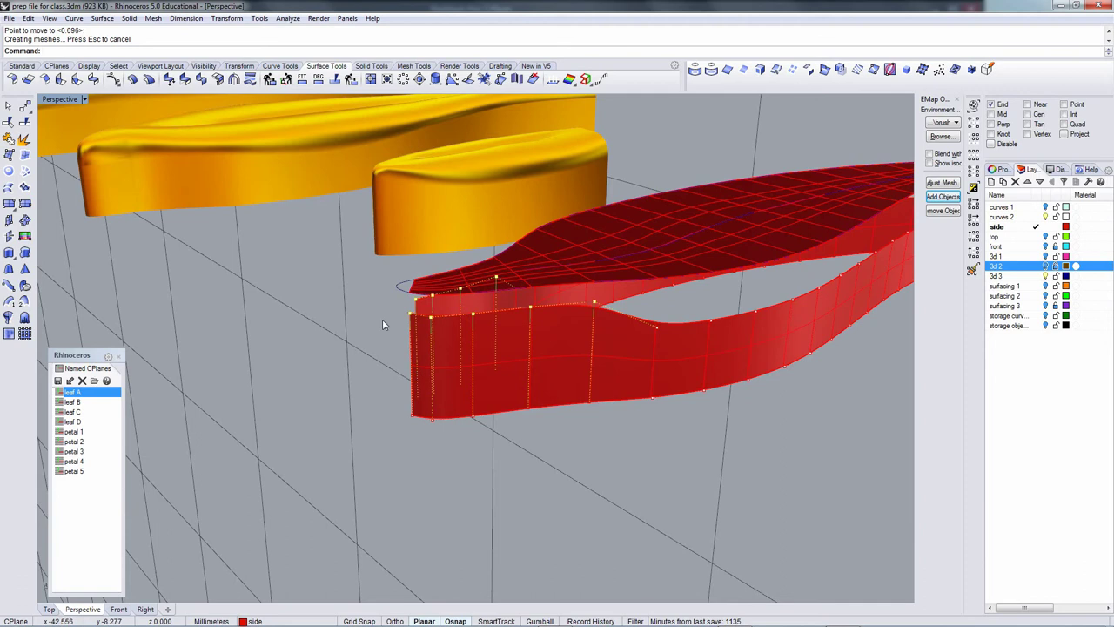
# Lower the near wall's innermost raised control point by about 0.46 mm to ease the step in its upper edge.
pyautogui.moveTo(647, 451); pyautogui.dragTo(437, 317, button='right')
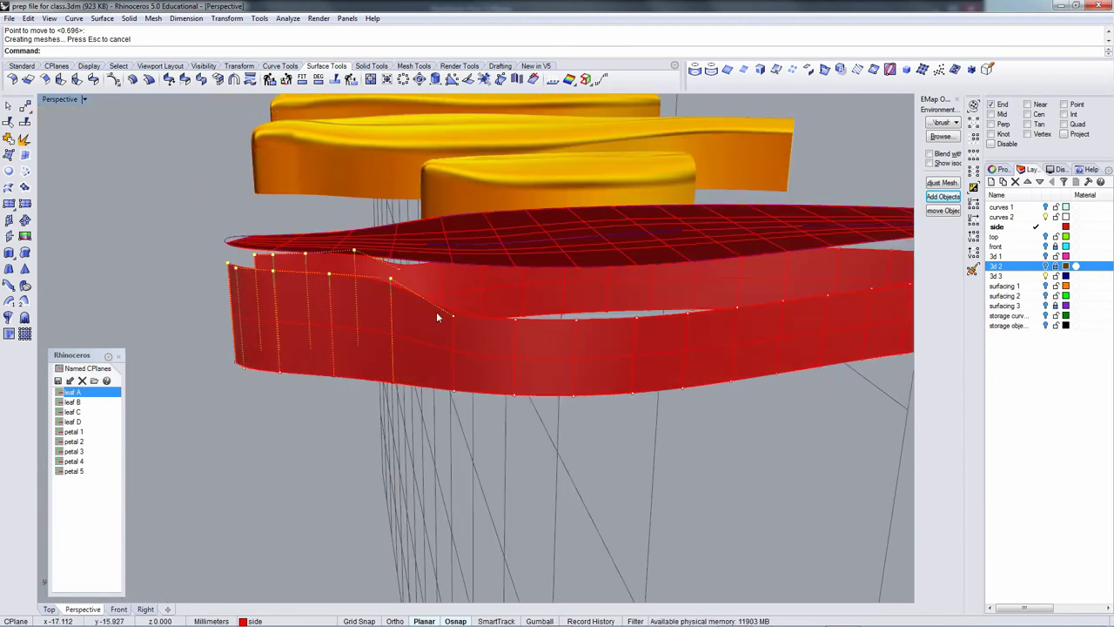
pyautogui.click(390, 279)
pyautogui.moveTo(443, 405); pyautogui.dragTo(479, 400, button='right')
pyautogui.write('m')
pyautogui.press('Return')
pyautogui.click(647, 443)
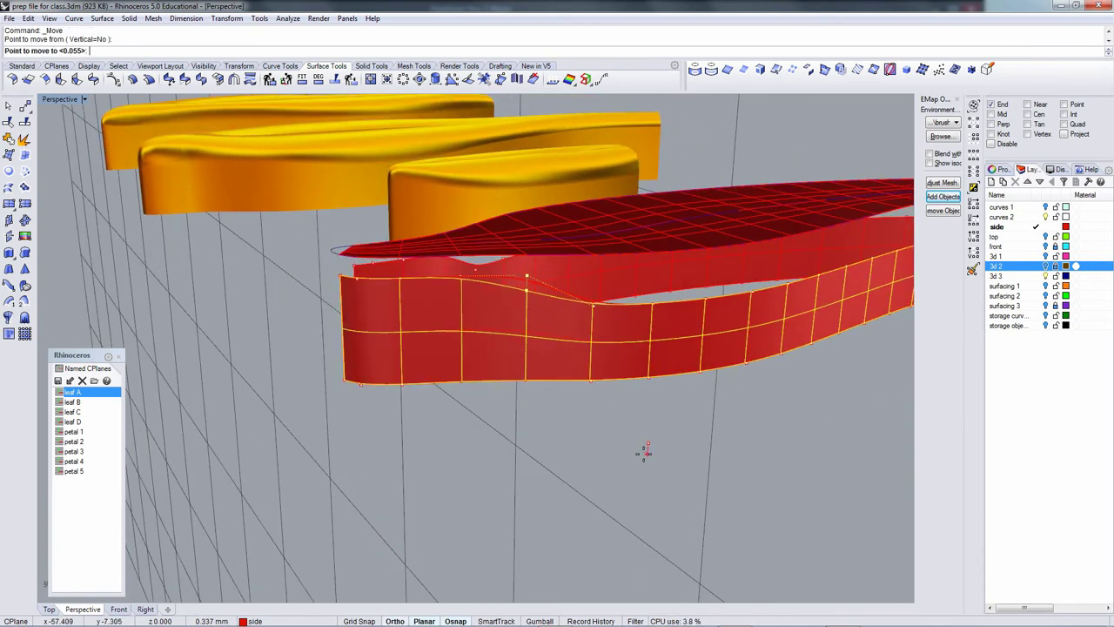
pyautogui.click(642, 456)
# Raise the far wall's upper control point at the transition by about 0.23 mm, using the world Right construction plane.
pyautogui.moveTo(642, 458); pyautogui.dragTo(437, 309, button='right')
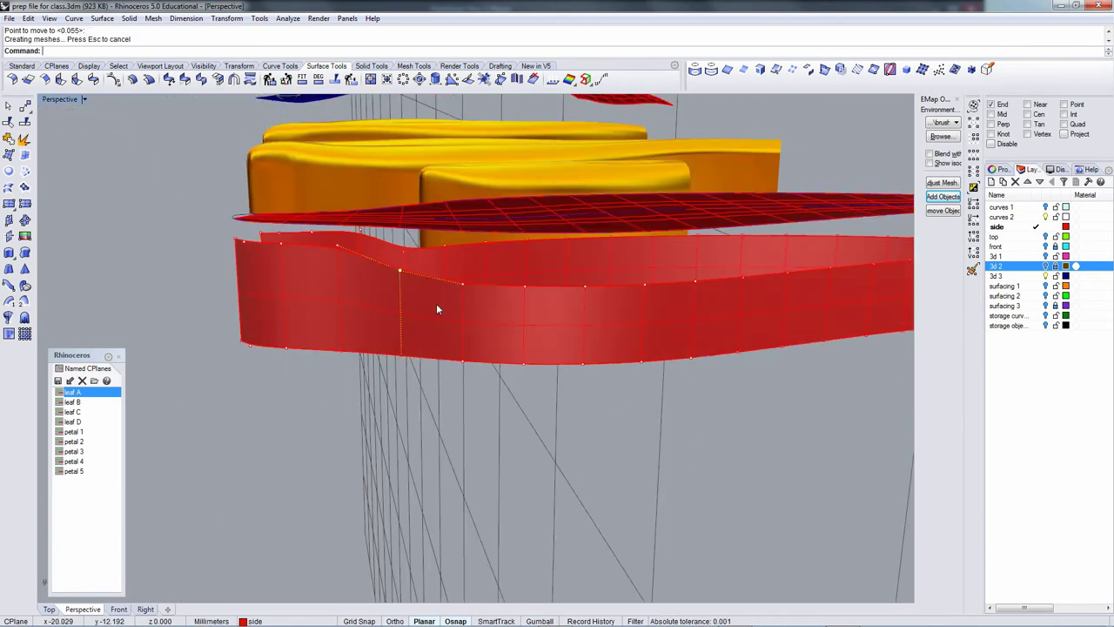
pyautogui.click(404, 253)
pyautogui.write('m')
pyautogui.press('Return')
pyautogui.click(465, 440)
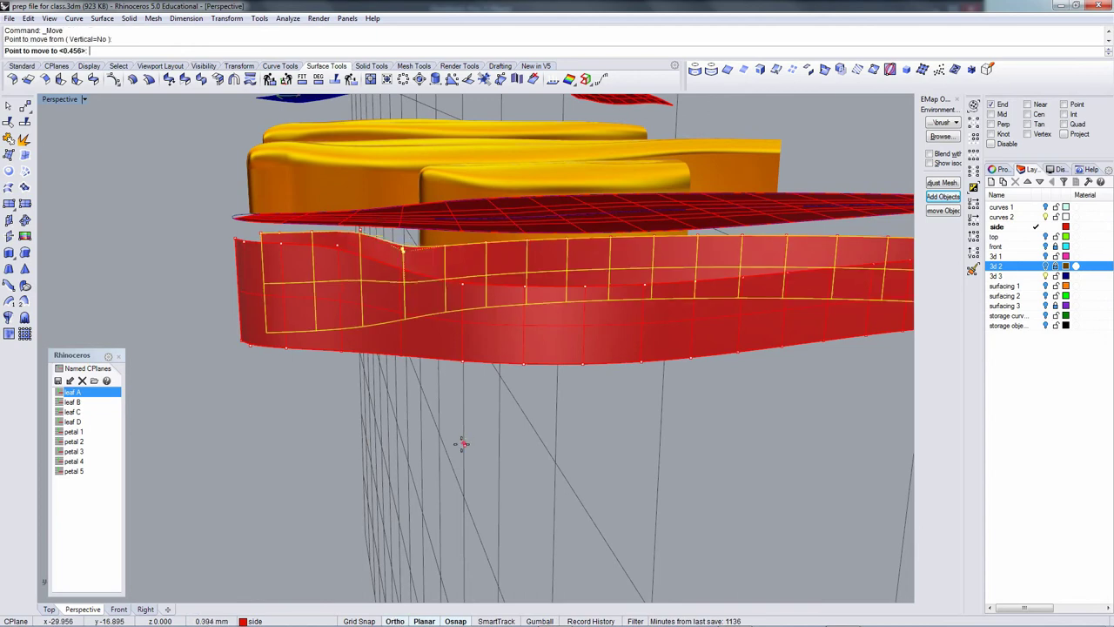
pyautogui.press('F4')
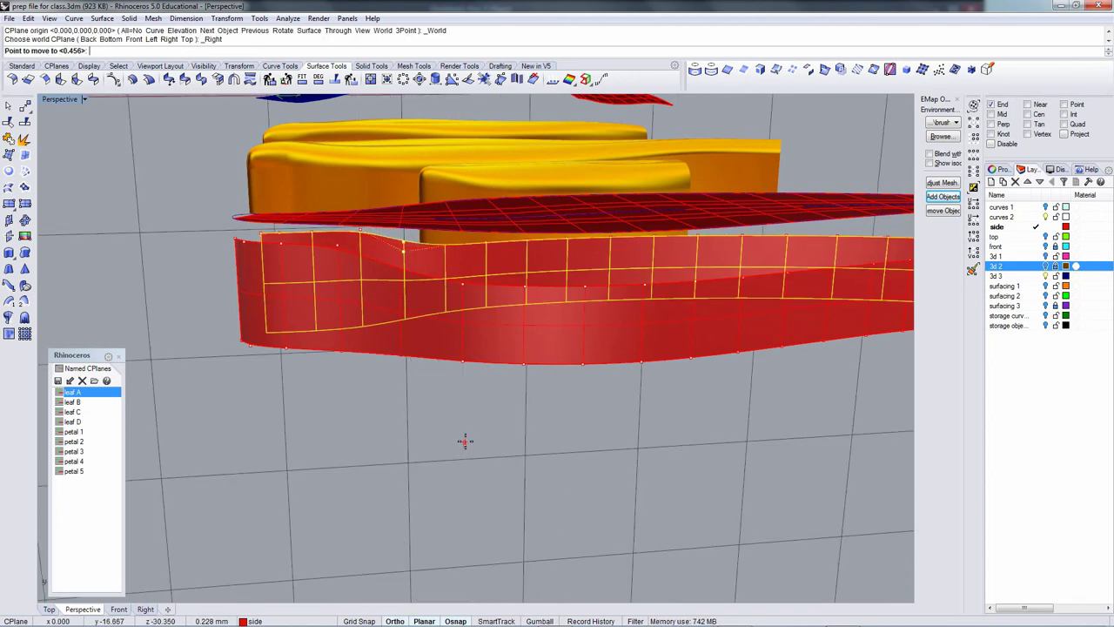
pyautogui.click(466, 441)
# Nudge the near wall's upper control point at the transition vertically by about 0.11 mm.
pyautogui.moveTo(468, 447); pyautogui.dragTo(453, 318, button='right')
pyautogui.moveTo(427, 254); pyautogui.dragTo(419, 257, button='right')
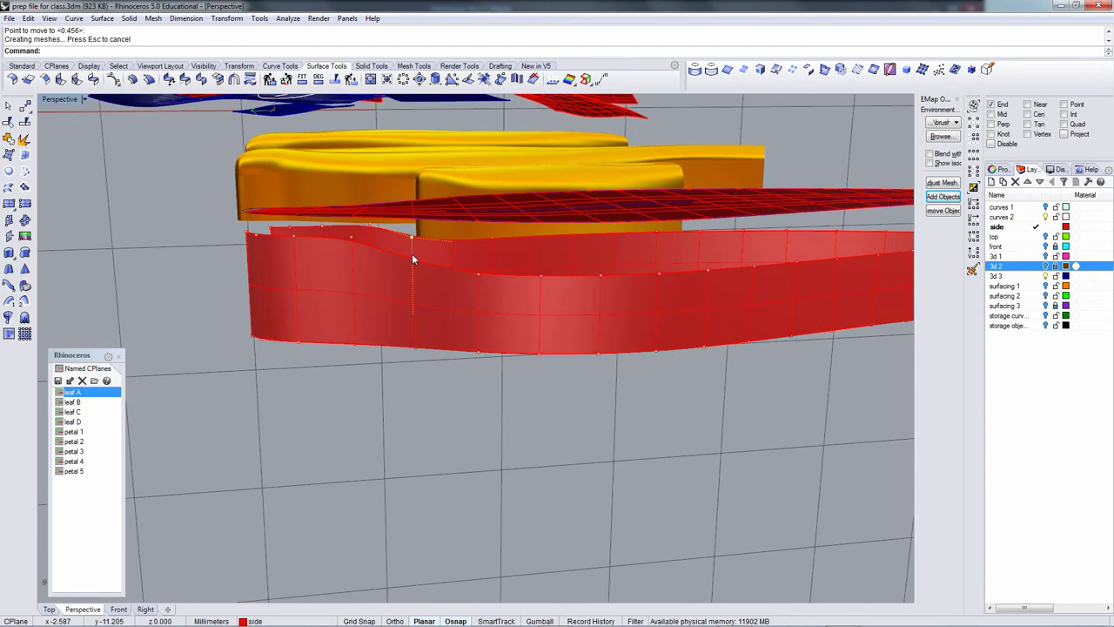
pyautogui.click(414, 258)
pyautogui.moveTo(436, 293); pyautogui.dragTo(437, 301, button='right')
pyautogui.write('m')
pyautogui.press('Return')
pyautogui.click(429, 421)
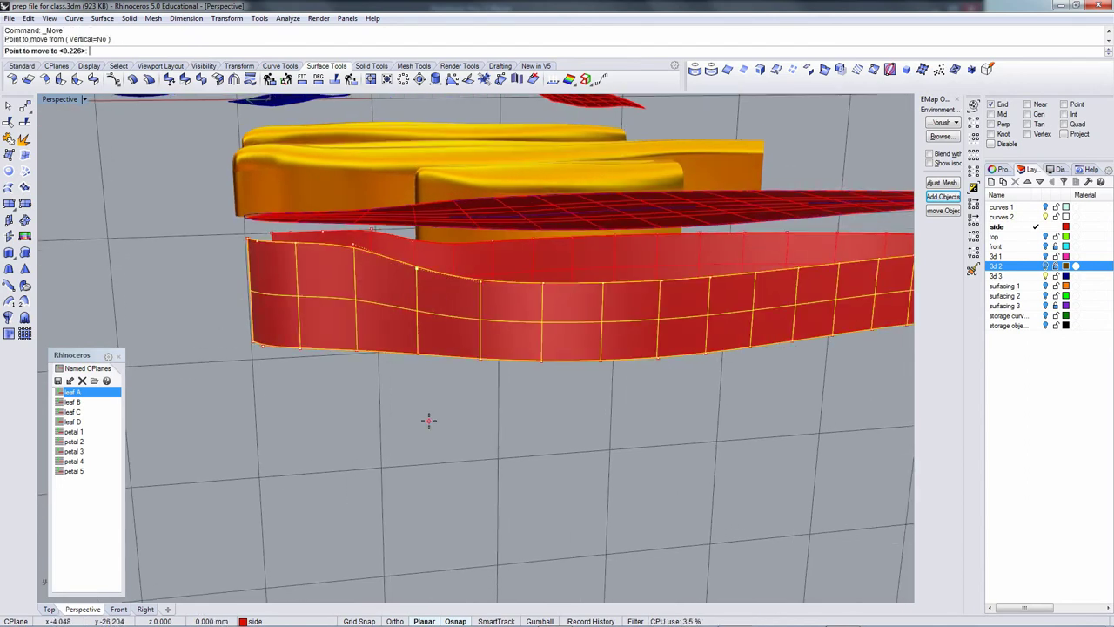
pyautogui.click(428, 421)
# Raise the next inward pair of upper control points, one on each side wall, by about 0.14 mm.
pyautogui.moveTo(430, 424); pyautogui.dragTo(437, 242, button='right')
pyautogui.click(436, 237)
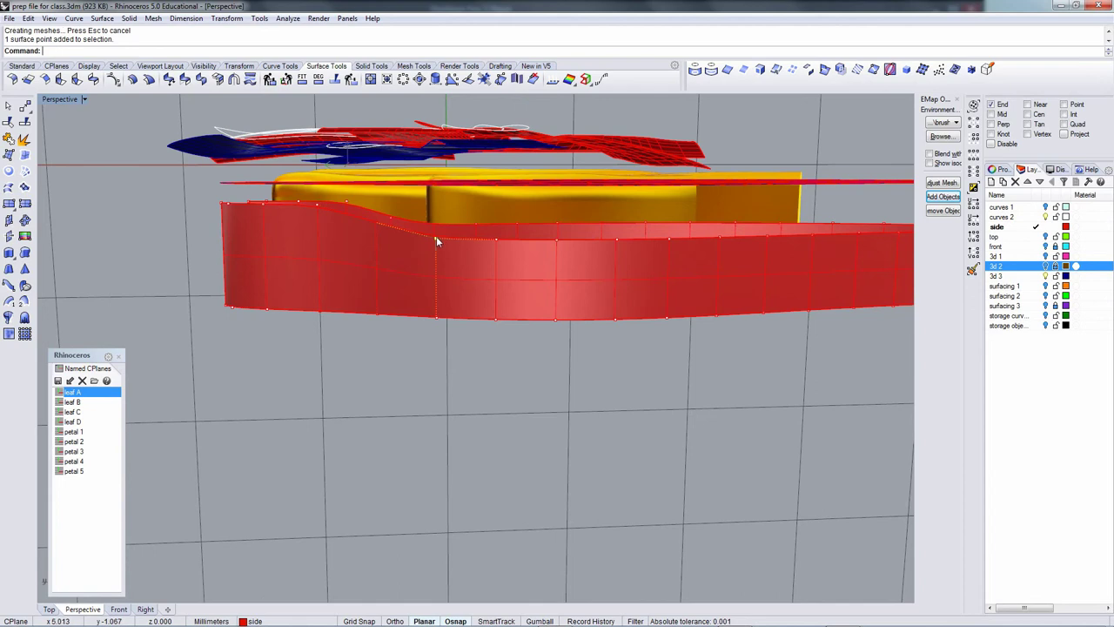
pyautogui.rightClick(435, 230)
pyautogui.click(461, 294)
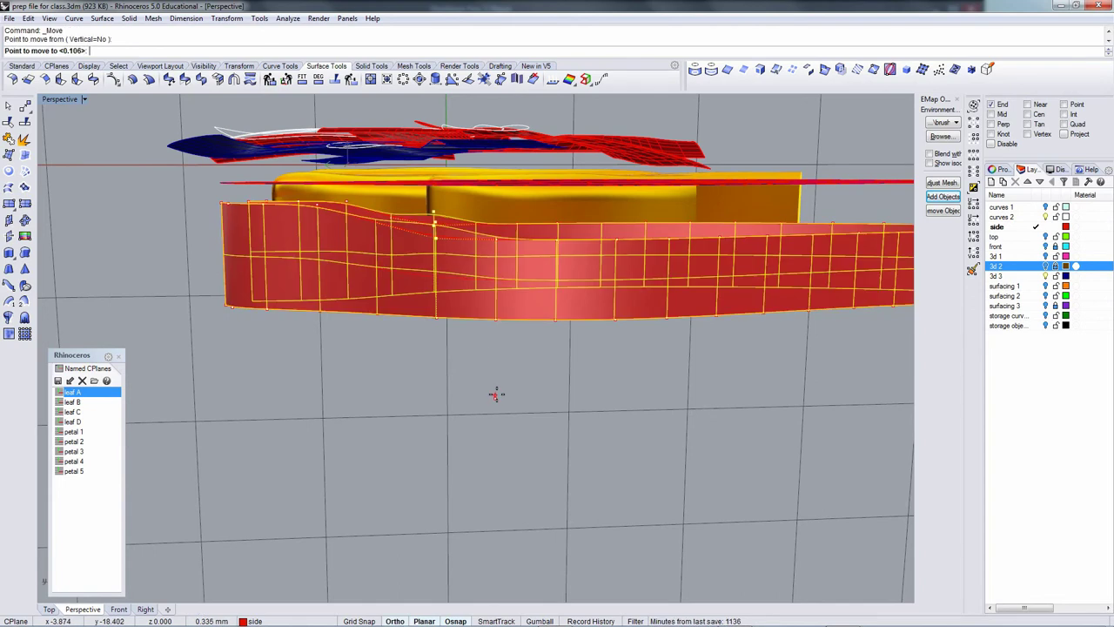
pyautogui.click(496, 396)
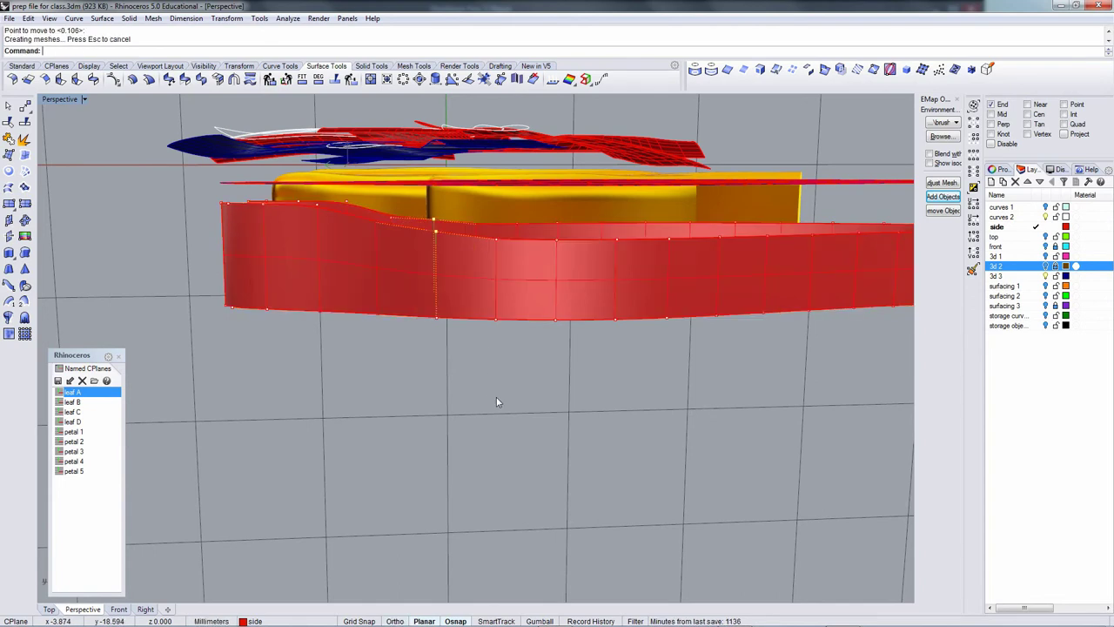
# Smooth the transition by moving the far wall's upper point about 0.14 mm up and the near wall's about 0.05 mm vertically.
pyautogui.click(391, 216)
pyautogui.rightClick(397, 280)
pyautogui.click(392, 369)
pyautogui.click(393, 365)
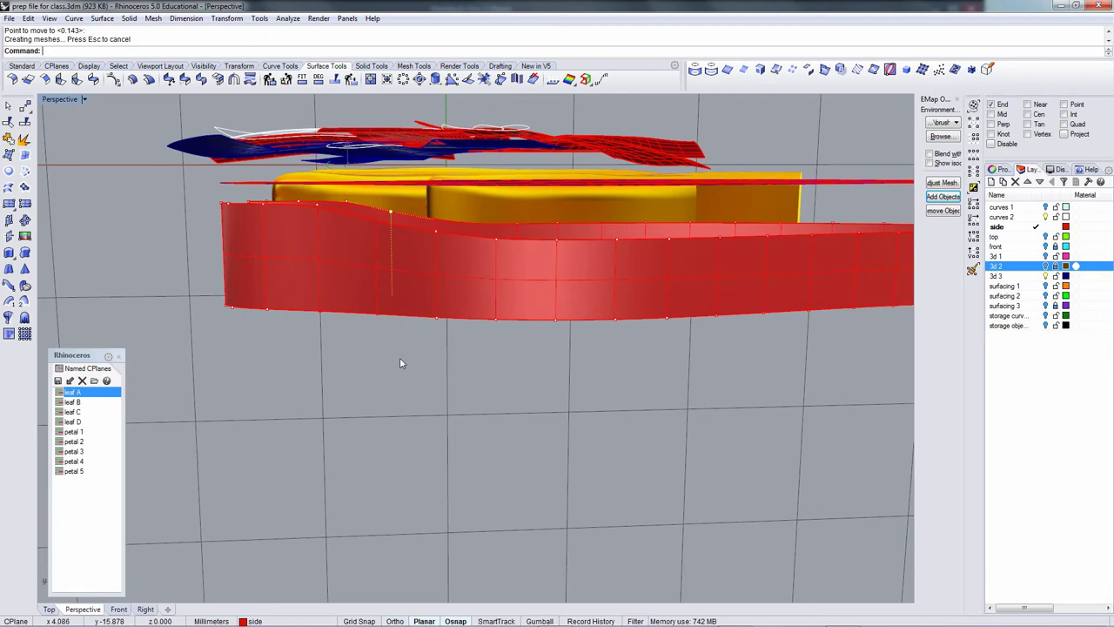
pyautogui.click(375, 221)
pyautogui.moveTo(430, 362); pyautogui.dragTo(453, 387, button='right')
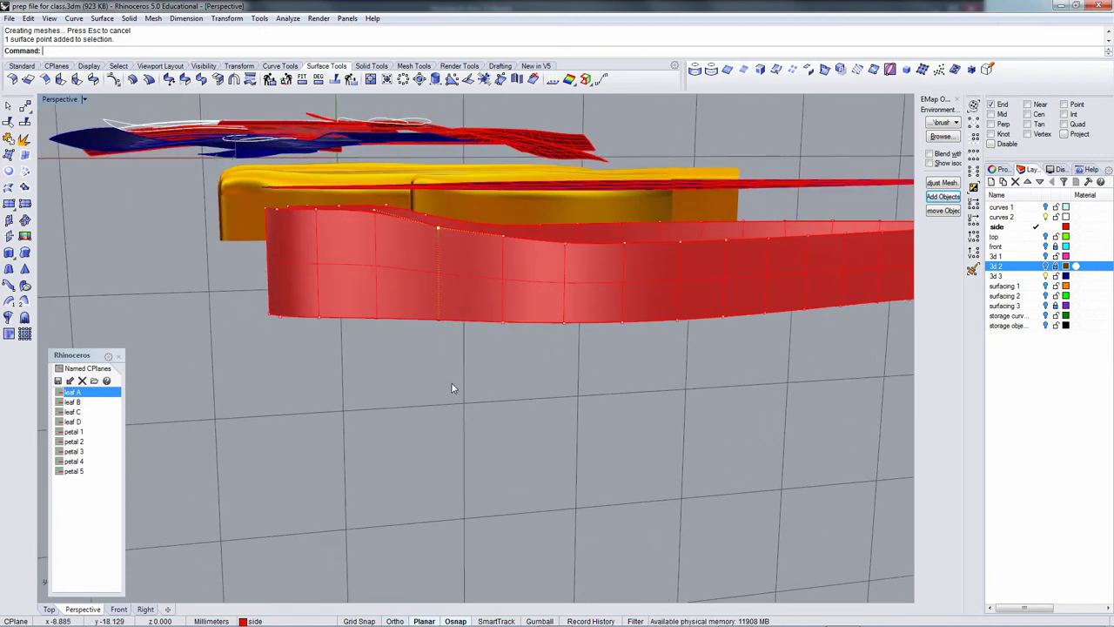
pyautogui.rightClick(453, 387)
pyautogui.click(455, 391)
pyautogui.press('shift')
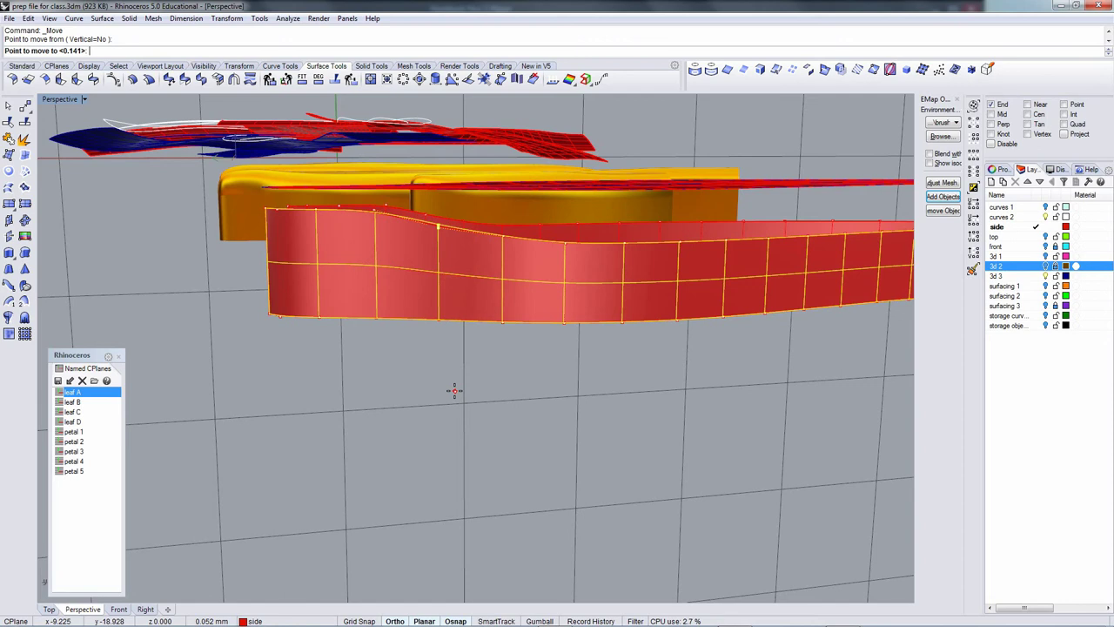
pyautogui.click(455, 391)
# Adjust the height of the far wall's next upper control point toward the end by about 0.15 mm.
pyautogui.moveTo(457, 394); pyautogui.dragTo(456, 397, button='right')
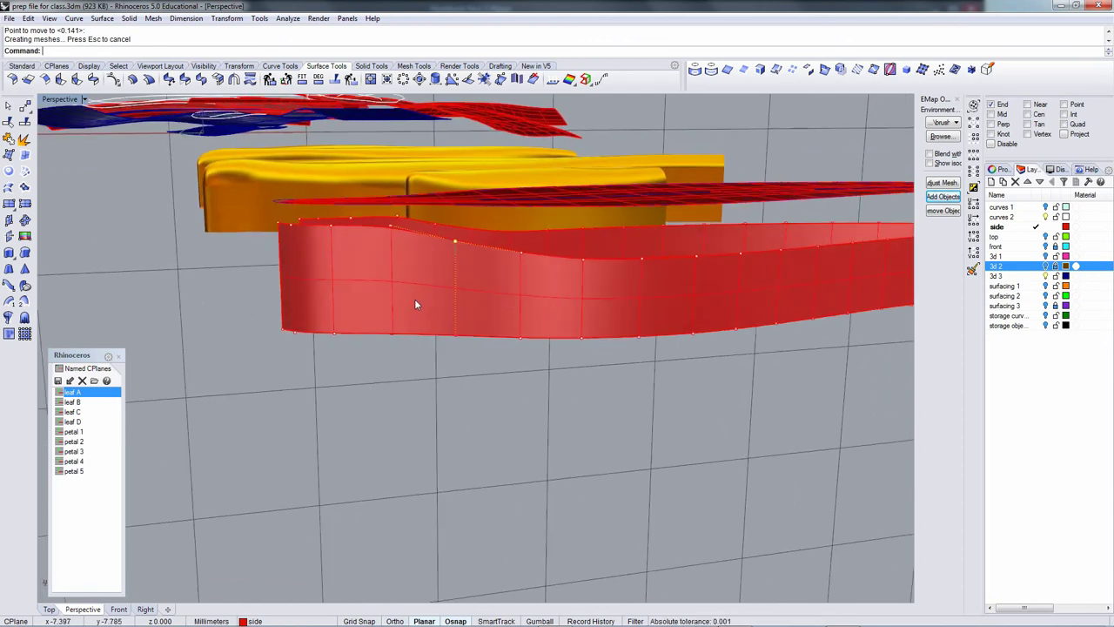
pyautogui.click(414, 304)
pyautogui.moveTo(430, 281); pyautogui.dragTo(442, 346, button='right')
pyautogui.write('m')
pyautogui.press('Return')
pyautogui.click(430, 359)
pyautogui.press('shift')
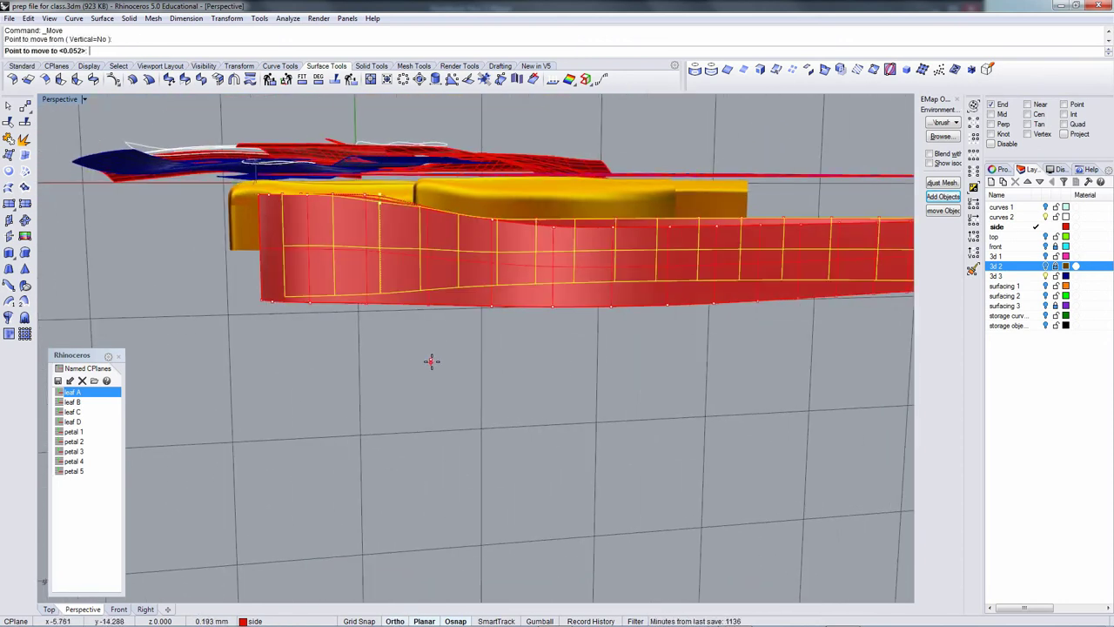
pyautogui.click(431, 359)
# Raise the upper control points at the opposite end of both side walls by about 0.45 mm, and fine-tune their height by 0.1 mm.
pyautogui.moveTo(450, 368); pyautogui.dragTo(515, 365, button='right')
pyautogui.moveTo(352, 370); pyautogui.dragTo(542, 259, button='right')
pyautogui.moveTo(527, 253); pyautogui.dragTo(664, 283)
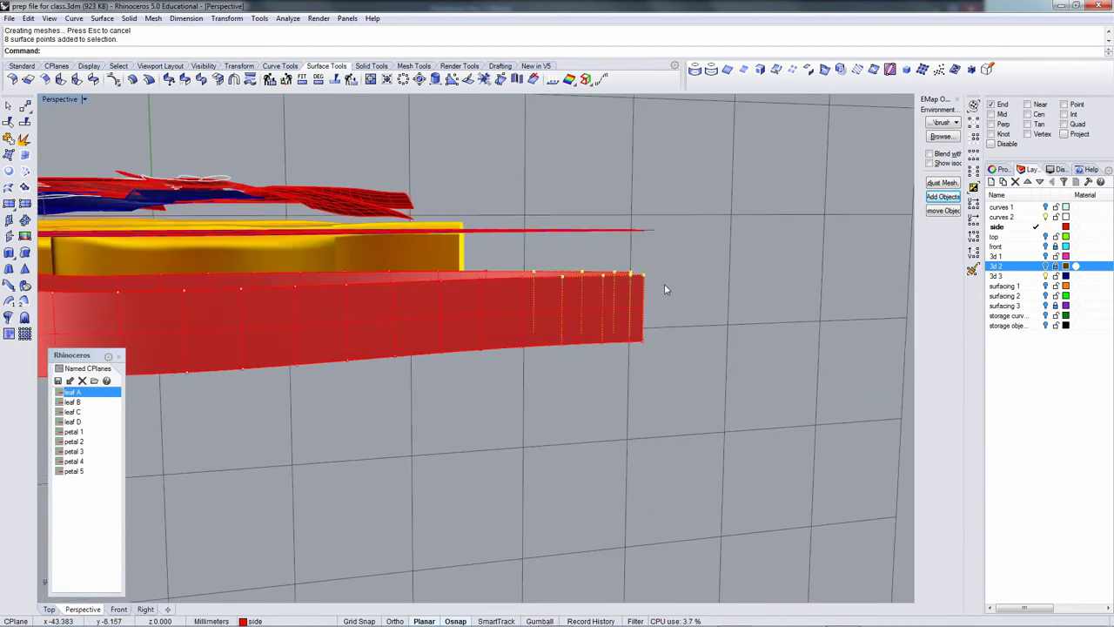
pyautogui.moveTo(664, 284); pyautogui.dragTo(633, 337, button='right')
pyautogui.rightClick(634, 337)
pyautogui.click(627, 361)
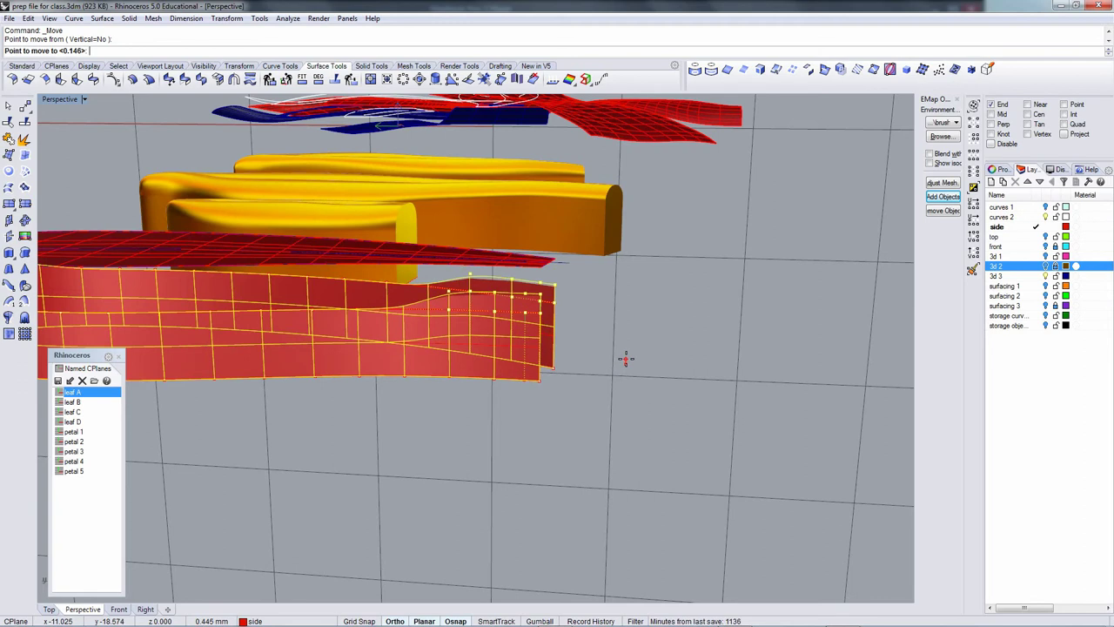
pyautogui.click(624, 358)
pyautogui.moveTo(620, 358); pyautogui.dragTo(507, 345, button='right')
pyautogui.press('m')
pyautogui.press('Return')
pyautogui.click(630, 363)
pyautogui.click(632, 364)
# Raise the pair of upper control points just inward of that raised end, one per wall, by about 0.39 mm.
pyautogui.click(511, 316)
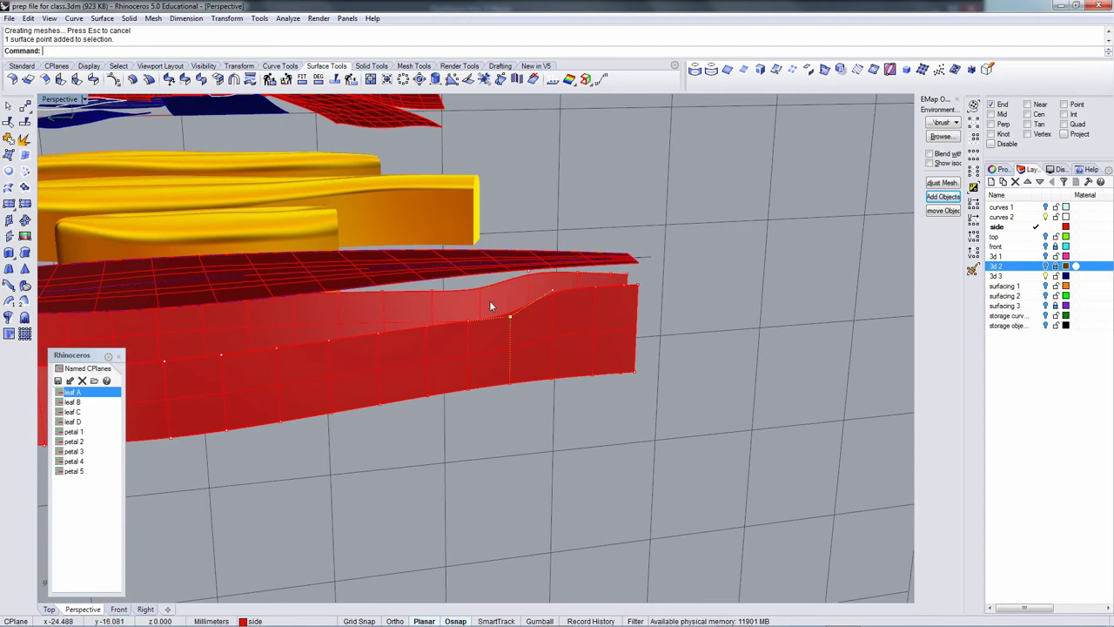
pyautogui.keyDown('shift'); pyautogui.click(480, 290); pyautogui.keyUp('shift')
pyautogui.write('m')
pyautogui.press('Return')
pyautogui.click(530, 432)
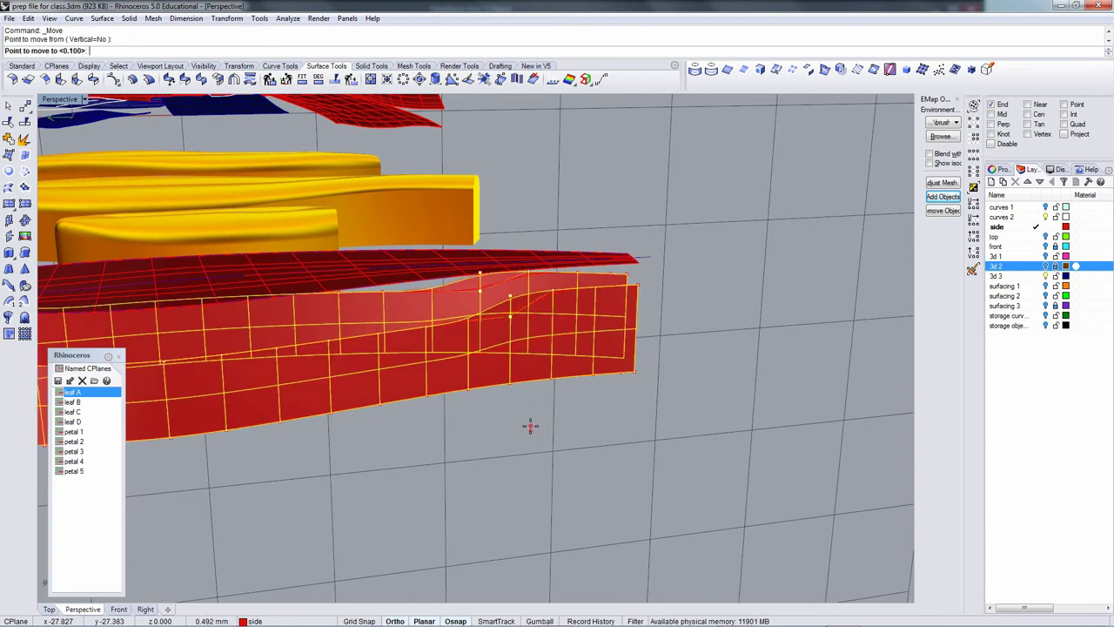
pyautogui.keyDown('shift'); pyautogui.click(531, 430); pyautogui.keyUp('shift')
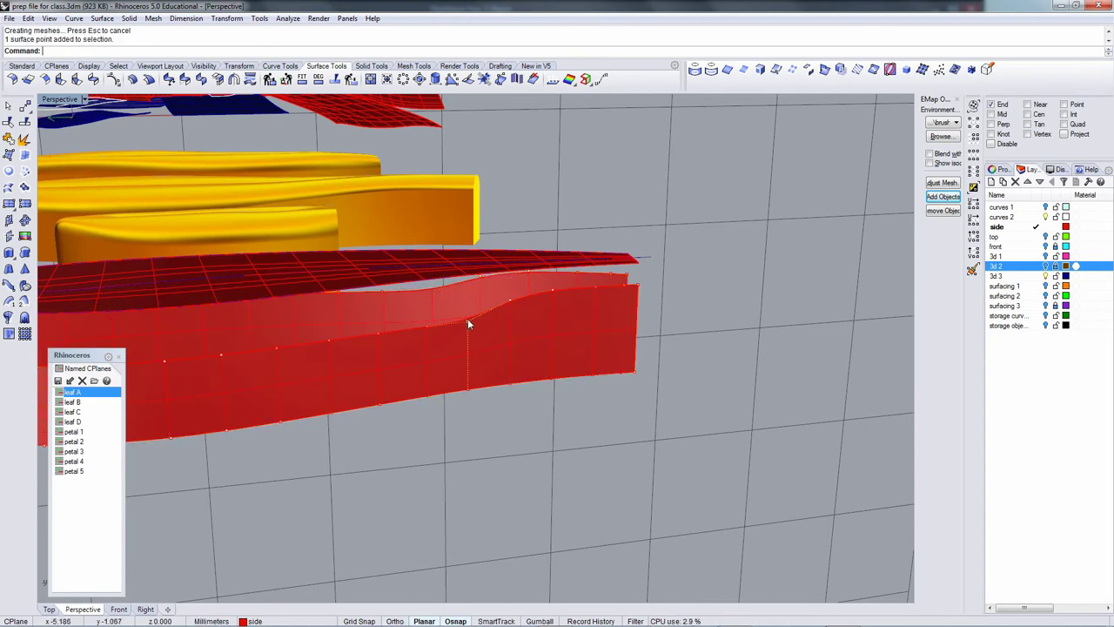
# Raise the next two inward pairs of upper control points on the side walls by about 0.27 mm and 0.21 mm.
pyautogui.click(436, 289)
pyautogui.write('M')
pyautogui.press('Return')
pyautogui.click(523, 424)
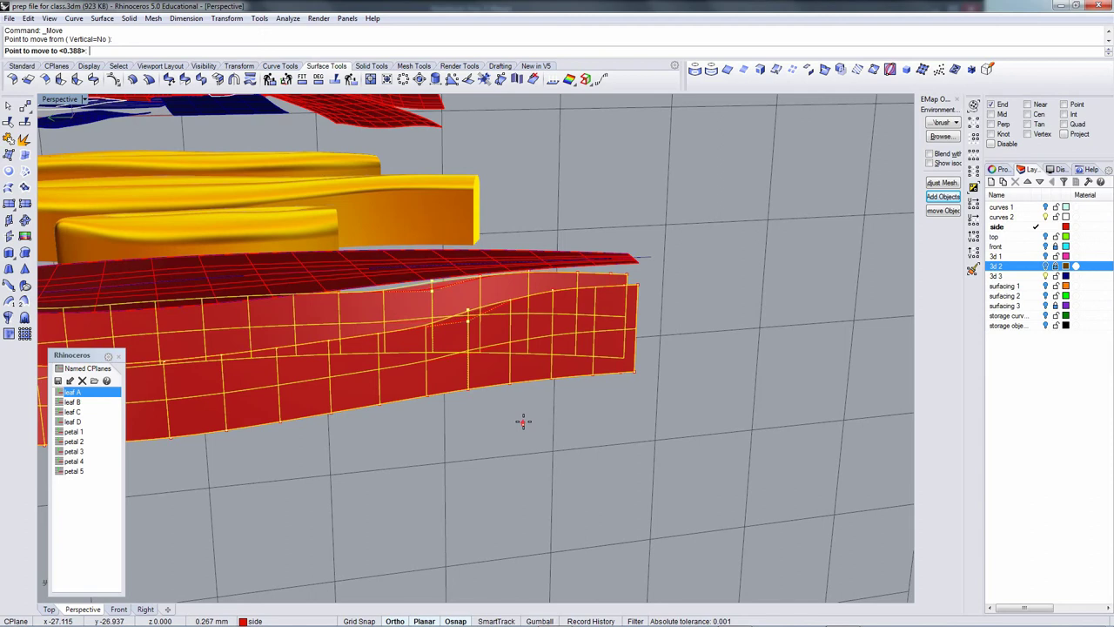
pyautogui.keyDown('shift'); pyautogui.click(523, 423); pyautogui.keyUp('shift')
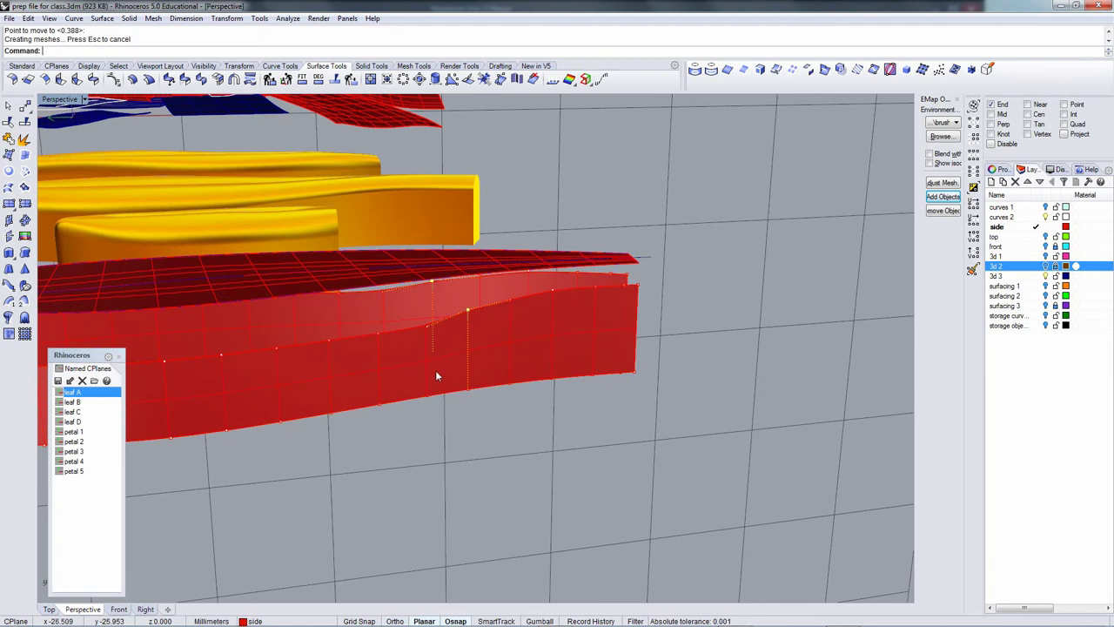
pyautogui.click(384, 290)
pyautogui.press('Return')
pyautogui.click(485, 427)
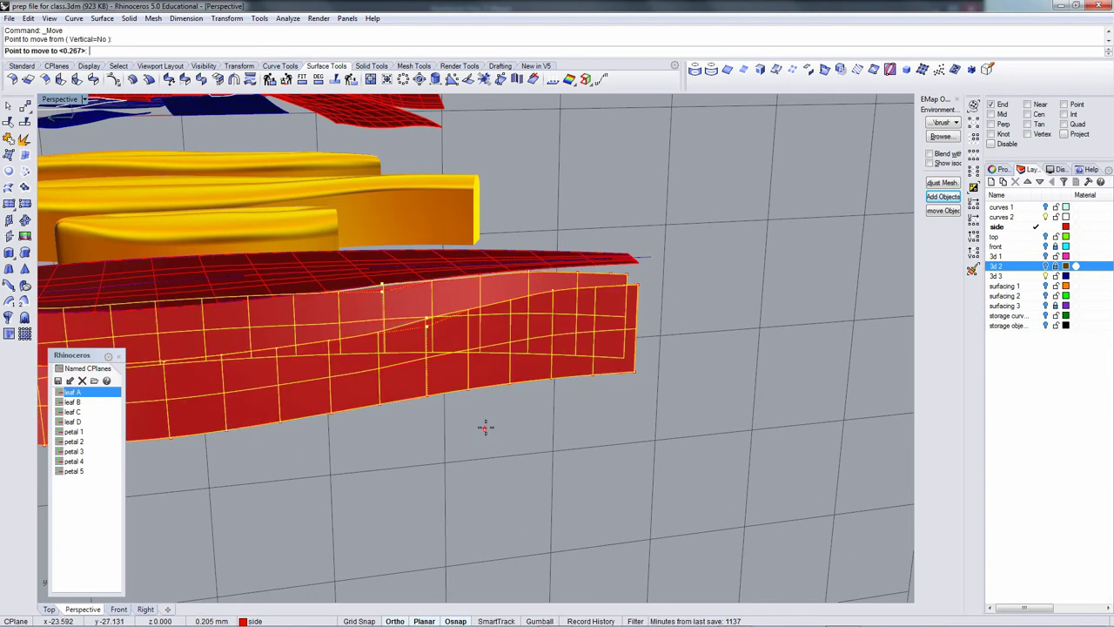
pyautogui.keyDown('shift'); pyautogui.click(485, 428); pyautogui.keyUp('shift')
# Raise the following inward pair of upper control points on both side walls by about 0.05 mm.
pyautogui.moveTo(395, 353); pyautogui.dragTo(392, 321, button='right')
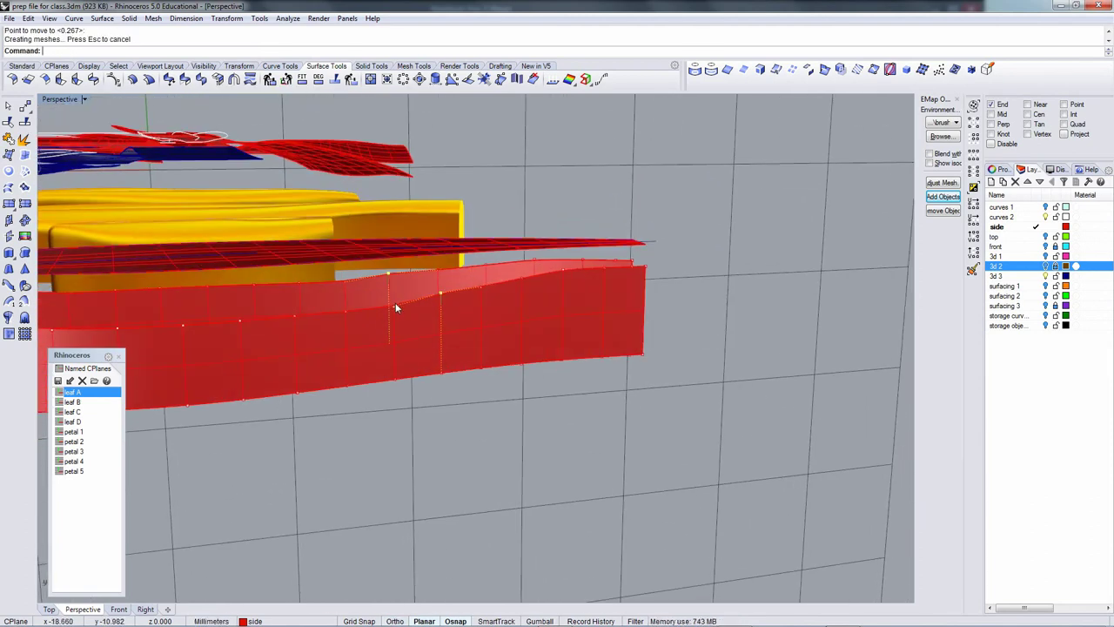
pyautogui.click(394, 304)
pyautogui.keyDown('shift'); pyautogui.click(344, 281); pyautogui.keyUp('shift')
pyautogui.rightClick(431, 423)
pyautogui.click(433, 426)
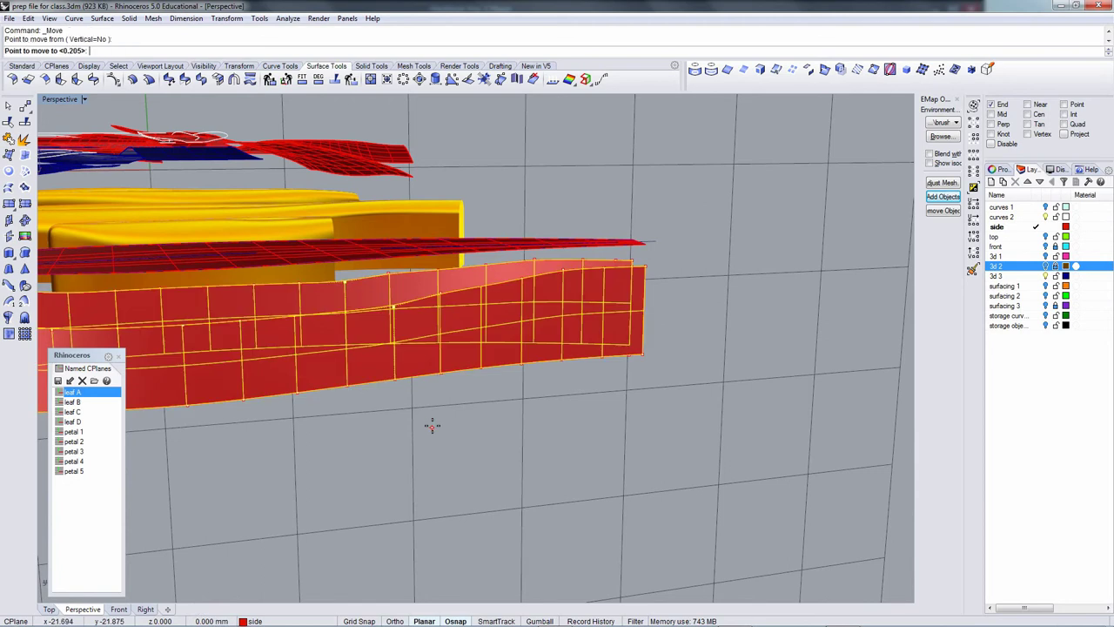
pyautogui.press('shift')
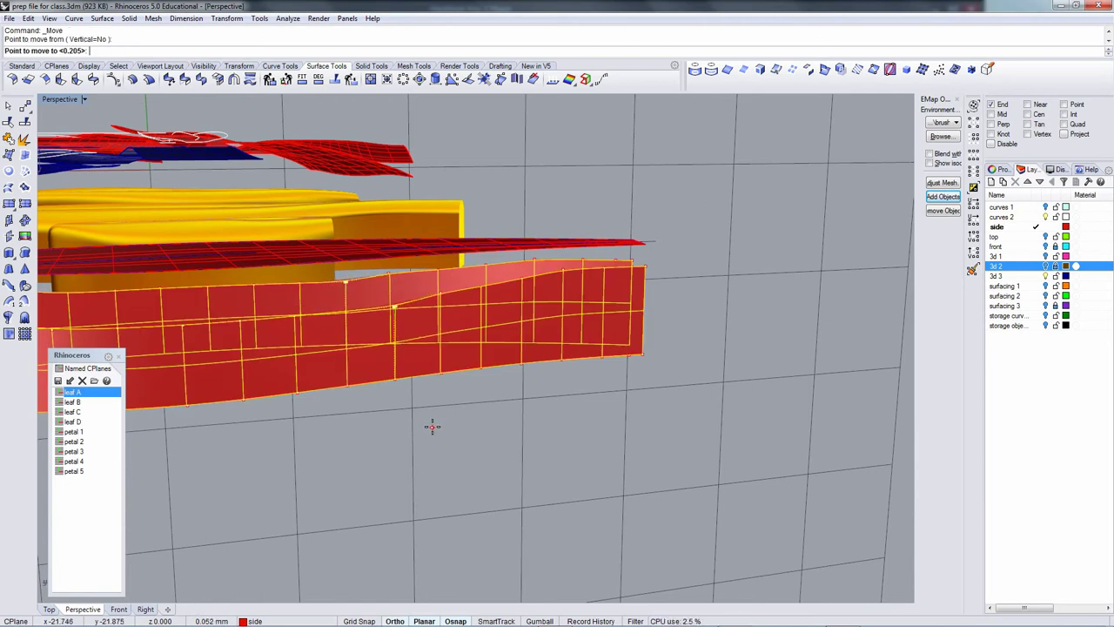
pyautogui.click(432, 425)
# Match the leaf surface's near long edge to the upper edge of the side wall below it with Match Surface.
pyautogui.moveTo(447, 415); pyautogui.dragTo(151, 165, button='right')
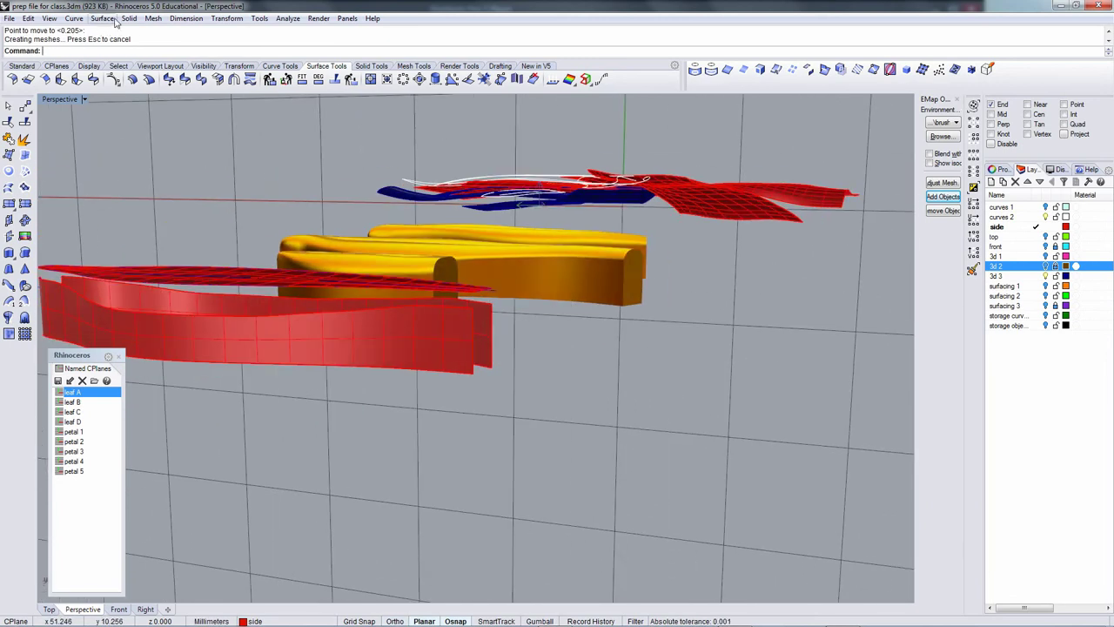
pyautogui.click(102, 18)
pyautogui.moveTo(162, 386)
pyautogui.click(295, 386)
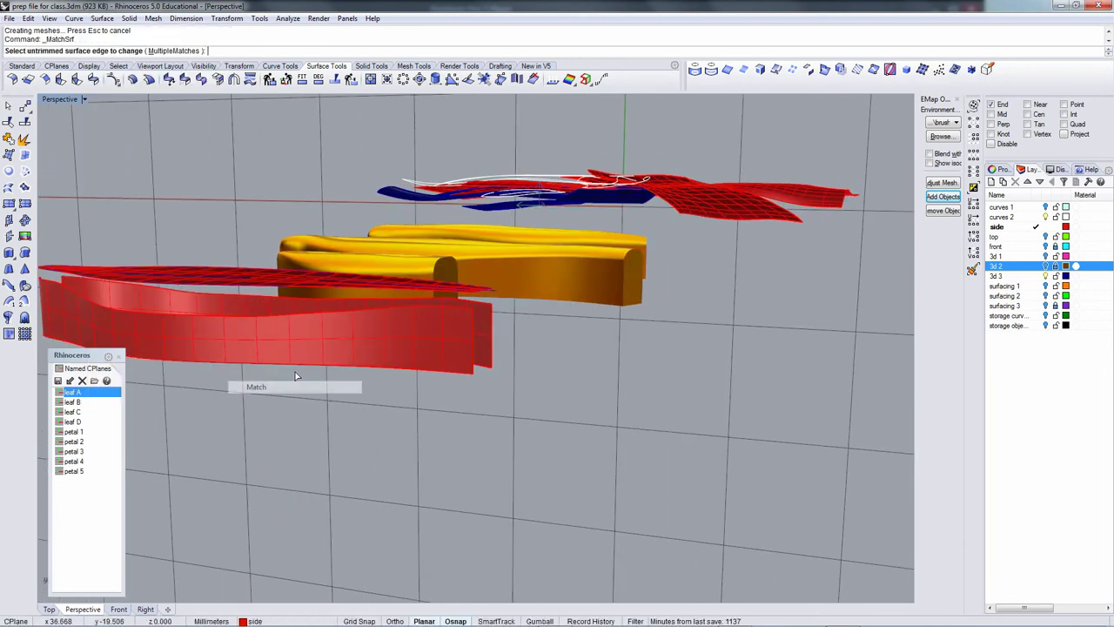
pyautogui.click(281, 290)
pyautogui.click(278, 318)
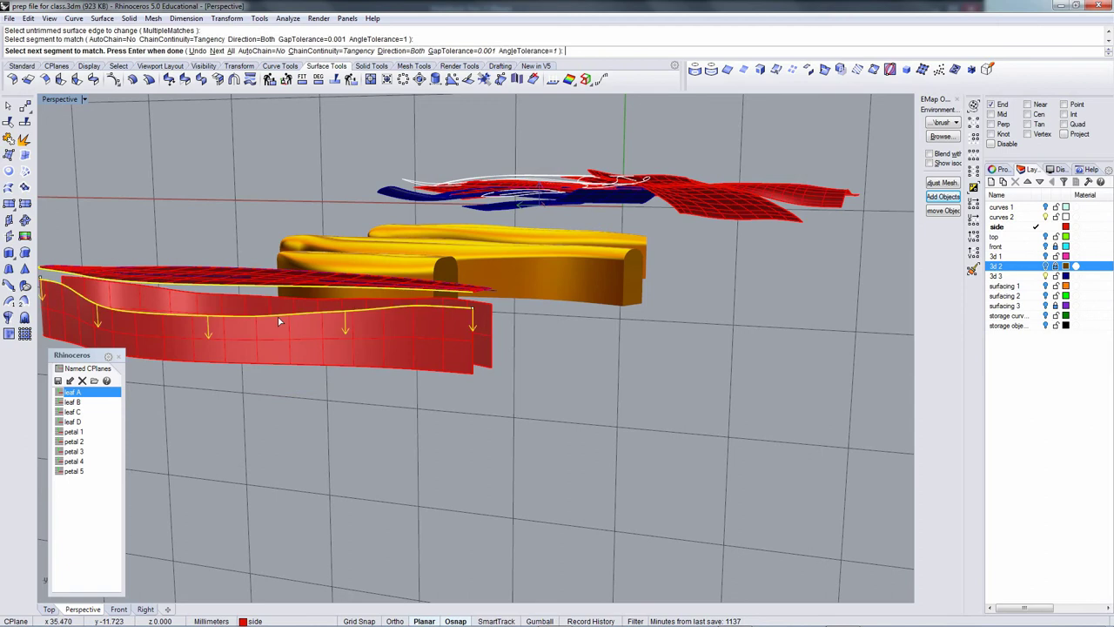
pyautogui.press('Return')
pyautogui.press('Return')
# Match the leaf surface's other long edge to the opposite side wall's upper edge with tangency continuity, preserving tangency at the other end.
pyautogui.moveTo(515, 361); pyautogui.dragTo(376, 378, button='right')
pyautogui.press('Return')
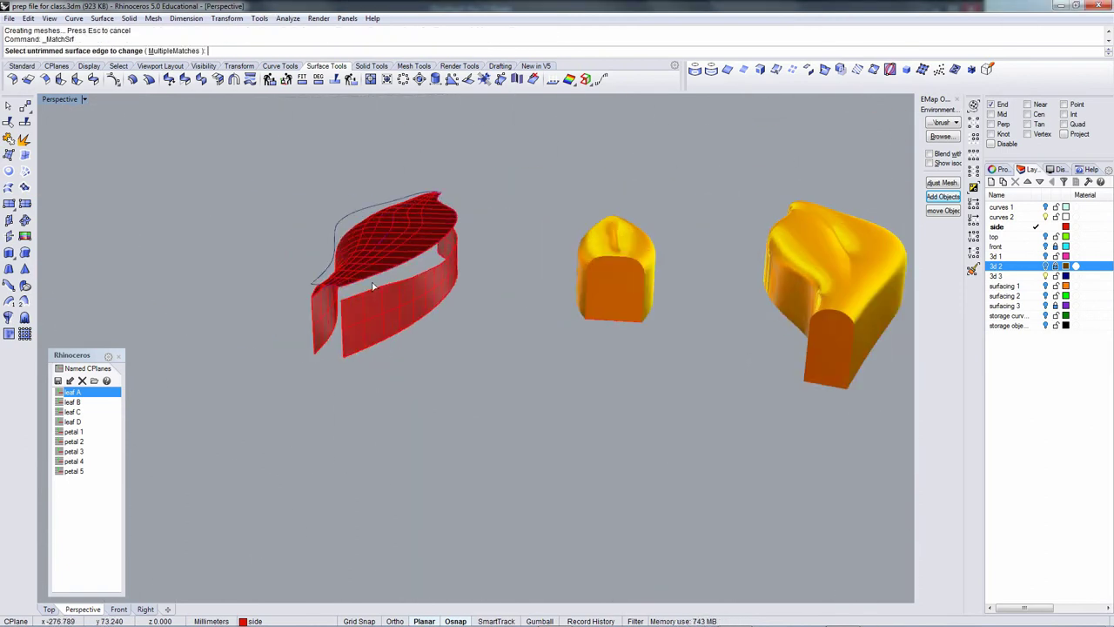
pyautogui.click(374, 284)
pyautogui.click(369, 298)
pyautogui.press('Return')
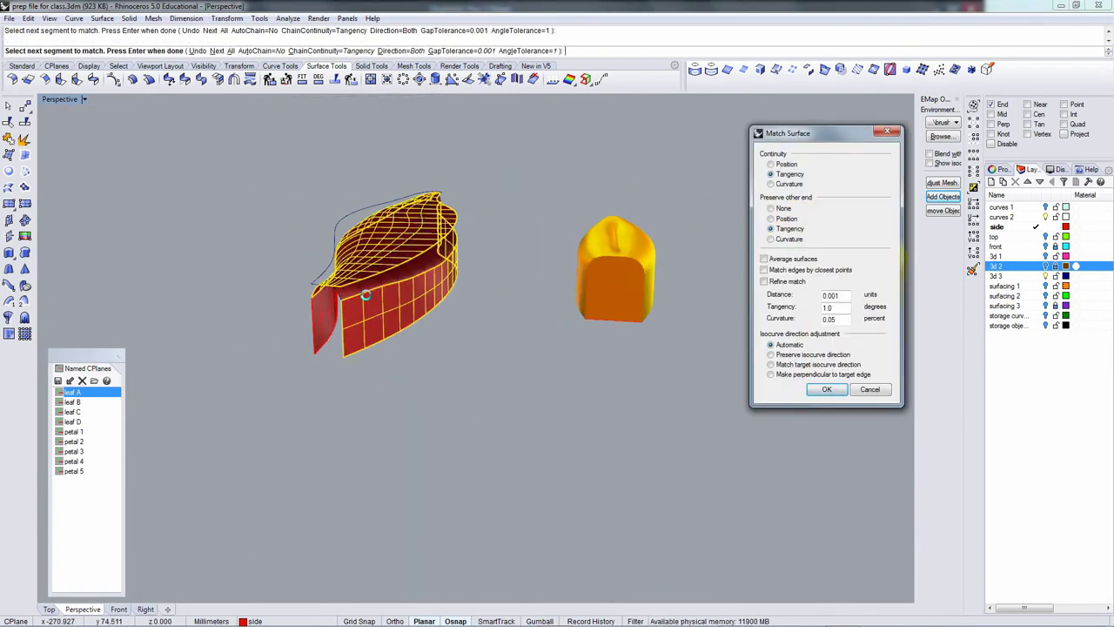
pyautogui.press('Return')
# Select the matched leaf surface and turn on its control points.
pyautogui.moveTo(366, 297); pyautogui.dragTo(422, 334, button='right')
pyautogui.scroll(5, 358, 311)
pyautogui.click(346, 336)
pyautogui.click(359, 322)
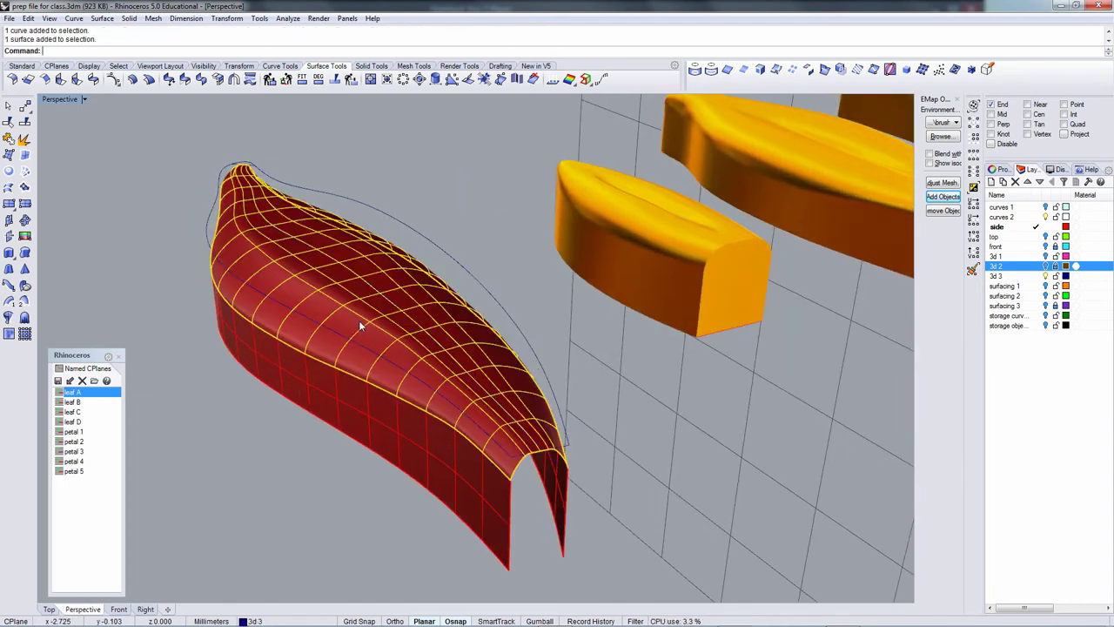
pyautogui.press('F10')
pyautogui.click(396, 389)
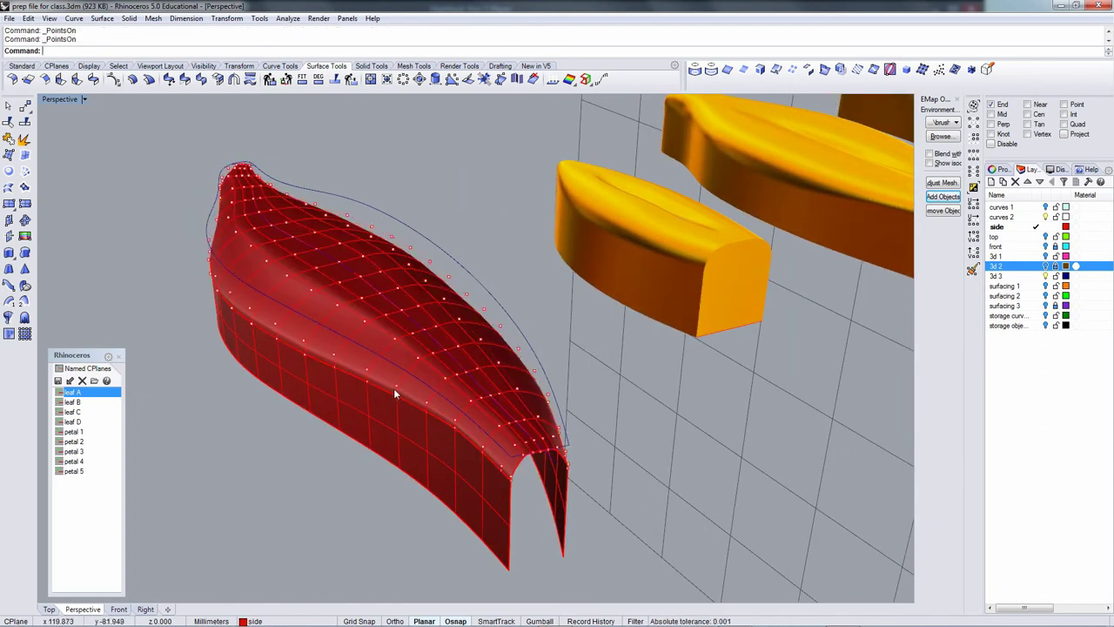
# With the construction plane set to World Front, raise the full control point rows just inside both long edges of the leaf surface about 0.32 mm.
pyautogui.moveTo(396, 389); pyautogui.dragTo(487, 383, button='right')
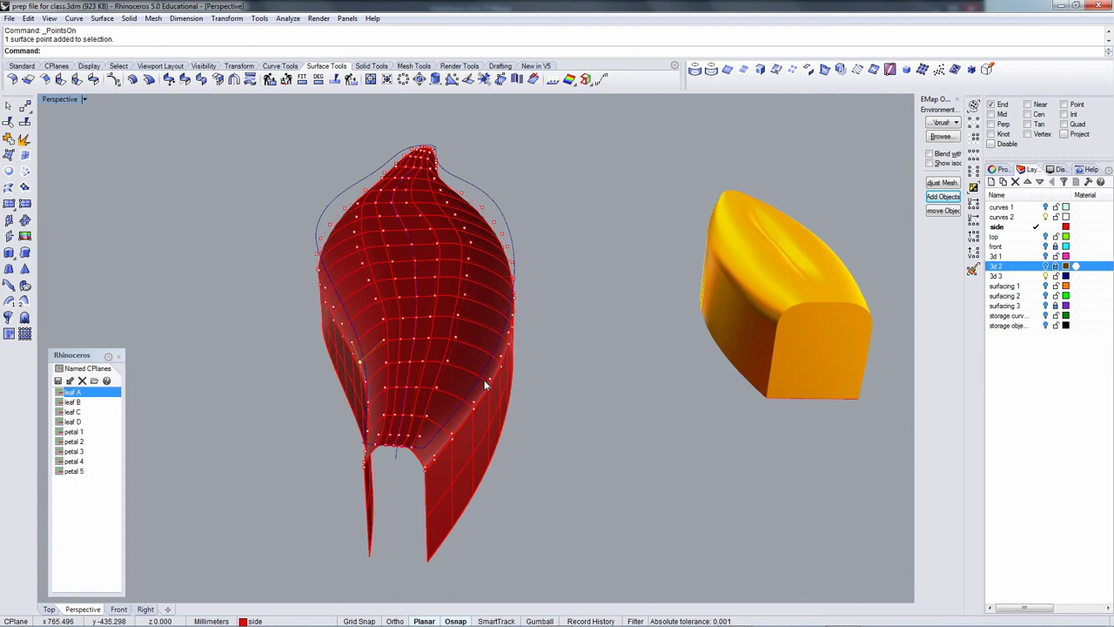
pyautogui.click(490, 380)
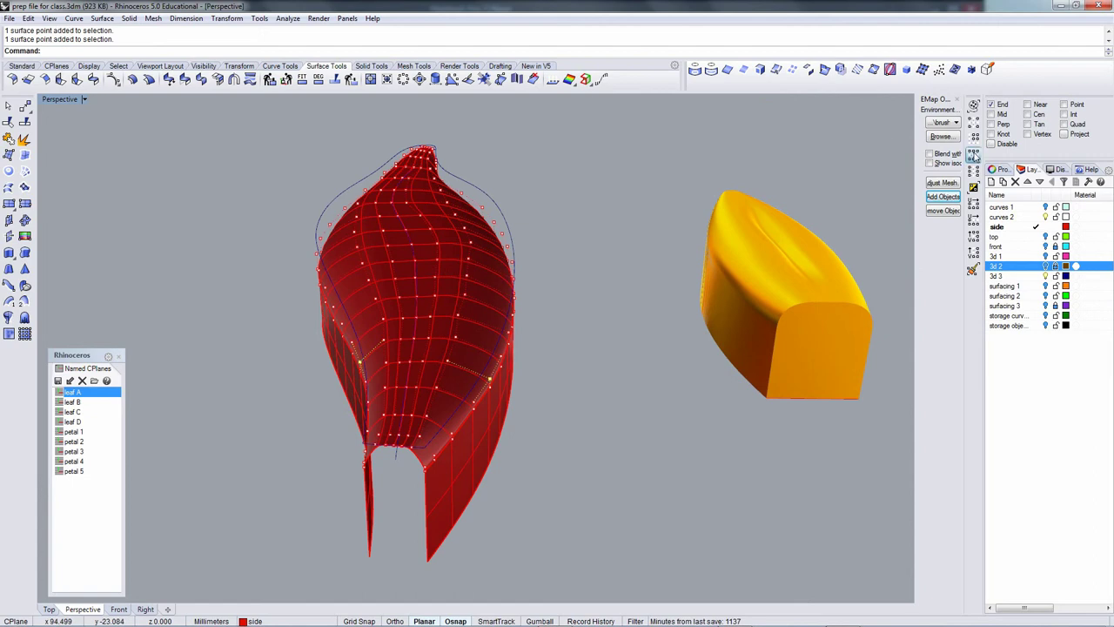
pyautogui.click(973, 155)
pyautogui.moveTo(486, 318); pyautogui.dragTo(497, 299, button='right')
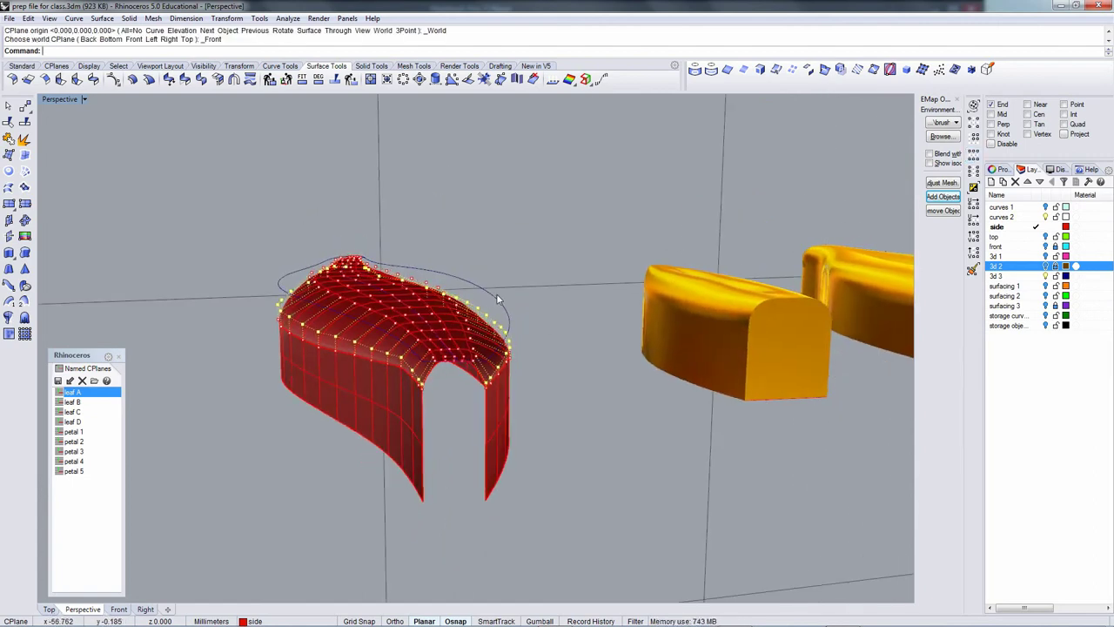
pyautogui.write('M')
pyautogui.press('Return')
pyautogui.click(562, 374)
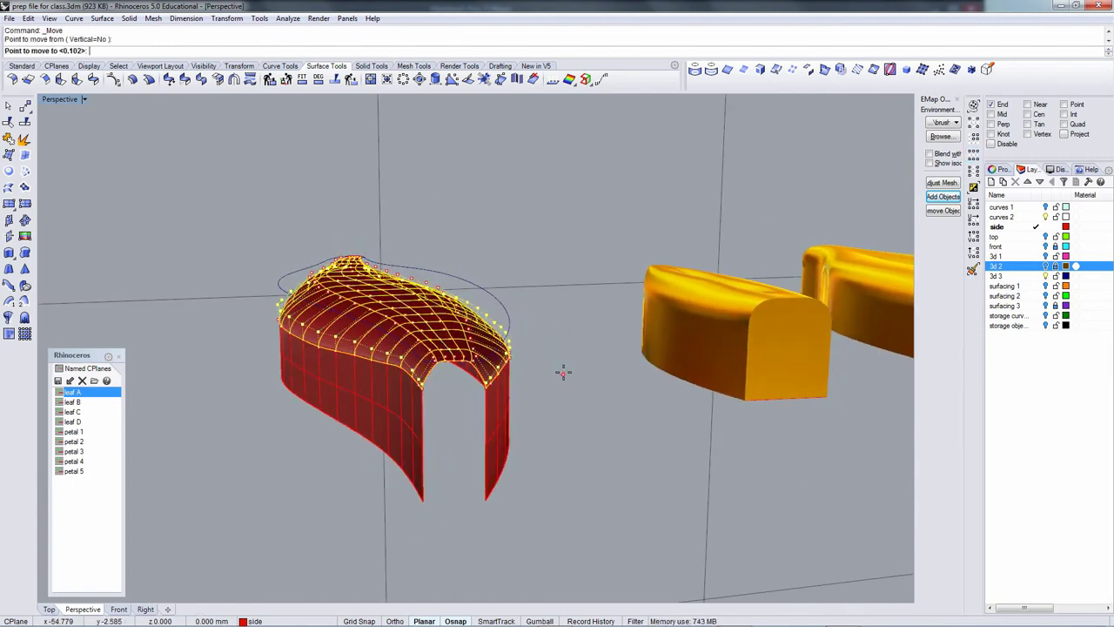
pyautogui.keyDown('shift'); pyautogui.click(564, 362); pyautogui.keyUp('shift')
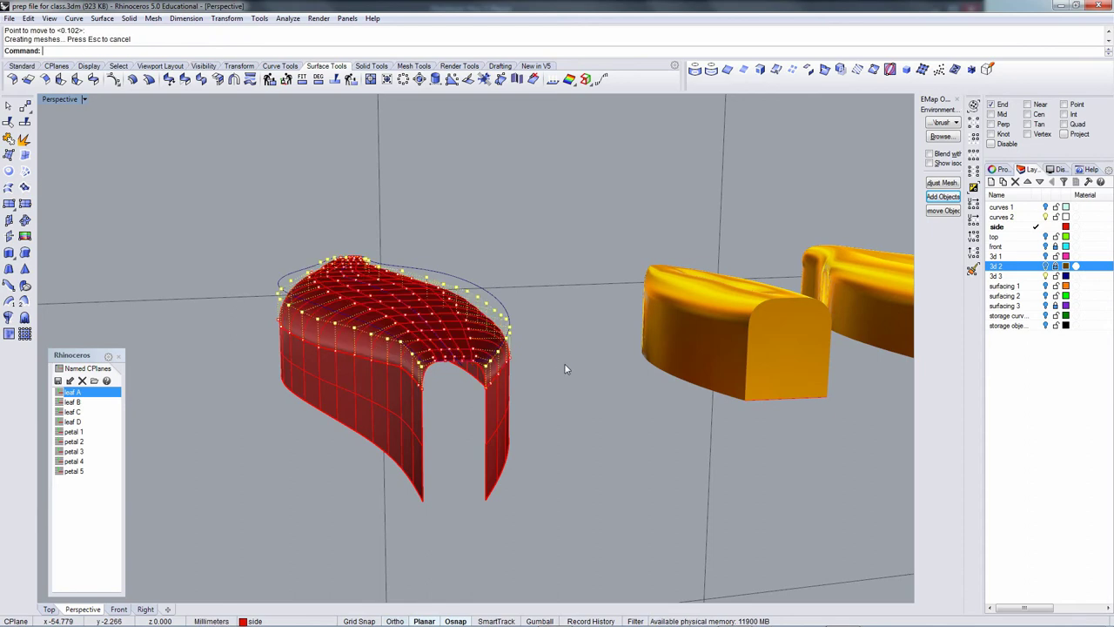
# Lower the end control point of each raised row at the leaf's open end by about 0.07 mm.
pyautogui.moveTo(484, 377); pyautogui.dragTo(598, 394, button='right')
pyautogui.click(593, 393)
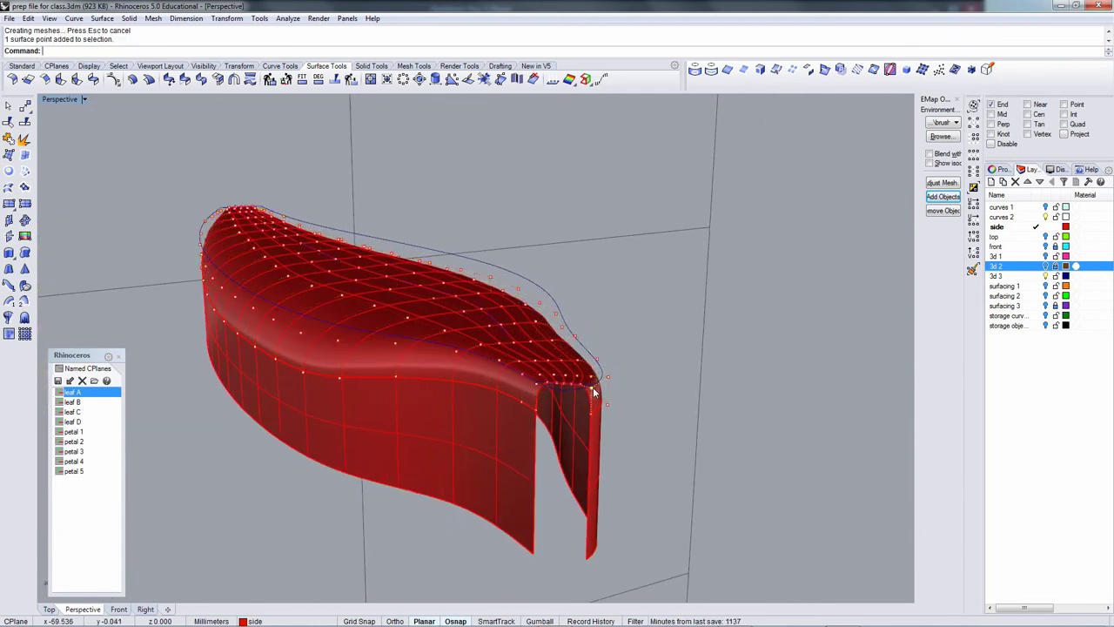
pyautogui.keyDown('shift'); pyautogui.click(537, 385); pyautogui.keyUp('shift')
pyautogui.write('m')
pyautogui.press('Return')
pyautogui.click(666, 370)
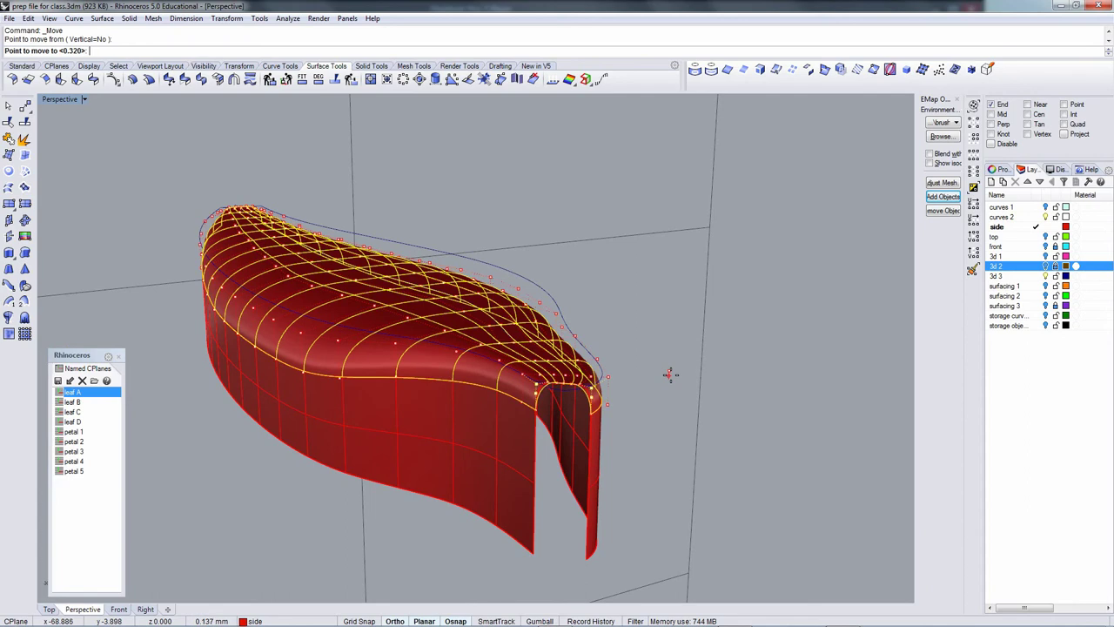
pyautogui.click(670, 373)
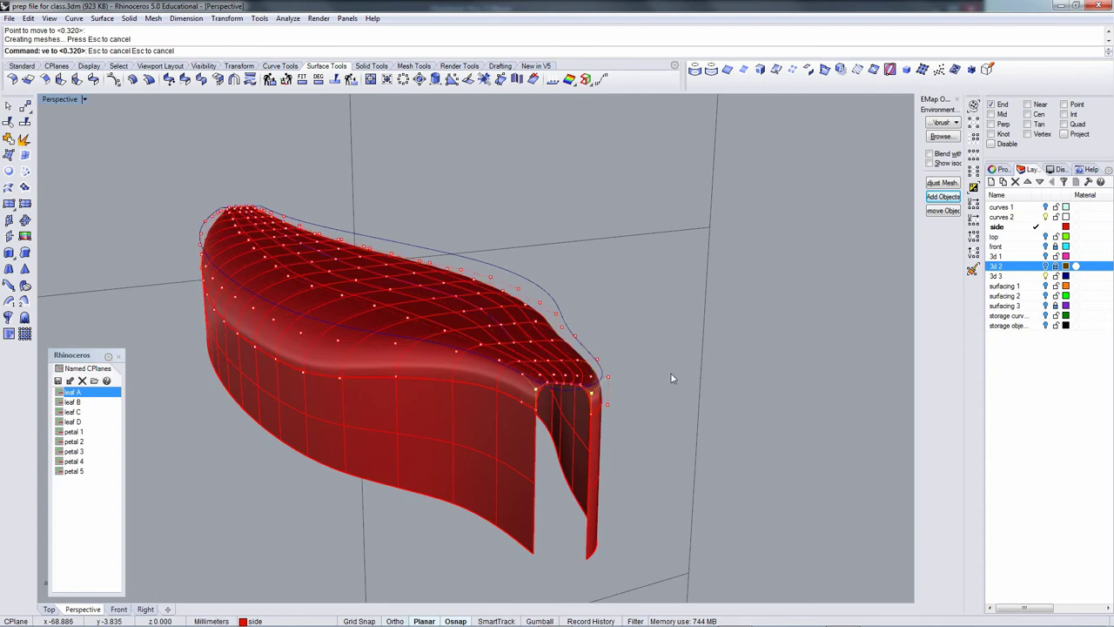
# Lower the next inward pair of control points along the open end's arch slightly, turning on the Gumball to finish the adjustment.
pyautogui.scroll(4, 597, 373)
pyautogui.click(582, 382)
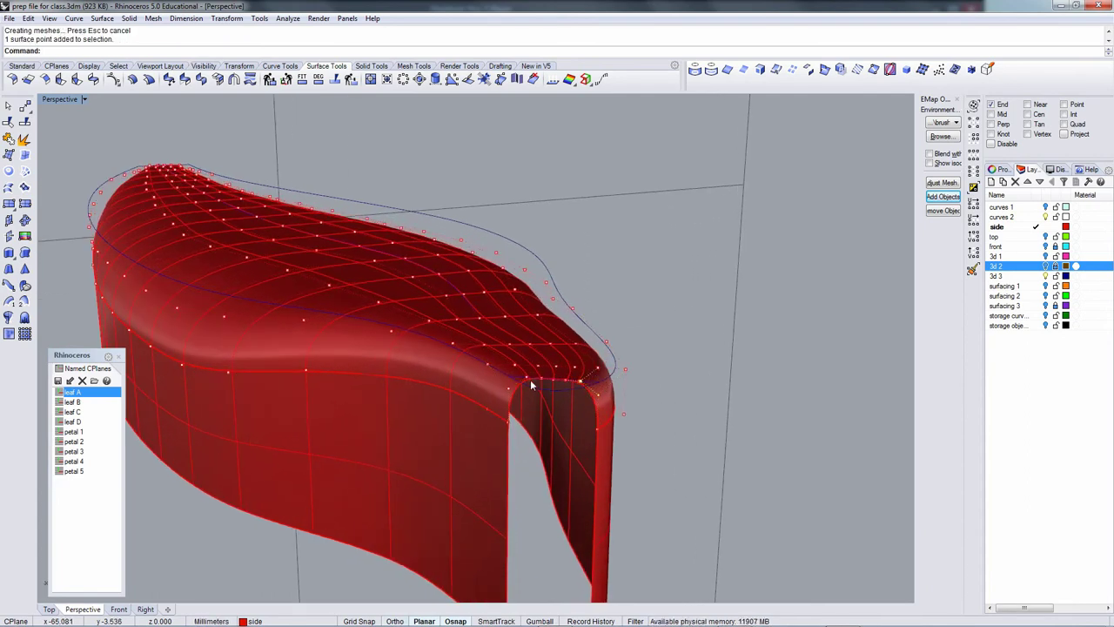
pyautogui.keyDown('shift'); pyautogui.click(527, 379); pyautogui.keyUp('shift')
pyautogui.click(581, 409)
pyautogui.write('m')
pyautogui.press('Return')
pyautogui.click(694, 385)
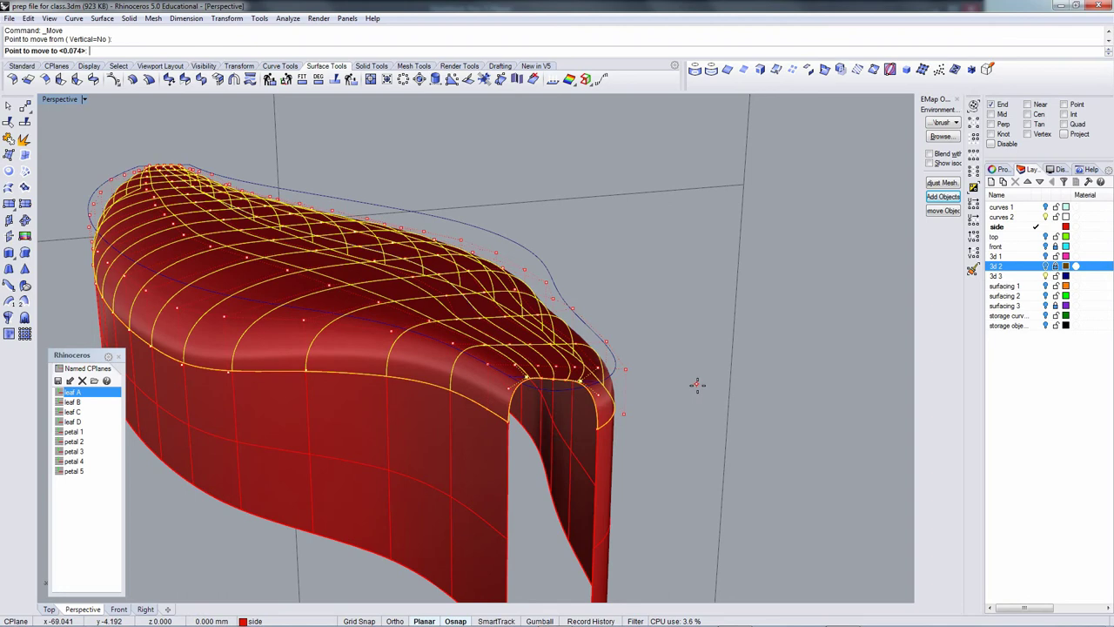
pyautogui.click(697, 386)
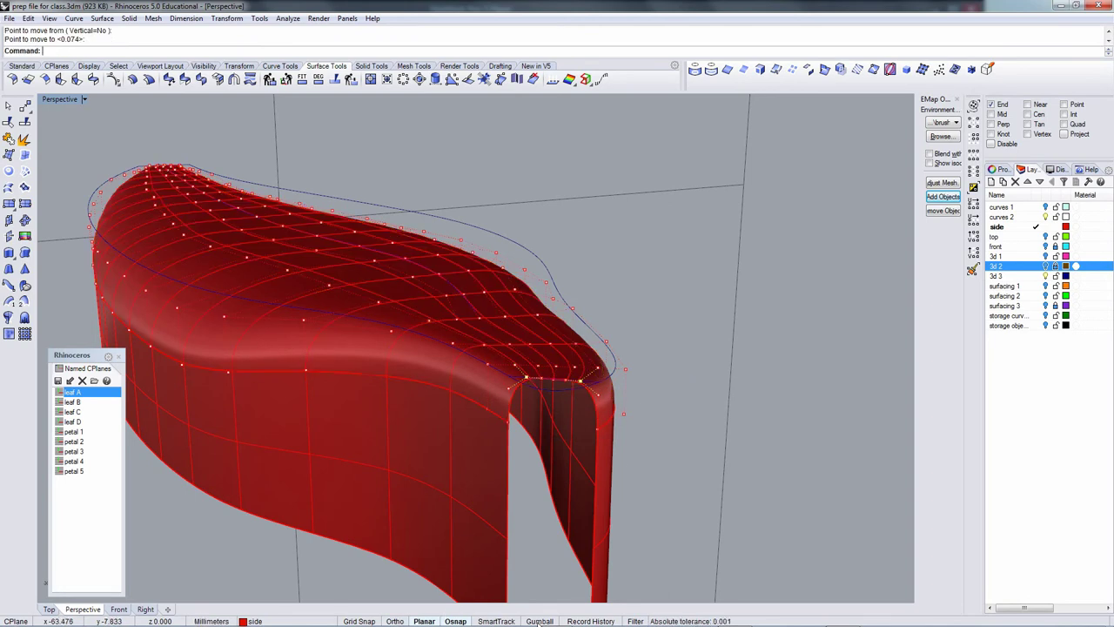
pyautogui.click(539, 621)
pyautogui.moveTo(554, 344); pyautogui.dragTo(554, 347)
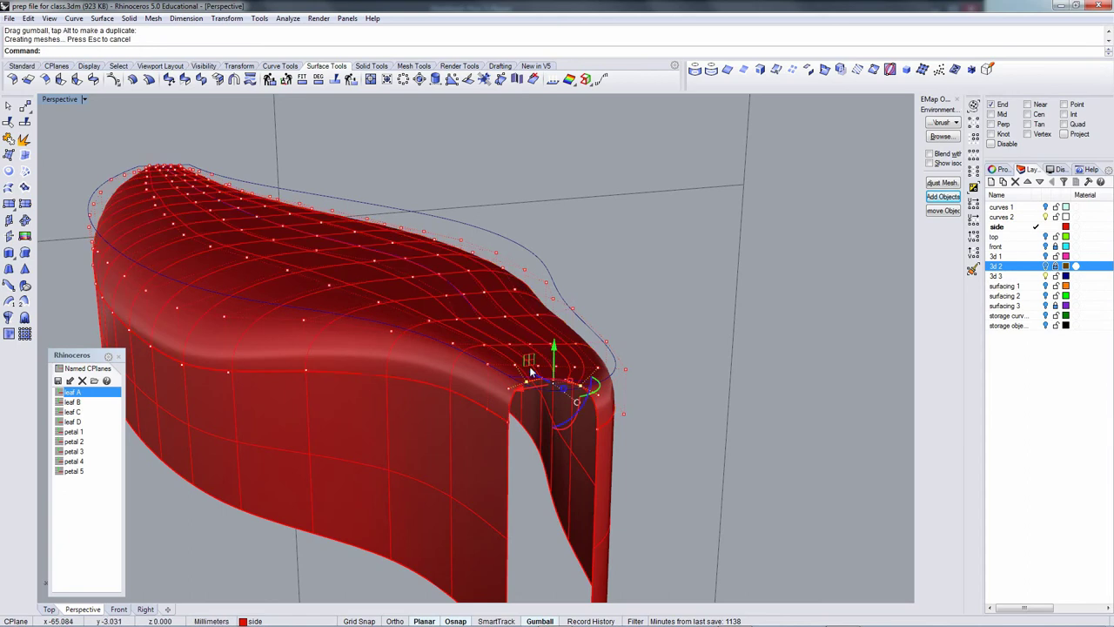
# Lower a pair of opposite control points on the raised rows just behind the open end slightly with the Gumball.
pyautogui.moveTo(532, 372); pyautogui.dragTo(506, 370, button='right')
pyautogui.click(479, 335)
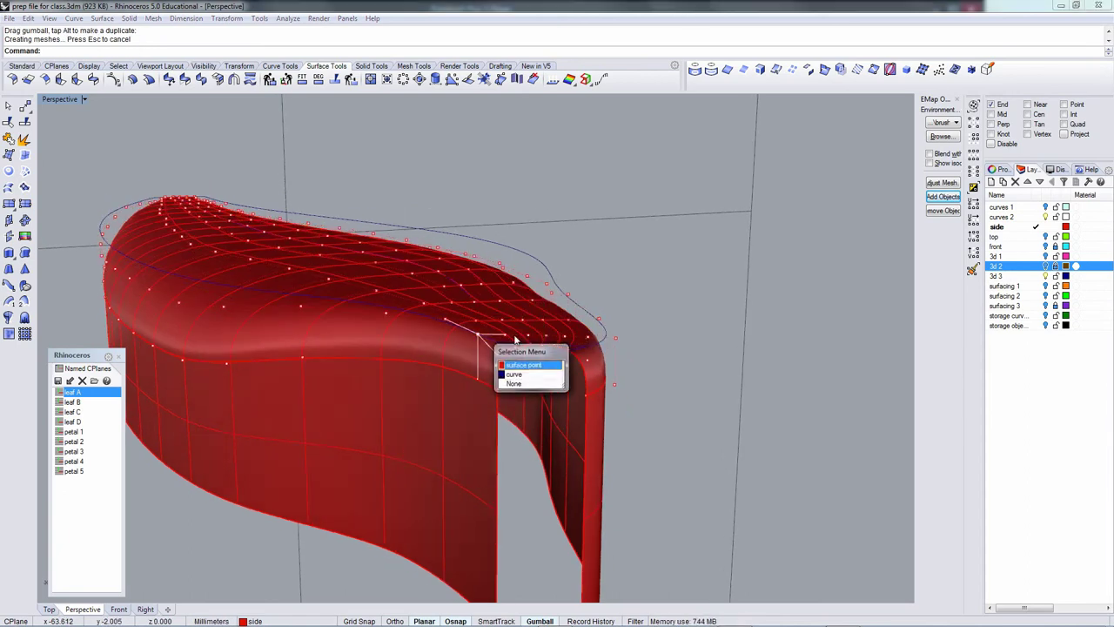
pyautogui.click(589, 337)
pyautogui.keyDown('shift'); pyautogui.click(617, 340); pyautogui.keyUp('shift')
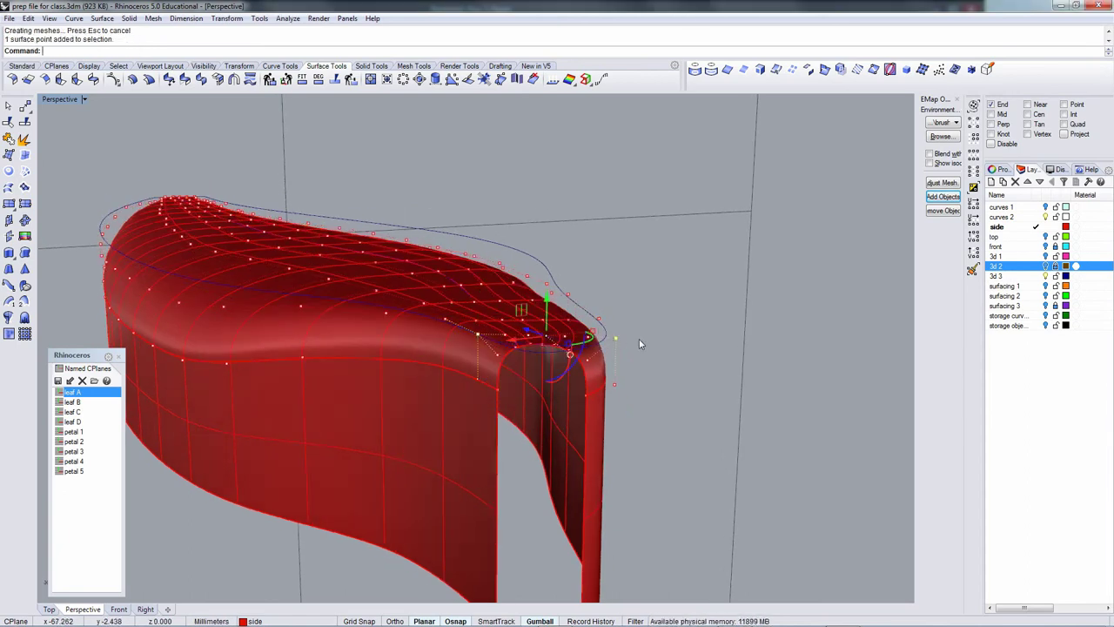
pyautogui.moveTo(548, 302); pyautogui.dragTo(549, 304)
# Lower the pair of opposite side control points where the leaf starts widening behind the open end slightly.
pyautogui.moveTo(533, 315); pyautogui.dragTo(475, 392, button='right')
pyautogui.click(451, 410)
pyautogui.moveTo(609, 413); pyautogui.dragTo(599, 409, button='right')
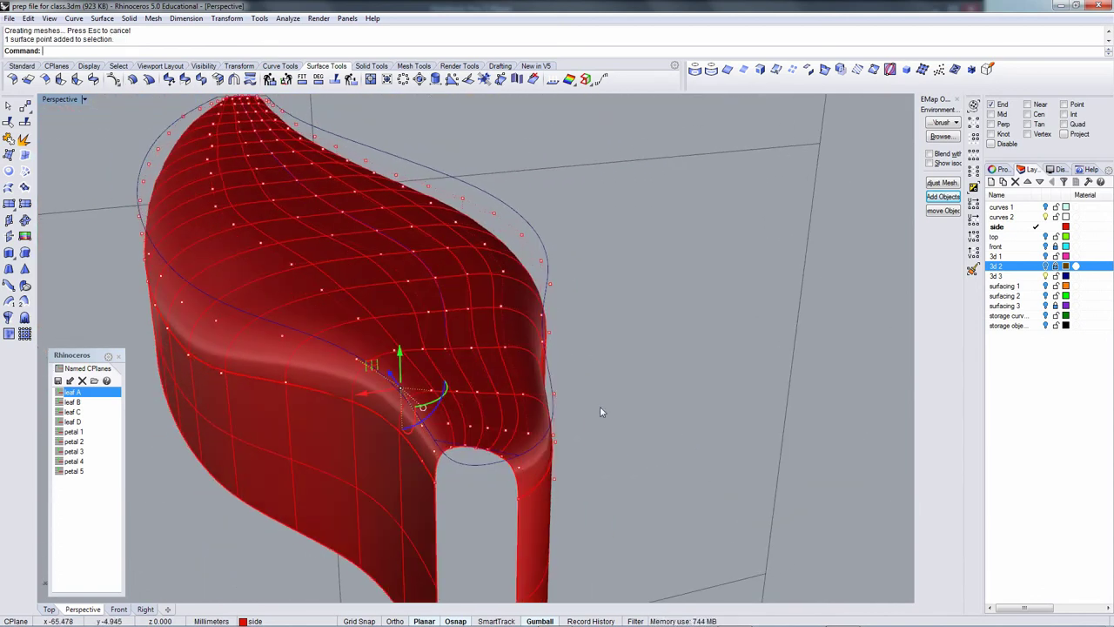
pyautogui.keyDown('shift'); pyautogui.click(556, 397); pyautogui.keyUp('shift')
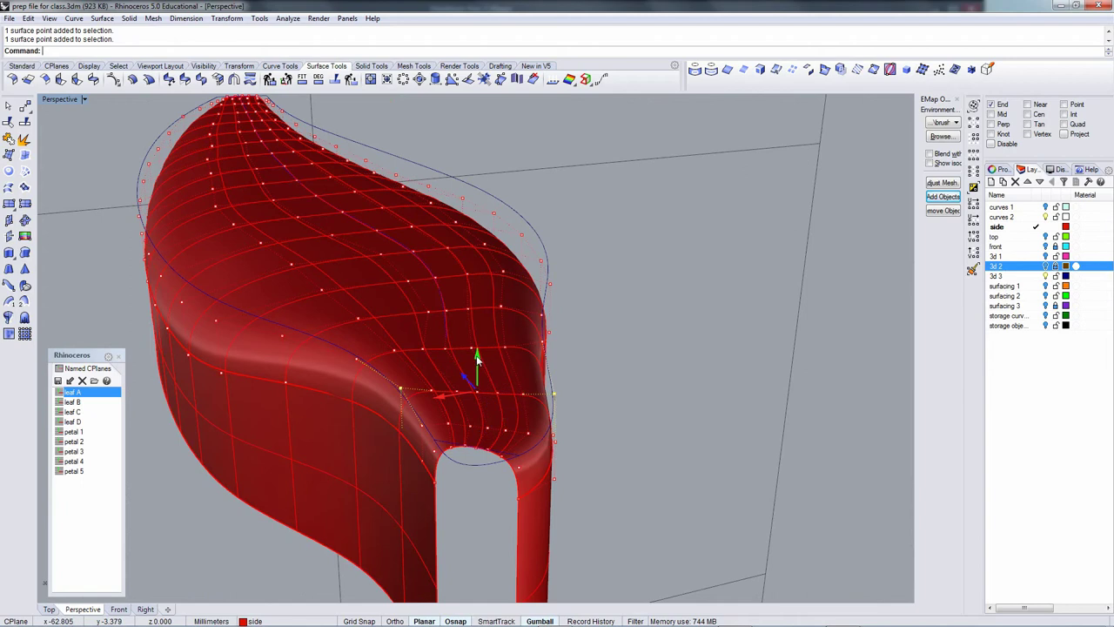
pyautogui.moveTo(476, 356); pyautogui.dragTo(479, 364)
# Lower the following pair of opposite side control points, one row further toward the leaf's tip, by a small amount.
pyautogui.moveTo(479, 363); pyautogui.dragTo(354, 342, button='right')
pyautogui.click(340, 333)
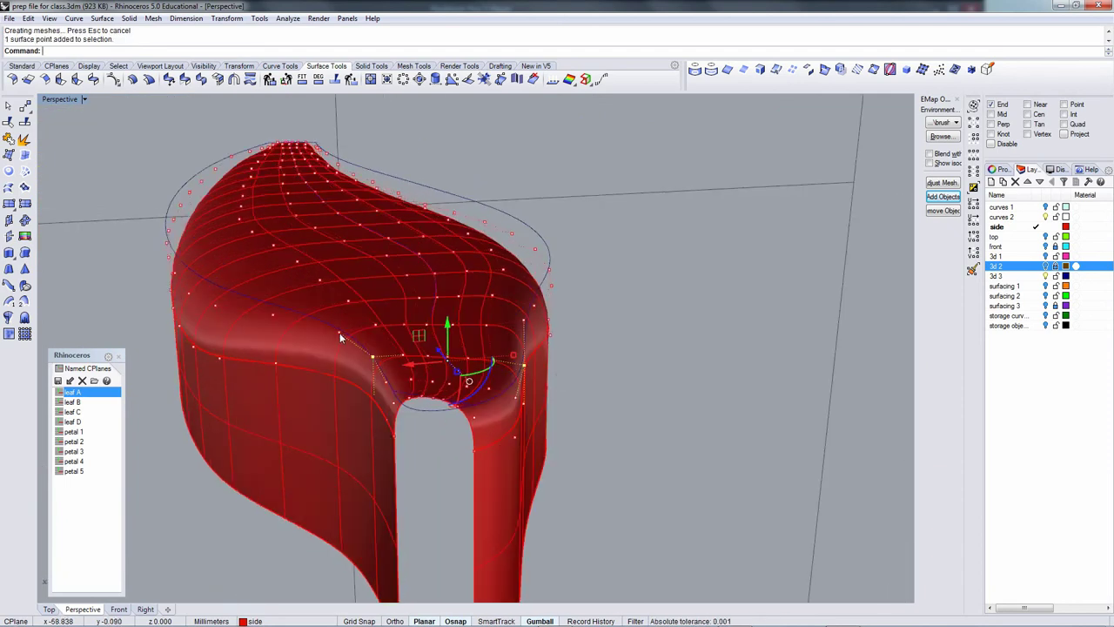
pyautogui.keyDown('shift'); pyautogui.click(526, 322); pyautogui.keyUp('shift')
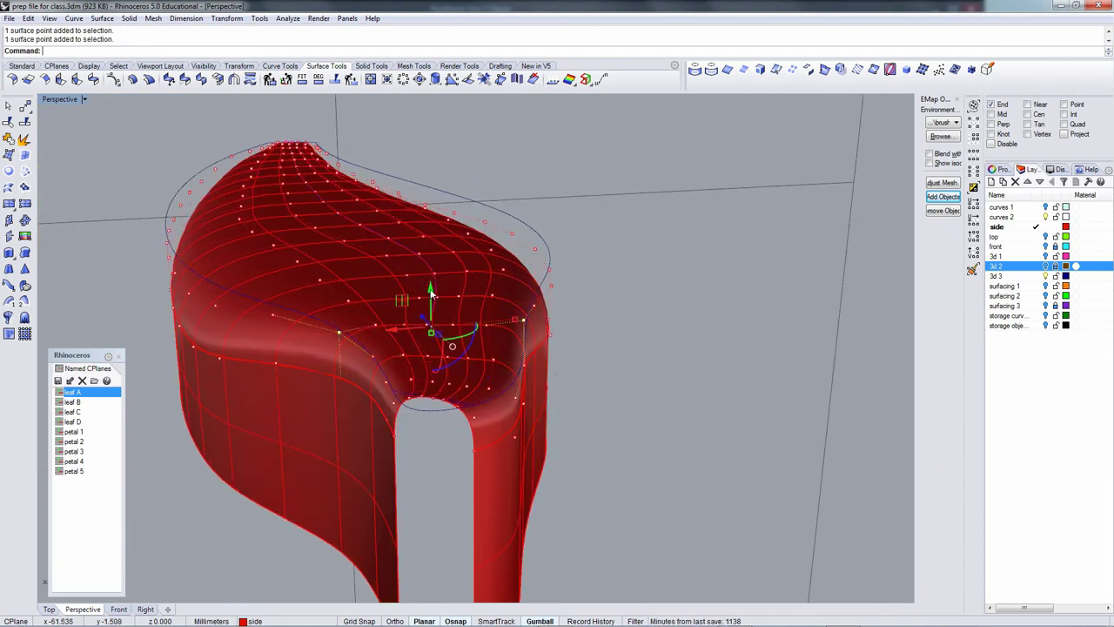
pyautogui.moveTo(430, 293); pyautogui.dragTo(430, 299)
# Pick three control points on the leaf's center line and extend the selection to the whole lengthwise row.
pyautogui.moveTo(581, 334)
pyautogui.mouseDown(button='right')
pyautogui.moveTo(409, 348)
pyautogui.moveTo(598, 357)
pyautogui.moveTo(616, 400)
pyautogui.moveTo(458, 365)
pyautogui.moveTo(289, 371)
pyautogui.moveTo(579, 336)
pyautogui.mouseUp(button='right')
pyautogui.scroll(3, 522, 398)
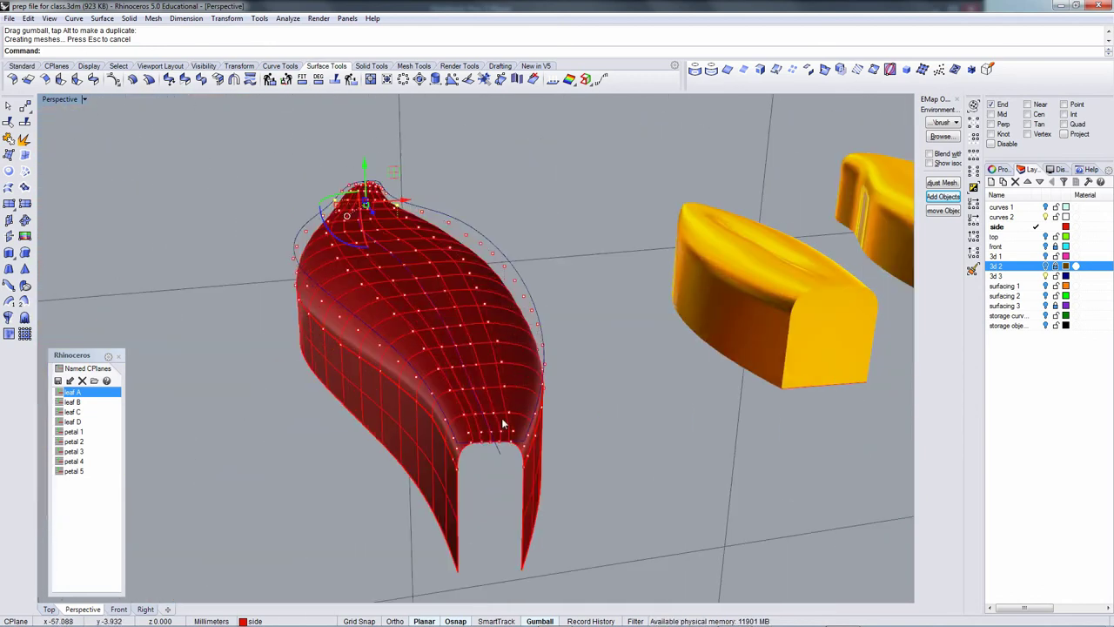
pyautogui.moveTo(503, 424); pyautogui.dragTo(429, 510, button='right')
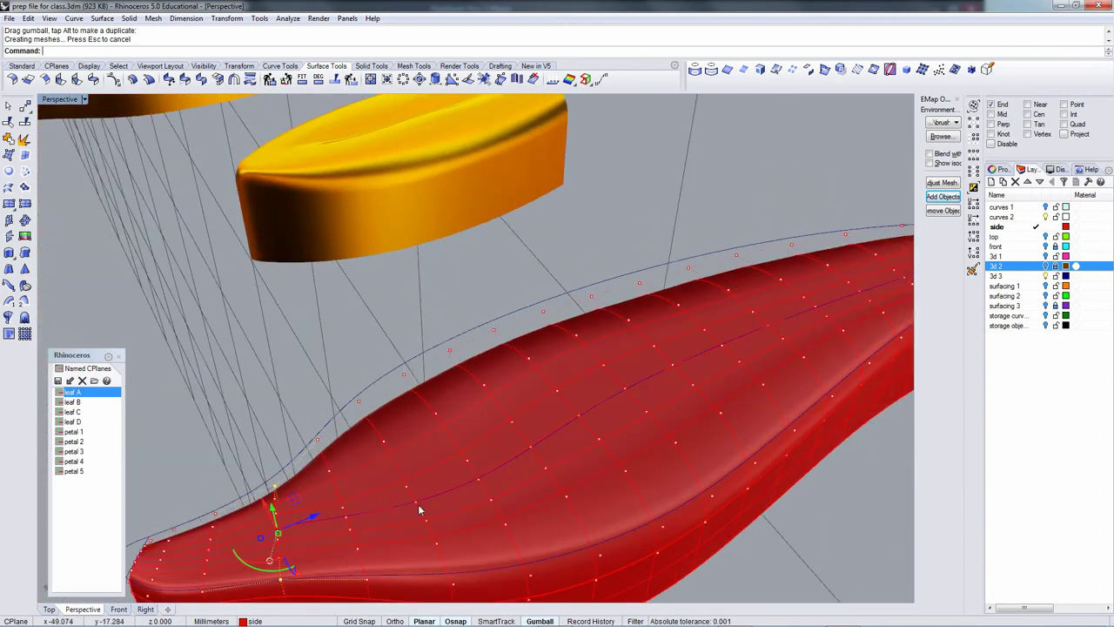
pyautogui.click(415, 501)
pyautogui.keyDown('shift'); pyautogui.click(479, 481); pyautogui.keyUp('shift')
pyautogui.keyDown('shift'); pyautogui.click(531, 449); pyautogui.keyUp('shift')
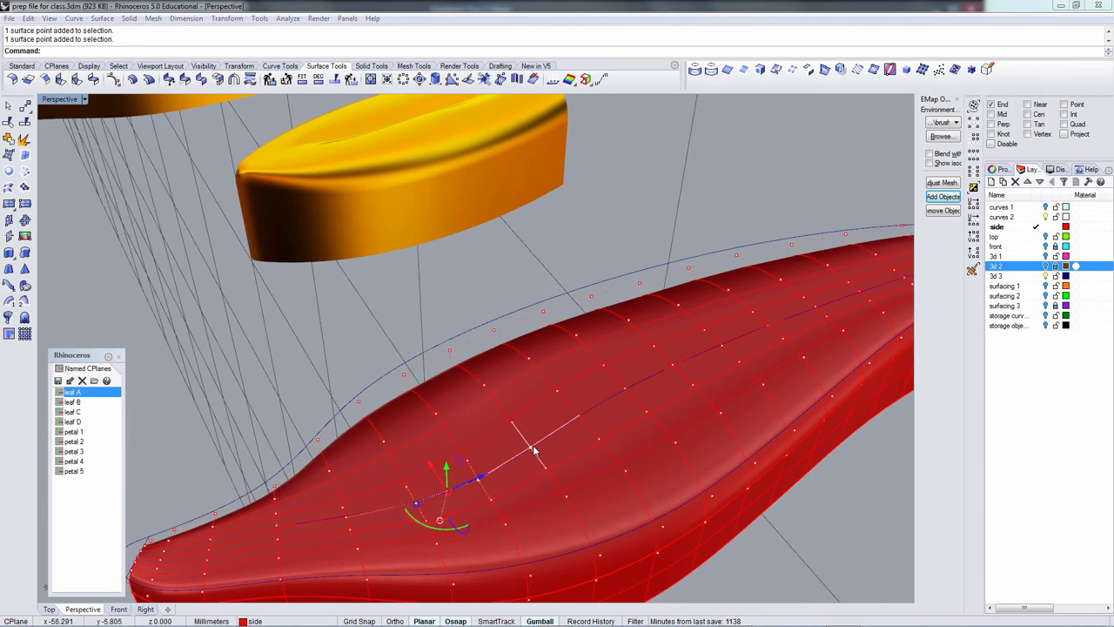
pyautogui.rightClick(548, 443)
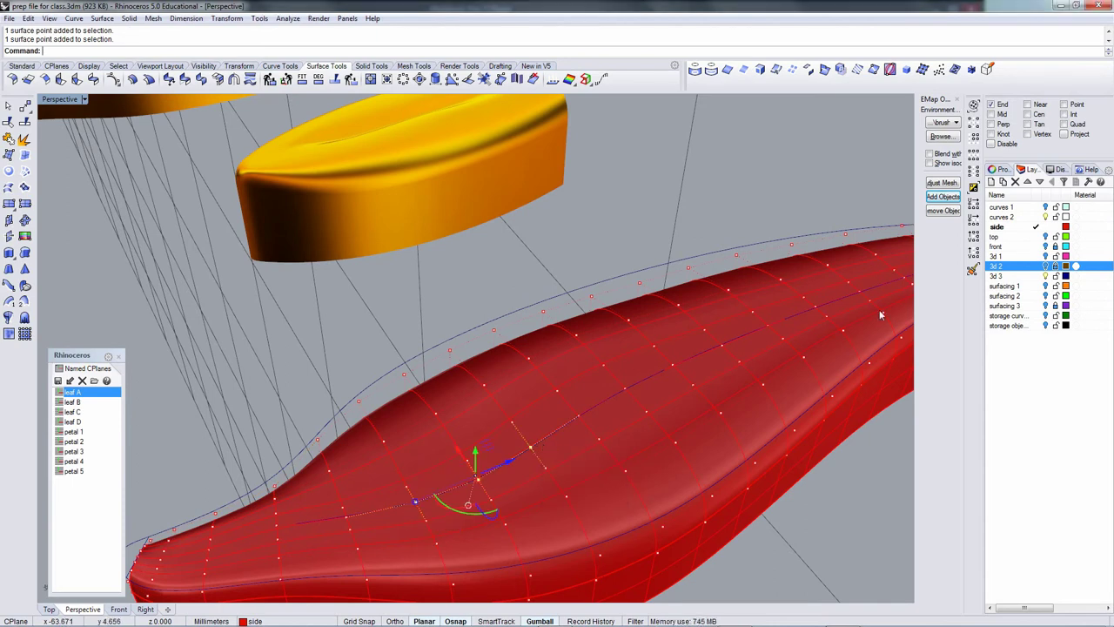
pyautogui.click(974, 158)
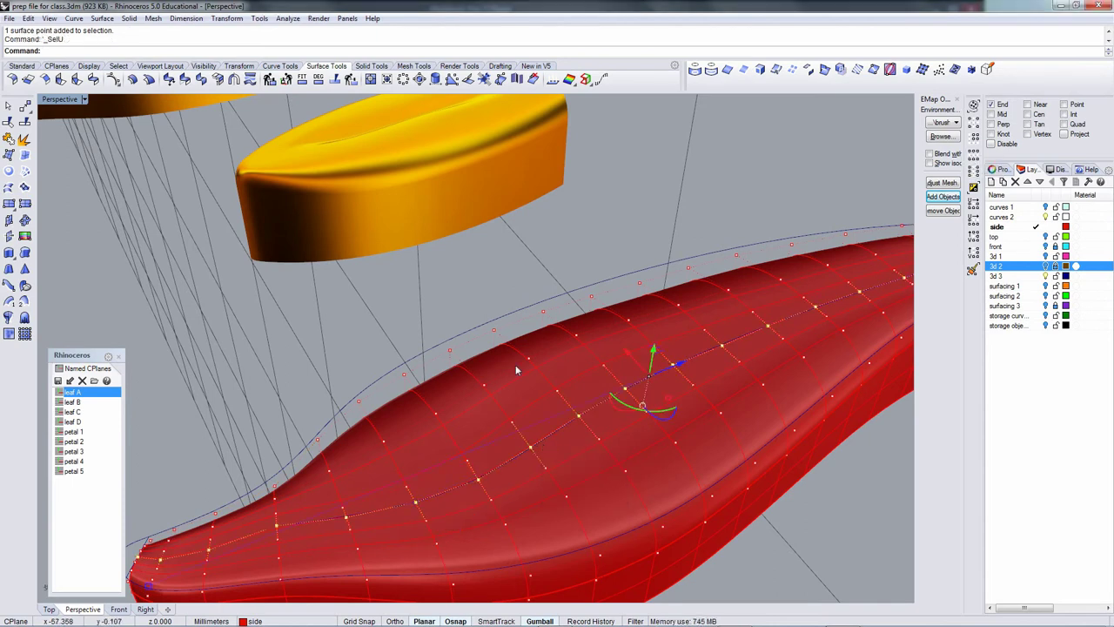
# Remove the control points near both ends from the center row selection and lower the remaining ones slightly to form a crease.
pyautogui.moveTo(515, 368); pyautogui.dragTo(365, 441, button='right')
pyautogui.keyDown('ctrl'); pyautogui.moveTo(247, 433); pyautogui.dragTo(374, 503); pyautogui.keyUp('ctrl')
pyautogui.moveTo(374, 503); pyautogui.dragTo(369, 465, button='right')
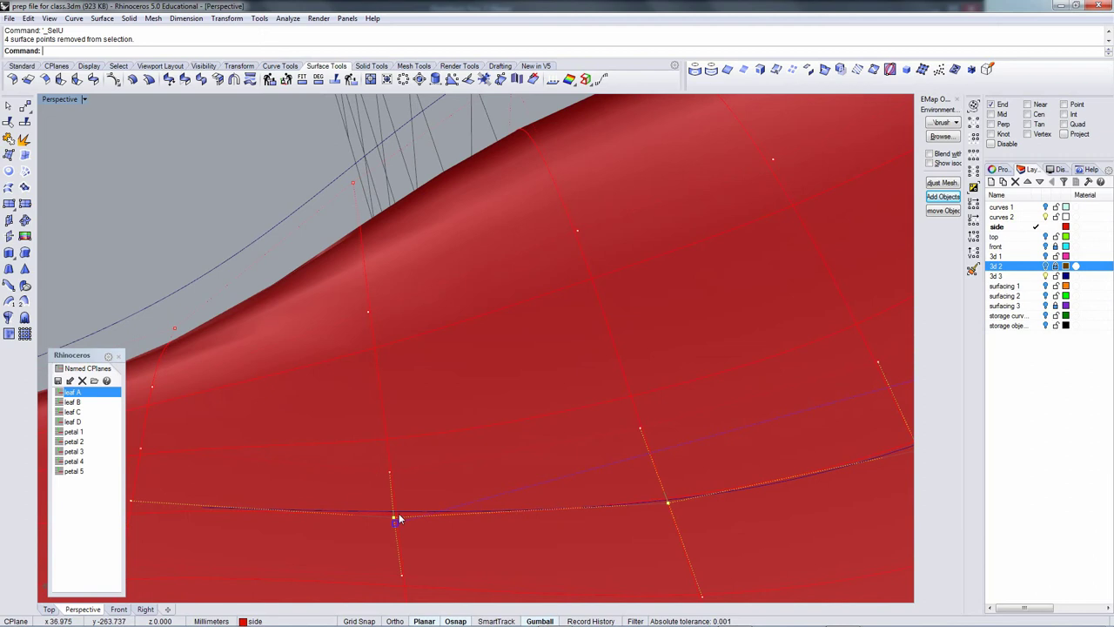
pyautogui.scroll(-6, 437, 464)
pyautogui.keyDown('shift'); pyautogui.click(317, 474); pyautogui.keyUp('shift')
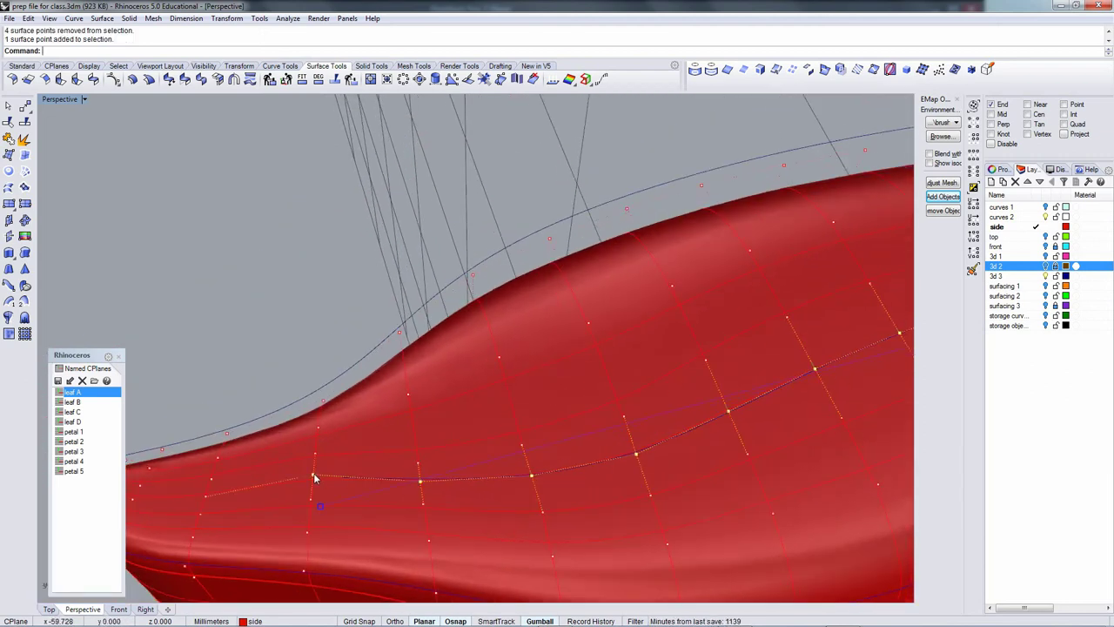
pyautogui.keyDown('ctrl'); pyautogui.moveTo(394, 471); pyautogui.dragTo(399, 547, button='right'); pyautogui.keyUp('ctrl')
pyautogui.keyDown('shift'); pyautogui.moveTo(582, 460); pyautogui.dragTo(503, 409, button='right'); pyautogui.keyUp('shift')
pyautogui.keyDown('ctrl'); pyautogui.moveTo(529, 257); pyautogui.dragTo(653, 417); pyautogui.keyUp('ctrl')
pyautogui.moveTo(653, 418); pyautogui.dragTo(456, 383, button='right')
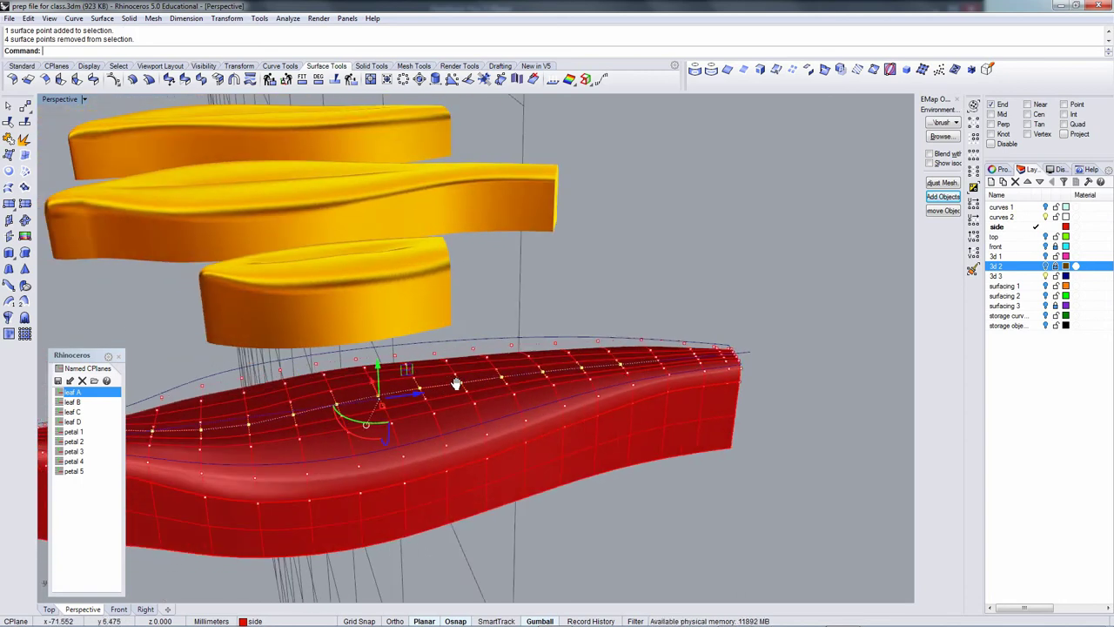
pyautogui.scroll(3, 411, 380)
pyautogui.moveTo(405, 375); pyautogui.dragTo(408, 377)
# Deselect the outermost selected center row point at each end and lower the remaining points a little more.
pyautogui.scroll(-3, 407, 379)
pyautogui.moveTo(407, 380); pyautogui.dragTo(460, 409, button='right')
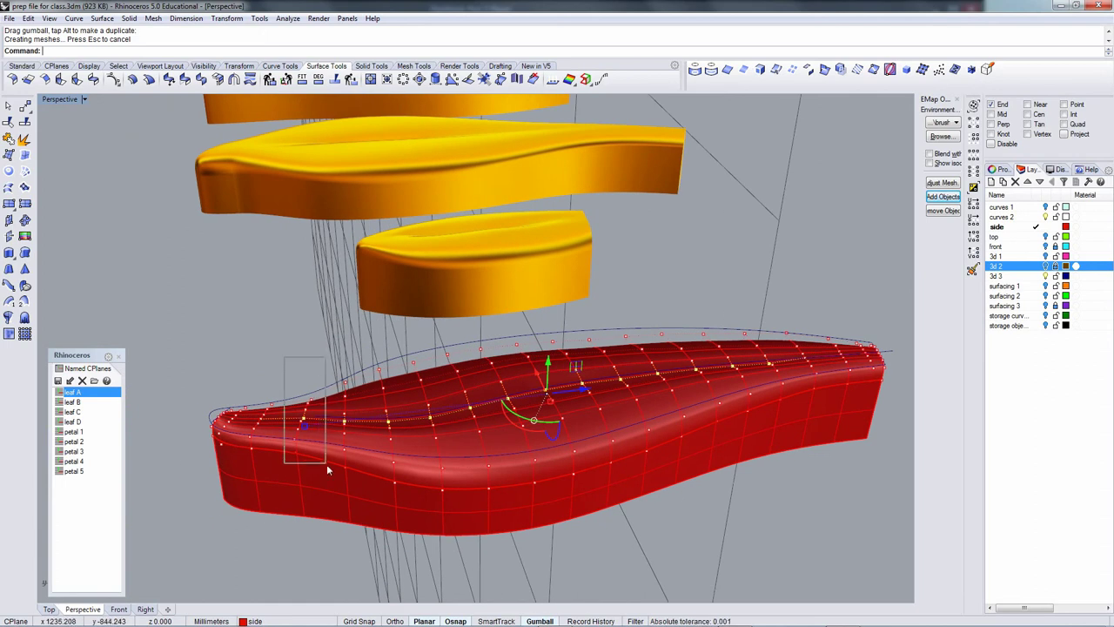
pyautogui.keyDown('ctrl'); pyautogui.moveTo(327, 468); pyautogui.dragTo(328, 467); pyautogui.keyUp('ctrl')
pyautogui.keyDown('ctrl'); pyautogui.moveTo(754, 311); pyautogui.dragTo(800, 384); pyautogui.keyUp('ctrl')
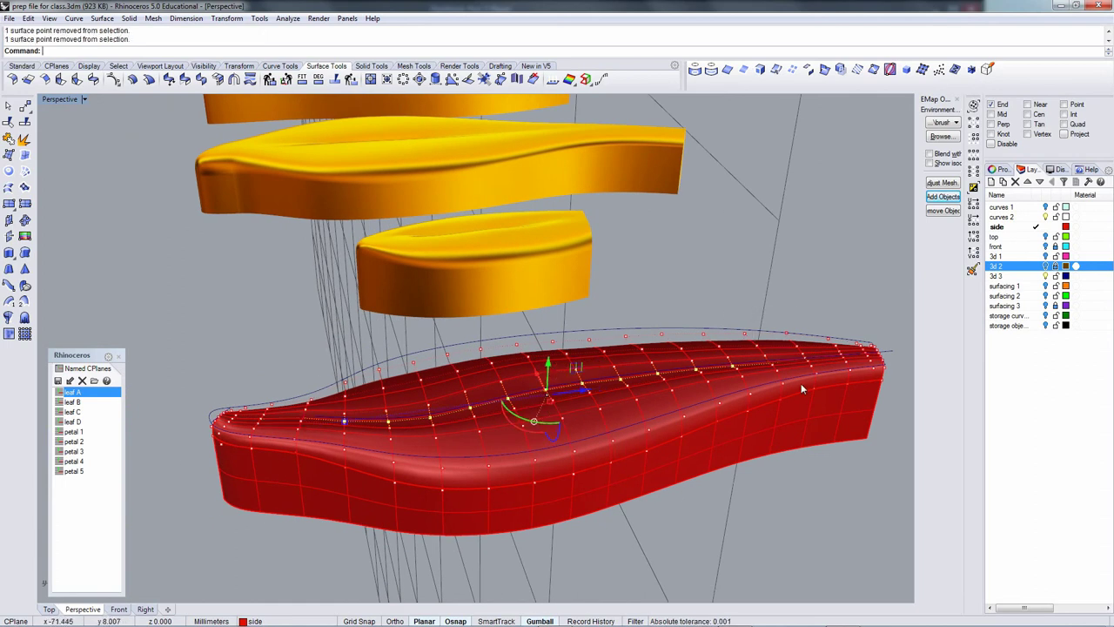
pyautogui.moveTo(549, 369); pyautogui.dragTo(513, 399)
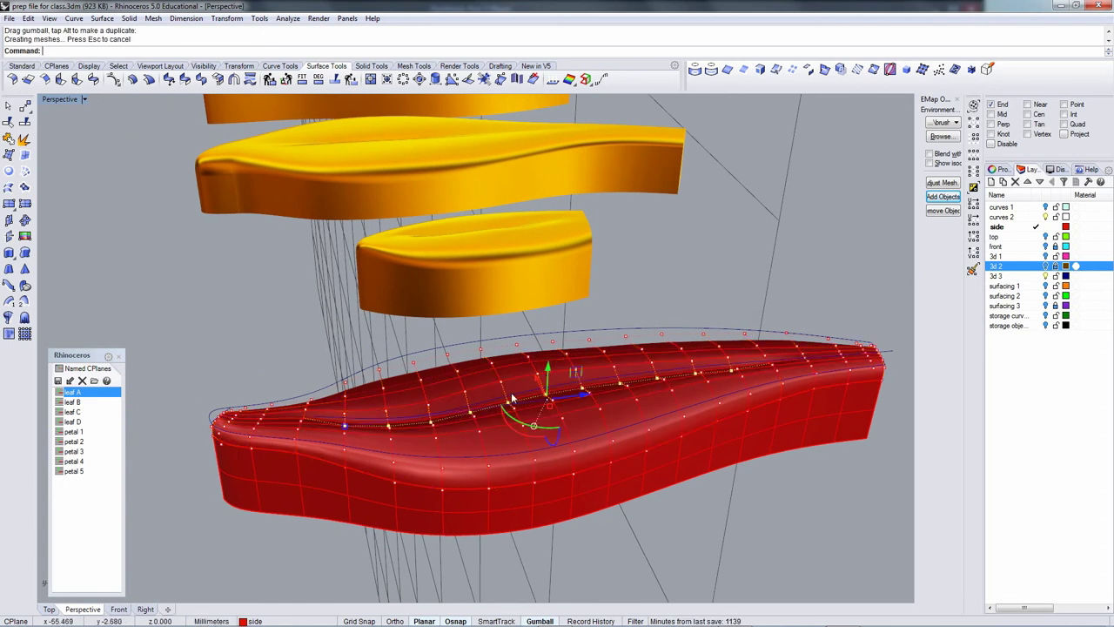
# Narrow the center row selection further toward the leaf's middle and lower those control points again to deepen the crease.
pyautogui.keyDown('ctrl'); pyautogui.moveTo(350, 348); pyautogui.dragTo(418, 467); pyautogui.keyUp('ctrl')
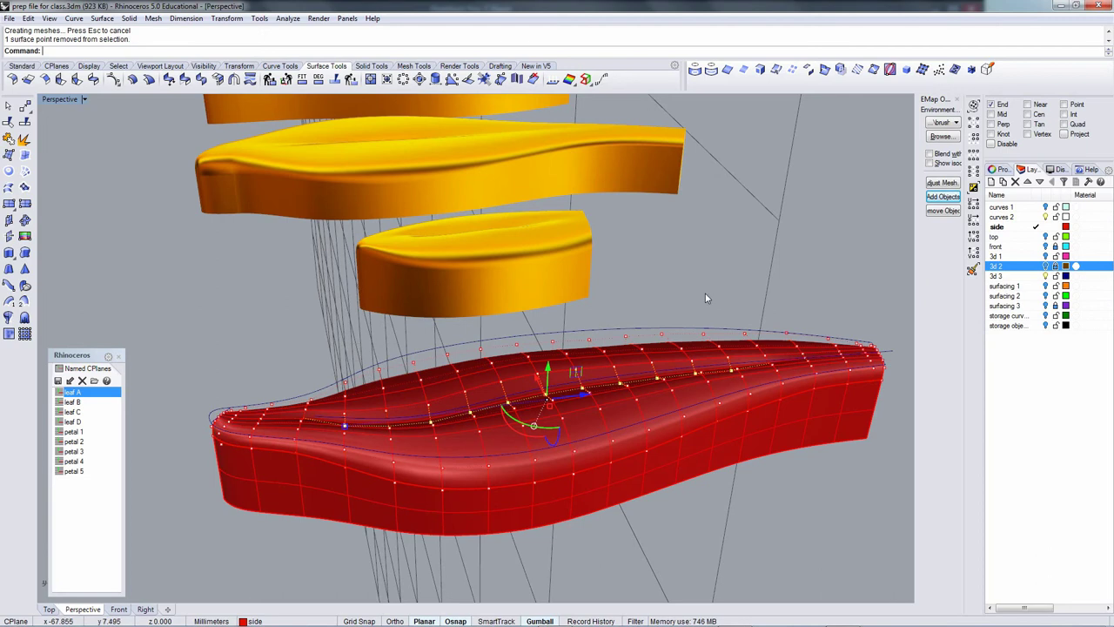
pyautogui.keyDown('ctrl'); pyautogui.moveTo(758, 388); pyautogui.dragTo(758, 388); pyautogui.keyUp('ctrl')
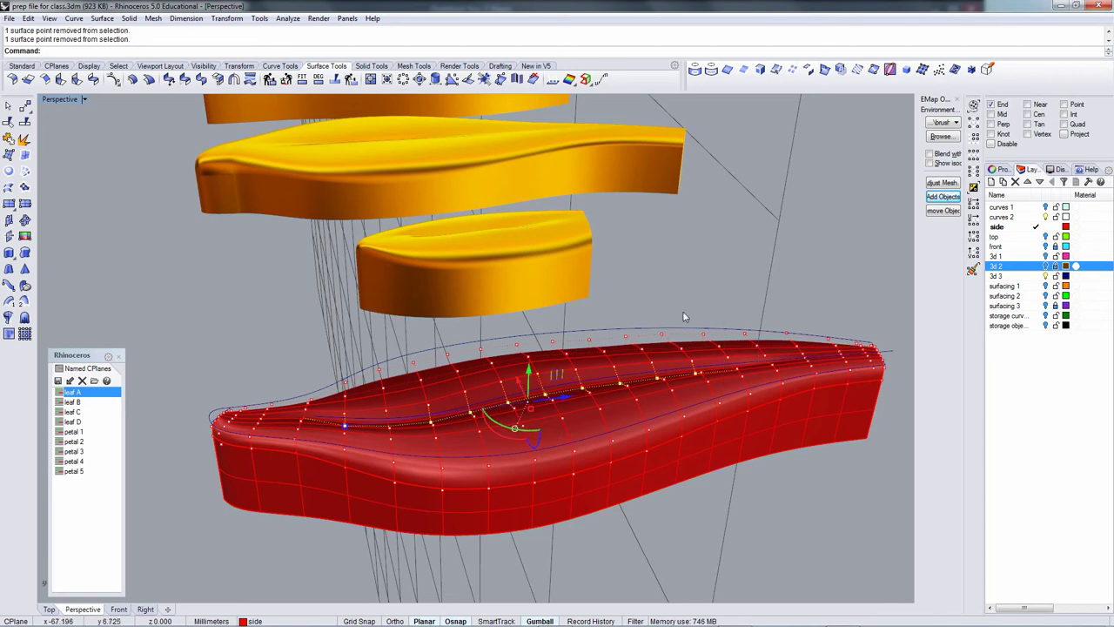
pyautogui.keyDown('ctrl'); pyautogui.moveTo(683, 311); pyautogui.dragTo(739, 420); pyautogui.keyUp('ctrl')
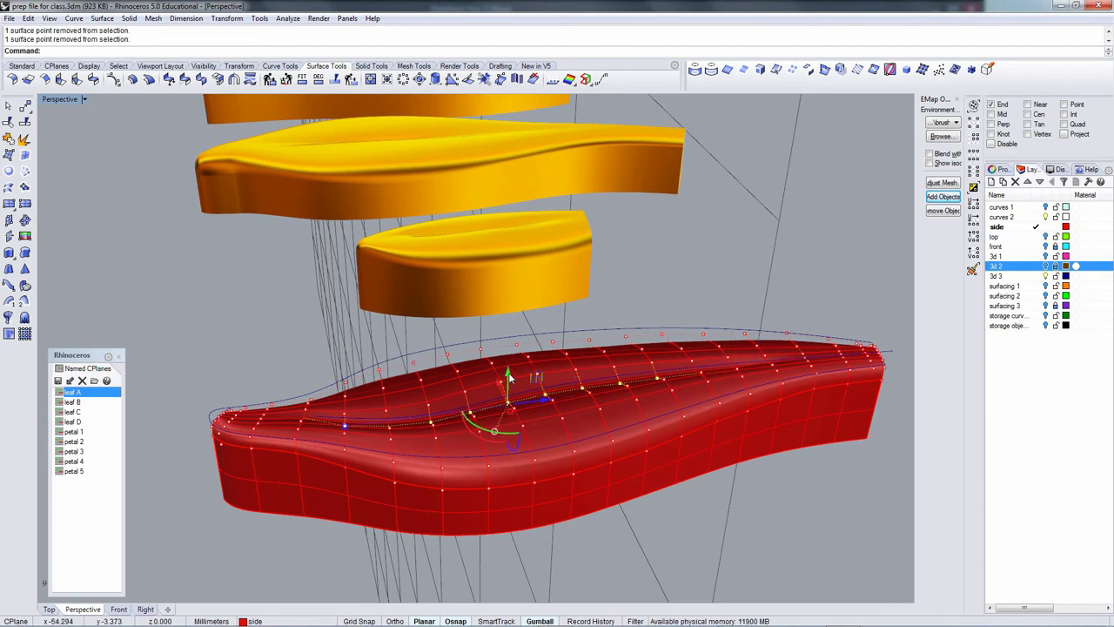
pyautogui.moveTo(509, 376); pyautogui.dragTo(511, 382)
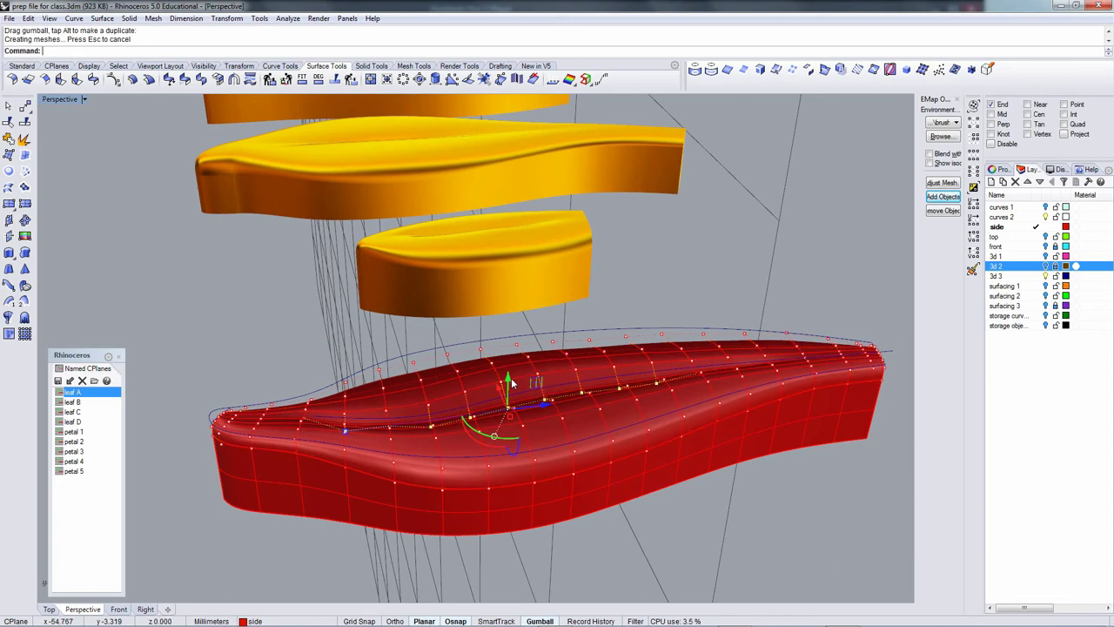
# Clear the control point selection, turn off the Gumball and check the leaf's creased upper surface.
pyautogui.moveTo(512, 383); pyautogui.dragTo(456, 444, button='right')
pyautogui.click(515, 437)
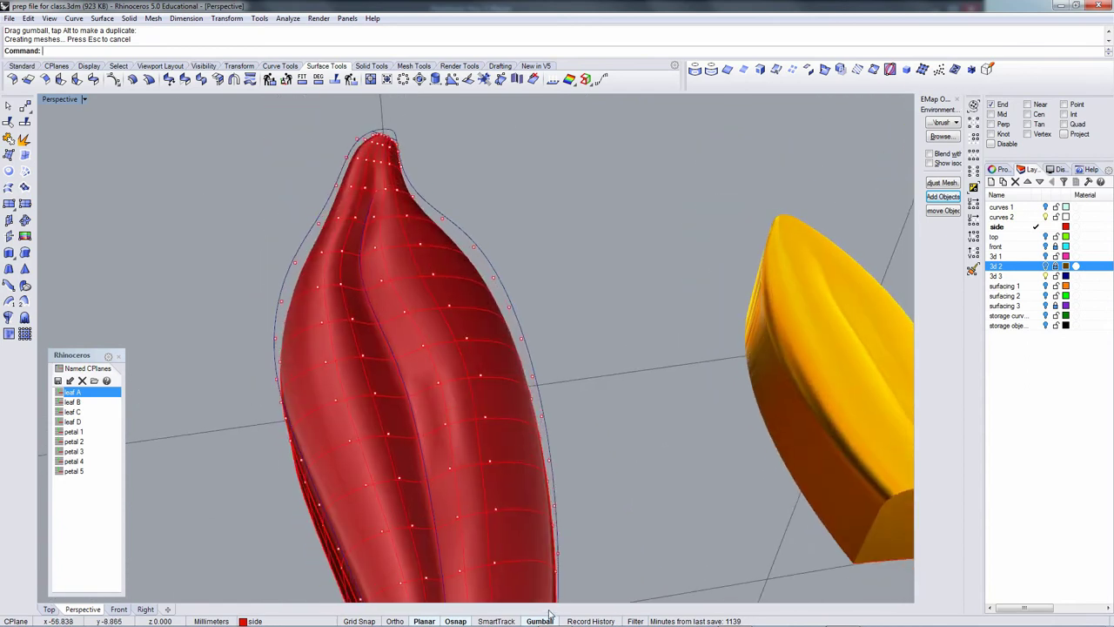
pyautogui.moveTo(424, 409); pyautogui.dragTo(502, 325, button='right')
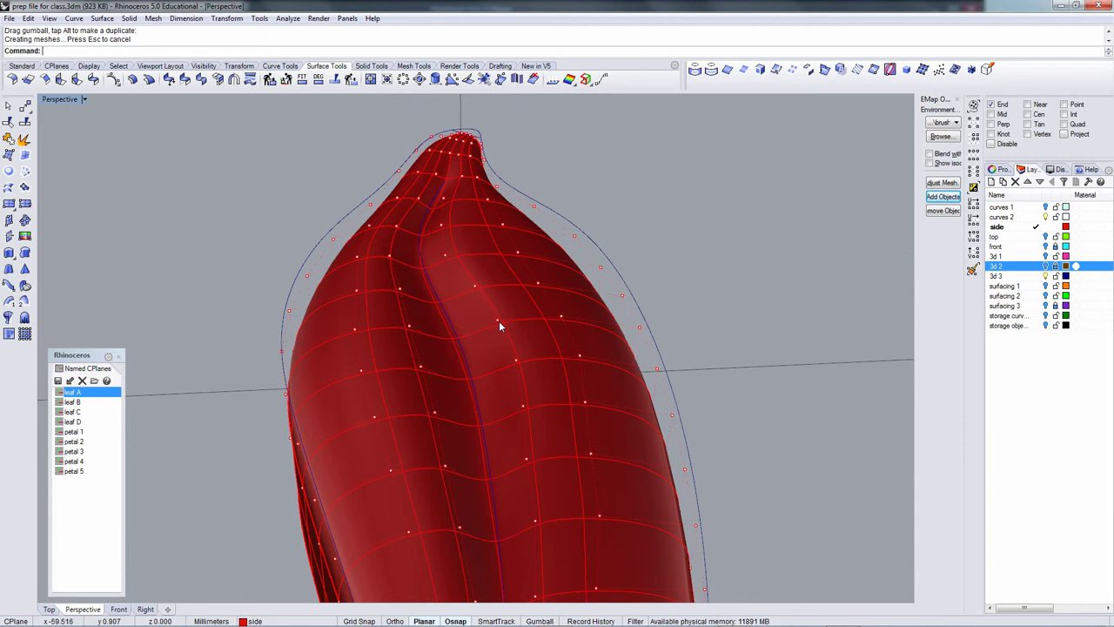
# With the construction plane at world Top and only Point snapping on, 2D-scale a mid-leaf control point pair flanking the crease slightly toward the center row.
pyautogui.click(497, 320)
pyautogui.keyDown('shift'); pyautogui.click(413, 330); pyautogui.keyUp('shift')
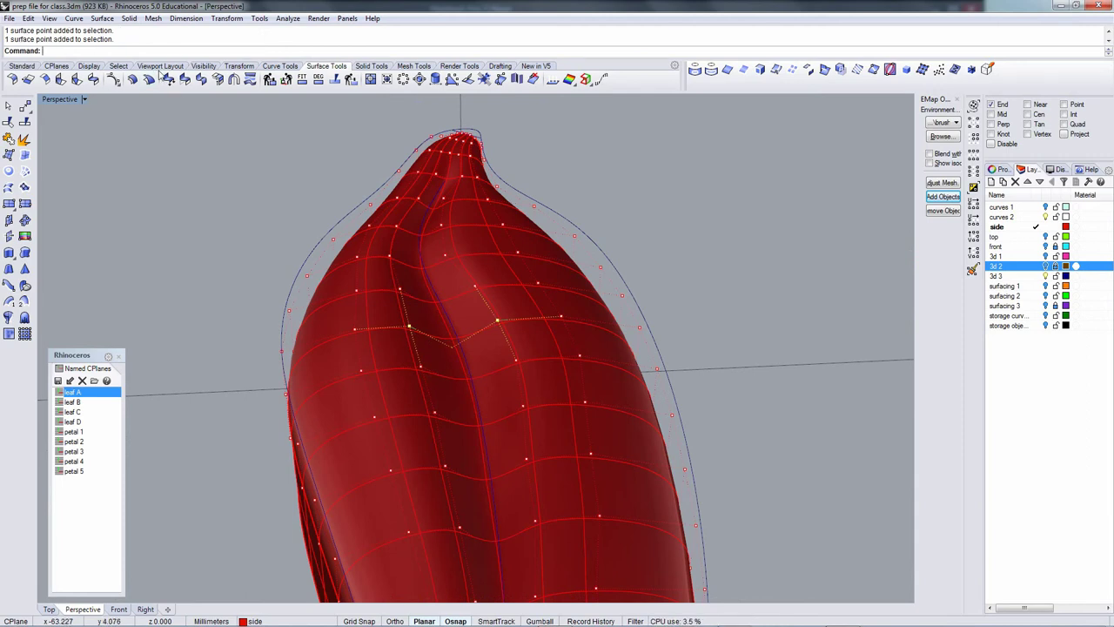
pyautogui.click(243, 66)
pyautogui.press('F4')
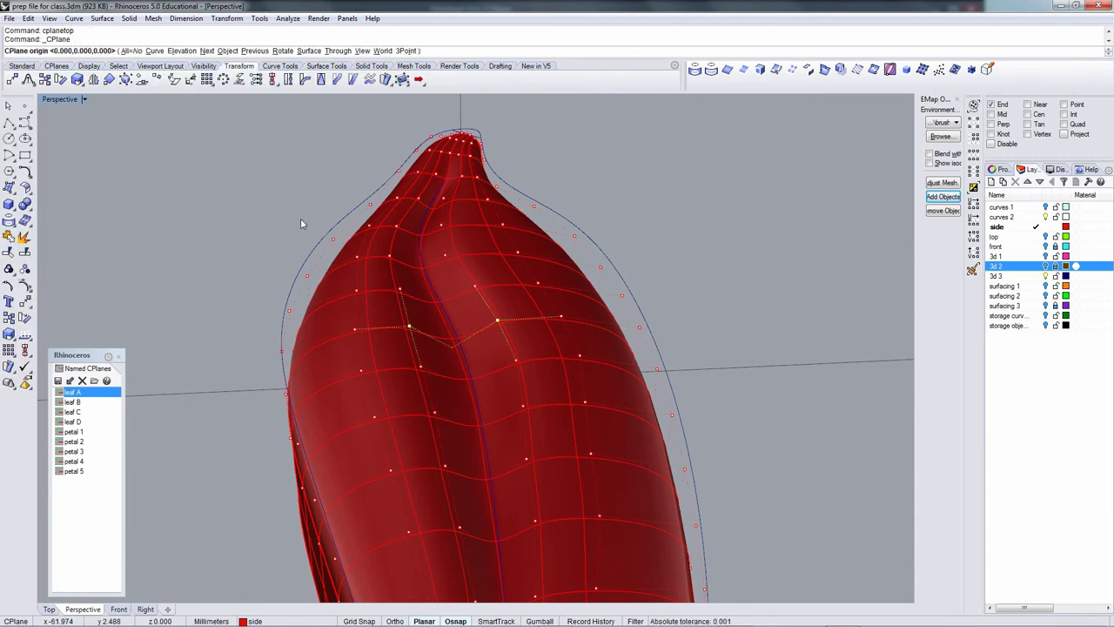
pyautogui.click(66, 75)
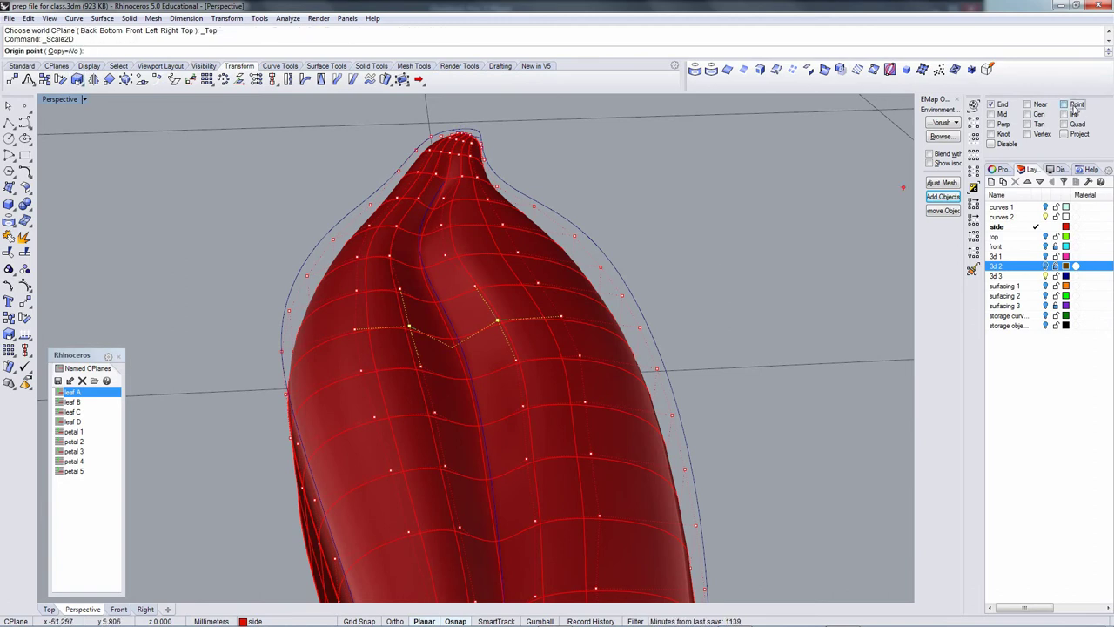
pyautogui.click(459, 351)
pyautogui.click(786, 356)
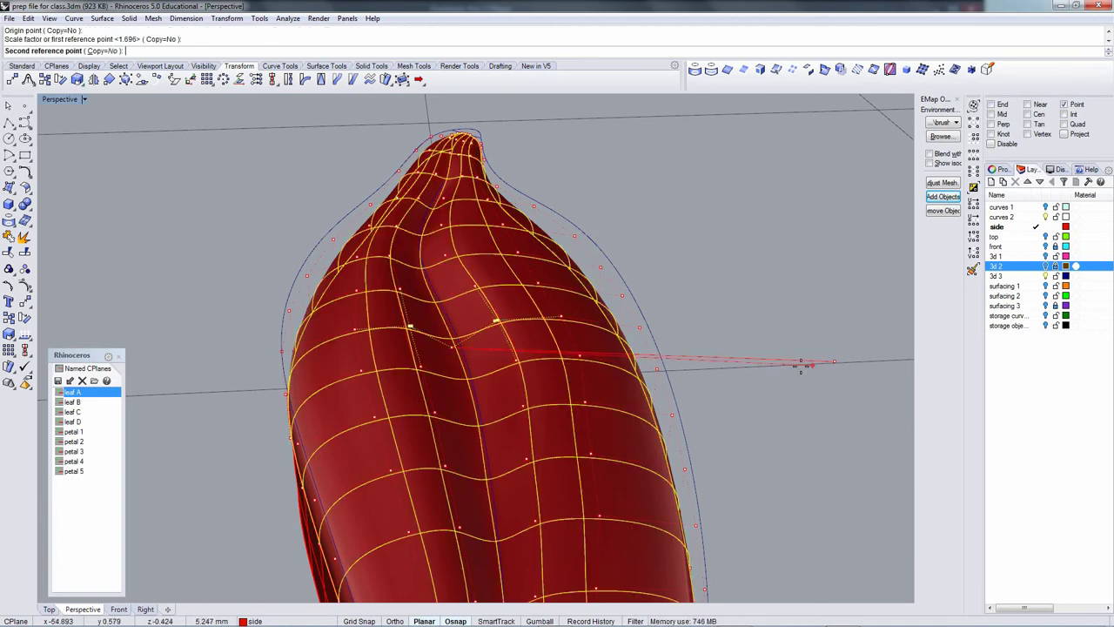
pyautogui.click(734, 374)
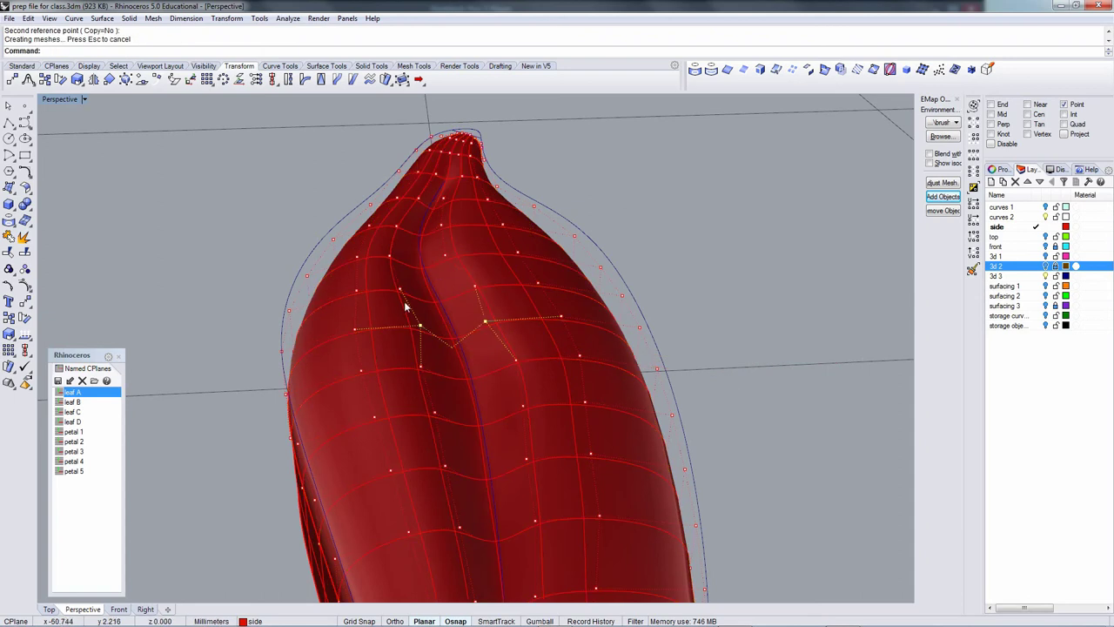
# Scale the next pair of flanking control points toward the tip in 2D about its center row point by about 0.67.
pyautogui.click(400, 291)
pyautogui.keyDown('shift'); pyautogui.click(473, 287); pyautogui.keyUp('shift')
pyautogui.rightClick(464, 294)
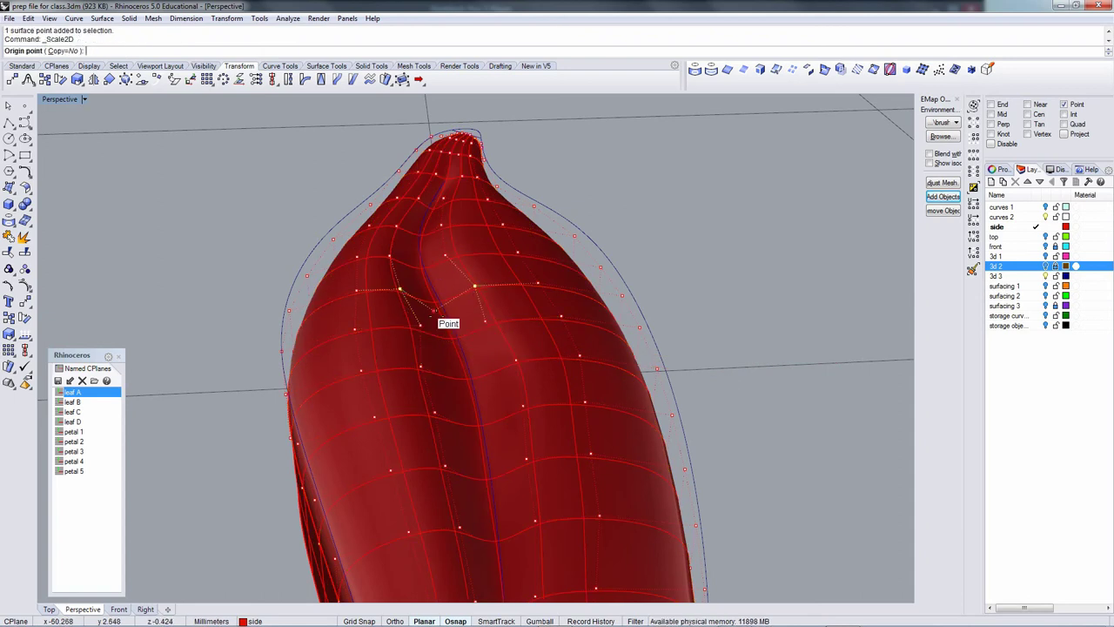
pyautogui.click(435, 311)
pyautogui.click(794, 337)
pyautogui.click(672, 339)
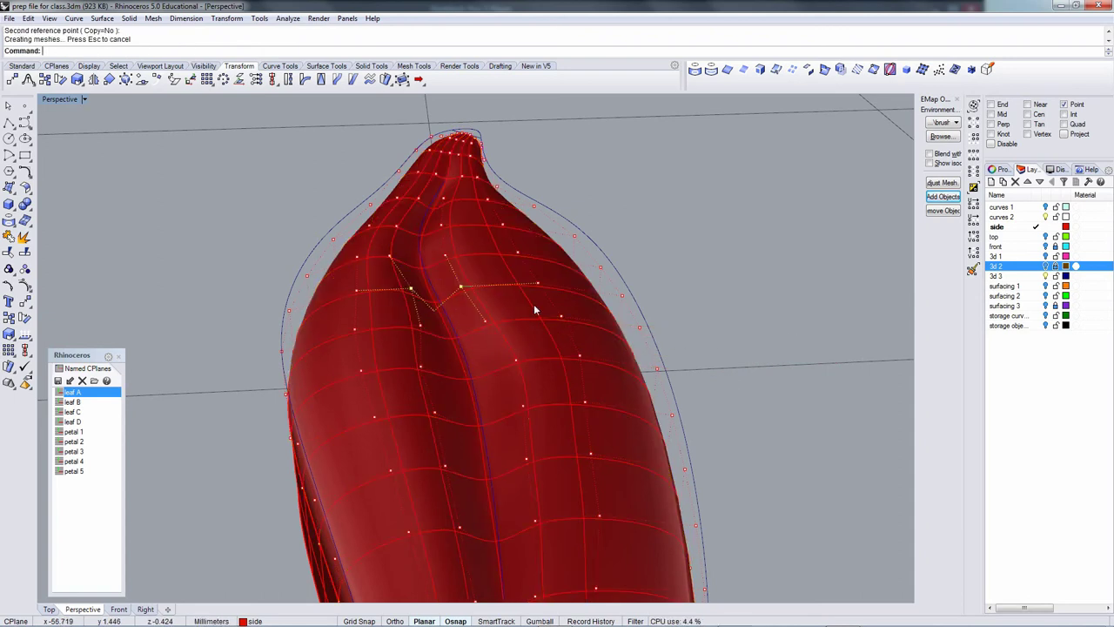
# Scale the flanking control point pair another row closer to the tip in 2D about its center row point by about 0.61.
pyautogui.moveTo(519, 307); pyautogui.dragTo(470, 426, button='right')
pyautogui.scroll(-3, 470, 427)
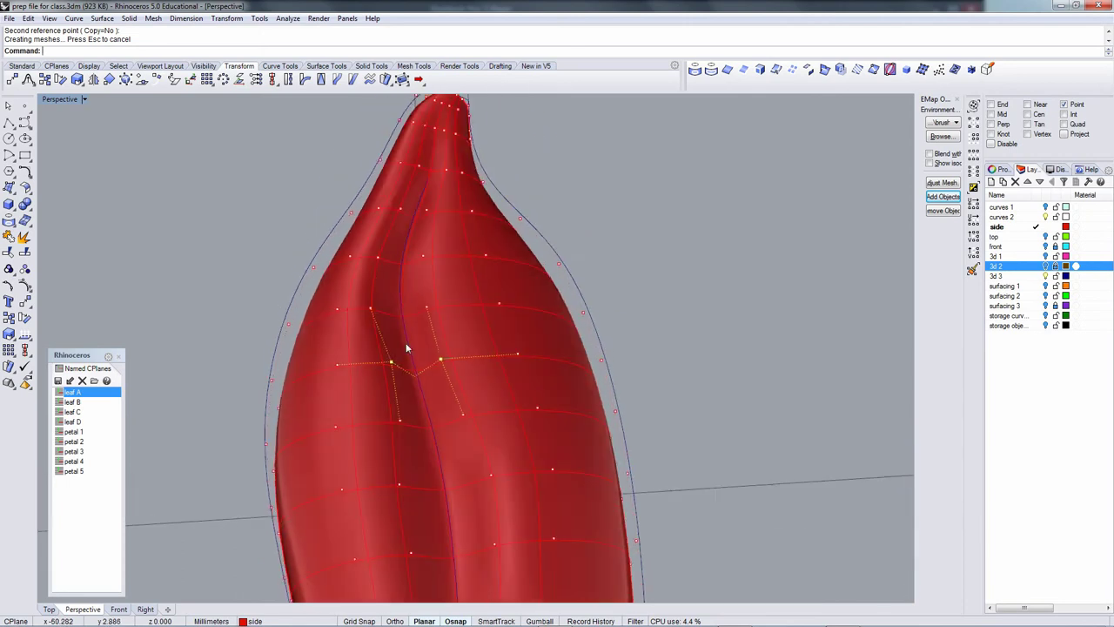
pyautogui.click(370, 309)
pyautogui.keyDown('shift'); pyautogui.click(426, 307); pyautogui.keyUp('shift')
pyautogui.press('Return')
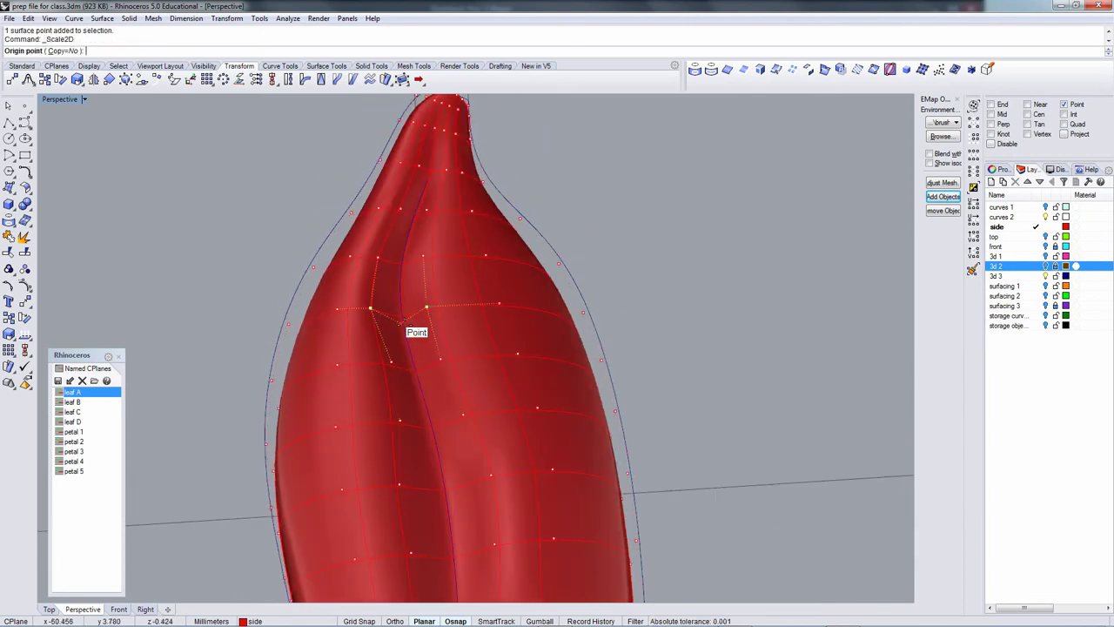
pyautogui.click(426, 307)
pyautogui.click(759, 325)
pyautogui.click(628, 333)
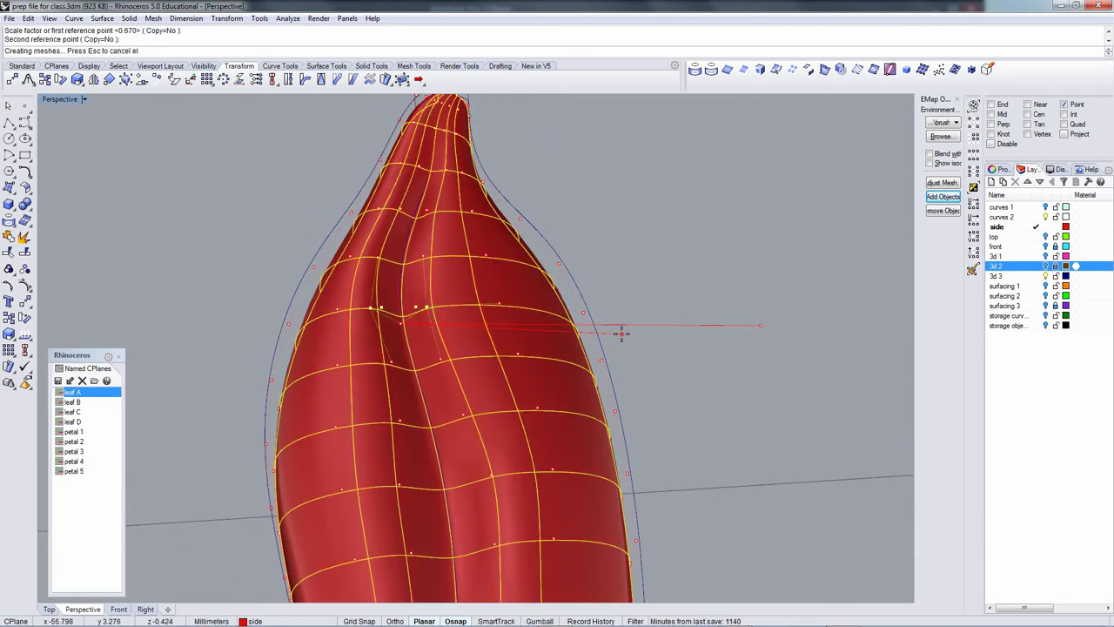
# Return to the first flanking pair, two rows back from the tip side, and scale it in 2D toward the crease by about 0.17.
pyautogui.moveTo(445, 369)
pyautogui.mouseDown(button='right')
pyautogui.moveTo(435, 319)
pyautogui.moveTo(428, 360)
pyautogui.moveTo(447, 331)
pyautogui.moveTo(435, 330)
pyautogui.moveTo(441, 375)
pyautogui.moveTo(441, 357)
pyautogui.mouseUp(button='right')
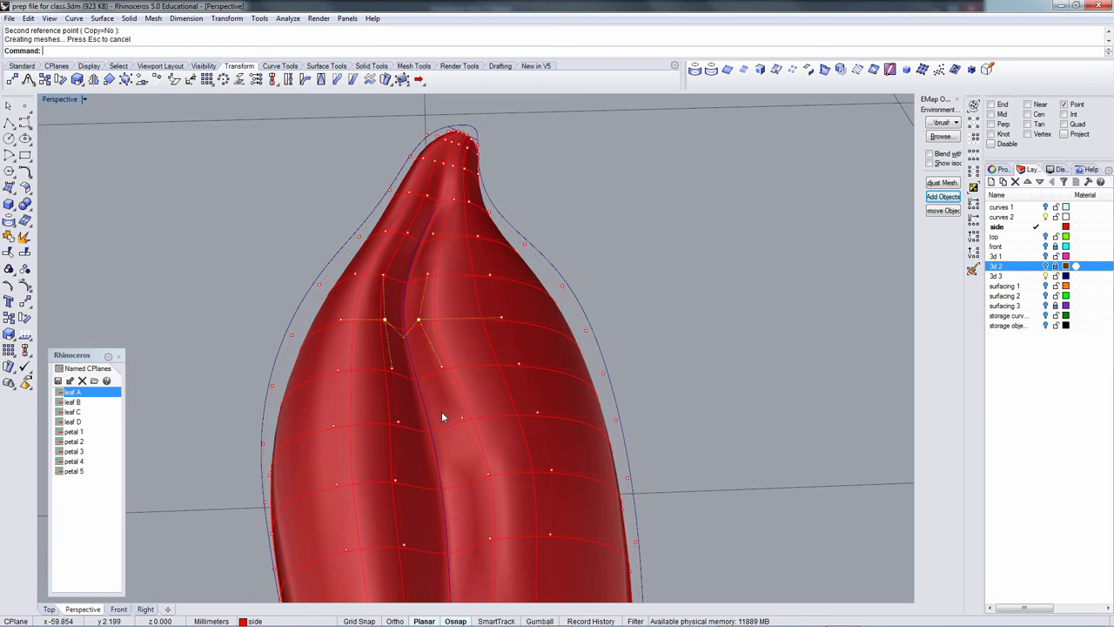
pyautogui.scroll(4, 432, 416)
pyautogui.click(396, 396)
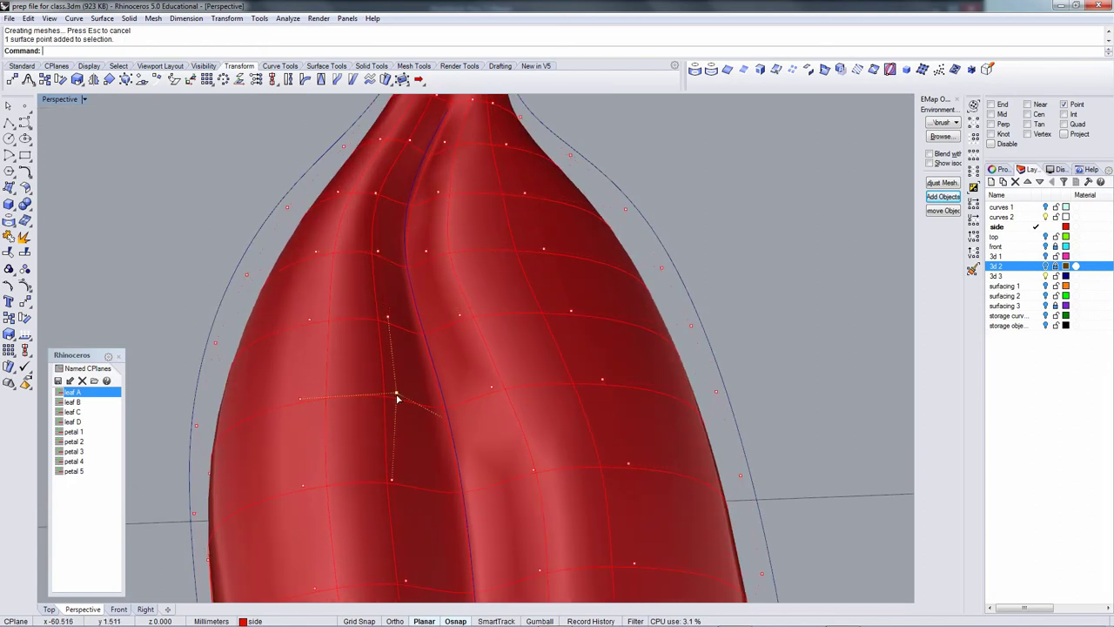
pyautogui.keyDown('shift'); pyautogui.click(491, 389); pyautogui.keyUp('shift')
pyautogui.rightClick(489, 392)
pyautogui.click(443, 418)
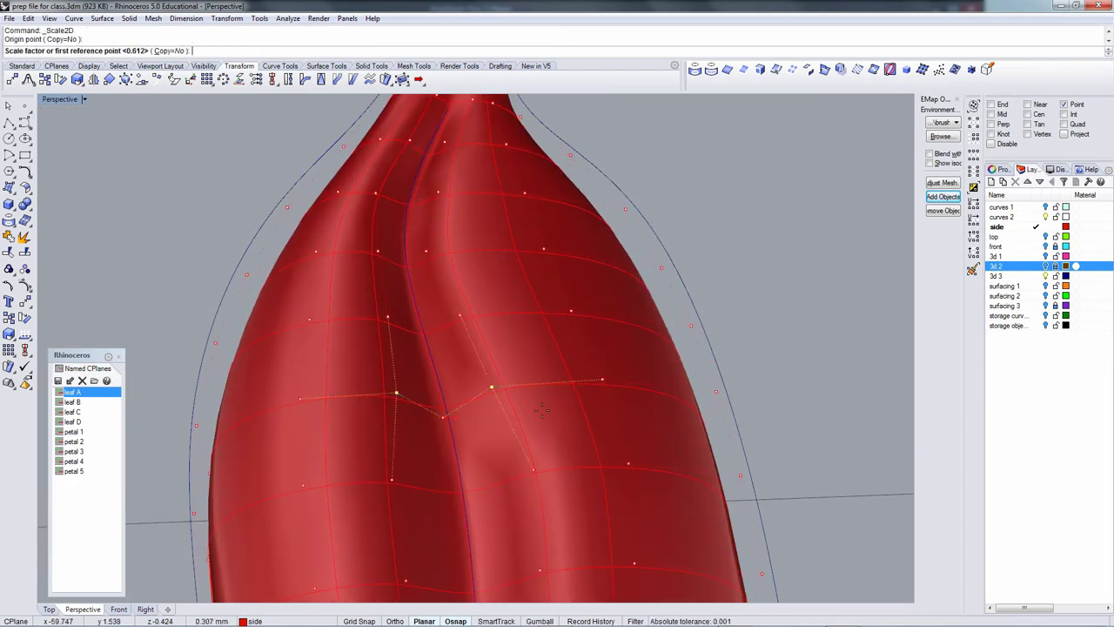
pyautogui.click(791, 419)
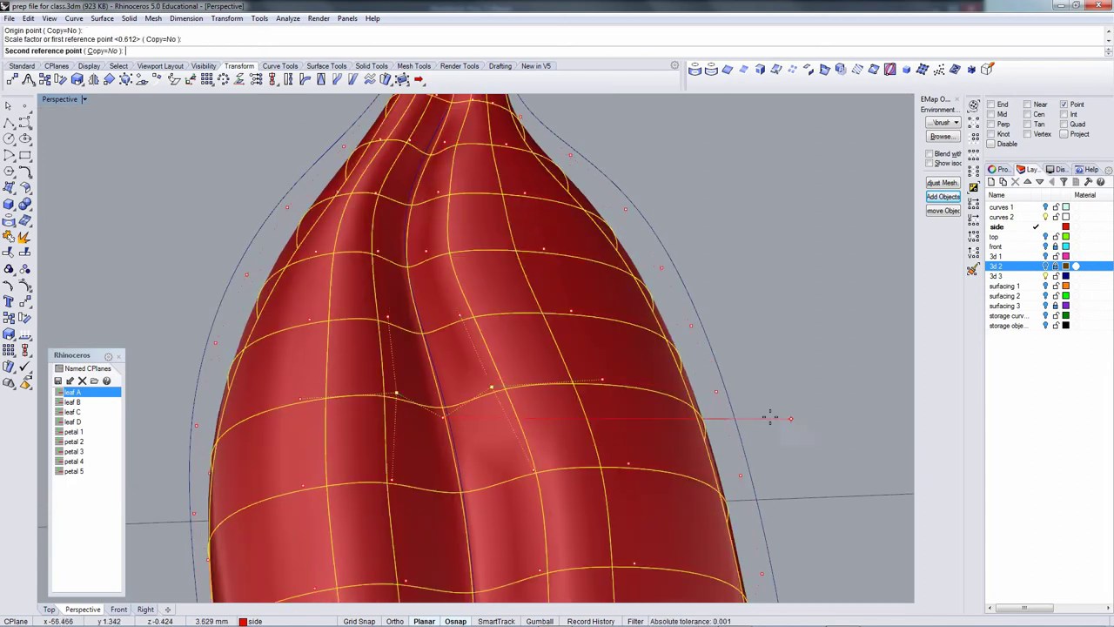
pyautogui.click(475, 451)
# Lower this flanking pair slightly with the Gumball and scale it in 2D about the center row point by about 0.39.
pyautogui.moveTo(476, 451); pyautogui.dragTo(463, 409, button='right')
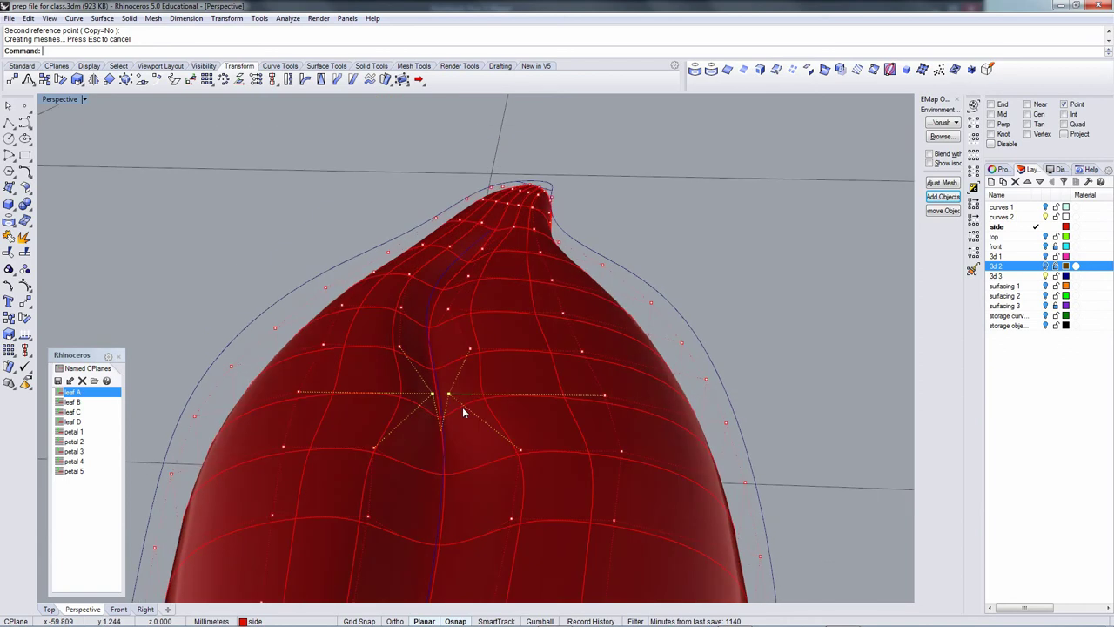
pyautogui.click(535, 620)
pyautogui.moveTo(439, 359); pyautogui.dragTo(441, 393)
pyautogui.scroll(5, 509, 377)
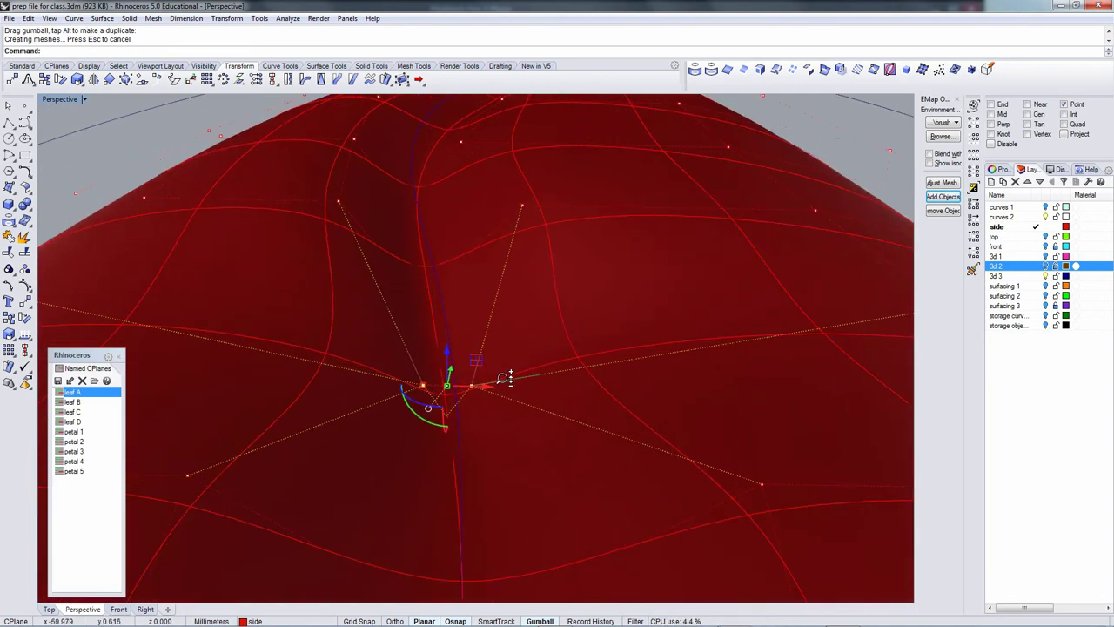
pyautogui.rightClick(77, 80)
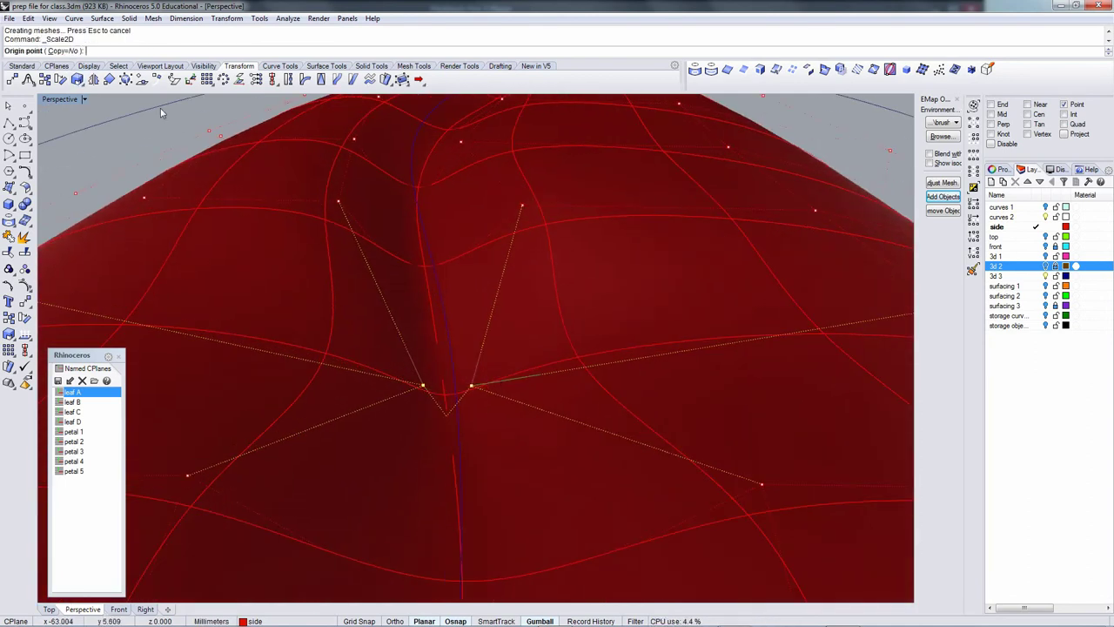
pyautogui.click(446, 418)
pyautogui.click(722, 433)
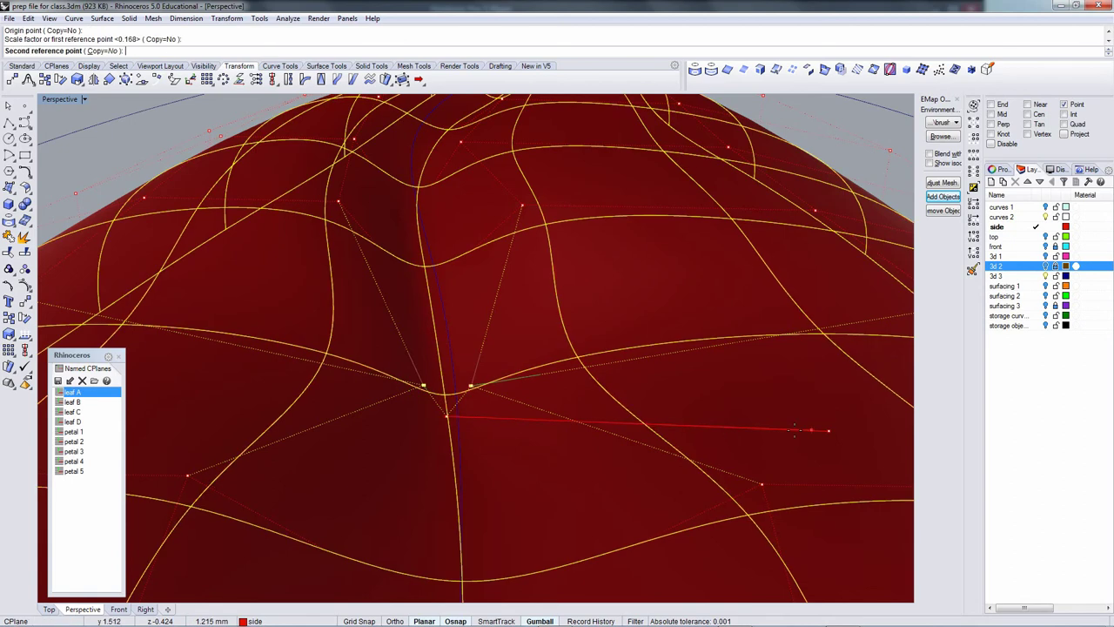
pyautogui.click(592, 437)
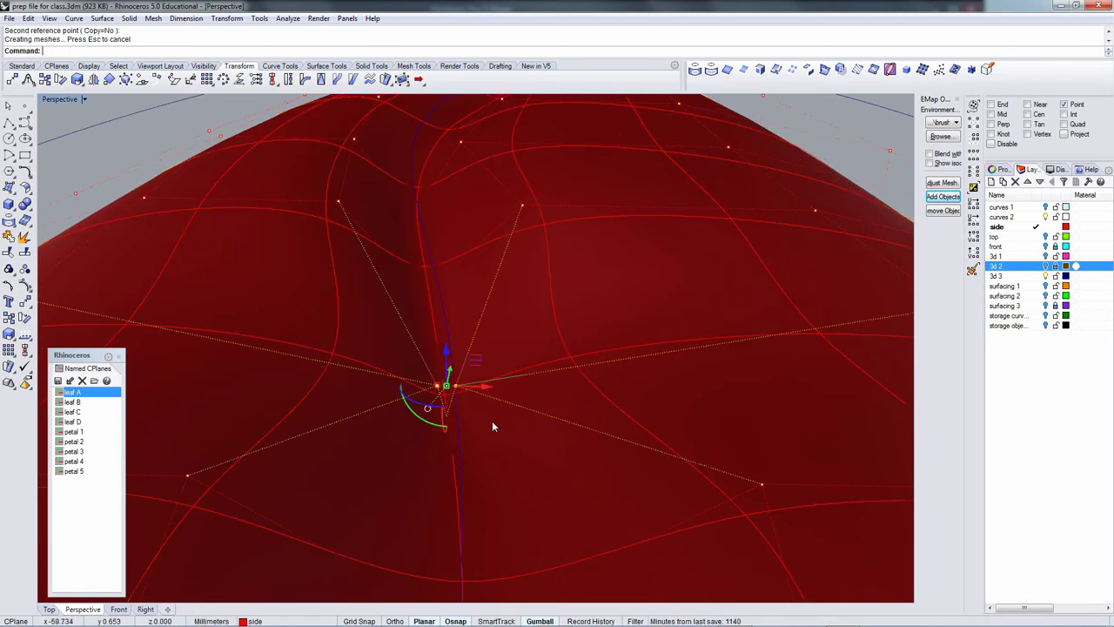
# Scale the flanking control point pair one row closer to the tip in 2D about its center row point until the two points nearly meet.
pyautogui.scroll(-3, 477, 376)
pyautogui.scroll(-6, 477, 376)
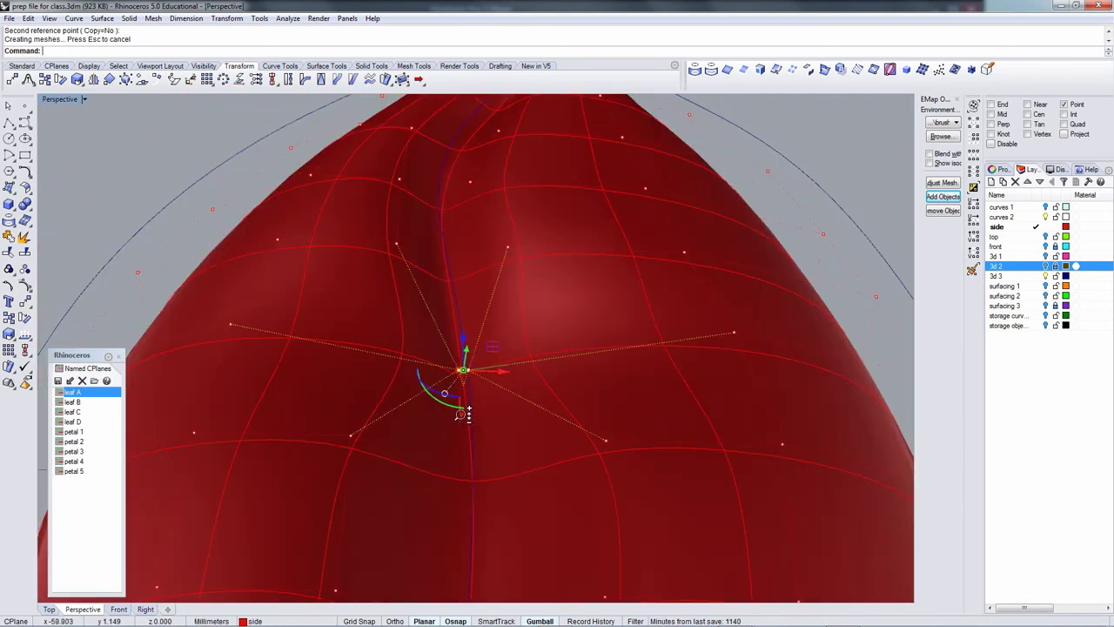
pyautogui.moveTo(477, 403); pyautogui.dragTo(390, 430, button='right')
pyautogui.scroll(3, 390, 430)
pyautogui.click(421, 338)
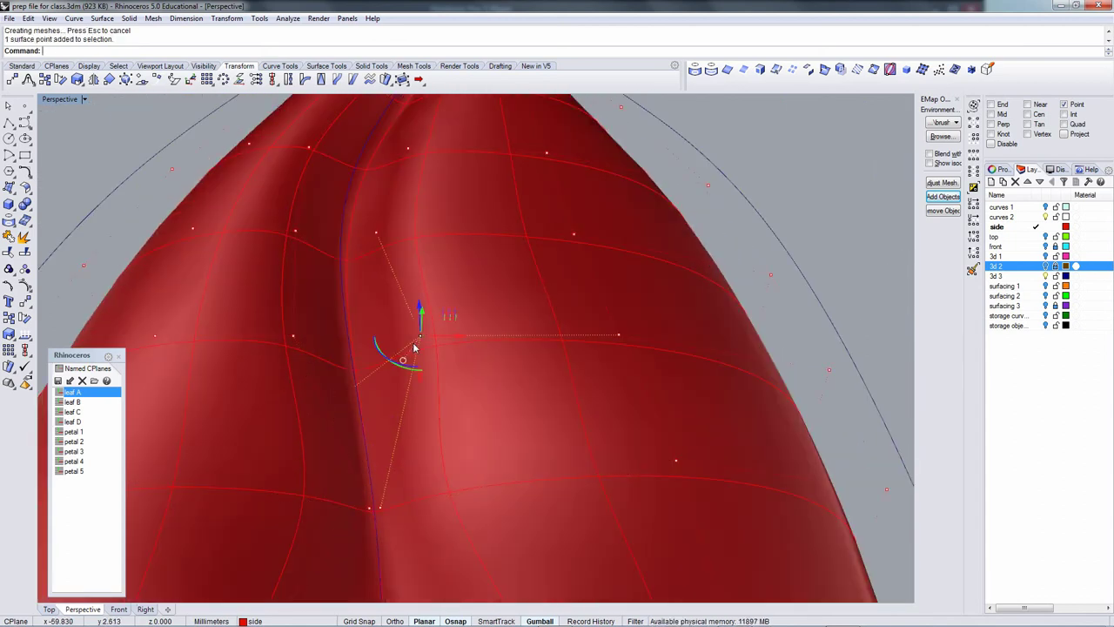
pyautogui.keyDown('shift'); pyautogui.click(294, 335); pyautogui.keyUp('shift')
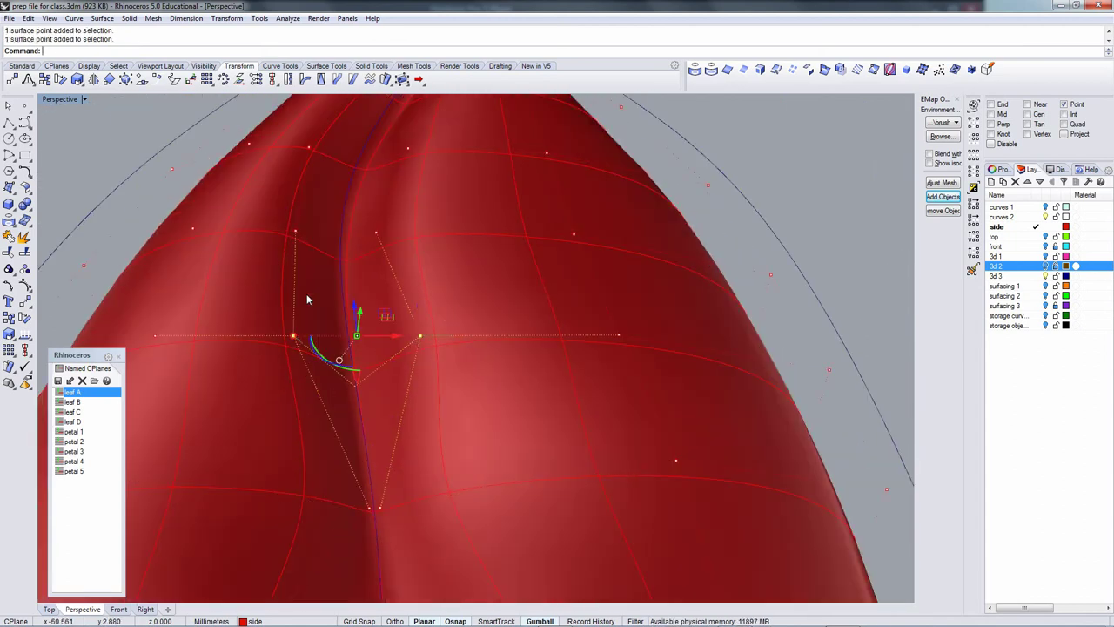
pyautogui.click(538, 620)
pyautogui.rightClick(76, 79)
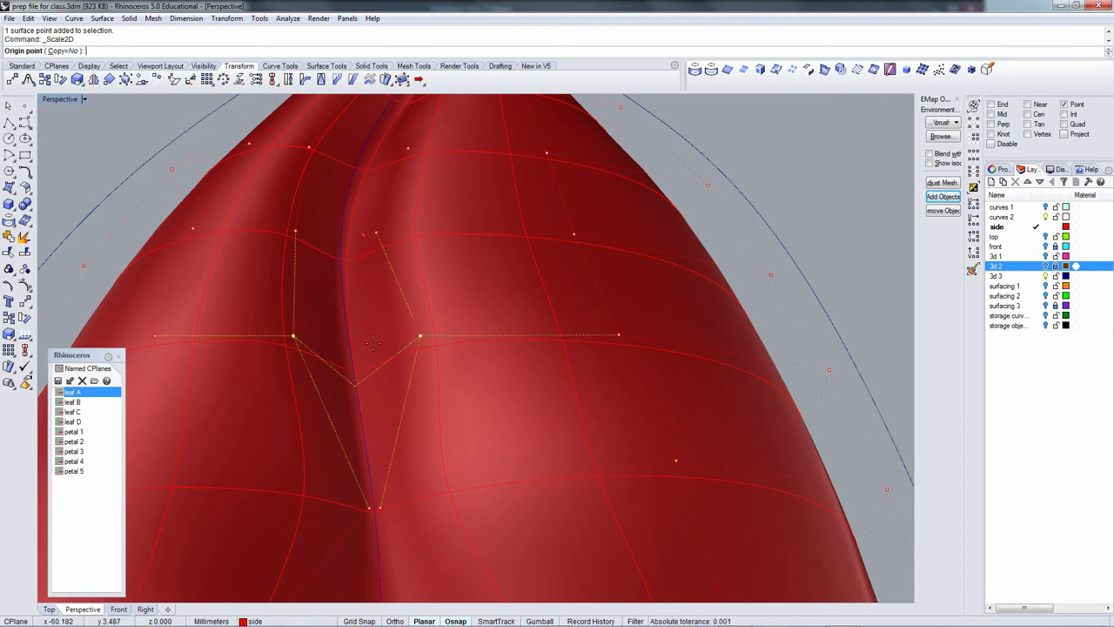
pyautogui.click(354, 385)
pyautogui.click(702, 402)
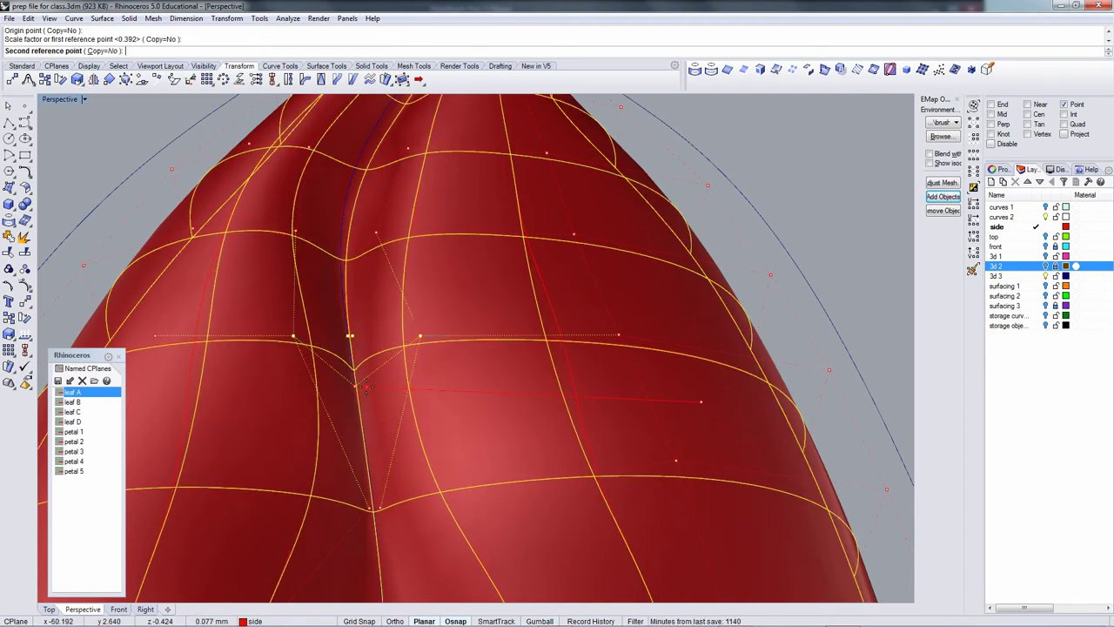
pyautogui.click(410, 414)
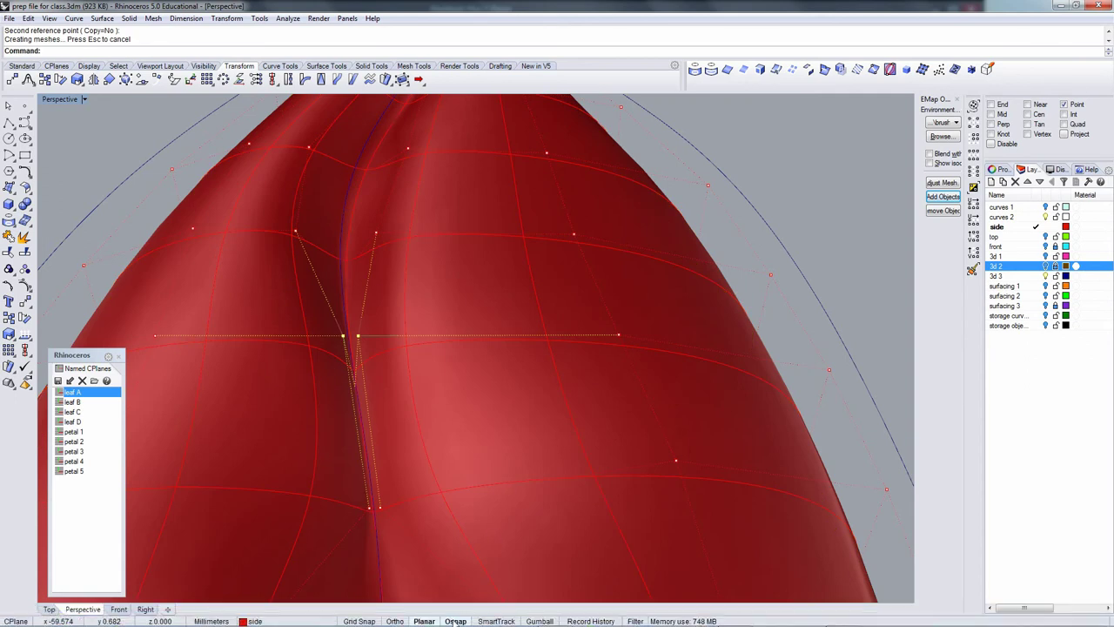
# Lower the second flanking pair toward the center row with the Gumball and scale it slightly narrower in 2D about the center row point.
pyautogui.click(540, 620)
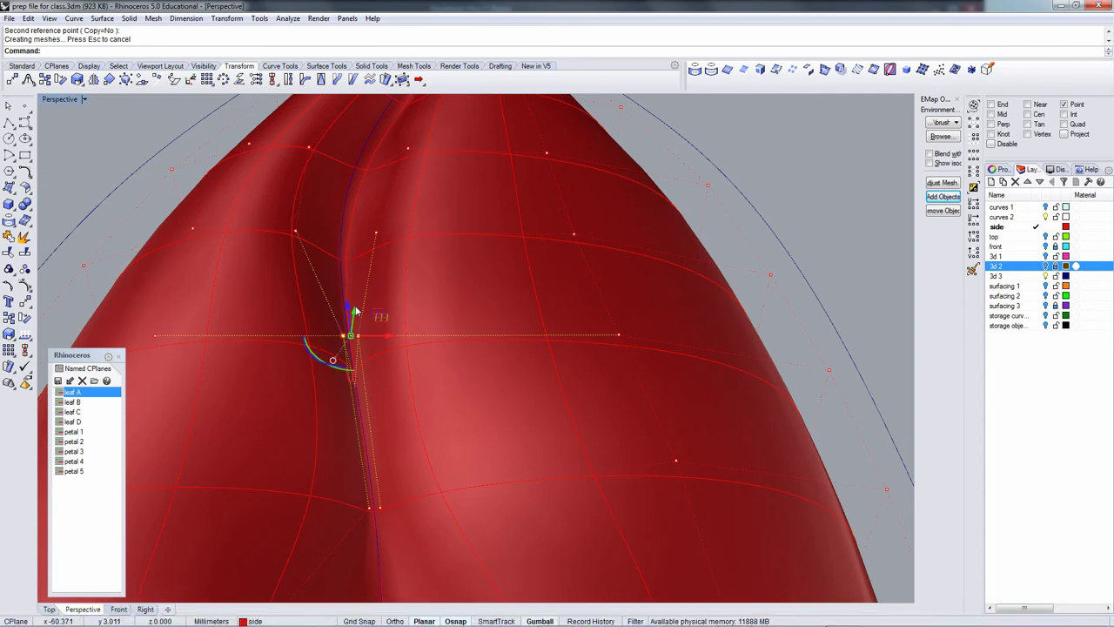
pyautogui.moveTo(349, 309); pyautogui.dragTo(343, 345)
pyautogui.scroll(5, 405, 345)
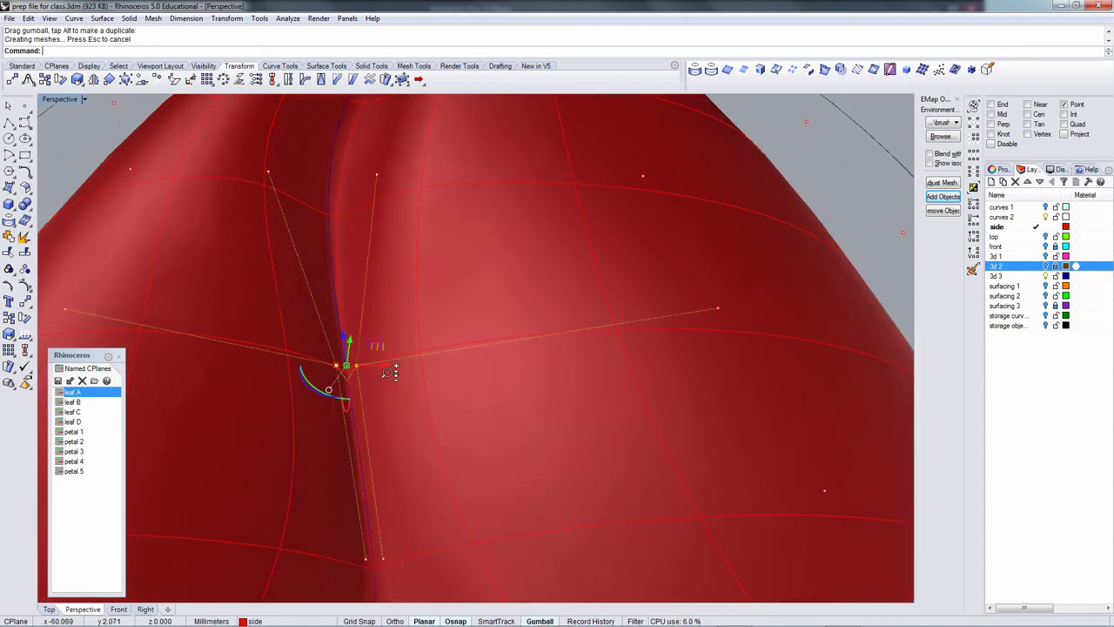
pyautogui.scroll(1, 405, 345)
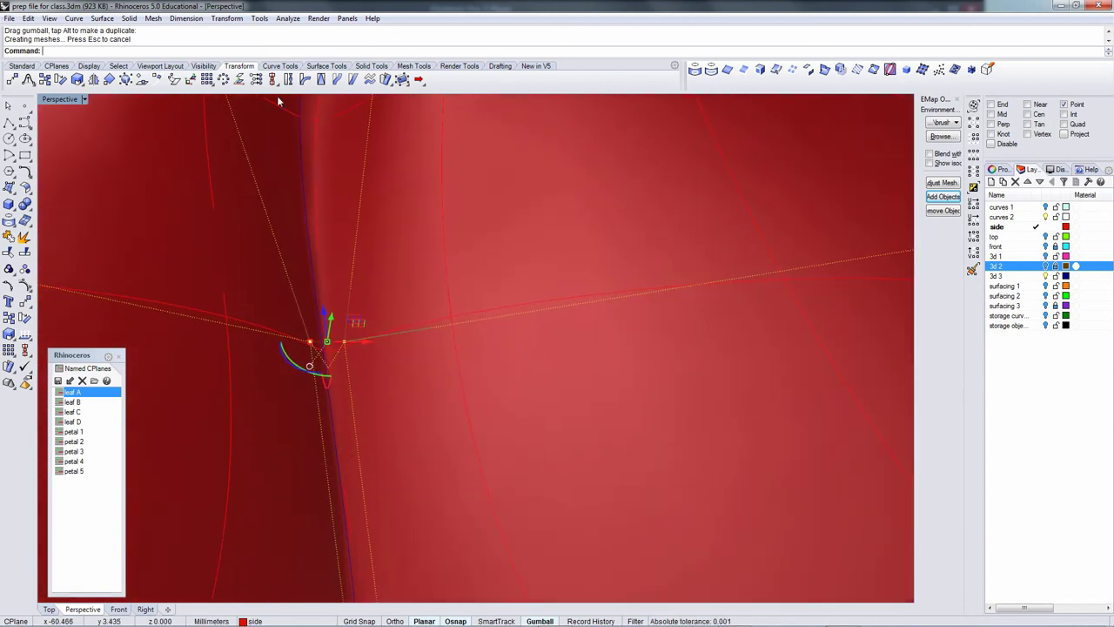
pyautogui.click(537, 621)
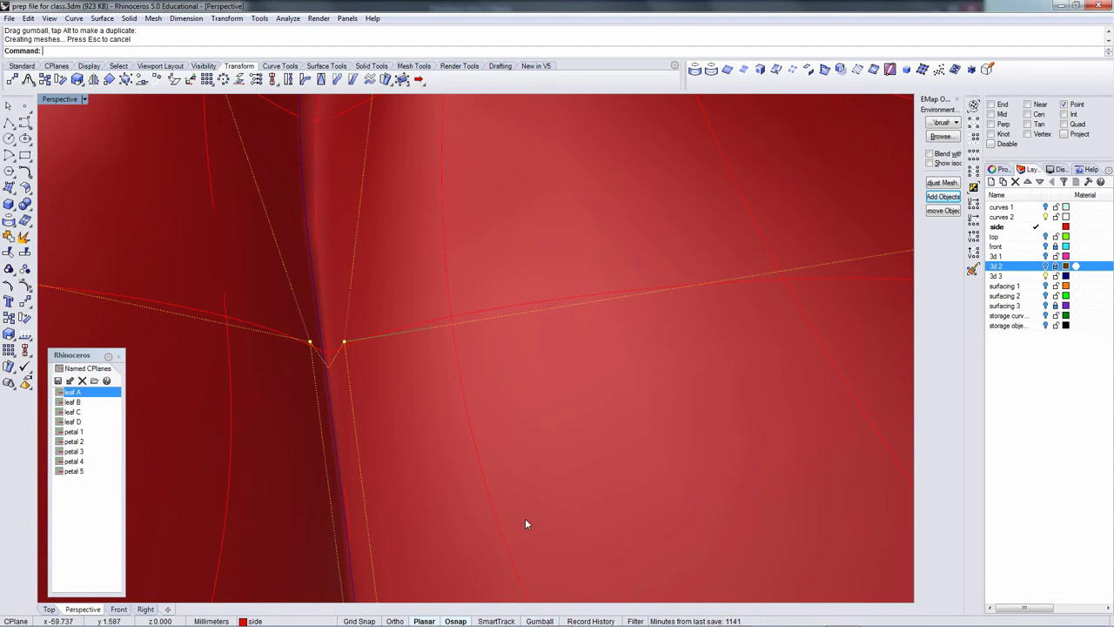
pyautogui.rightClick(78, 80)
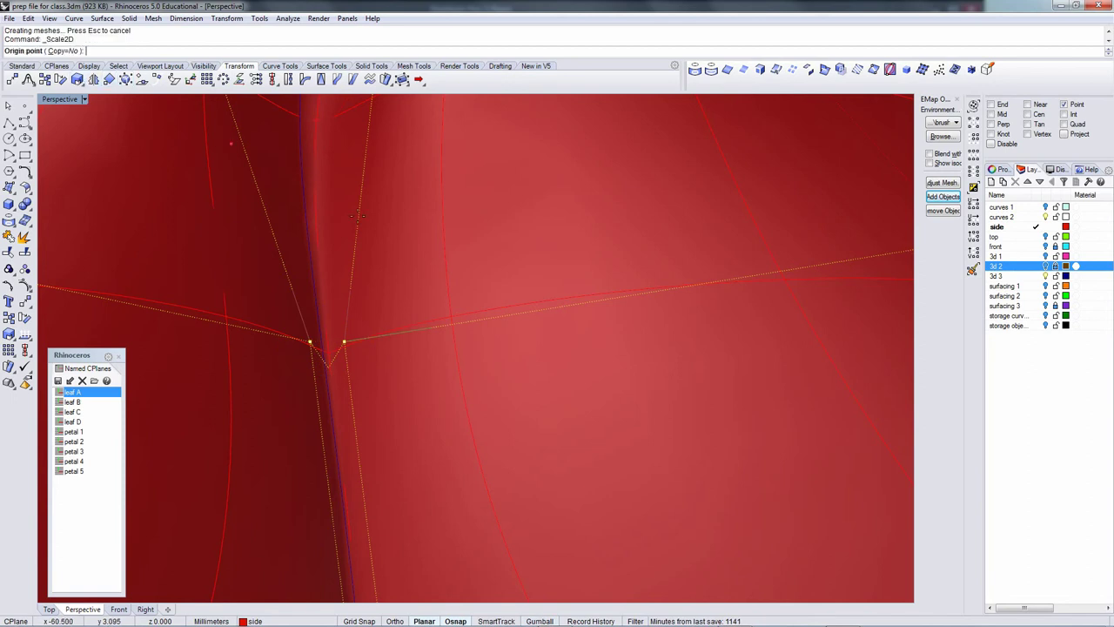
pyautogui.click(329, 368)
pyautogui.click(632, 363)
pyautogui.click(550, 361)
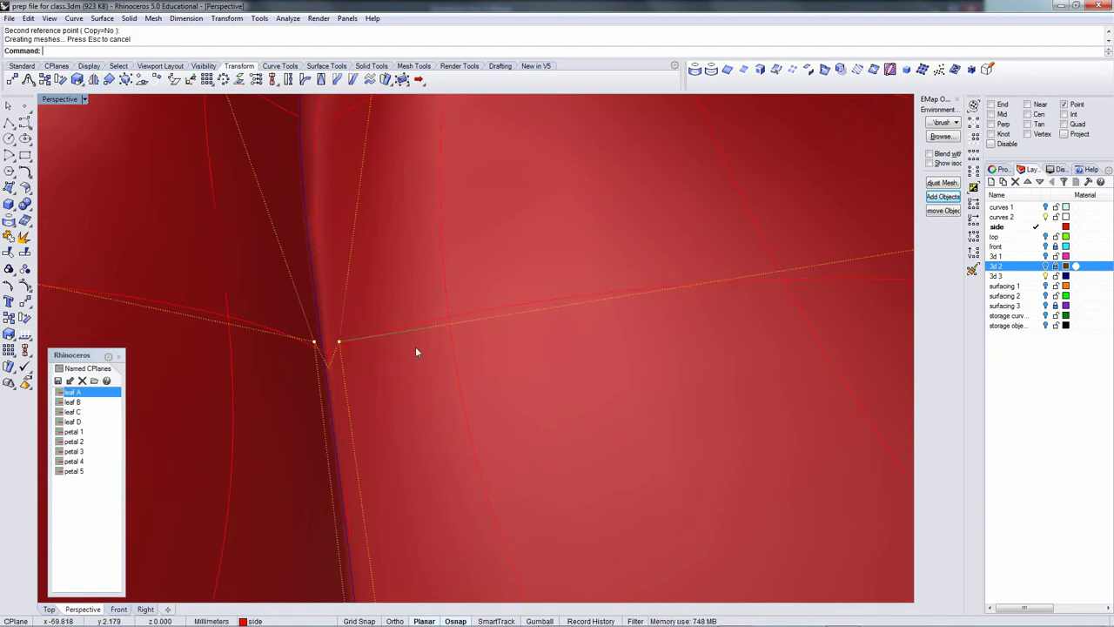
# Scale the flanking pair one row closer to the tip in 2D about its center row point by about 0.17, and lower it slightly with the Gumball.
pyautogui.keyDown('ctrl'); pyautogui.moveTo(389, 318); pyautogui.dragTo(351, 436, button='right'); pyautogui.keyUp('ctrl')
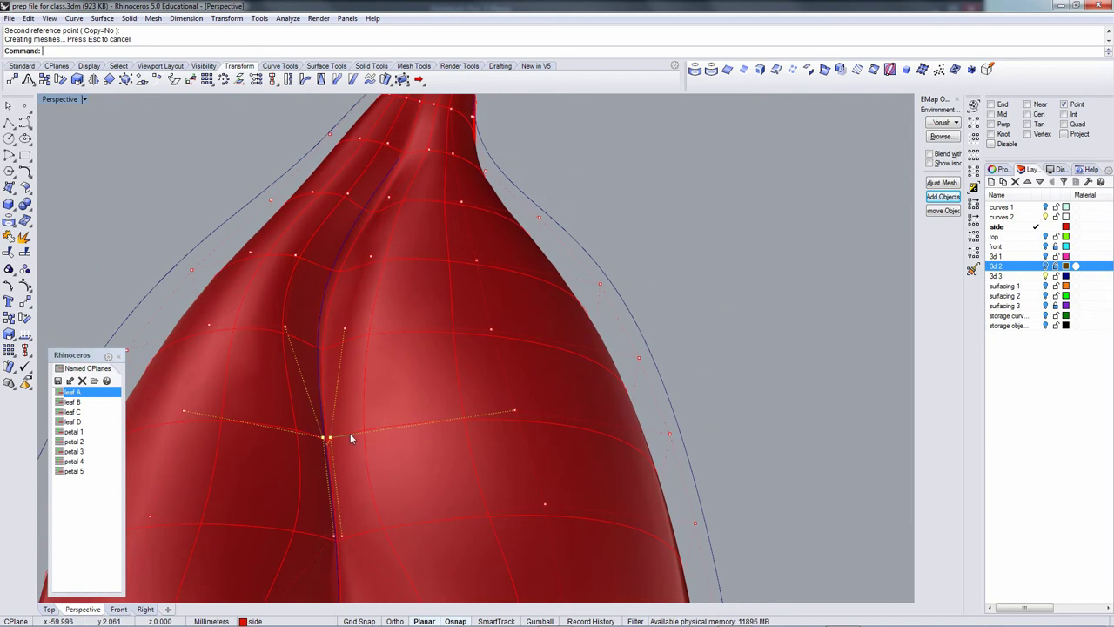
pyautogui.scroll(2, 312, 352)
pyautogui.click(276, 323)
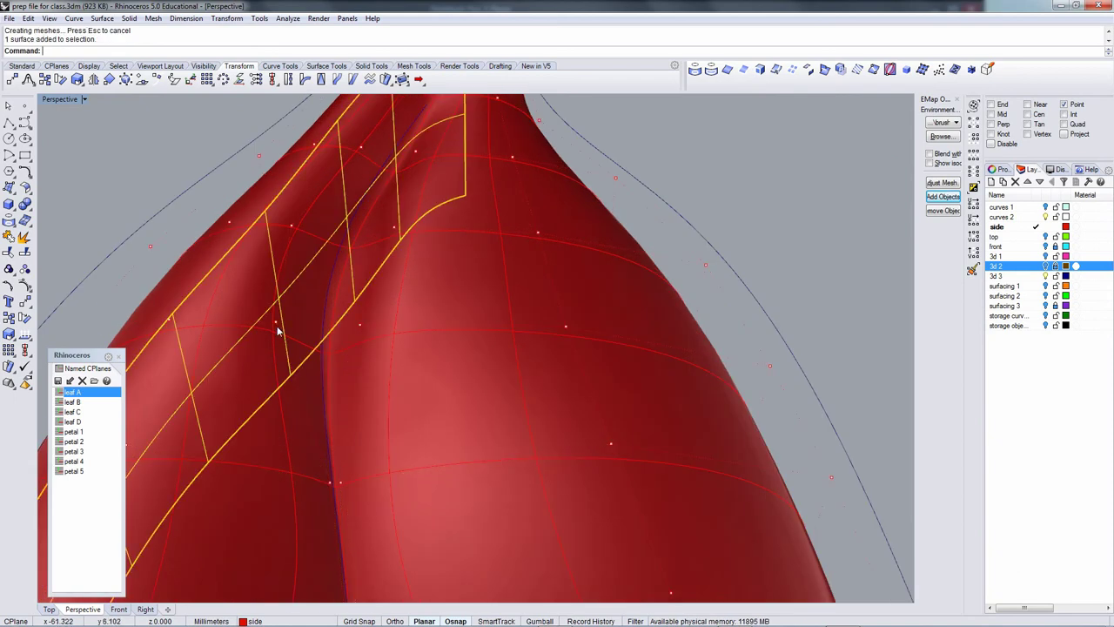
pyautogui.keyDown('shift'); pyautogui.click(360, 324); pyautogui.keyUp('shift')
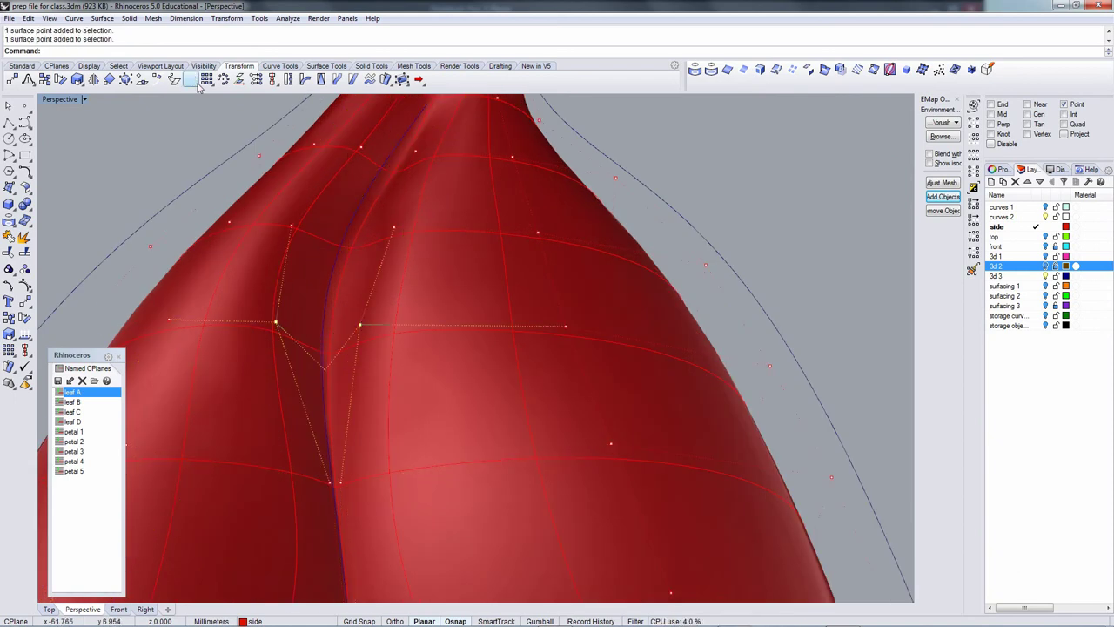
pyautogui.click(77, 79)
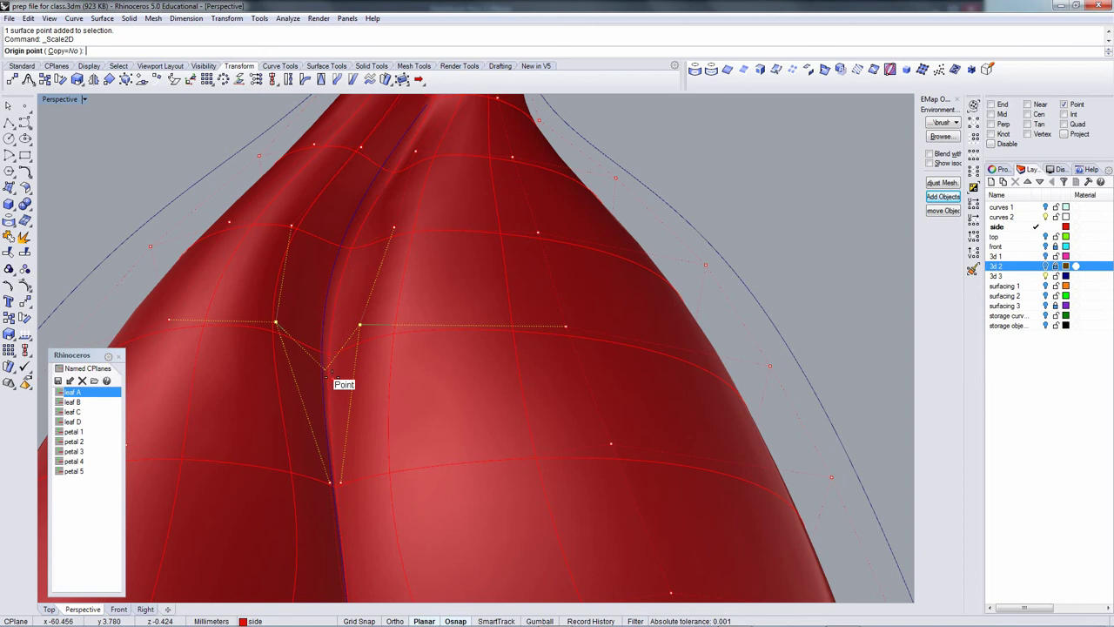
pyautogui.click(326, 370)
pyautogui.click(543, 391)
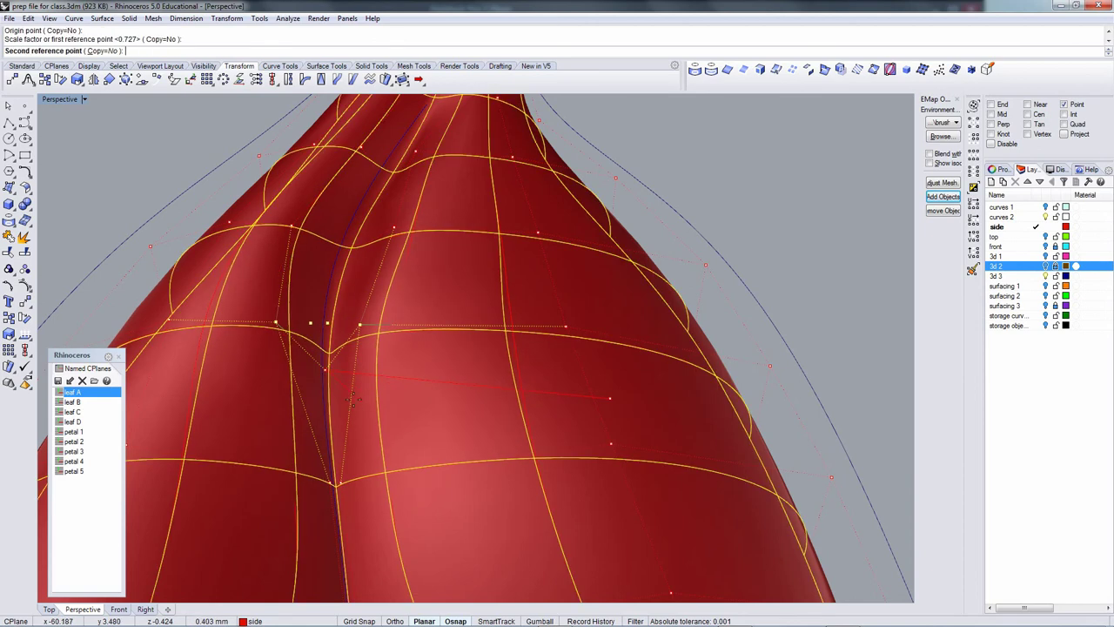
pyautogui.click(366, 376)
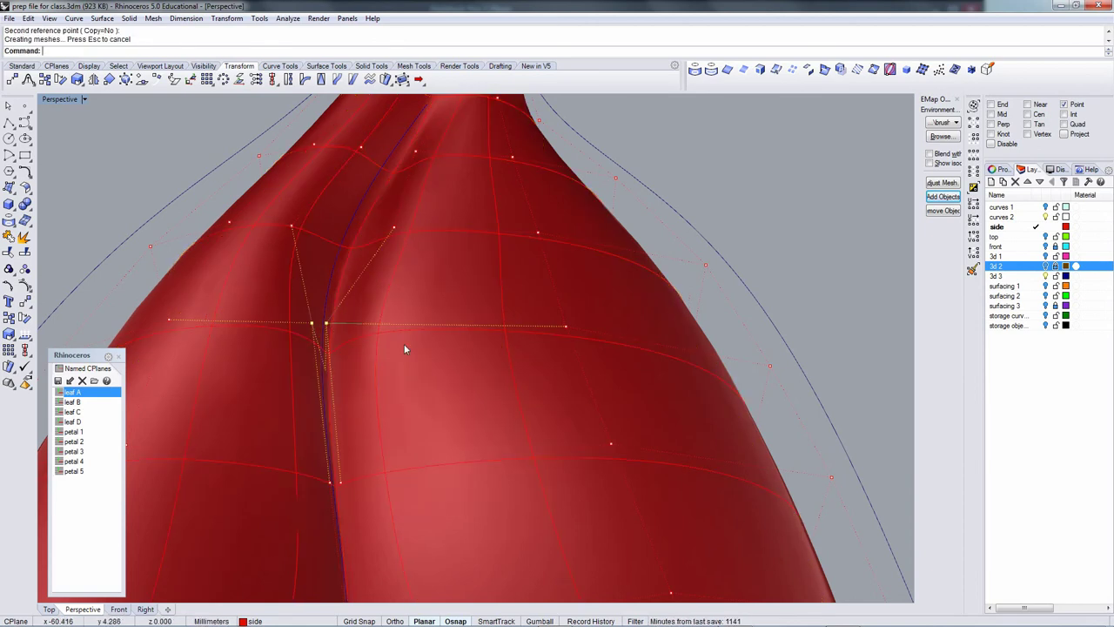
pyautogui.click(540, 622)
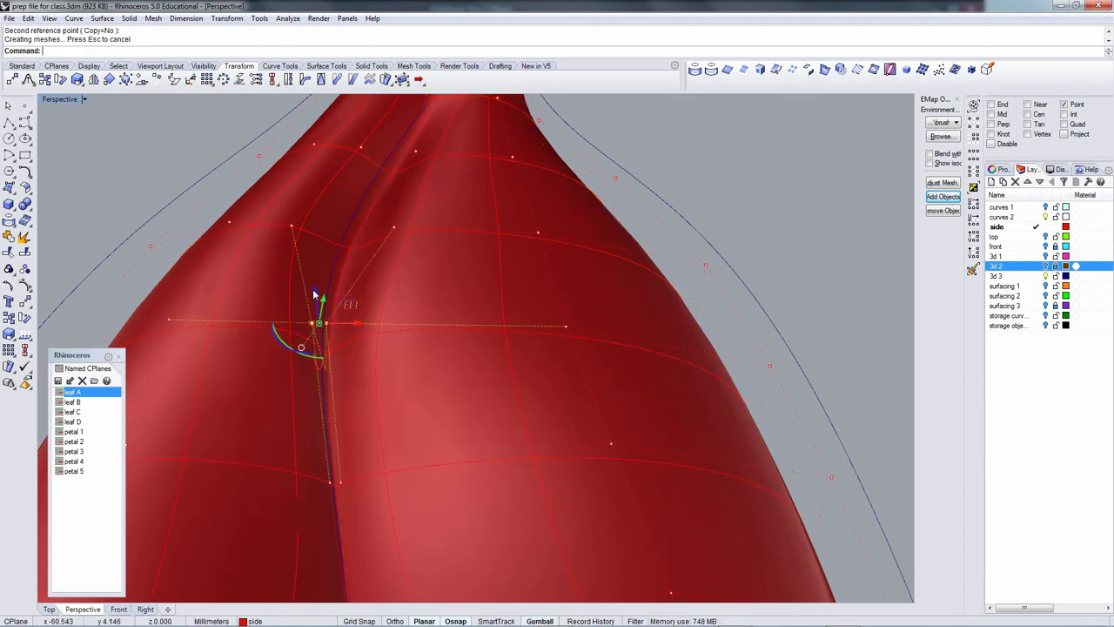
pyautogui.moveTo(318, 311); pyautogui.dragTo(317, 322)
# Scale the next flanking control point pair toward the tip in 2D about its center row point by about 0.43.
pyautogui.moveTo(400, 306); pyautogui.dragTo(367, 301, button='right')
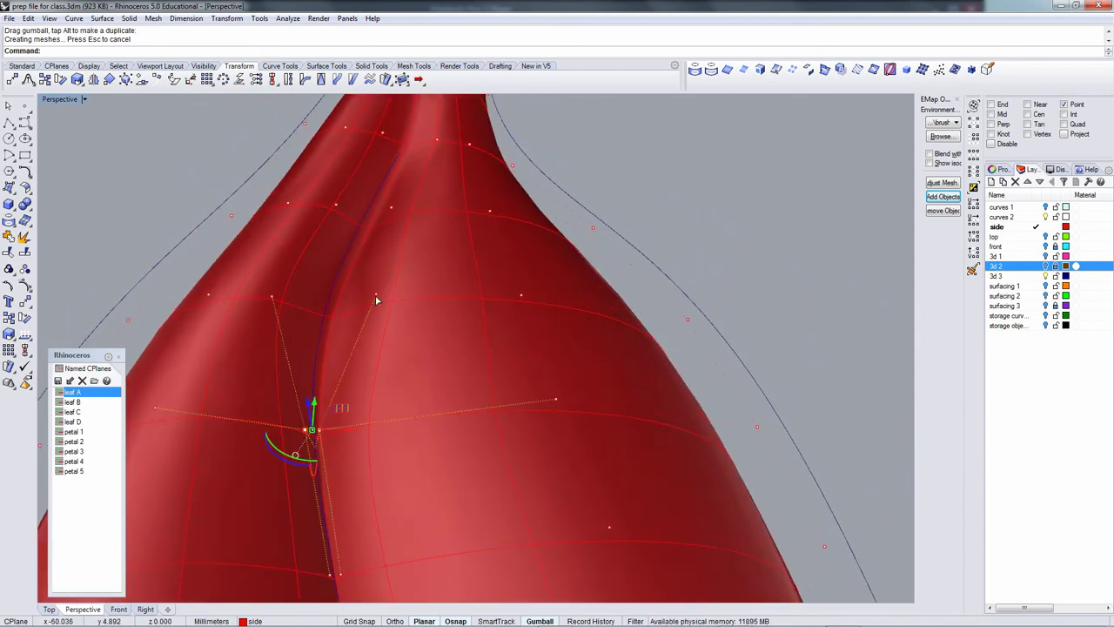
pyautogui.click(376, 296)
pyautogui.keyDown('shift'); pyautogui.click(273, 297); pyautogui.keyUp('shift')
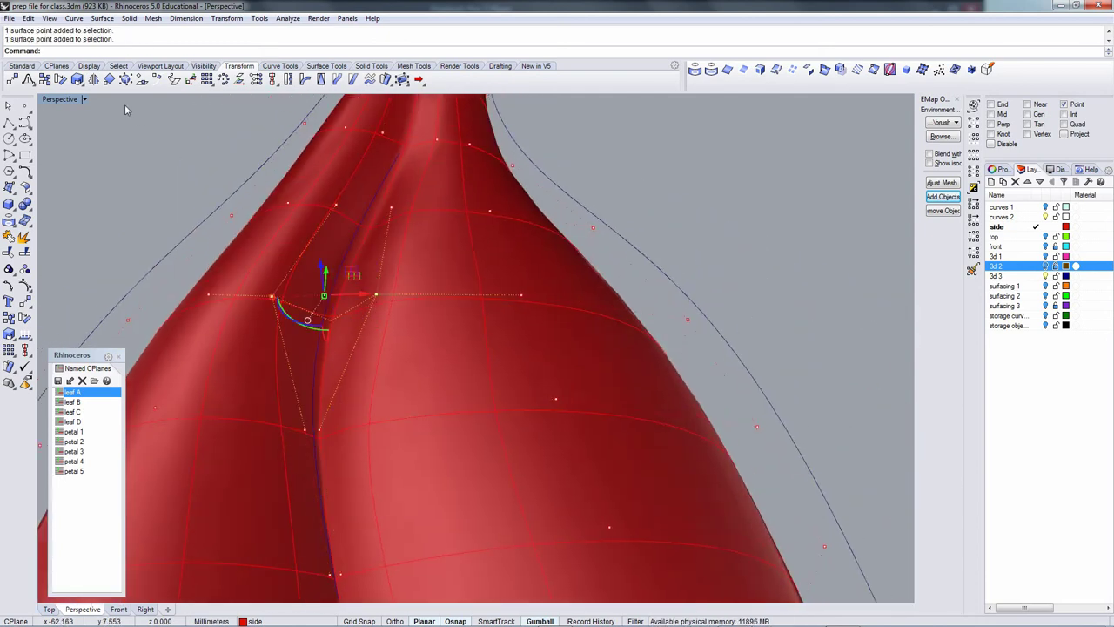
pyautogui.click(78, 79)
pyautogui.click(328, 319)
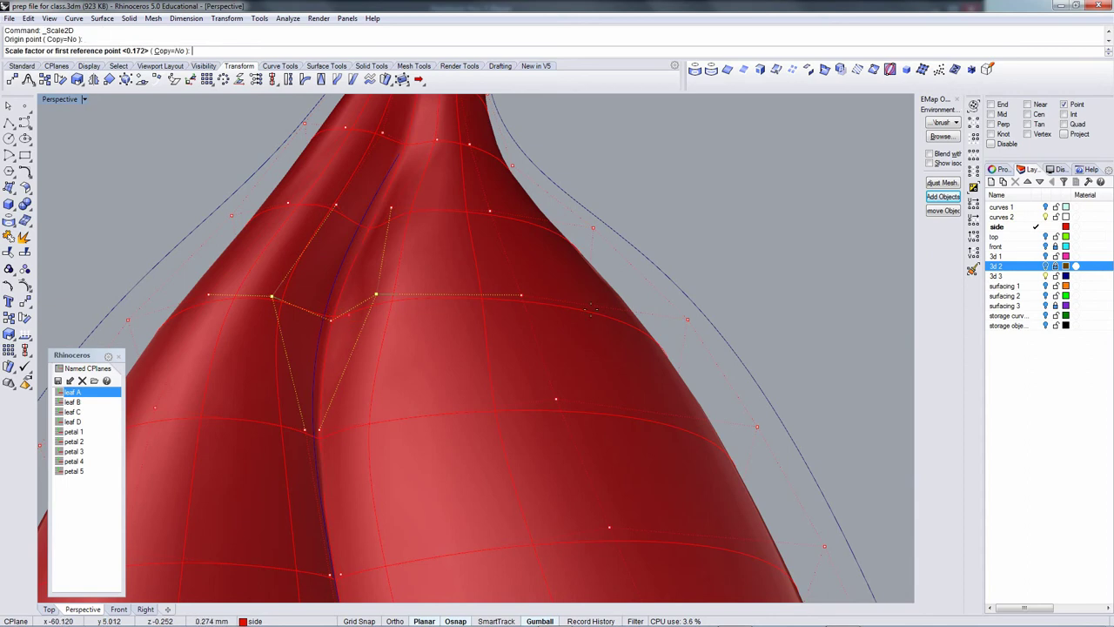
pyautogui.click(692, 327)
pyautogui.click(485, 338)
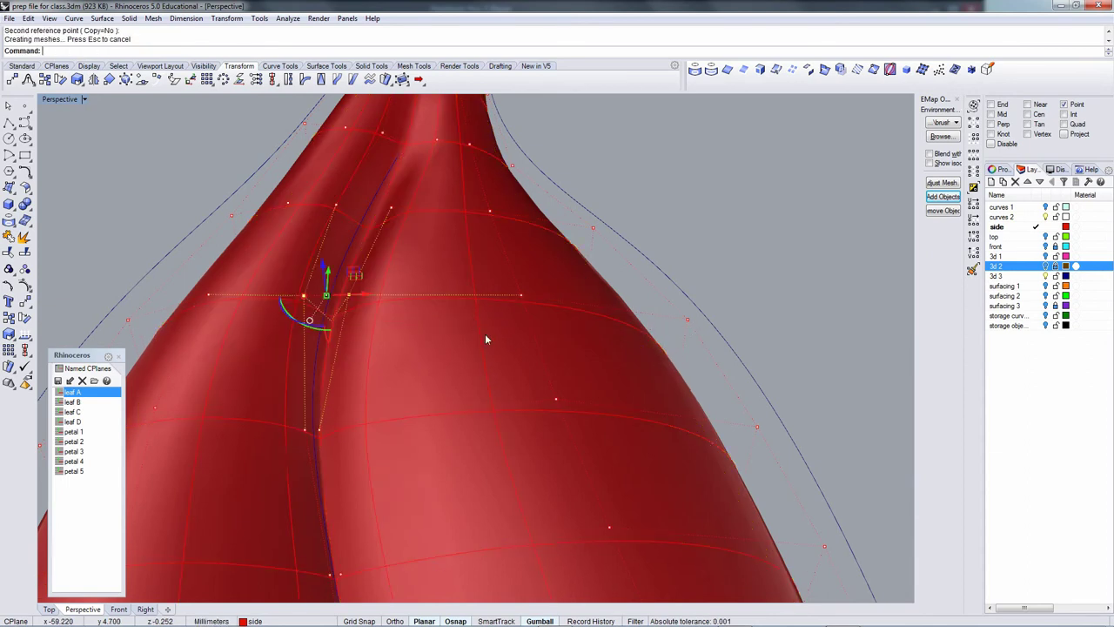
# Scale the flanking pair one further row toward the tip in 2D about its center row point by about 0.58.
pyautogui.moveTo(486, 339); pyautogui.dragTo(321, 349, button='right')
pyautogui.click(322, 343)
pyautogui.keyDown('shift'); pyautogui.click(267, 353); pyautogui.keyUp('shift')
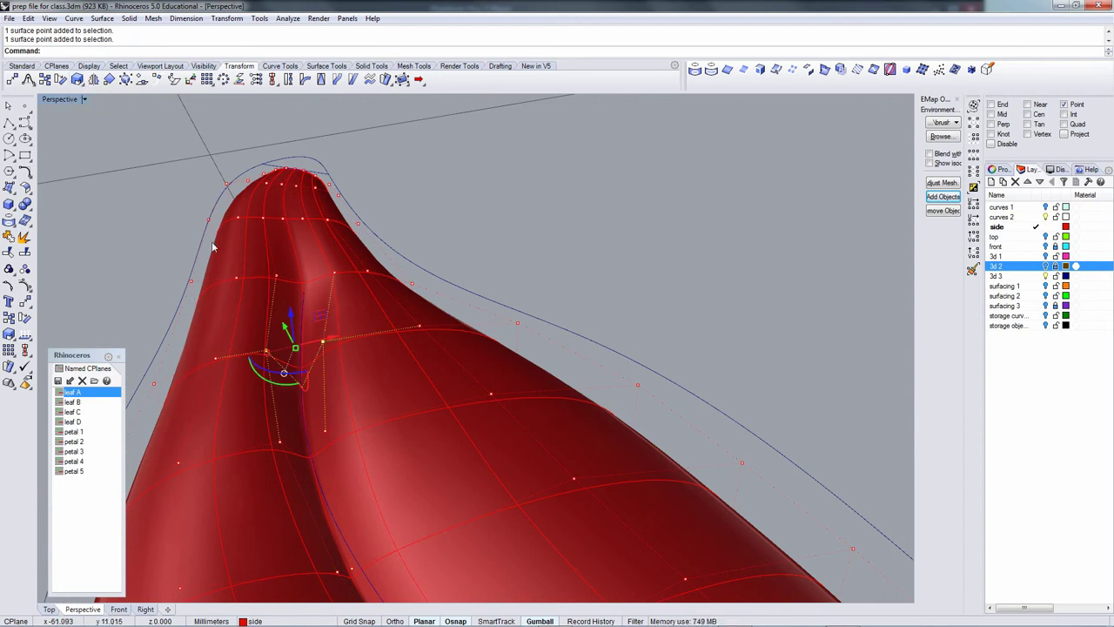
pyautogui.click(532, 620)
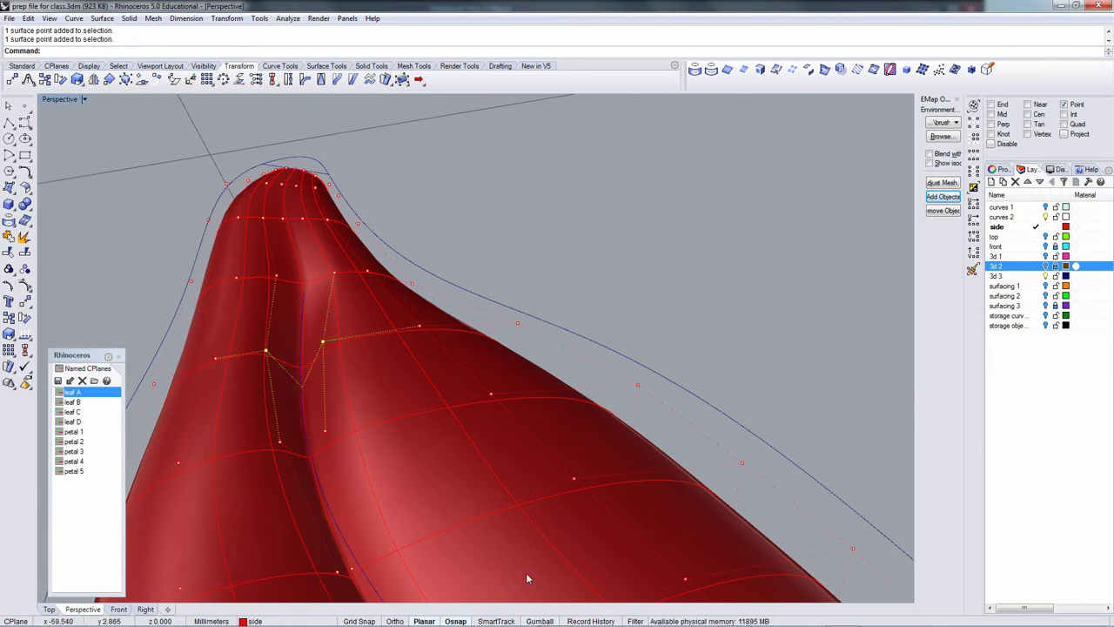
pyautogui.click(77, 79)
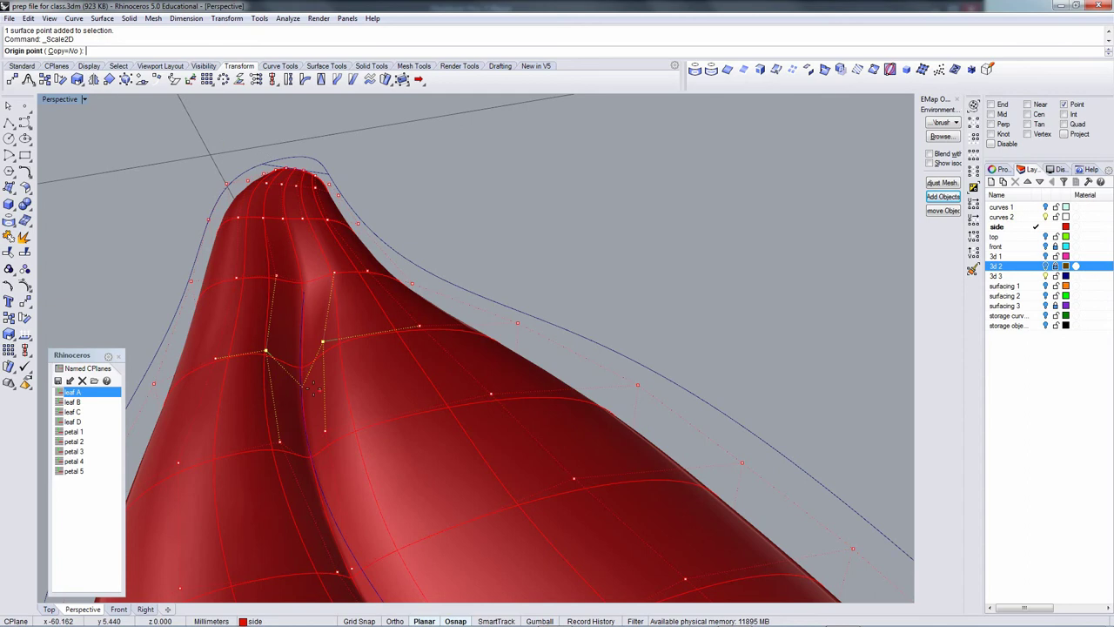
pyautogui.click(341, 376)
pyautogui.click(594, 338)
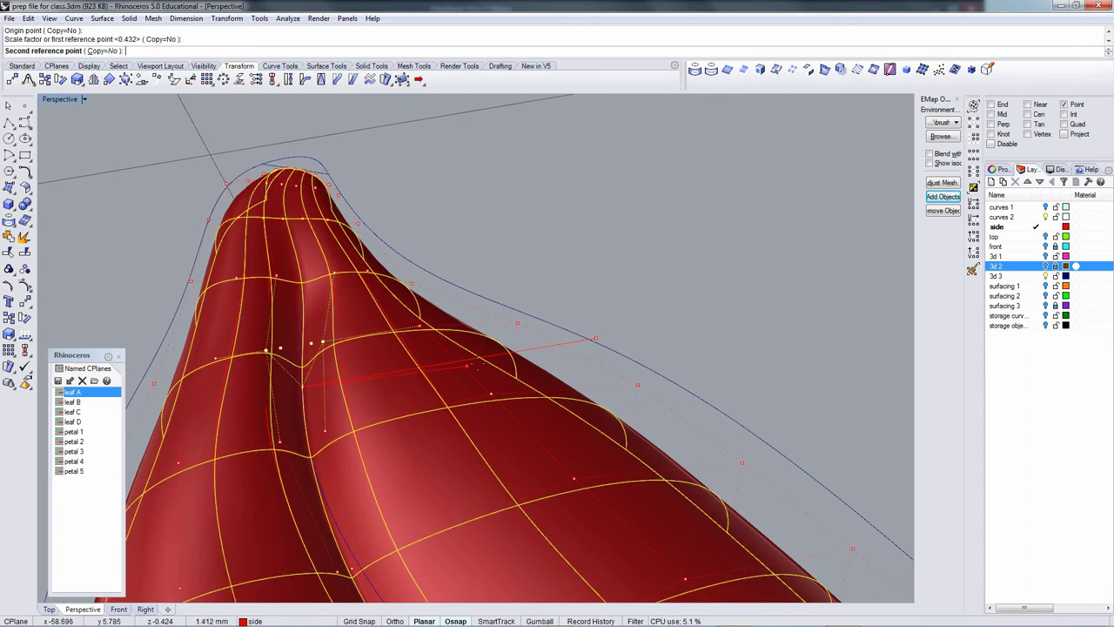
pyautogui.click(475, 362)
# Add the neighboring flanking pair behind it to the selection and lower both pairs slightly with the Gumball.
pyautogui.moveTo(478, 360); pyautogui.dragTo(377, 357, button='right')
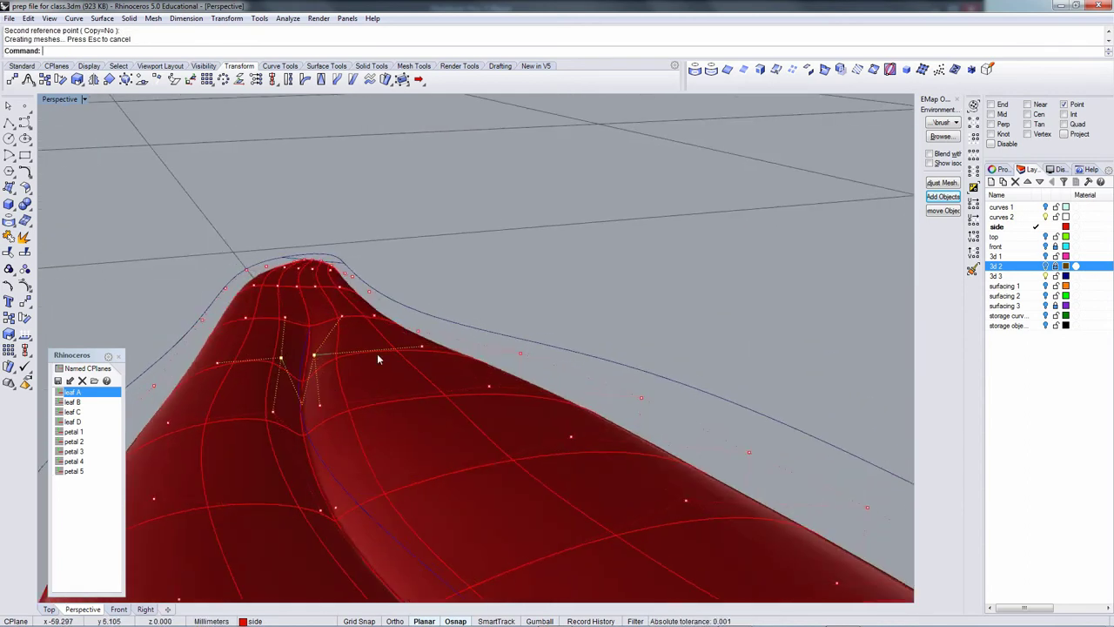
pyautogui.keyDown('shift'); pyautogui.click(321, 404); pyautogui.keyUp('shift')
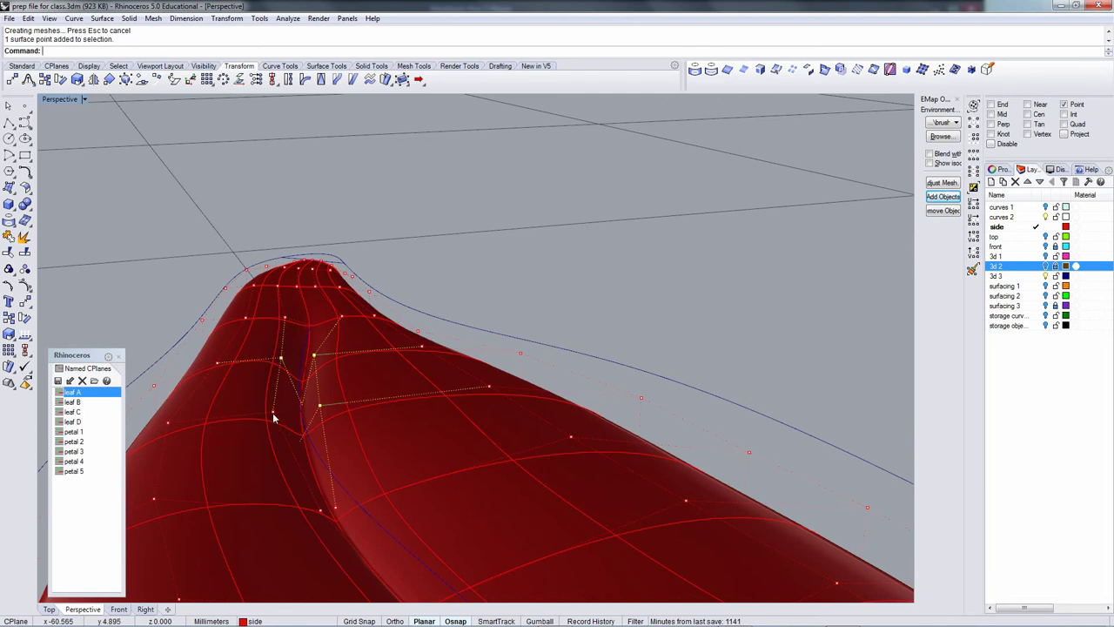
pyautogui.keyDown('shift'); pyautogui.click(272, 413); pyautogui.keyUp('shift')
pyautogui.click(528, 622)
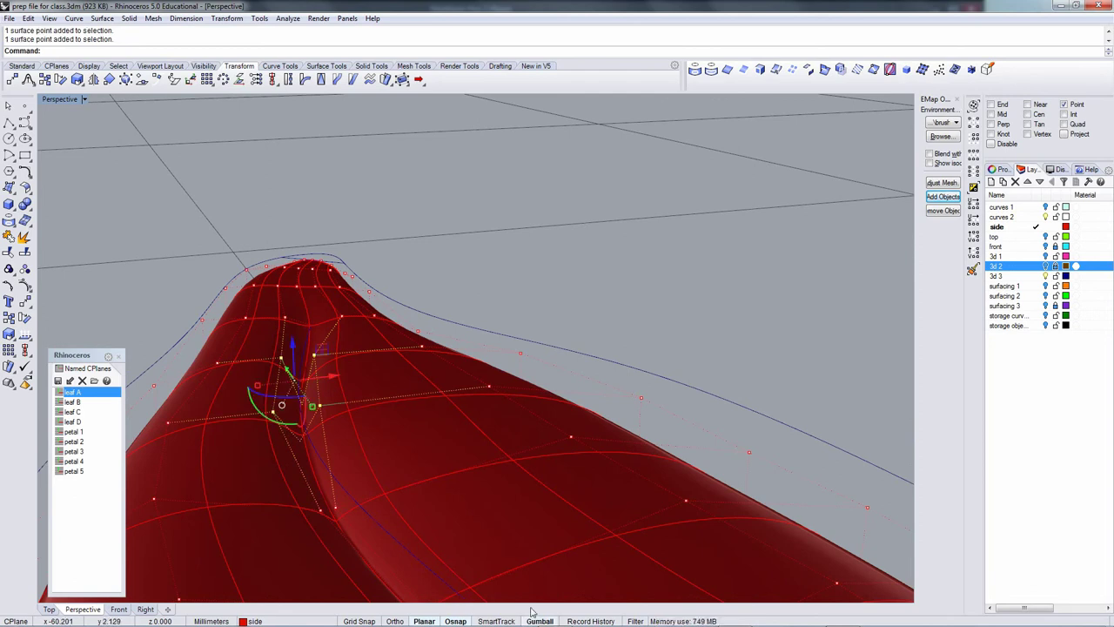
pyautogui.moveTo(294, 352); pyautogui.dragTo(293, 359)
# Scale the first still-wide flanking pair on the side away from the tip in 2D about its center row point by about 0.19.
pyautogui.moveTo(292, 359); pyautogui.dragTo(374, 440, button='right')
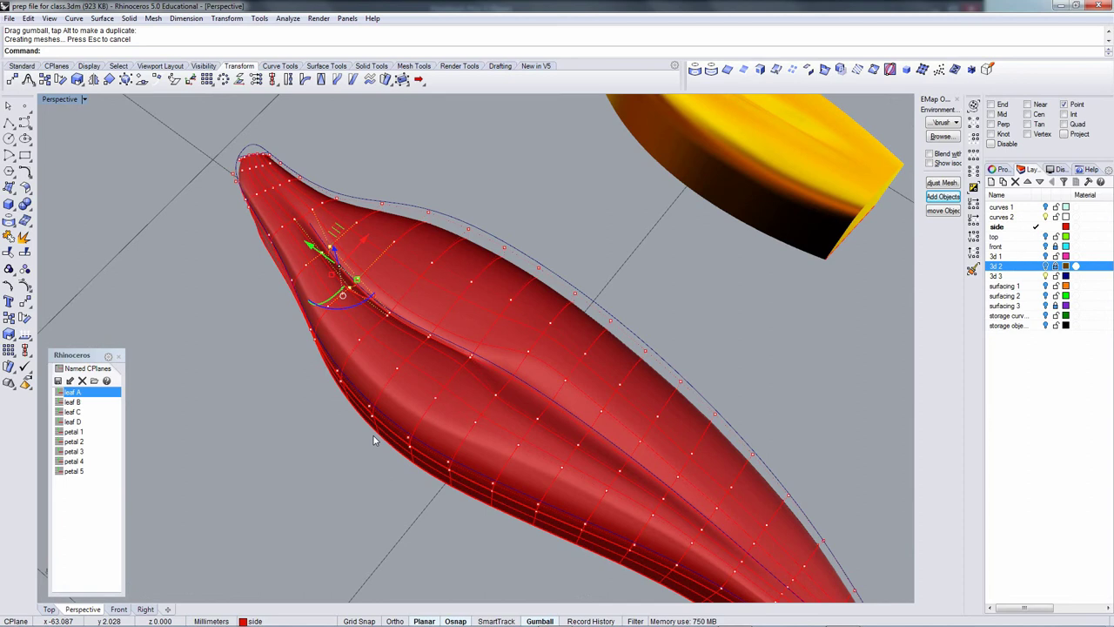
pyautogui.moveTo(464, 374)
pyautogui.mouseDown(button='right')
pyautogui.moveTo(522, 398)
pyautogui.moveTo(435, 374)
pyautogui.moveTo(510, 373)
pyautogui.moveTo(473, 380)
pyautogui.mouseUp(button='right')
pyautogui.scroll(4, 473, 381)
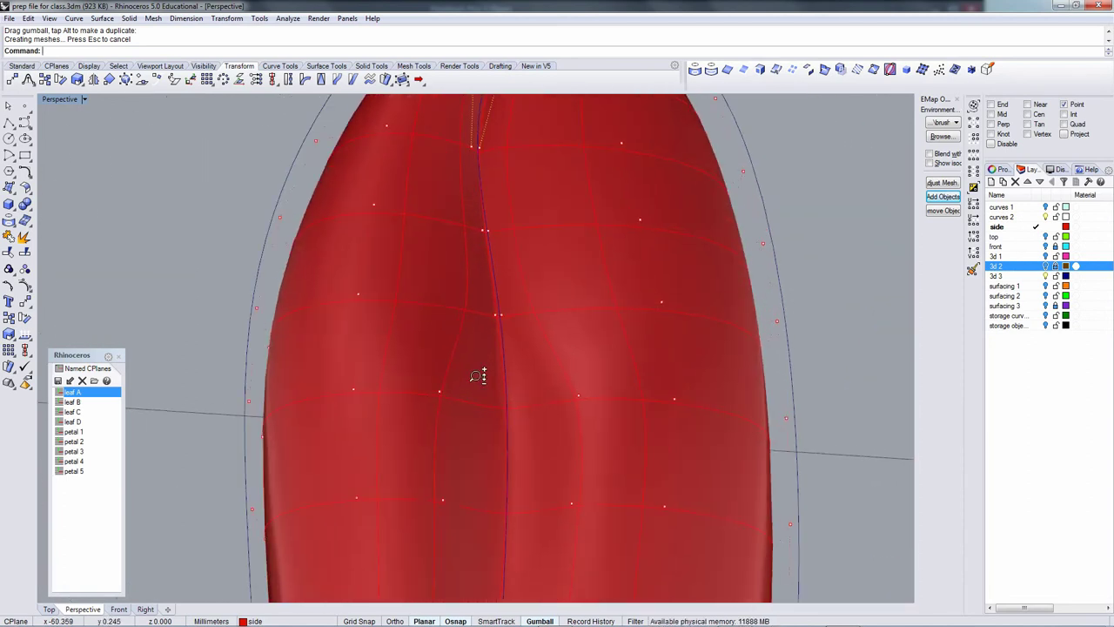
pyautogui.click(437, 391)
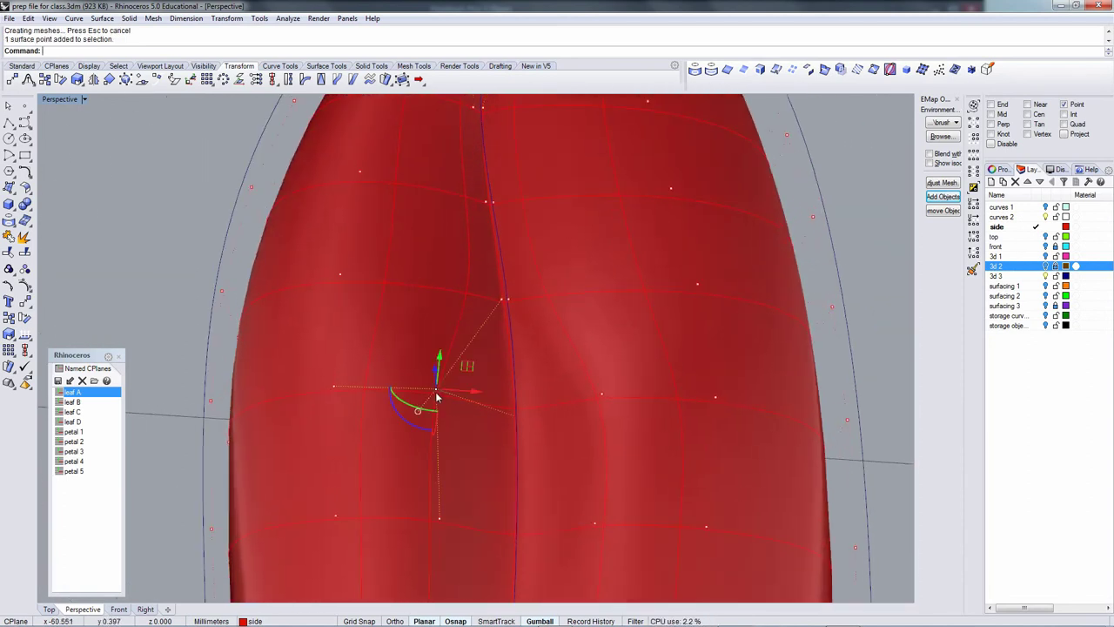
pyautogui.keyDown('shift'); pyautogui.click(601, 394); pyautogui.keyUp('shift')
pyautogui.click(539, 620)
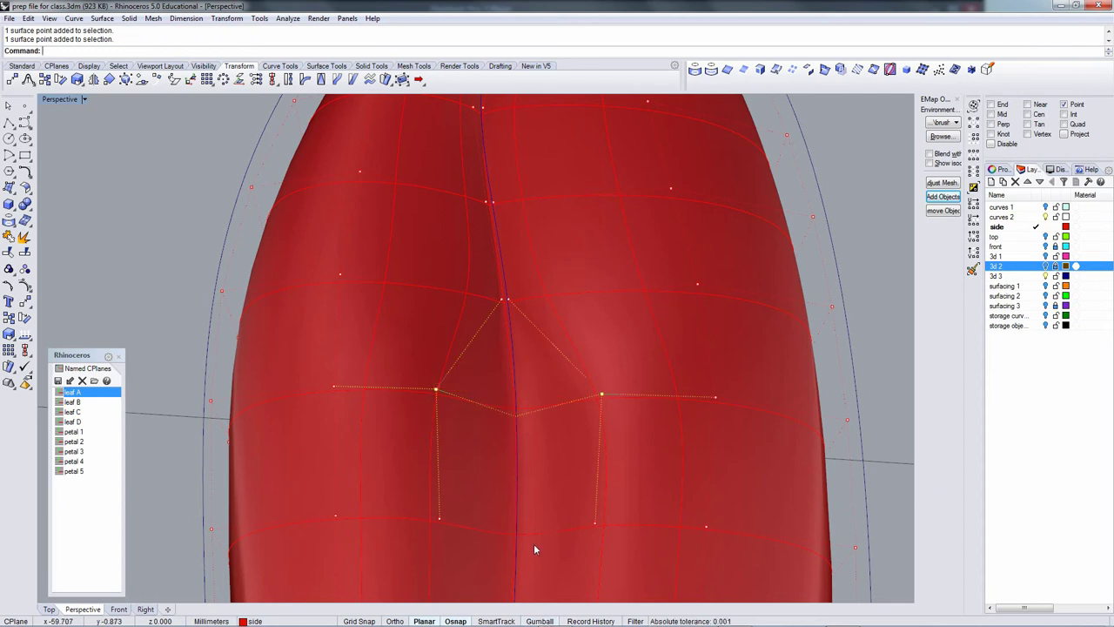
pyautogui.click(77, 80)
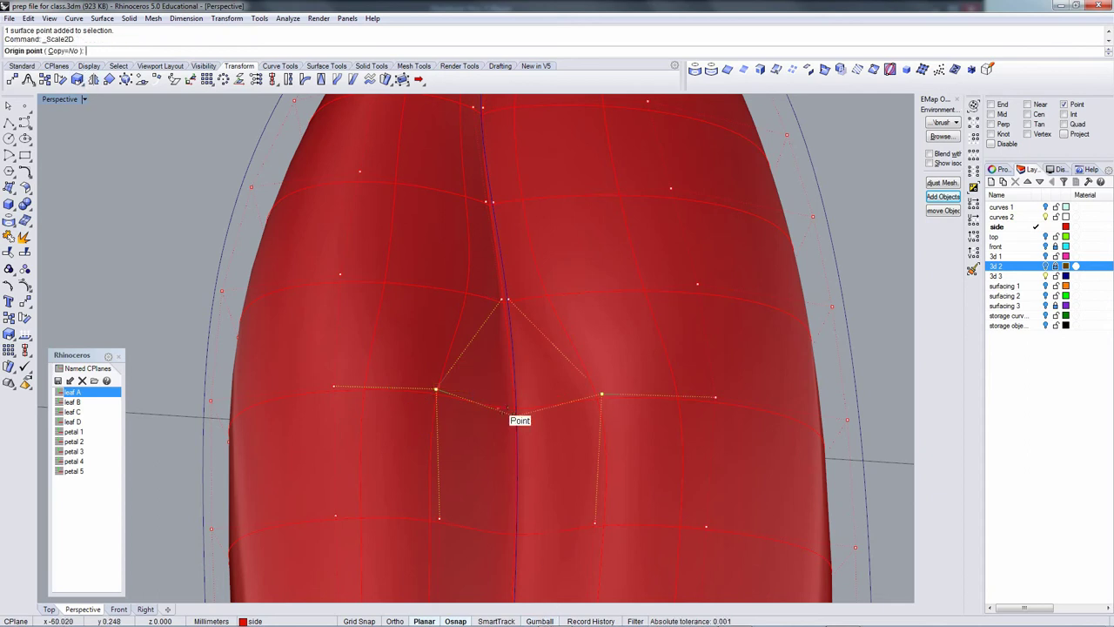
pyautogui.click(501, 408)
pyautogui.click(715, 397)
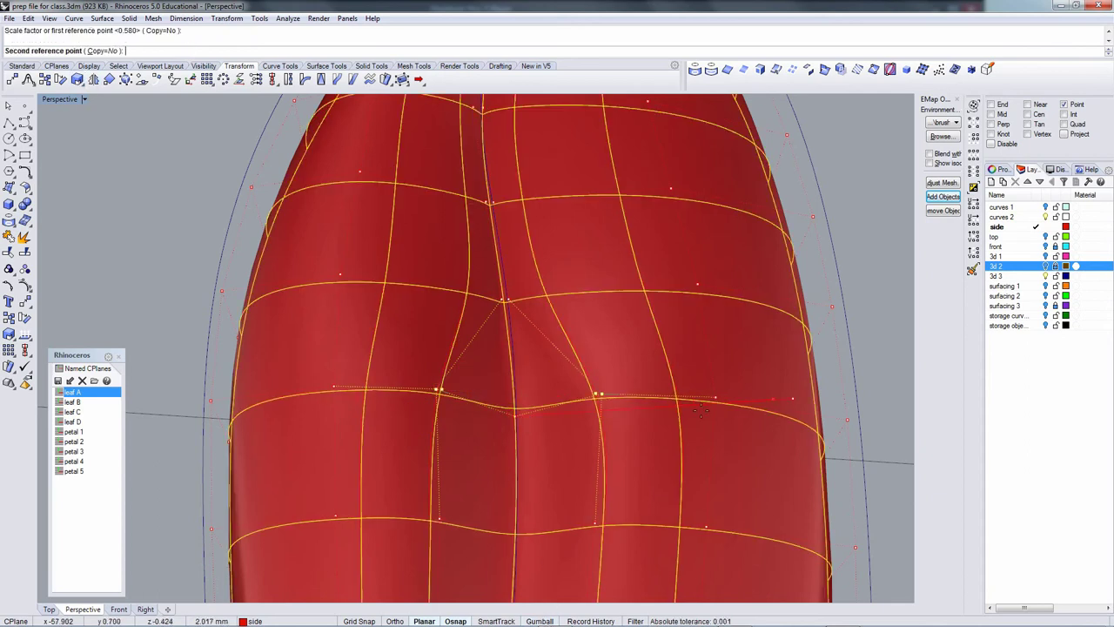
pyautogui.click(536, 463)
# Scale the next flanking pair away from the tip in 2D about its center row point by about 0.36.
pyautogui.keyDown('shift'); pyautogui.moveTo(502, 463); pyautogui.dragTo(476, 378, button='right'); pyautogui.keyUp('shift')
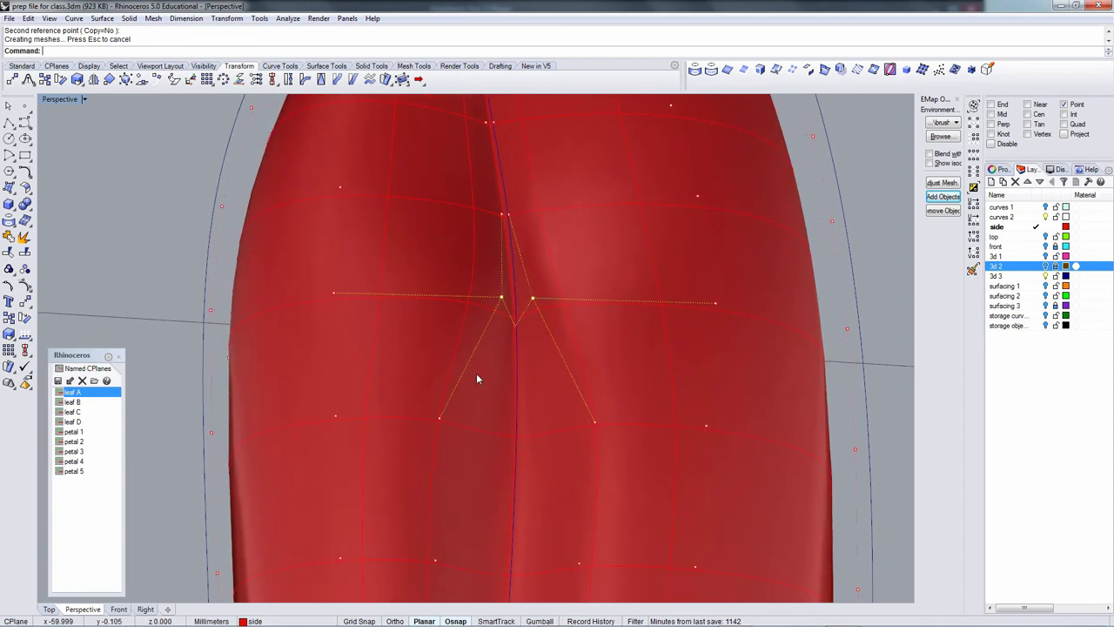
pyautogui.click(440, 419)
pyautogui.keyDown('shift'); pyautogui.click(595, 423); pyautogui.keyUp('shift')
pyautogui.rightClick(593, 424)
pyautogui.click(517, 446)
pyautogui.click(756, 451)
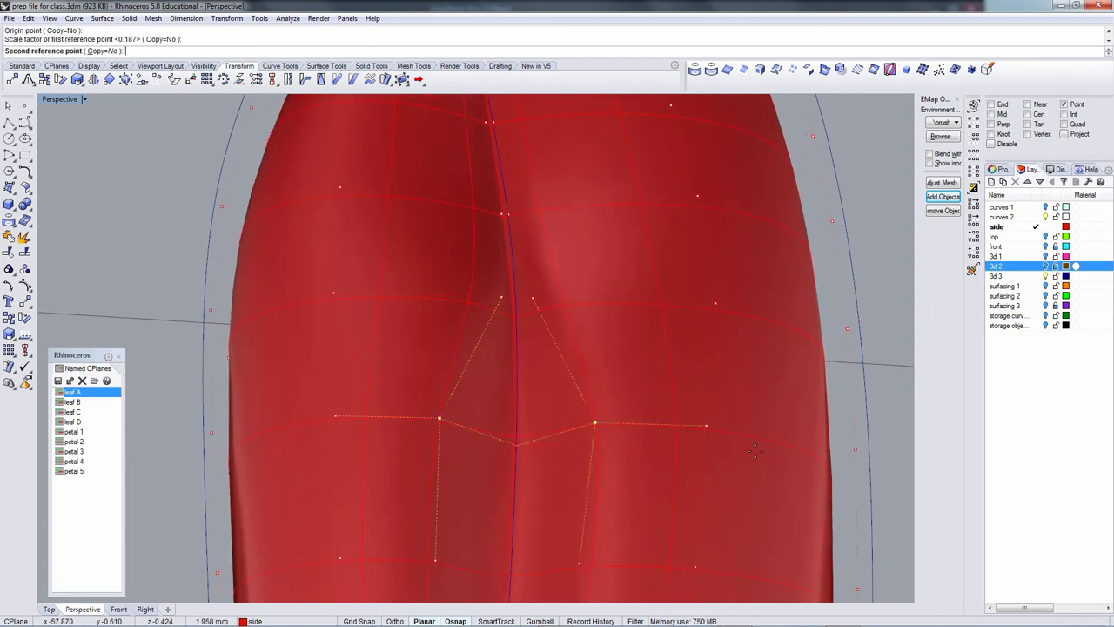
pyautogui.click(604, 458)
# Scale the following flanking pair, another row away from the tip, in 2D about its center row point by about 0.54.
pyautogui.keyDown('shift'); pyautogui.moveTo(528, 520); pyautogui.dragTo(538, 298, button='right'); pyautogui.keyUp('shift')
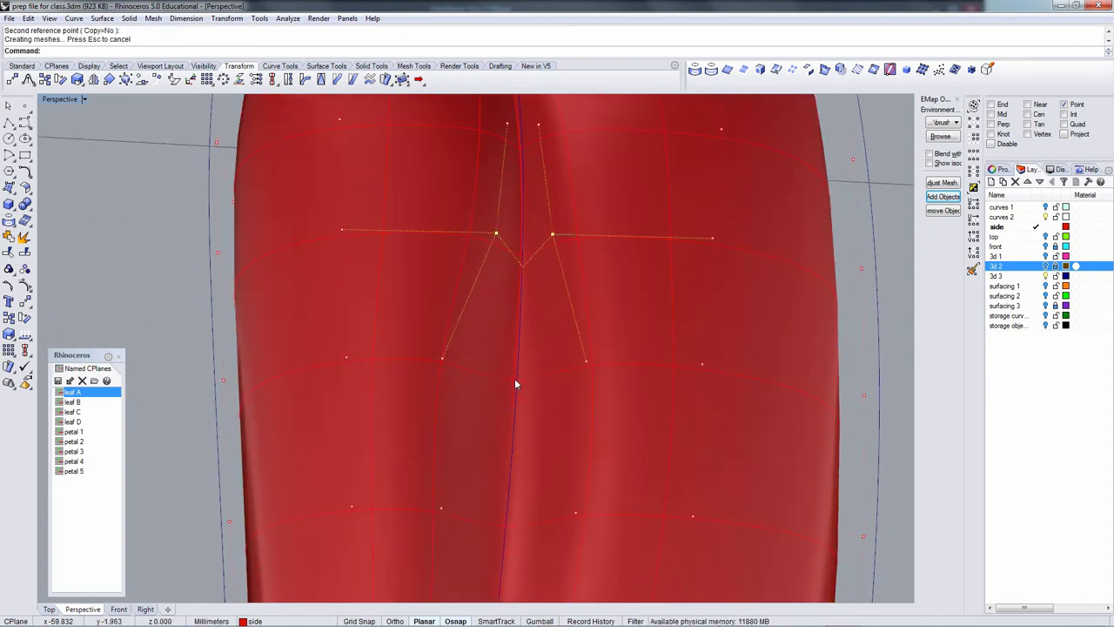
pyautogui.click(442, 358)
pyautogui.keyDown('shift'); pyautogui.click(586, 361); pyautogui.keyUp('shift')
pyautogui.press('Return')
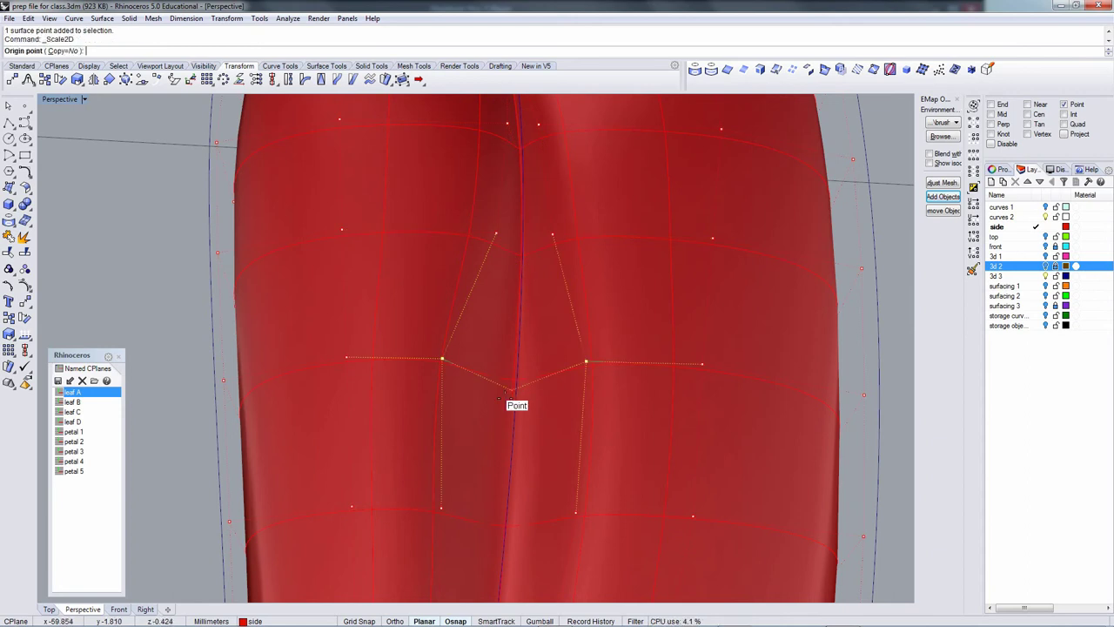
pyautogui.click(510, 392)
pyautogui.click(750, 415)
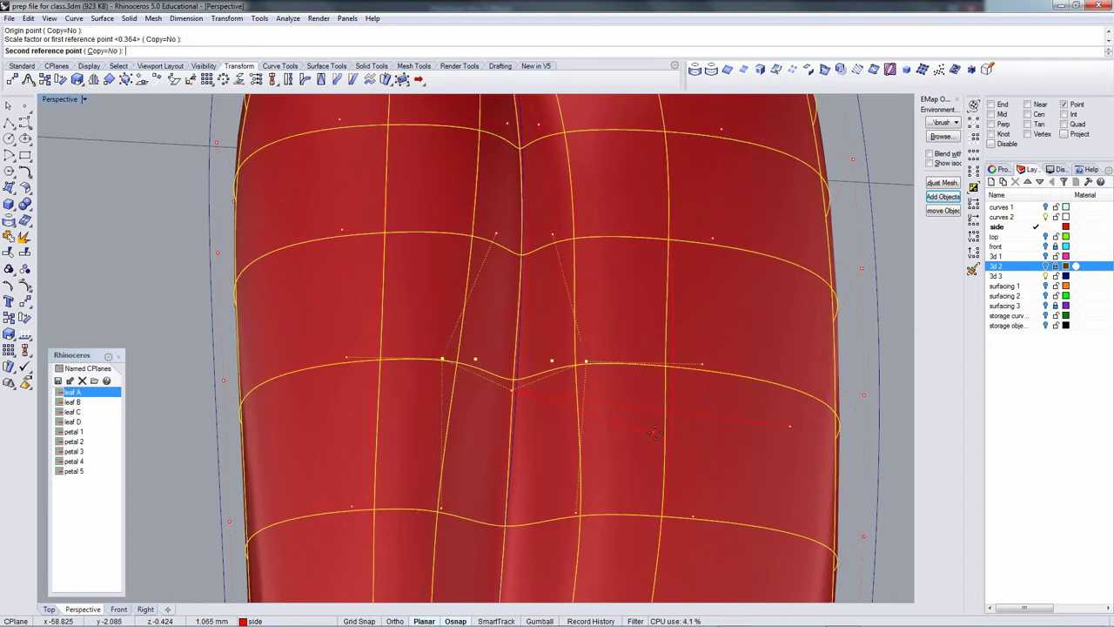
pyautogui.click(636, 437)
# Narrow the flanking pair one more row down the leaf by scaling it in 2D about its center row point.
pyautogui.moveTo(636, 440); pyautogui.dragTo(520, 346, button='right')
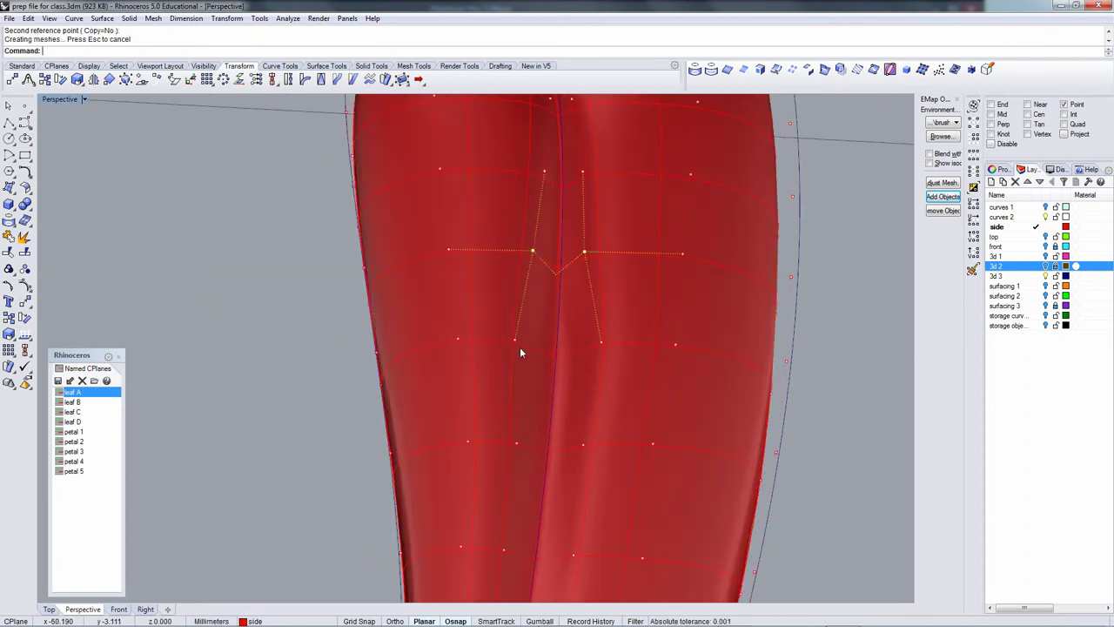
pyautogui.click(516, 341)
pyautogui.keyDown('shift'); pyautogui.click(600, 343); pyautogui.keyUp('shift')
pyautogui.press('Return')
pyautogui.click(555, 362)
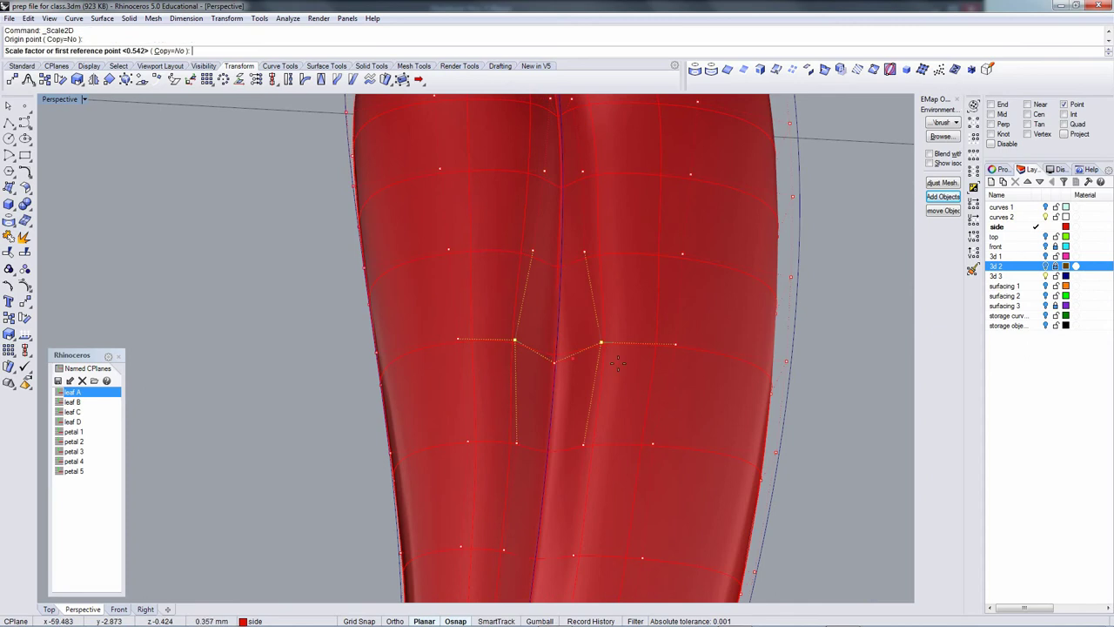
pyautogui.click(728, 384)
pyautogui.click(651, 385)
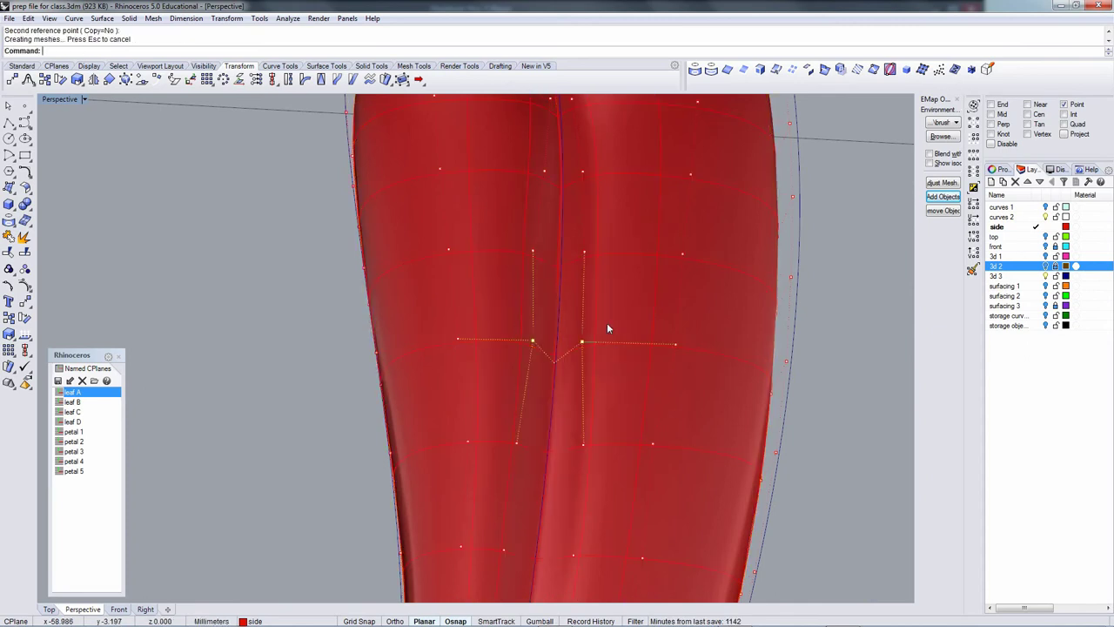
# Return to the flanking pair one row back toward the tip and scale it in 2D about its center row point by about 0.69.
pyautogui.click(583, 253)
pyautogui.keyDown('shift'); pyautogui.click(534, 252); pyautogui.keyUp('shift')
pyautogui.press('Return')
pyautogui.click(557, 275)
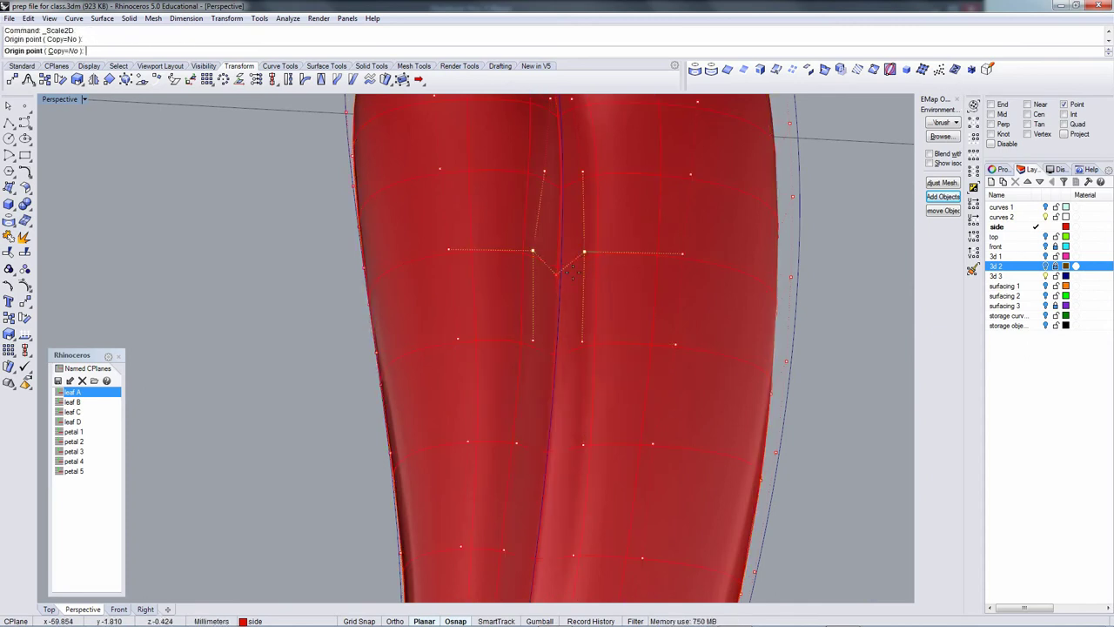
pyautogui.click(659, 287)
pyautogui.click(628, 286)
# Scale the next flanking control point pair away from the tip in 2D about its center row point by about 0.86.
pyautogui.keyDown('shift'); pyautogui.moveTo(550, 472); pyautogui.dragTo(561, 346, button='right'); pyautogui.keyUp('shift')
pyautogui.press('Escape')
pyautogui.click(547, 310)
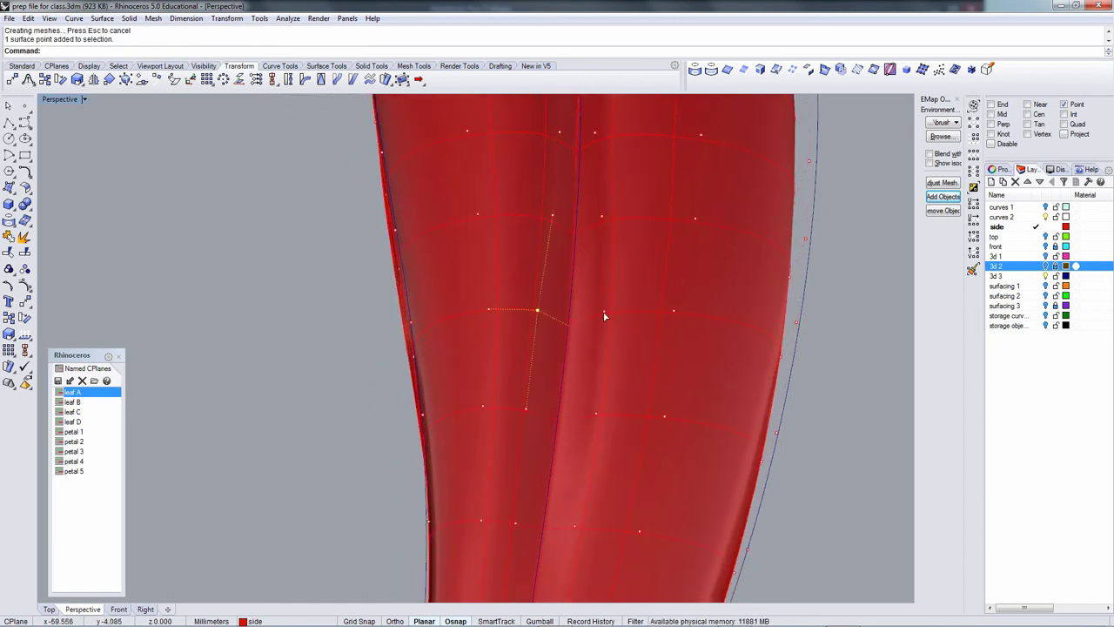
pyautogui.keyDown('shift'); pyautogui.click(604, 313); pyautogui.keyUp('shift')
pyautogui.press('Return')
pyautogui.click(569, 326)
pyautogui.click(681, 351)
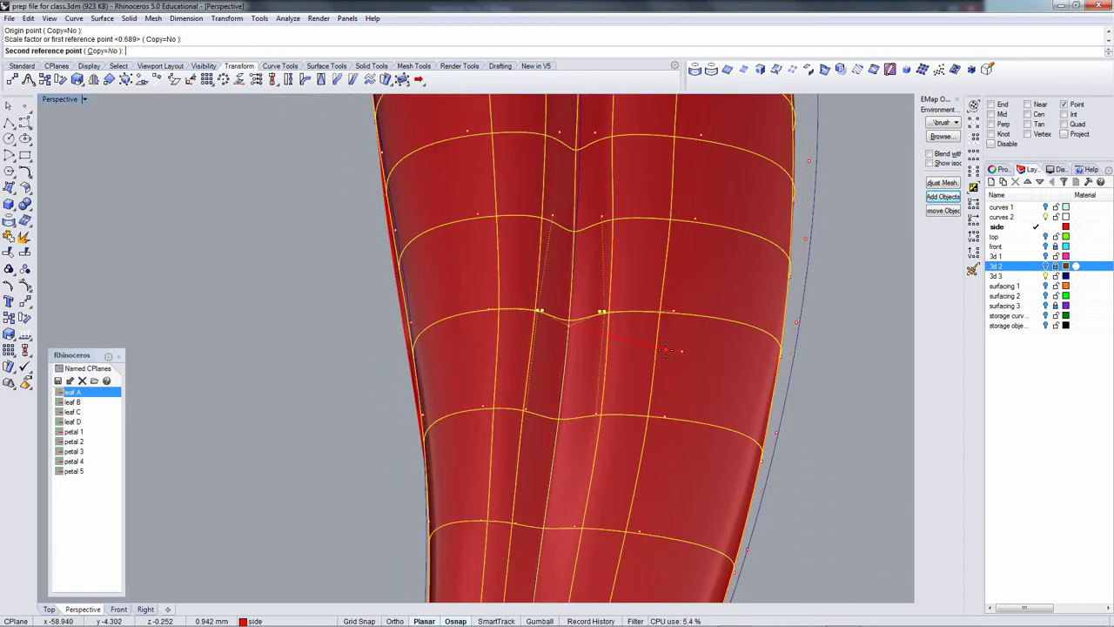
pyautogui.click(667, 349)
# Slightly narrow the flanking pair one more row down the leaf by scaling it in 2D about its center row point.
pyautogui.click(527, 409)
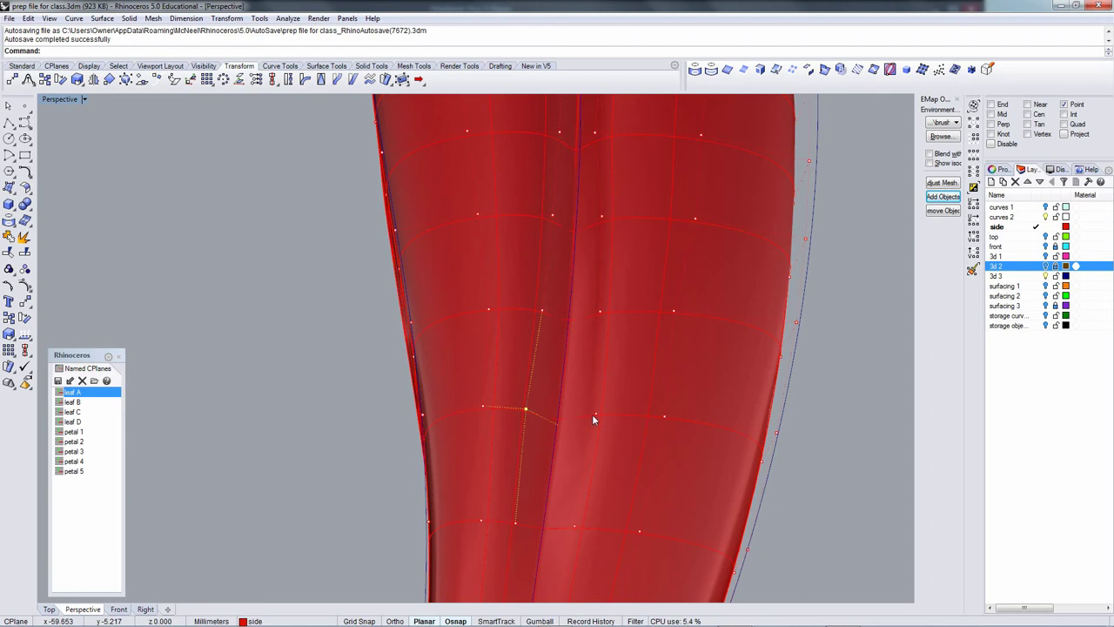
pyautogui.keyDown('shift'); pyautogui.click(594, 415); pyautogui.keyUp('shift')
pyautogui.press('Return')
pyautogui.click(558, 424)
pyautogui.click(634, 436)
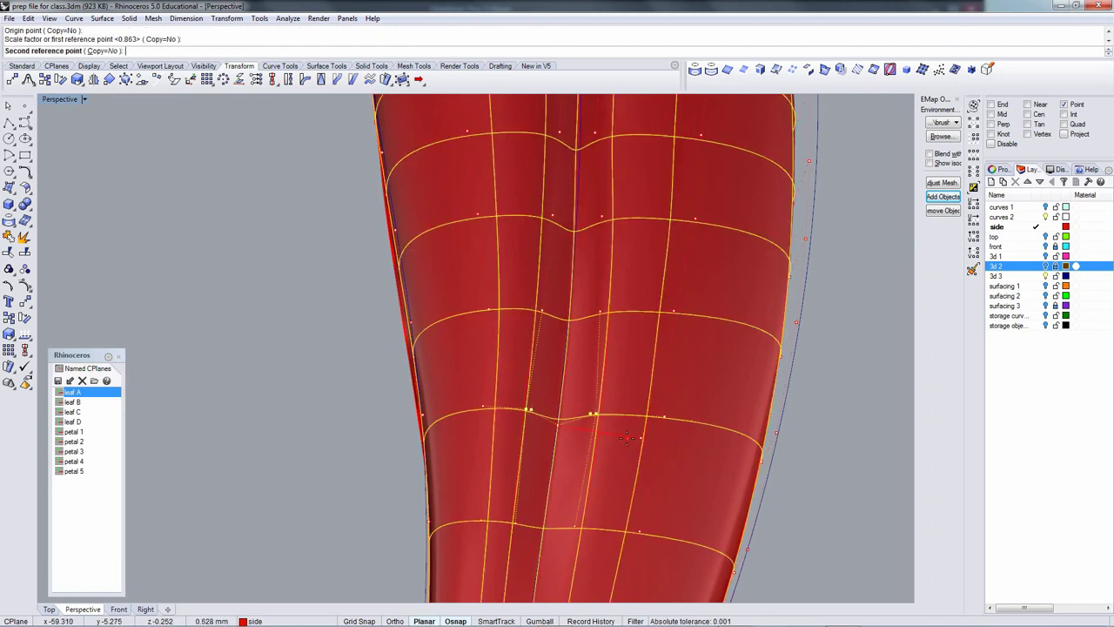
pyautogui.click(626, 438)
# Lower the flanking pair just past the tightly pinched part of the crease vertically with the Gumball.
pyautogui.moveTo(624, 439); pyautogui.dragTo(466, 313, button='right')
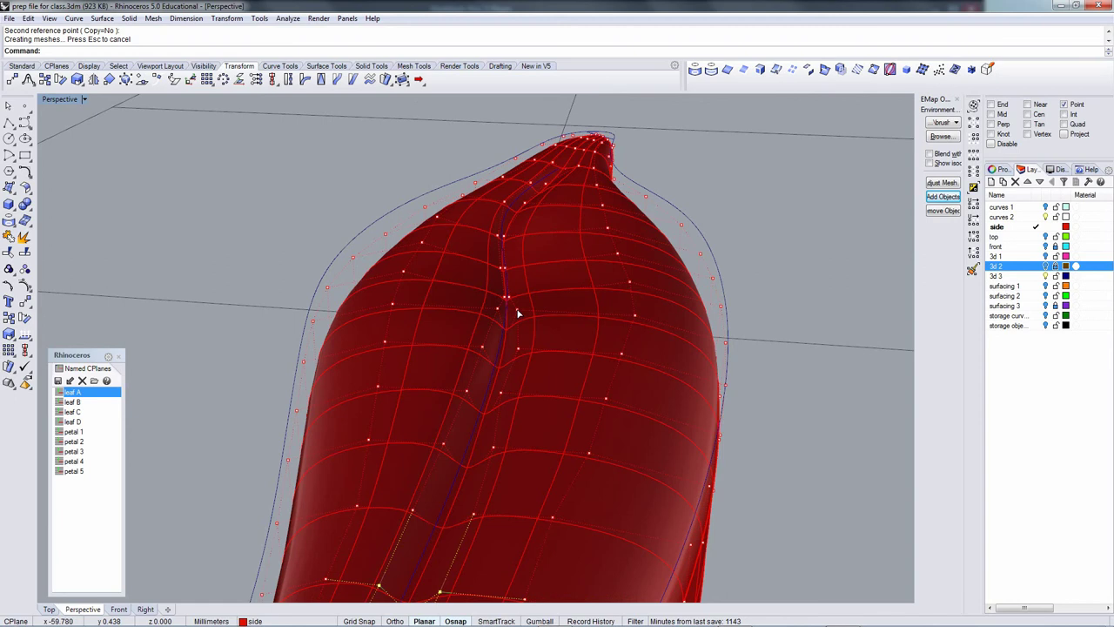
pyautogui.keyDown('shift'); pyautogui.click(517, 312); pyautogui.keyUp('shift')
pyautogui.keyDown('shift'); pyautogui.click(497, 309); pyautogui.keyUp('shift')
pyautogui.click(539, 621)
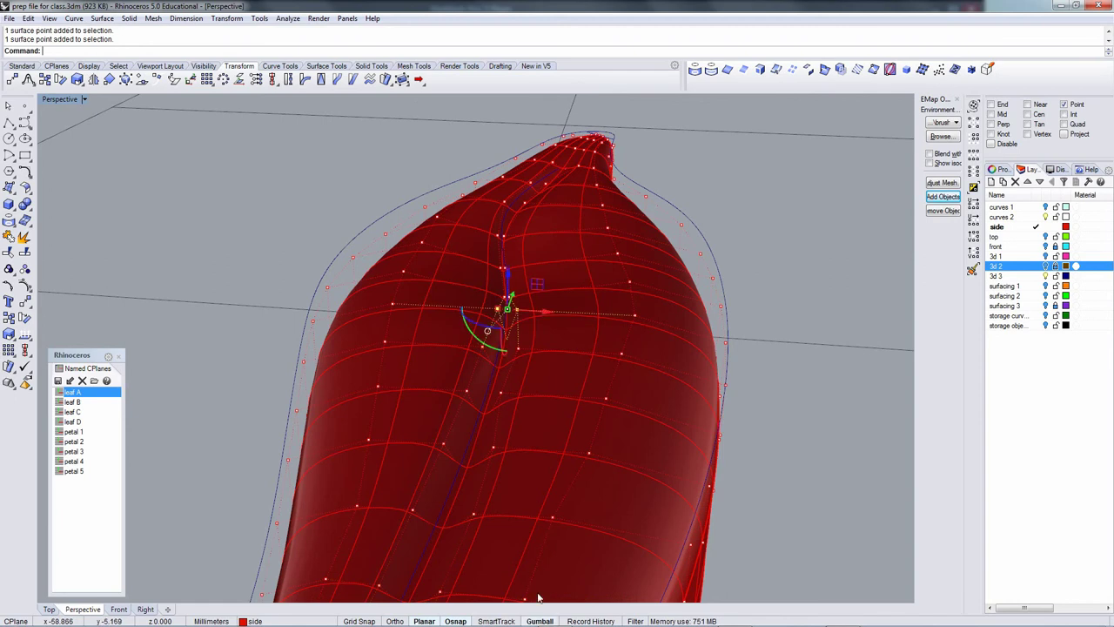
pyautogui.moveTo(515, 297); pyautogui.dragTo(488, 328)
pyautogui.moveTo(527, 364); pyautogui.dragTo(530, 350, button='right')
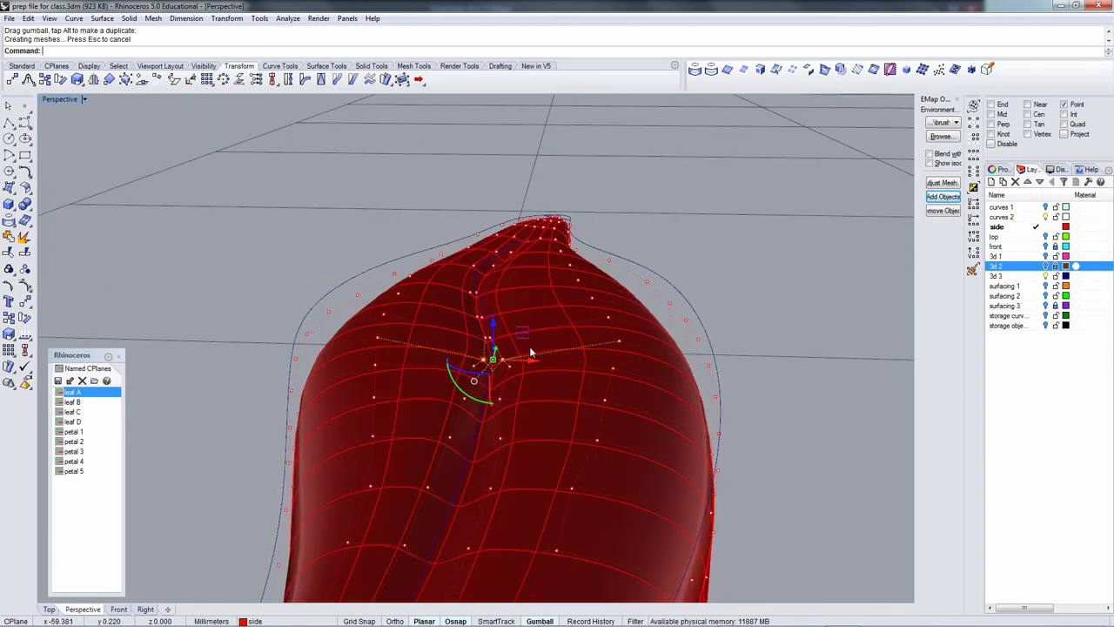
# Lower the next two flanking pairs away from the tip vertically to deepen the crease.
pyautogui.scroll(3, 530, 352)
pyautogui.click(499, 380)
pyautogui.keyDown('shift'); pyautogui.click(445, 379); pyautogui.keyUp('shift')
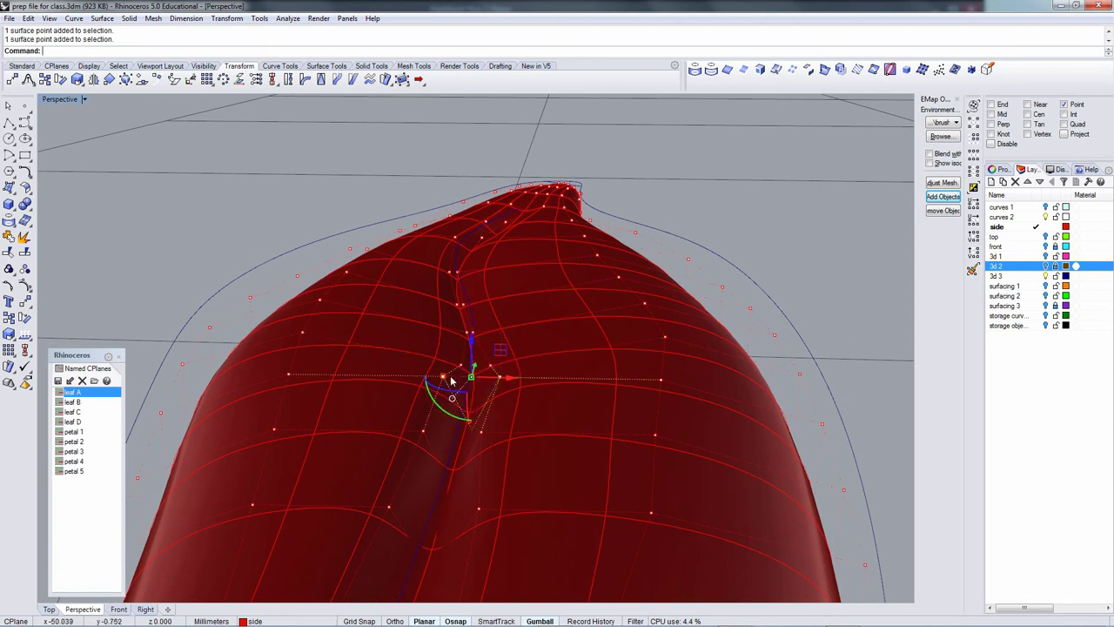
pyautogui.moveTo(469, 350); pyautogui.dragTo(455, 427)
pyautogui.click(424, 433)
pyautogui.keyDown('shift'); pyautogui.click(482, 434); pyautogui.keyUp('shift')
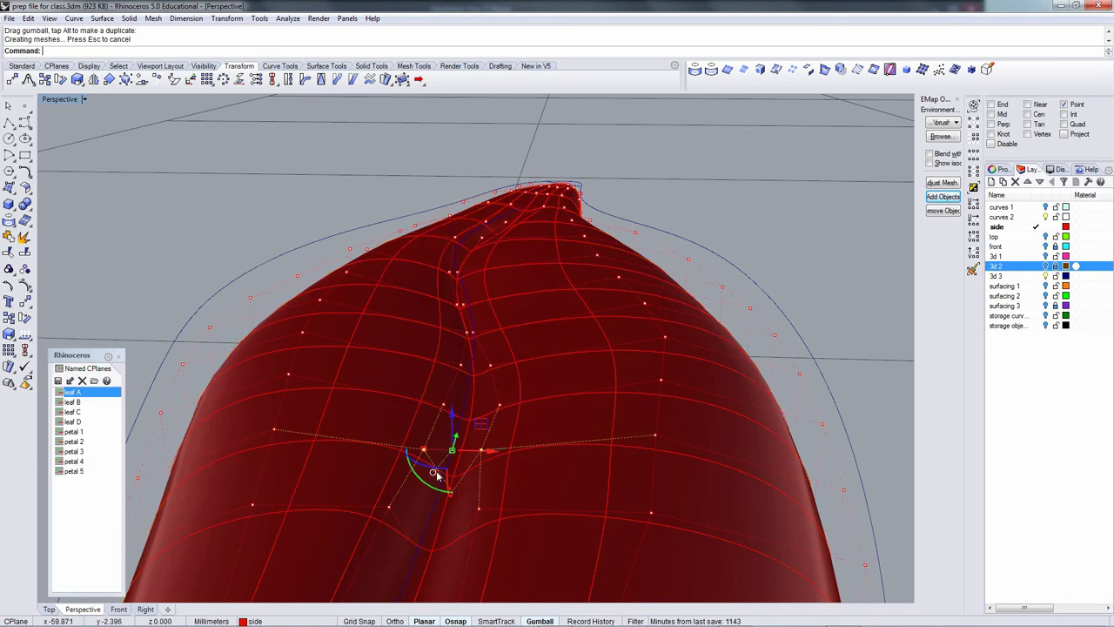
# Lower the following flanking pair vertically by a smaller amount so the crease fades out.
pyautogui.click(390, 507)
pyautogui.keyDown('shift'); pyautogui.click(478, 510); pyautogui.keyUp('shift')
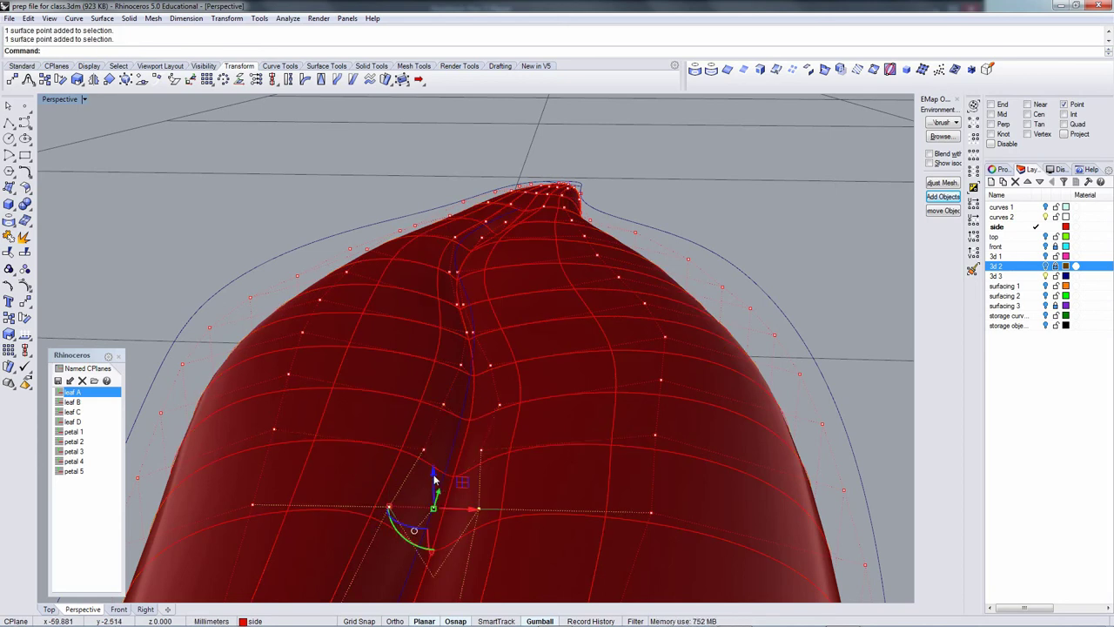
pyautogui.moveTo(435, 478); pyautogui.dragTo(432, 490)
pyautogui.scroll(-3, 443, 444)
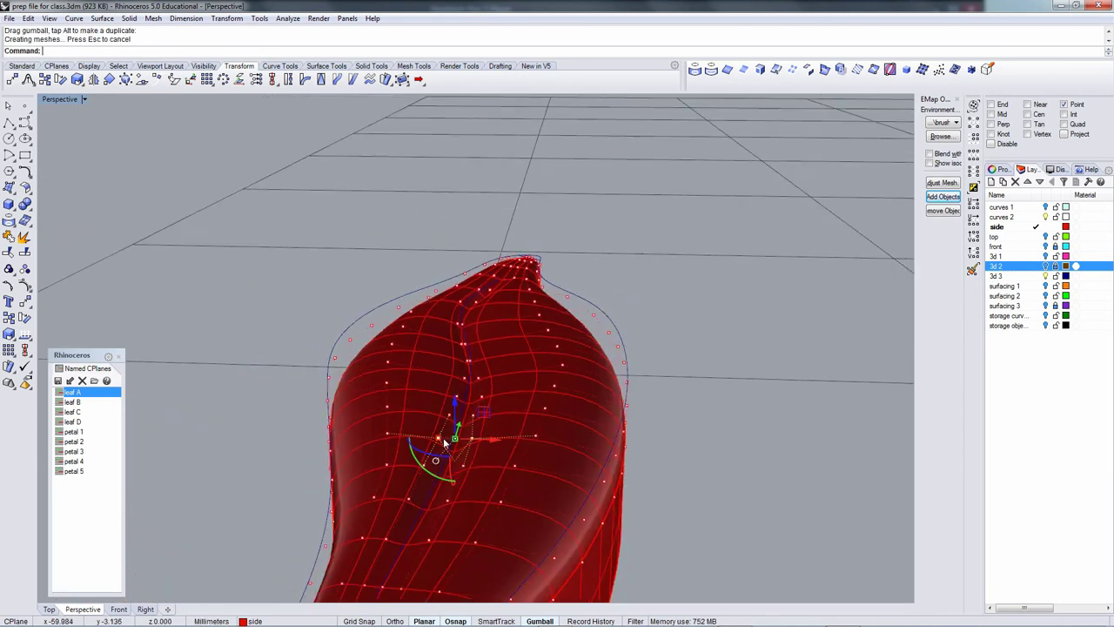
pyautogui.moveTo(443, 444); pyautogui.dragTo(675, 552, button='right')
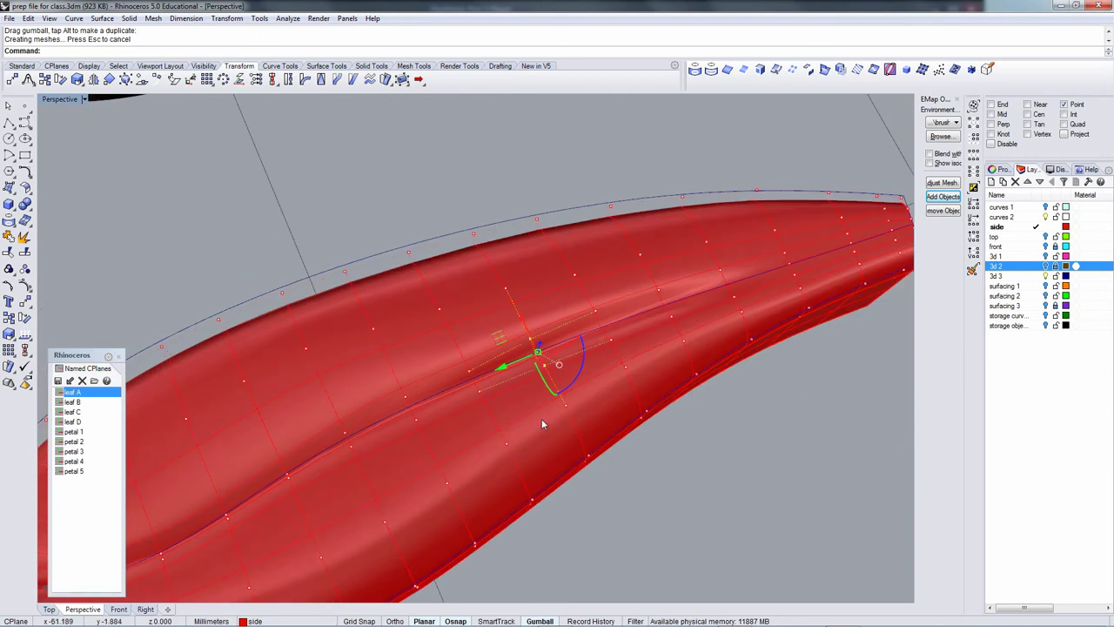
# Turn off the Gumball and move an upper control point midway to the petal-side edge about 0.43 mm toward the center row.
pyautogui.scroll(-3, 542, 424)
pyautogui.moveTo(535, 451); pyautogui.dragTo(452, 340, button='right')
pyautogui.scroll(5, 542, 418)
pyautogui.scroll(-5, 535, 413)
pyautogui.click(453, 341)
pyautogui.moveTo(474, 338); pyautogui.dragTo(496, 352, button='right')
pyautogui.click(541, 621)
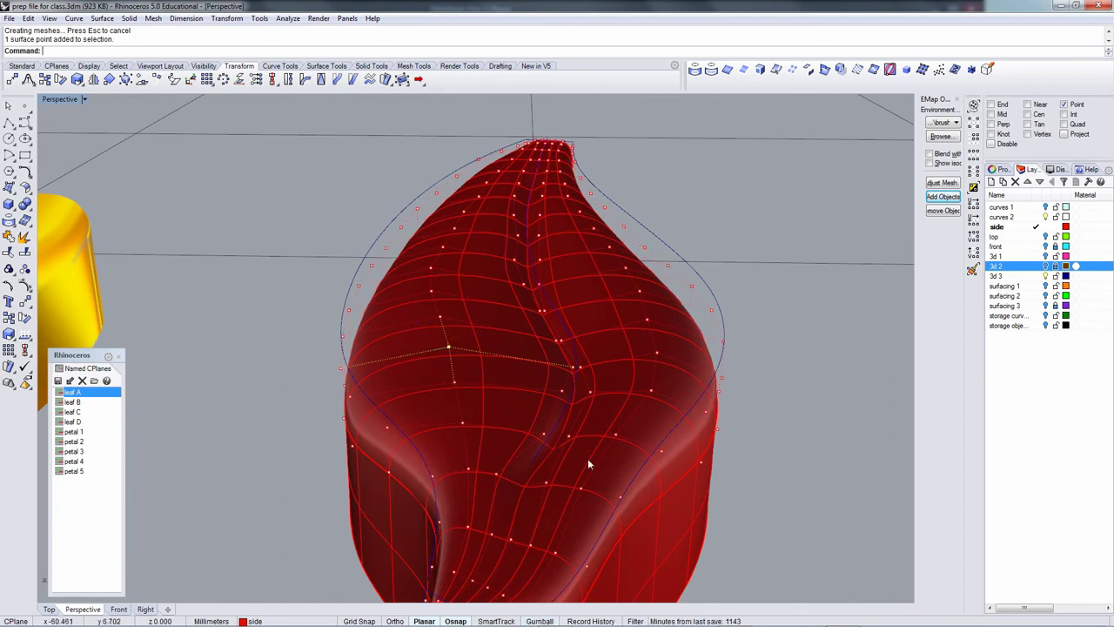
pyautogui.press('F4')
pyautogui.press('Return')
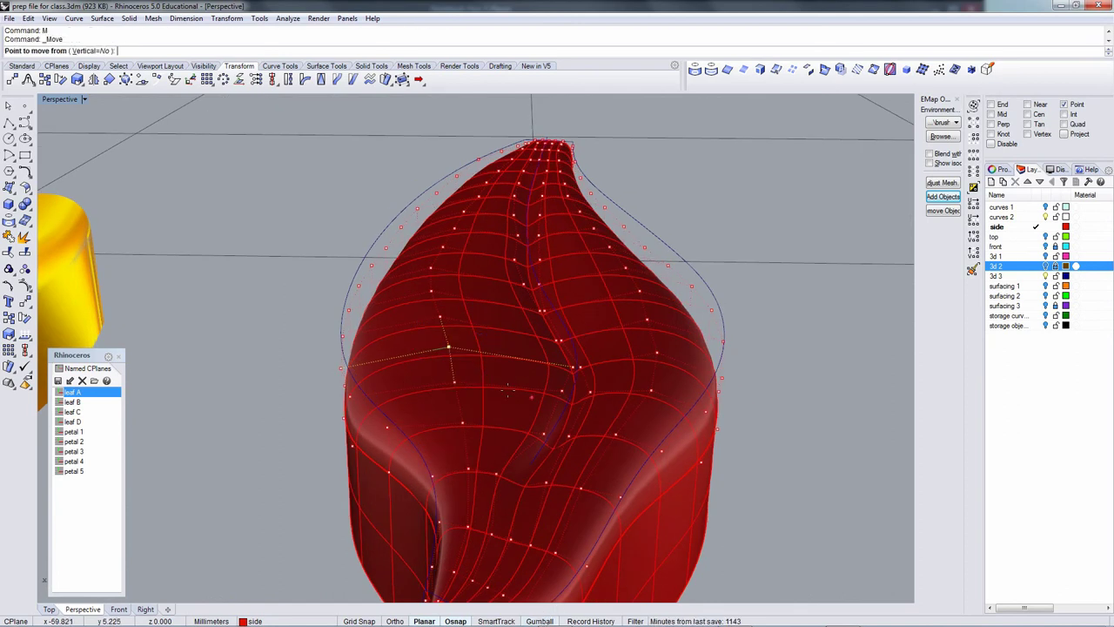
pyautogui.moveTo(490, 379); pyautogui.dragTo(387, 378, button='right')
pyautogui.click(441, 361)
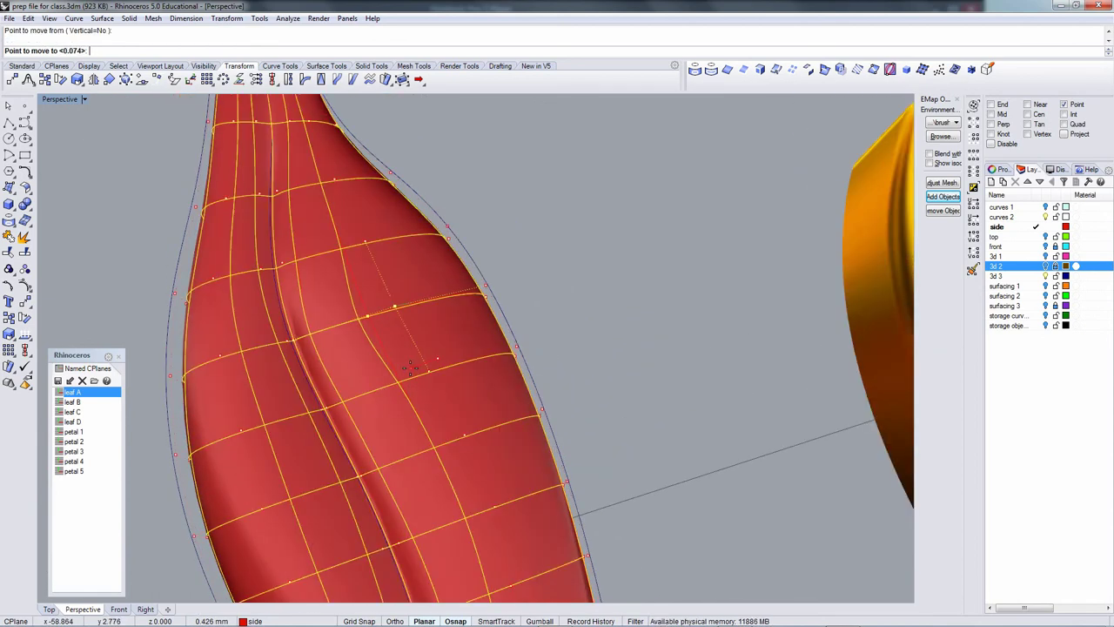
pyautogui.click(415, 372)
# Move the next two points of that column, going away from the tip, toward the center row.
pyautogui.press('Return')
pyautogui.click(430, 373)
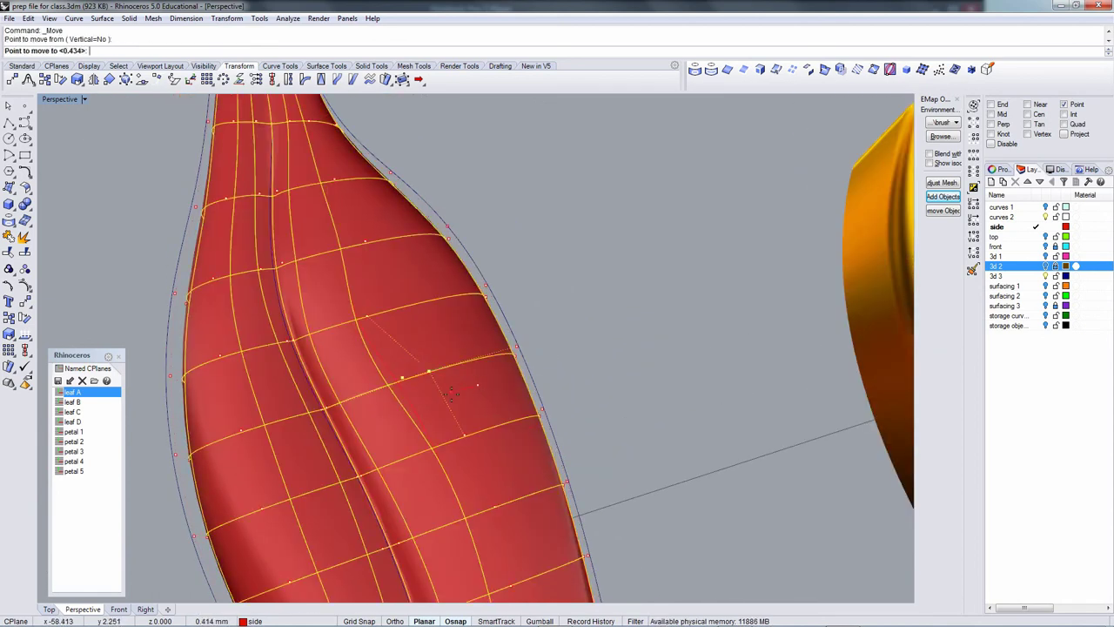
pyautogui.click(458, 427)
pyautogui.press('Return')
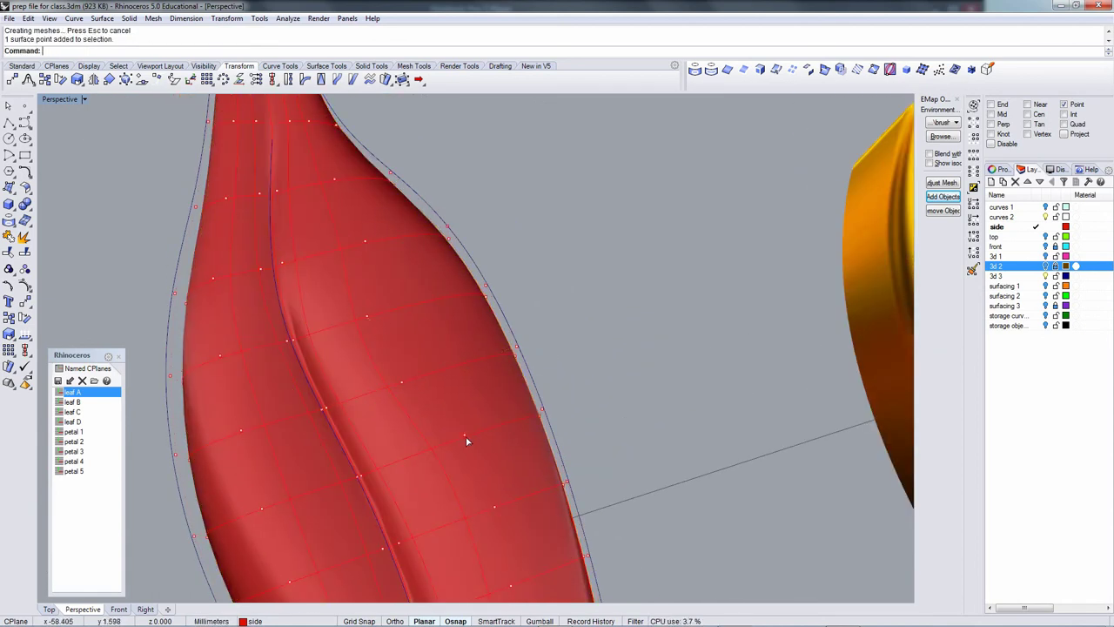
pyautogui.click(466, 435)
pyautogui.click(486, 457)
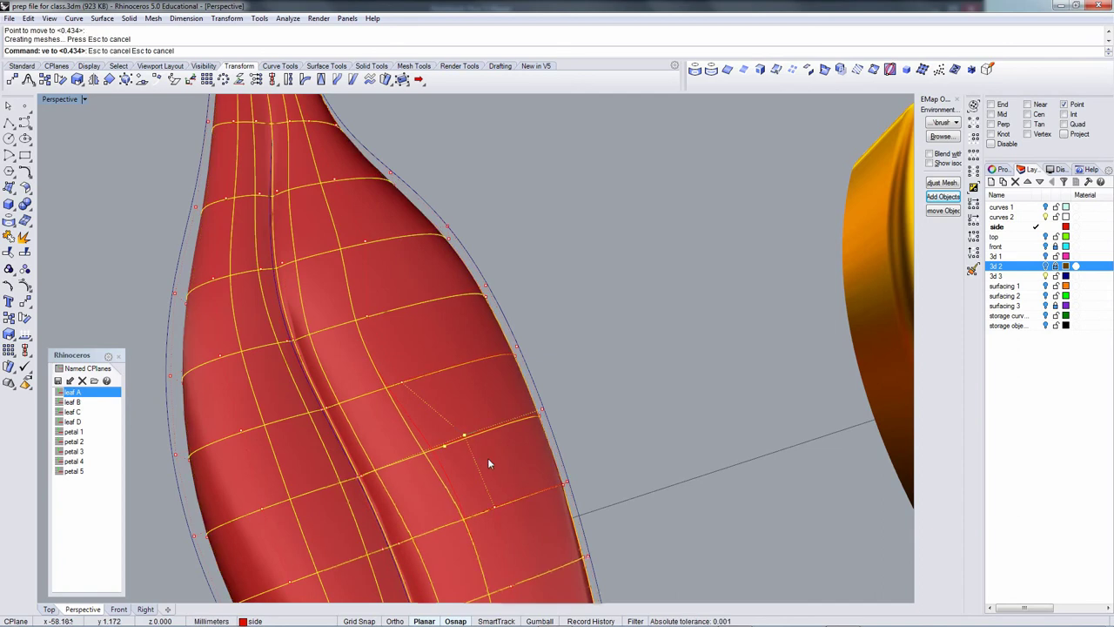
# Move the fourth point down that column about 0.31 mm toward the center row.
pyautogui.moveTo(498, 463); pyautogui.dragTo(491, 475, button='right')
pyautogui.click(489, 503)
pyautogui.press('Return')
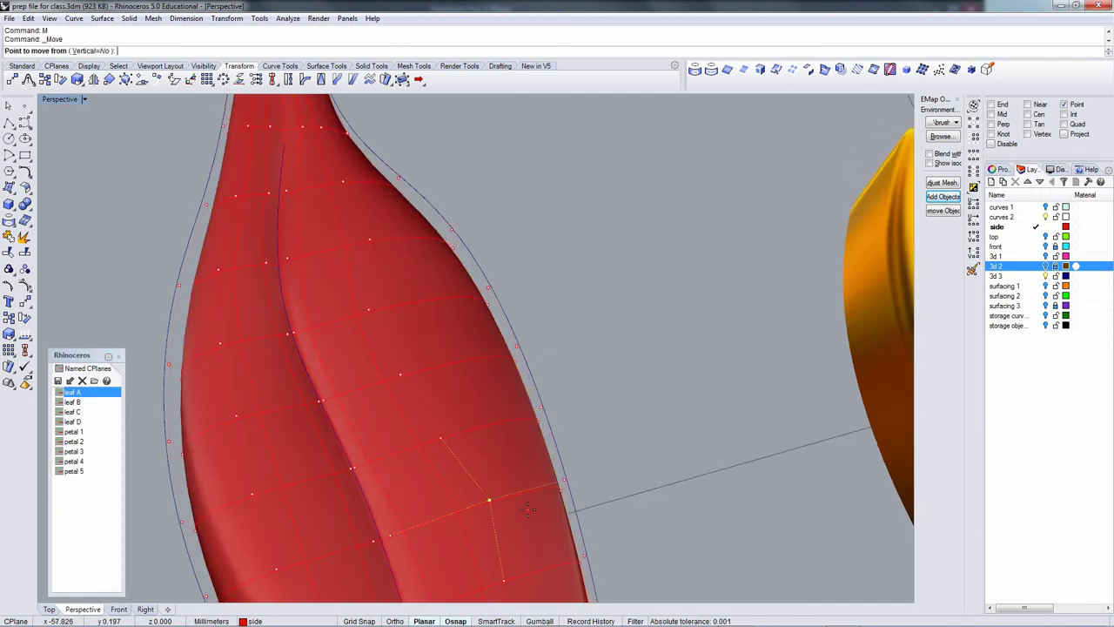
pyautogui.click(490, 502)
pyautogui.click(468, 507)
# Move the column's point one row nearer the tip toward the center row, and shift it again by about 0.10 mm.
pyautogui.moveTo(508, 526); pyautogui.dragTo(394, 283, button='right')
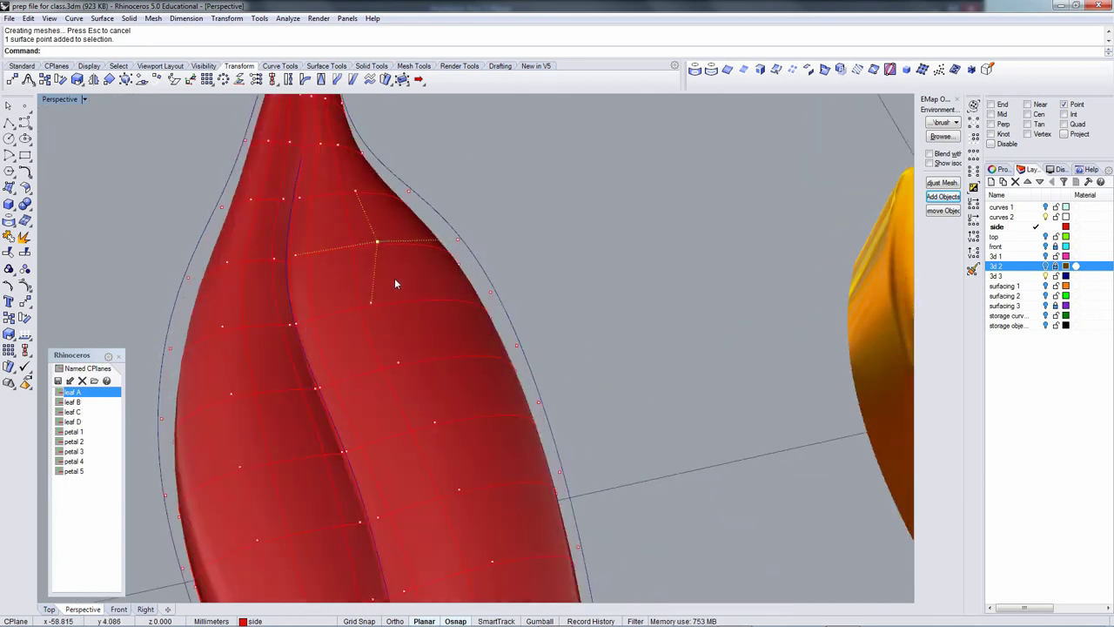
pyautogui.press('Return')
pyautogui.click(394, 281)
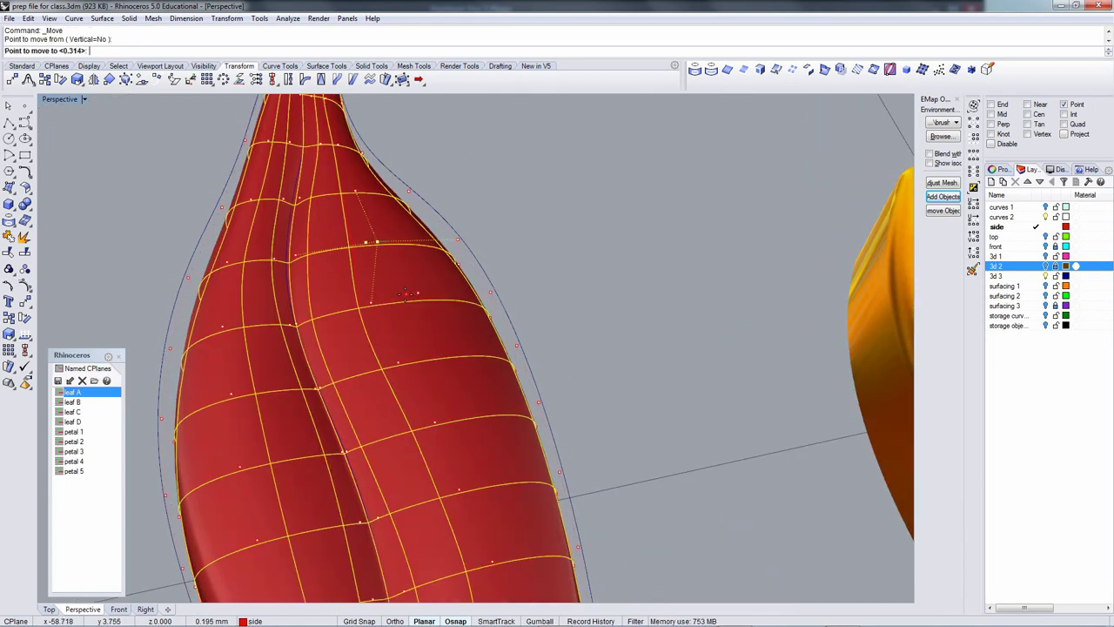
pyautogui.click(404, 296)
pyautogui.moveTo(403, 303); pyautogui.dragTo(436, 322, button='right')
pyautogui.rightClick(365, 315)
pyautogui.click(366, 316)
pyautogui.click(372, 320)
# Set the construction plane to world Front and raise the selected point vertically by about 0.18 mm.
pyautogui.press('F2')
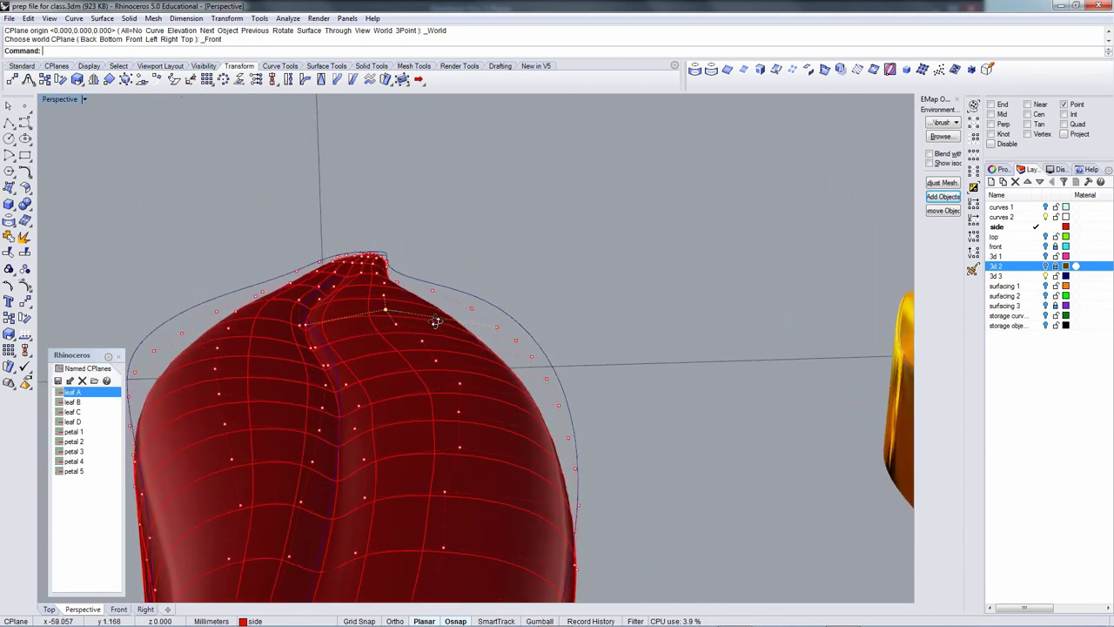
pyautogui.write('m')
pyautogui.press('Return')
pyautogui.click(599, 345)
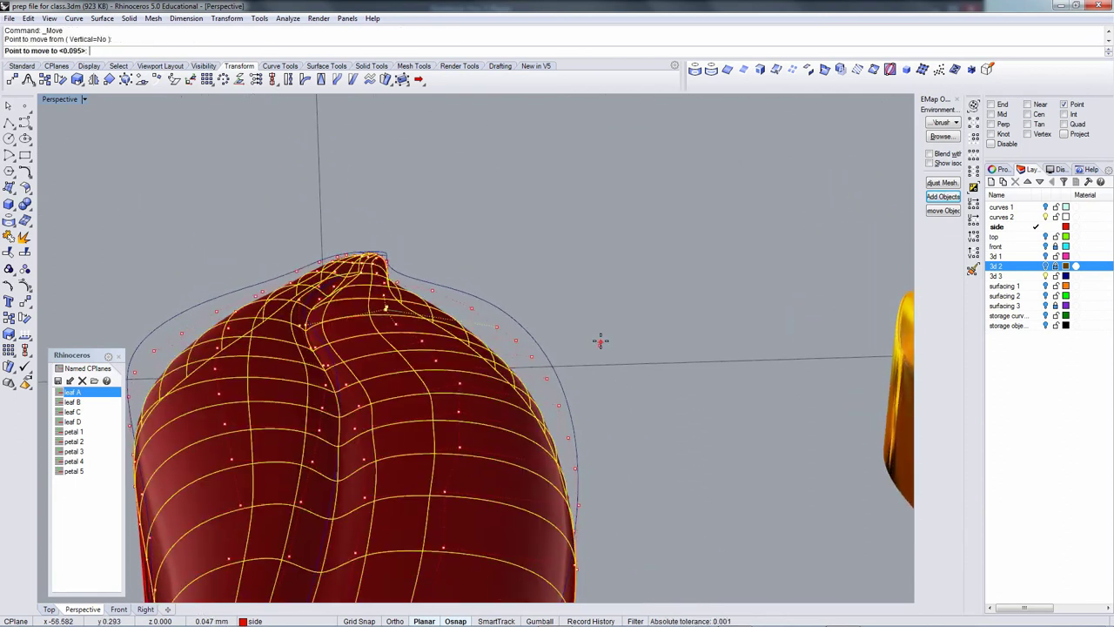
pyautogui.keyDown('shift'); pyautogui.click(602, 335); pyautogui.keyUp('shift')
# Turn on flat shading in the perspective viewport to judge the surface facets.
pyautogui.moveTo(603, 336); pyautogui.dragTo(562, 383, button='right')
pyautogui.click(84, 99)
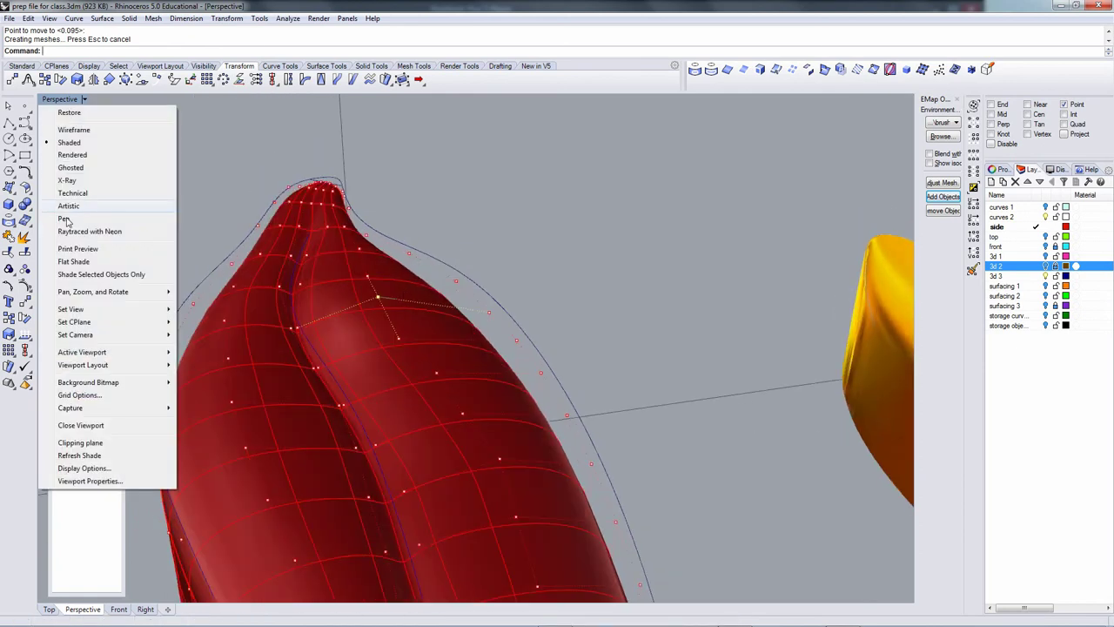
pyautogui.click(67, 263)
pyautogui.scroll(-3, 445, 329)
# Raise the next point in the column away from the tip vertically by about 0.13 mm.
pyautogui.click(397, 328)
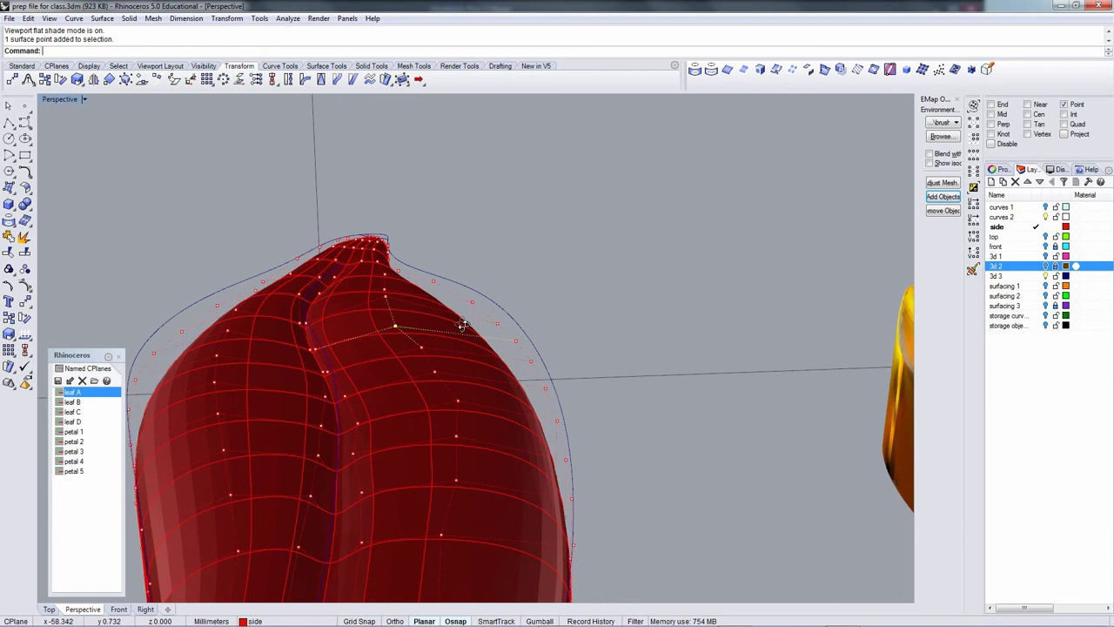
pyautogui.moveTo(463, 324); pyautogui.dragTo(466, 305, button='right')
pyautogui.write('m')
pyautogui.press('Return')
pyautogui.click(598, 334)
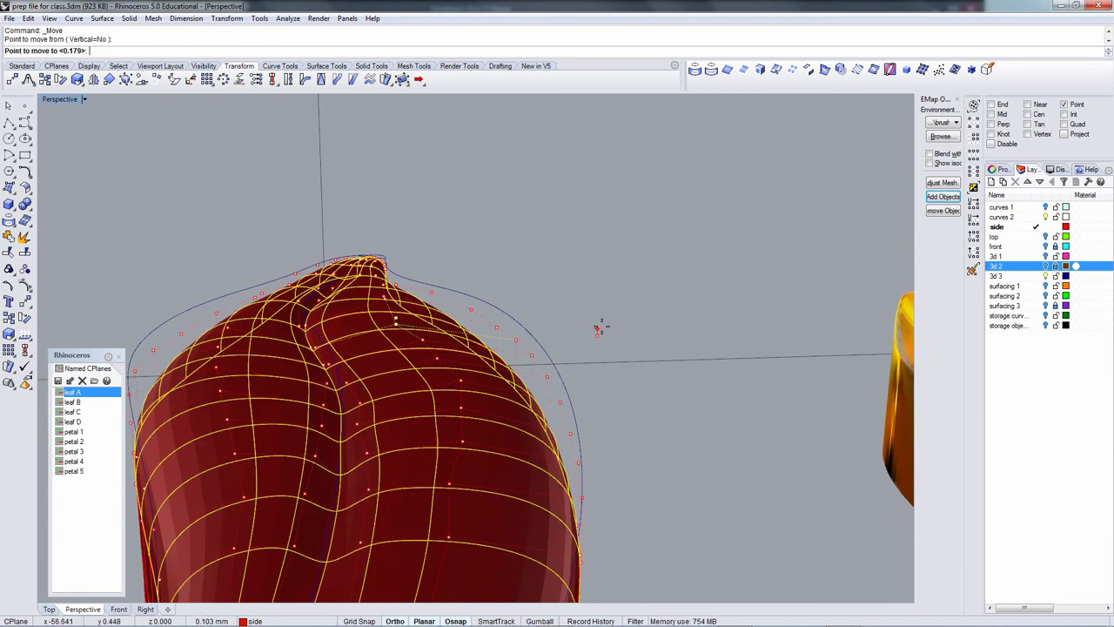
pyautogui.click(599, 329)
# Raise the following point, another row away from the tip, slightly in the vertical direction.
pyautogui.moveTo(467, 322); pyautogui.dragTo(533, 350, button='right')
pyautogui.click(434, 334)
pyautogui.write('m')
pyautogui.press('Return')
pyautogui.click(589, 321)
pyautogui.click(589, 312)
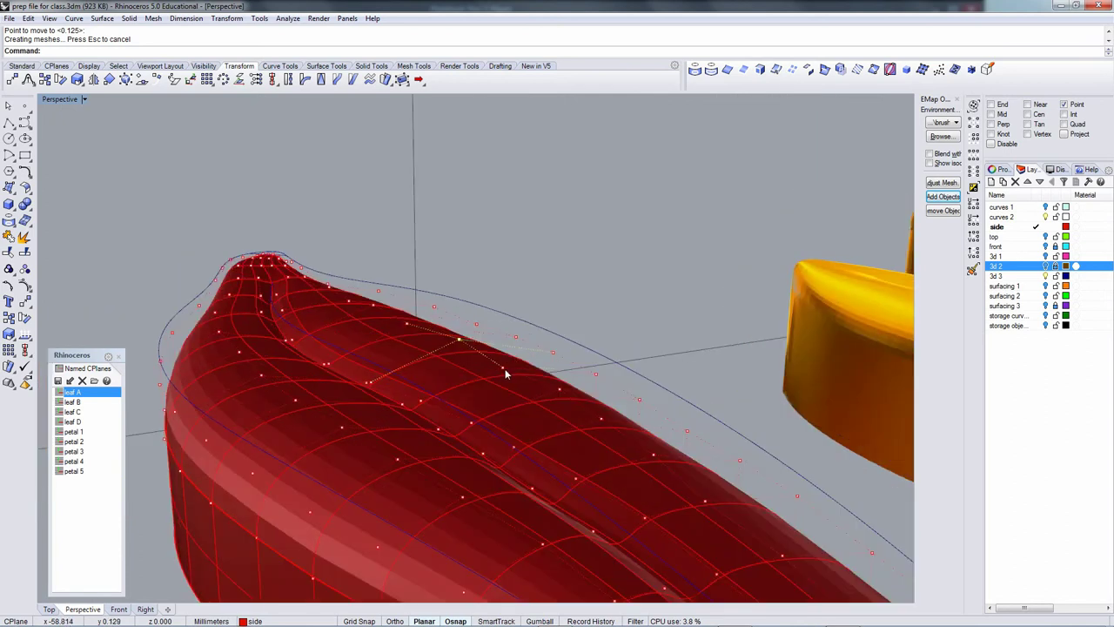
# Raise the column's point in the row after that vertically by about 0.13 mm.
pyautogui.click(504, 369)
pyautogui.write('m')
pyautogui.press('Return')
pyautogui.click(609, 325)
pyautogui.click(610, 318)
# Raise the next control point further down the same column vertically by about 0.11 mm.
pyautogui.moveTo(611, 319); pyautogui.dragTo(543, 310, button='right')
pyautogui.click(419, 382)
pyautogui.write('m')
pyautogui.press('Return')
pyautogui.click(600, 365)
pyautogui.click(601, 357)
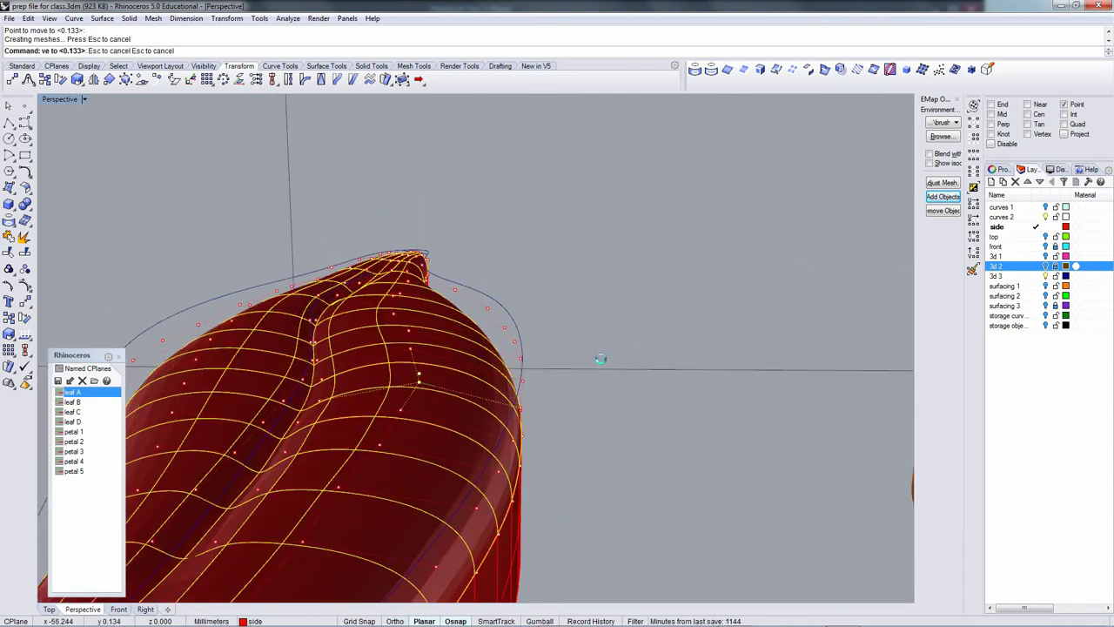
# Raise one more point down the column vertically by about 0.05 mm so the lift tapers off.
pyautogui.moveTo(601, 358); pyautogui.dragTo(669, 380, button='right')
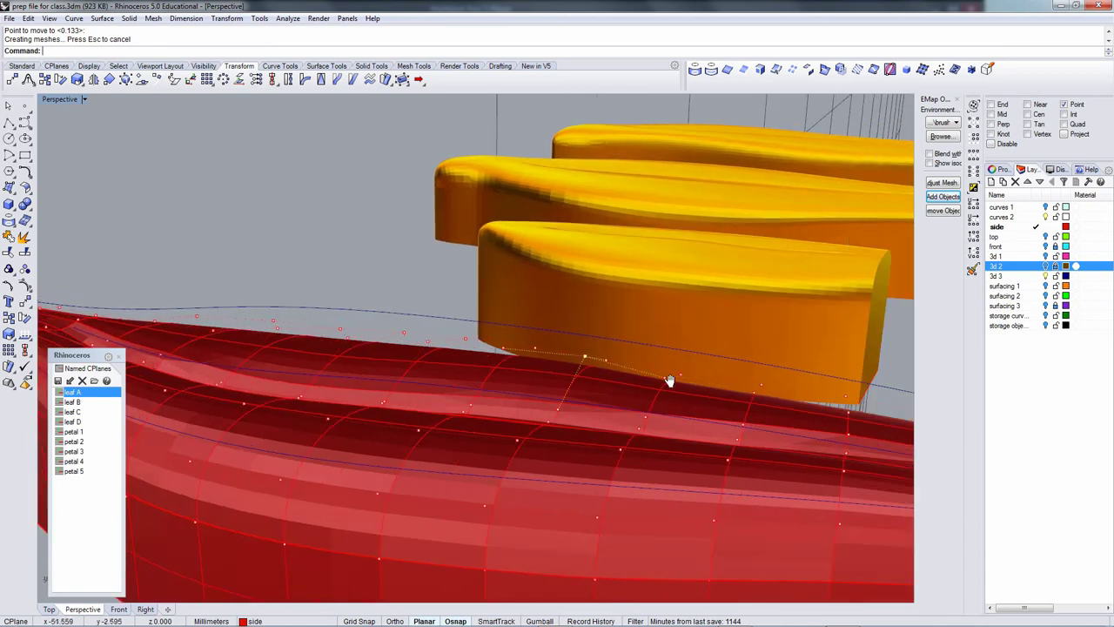
pyautogui.write('M')
pyautogui.press('Return')
pyautogui.click(405, 243)
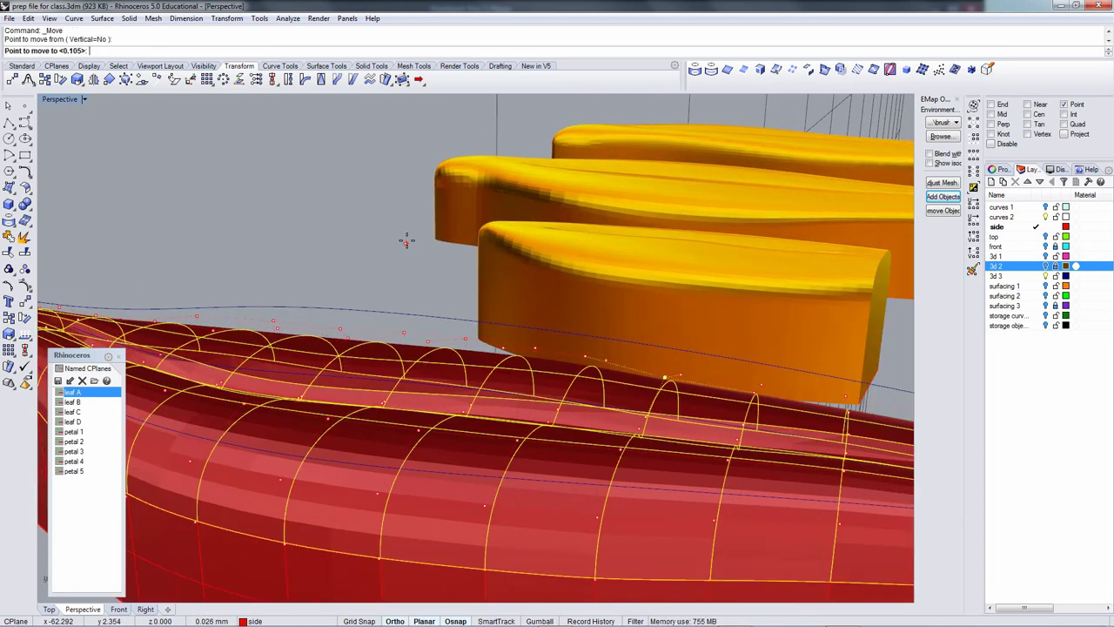
pyautogui.keyDown('shift'); pyautogui.click(405, 238); pyautogui.keyUp('shift')
# Fine-tune the height of a raised point in the petal-side column with a very small vertical move.
pyautogui.moveTo(442, 296); pyautogui.dragTo(606, 379, button='right')
pyautogui.click(558, 408)
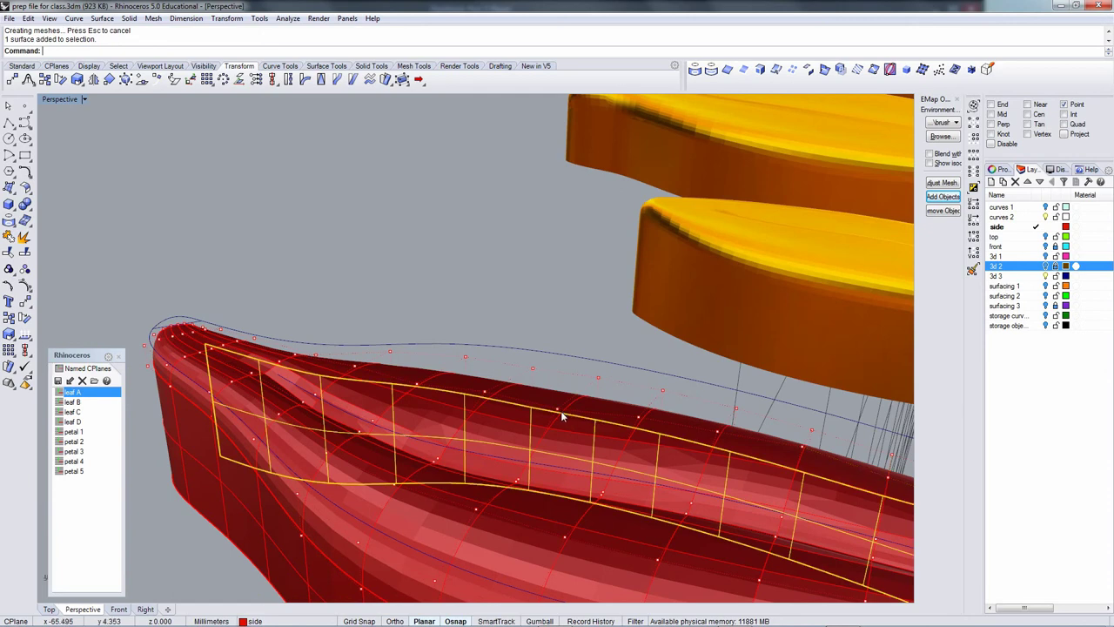
pyautogui.moveTo(561, 408); pyautogui.dragTo(555, 362, button='right')
pyautogui.rightClick(485, 341)
pyautogui.click(483, 341)
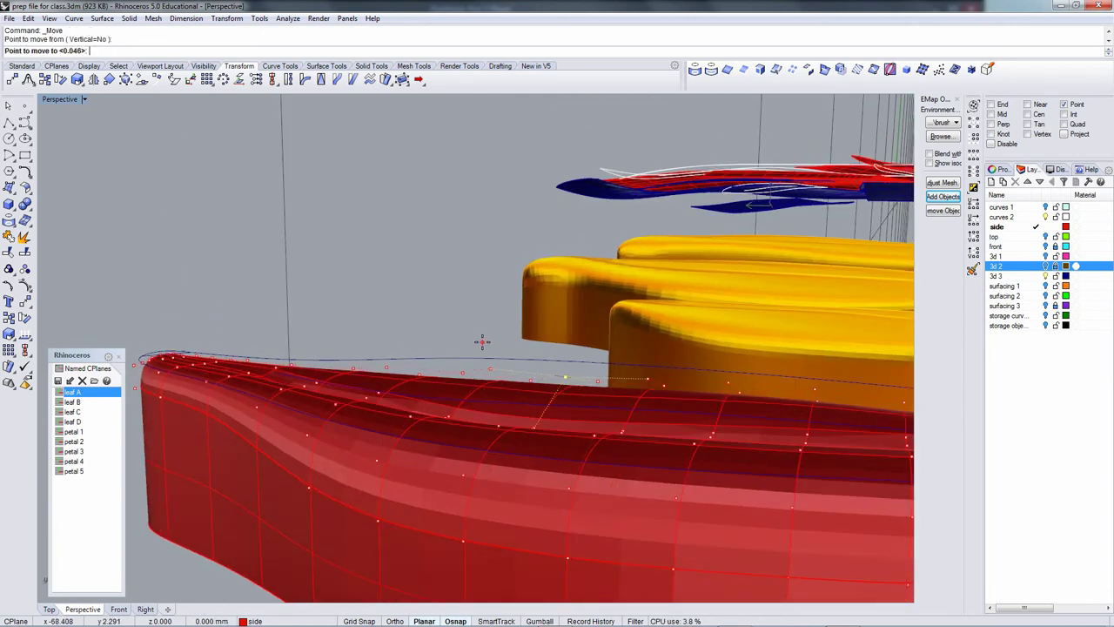
pyautogui.keyDown('shift'); pyautogui.click(483, 336); pyautogui.keyUp('shift')
pyautogui.hotkey('ctrl', 'z')
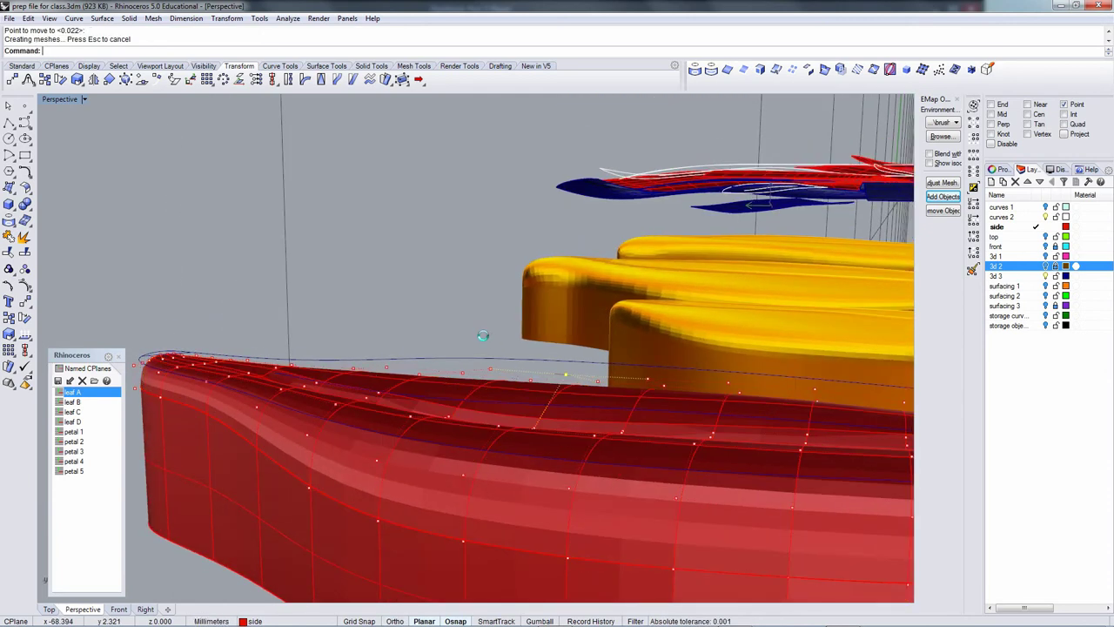
pyautogui.moveTo(485, 331); pyautogui.dragTo(437, 399, button='right')
pyautogui.rightClick(509, 352)
pyautogui.click(511, 341)
pyautogui.click(507, 376)
pyautogui.rightClick(436, 398)
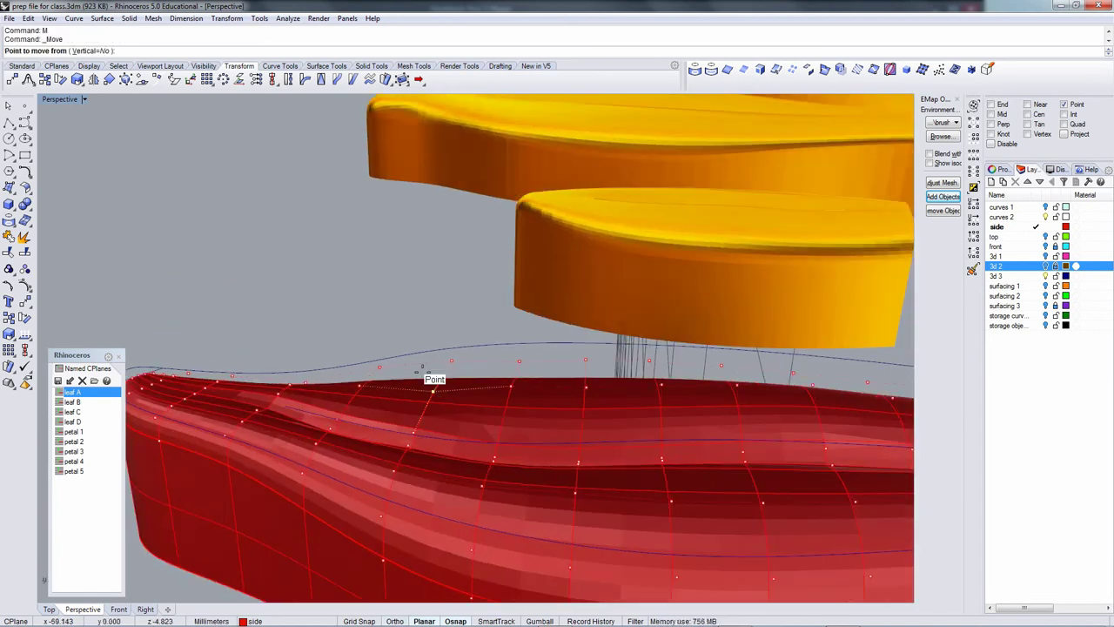
pyautogui.press('Escape')
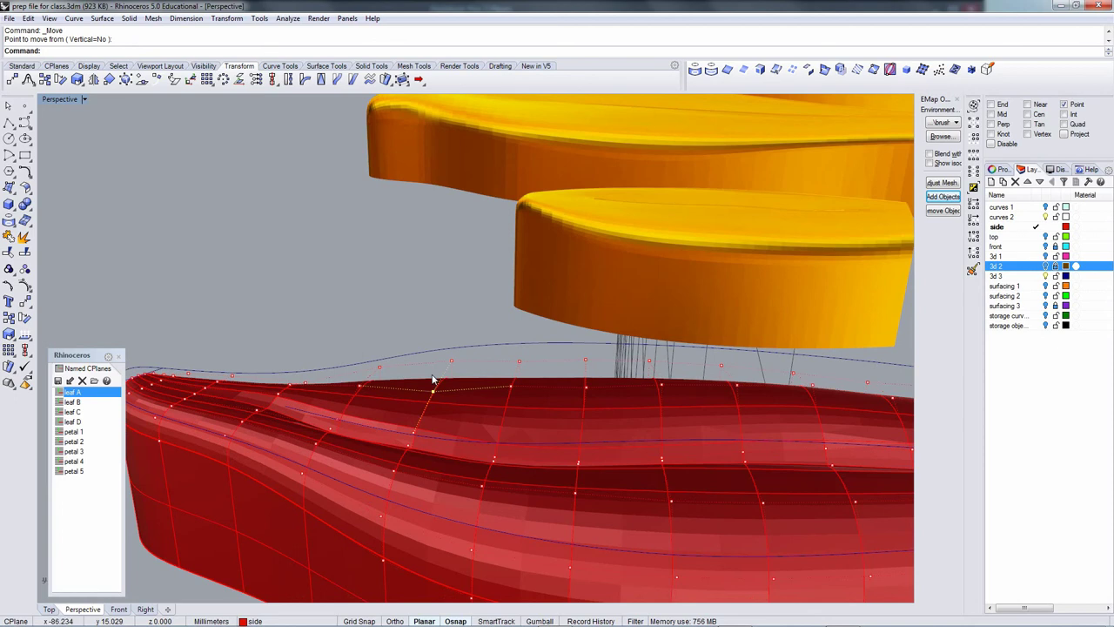
# Raise the selected control point vertically by about 0.05 mm, using the world Right construction plane.
pyautogui.write('M')
pyautogui.press('Return')
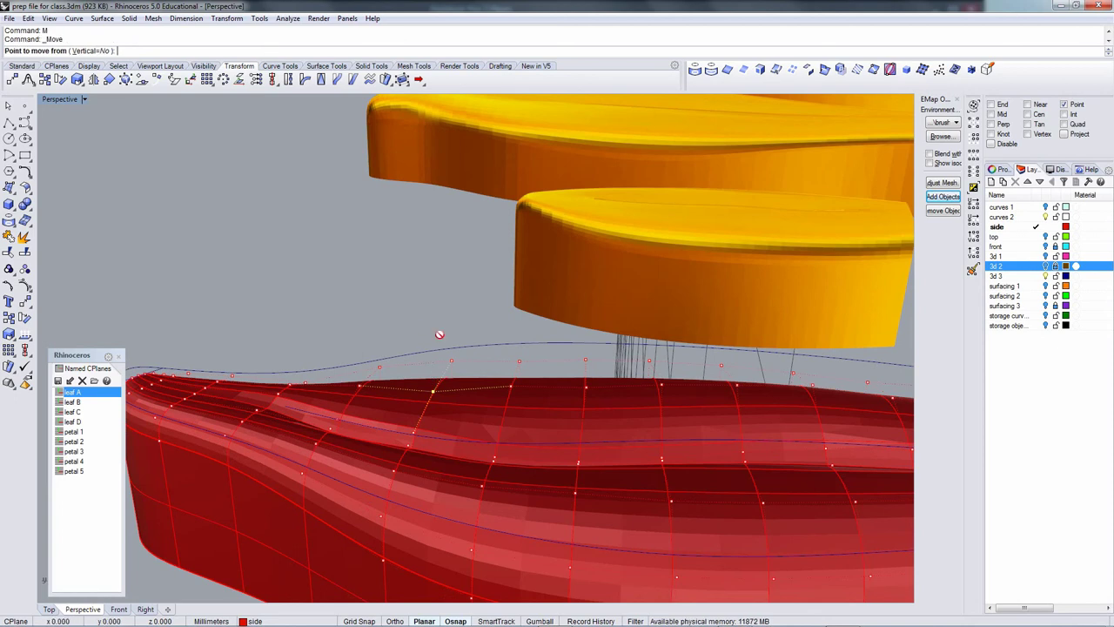
pyautogui.press('F4')
pyautogui.click(440, 334)
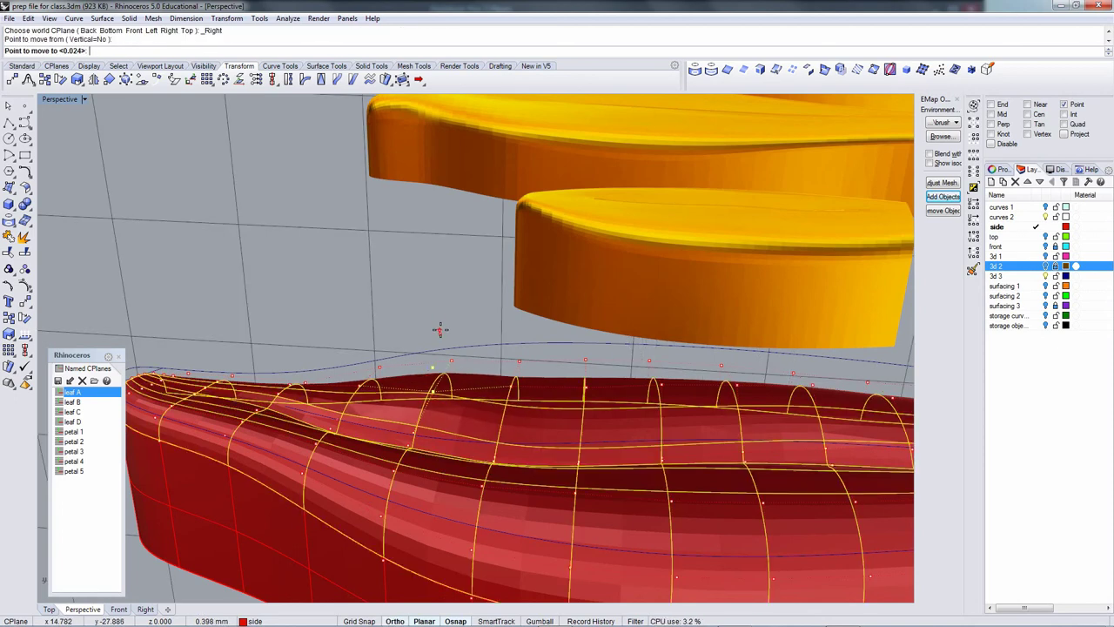
pyautogui.keyDown('shift'); pyautogui.click(440, 330); pyautogui.keyUp('shift')
pyautogui.write('M')
pyautogui.press('Return')
pyautogui.click(440, 330)
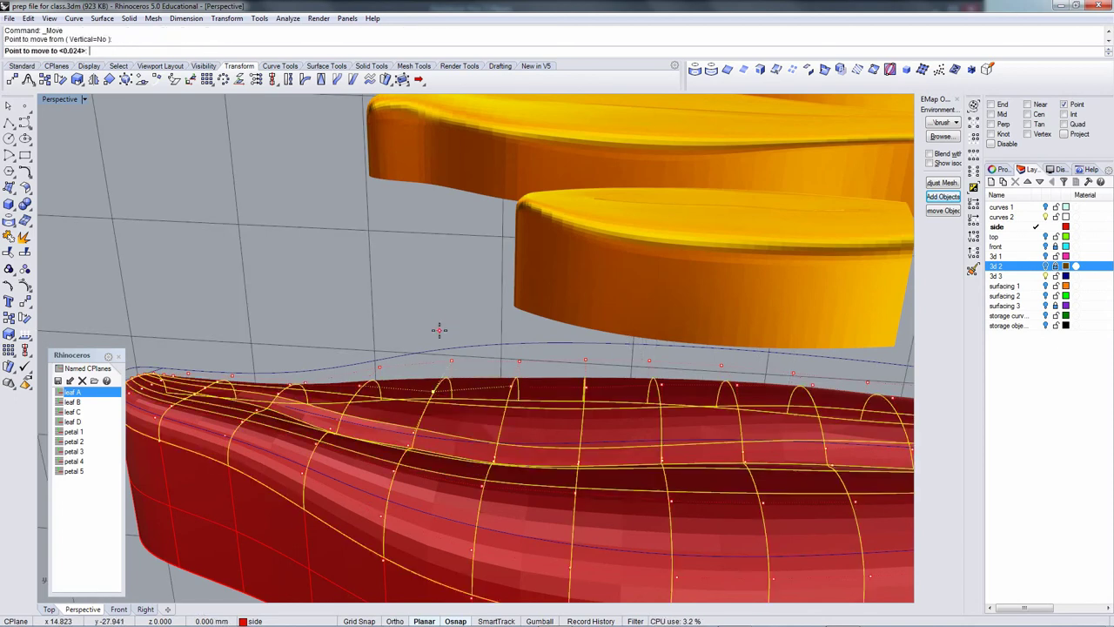
pyautogui.press('F8')
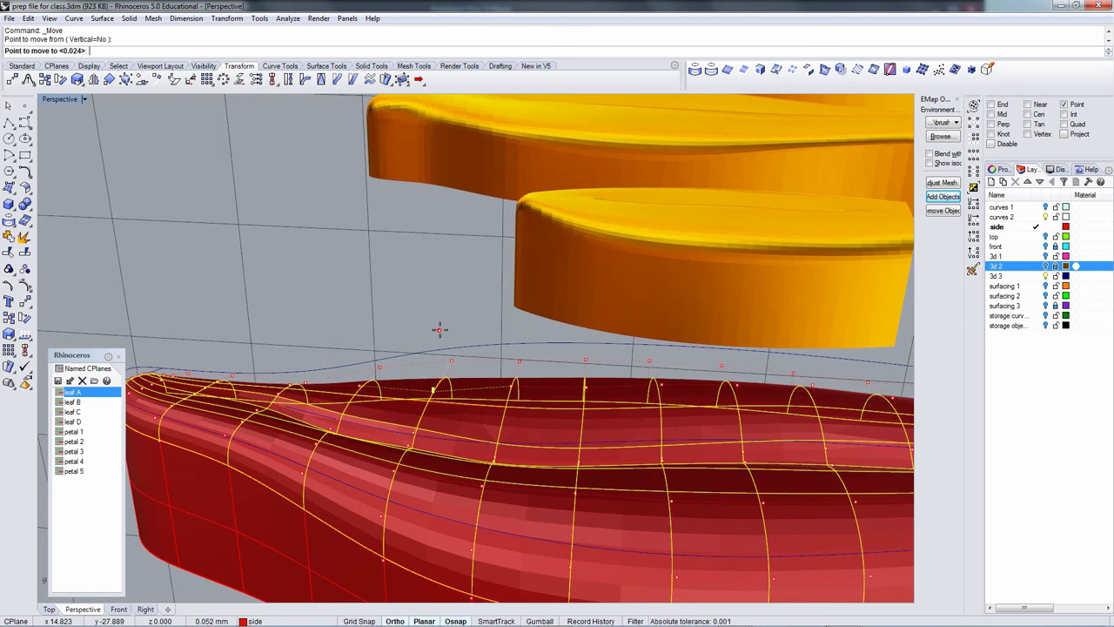
pyautogui.keyDown('shift'); pyautogui.click(439, 331); pyautogui.keyUp('shift')
# Lower two neighbouring control points on the opposite side of the crease vertically by about 0.17 mm, using the world Front plane.
pyautogui.moveTo(445, 355); pyautogui.dragTo(467, 380, button='right')
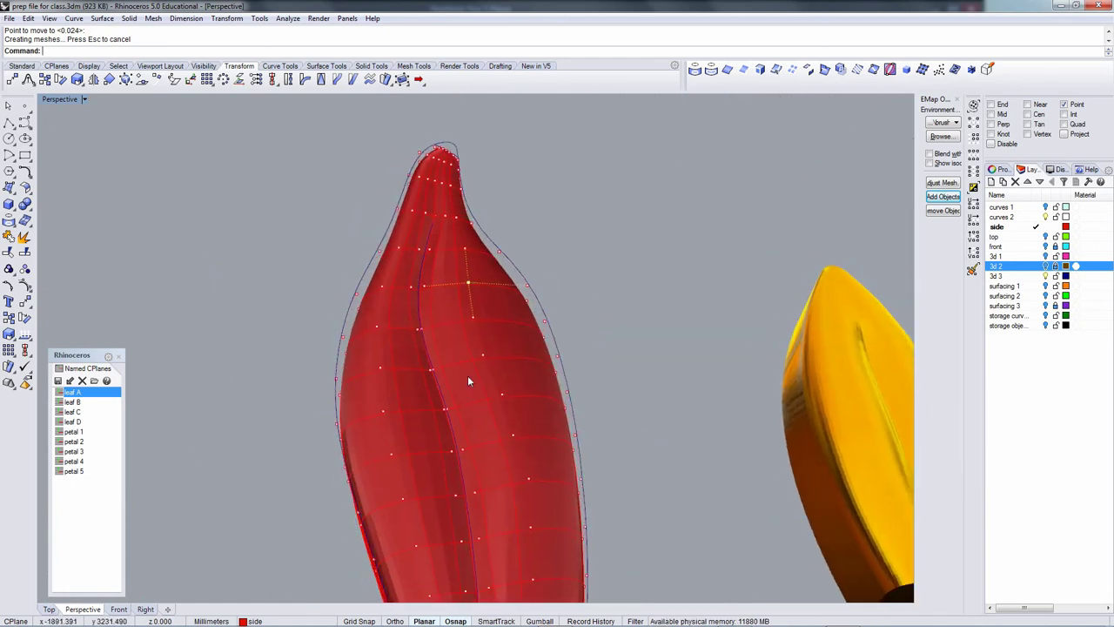
pyautogui.scroll(4, 467, 379)
pyautogui.click(435, 351)
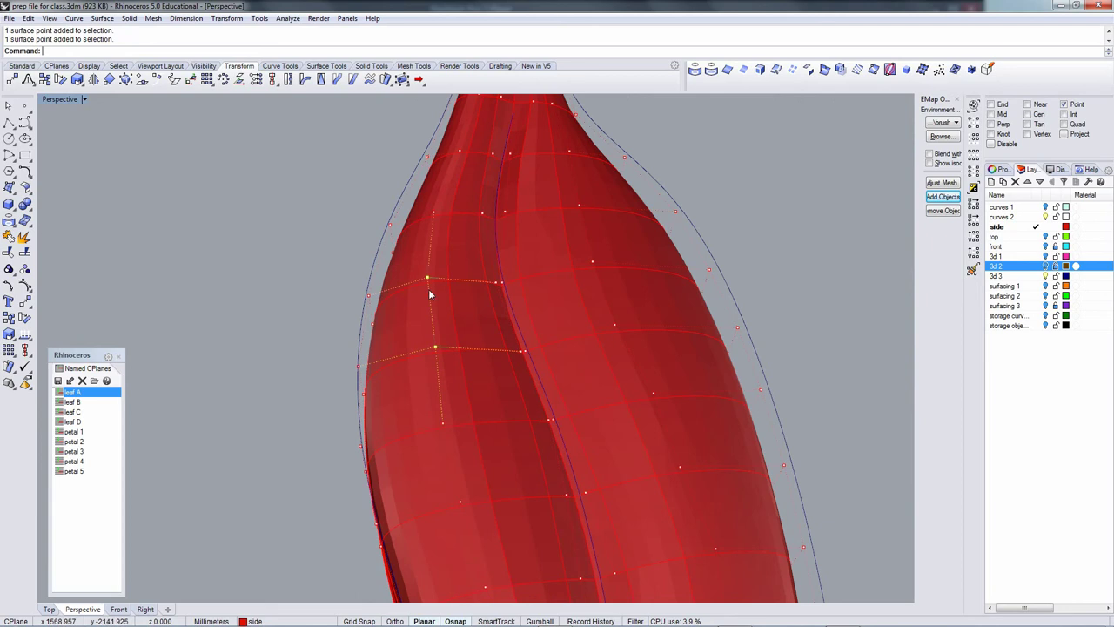
pyautogui.moveTo(430, 294); pyautogui.dragTo(467, 250, button='right')
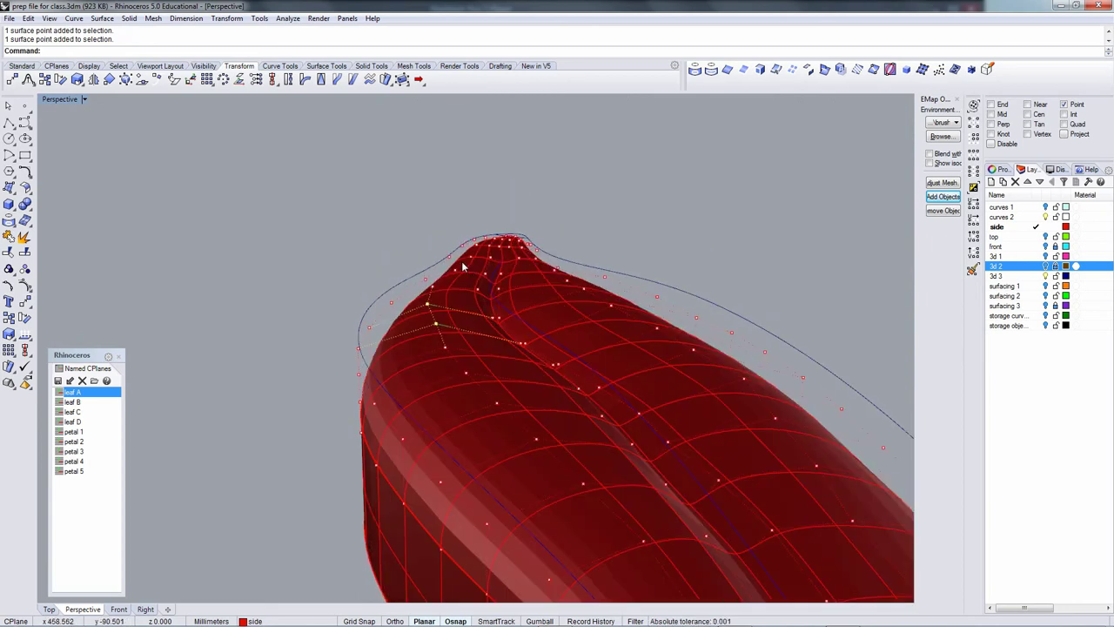
pyautogui.press('F5')
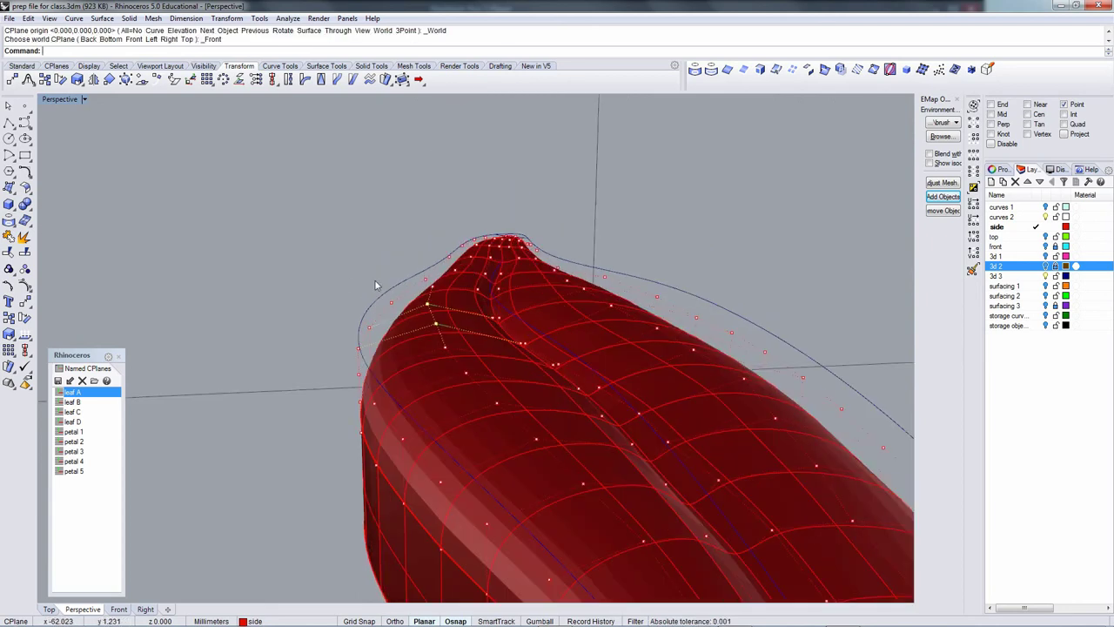
pyautogui.write('m')
pyautogui.press('Return')
pyautogui.click(298, 251)
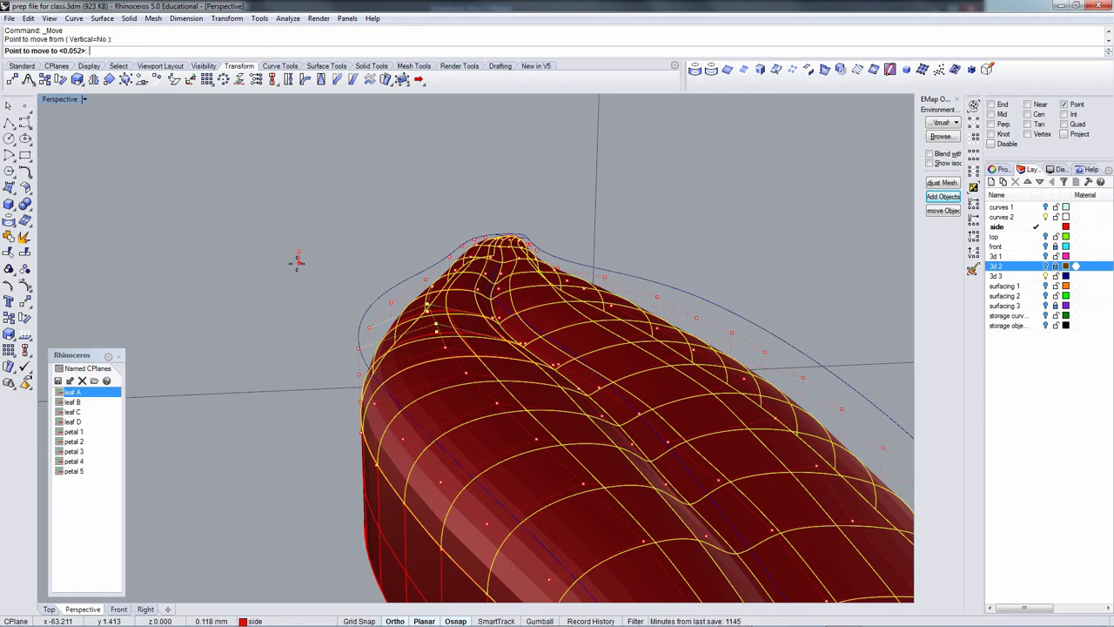
pyautogui.keyDown('shift'); pyautogui.click(295, 271); pyautogui.keyUp('shift')
# Lower a single control point in the same column, in the narrowing part of the leaf, vertically by about 0.16 mm.
pyautogui.moveTo(466, 285); pyautogui.dragTo(398, 279, button='right')
pyautogui.click(390, 280)
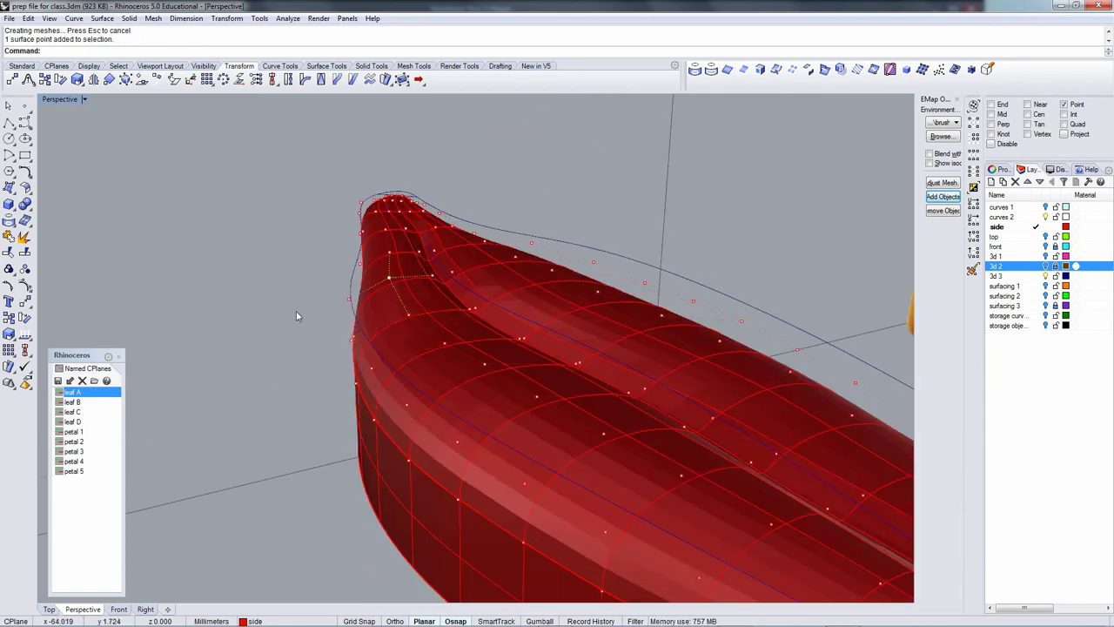
pyautogui.press('Return')
pyautogui.click(277, 274)
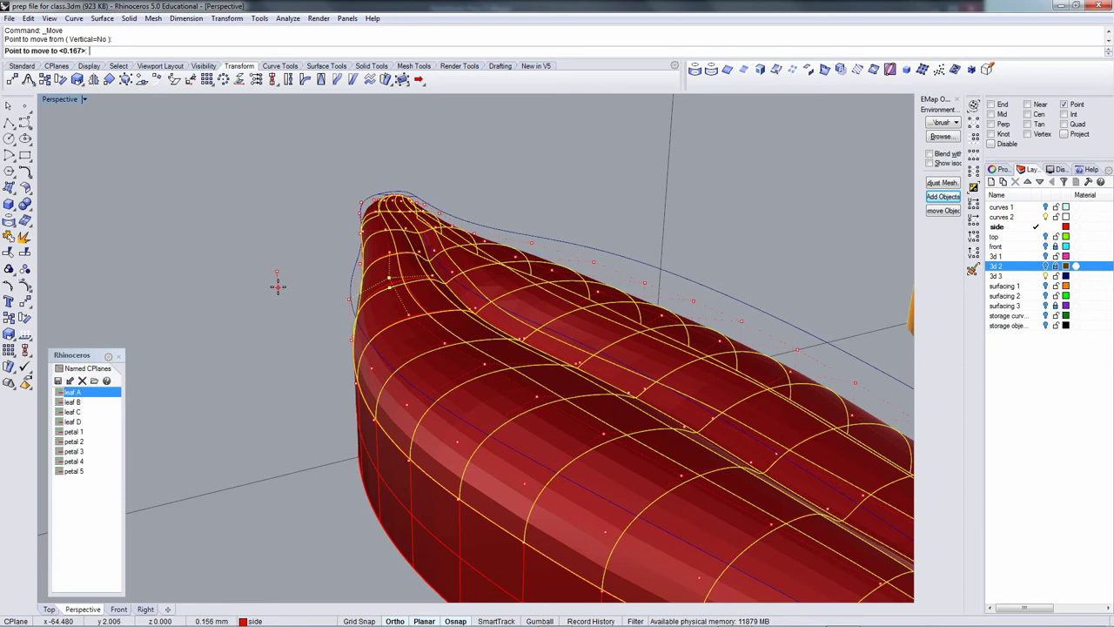
pyautogui.keyDown('shift'); pyautogui.click(278, 286); pyautogui.keyUp('shift')
# Lower the next control point towards the narrow tip by about 0.21 mm, with the world Right plane active.
pyautogui.moveTo(278, 287); pyautogui.dragTo(260, 326, button='right')
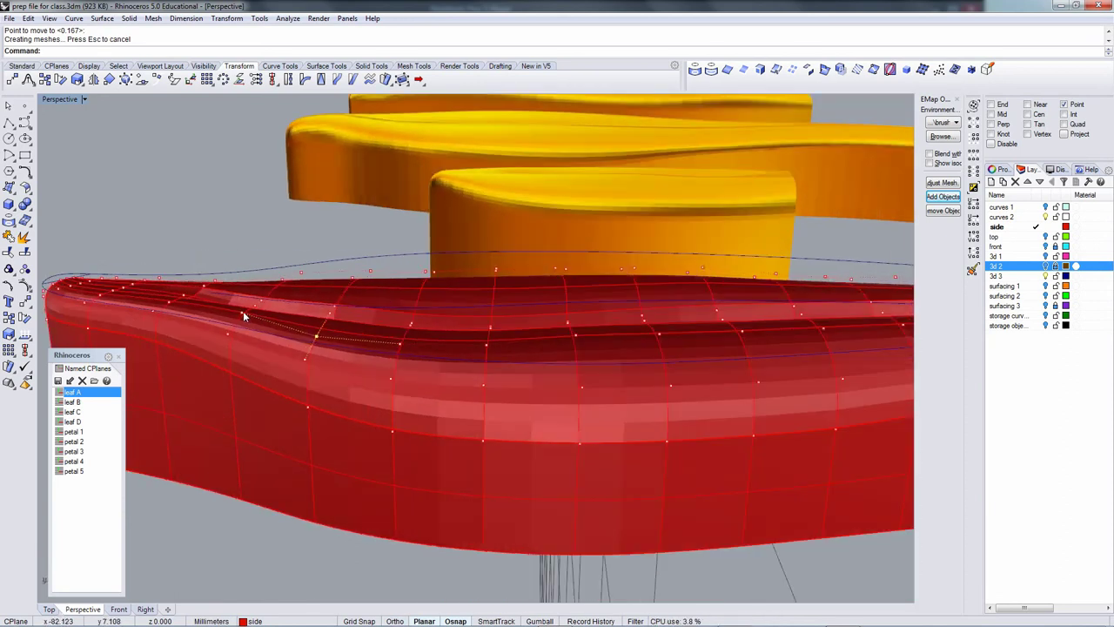
pyautogui.click(243, 311)
pyautogui.write('M')
pyautogui.press('Return')
pyautogui.press('F3')
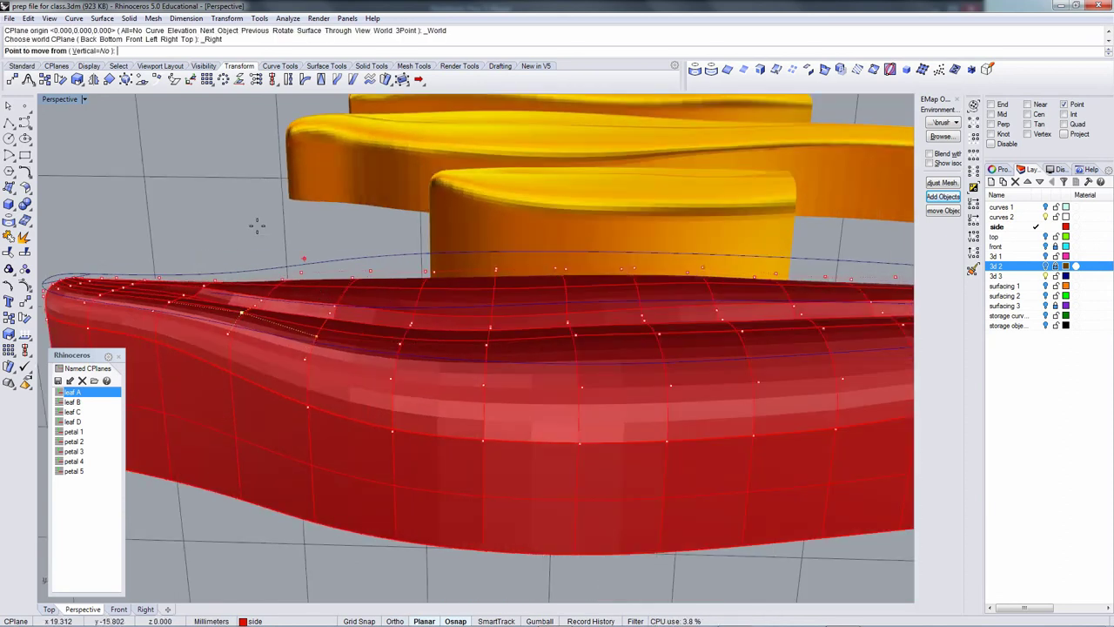
pyautogui.click(244, 205)
pyautogui.click(244, 214)
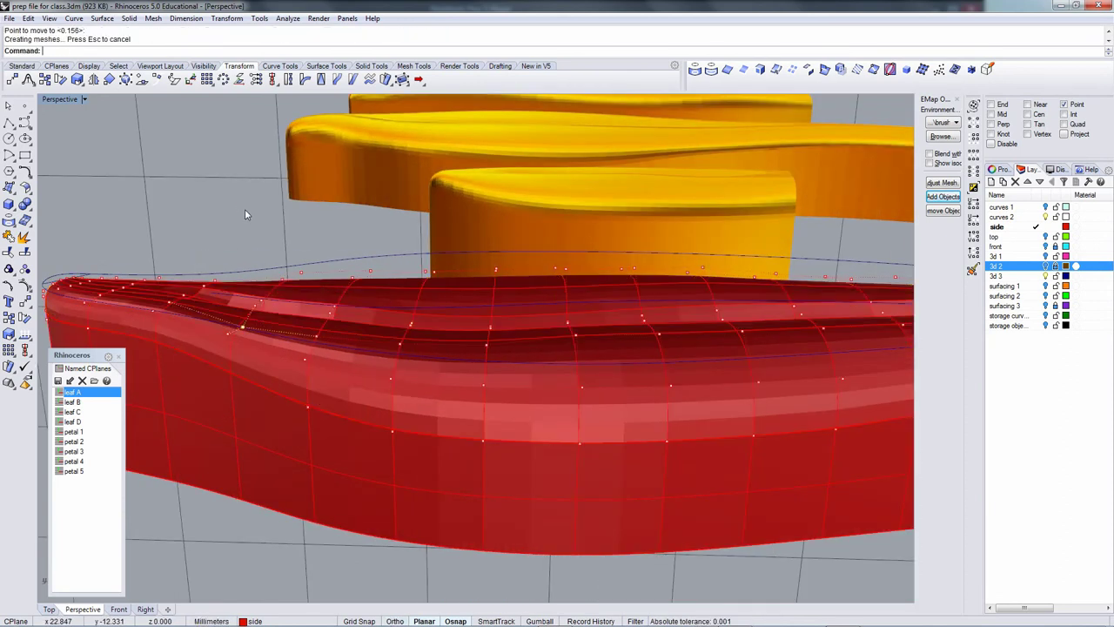
# Lower the following point closer to the narrow tip by about 0.04 mm so the change tapers off.
pyautogui.click(173, 306)
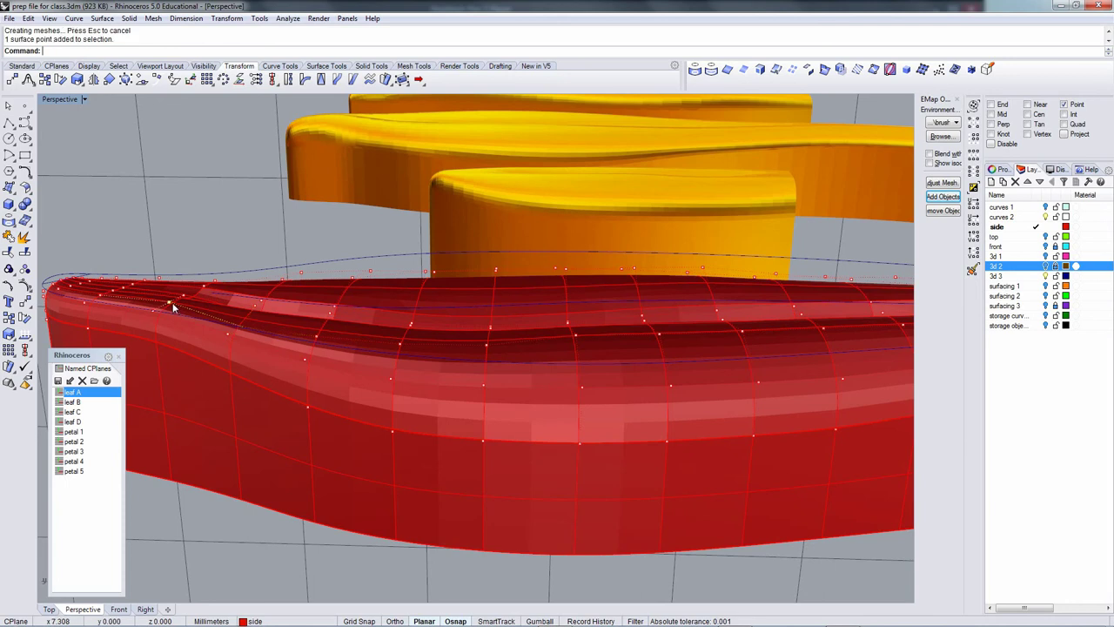
pyautogui.rightClick(219, 256)
pyautogui.click(239, 226)
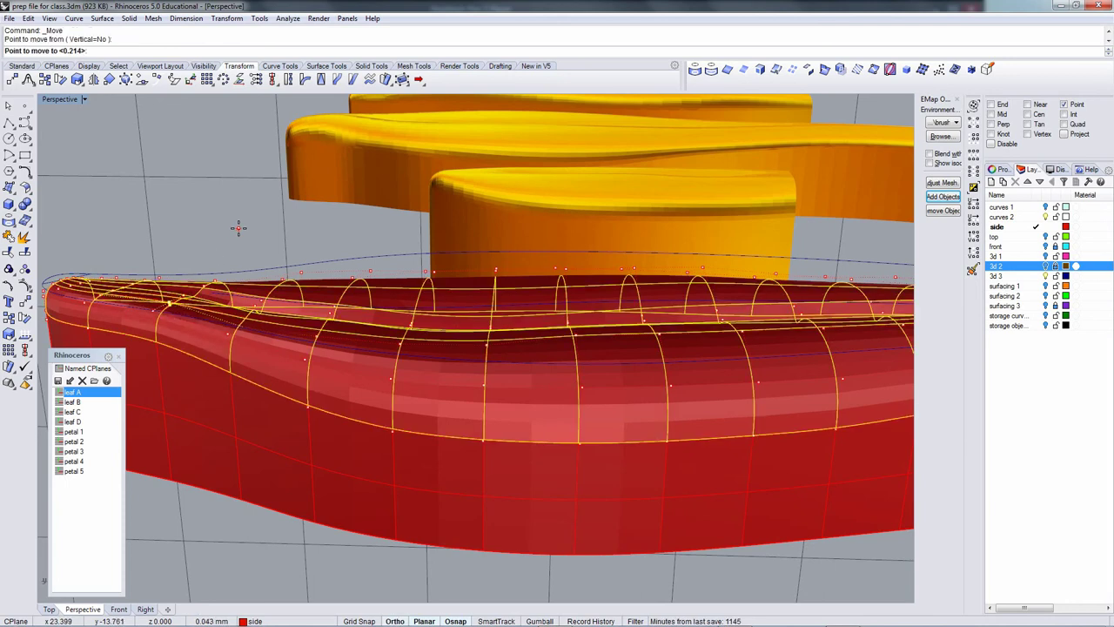
pyautogui.keyDown('shift'); pyautogui.click(238, 231); pyautogui.keyUp('shift')
# Adjust the height of a control point beside the crease near the leaf's middle by about 0.2 mm.
pyautogui.moveTo(324, 268); pyautogui.dragTo(477, 283, button='right')
pyautogui.click(515, 336)
pyautogui.rightClick(516, 336)
pyautogui.click(843, 159)
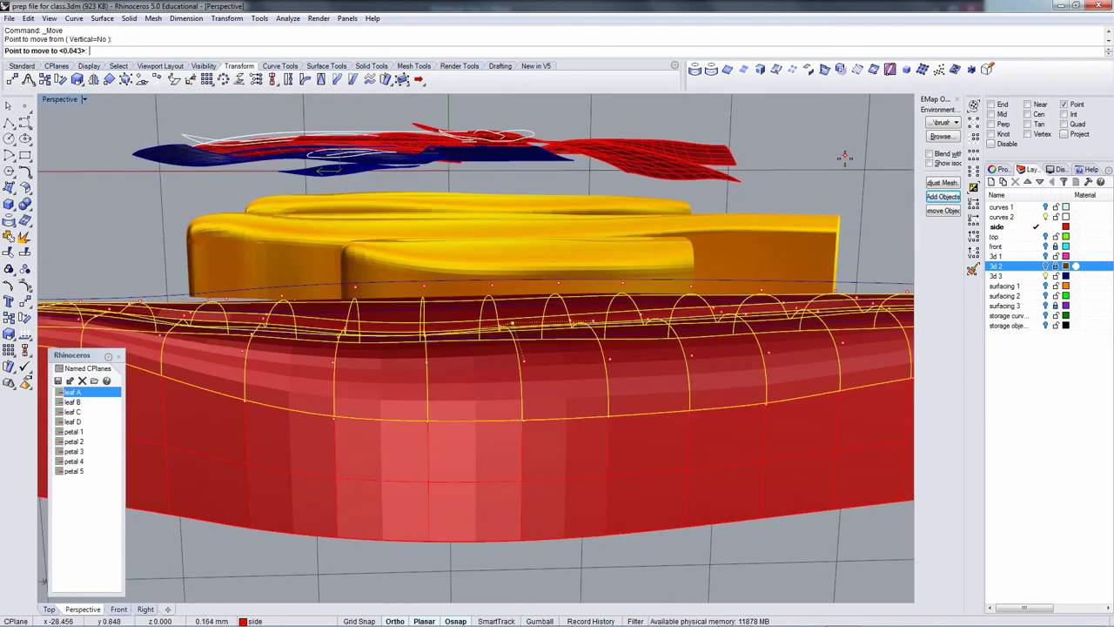
pyautogui.click(844, 158)
# Lower another control point on the near side of the leaf's middle vertically by about 0.11 mm.
pyautogui.moveTo(767, 211); pyautogui.dragTo(733, 251, button='right')
pyautogui.moveTo(640, 302); pyautogui.dragTo(579, 332, button='right')
pyautogui.click(589, 342)
pyautogui.scroll(-4, 607, 352)
pyautogui.write('m')
pyautogui.press('Return')
pyautogui.moveTo(584, 579); pyautogui.dragTo(623, 416, button='right')
pyautogui.click(633, 469)
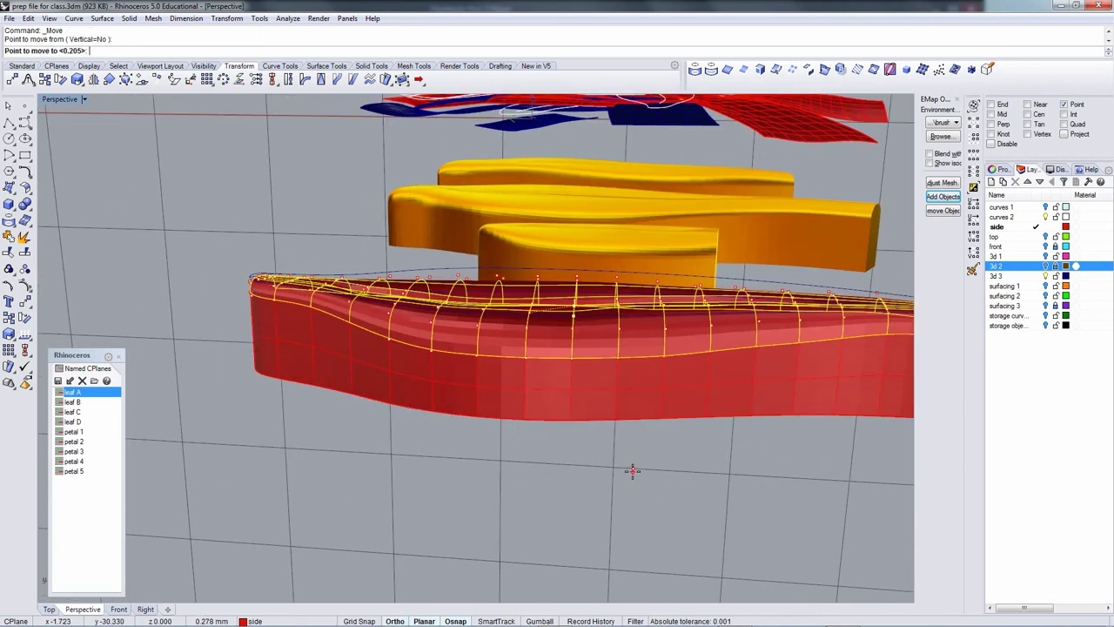
pyautogui.click(633, 470)
# Lower one more mid-leaf control point next to the crease vertically by about 0.1 mm.
pyautogui.moveTo(634, 470); pyautogui.dragTo(577, 338, button='right')
pyautogui.scroll(2, 572, 330)
pyautogui.click(570, 323)
pyautogui.moveTo(577, 393); pyautogui.dragTo(594, 344, button='right')
pyautogui.write('m')
pyautogui.press('Return')
pyautogui.click(682, 502)
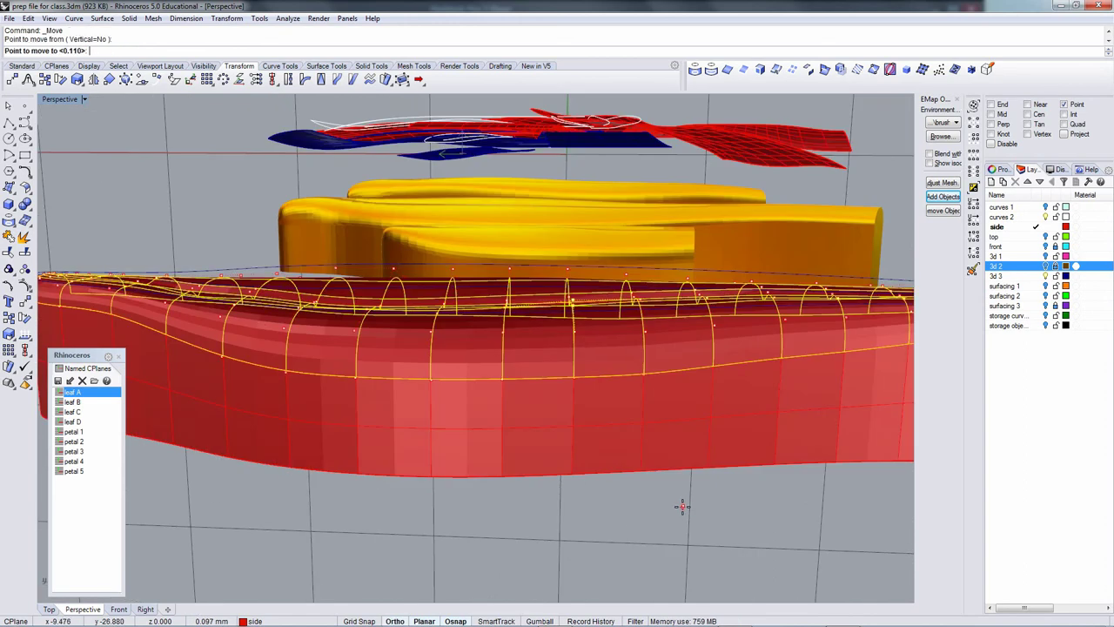
pyautogui.click(682, 506)
# Fine-tune a control point between the crease and the outer edge by lowering it about 0.05 mm on the world Front plane.
pyautogui.moveTo(683, 506); pyautogui.dragTo(419, 367, button='right')
pyautogui.press('F5')
pyautogui.click(498, 353)
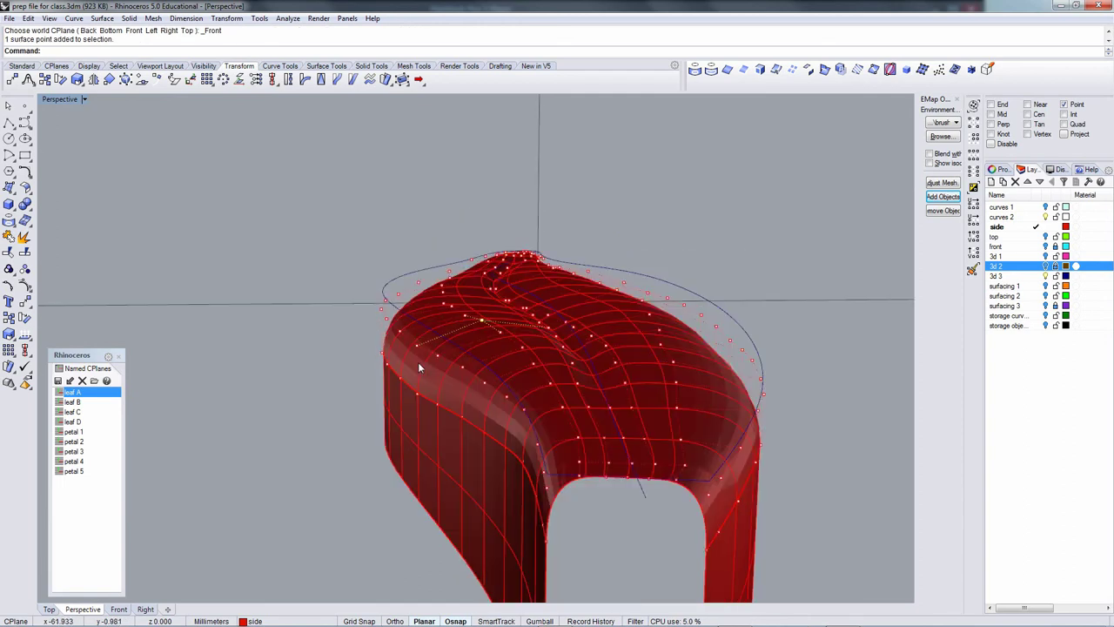
pyautogui.write('m')
pyautogui.press('Return')
pyautogui.click(301, 288)
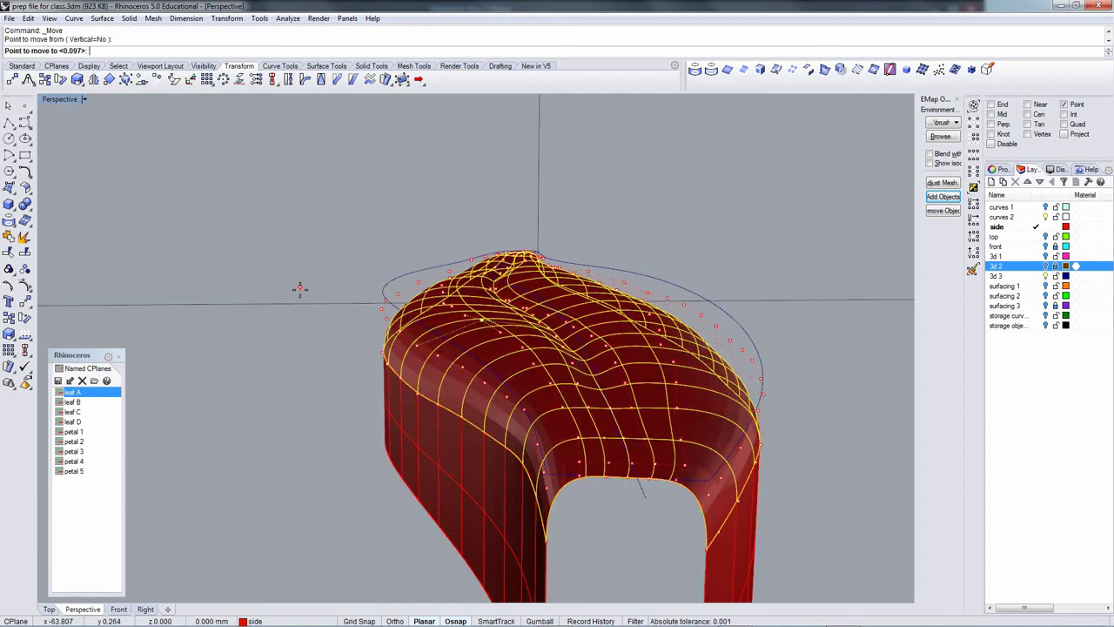
pyautogui.click(300, 289)
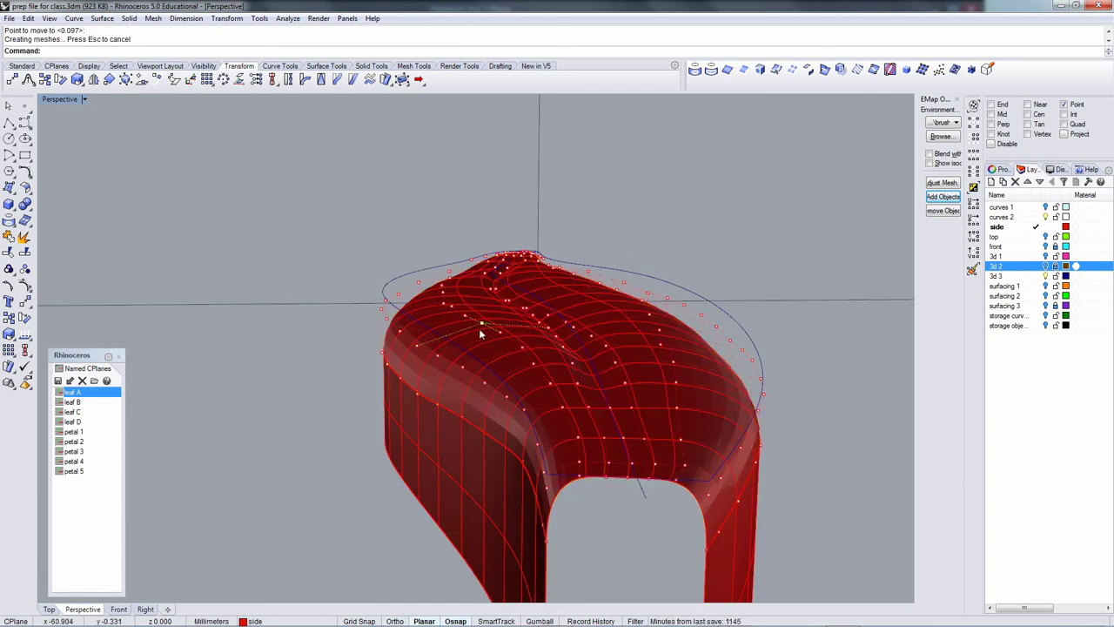
# Lower two adjacent control points close to the rounded outer edge vertically by about 0.11 mm.
pyautogui.moveTo(480, 333); pyautogui.dragTo(665, 377, button='right')
pyautogui.keyDown('shift'); pyautogui.moveTo(459, 368); pyautogui.dragTo(624, 378, button='right'); pyautogui.keyUp('shift')
pyautogui.moveTo(538, 352); pyautogui.dragTo(635, 336, button='right')
pyautogui.click(600, 335)
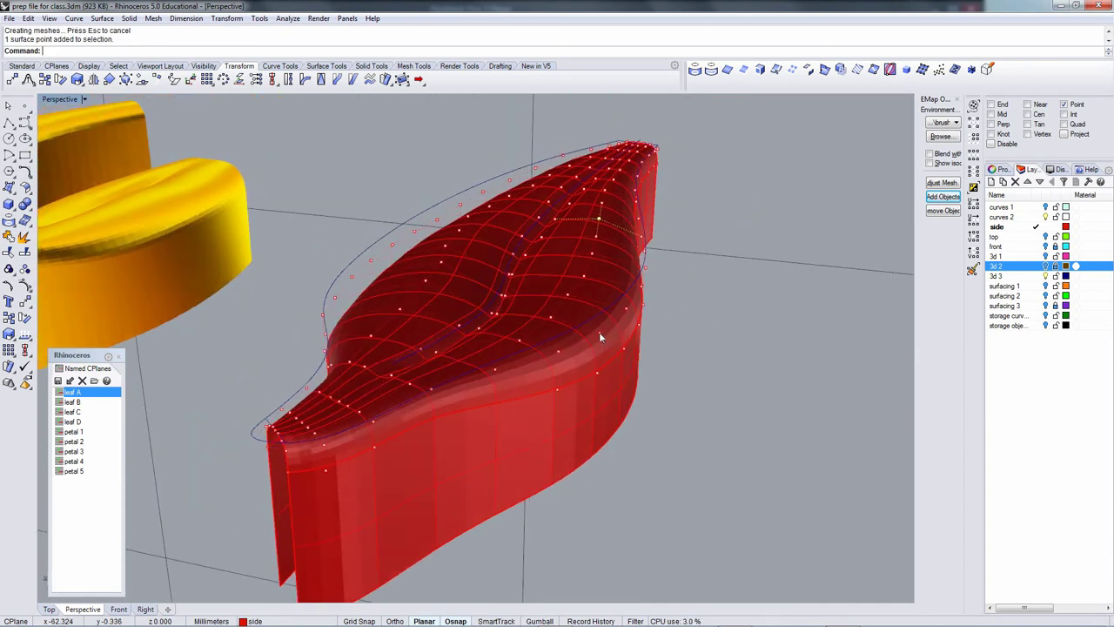
pyautogui.write('m')
pyautogui.press('Return')
pyautogui.click(724, 356)
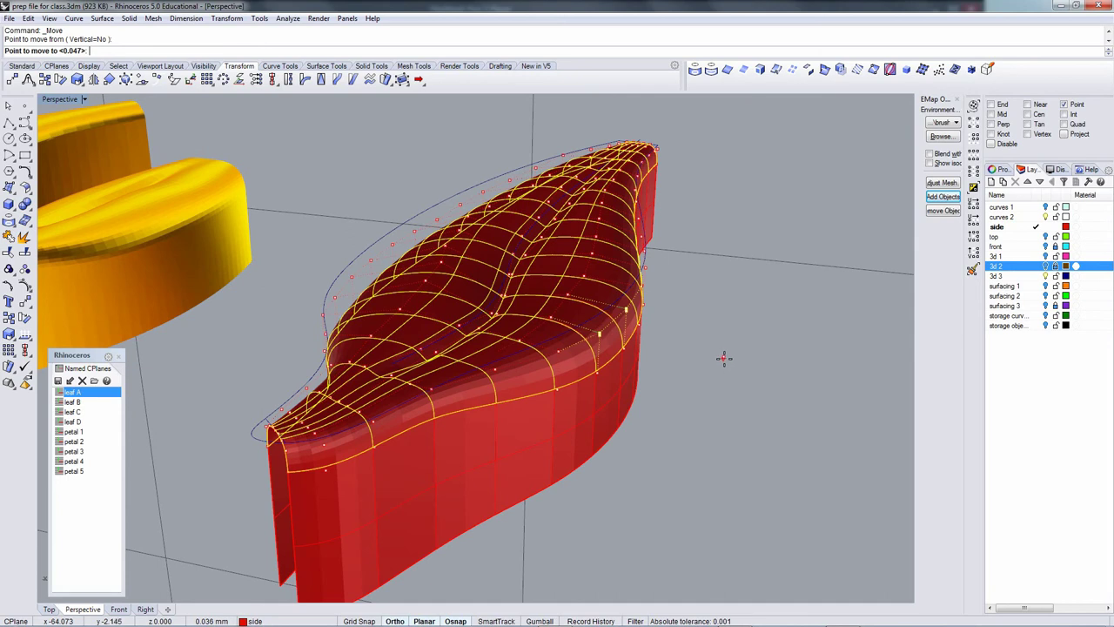
pyautogui.click(722, 362)
# Lower a single point near the outer edge, where the leaf begins narrowing to its open end, by about 0.05 mm.
pyautogui.moveTo(583, 364)
pyautogui.mouseDown(button='right')
pyautogui.moveTo(574, 383)
pyautogui.moveTo(592, 352)
pyautogui.mouseUp(button='right')
pyautogui.click(579, 342)
pyautogui.write('m')
pyautogui.press('Return')
pyautogui.click(685, 355)
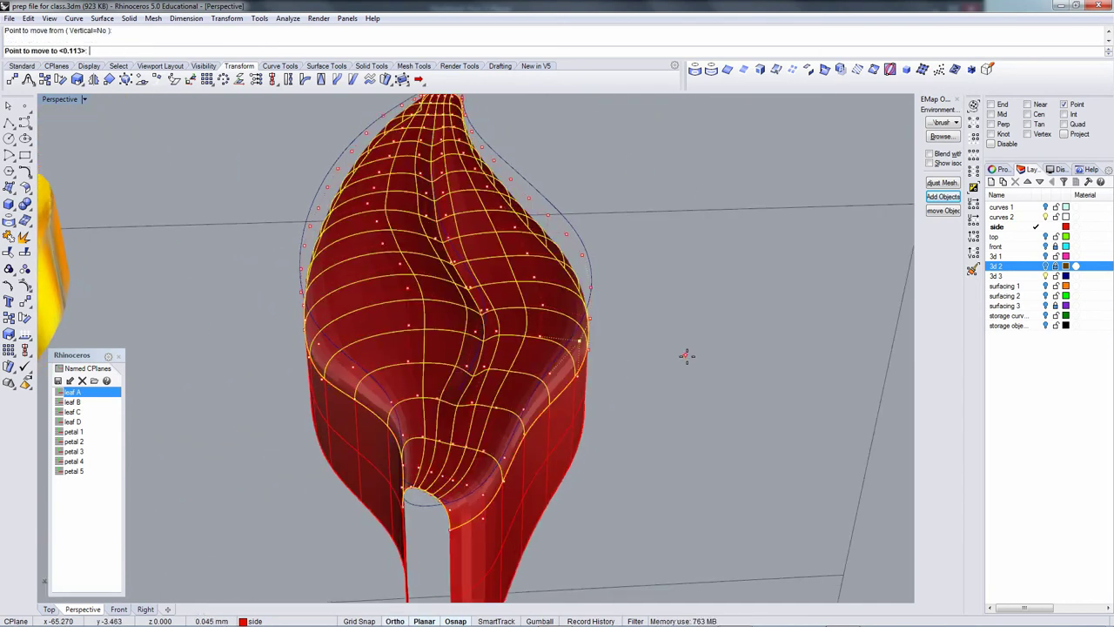
pyautogui.click(687, 358)
# Turn off the leaf surface's control points and hide the 3d 3 layer, leaving the leaf's open end clear.
pyautogui.moveTo(687, 358); pyautogui.dragTo(690, 332, button='right')
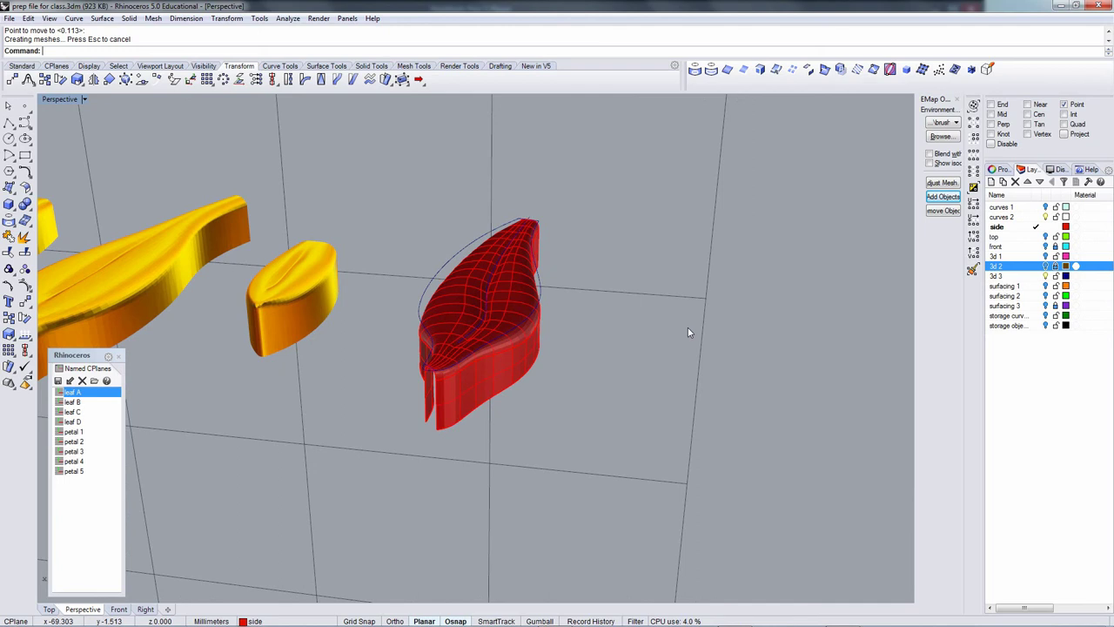
pyautogui.moveTo(531, 348); pyautogui.dragTo(524, 377, button='right')
pyautogui.click(1045, 275)
pyautogui.scroll(8, 500, 394)
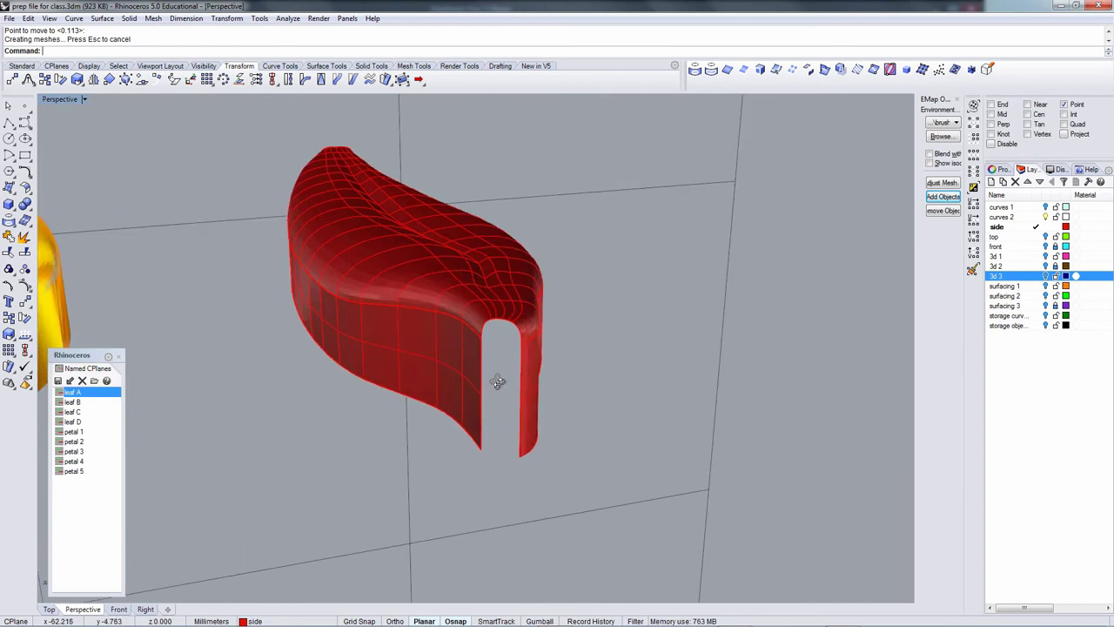
pyautogui.scroll(4, 420, 358)
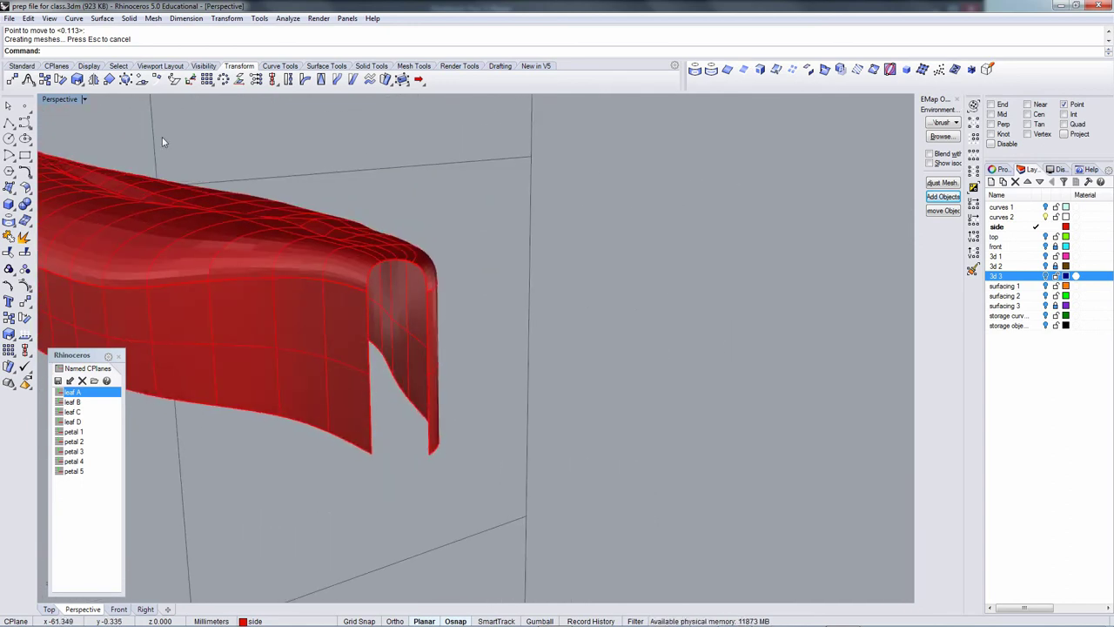
# Start a surface blend between the two vertical side-wall edges at the leaf's open end.
pyautogui.click(104, 19)
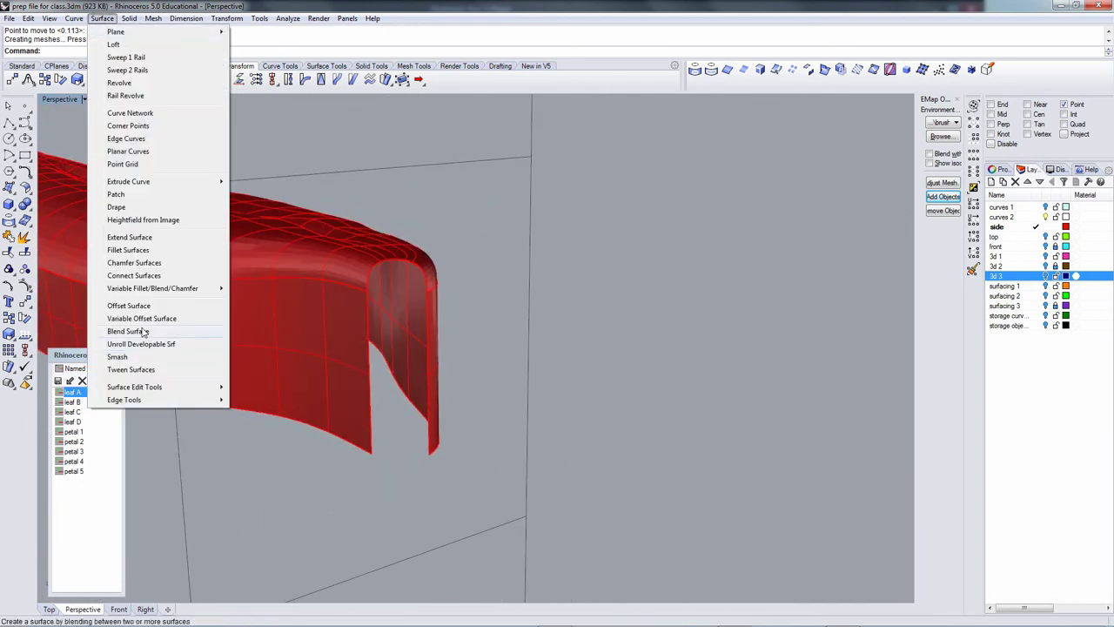
pyautogui.click(142, 331)
pyautogui.click(392, 368)
pyautogui.click(430, 371)
pyautogui.press('Return')
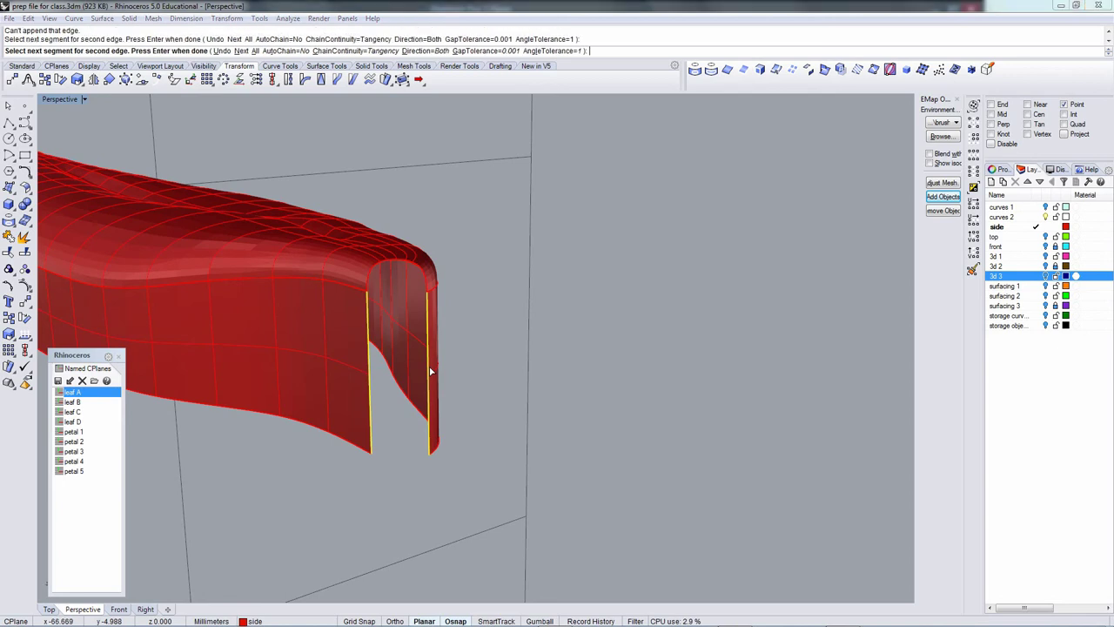
# Show the 3d 3 layer and create the open-end surface blend with curvature continuity on both edges, checking it against the outline from above.
pyautogui.moveTo(591, 400); pyautogui.dragTo(473, 493, button='right')
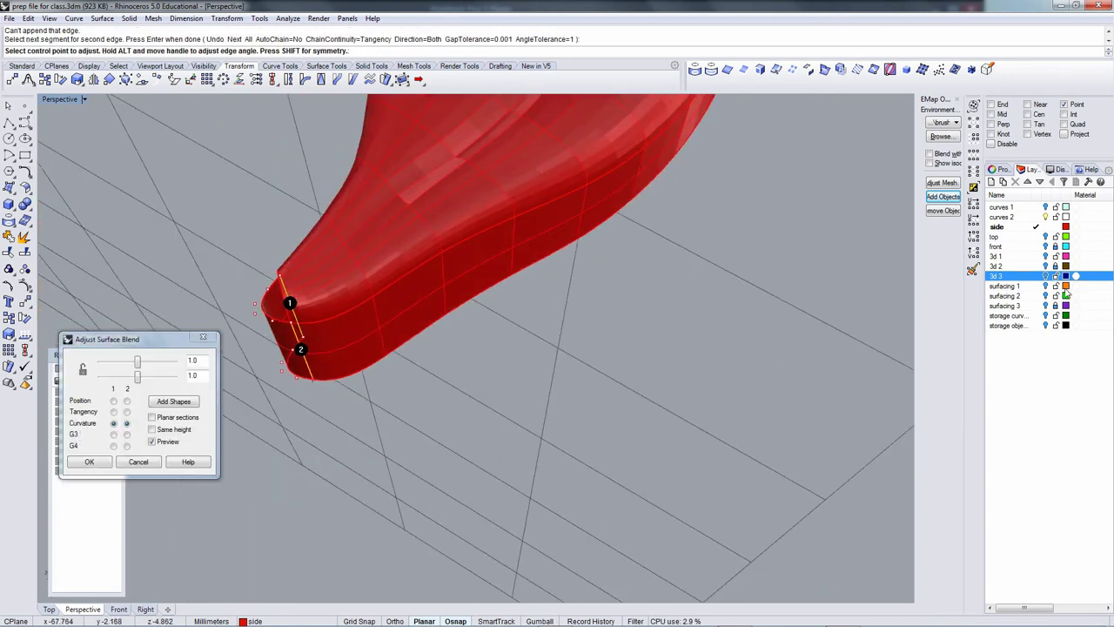
pyautogui.click(1045, 275)
pyautogui.moveTo(683, 294); pyautogui.dragTo(669, 364, button='right')
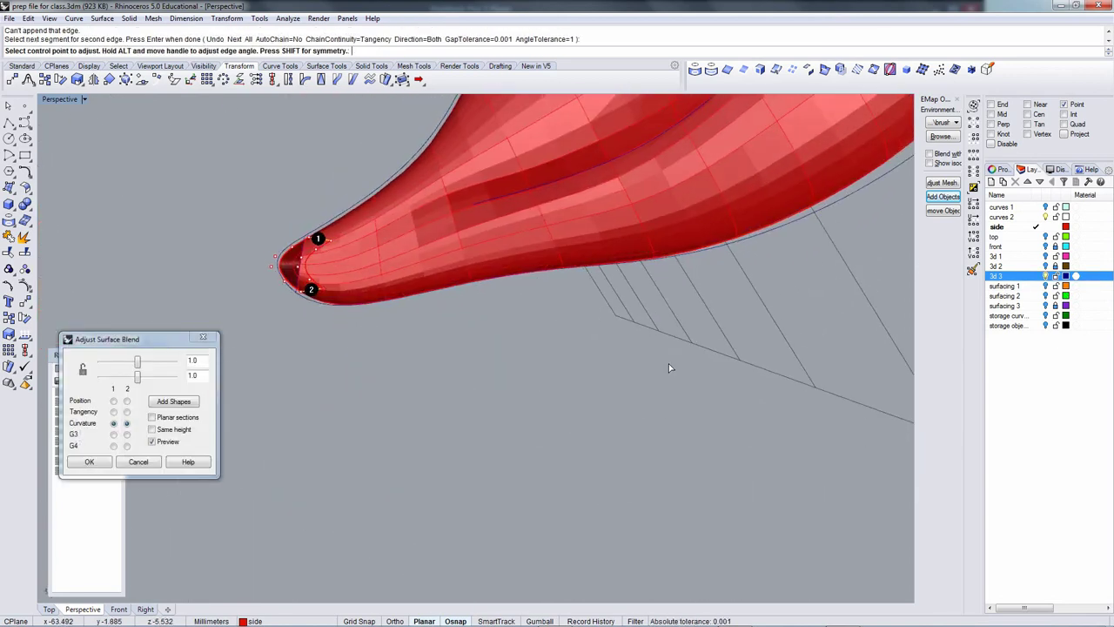
pyautogui.hotkey('ctrl', 'Tab')
pyautogui.hotkey('ctrl', 'Tab')
pyautogui.hotkey('ctrl', 'Tab')
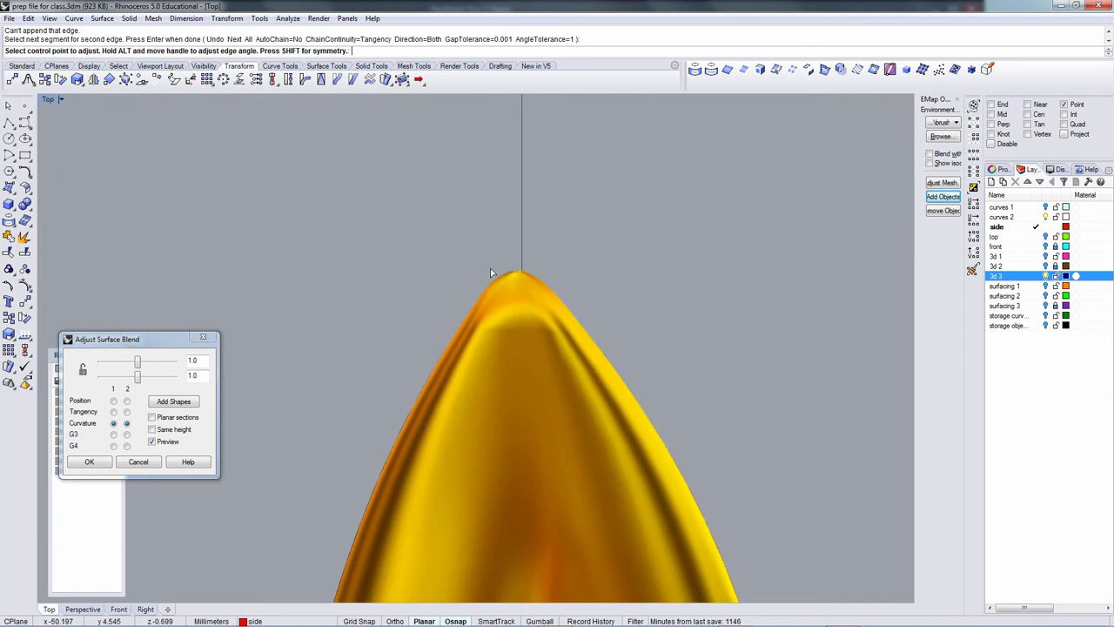
pyautogui.scroll(-11, 490, 270)
pyautogui.moveTo(362, 318); pyautogui.dragTo(681, 471, button='right')
pyautogui.scroll(10, 462, 215)
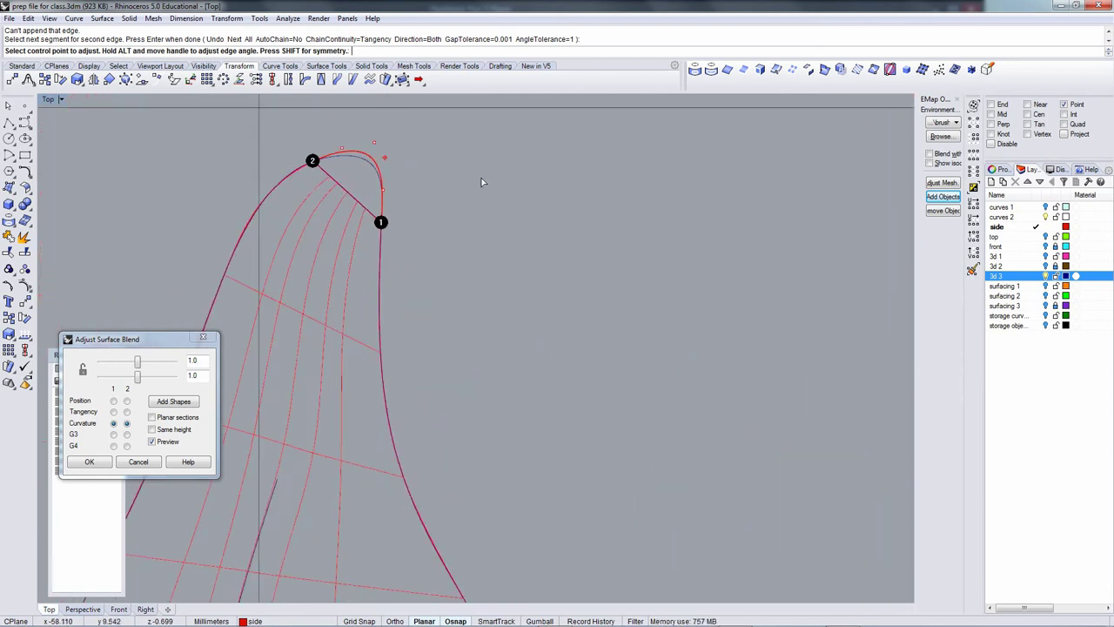
pyautogui.moveTo(419, 169); pyautogui.dragTo(483, 351, button='right')
pyautogui.keyDown('ctrl'); pyautogui.moveTo(481, 351); pyautogui.dragTo(463, 297, button='right'); pyautogui.keyUp('ctrl')
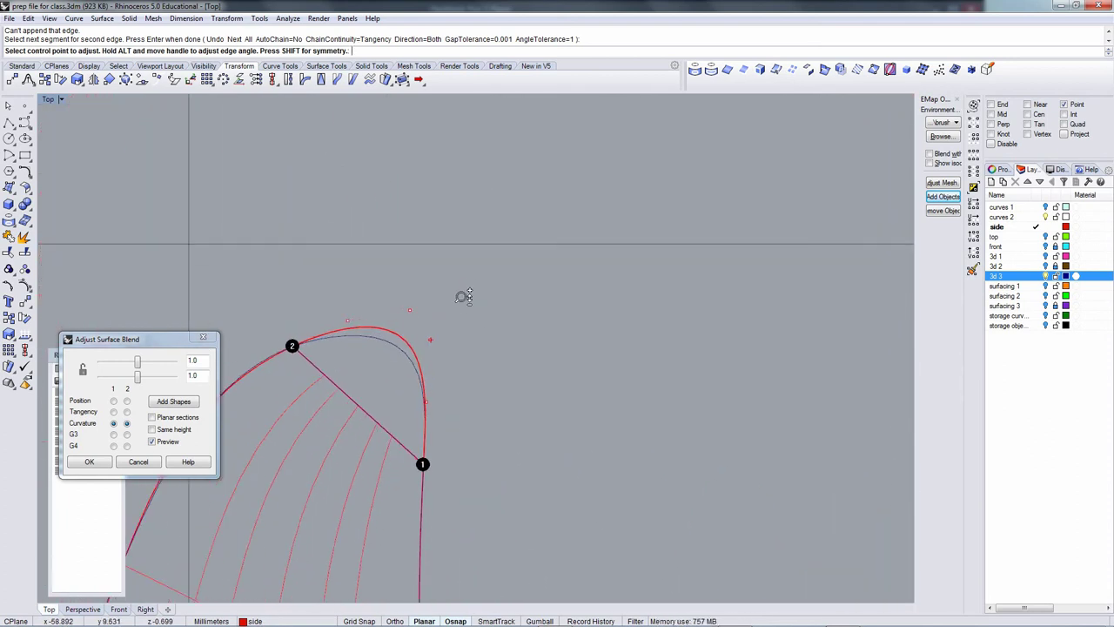
pyautogui.scroll(-1, 461, 300)
pyautogui.press('Return')
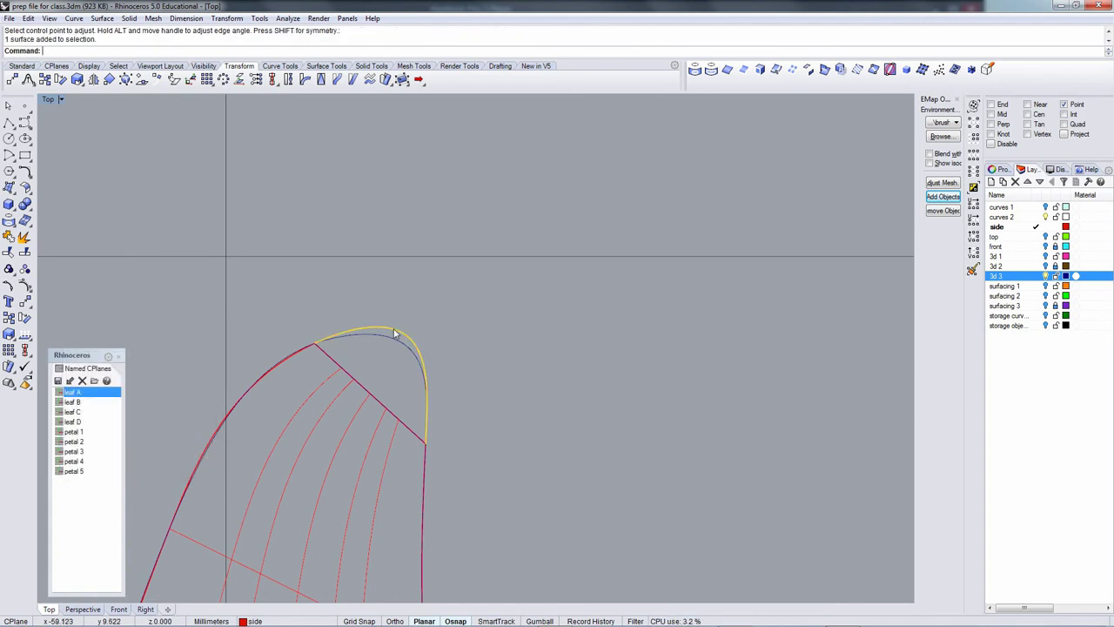
pyautogui.write('rebuild')
pyautogui.press('Return')
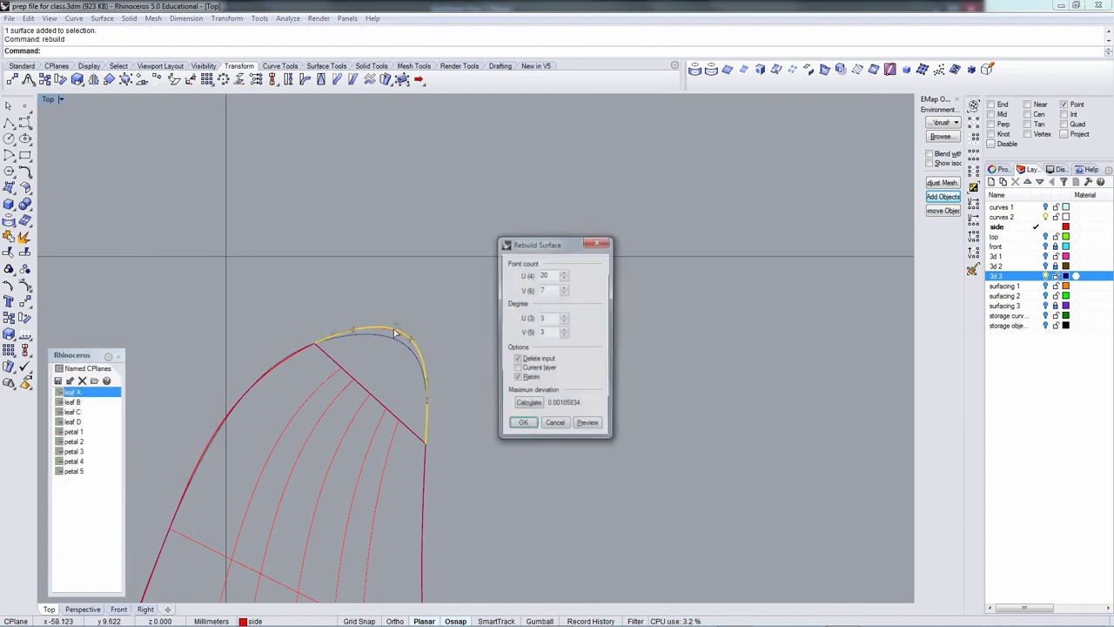
pyautogui.click(554, 427)
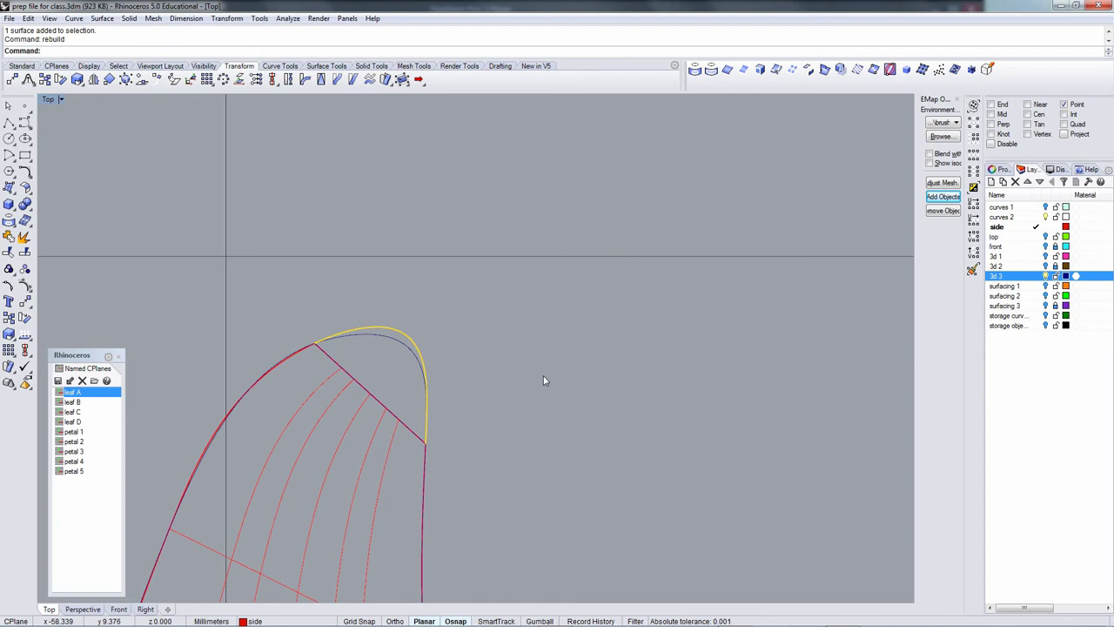
# Turn on the end blend's control points and move those at the tip about 0.09 mm inward to match the outline curve.
pyautogui.press('F10')
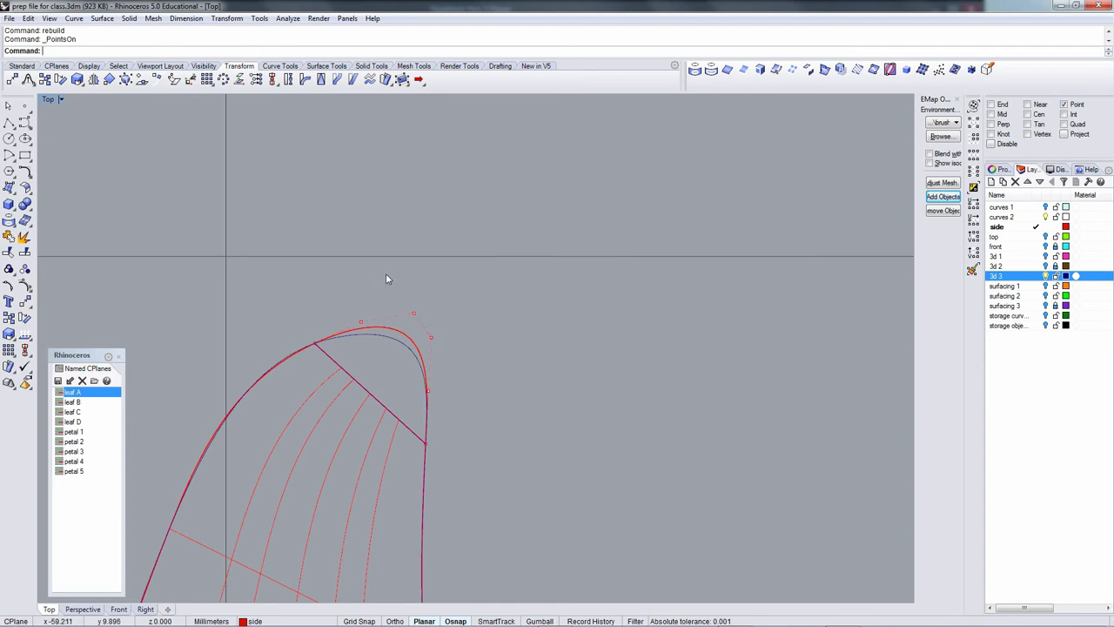
pyautogui.moveTo(388, 278); pyautogui.dragTo(475, 361)
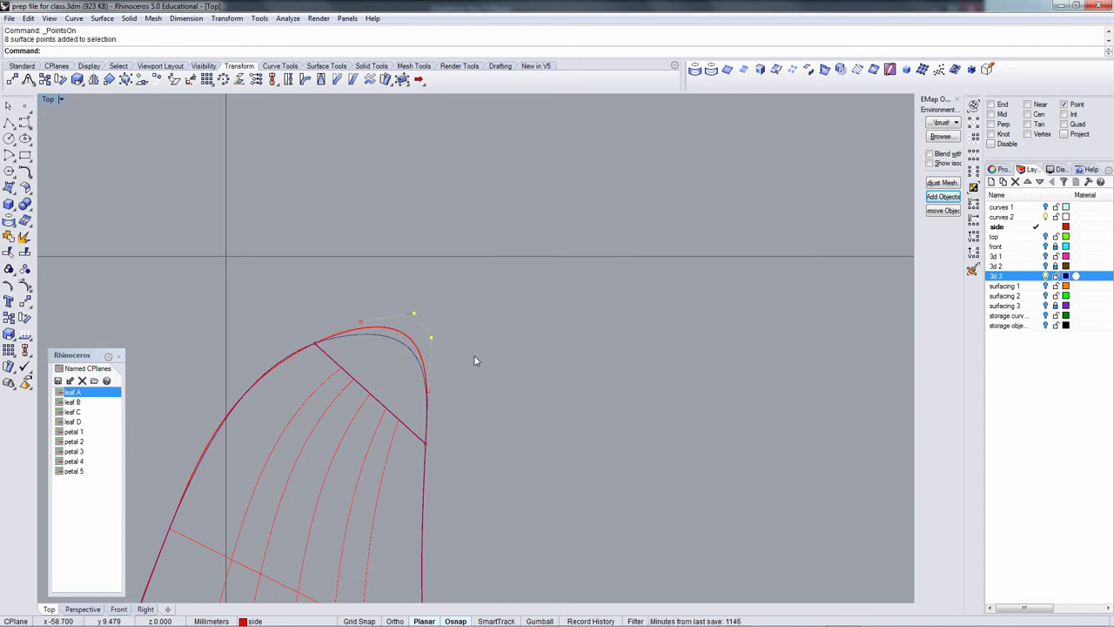
pyautogui.write('m')
pyautogui.press('Return')
pyautogui.click(473, 355)
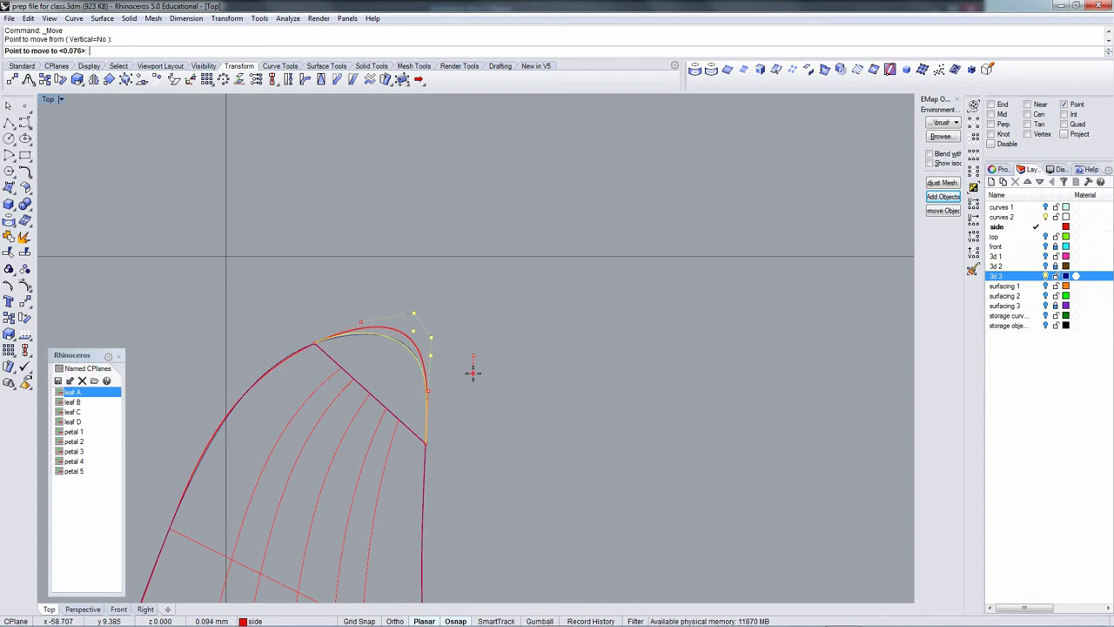
pyautogui.click(473, 372)
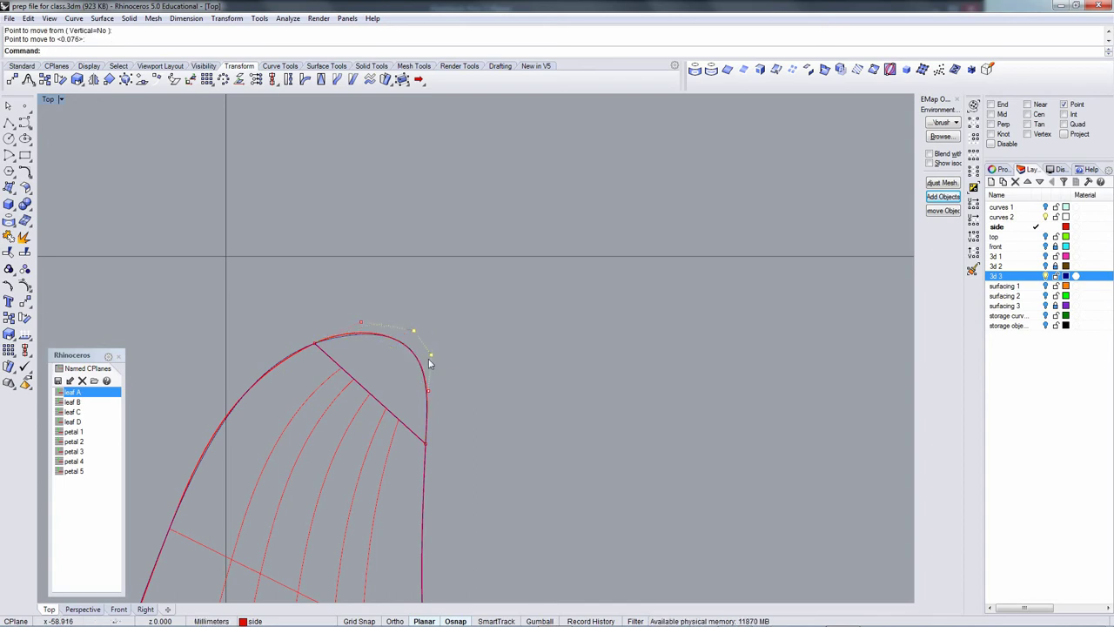
# Make 3d 3 the current layer and extract the top surface's lengthwise isocurve through the midpoint of its open-end edge.
pyautogui.hotkey('ctrl', 'Tab')
pyautogui.hotkey('ctrl', 'Tab')
pyautogui.hotkey('ctrl', 'Tab')
pyautogui.hotkey('ctrl', 'Tab')
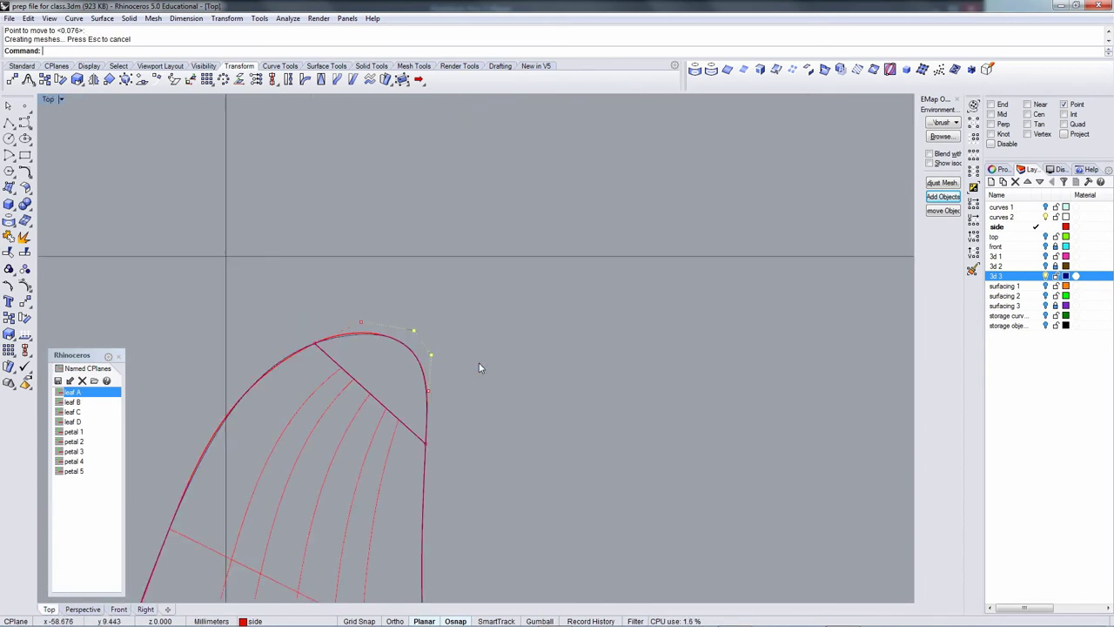
pyautogui.hotkey('ctrl', 'Tab')
pyautogui.moveTo(479, 383)
pyautogui.mouseDown(button='right')
pyautogui.moveTo(535, 352)
pyautogui.moveTo(597, 275)
pyautogui.moveTo(541, 330)
pyautogui.moveTo(455, 350)
pyautogui.moveTo(450, 412)
pyautogui.moveTo(354, 379)
pyautogui.moveTo(452, 365)
pyautogui.mouseUp(button='right')
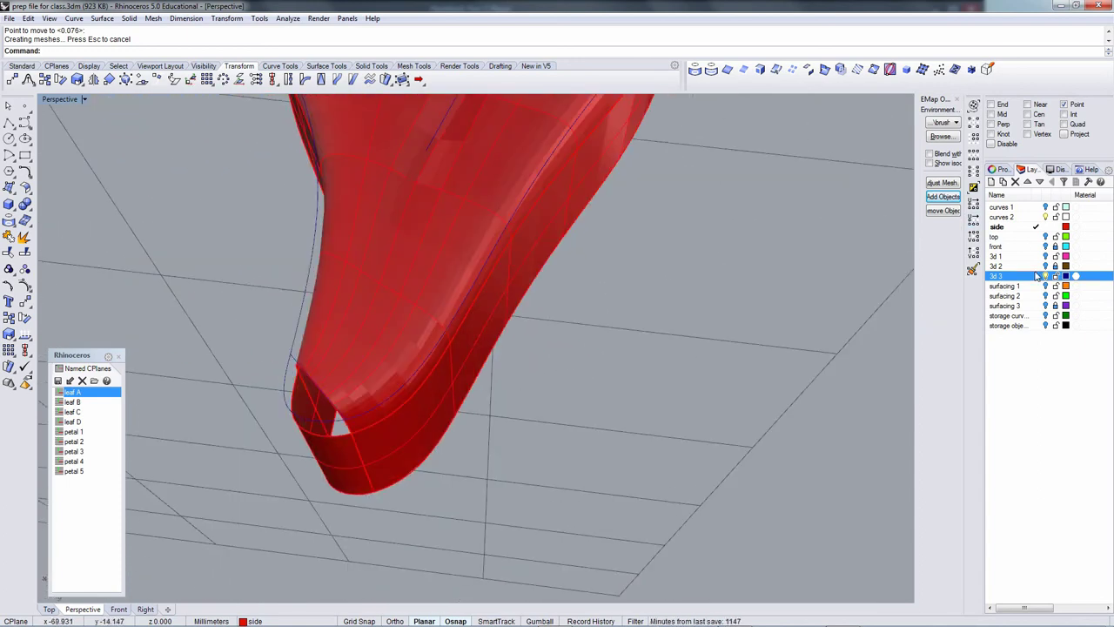
pyautogui.click(1036, 276)
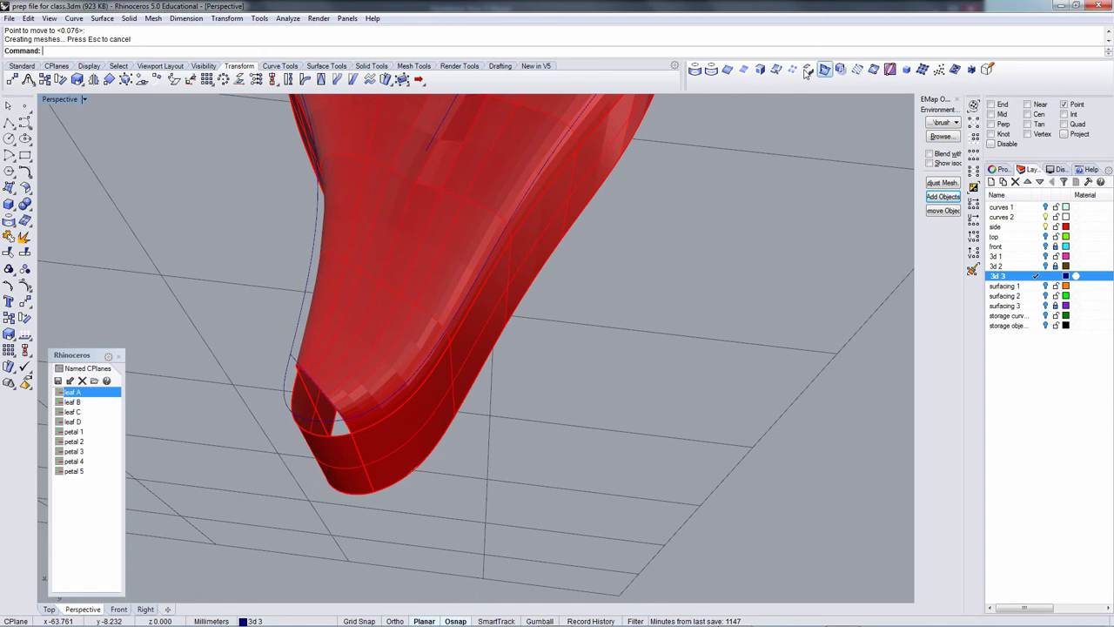
pyautogui.click(776, 70)
pyautogui.click(384, 317)
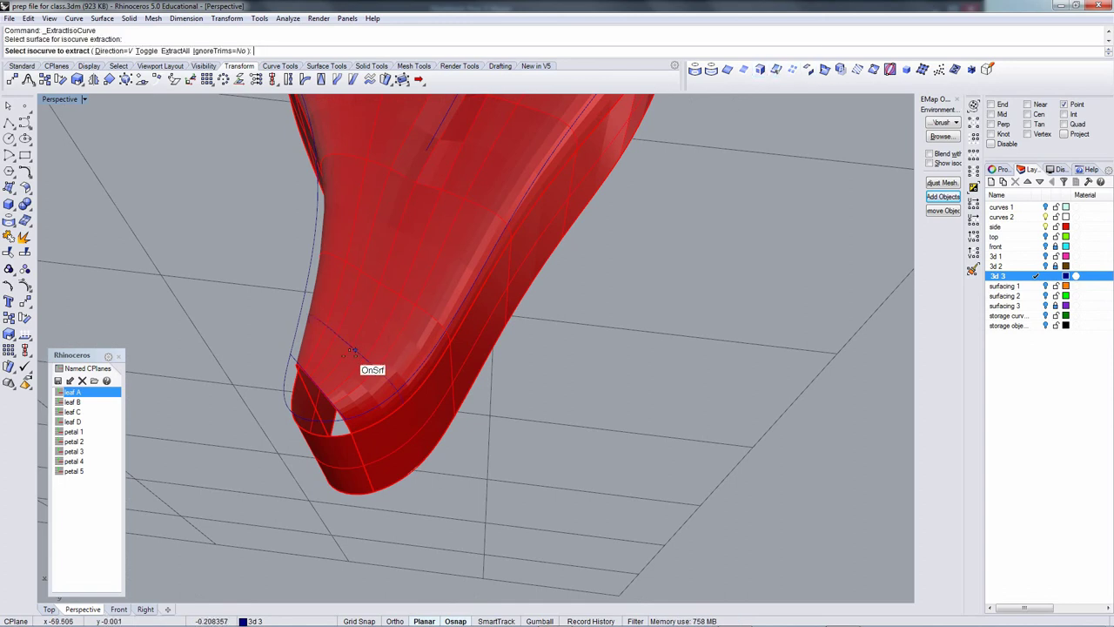
pyautogui.write('t')
pyautogui.press('Return')
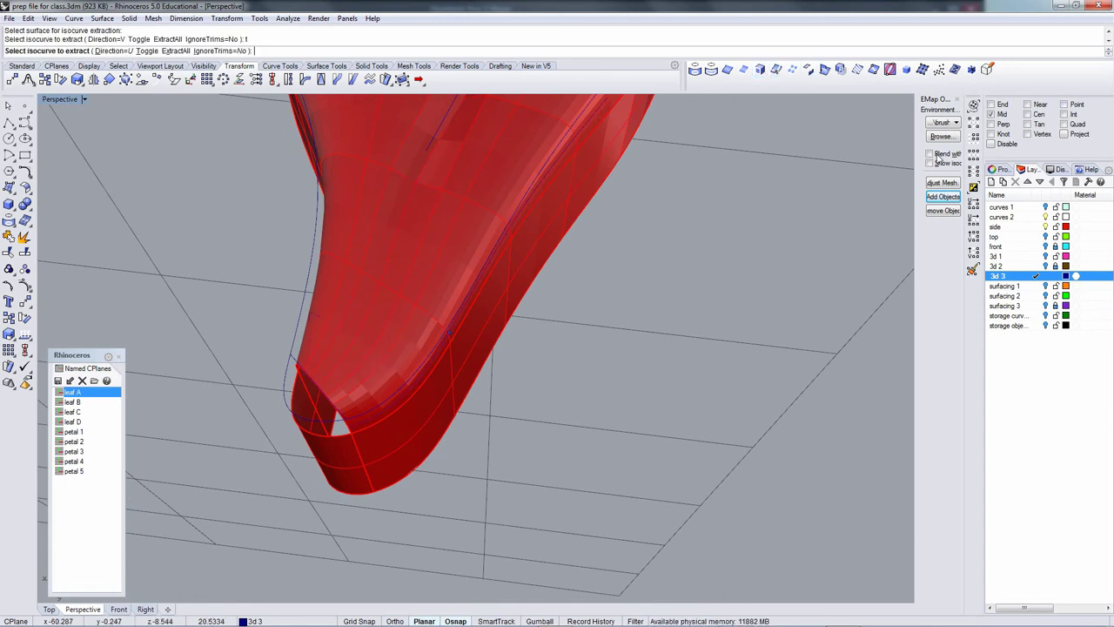
pyautogui.click(324, 392)
pyautogui.press('Return')
pyautogui.moveTo(329, 431); pyautogui.dragTo(428, 453, button='right')
pyautogui.press('Return')
pyautogui.click(436, 412)
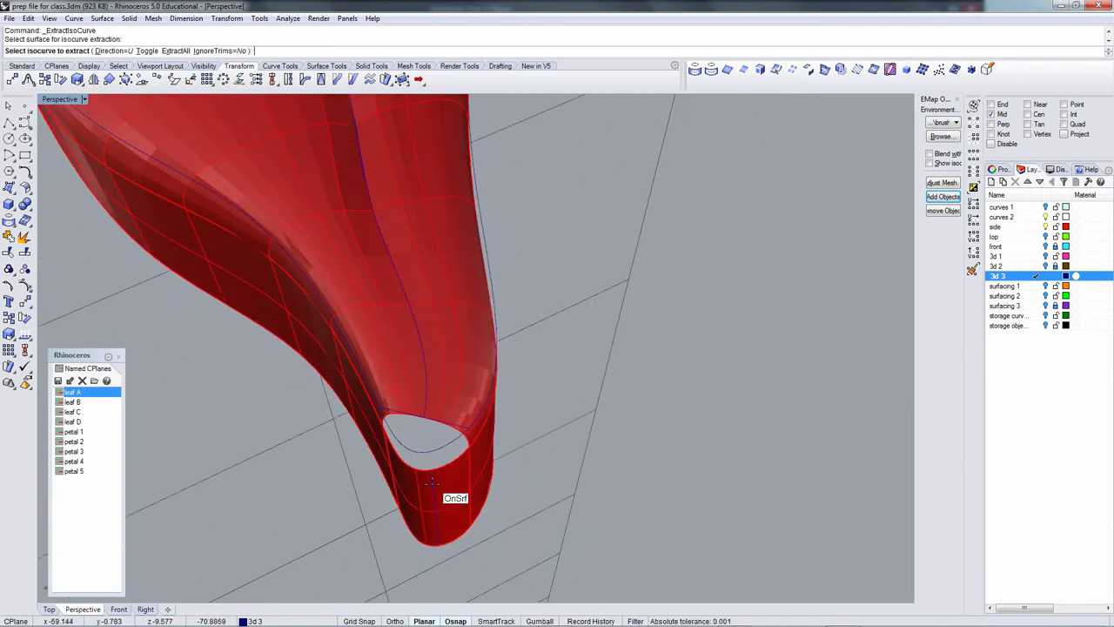
pyautogui.press('Escape')
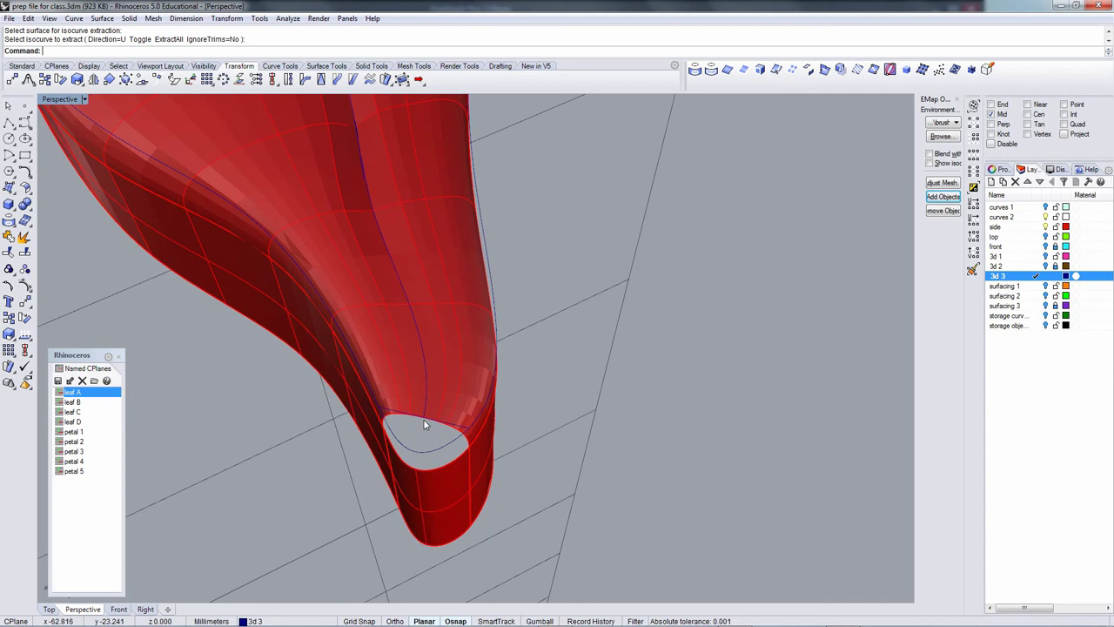
# Extend the extracted isocurve with a straight line beyond the blended end wall and explode it to separate the line segment.
pyautogui.click(75, 19)
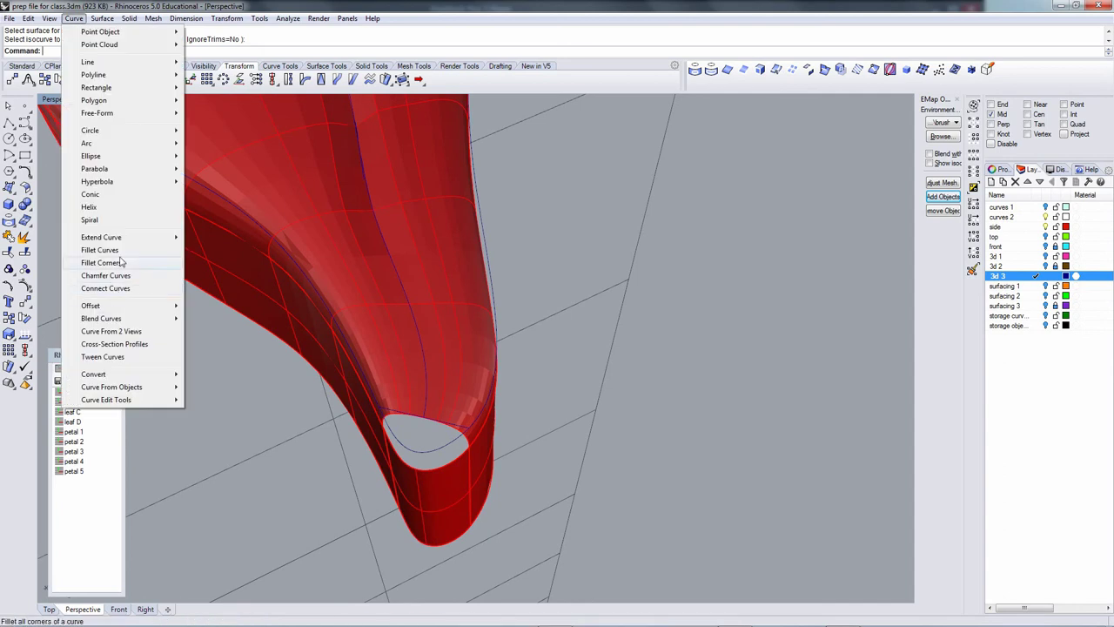
pyautogui.moveTo(169, 237)
pyautogui.click(225, 251)
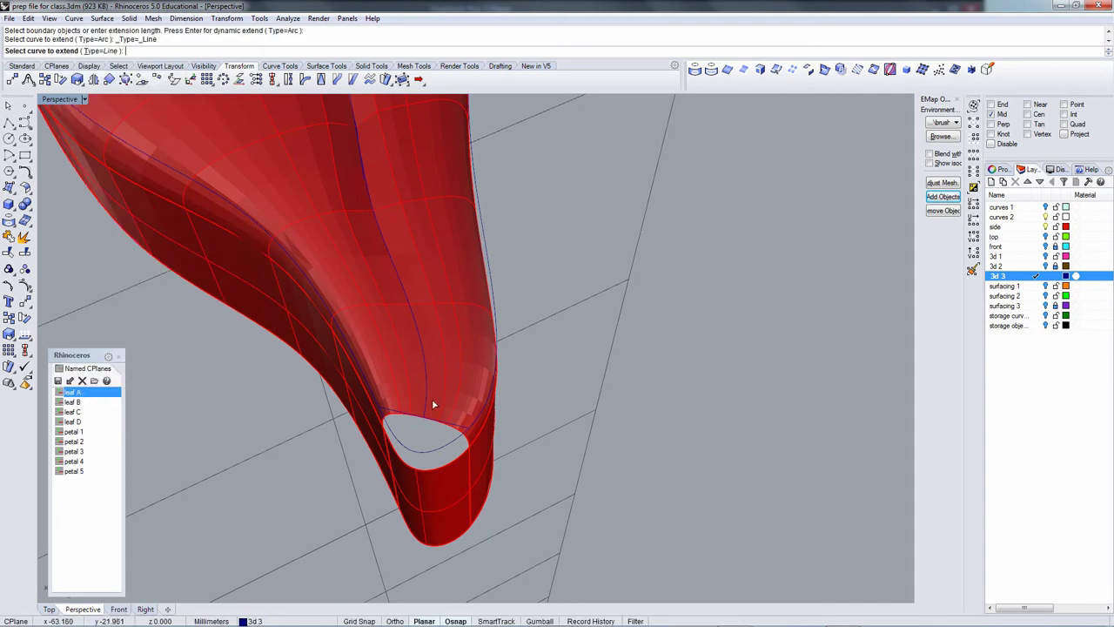
pyautogui.click(427, 437)
pyautogui.click(403, 557)
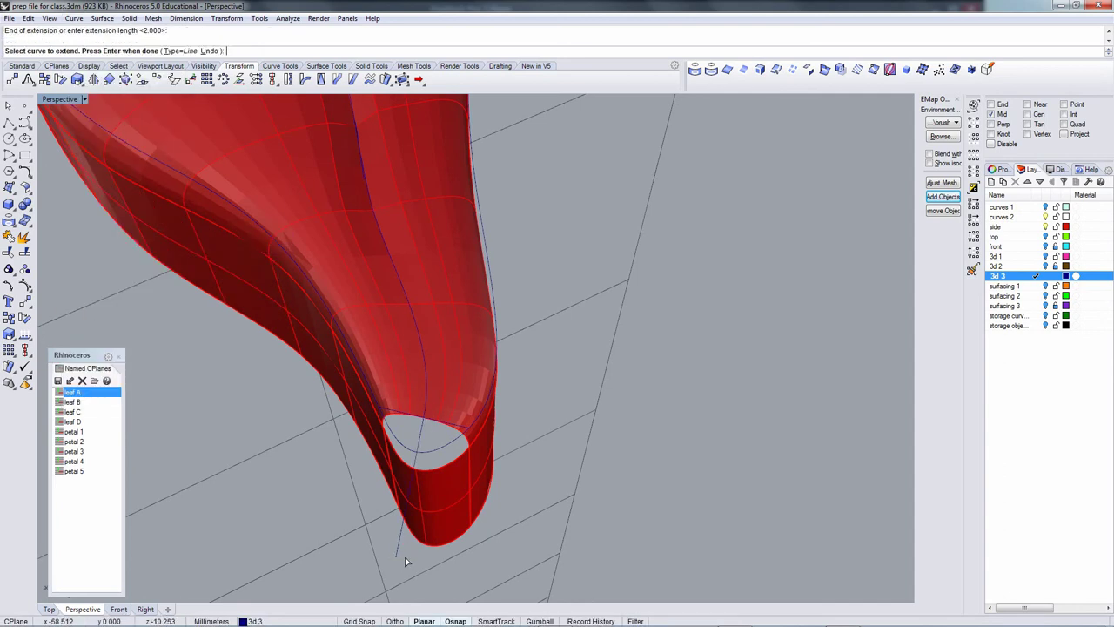
pyautogui.press('Return')
pyautogui.click(406, 533)
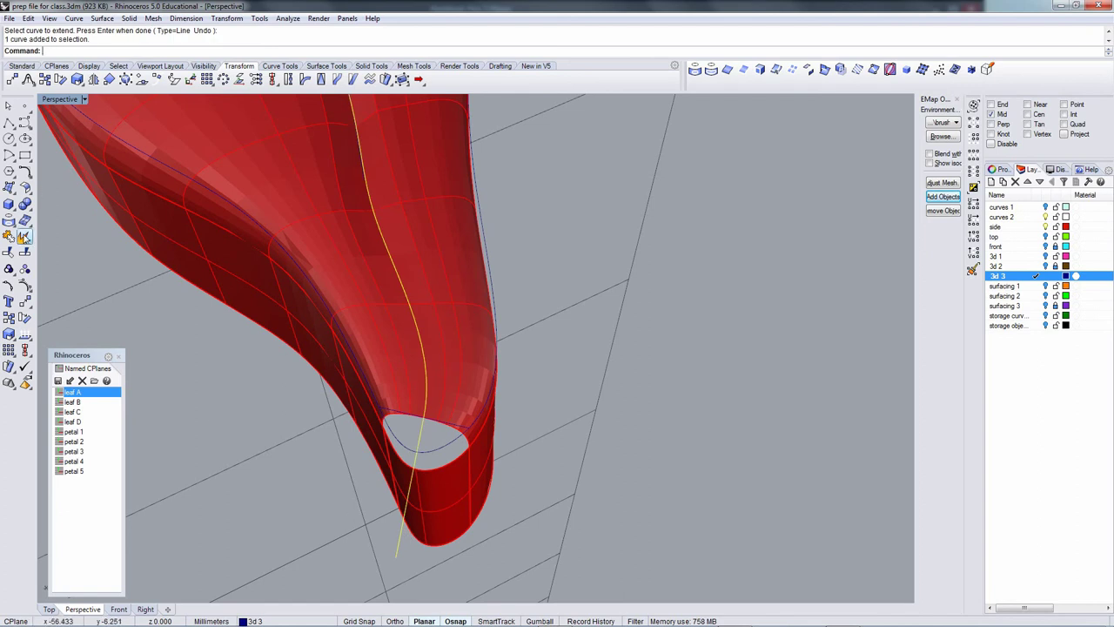
pyautogui.click(24, 235)
# Project the straight segment onto the blended end wall using the world Top construction plane, and delete the original segment.
pyautogui.click(402, 530)
pyautogui.write('t')
pyautogui.press('Return')
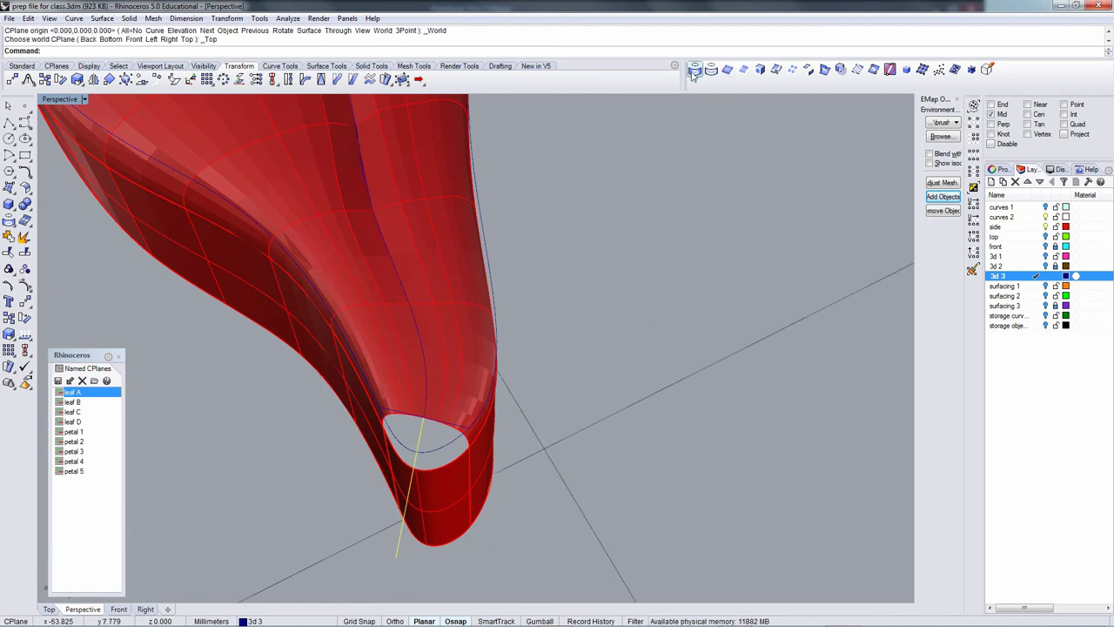
pyautogui.click(711, 73)
pyautogui.click(457, 497)
pyautogui.press('Return')
pyautogui.moveTo(452, 494); pyautogui.dragTo(367, 484, button='right')
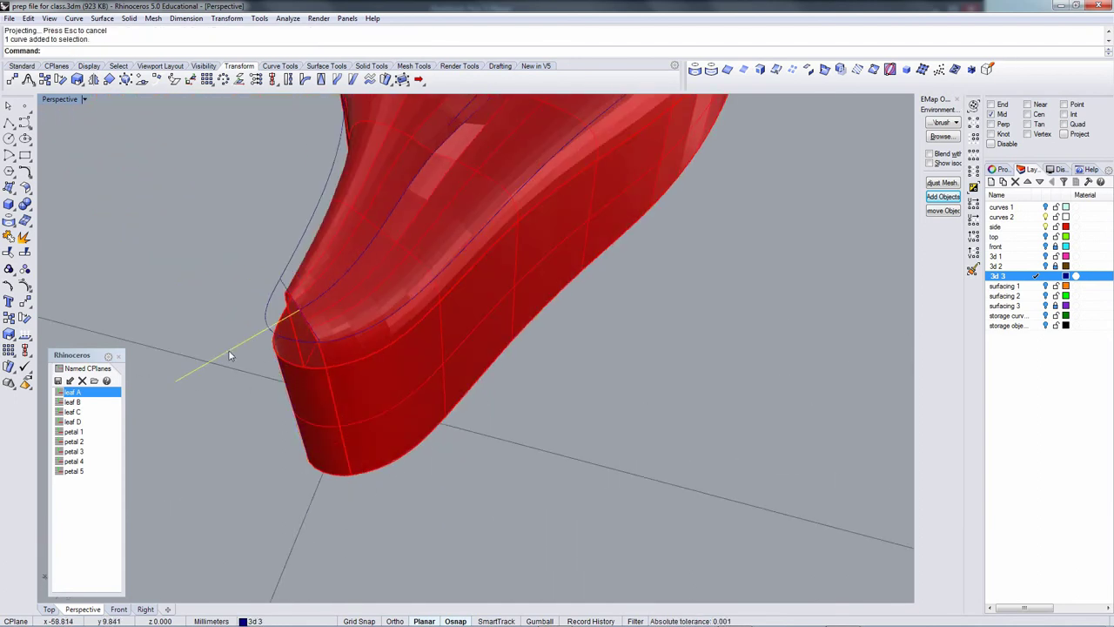
pyautogui.press('Delete')
pyautogui.moveTo(266, 374); pyautogui.dragTo(389, 365, button='right')
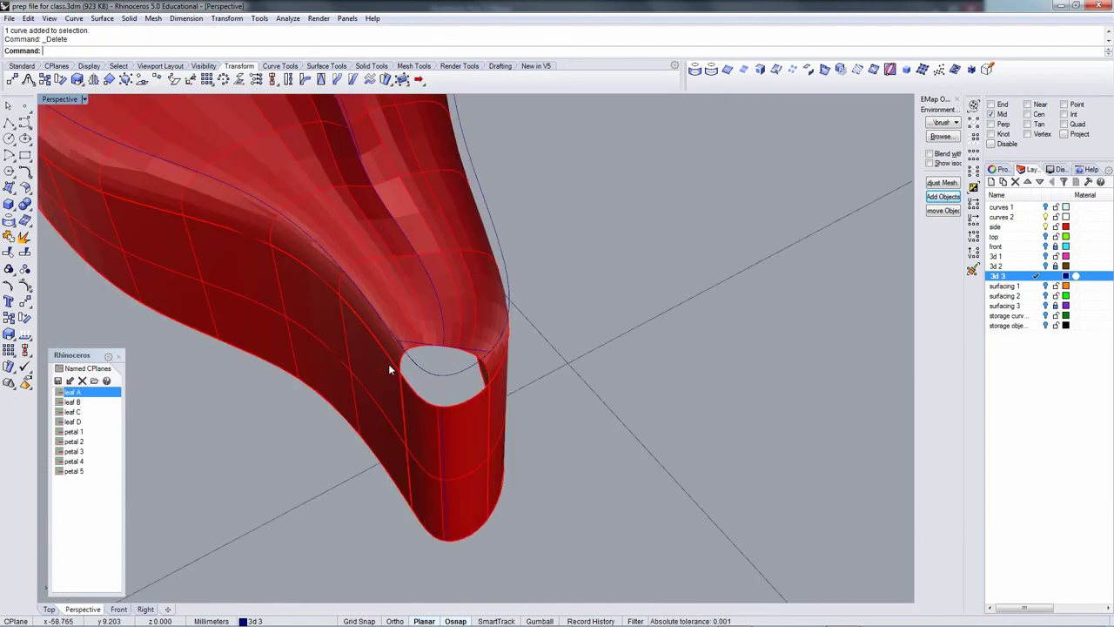
# Start an adjustable curve blend between the end wall's vertical projected curve and the top surface's lengthwise isocurve.
pyautogui.click(74, 18)
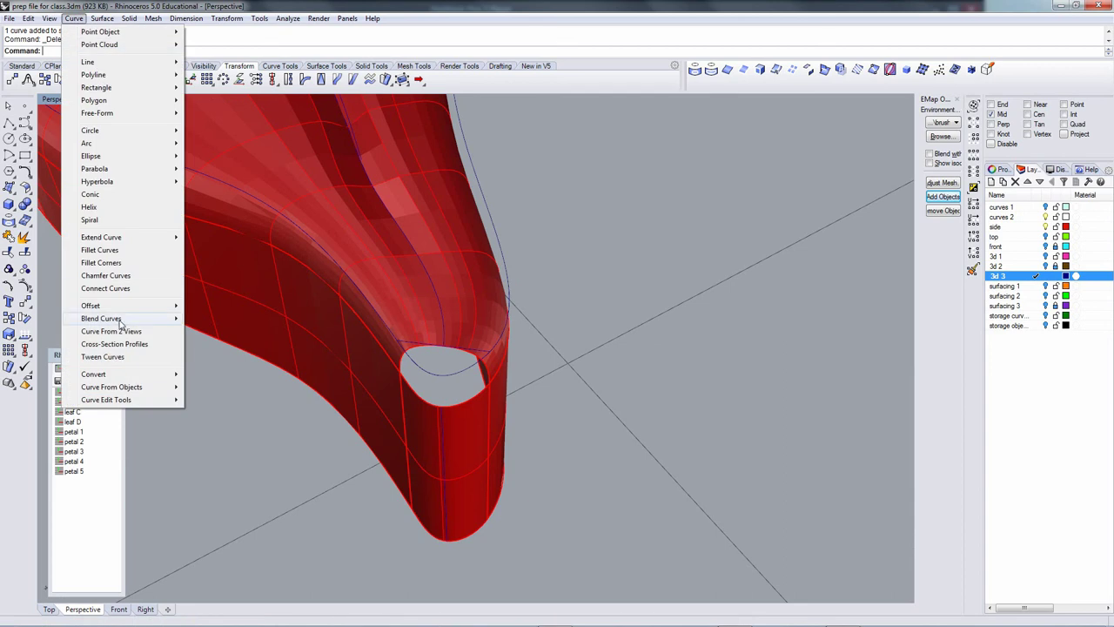
pyautogui.moveTo(122, 322)
pyautogui.click(257, 336)
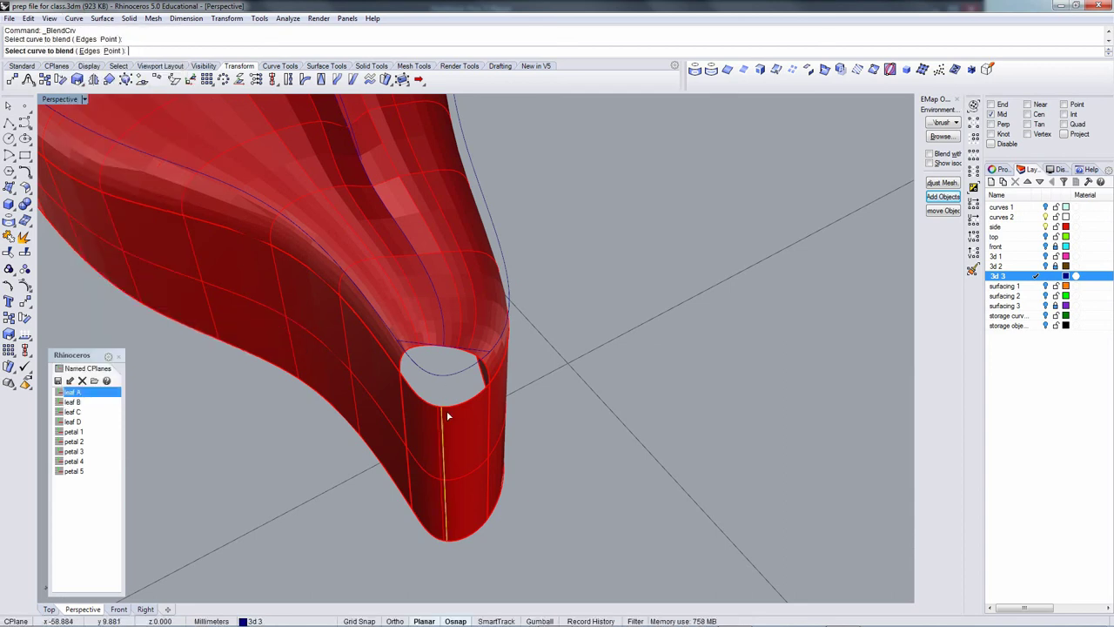
pyautogui.click(446, 346)
pyautogui.click(444, 405)
# Adjust the curve blend's handles near the end wall and the top surface, and create it with curvature continuity at both ends.
pyautogui.moveTo(557, 385); pyautogui.dragTo(429, 329, button='right')
pyautogui.scroll(5, 289, 196)
pyautogui.moveTo(313, 179); pyautogui.dragTo(418, 333, button='right')
pyautogui.scroll(3, 449, 291)
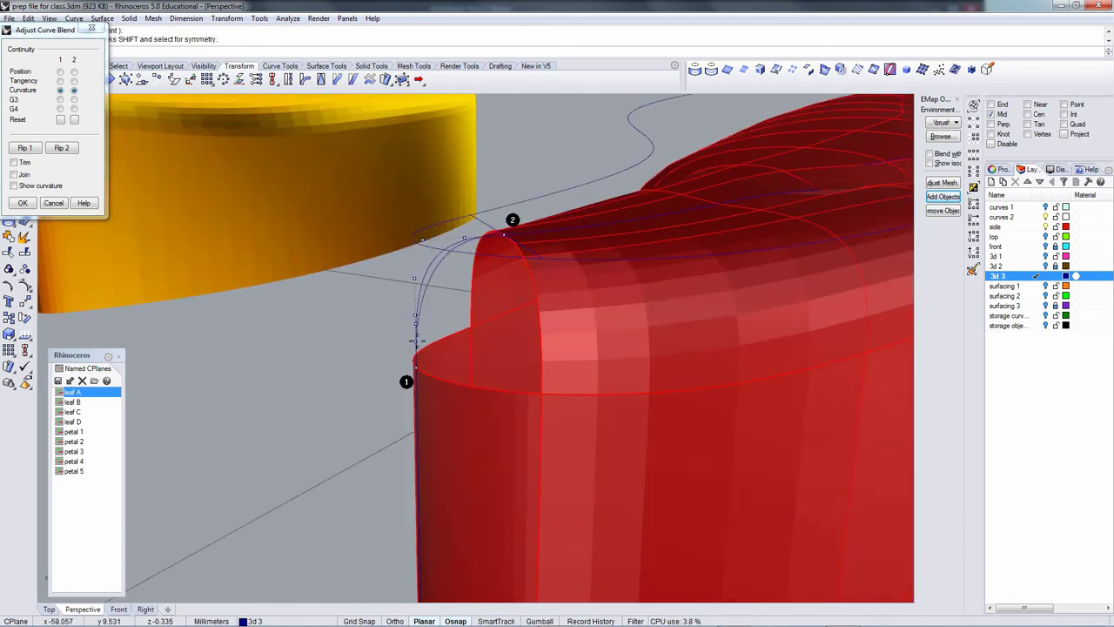
pyautogui.moveTo(416, 340); pyautogui.dragTo(416, 341)
pyautogui.moveTo(475, 238); pyautogui.dragTo(472, 235)
pyautogui.rightClick(474, 234)
# Split the upper edge of the blended end wall at the endpoint of the blend curve.
pyautogui.moveTo(477, 234); pyautogui.dragTo(516, 310, button='right')
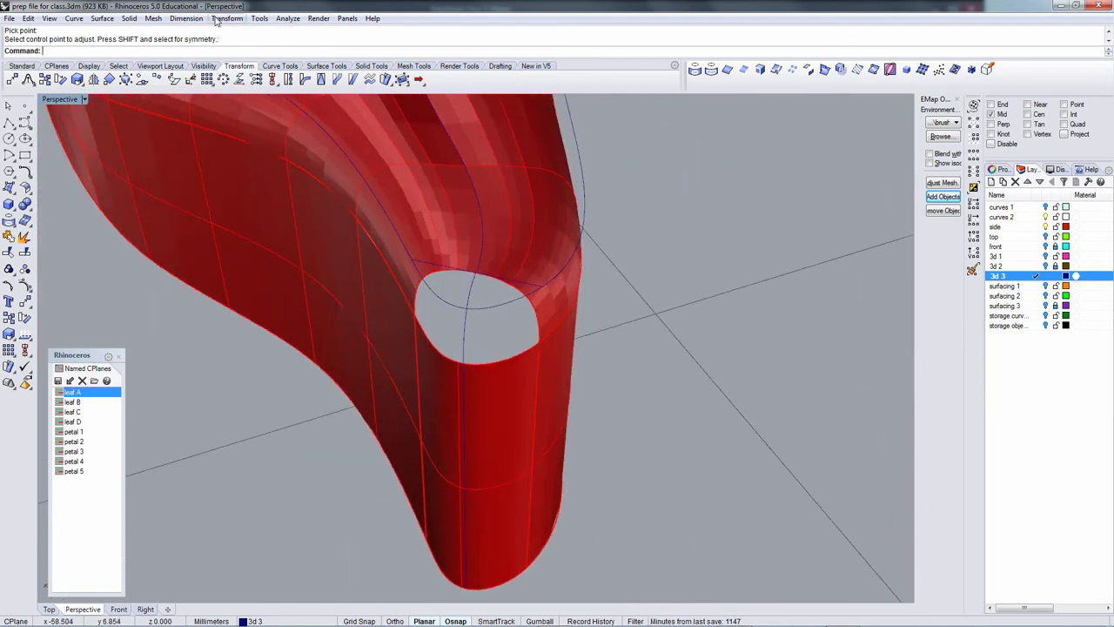
pyautogui.click(129, 18)
pyautogui.moveTo(102, 19)
pyautogui.moveTo(149, 390)
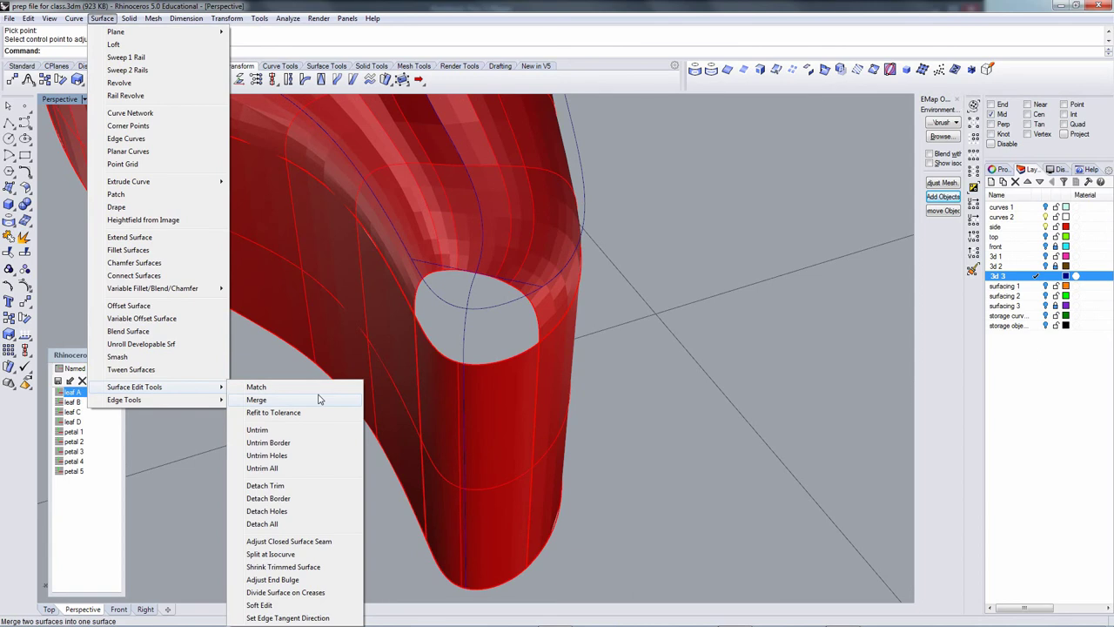
pyautogui.moveTo(184, 399)
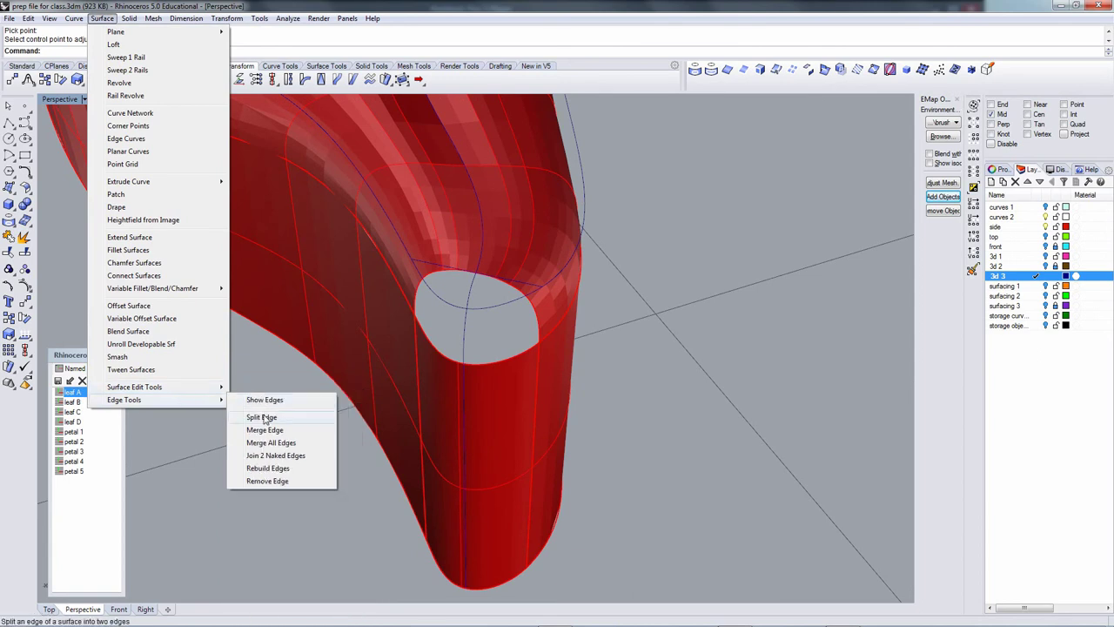
pyautogui.click(263, 418)
pyautogui.click(489, 363)
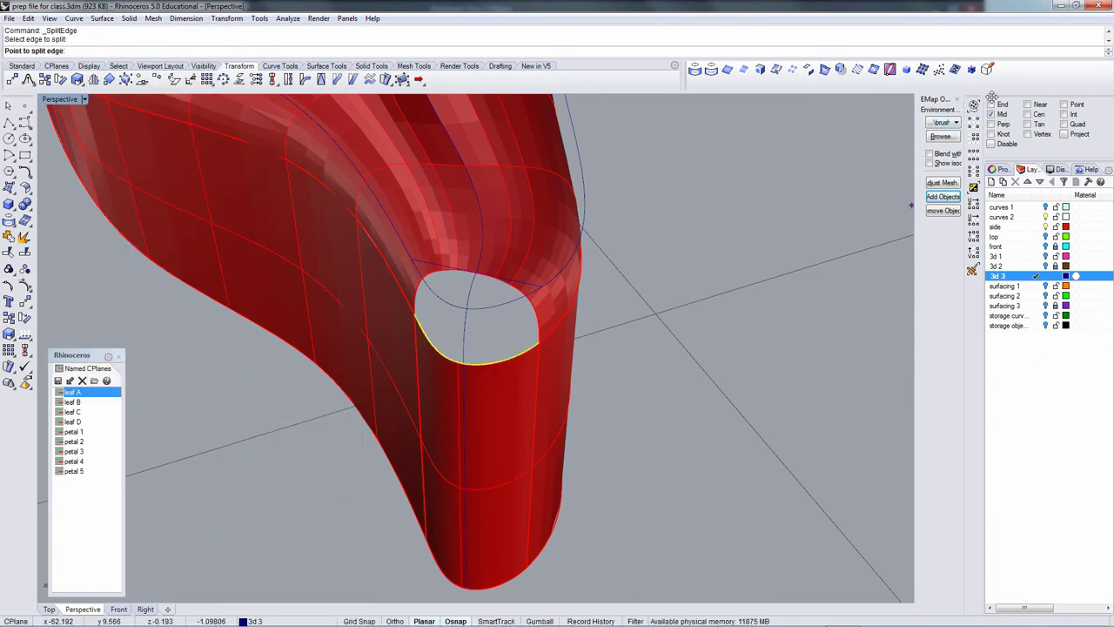
pyautogui.click(474, 374)
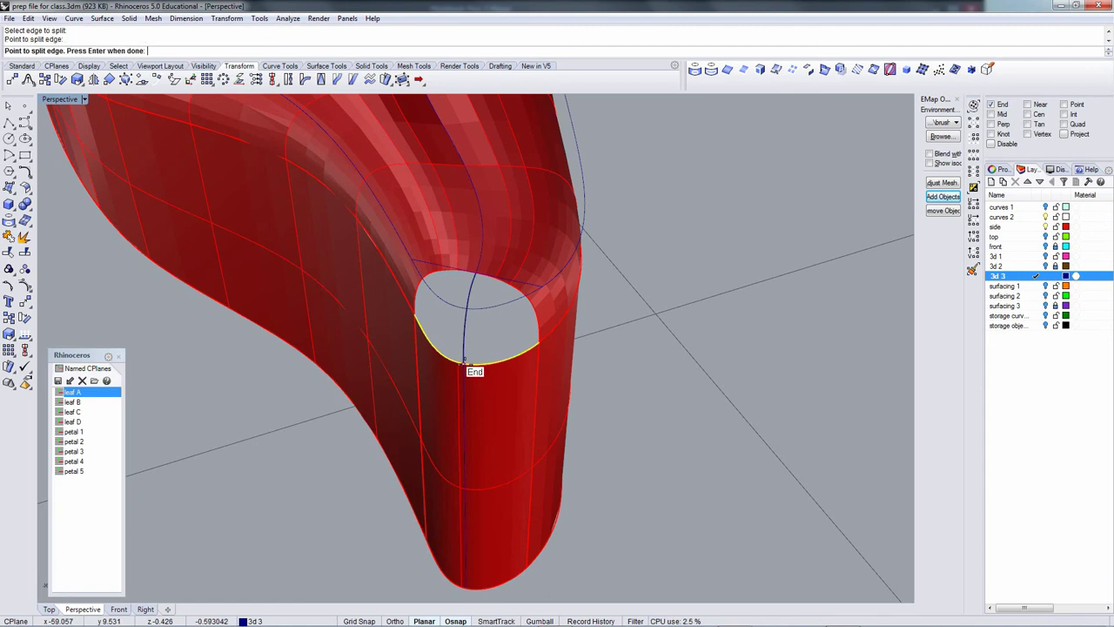
pyautogui.press('Return')
pyautogui.click(476, 391)
pyautogui.click(136, 267)
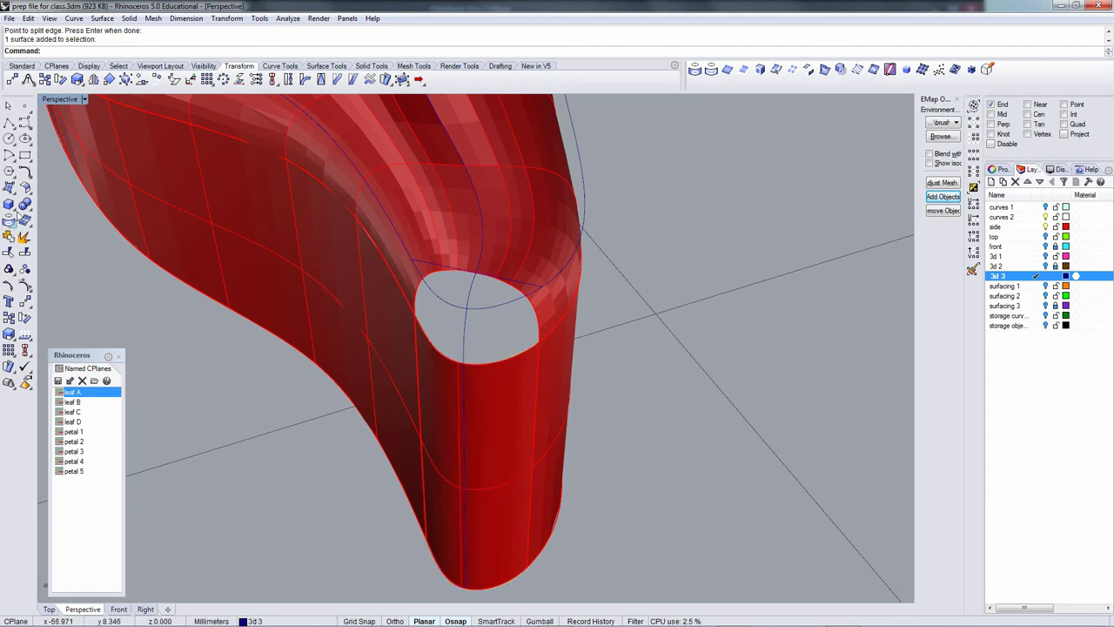
# Create a network surface filling the leaf end's top opening from its surrounding edges and the central blend curve.
pyautogui.click(327, 66)
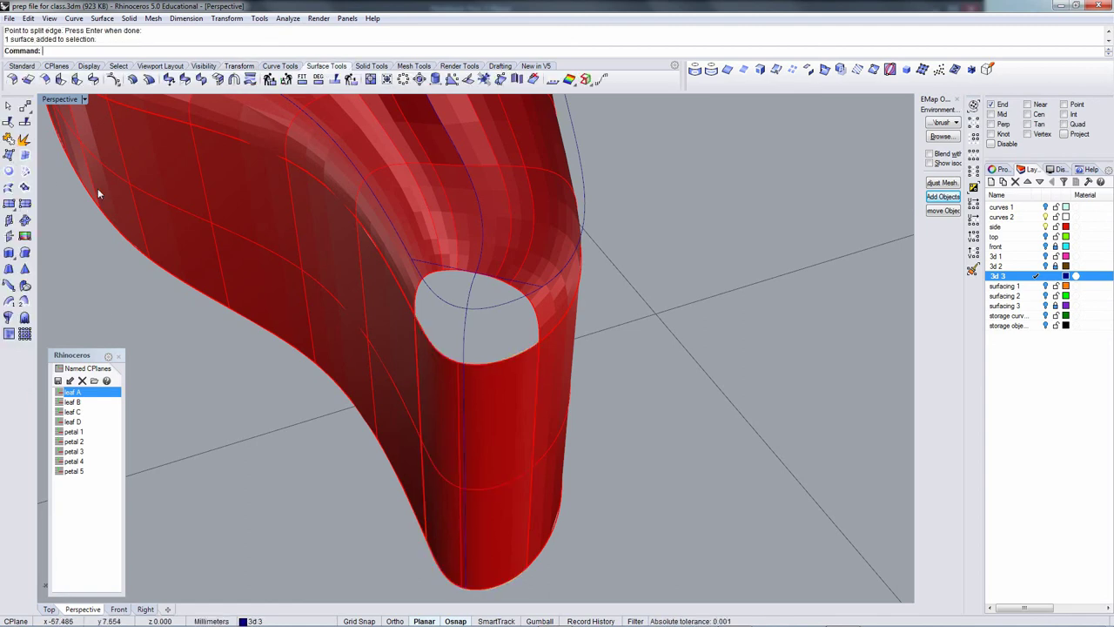
pyautogui.click(24, 170)
pyautogui.click(508, 362)
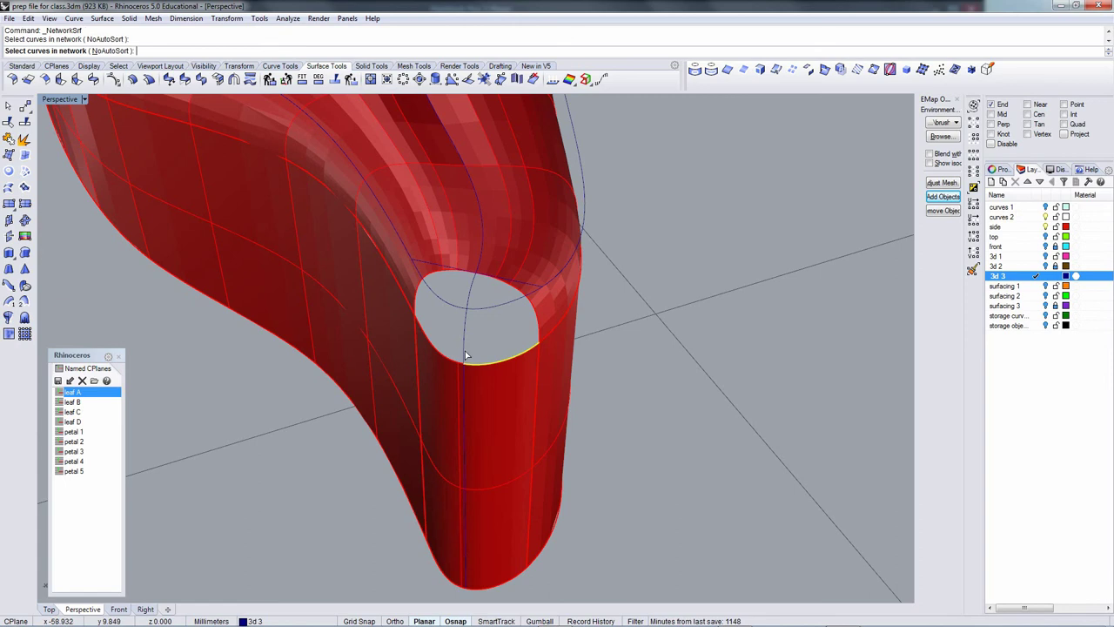
pyautogui.click(466, 355)
pyautogui.click(445, 362)
pyautogui.click(540, 325)
pyautogui.press('Return')
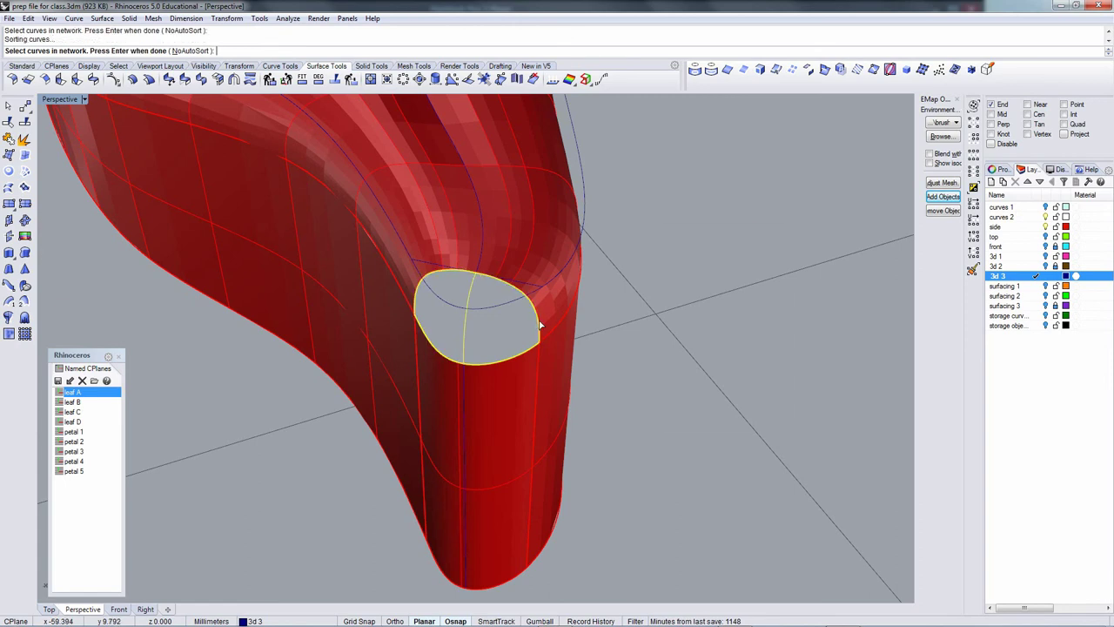
pyautogui.click(685, 402)
pyautogui.moveTo(685, 399); pyautogui.dragTo(322, 344, button='right')
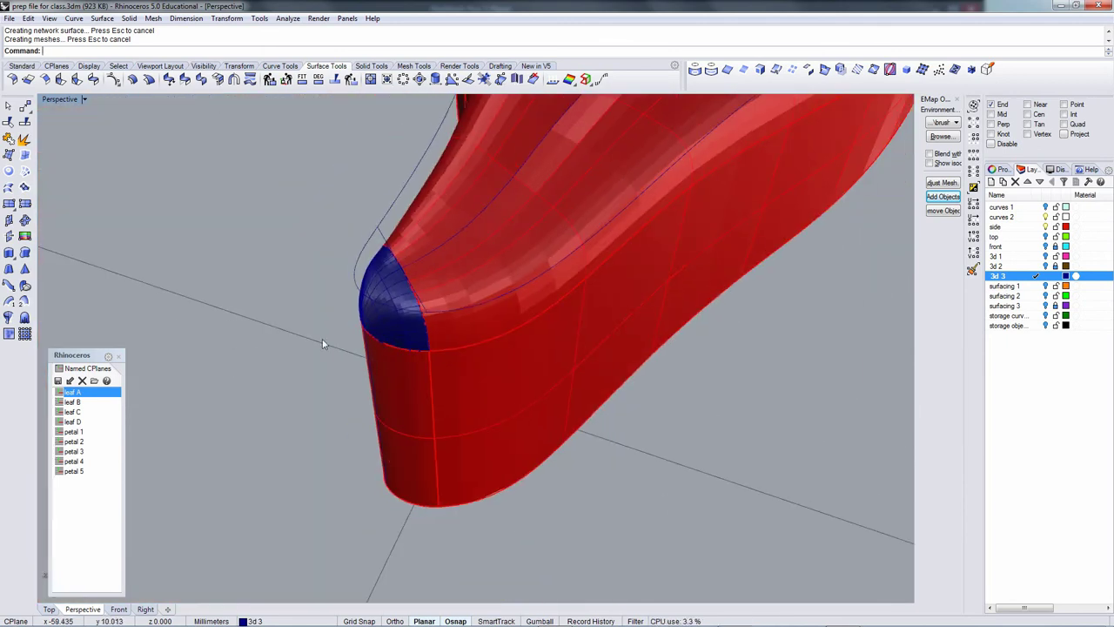
# Join the network surface with the leaf's top surface, blended end wall and adjoining side wall.
pyautogui.click(23, 139)
pyautogui.click(405, 256)
pyautogui.click(418, 289)
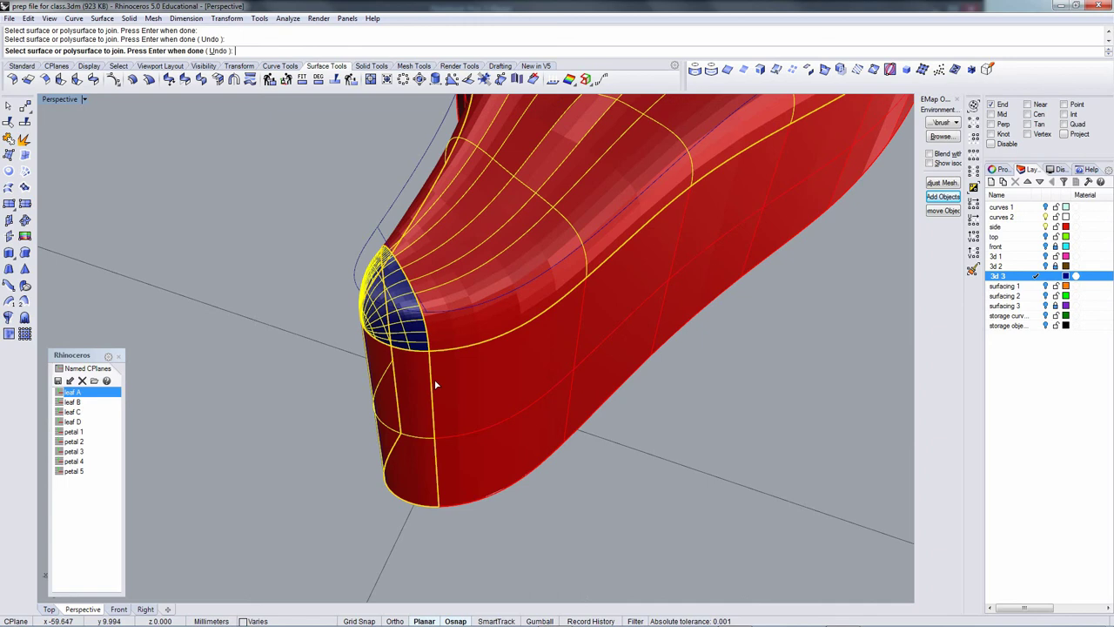
pyautogui.click(436, 380)
pyautogui.press('Return')
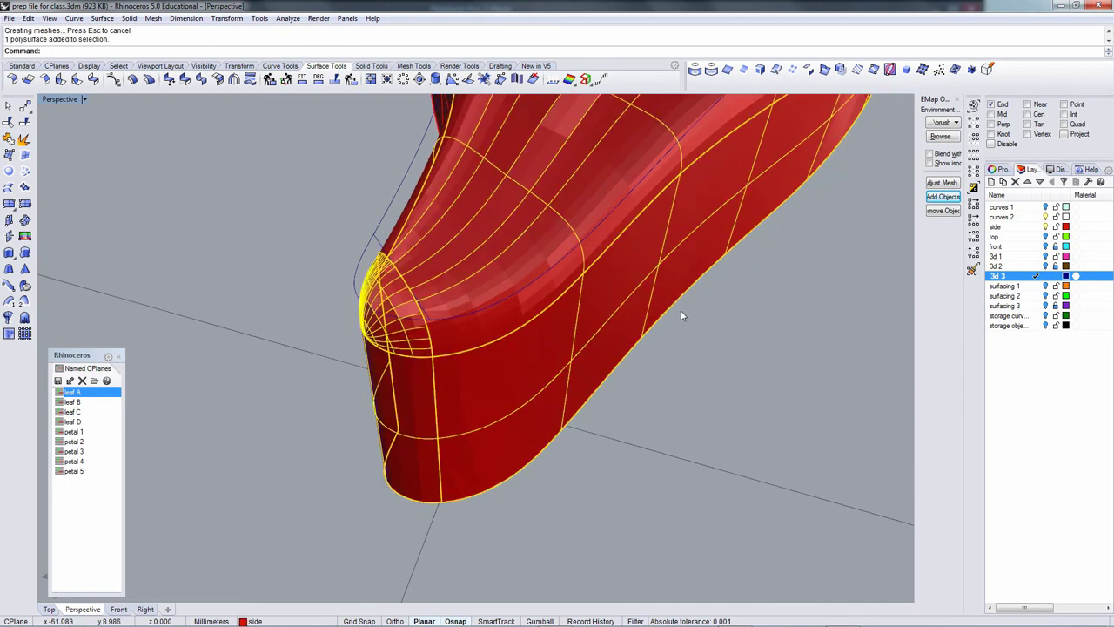
# Turn off flat shading and add the joined leaf polysurface to the environment map analysis.
pyautogui.click(83, 99)
pyautogui.click(53, 262)
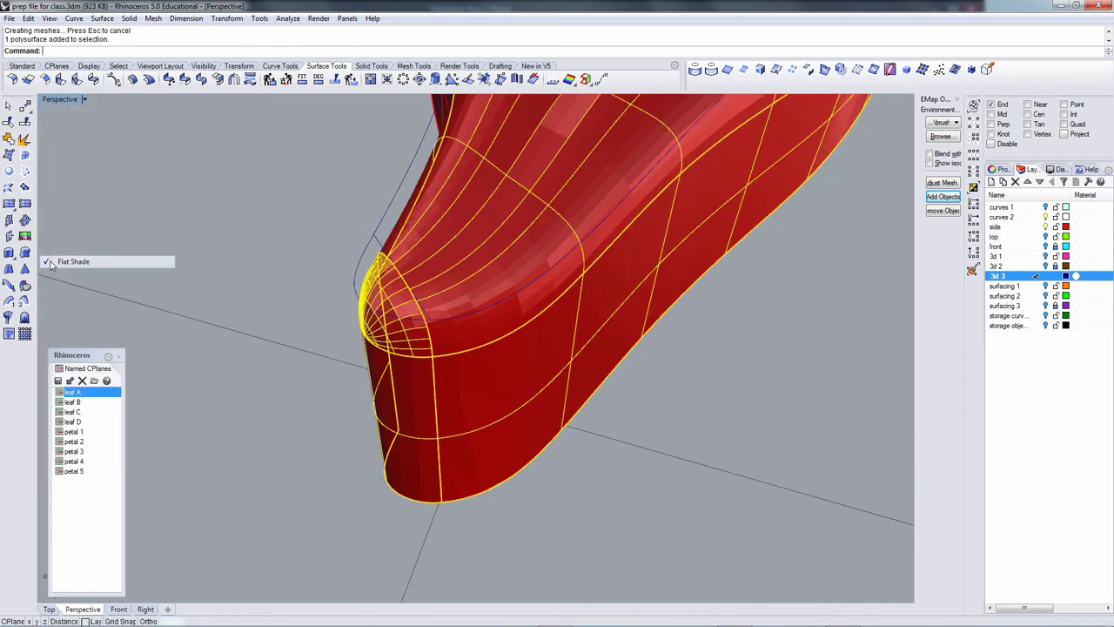
pyautogui.click(944, 201)
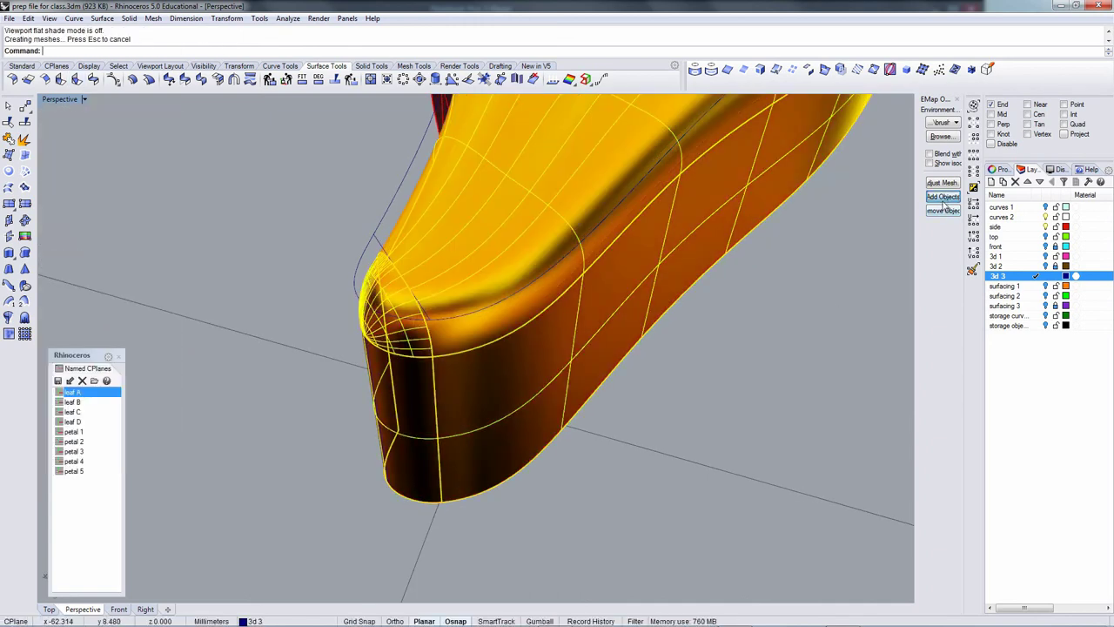
pyautogui.moveTo(775, 304); pyautogui.dragTo(678, 274, button='right')
# Join the remaining side wall to the leaf polysurface.
pyautogui.click(228, 231)
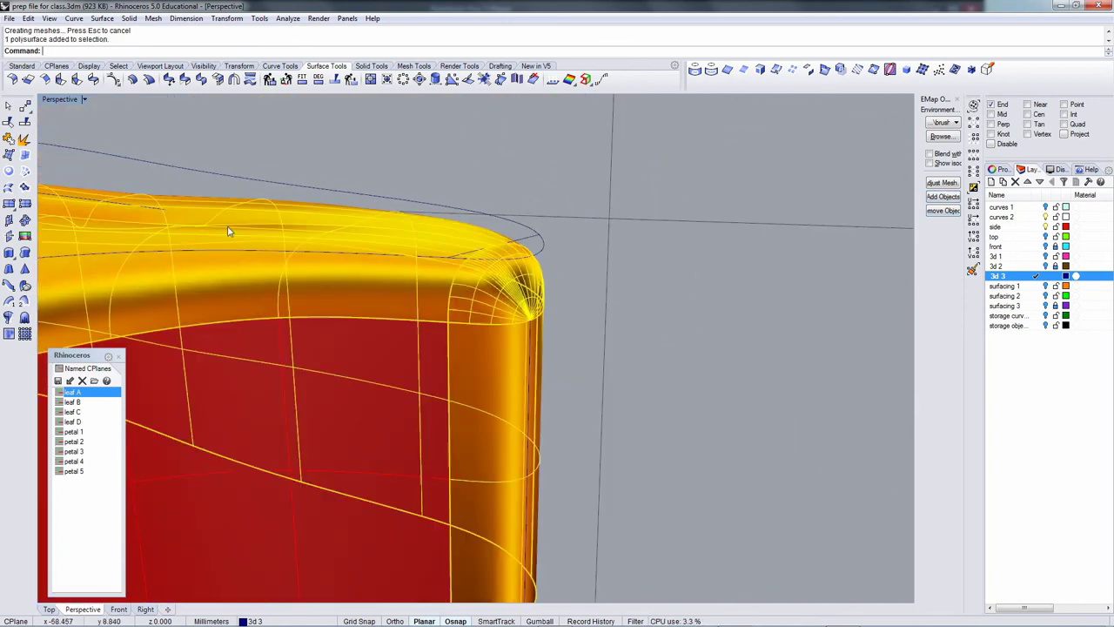
pyautogui.click(8, 139)
pyautogui.click(300, 369)
pyautogui.rightClick(342, 405)
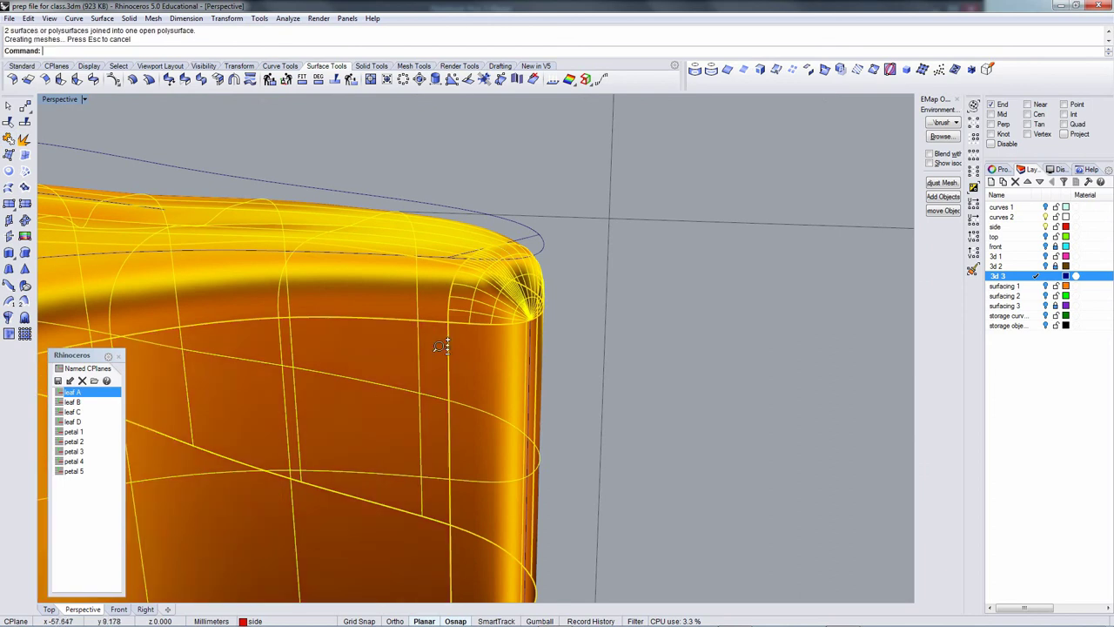
pyautogui.scroll(-6, 440, 345)
pyautogui.click(524, 384)
pyautogui.moveTo(524, 385); pyautogui.dragTo(271, 250, button='right')
pyautogui.moveTo(266, 253); pyautogui.dragTo(467, 398)
pyautogui.click(345, 416)
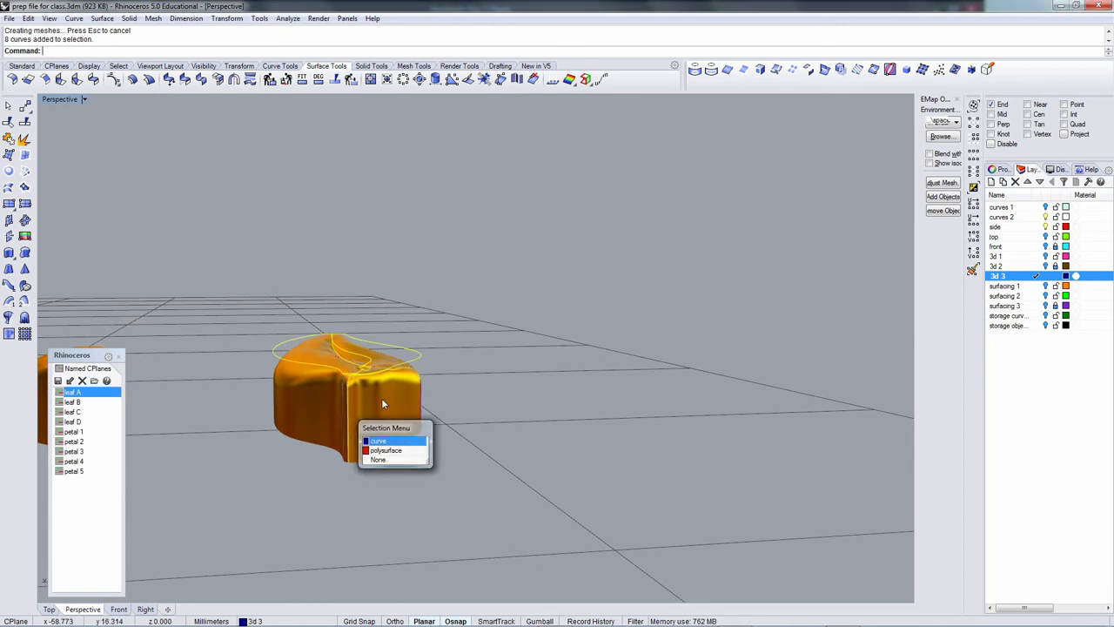
pyautogui.moveTo(381, 397); pyautogui.dragTo(432, 415, button='right')
pyautogui.hotkey('ctrl', 'g')
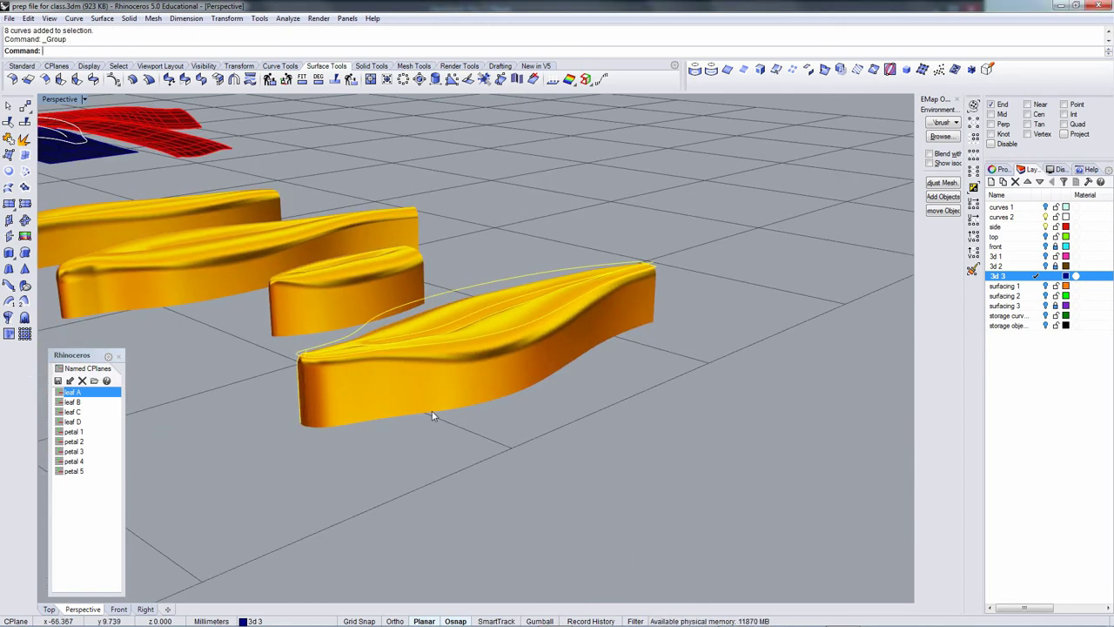
pyautogui.press('F4')
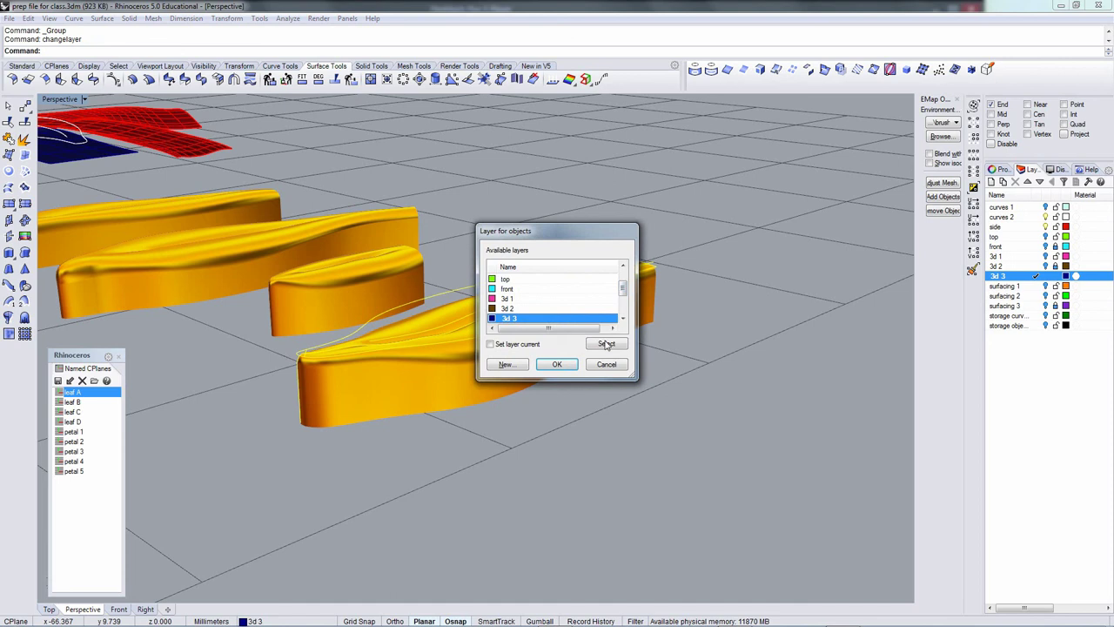
pyautogui.click(605, 367)
pyautogui.moveTo(619, 368); pyautogui.dragTo(337, 387, button='right')
pyautogui.moveTo(422, 450); pyautogui.dragTo(621, 373, button='right')
# Extrude the straight line across the leaf's open end down to the side wall's lower corner, without a solid.
pyautogui.click(647, 345)
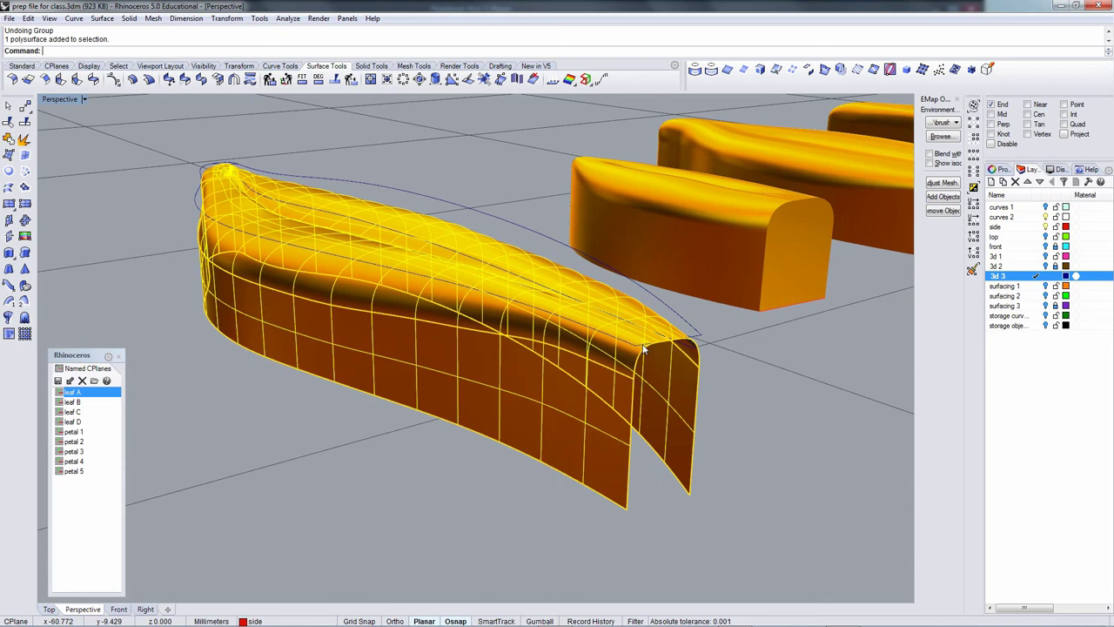
pyautogui.click(653, 344)
pyautogui.click(674, 373)
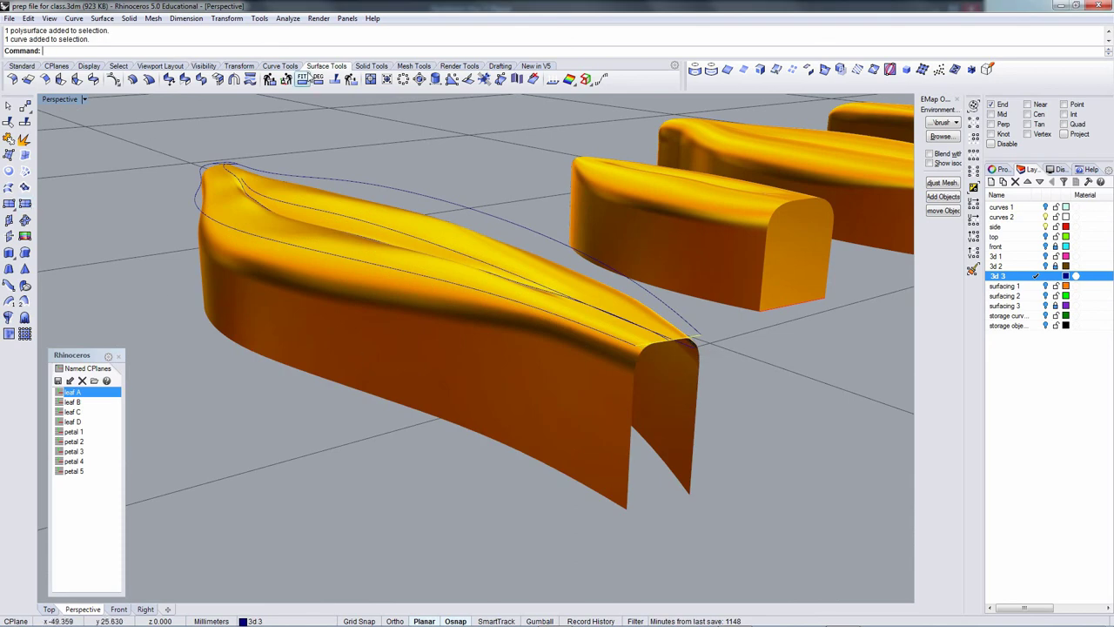
pyautogui.click(376, 66)
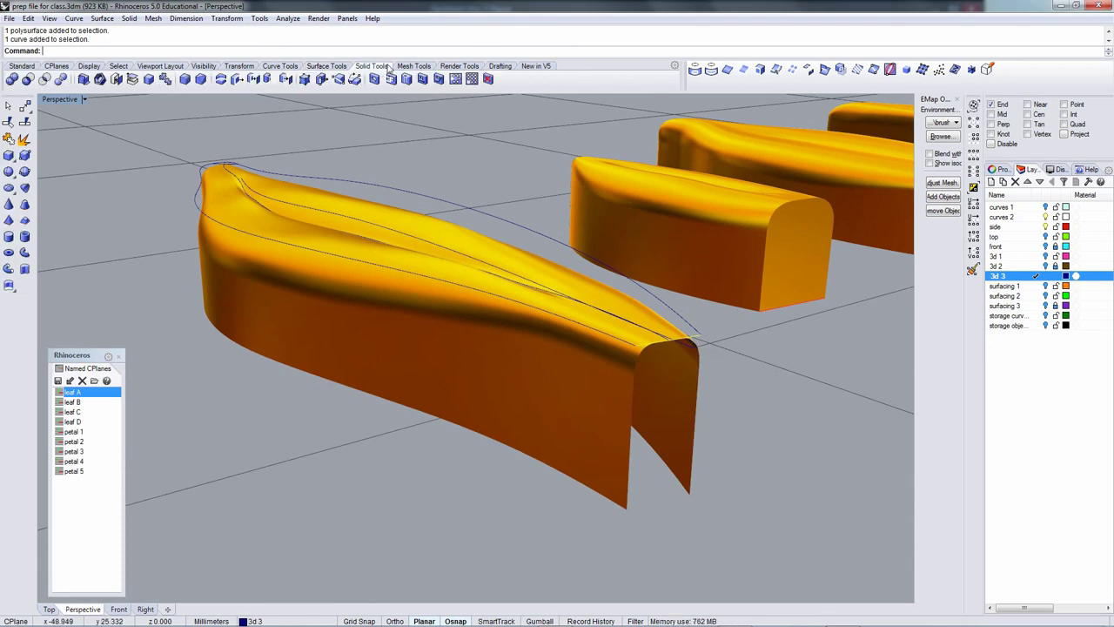
pyautogui.click(326, 67)
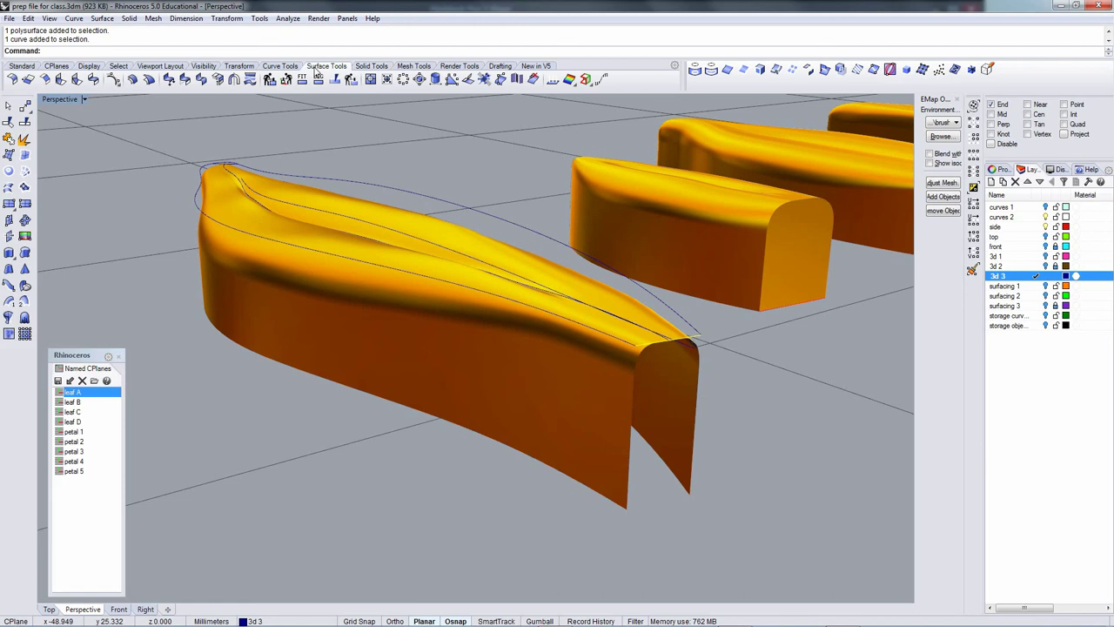
pyautogui.click(9, 252)
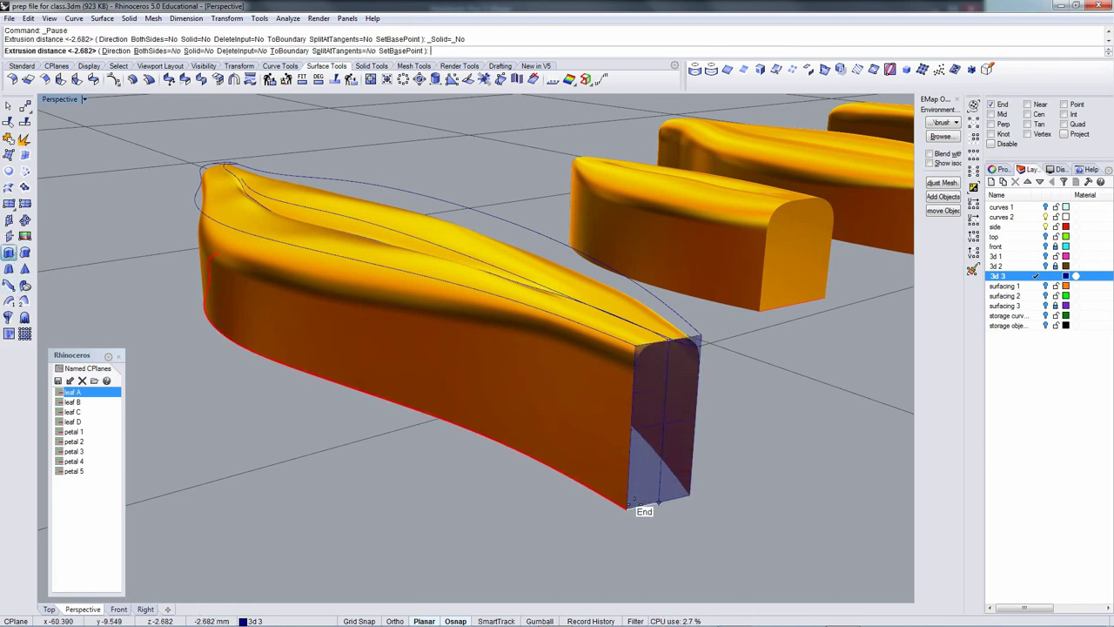
pyautogui.click(635, 510)
# Trim both upper corners of the extruded end surface, using the leaf polysurface as the cutting object.
pyautogui.click(597, 372)
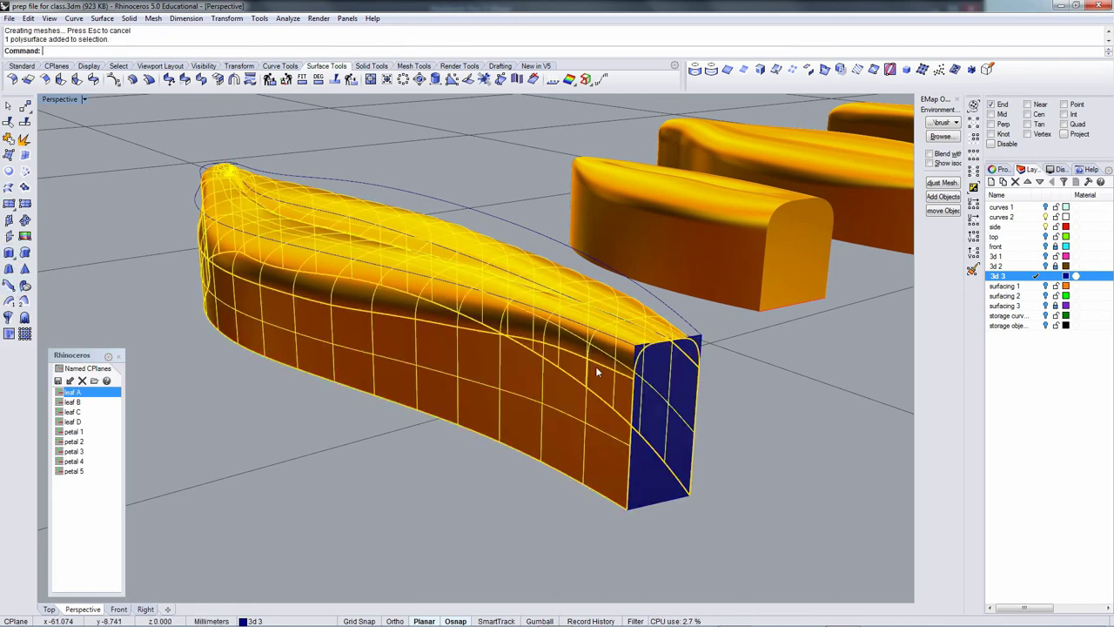
pyautogui.click(9, 122)
pyautogui.click(680, 348)
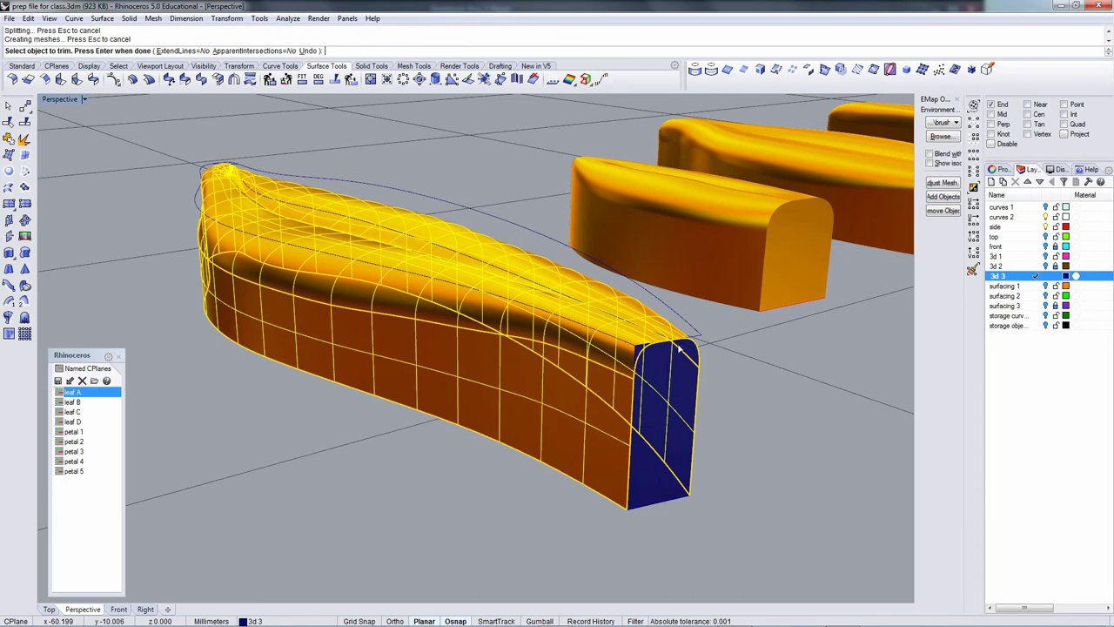
pyautogui.click(641, 351)
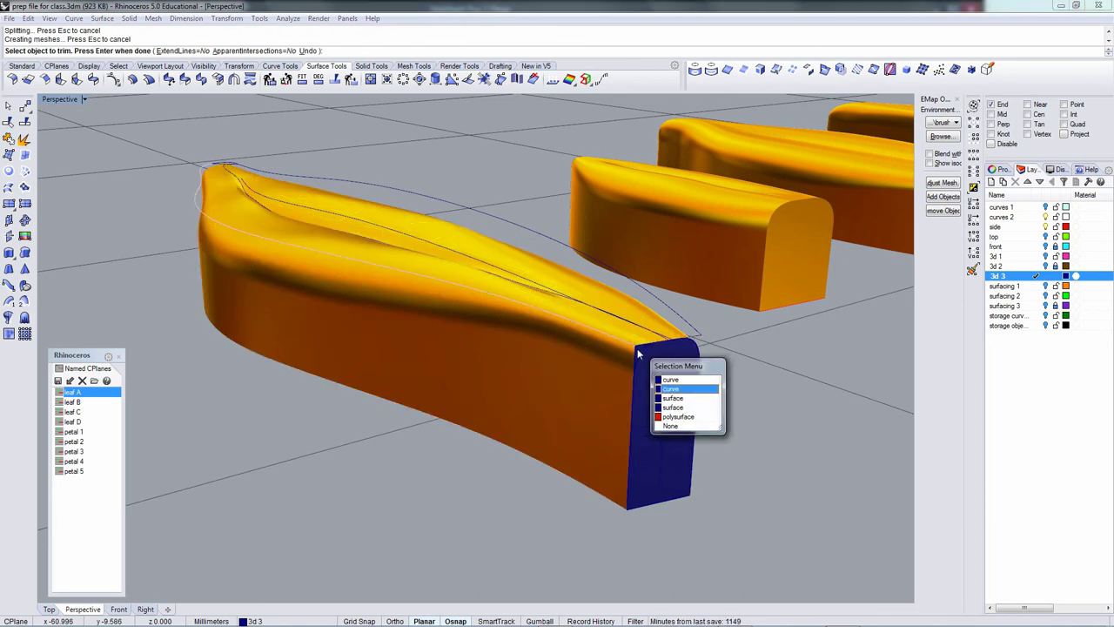
pyautogui.click(638, 352)
pyautogui.rightClick(625, 361)
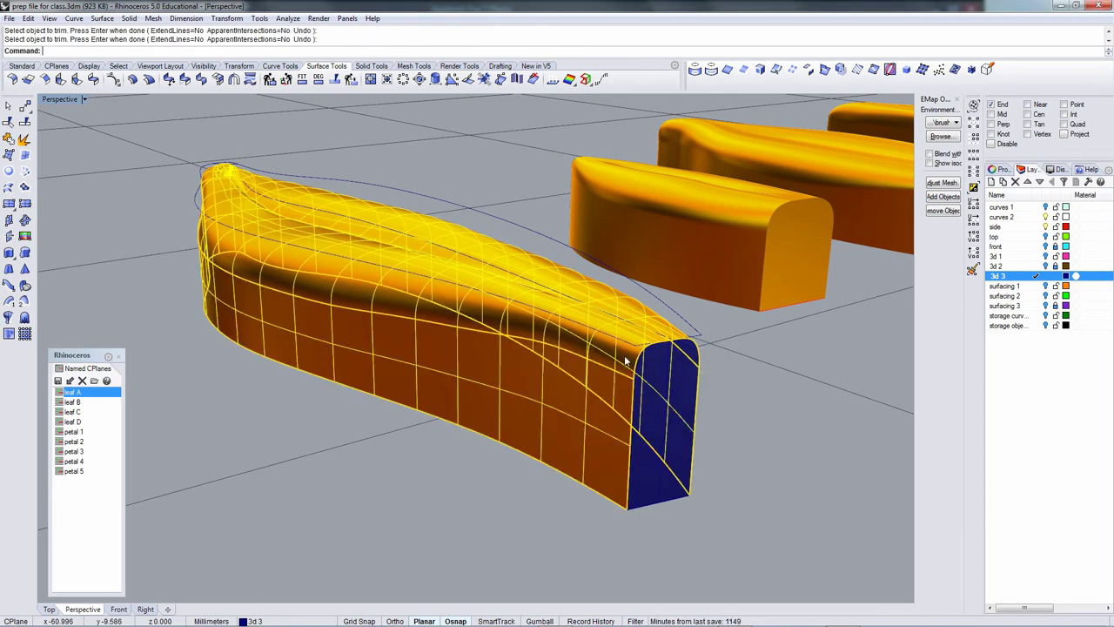
# Join the trimmed flat end surface to the leaf polysurface and cap its planar bottom opening.
pyautogui.click(665, 423)
pyautogui.click(8, 141)
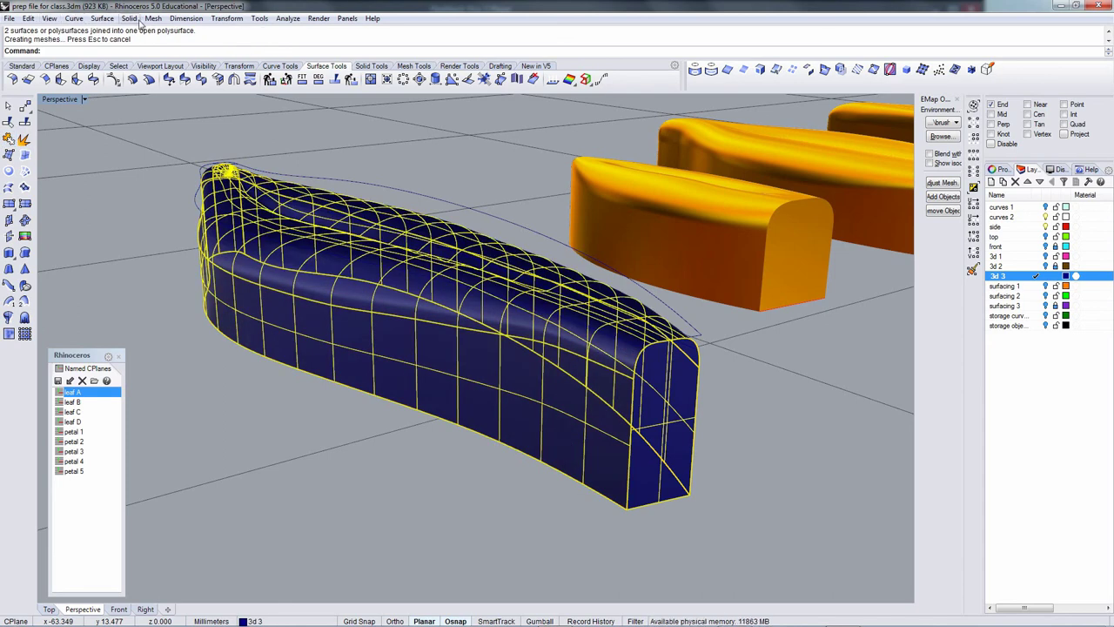
pyautogui.click(134, 19)
pyautogui.click(174, 319)
# Move the closed leaf polysurface to the "side" layer.
pyautogui.press('F4')
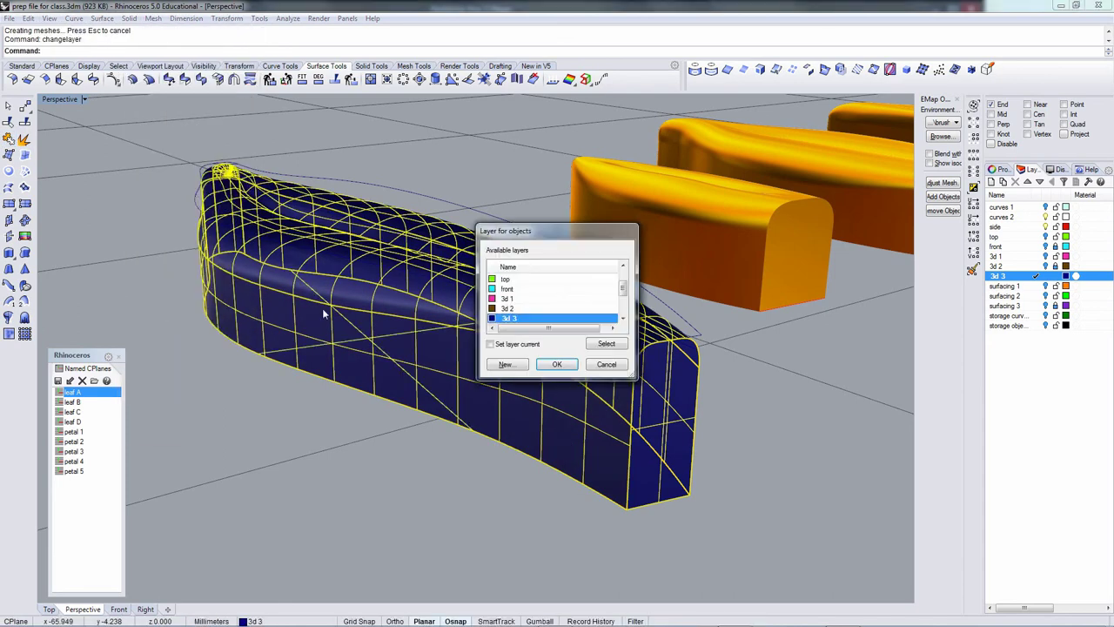
pyautogui.click(514, 300)
pyautogui.scroll(1, 624, 286)
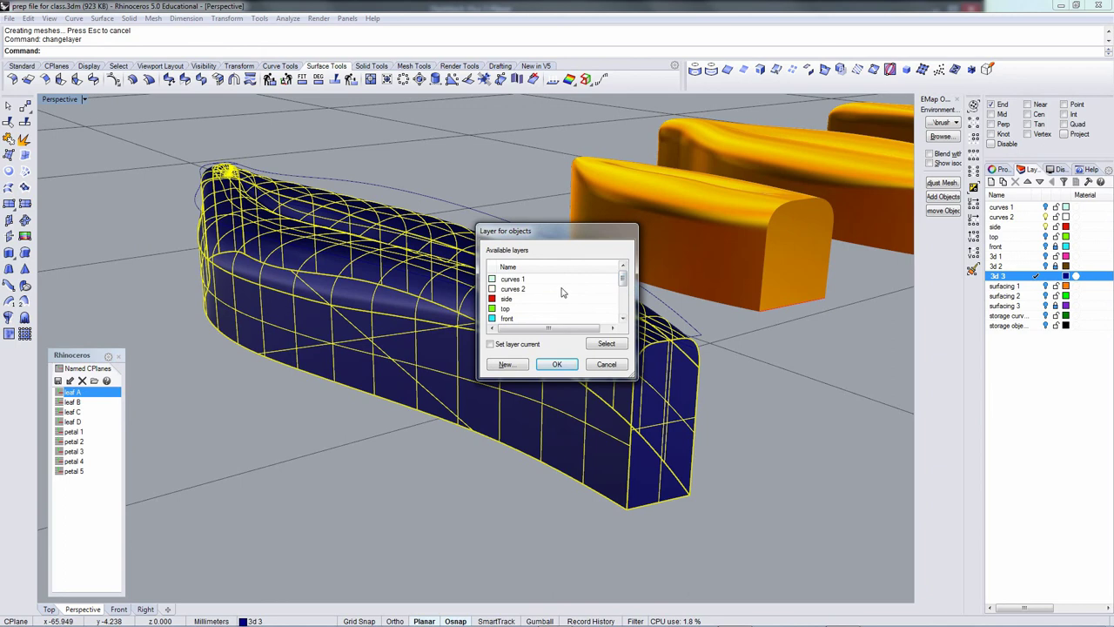
pyautogui.click(557, 298)
pyautogui.click(554, 370)
pyautogui.click(399, 489)
# Select the leaf's construction curves without the polysurface and group them.
pyautogui.moveTo(400, 489); pyautogui.dragTo(629, 374, button='right')
pyautogui.scroll(-4, 555, 451)
pyautogui.scroll(-2, 555, 451)
pyautogui.scroll(-3, 584, 393)
pyautogui.moveTo(511, 216); pyautogui.dragTo(671, 401)
pyautogui.scroll(6, 607, 406)
pyautogui.keyDown('shift'); pyautogui.click(603, 405); pyautogui.keyUp('shift')
pyautogui.keyDown('shift'); pyautogui.click(599, 405); pyautogui.keyUp('shift')
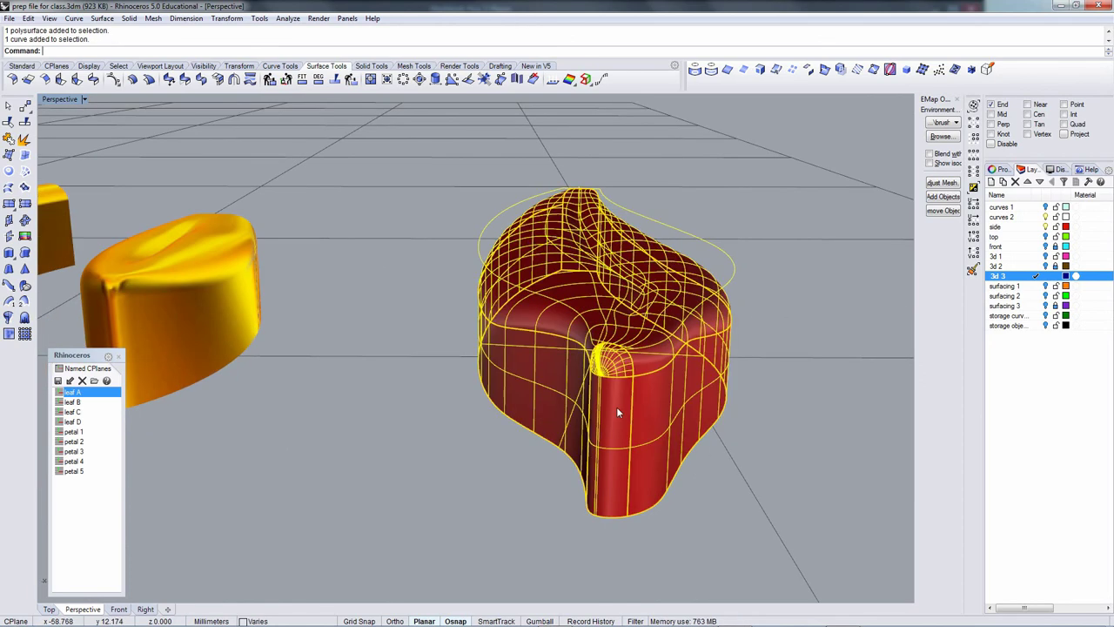
pyautogui.keyDown('ctrl'); pyautogui.click(617, 407); pyautogui.keyUp('ctrl')
pyautogui.hotkey('ctrl', 'g')
# Move the grouped construction curves to the "storage curves" layer.
pyautogui.press('F4')
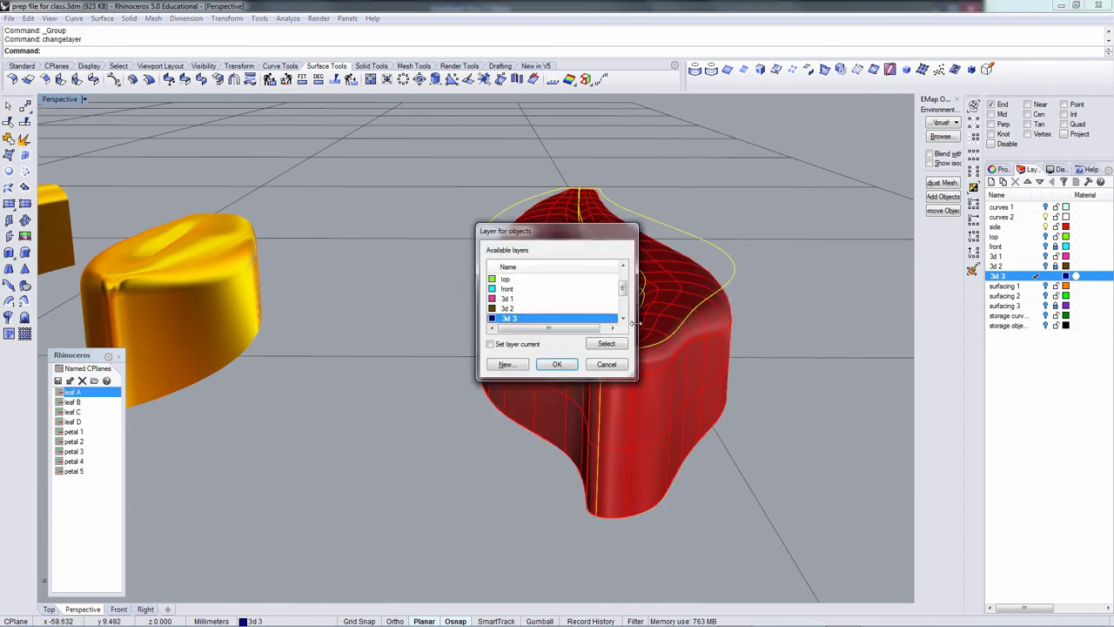
pyautogui.moveTo(621, 297); pyautogui.dragTo(620, 303)
pyautogui.scroll(-2, 621, 305)
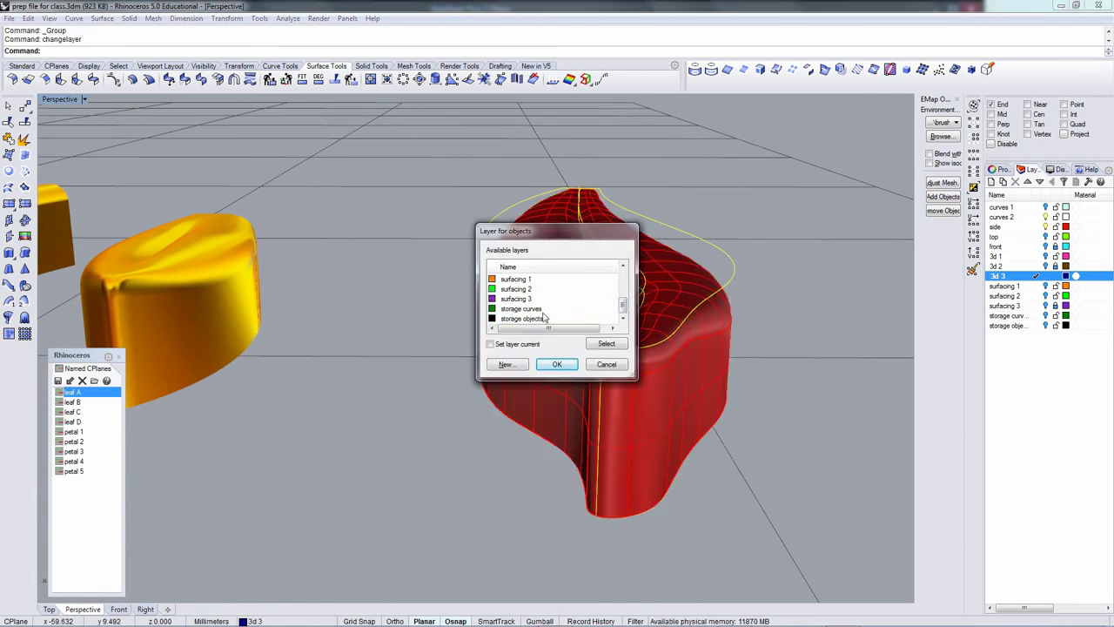
pyautogui.click(540, 310)
pyautogui.click(557, 364)
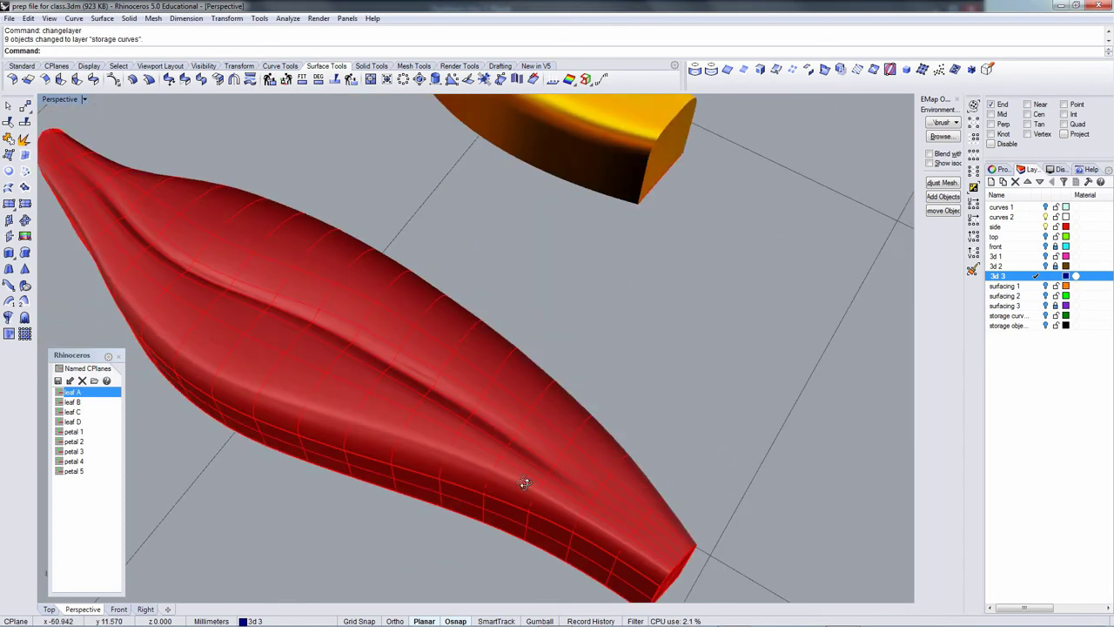
# Add the closed leaf to the environment map analysis together with the other three leaves.
pyautogui.scroll(-4, 528, 479)
pyautogui.scroll(-3, 462, 437)
pyautogui.click(462, 436)
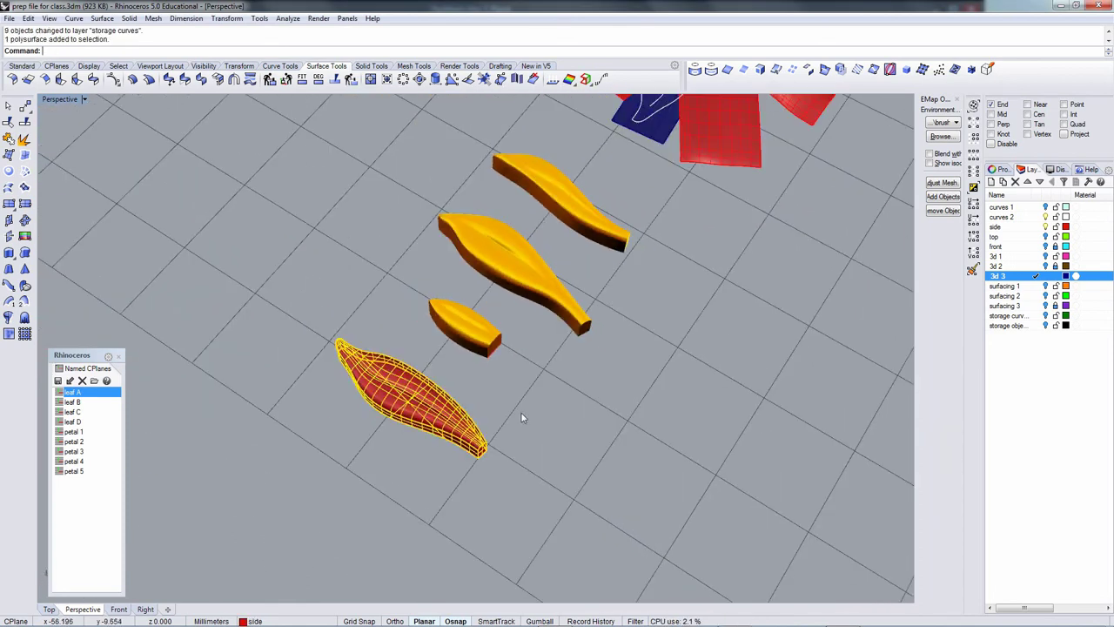
pyautogui.moveTo(521, 412); pyautogui.dragTo(561, 403, button='right')
pyautogui.click(945, 197)
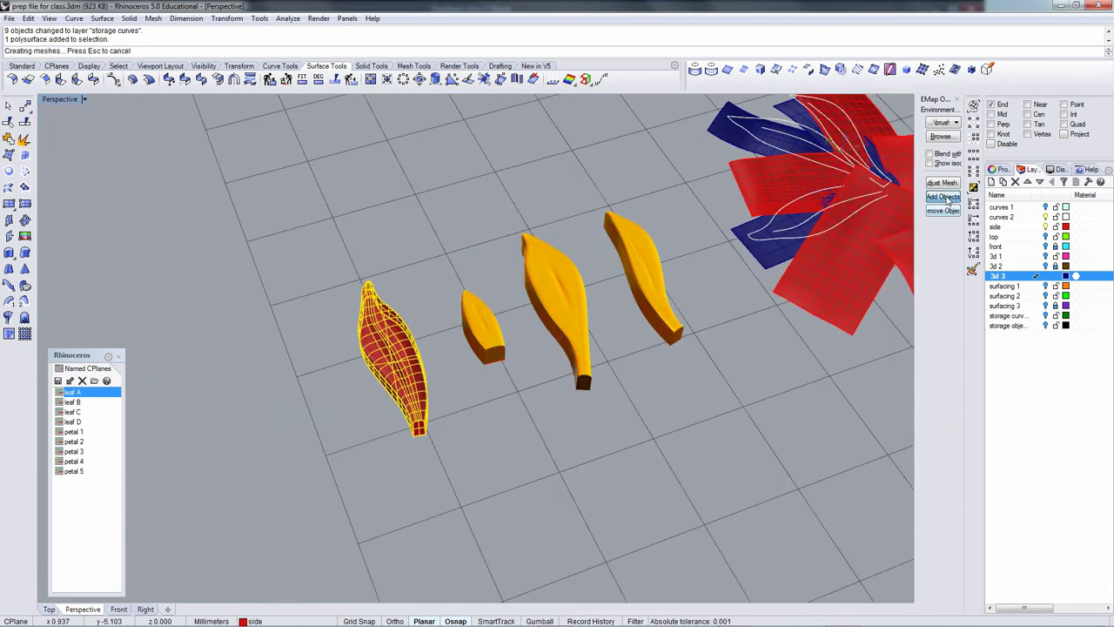
# Show the "surfacing 1" layer and flow the selected leaf, with history recording on, from its flat base surface onto the flower's lower curved surface.
pyautogui.click(1045, 286)
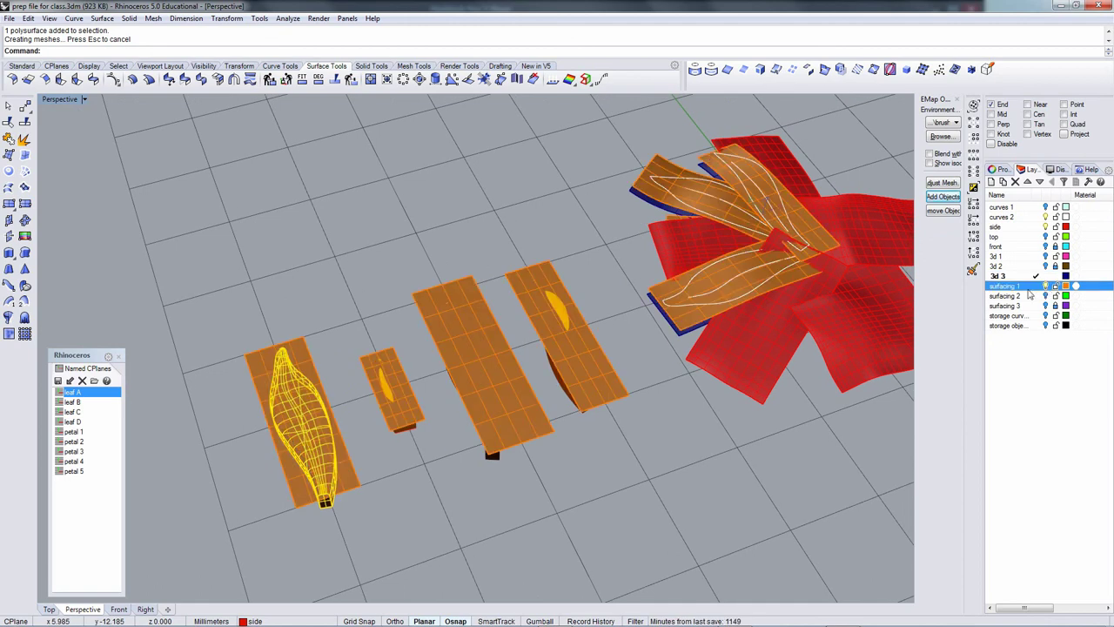
pyautogui.moveTo(759, 306); pyautogui.dragTo(700, 305, button='right')
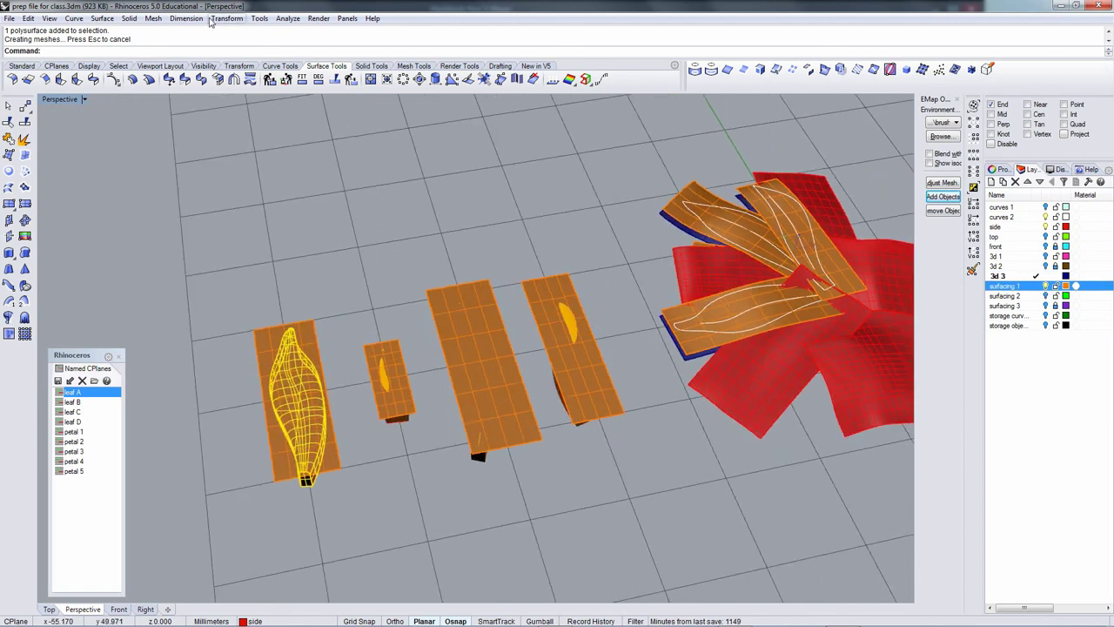
pyautogui.click(227, 18)
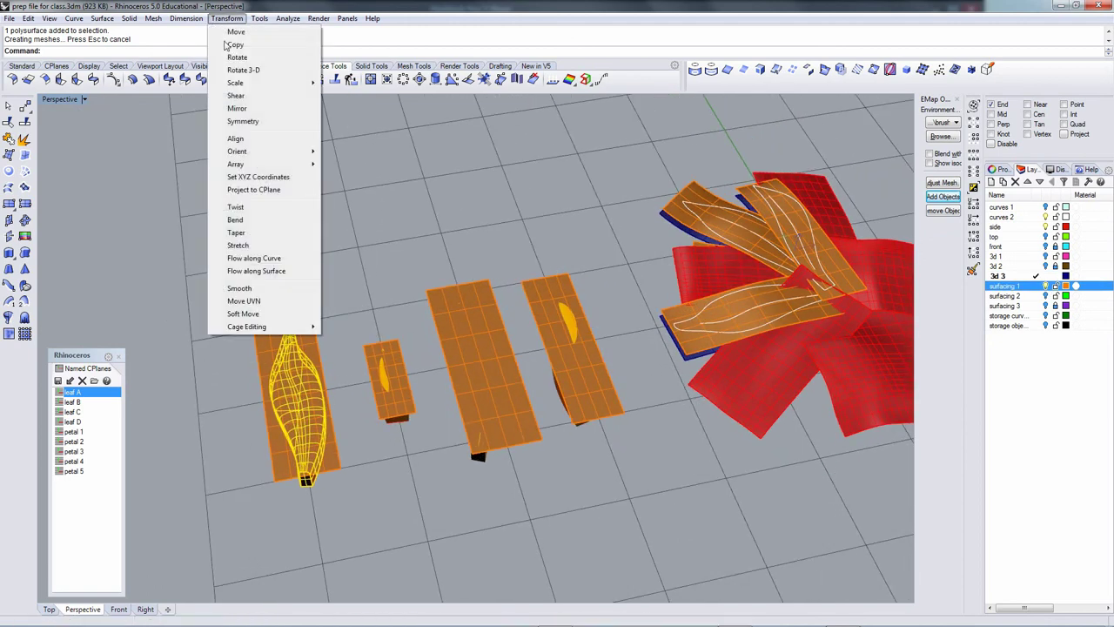
pyautogui.click(270, 272)
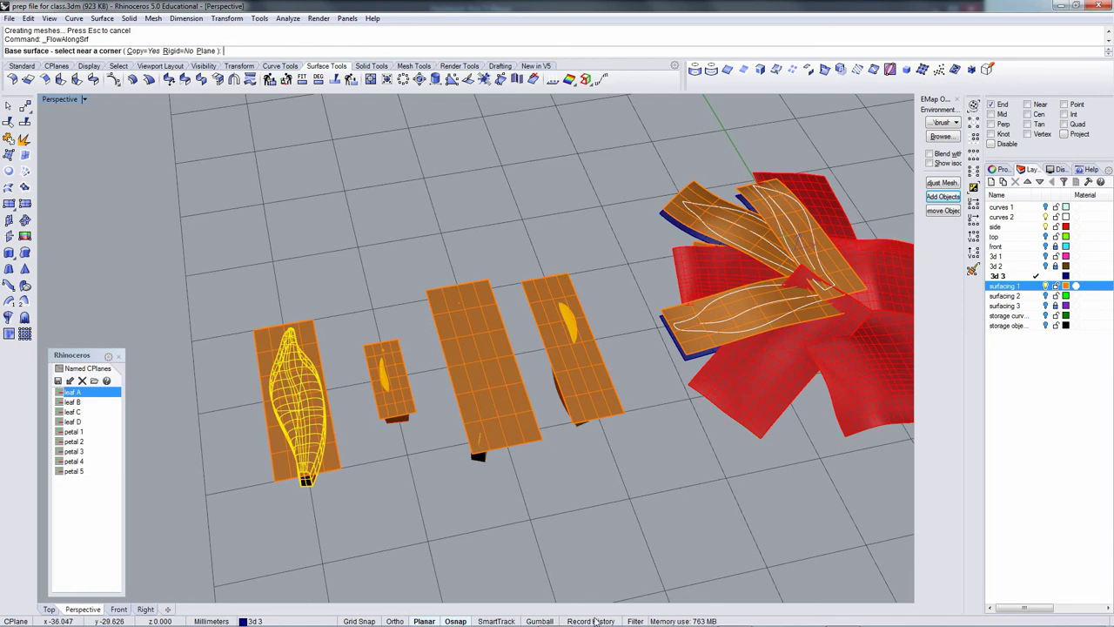
pyautogui.click(320, 345)
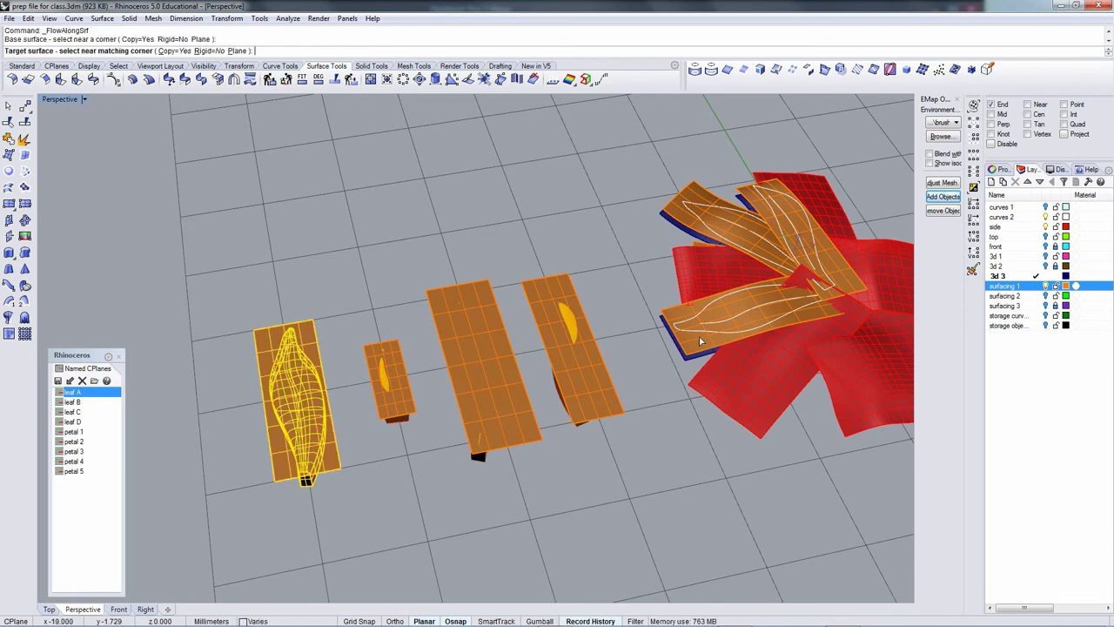
pyautogui.click(666, 315)
# Hide the "surfacing 1", "3d 3" and "curves 2" layers and make "side" the current layer.
pyautogui.moveTo(675, 321); pyautogui.dragTo(967, 384, button='right')
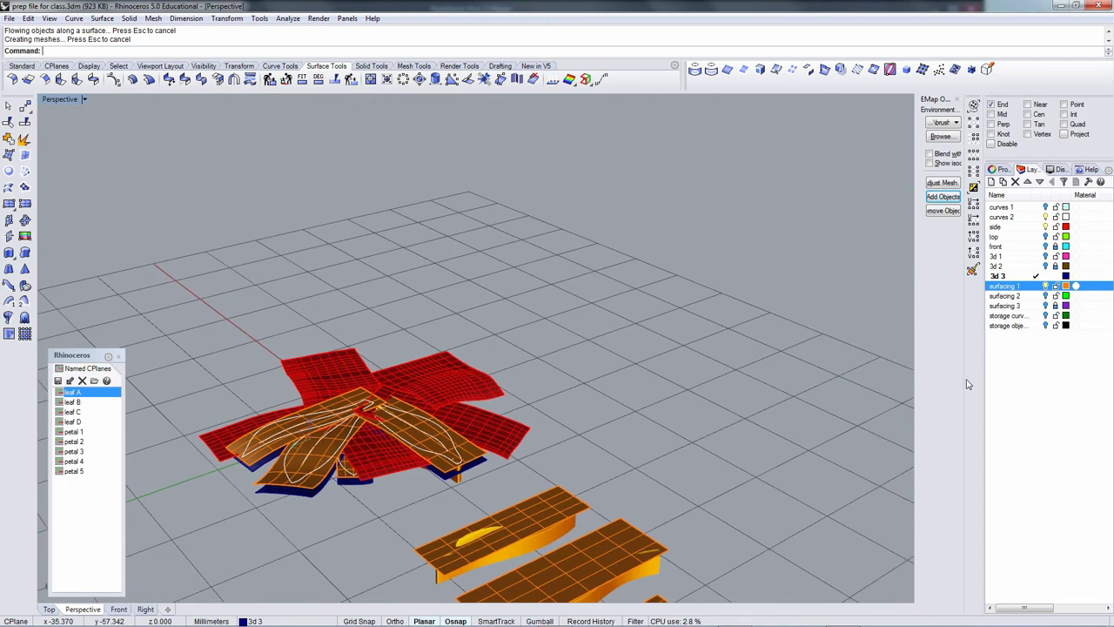
pyautogui.scroll(8, 512, 317)
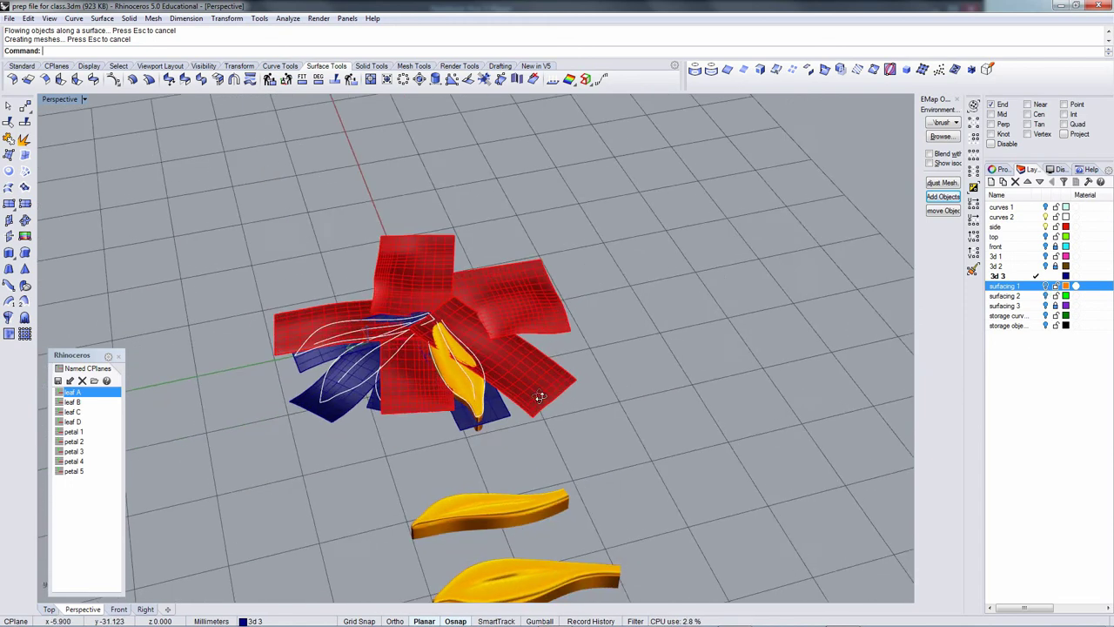
pyautogui.scroll(1, 512, 318)
pyautogui.moveTo(496, 346); pyautogui.dragTo(496, 346, button='right')
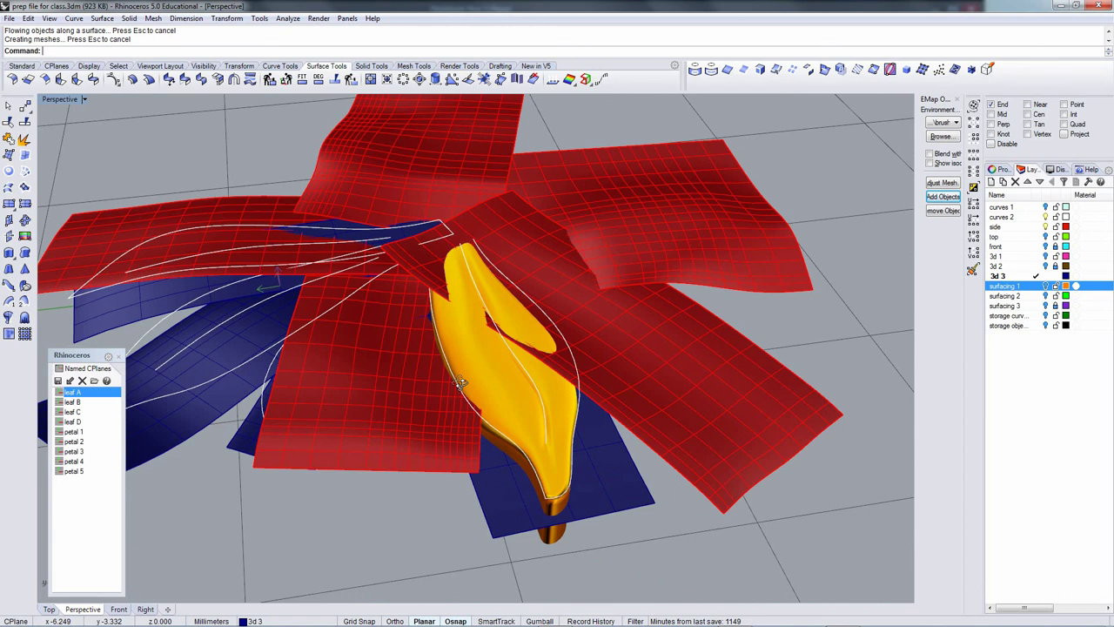
pyautogui.moveTo(460, 384); pyautogui.dragTo(451, 383, button='right')
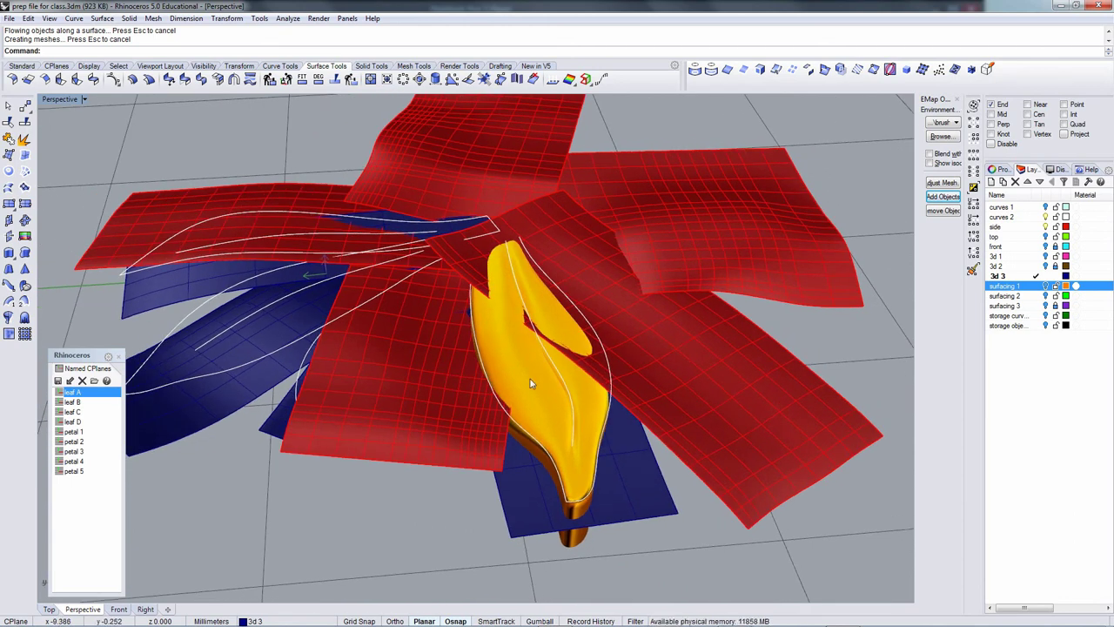
pyautogui.scroll(-2, 571, 404)
pyautogui.moveTo(572, 406); pyautogui.dragTo(588, 387, button='right')
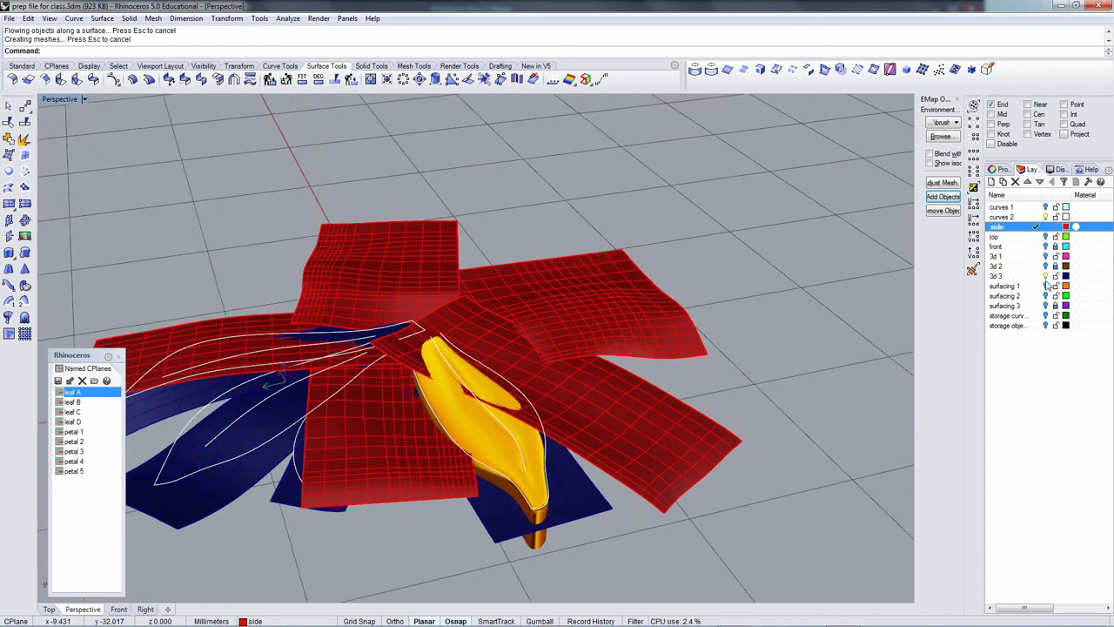
pyautogui.click(1046, 277)
pyautogui.moveTo(776, 352); pyautogui.dragTo(472, 415, button='right')
pyautogui.scroll(-3, 714, 353)
pyautogui.click(1045, 217)
pyautogui.scroll(-6, 534, 462)
# Show "surfacing 1" and flow the smallest leaf, with history recording on, from its flat base surface onto its matching curved surface.
pyautogui.click(402, 419)
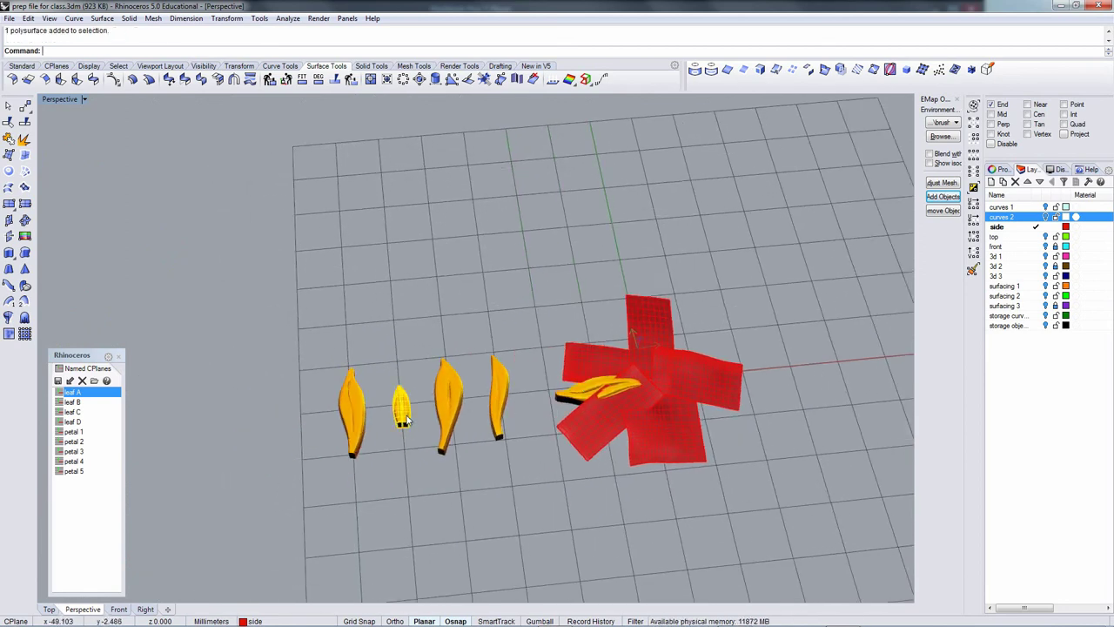
pyautogui.click(591, 620)
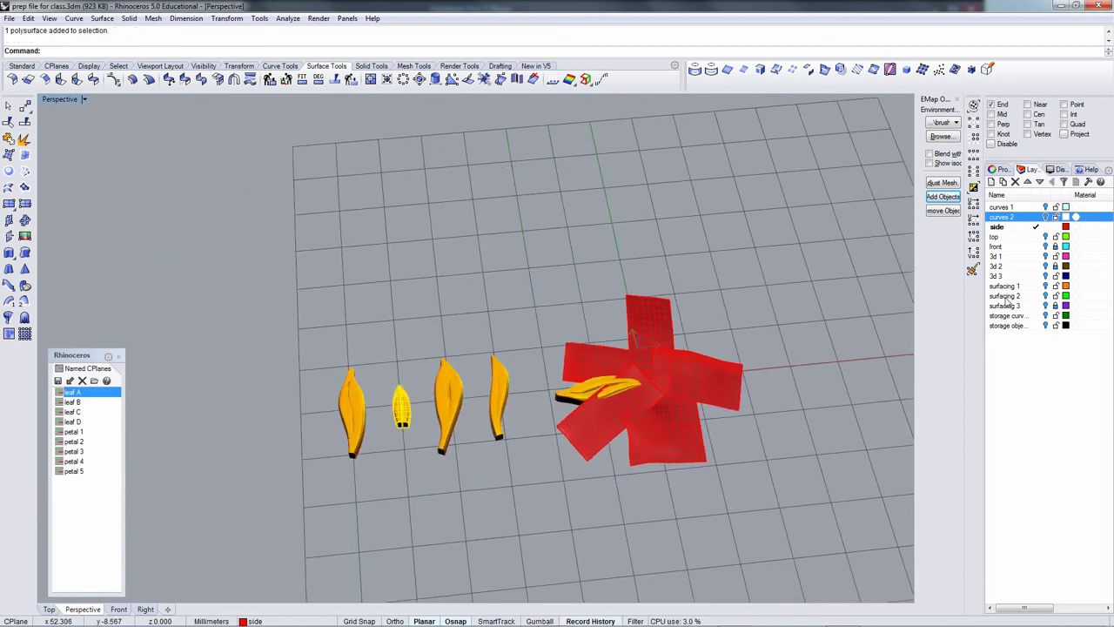
pyautogui.click(1047, 286)
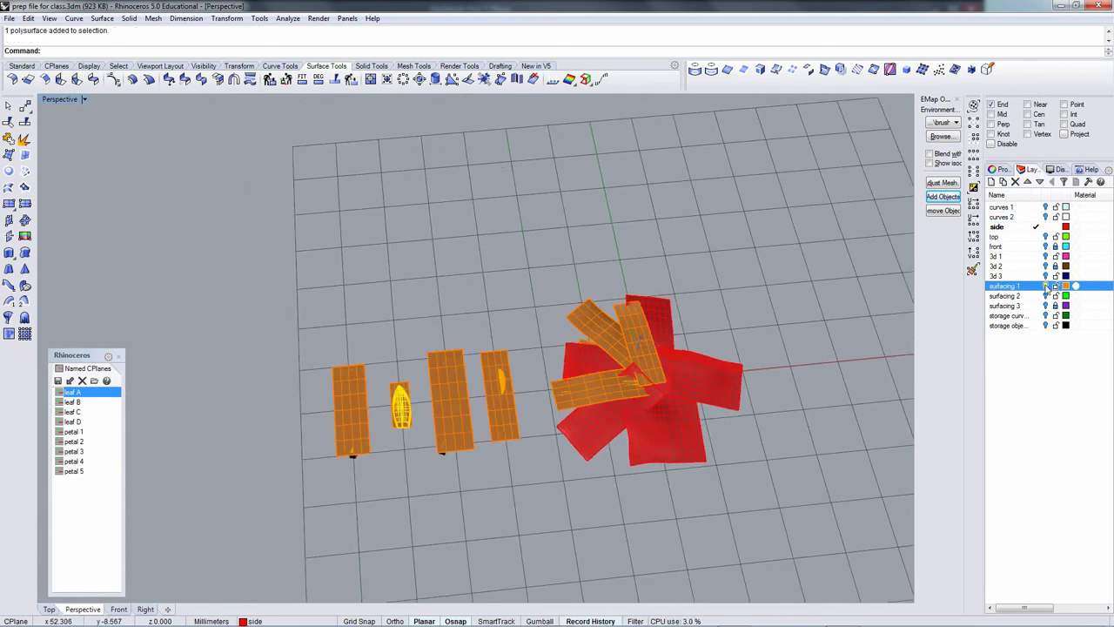
pyautogui.middleClick(172, 54)
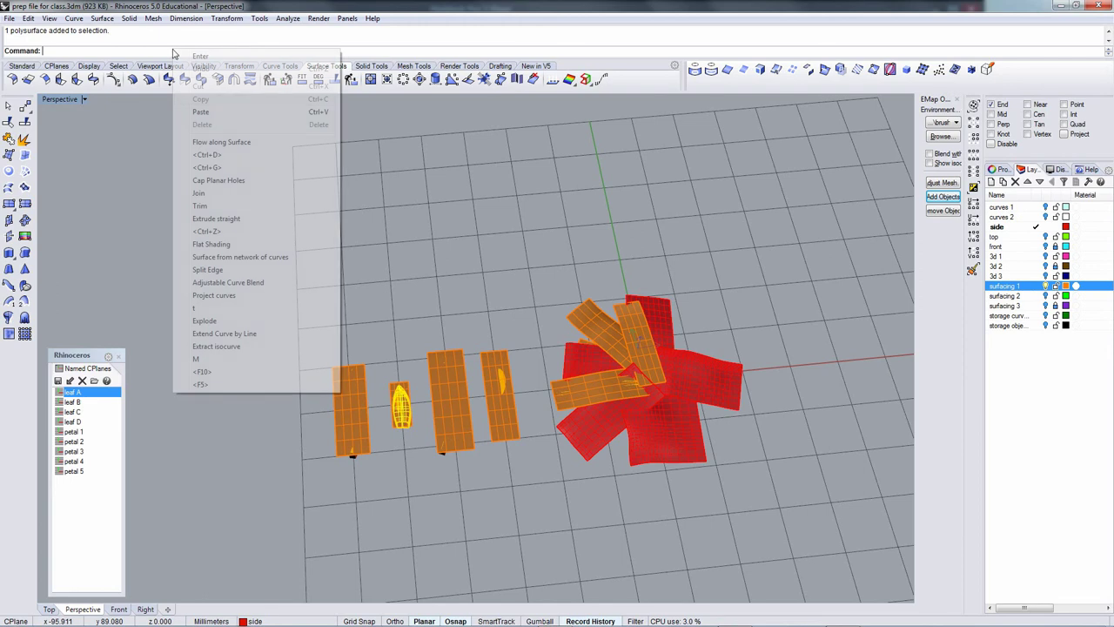
pyautogui.click(224, 142)
pyautogui.click(413, 388)
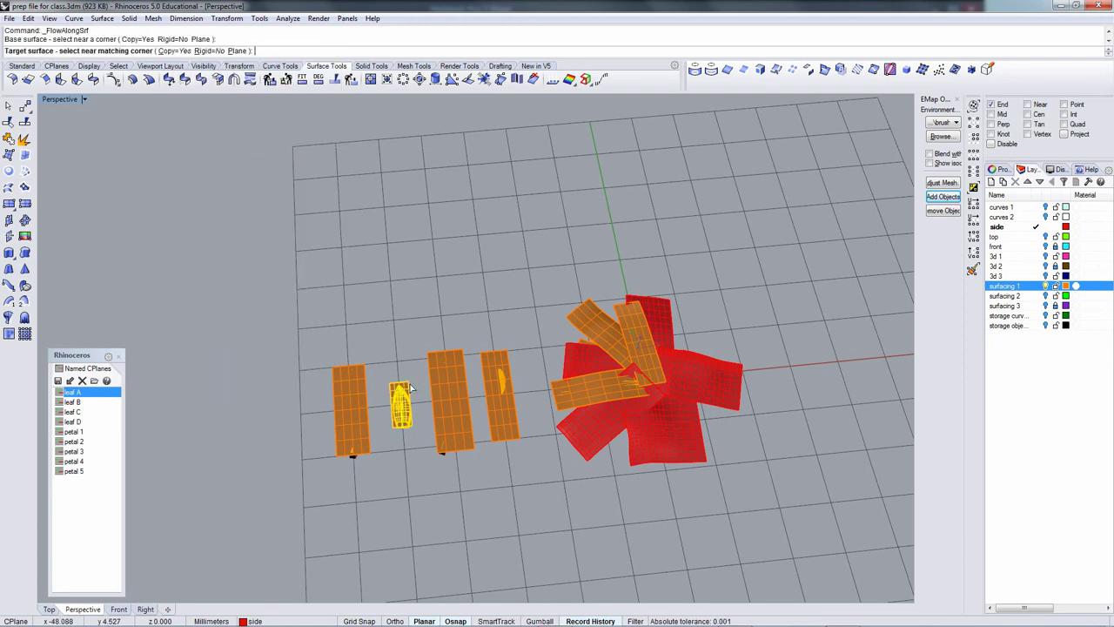
pyautogui.scroll(3, 581, 362)
pyautogui.click(584, 329)
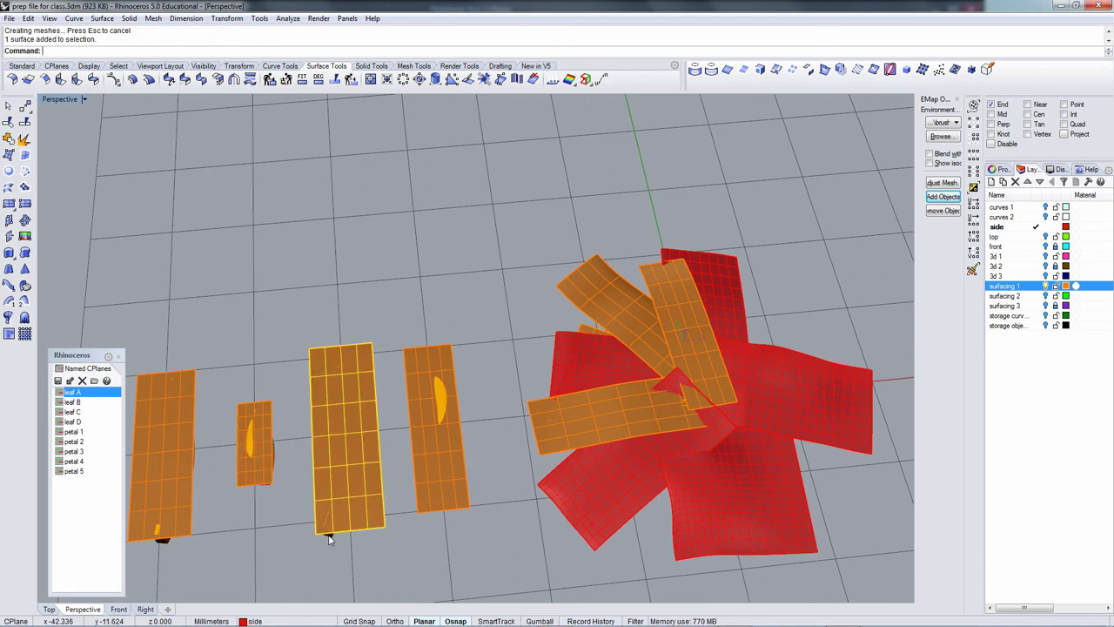
# Flow the third leaf in the row from its flat base surface onto the flower's upper-left curved leaf surface with history recording.
pyautogui.rightClick(515, 601)
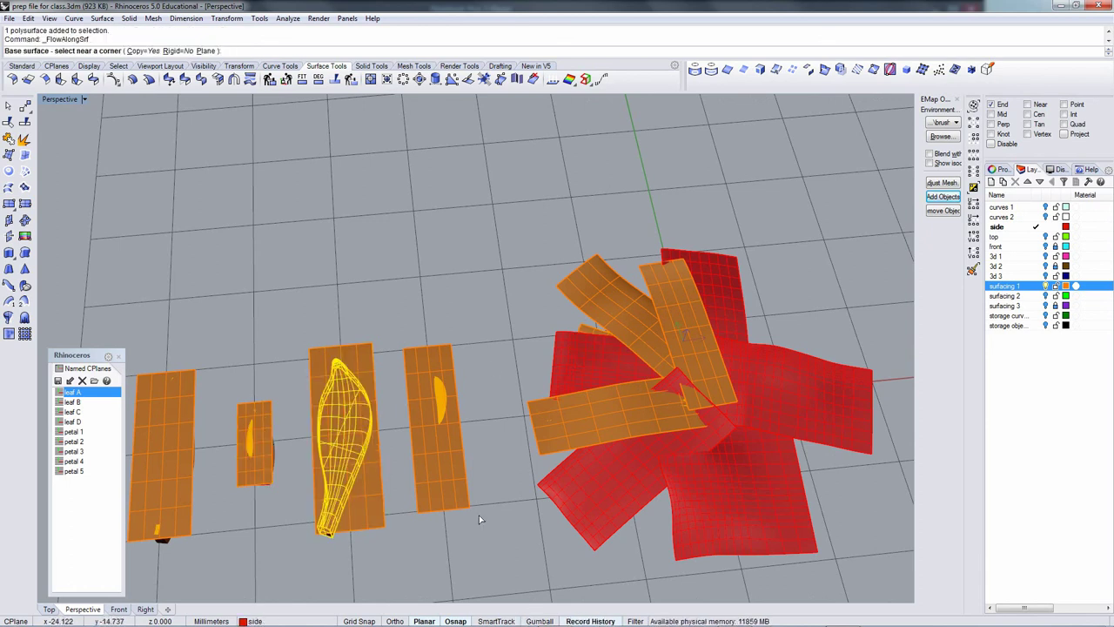
pyautogui.click(376, 345)
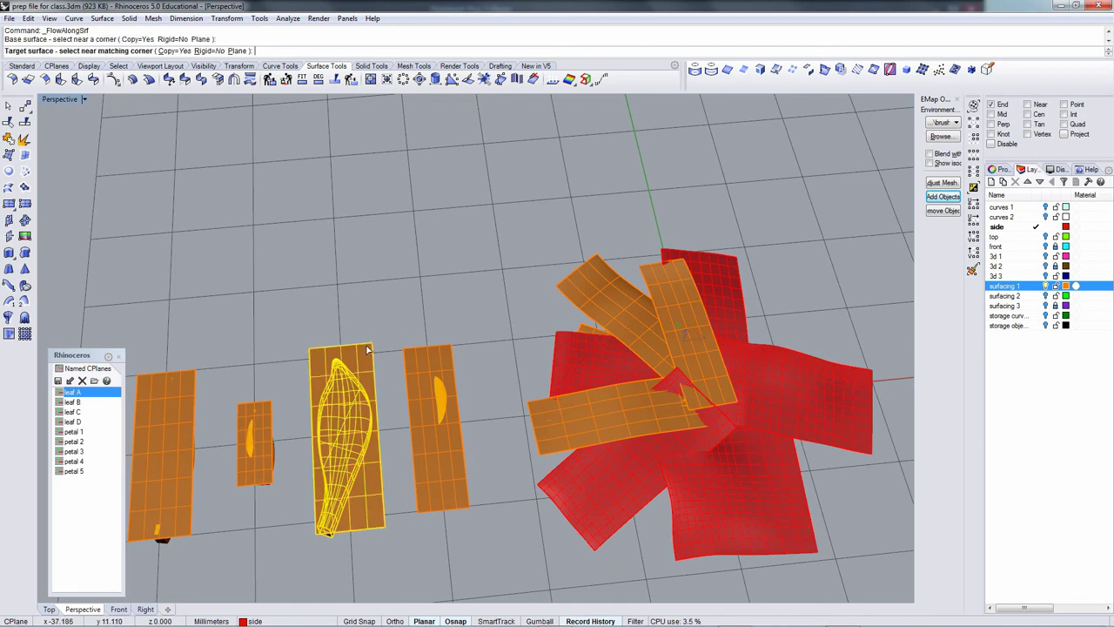
pyautogui.click(597, 270)
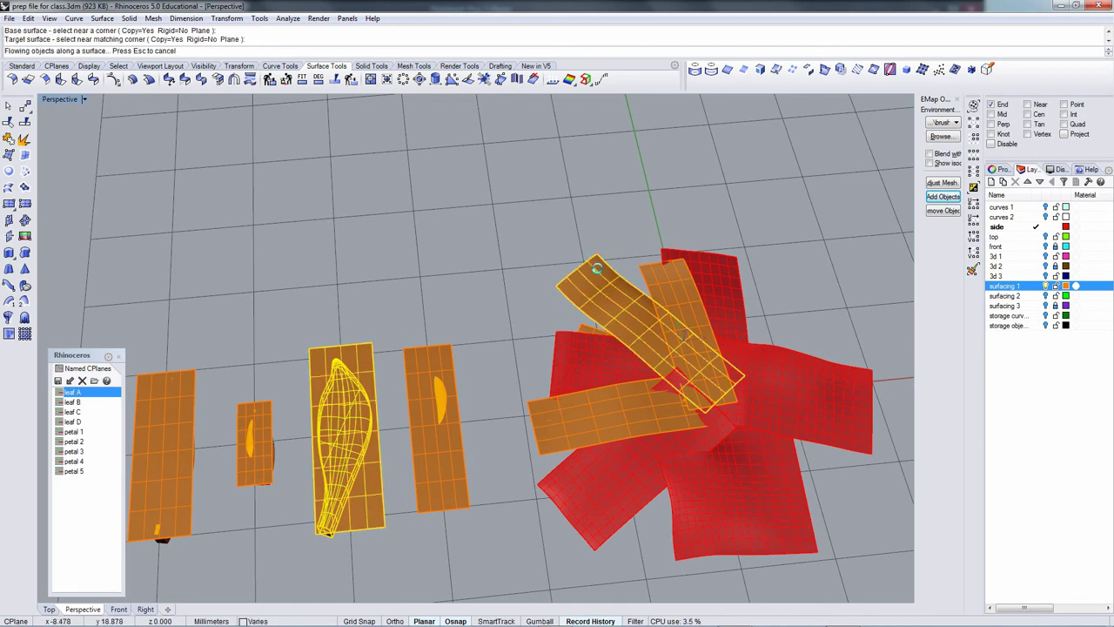
# Flow the narrow fourth leaf, with history recording on, from its flat base surface onto the flower's uppermost curved leaf surface.
pyautogui.click(442, 416)
pyautogui.click(483, 450)
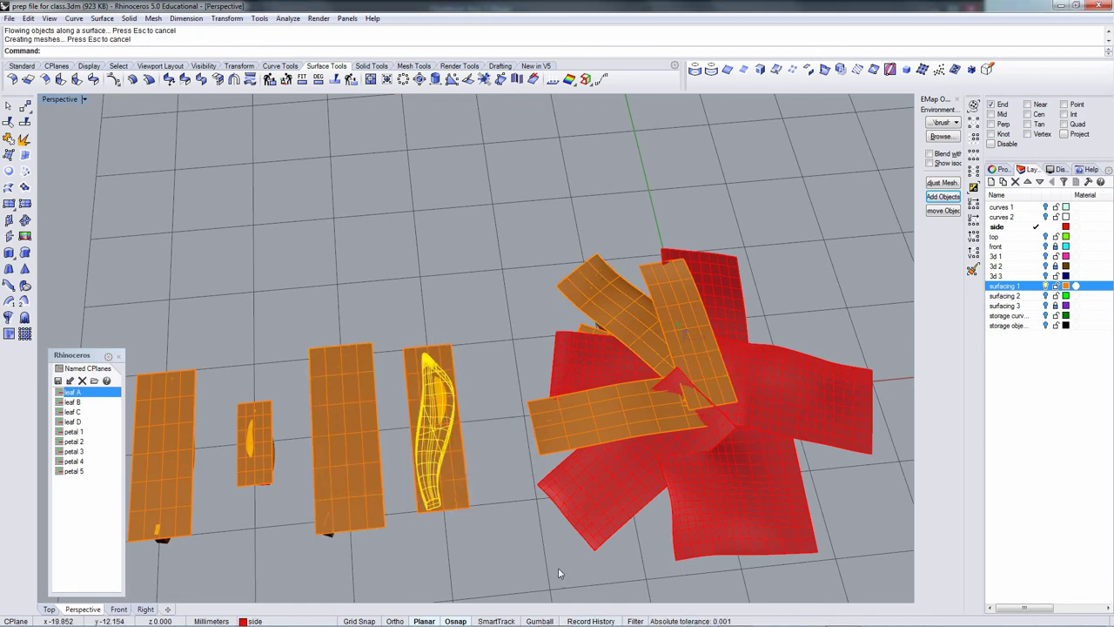
pyautogui.click(592, 618)
pyautogui.rightClick(360, 229)
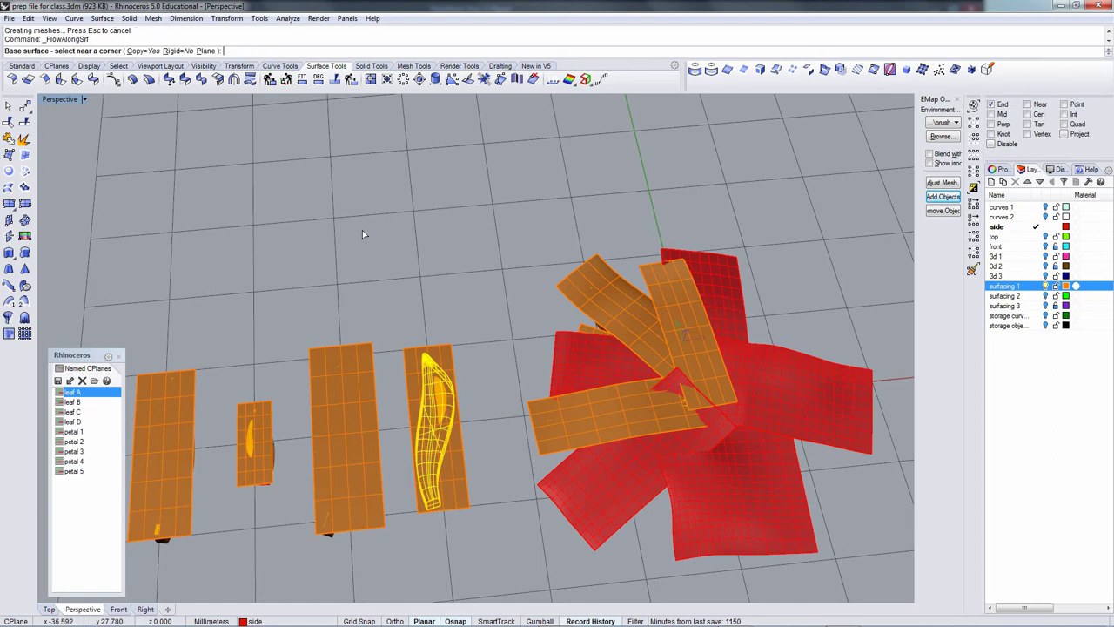
pyautogui.click(446, 350)
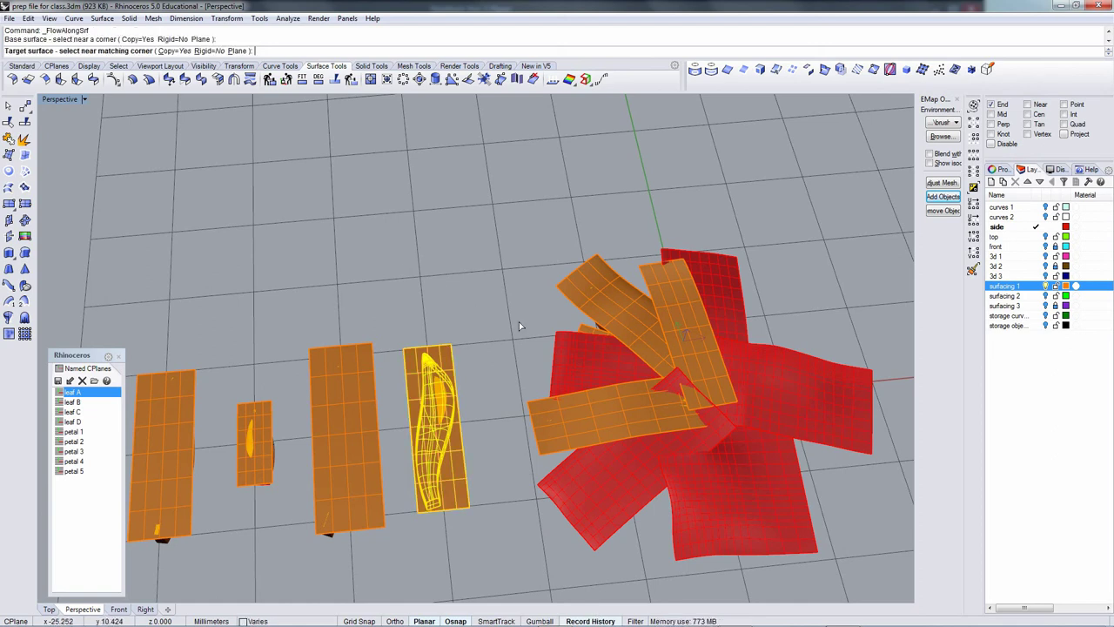
pyautogui.click(685, 270)
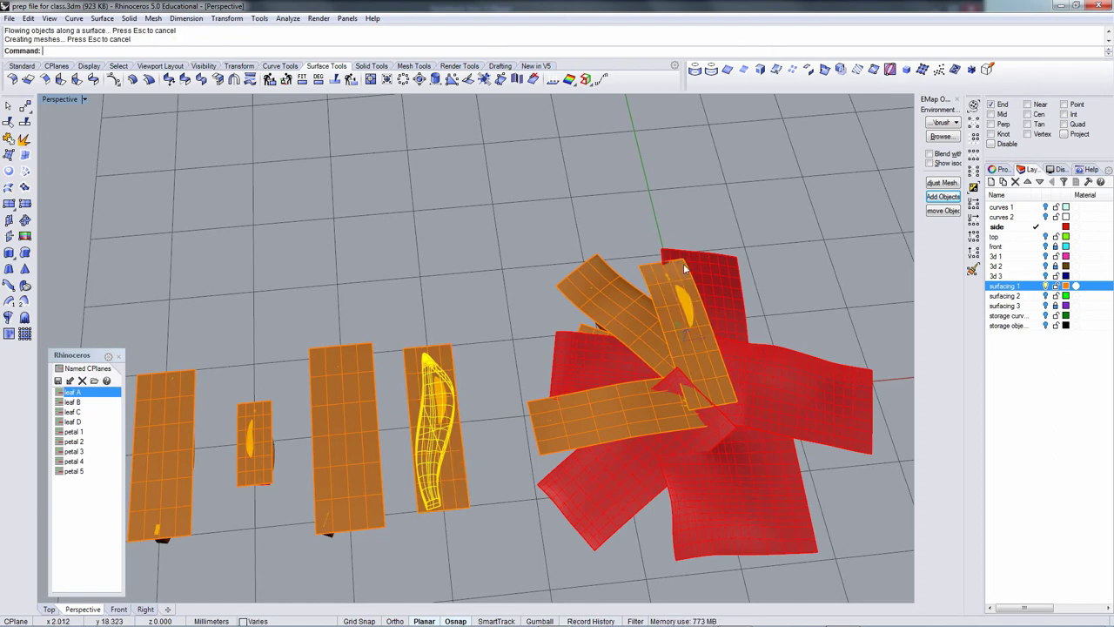
# Hide the "surfacing 1" layer and the three red petal surfaces that overlap the flowed leaves.
pyautogui.moveTo(594, 330); pyautogui.dragTo(585, 390, button='right')
pyautogui.click(1045, 285)
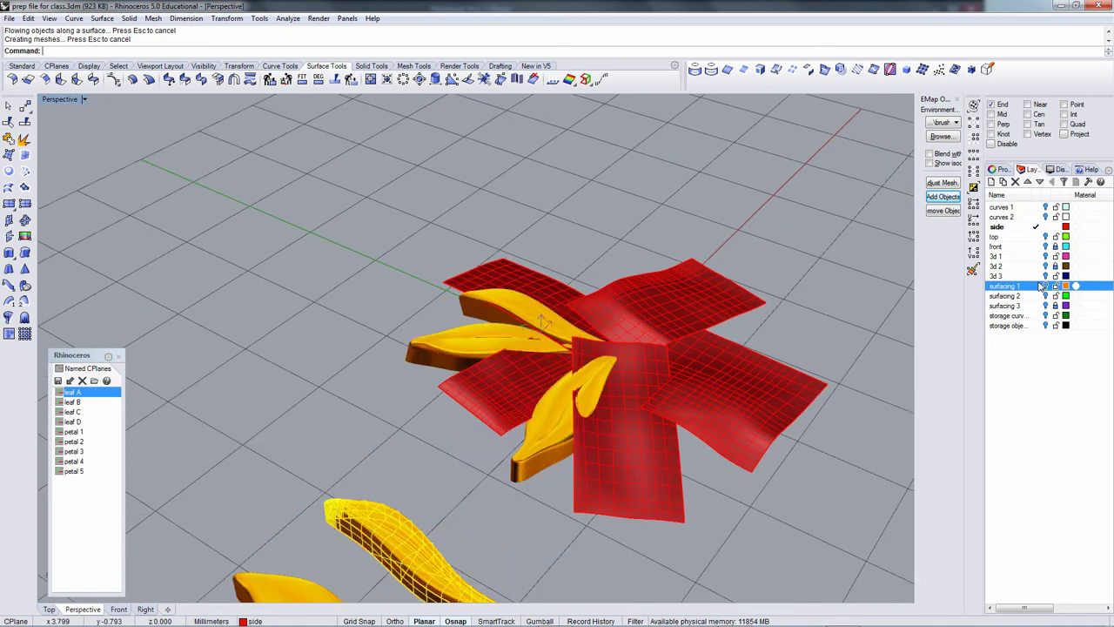
pyautogui.moveTo(522, 352); pyautogui.dragTo(669, 363, button='right')
pyautogui.click(669, 362)
pyautogui.keyDown('shift'); pyautogui.click(505, 390); pyautogui.keyUp('shift')
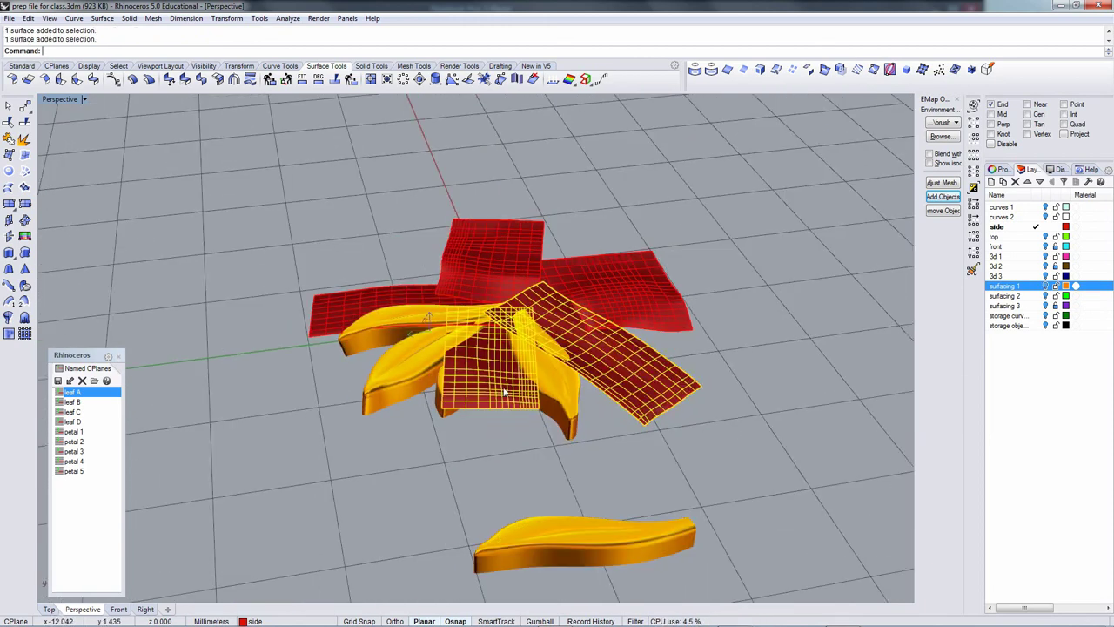
pyautogui.keyDown('shift'); pyautogui.click(352, 316); pyautogui.keyUp('shift')
pyautogui.hotkey('ctrl', 'h')
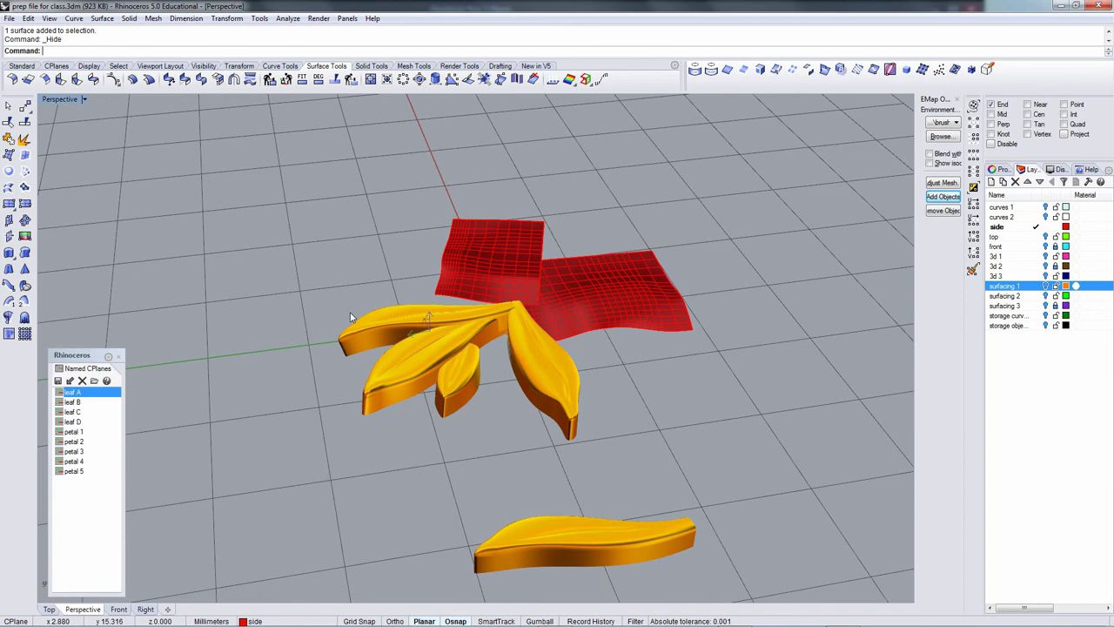
# Examine the flowed leaves up close, comparing the creases and surface quality with the flat original leaves.
pyautogui.moveTo(348, 316); pyautogui.dragTo(486, 357, button='right')
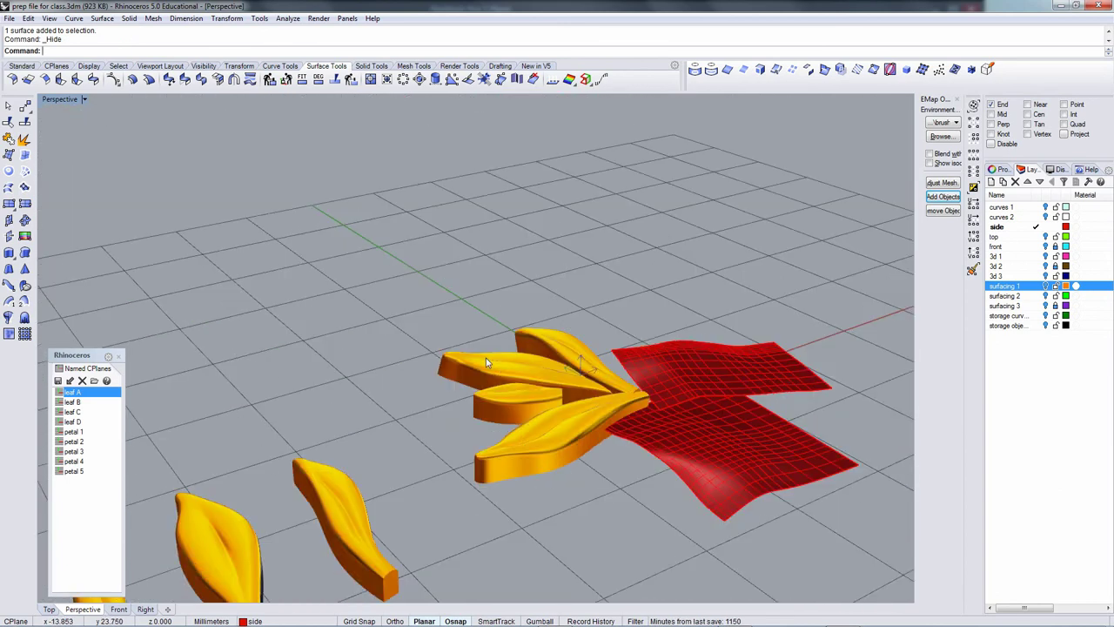
pyautogui.scroll(10, 671, 361)
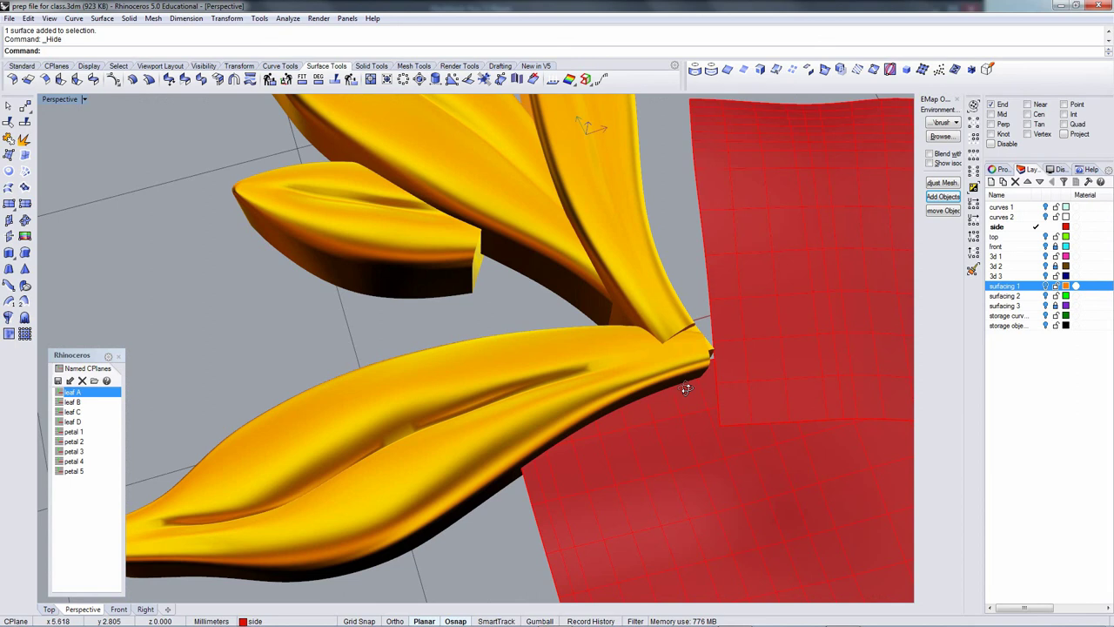
pyautogui.moveTo(687, 389); pyautogui.dragTo(615, 413, button='right')
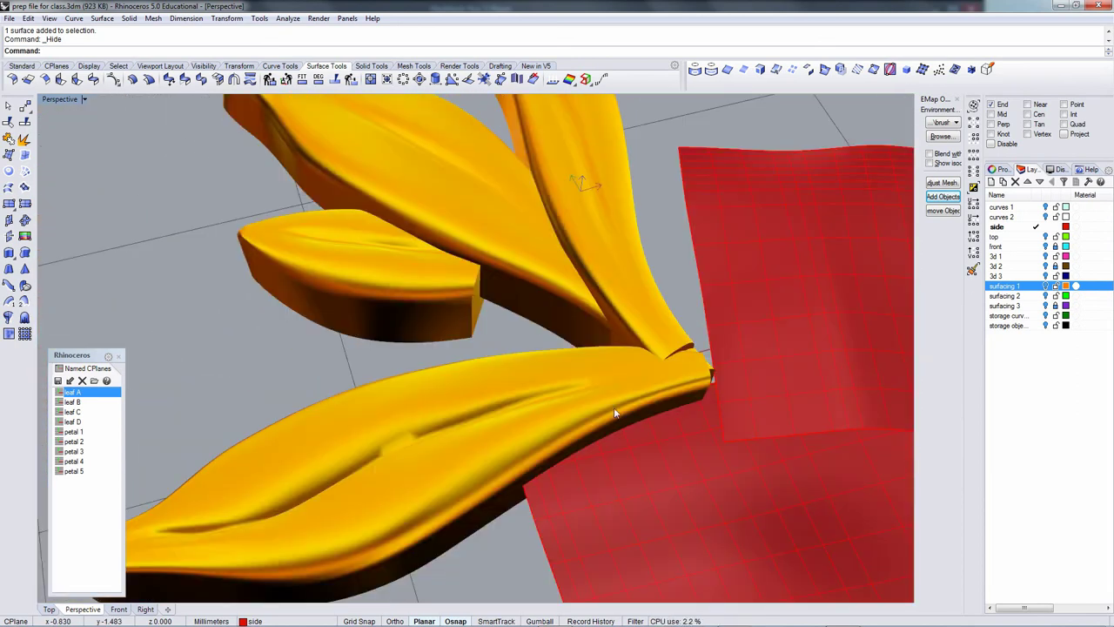
pyautogui.scroll(-9, 440, 418)
pyautogui.keyDown('shift'); pyautogui.moveTo(435, 441); pyautogui.dragTo(709, 375, button='right'); pyautogui.keyUp('shift')
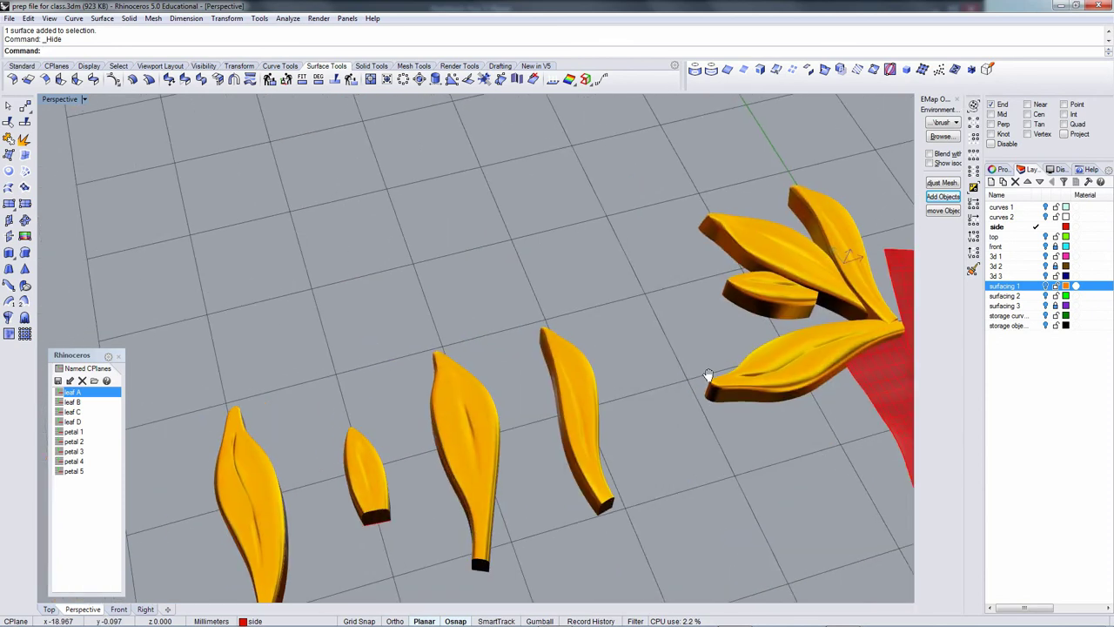
pyautogui.scroll(1, 293, 527)
pyautogui.scroll(3, 373, 452)
pyautogui.scroll(2, 441, 426)
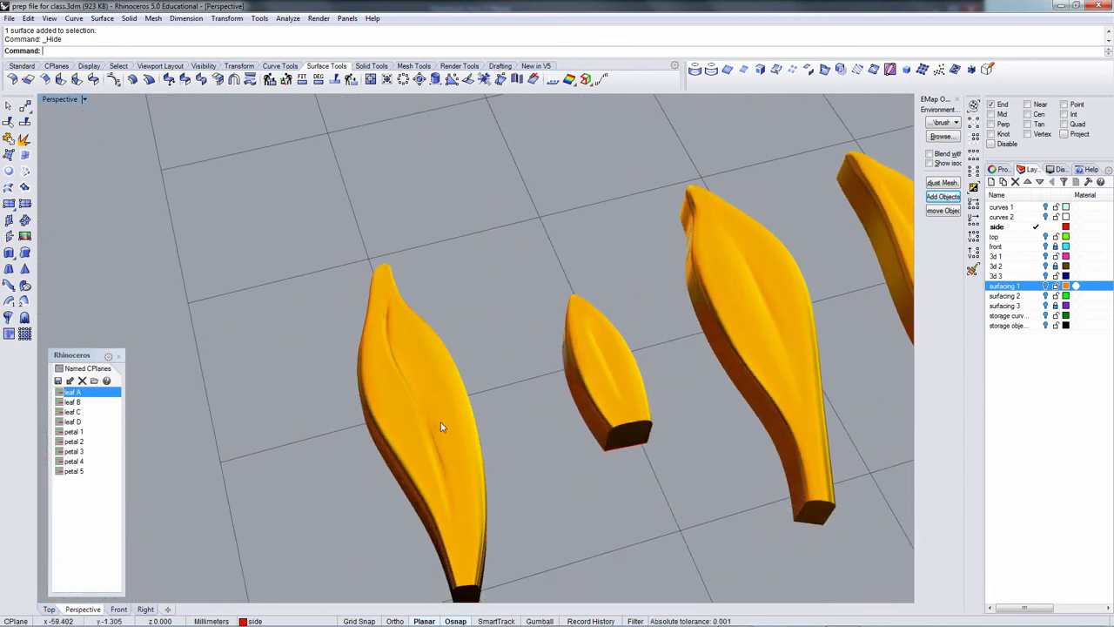
pyautogui.moveTo(442, 427); pyautogui.dragTo(290, 457, button='right')
pyautogui.scroll(-7, 644, 405)
pyautogui.keyDown('shift'); pyautogui.moveTo(634, 435); pyautogui.dragTo(333, 550, button='right'); pyautogui.keyUp('shift')
pyautogui.scroll(10, 540, 402)
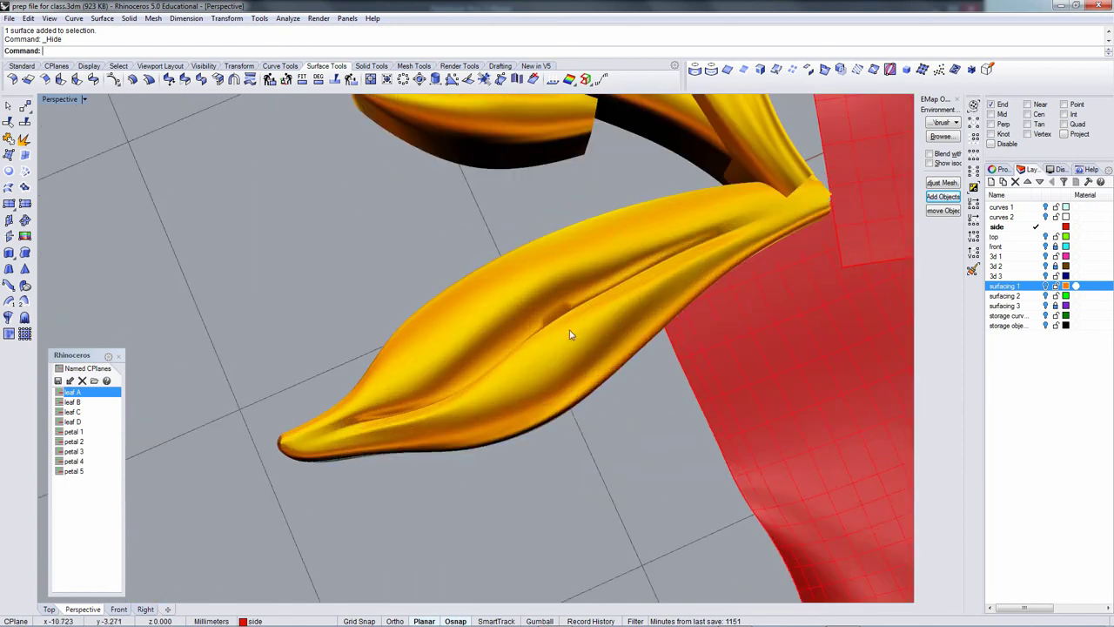
pyautogui.moveTo(559, 310)
pyautogui.mouseDown(button='right')
pyautogui.moveTo(567, 247)
pyautogui.moveTo(575, 298)
pyautogui.mouseUp(button='right')
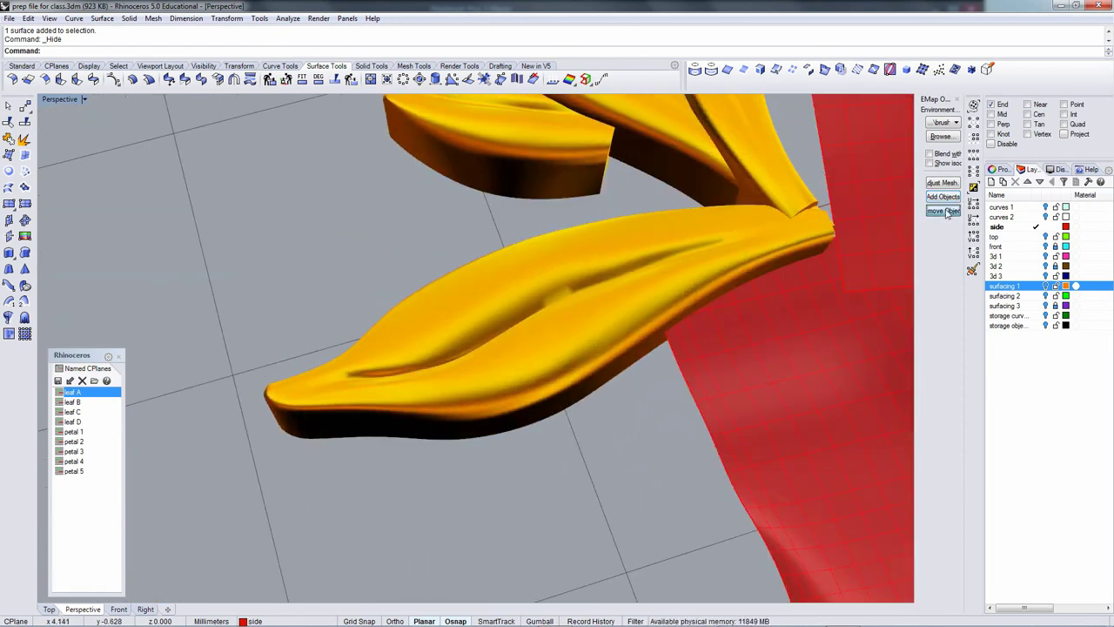
# Remove the lowest flowed leaf on the flower from the environment map analysis and select its polysurface.
pyautogui.click(944, 210)
pyautogui.click(604, 300)
pyautogui.press('Return')
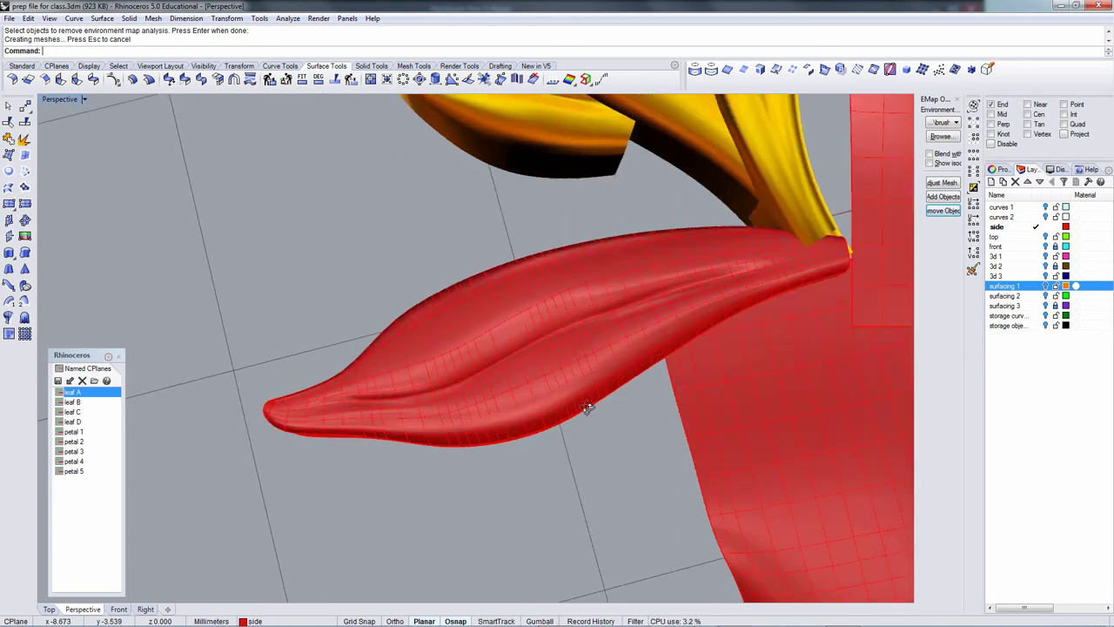
pyautogui.moveTo(588, 407); pyautogui.dragTo(588, 358, button='right')
pyautogui.click(627, 351)
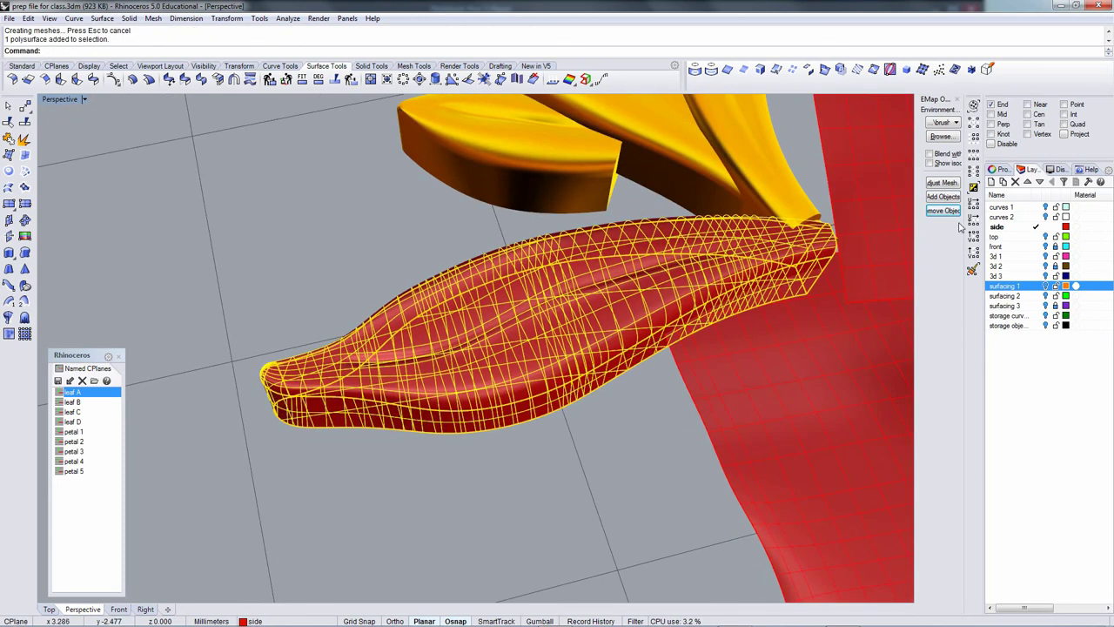
# Add the lowest flowed leaf on the flower back to the environment map analysis.
pyautogui.click(946, 196)
pyautogui.click(601, 451)
pyautogui.click(571, 364)
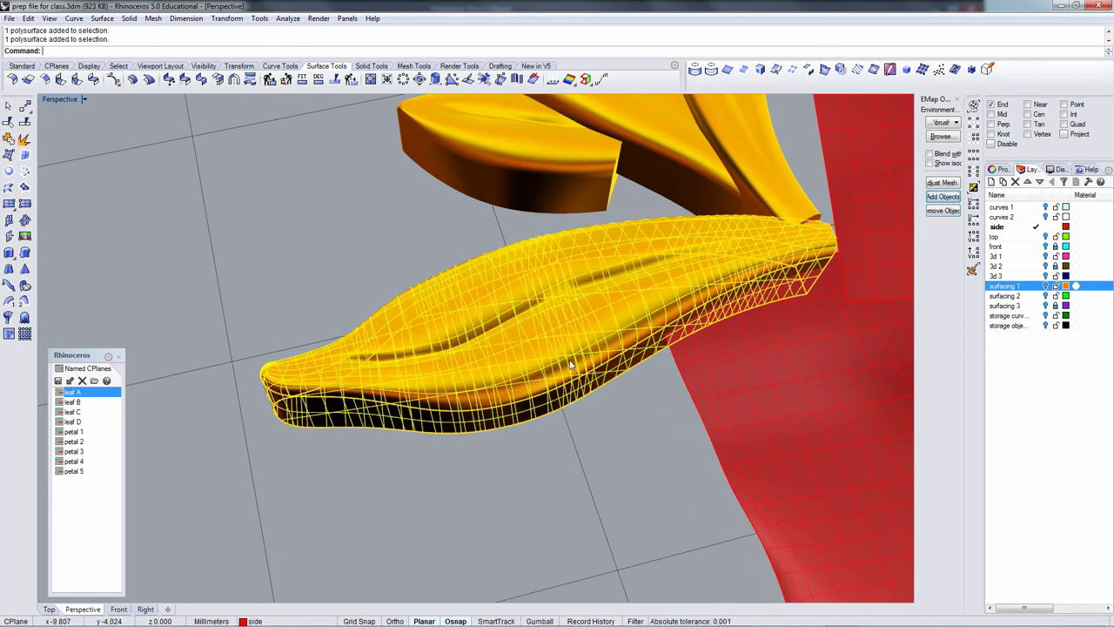
# Raise the document's render mesh quality for smoother shading of the leaves, and deselect the flowed leaf.
pyautogui.click(259, 18)
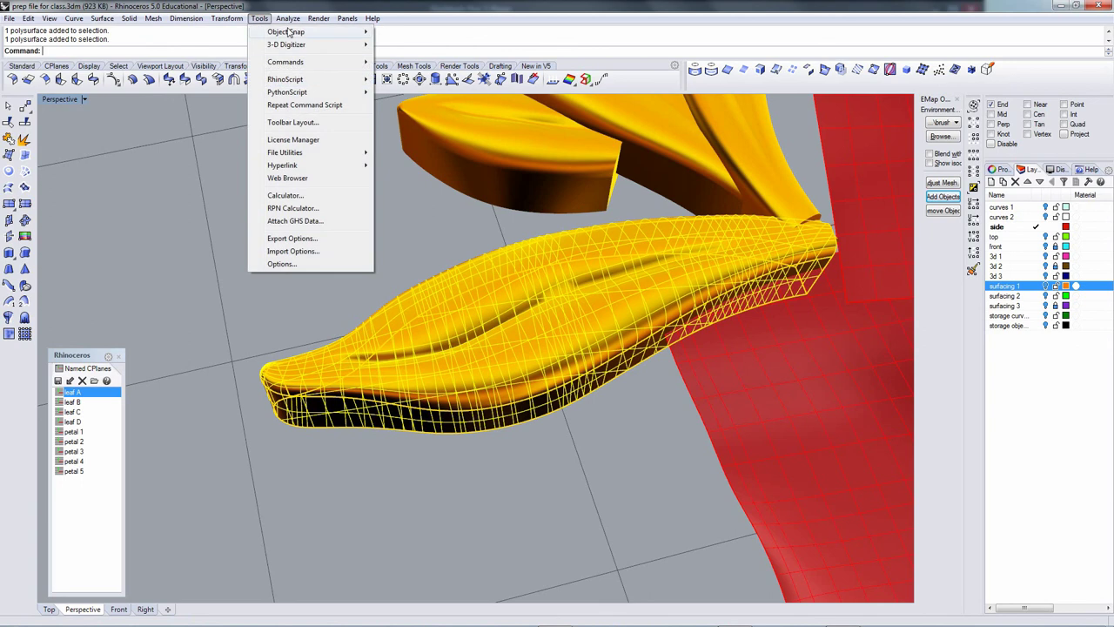
pyautogui.click(280, 264)
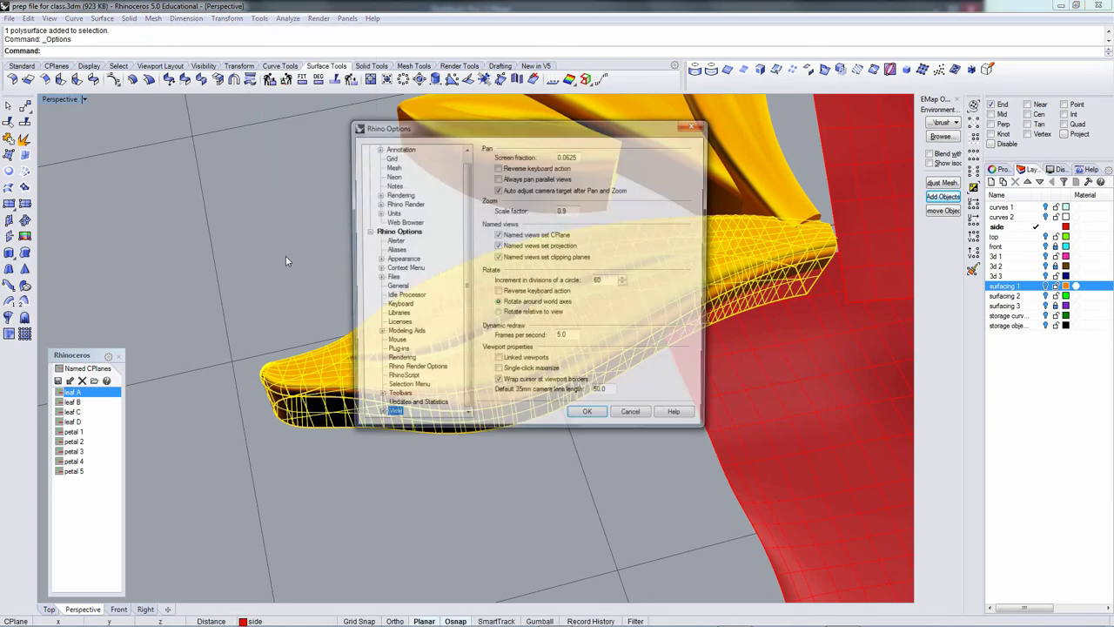
pyautogui.click(391, 167)
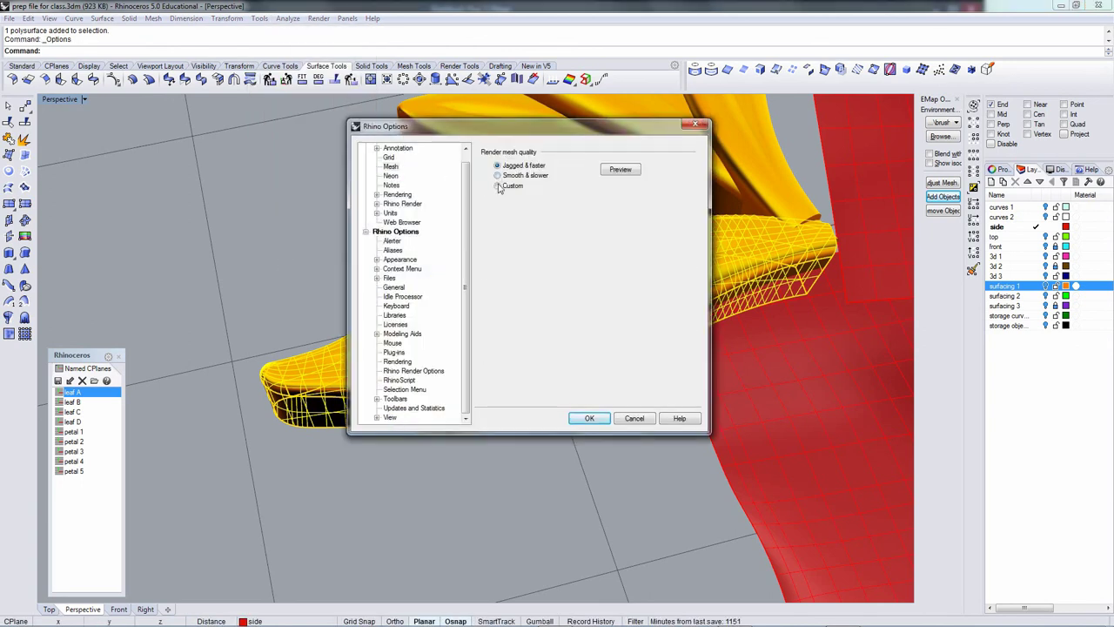
pyautogui.click(589, 418)
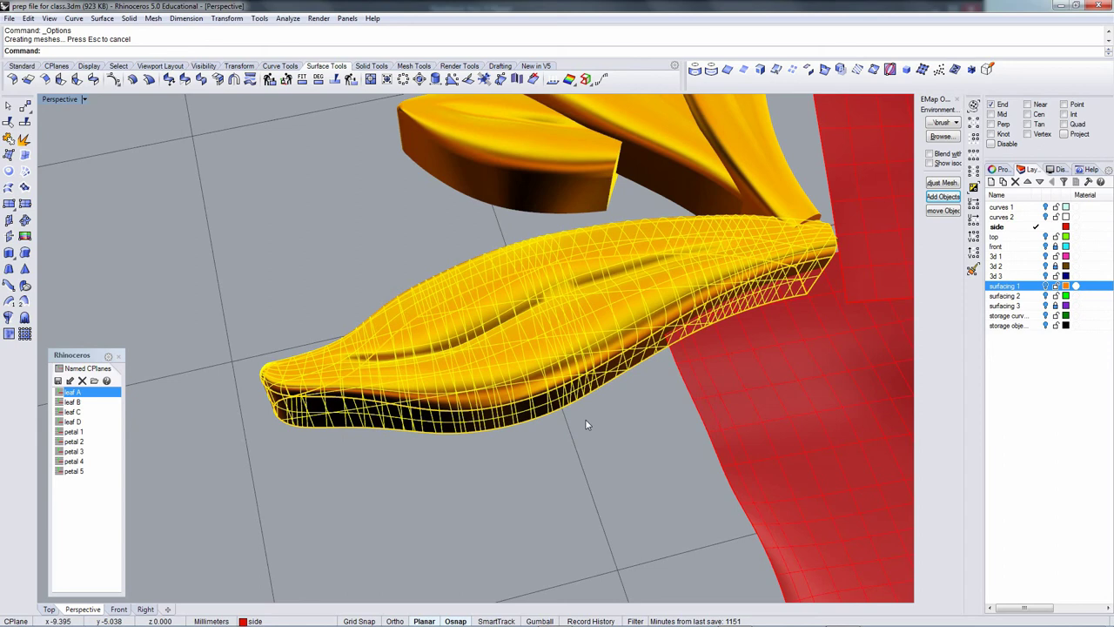
pyautogui.click(584, 420)
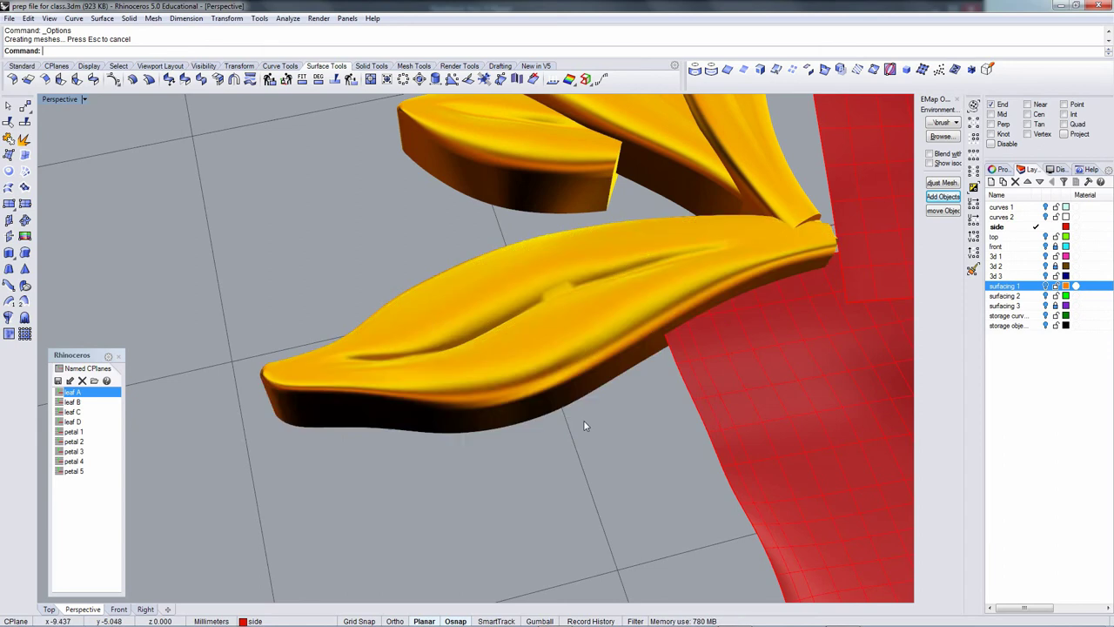
# Hide the two remaining red petal surfaces beside the flowed leaves.
pyautogui.moveTo(584, 419); pyautogui.dragTo(845, 370, button='right')
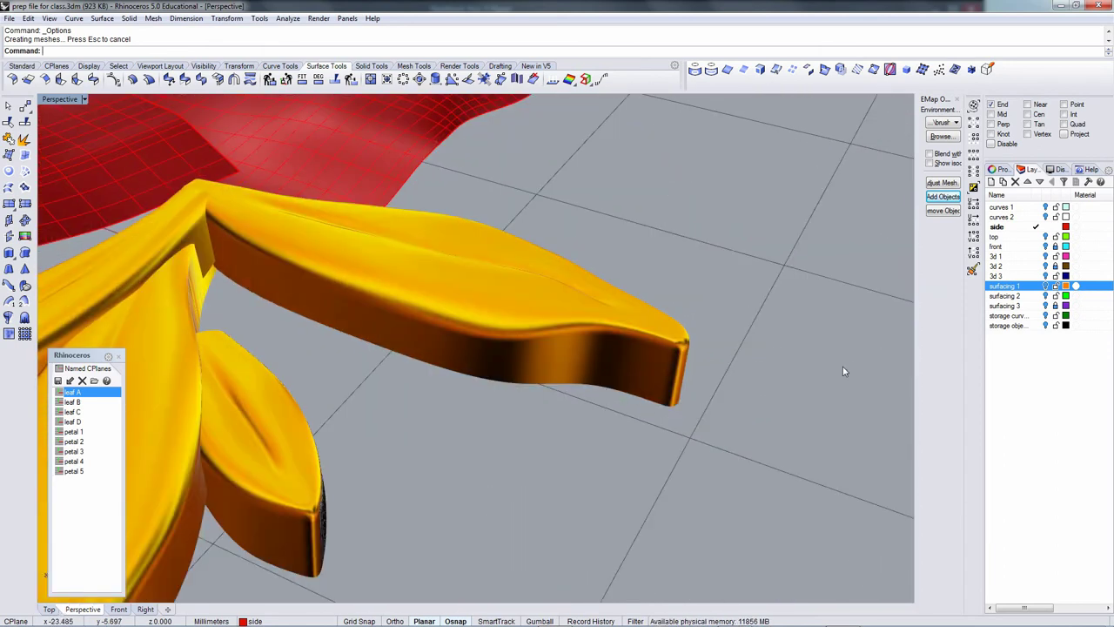
pyautogui.keyDown('ctrl'); pyautogui.moveTo(542, 313); pyautogui.dragTo(475, 359, button='right'); pyautogui.keyUp('ctrl')
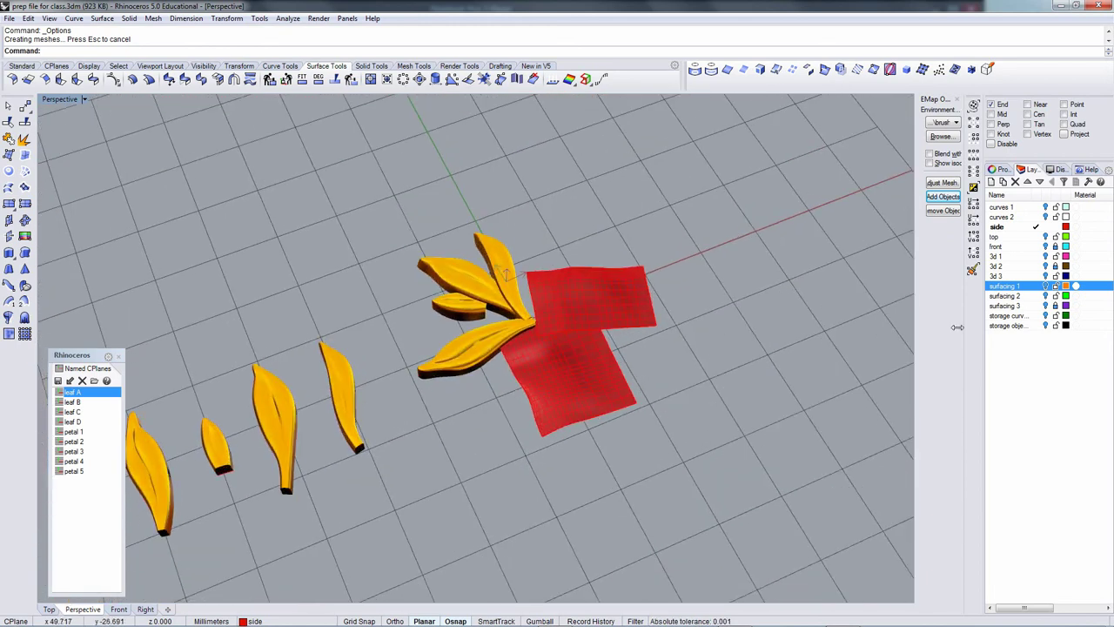
pyautogui.click(602, 365)
pyautogui.keyDown('shift'); pyautogui.click(636, 310); pyautogui.keyUp('shift')
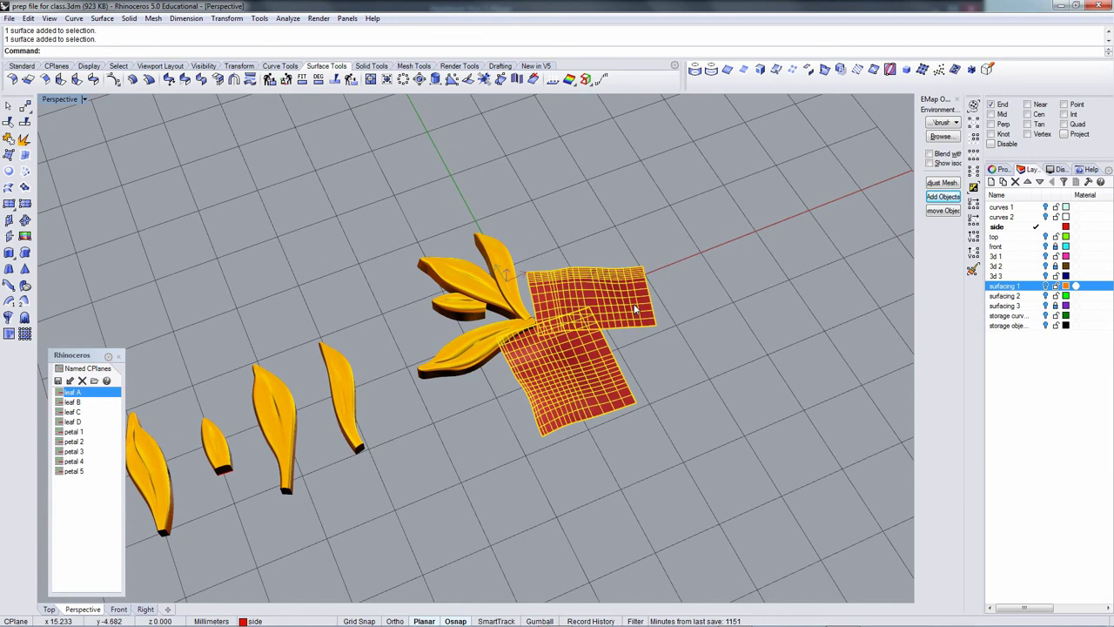
pyautogui.hotkey('ctrl', 'h')
# Examine the four flowed leaves from several angles, comparing their shape and surface quality with the four flat original leaves.
pyautogui.keyDown('shift'); pyautogui.moveTo(496, 358); pyautogui.dragTo(669, 419, button='right'); pyautogui.keyUp('shift')
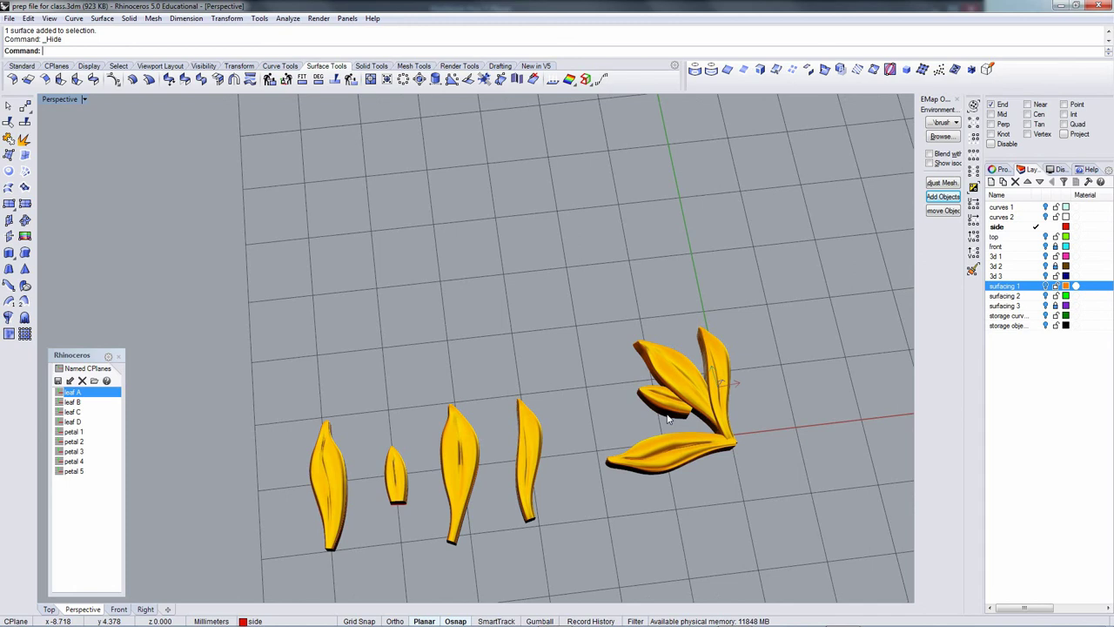
pyautogui.moveTo(668, 419); pyautogui.dragTo(612, 322, button='right')
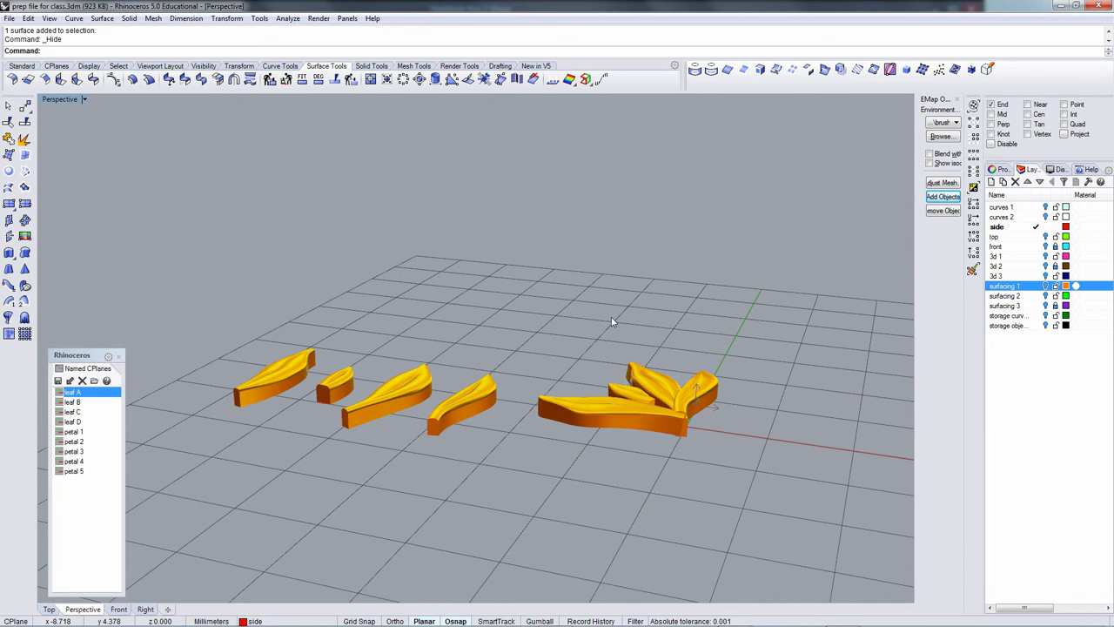
pyautogui.moveTo(684, 409); pyautogui.dragTo(720, 489, button='right')
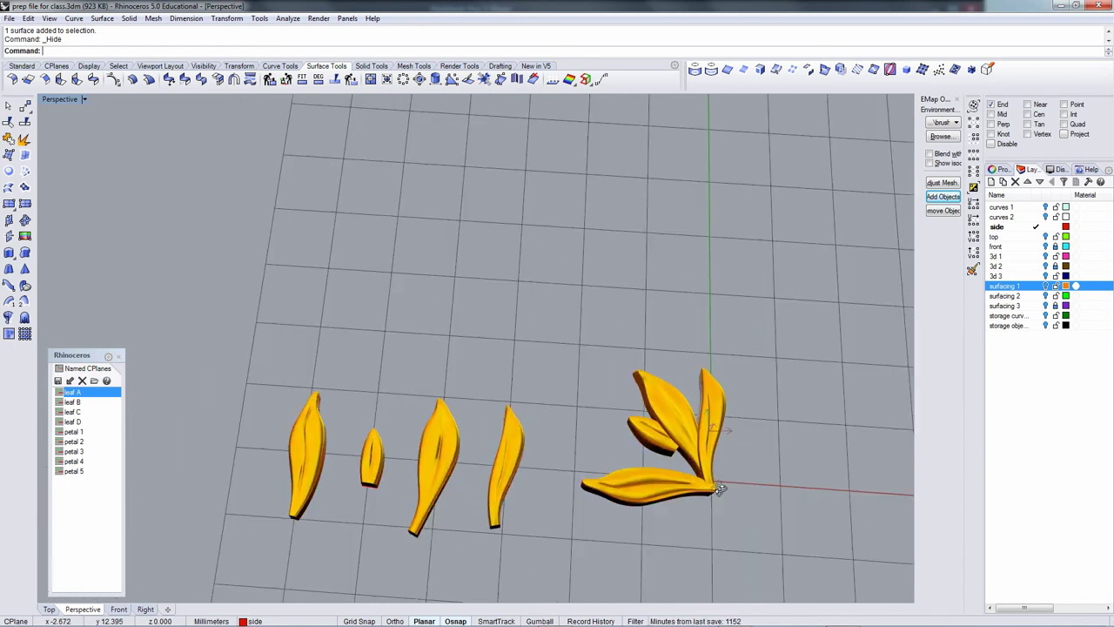
pyautogui.keyDown('shift'); pyautogui.moveTo(719, 447); pyautogui.dragTo(602, 356, button='right'); pyautogui.keyUp('shift')
pyautogui.scroll(5, 599, 398)
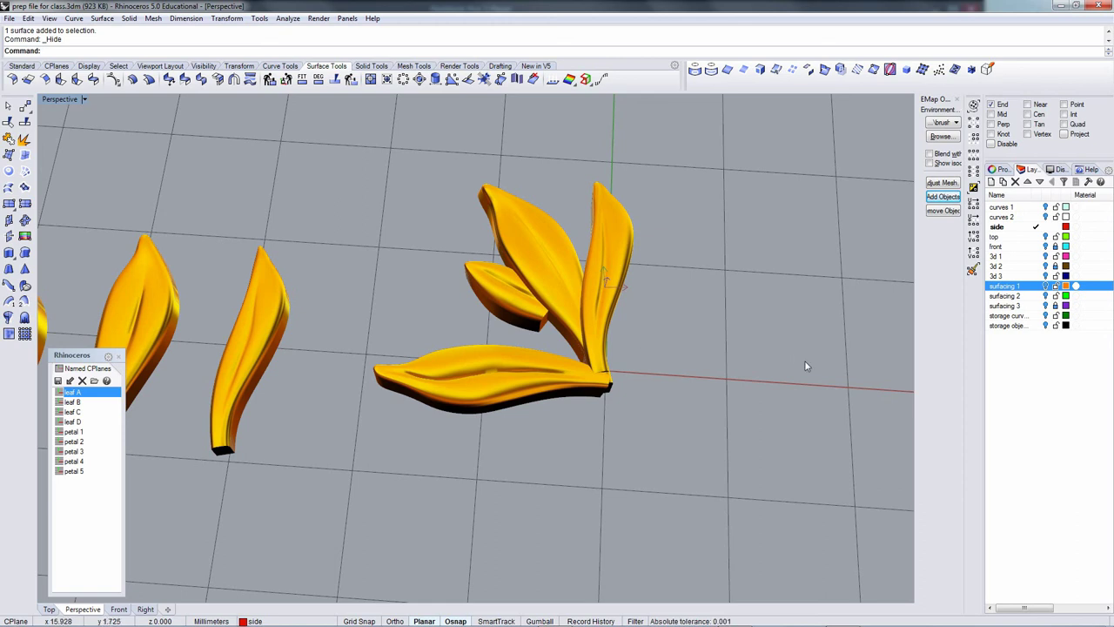
pyautogui.moveTo(505, 359); pyautogui.dragTo(520, 275, button='right')
pyautogui.scroll(-3, 597, 320)
pyautogui.scroll(2, 600, 329)
pyautogui.keyDown('ctrl'); pyautogui.moveTo(600, 328); pyautogui.dragTo(569, 311, button='right'); pyautogui.keyUp('ctrl')
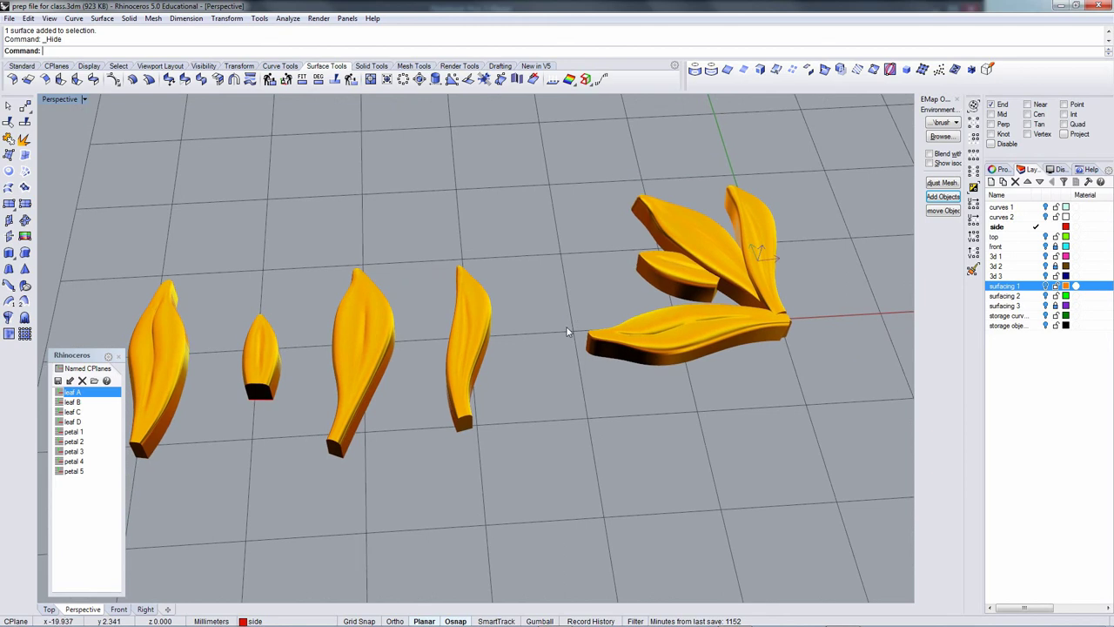
pyautogui.scroll(-3, 567, 331)
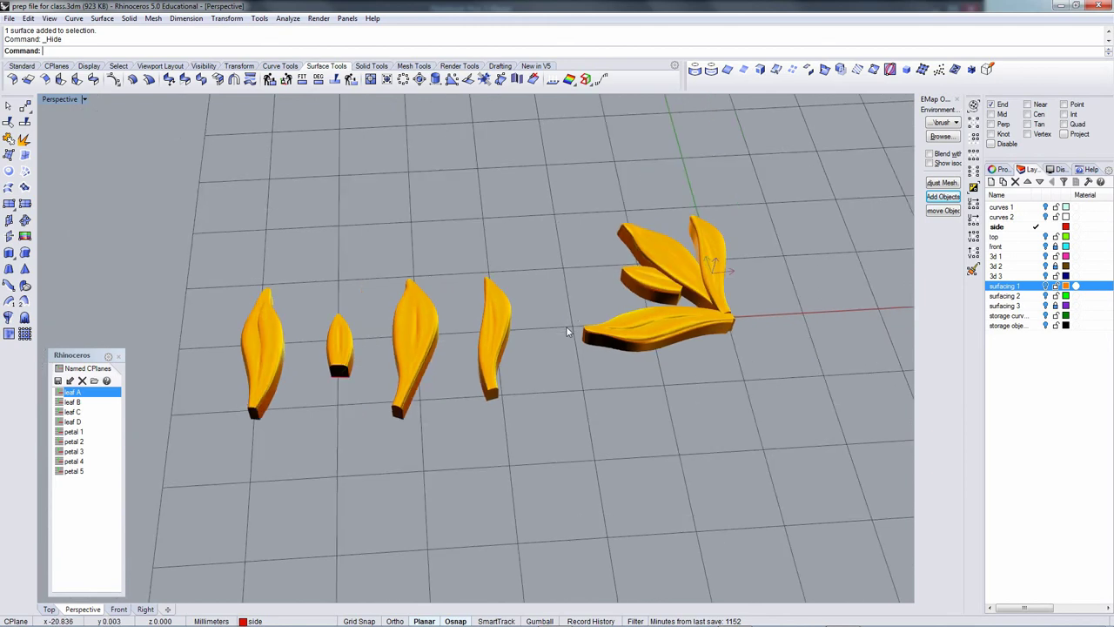